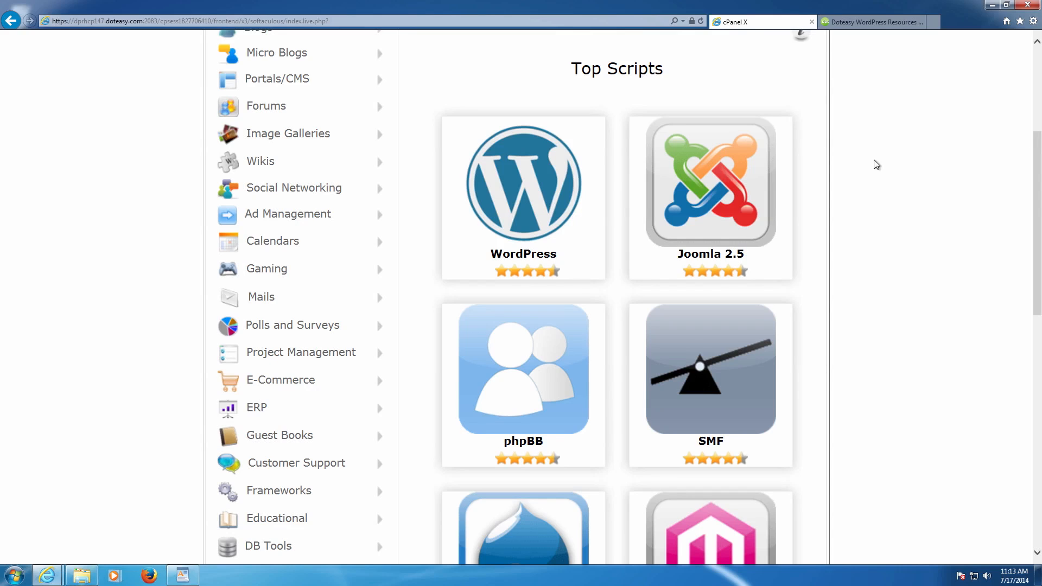
- Start a WordPress installation from the WordPress tile in Softaculous's Top Scripts
scroll(847, 172, up, 5)
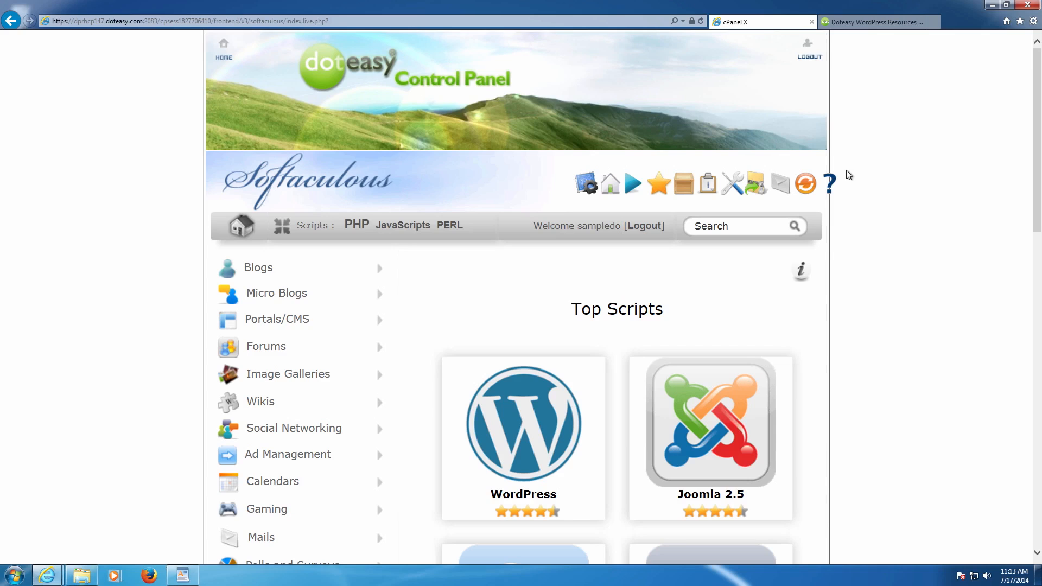
scroll(849, 170, down, 3)
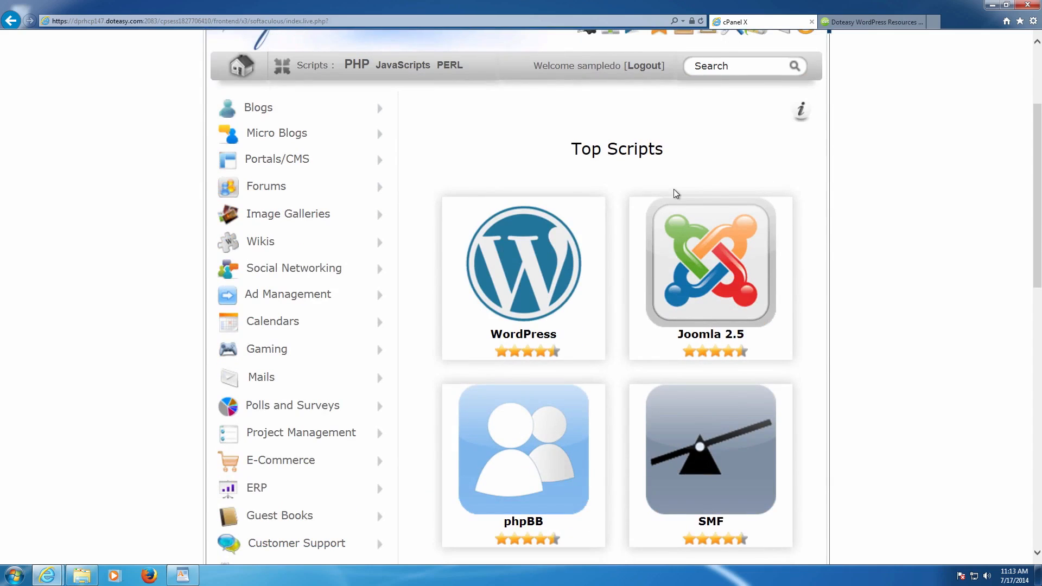
mouse_move(540, 251)
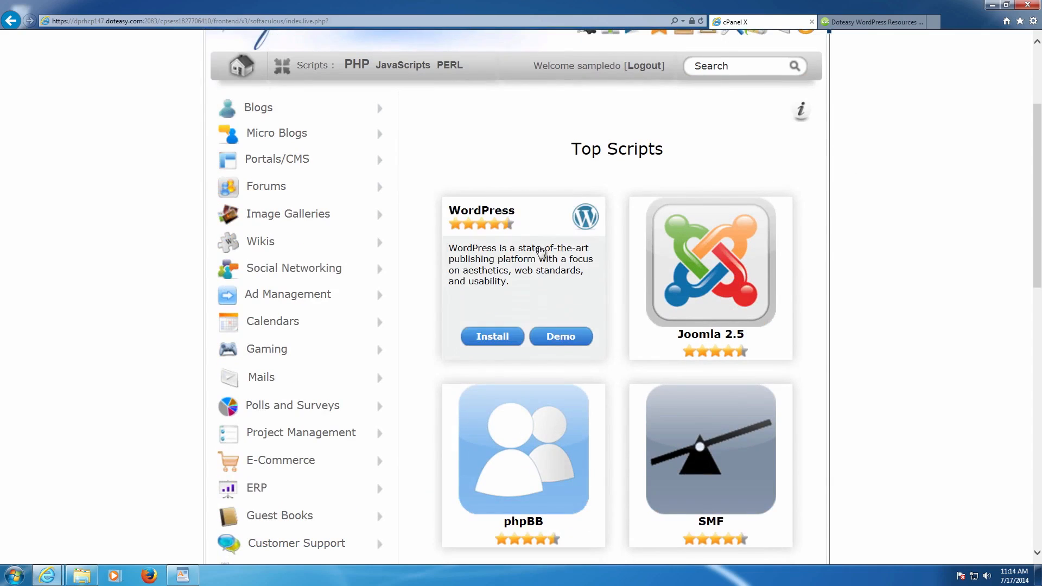
click(500, 336)
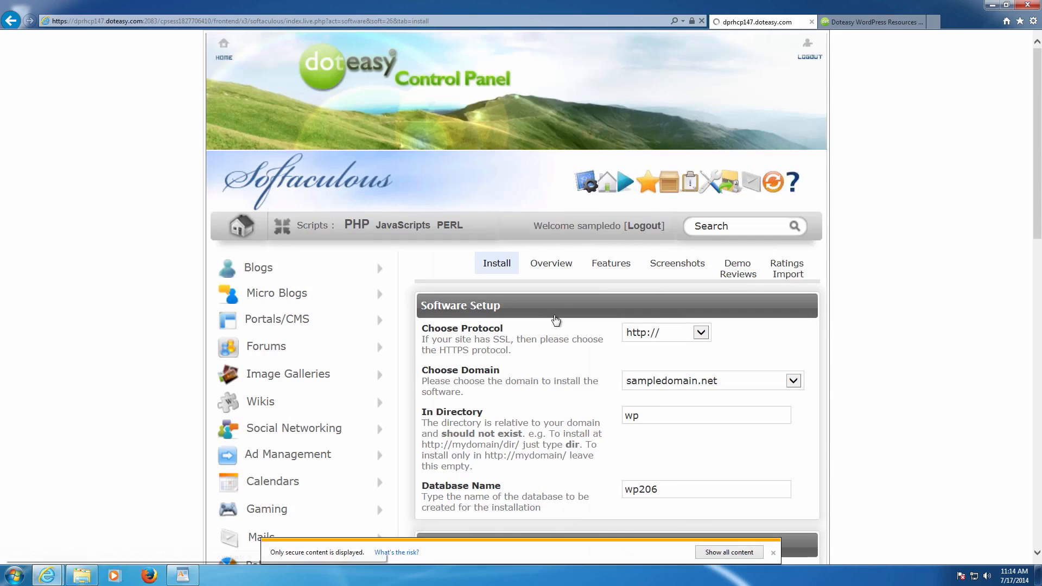
- Review the protocol and domain notes, then delete 'wp' from the In Directory box
scroll(559, 319, down, 3)
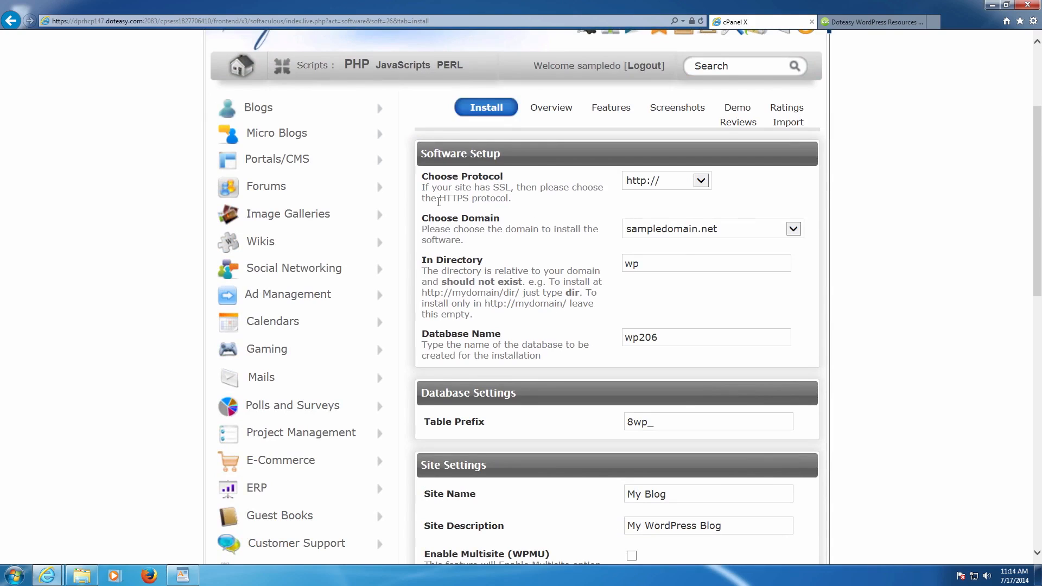
drag(424, 177, 557, 198)
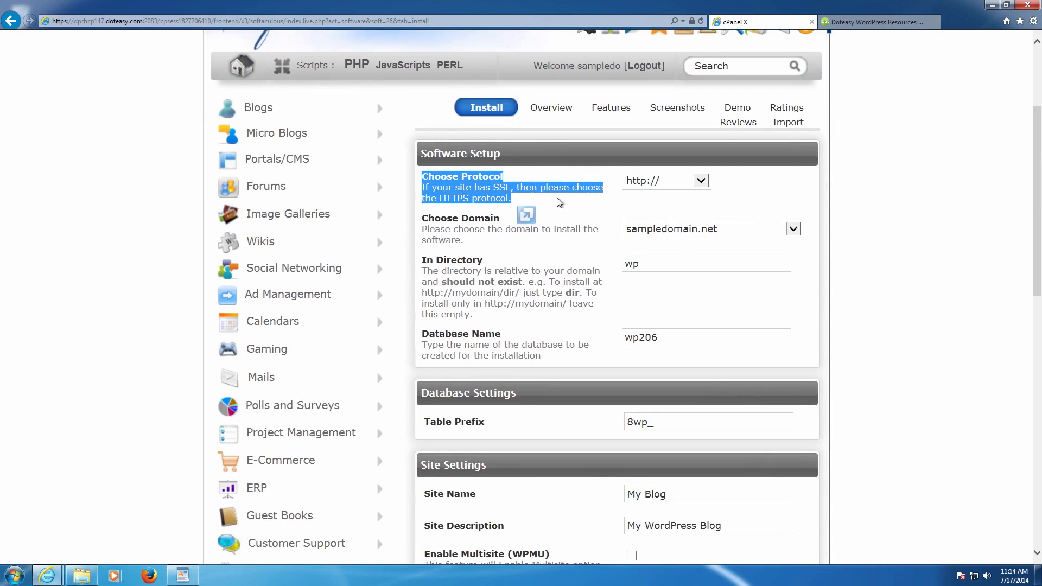
click(557, 199)
drag(423, 215, 551, 230)
click(656, 212)
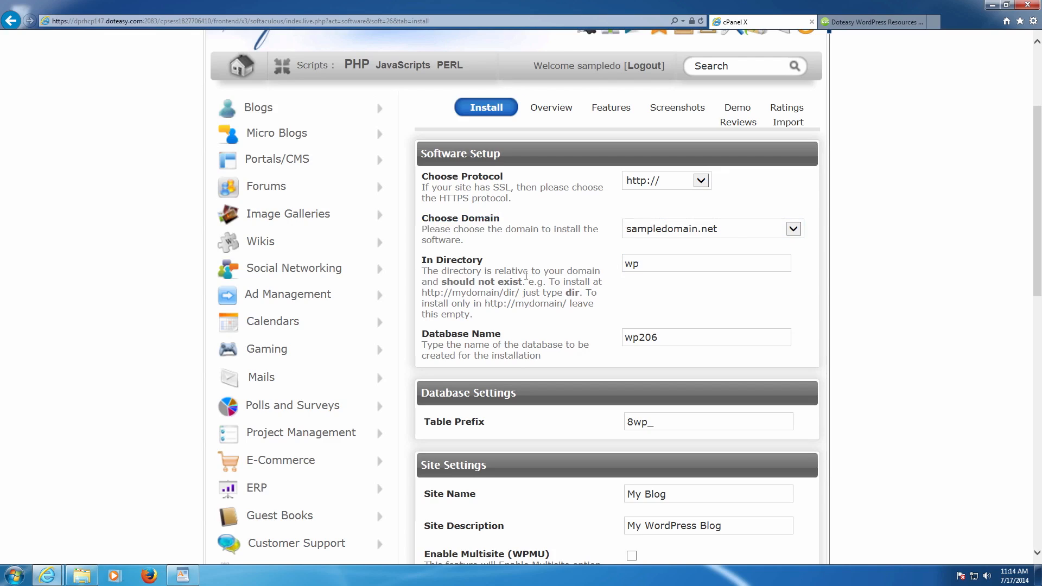
drag(654, 265, 561, 264)
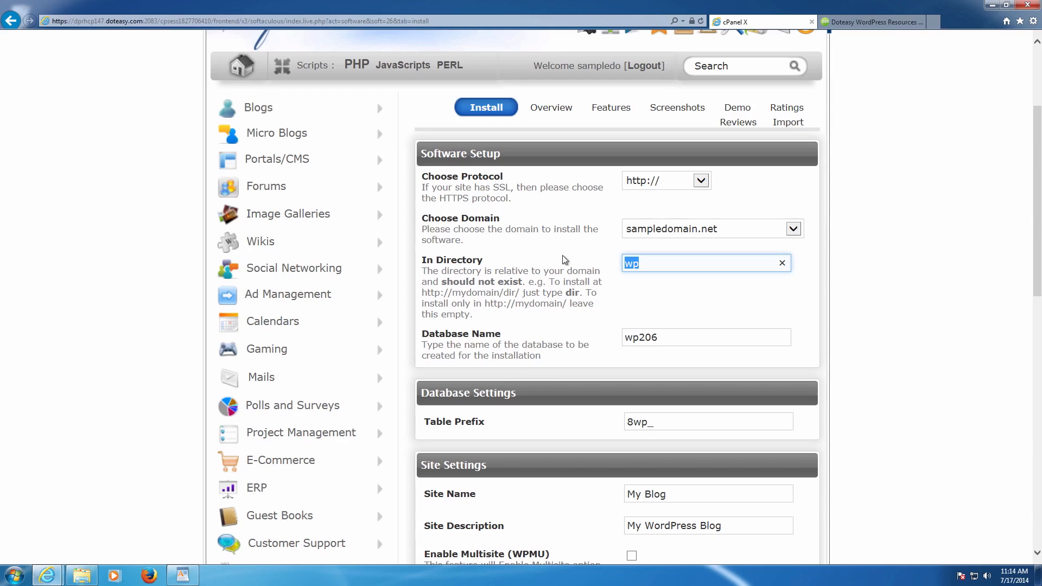
key(BackSpace)
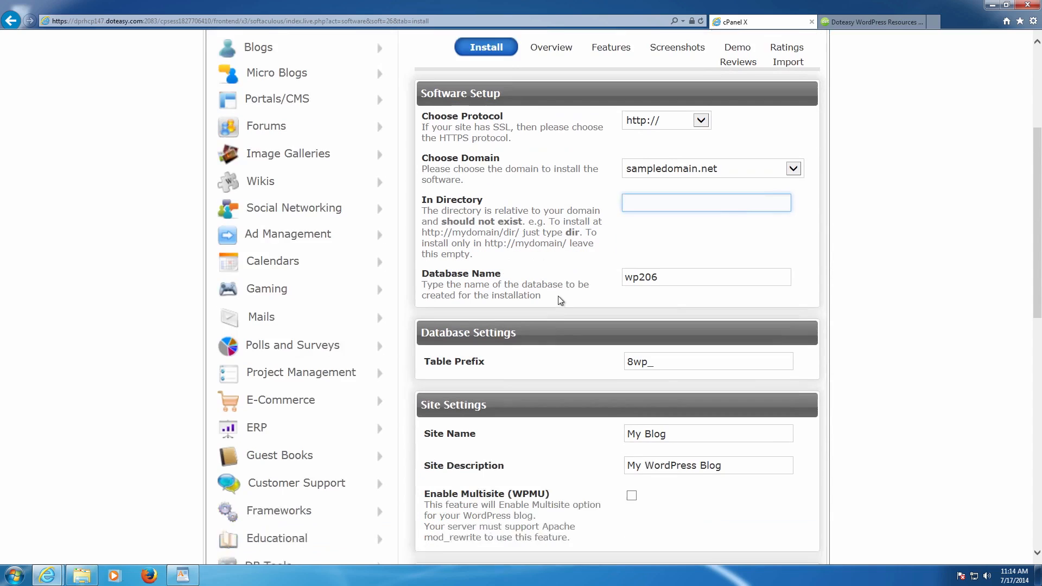
scroll(559, 296, down, 2)
double_click(642, 258)
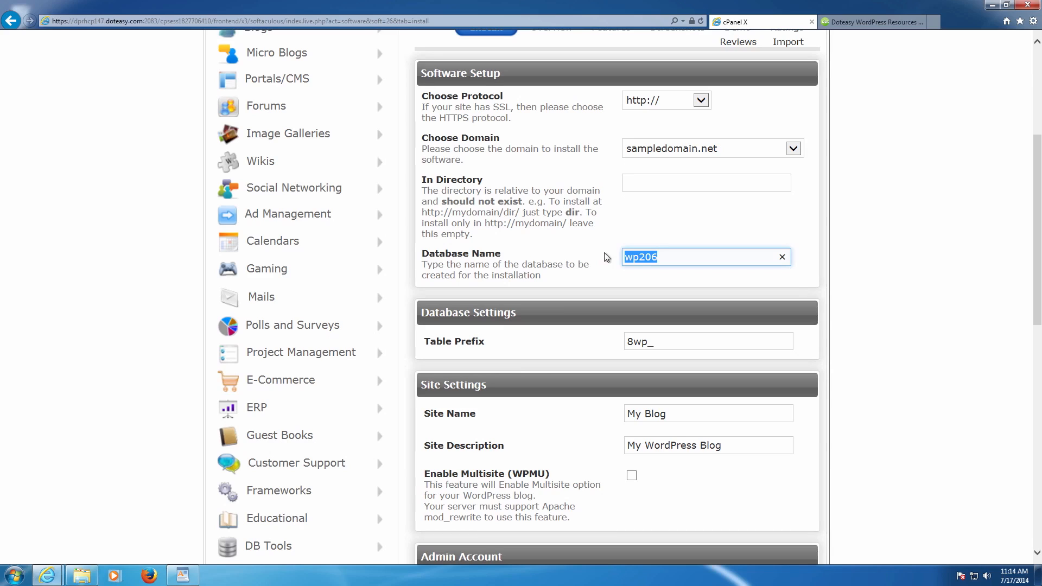
click(715, 258)
scroll(682, 210, down, 2)
click(662, 260)
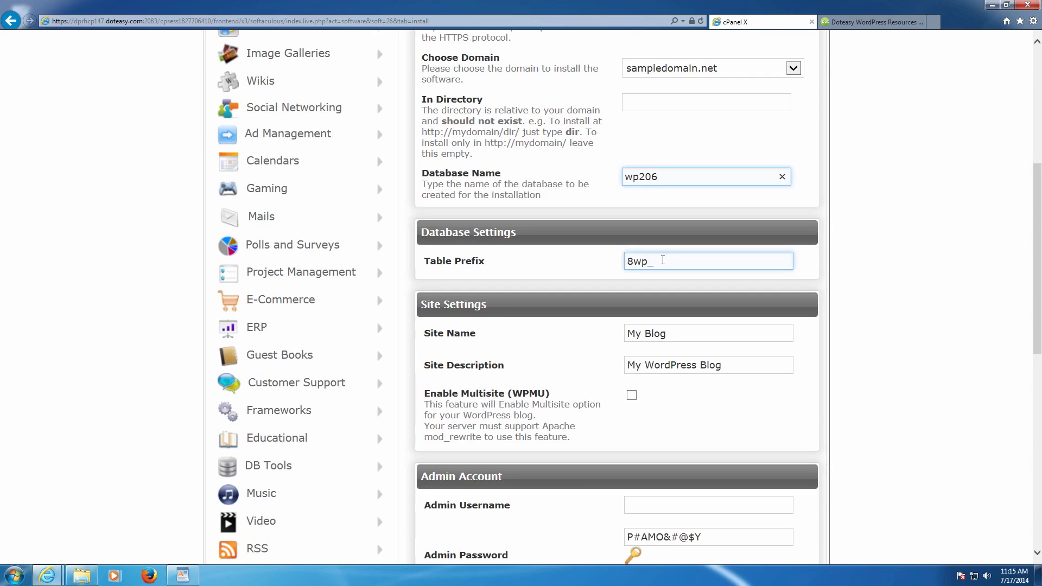
scroll(662, 260, down, 3)
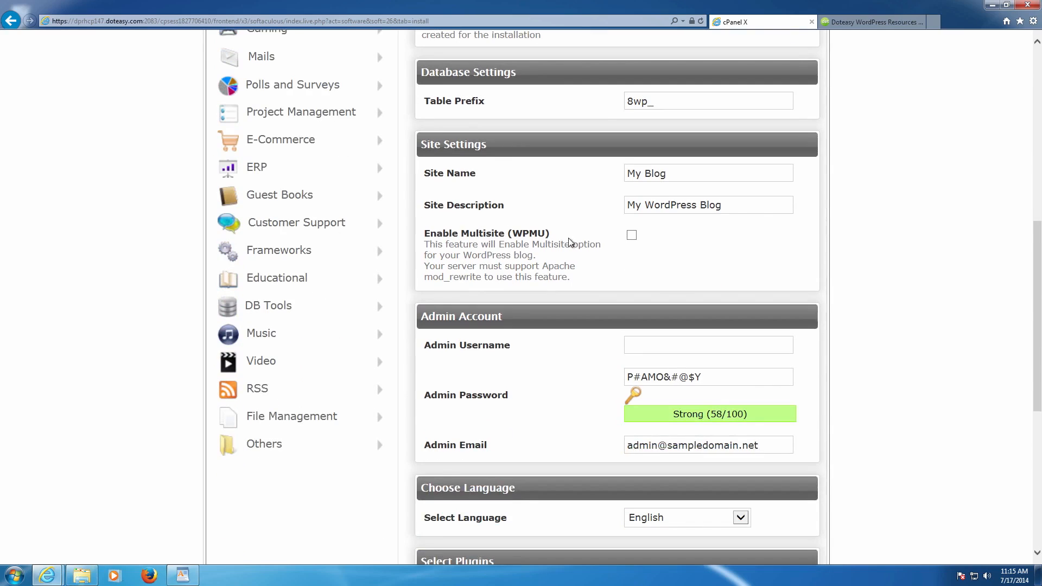
click(717, 204)
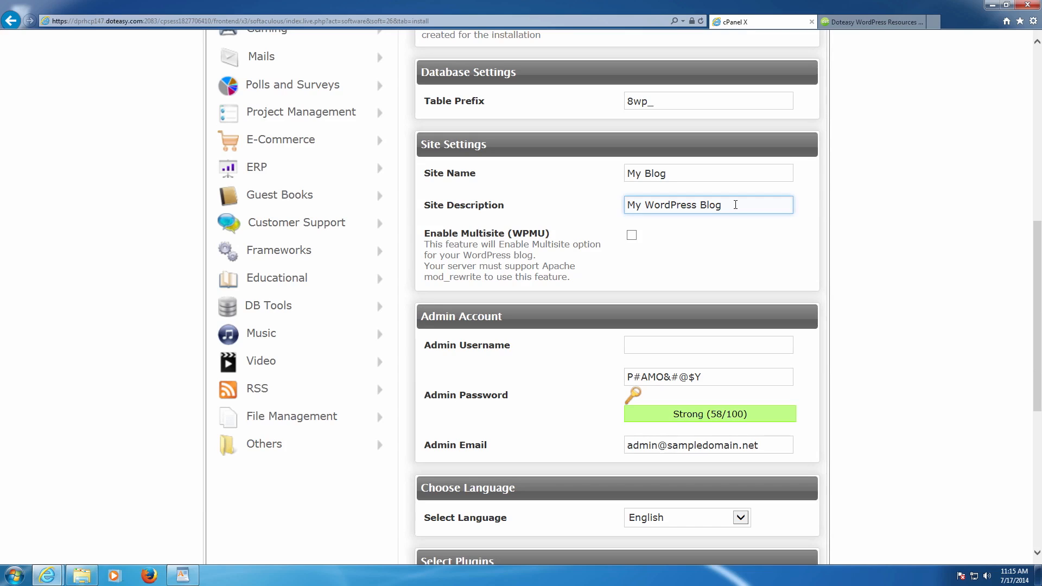
scroll(727, 231, down, 3)
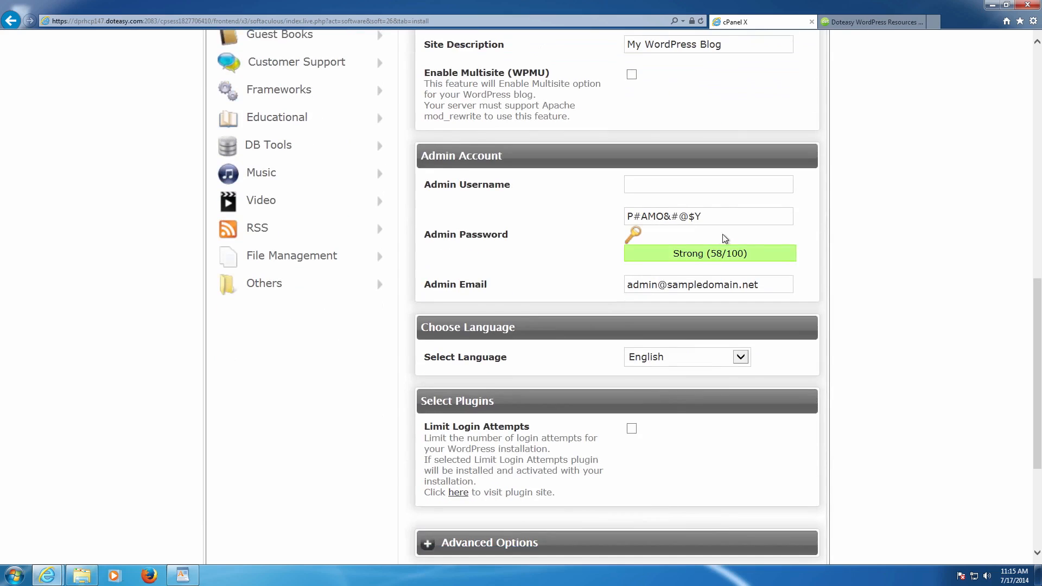
drag(423, 69, 575, 120)
click(586, 122)
drag(586, 122, 423, 69)
click(625, 103)
- Enter the admin username and a new admin password rated Strong (59/100)
scroll(625, 103, down, 2)
scroll(656, 138, up, 2)
click(658, 178)
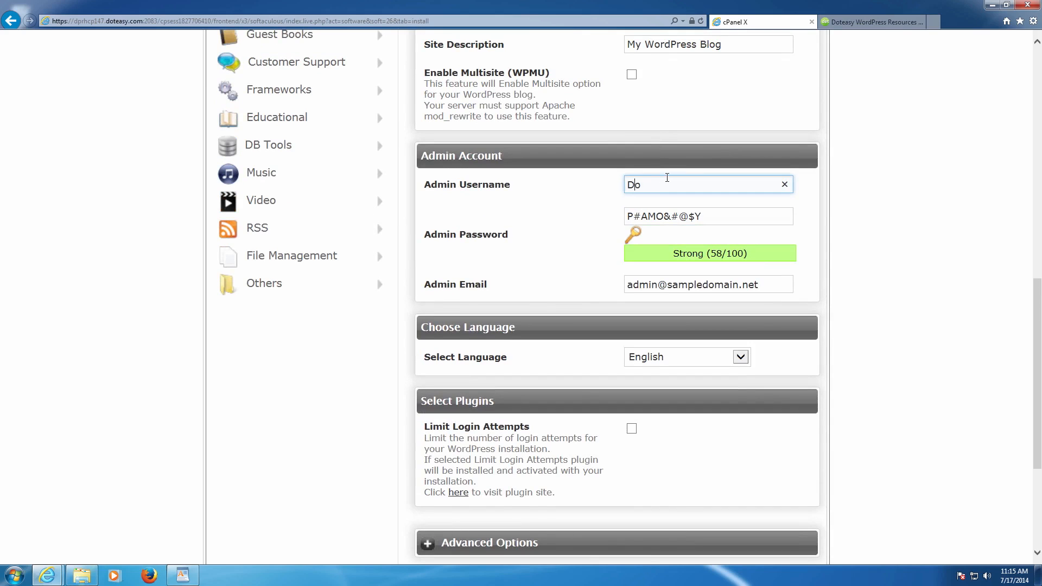
key(Tab)
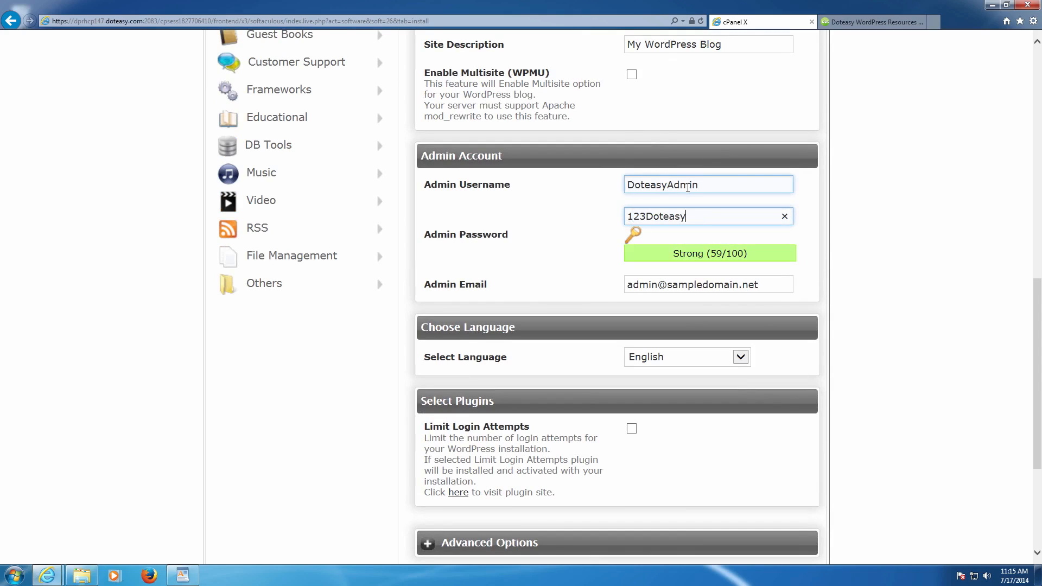
drag(699, 187, 666, 186)
click(630, 186)
- Keep English as the installation language and review the Admin Email field
click(662, 356)
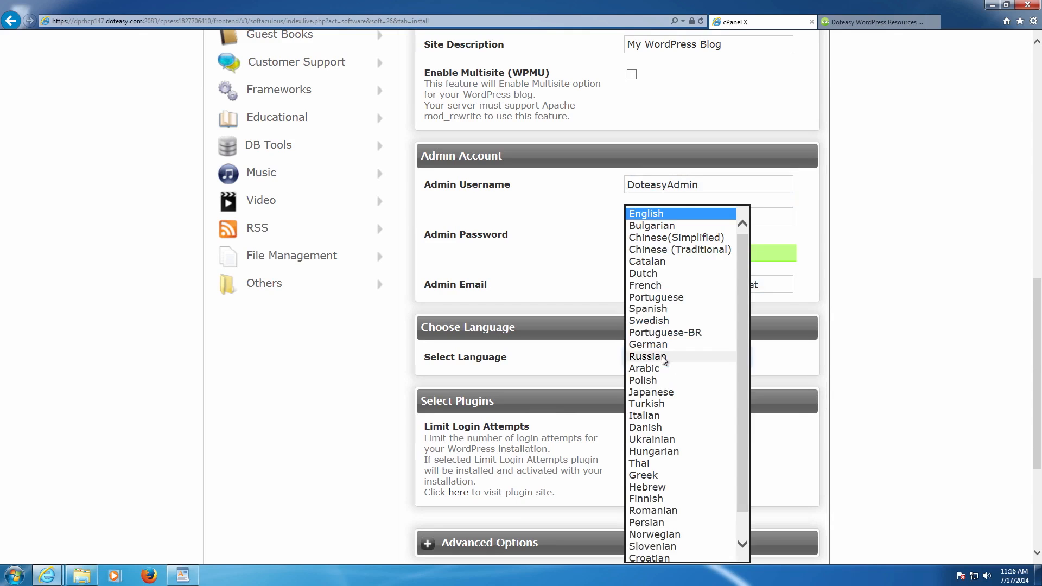
click(751, 332)
drag(808, 287, 445, 281)
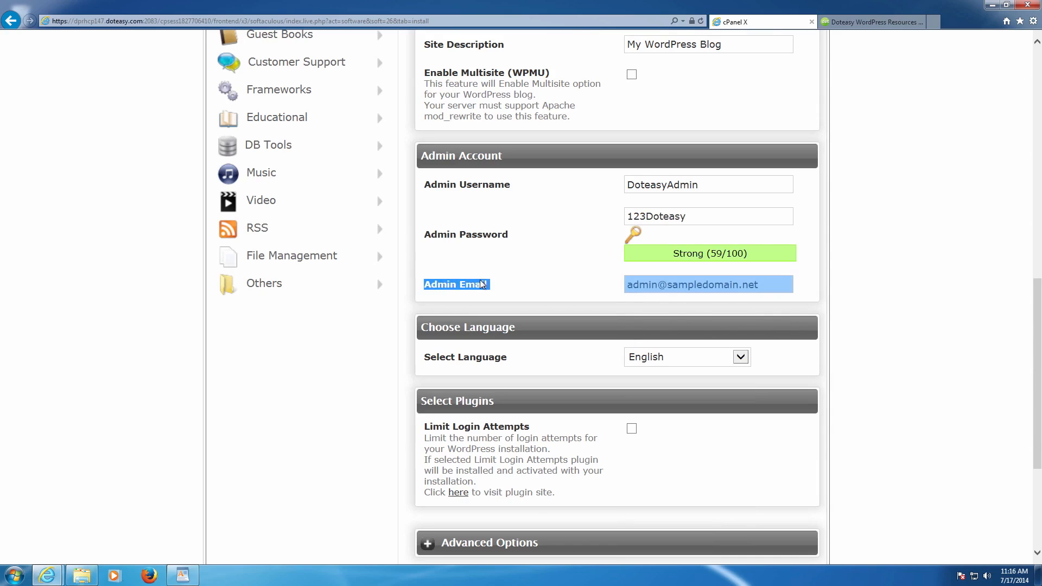
click(443, 281)
drag(421, 288, 729, 277)
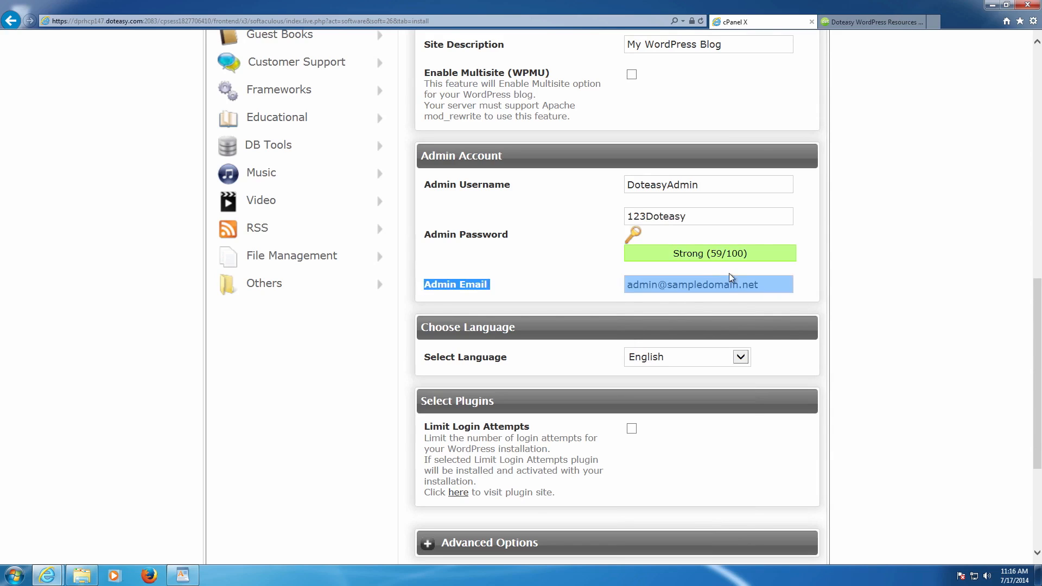
click(774, 281)
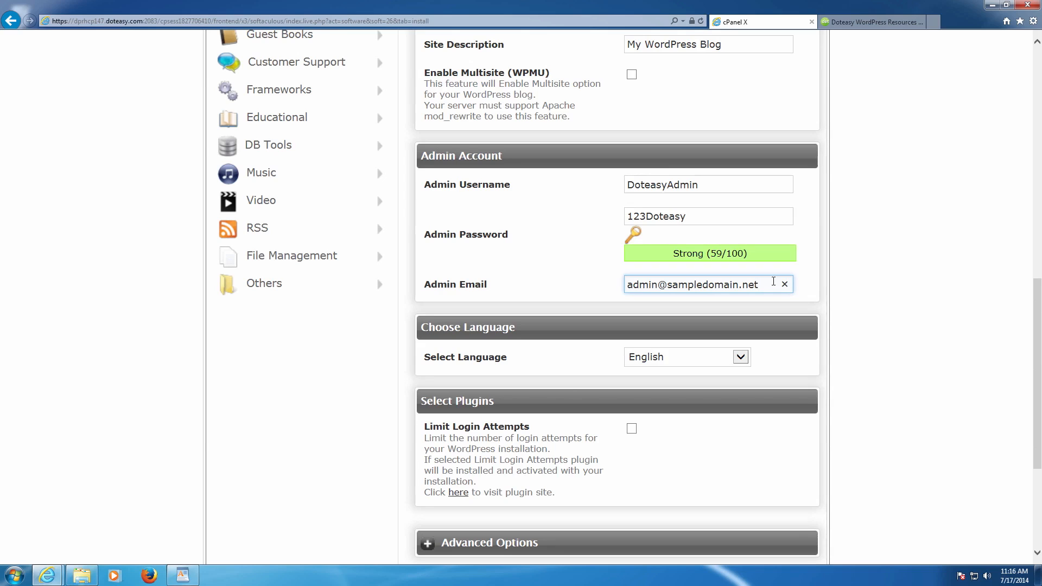
scroll(771, 287, down, 4)
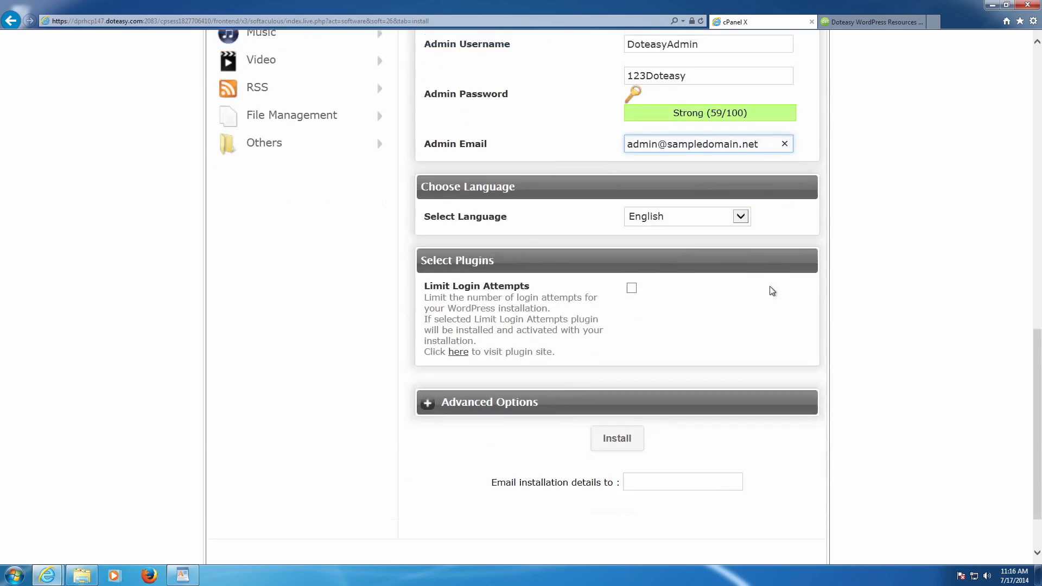
click(656, 406)
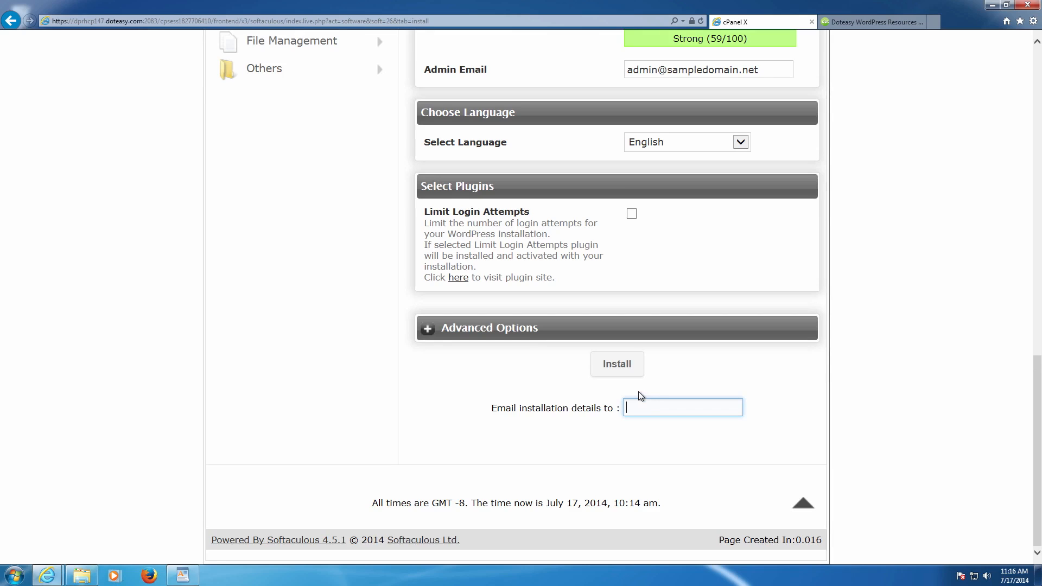
click(615, 364)
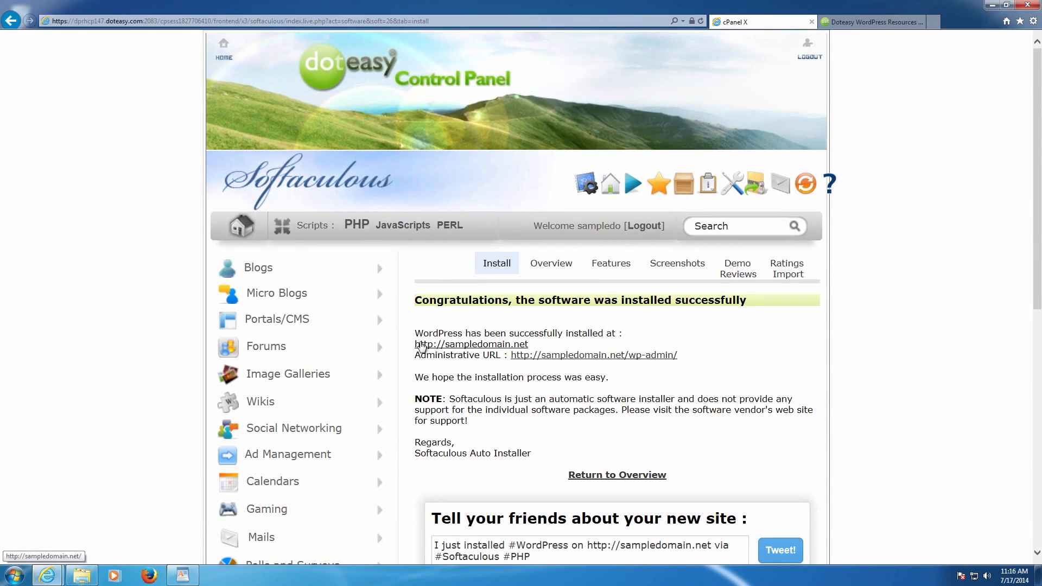
- Open the new site's address in its own tab and view the My Blog homepage
right_click(454, 345)
click(492, 364)
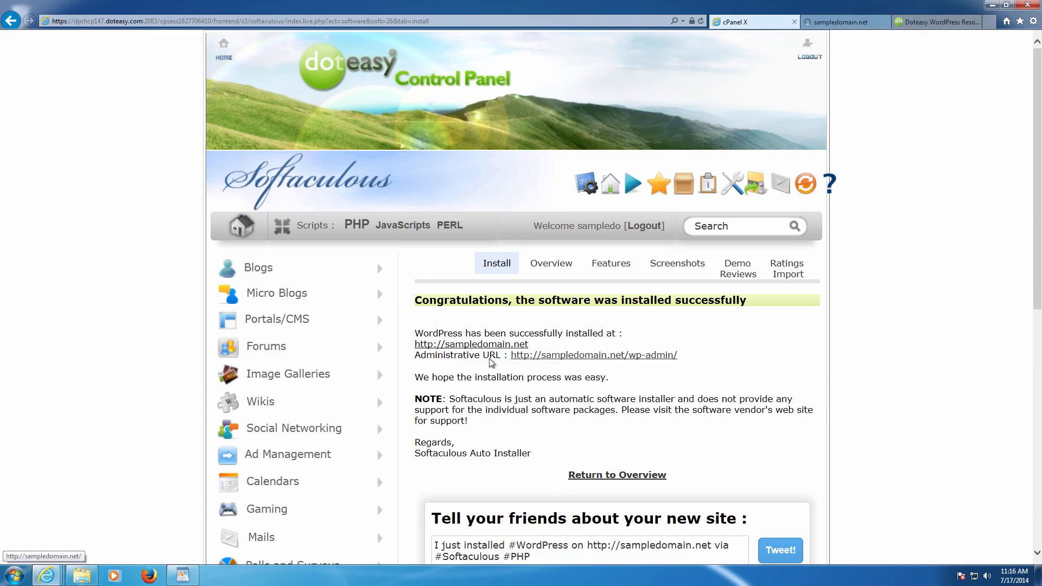
click(824, 22)
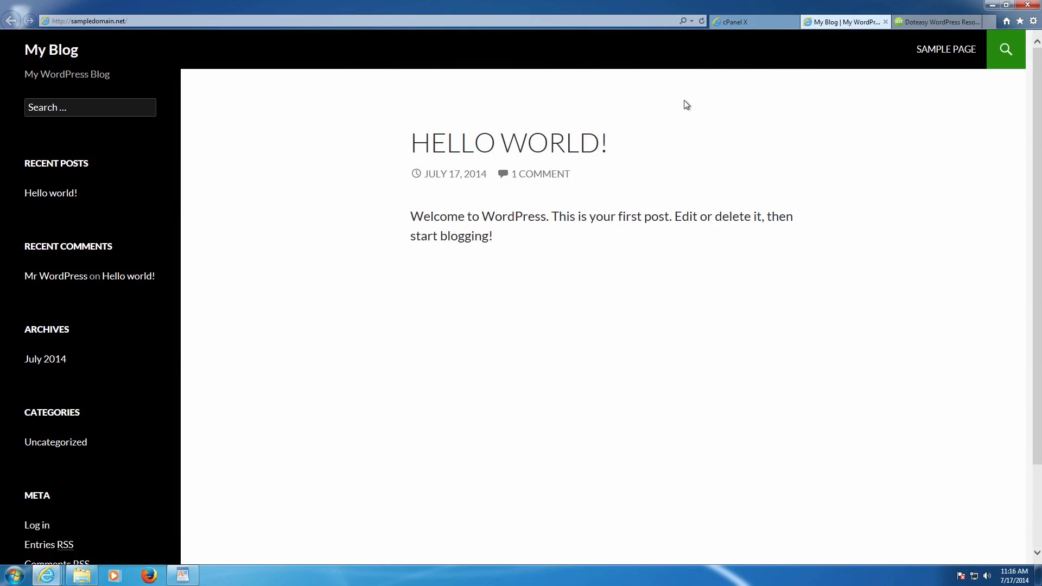
click(735, 22)
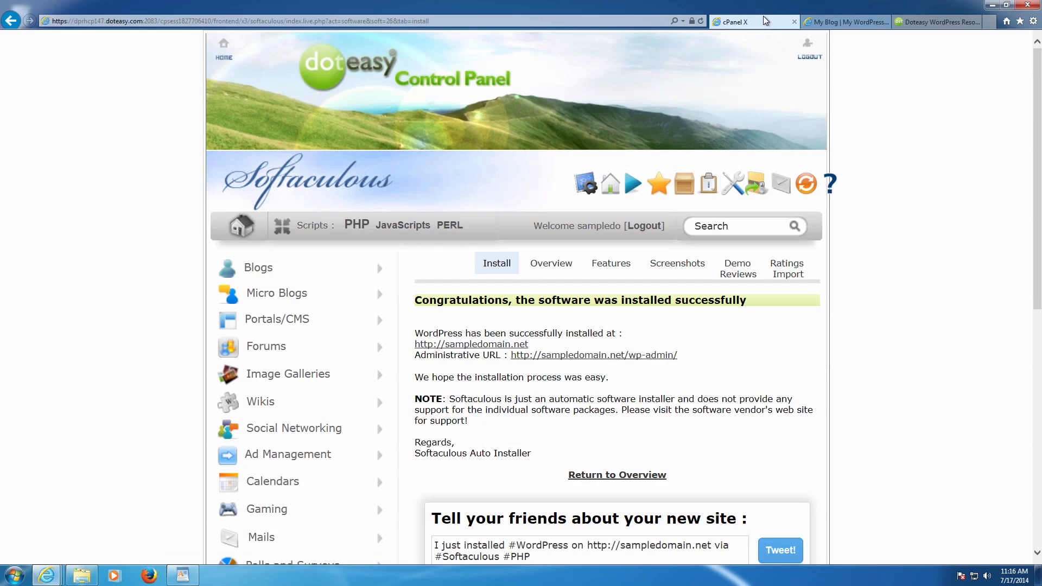
- Open the wp-admin address in a new tab to view the WordPress login page
right_click(608, 356)
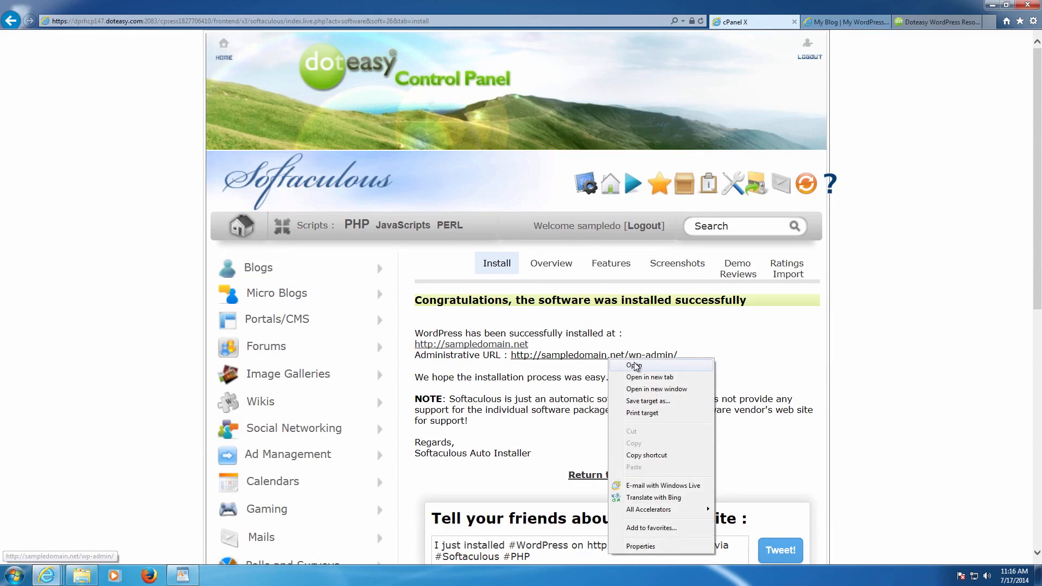
click(647, 377)
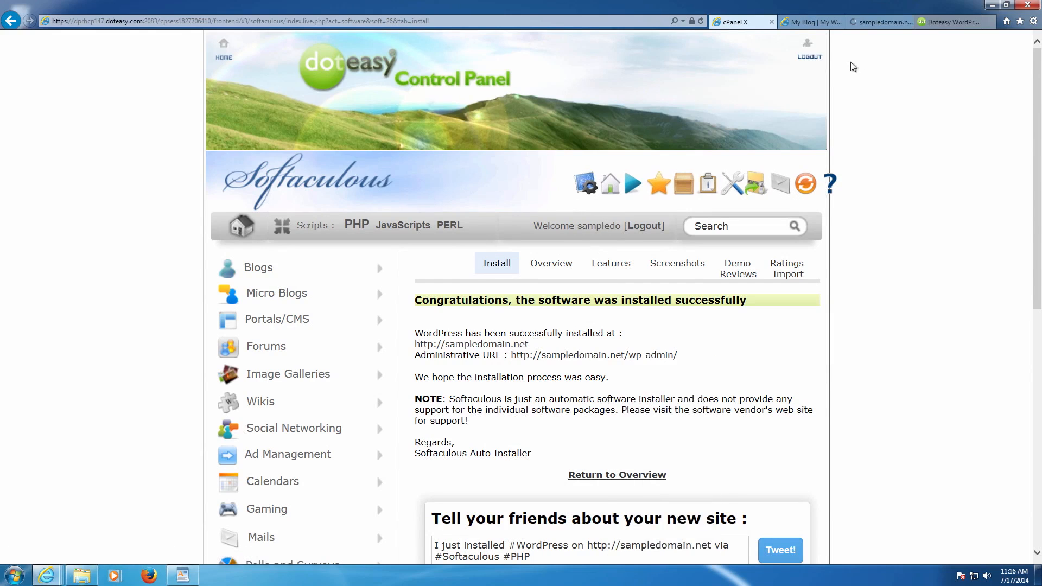
click(868, 22)
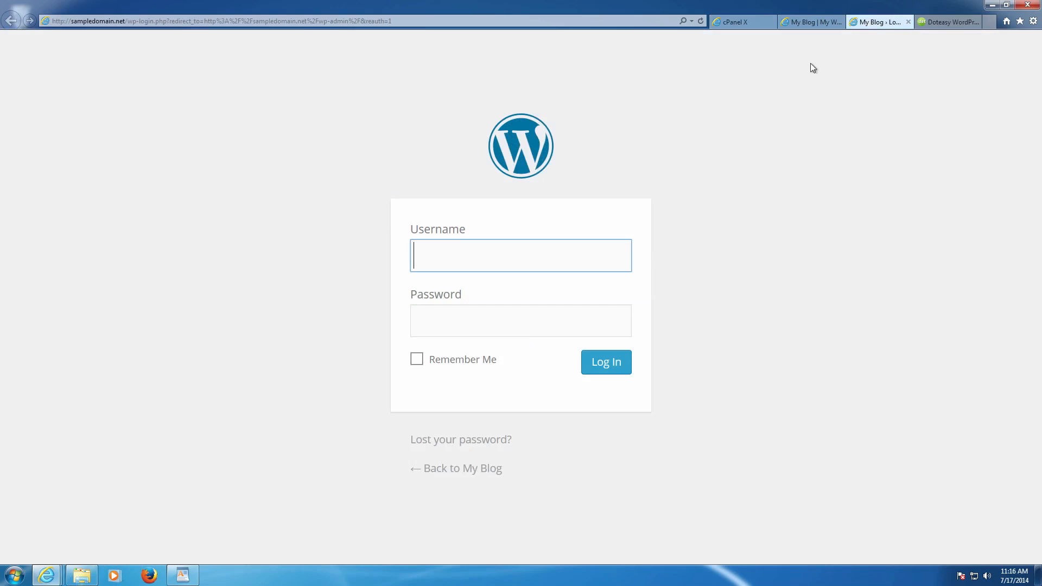
click(732, 25)
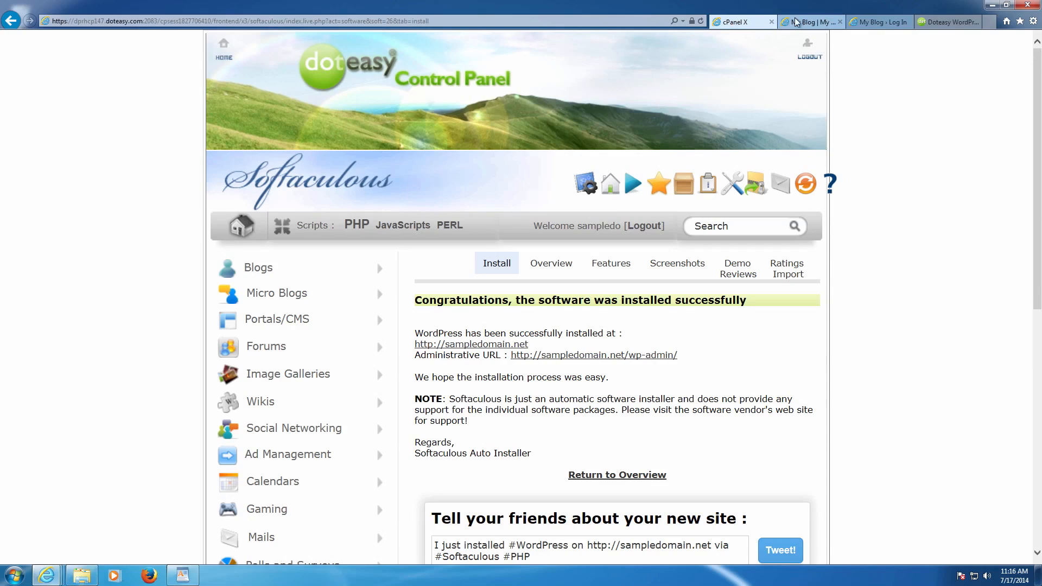
- Close the cPanel tab and move the 'My Blog › Log In' tab to the front
click(771, 21)
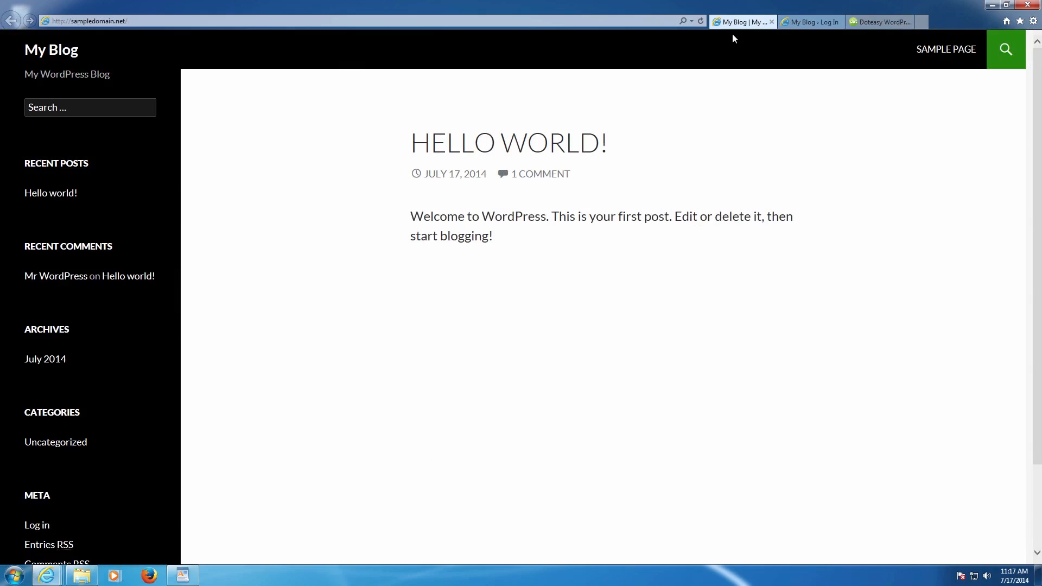
click(813, 21)
drag(812, 22, 732, 25)
click(715, 99)
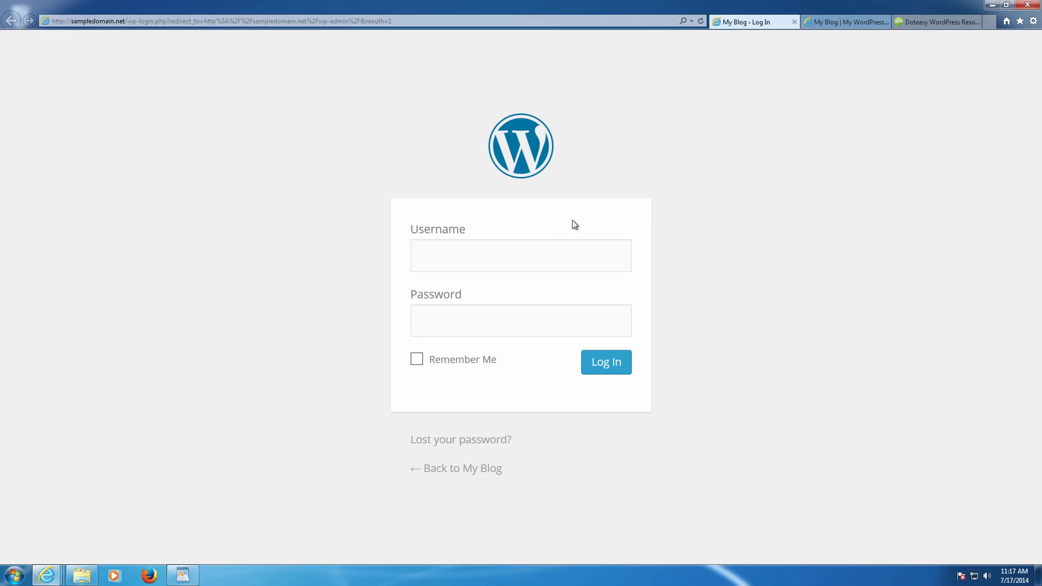
- Log in to WordPress with the admin username and password
click(491, 255)
text(DoteasyA)
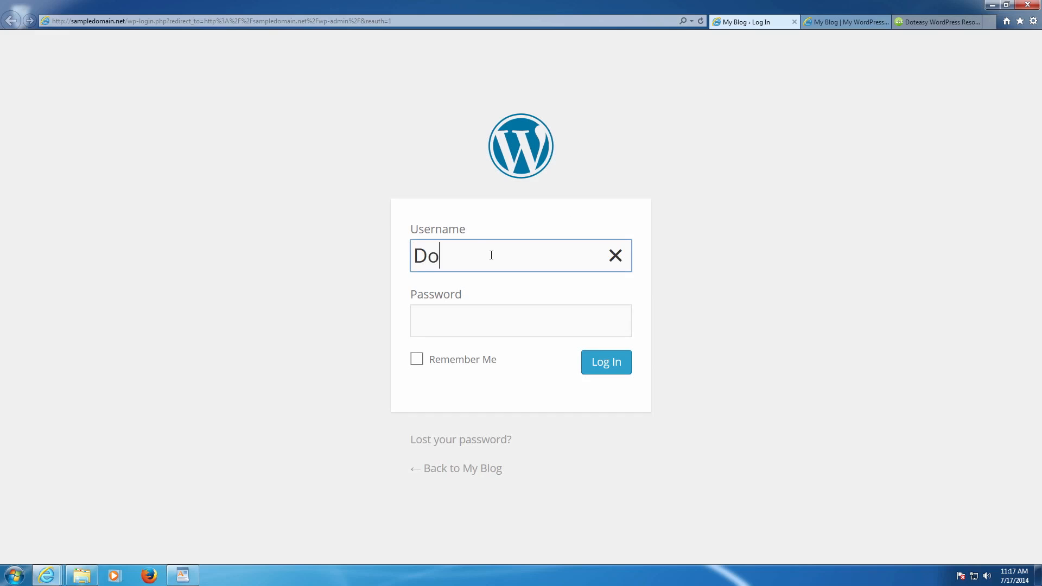
text(dmin)
key(Tab)
text(•••••••••••)
key(Return)
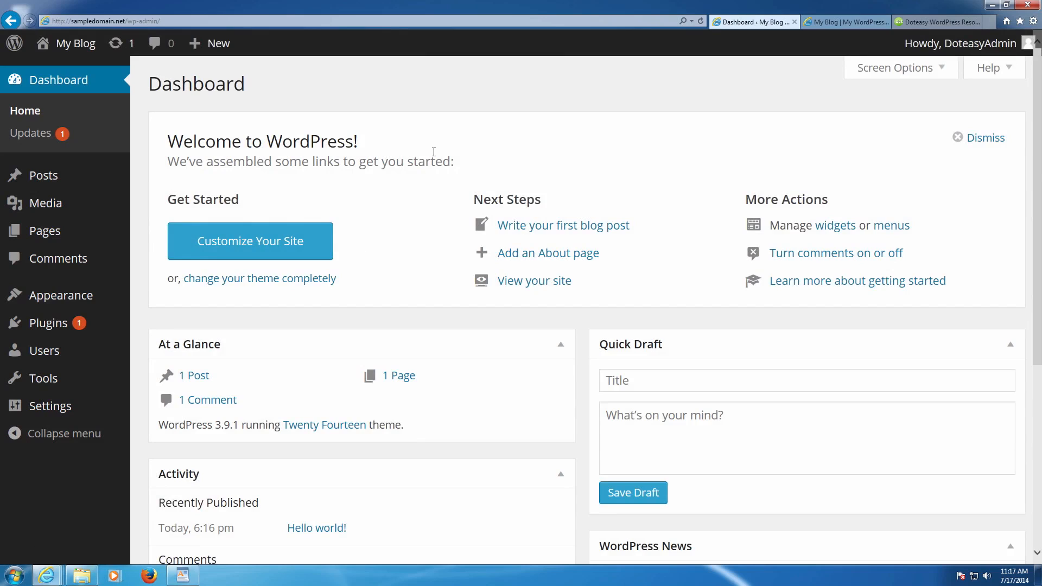
- Check the admin bar's Visit Site link, then show the My Blog | My WordPress tab
click(841, 22)
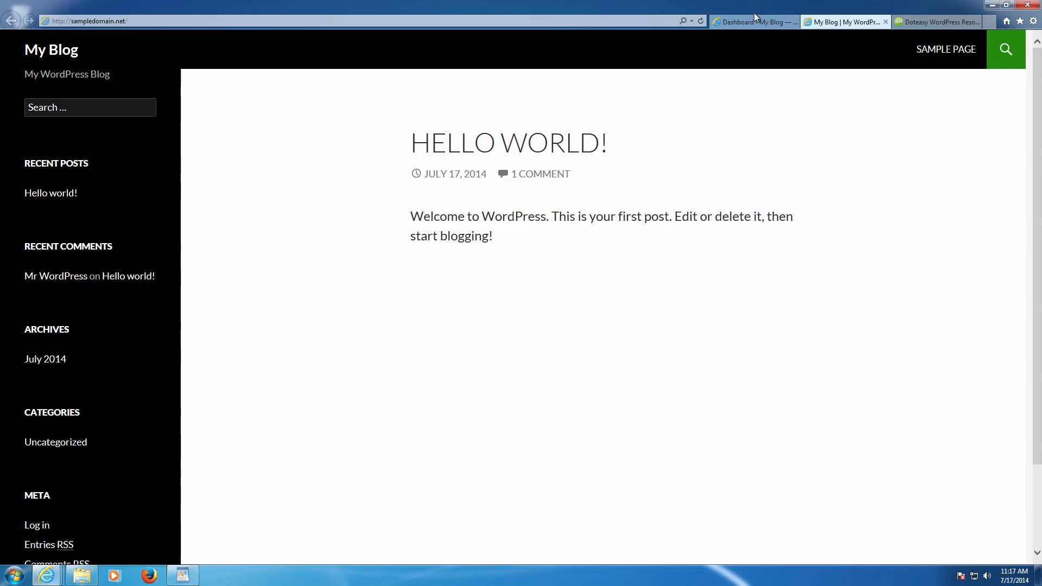
click(754, 17)
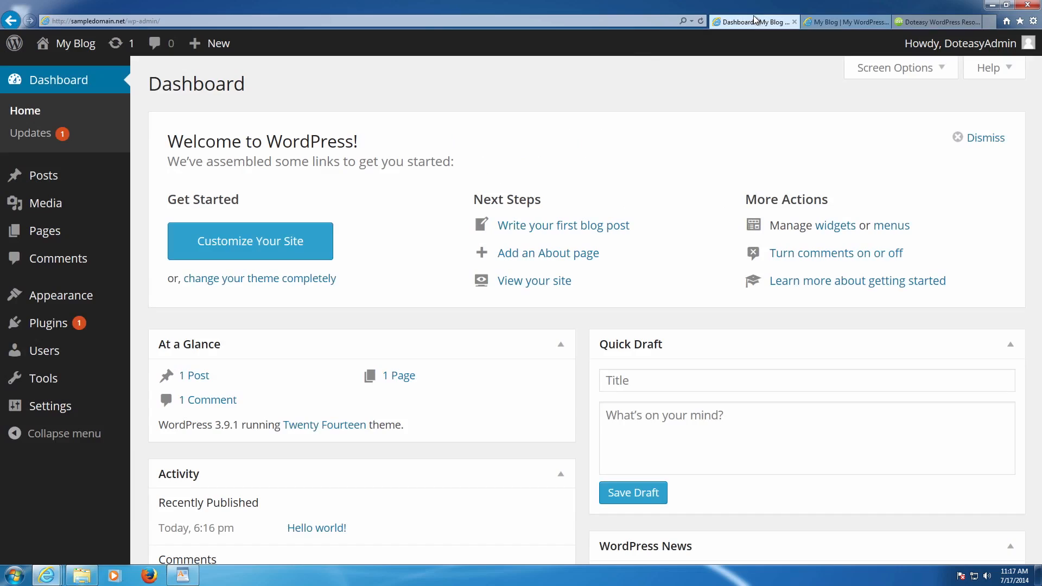
mouse_move(74, 41)
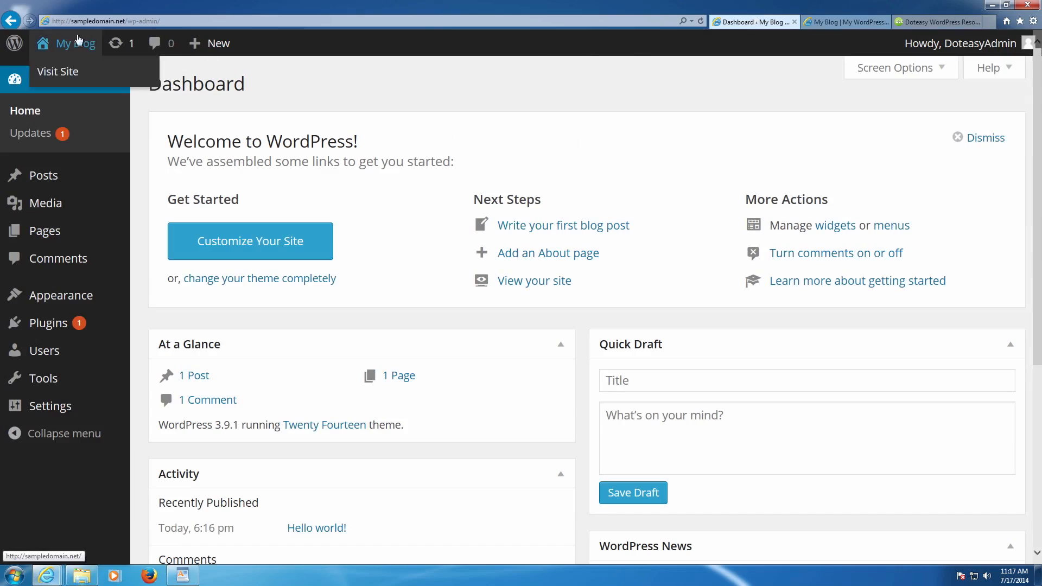
right_click(68, 74)
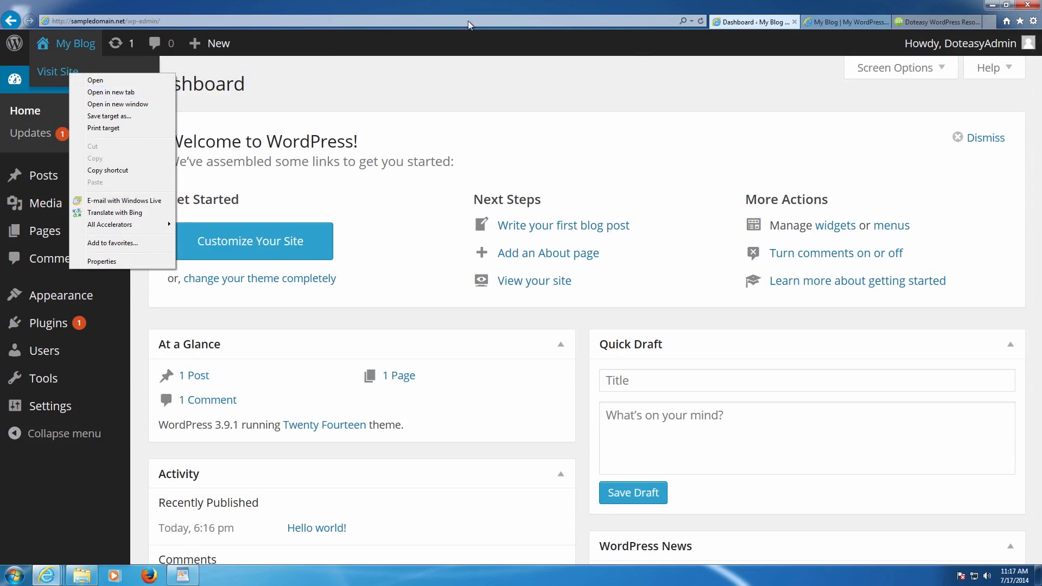
click(640, 5)
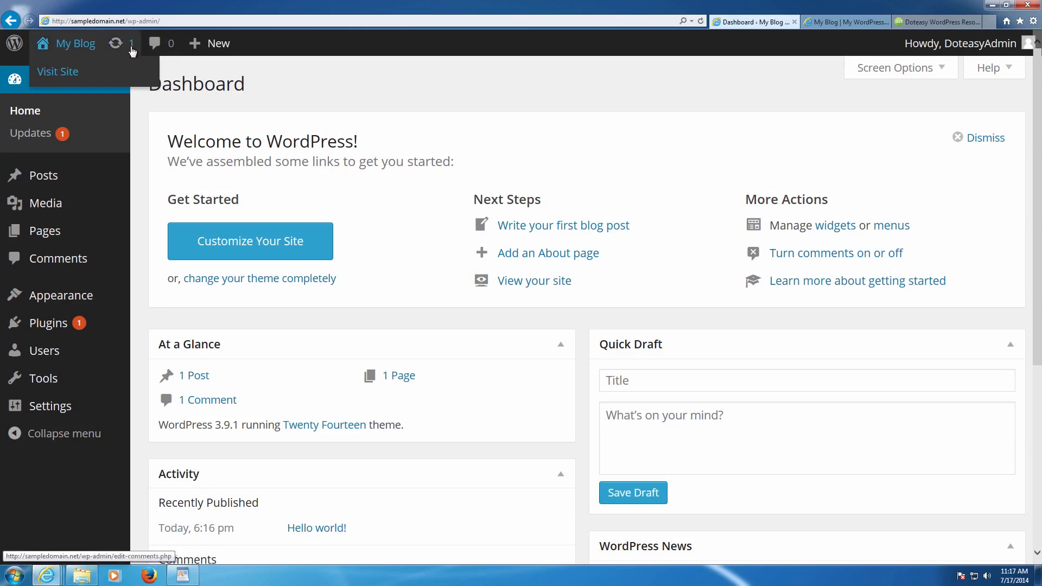
click(858, 20)
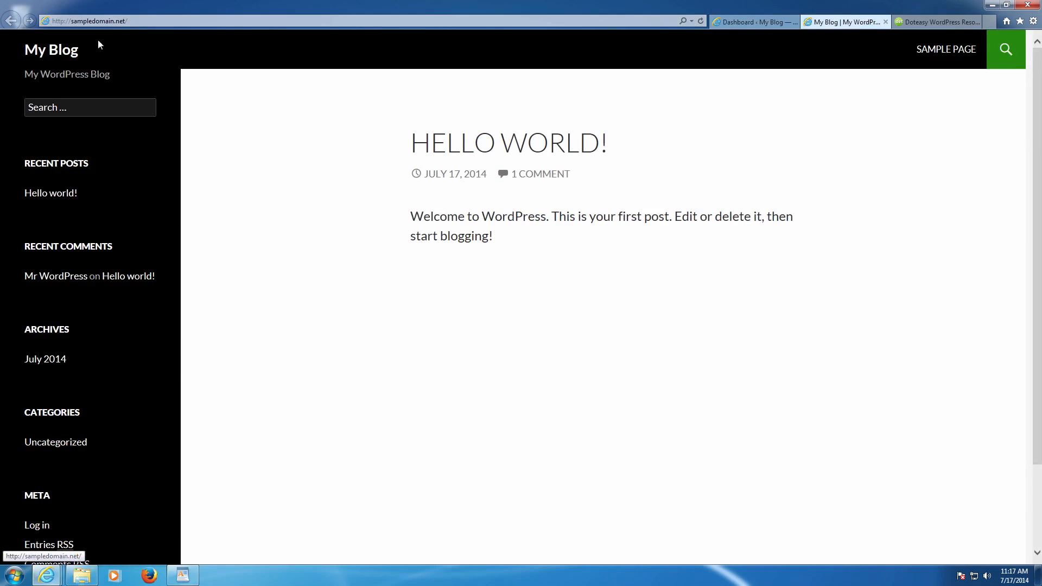
- Reload the blog with F5 to show the admin bar, then return to Dashboard via My Blog
click(758, 23)
click(830, 23)
key(F5)
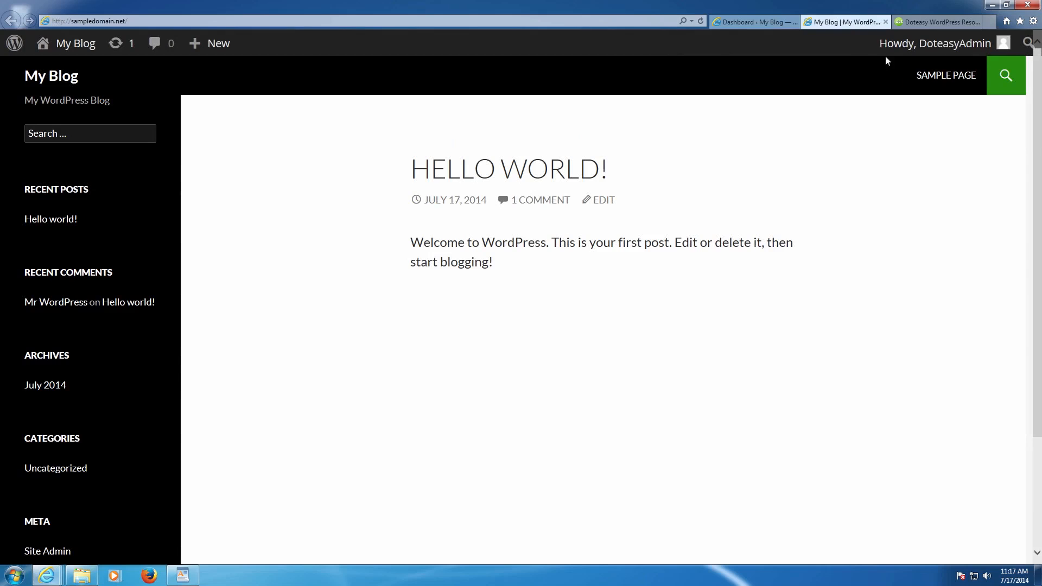
mouse_move(933, 48)
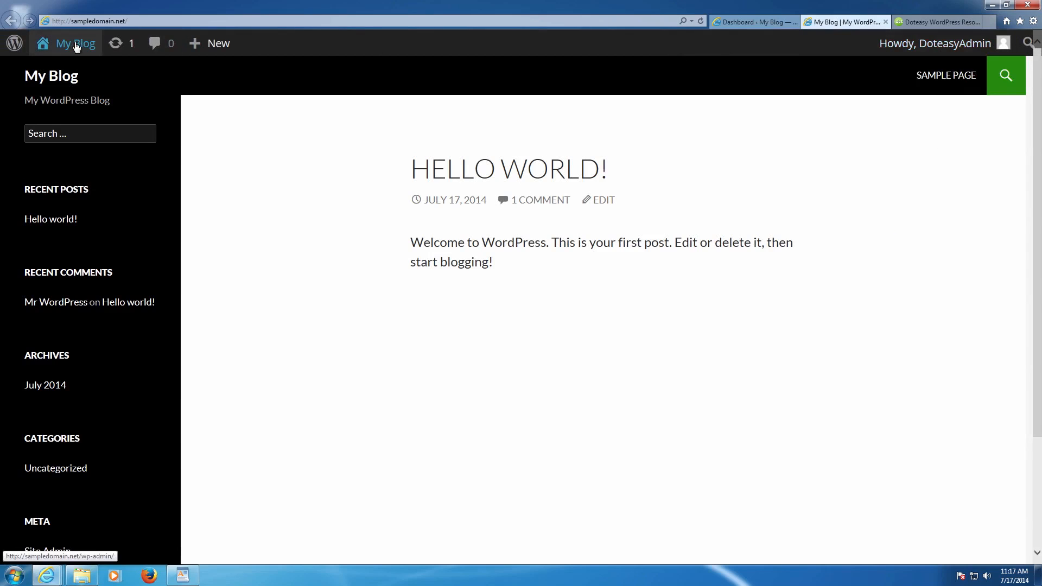
mouse_move(76, 43)
click(80, 72)
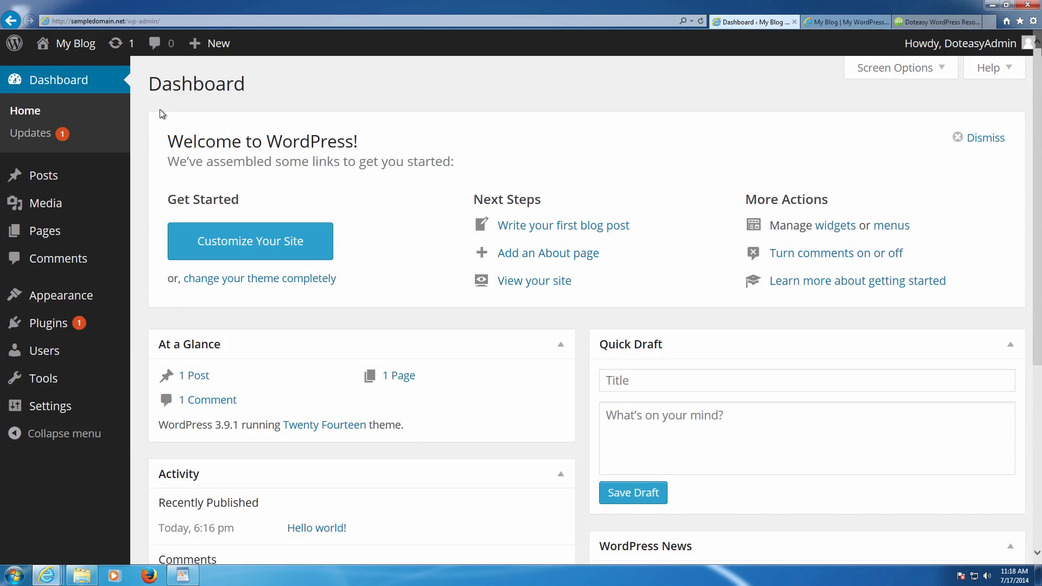
- Update the Akismet plugin to 3.0.1 from the WordPress Updates page
click(50, 134)
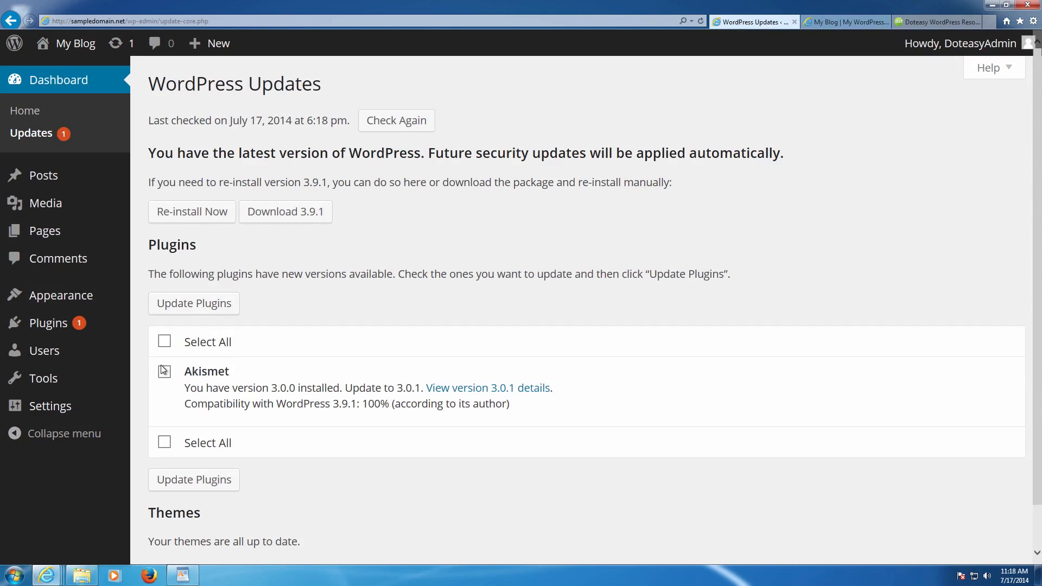
click(164, 371)
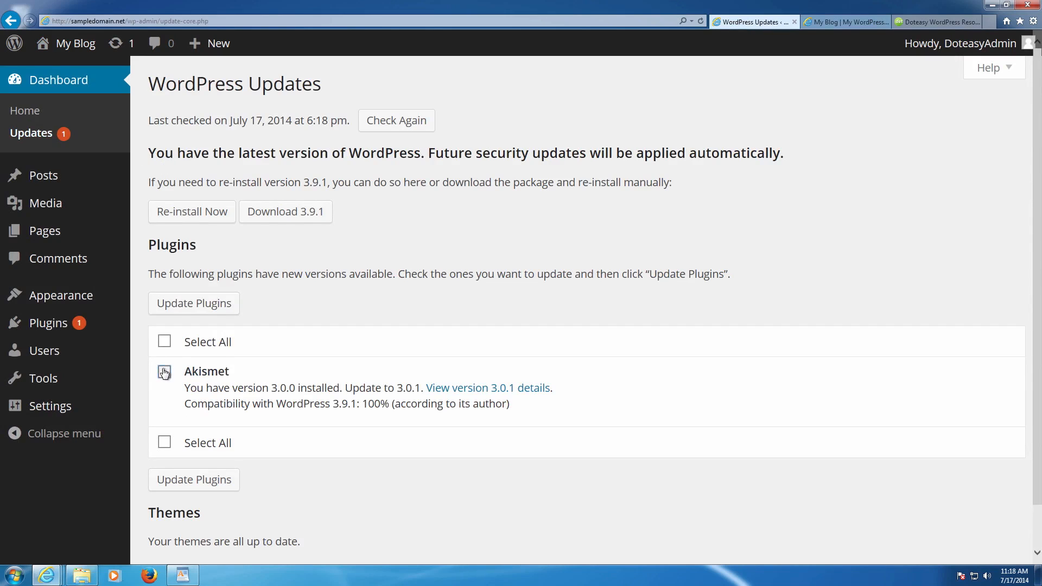
click(190, 314)
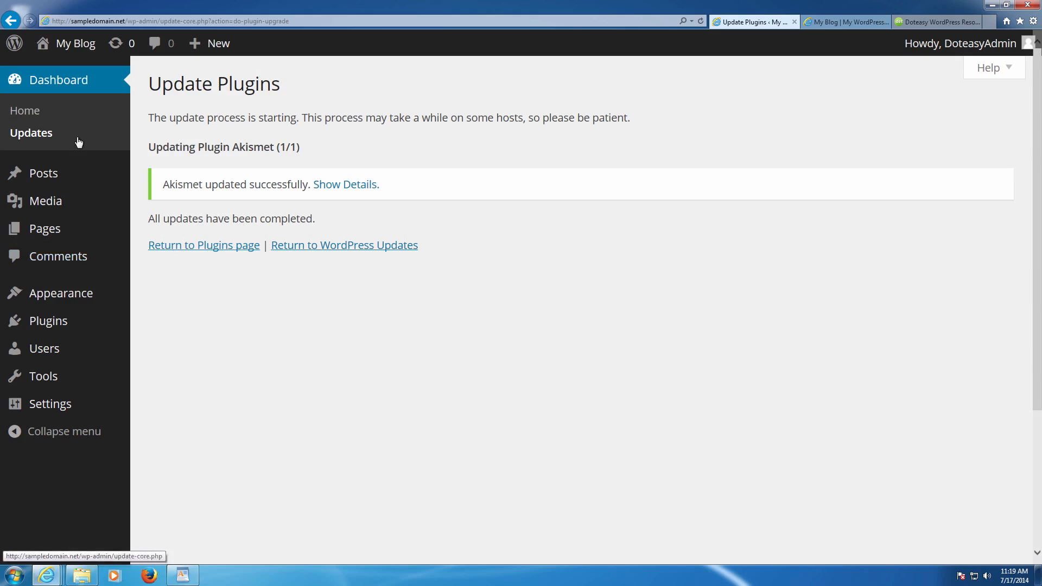
- Return to Dashboard Home and review At a Glance: 1 Post, 1 Page, 1 Comment, WordPress 3.9.1
click(38, 84)
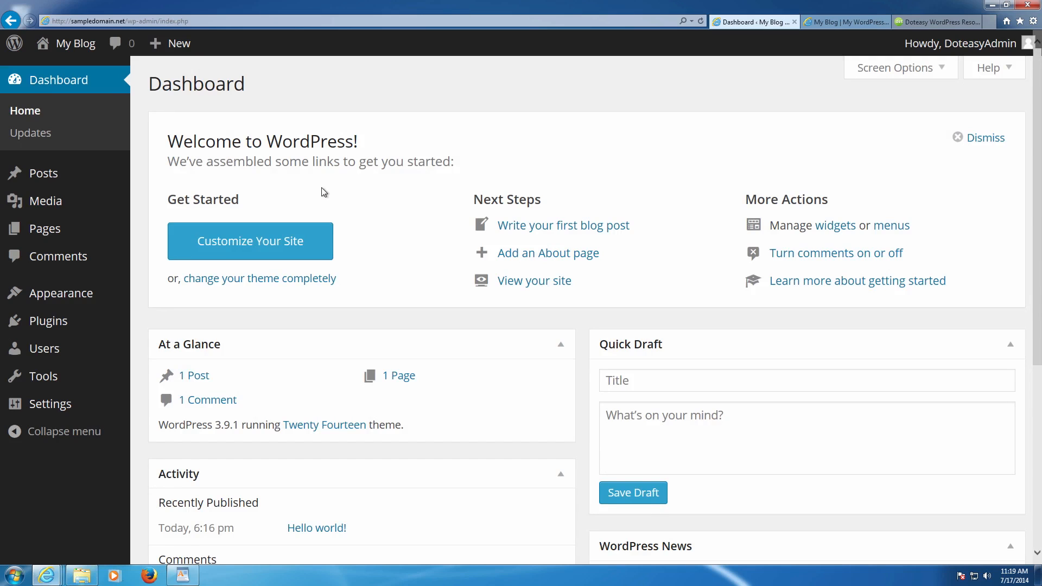
scroll(321, 187, down, 1)
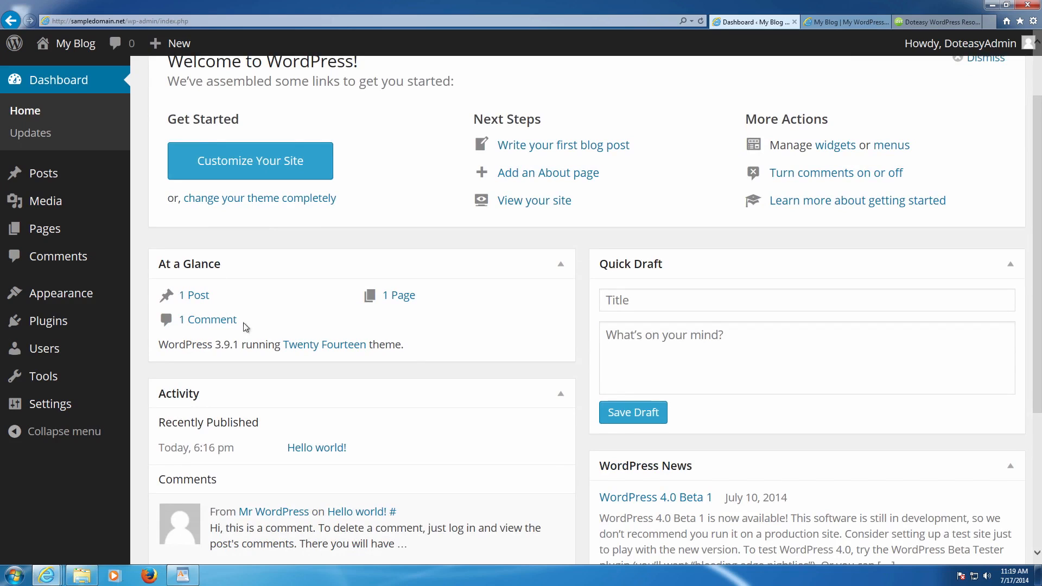
scroll(237, 324, down, 2)
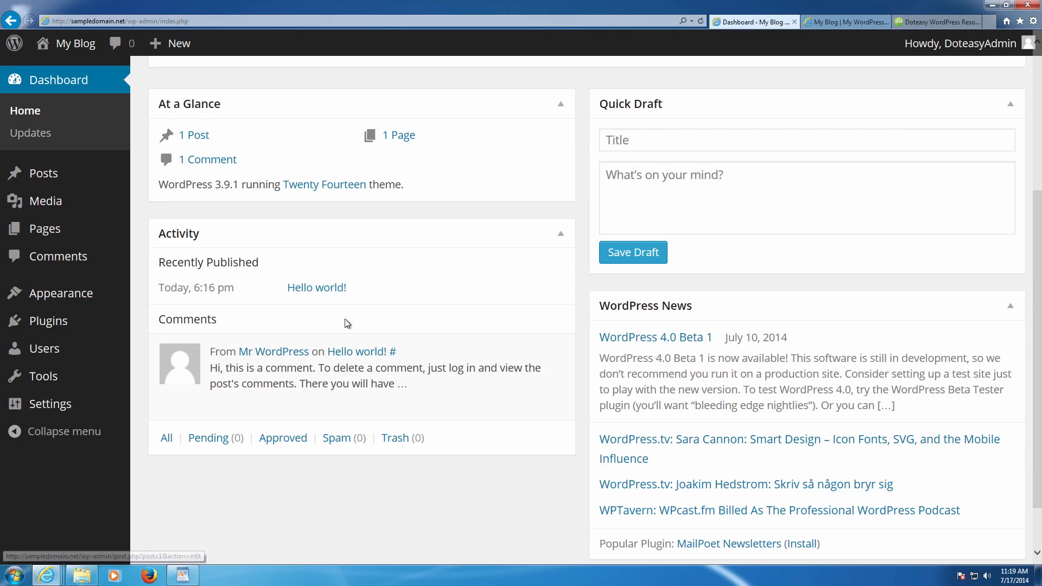
mouse_move(200, 337)
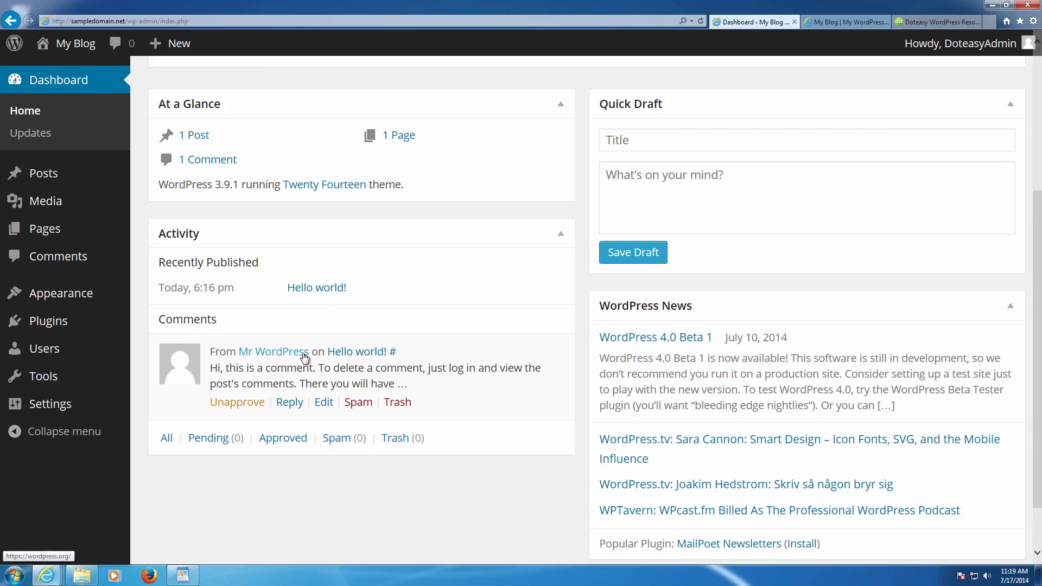
scroll(317, 349, up, 3)
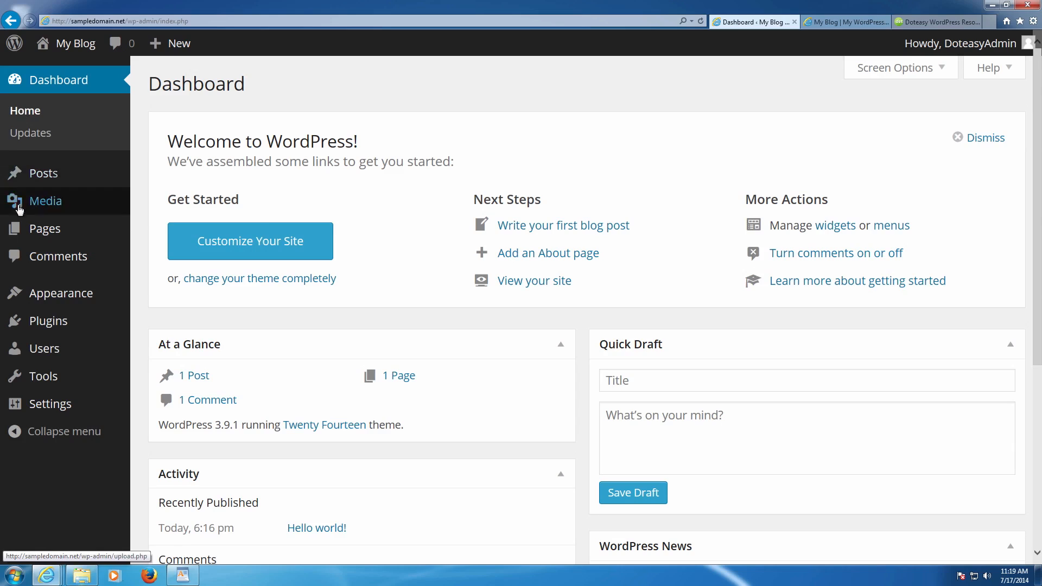
mouse_move(52, 173)
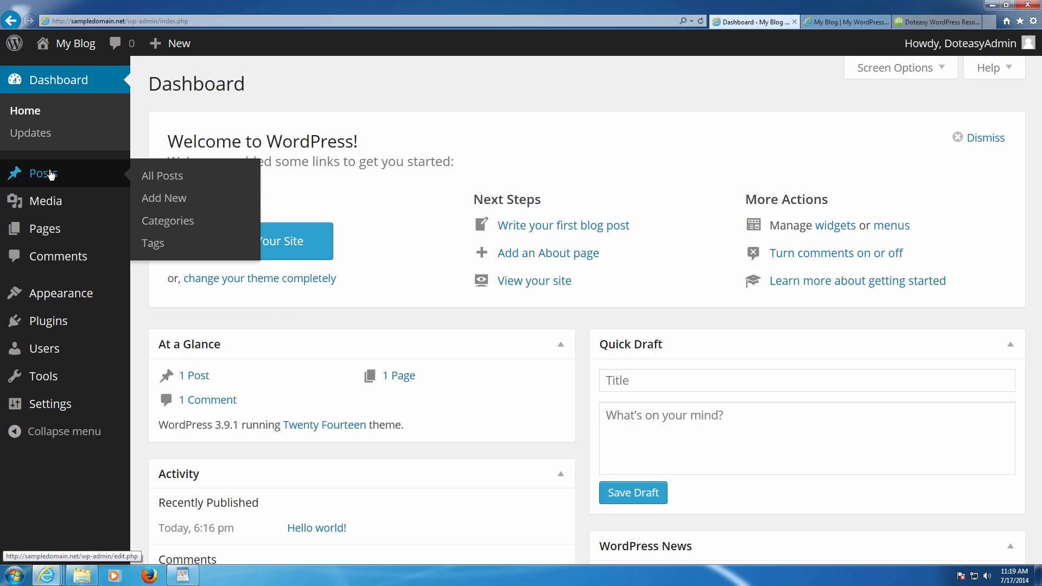
mouse_move(57, 201)
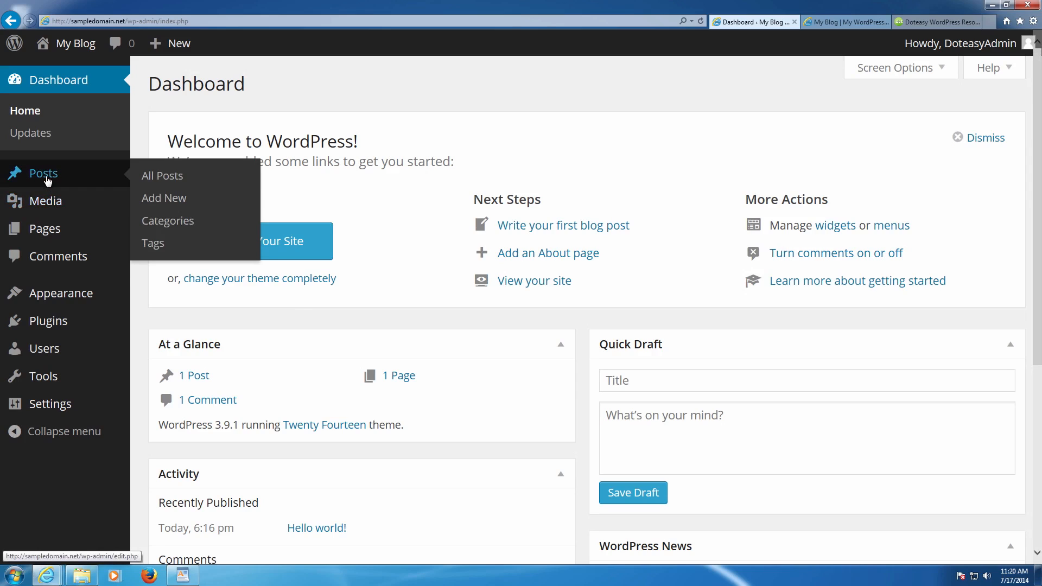
mouse_move(48, 227)
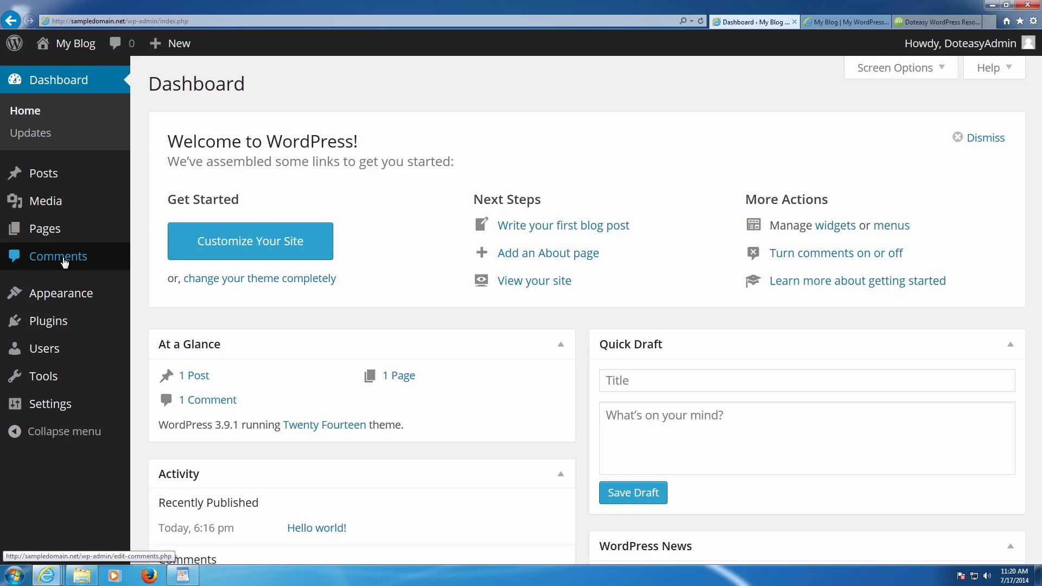
mouse_move(70, 293)
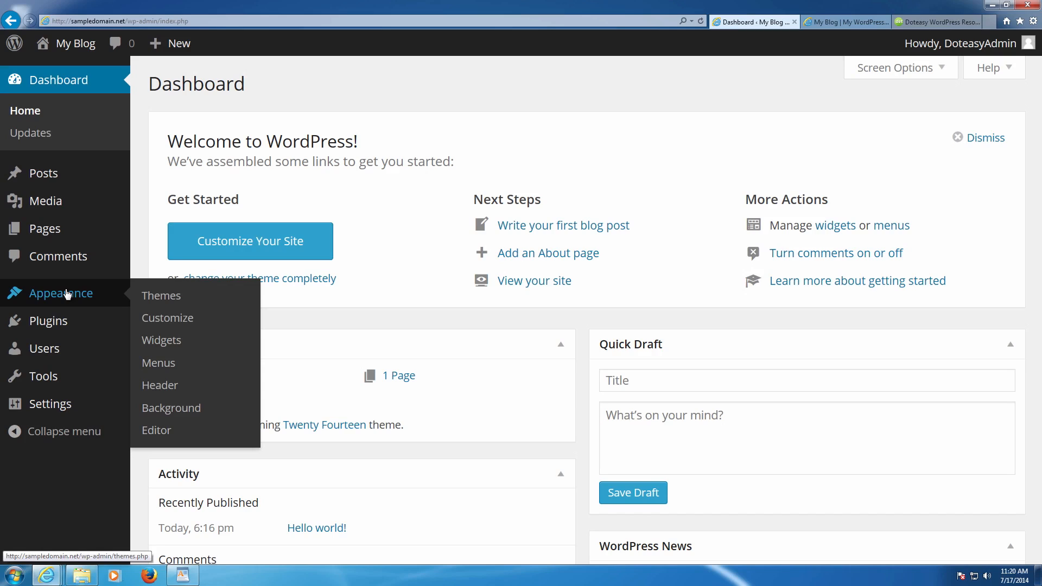
mouse_move(72, 323)
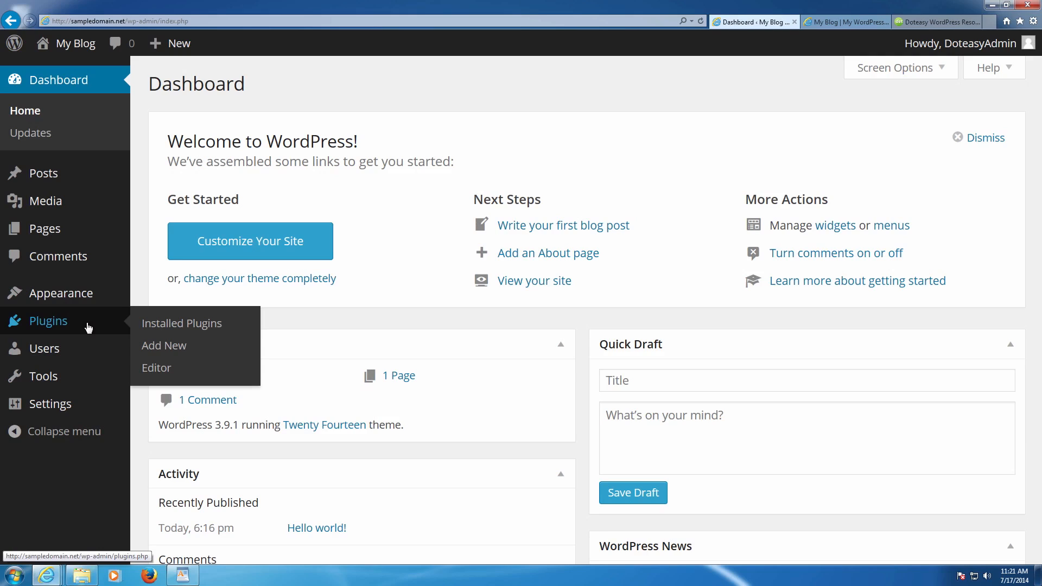
mouse_move(86, 347)
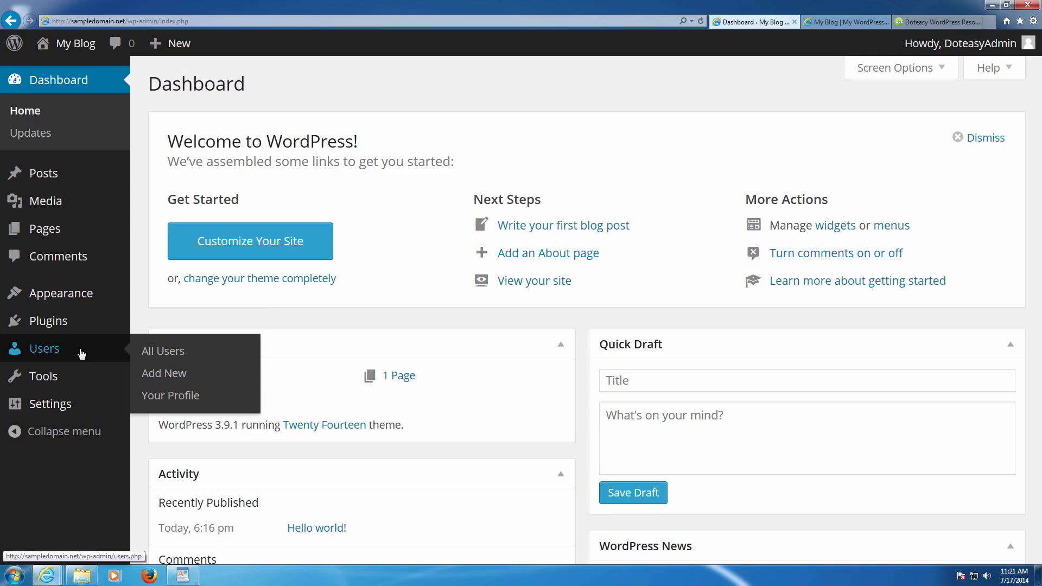
mouse_move(74, 368)
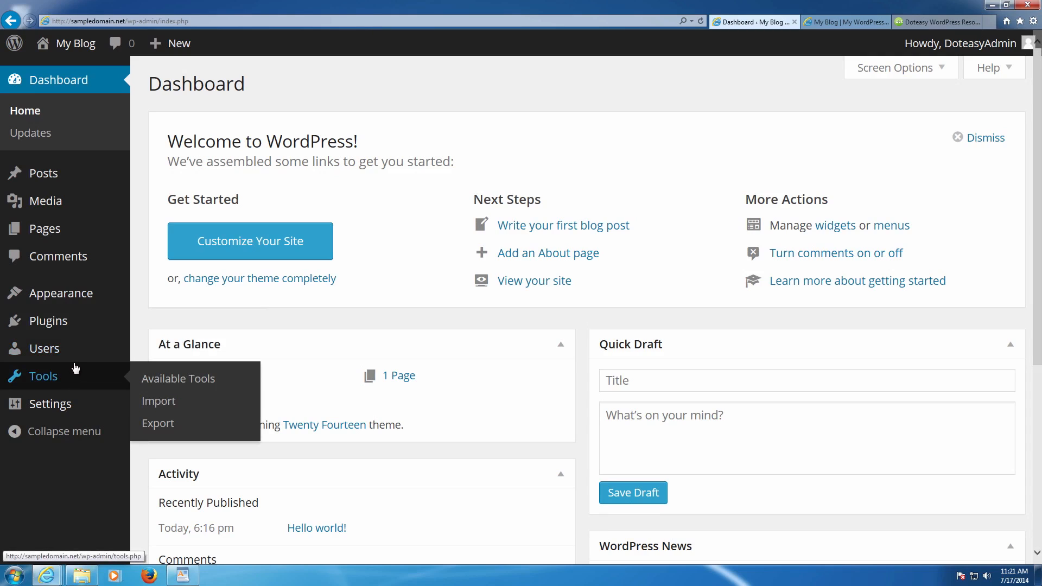
mouse_move(52, 408)
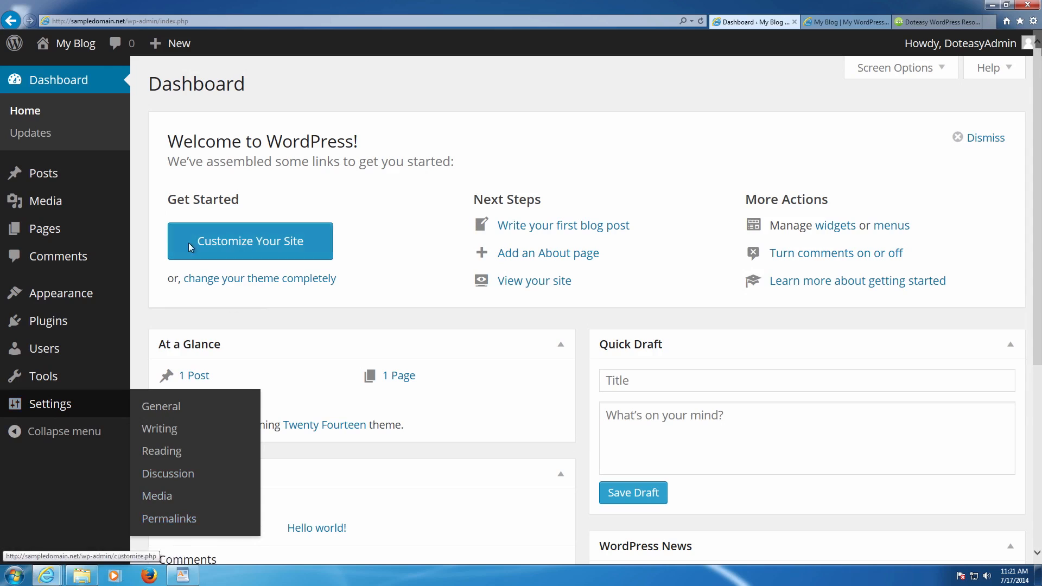
mouse_move(178, 38)
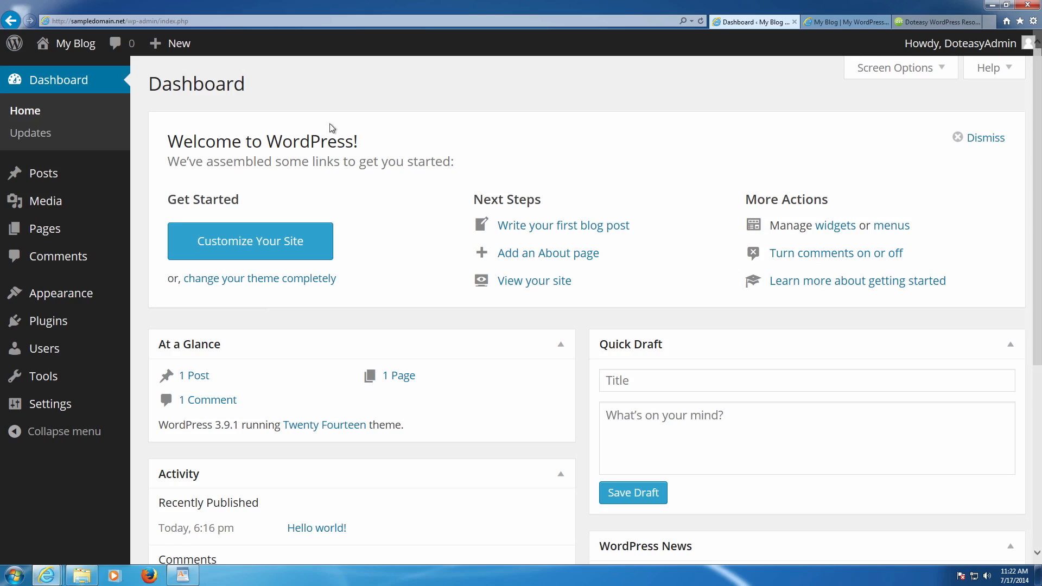
- View the My Blog front page's Hello World! post, then bring up the Doteasy WordPress Resources site
click(817, 22)
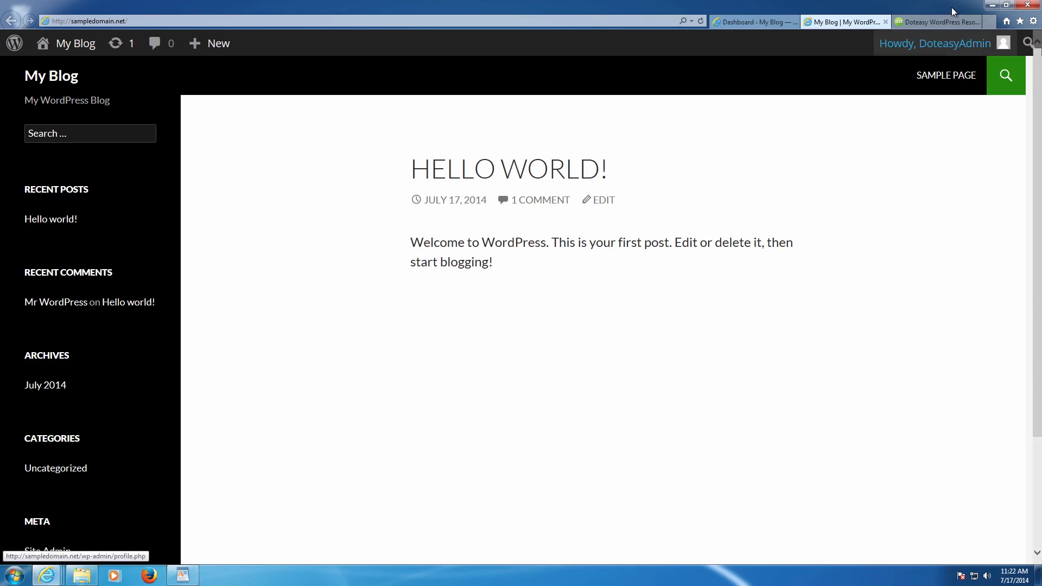
click(939, 22)
mouse_move(685, 62)
scroll(528, 50, up, 2)
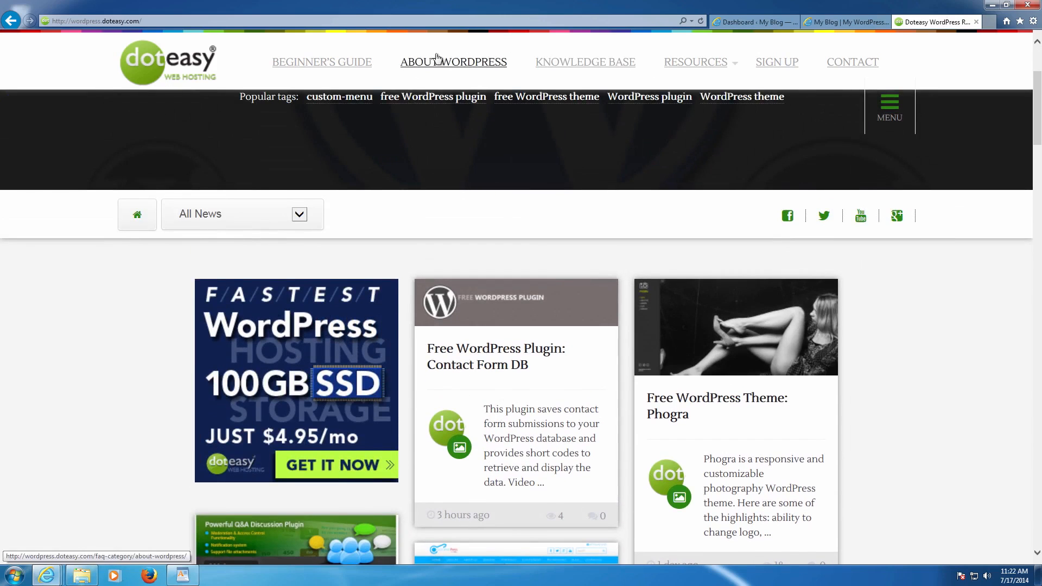
- List posts tagged 'free WordPress theme' and browse results like Blanc, Accelerate and Minamaze
scroll(195, 66, up, 2)
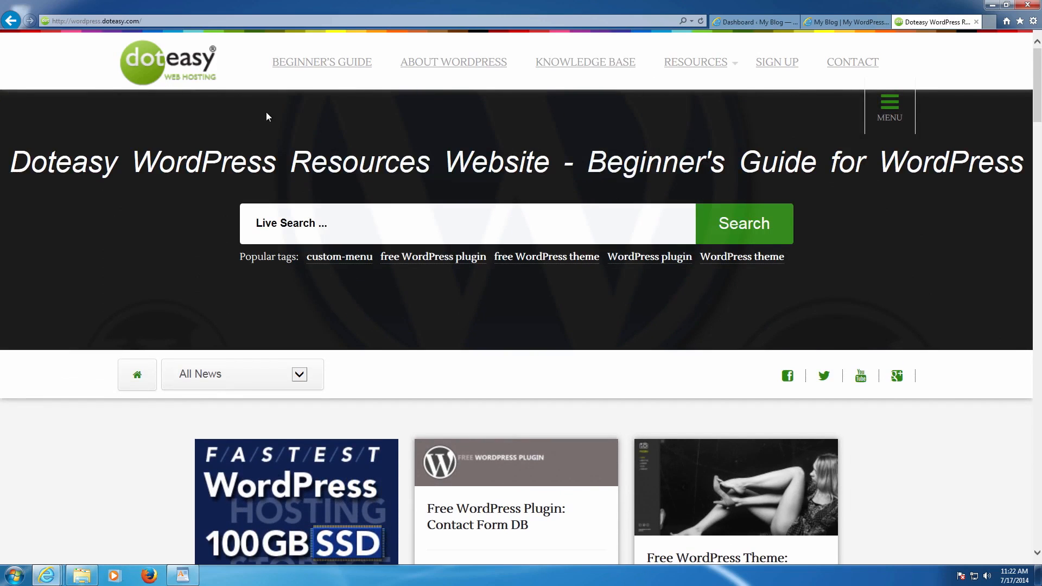
click(547, 264)
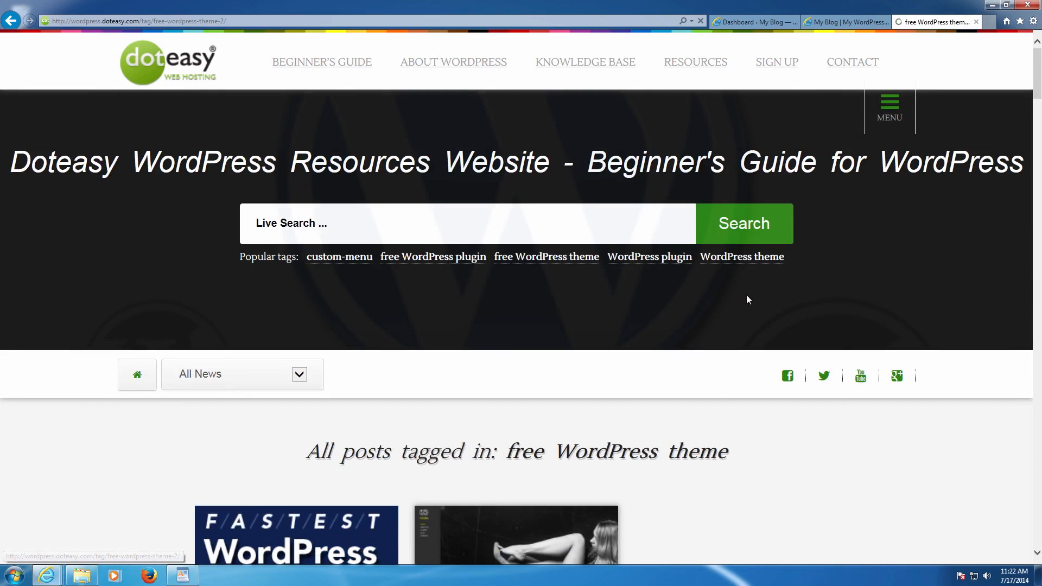
scroll(855, 333, down, 4)
scroll(855, 333, down, 12)
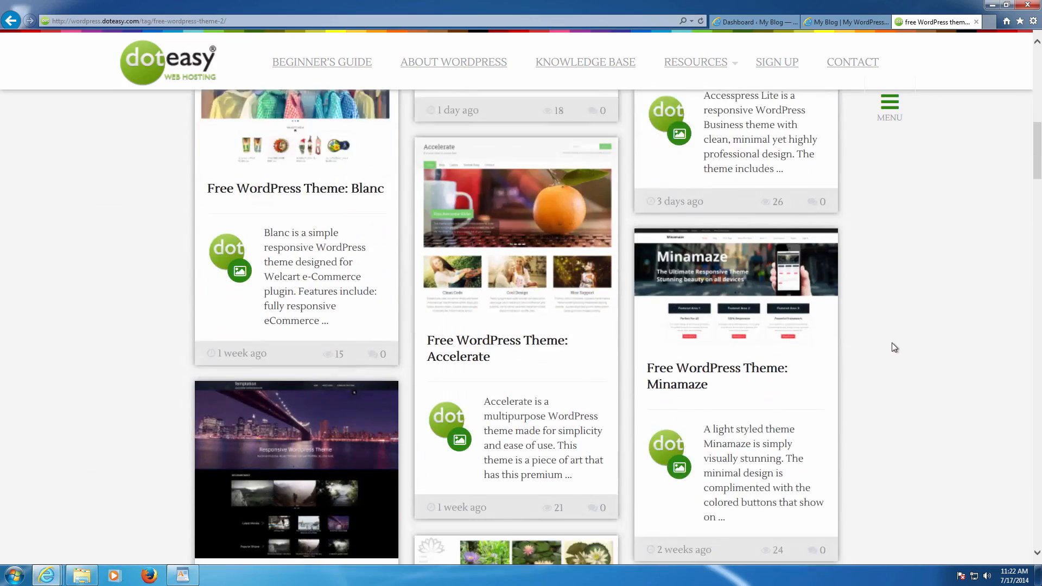
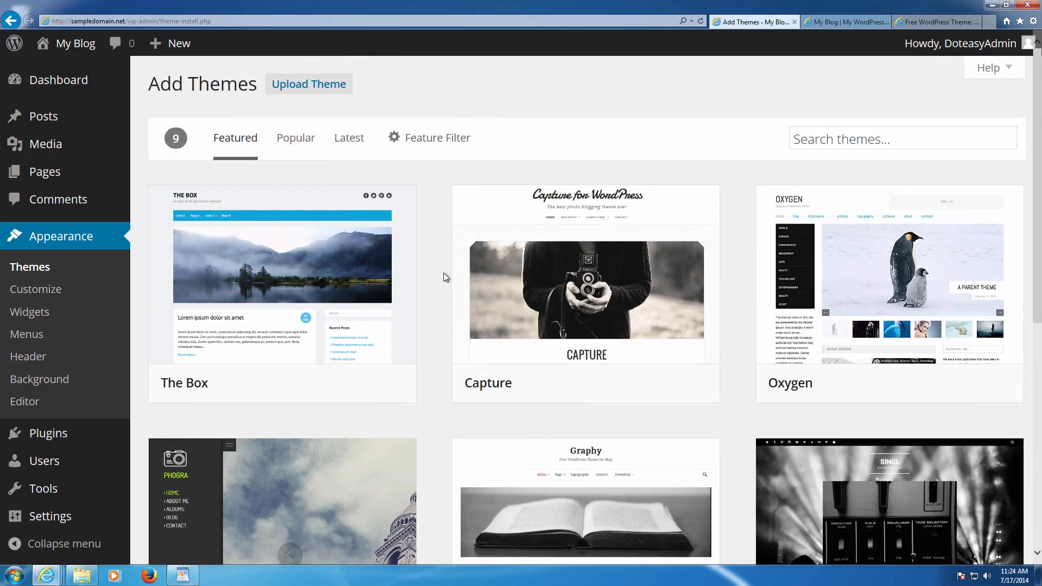
- Search the theme directory for 'advent' and open the Adventurous theme's details and preview
click(829, 139)
text(adn)
key(BackSpace)
text(dven)
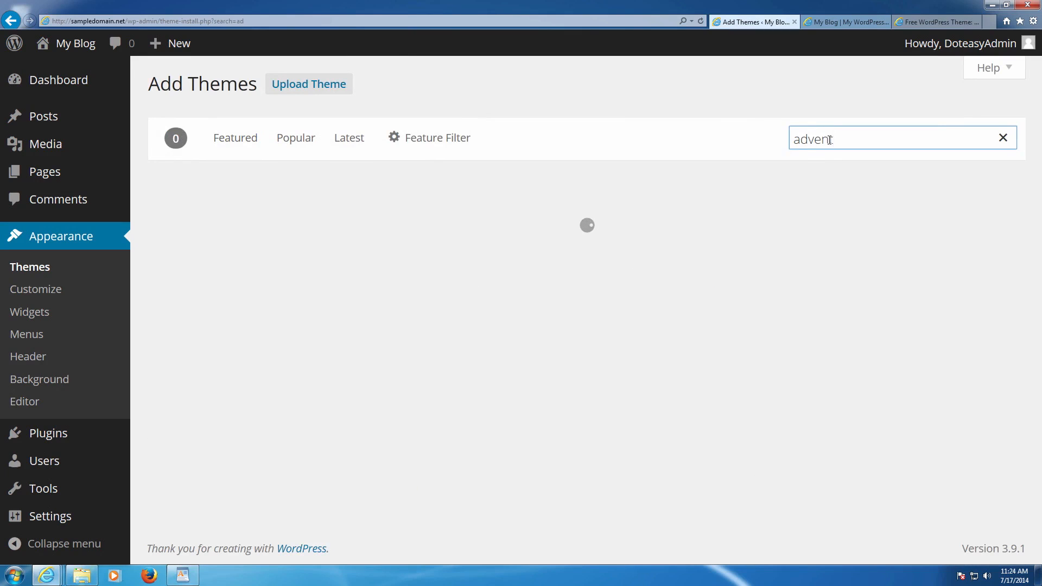
text(t)
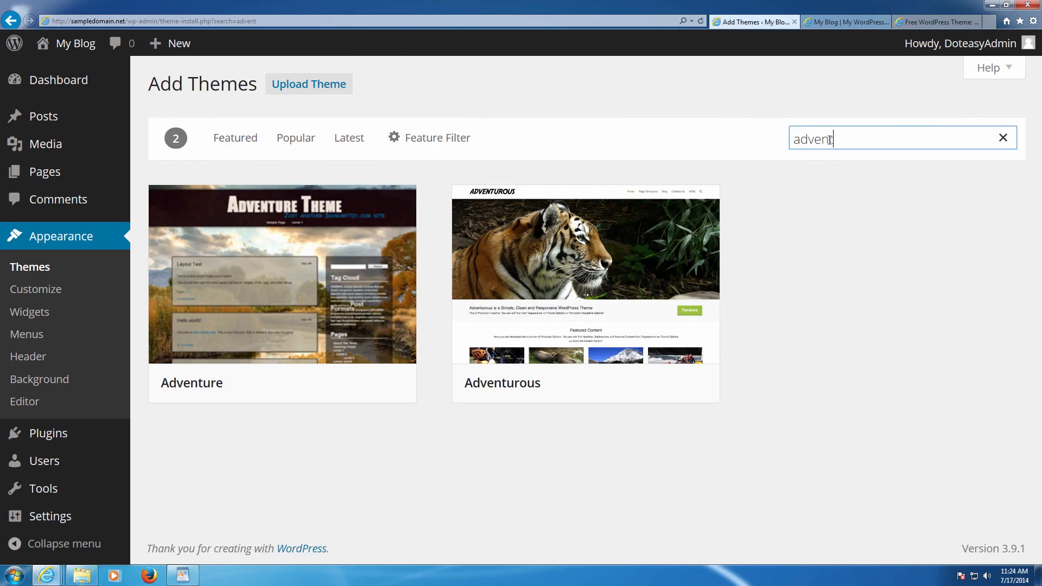
mouse_move(663, 297)
click(648, 290)
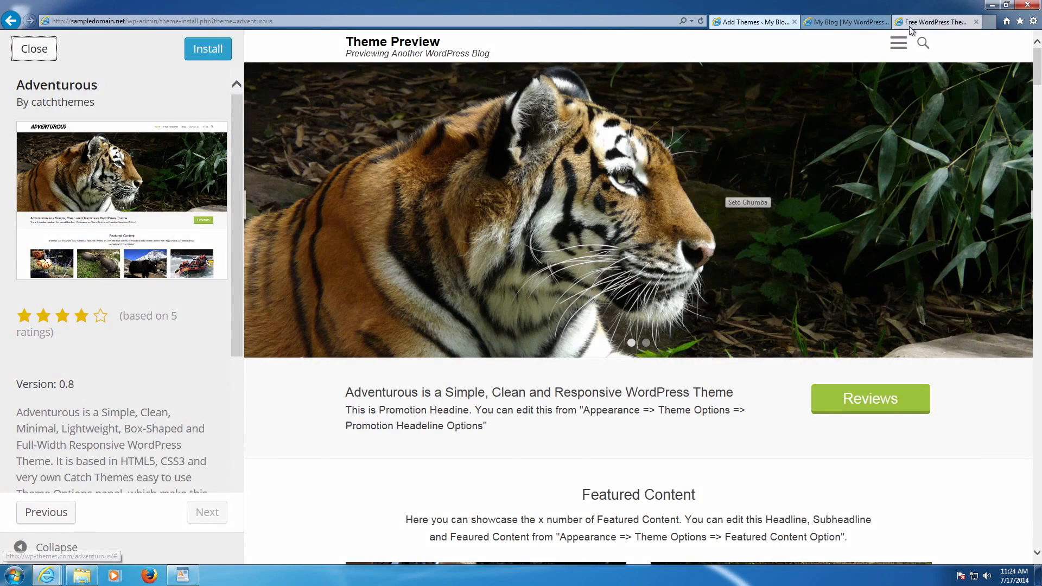
- Compare the Adventurous preview with the doteasy article, then close the preview
click(936, 22)
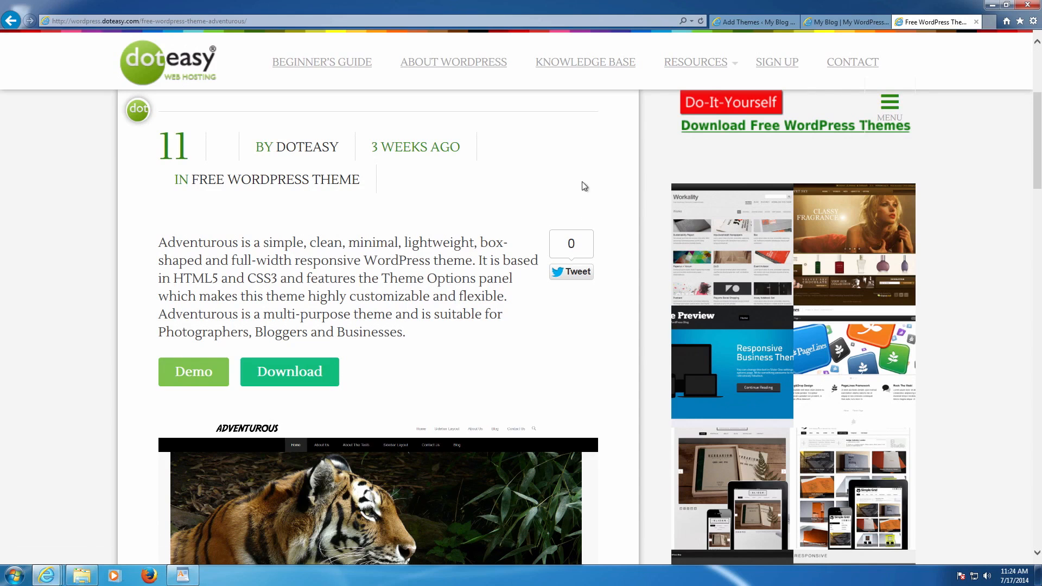
click(752, 22)
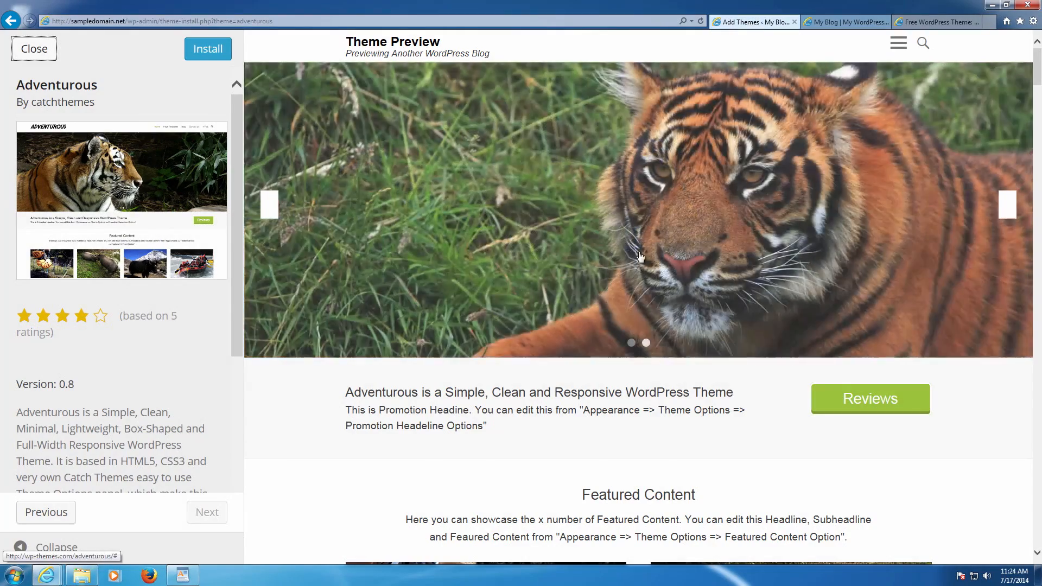
scroll(613, 287, down, 5)
scroll(613, 287, up, 5)
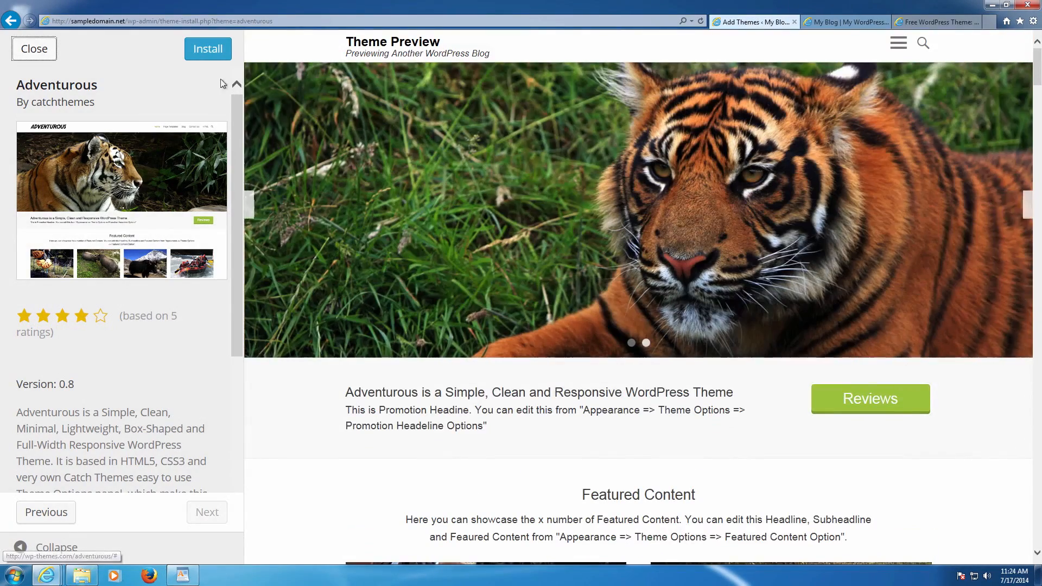
scroll(446, 159, down, 3)
scroll(446, 158, up, 3)
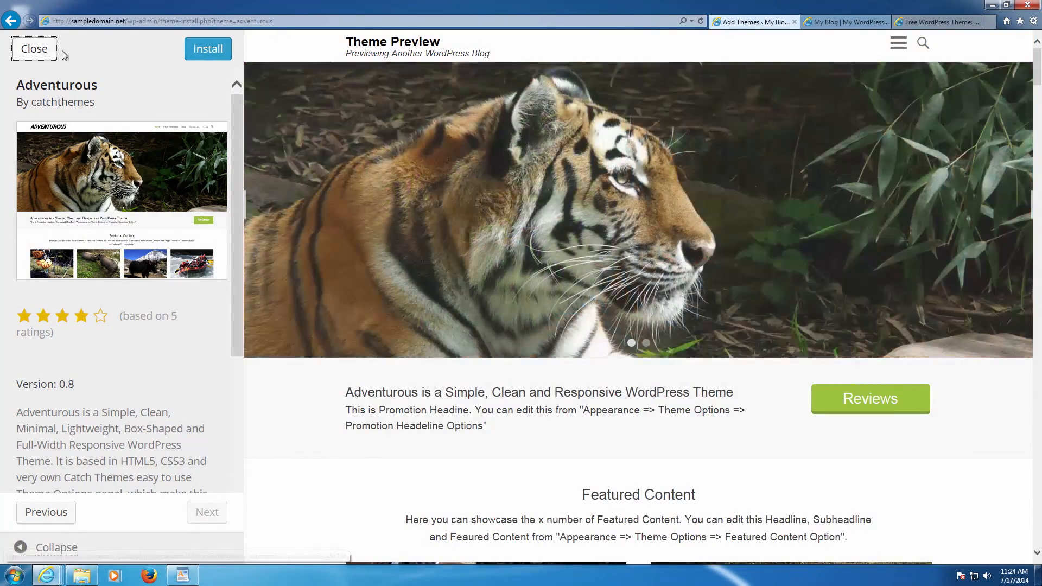
click(41, 54)
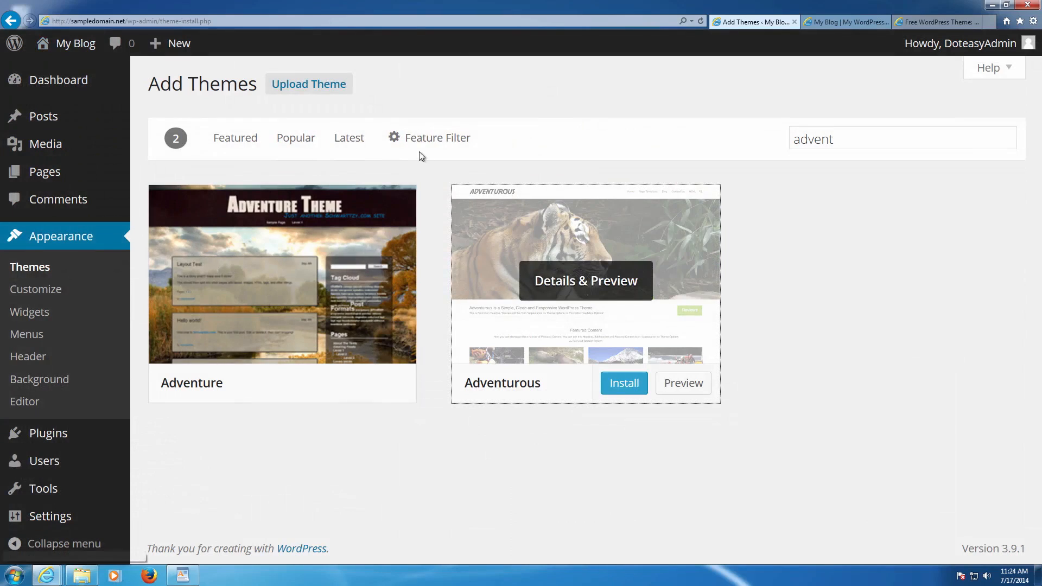
click(334, 91)
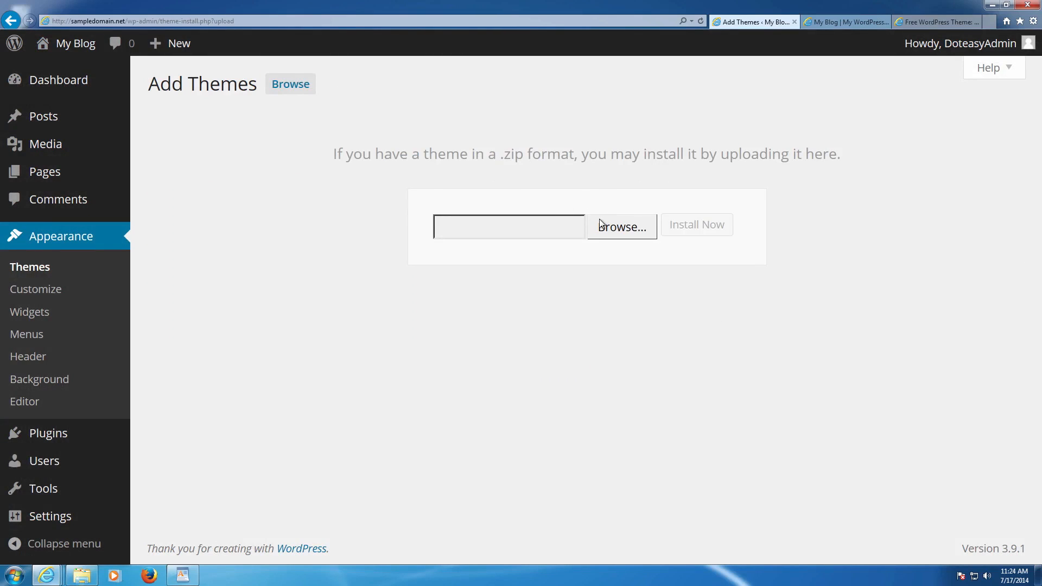
- Upload adventurous.0.8.zip from Downloads, install it, and activate the Adventurous theme
click(618, 228)
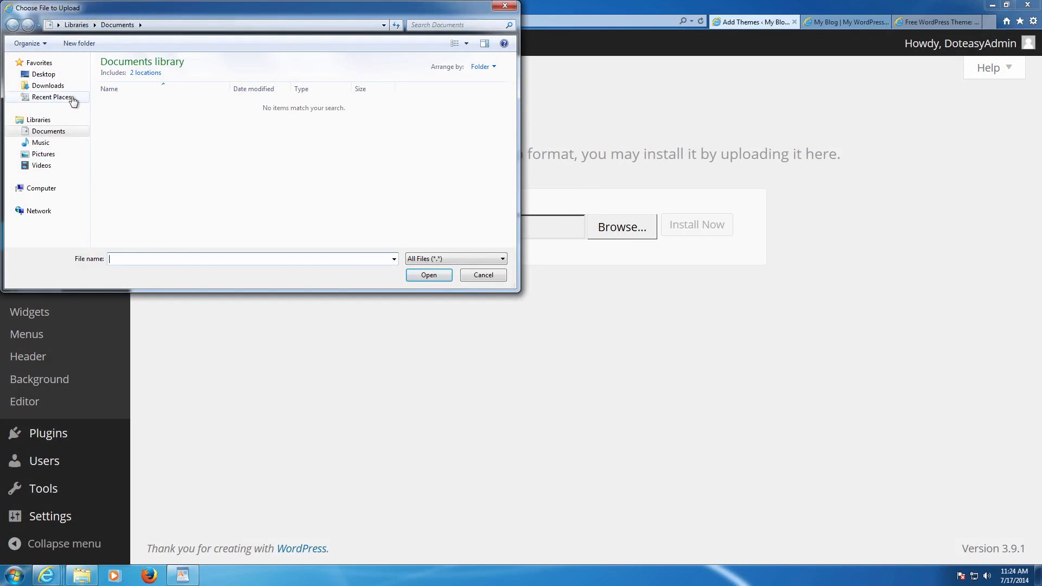
click(54, 85)
click(148, 90)
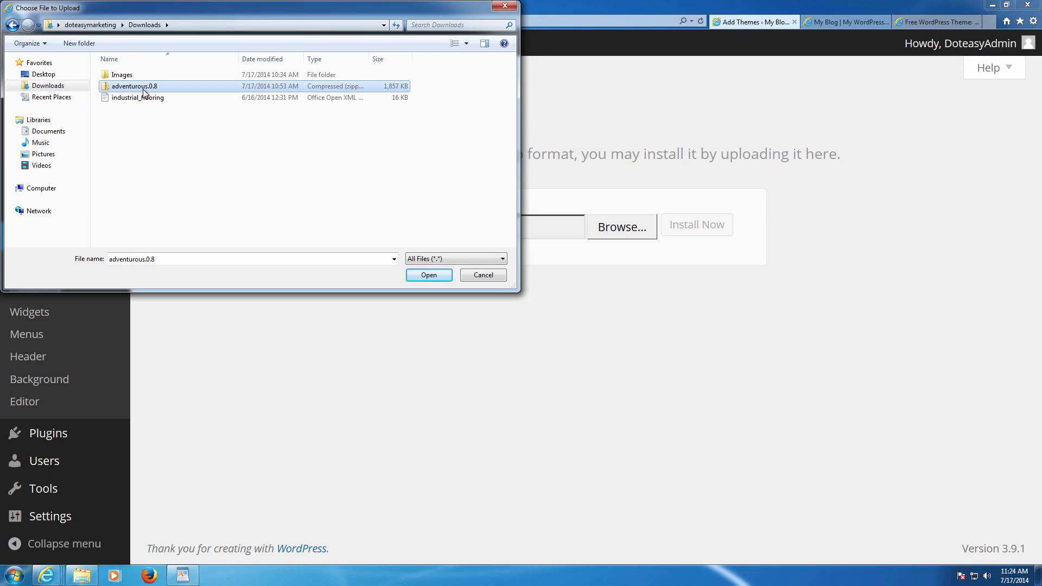
double_click(144, 88)
click(712, 234)
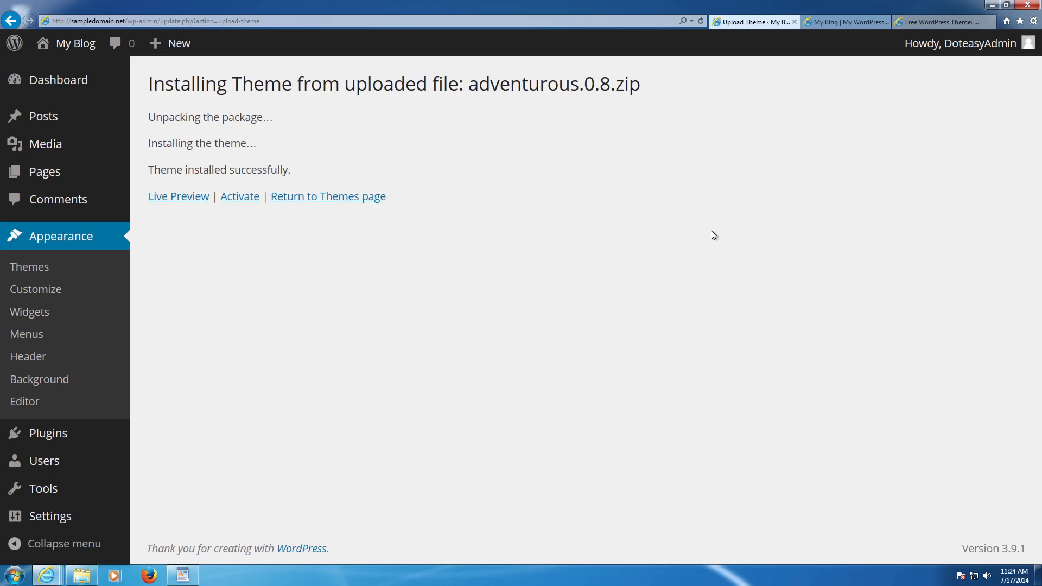
click(240, 198)
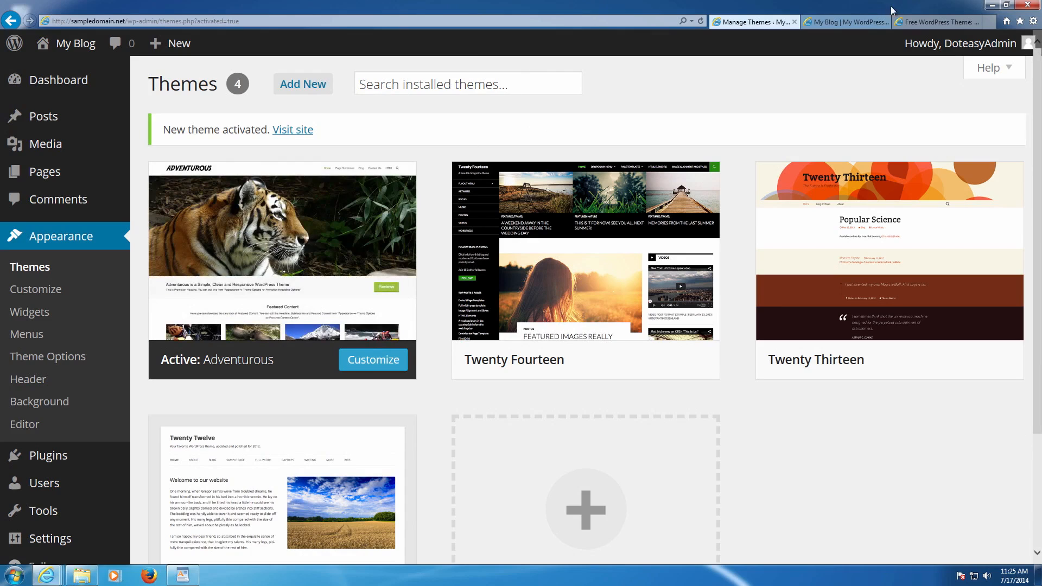
- Switch to the live My Blog tab to see the Adventurous theme in place
click(847, 22)
key(F5)
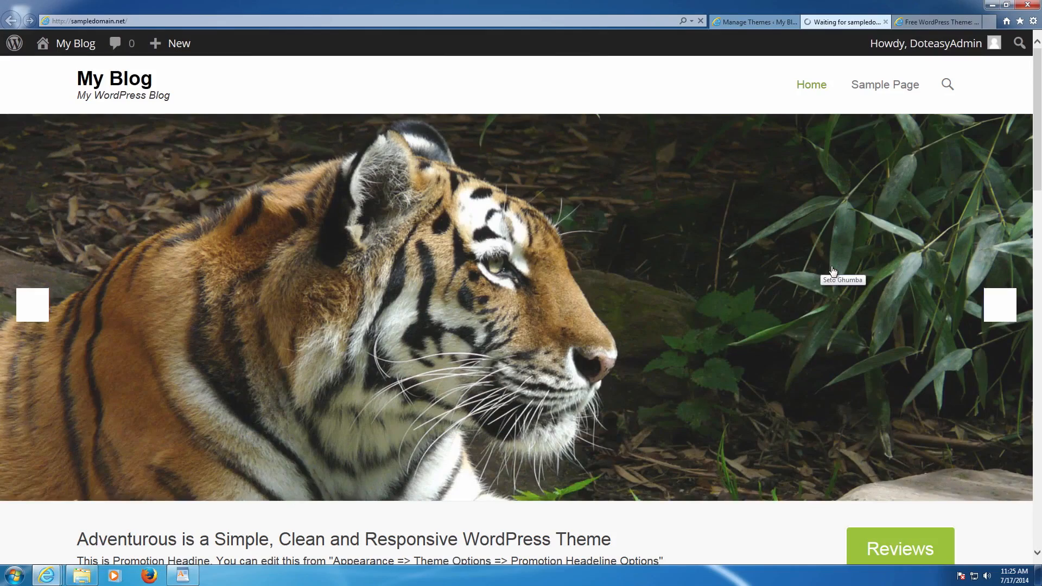
scroll(833, 270, down, 15)
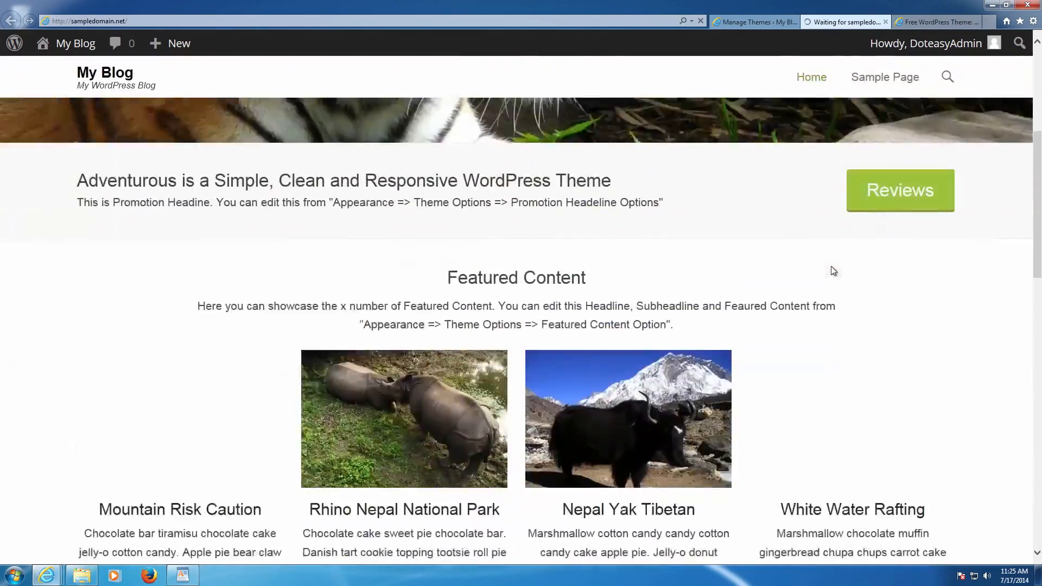
scroll(832, 267, up, 5)
scroll(831, 265, up, 10)
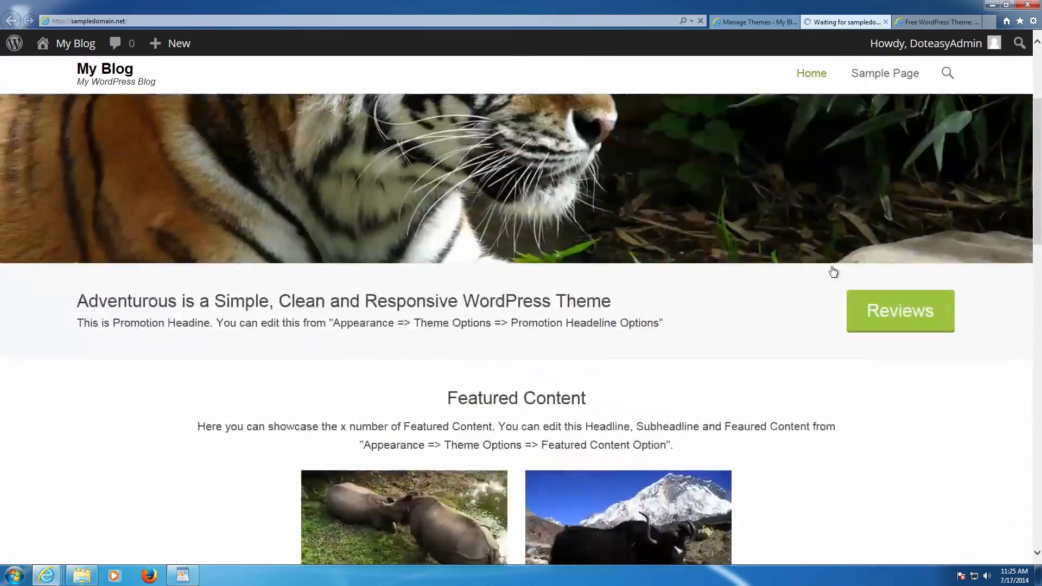
scroll(831, 266, down, 8)
scroll(833, 271, down, 4)
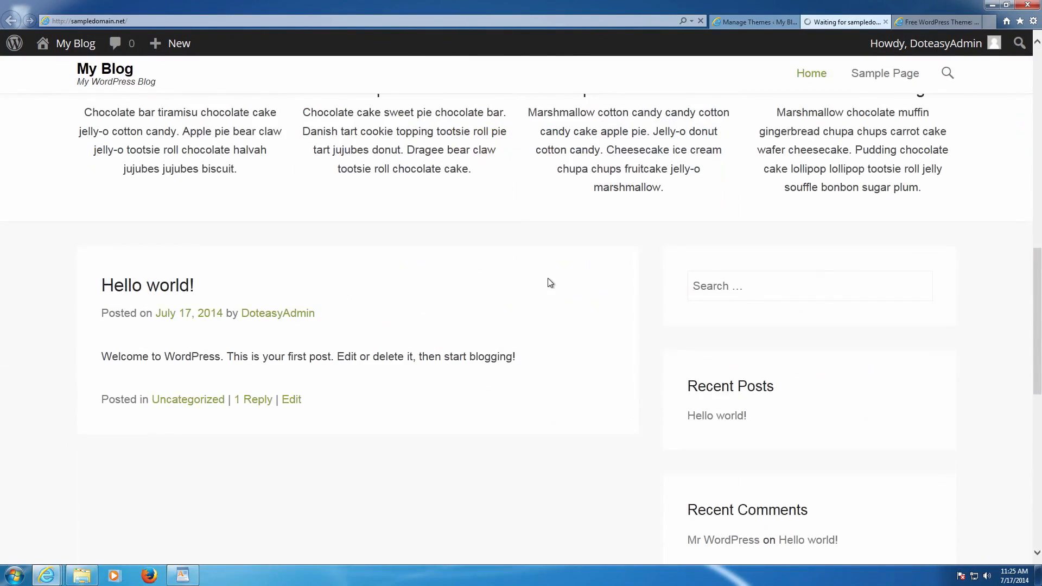
drag(96, 301, 364, 397)
click(364, 396)
scroll(646, 307, down, 4)
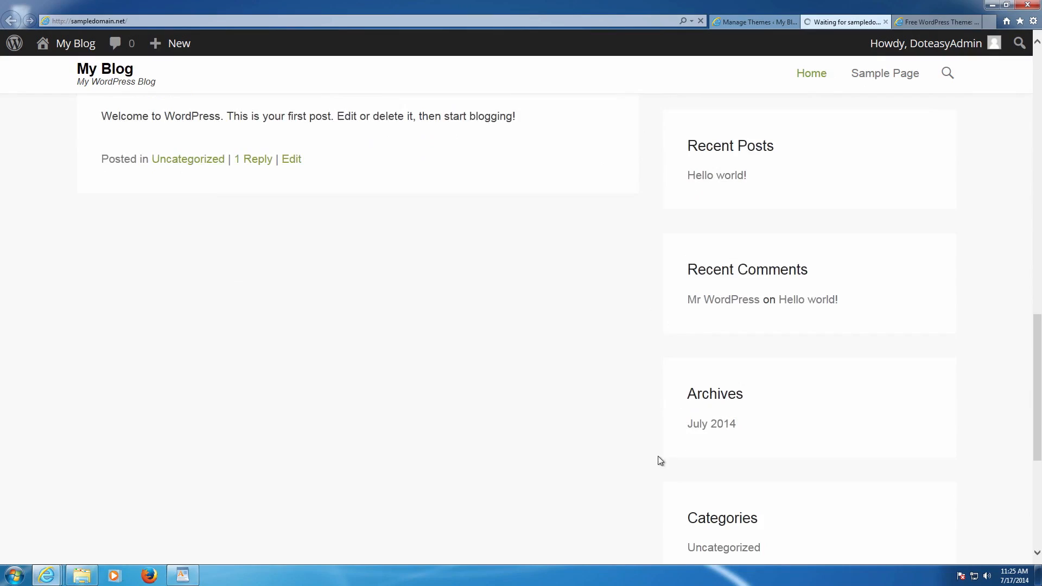
scroll(672, 462, down, 4)
scroll(674, 461, up, 10)
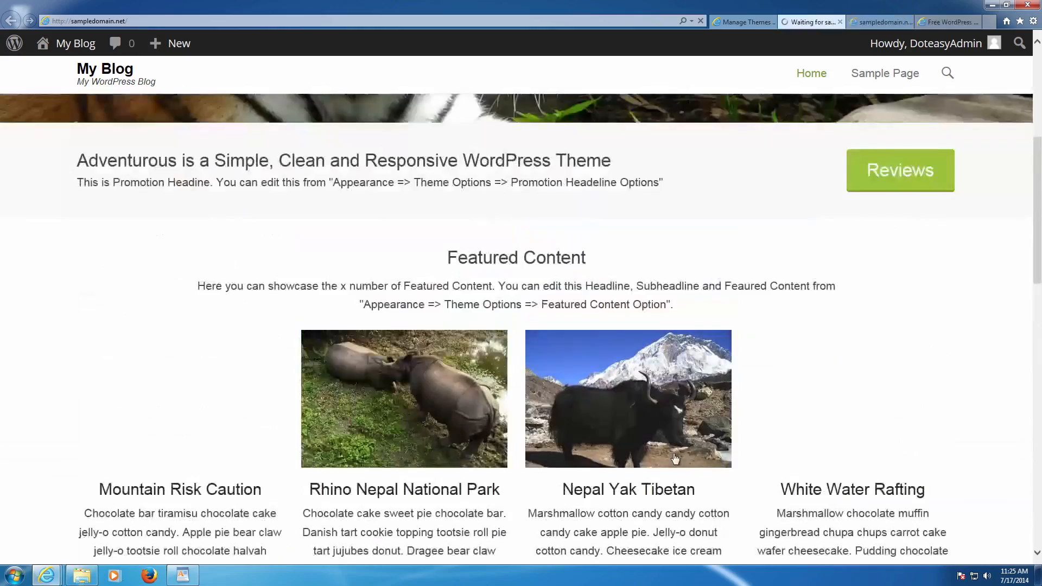
scroll(675, 459, up, 7)
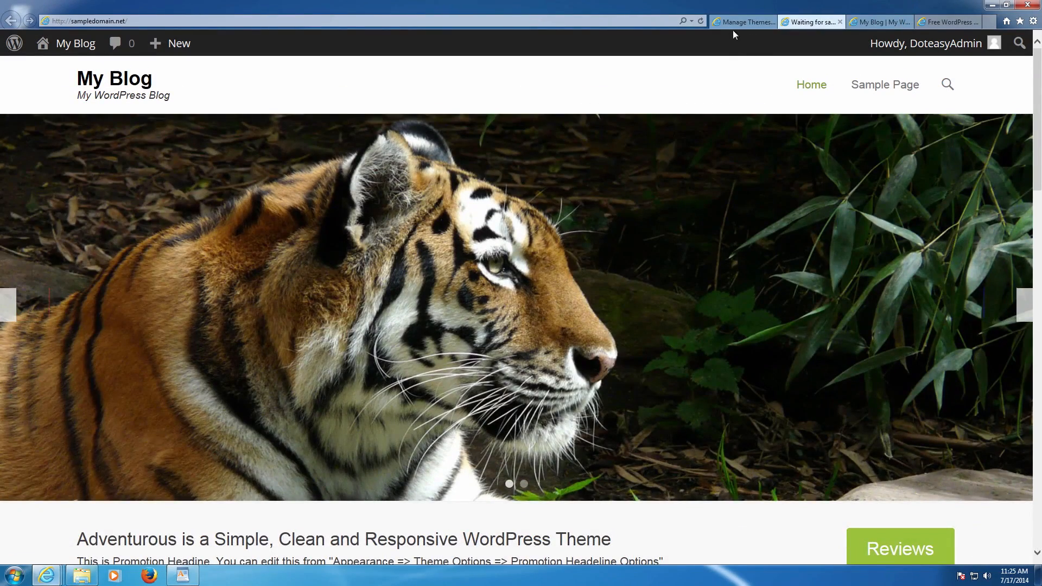
click(733, 24)
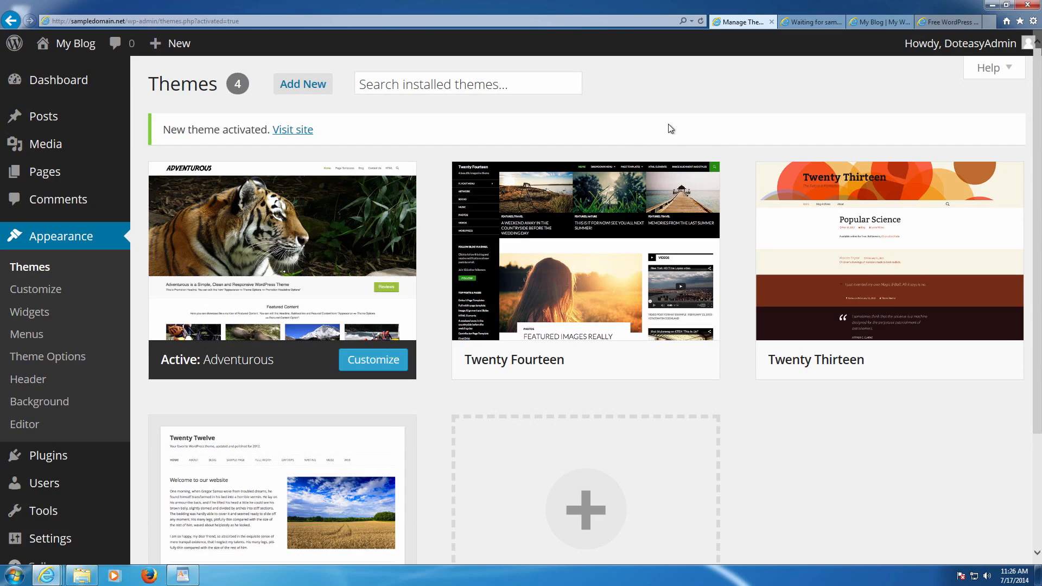
- Close the duplicate My Blog tab and bring up the doteasy 'Free WordPress Theme: Adventurous' article
scroll(665, 136, down, 2)
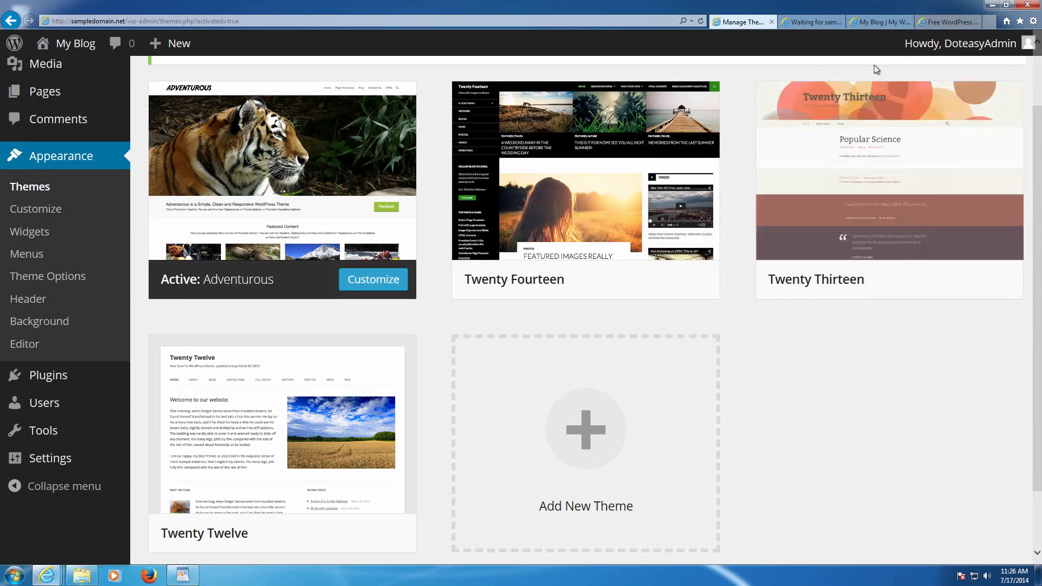
click(817, 20)
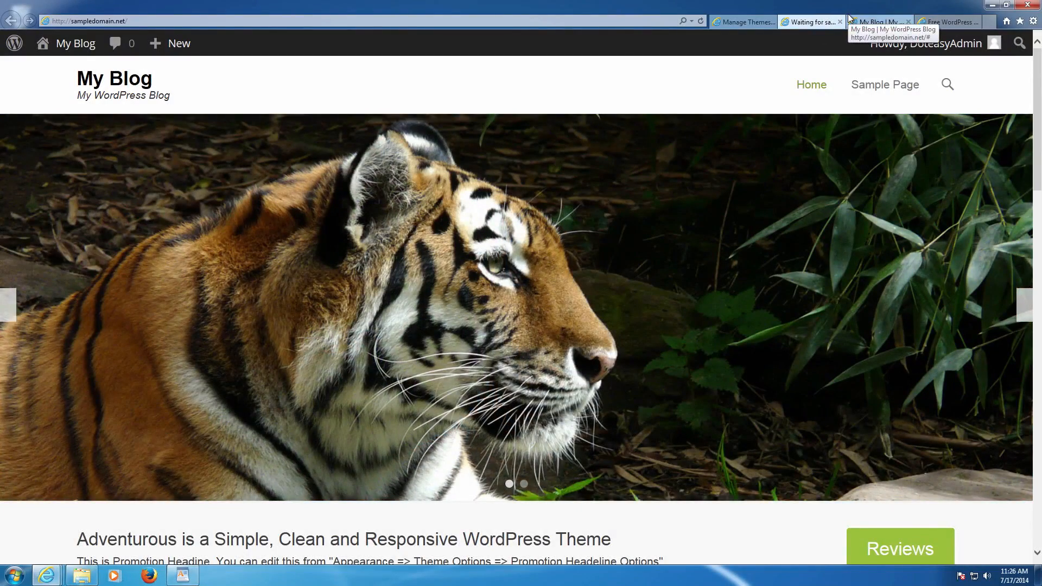
click(874, 22)
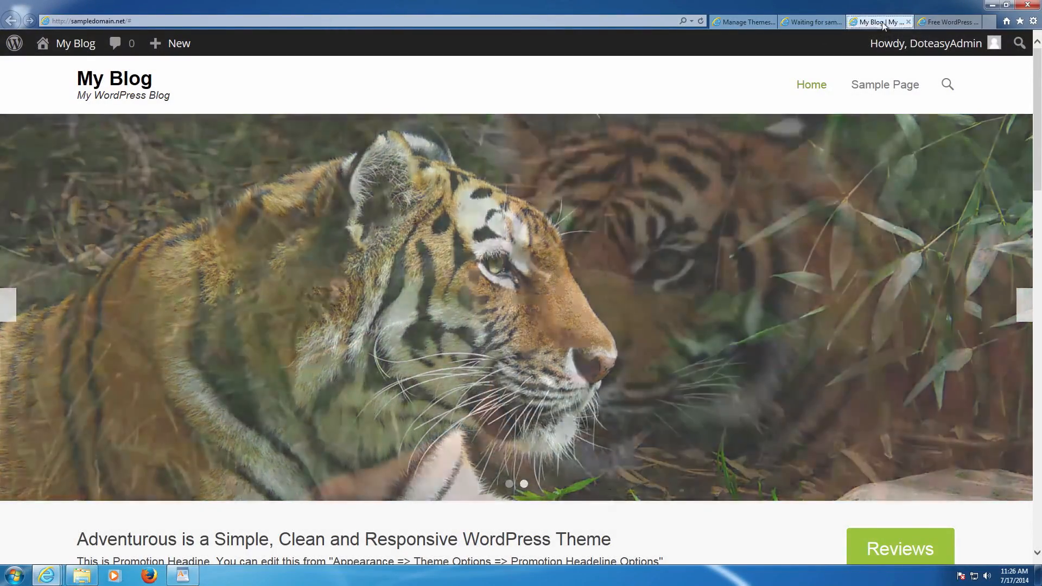
click(831, 20)
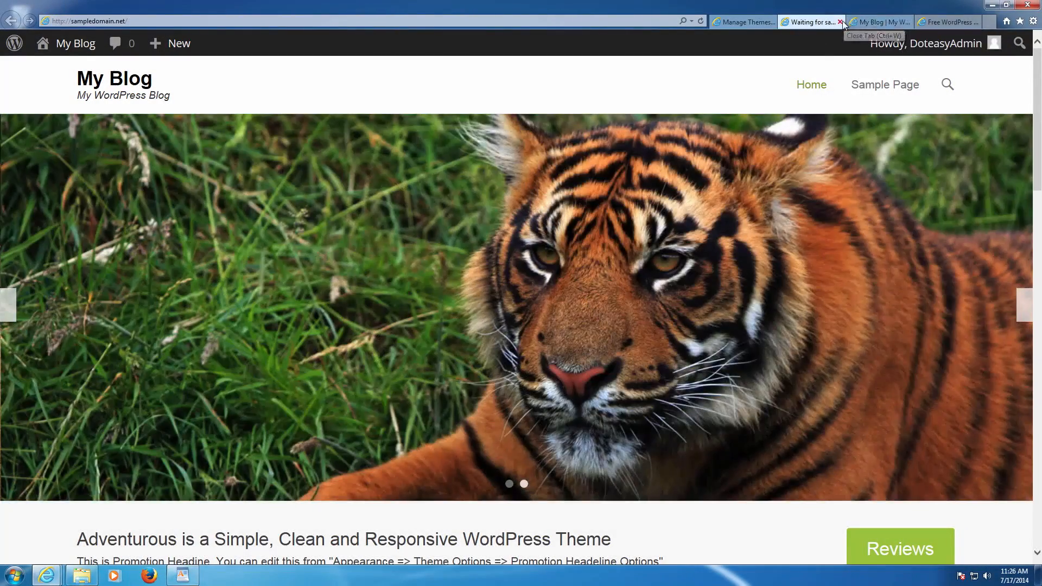
click(840, 21)
click(880, 23)
scroll(500, 114, up, 5)
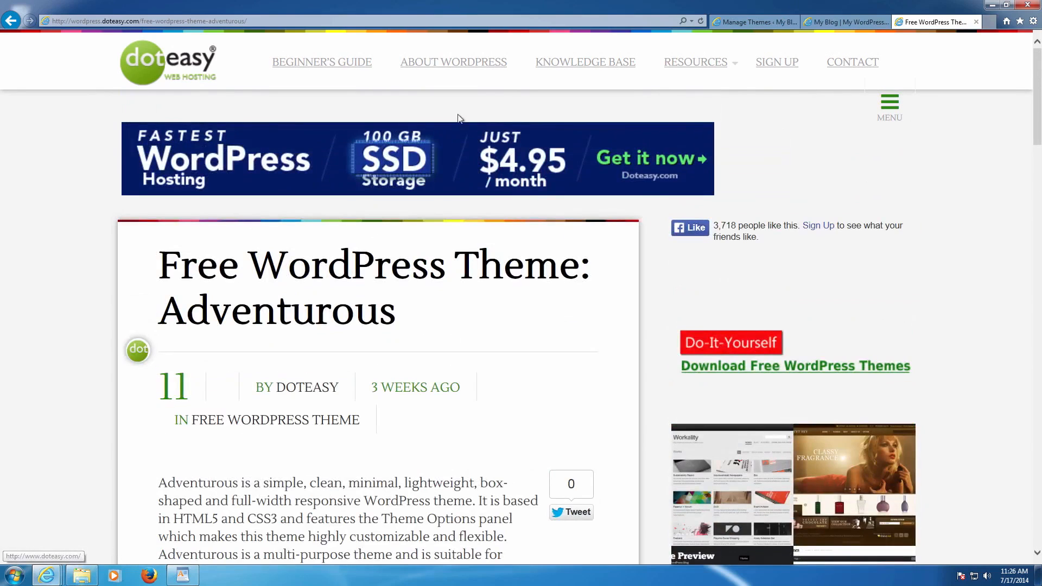
- Browse doteasy's posts tagged free WordPress plugin, then return to the My Blog homepage
click(216, 63)
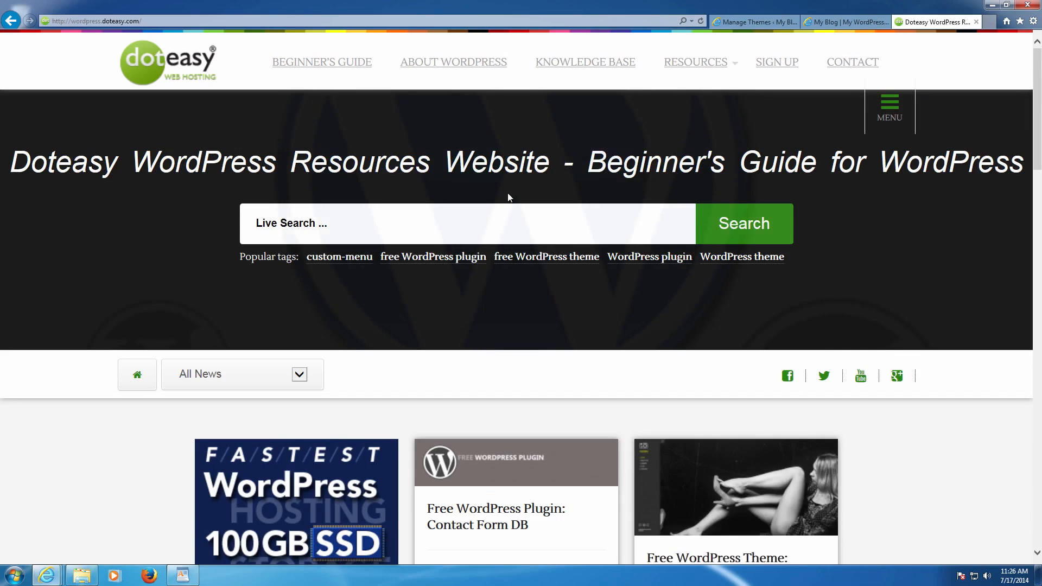
click(432, 260)
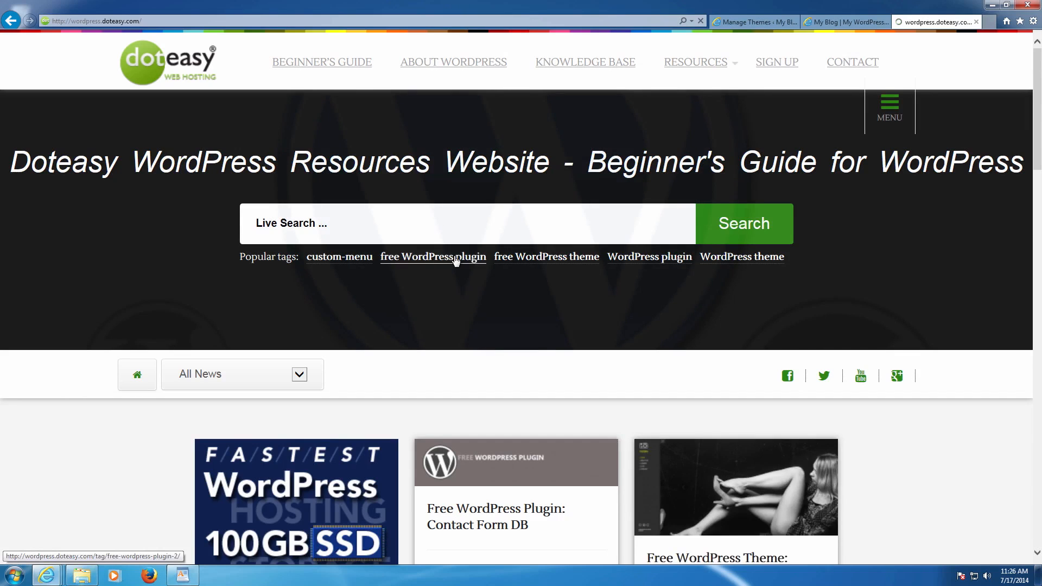
scroll(512, 276, down, 6)
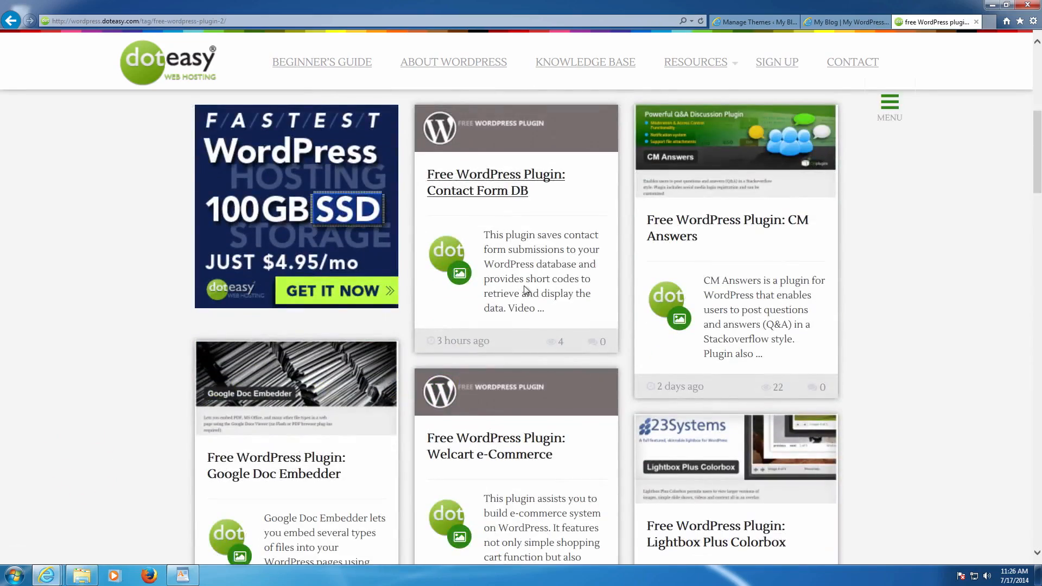
scroll(531, 290, down, 12)
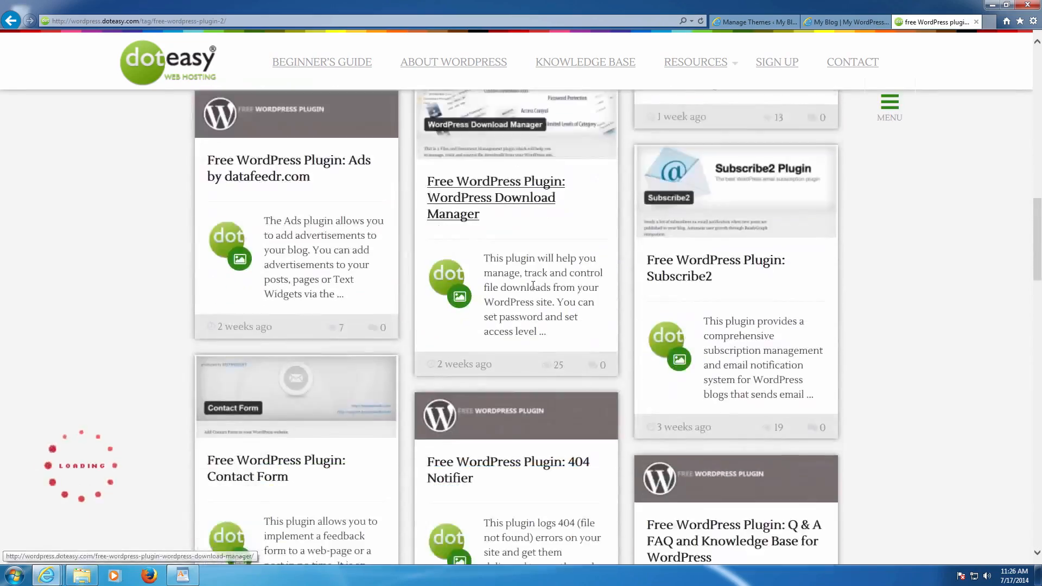
scroll(534, 290, down, 10)
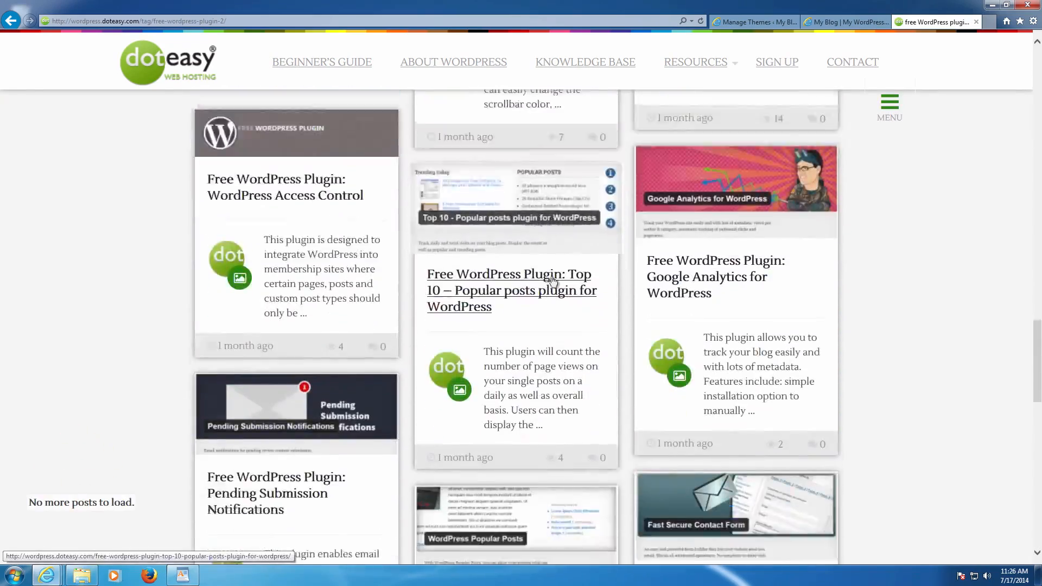
scroll(552, 276, up, 5)
scroll(553, 276, down, 6)
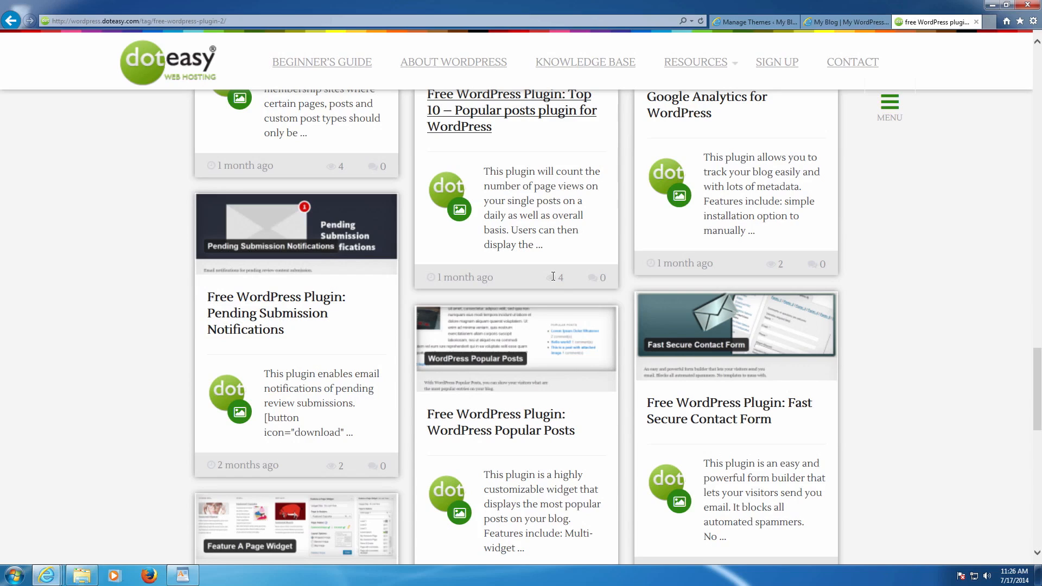
click(828, 24)
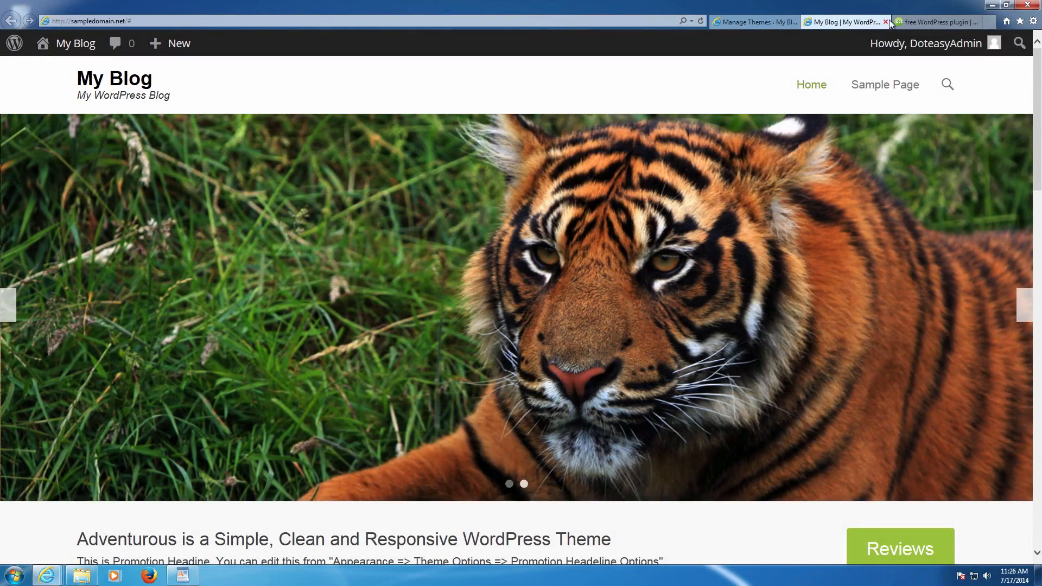
- Search the plugin directory for 'contact form 7' under Plugins > Add New
click(757, 18)
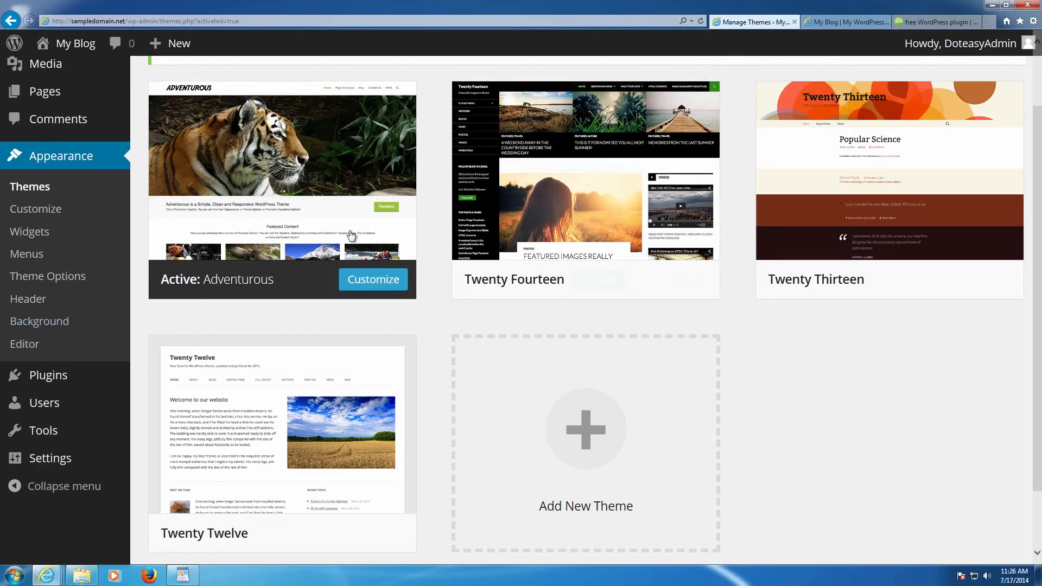
mouse_move(65, 379)
click(163, 375)
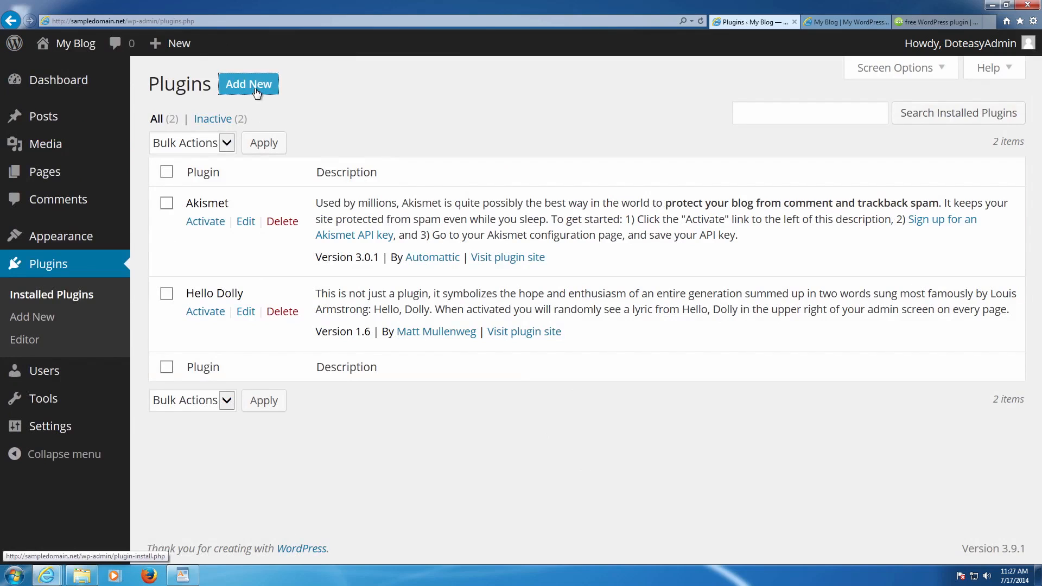
click(250, 85)
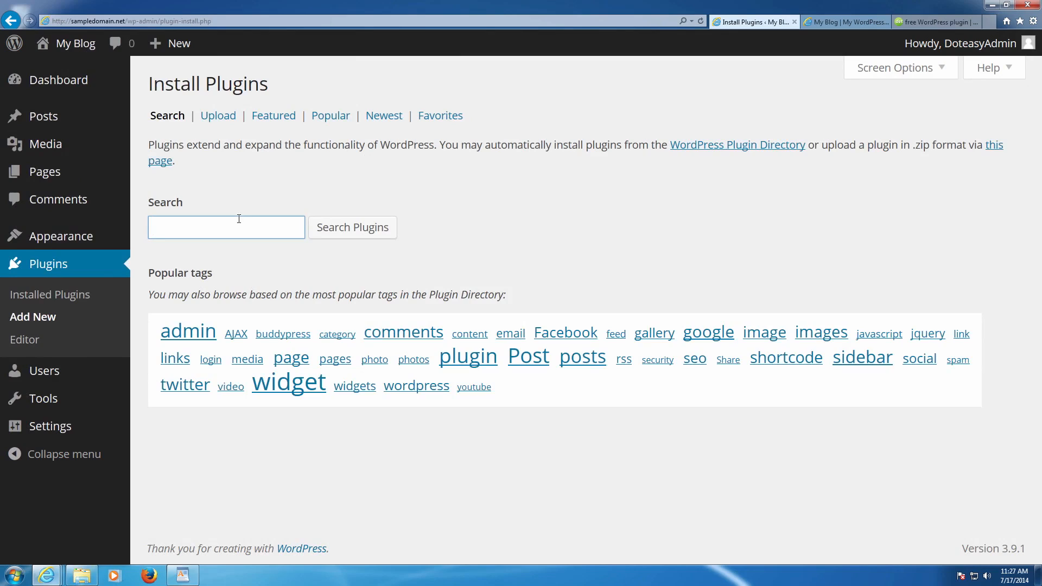
text(contact form 7)
click(321, 234)
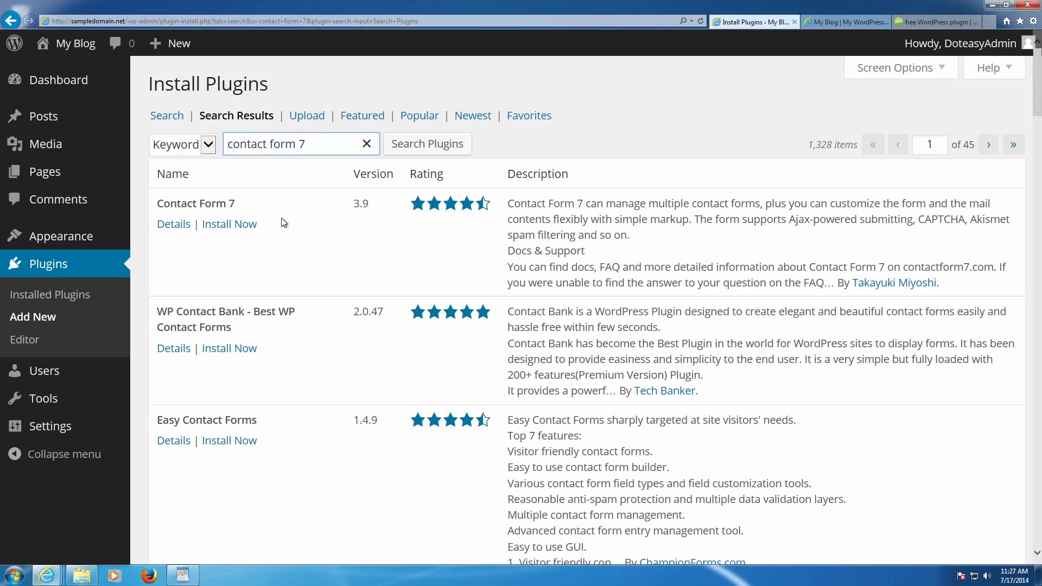
- Install Contact Form 7 3.9, confirm, and activate it
drag(411, 204, 506, 205)
click(394, 223)
click(231, 224)
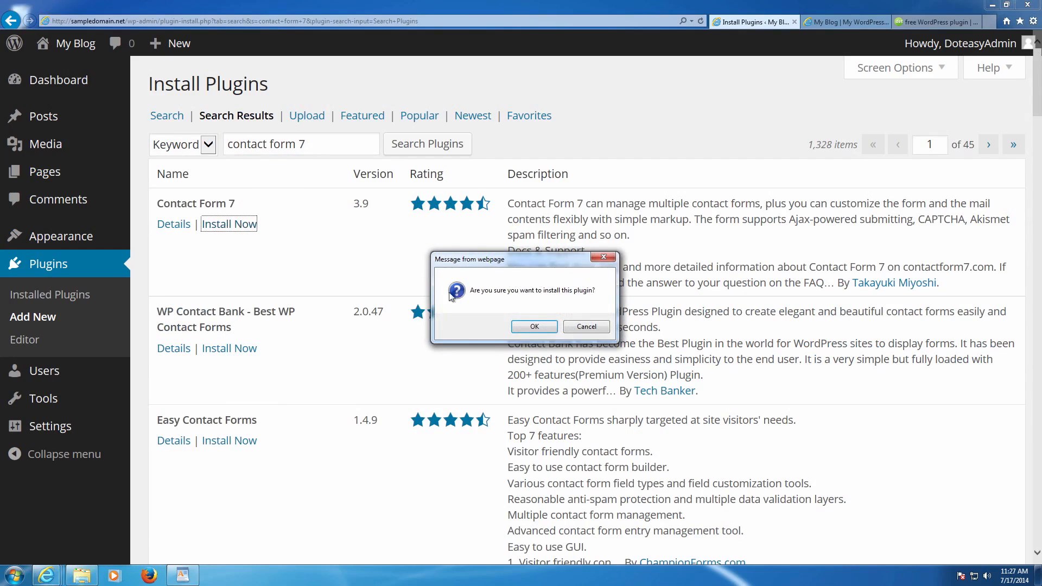
click(520, 325)
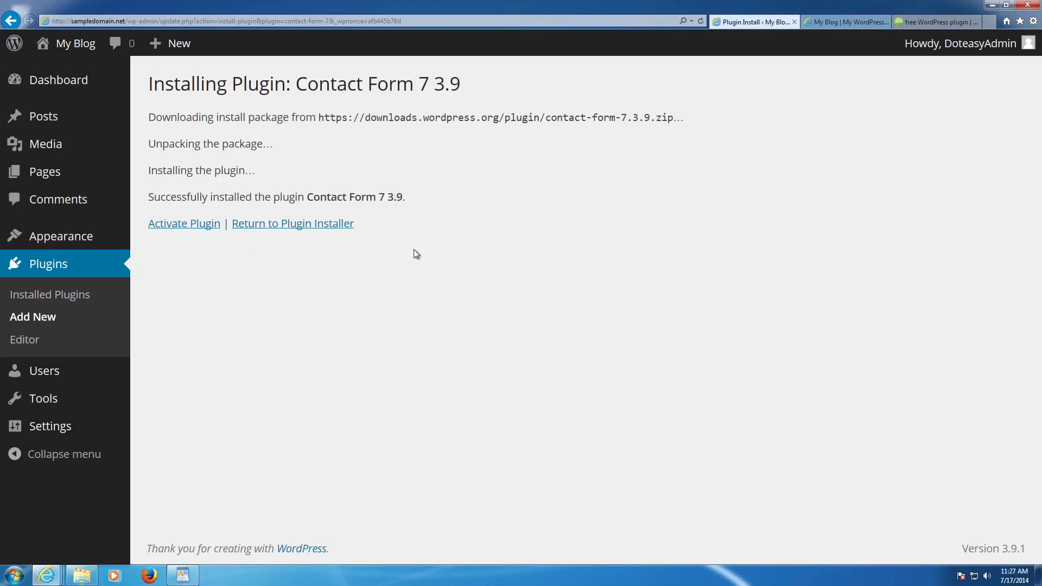
click(183, 228)
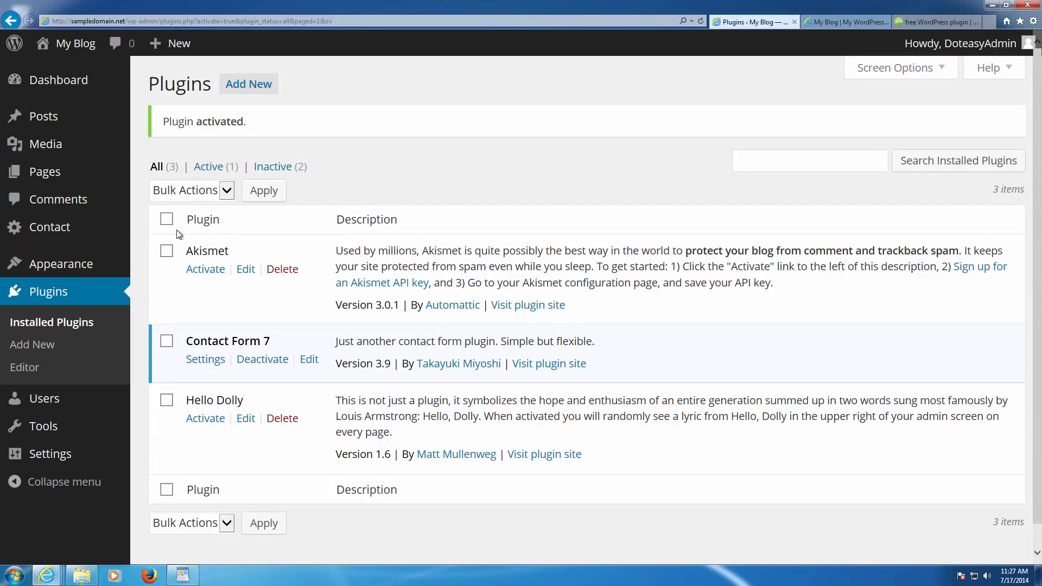
- Search the plugin directory for 'booking calendar' from Add New Plugins
mouse_move(129, 277)
click(268, 90)
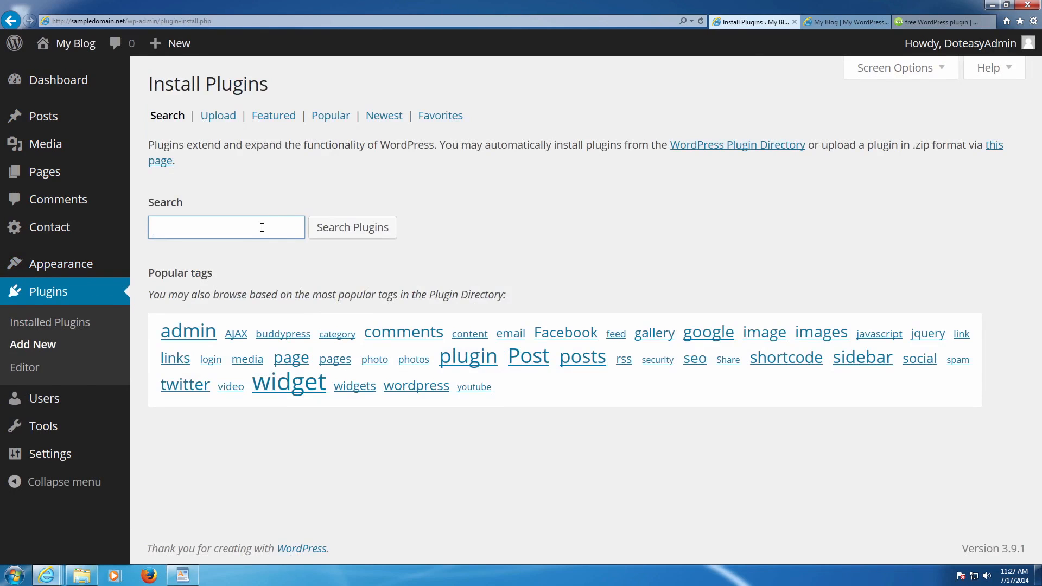
text(booking calendar)
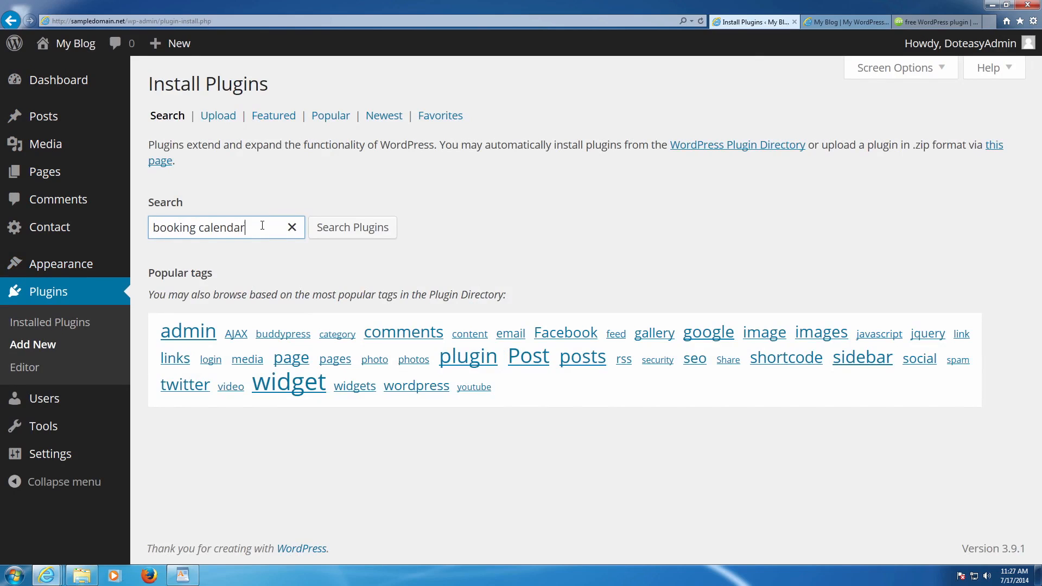
click(374, 230)
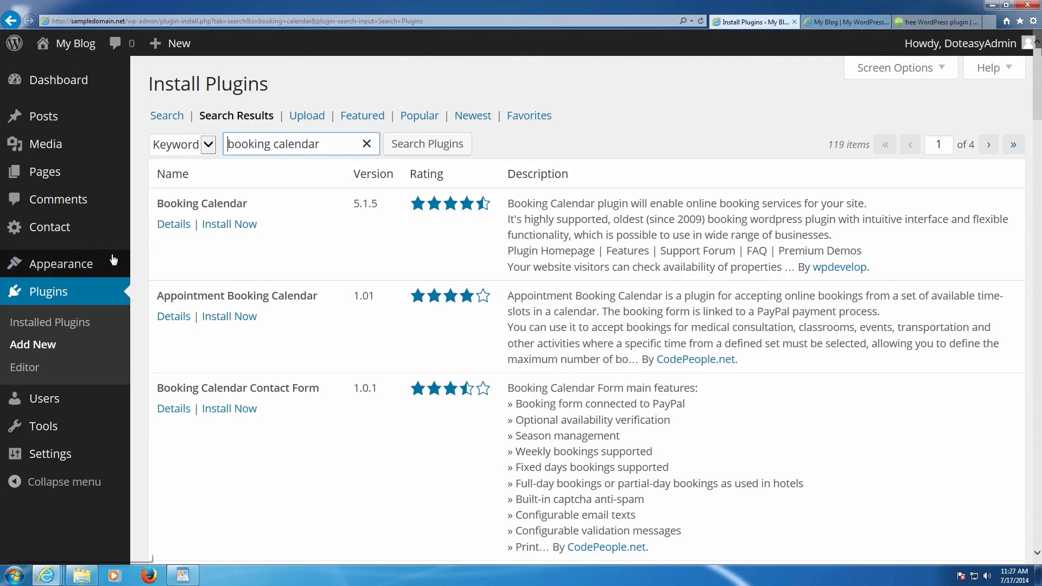
- Open Booking Calendar's details in a new tab and visit its plugin homepage
right_click(172, 223)
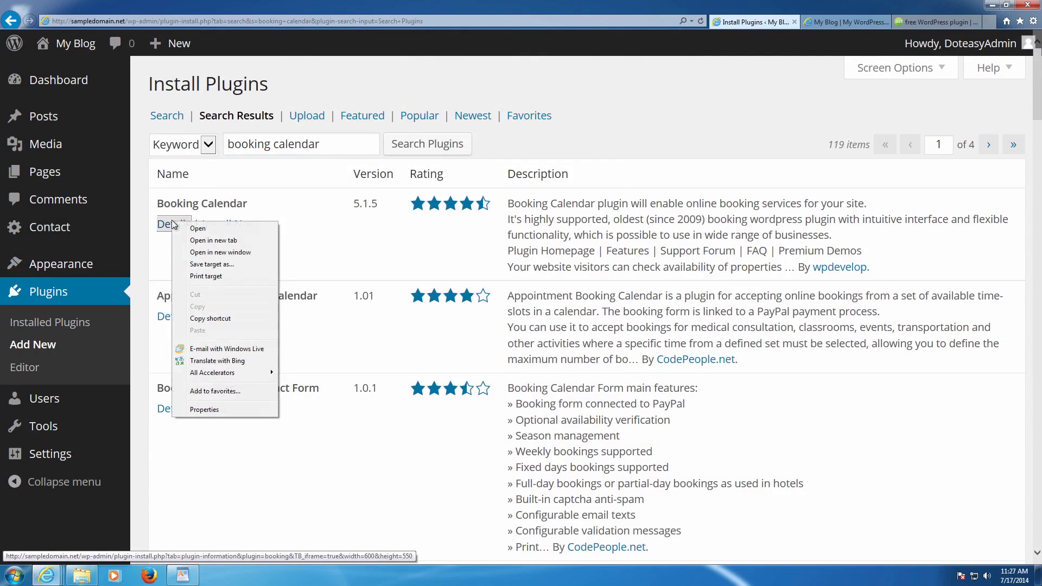
click(208, 239)
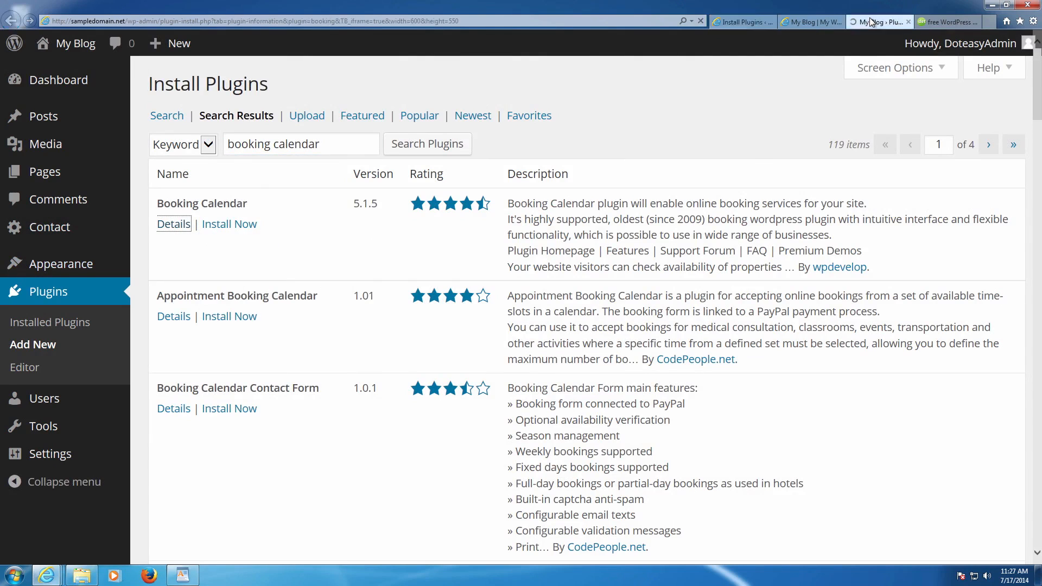
click(870, 21)
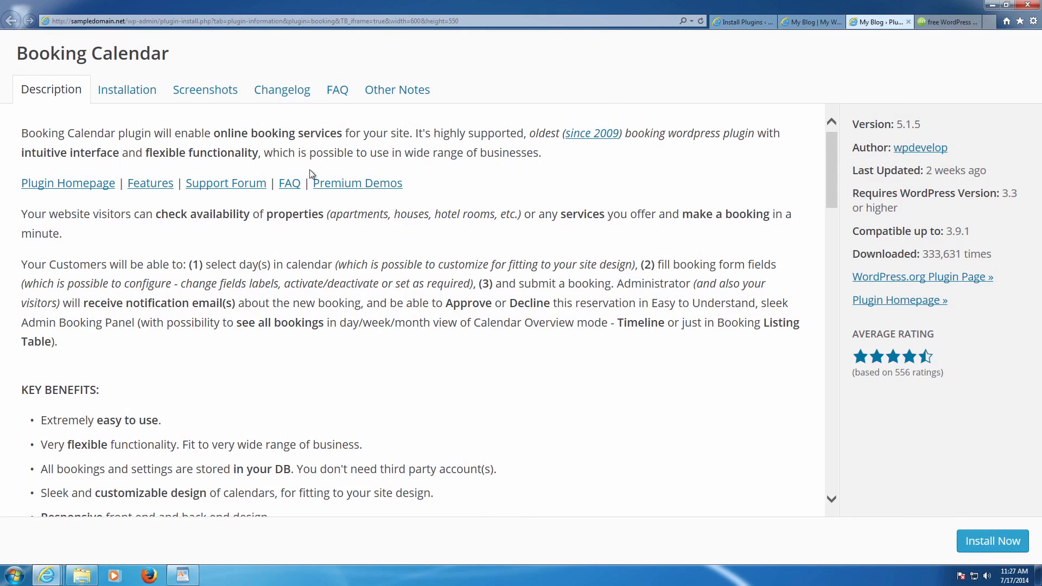
click(82, 183)
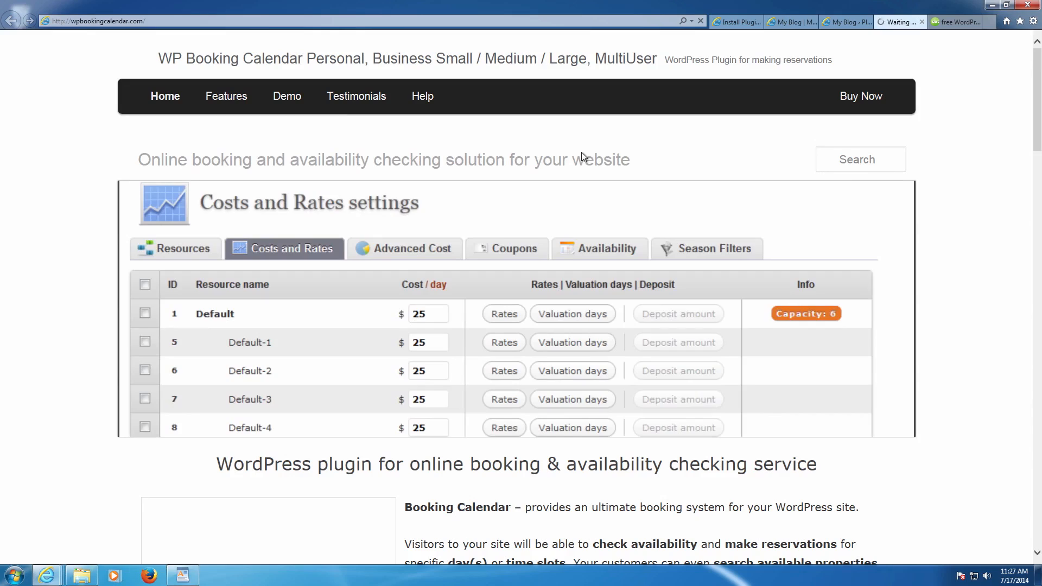
- Look over wpbookingcalendar.com, then close it and the plugin details tab
scroll(583, 152, down, 8)
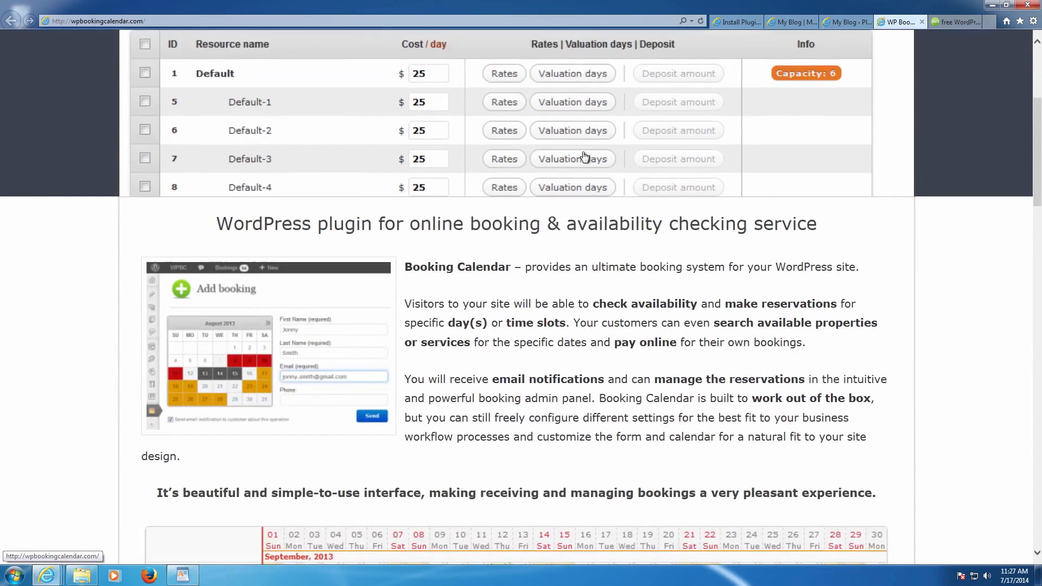
scroll(583, 152, down, 3)
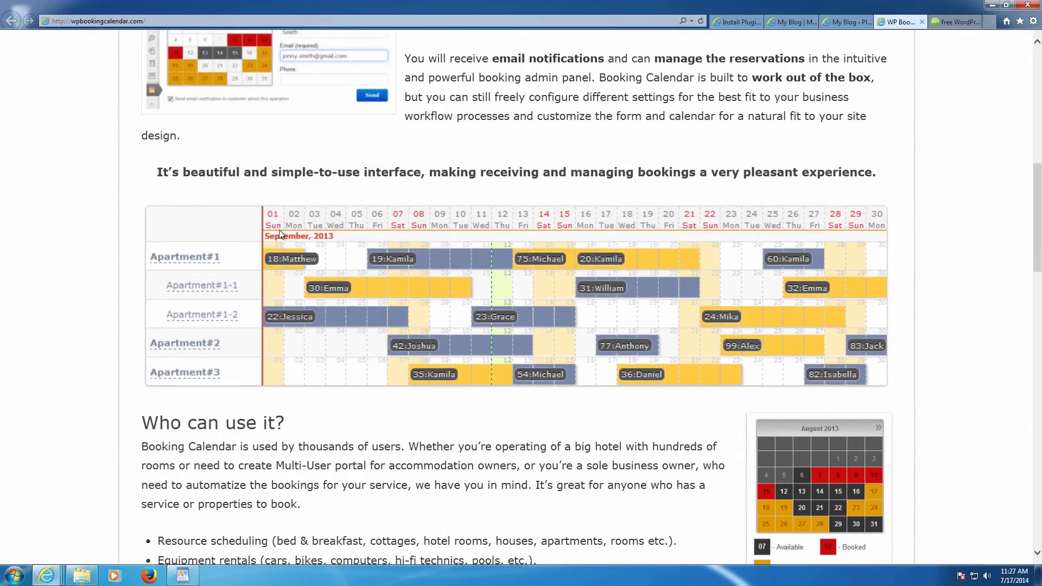
scroll(594, 279, up, 5)
scroll(594, 279, up, 5)
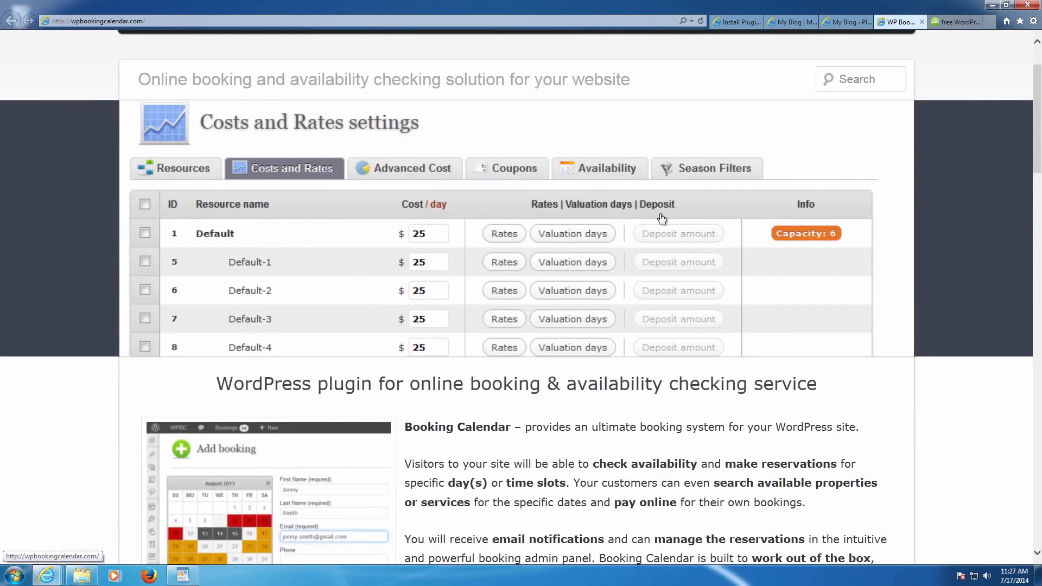
click(921, 21)
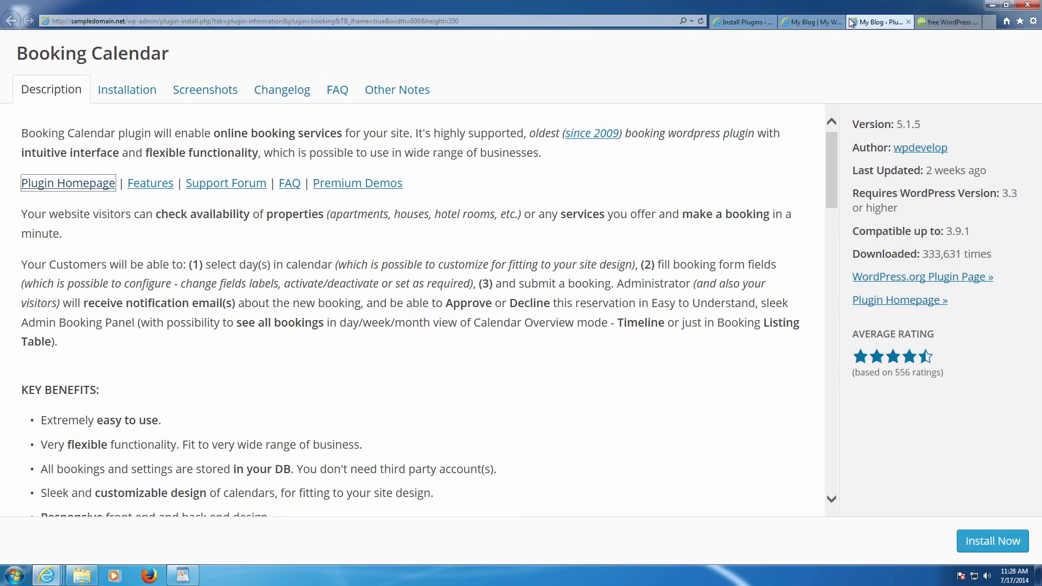
click(907, 21)
- Install Booking Calendar 5.1.5 from the search results, confirm, and activate it
click(752, 22)
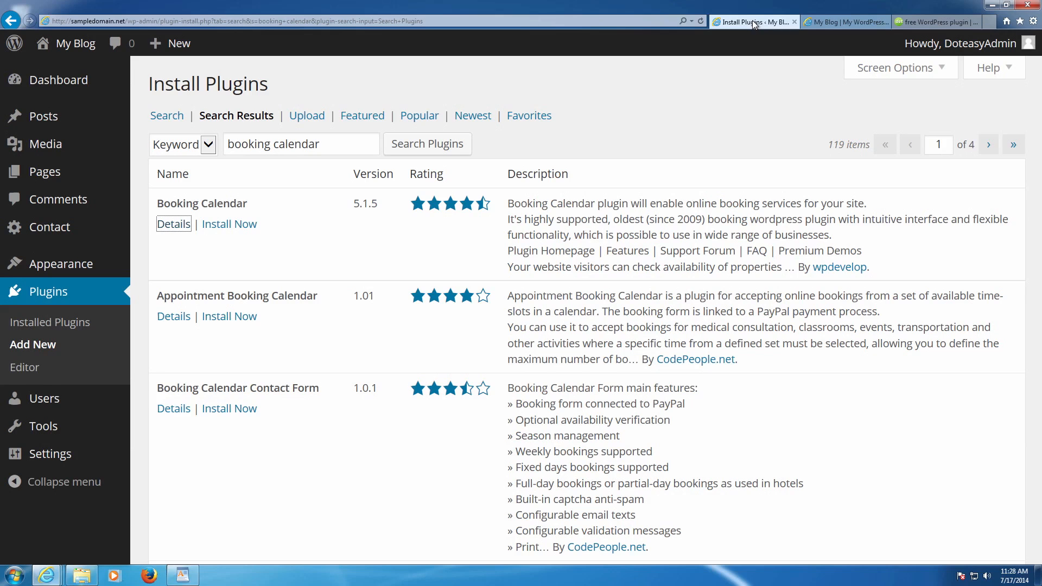
click(237, 225)
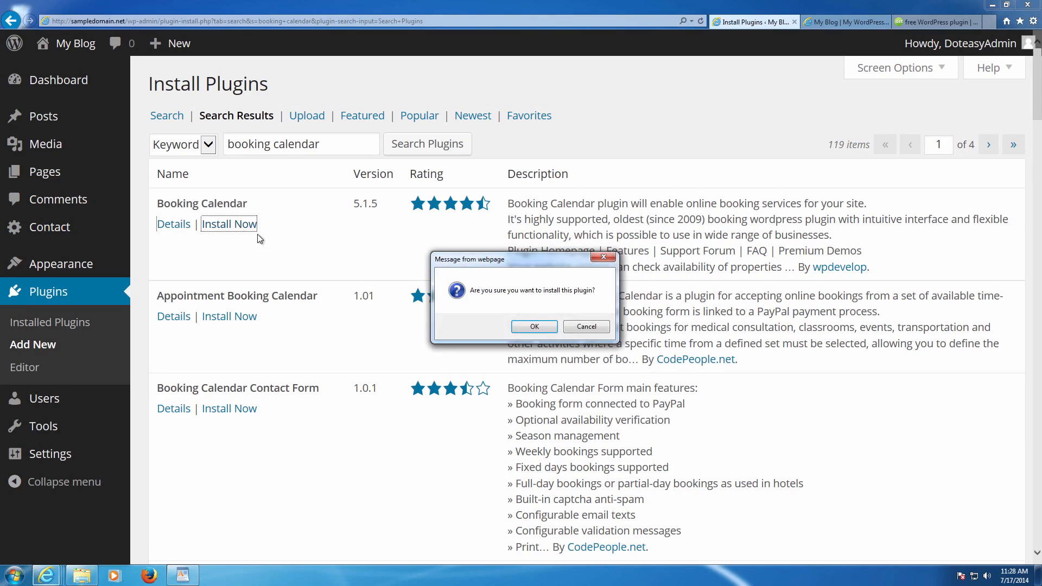
click(535, 327)
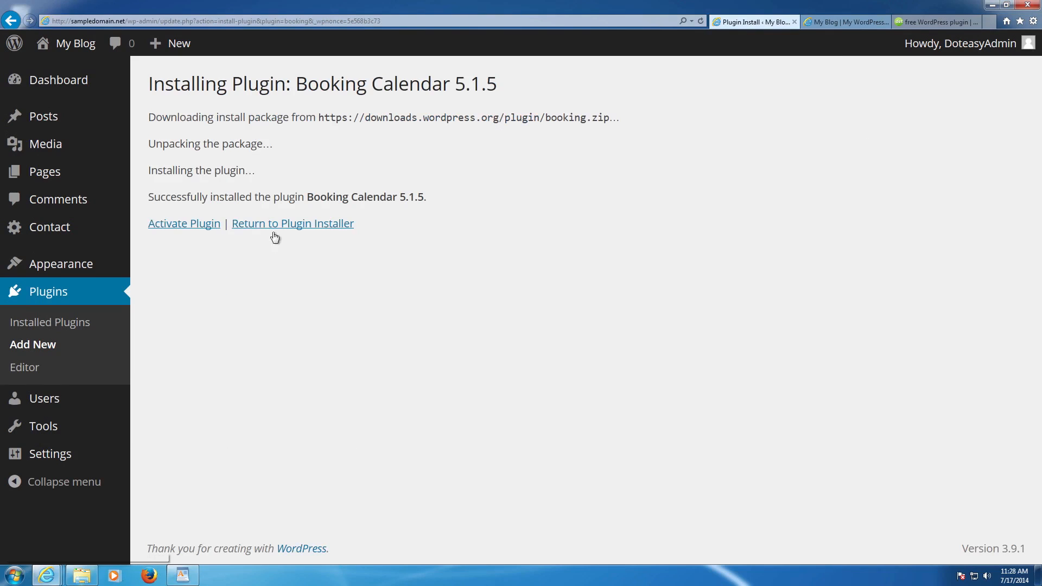
click(202, 225)
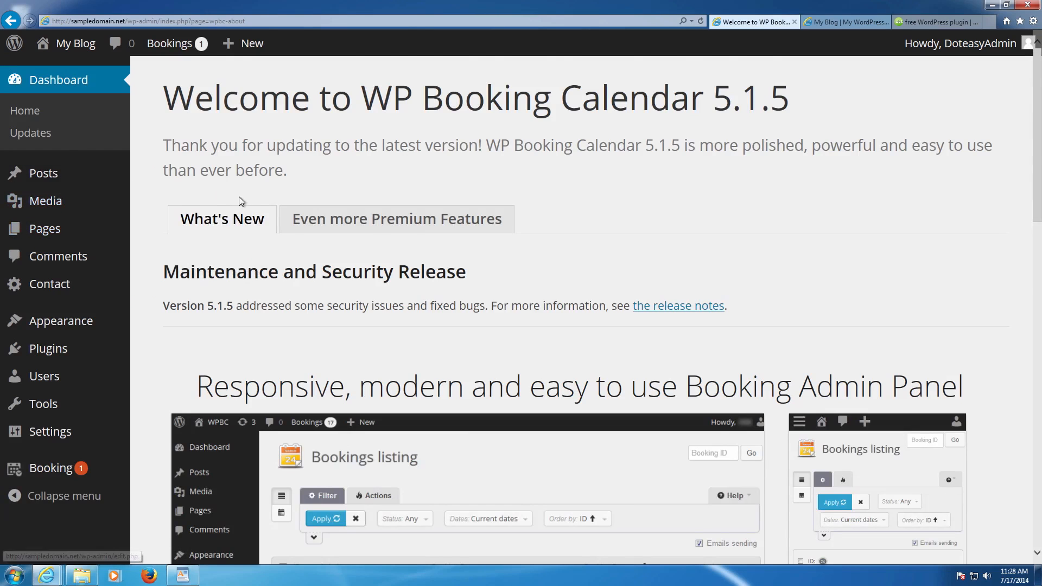
- Open the Contact Forms list showing Contact form 1, then the Booking page
scroll(279, 204, down, 5)
scroll(282, 206, up, 5)
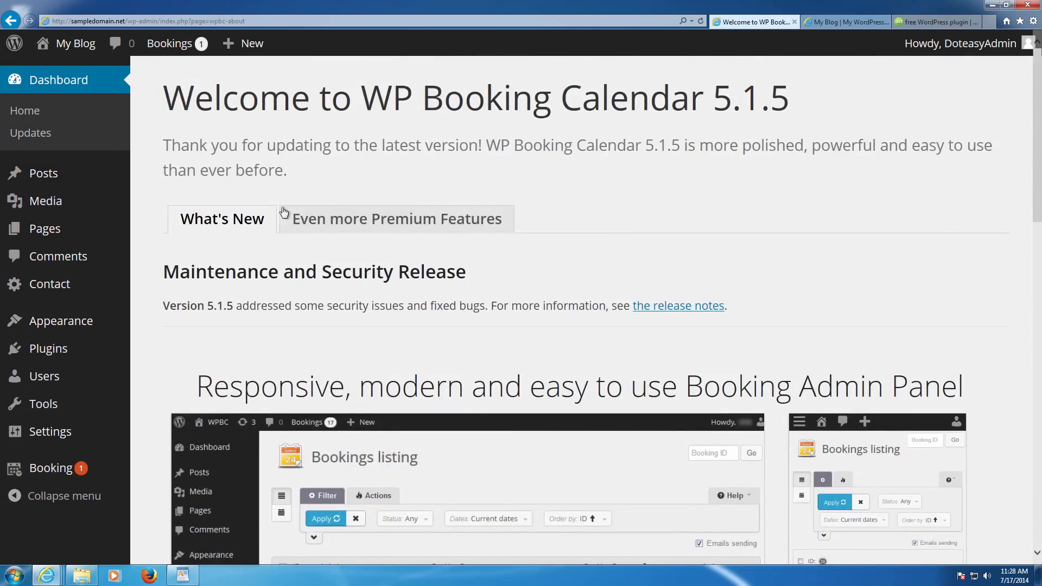
mouse_move(86, 171)
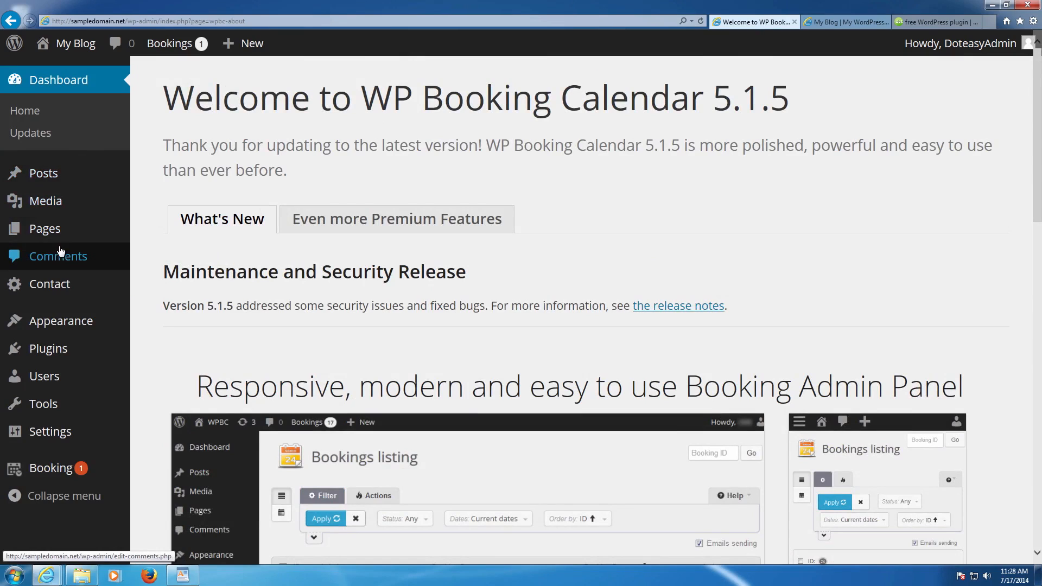
click(58, 292)
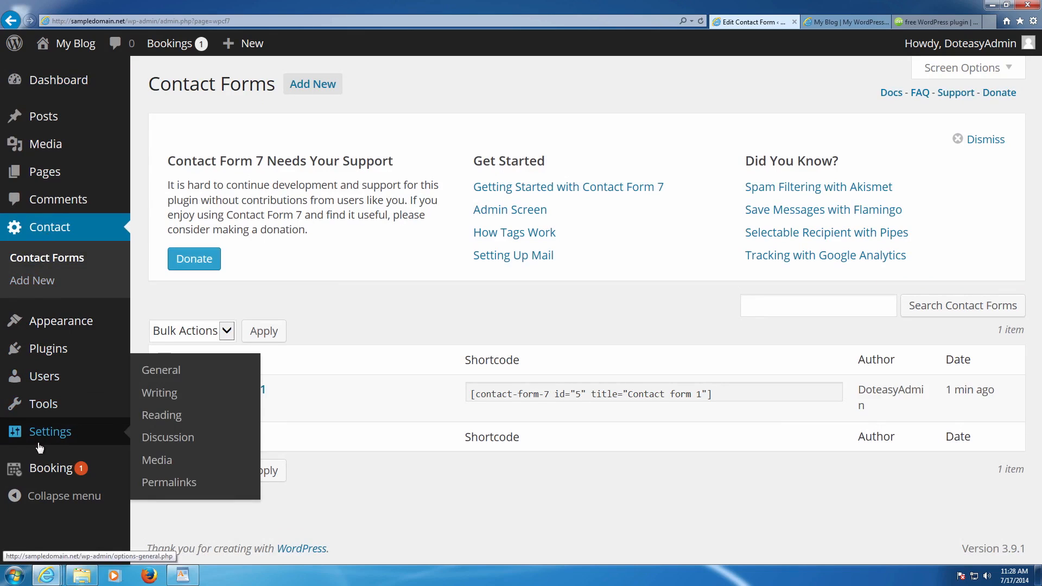
click(46, 470)
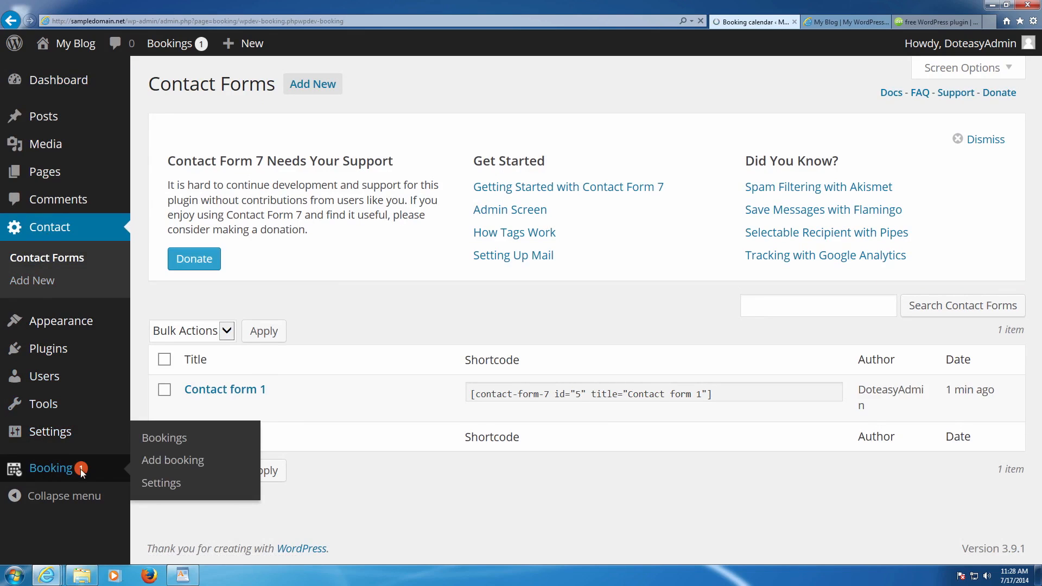
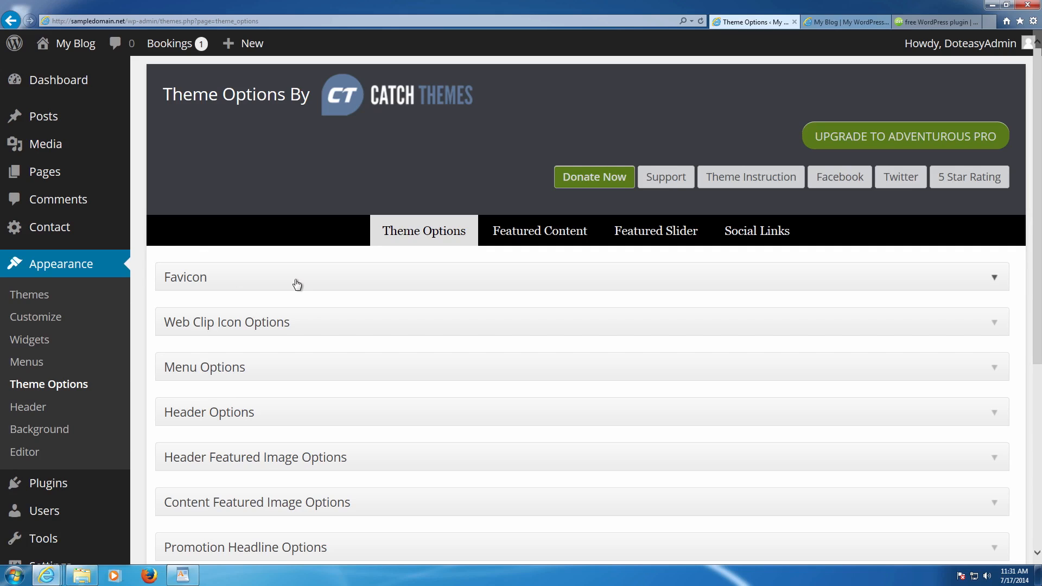
- Review the Favicon section's disable favicon option, then switch to the Doteasy free plugin page
click(276, 276)
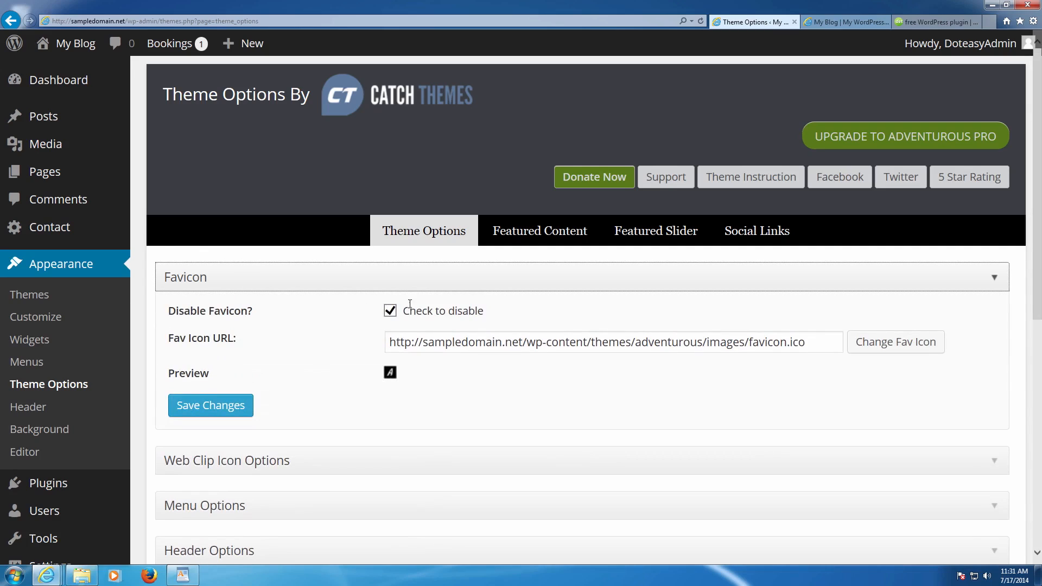
drag(238, 311, 564, 299)
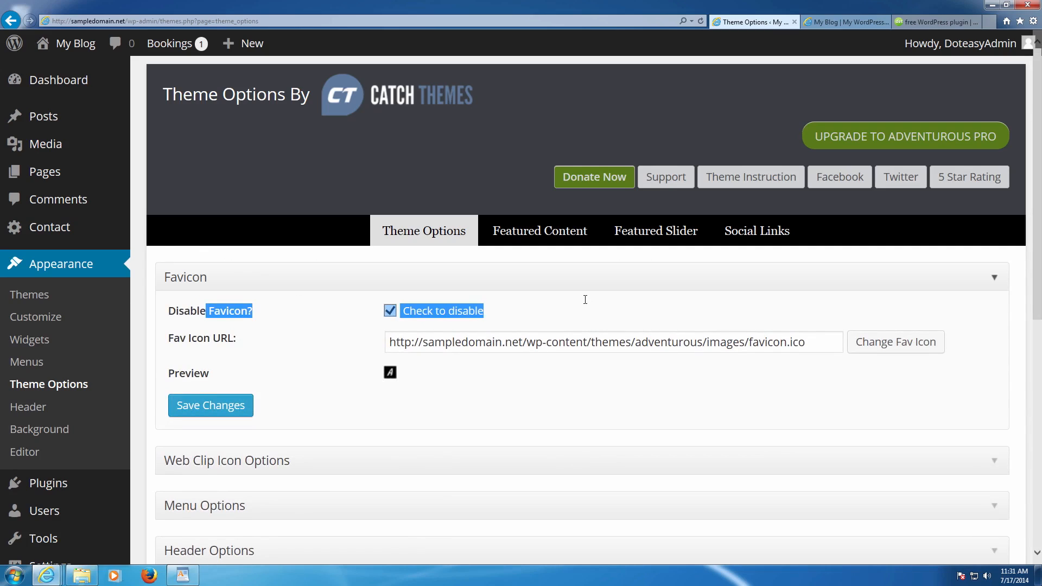
click(549, 310)
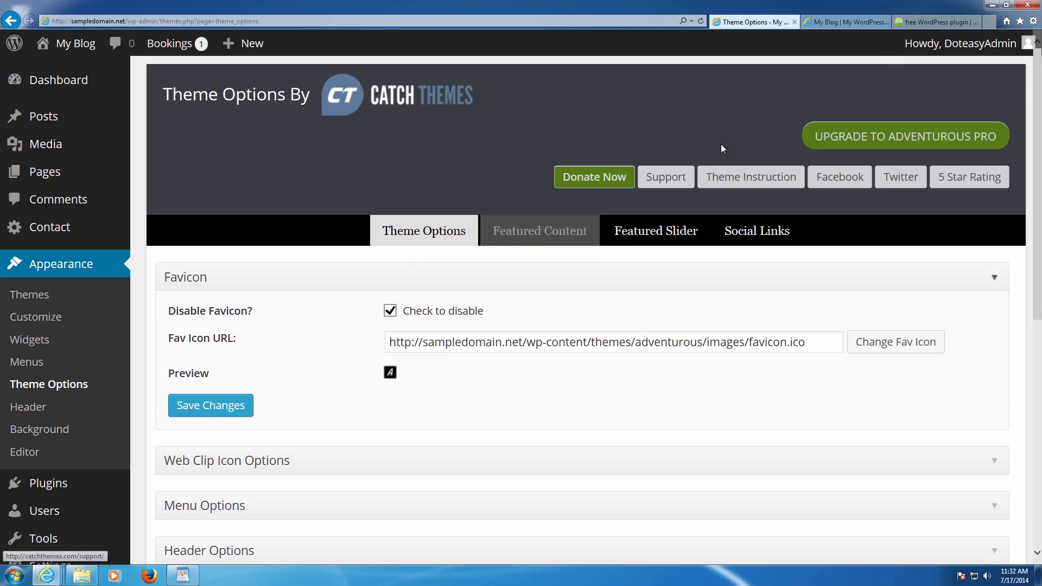
click(907, 22)
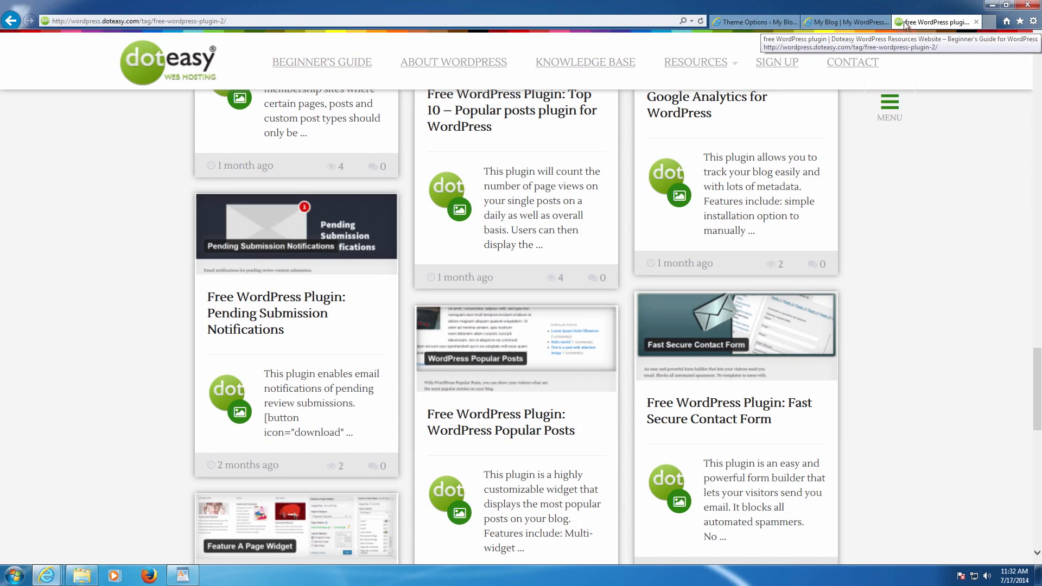
- Switch from the Doteasy Resources page back to the Theme Options tab
click(781, 22)
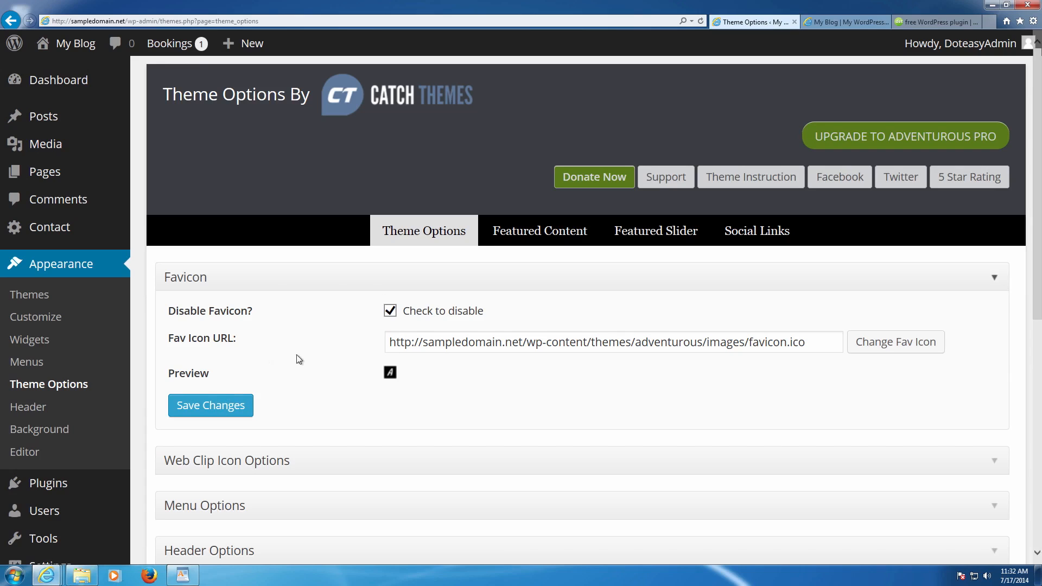
- Close Favicon and review the Web Clip Icon Options' disable web clip icon setting
click(286, 282)
click(292, 324)
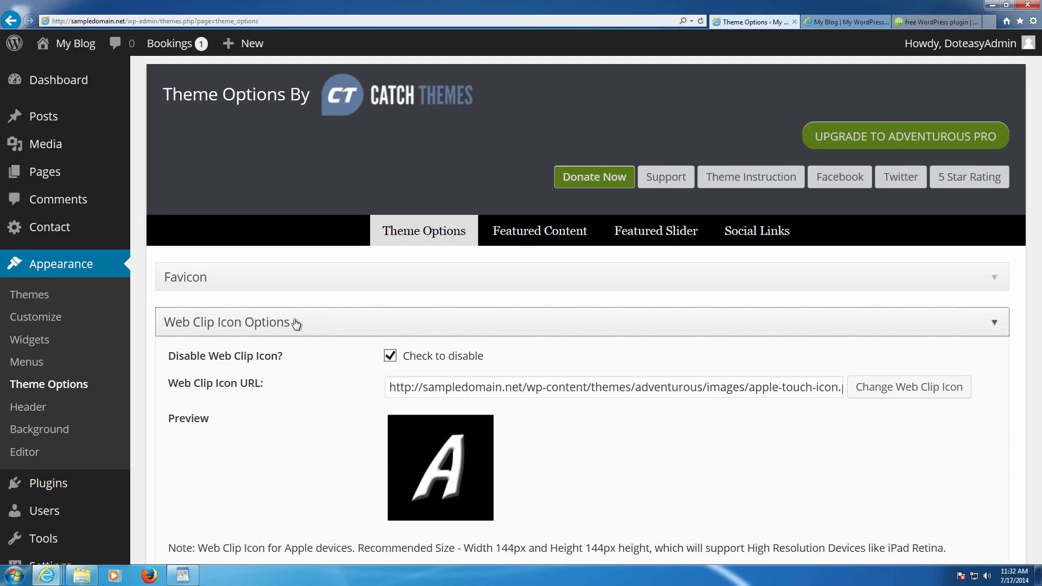
scroll(323, 326, down, 2)
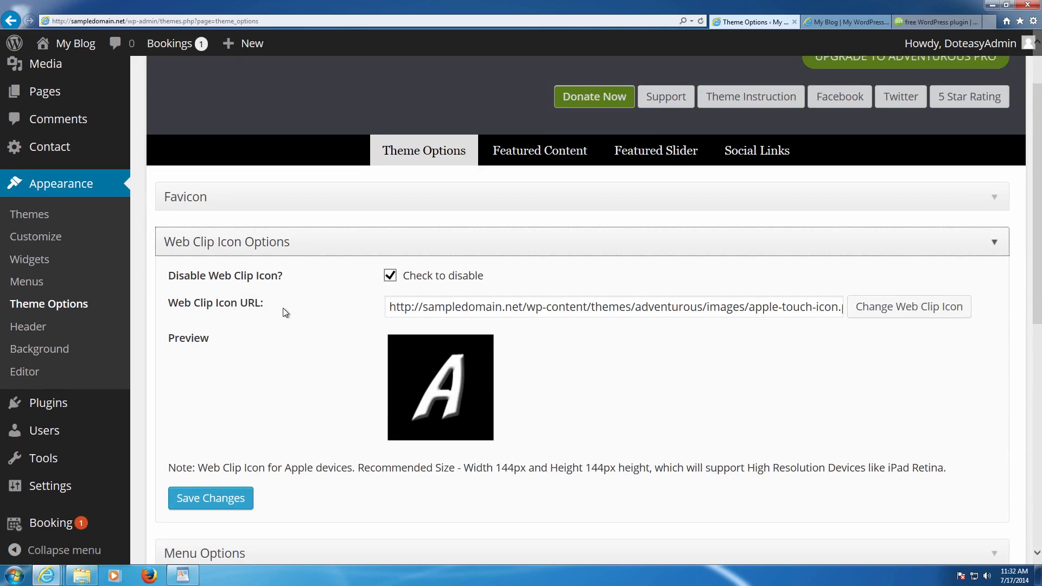
drag(534, 278, 211, 271)
click(537, 268)
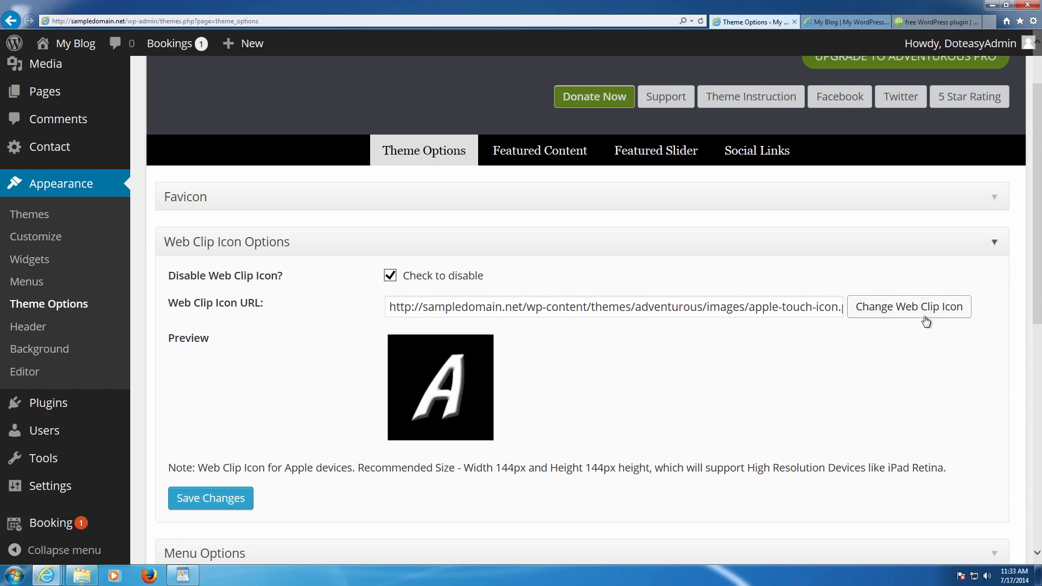
- Close Web Clip Icon Options and look over the Menu Options settings
click(524, 246)
click(362, 280)
scroll(391, 281, down, 2)
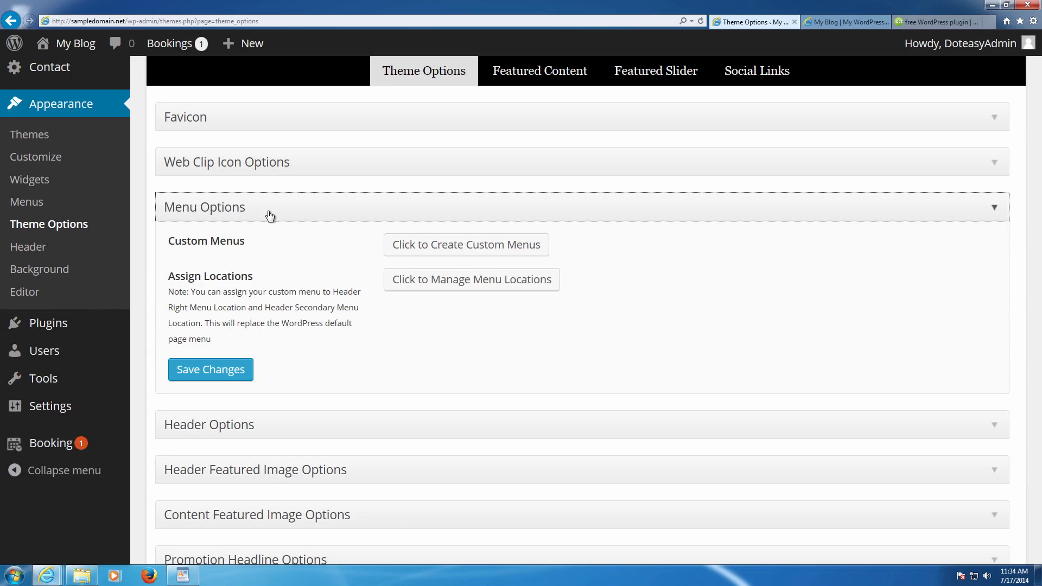
- In Header Options, uncheck Disable Logo and save the change
click(270, 216)
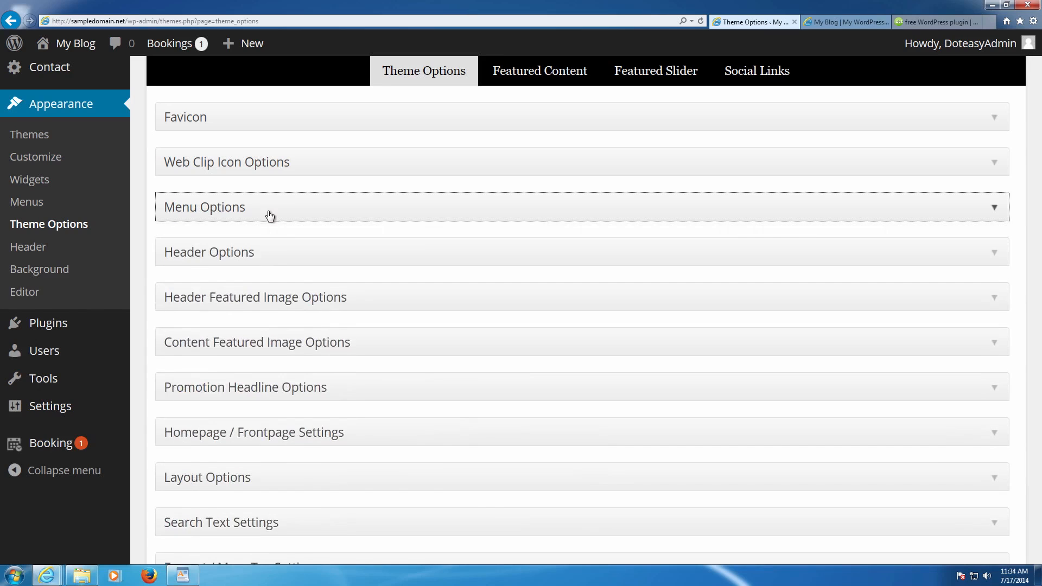
click(281, 252)
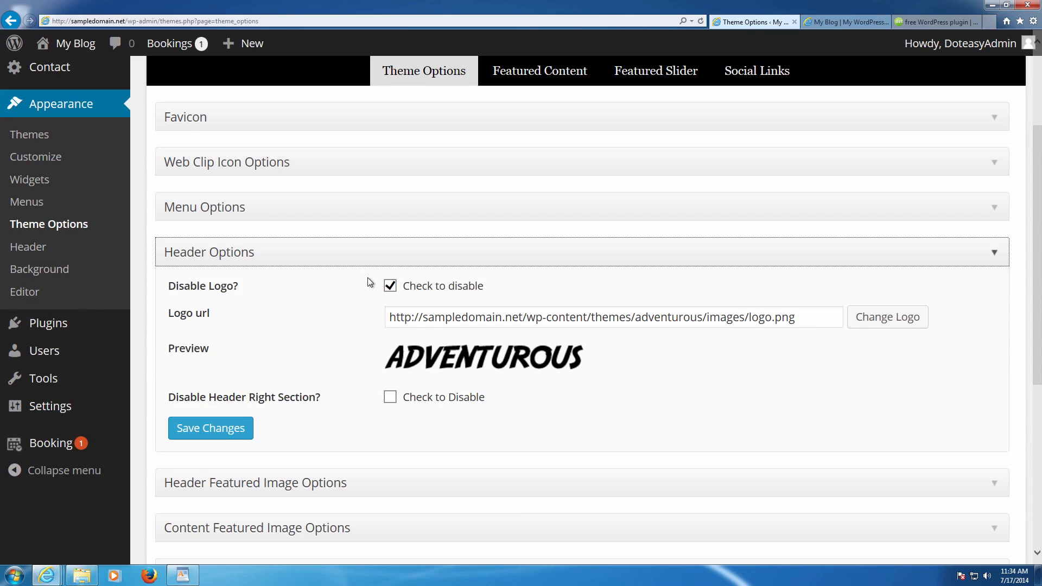
scroll(368, 278, down, 3)
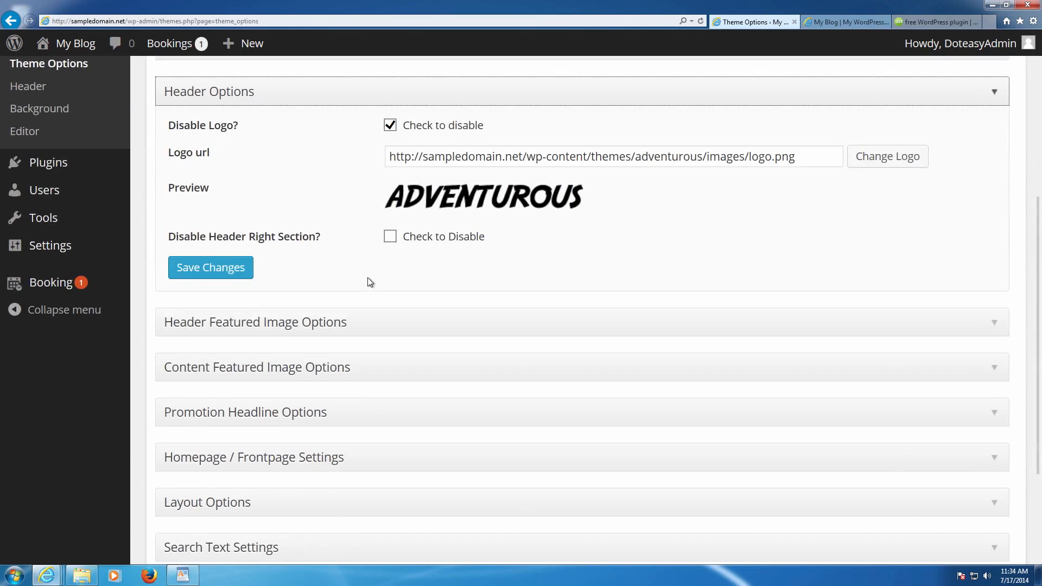
scroll(370, 281, up, 3)
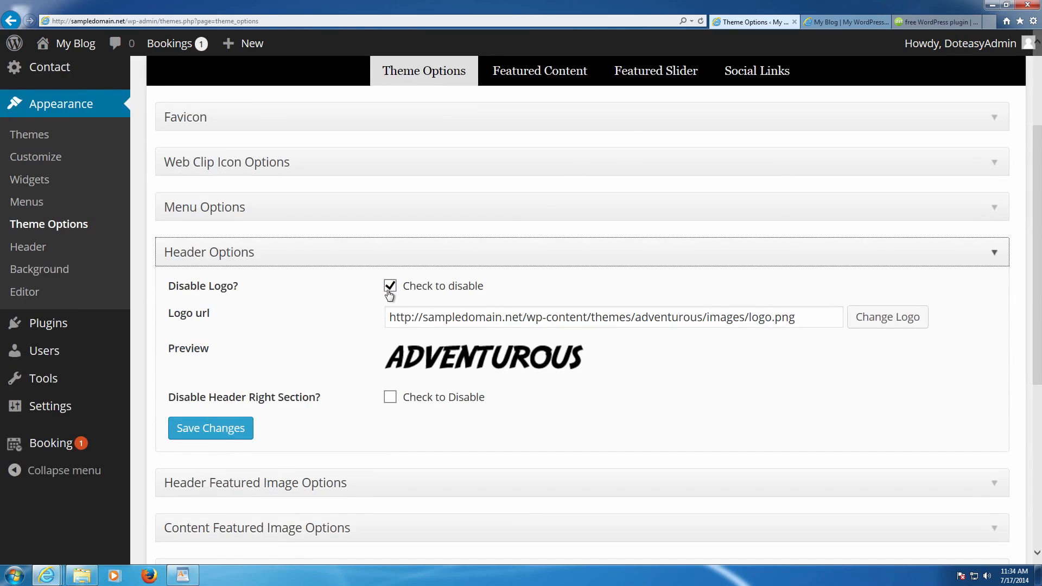
click(389, 287)
click(199, 436)
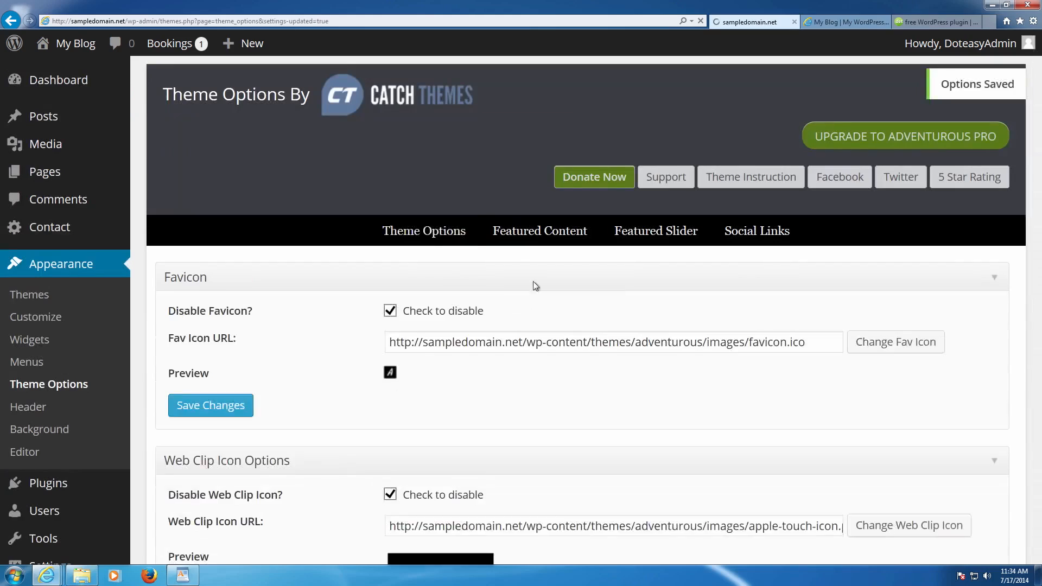
- Reload the blog to check the logo, then start changing the header logo from Header Options
click(856, 21)
key(F5)
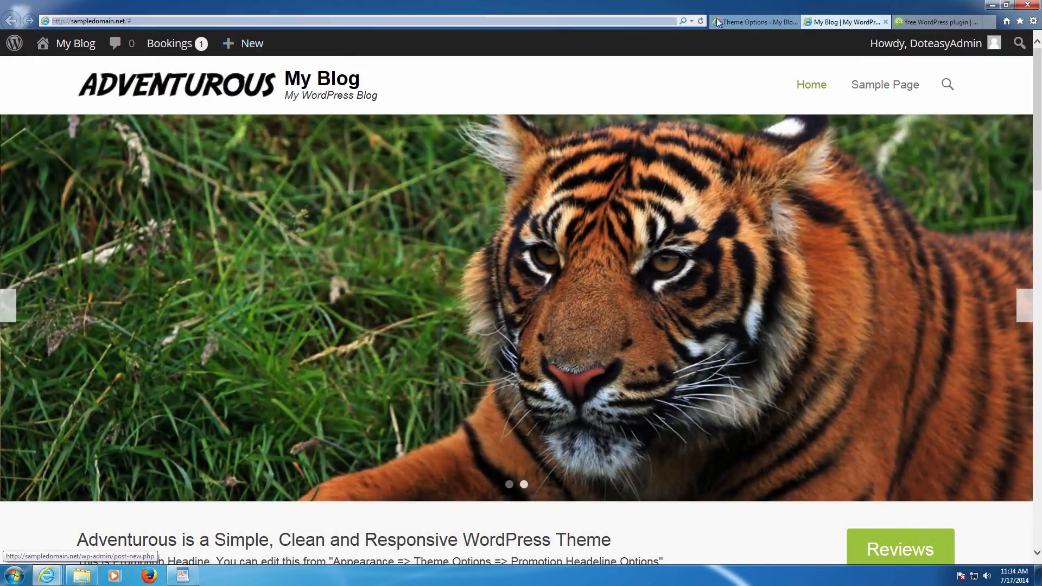
click(736, 21)
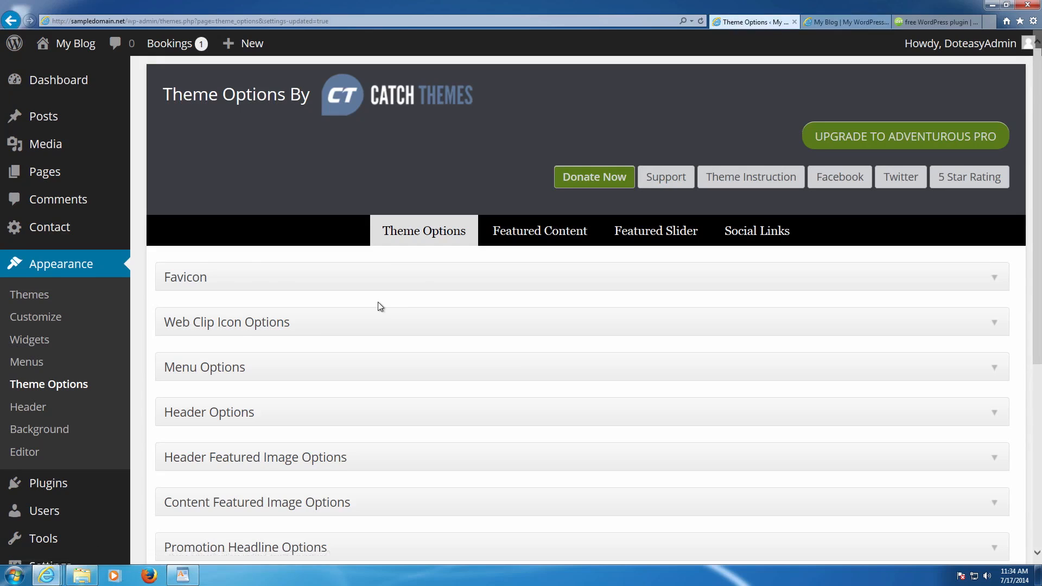
scroll(377, 303, down, 2)
click(261, 344)
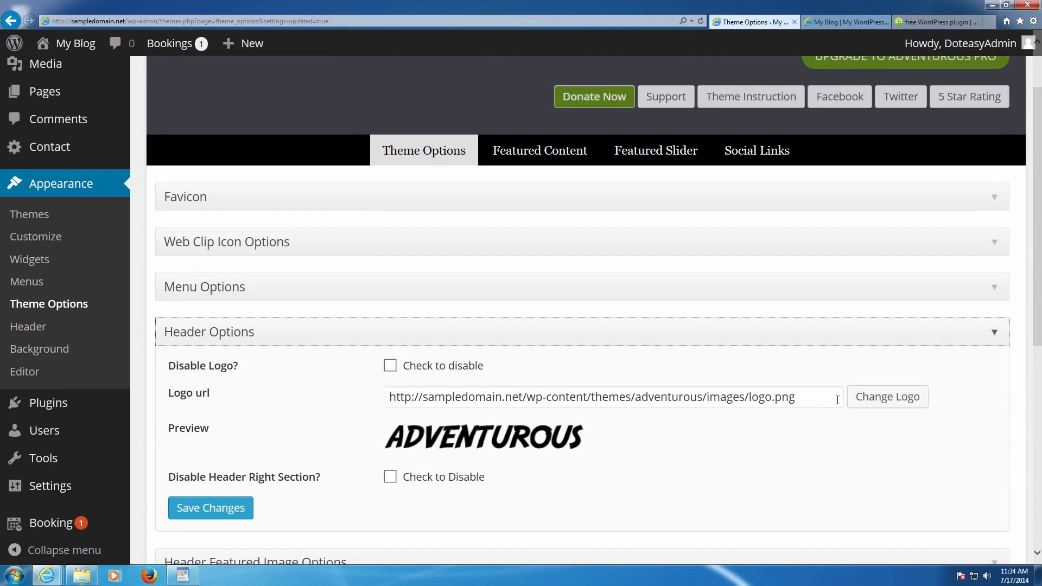
click(879, 402)
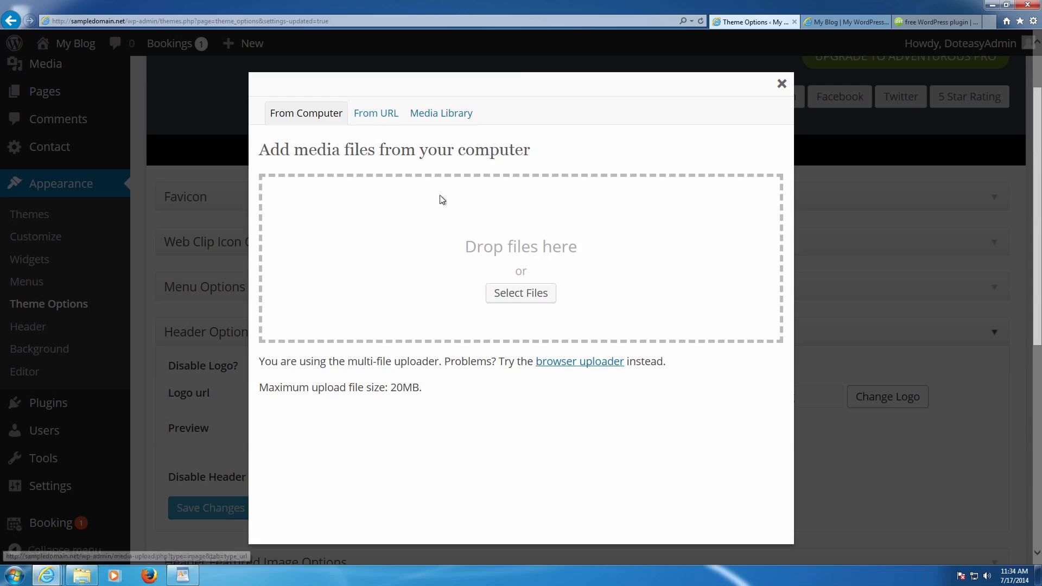
- Upload dehardwood_logo from the Images folder
click(514, 294)
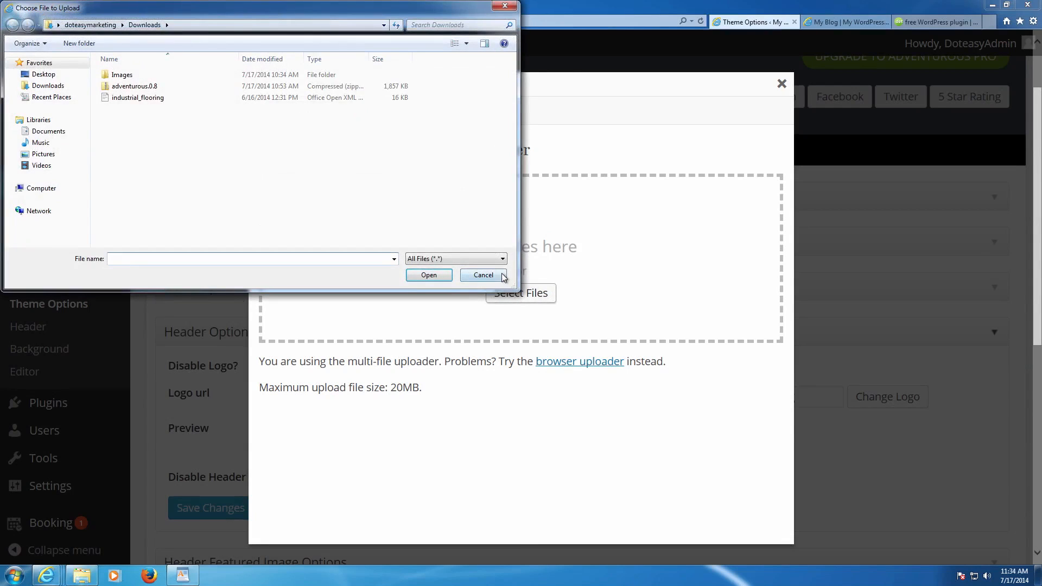
double_click(137, 79)
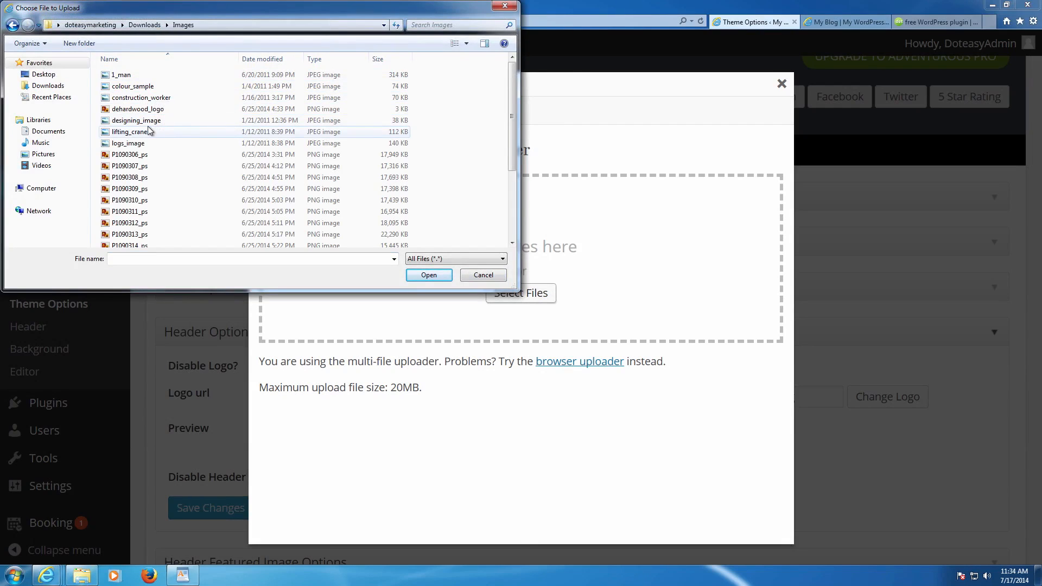
double_click(161, 111)
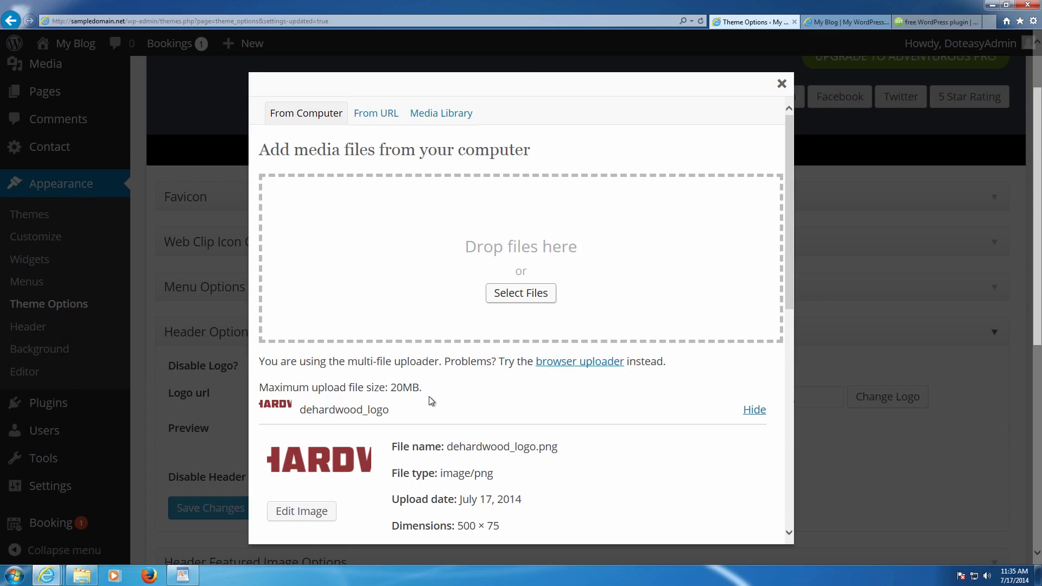
- Give the uploaded image the title 'Logo' and alt text 'Site Logo'
scroll(411, 408, down, 4)
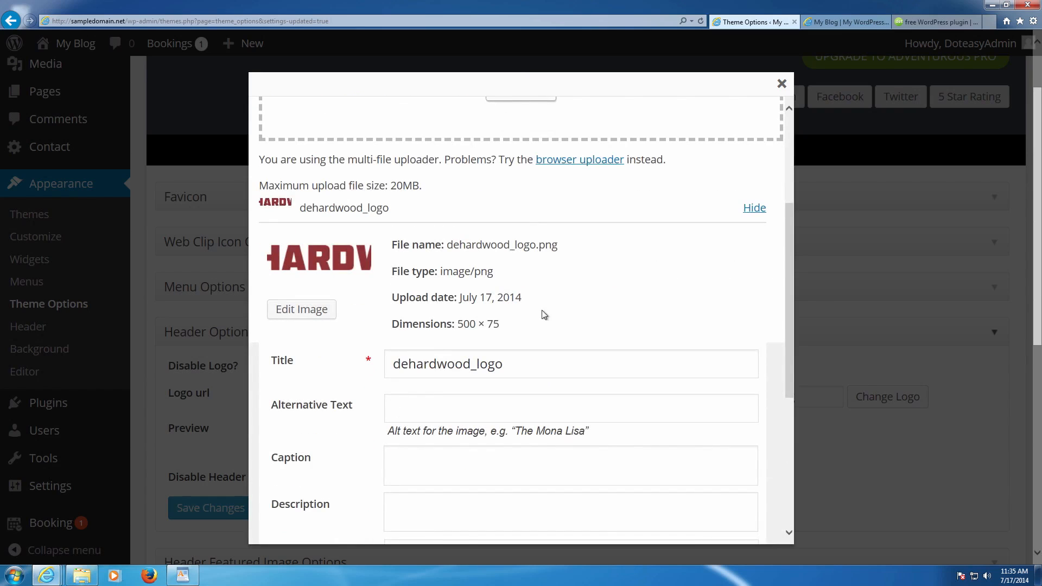
scroll(472, 328, down, 3)
drag(528, 225, 380, 223)
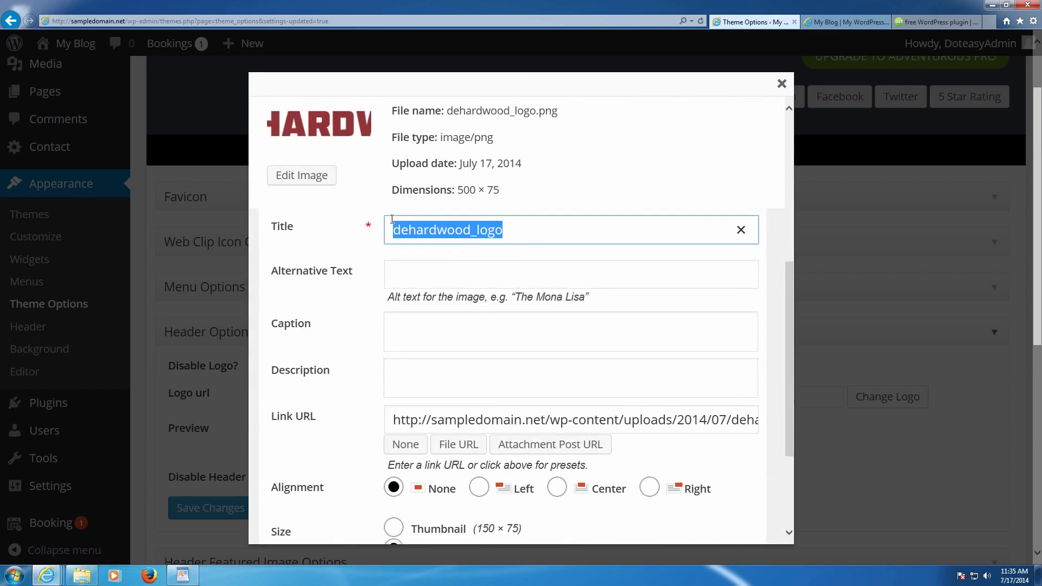
text(Logo)
key(Tab)
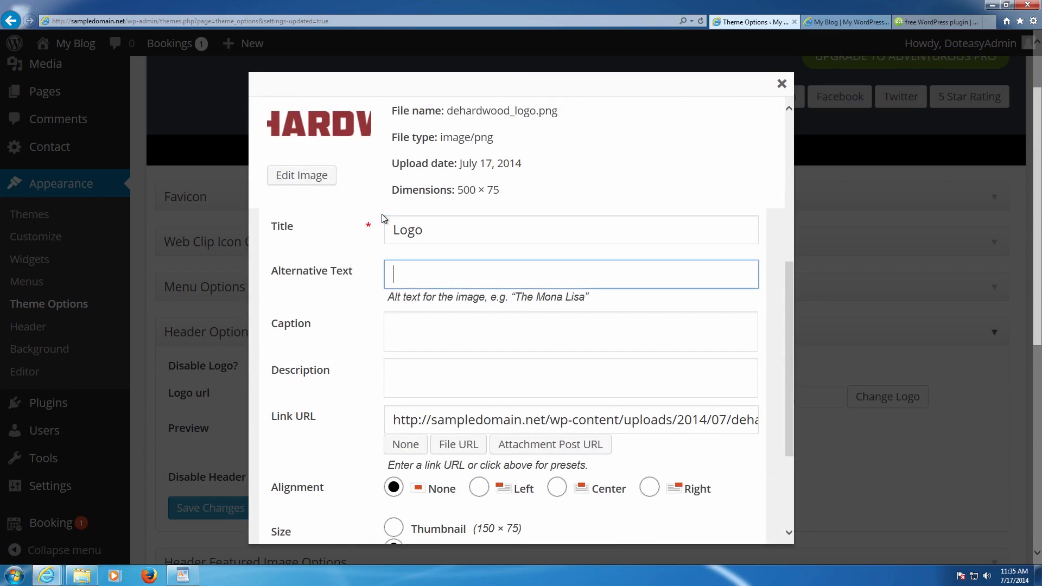
text(Site Logo)
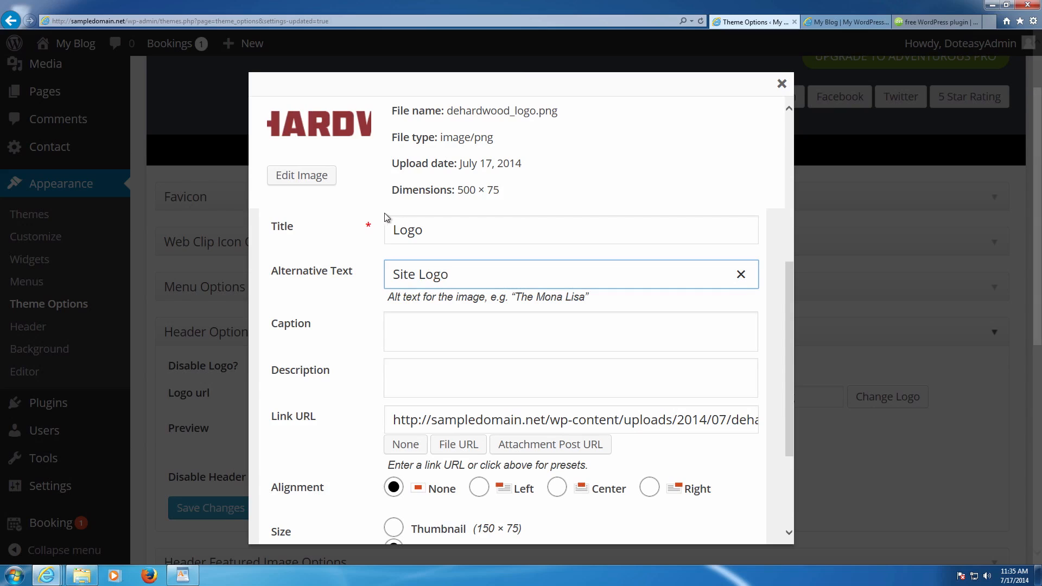
click(443, 317)
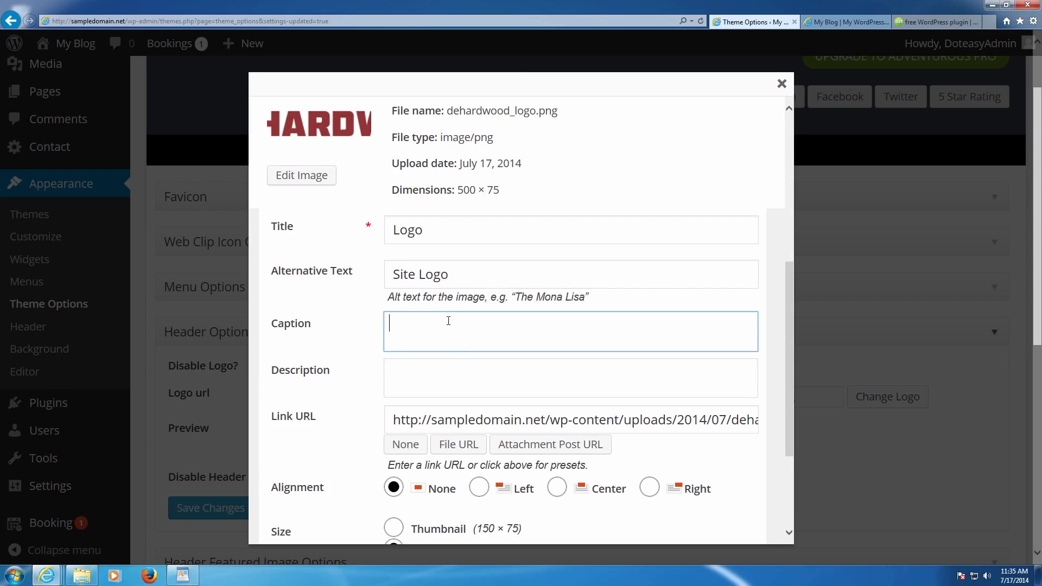
click(448, 370)
- Insert the image at Medium size as the header logo and save the theme options
scroll(448, 365, down, 3)
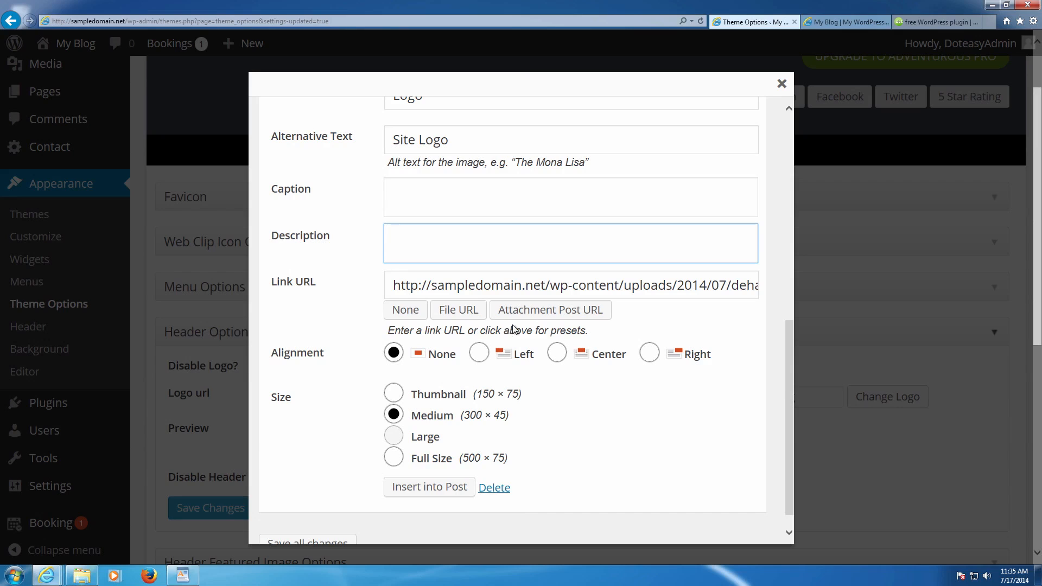
scroll(514, 329, down, 3)
scroll(415, 365, down, 1)
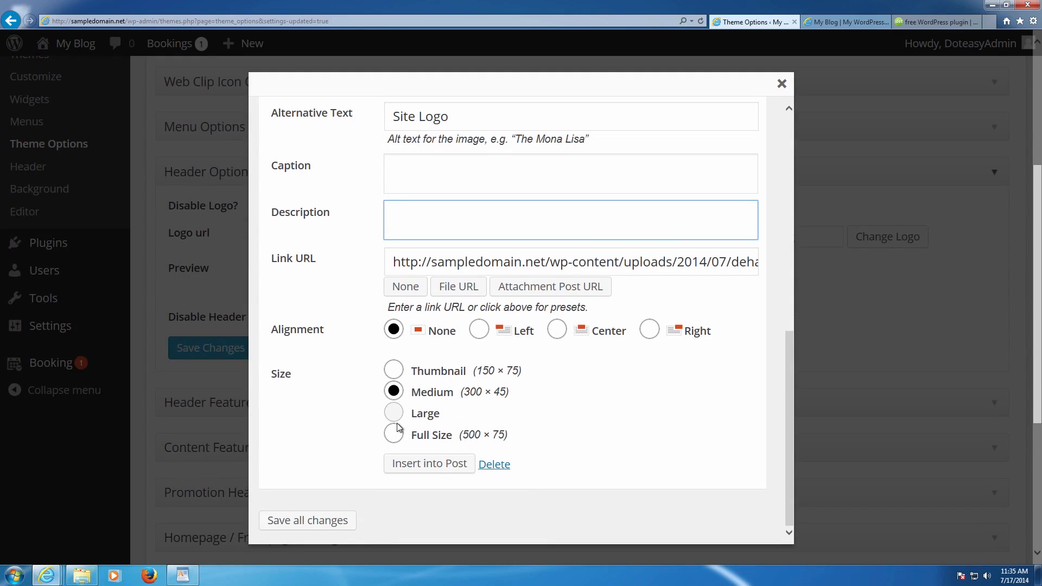
click(425, 465)
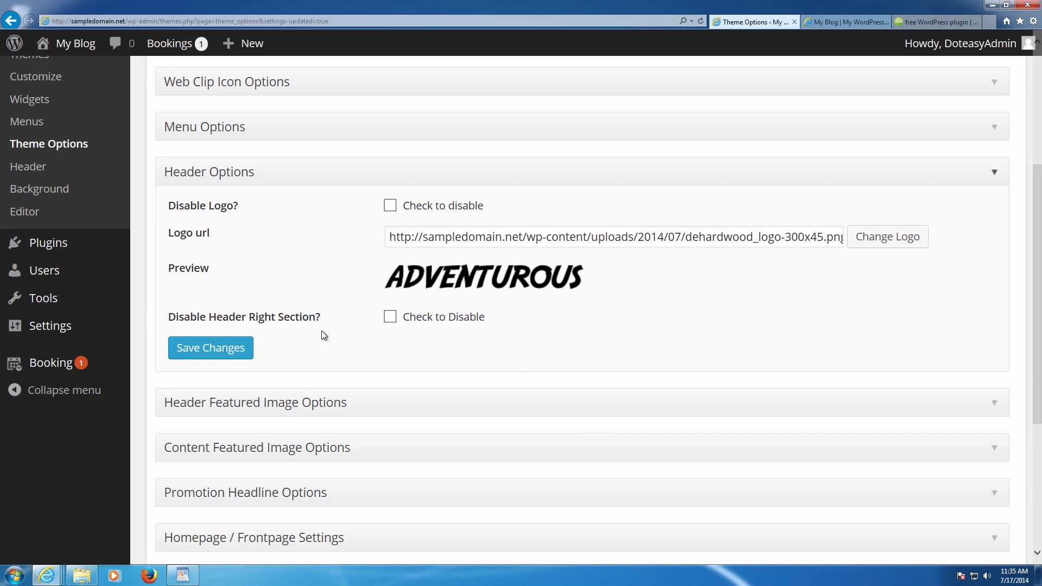
click(217, 346)
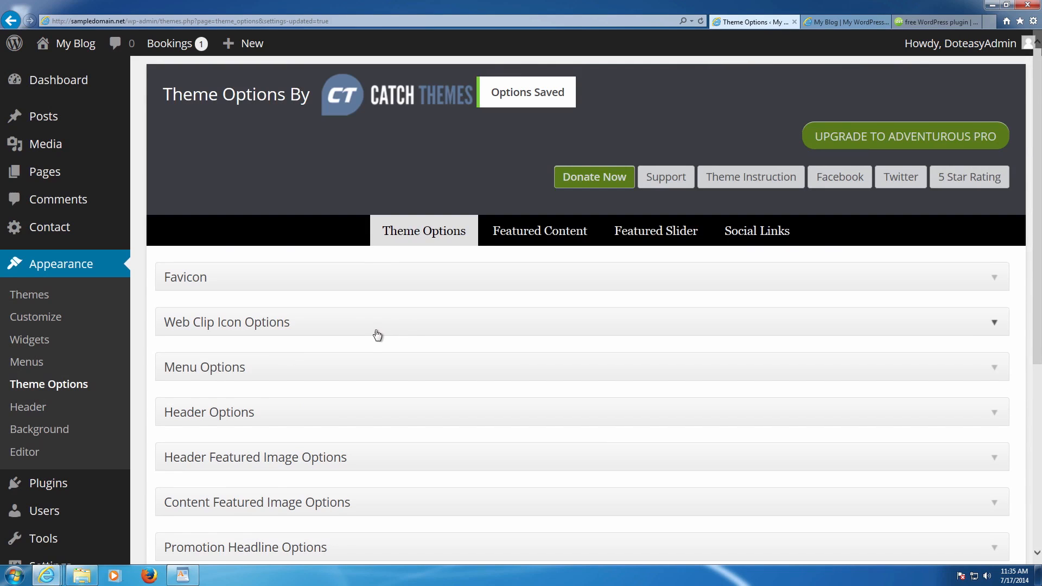
- Reload My Blog to view the new DE HARDWOOD logo, then return to Theme Options' header settings
scroll(375, 339, down, 2)
click(296, 340)
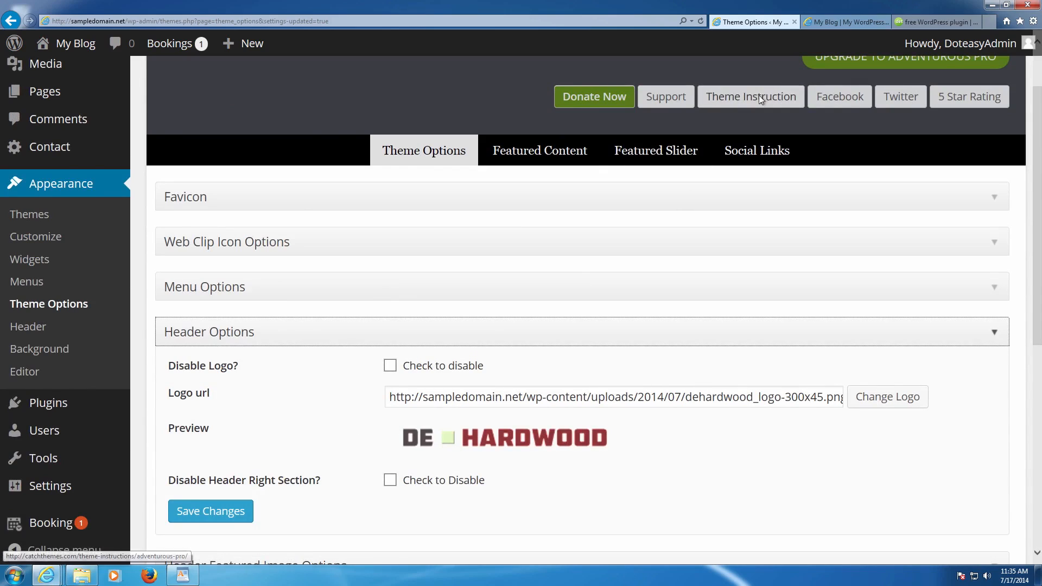
click(825, 21)
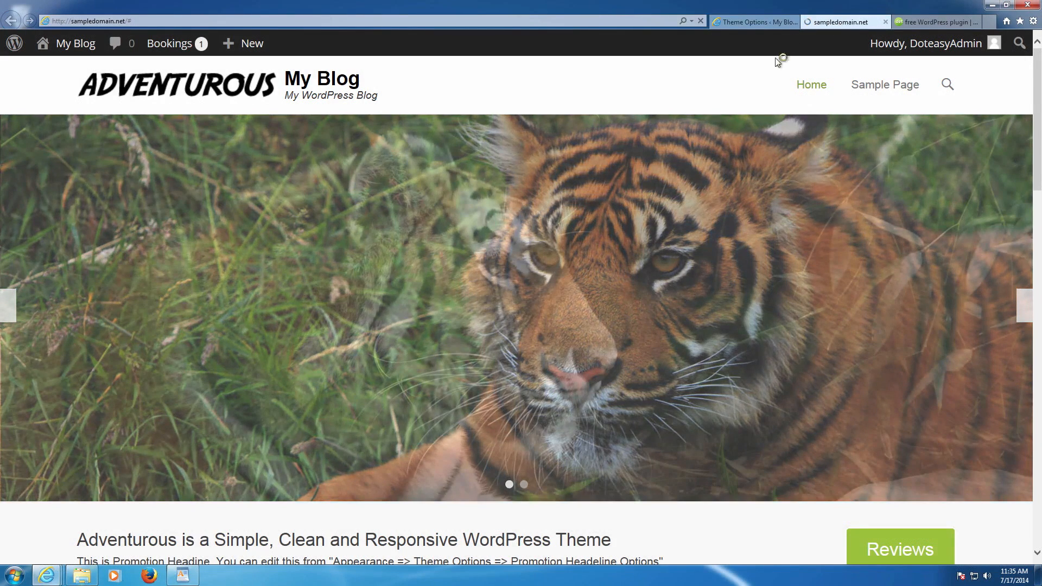
key(F5)
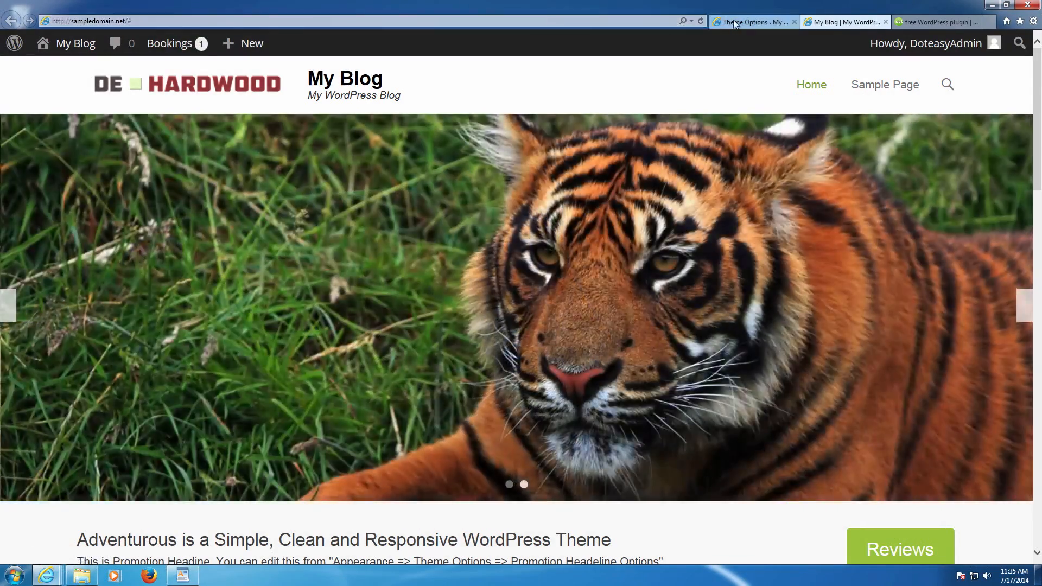
click(739, 22)
click(846, 22)
click(752, 27)
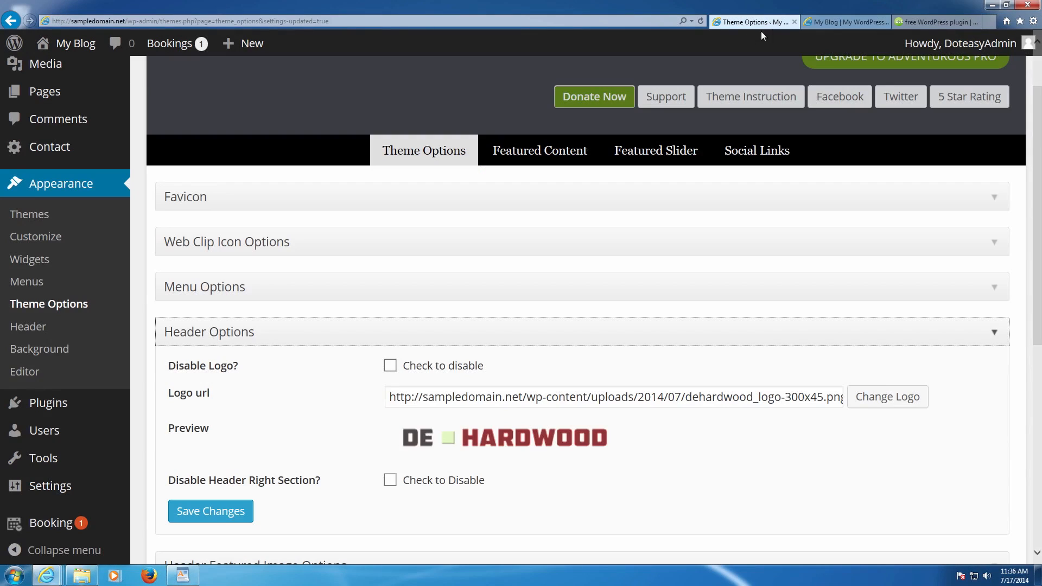
click(821, 22)
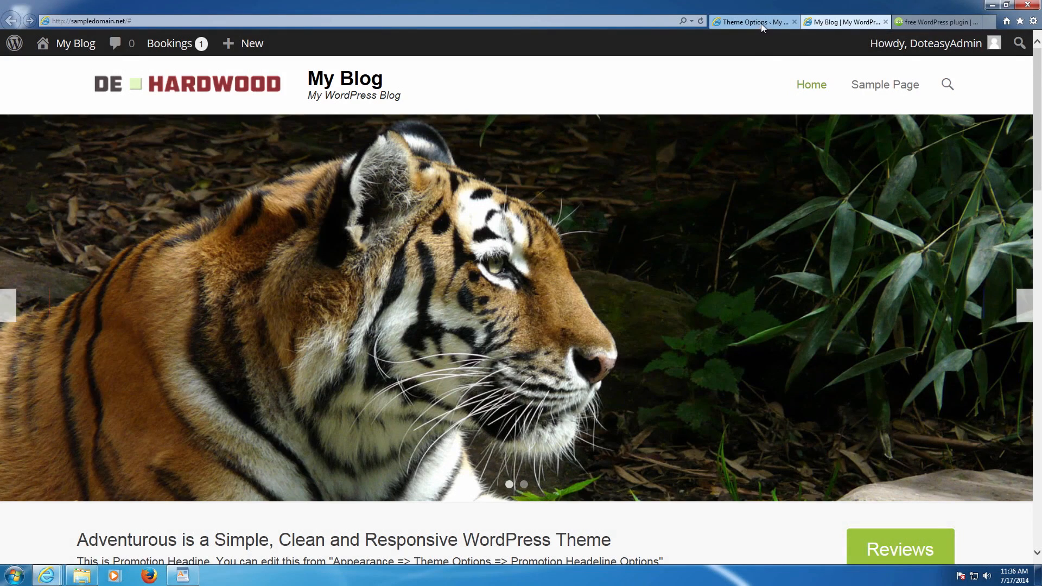
click(760, 23)
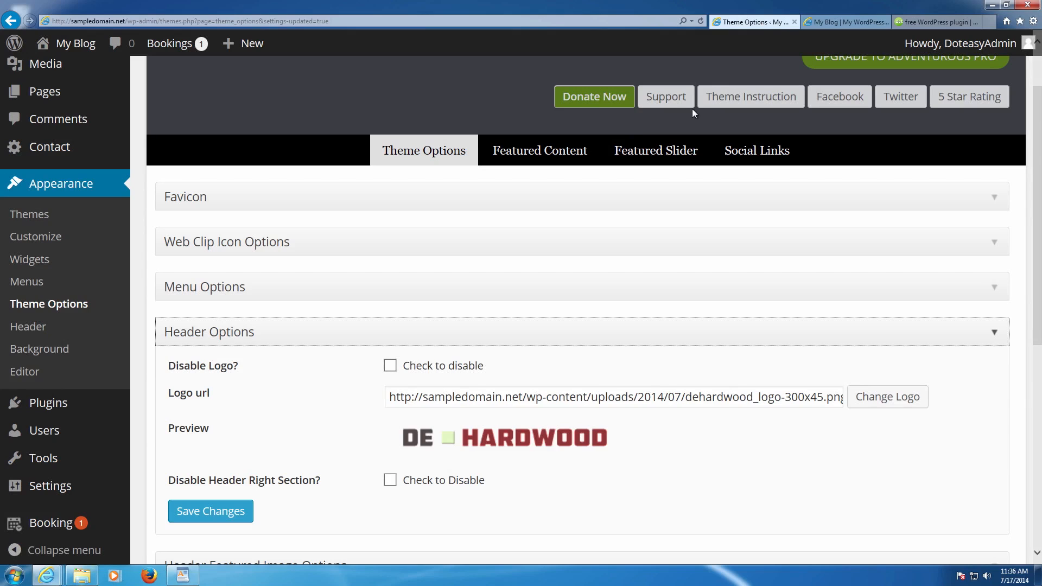
scroll(551, 244, down, 5)
- Open Header Featured Image Options and compare with the header area on the blog homepage
click(379, 324)
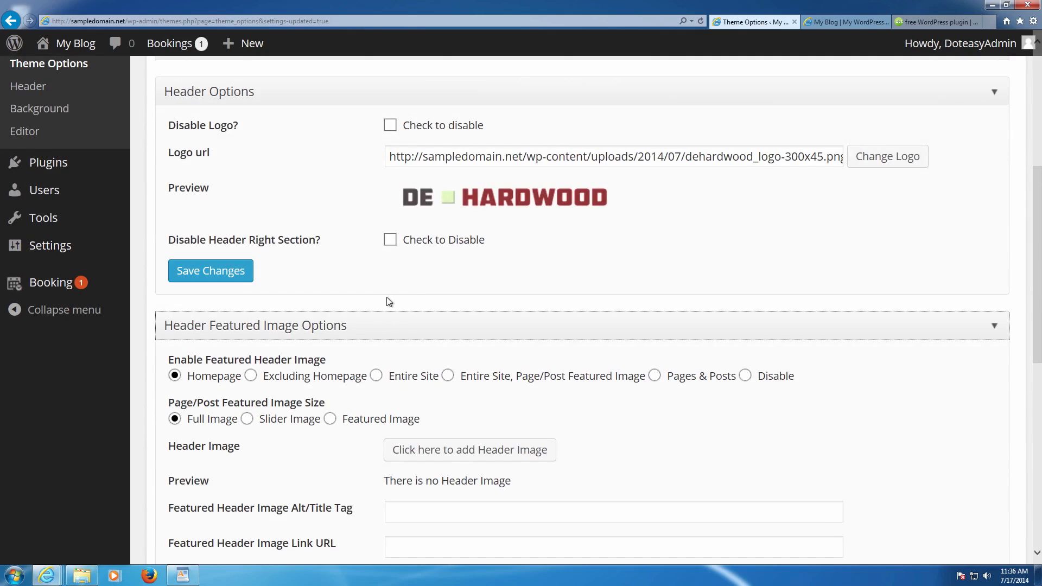
scroll(386, 298, down, 2)
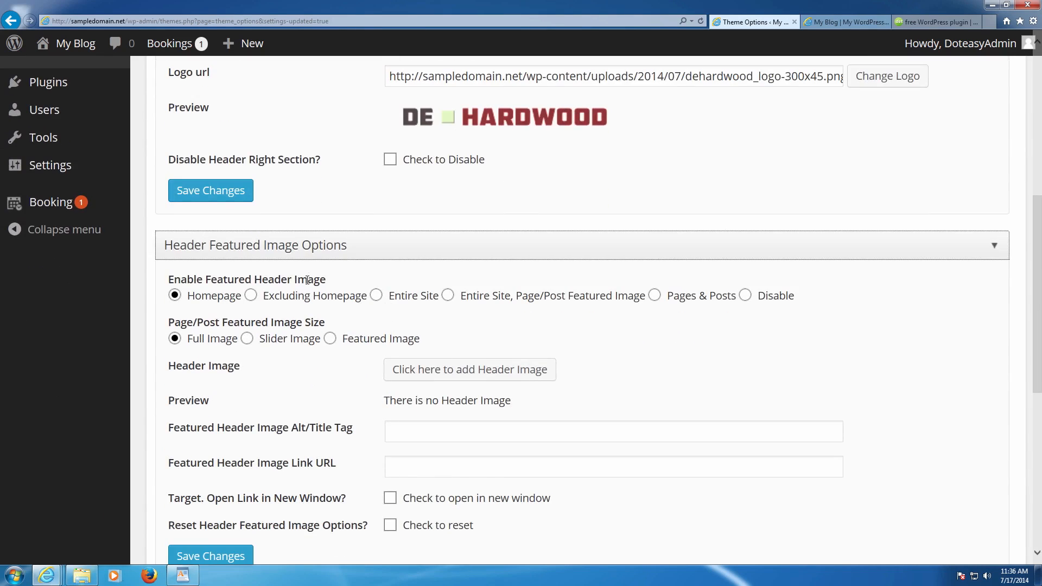
scroll(274, 244, down, 2)
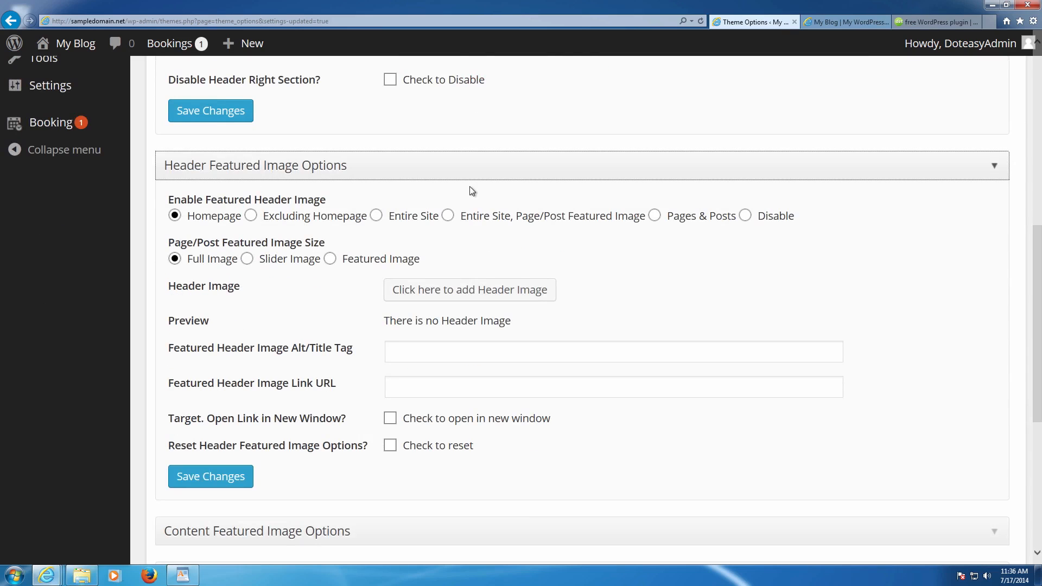
click(848, 22)
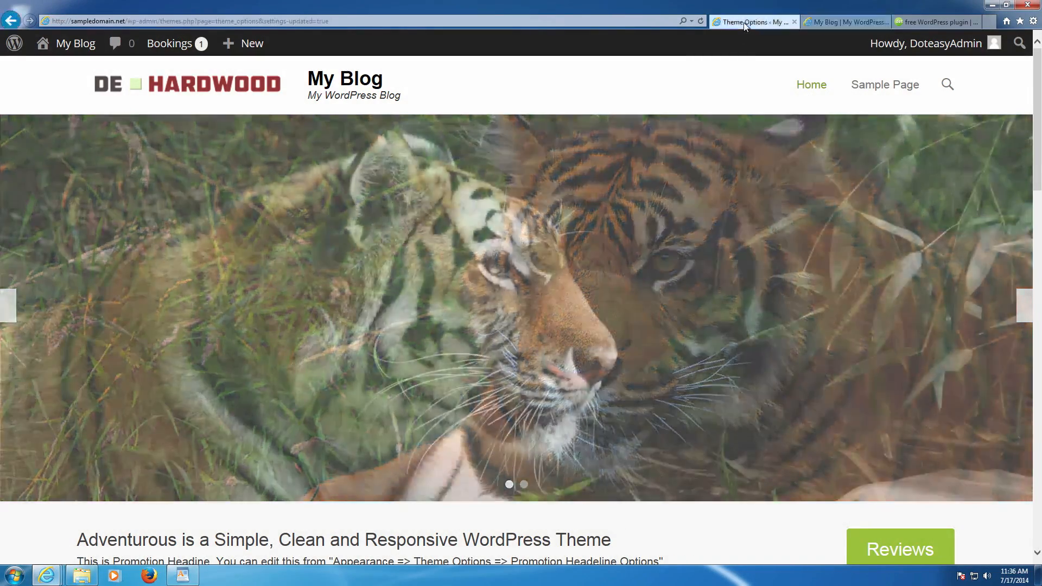
click(754, 22)
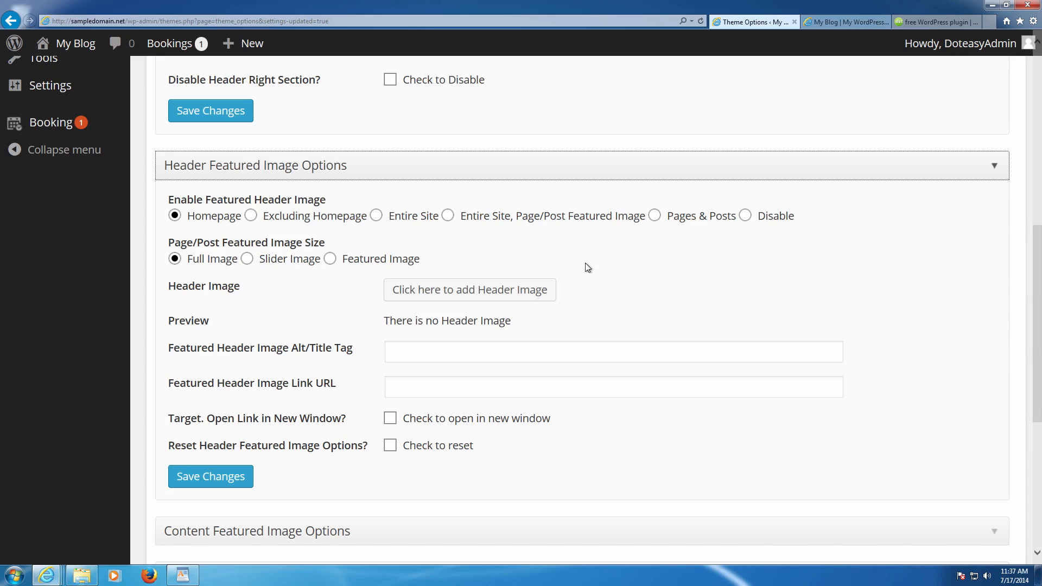
- Set Enable Featured Header Image to Disable, save, and reload the blog to verify
click(743, 216)
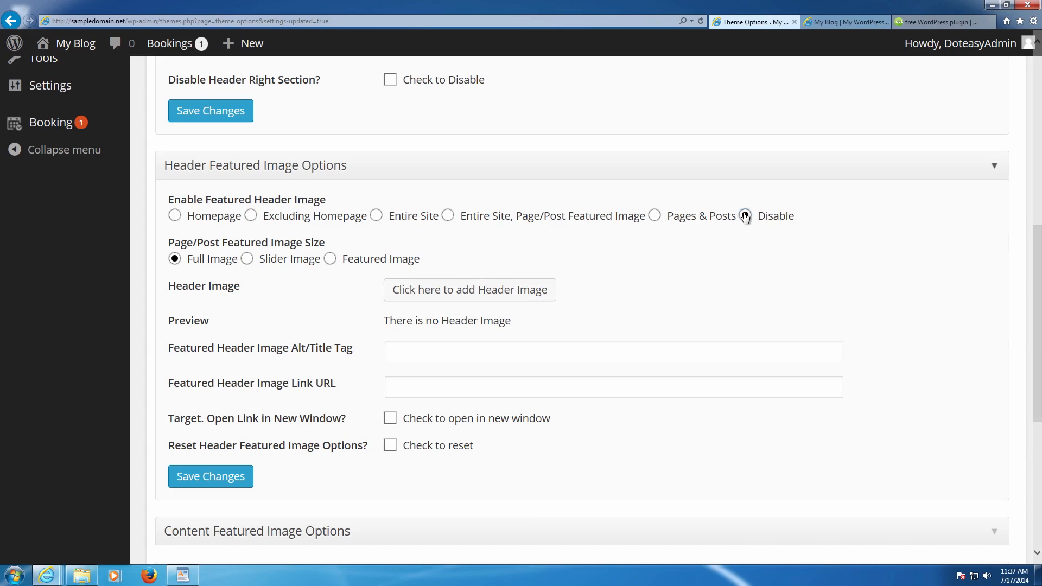
scroll(309, 273, down, 1)
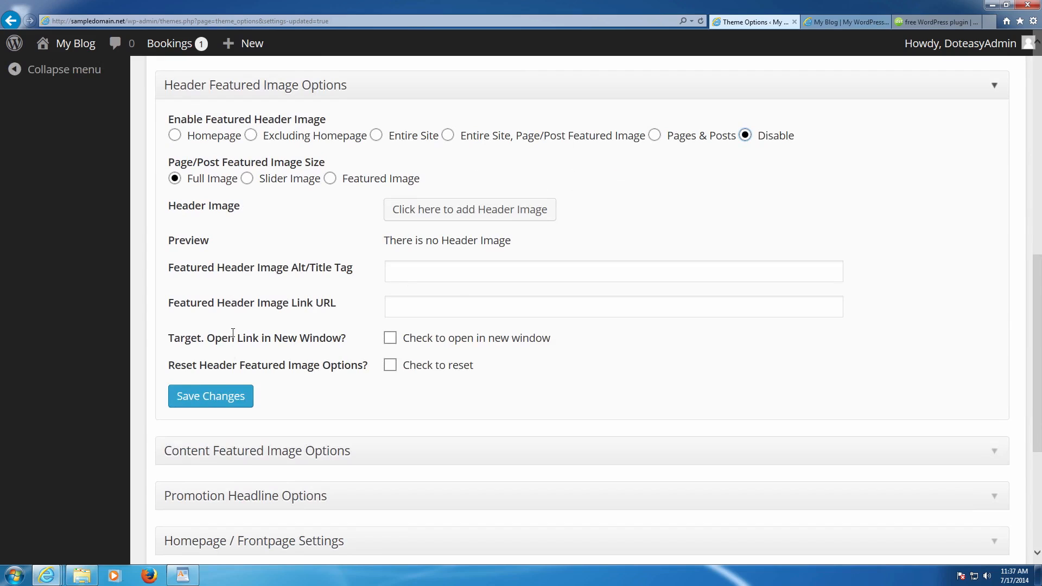
click(220, 396)
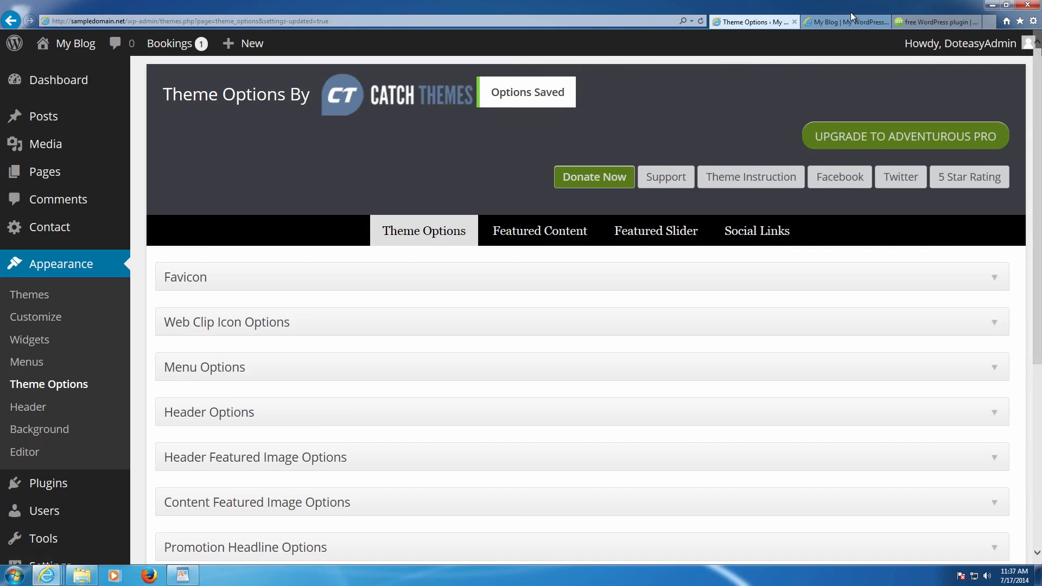
click(849, 19)
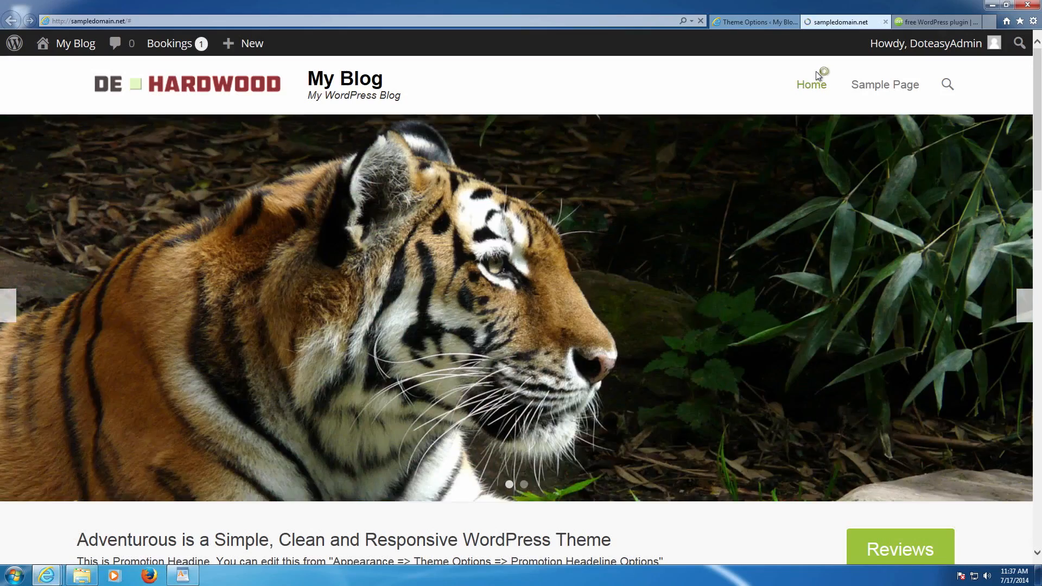
click(793, 80)
click(757, 21)
scroll(407, 252, down, 2)
scroll(315, 274, down, 3)
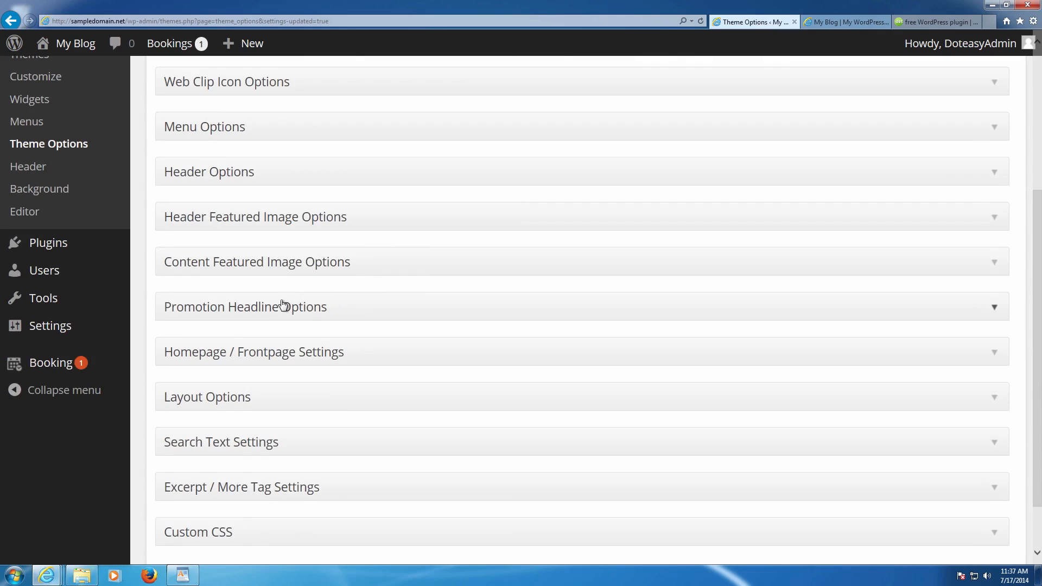
- Set the content featured image size to Disable Image and save
click(277, 266)
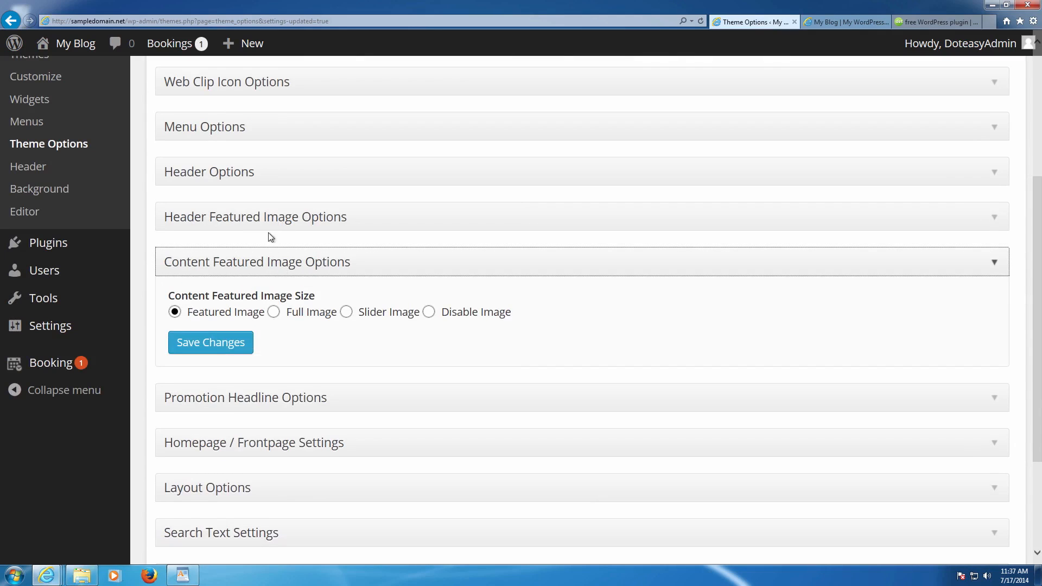
click(428, 312)
click(232, 342)
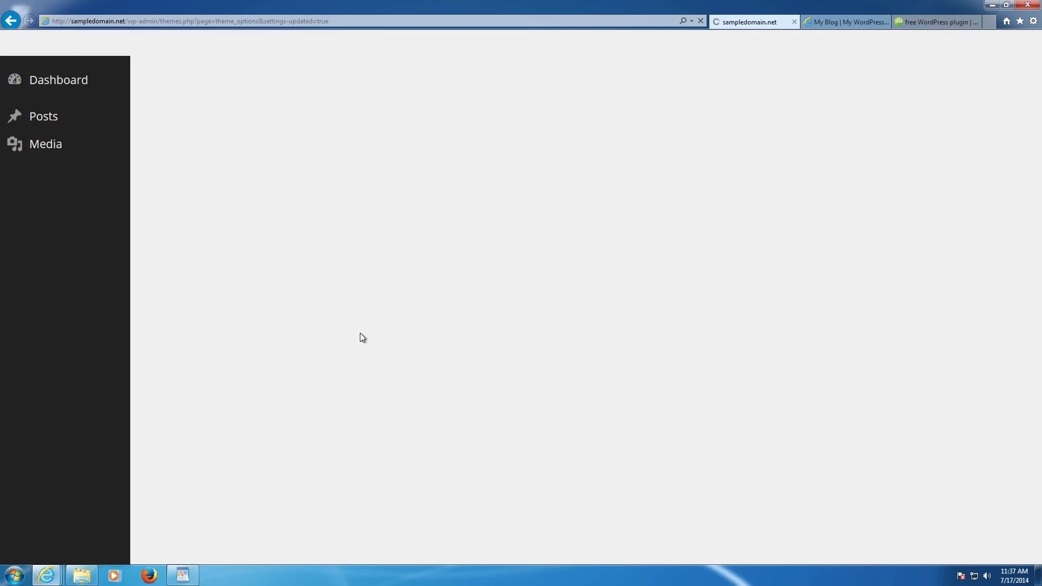
- Open Homepage / Frontpage Settings and its Promotion Headline Options
scroll(373, 342, down, 2)
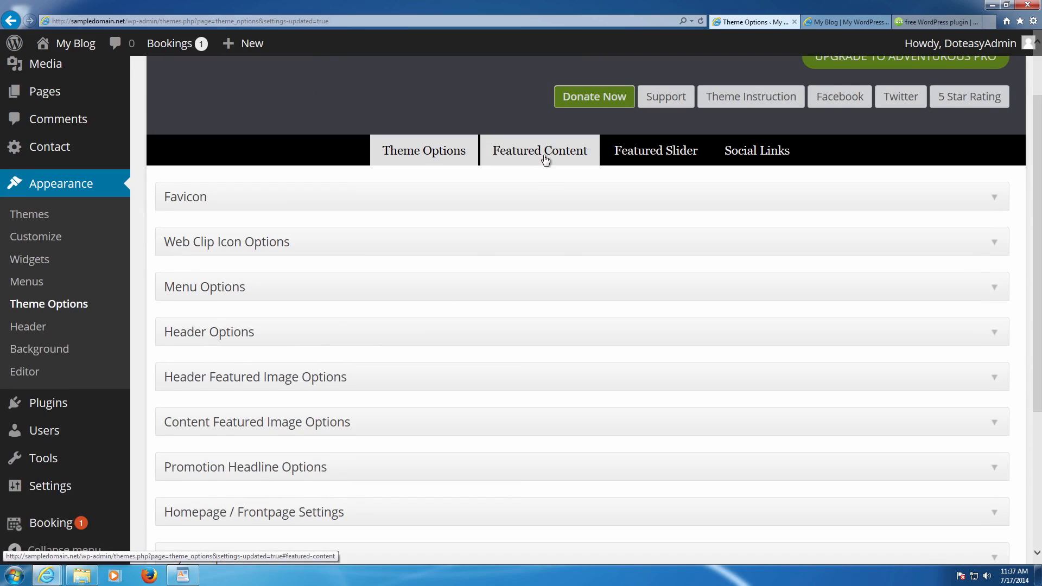
scroll(431, 277, down, 3)
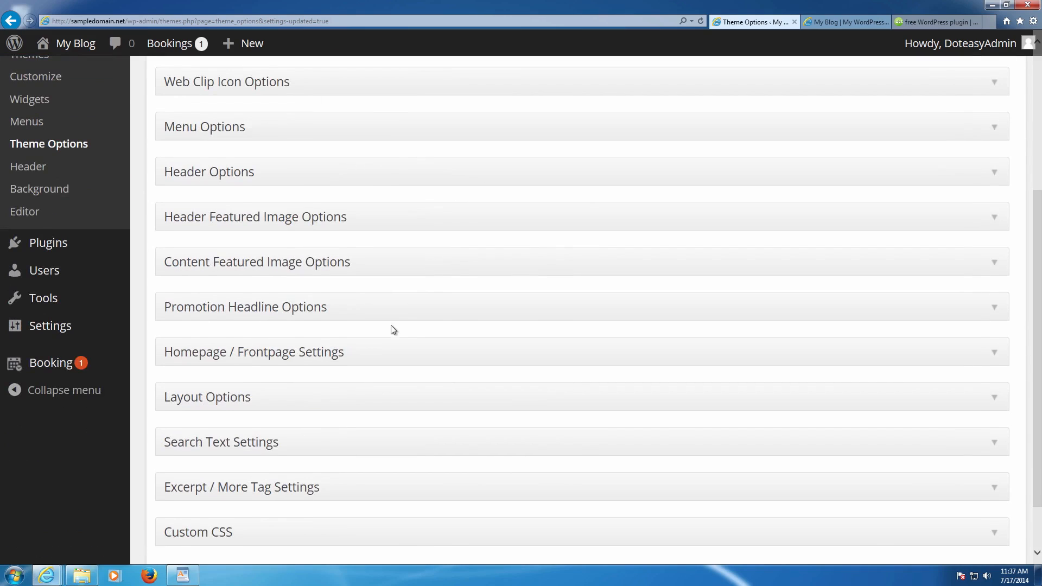
click(303, 356)
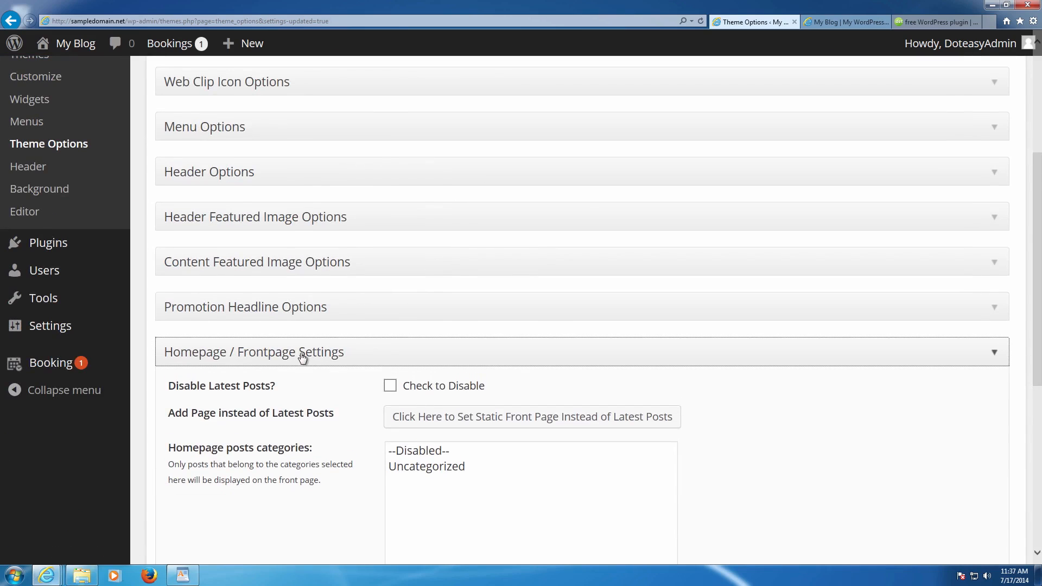
click(296, 317)
scroll(293, 324, up, 2)
scroll(325, 334, down, 3)
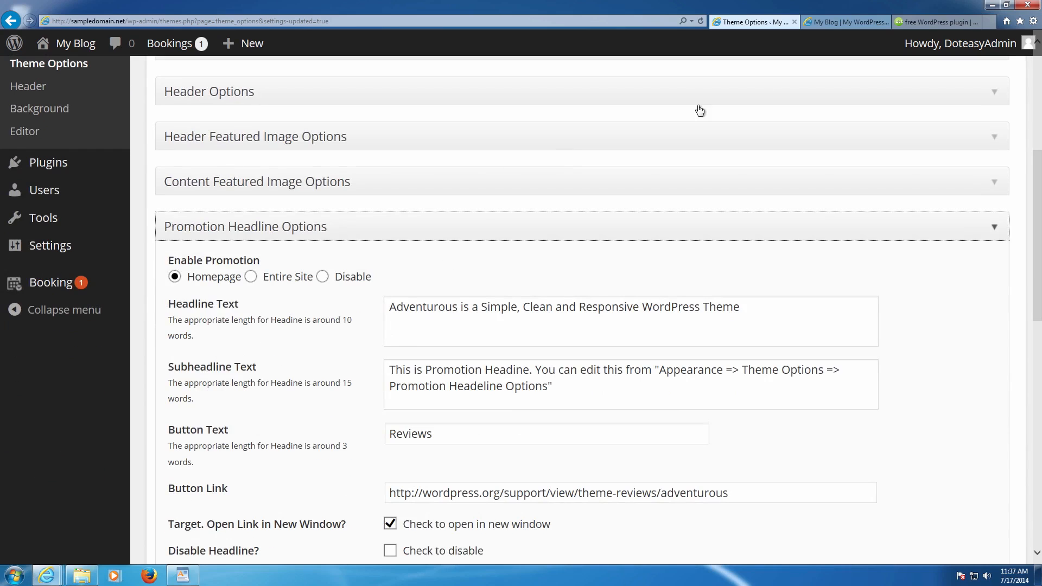
- Look over the promotion headline and Featured Content text on the My Blog homepage
click(840, 22)
scroll(626, 245, down, 5)
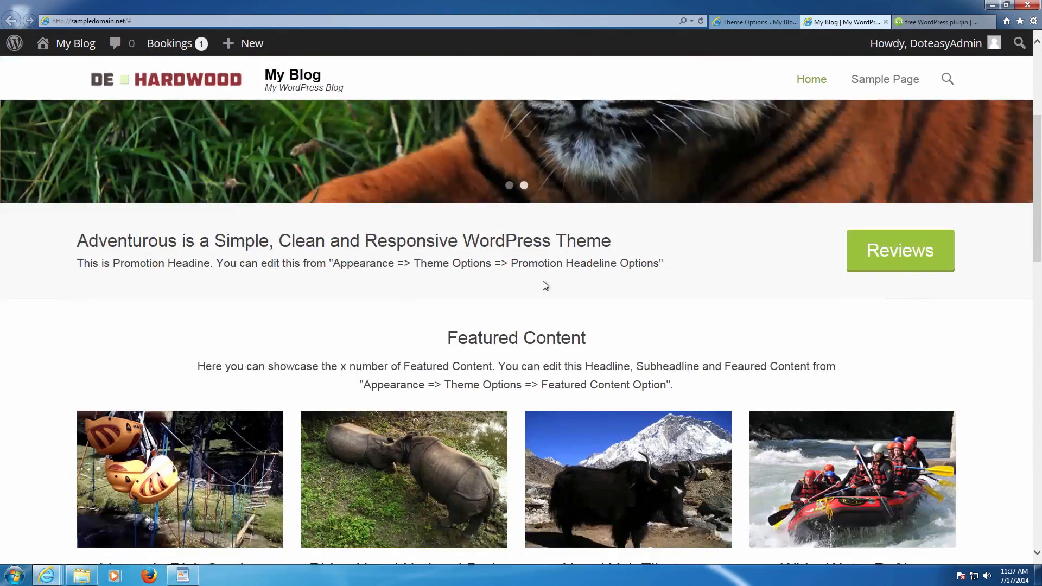
drag(73, 241, 664, 267)
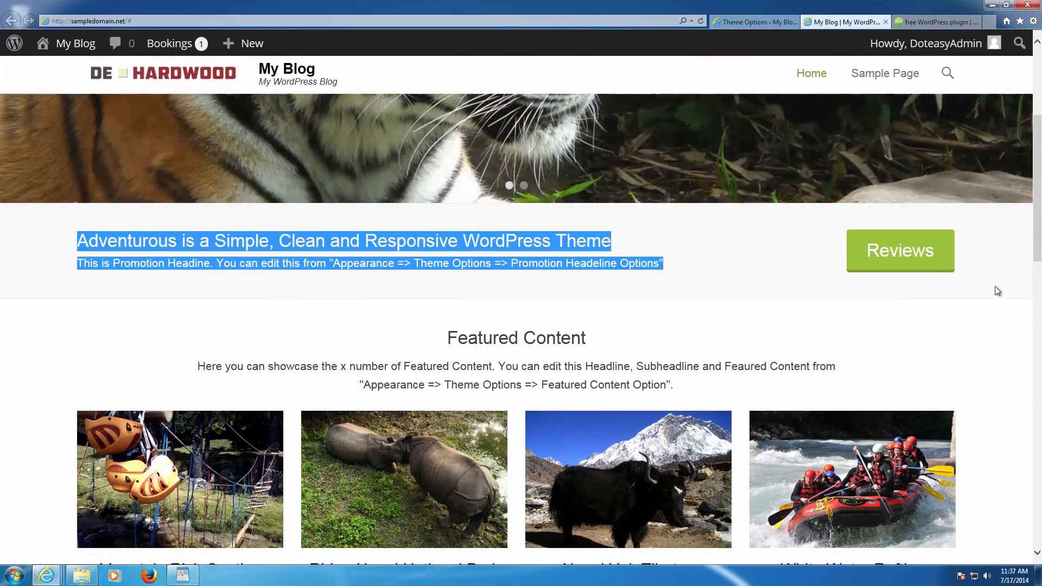
drag(490, 350, 705, 388)
scroll(705, 388, down, 4)
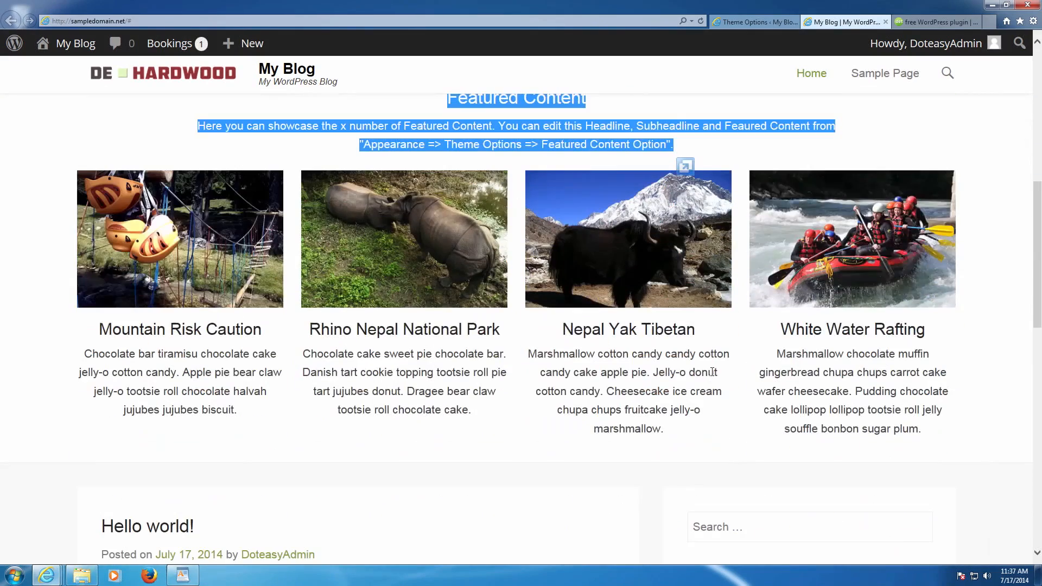
- Set Enable Promotion to Disable in Theme Options and save the changes
click(760, 26)
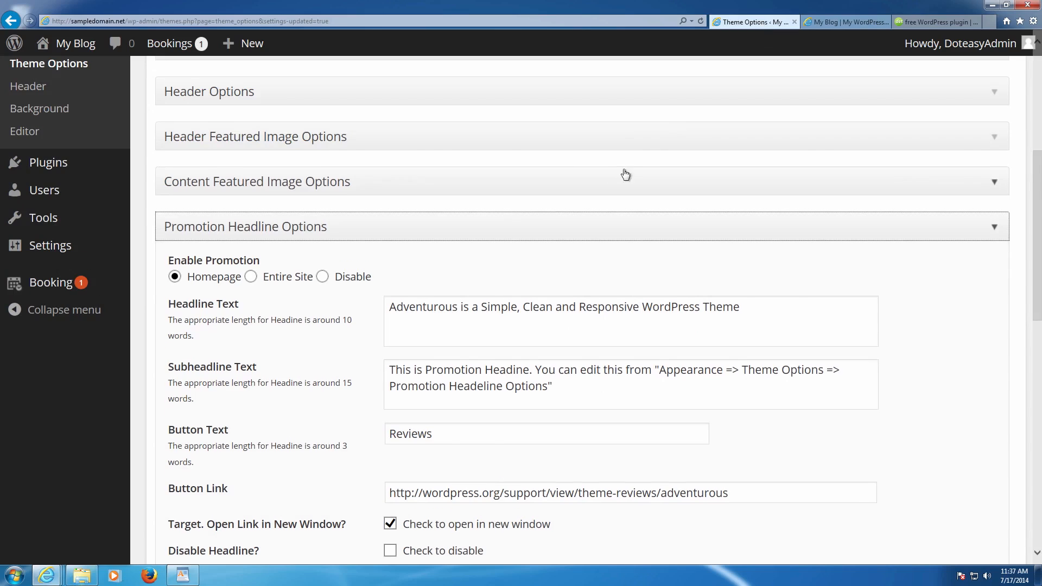
scroll(624, 169, down, 2)
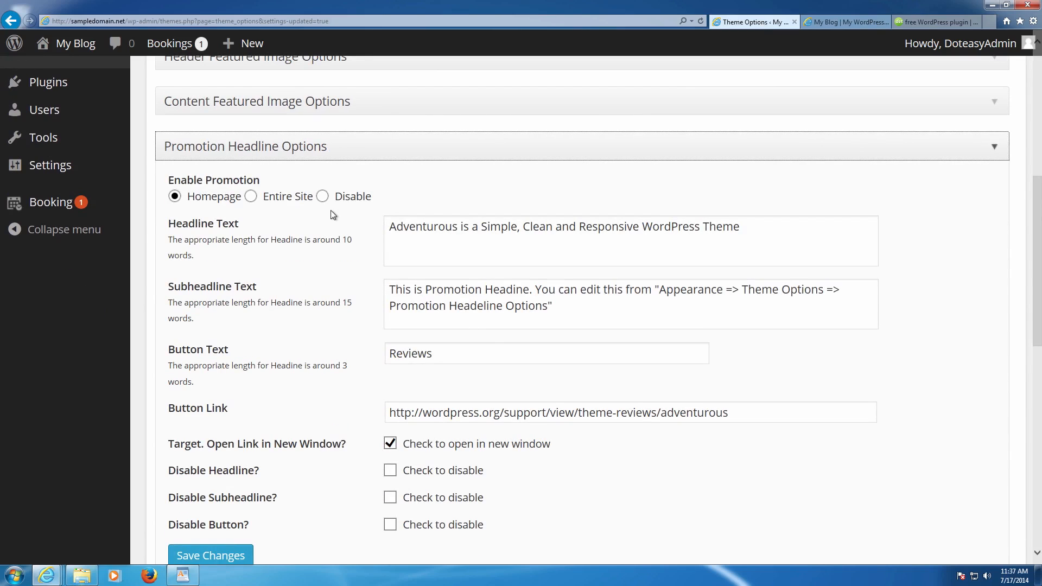
click(321, 197)
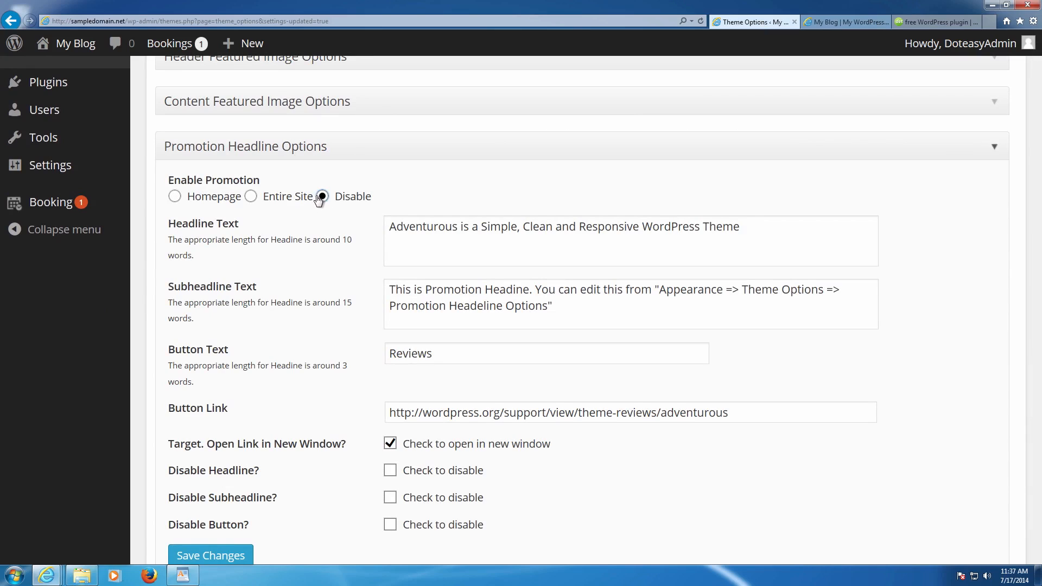
scroll(321, 198, down, 2)
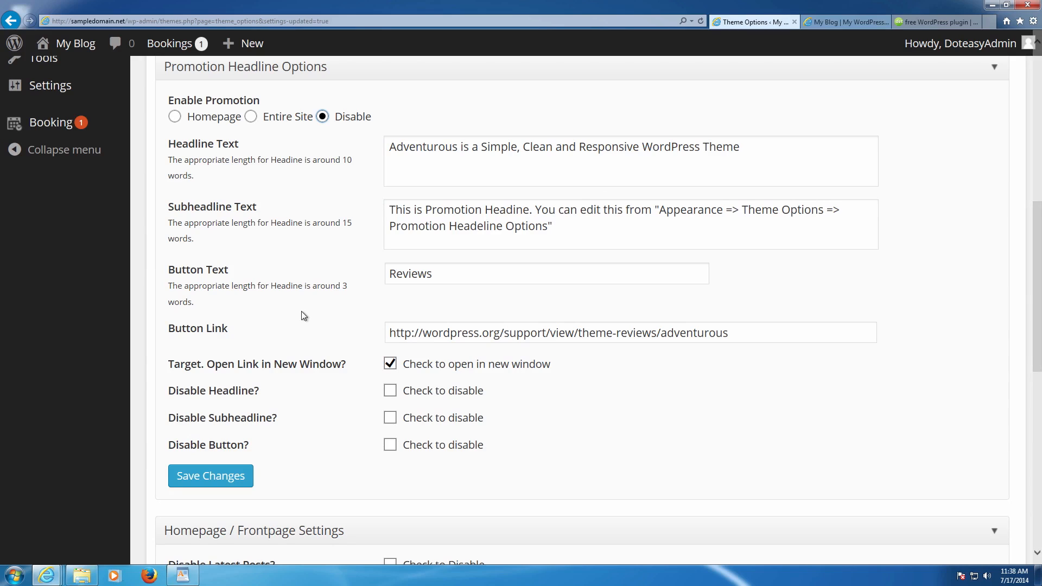
click(222, 475)
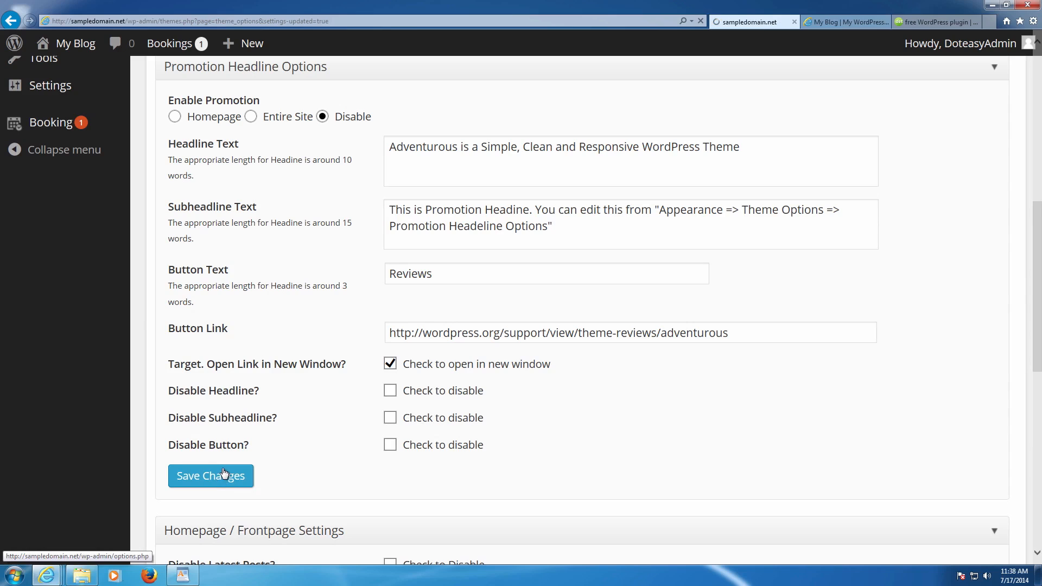
scroll(225, 469, down, 4)
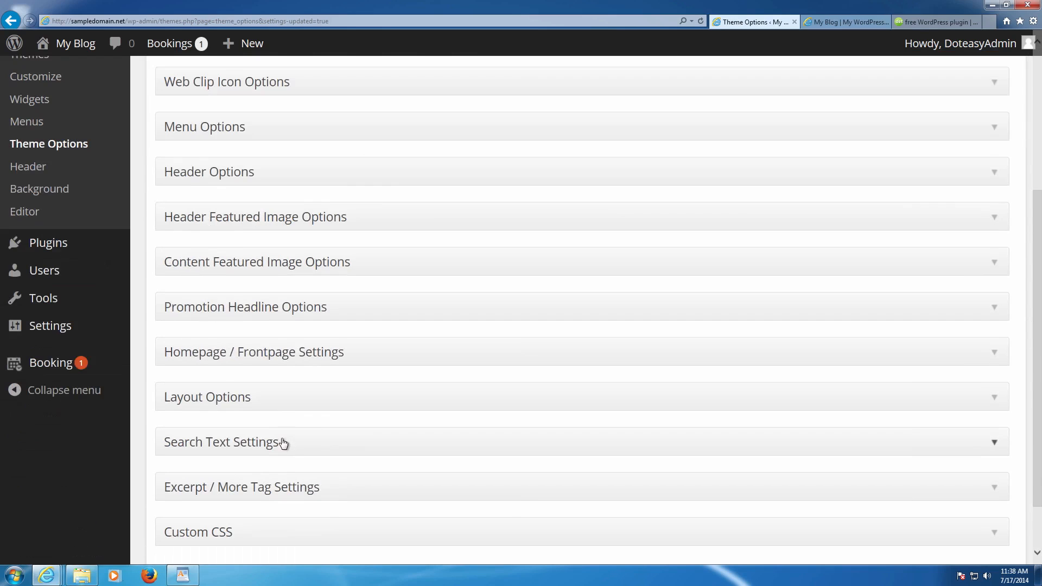
click(278, 347)
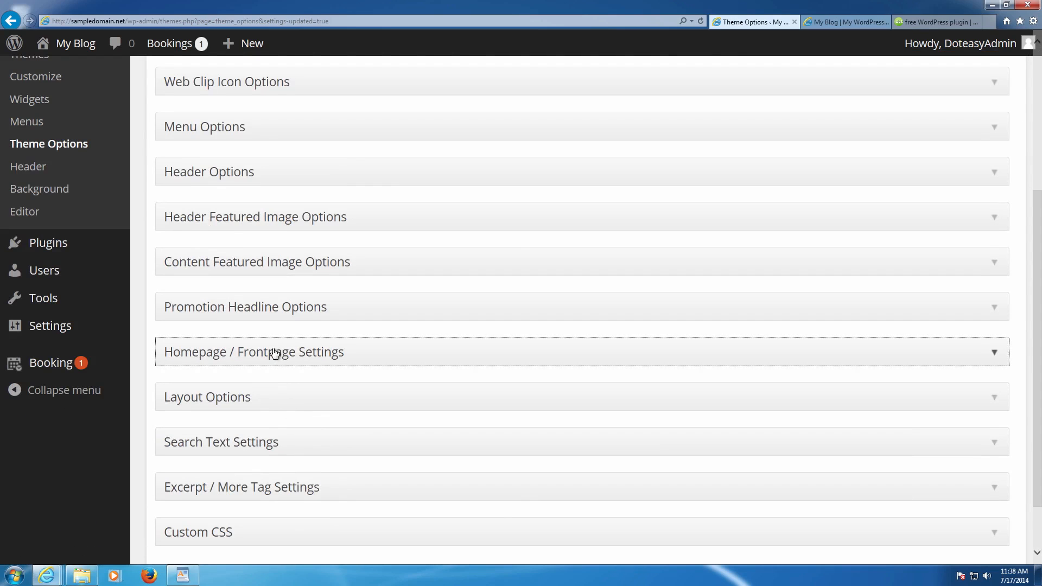
scroll(282, 353, down, 3)
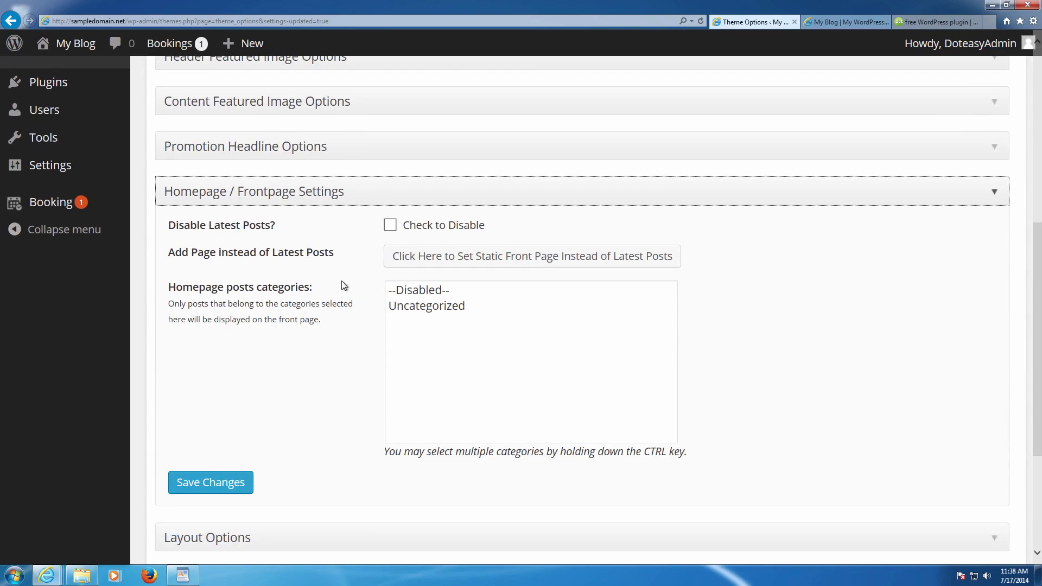
click(444, 264)
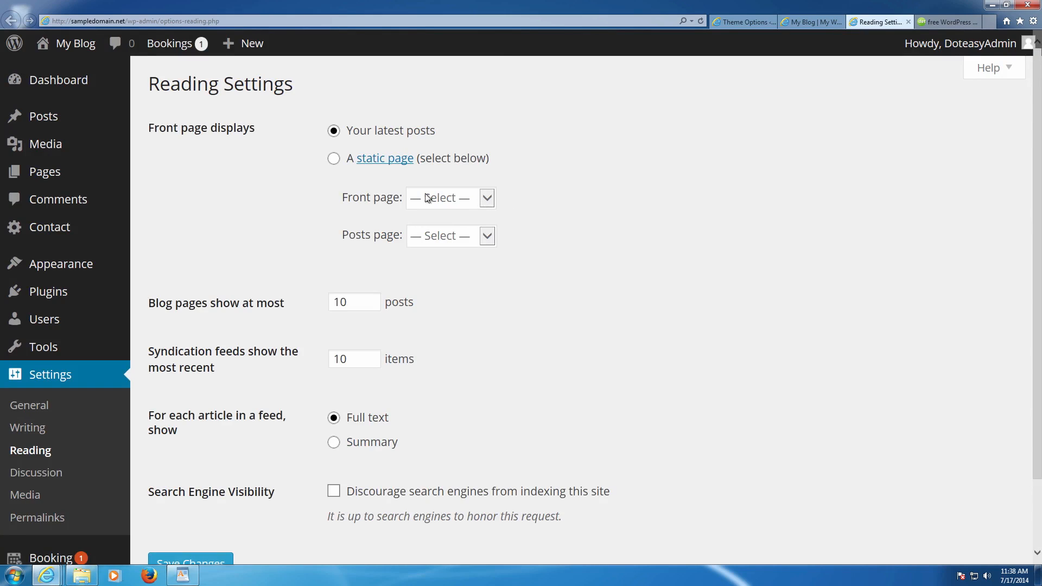
click(345, 162)
click(461, 195)
click(467, 210)
click(491, 236)
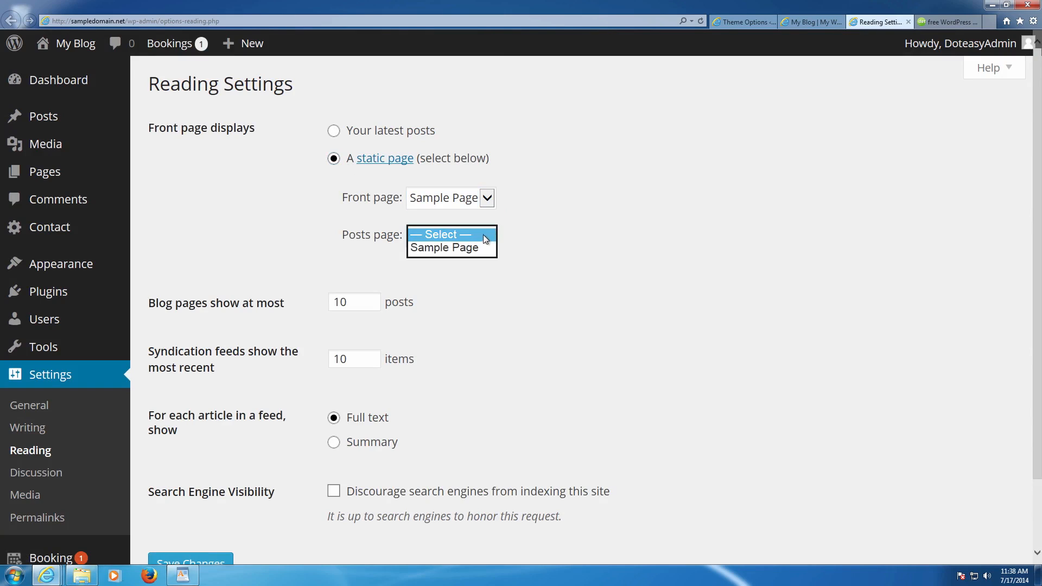
click(483, 234)
click(527, 234)
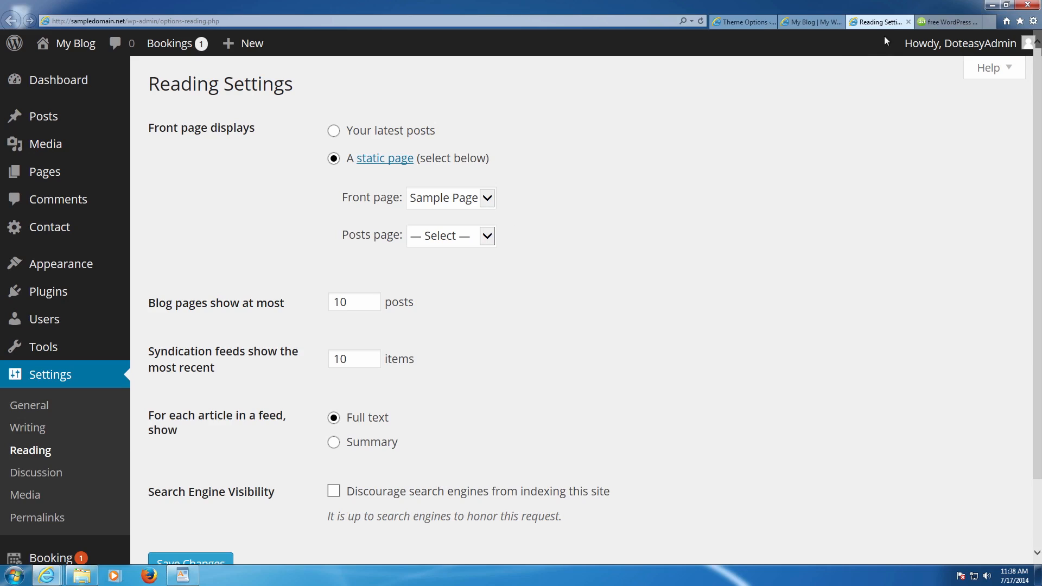
click(908, 22)
click(767, 21)
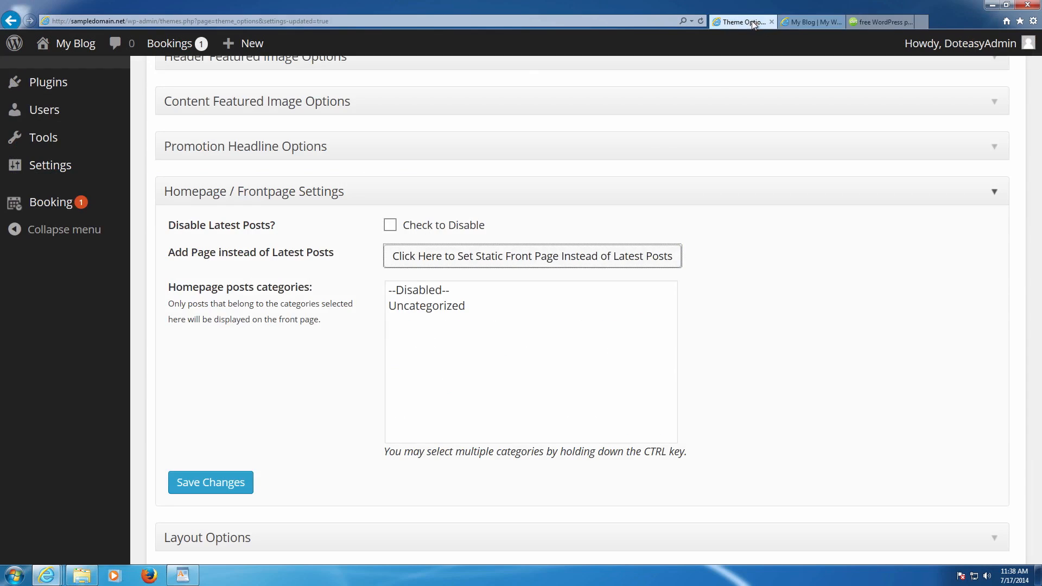
click(781, 230)
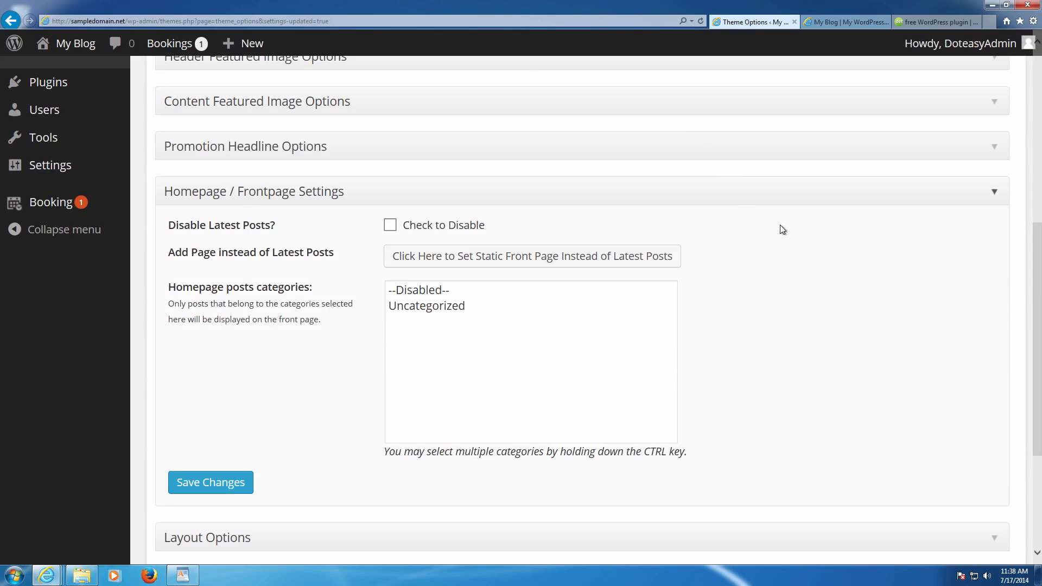
- Close Homepage / Frontpage Settings and review the Layout Options
click(319, 196)
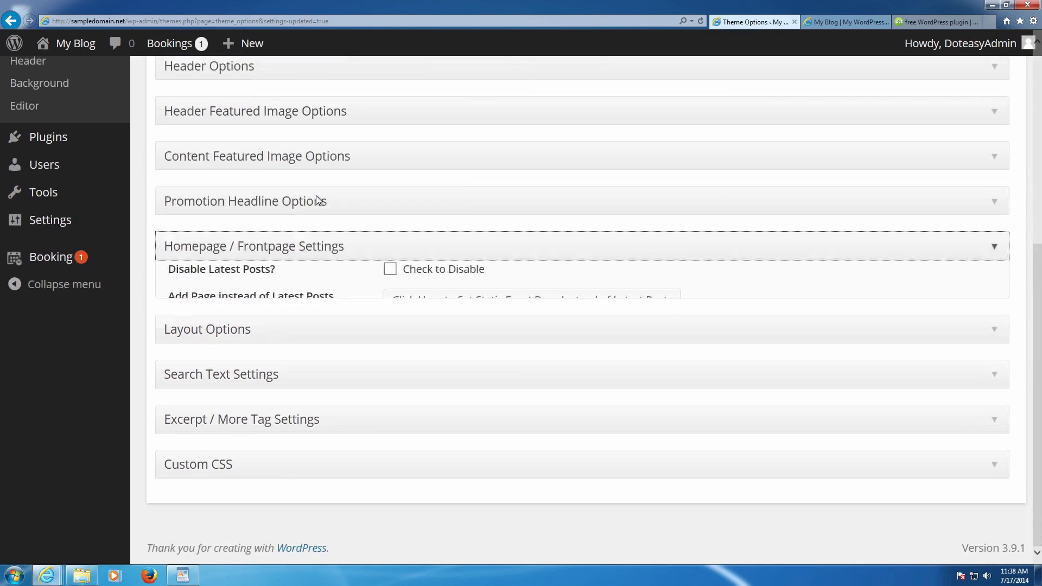
click(325, 330)
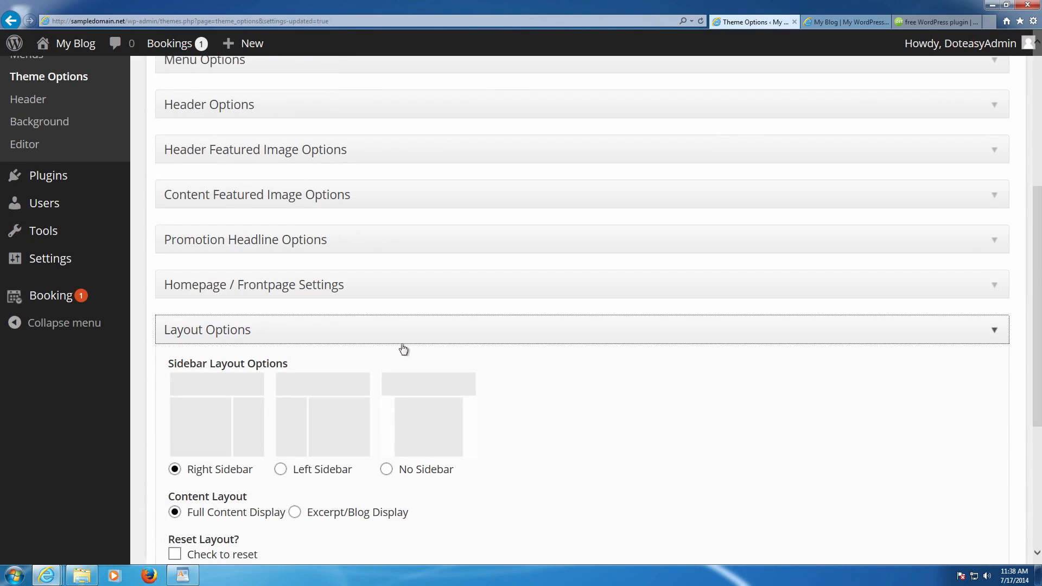
scroll(425, 348, down, 3)
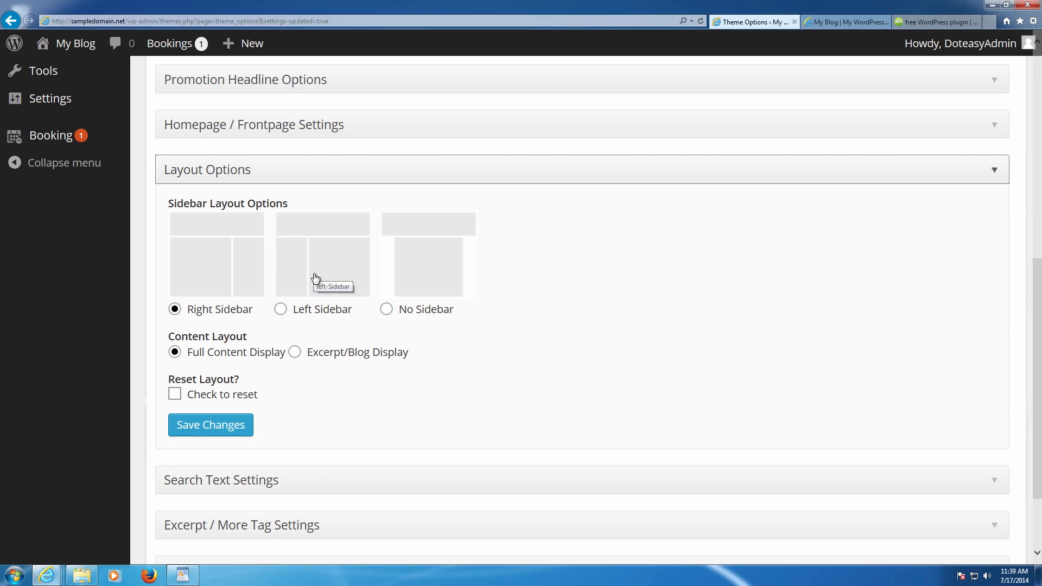
scroll(314, 277, down, 2)
click(224, 350)
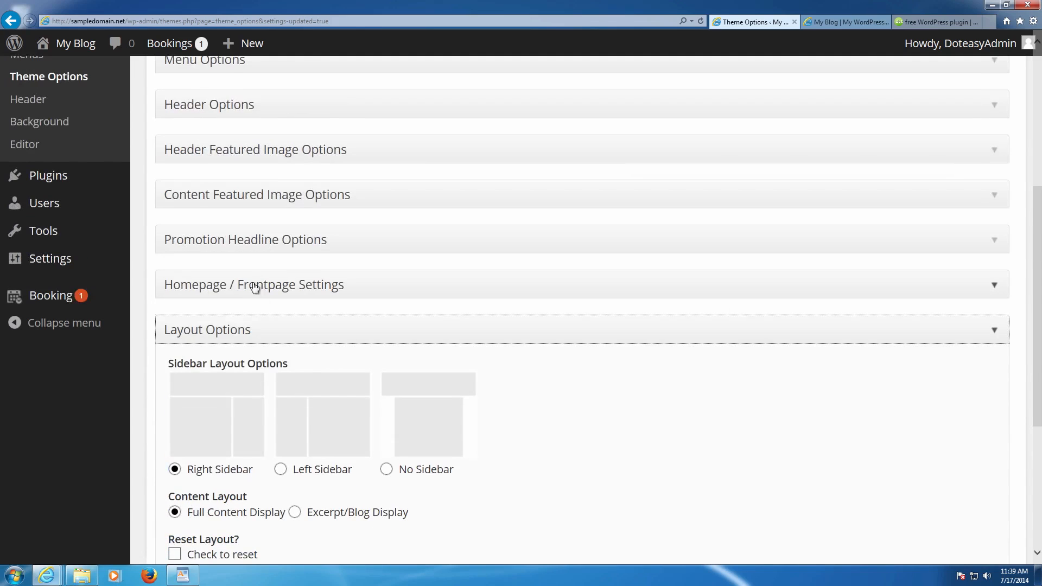
click(246, 332)
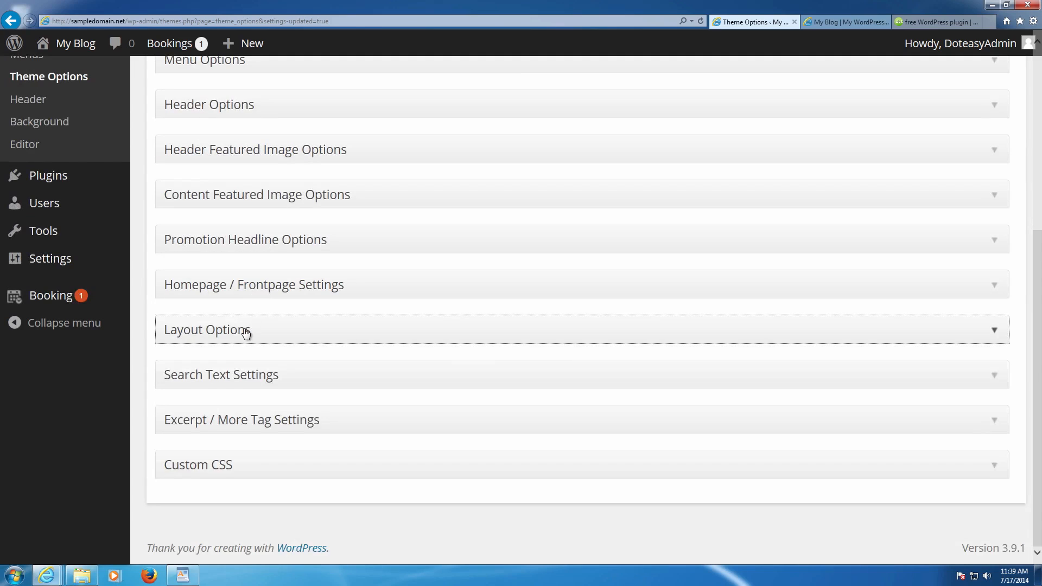
- Review the Search Text Settings, leaving the default search display text unchanged
click(245, 383)
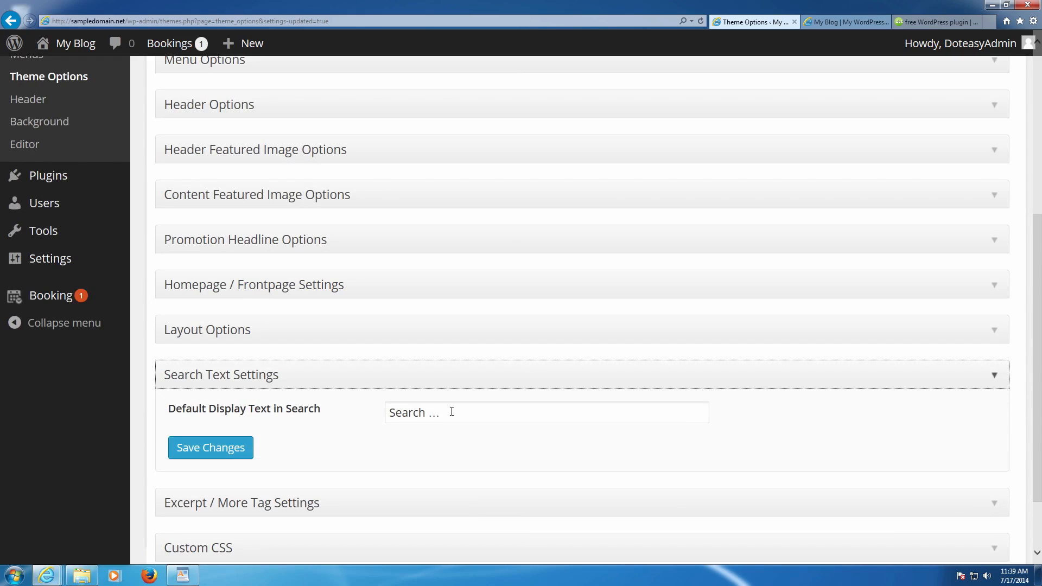
click(495, 416)
drag(496, 416, 328, 402)
click(297, 402)
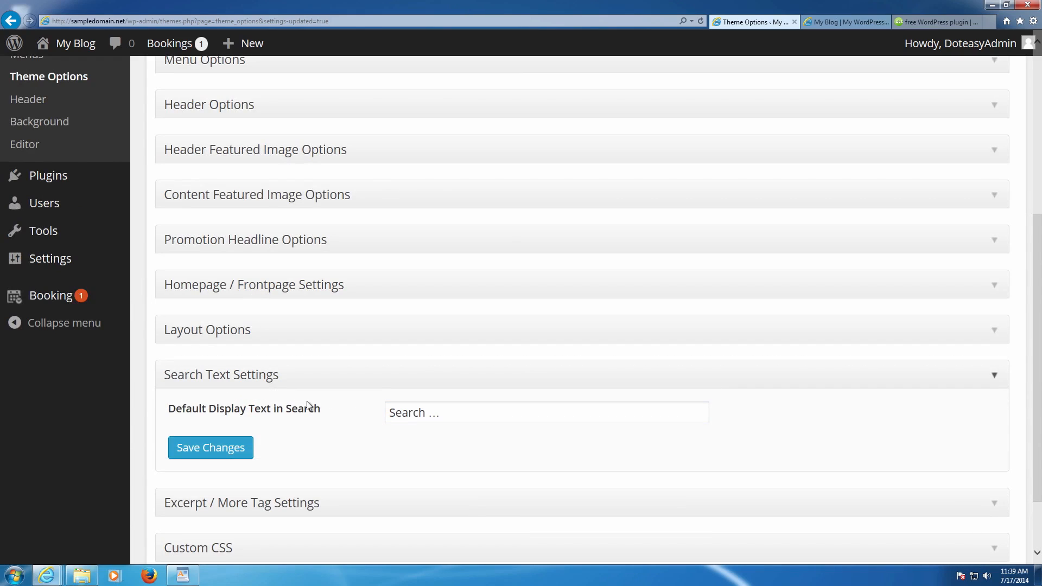
click(306, 385)
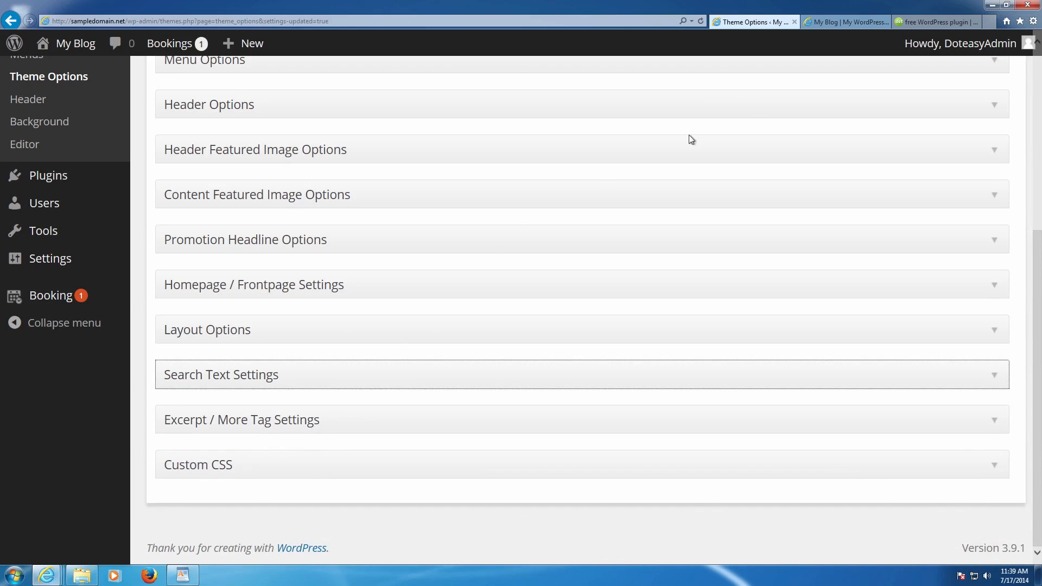
- Review the Excerpt / More Tag Settings
click(268, 421)
scroll(298, 413, down, 2)
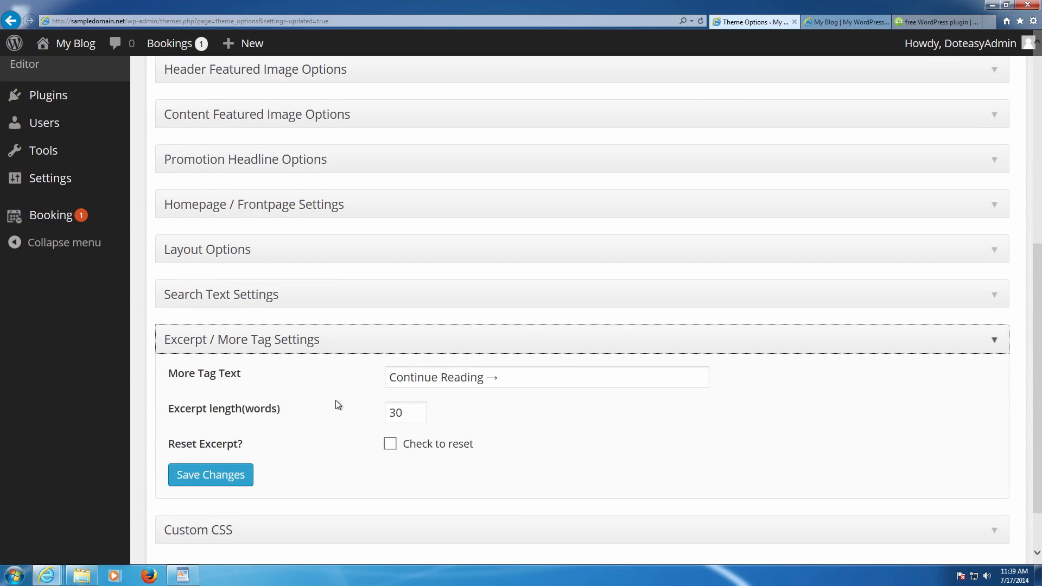
click(295, 339)
- Look at the Custom CSS box without adding styles, then go to the Featured Content tab
click(274, 464)
scroll(283, 465, down, 3)
click(414, 444)
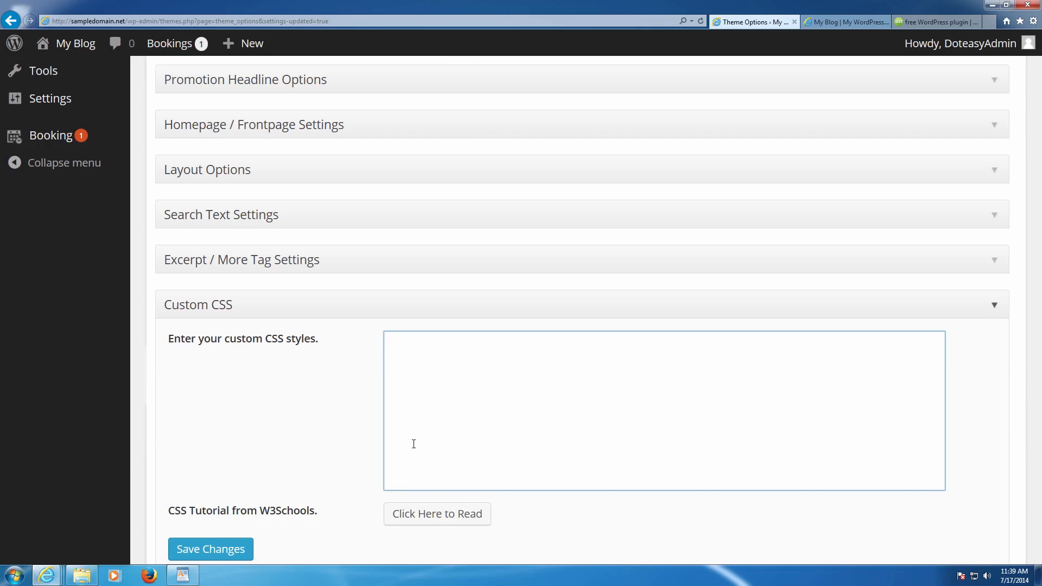
click(385, 304)
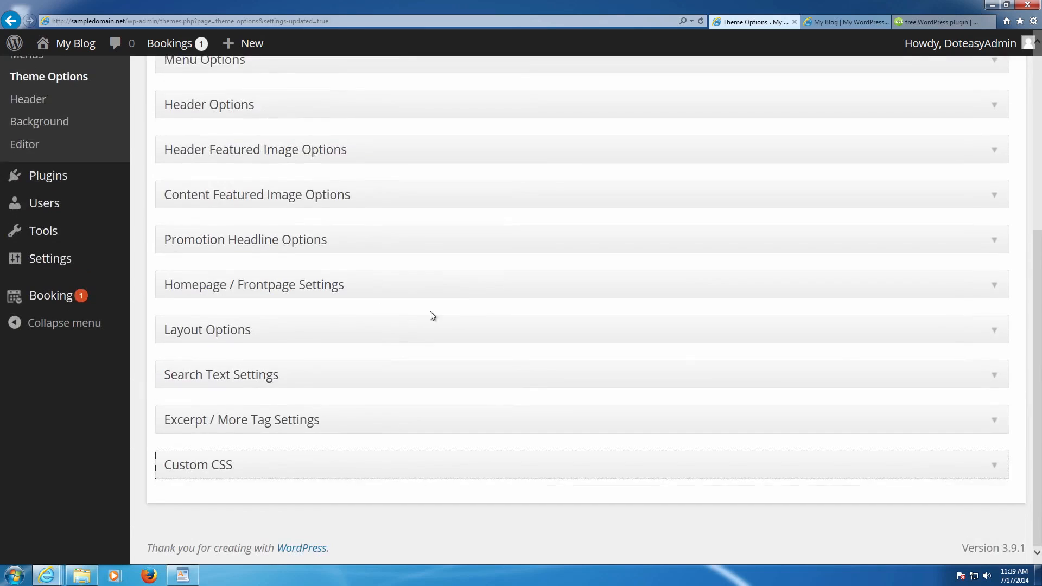
scroll(488, 292, up, 5)
click(542, 232)
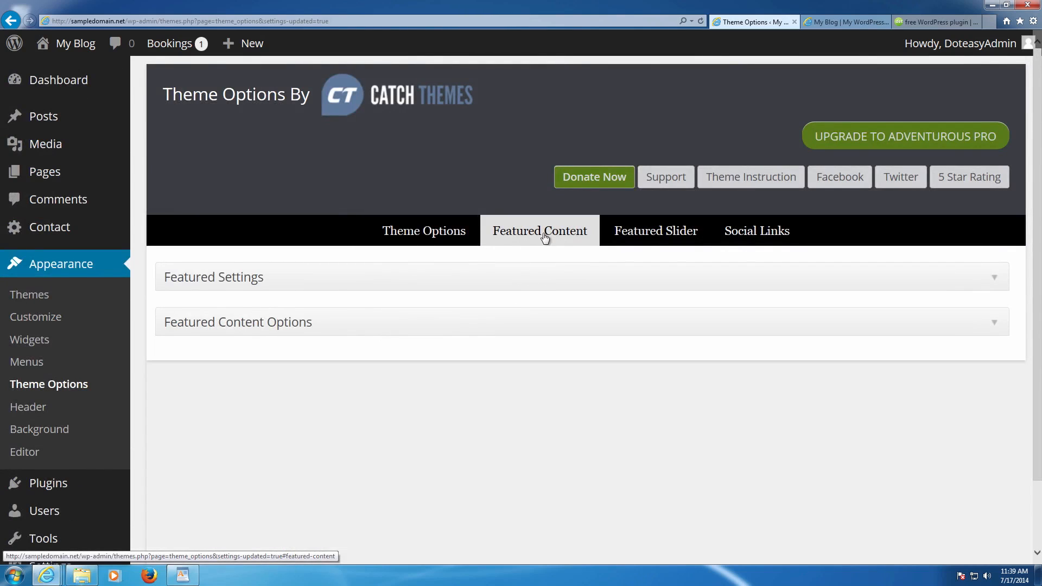
- Expand Featured Settings and compare it with the Featured Content section on the live front page
click(267, 275)
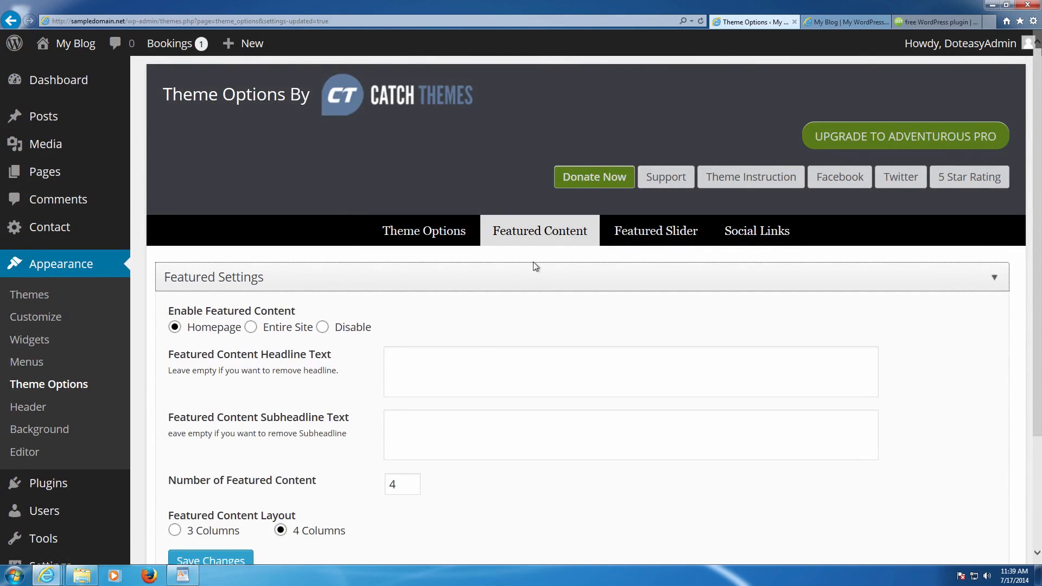
click(835, 22)
scroll(440, 212, up, 5)
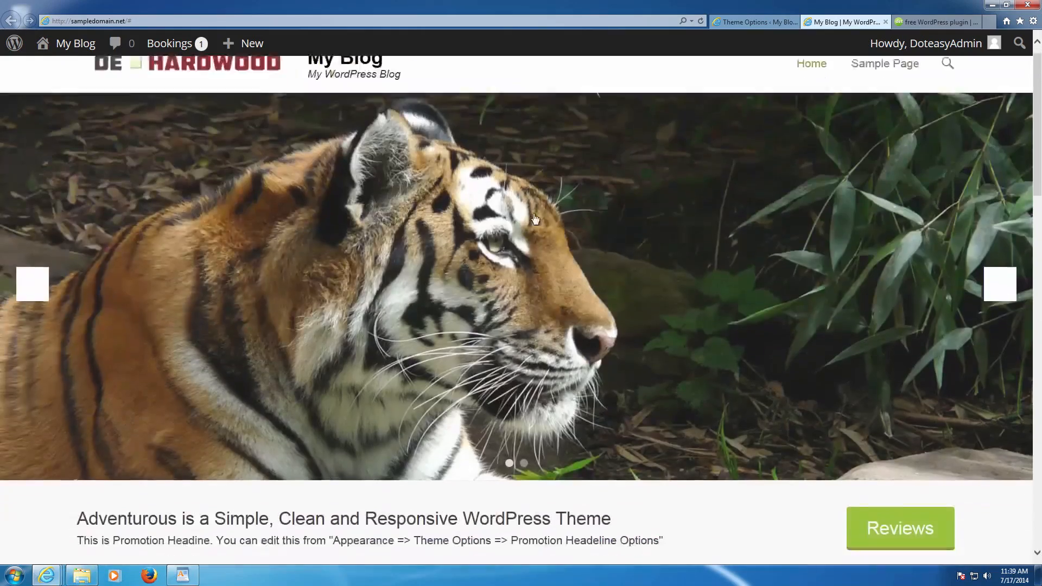
scroll(503, 255, down, 5)
drag(418, 174, 883, 212)
click(759, 22)
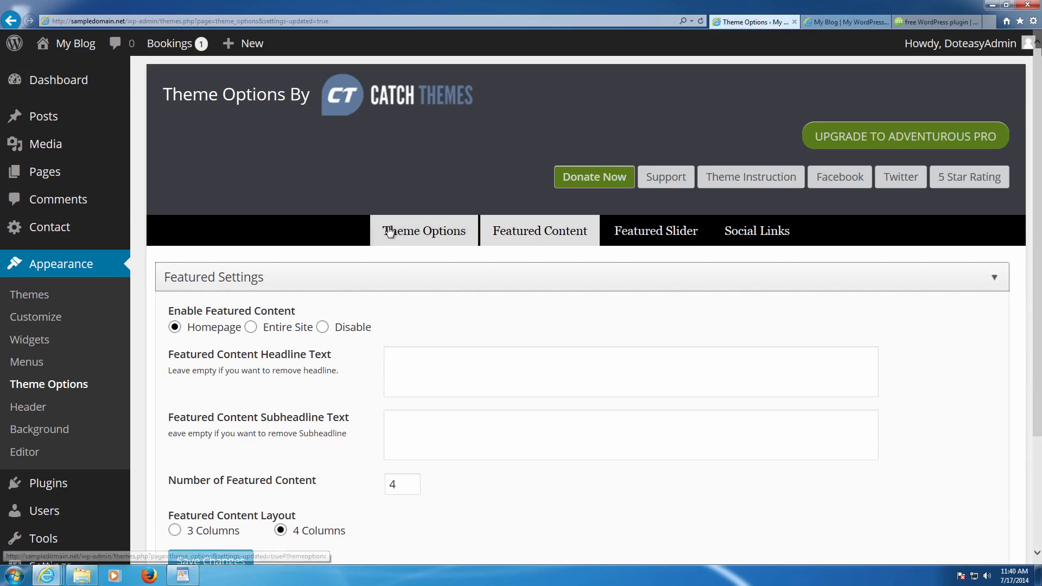
scroll(322, 280, down, 3)
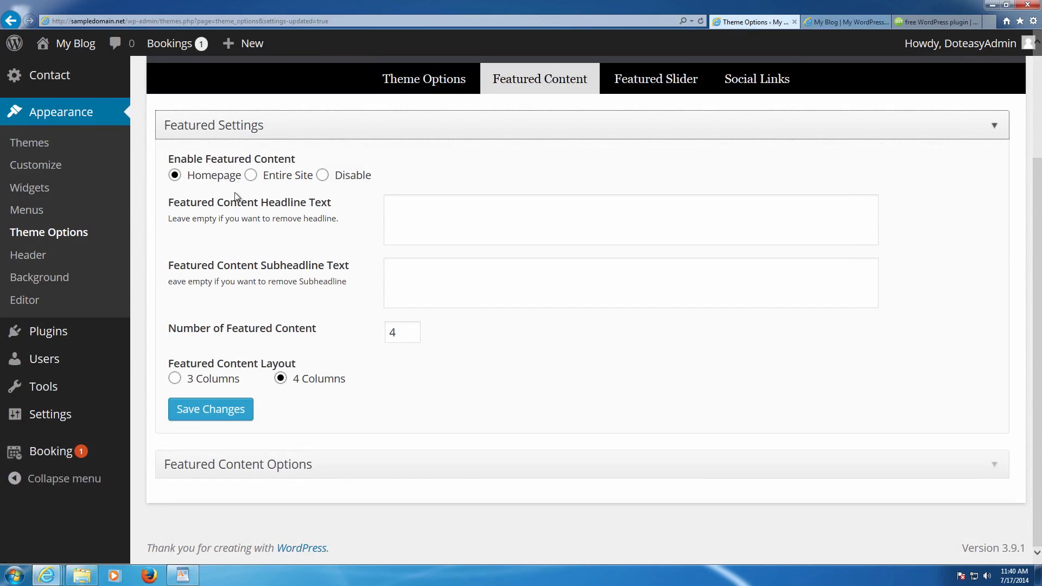
drag(168, 161, 298, 159)
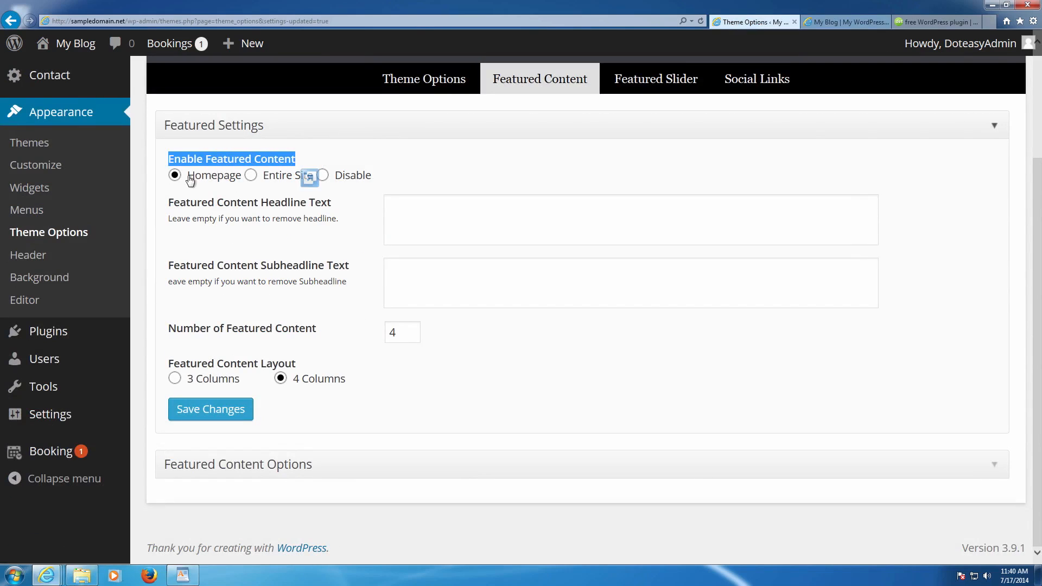
click(263, 176)
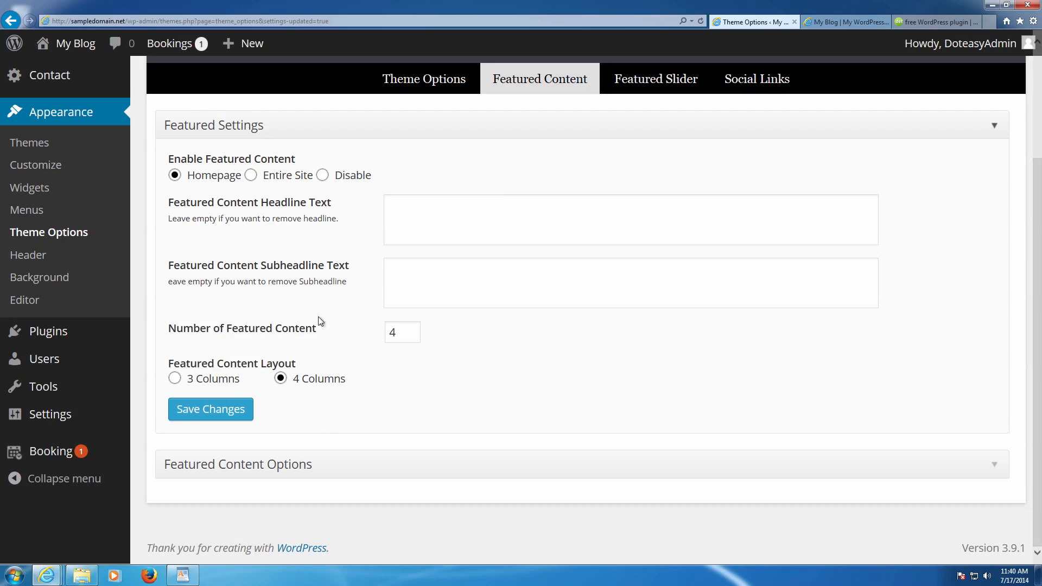
- Expand Featured Content Options, review the headline and subheadline fields, and start adding the #1 image
click(285, 469)
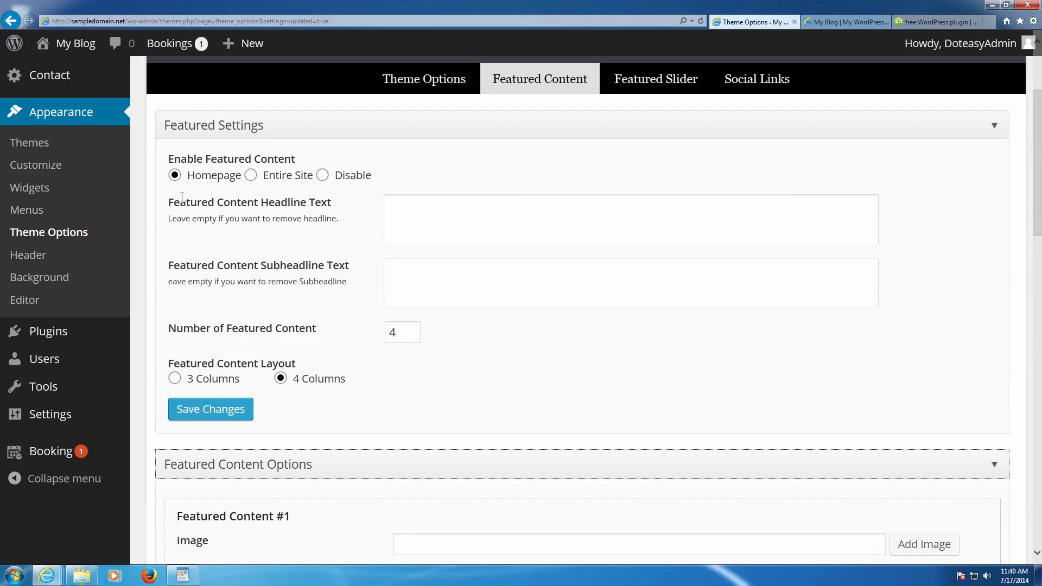
click(425, 216)
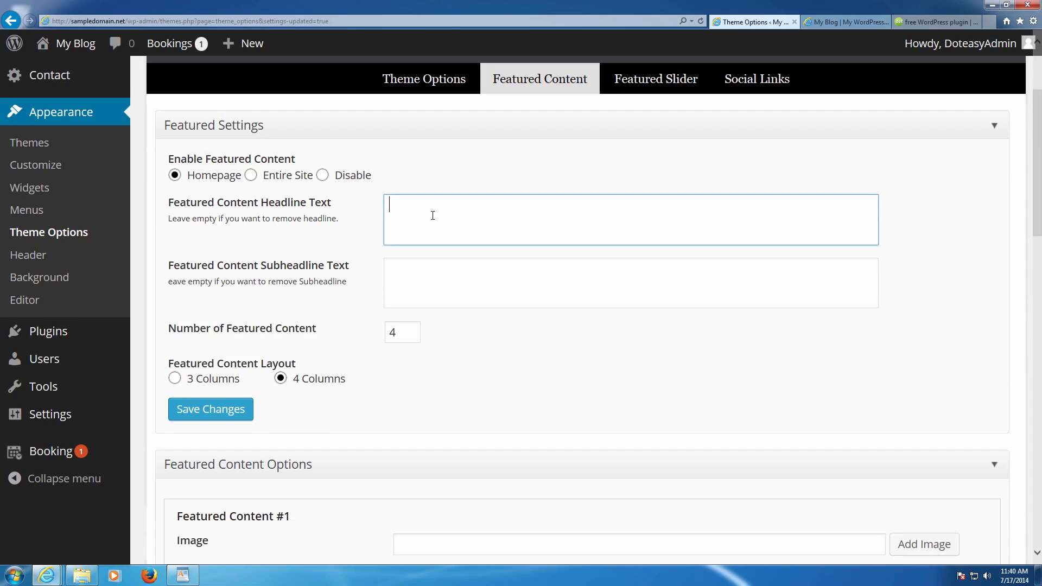
scroll(432, 215, down, 1)
click(433, 210)
scroll(433, 210, down, 2)
click(430, 295)
scroll(430, 296, down, 6)
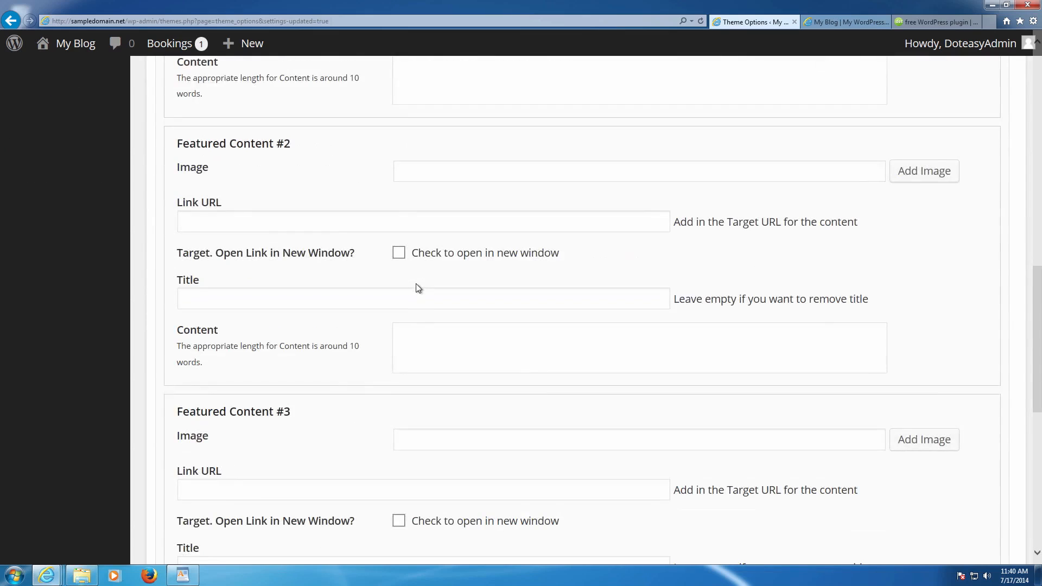
scroll(418, 288, up, 8)
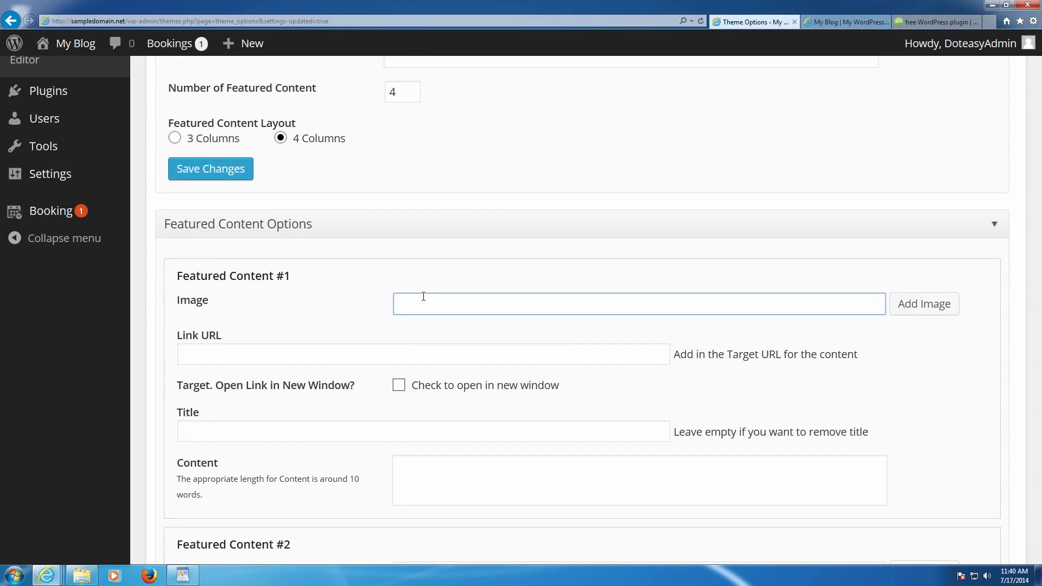
click(908, 304)
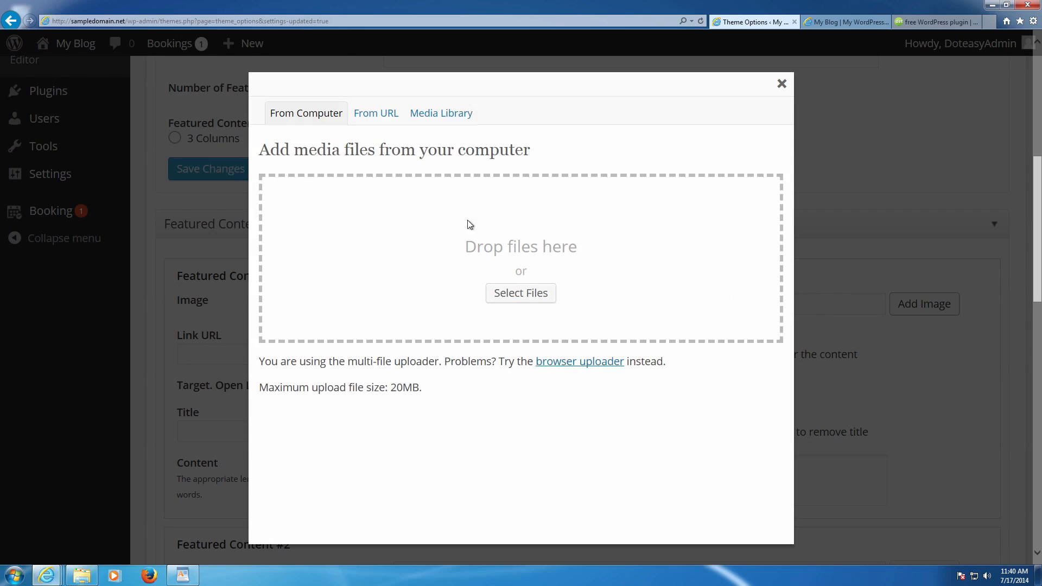
- Upload P1090306_ps from the computer and view its attachment details
click(520, 296)
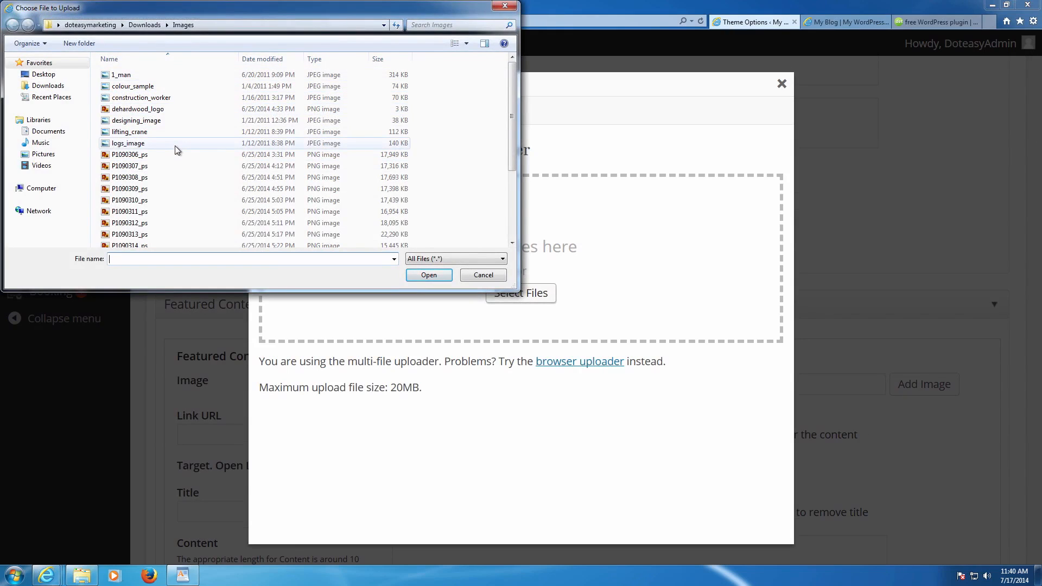
double_click(155, 153)
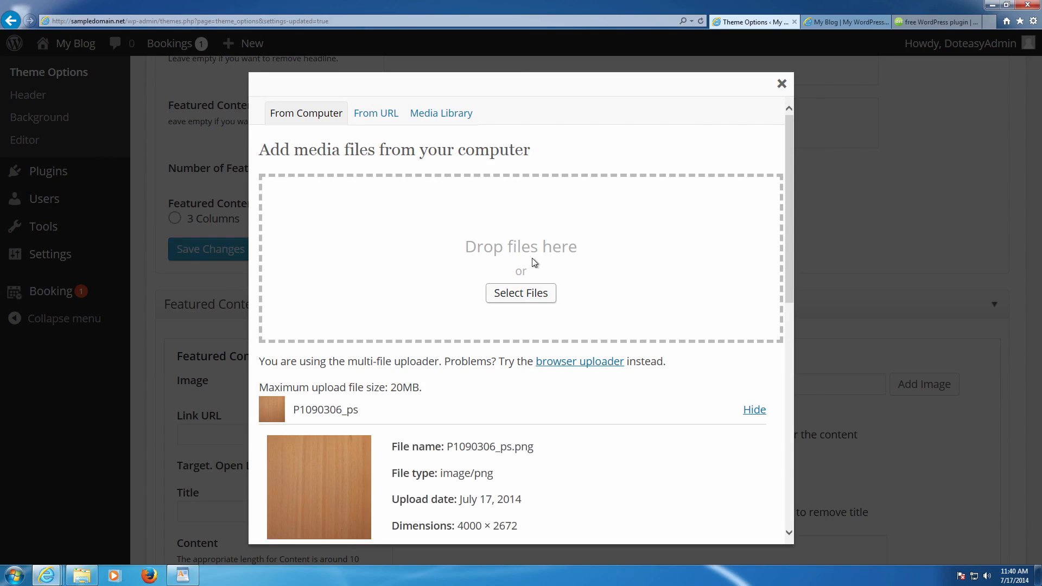
scroll(535, 263, down, 7)
scroll(478, 382, up, 3)
scroll(488, 372, down, 6)
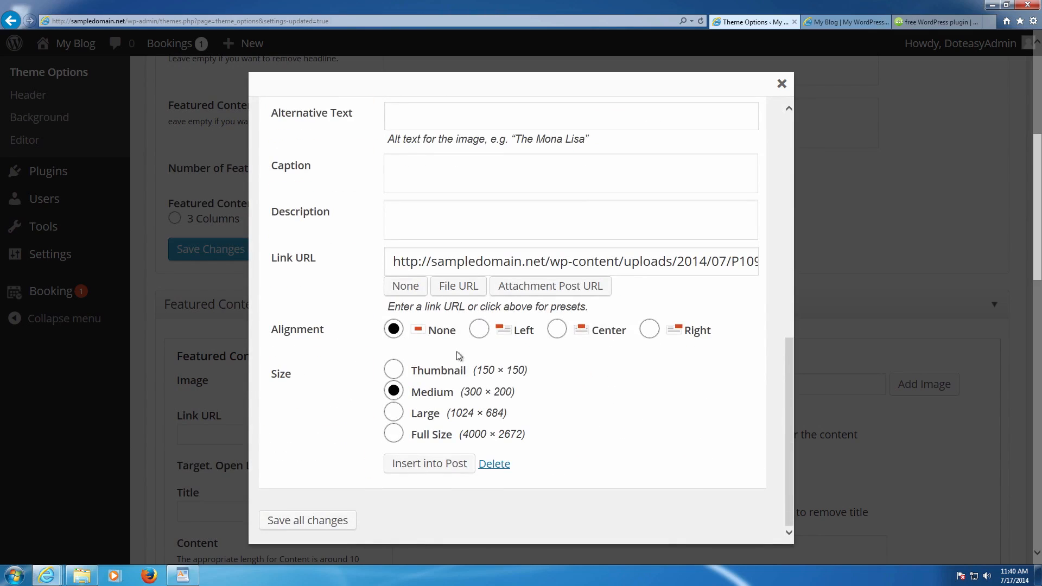
- Retitle the image Hardwood and give it the alt text Hardwood Floor
click(437, 462)
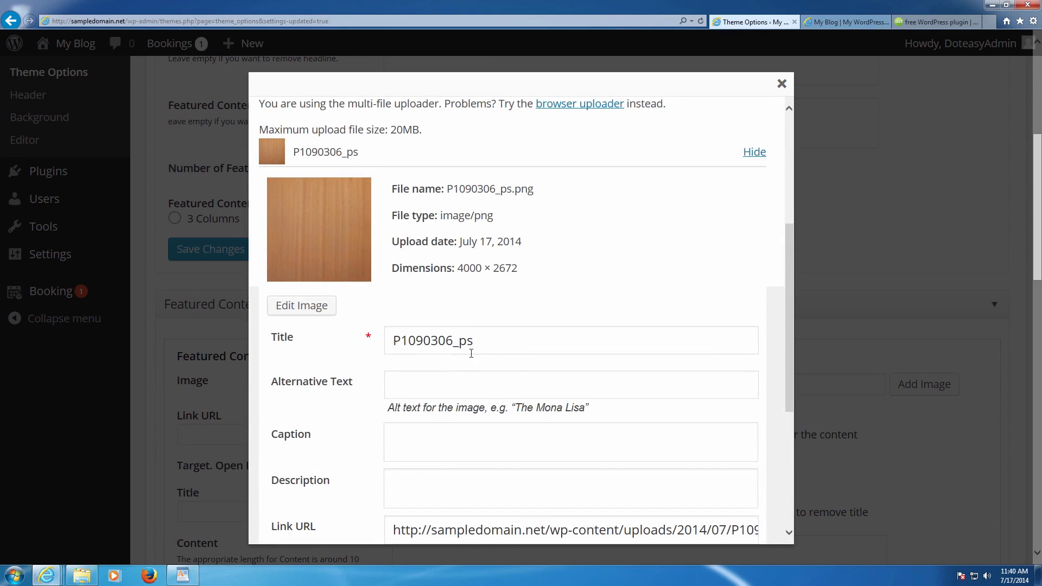
drag(471, 341, 343, 340)
text(Har)
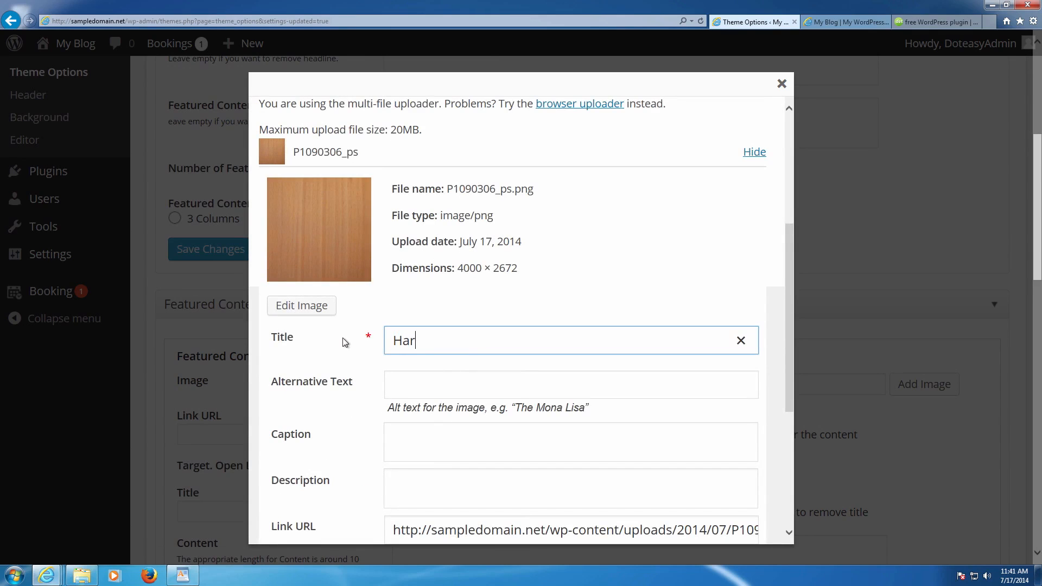
text(dwood)
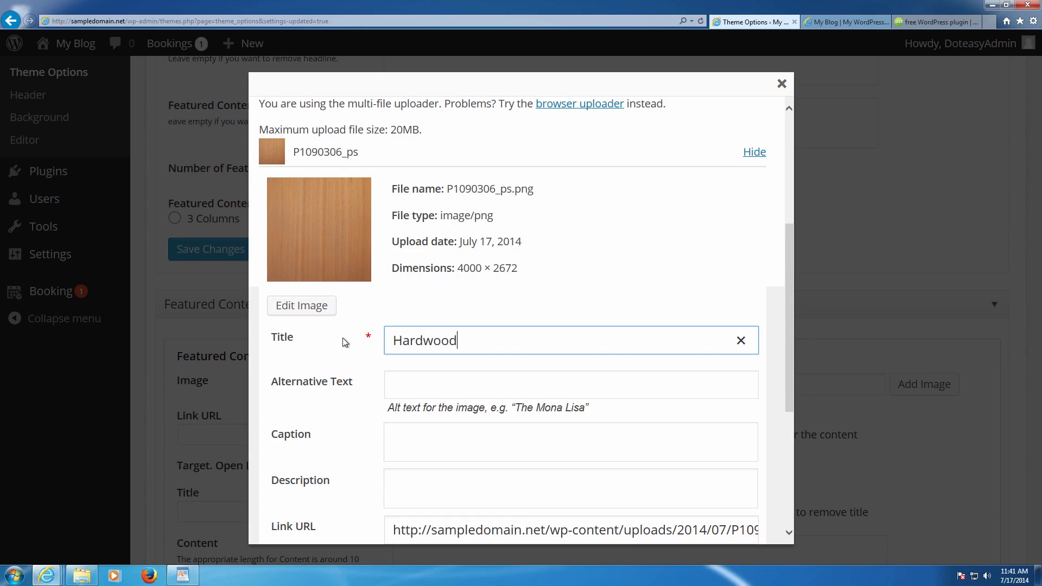
key(Tab)
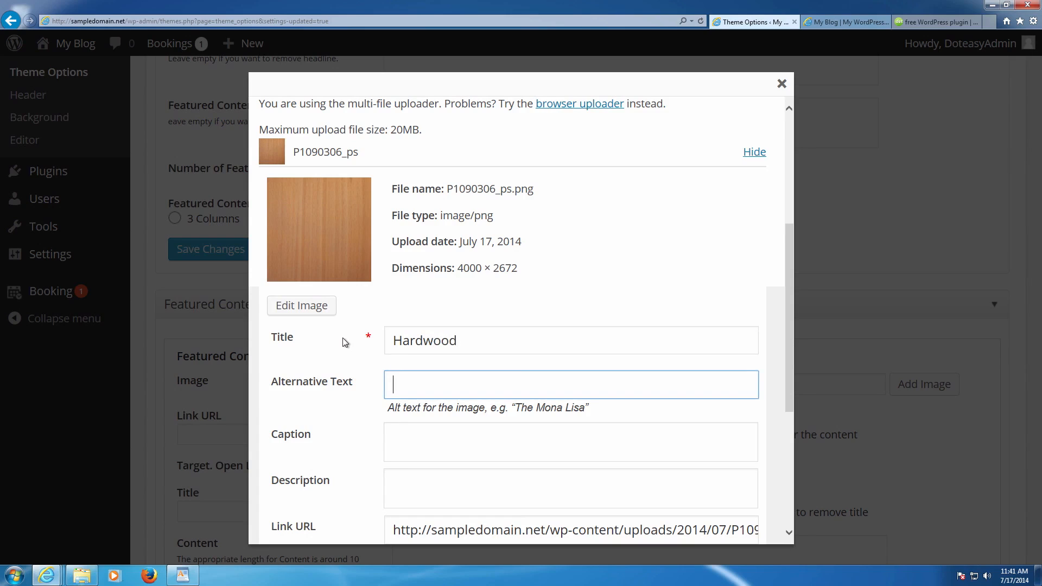
text(Ha)
text(rdwood F)
text(loor)
key(BackSpace)
text(or)
key(Tab)
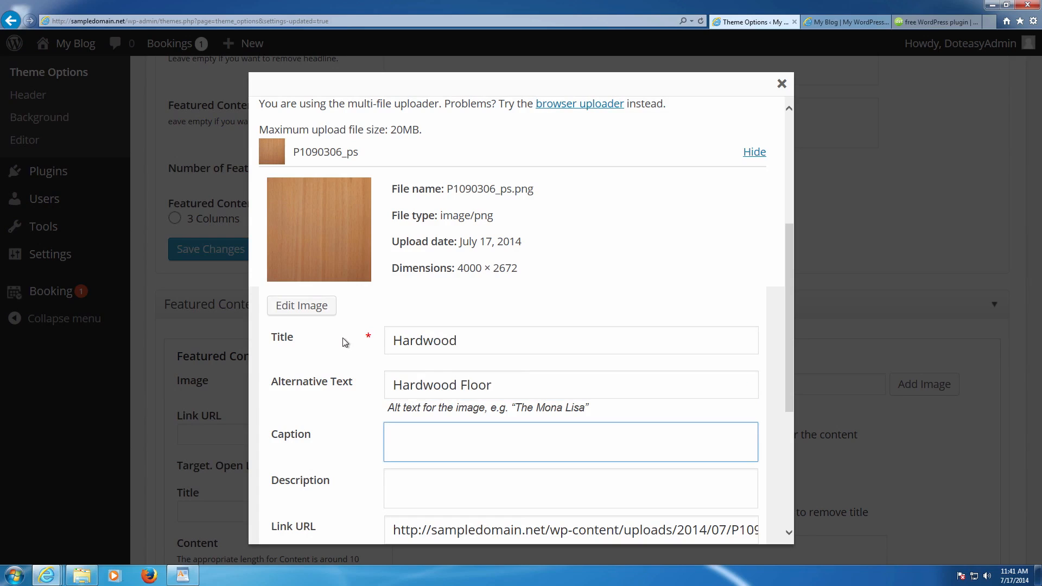
- Add the caption 'Picture of hardwood Floor' and description 'This is a picture of hardwood flooring'
text(Picture of hardwood Floord)
key(Tab)
text(This is)
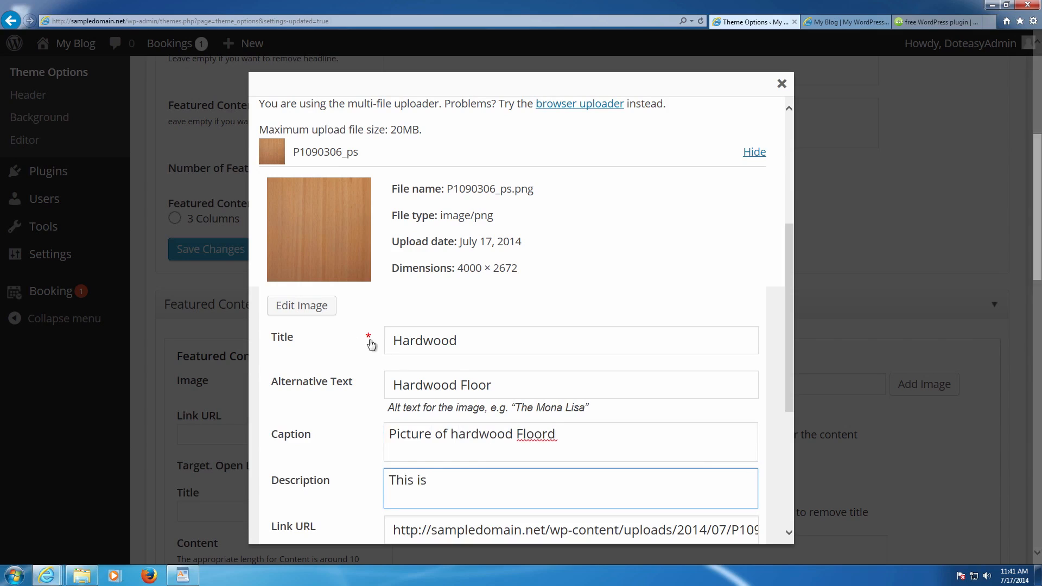
click(574, 436)
key(BackSpace)
click(529, 470)
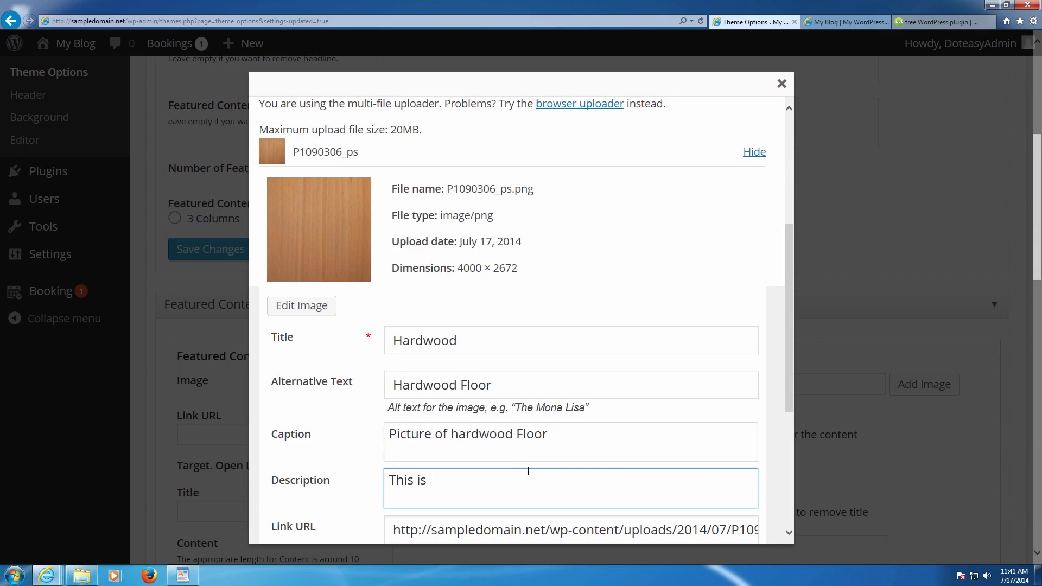
text(a picture of hard)
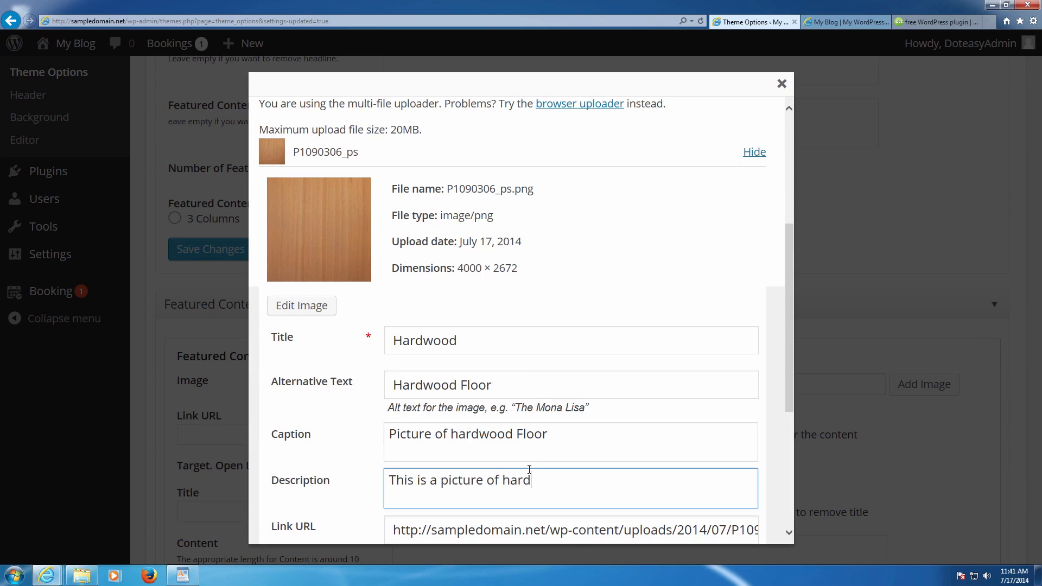
text(wood flooring)
scroll(563, 440, down, 1)
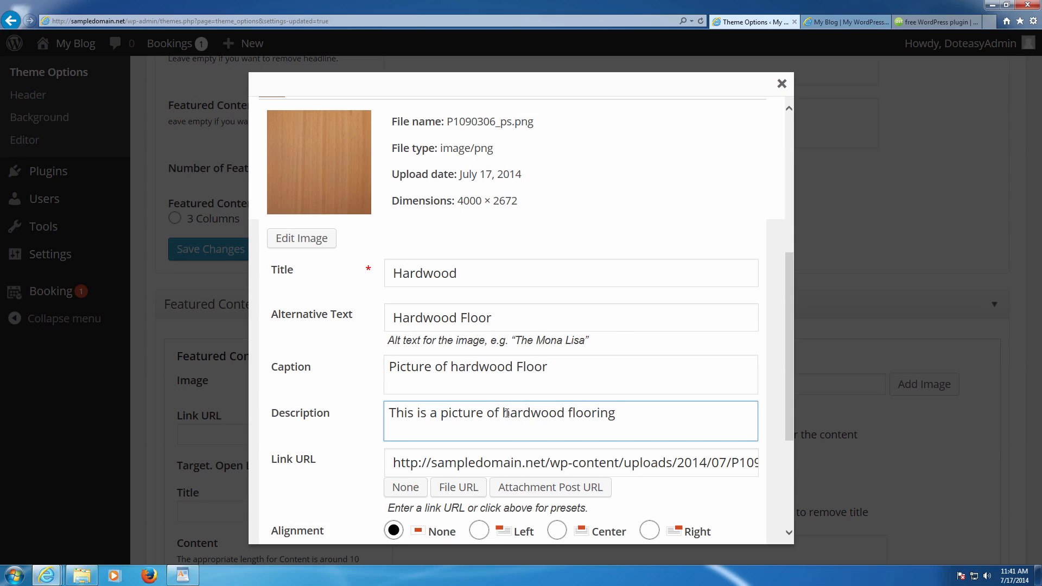
scroll(506, 413, down, 5)
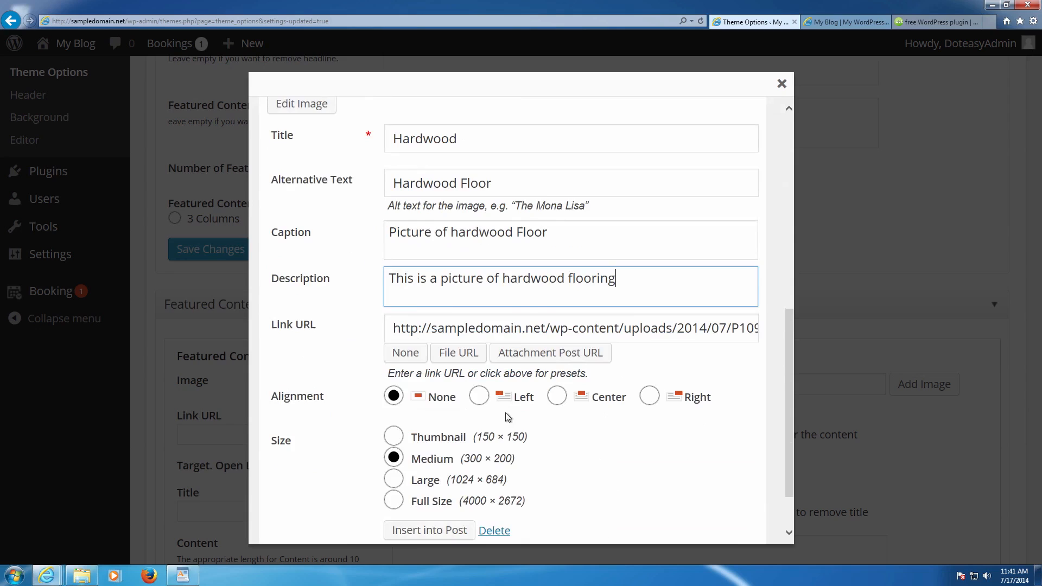
- Insert the wood image into Featured Content #1 and look over its link and title fields
click(448, 462)
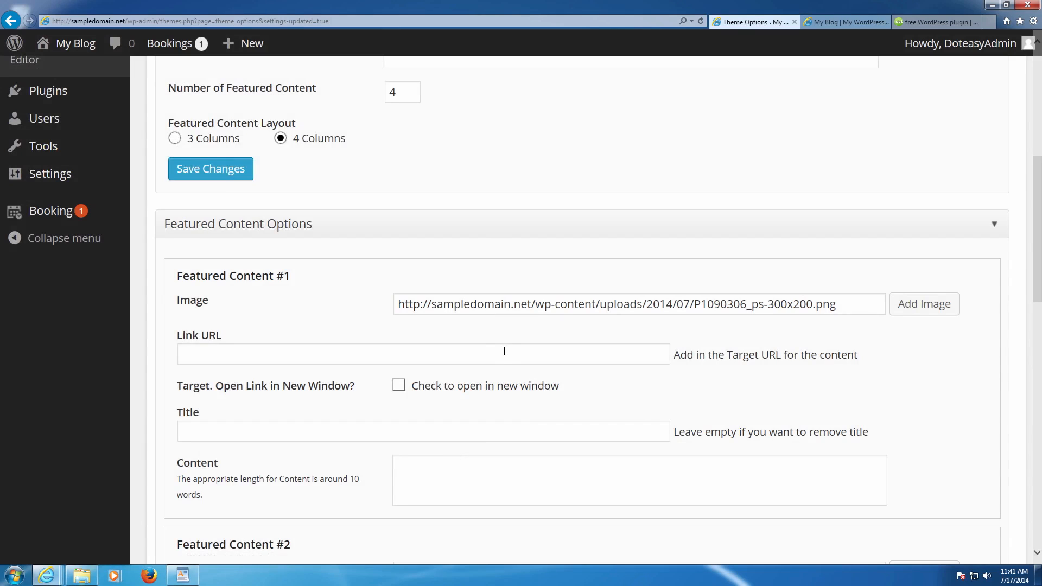
scroll(505, 352, down, 2)
click(259, 276)
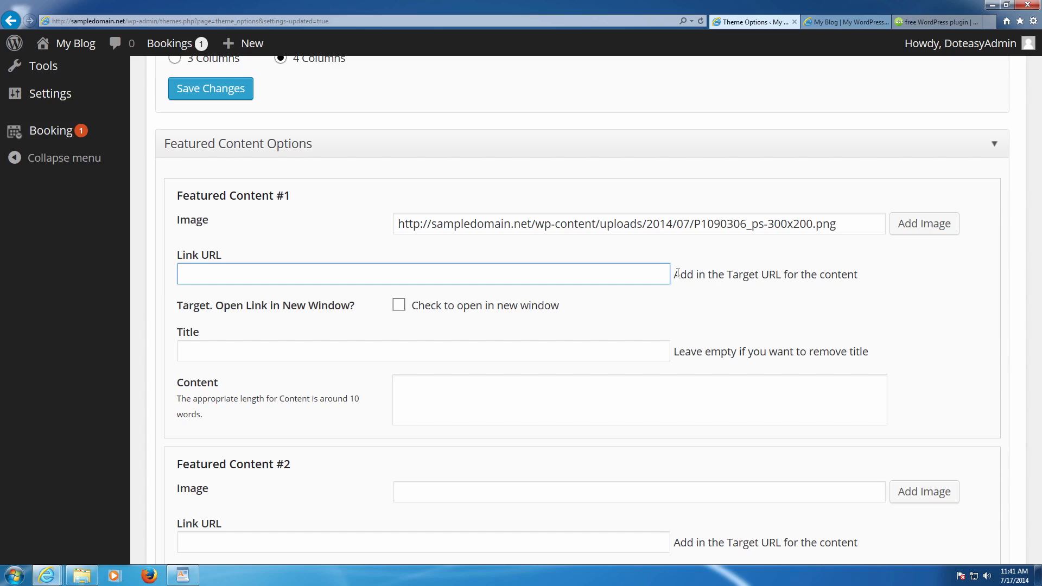
scroll(535, 316, down, 2)
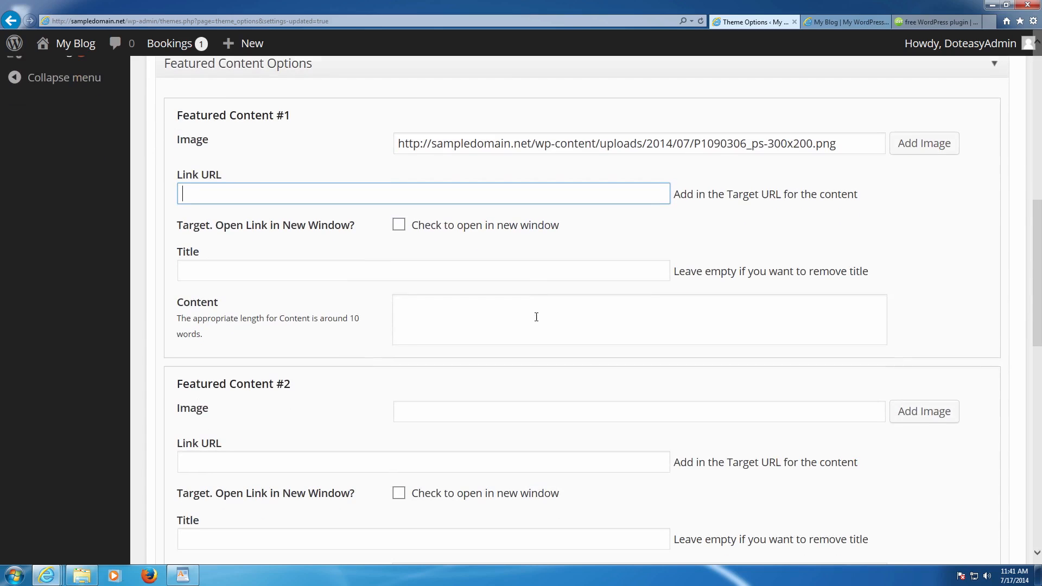
click(426, 287)
click(429, 275)
scroll(458, 291, up, 2)
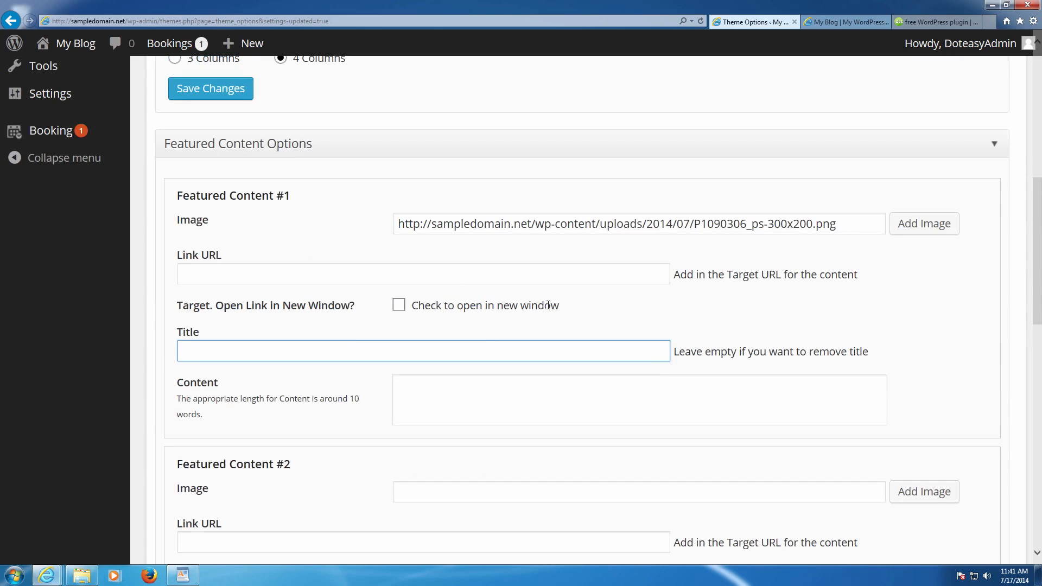
- Review the Featured Content #1 content field and save the featured content options
click(419, 380)
scroll(425, 372, down, 2)
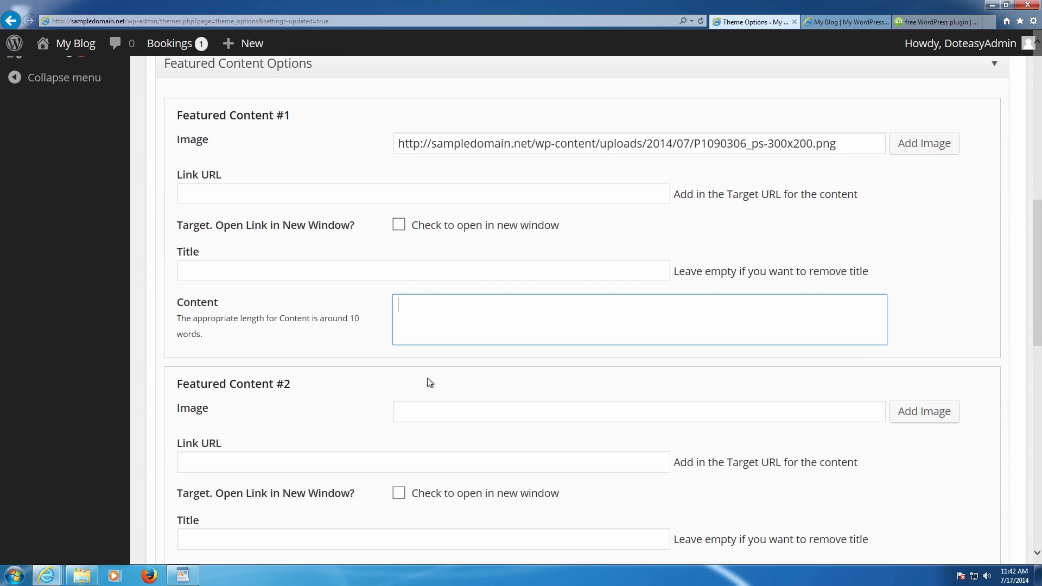
scroll(877, 392, up, 2)
scroll(878, 391, down, 18)
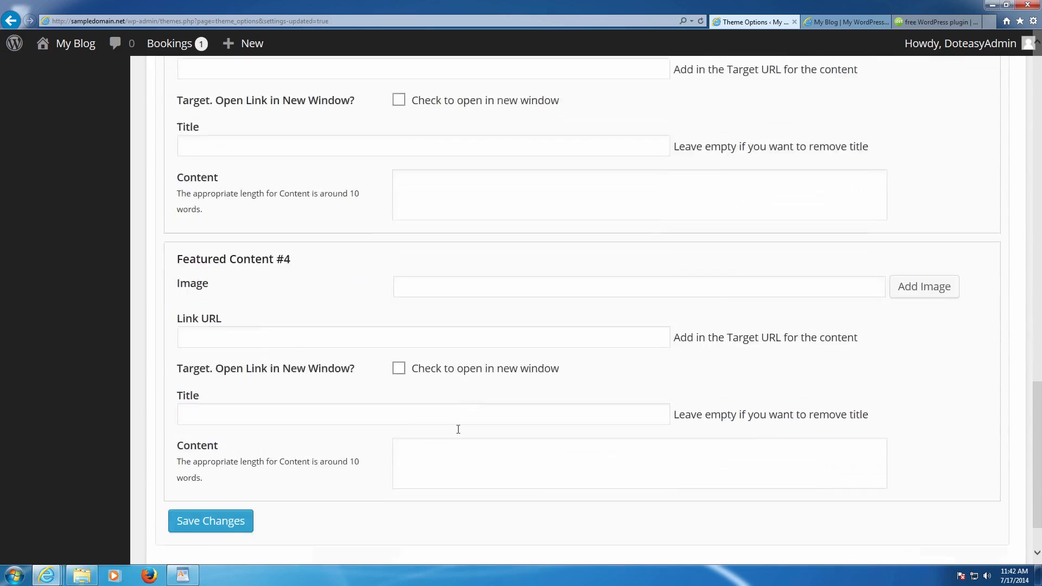
scroll(467, 428, down, 2)
click(246, 455)
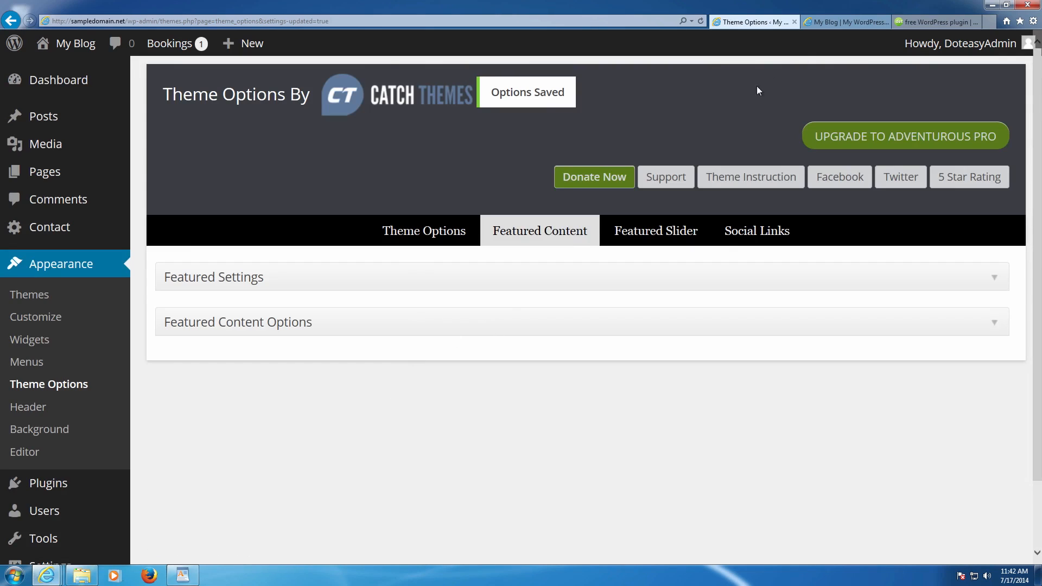
click(811, 25)
key(F5)
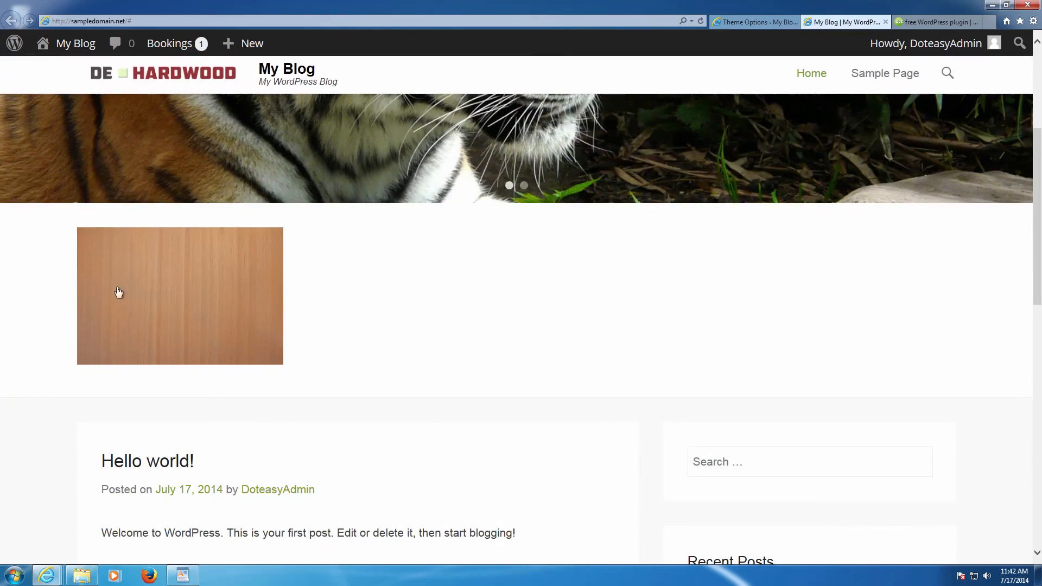
click(174, 287)
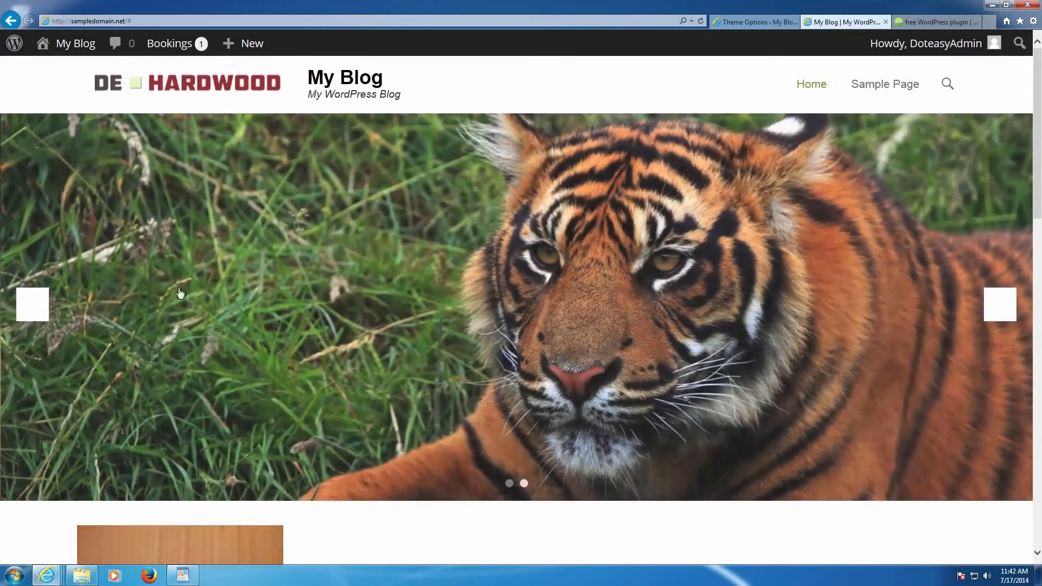
scroll(174, 288, down, 3)
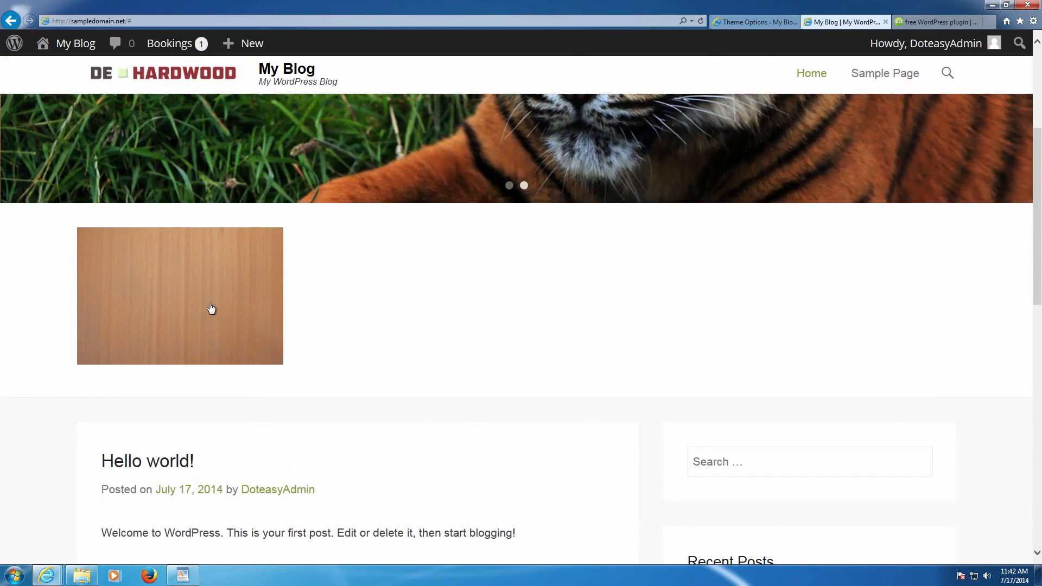
click(211, 309)
scroll(250, 299, down, 5)
click(235, 301)
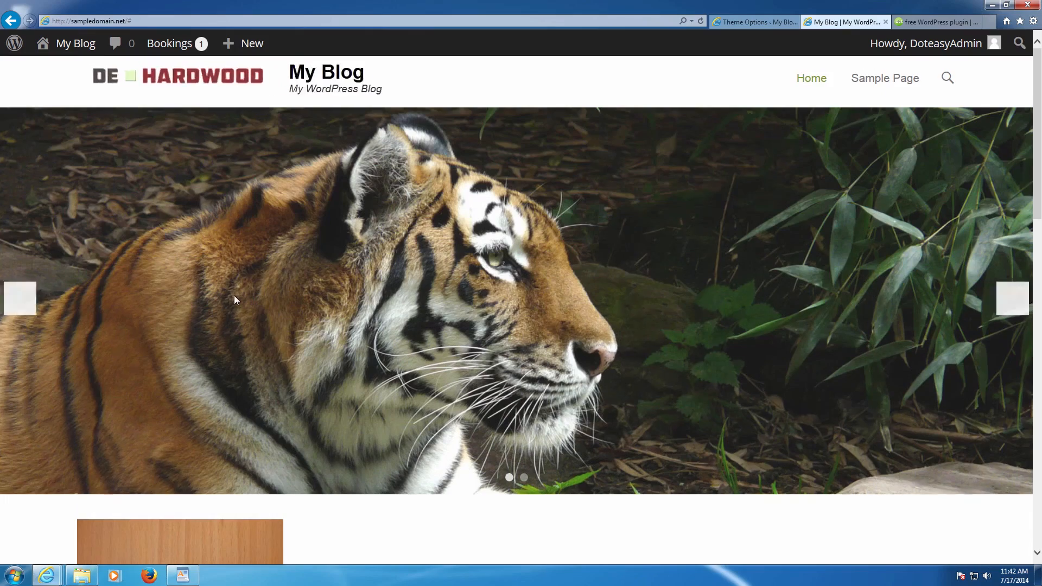
scroll(211, 125, down, 5)
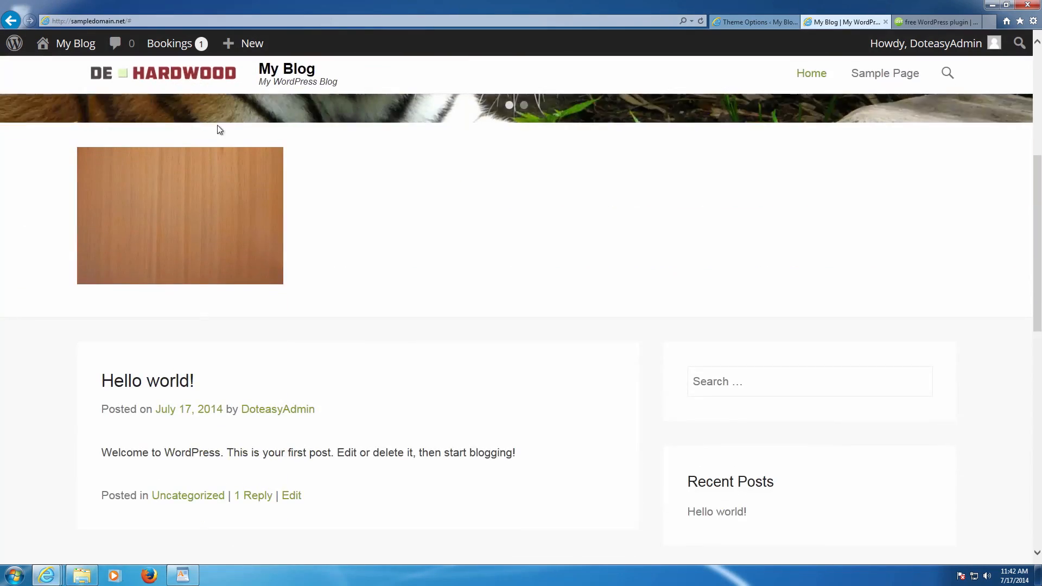
scroll(529, 133, up, 5)
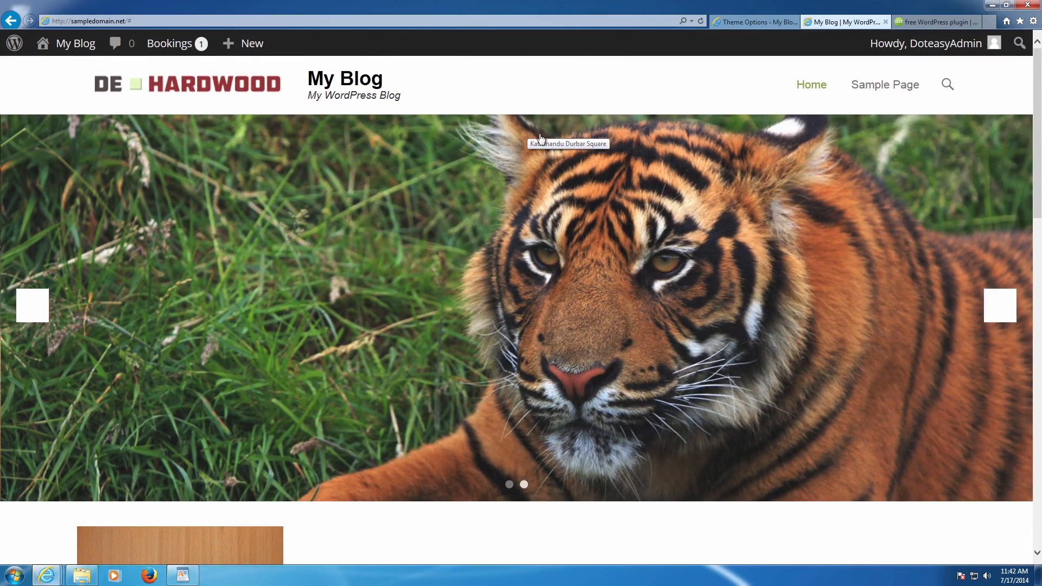
scroll(537, 135, down, 5)
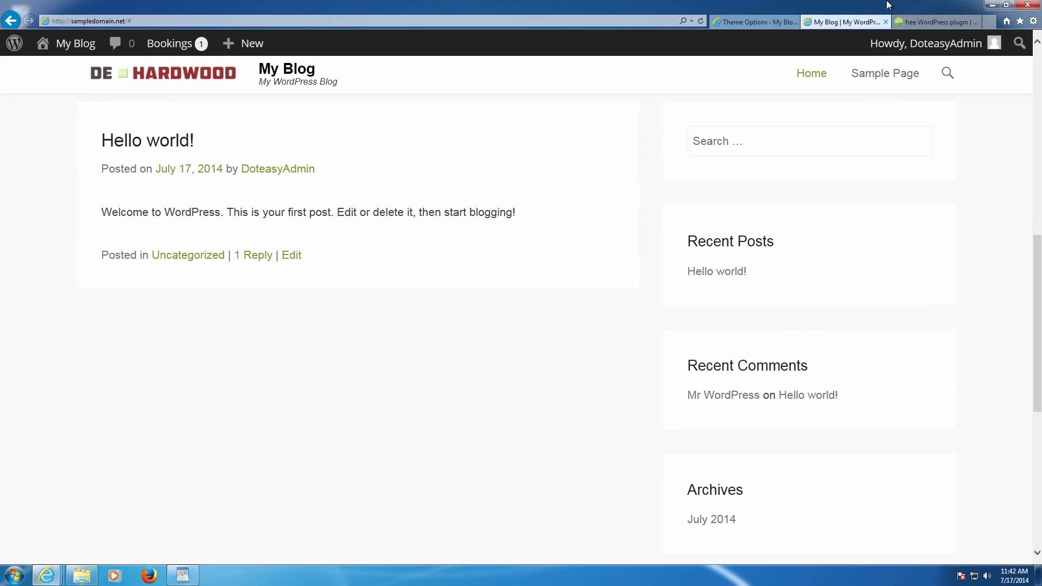
click(776, 21)
click(823, 19)
scroll(765, 103, up, 5)
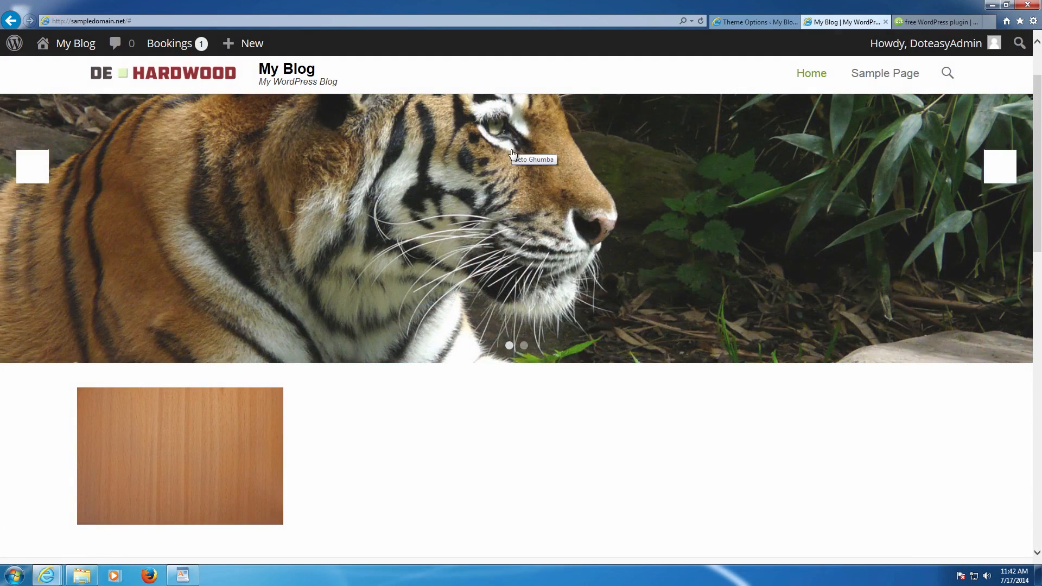
click(883, 75)
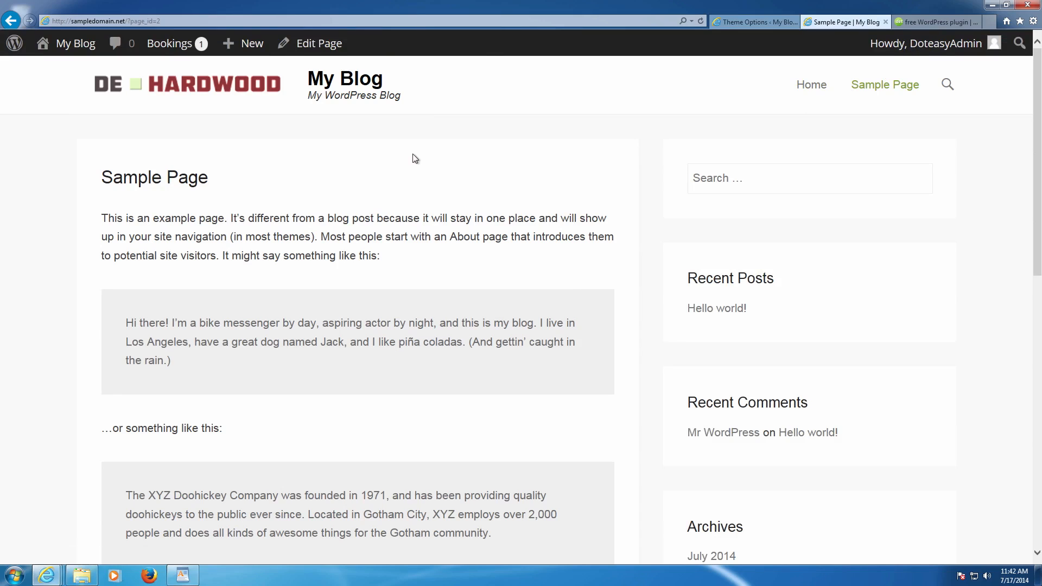
click(812, 88)
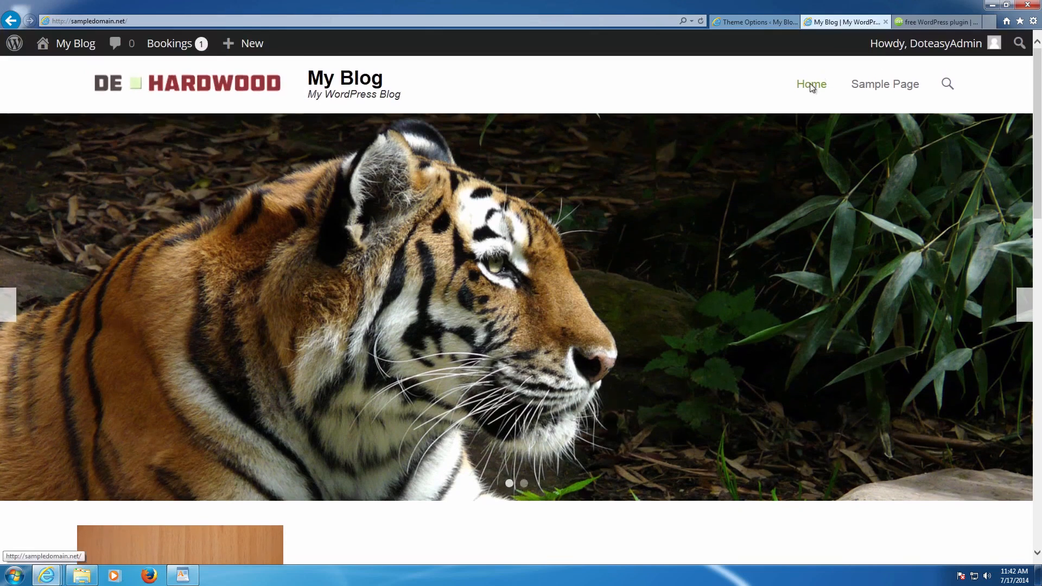
scroll(759, 130, down, 8)
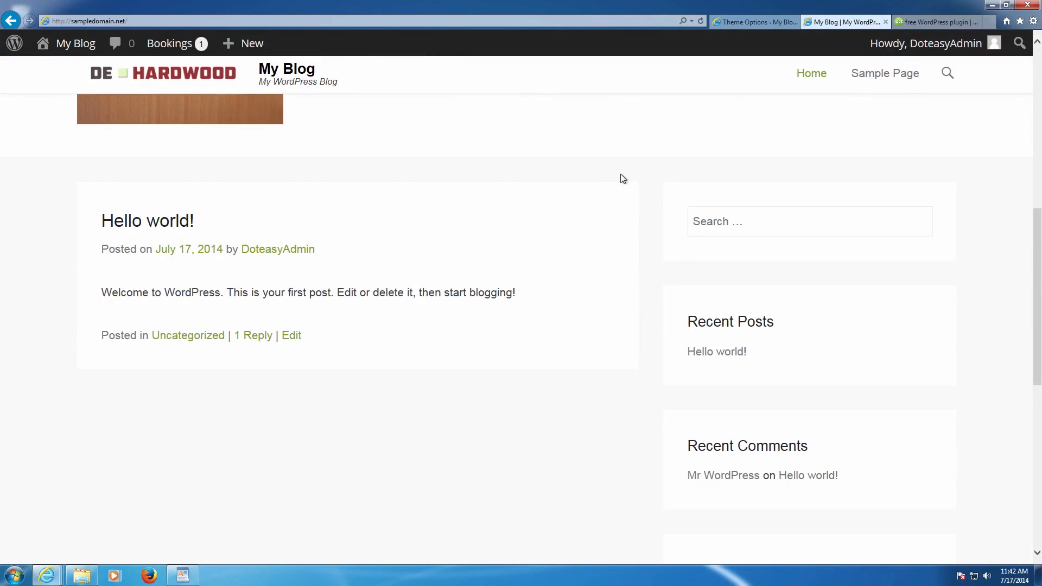
click(772, 24)
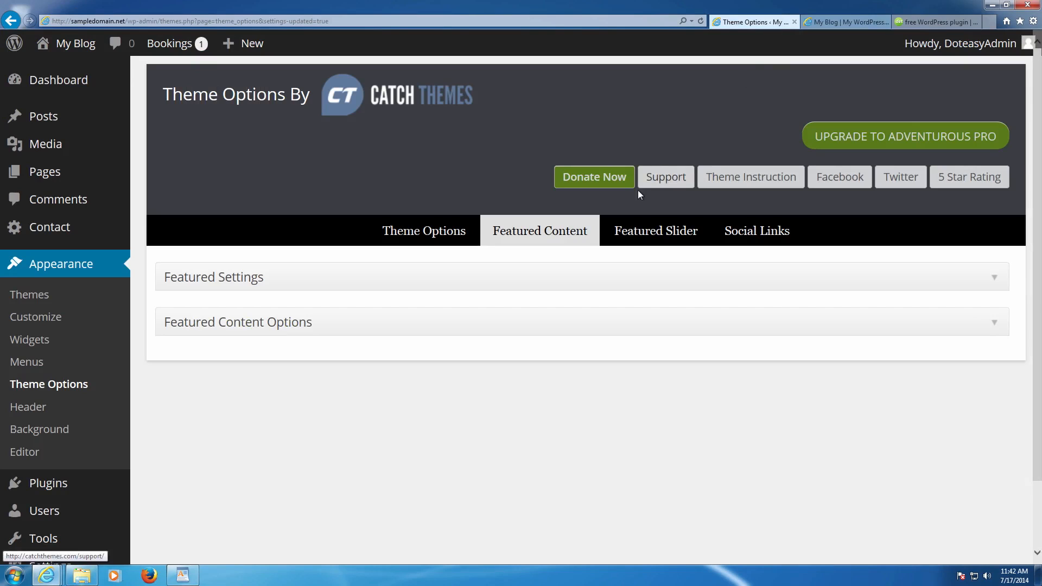
- Set the Featured Slider to show a post category with the fade transition and save
click(653, 227)
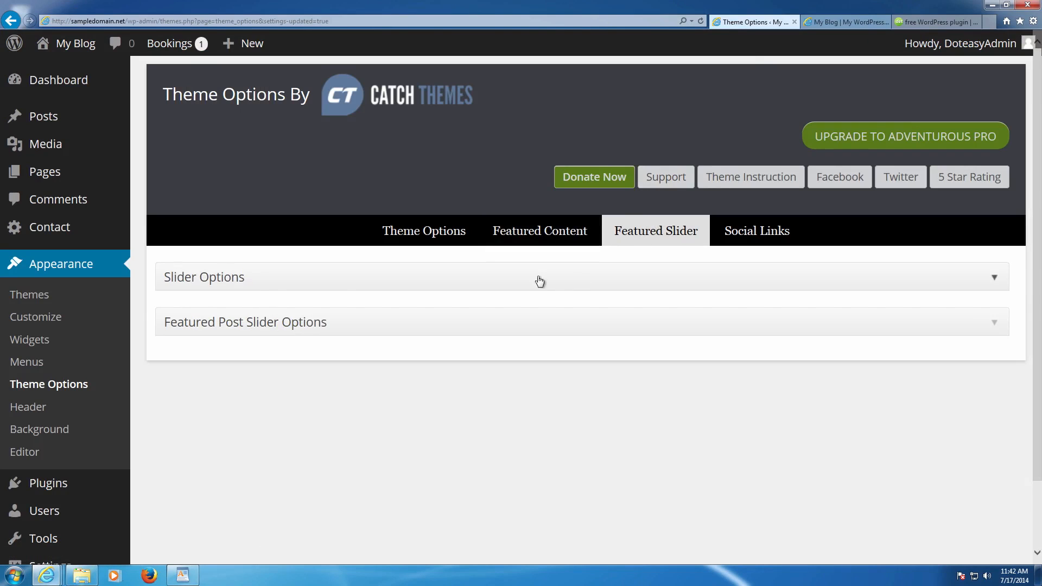
click(246, 284)
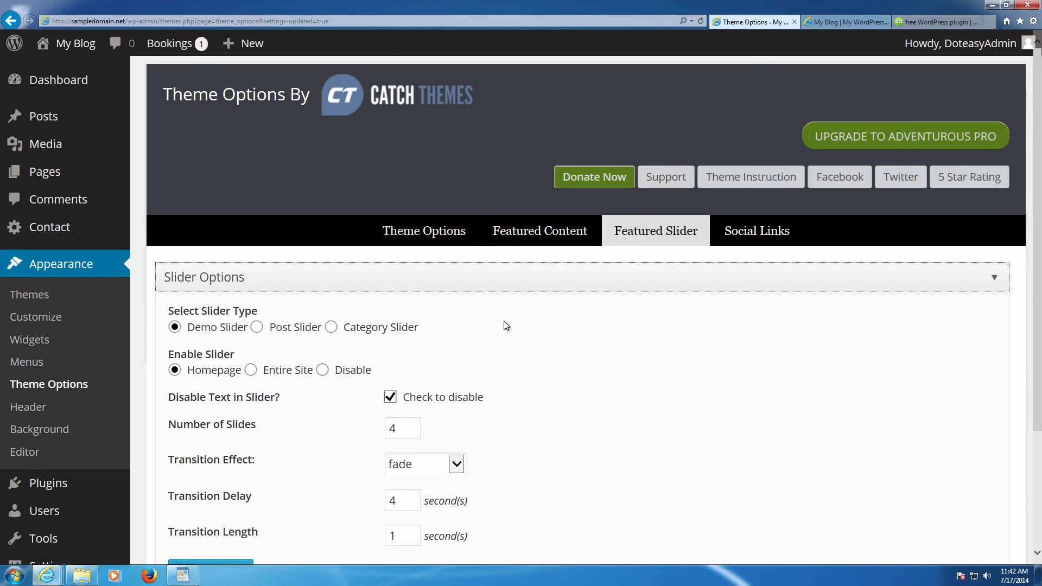
scroll(504, 326, down, 2)
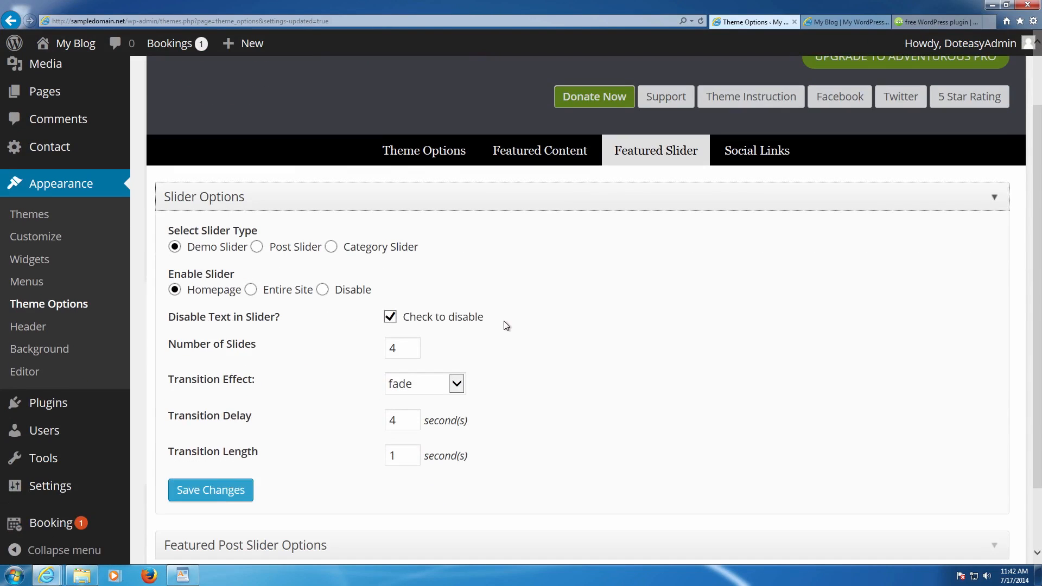
click(332, 248)
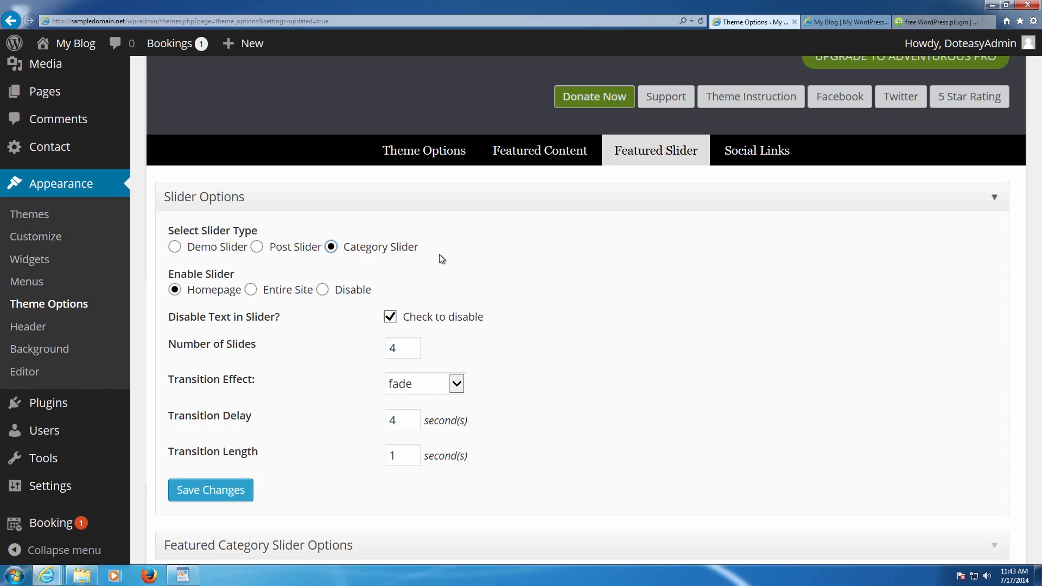
scroll(447, 263, down, 2)
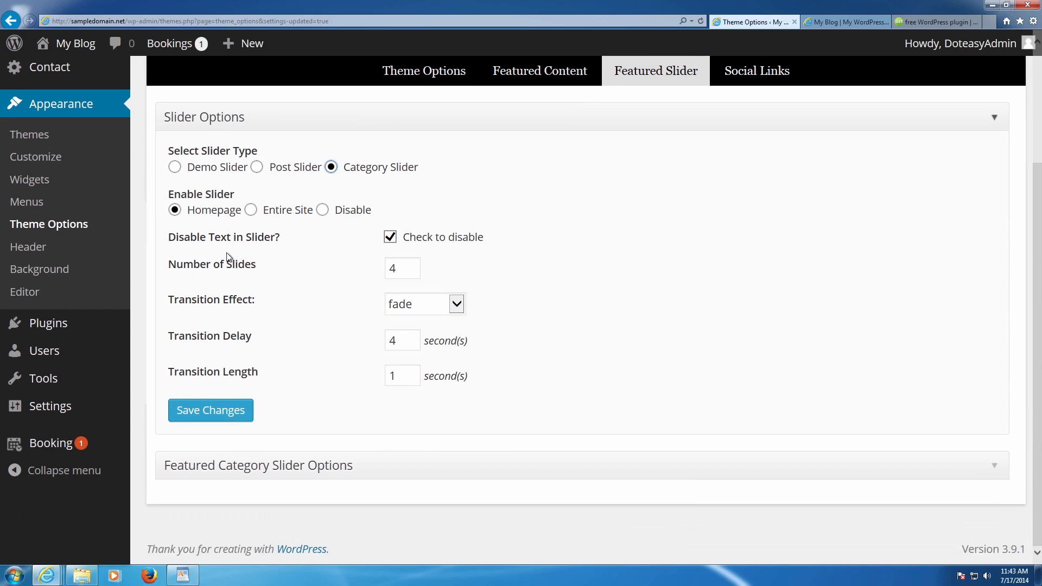
drag(397, 269, 337, 264)
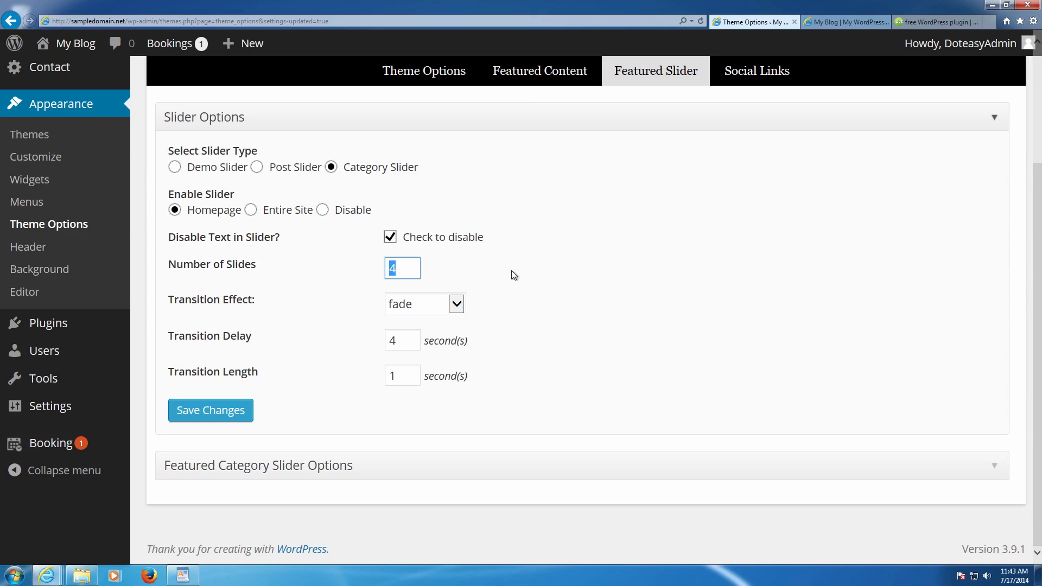
click(444, 305)
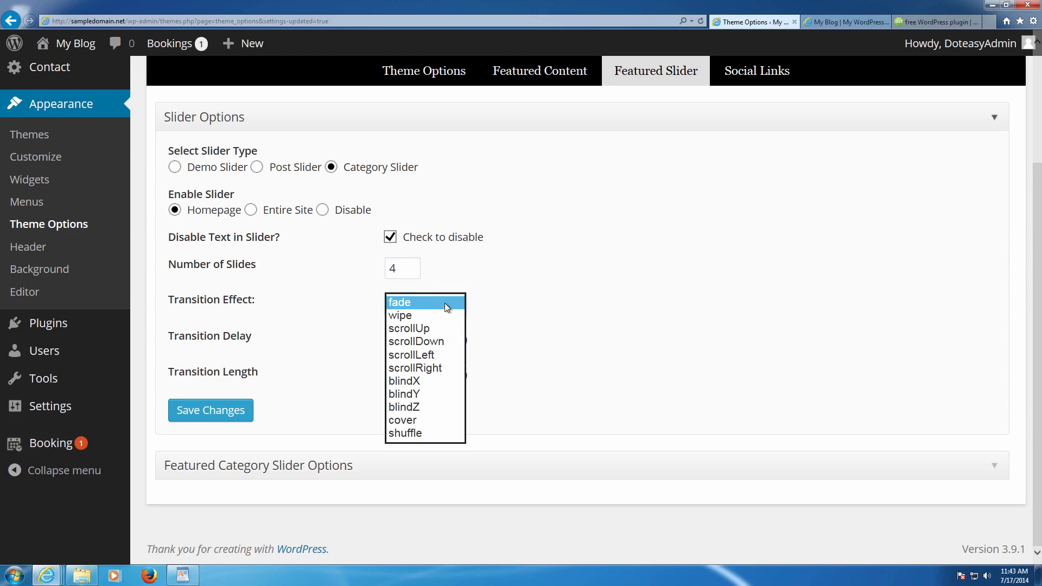
click(483, 299)
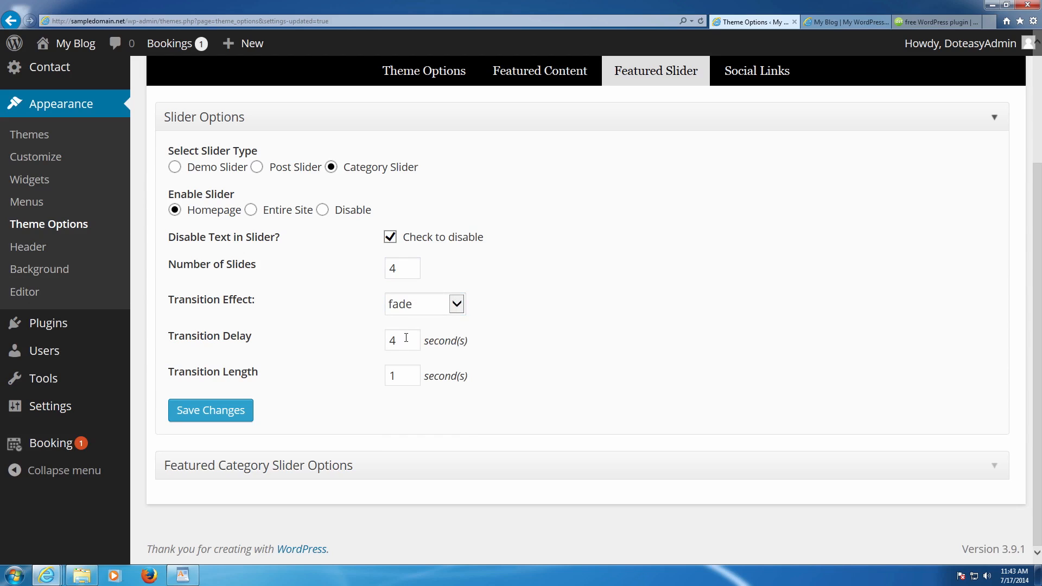
click(246, 409)
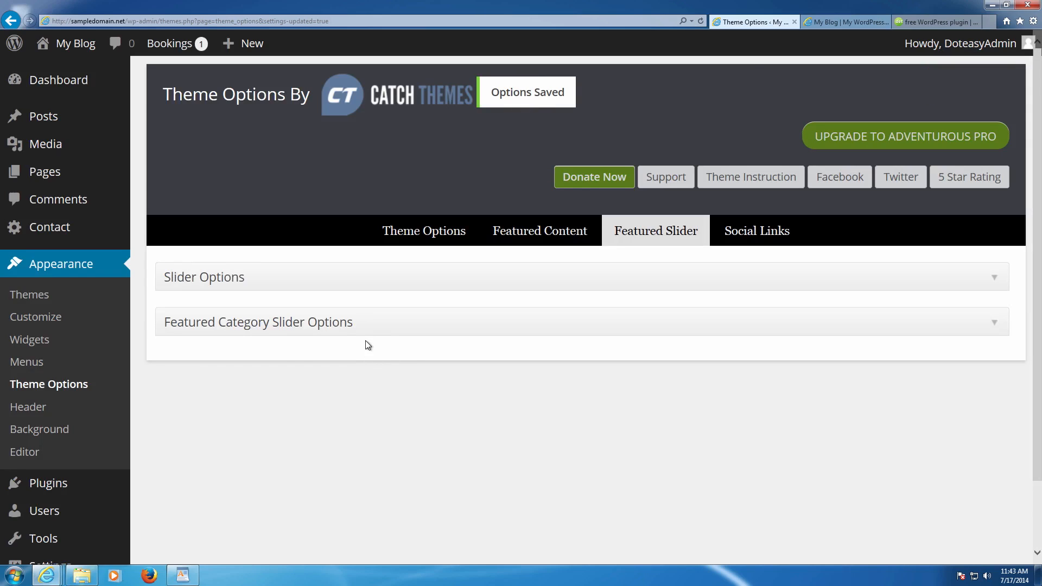
- Expand Featured Category Slider Options and leave the slider category at --Disabled--
click(364, 332)
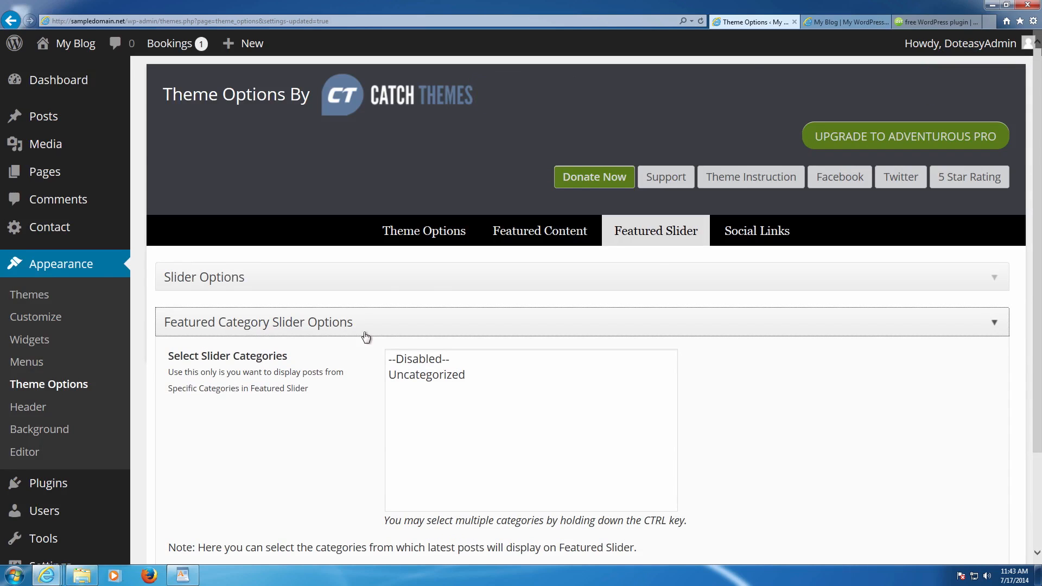
scroll(366, 337, down, 3)
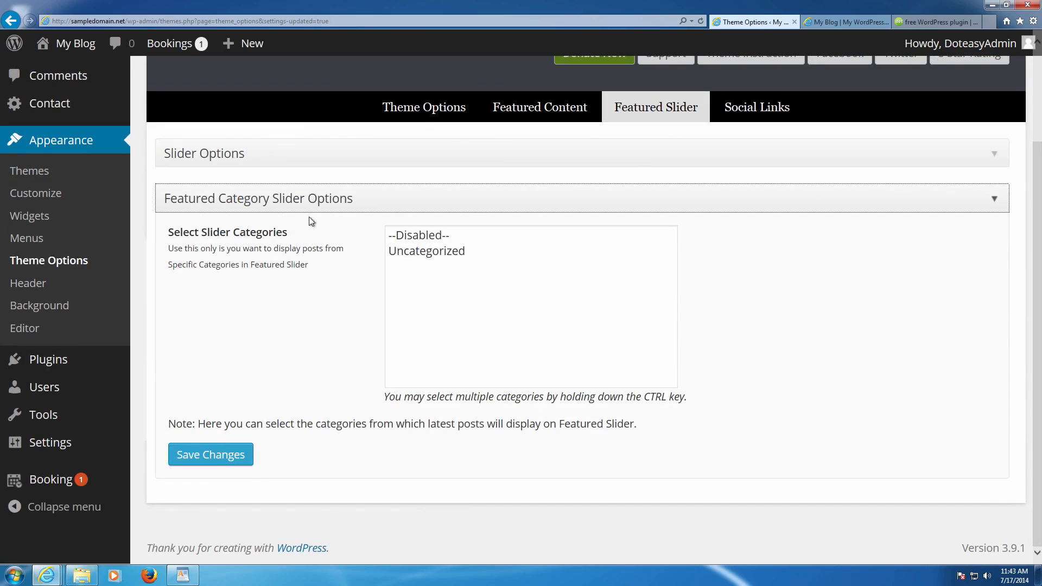
click(438, 248)
click(445, 236)
- Show the Social Links settings with the Predefine Social Icons fields expanded
click(782, 108)
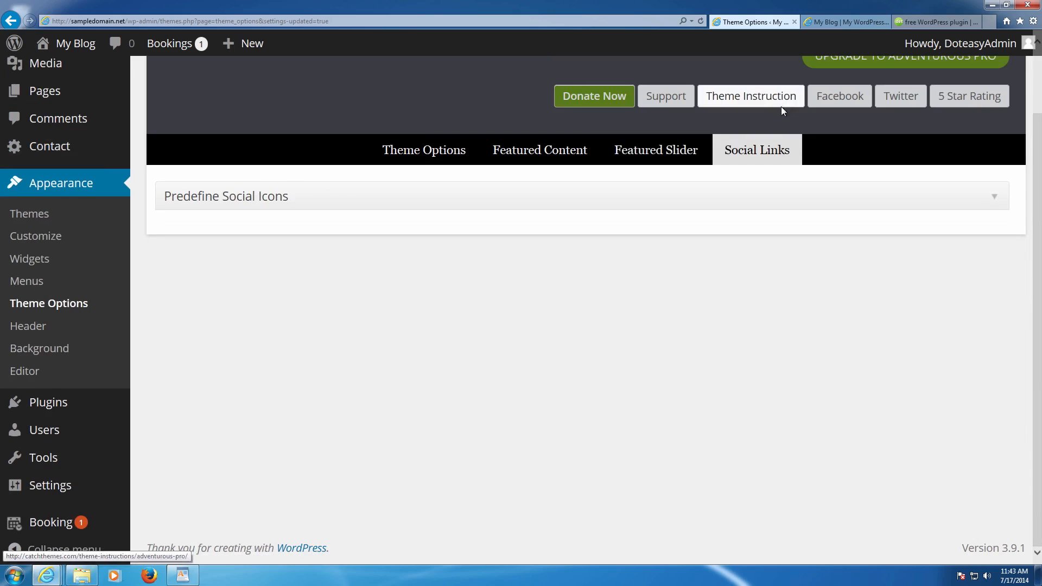
click(299, 196)
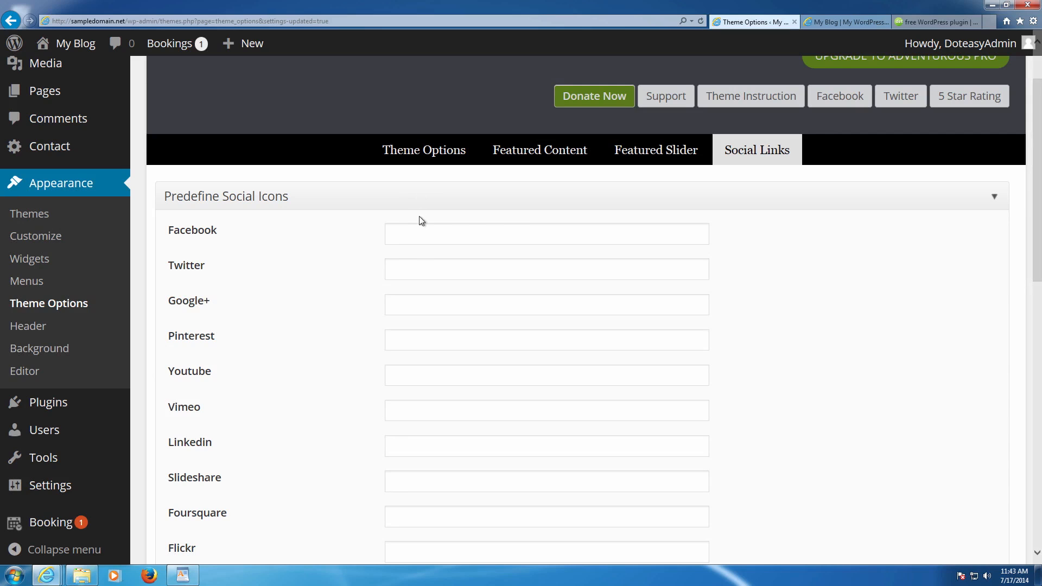
click(428, 226)
scroll(427, 228, down, 7)
scroll(430, 226, down, 6)
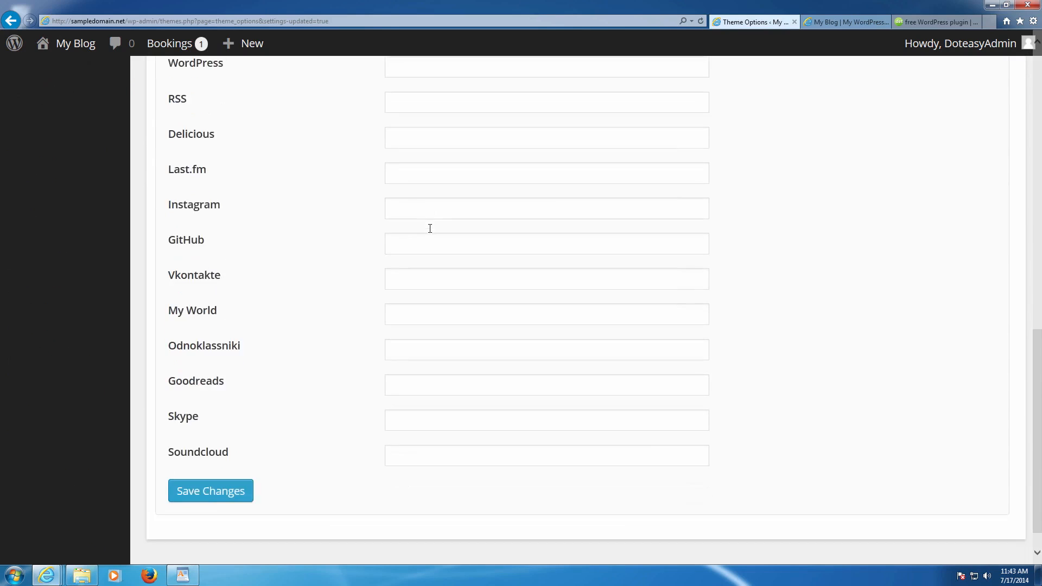
scroll(430, 232, up, 15)
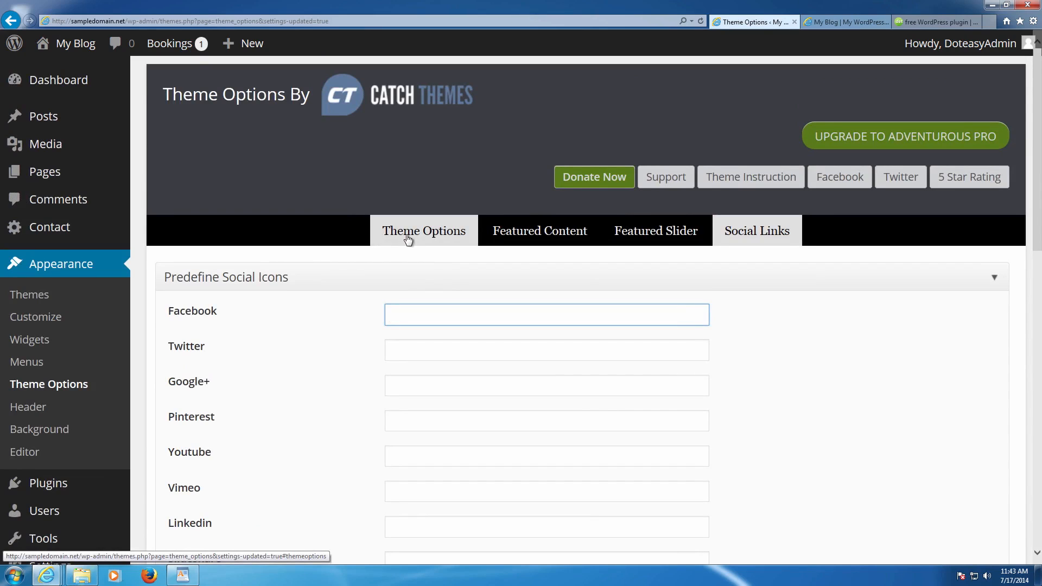
- Leave the social network fields empty and go to the Contact Forms list
scroll(353, 255, down, 3)
mouse_move(128, 369)
scroll(177, 330, up, 2)
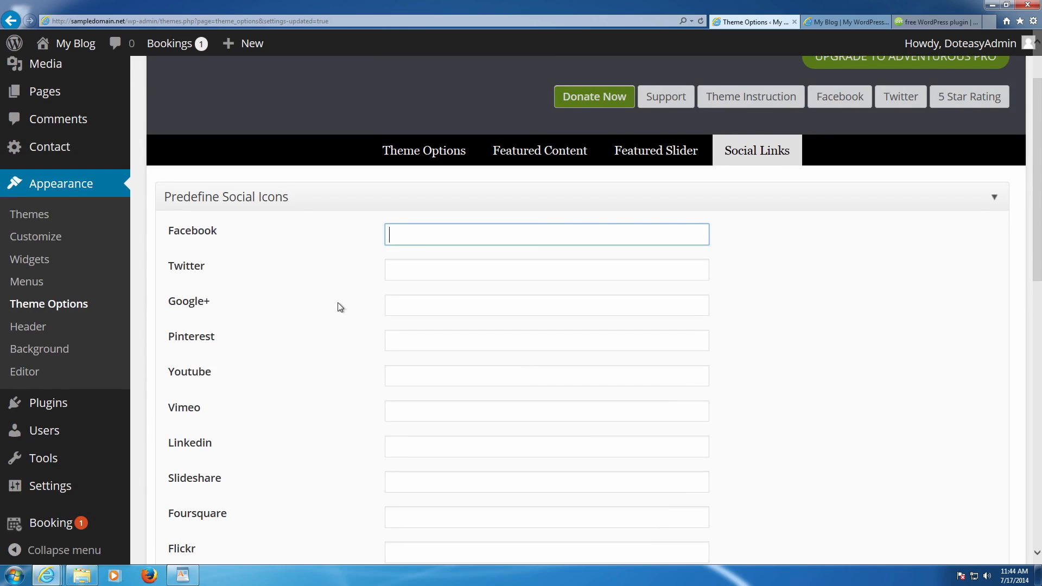
mouse_move(66, 400)
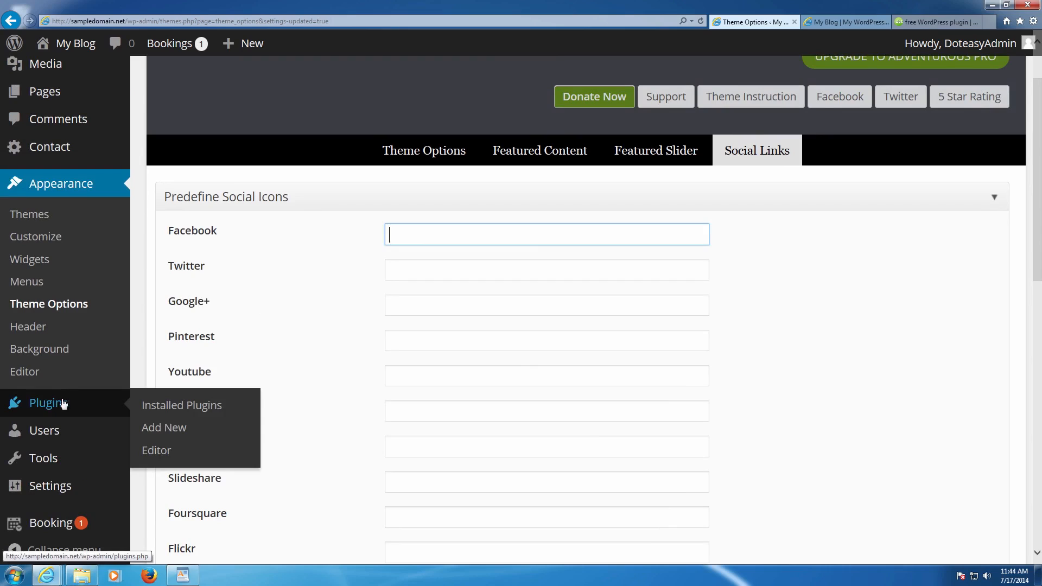
click(267, 362)
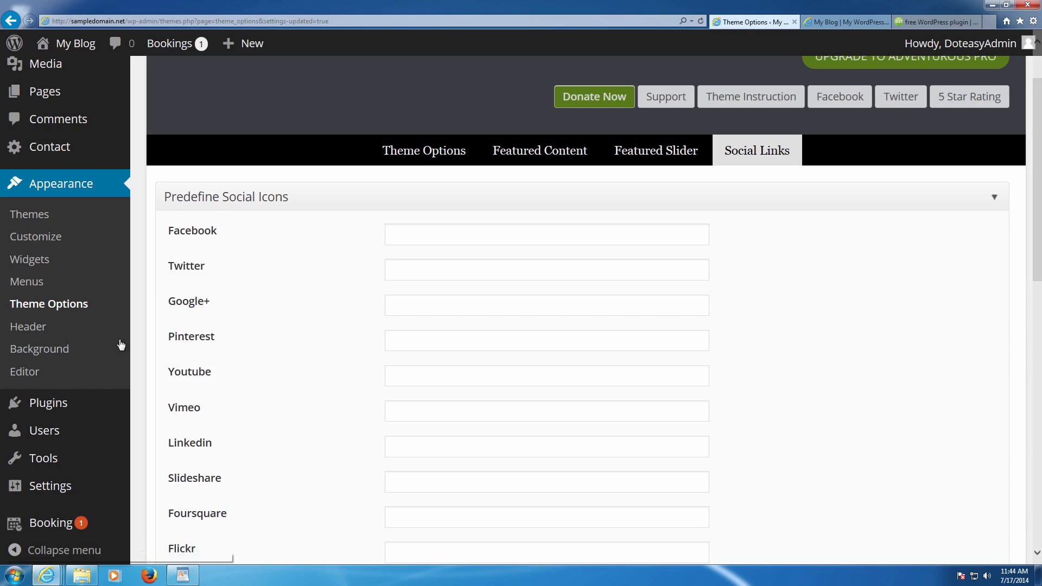
scroll(103, 369, down, 3)
scroll(69, 350, up, 5)
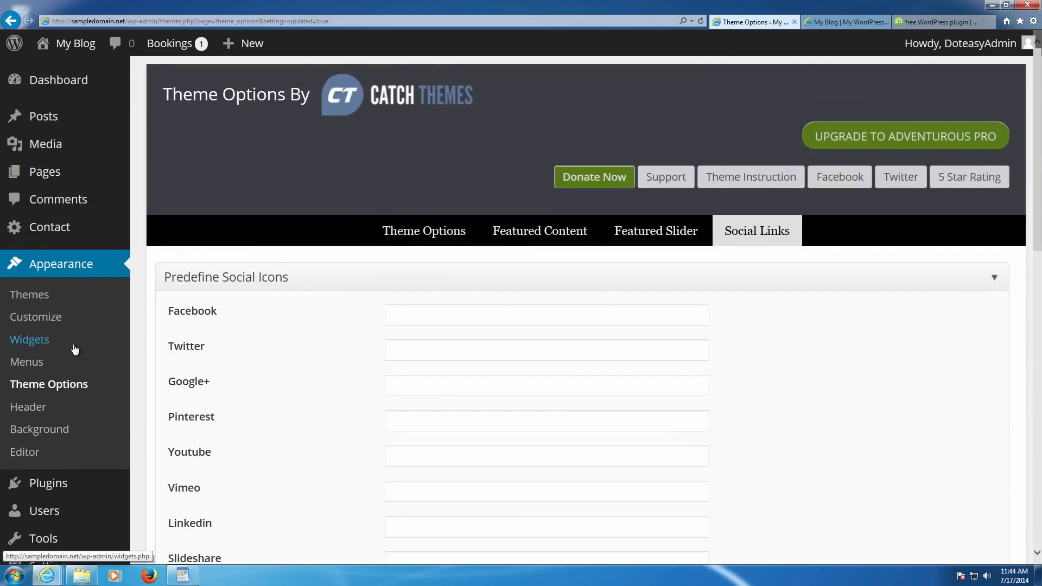
click(135, 237)
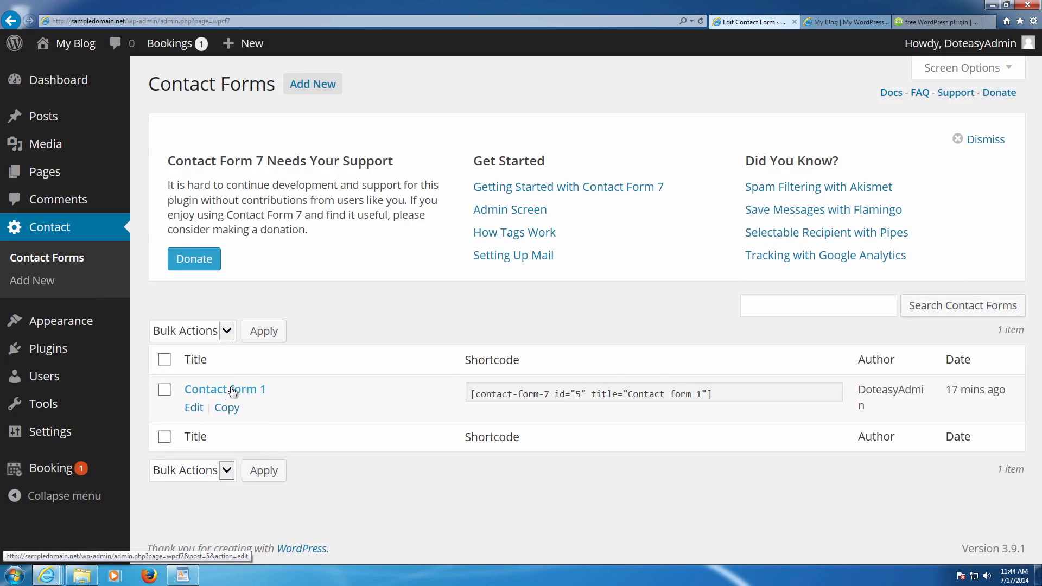
- Open Contact form 1 for editing and scan its form code
click(196, 408)
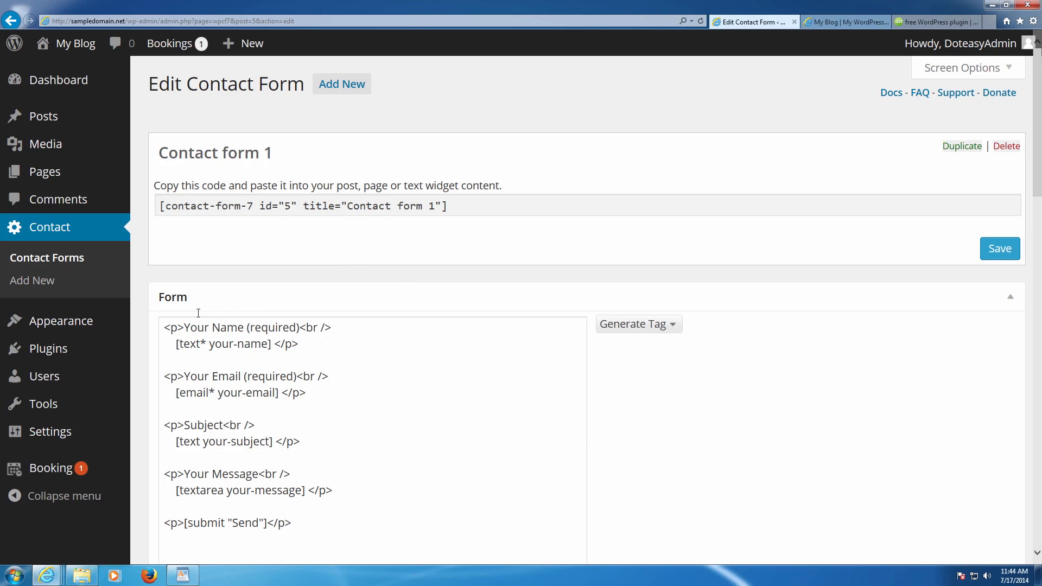
scroll(803, 342, down, 4)
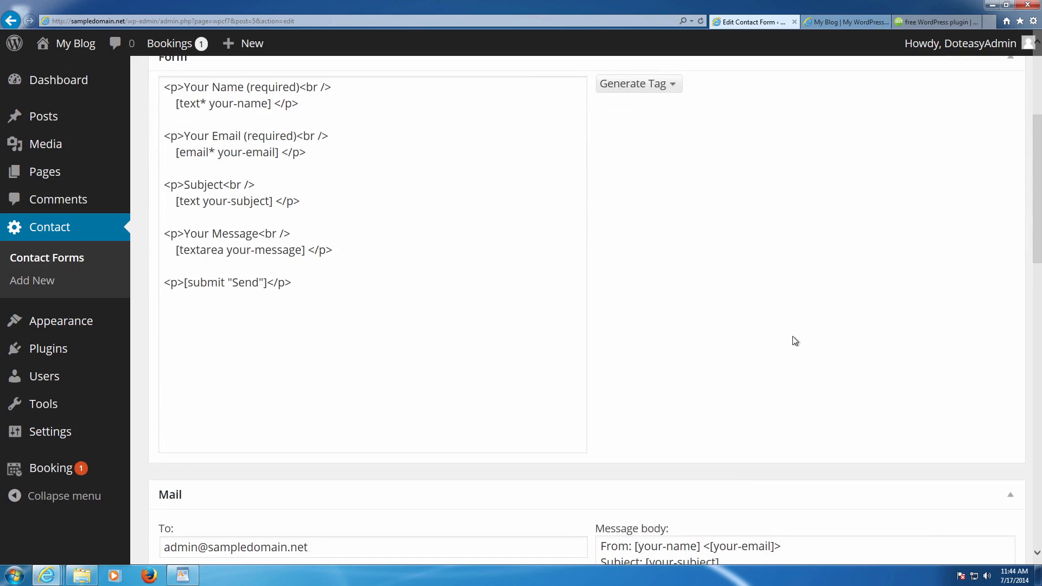
scroll(793, 342, up, 3)
scroll(586, 280, up, 2)
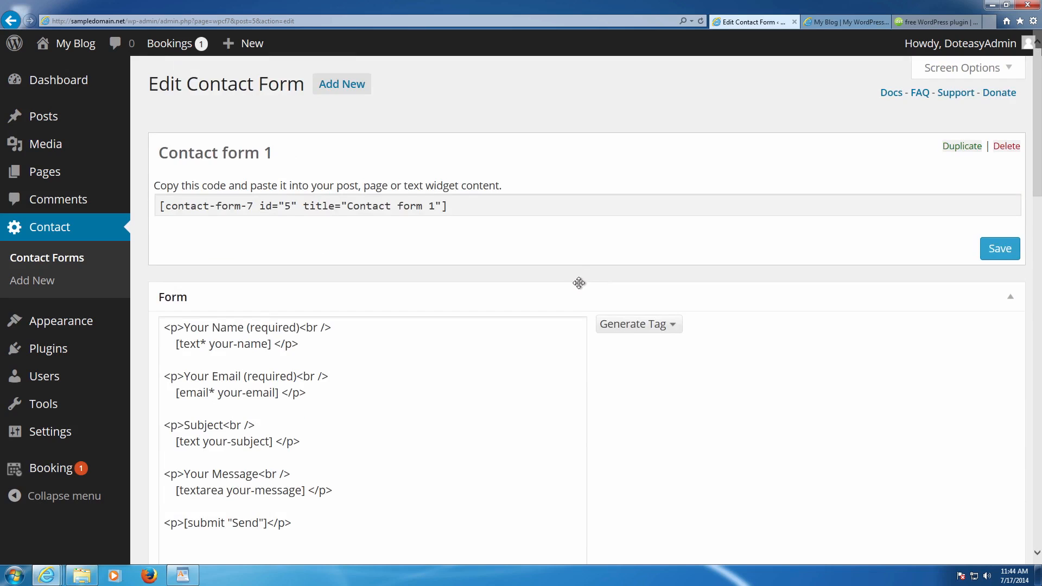
scroll(575, 282, down, 3)
scroll(548, 280, down, 2)
scroll(461, 269, up, 3)
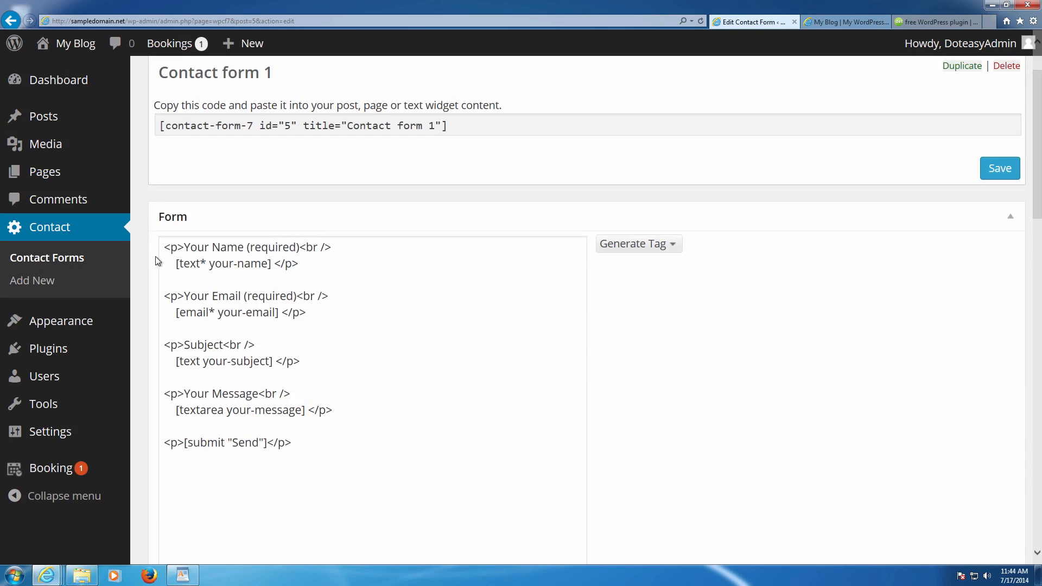
drag(174, 248, 372, 253)
click(375, 263)
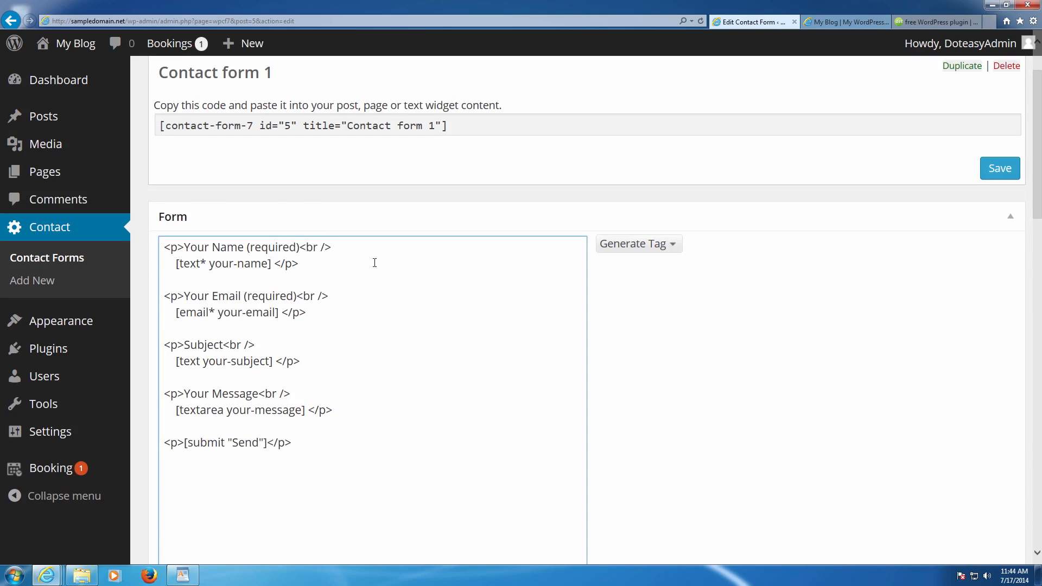
- Review the Your Message lines of the form code and the mail Message body
scroll(374, 263, down, 1)
scroll(375, 262, down, 3)
drag(169, 313, 326, 332)
click(316, 343)
drag(296, 364, 314, 347)
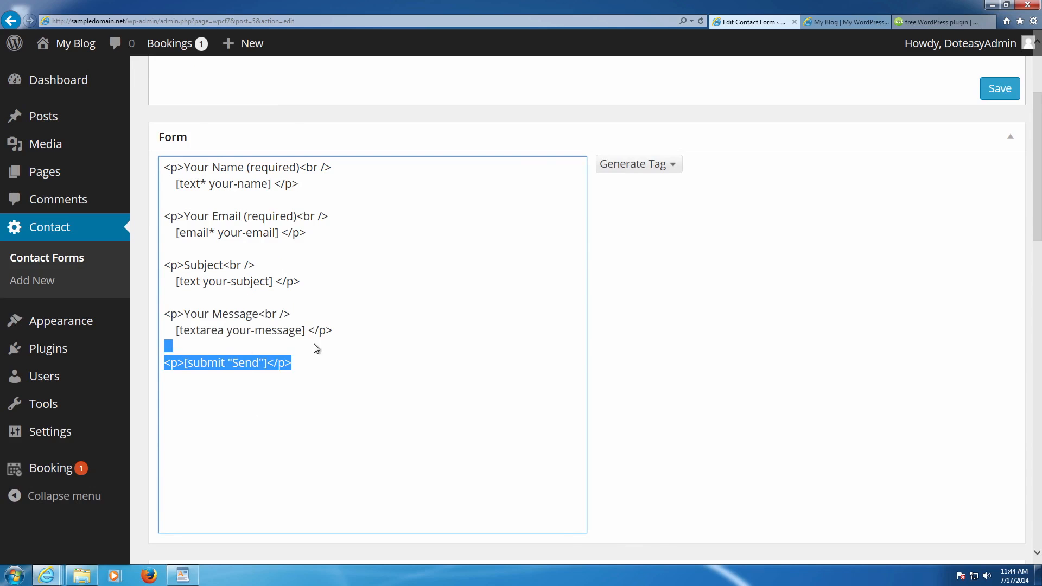
scroll(337, 337, down, 10)
click(668, 333)
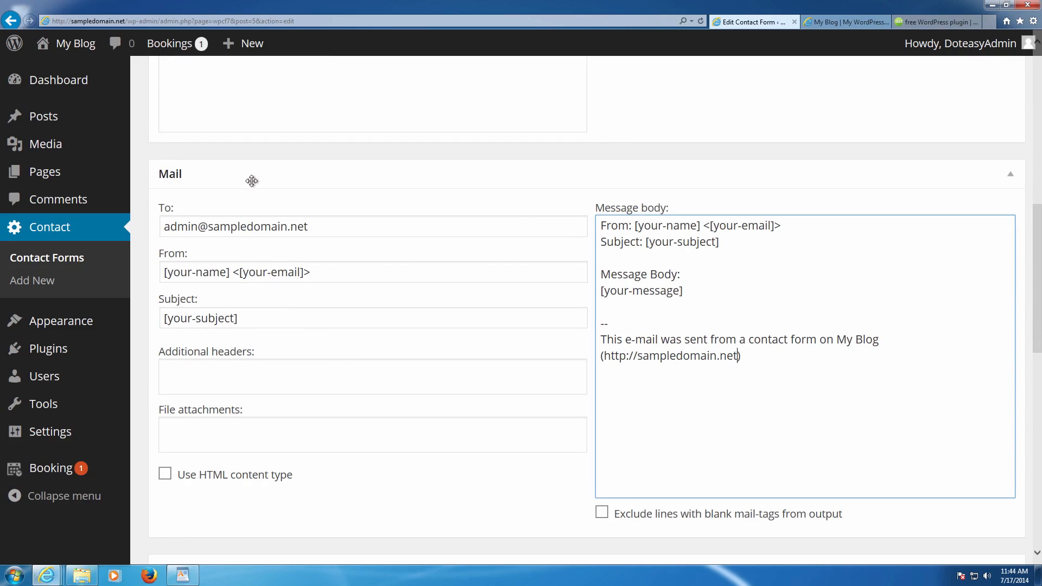
click(330, 224)
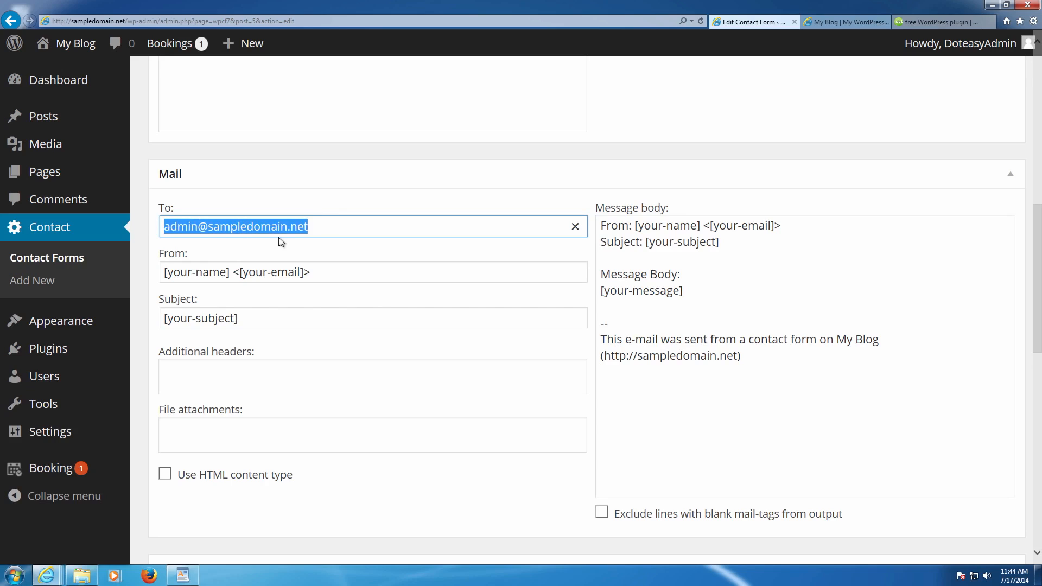
click(344, 269)
drag(343, 270, 157, 253)
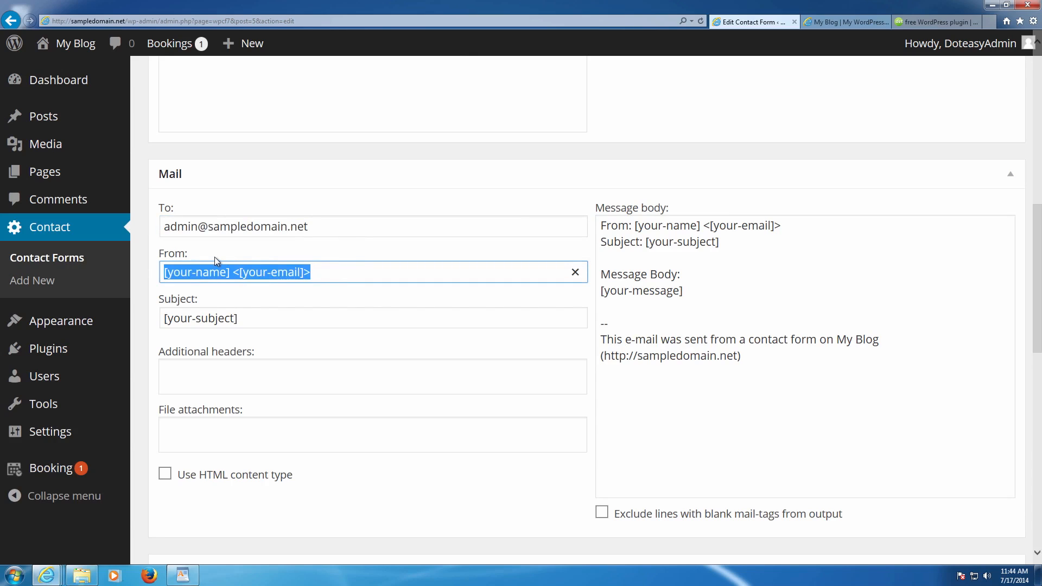
click(293, 274)
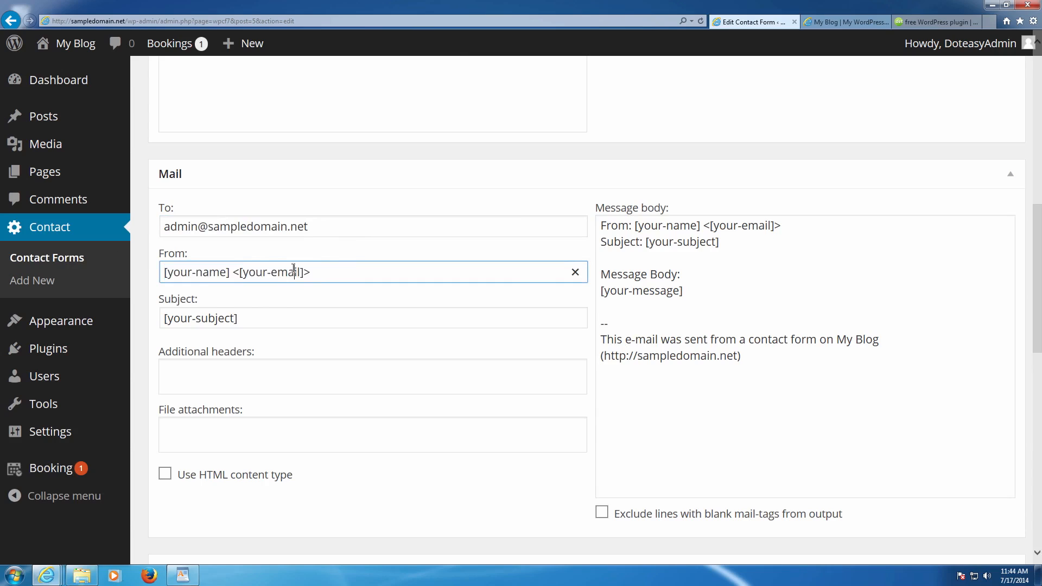
click(289, 306)
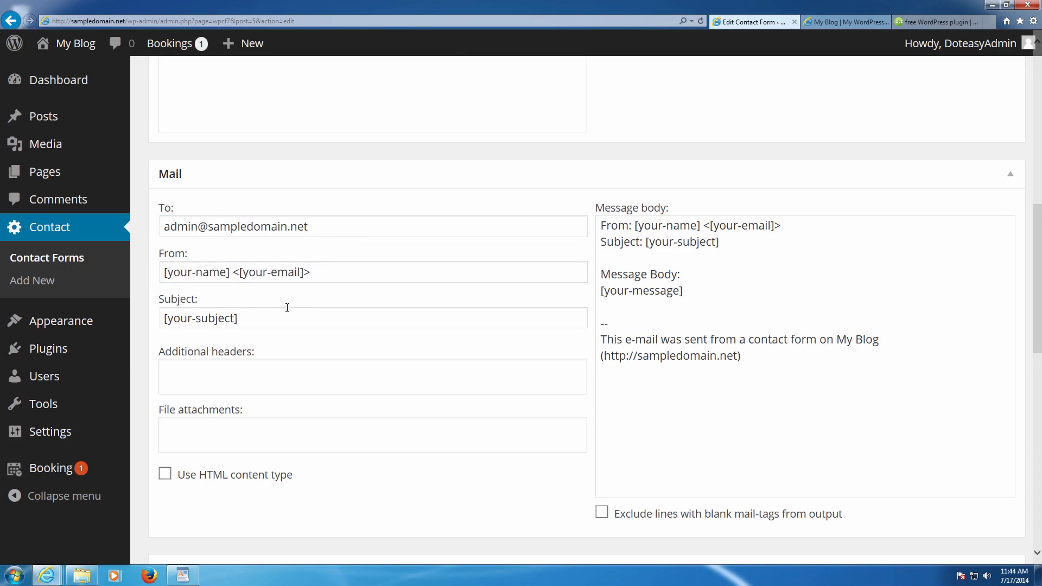
click(241, 361)
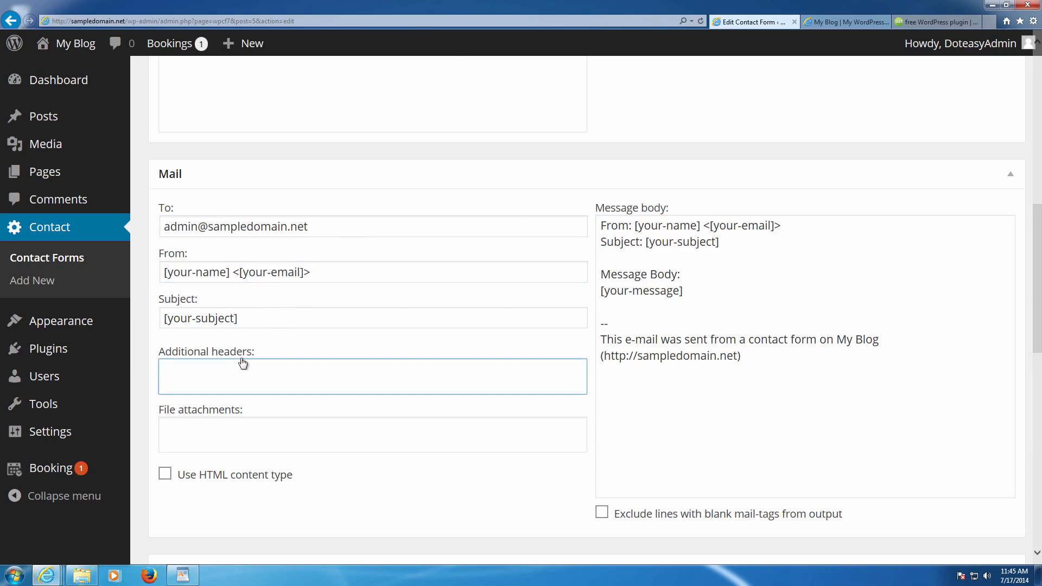
click(232, 419)
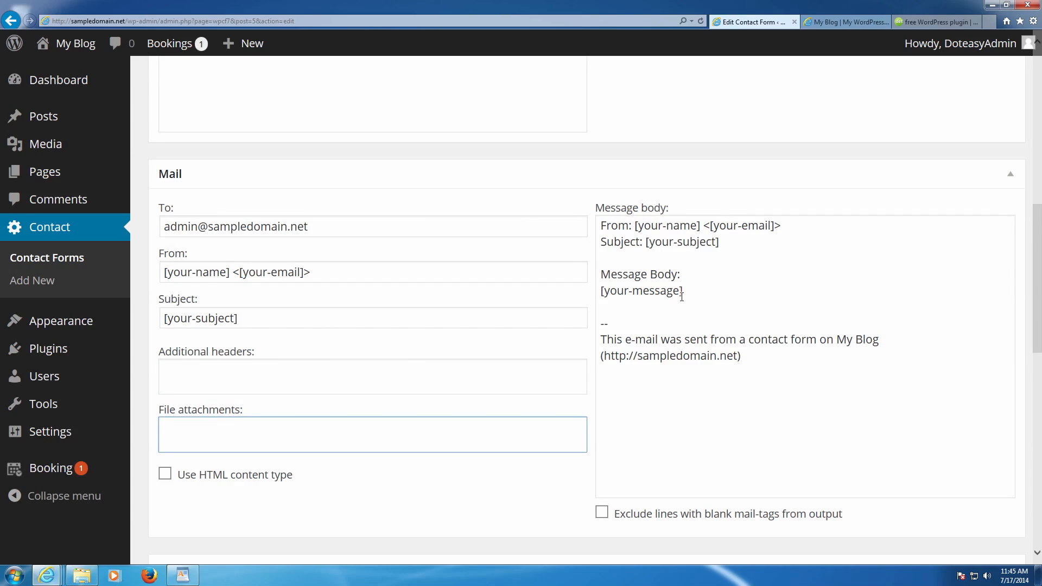
scroll(689, 305, up, 7)
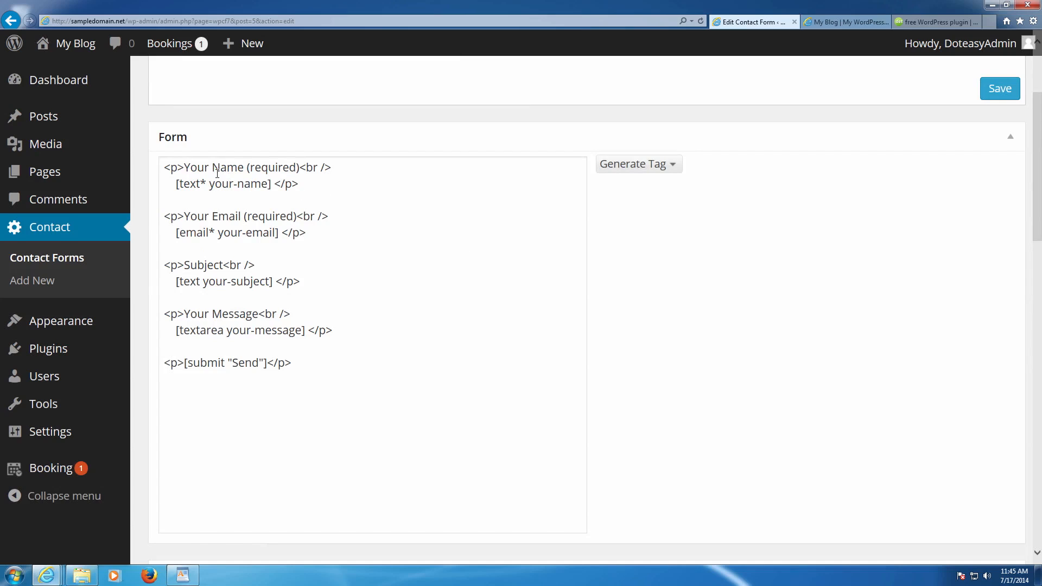
- Build a required Telephone number form tag named phone
click(672, 164)
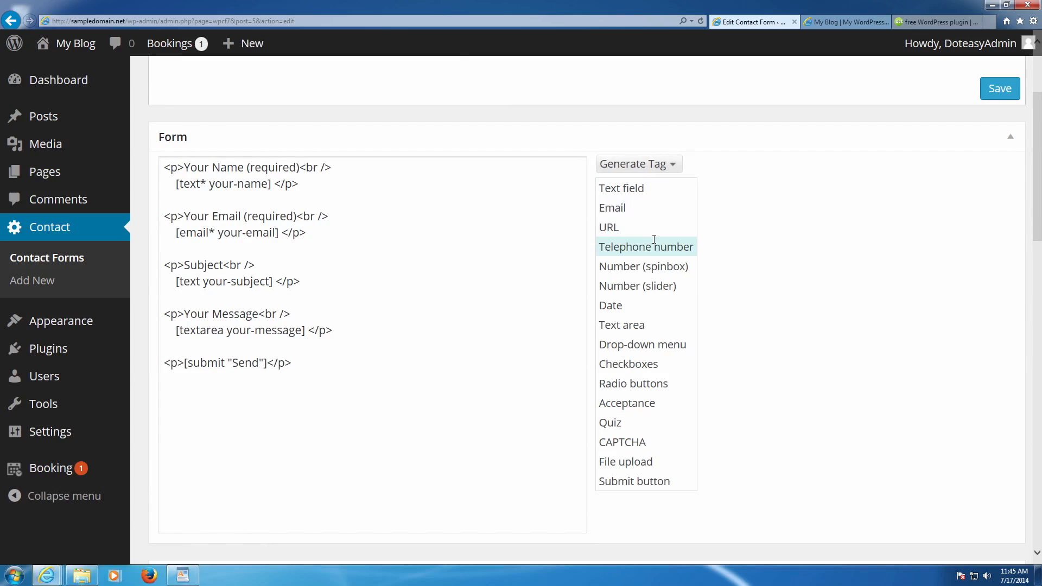
scroll(656, 245, down, 5)
scroll(658, 249, up, 5)
click(657, 248)
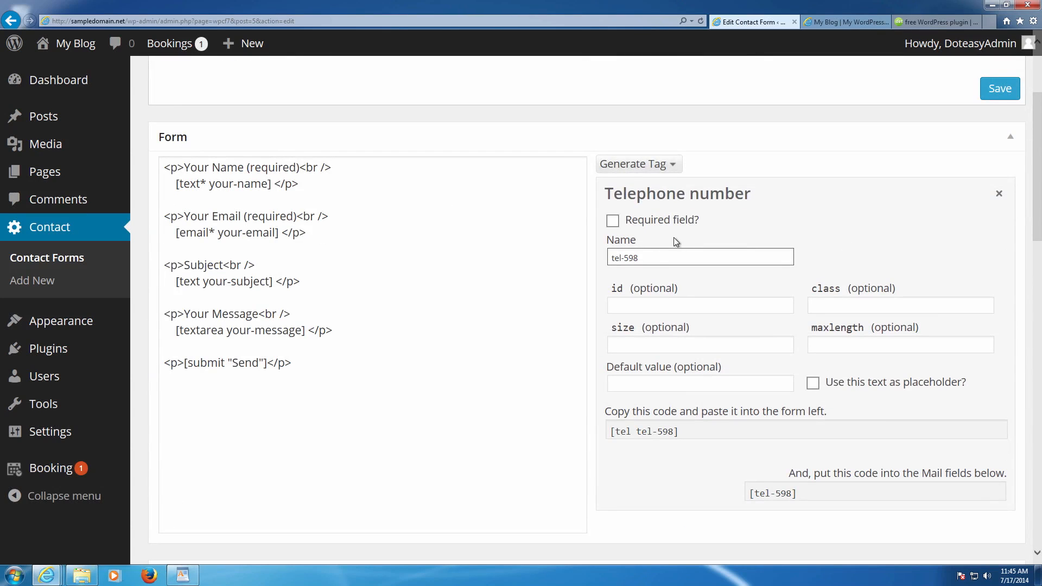
click(618, 221)
triple_click(665, 255)
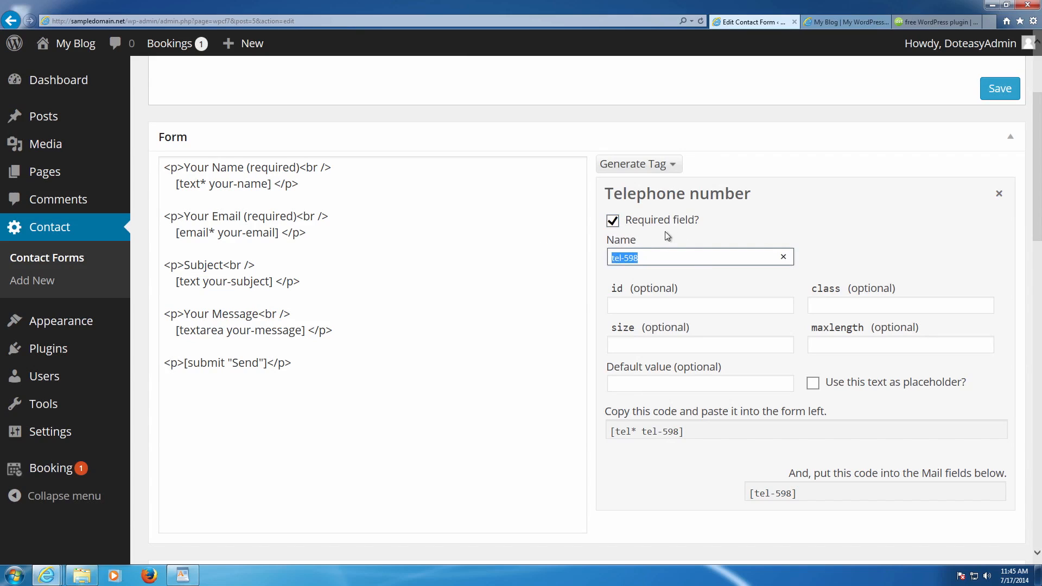
key(BackSpace)
text(phone)
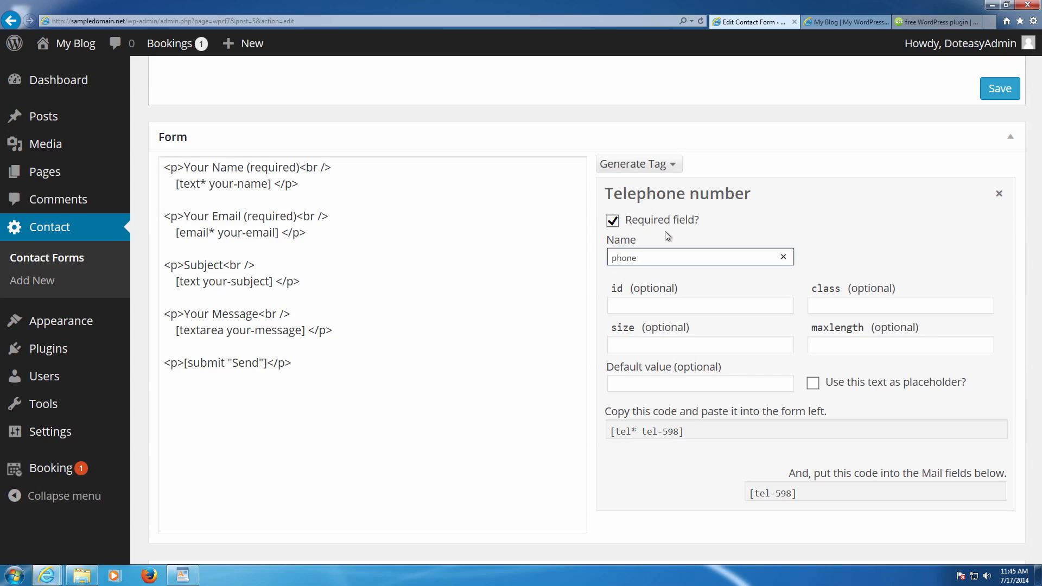
- Look through the tag's optional id, class, size, maxlength and default value settings
scroll(666, 230, down, 2)
click(658, 227)
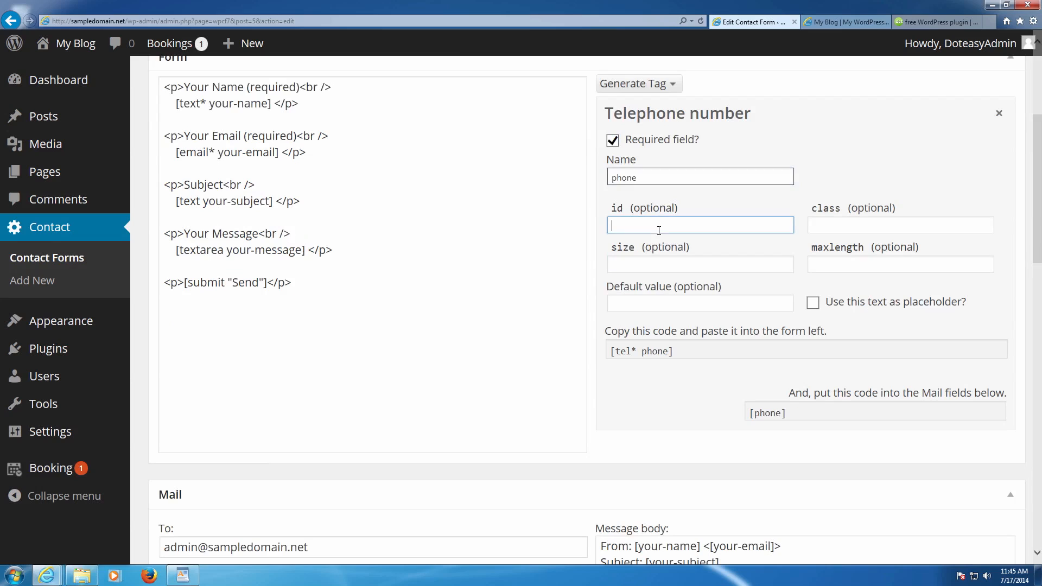
click(842, 228)
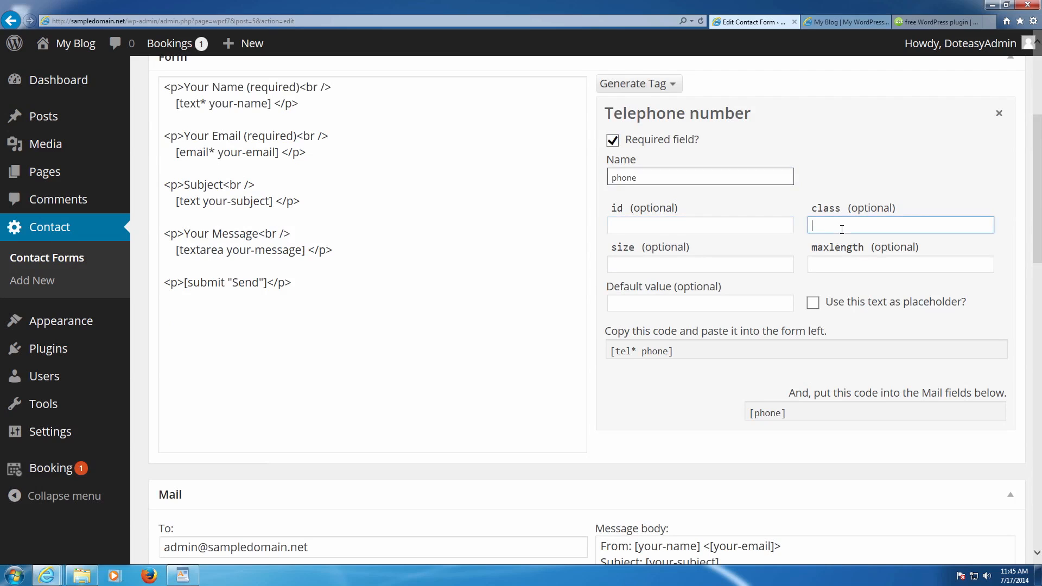
click(715, 262)
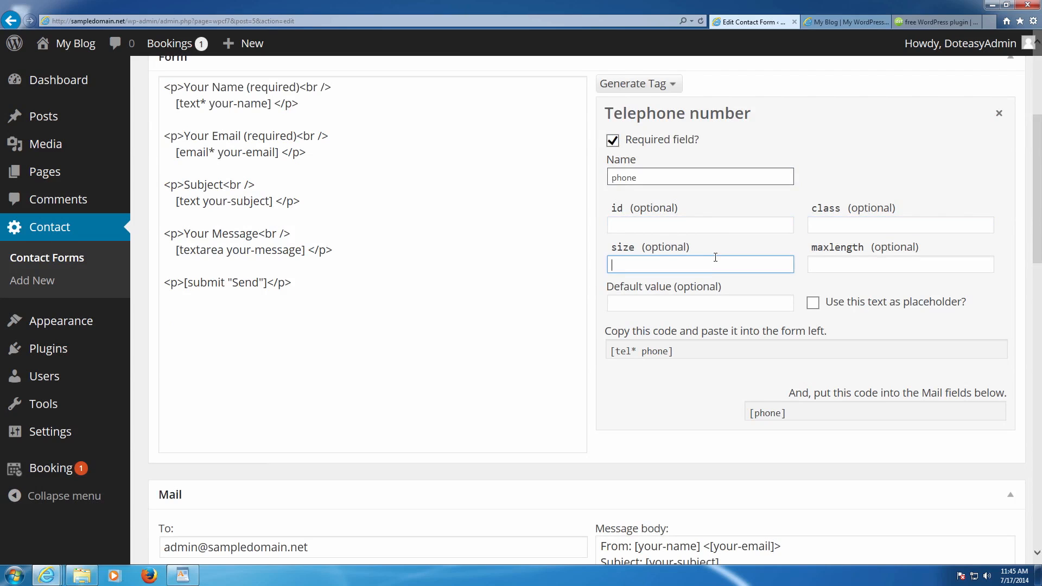
click(678, 226)
click(810, 227)
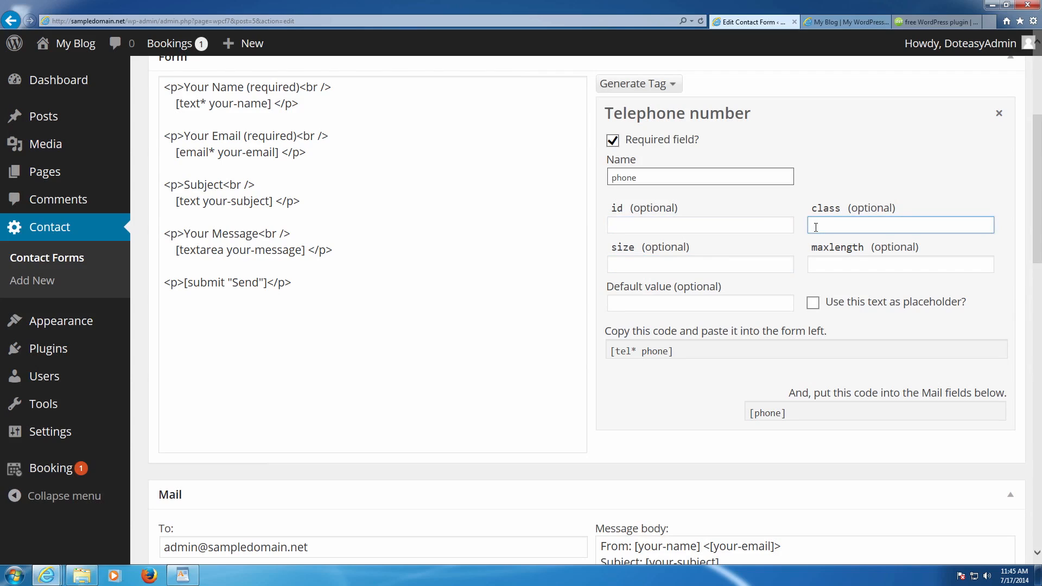
right_click(815, 227)
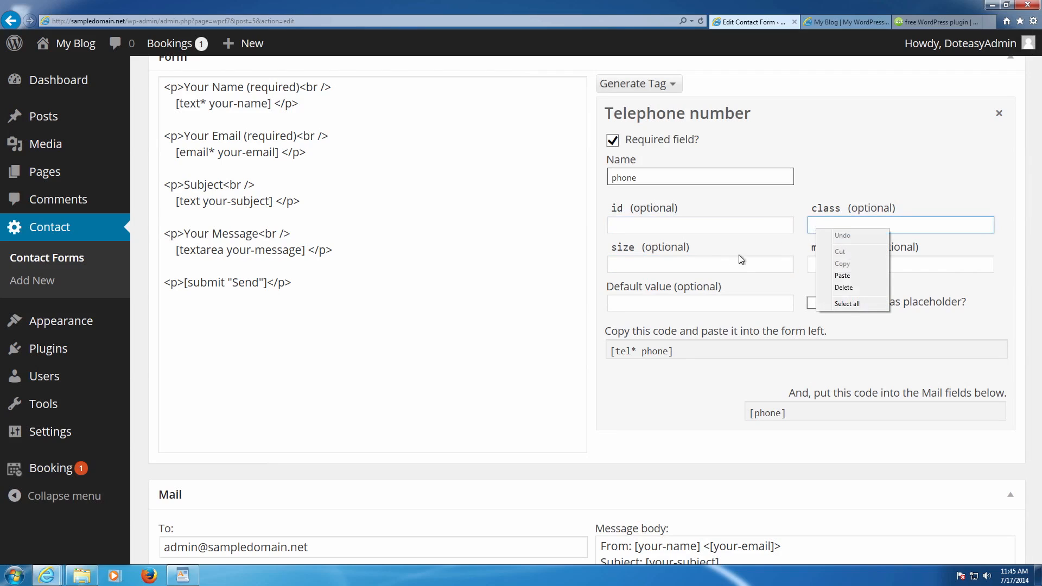
click(749, 263)
click(808, 264)
click(727, 260)
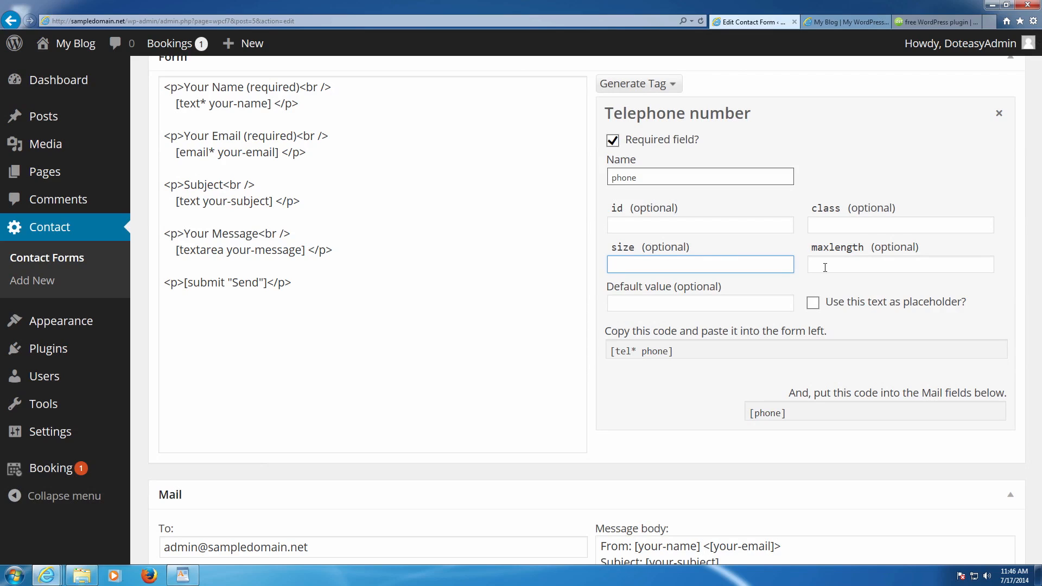
click(722, 300)
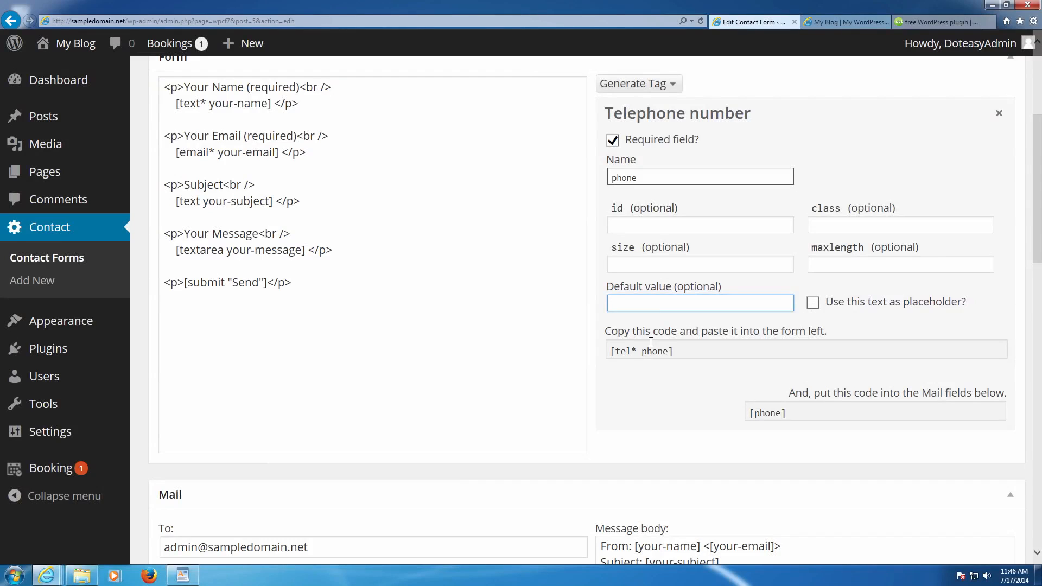
- Copy the [tel* phone] tag and paste it on a new line after the email field
click(716, 345)
key(ctrl+c)
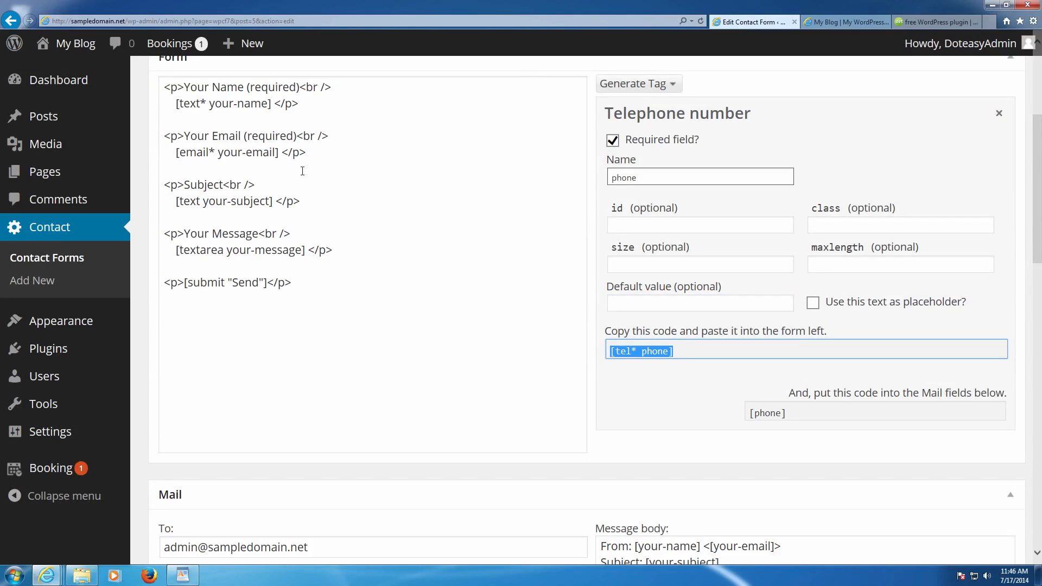
click(318, 158)
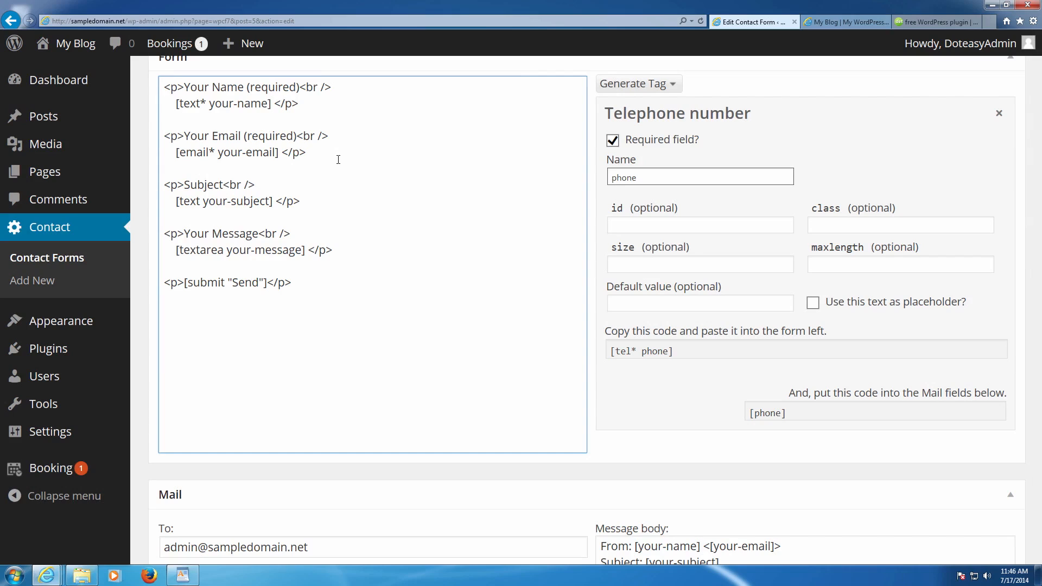
key(Return)
key(ctrl+v)
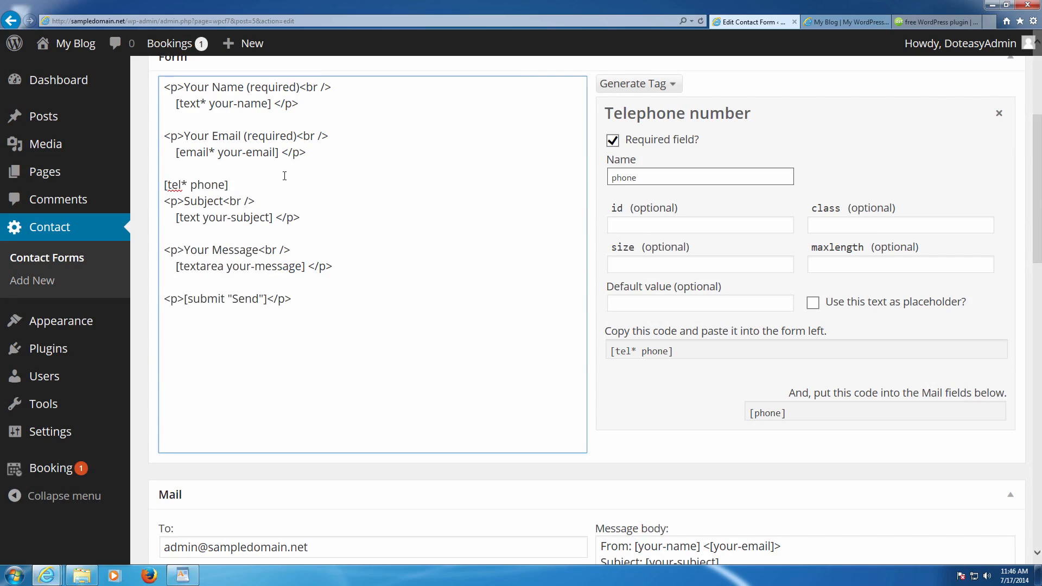
- Copy the Your Email label line above [tel* phone] and add a closing </p>
key(Return)
drag(338, 136, 163, 137)
key(ctrl+c)
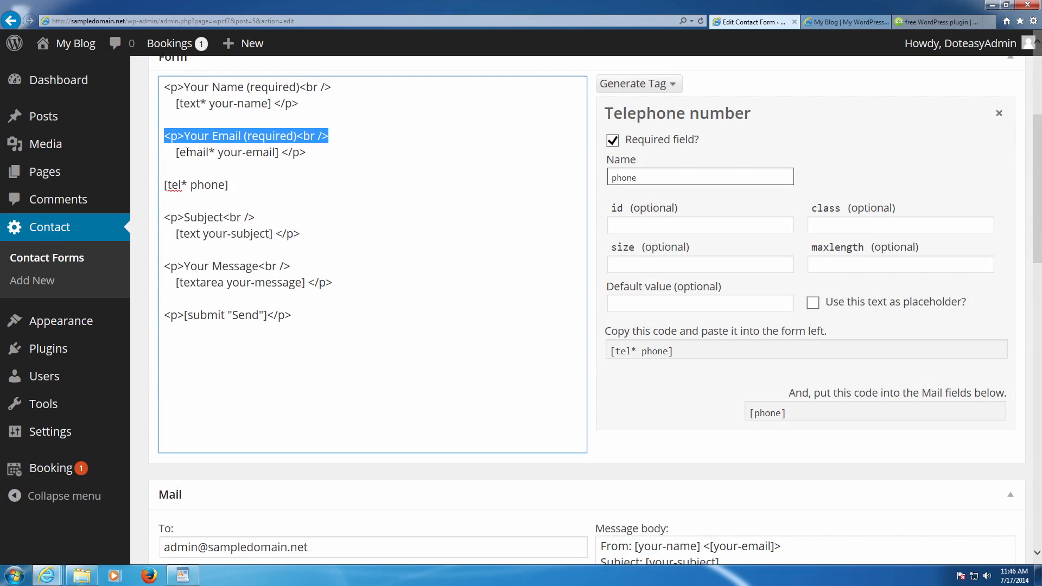
click(185, 168)
key(Return)
key(ctrl+v)
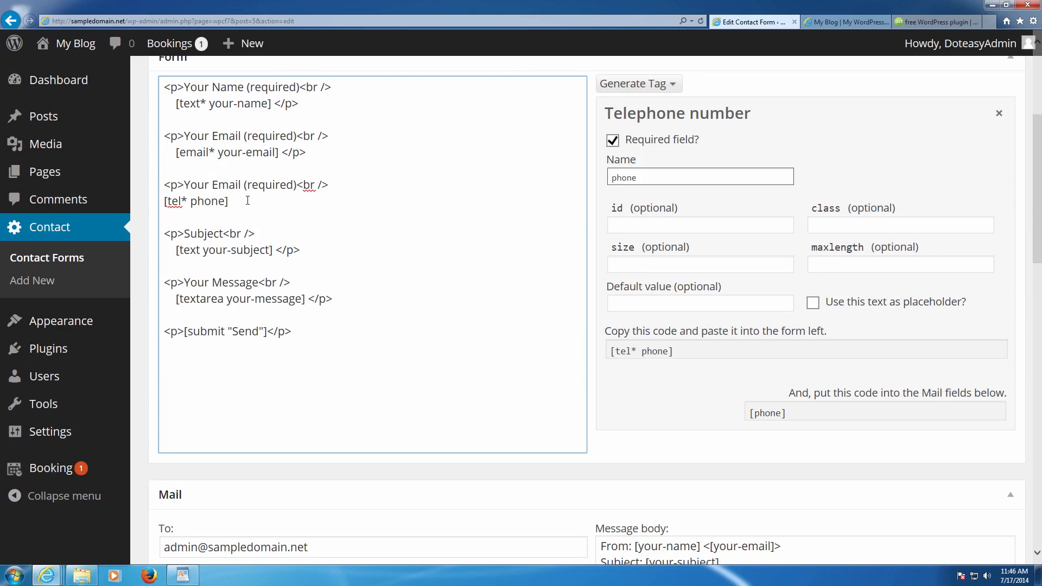
text(</p>)
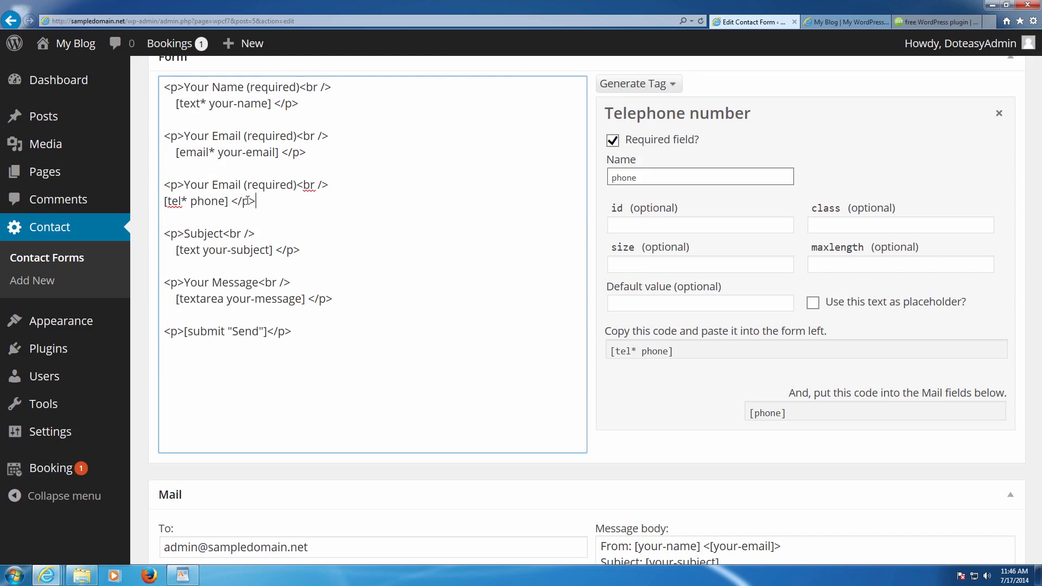
- Change the copied label to Your Phone Number and check the phone tag's placement
drag(184, 185, 229, 187)
key(BackSpace)
text(Your Phone )
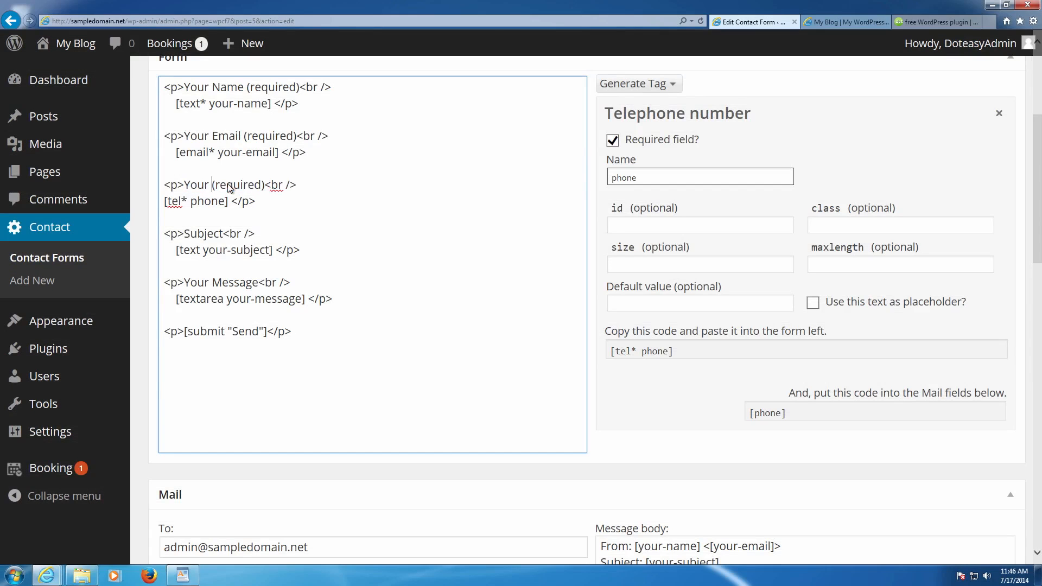
text(Number)
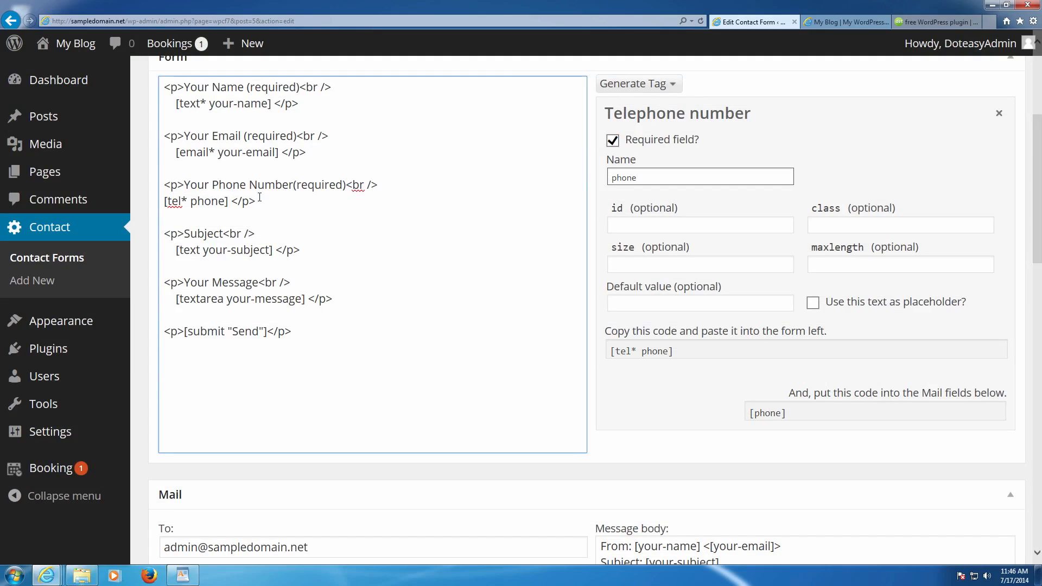
click(166, 202)
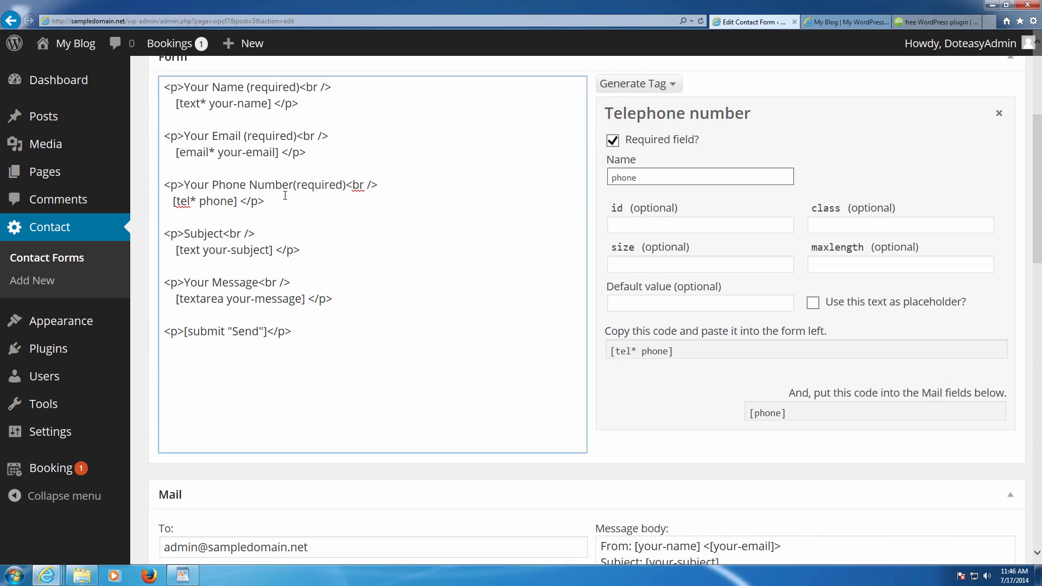
drag(185, 184, 261, 183)
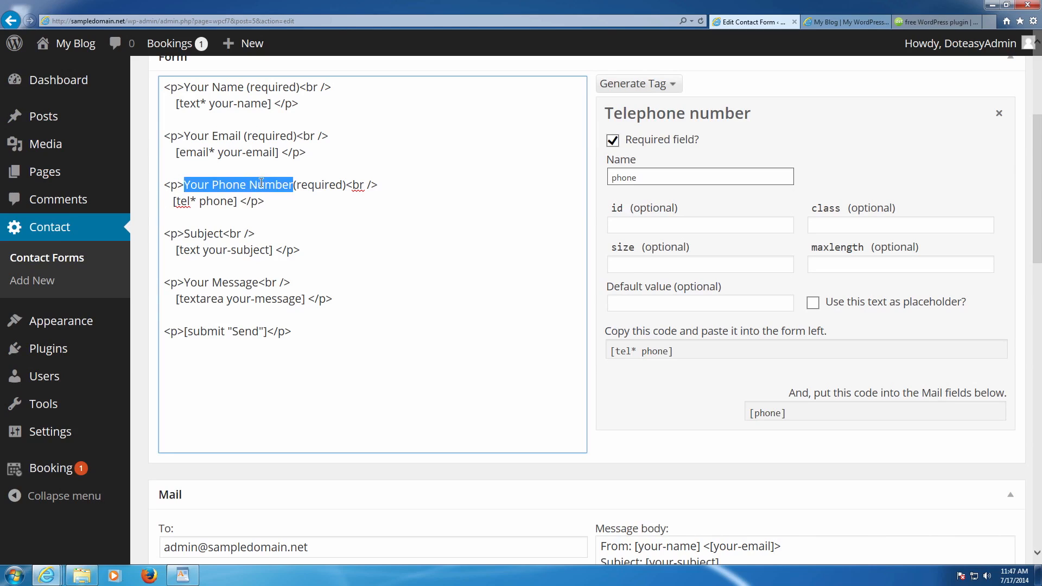
click(210, 195)
click(174, 201)
drag(174, 201, 237, 201)
click(274, 204)
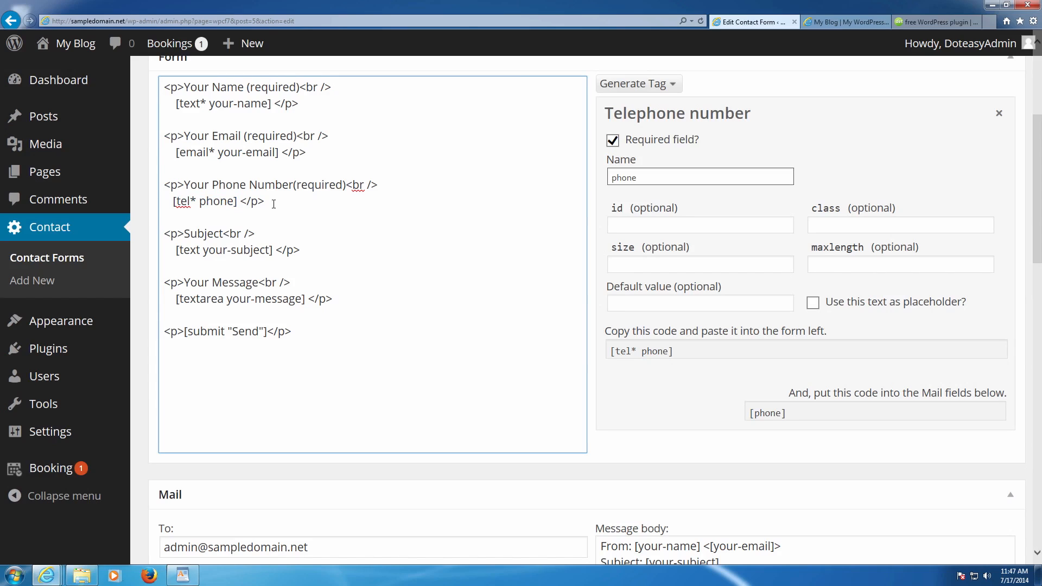
- Copy the [phone] mail tag and add 'Phone: [phone]' beneath Subject: [your-subject] in the Message body
click(777, 413)
key(ctrl+c)
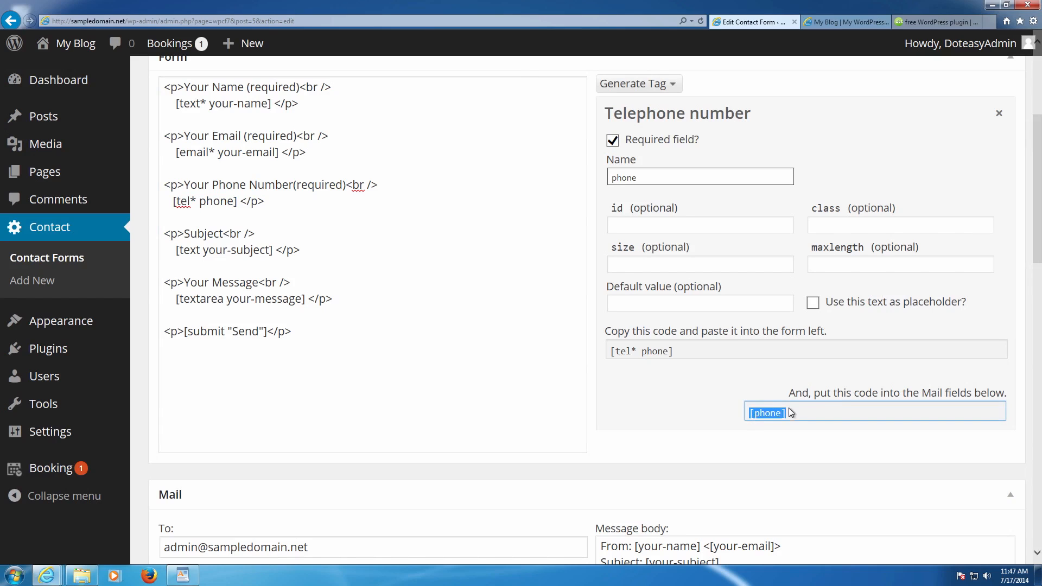
scroll(799, 402, down, 3)
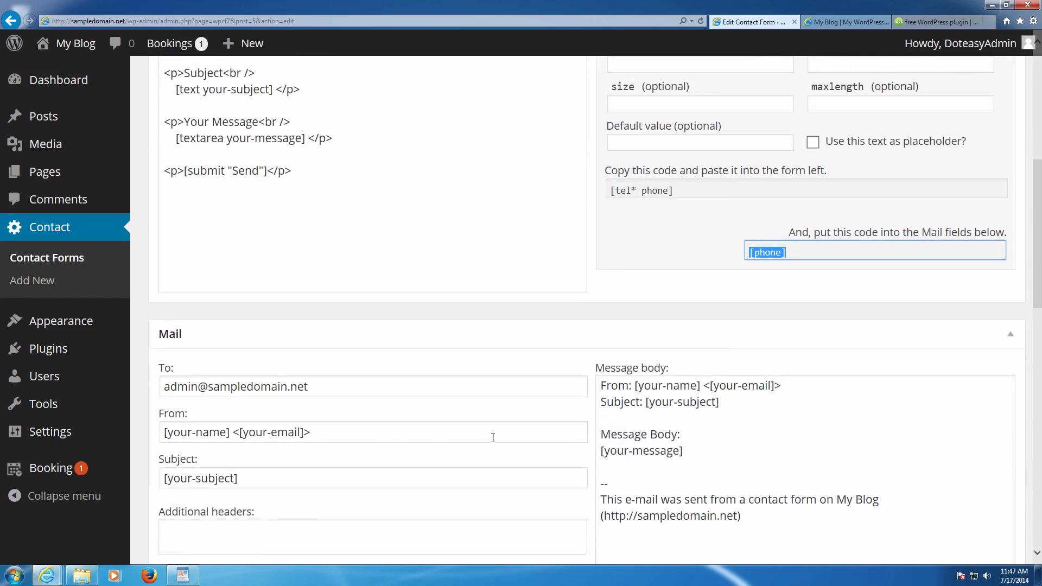
scroll(392, 439, down, 3)
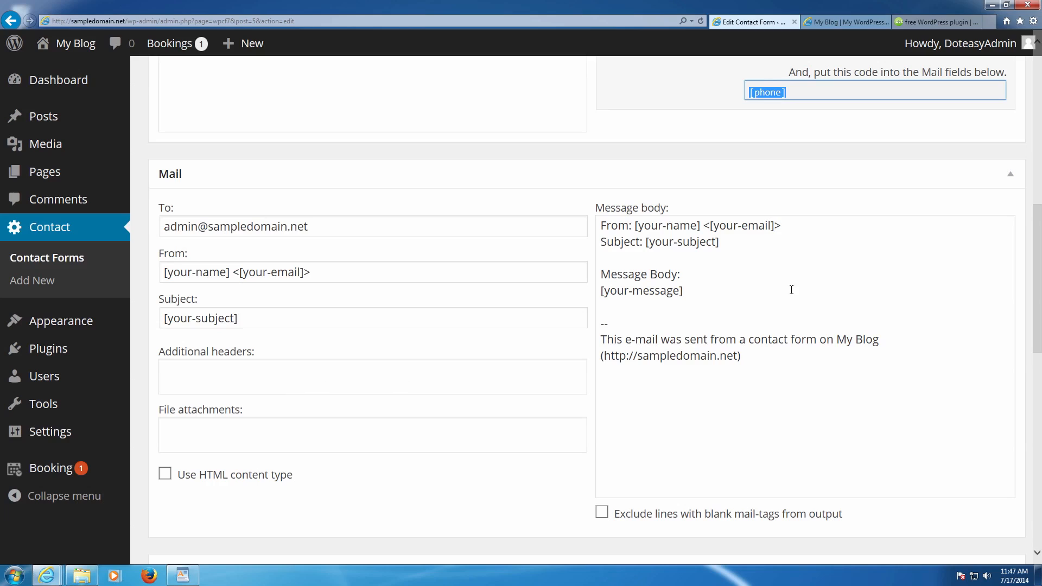
click(713, 294)
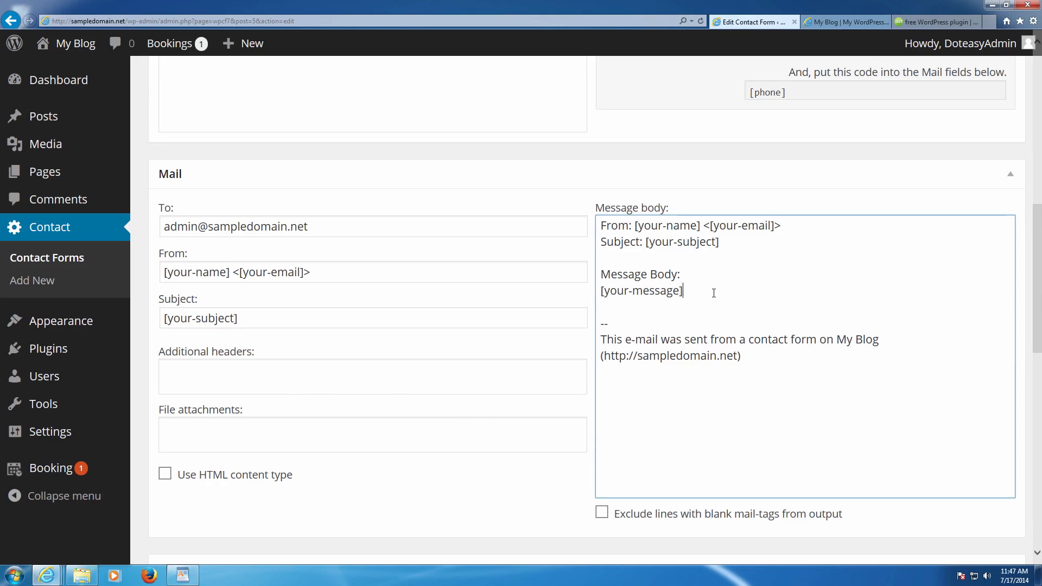
key(Return)
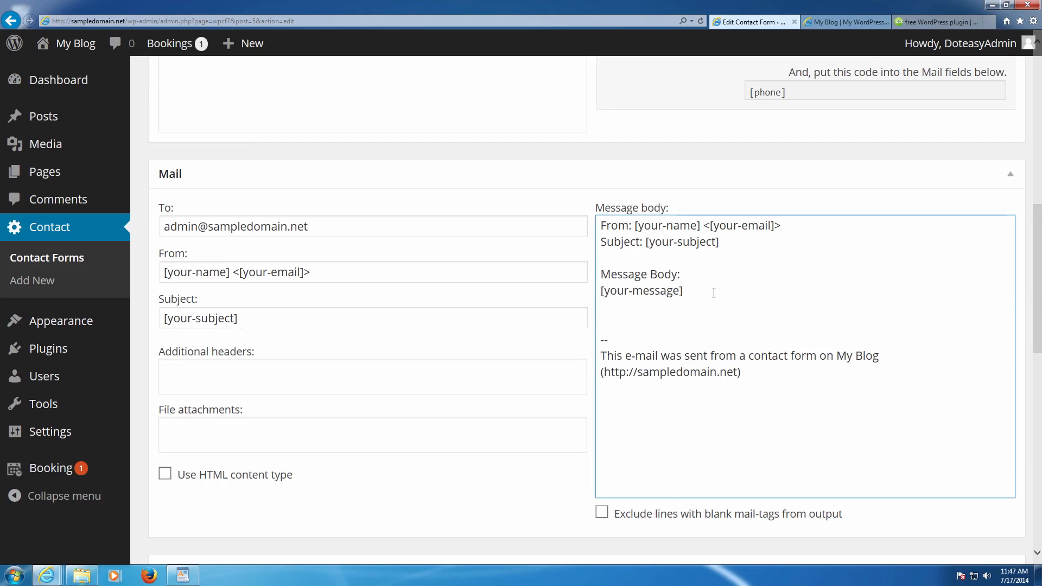
click(671, 261)
key(Return)
key(Up)
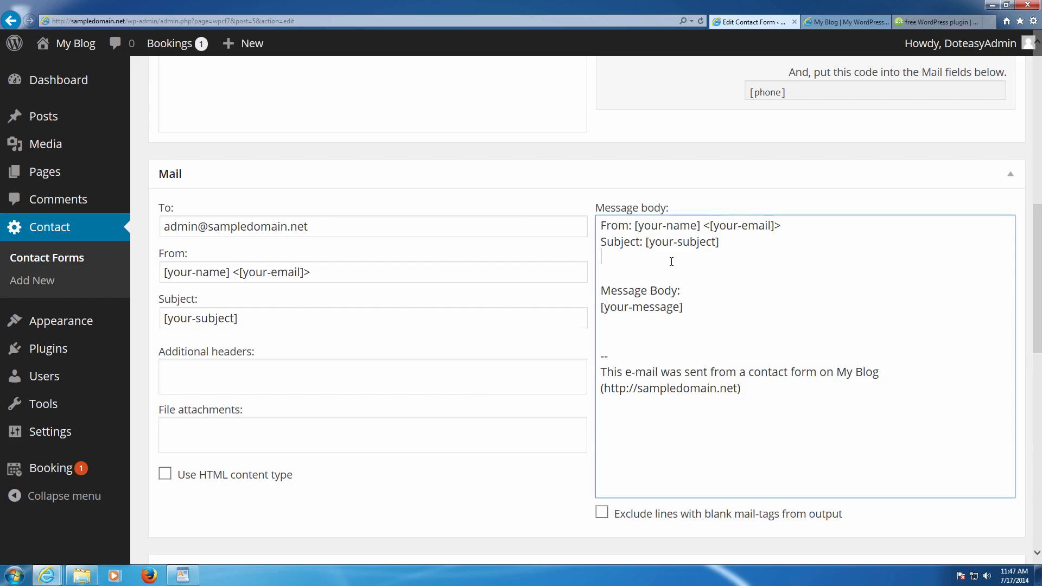
key(ctrl+v)
key(Home)
text(Phone:)
- Review and save Contact form 1, then copy its shortcode from the shortcode field
scroll(749, 306, up, 3)
scroll(749, 306, down, 7)
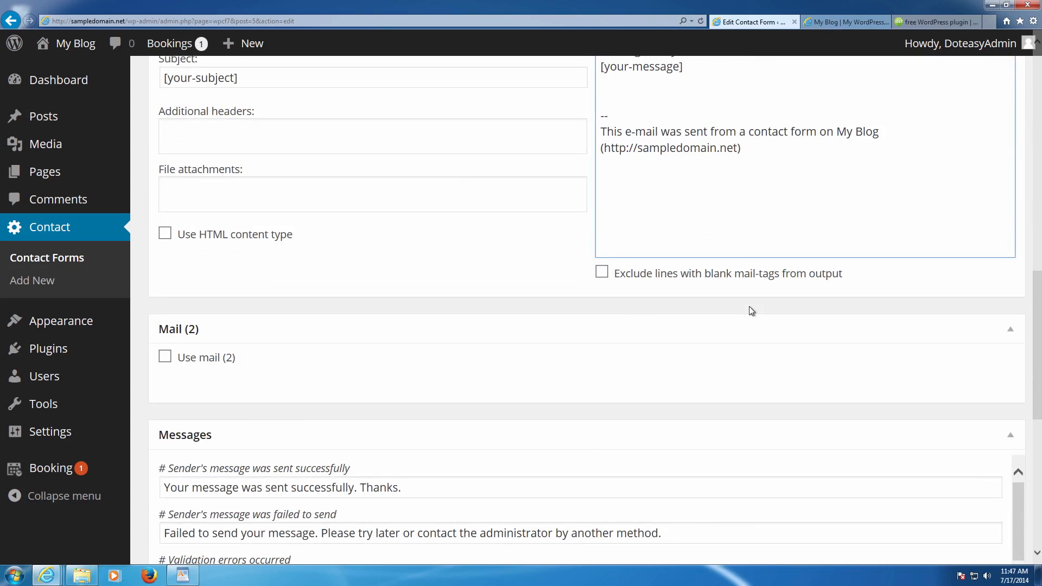
scroll(597, 309, down, 2)
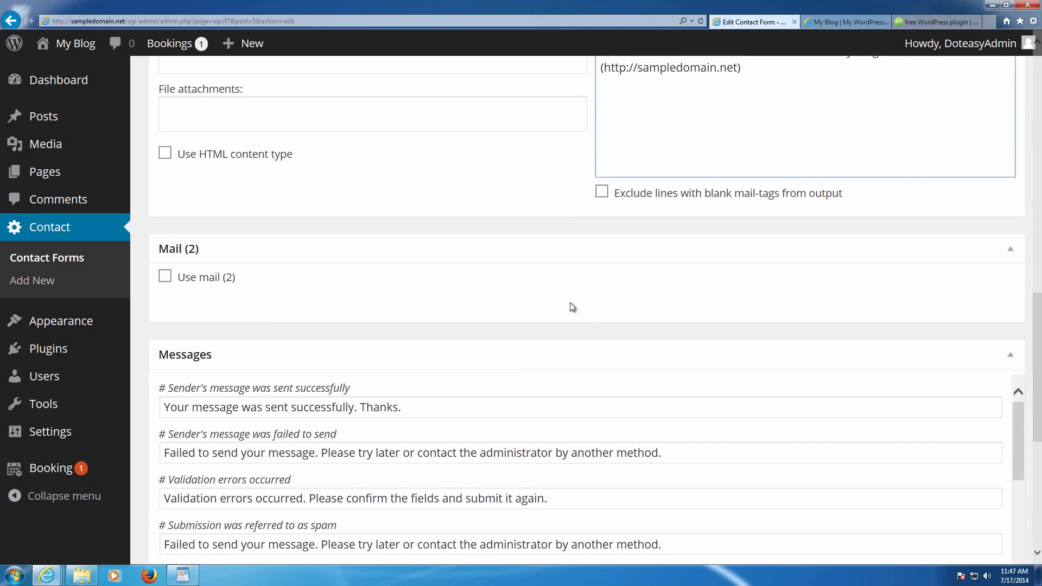
scroll(396, 307, down, 4)
scroll(396, 307, down, 4)
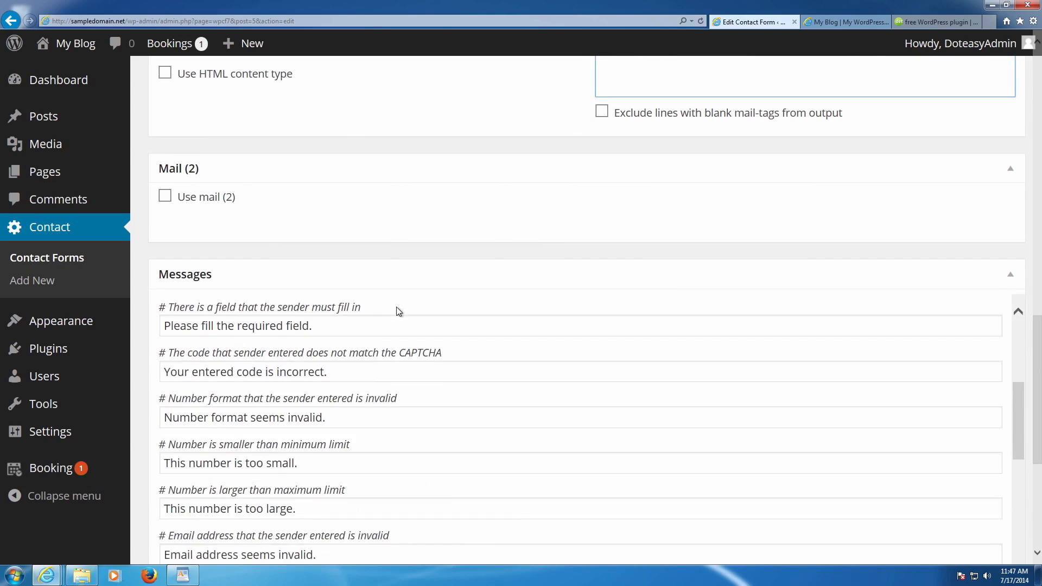
scroll(428, 351, up, 6)
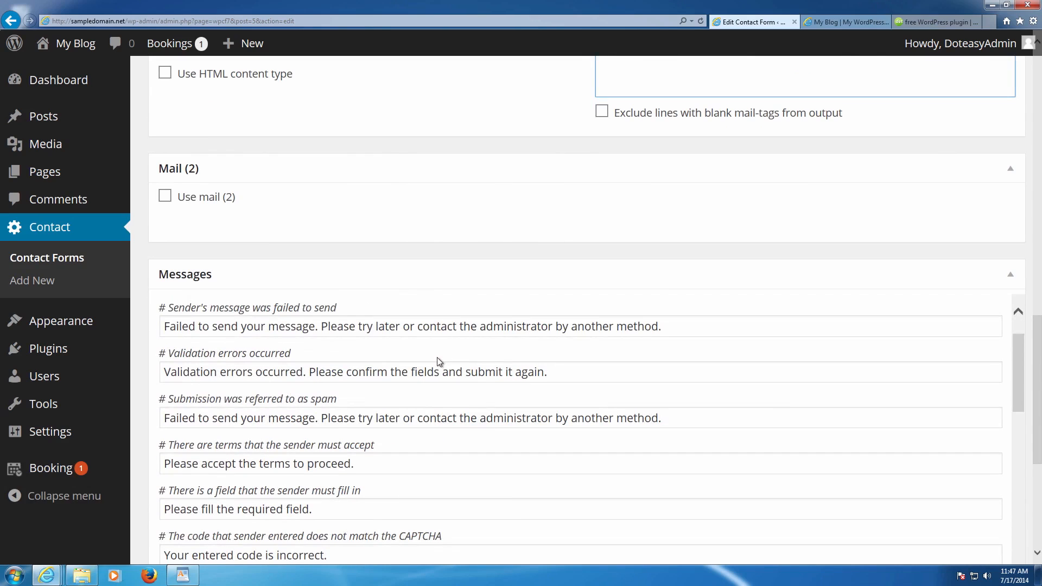
scroll(392, 340, down, 1)
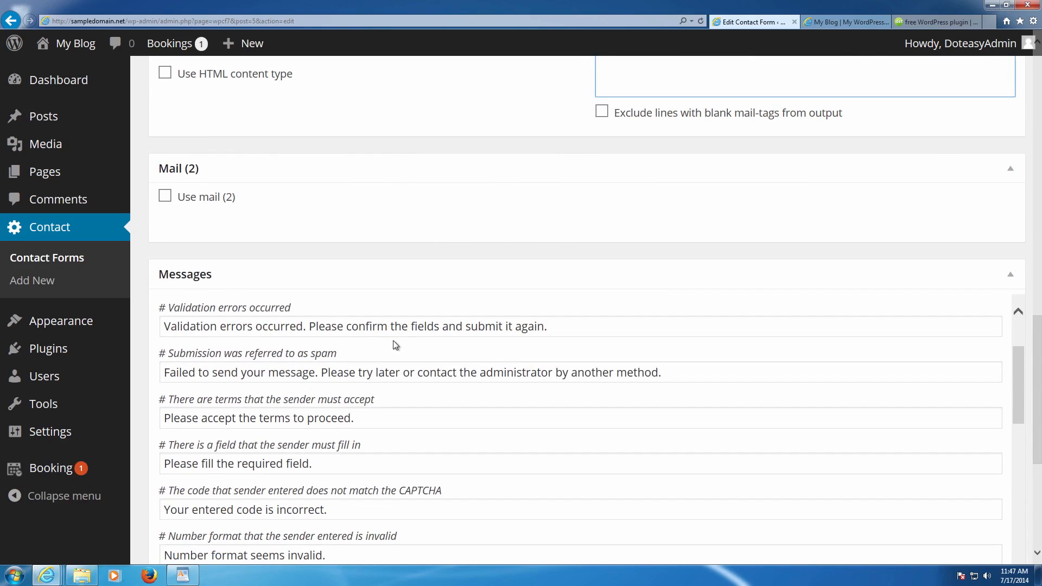
scroll(393, 341, down, 8)
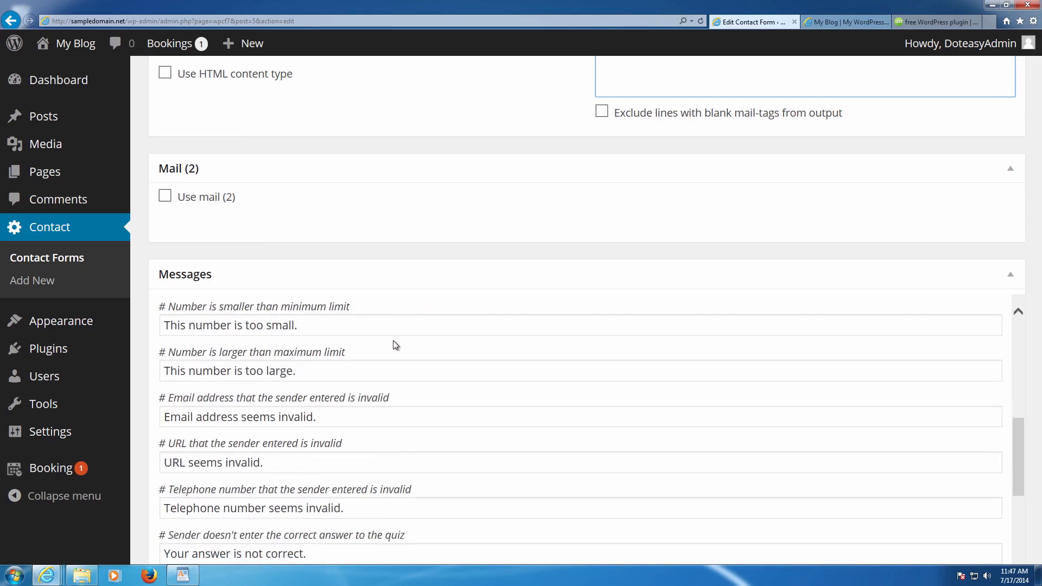
scroll(394, 340, down, 8)
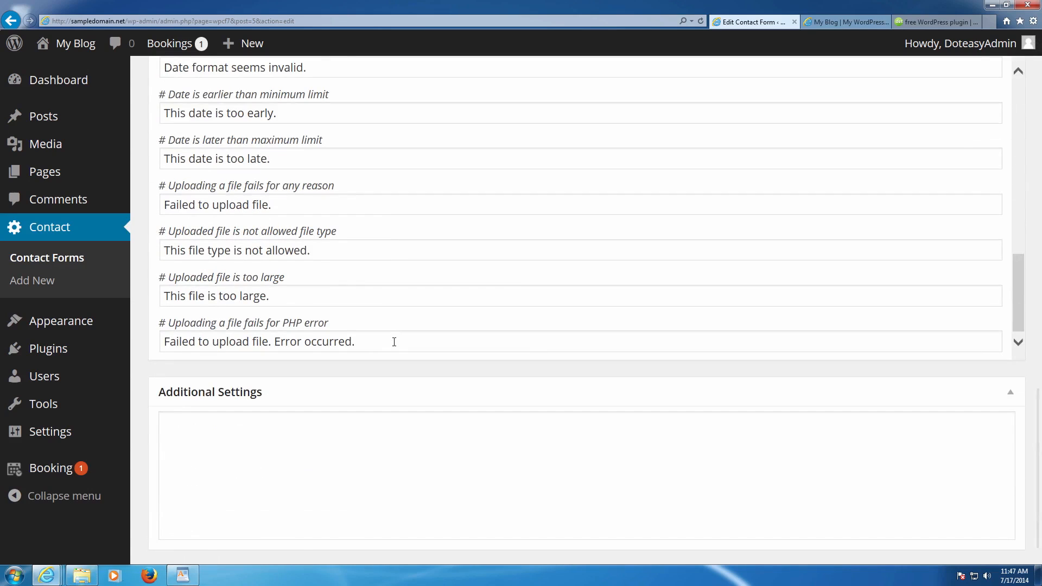
scroll(393, 341, down, 1)
scroll(414, 345, up, 8)
scroll(415, 345, up, 15)
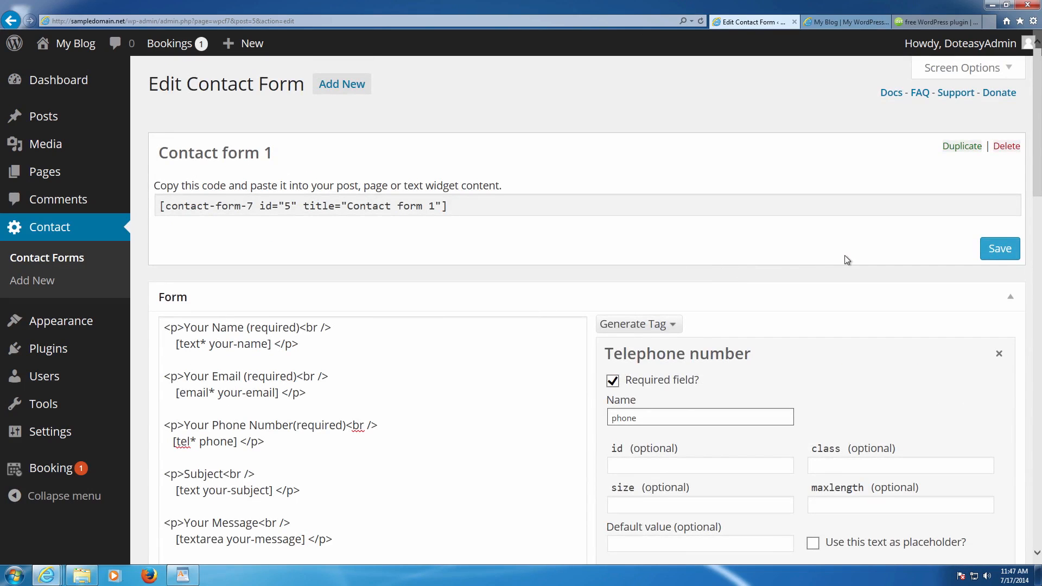
click(996, 253)
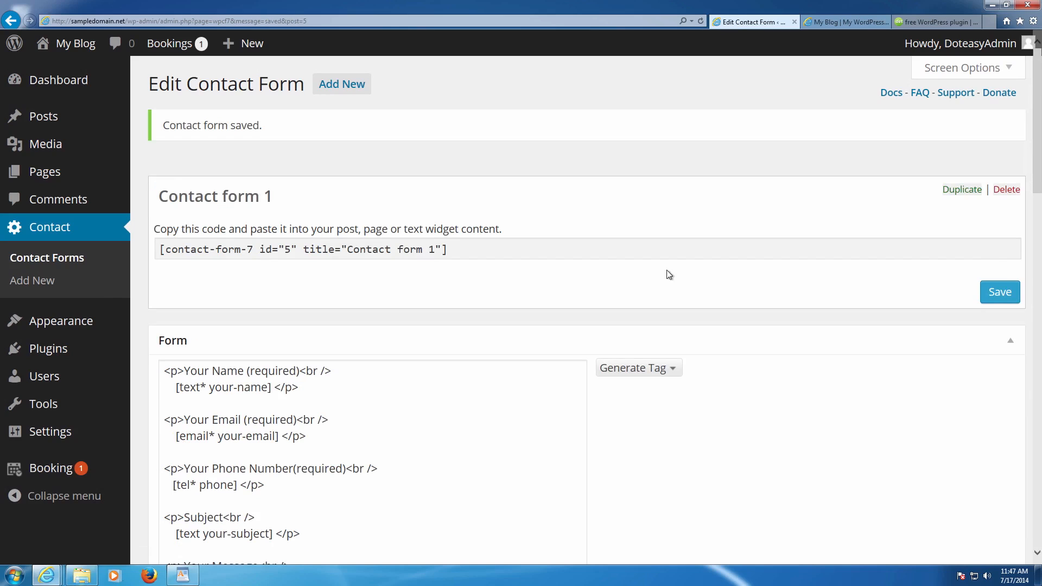
click(482, 252)
key(ctrl+c)
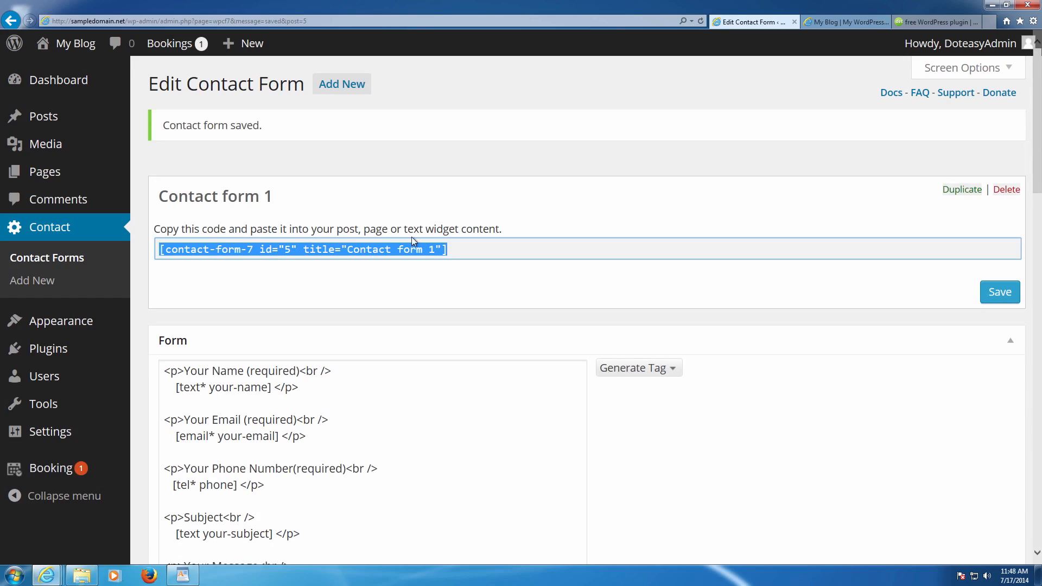
- Paste the contact form shortcode into a new untitled Notepad note, then return to the browser
click(14, 575)
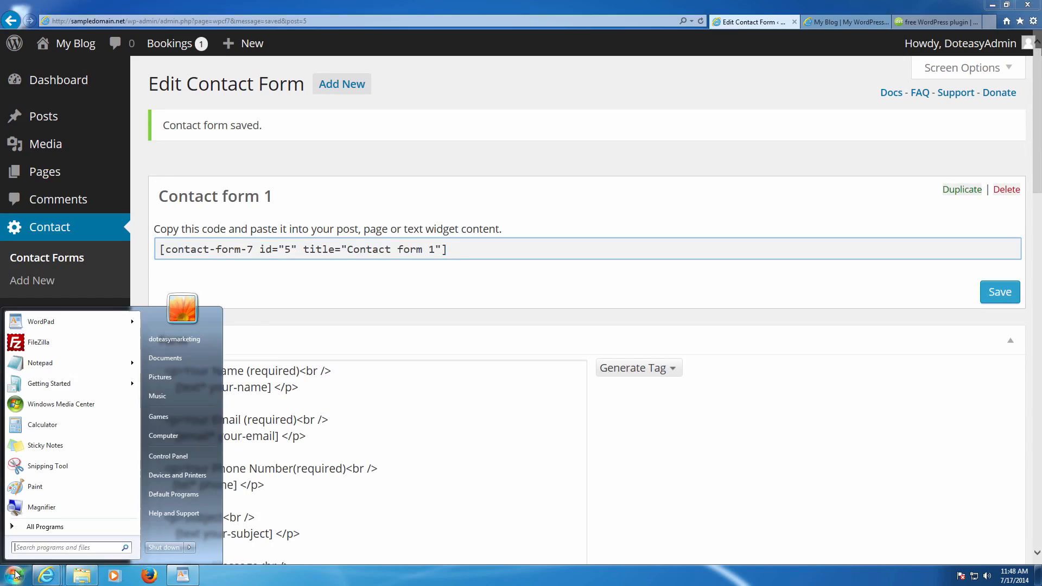
click(71, 365)
key(ctrl+v)
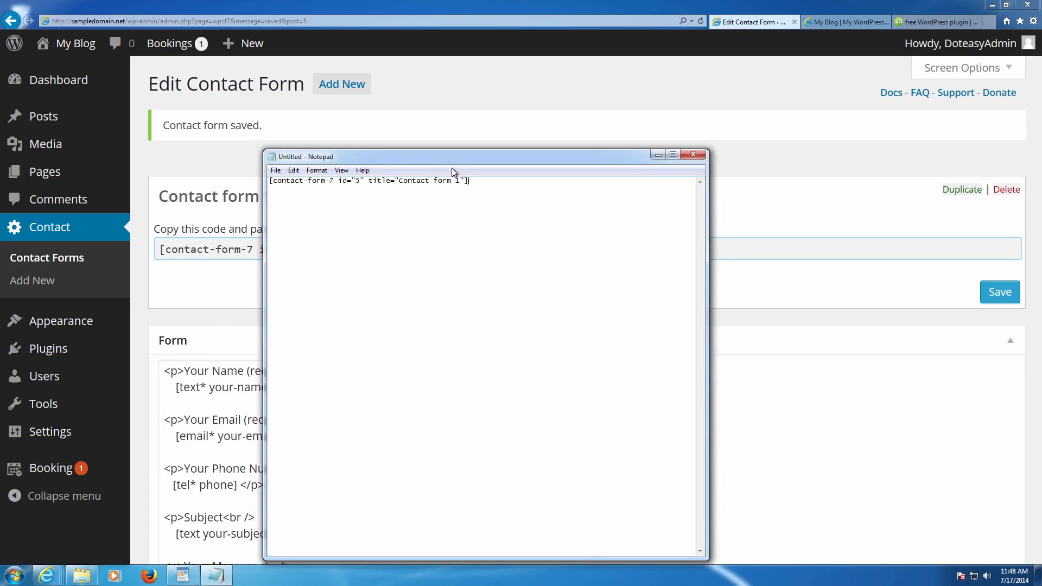
click(458, 89)
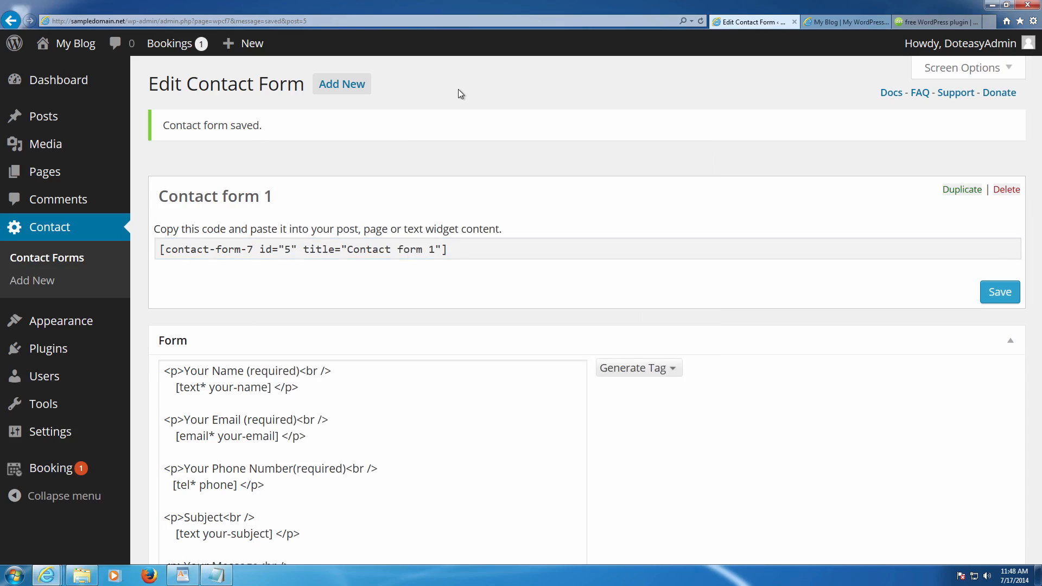
- Check Contact form 1's shortcode in the Contact Forms list, then go to the Booking Calendar overview
click(34, 233)
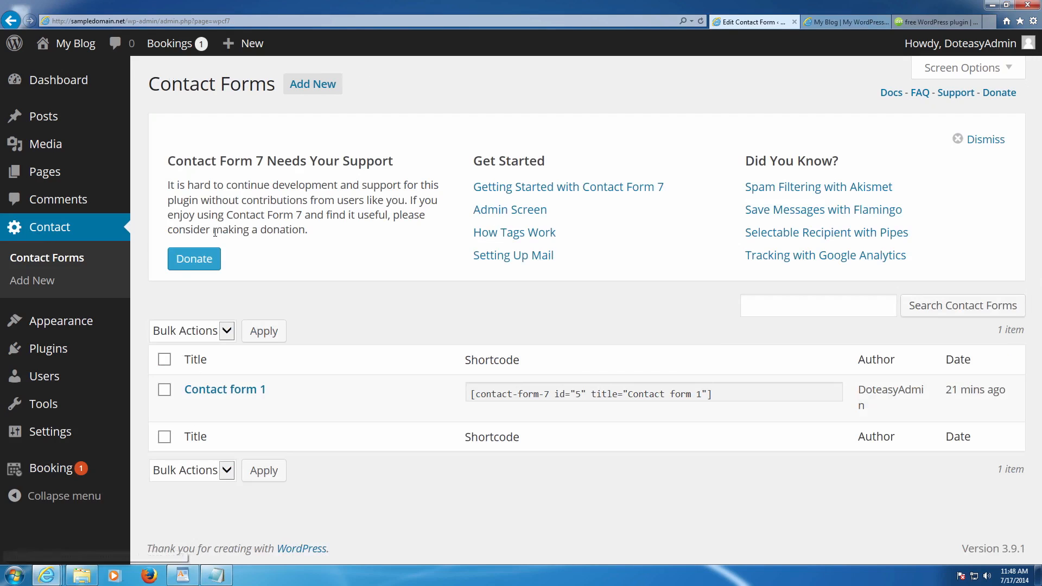
click(726, 396)
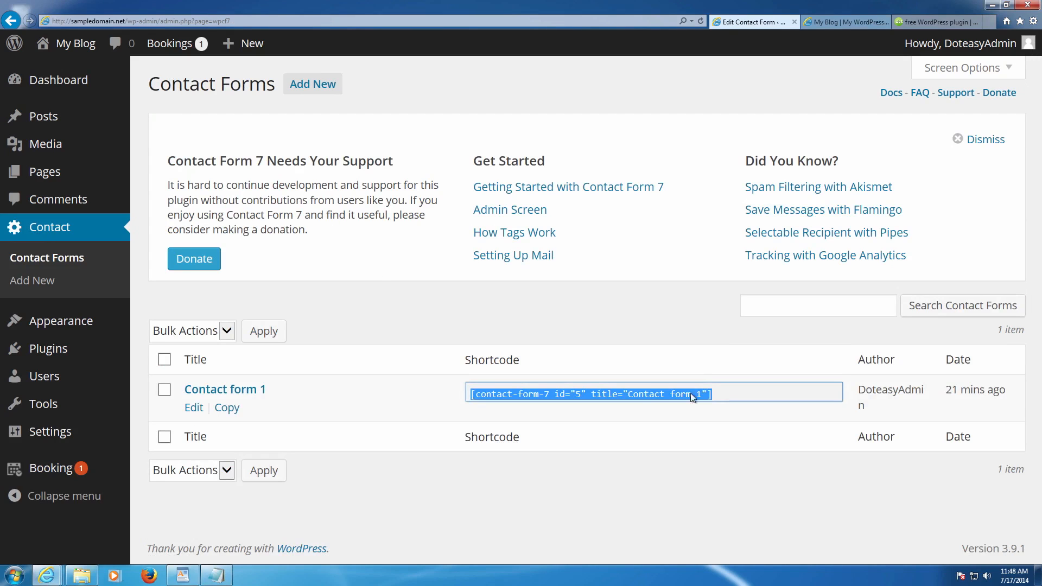
click(568, 324)
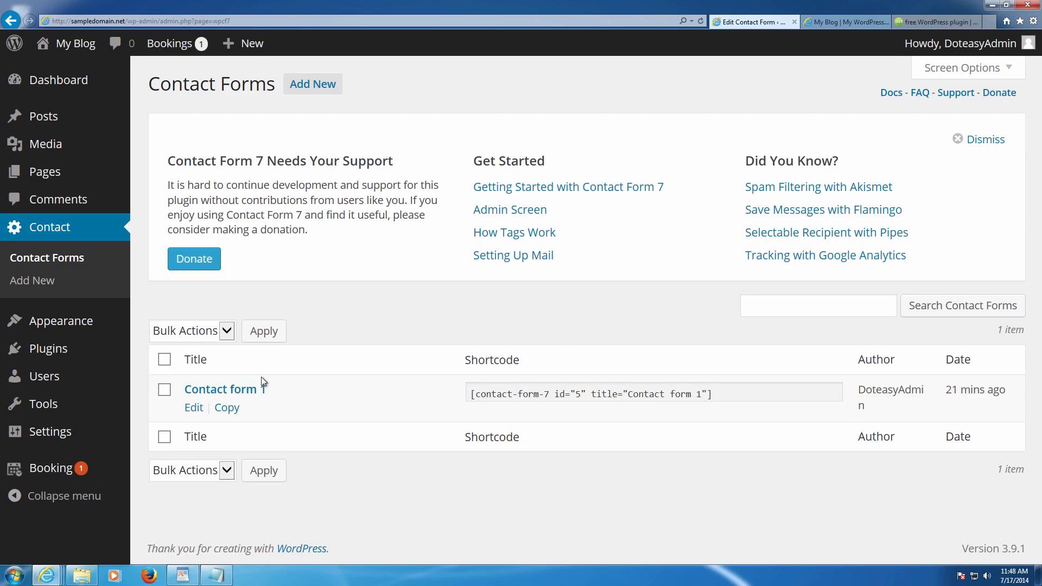
click(54, 470)
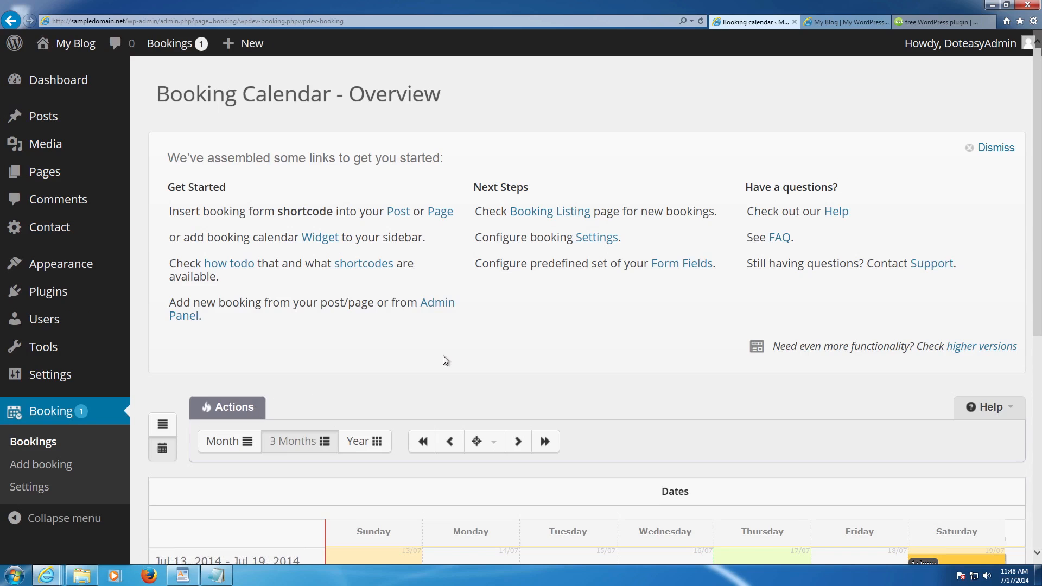
- Locate the pending July 19–21, 2014 test booking in the bookings listing and calendar overview
scroll(443, 356, down, 7)
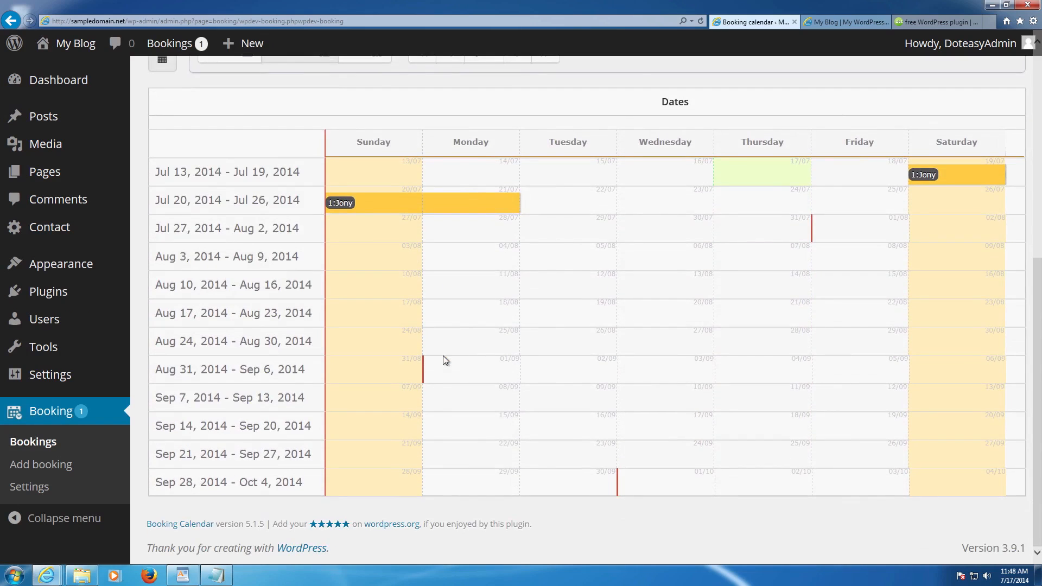
scroll(420, 336, up, 5)
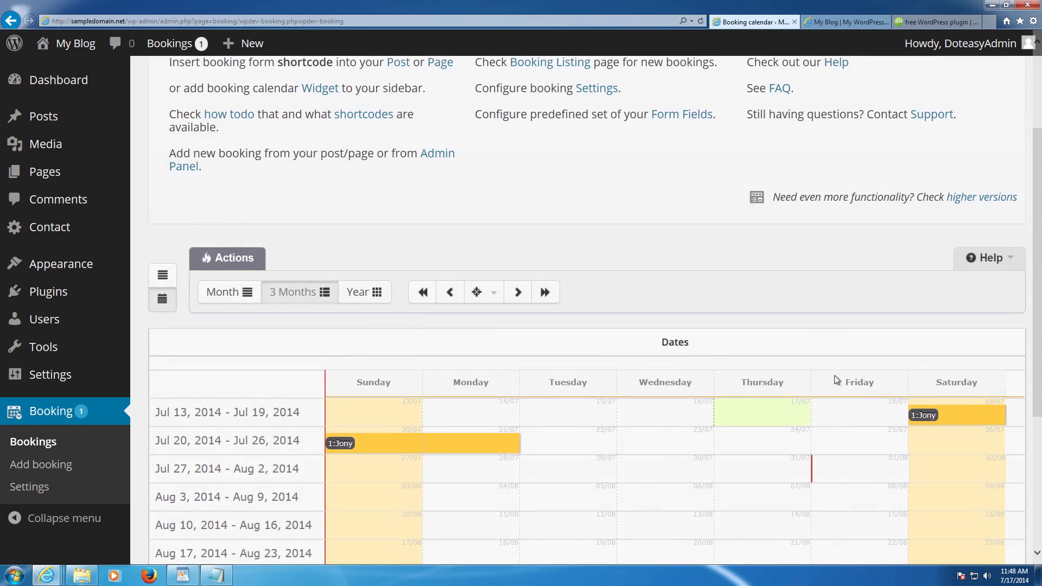
click(917, 421)
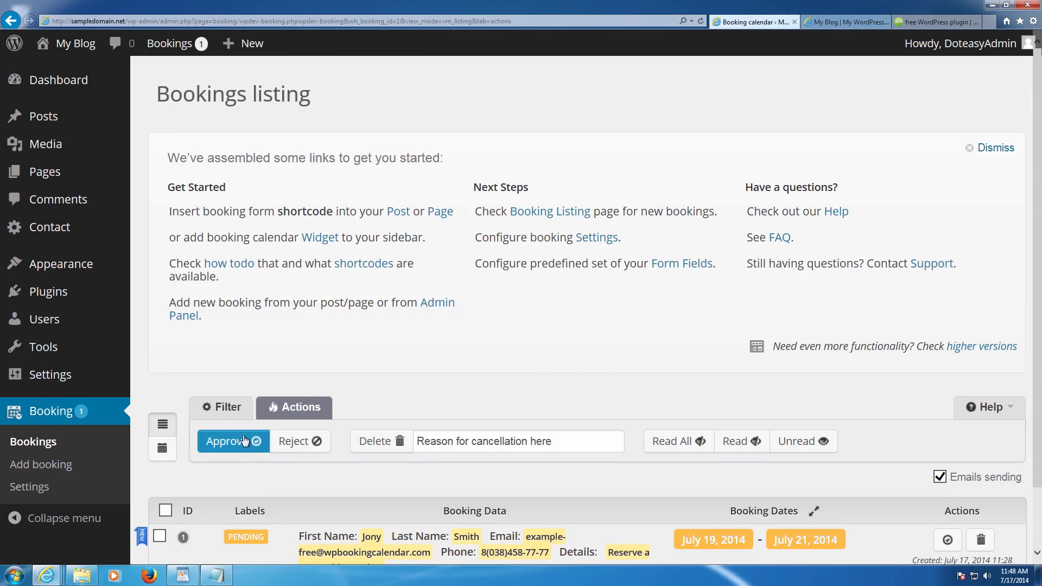
scroll(307, 438, down, 2)
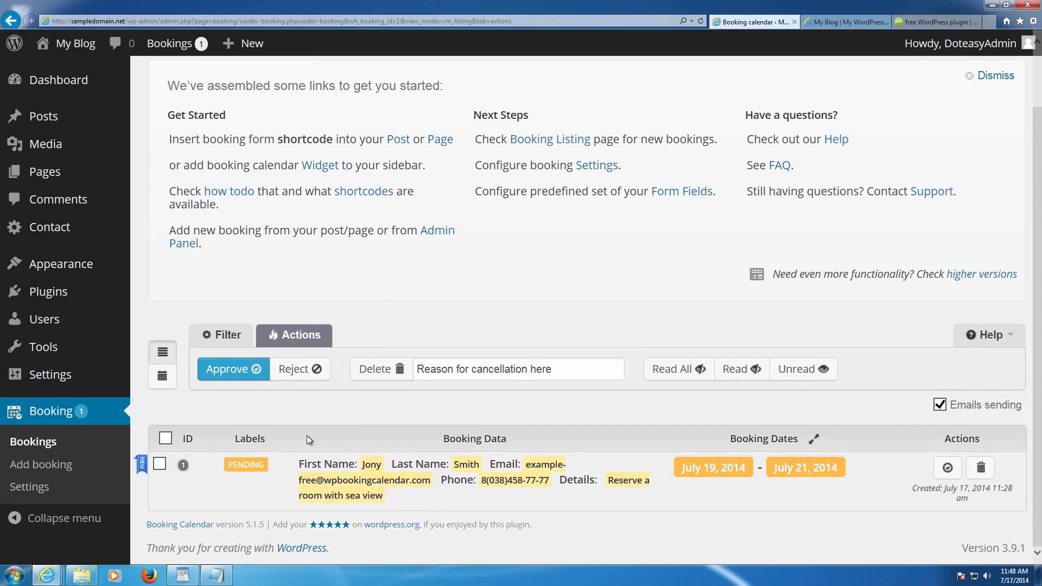
scroll(307, 437, up, 2)
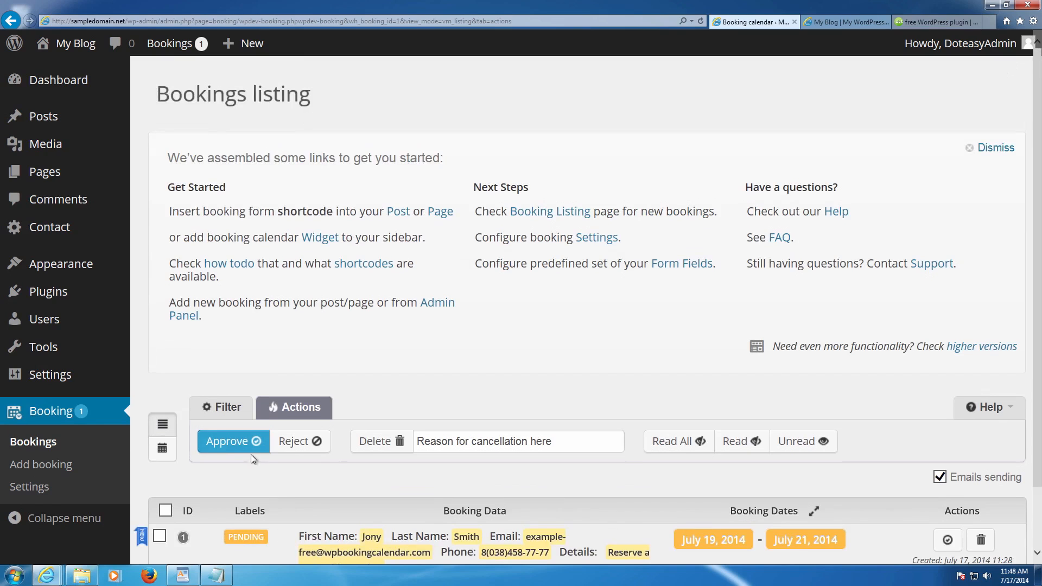
click(162, 450)
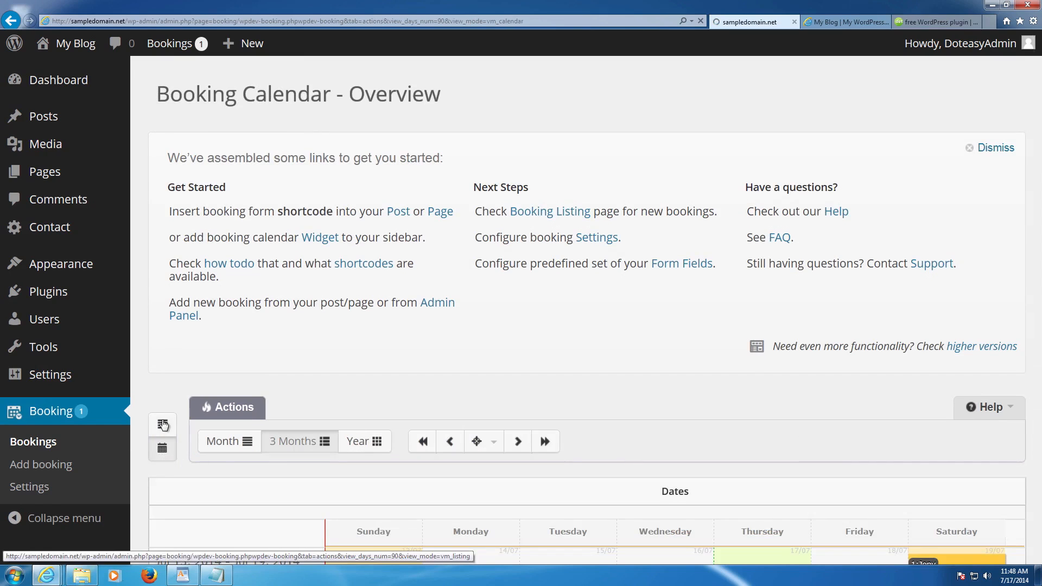
scroll(301, 414, down, 10)
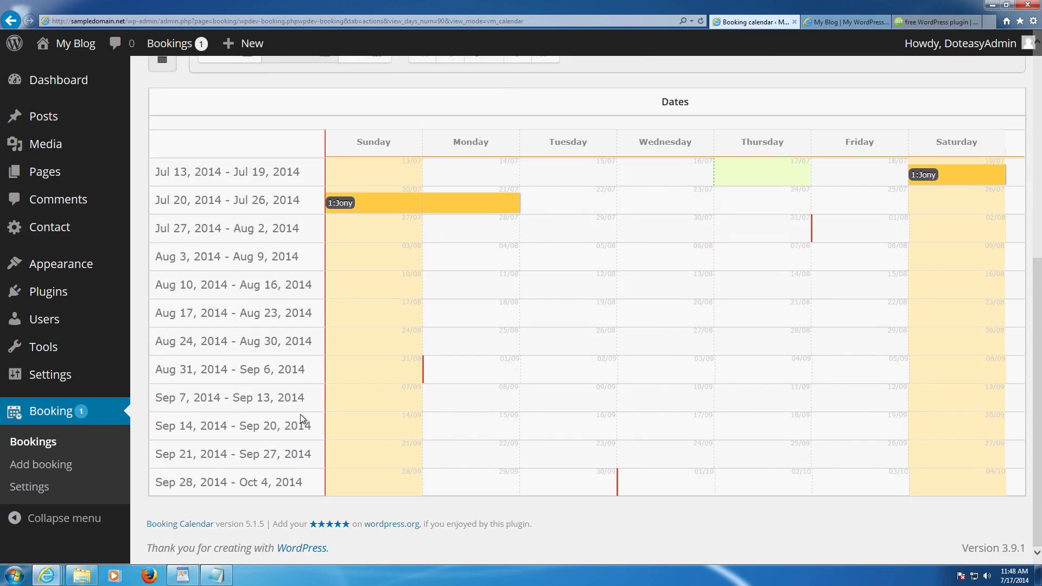
scroll(320, 444, up, 10)
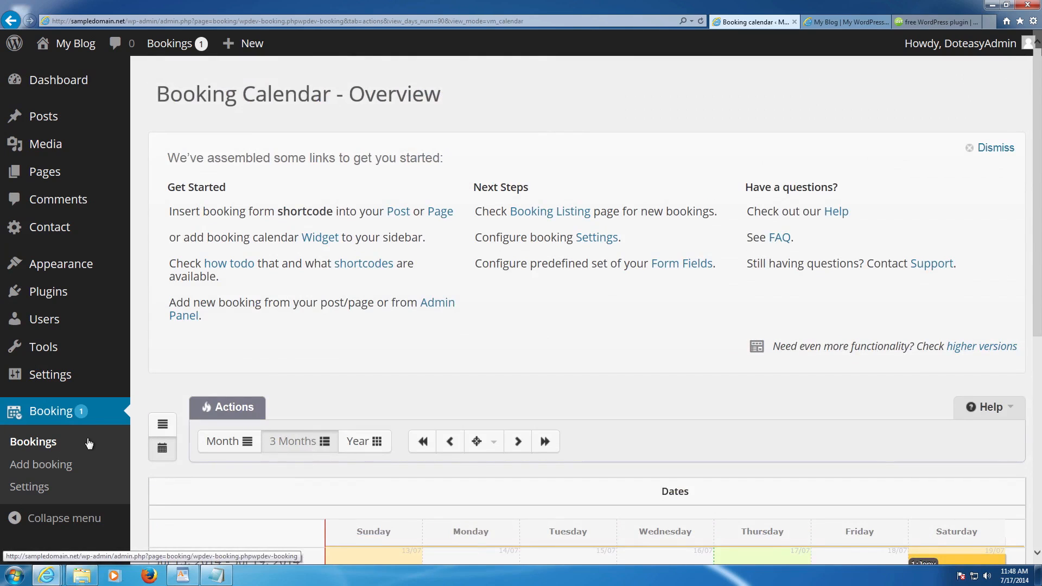
scroll(331, 407, down, 8)
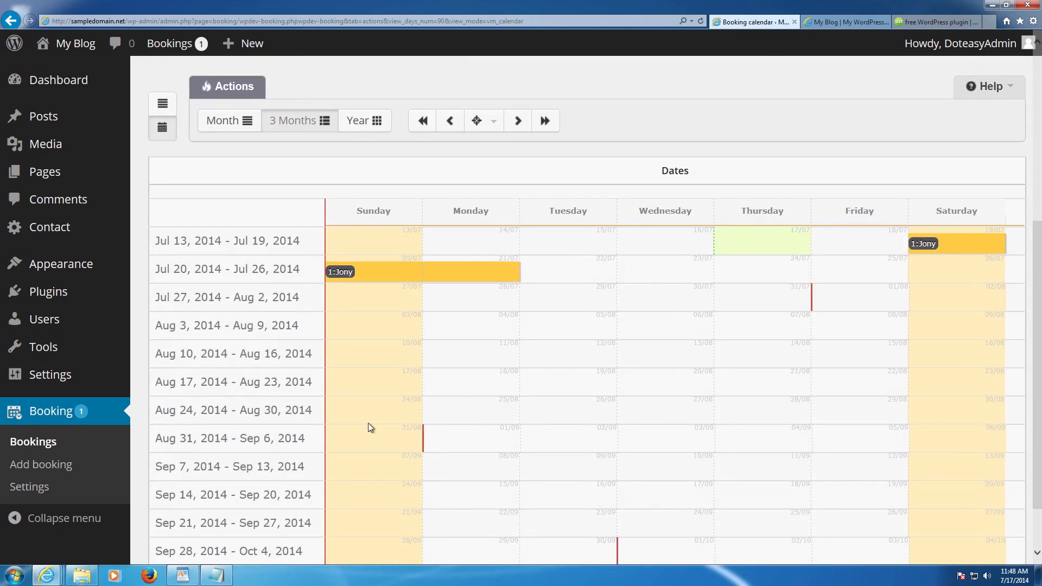
- Tick the test booking in the listing, delete it, and confirm with OK
click(341, 273)
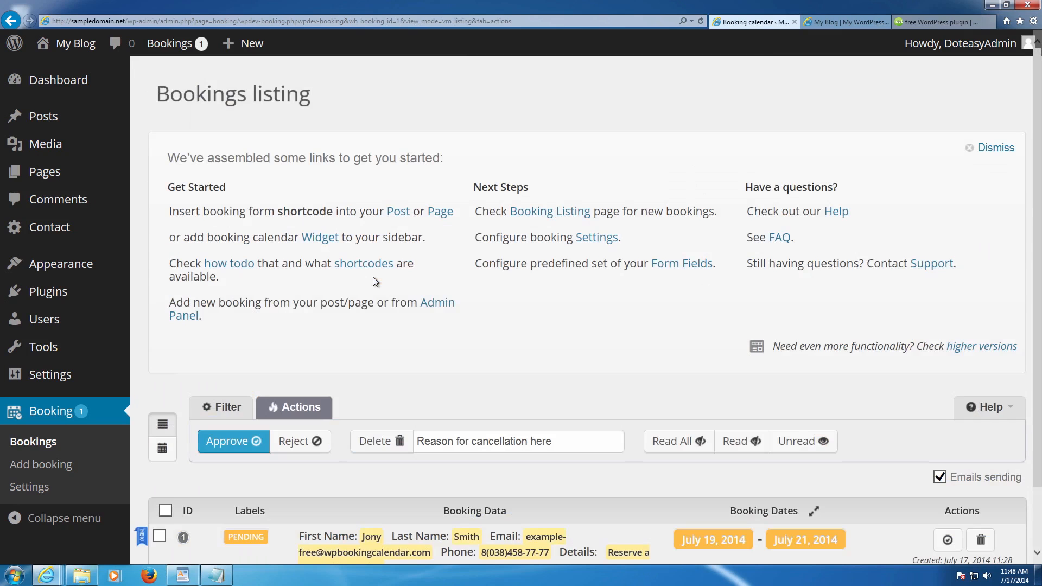
scroll(375, 282, down, 2)
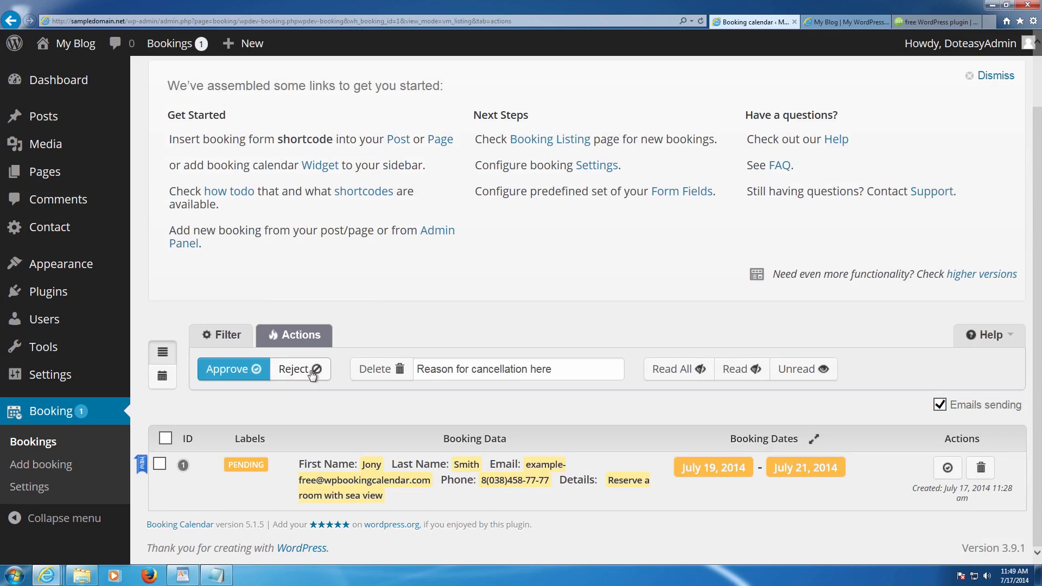
click(367, 370)
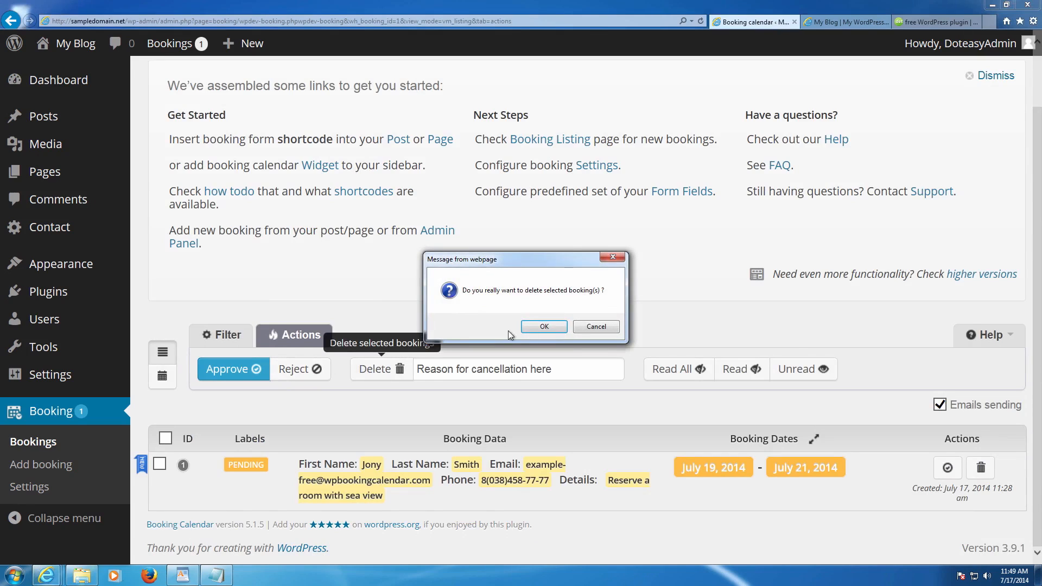
click(533, 326)
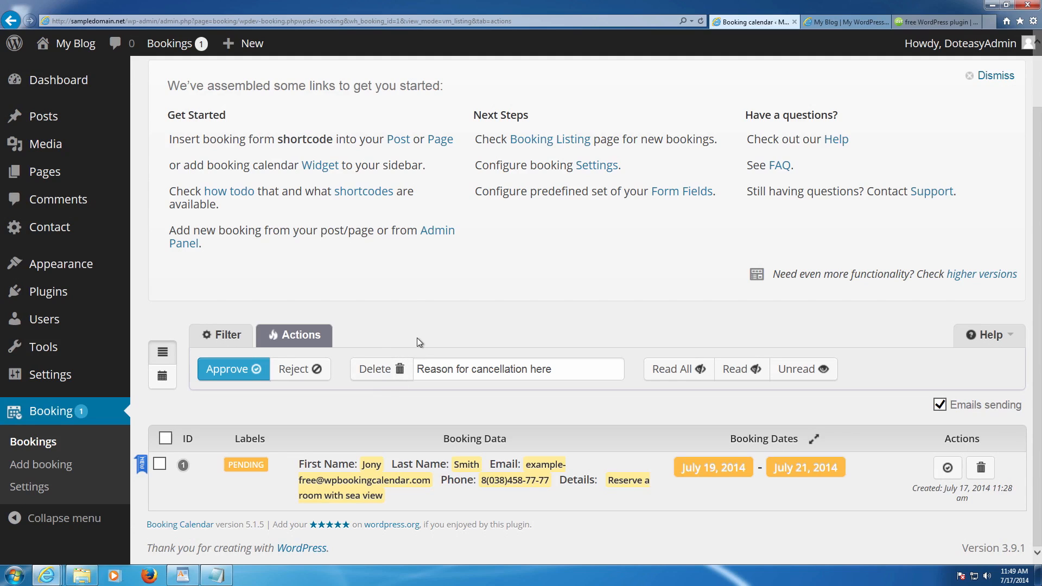
click(159, 463)
click(377, 369)
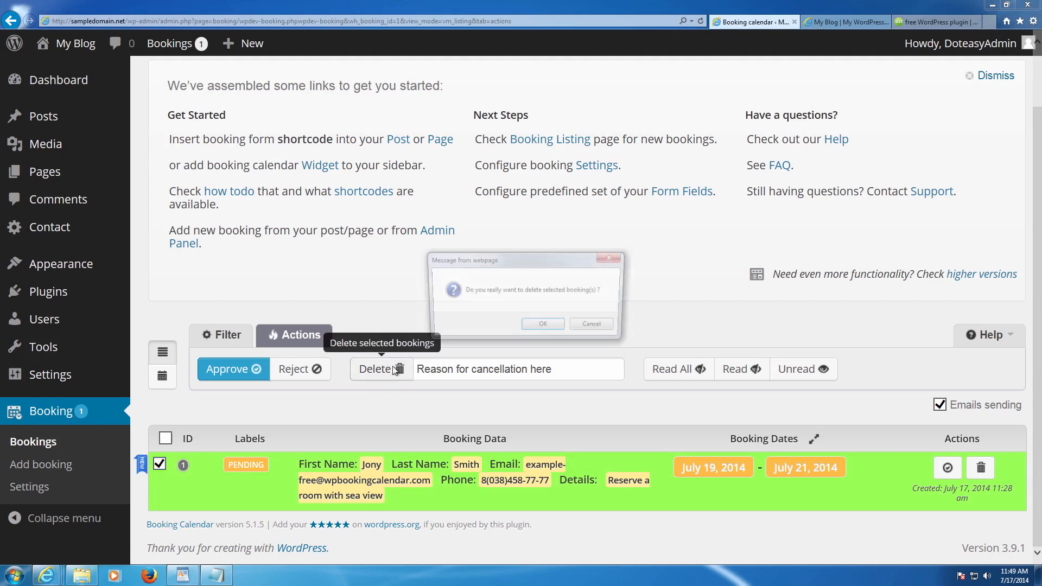
click(524, 331)
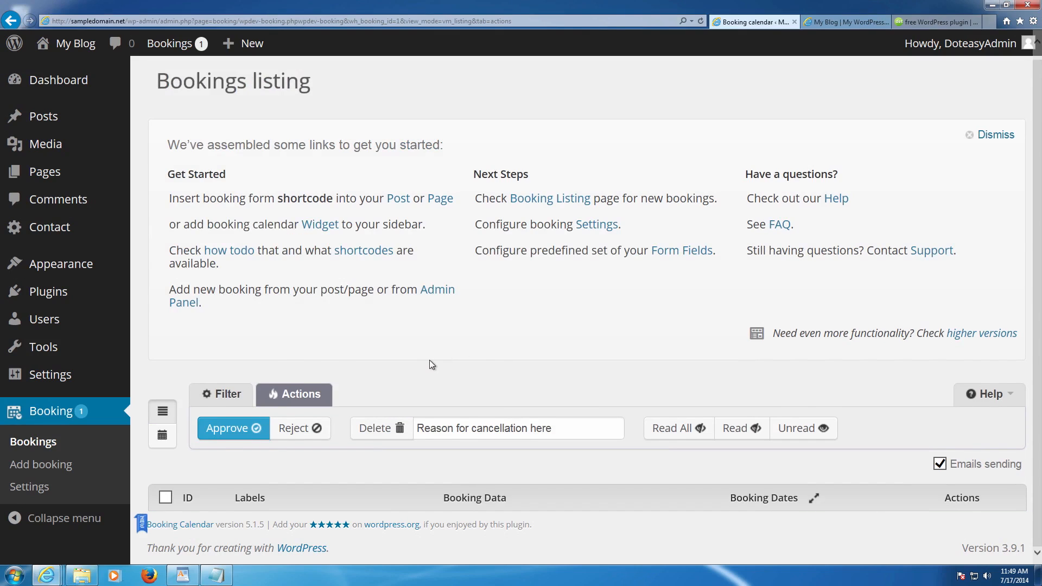
click(33, 465)
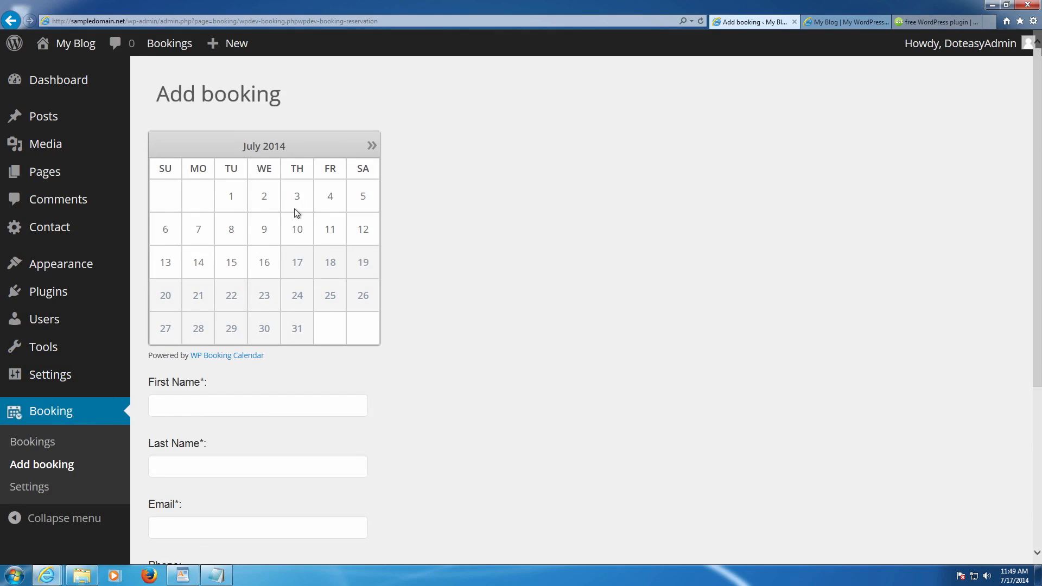
- Advance the Add booking form's calendar to August 2014
click(372, 146)
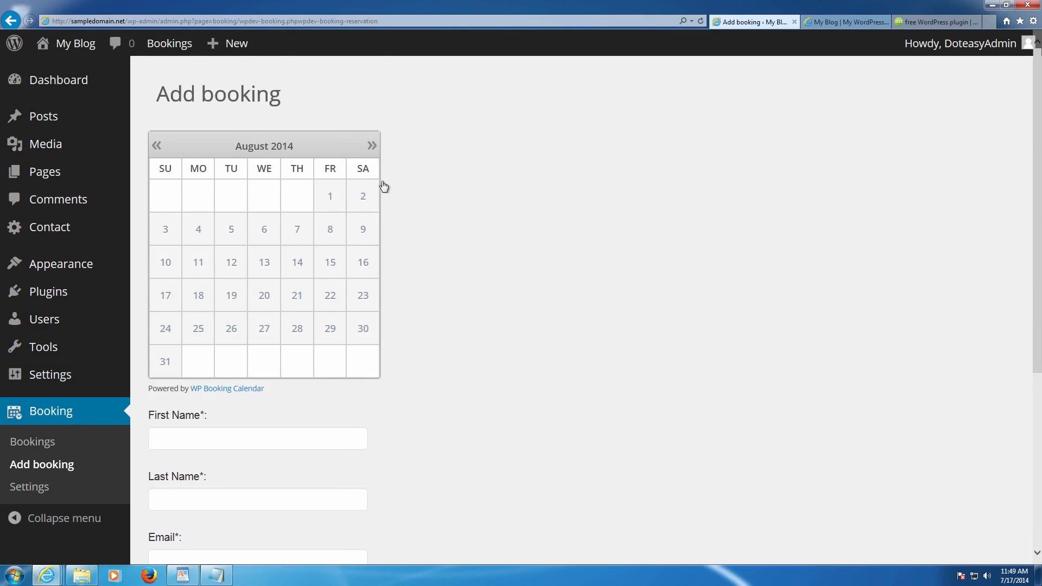
scroll(374, 193, down, 5)
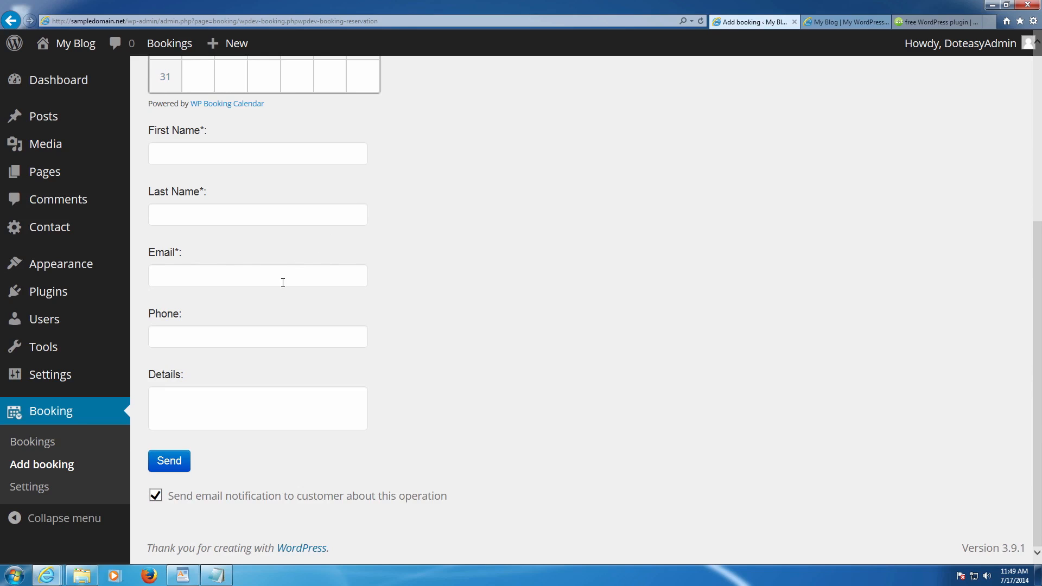
scroll(252, 337, up, 5)
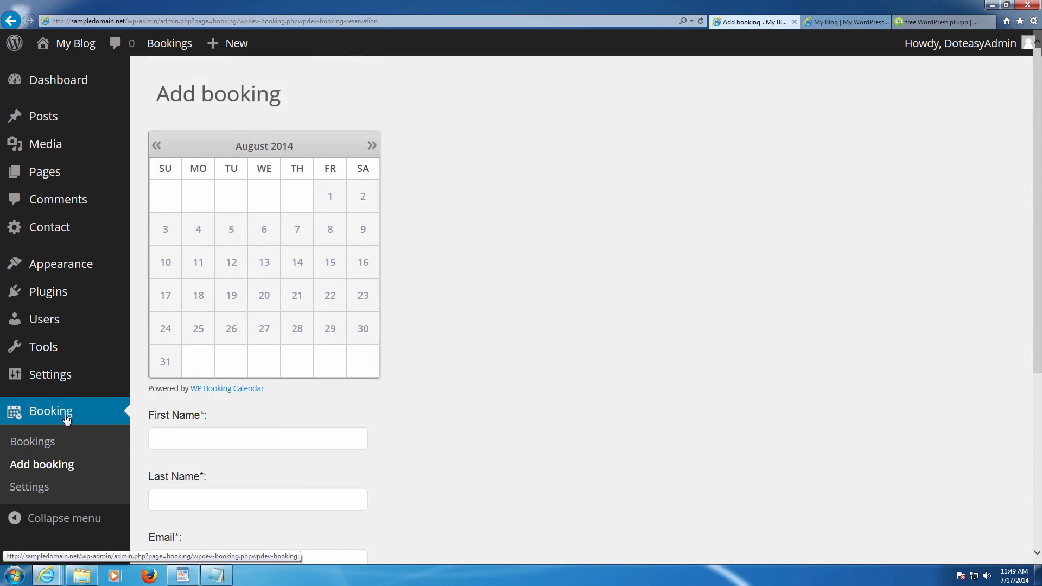
click(44, 486)
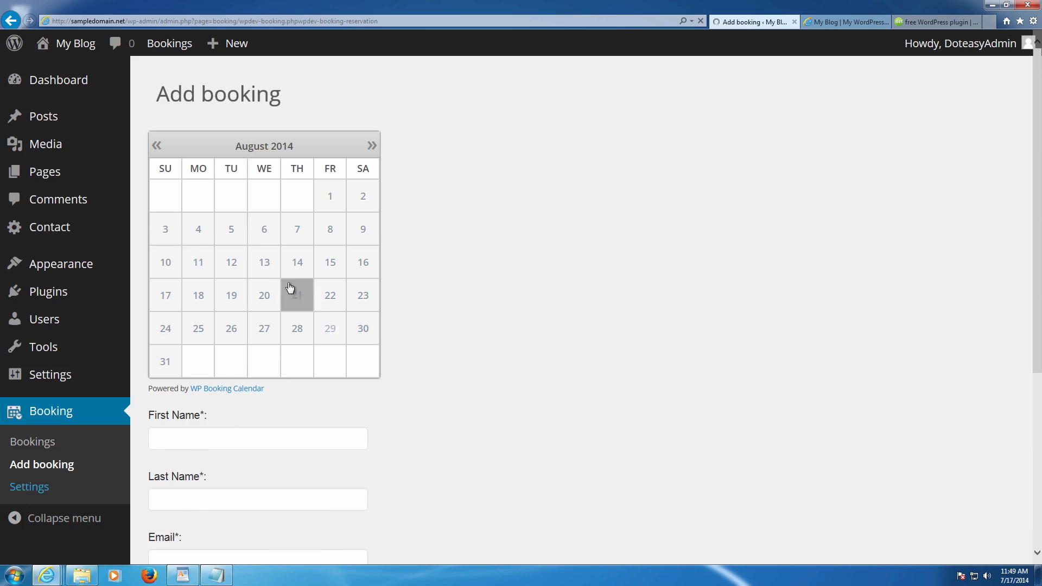
- Open the Fields tab of the Booking Calendar settings and review the form fields
scroll(347, 296, down, 9)
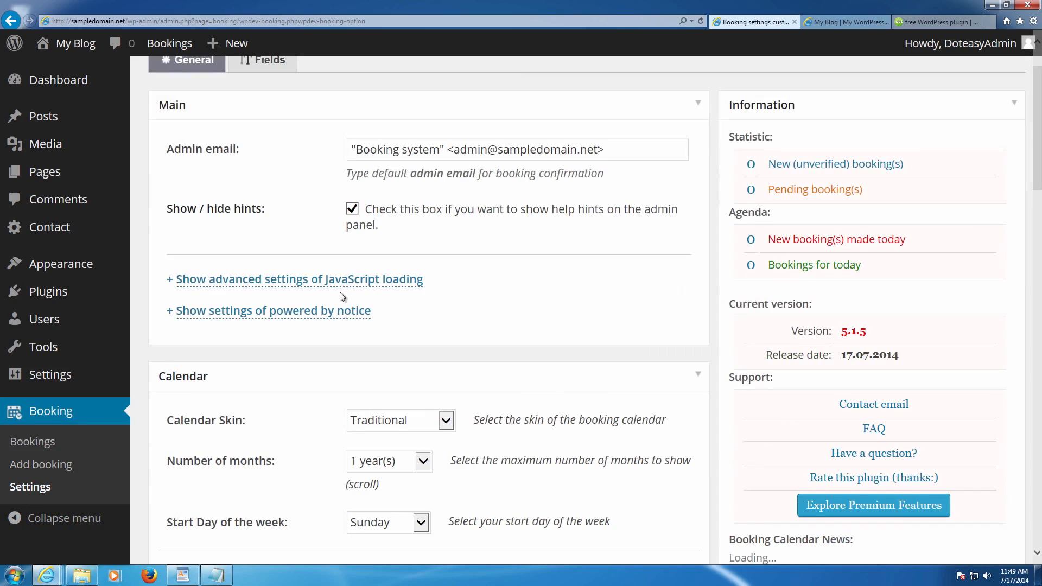
scroll(340, 292, down, 15)
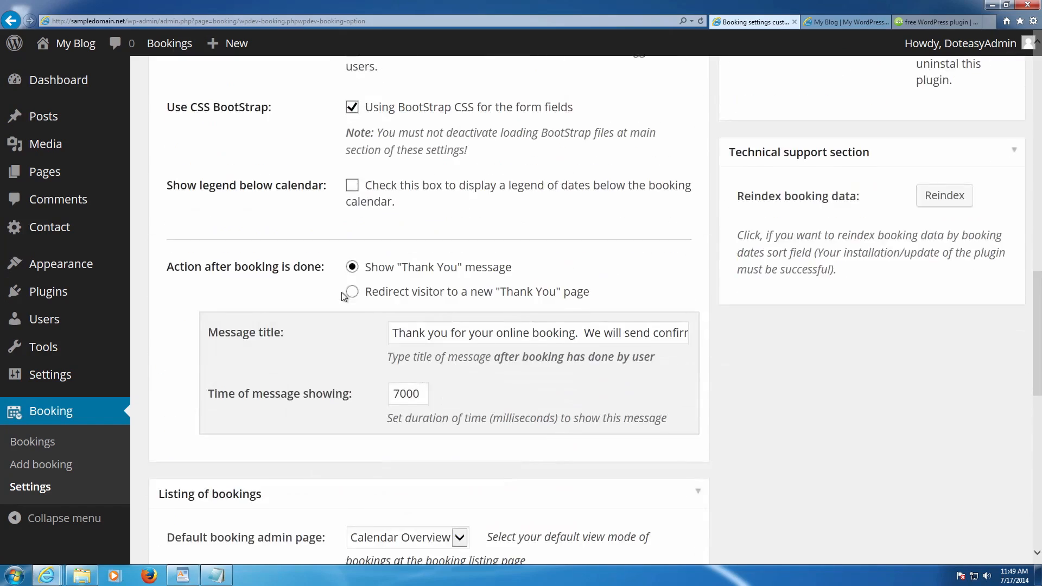
scroll(341, 296, down, 6)
scroll(448, 326, up, 6)
middle_click(447, 323)
scroll(447, 324, up, 20)
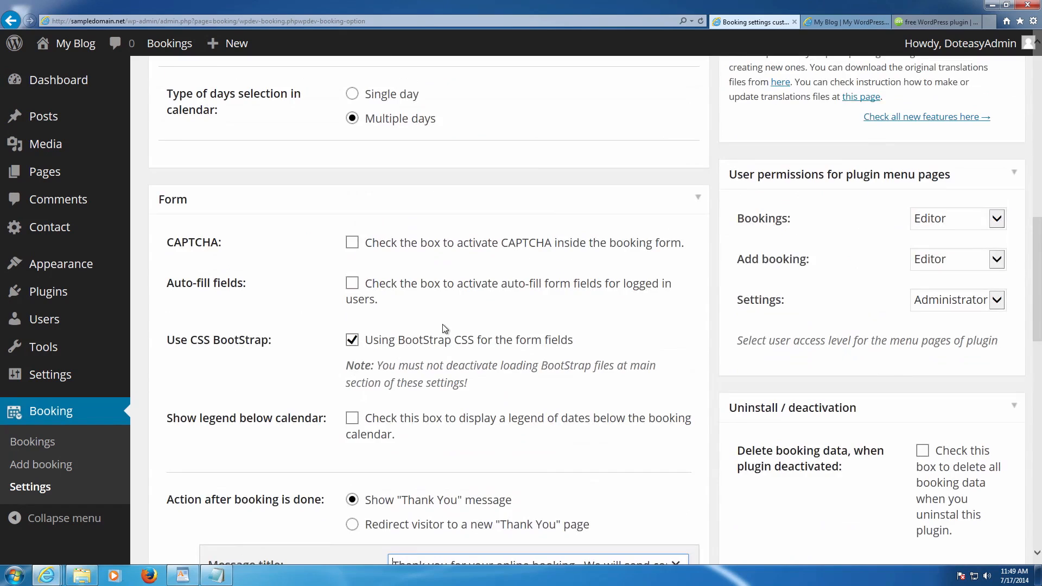
scroll(457, 328, up, 2)
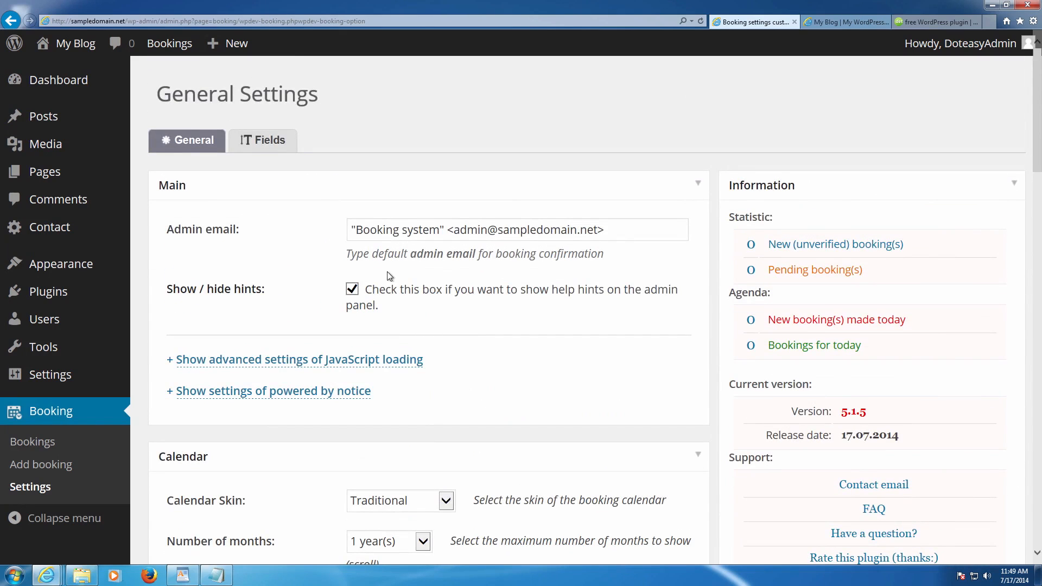
click(257, 142)
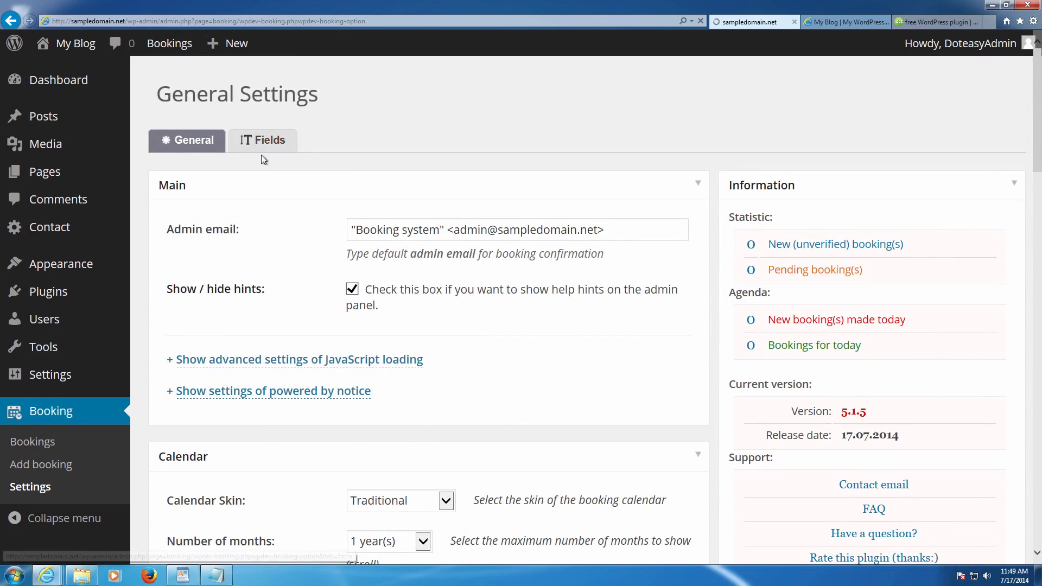
scroll(286, 160, down, 3)
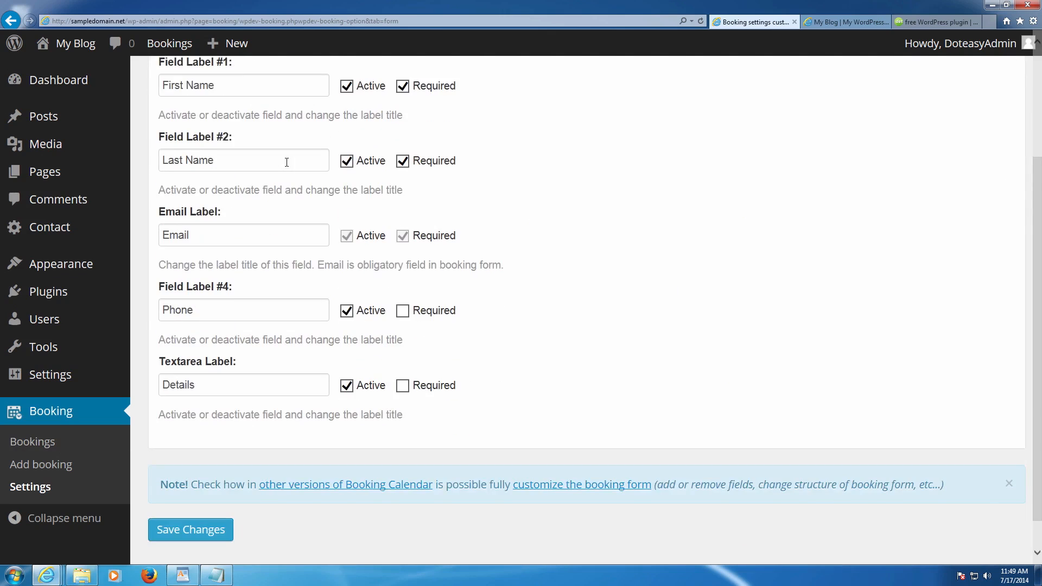
scroll(286, 162, up, 3)
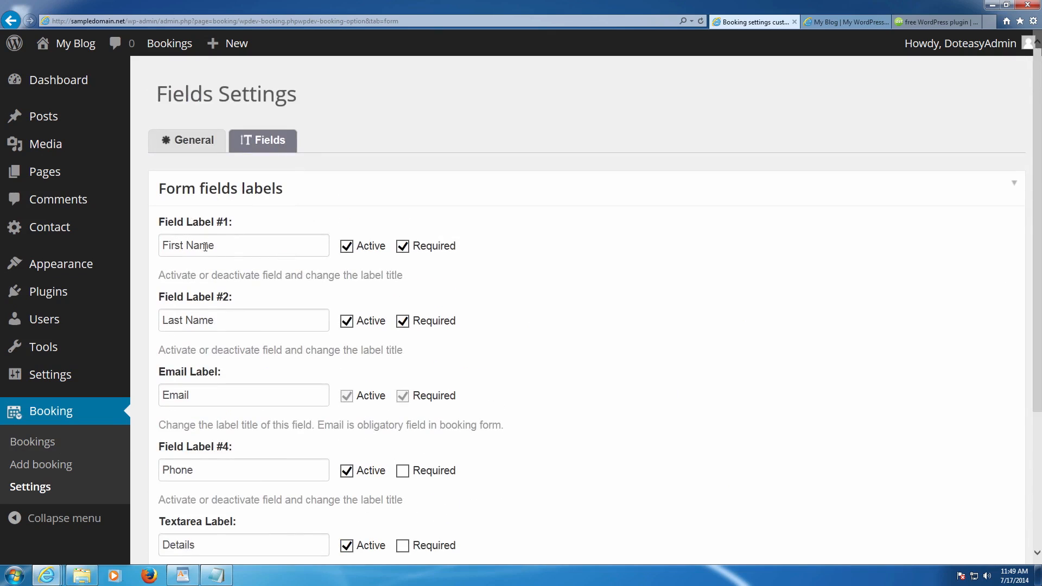
scroll(172, 298, down, 3)
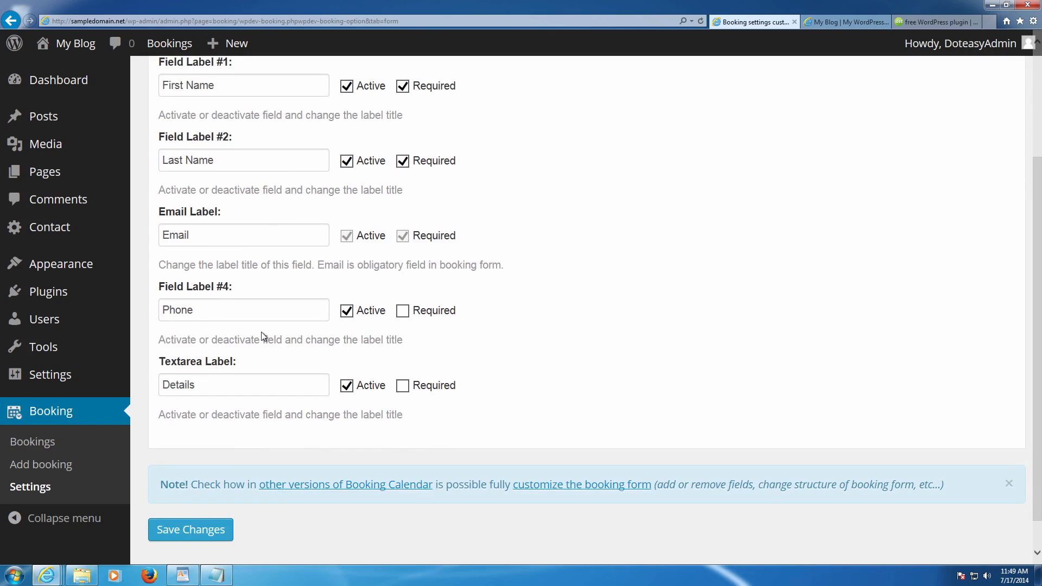
scroll(312, 377, down, 1)
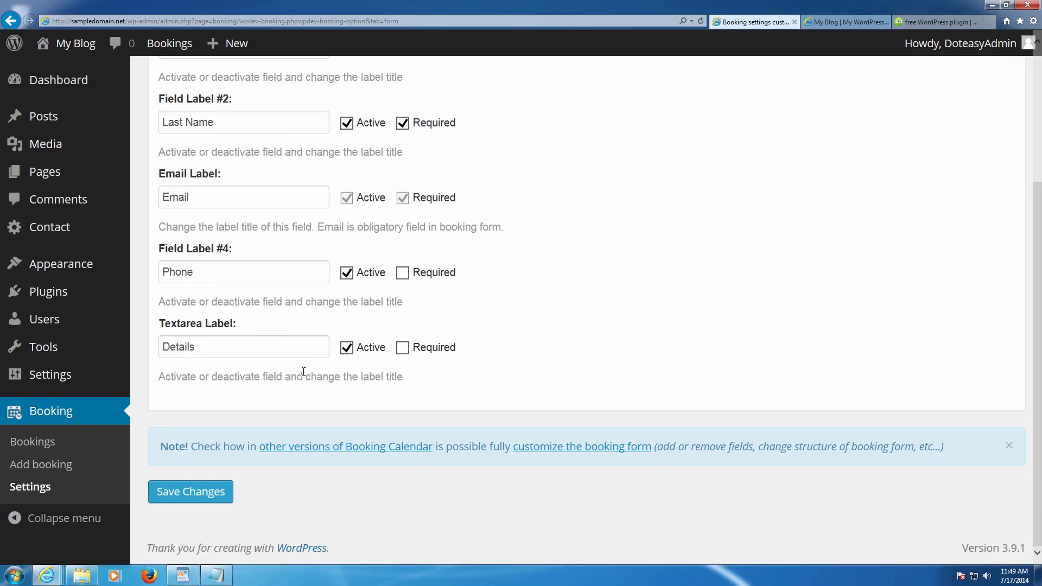
scroll(272, 367, up, 4)
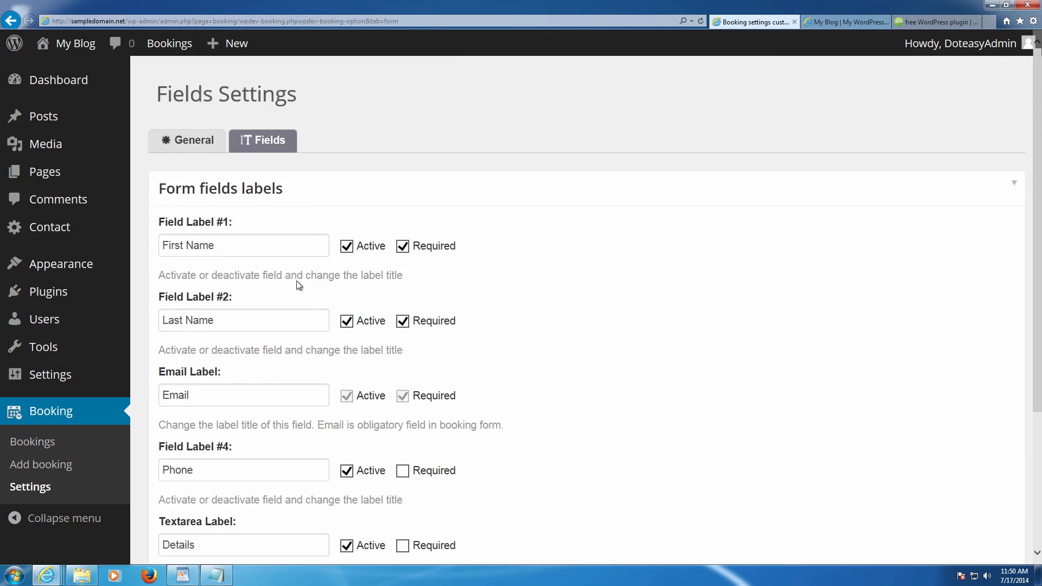
scroll(297, 281, down, 3)
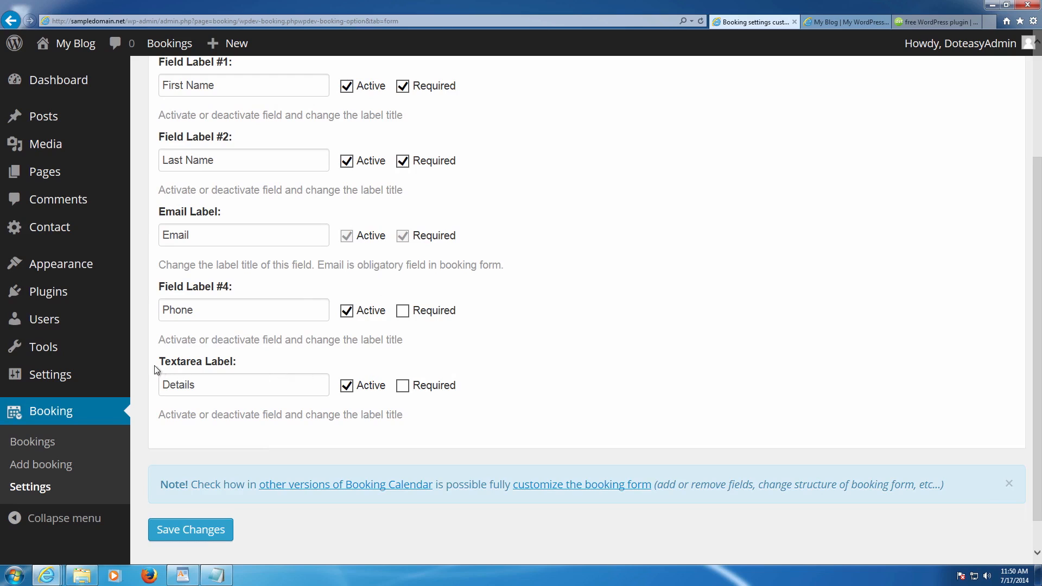
- Mark the Details (Textarea Label) and Phone (Field Label #4) fields as Required
click(217, 382)
click(402, 386)
click(402, 311)
scroll(406, 319, up, 2)
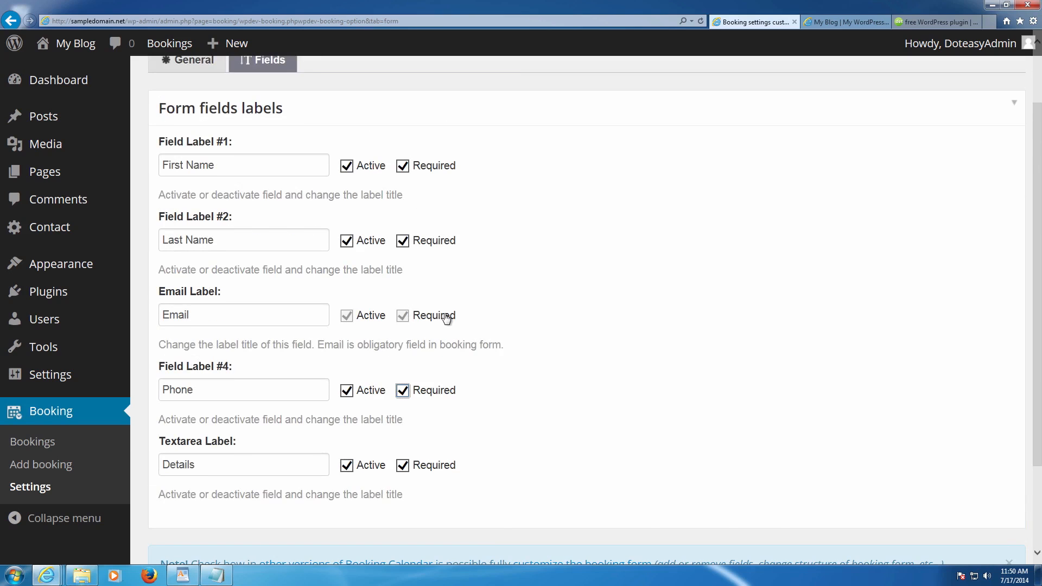
scroll(434, 326, down, 3)
scroll(367, 347, up, 5)
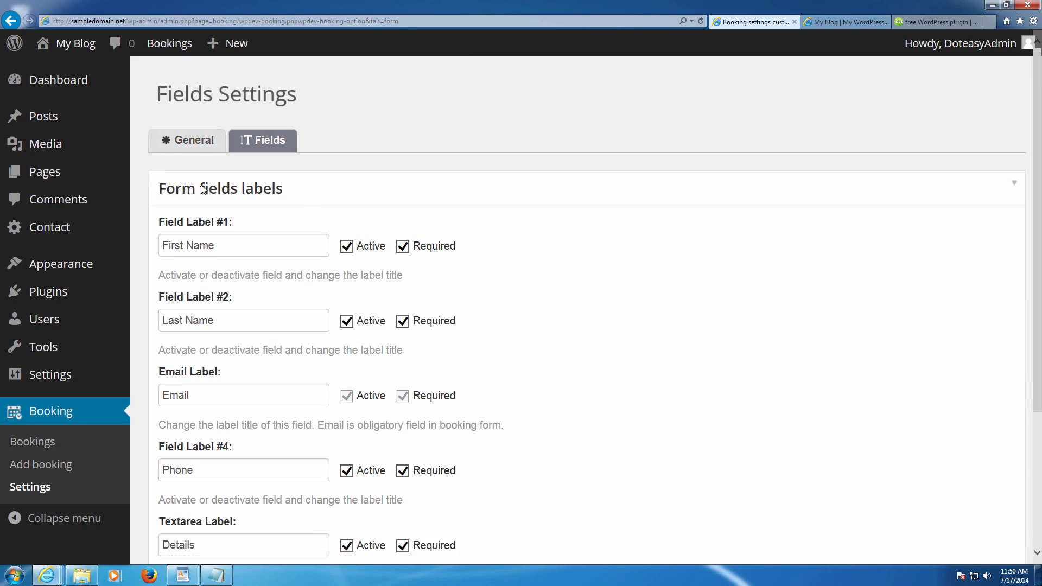
scroll(222, 198, down, 2)
scroll(236, 223, down, 3)
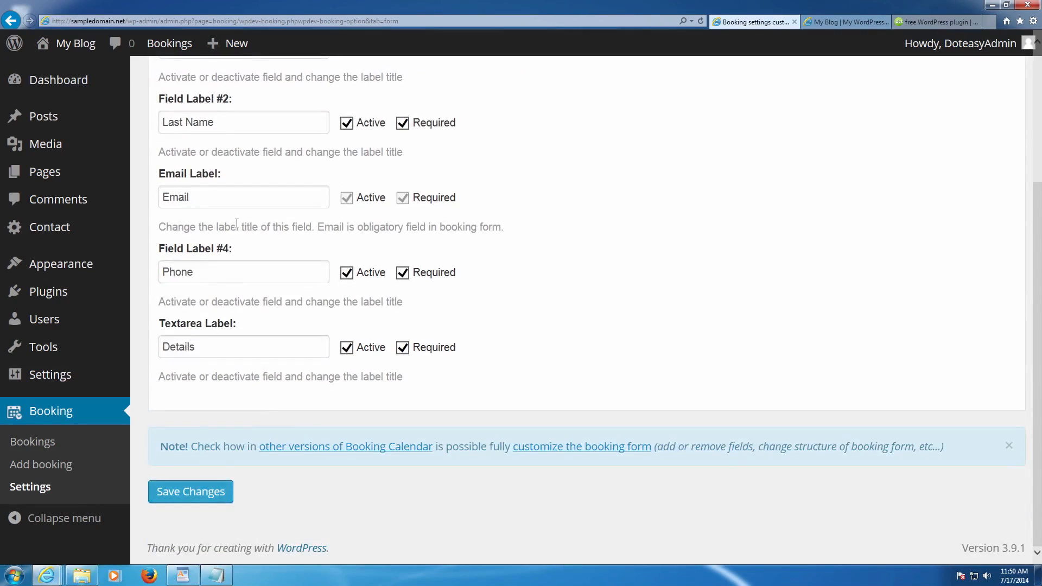
scroll(232, 214, up, 5)
- On the General tab, inspect the JavaScript loading and powered-by notice options
click(199, 152)
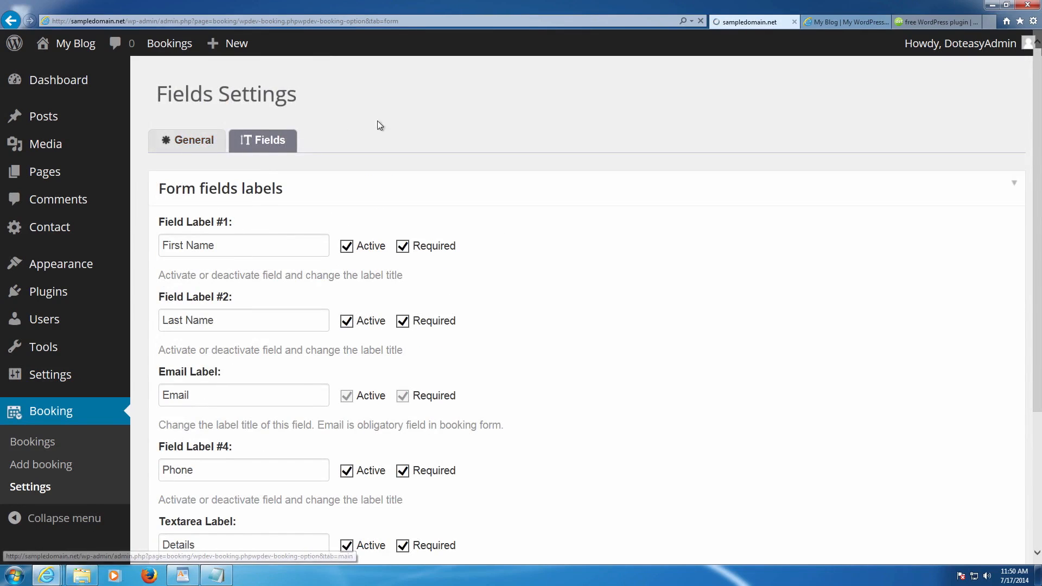
scroll(488, 174, down, 2)
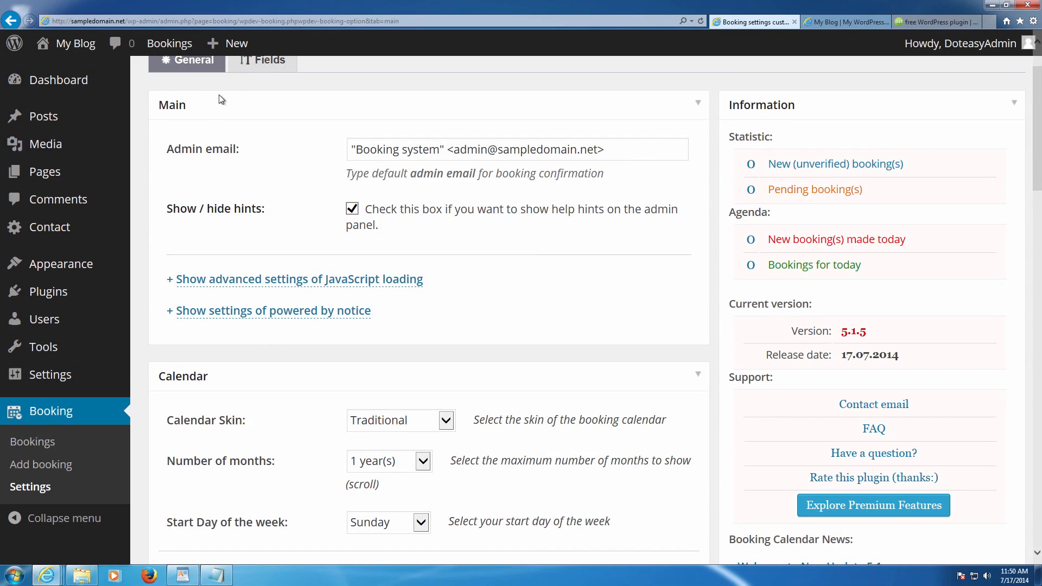
mouse_move(165, 52)
scroll(433, 260, down, 3)
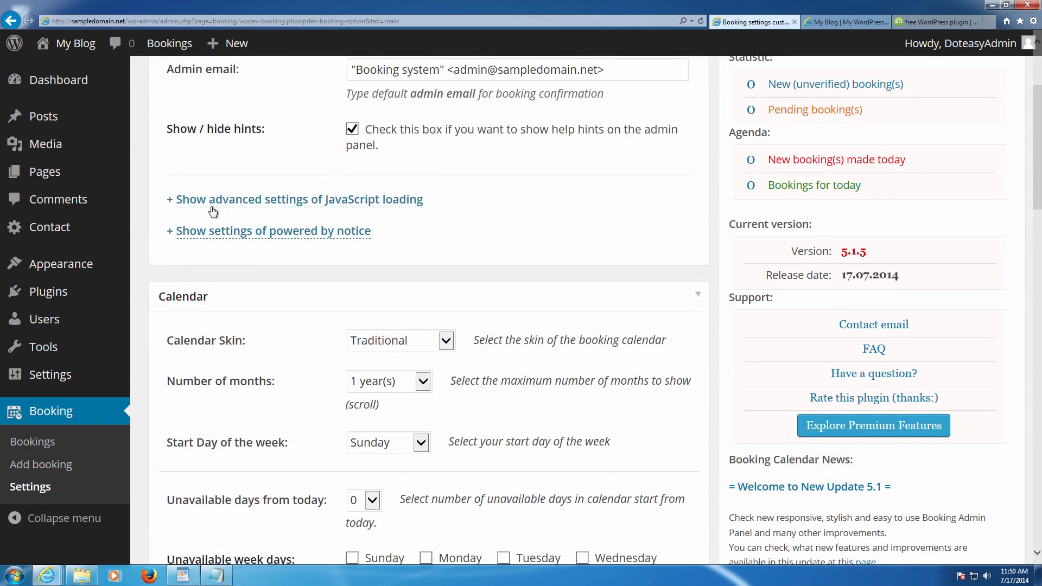
click(170, 202)
click(170, 203)
click(169, 235)
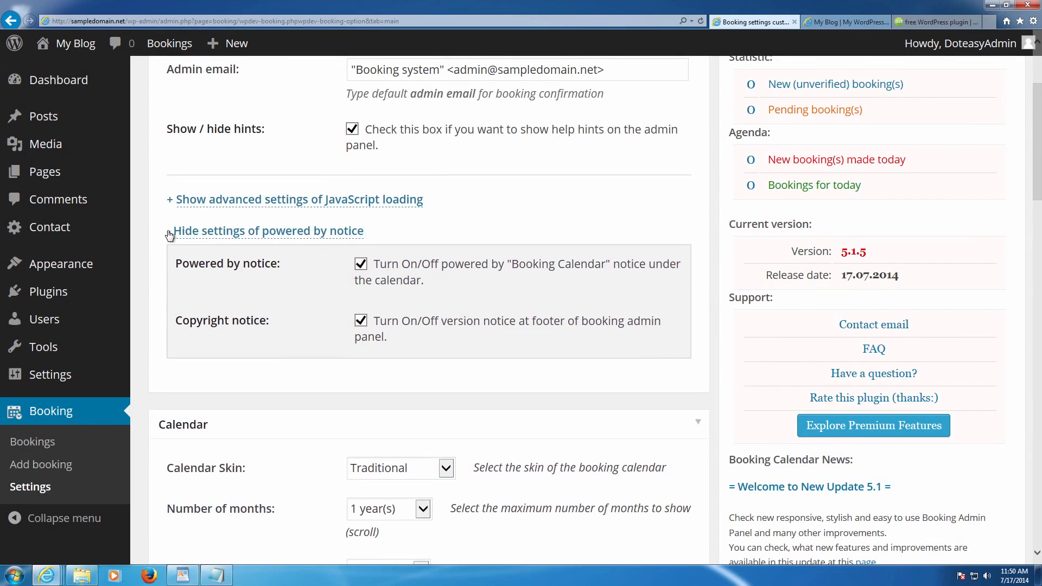
click(170, 234)
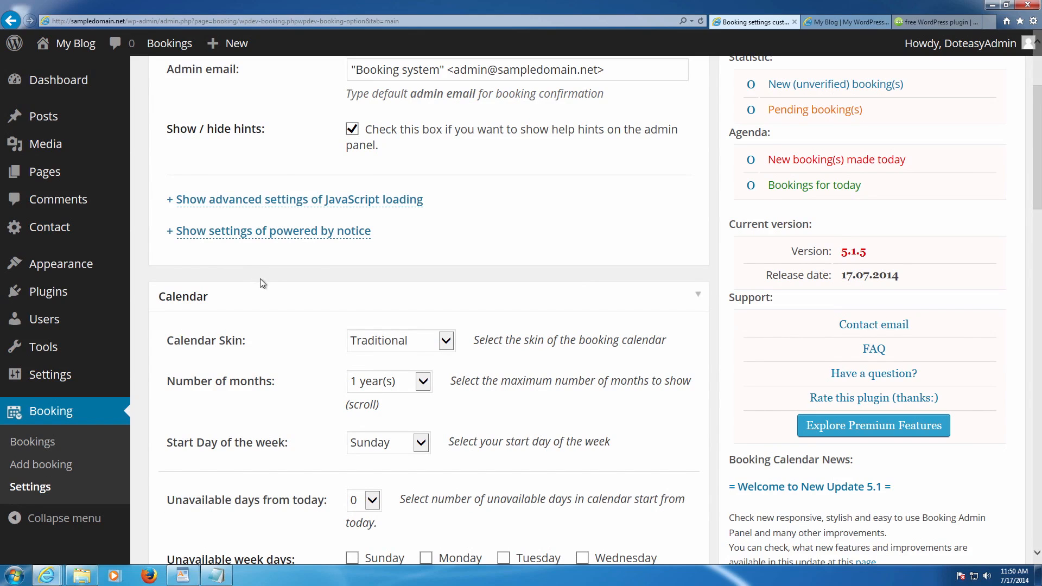
- Keep the Traditional calendar skin, 1 year(s) of months, and Sunday as the week's start day
scroll(272, 284, down, 2)
click(396, 263)
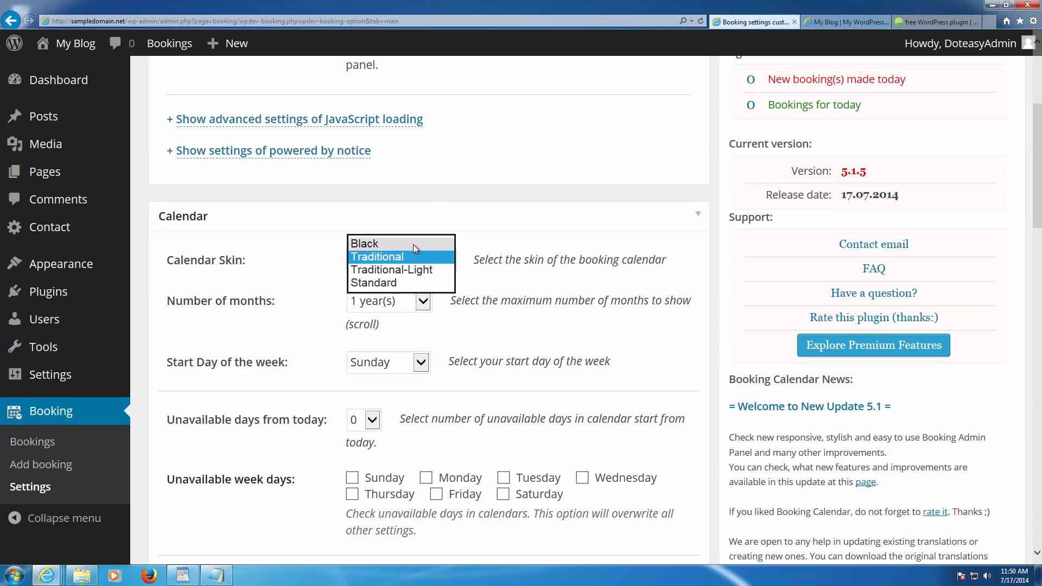
click(413, 258)
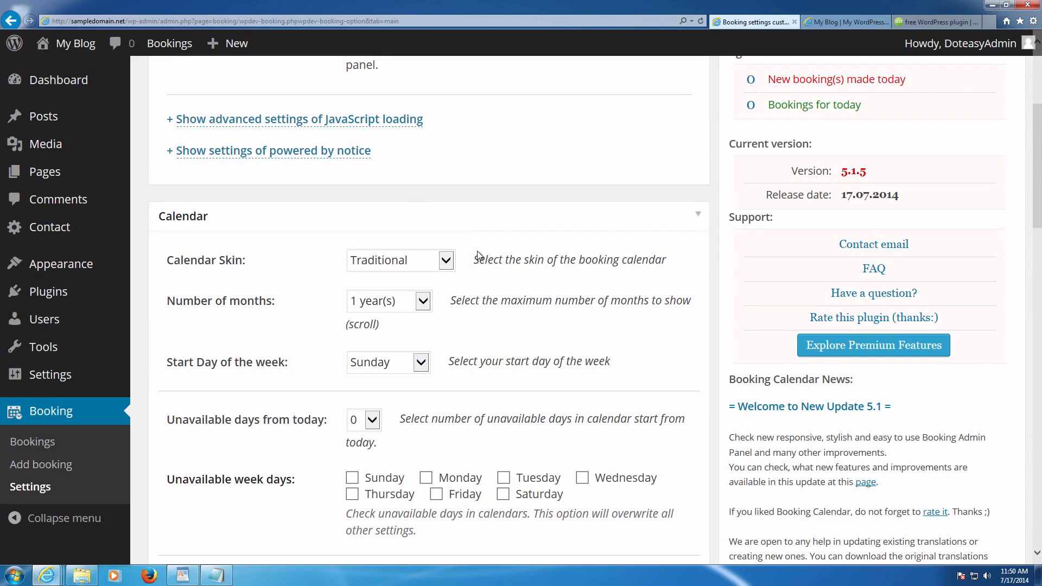
scroll(477, 255, down, 2)
click(419, 223)
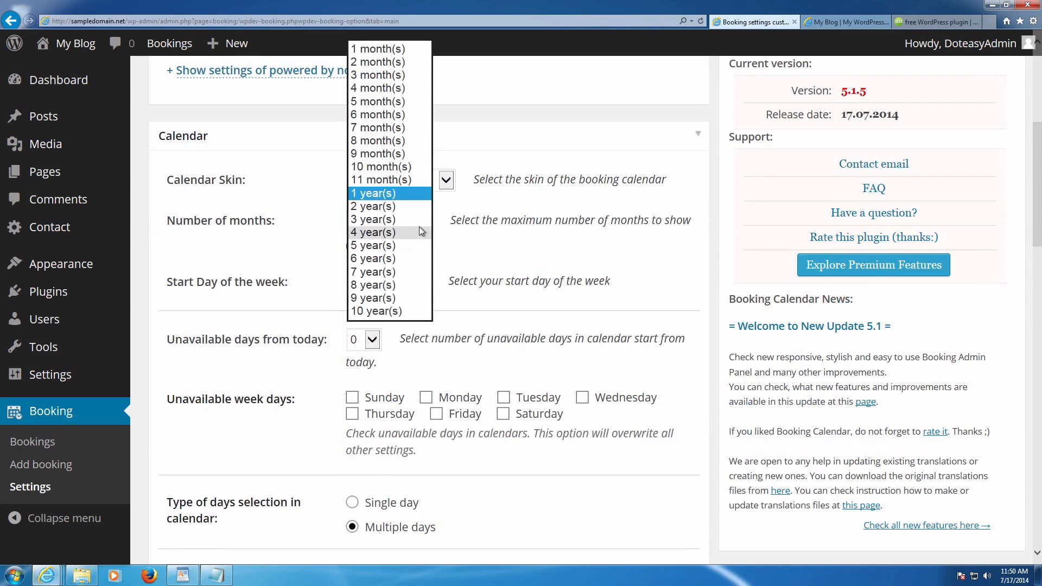
click(411, 194)
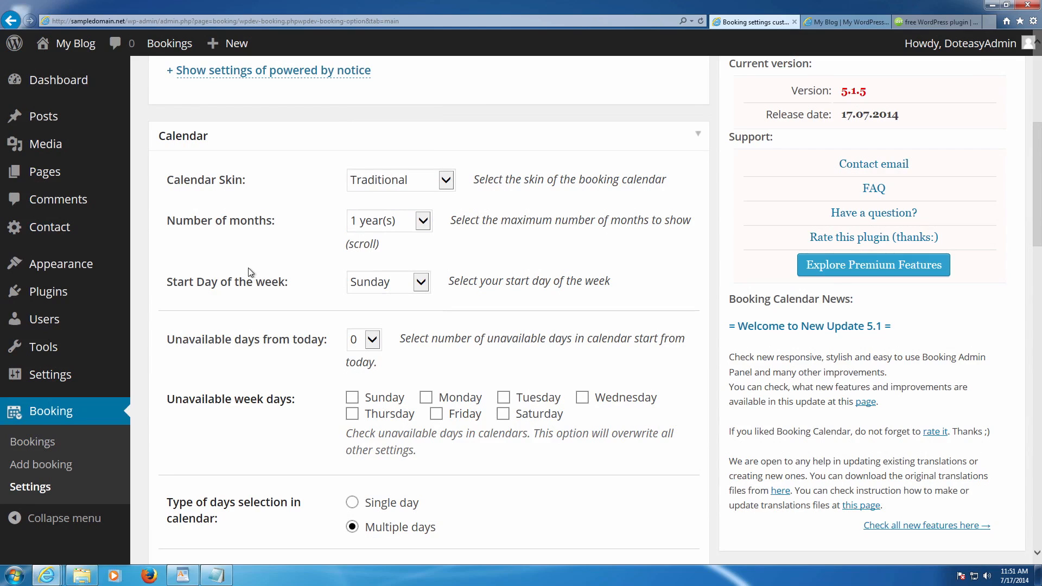
drag(173, 288, 317, 293)
click(410, 283)
click(465, 276)
- Leave the unavailable days from today setting at 0
scroll(465, 277, down, 2)
click(372, 259)
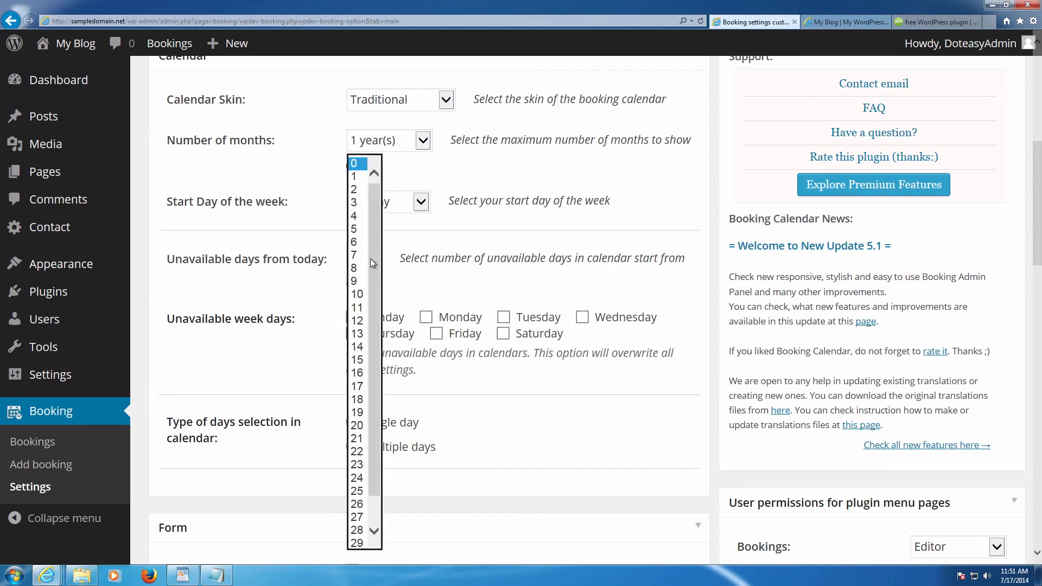
scroll(368, 288, down, 1)
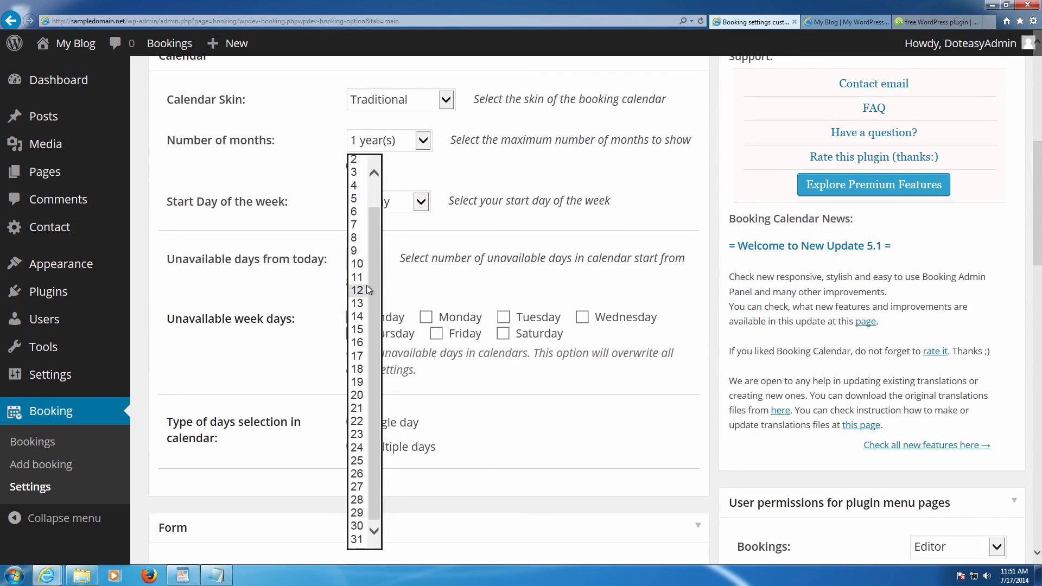
scroll(367, 290, up, 1)
click(429, 272)
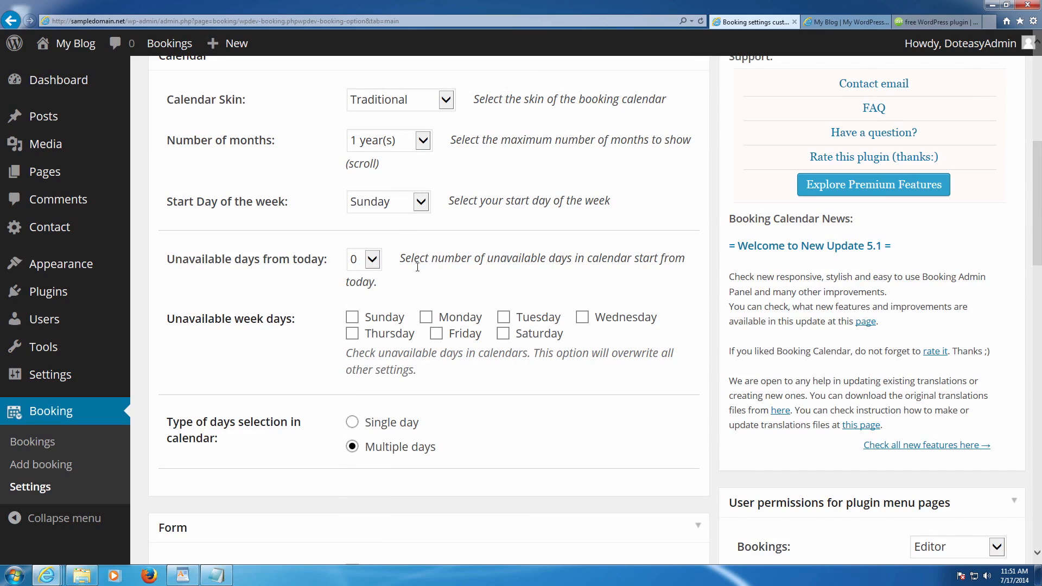
click(372, 261)
click(444, 259)
- Mark Sunday and Saturday as unavailable week days
triple_click(219, 319)
click(311, 320)
click(352, 318)
click(501, 334)
- Enable CAPTCHA for the booking form
scroll(490, 343, down, 3)
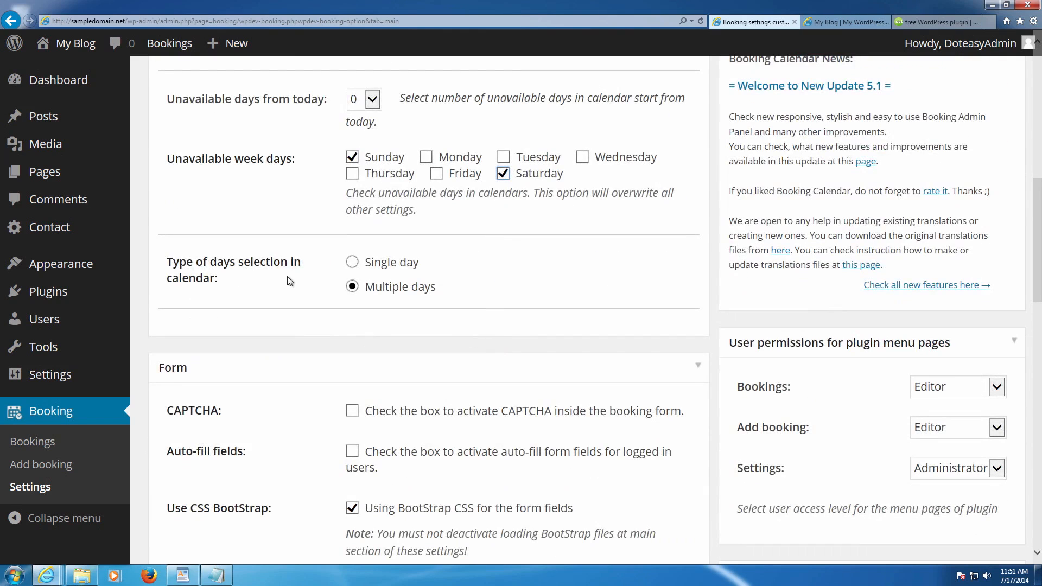
drag(180, 261, 267, 281)
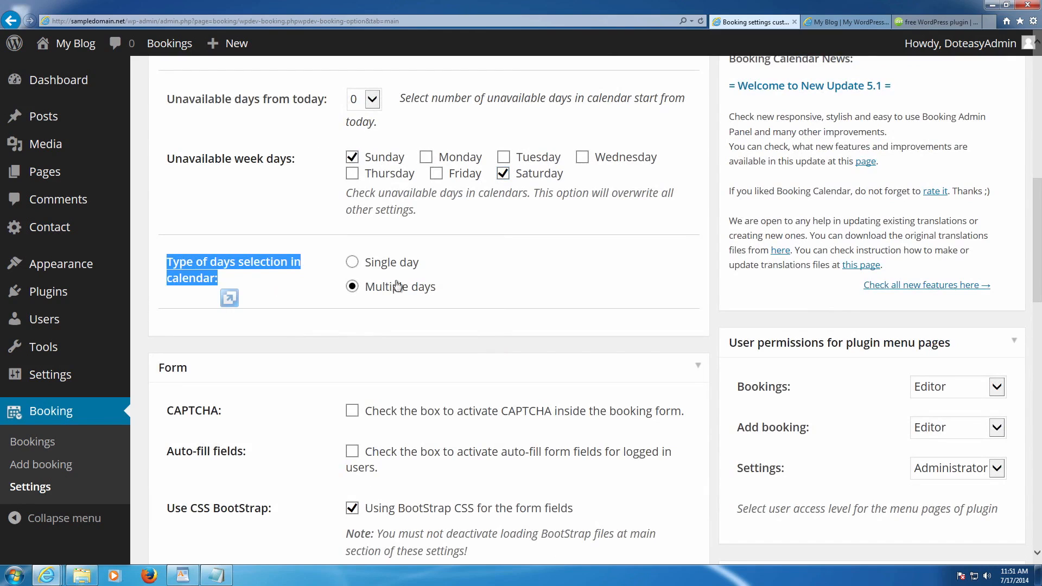
click(455, 283)
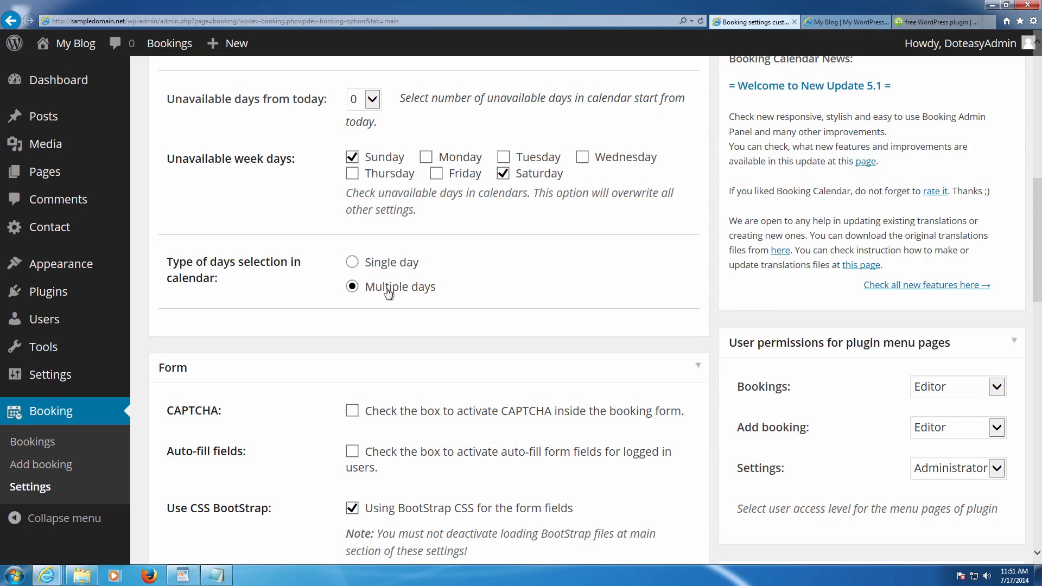
scroll(387, 293, down, 3)
click(353, 251)
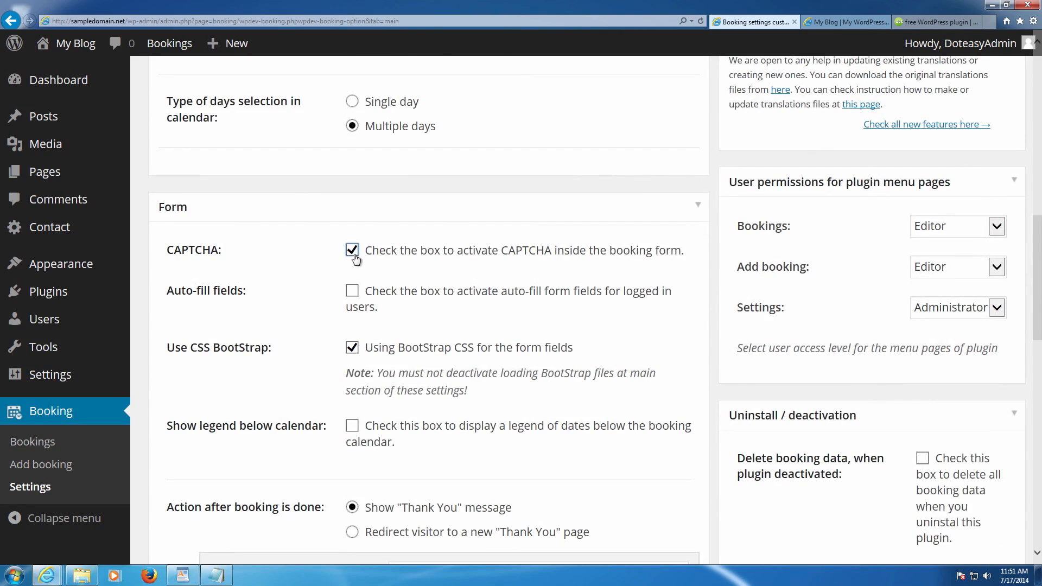
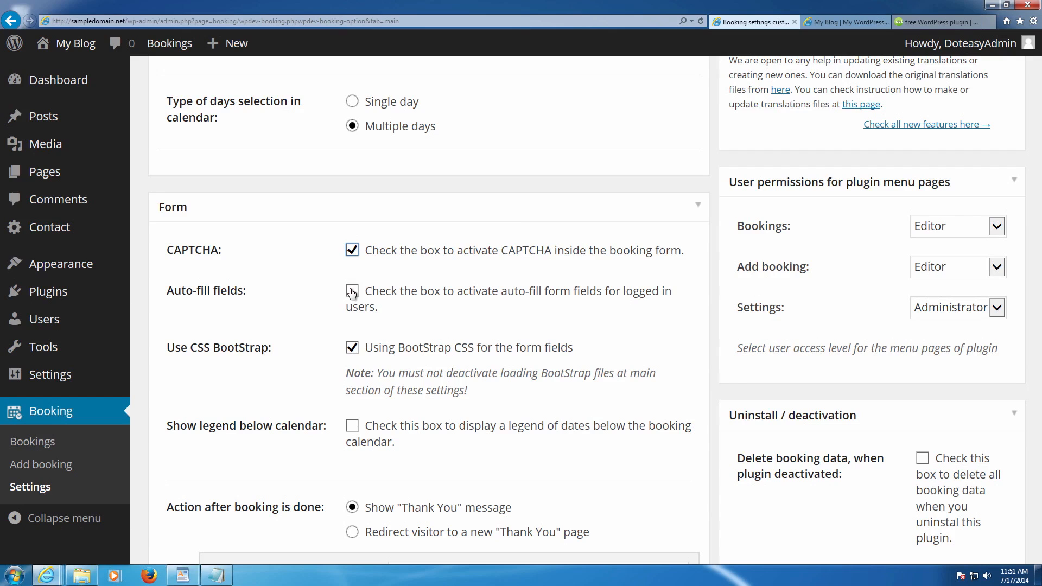
- Tick 'Show legend below calendar' to show Available, Pending and Booked
scroll(351, 293, down, 3)
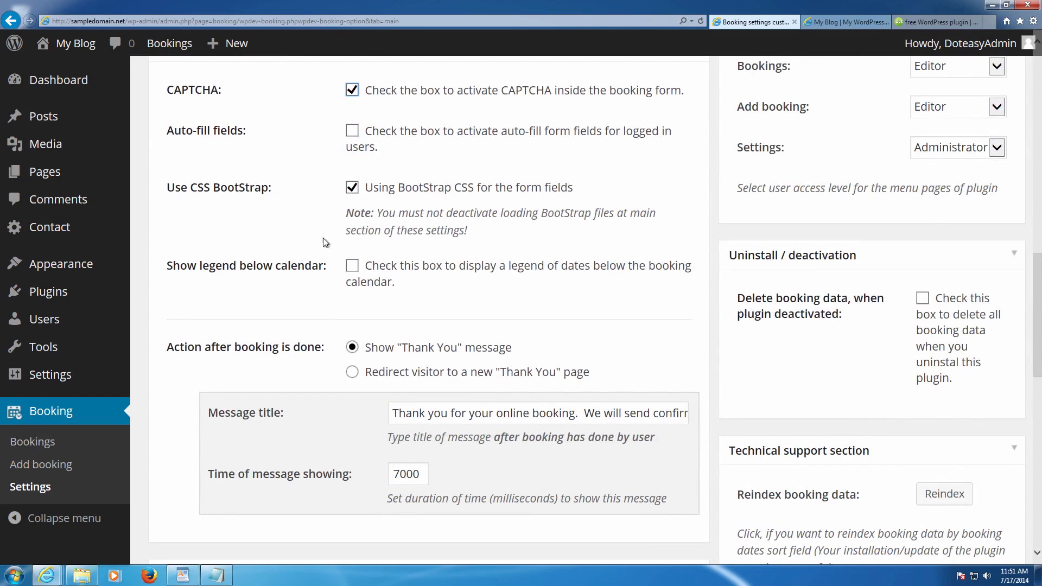
scroll(327, 244, down, 2)
click(351, 186)
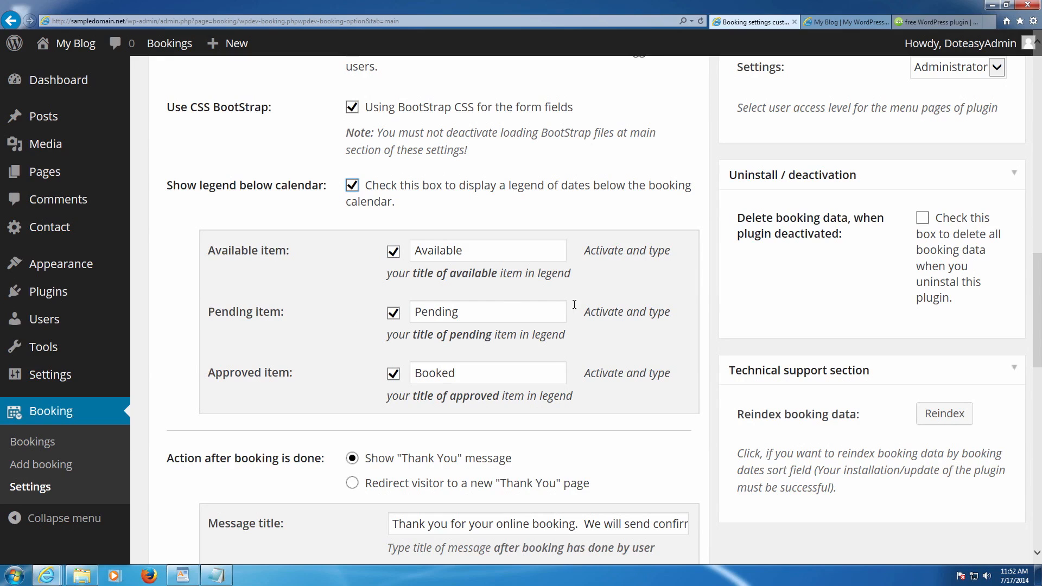
- Review the after-booking Thank You message, displayed for 7000 milliseconds
scroll(485, 371, down, 3)
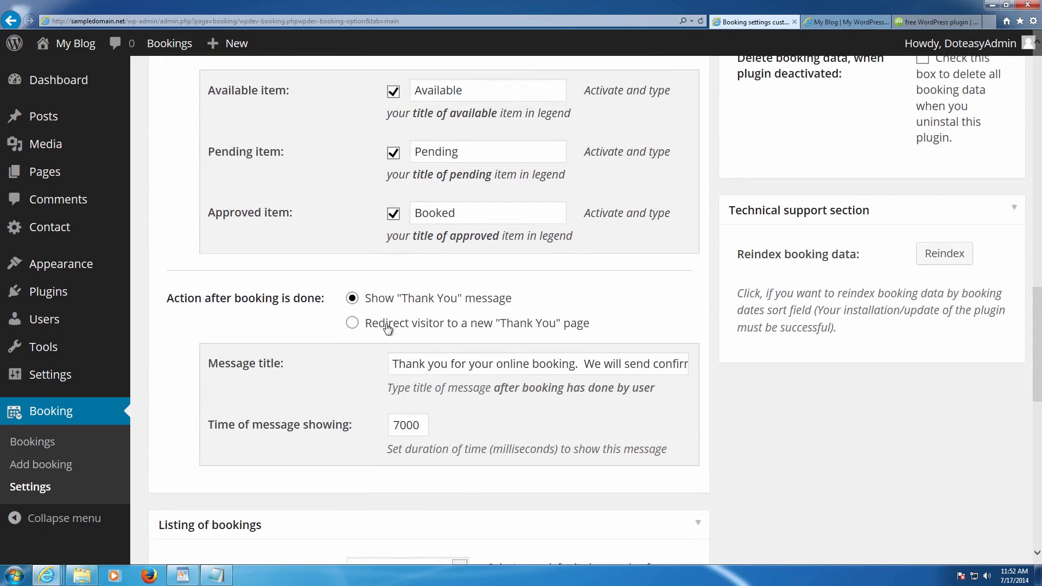
drag(184, 298, 347, 300)
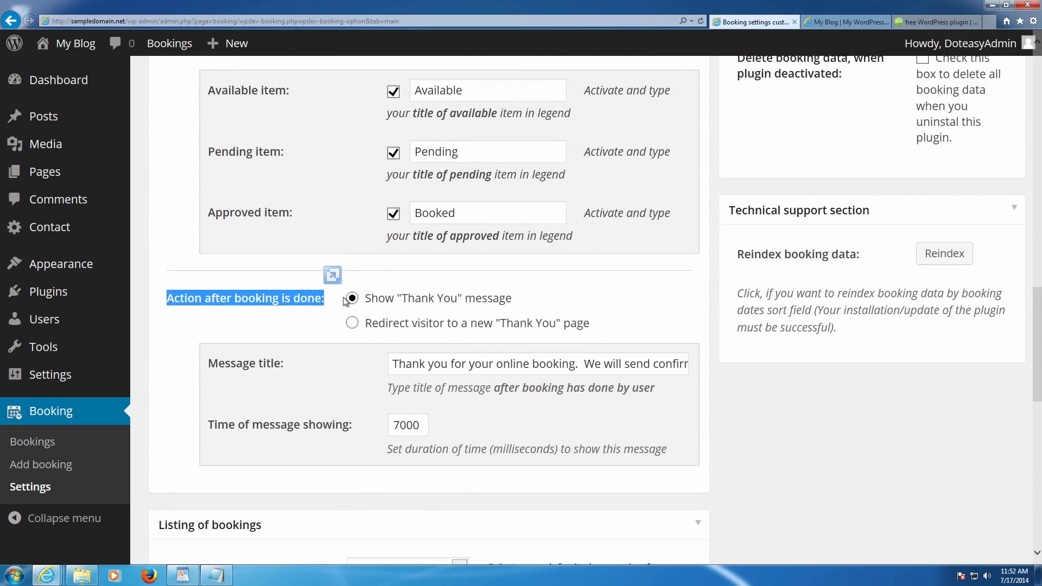
click(554, 305)
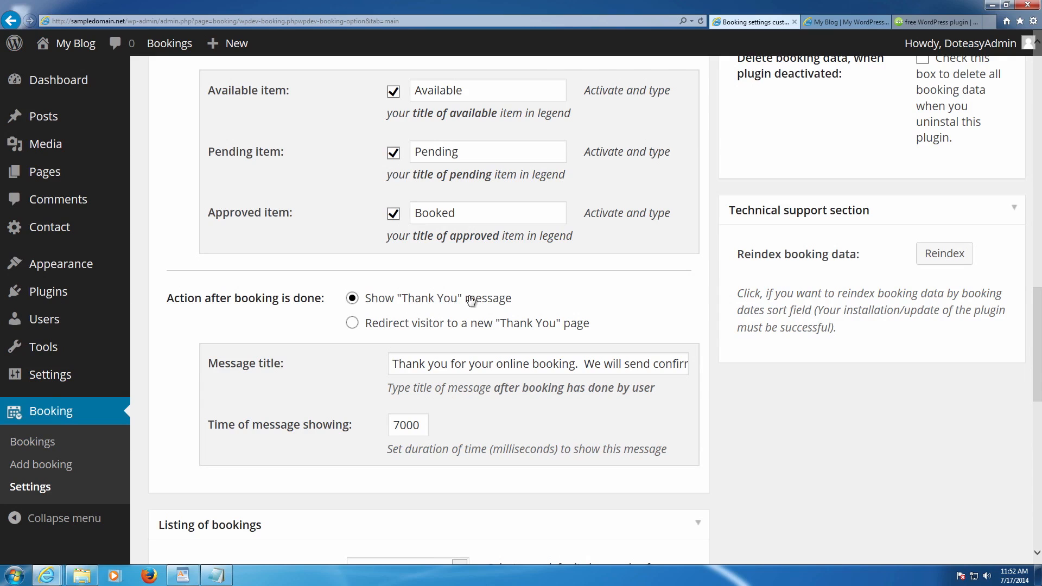
drag(399, 363, 705, 356)
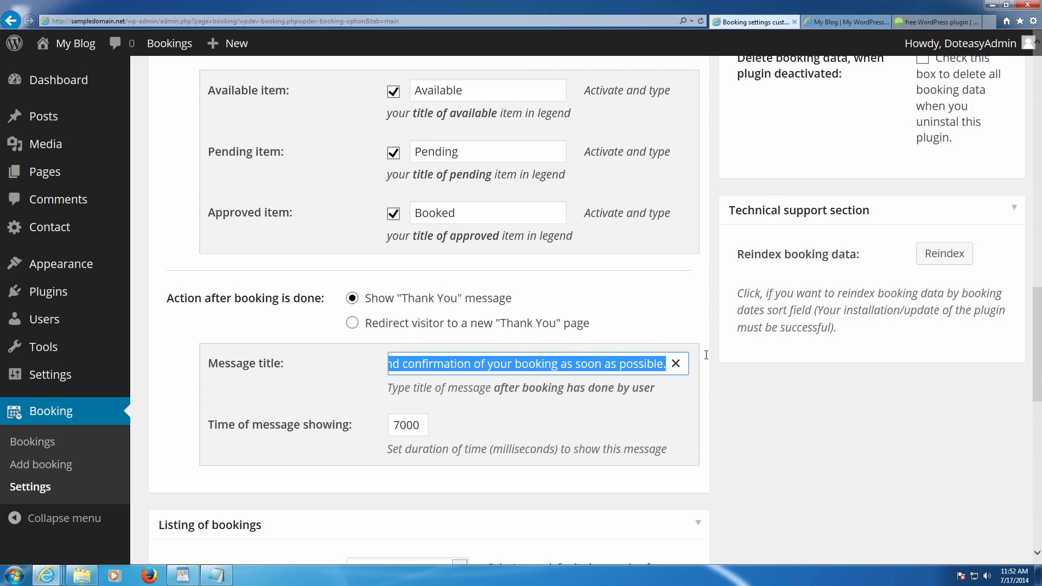
click(683, 340)
scroll(575, 362, down, 3)
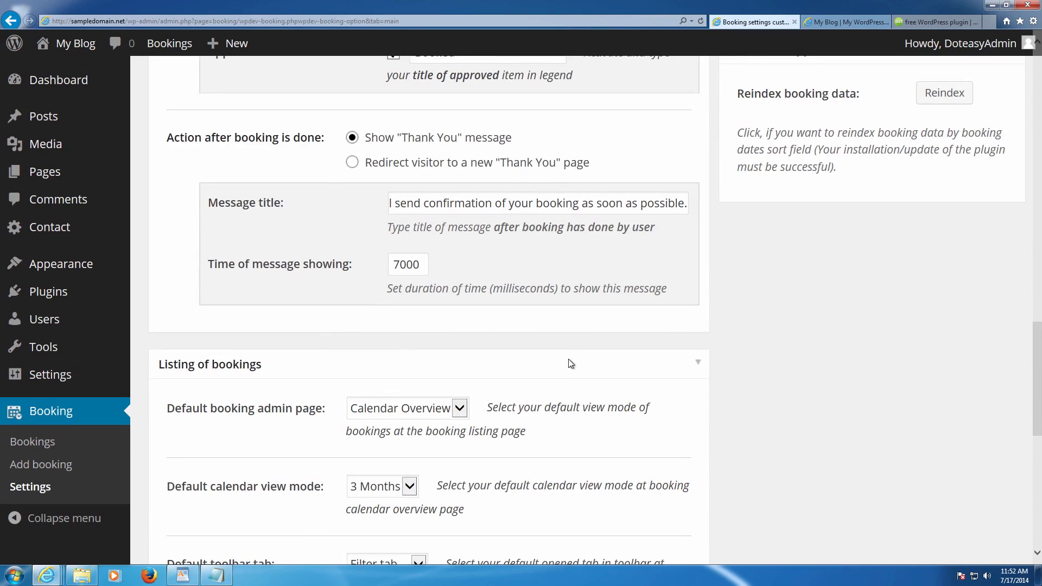
scroll(568, 359, down, 2)
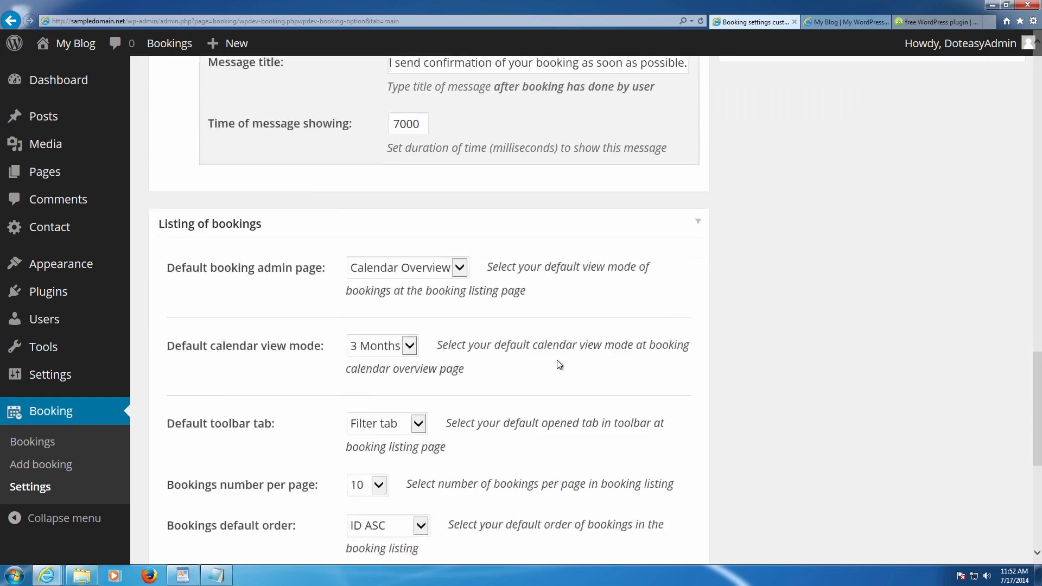
scroll(558, 359, down, 1)
click(442, 250)
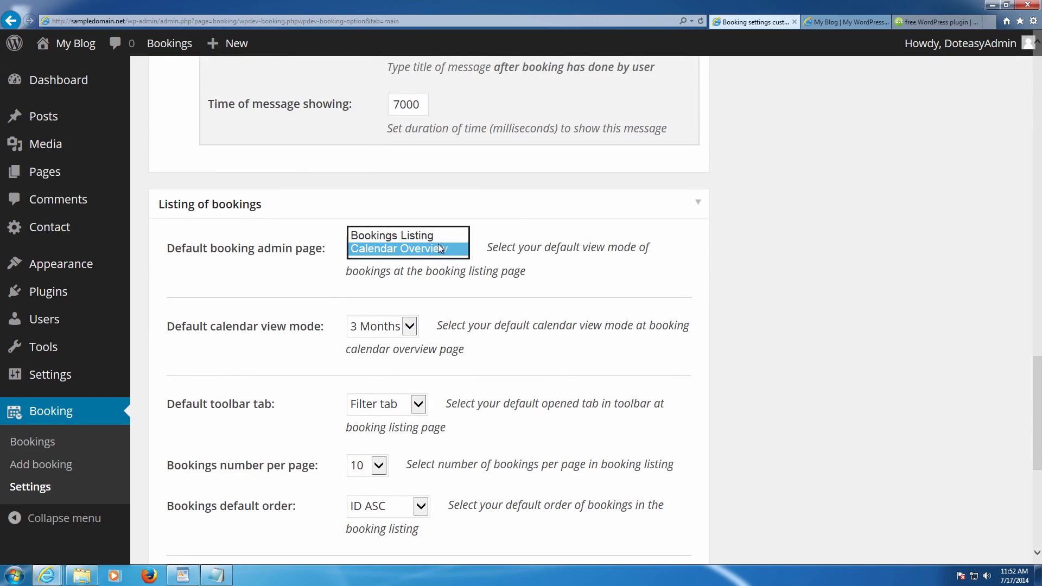
click(455, 249)
click(456, 254)
click(511, 253)
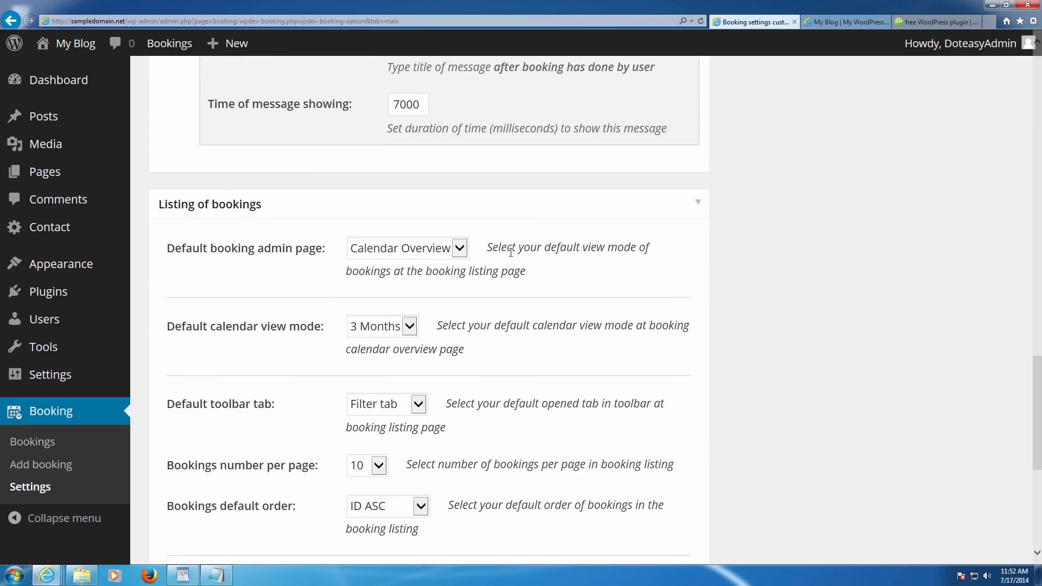
scroll(510, 252, down, 2)
click(409, 245)
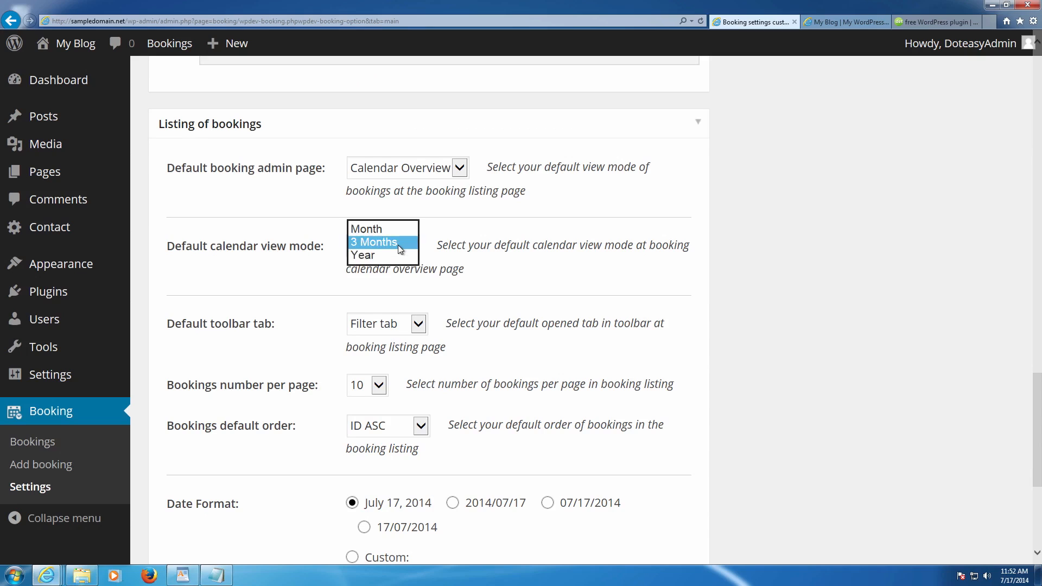
click(398, 246)
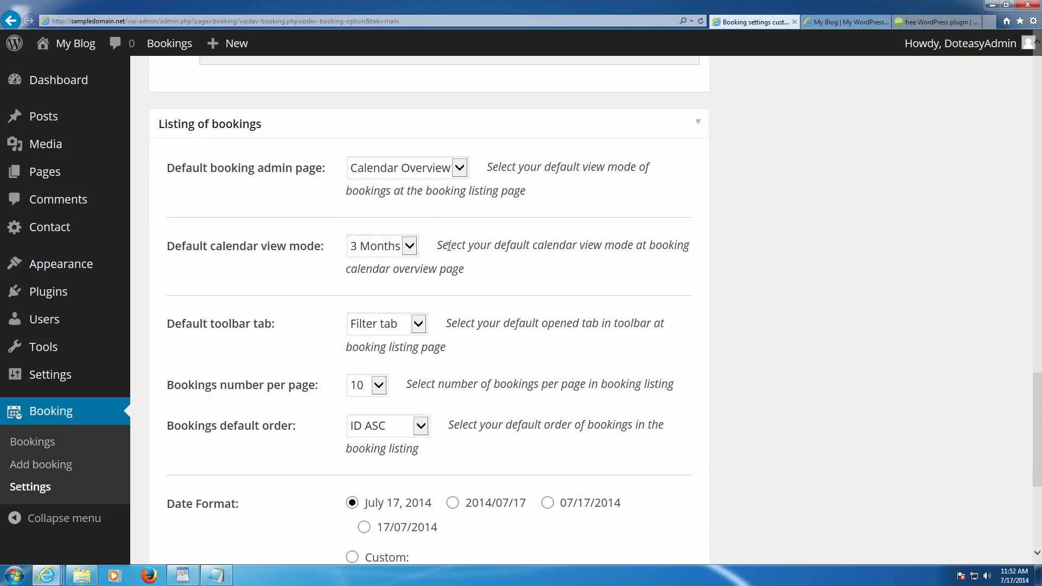
scroll(448, 246, down, 2)
click(381, 242)
click(381, 235)
click(458, 234)
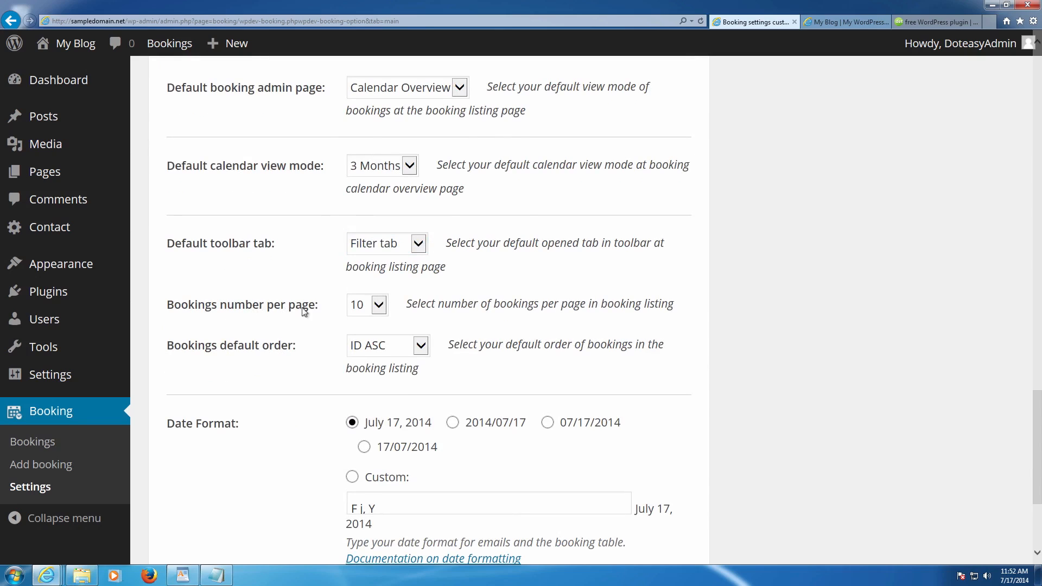
click(373, 305)
click(385, 306)
click(377, 314)
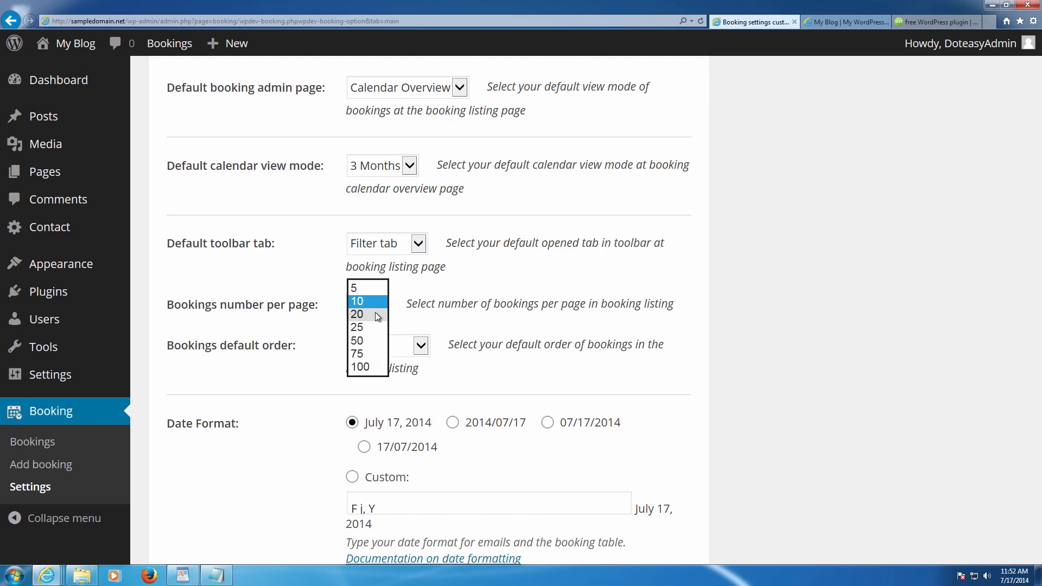
click(486, 324)
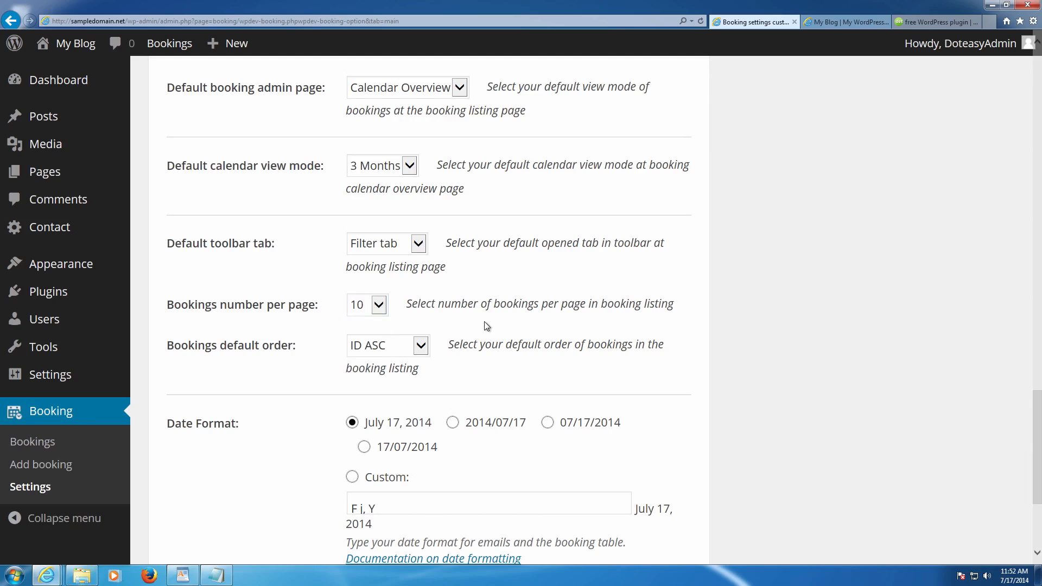
click(421, 346)
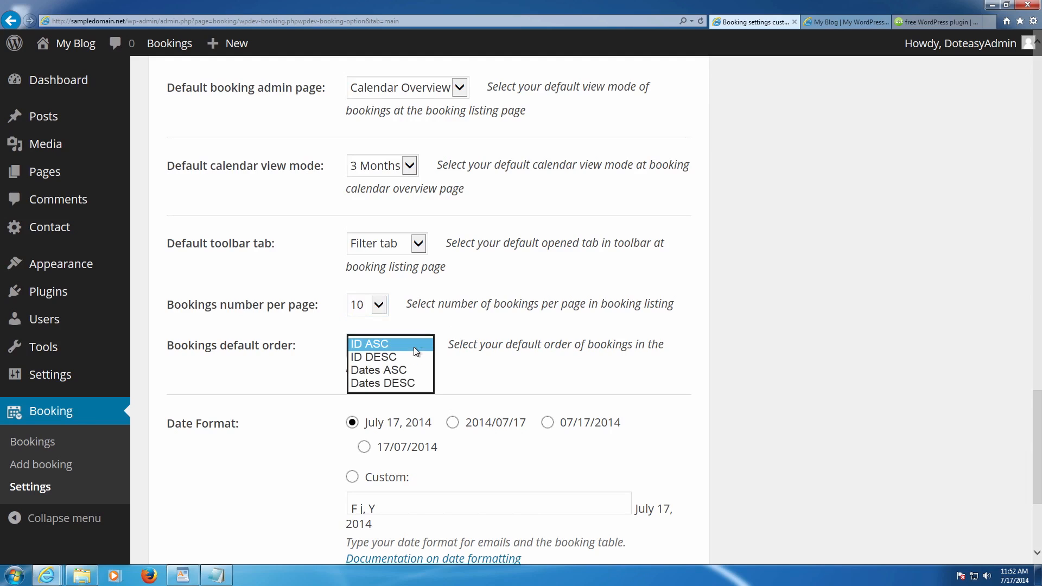
click(464, 340)
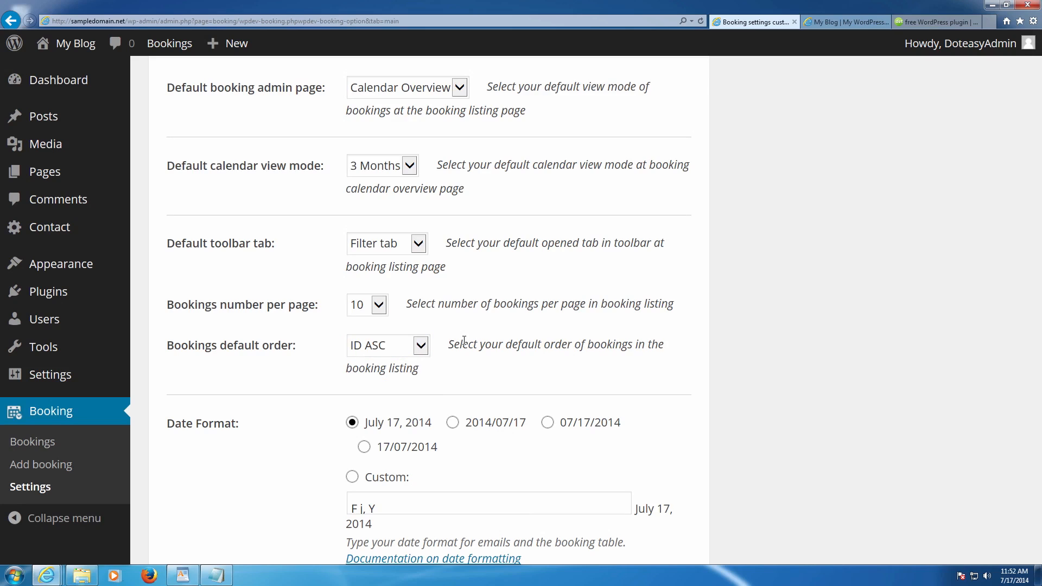
click(421, 345)
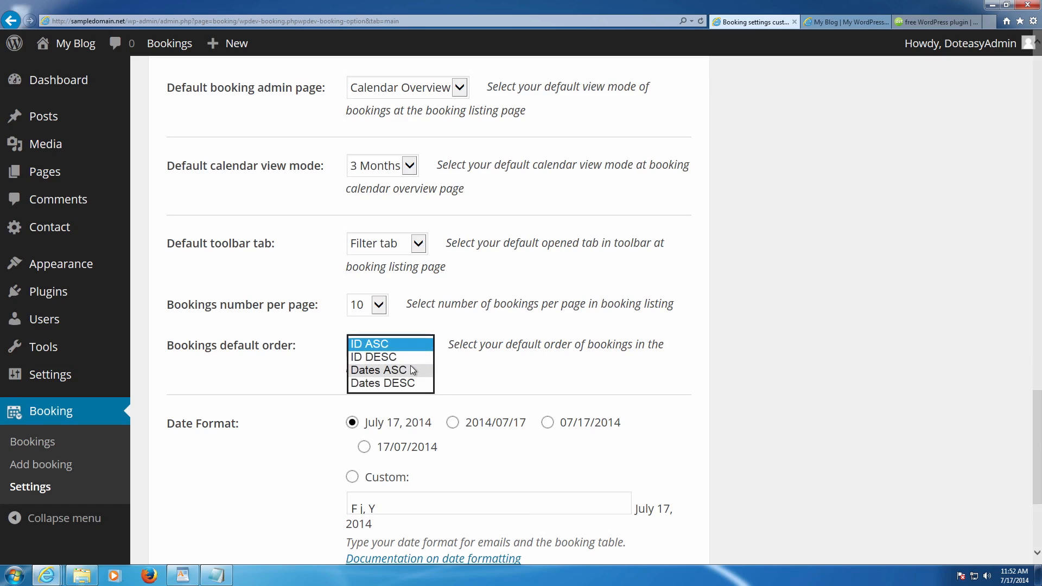
click(459, 343)
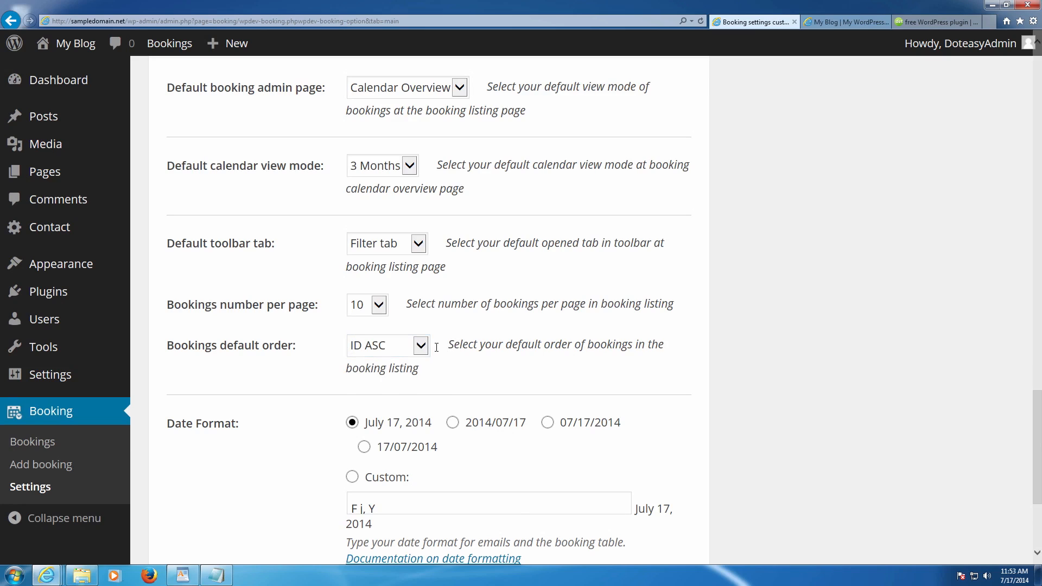
scroll(436, 348, down, 1)
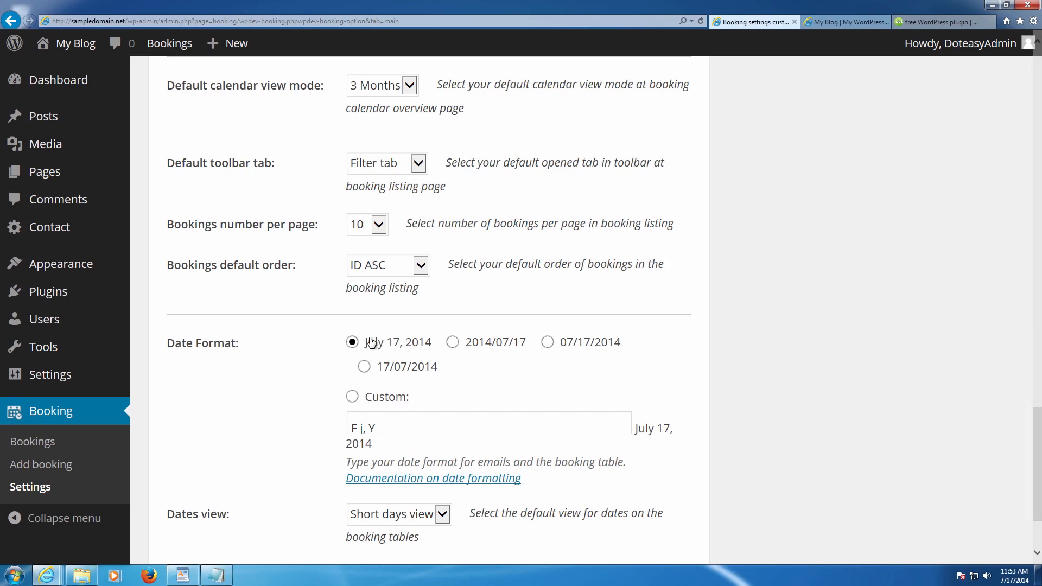
scroll(384, 343, down, 3)
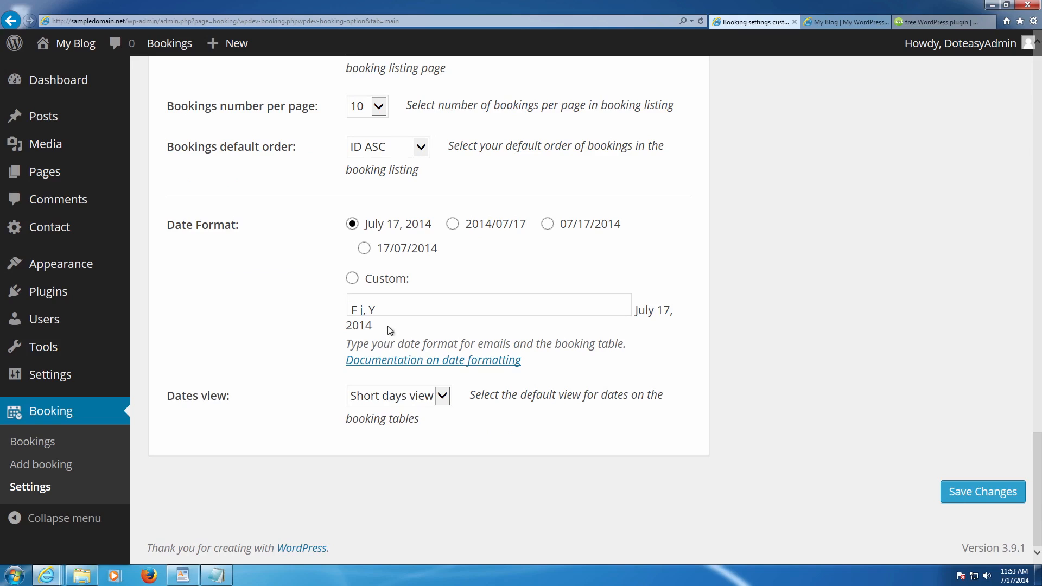
- Keep the Short days view for dates and save the booking settings
click(395, 307)
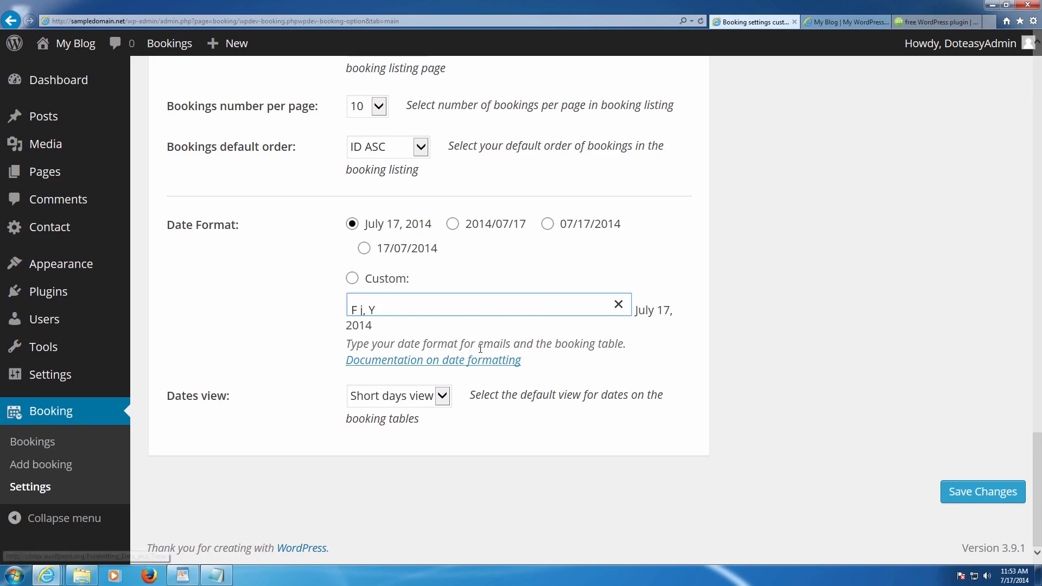
click(435, 399)
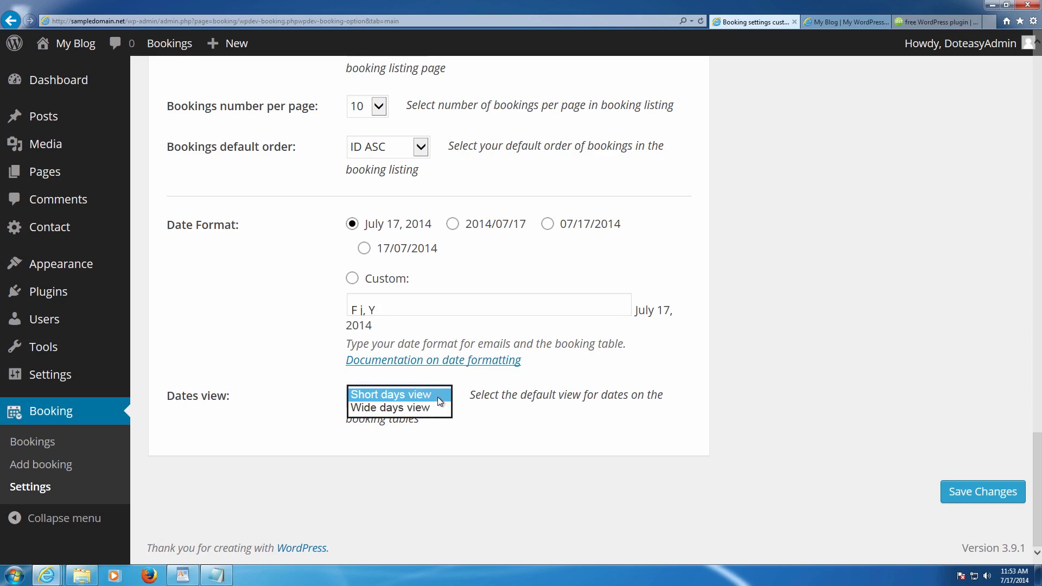
click(437, 397)
click(971, 491)
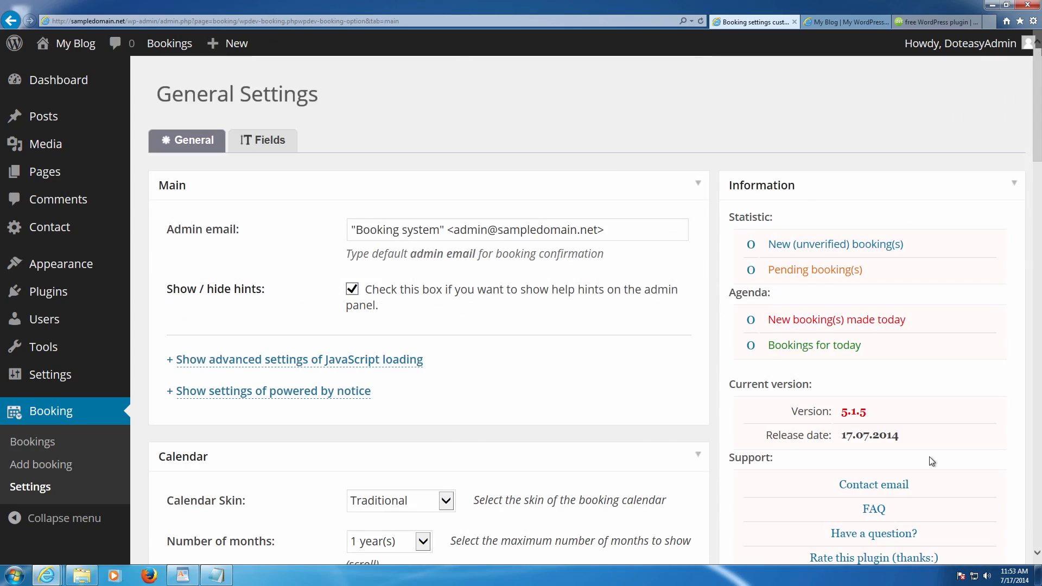
- Confirm Editors keep access to Bookings and Add booking, with Settings Administrator-only
scroll(929, 457, down, 8)
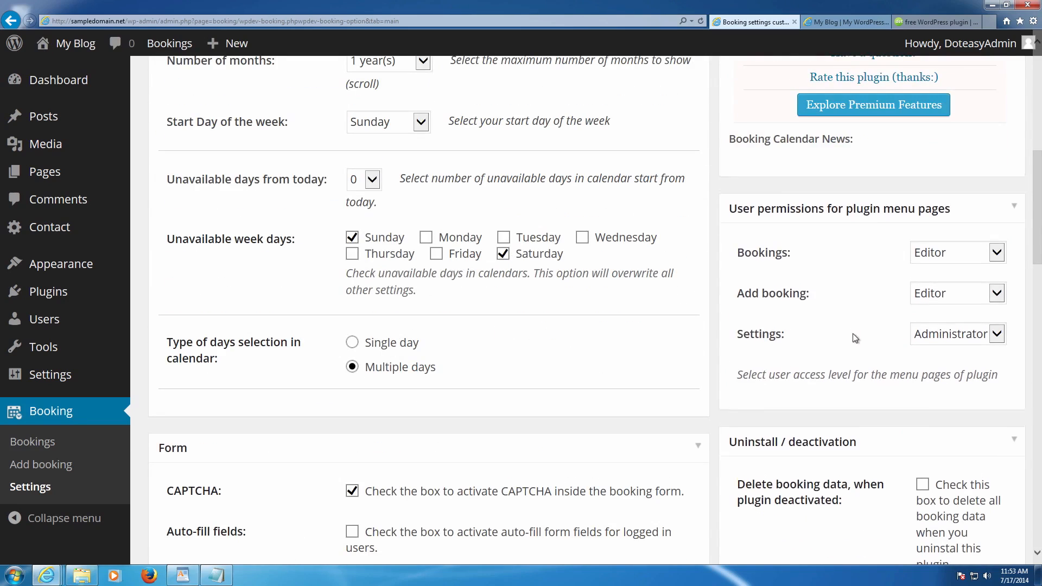
scroll(975, 336, down, 2)
scroll(975, 336, down, 3)
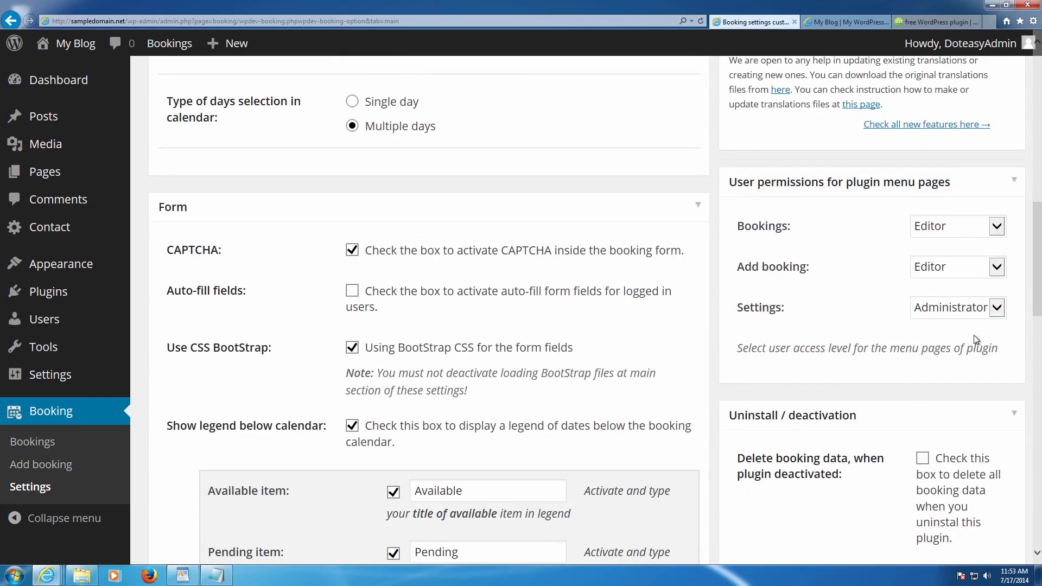
click(993, 227)
click(995, 222)
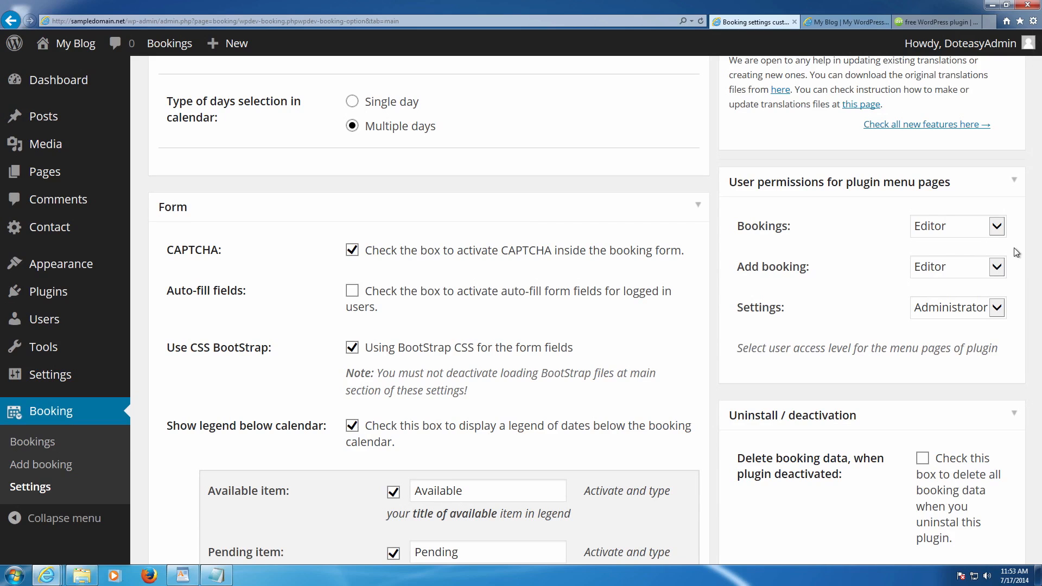
scroll(1016, 253, down, 3)
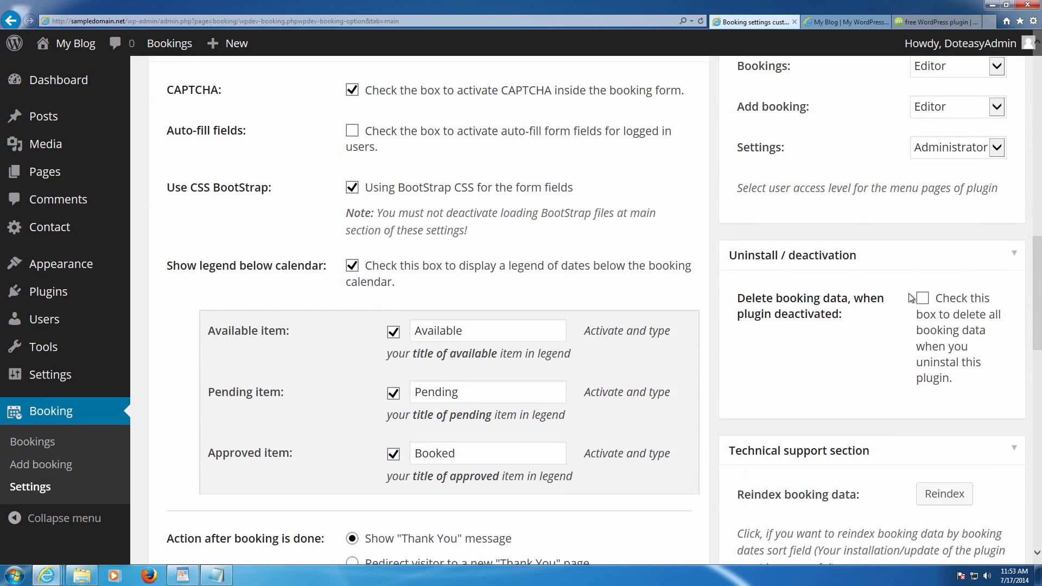
scroll(912, 297, down, 3)
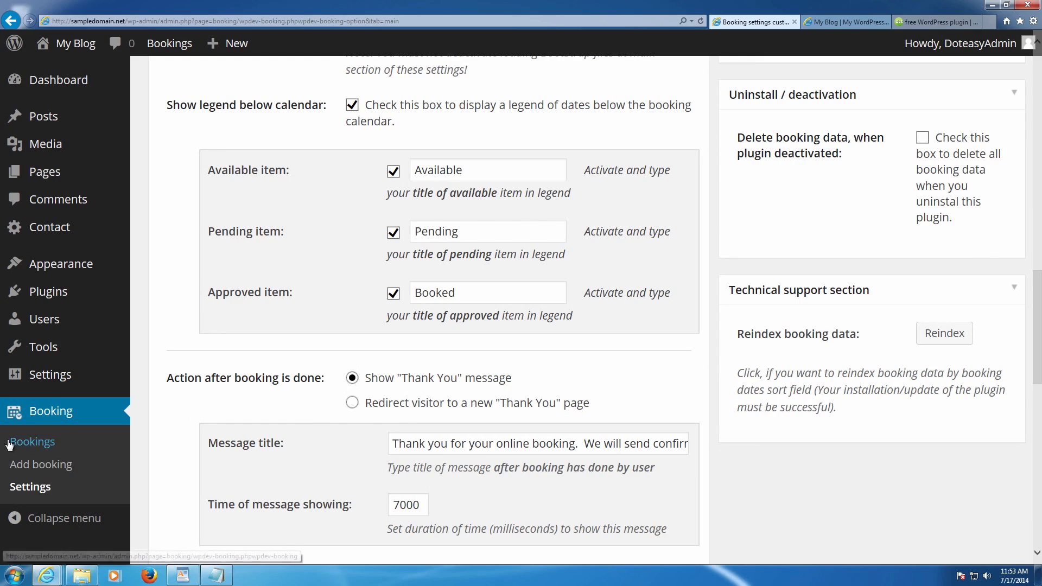
- Open the Add booking page and look over the Available, Booked and Pending legend
click(24, 462)
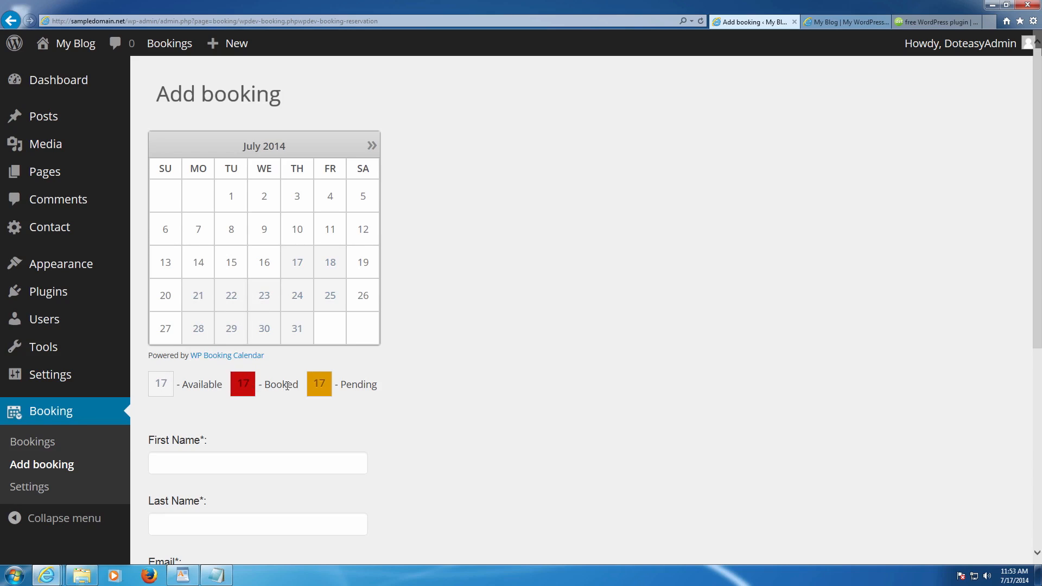
drag(323, 383, 350, 383)
click(395, 369)
scroll(232, 202, down, 2)
- Try several date selections on the July 2014 calendar, including July 21 and 22
click(303, 186)
click(330, 191)
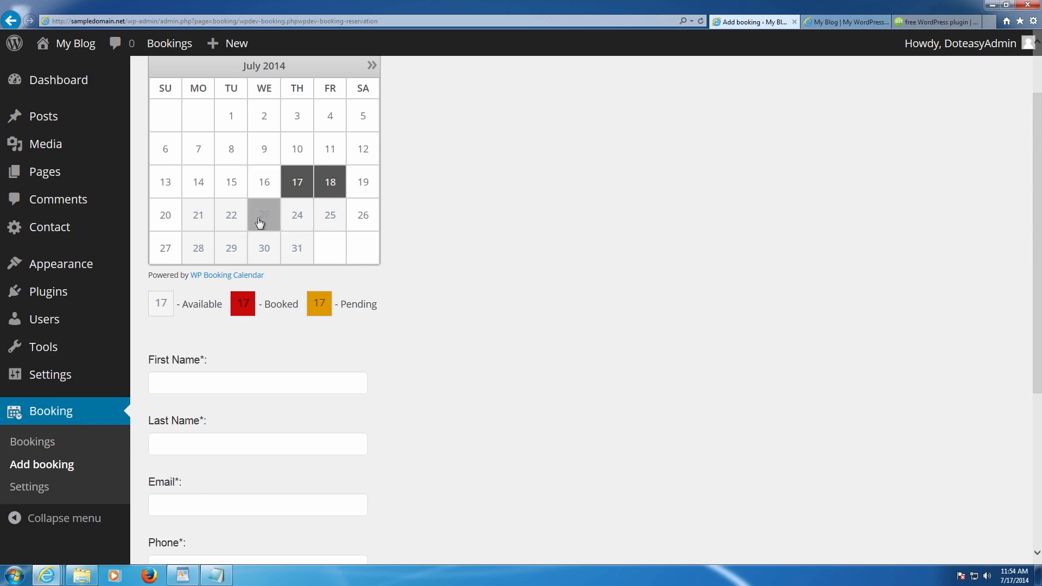
click(198, 215)
click(326, 183)
click(208, 216)
click(290, 186)
click(241, 213)
click(267, 224)
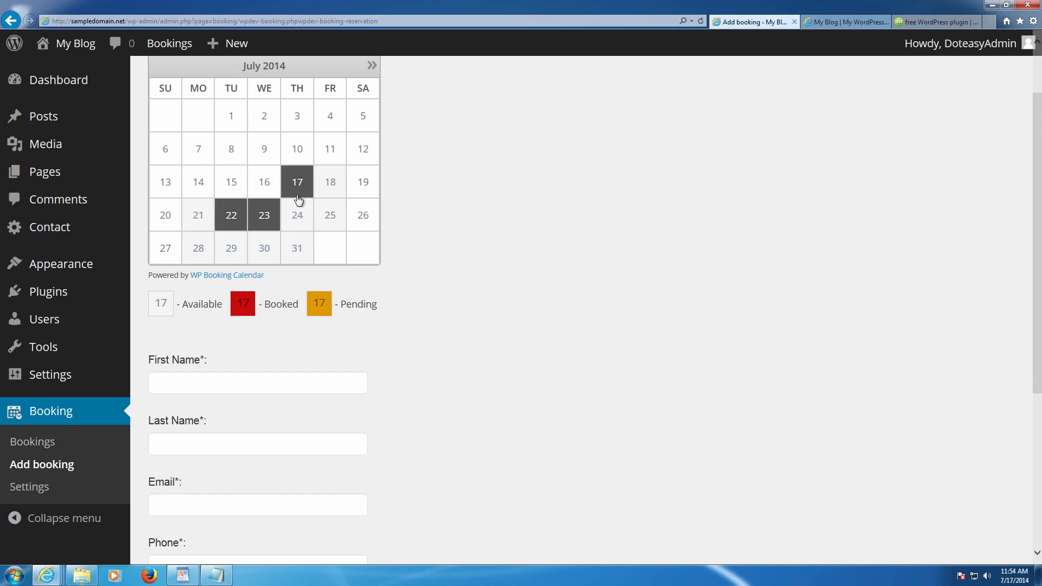
click(297, 200)
click(274, 207)
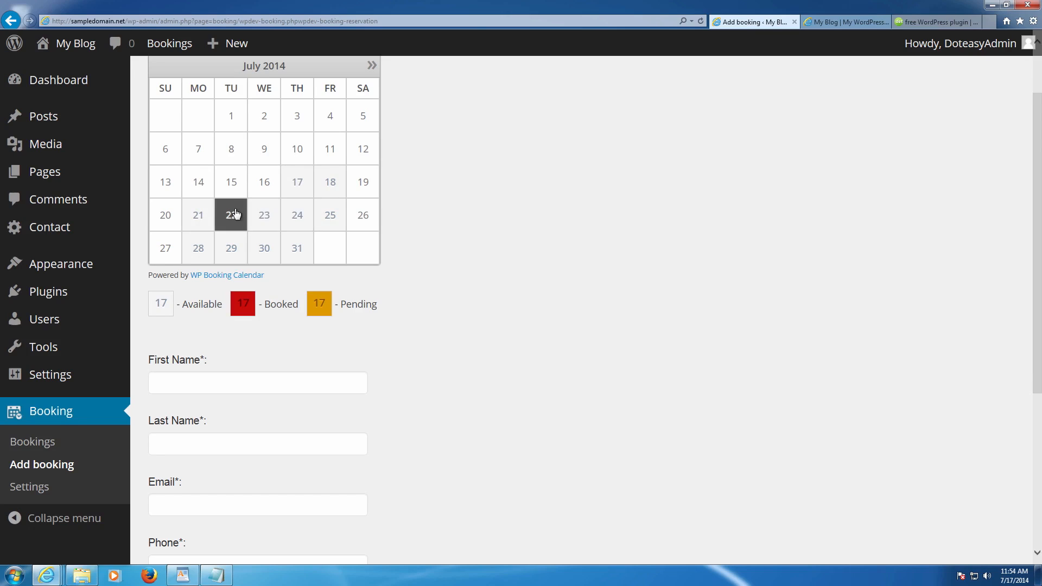
click(235, 211)
click(290, 196)
- Settle on July 17 and 18 as the booking dates
click(278, 210)
click(302, 193)
click(328, 193)
click(307, 209)
click(310, 195)
click(326, 194)
click(302, 213)
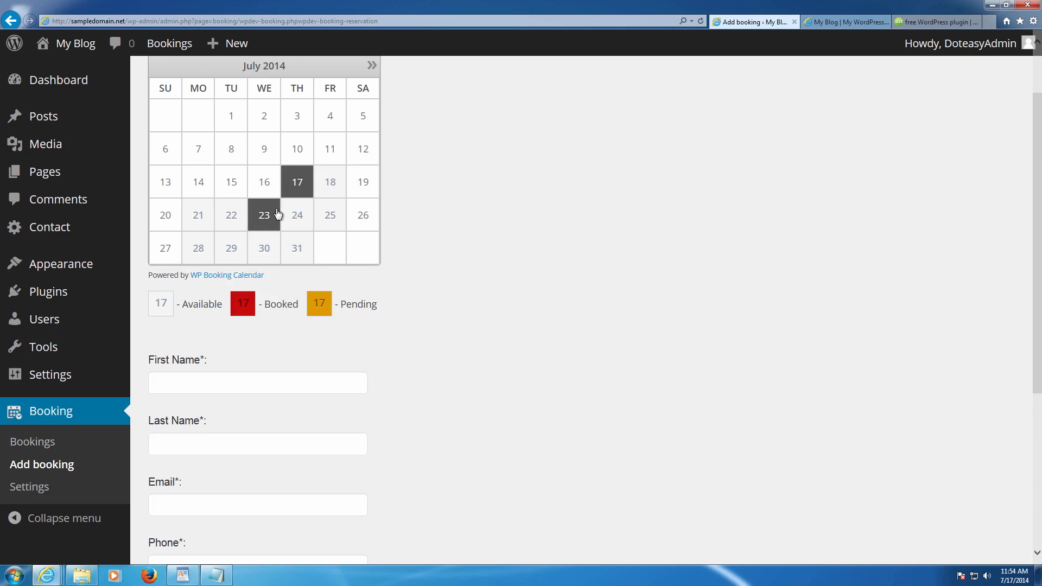
click(277, 212)
click(293, 193)
click(305, 188)
click(326, 187)
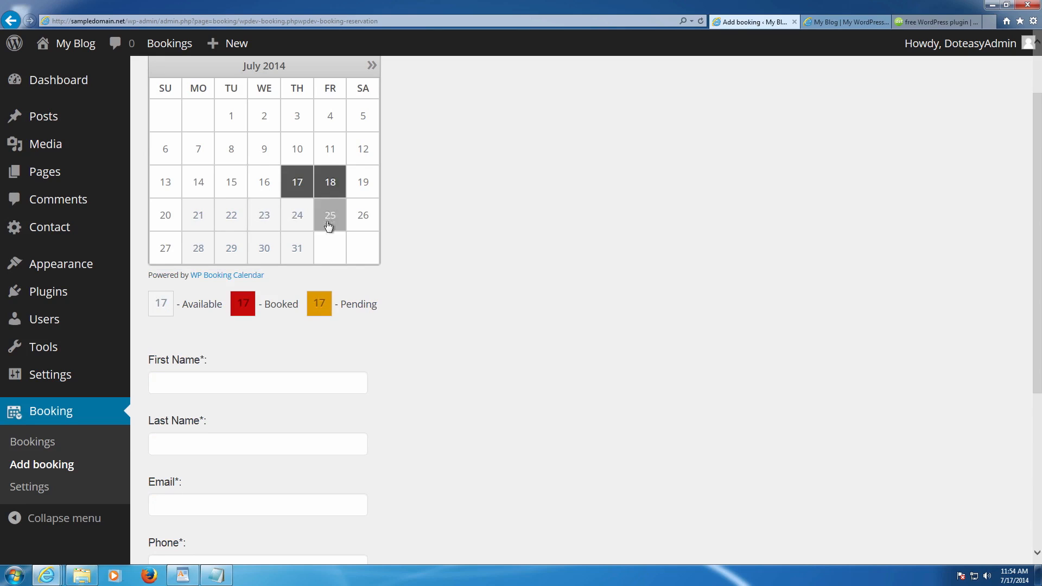
scroll(312, 247, down, 3)
click(245, 225)
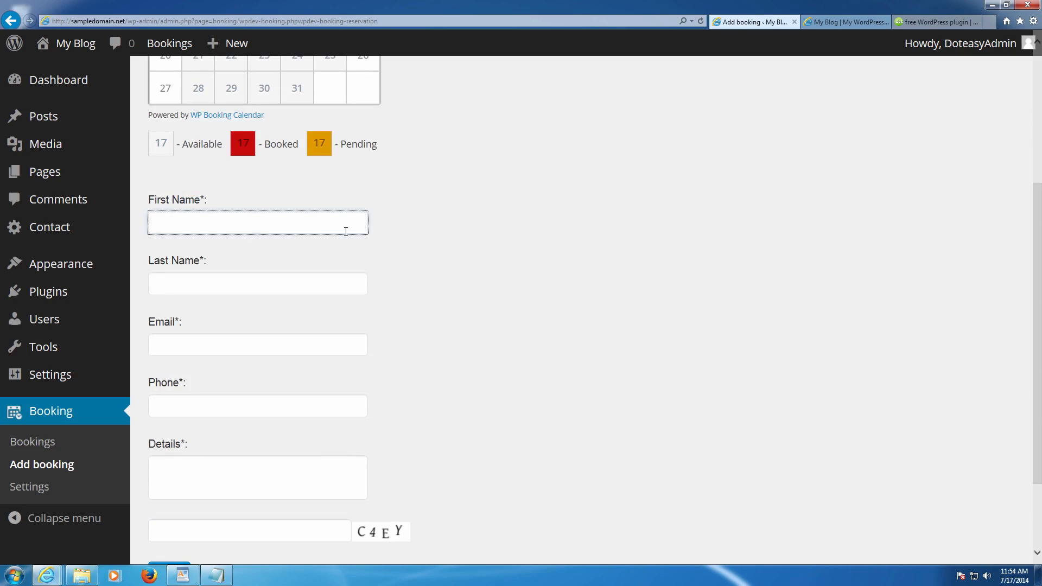
- Enter the guest's first name, last name and e-mail address in the booking form
scroll(352, 234, down, 2)
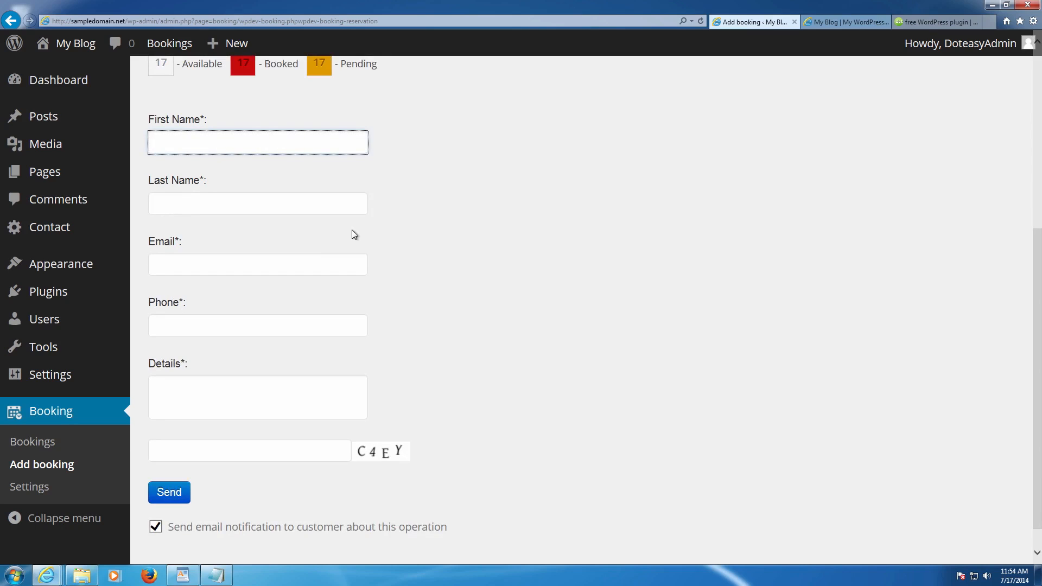
scroll(352, 232, up, 3)
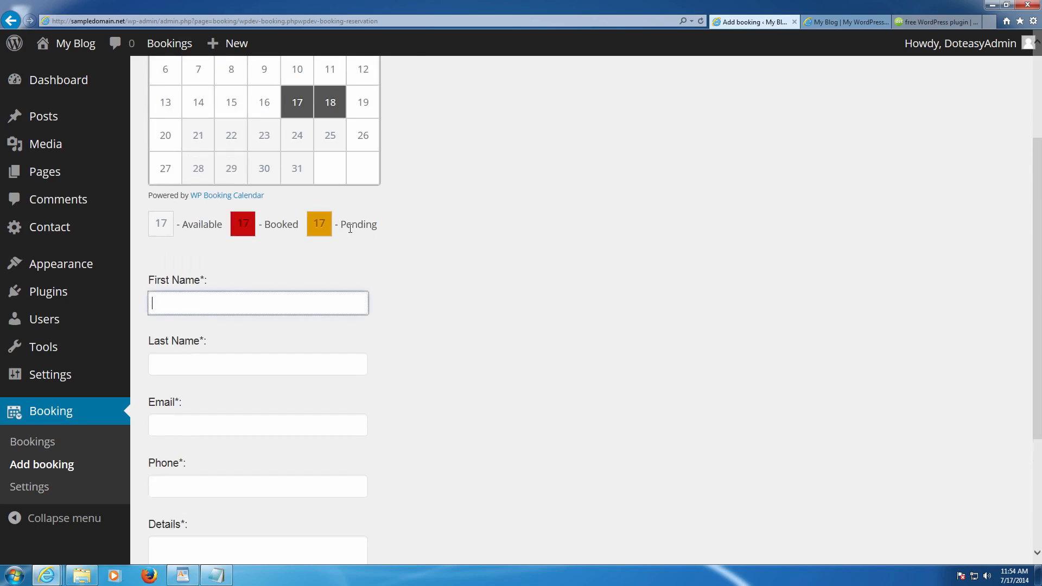
text(John)
key(Tab)
text(Doe)
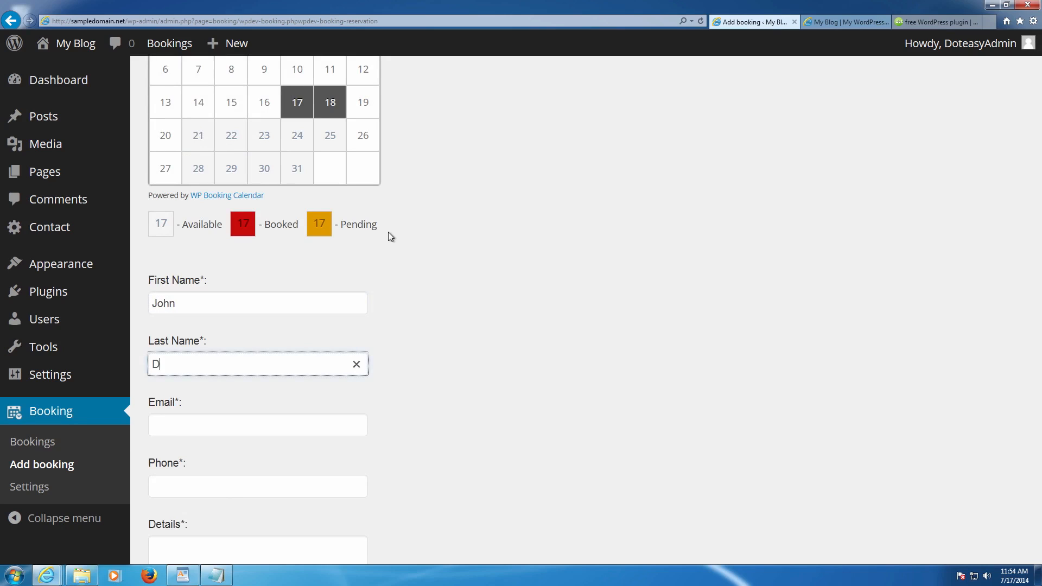
scroll(385, 236, down, 2)
click(231, 346)
text(johnd)
text(o)
key(BackSpace)
key(BackSpace)
key(BackSpace)
key(BackSpace)
key(BackSpace)
key(BackSpace)
text(de)
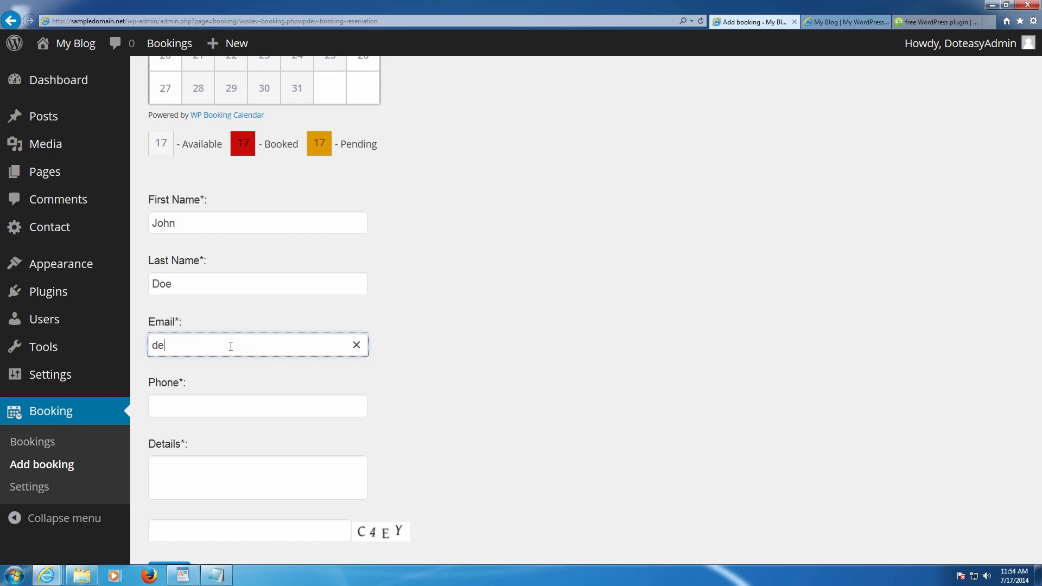
- Add the phone number, details 'This is a test booking' and the captcha code, then submit
scroll(230, 346, down, 3)
click(206, 288)
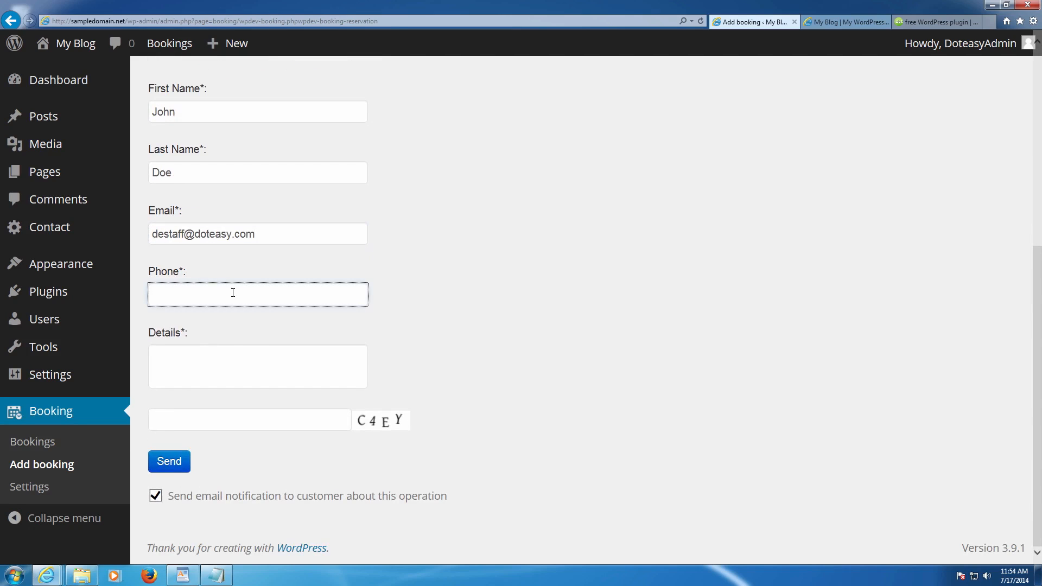
text(111-111)
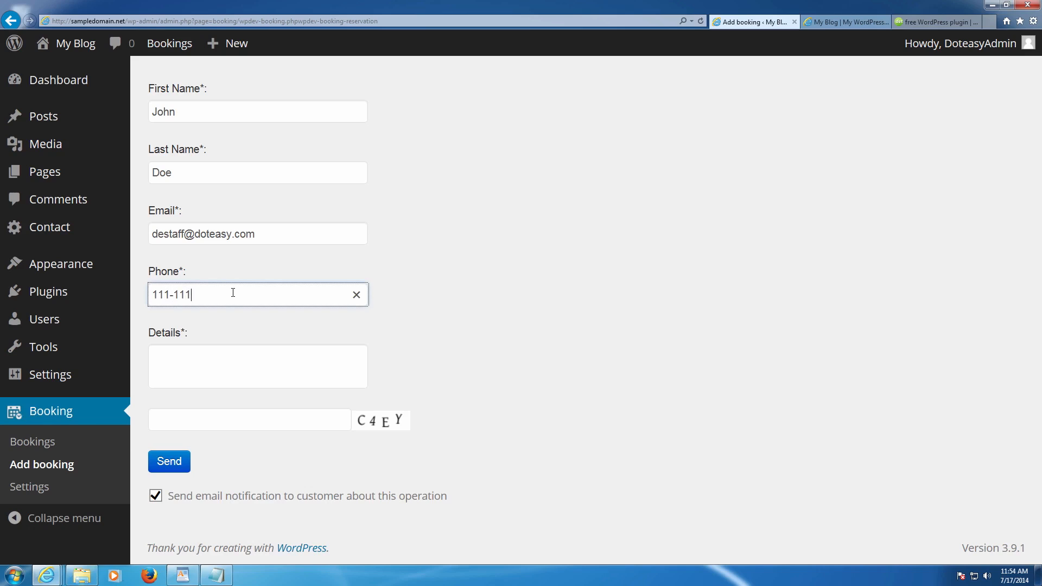
text(-1111)
click(226, 361)
text(This is a test )
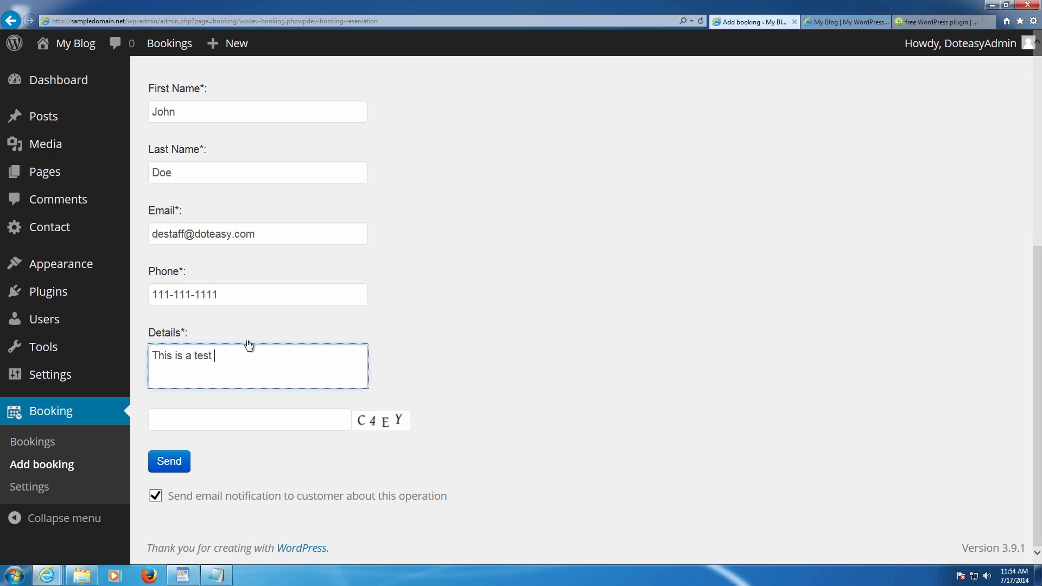
text(booking)
click(227, 418)
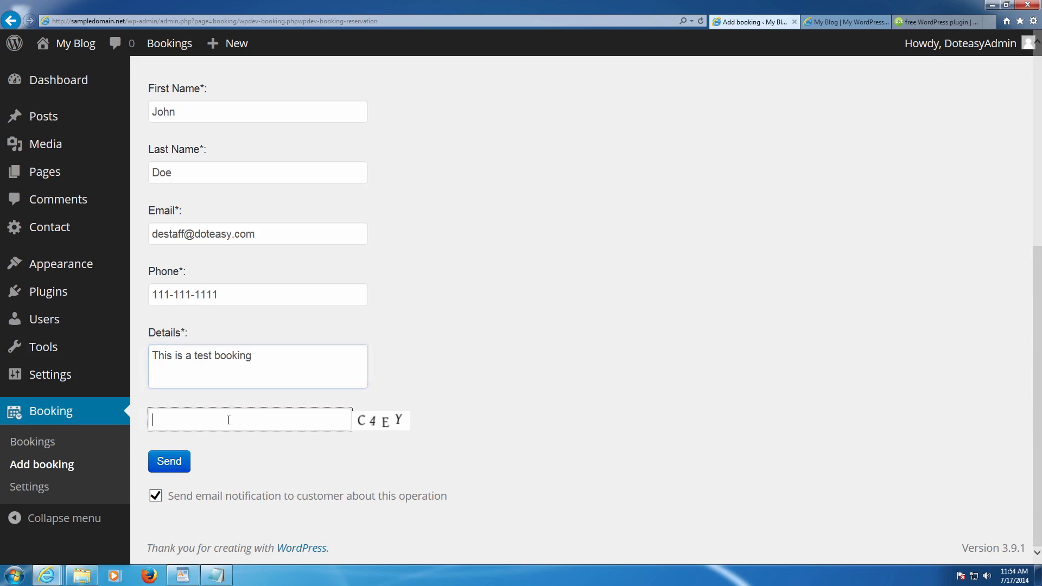
text(c4)
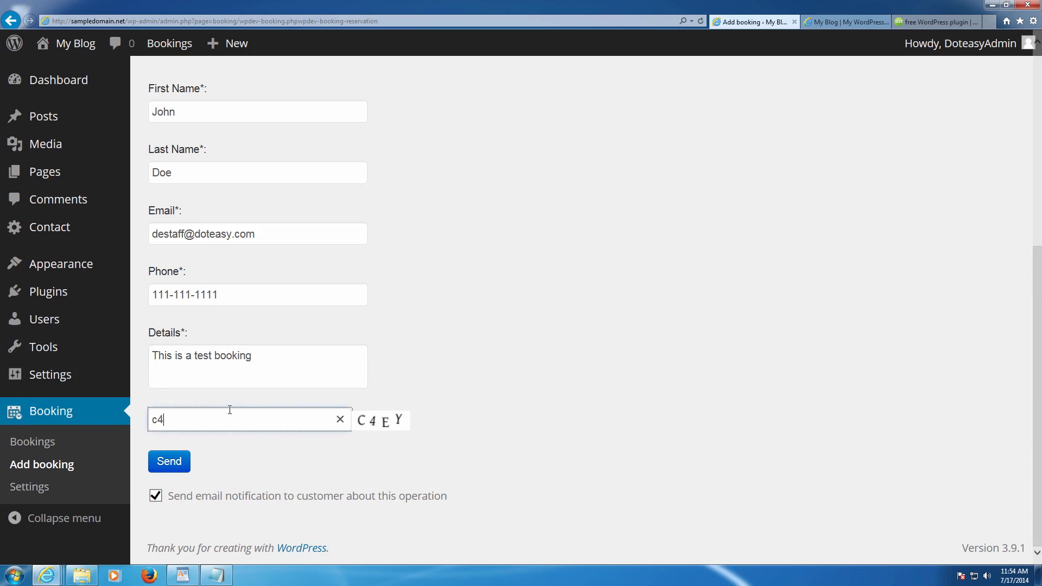
text(ey)
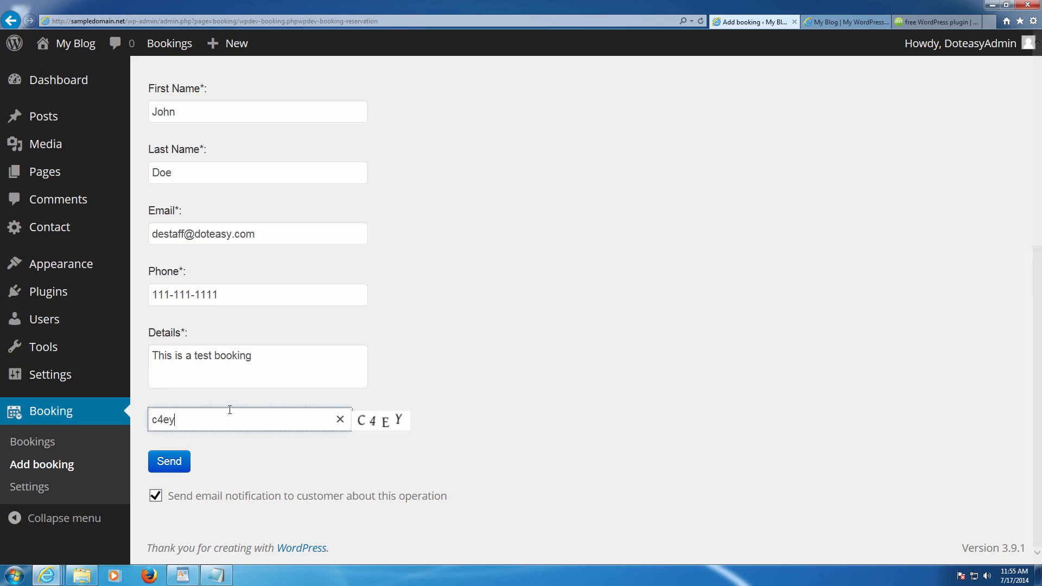
click(166, 463)
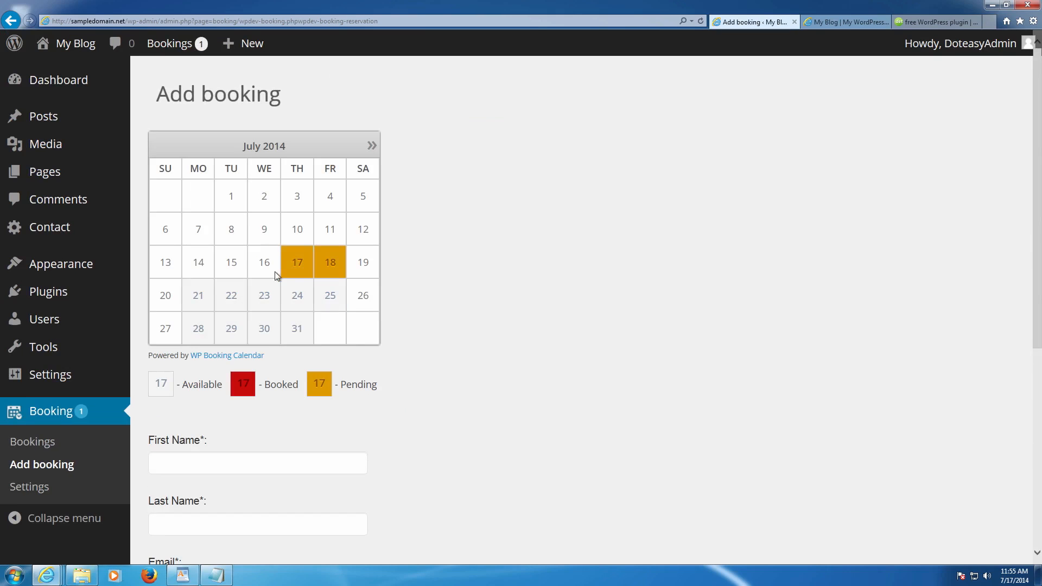
- Check that July 17 and 18 now show as Pending on the Add booking calendar
right_click(320, 268)
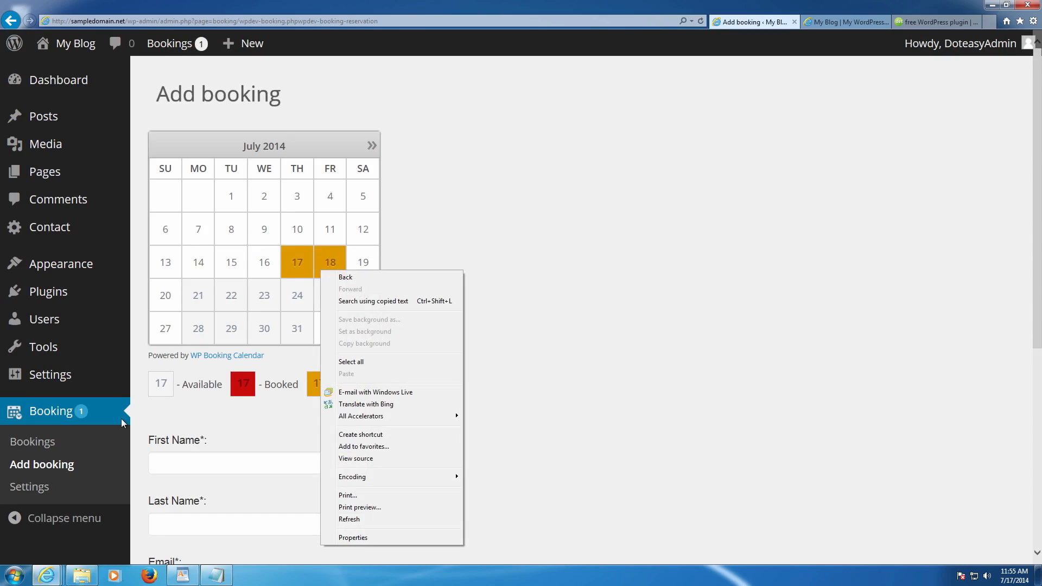
- Find the July 17–18 test booking under Booking > Bookings and approve it
click(44, 443)
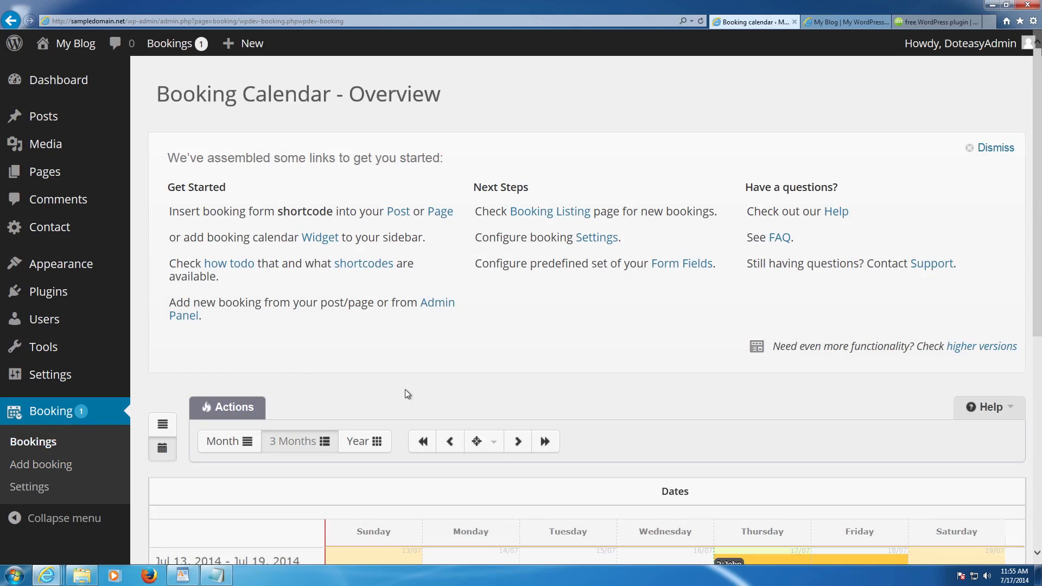
scroll(418, 389, down, 3)
scroll(522, 378, down, 2)
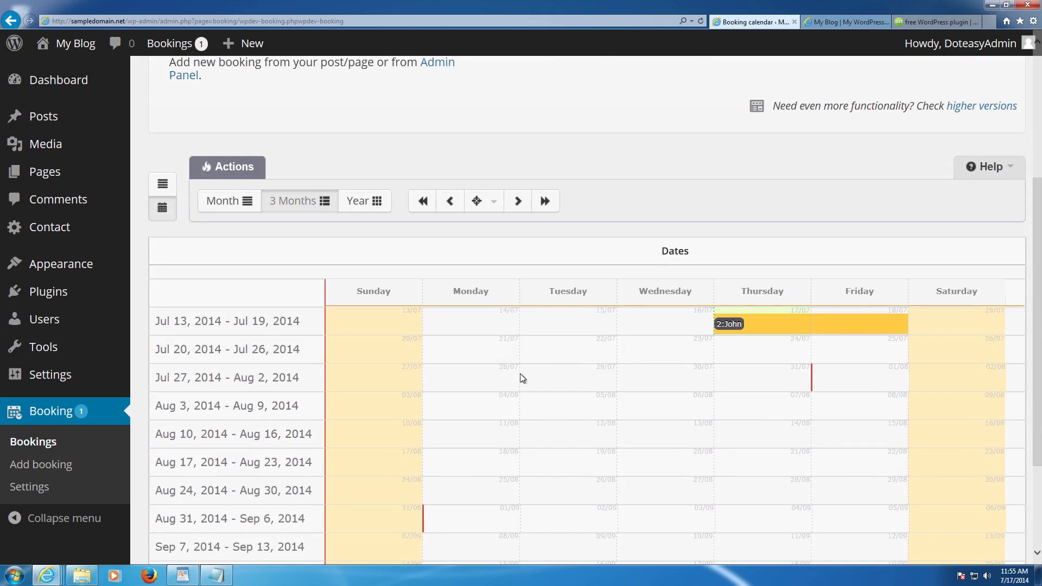
click(746, 324)
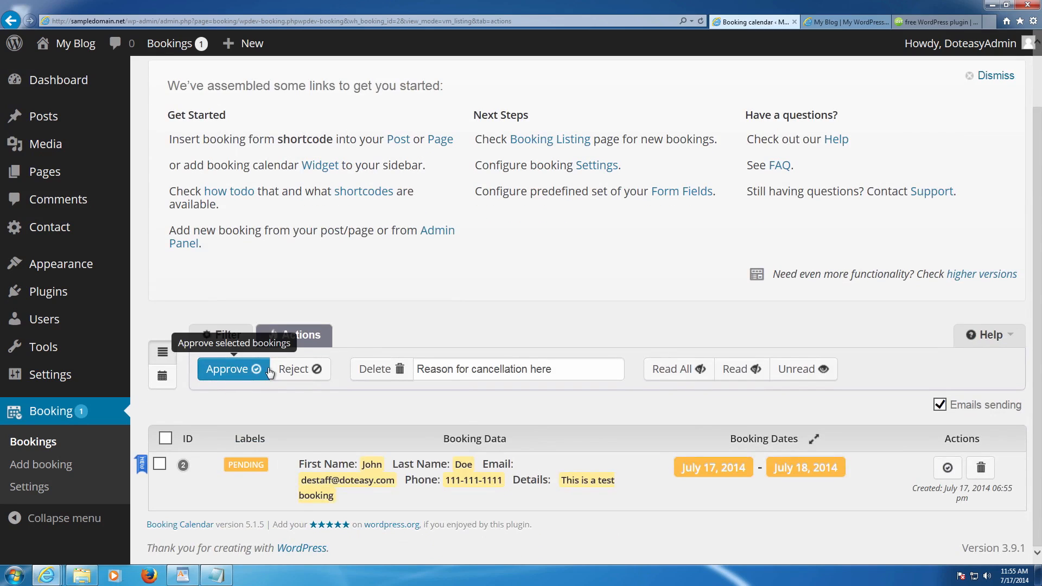
click(159, 462)
click(232, 371)
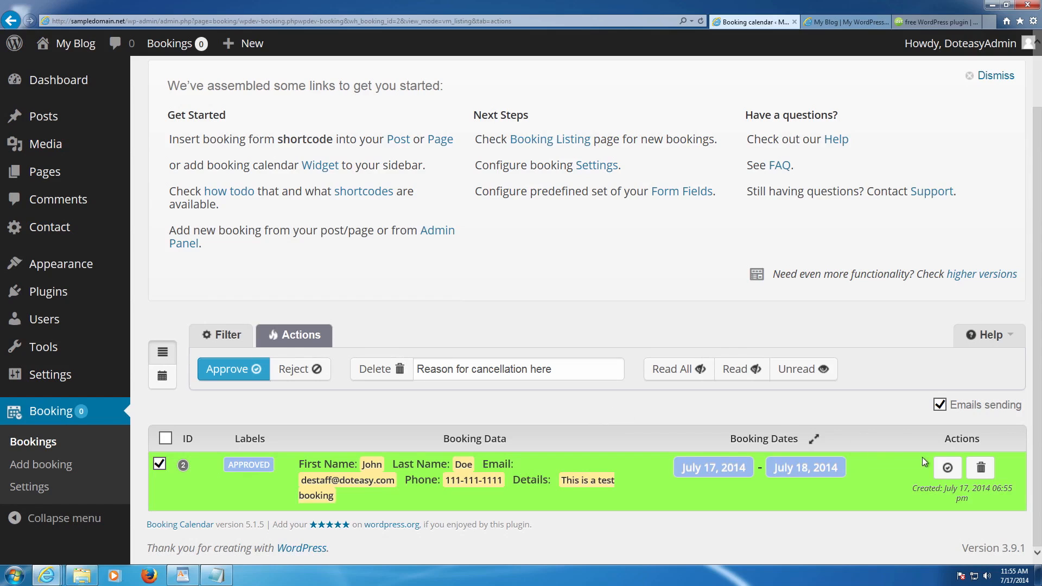
click(948, 468)
click(32, 465)
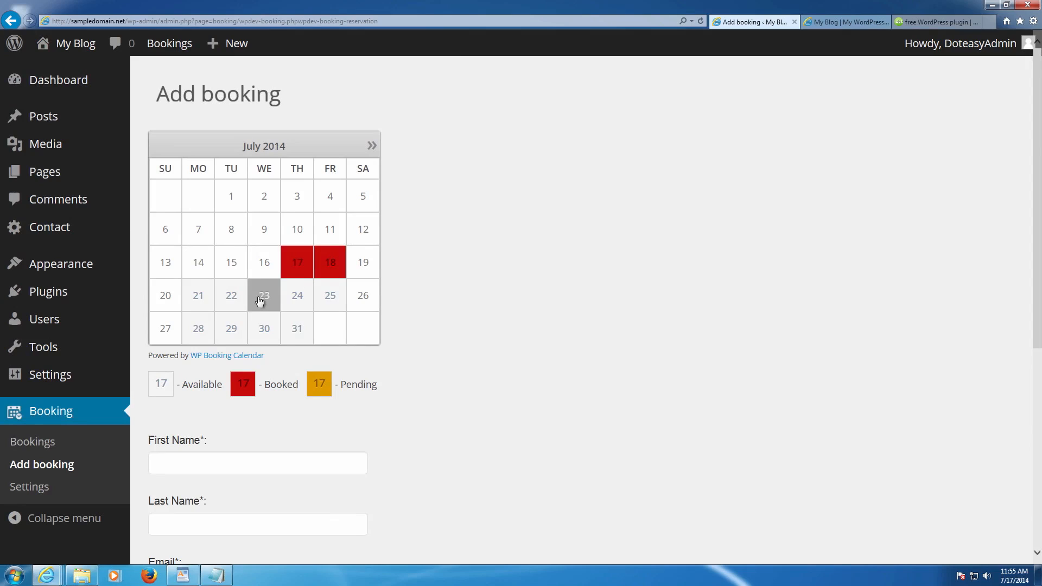
- Try selecting July 21–22 next to the booked July 17–18, then clear that selection
click(203, 294)
click(232, 295)
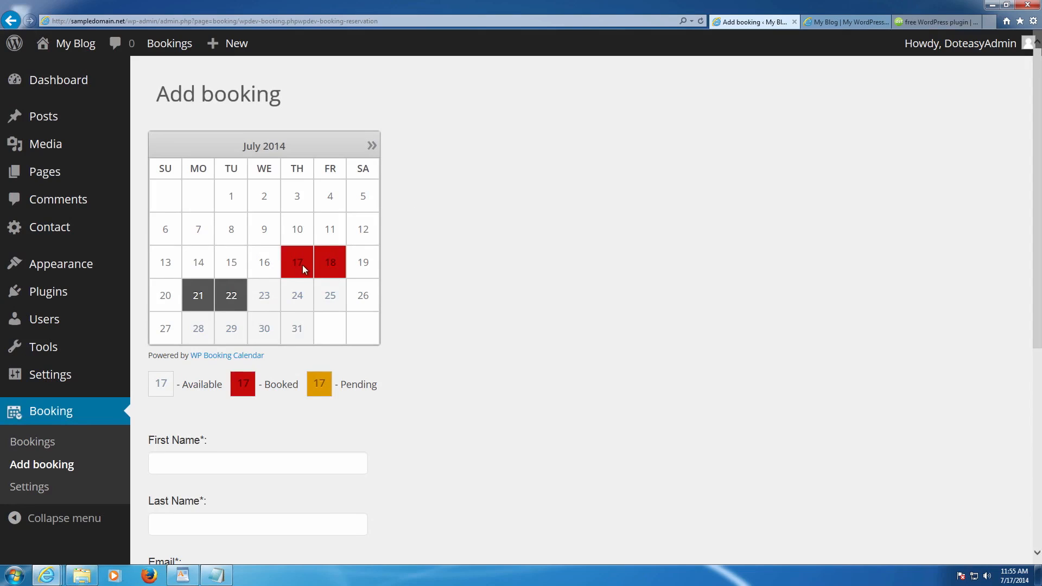
click(232, 295)
click(202, 295)
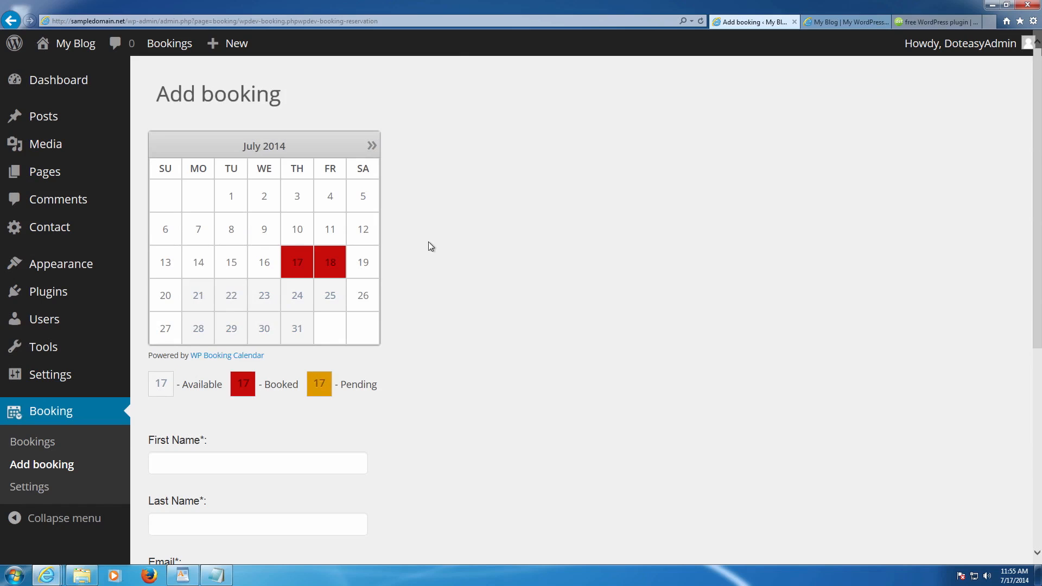
scroll(436, 233, down, 6)
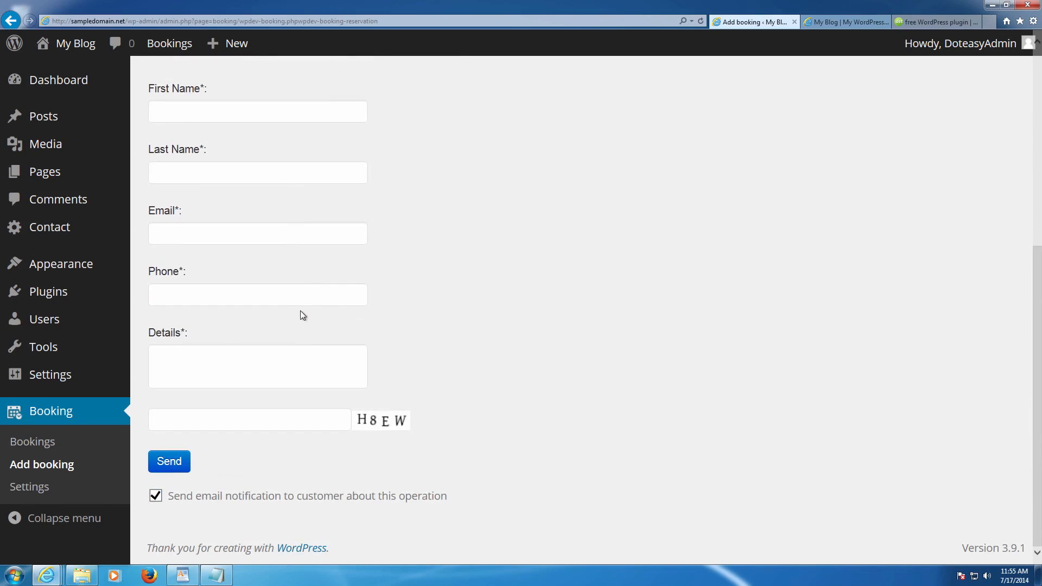
click(34, 440)
- Scroll the overview calendar to view approved booking 2 spanning July 17–18, 2014
scroll(552, 236, down, 4)
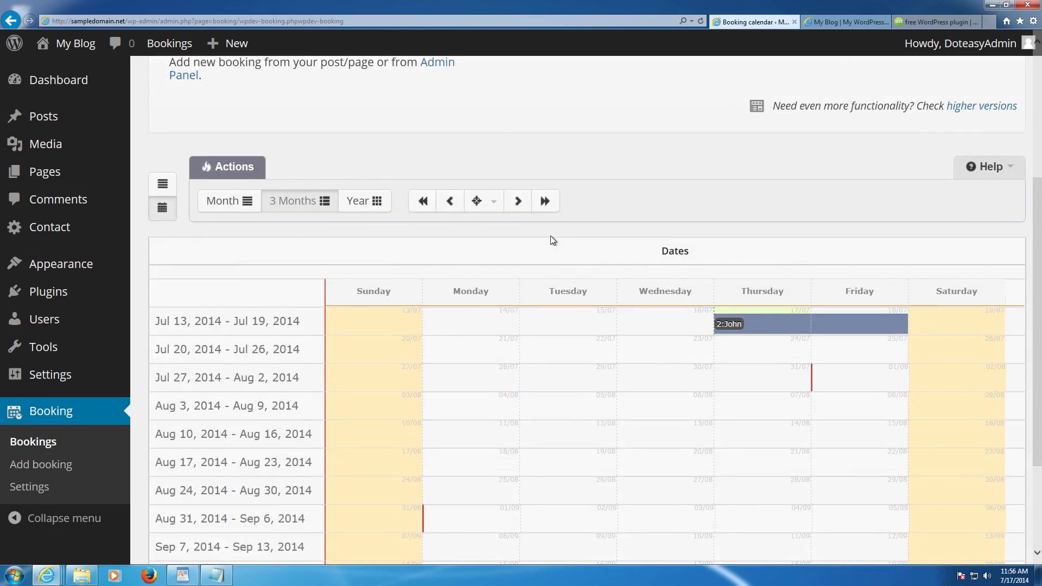
scroll(551, 236, down, 3)
scroll(551, 236, up, 4)
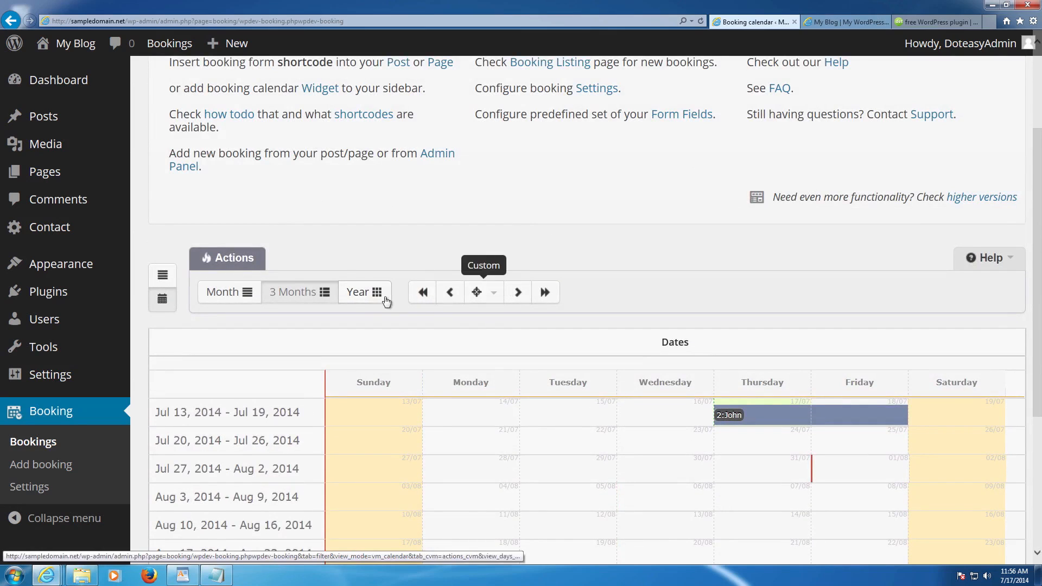
scroll(348, 282, up, 3)
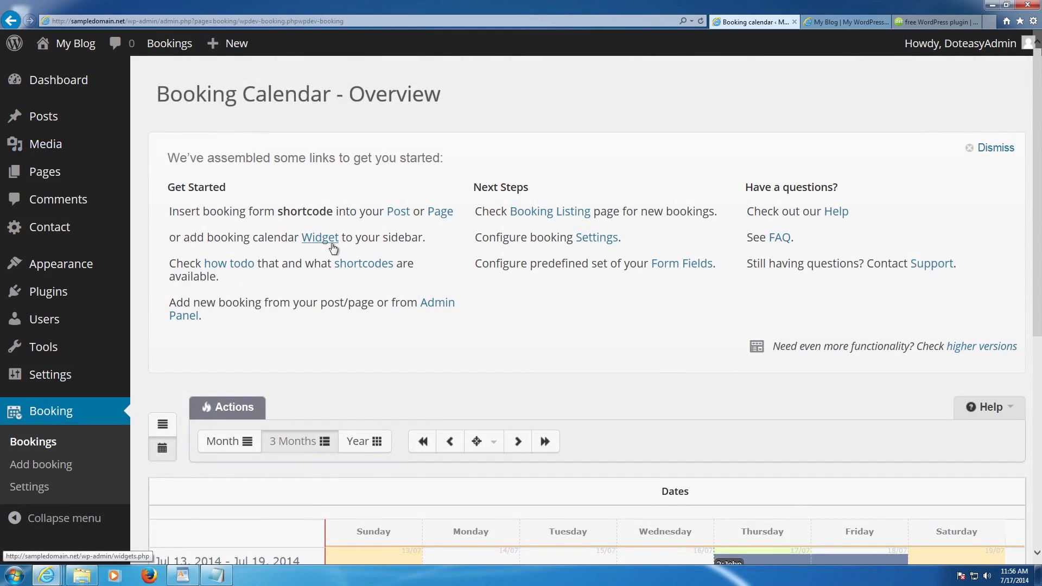
scroll(341, 248, down, 1)
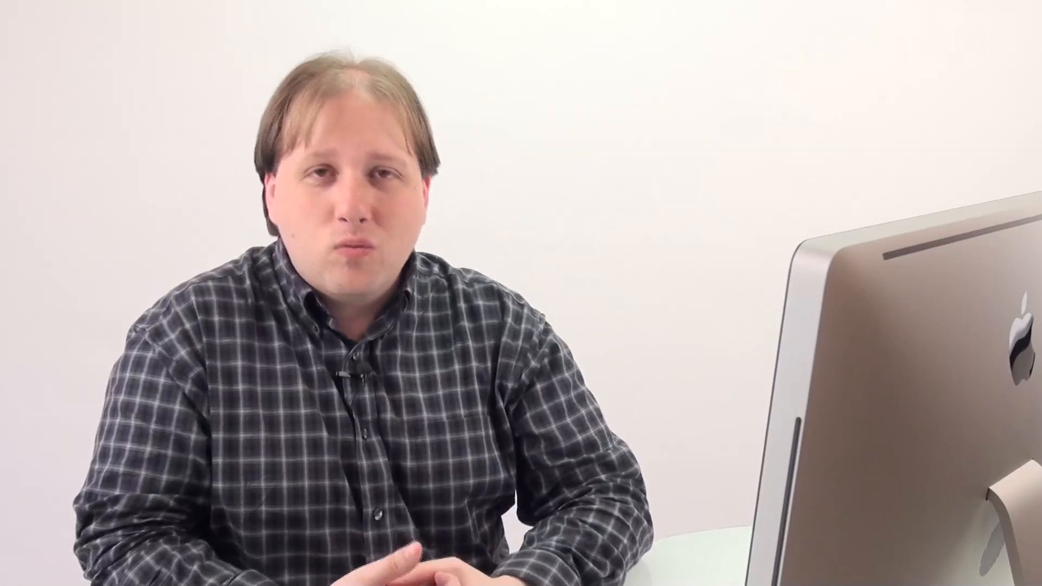
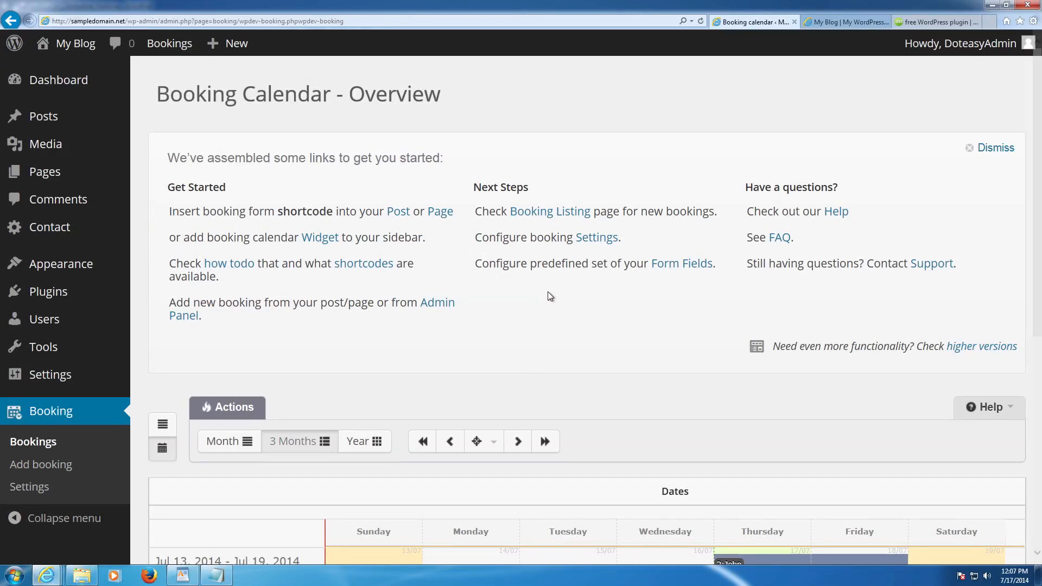
- Leave the booking calendar for the Pages list and begin a new page with Add New
mouse_move(62, 176)
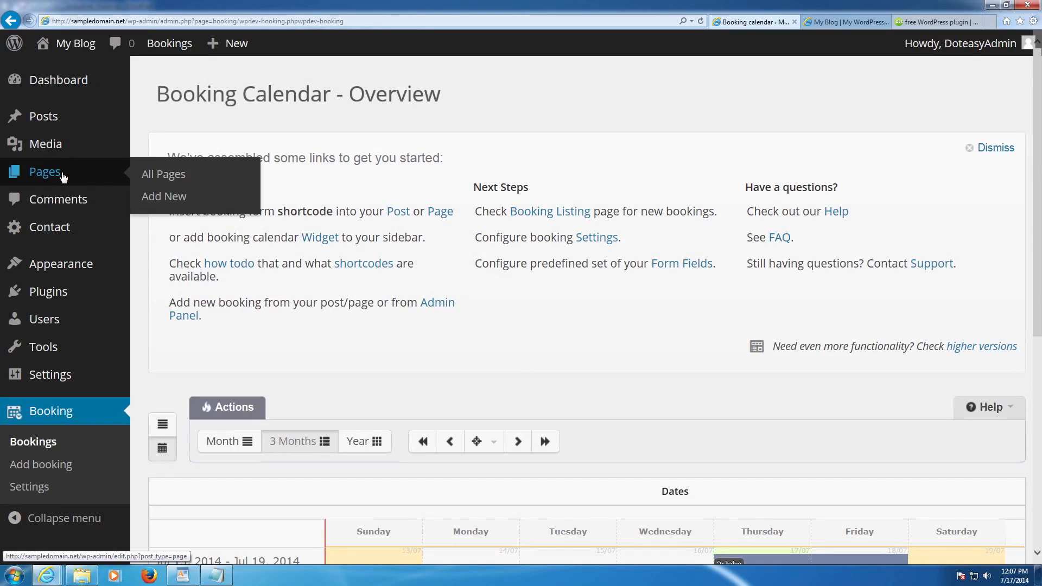
click(75, 171)
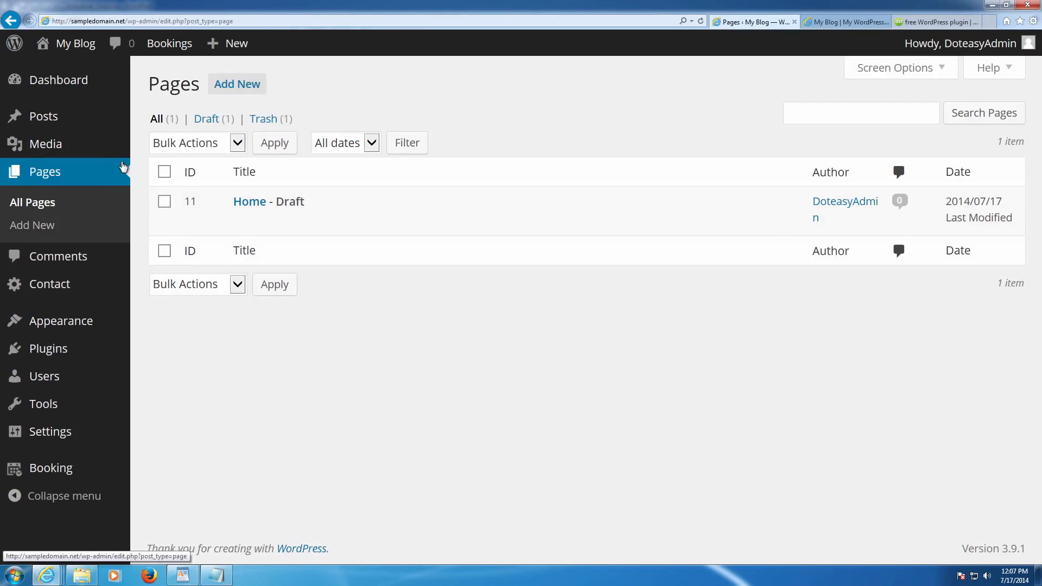
click(230, 89)
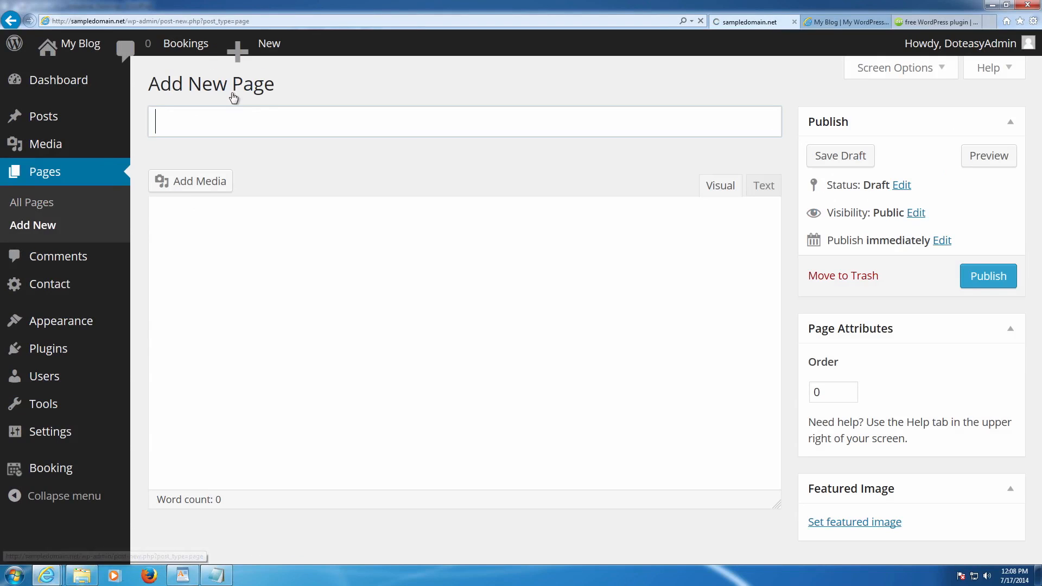
- Title the page Home and paste in the Home section copied from WordPad
mouse_move(24, 124)
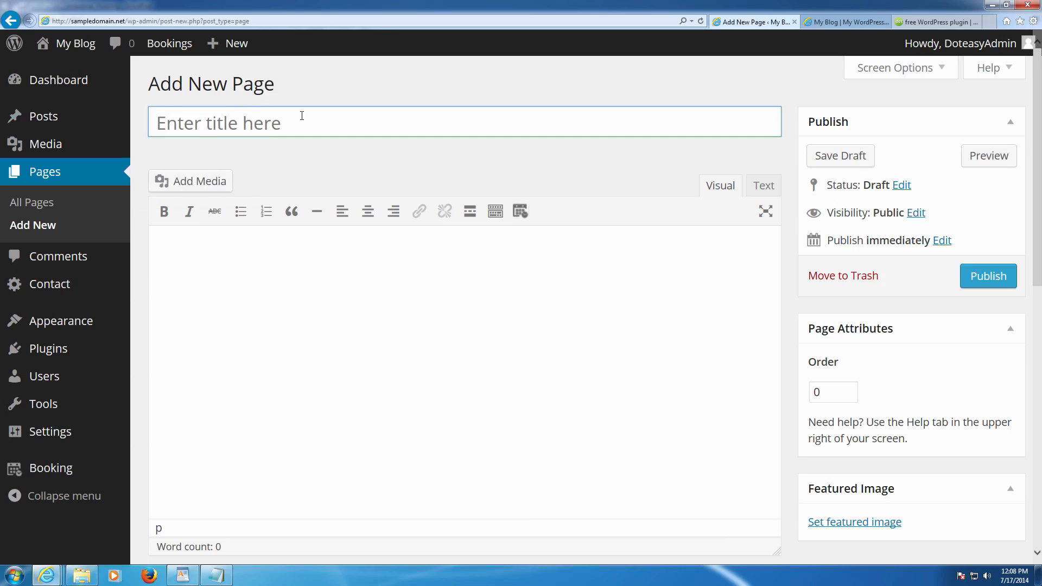
text(Home)
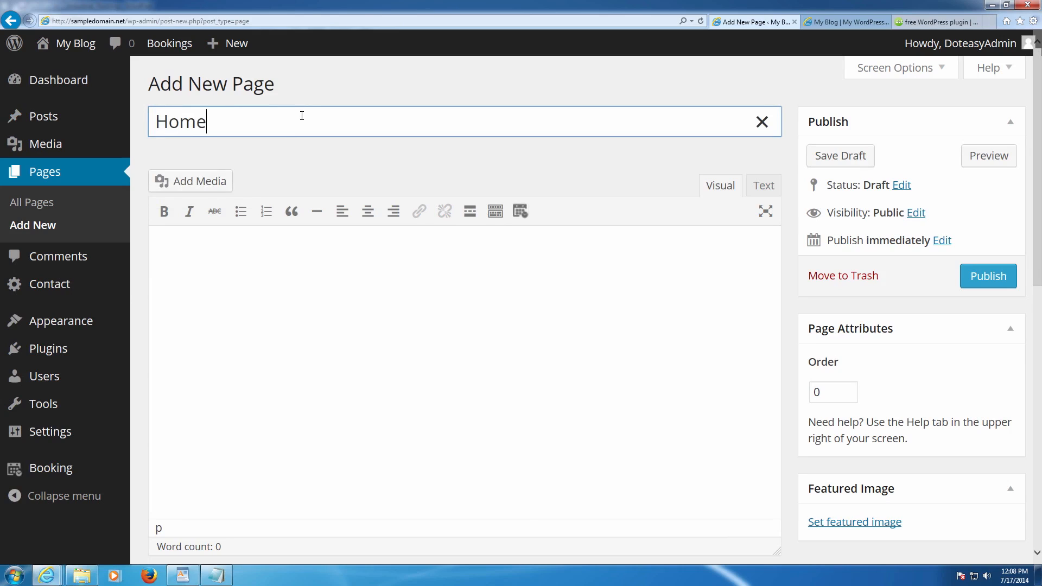
click(320, 261)
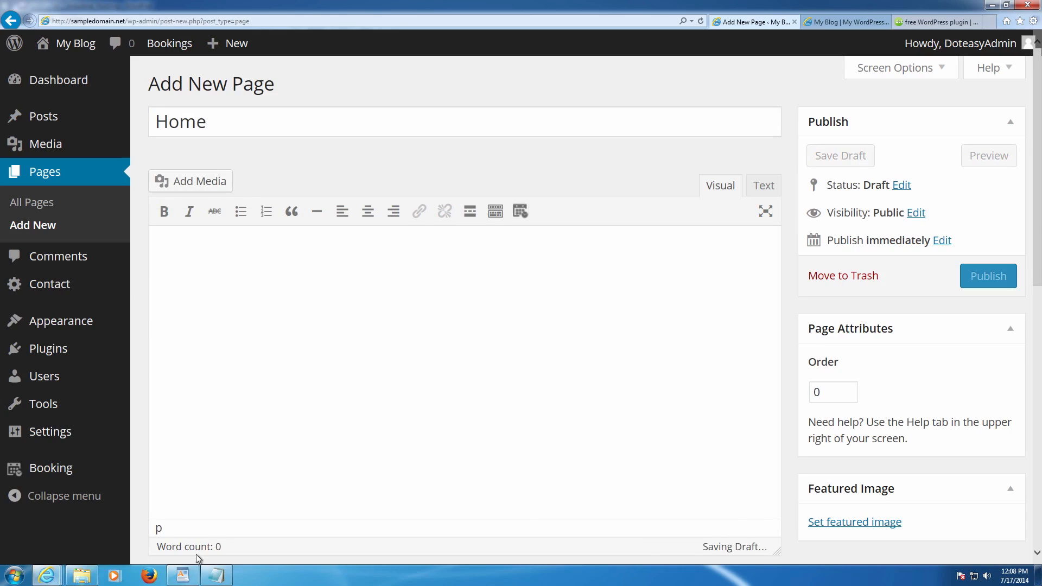
click(183, 575)
drag(525, 293, 343, 106)
key(ctrl+c)
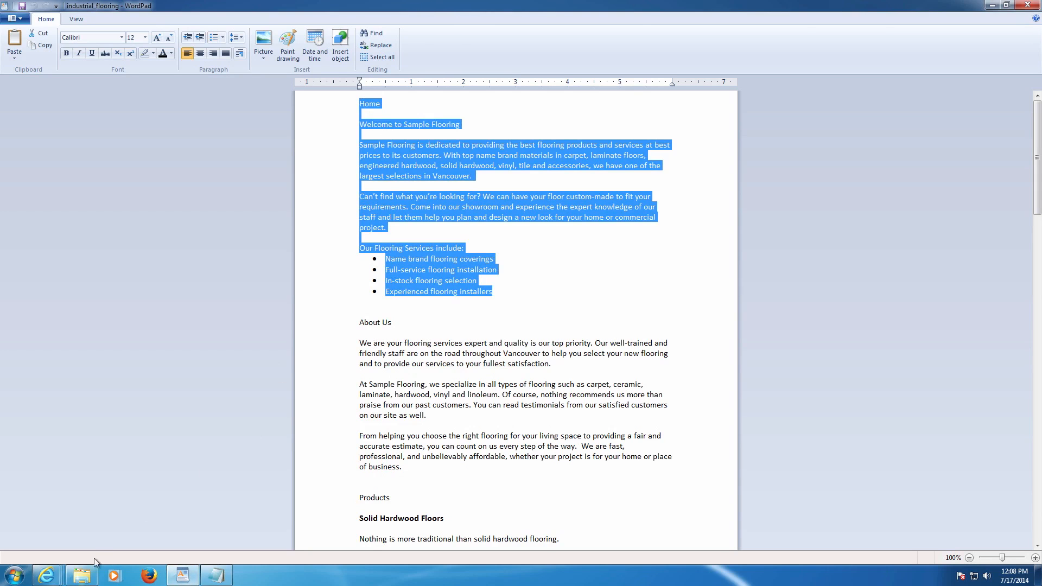
click(67, 513)
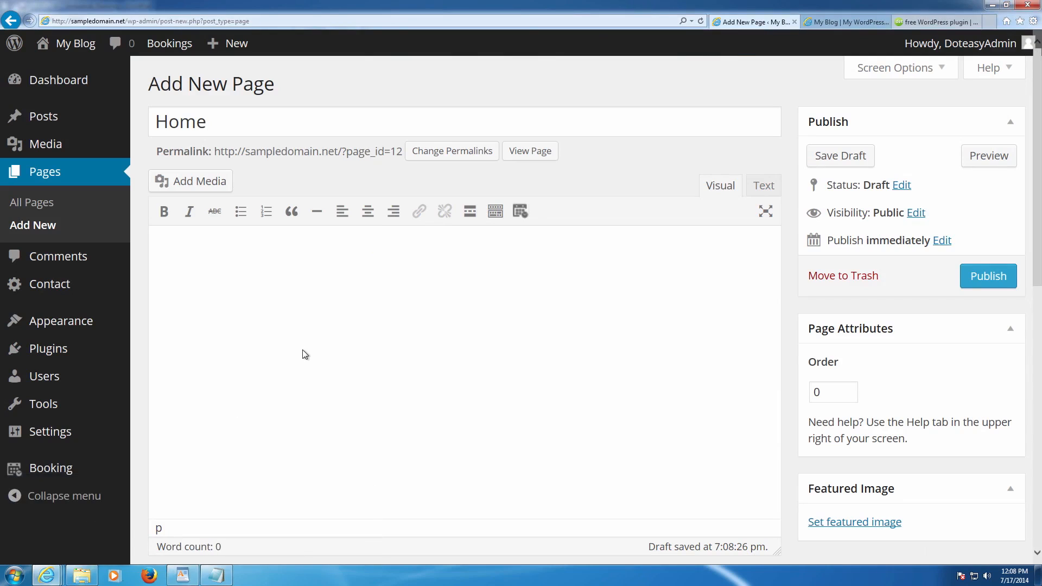
key(ctrl+v)
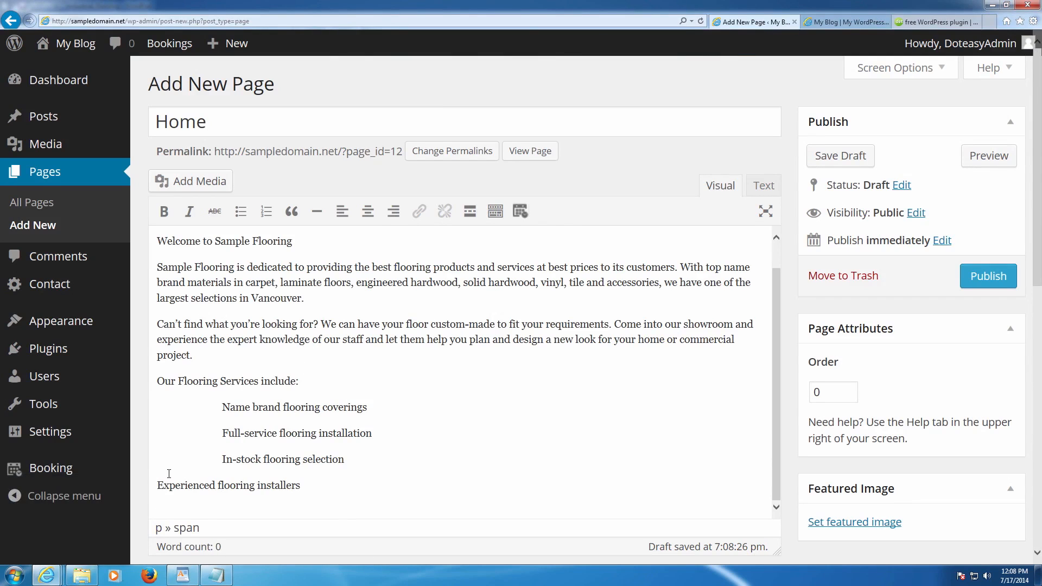
- Compare the service lines with the WordPad source, then select the four flooring service lines
click(182, 575)
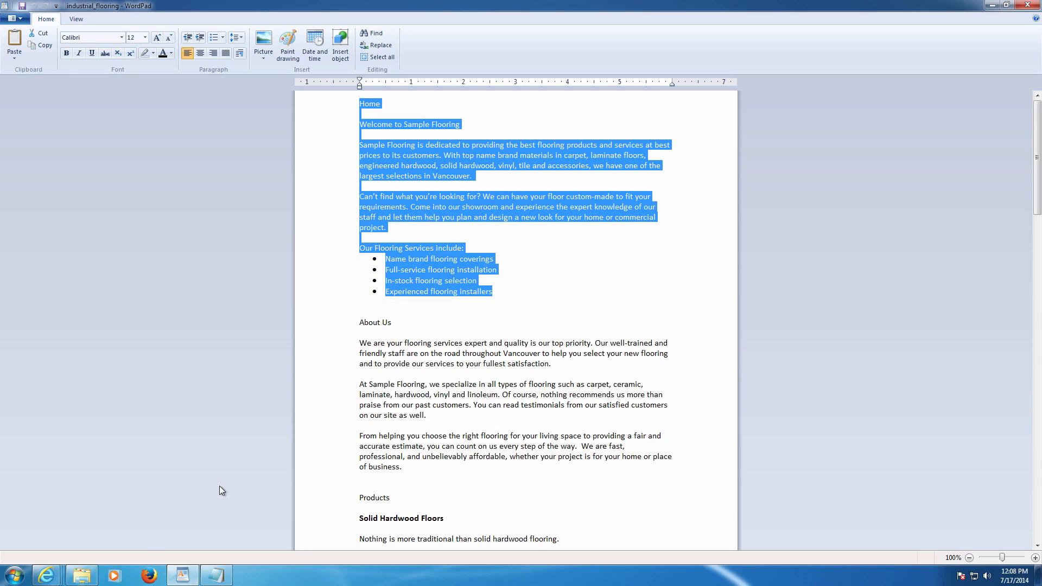
click(379, 293)
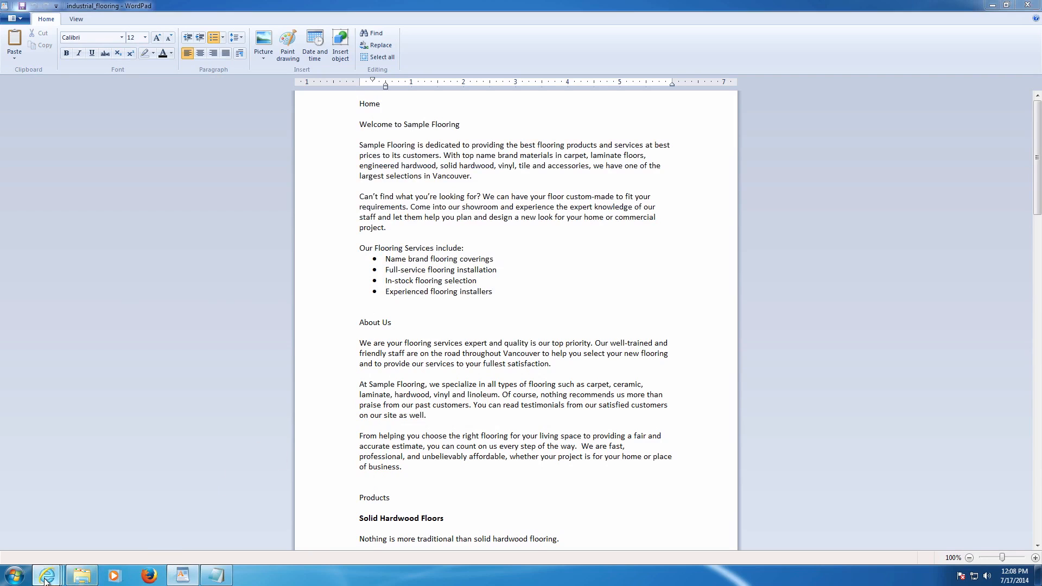
mouse_move(46, 575)
click(65, 543)
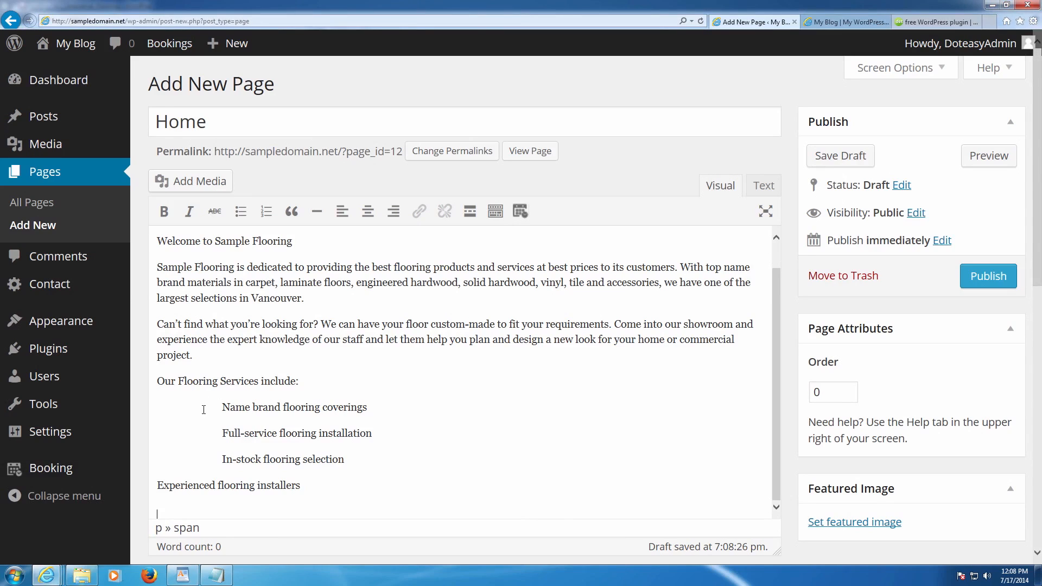
drag(219, 407, 311, 490)
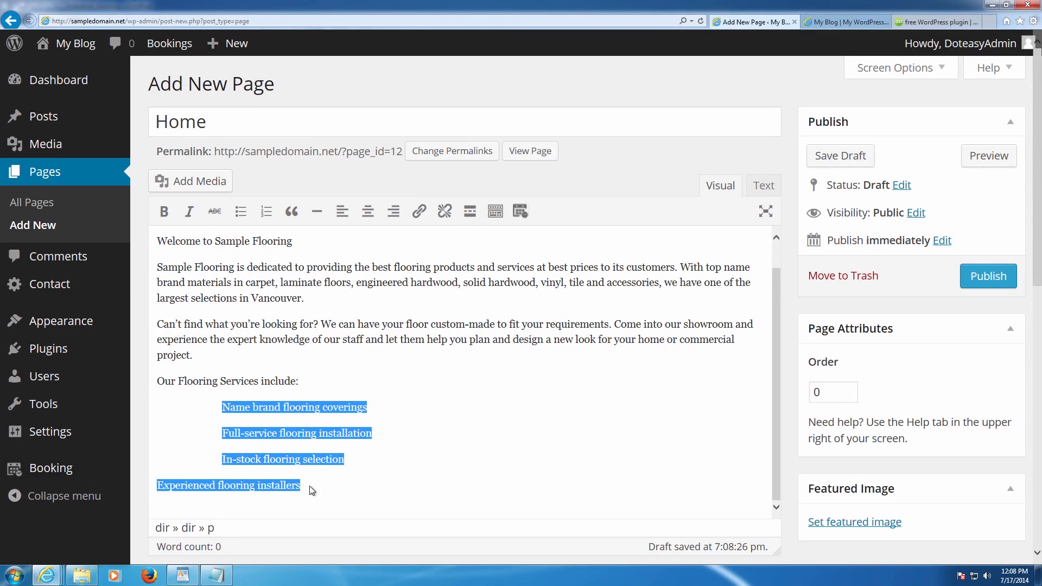
- Put the Name brand, Full-service and In-stock service lines each on their own line
click(240, 211)
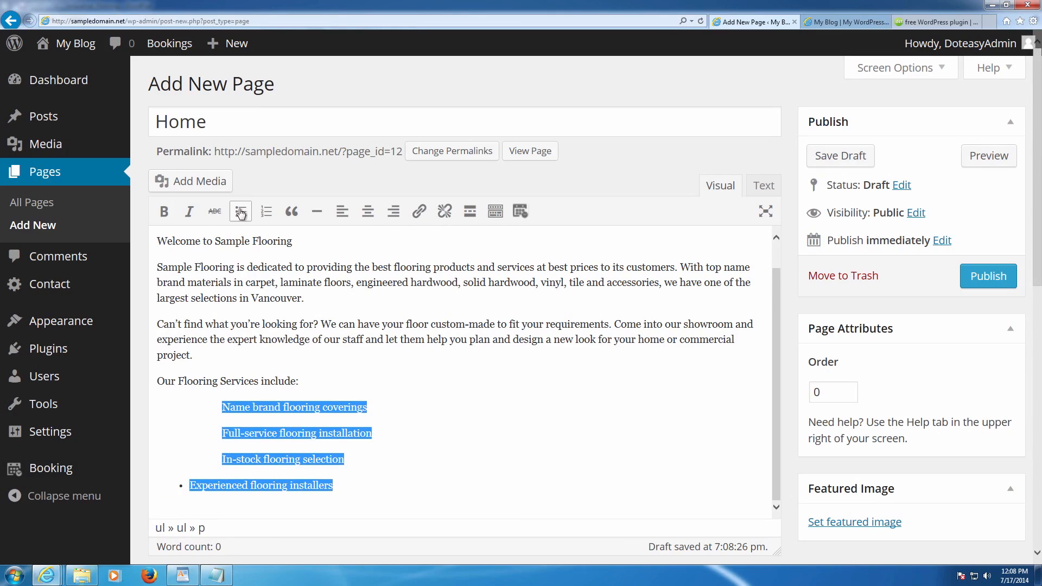
click(223, 413)
key(BackSpace)
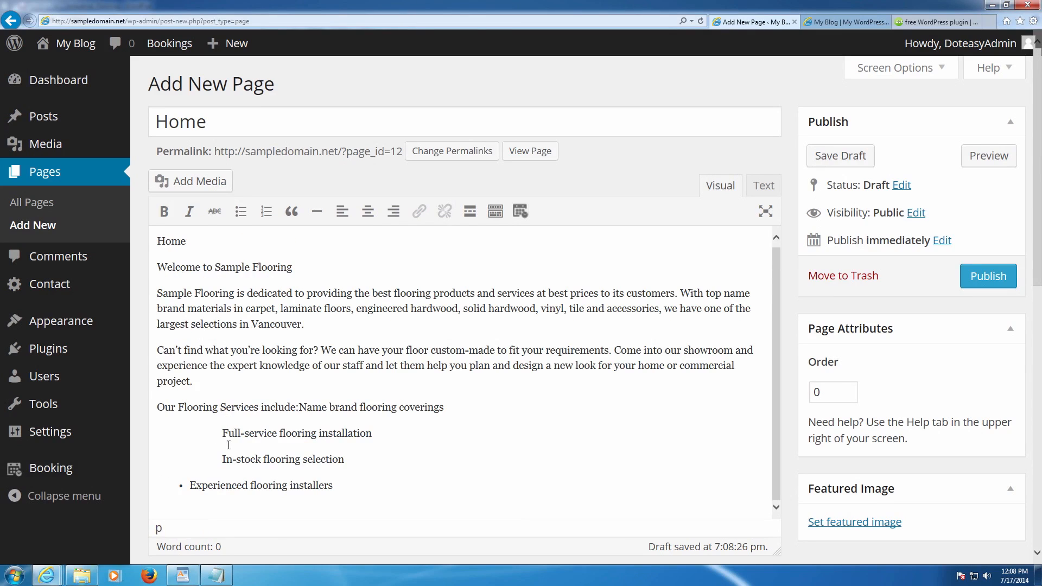
key(Return)
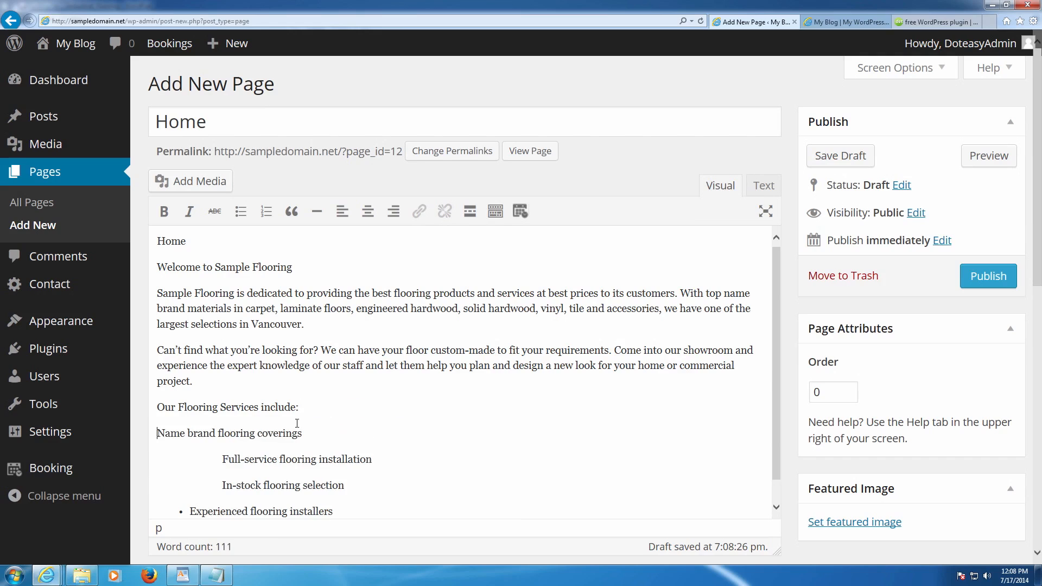
click(223, 459)
key(BackSpace)
key(Return)
click(222, 484)
key(BackSpace)
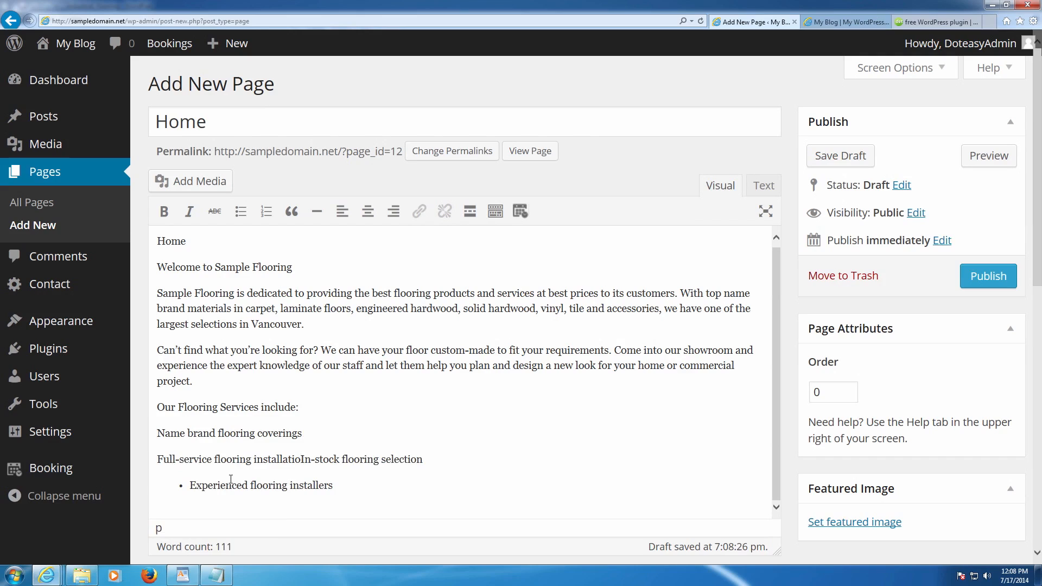
text(z)
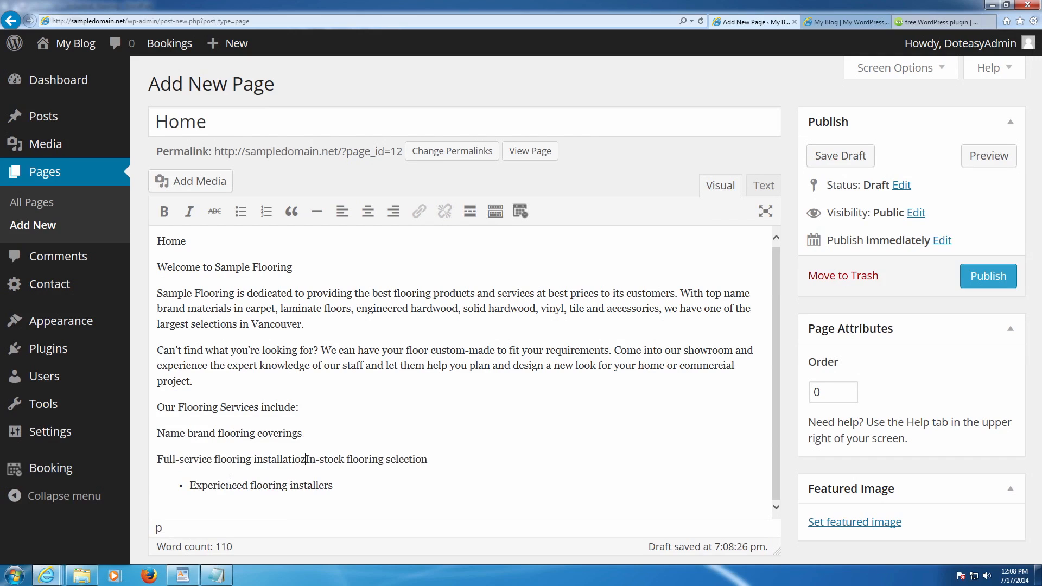
text(zzz)
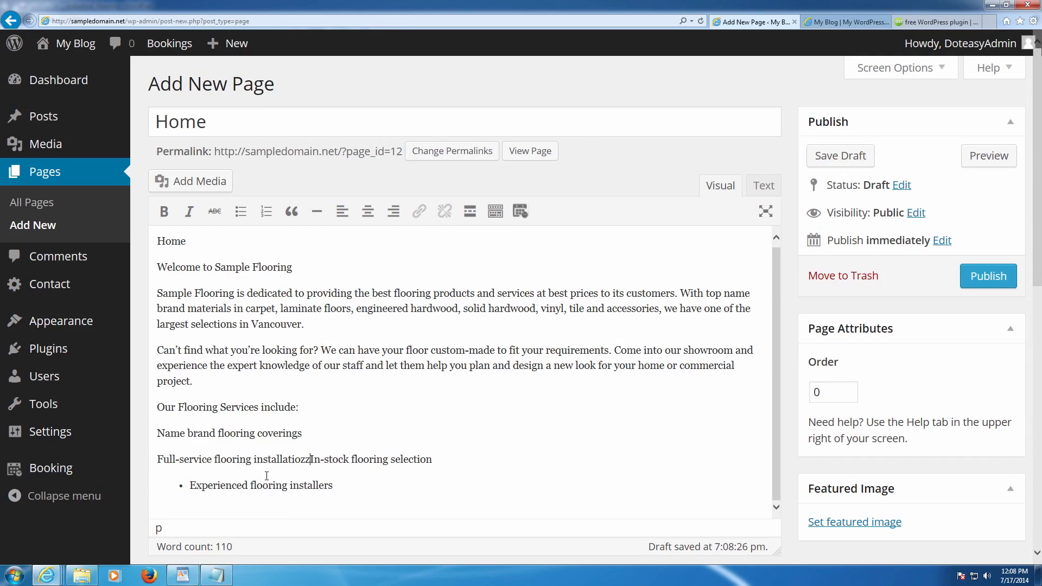
key(BackSpace)
key(BackSpace)
key(BackSpace)
key(BackSpace)
key(BackSpace)
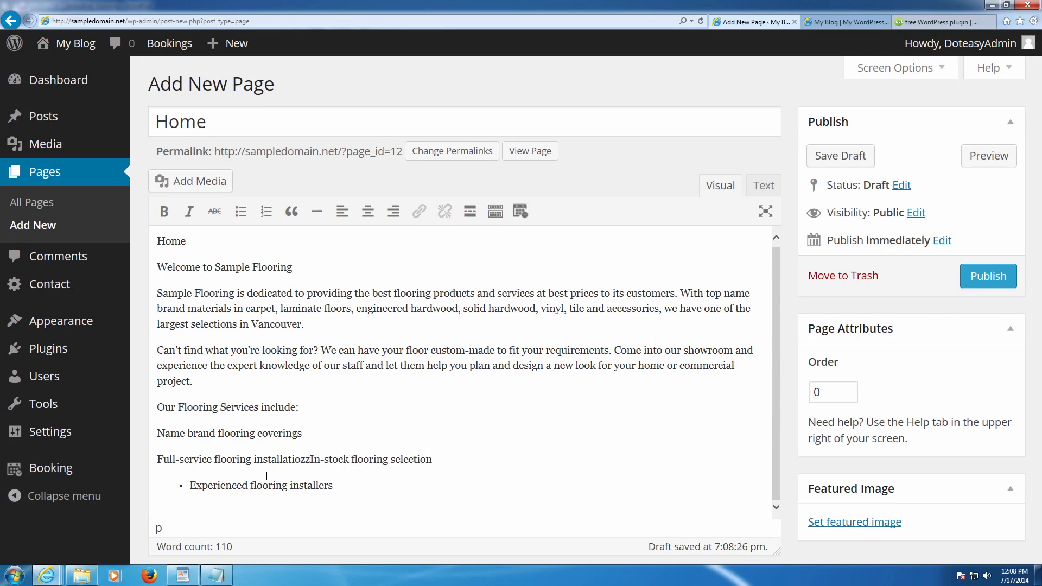
text(on)
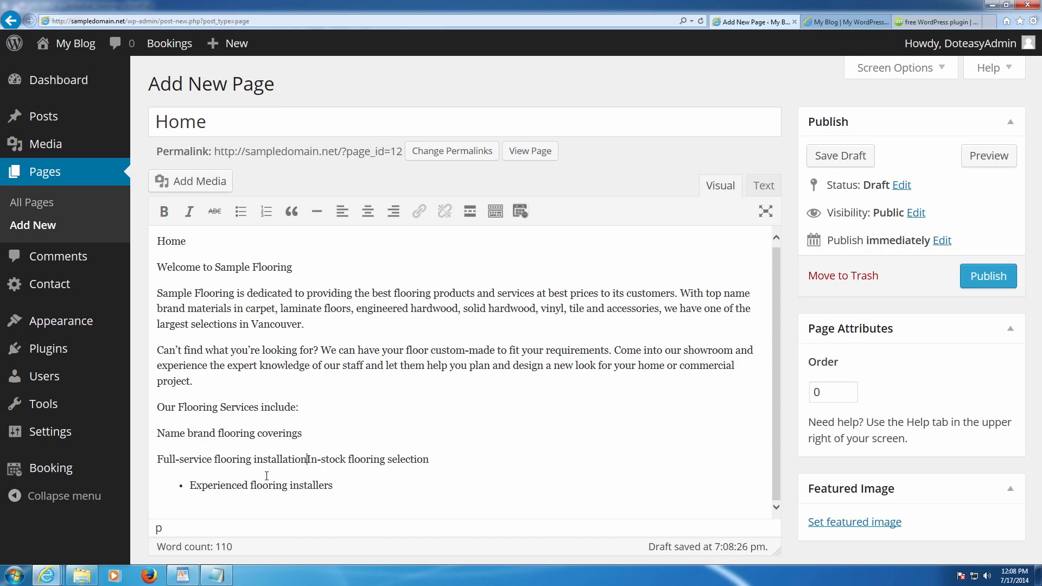
text(s)
key(Return)
- Make all four service lines, through Experienced flooring installers, a single bulleted list
click(190, 511)
key(BackSpace)
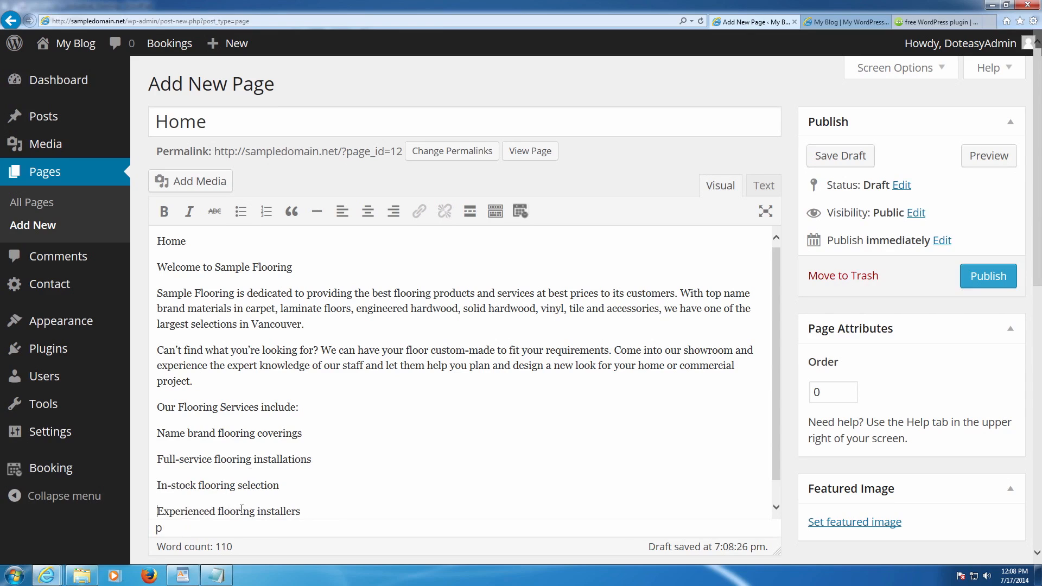
drag(304, 517, 155, 433)
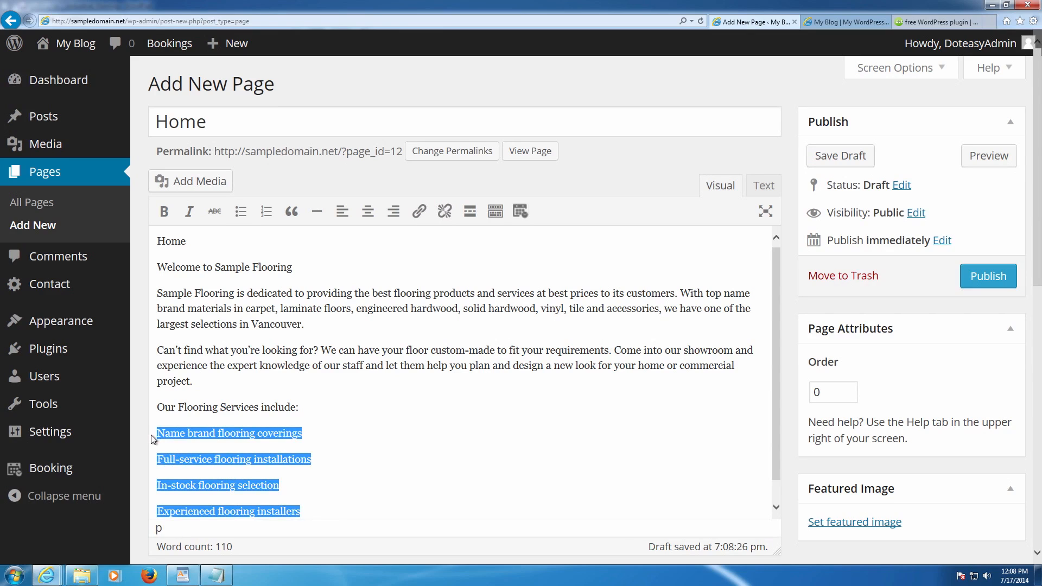
click(240, 211)
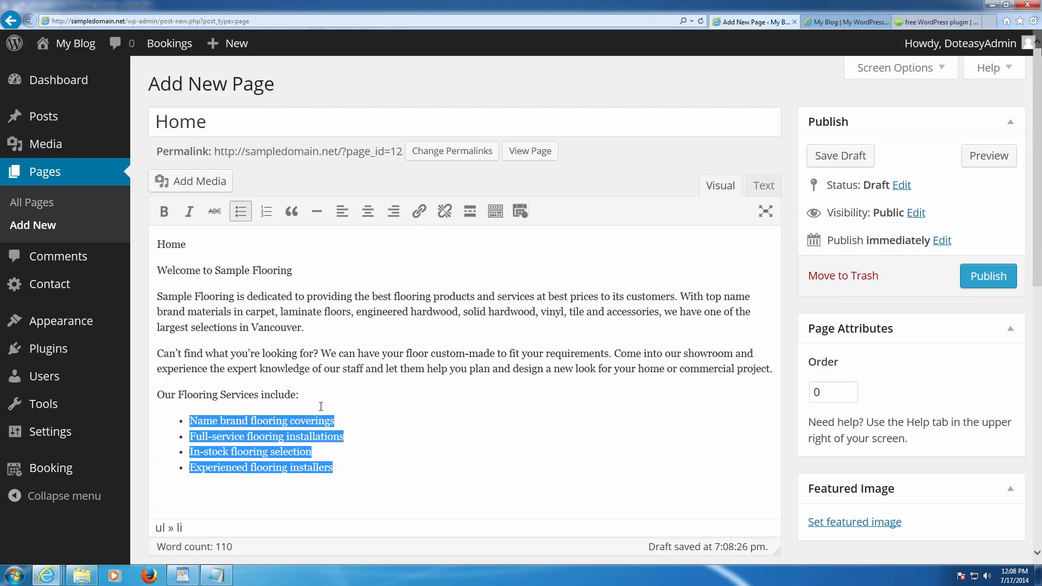
click(338, 394)
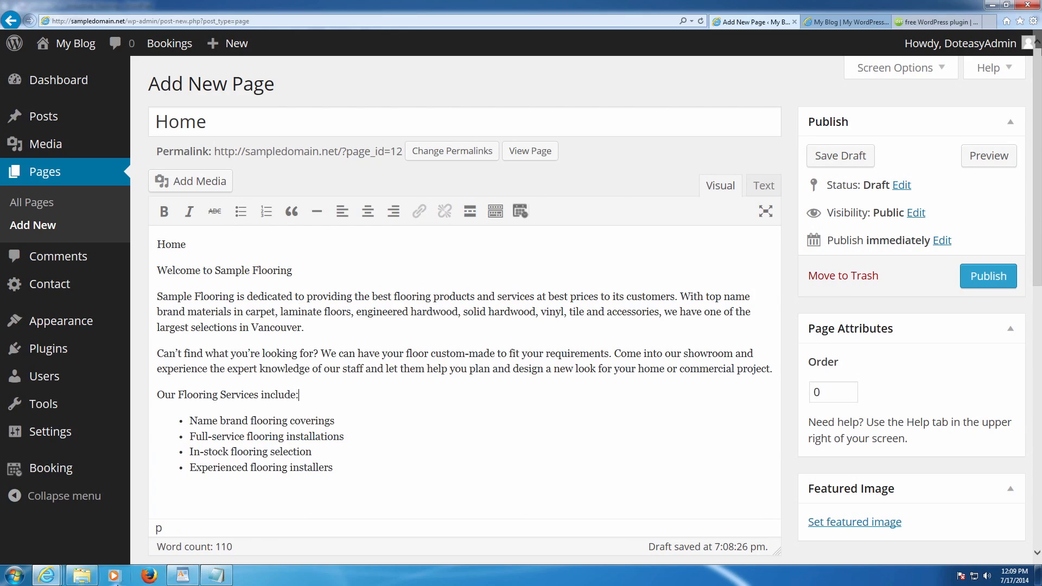
- Check against WordPad and delete the duplicate Home line from the top of the body
click(183, 575)
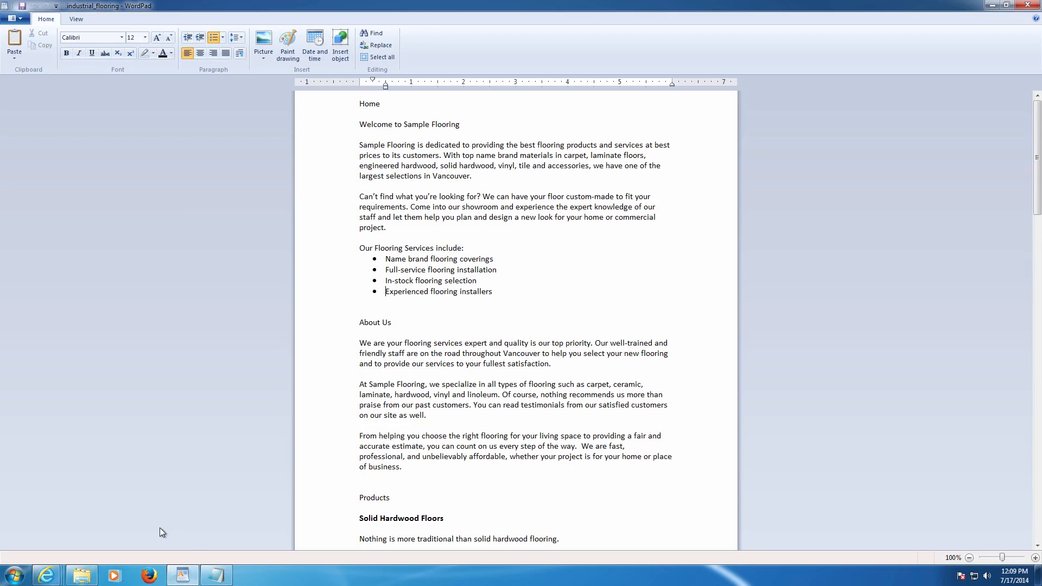
mouse_move(46, 575)
click(69, 512)
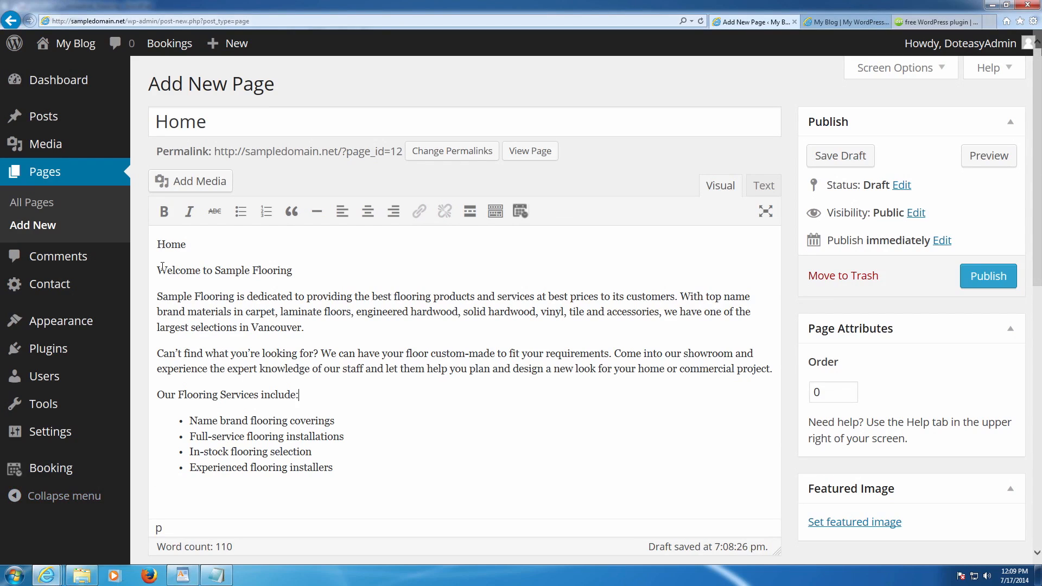
drag(157, 270, 156, 244)
key(BackSpace)
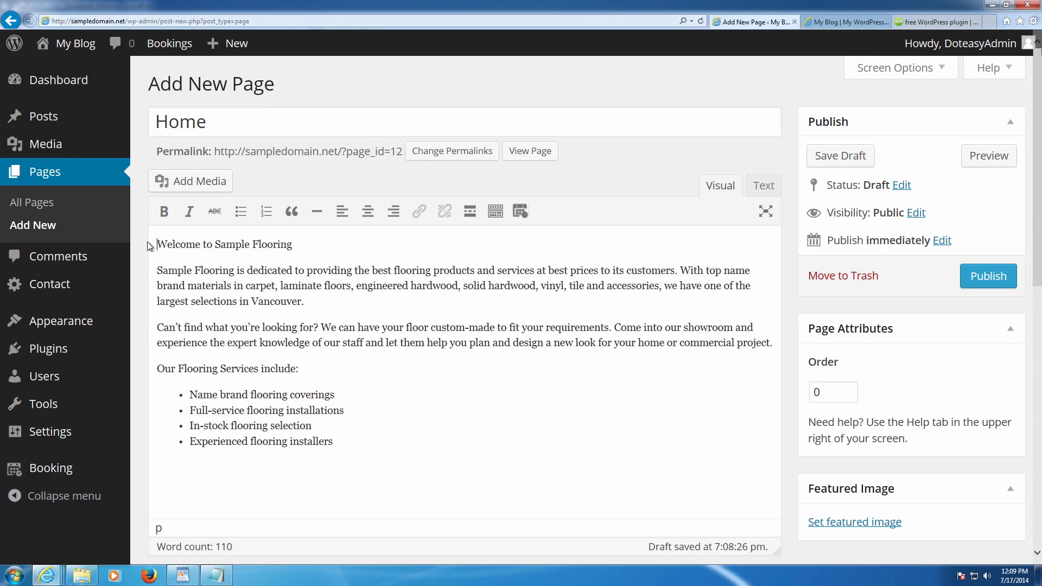
click(245, 130)
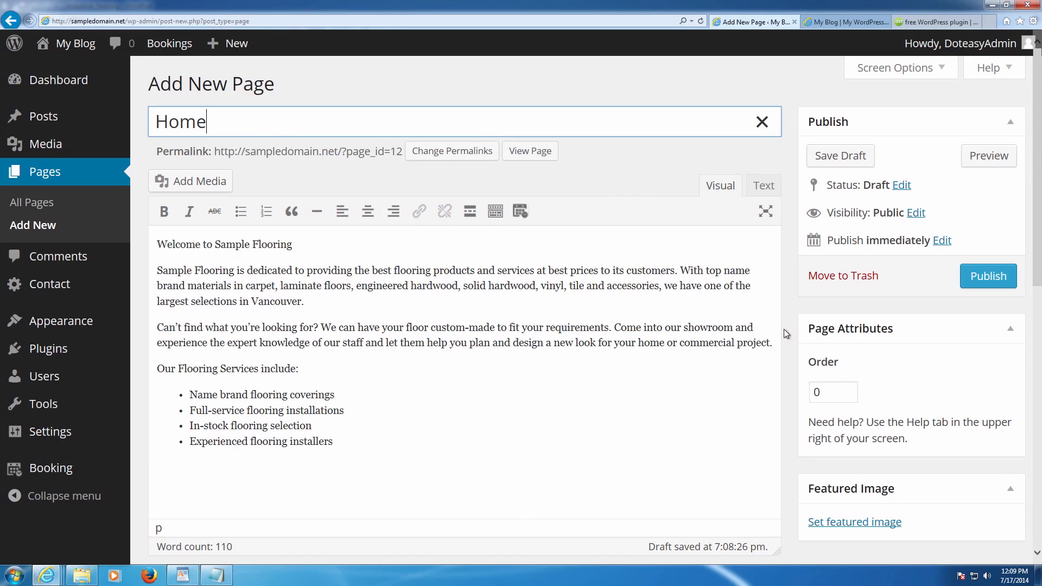
drag(808, 364, 841, 364)
click(851, 386)
scroll(880, 388, down, 4)
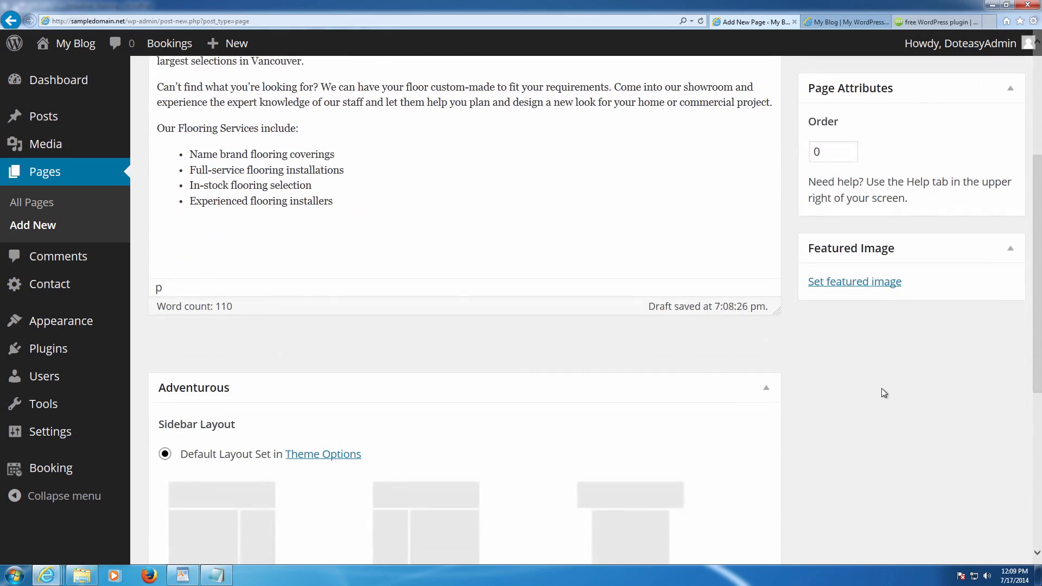
- Upload the 1_man photo from the computer for the page's featured image
click(860, 284)
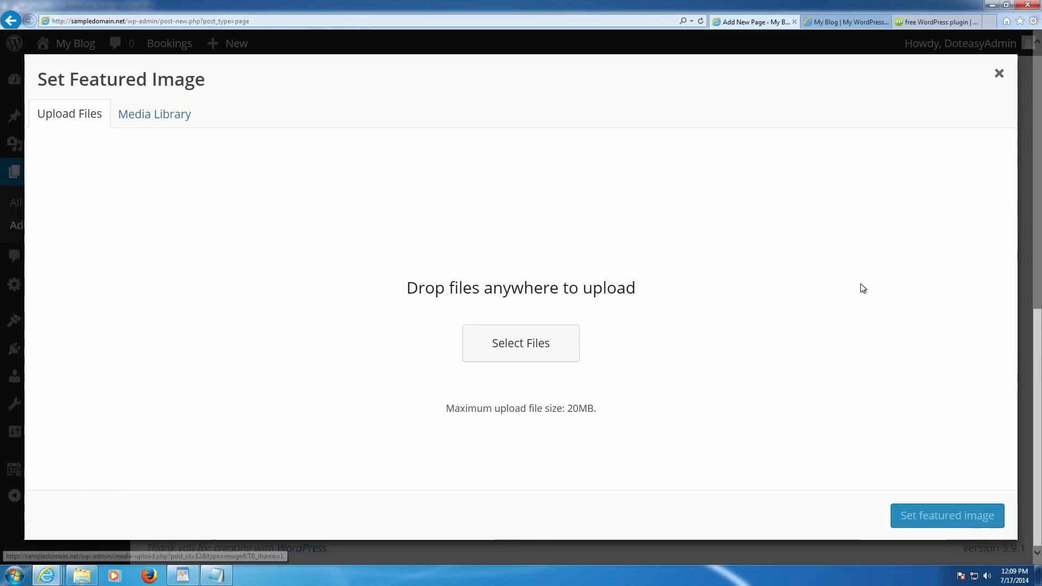
click(507, 341)
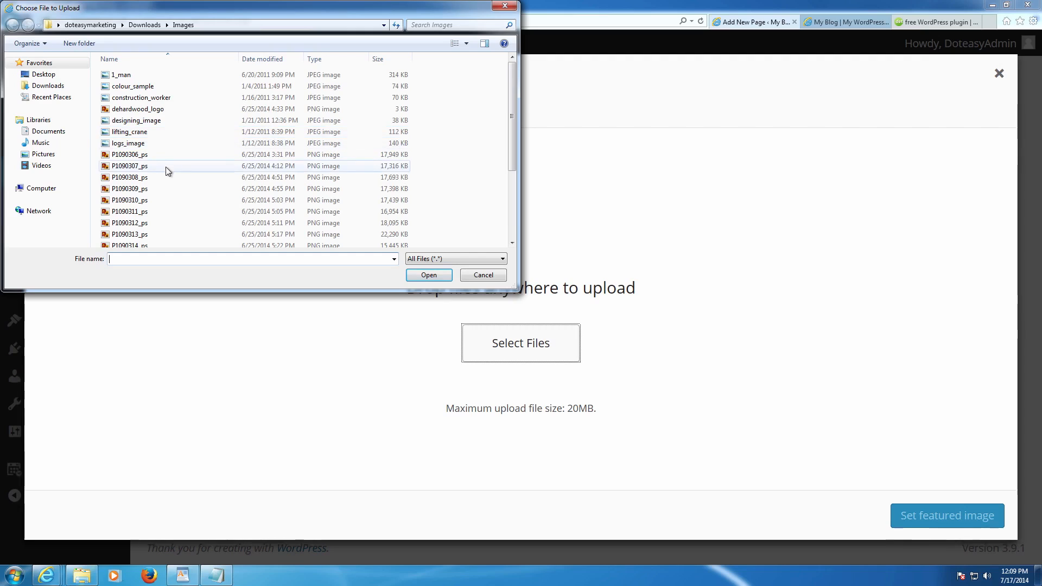
double_click(135, 79)
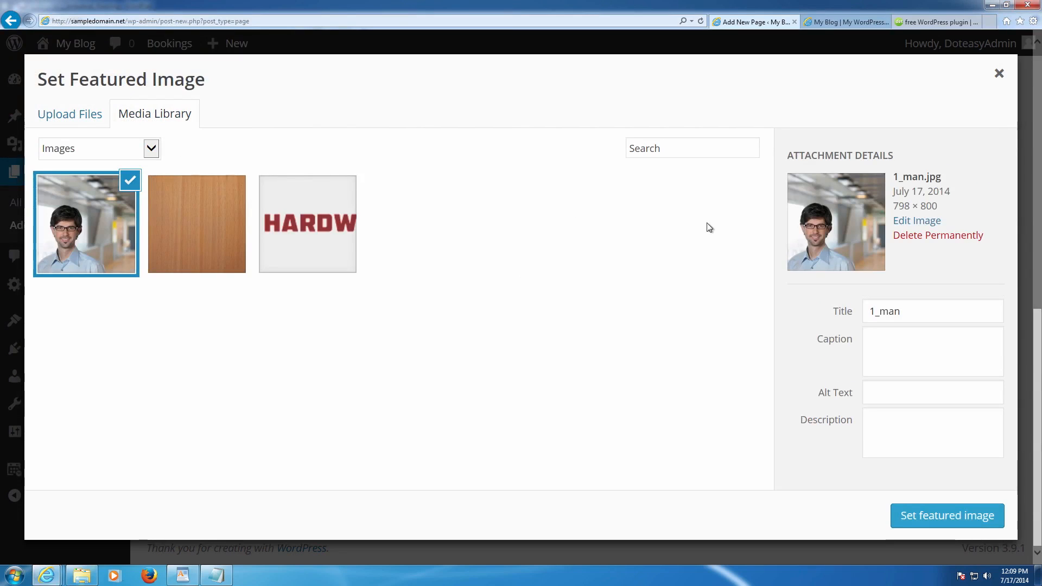
- Set title, caption and alt text to 'Home Image', add a home-page description, and set it featured
drag(913, 314, 727, 306)
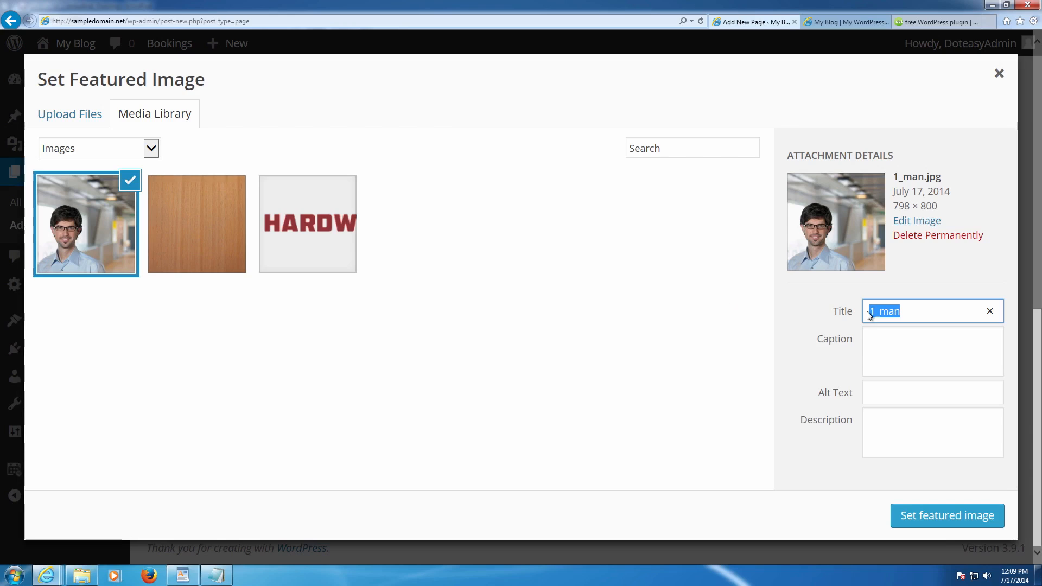
text(Home Page)
key(BackSpace)
key(BackSpace)
key(BackSpace)
text(Image)
key(Tab)
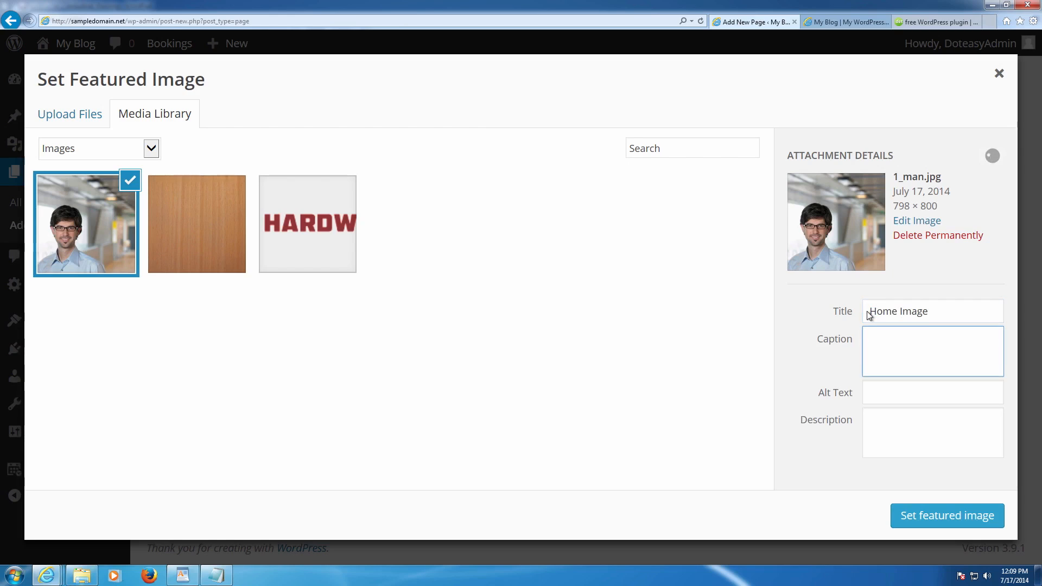
text(Home Image)
key(Tab)
text(Home)
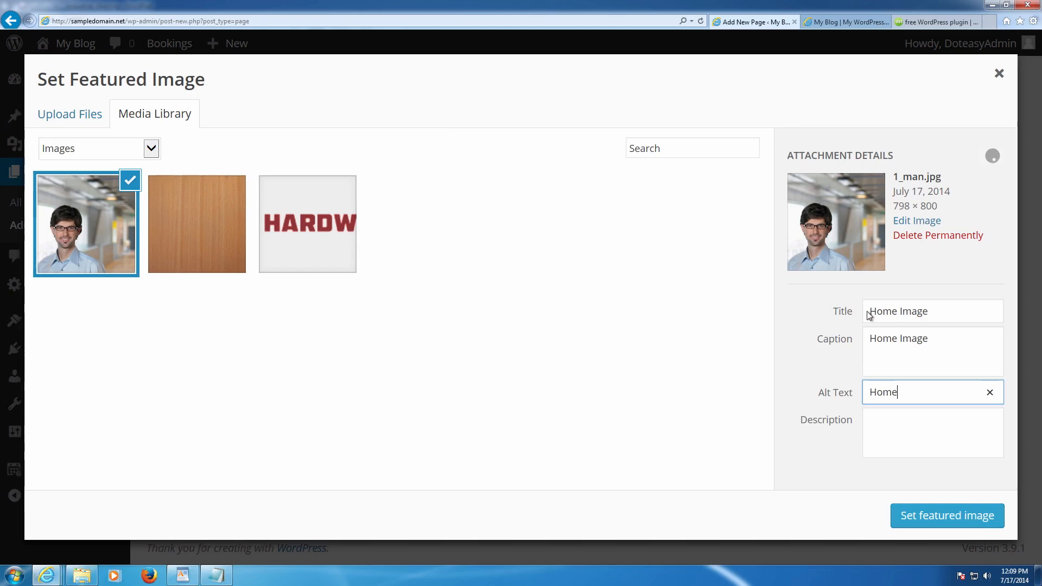
text( Image)
key(Tab)
text(This is)
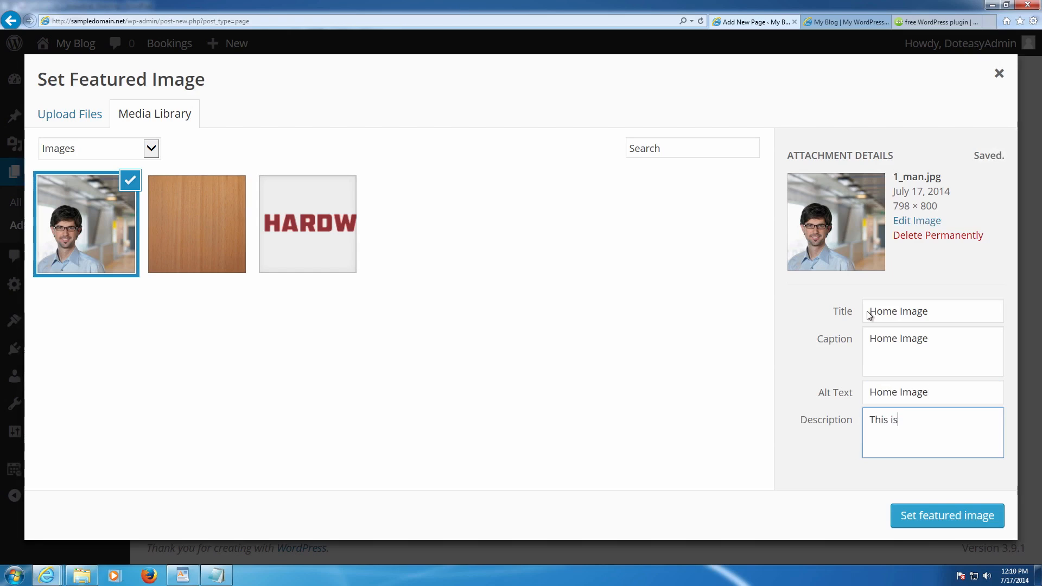
text( the image for the home page)
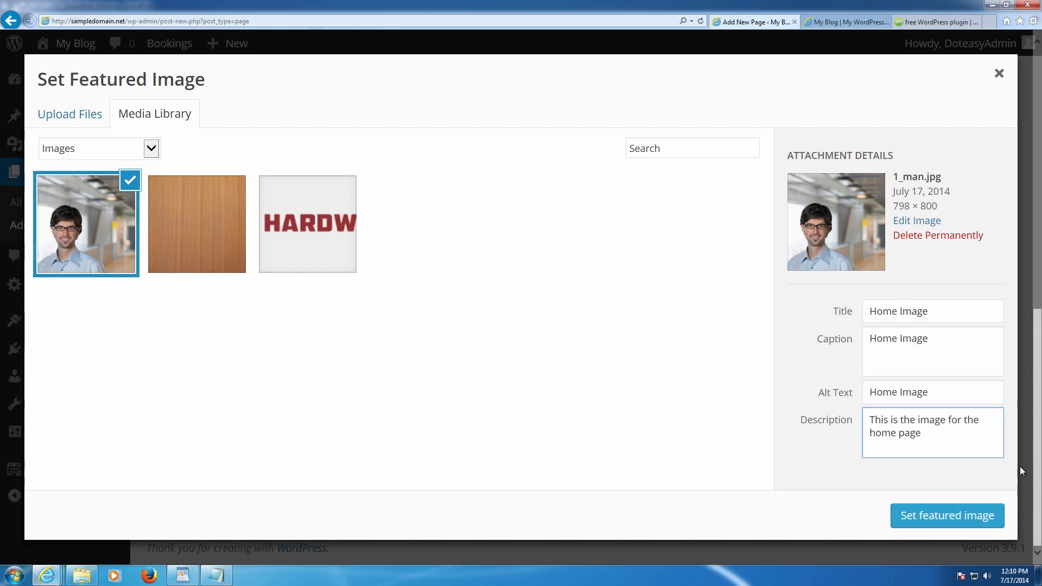
click(964, 514)
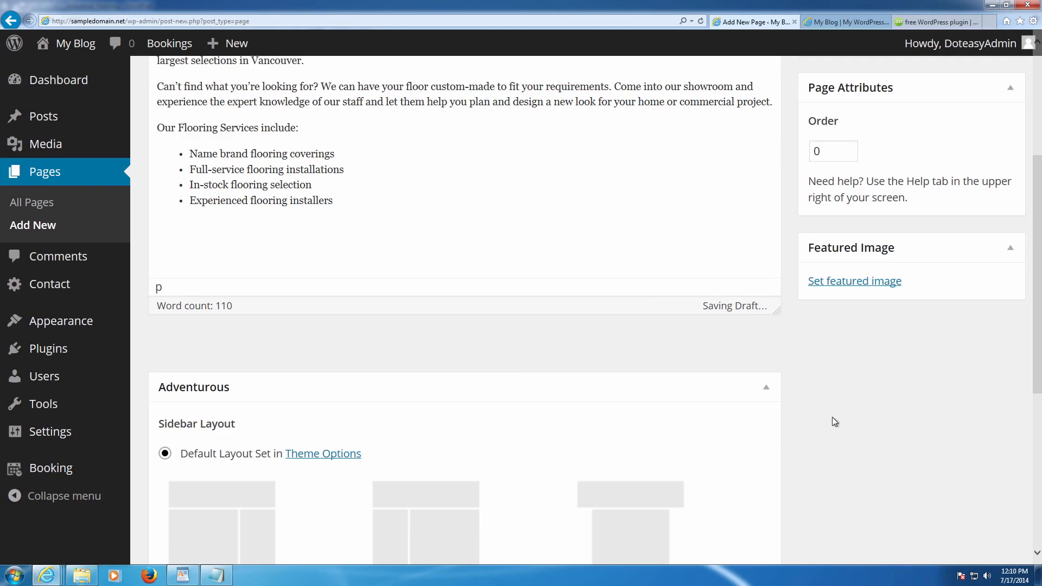
scroll(789, 386, down, 3)
scroll(787, 383, down, 3)
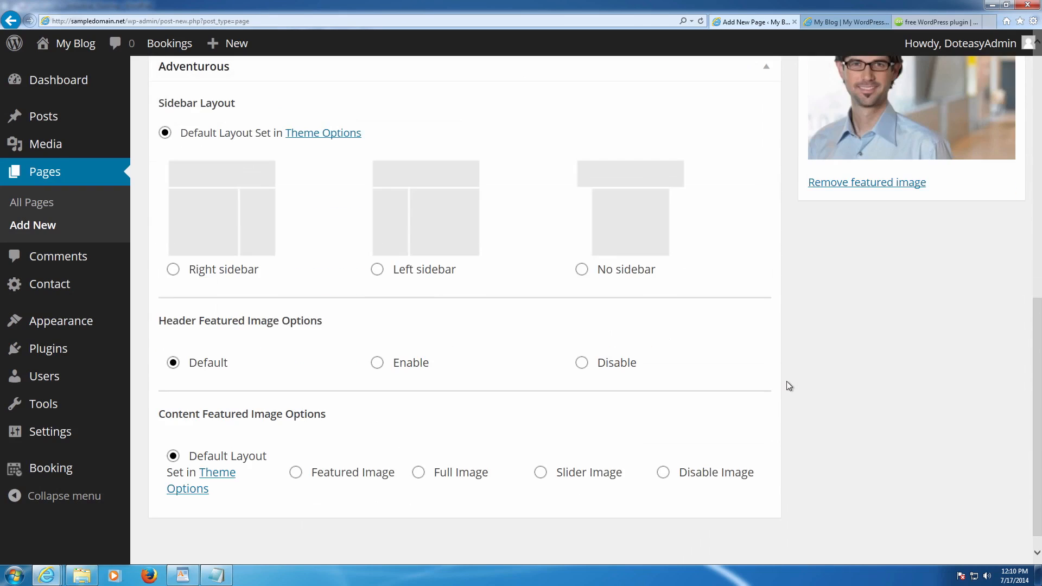
scroll(565, 340, up, 1)
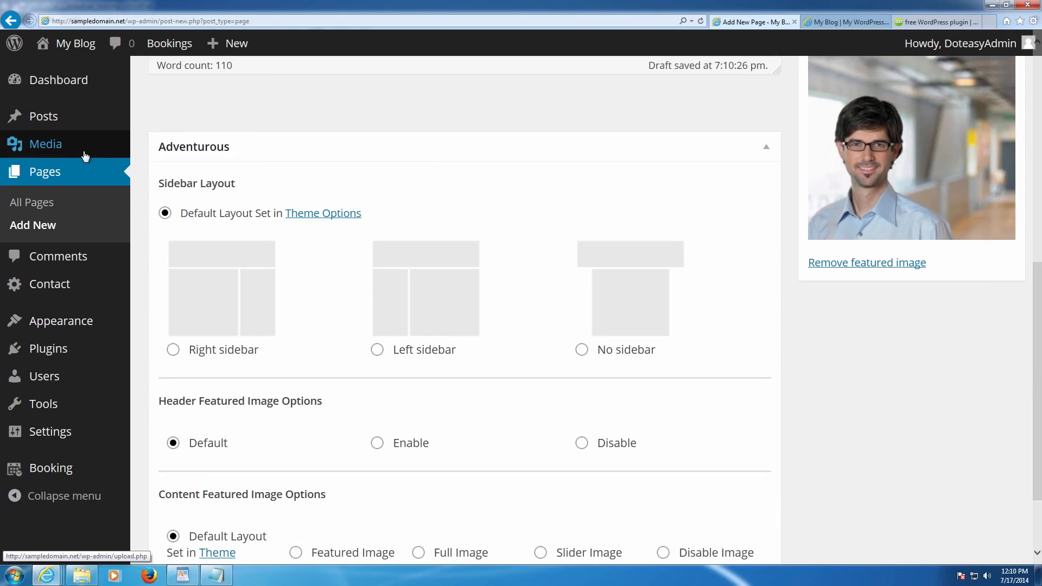
scroll(207, 226, down, 2)
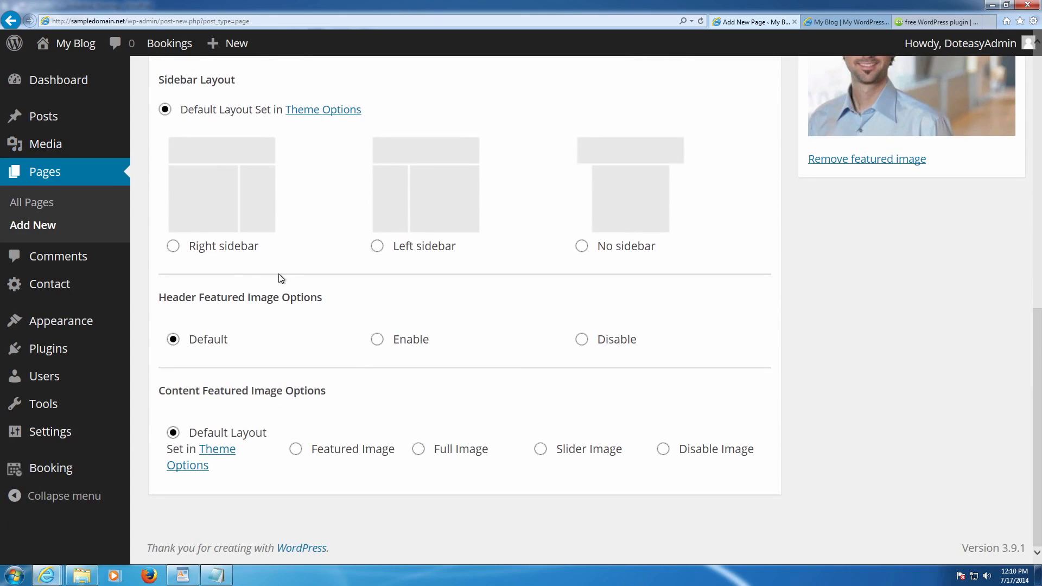
scroll(431, 376, up, 3)
scroll(426, 374, up, 3)
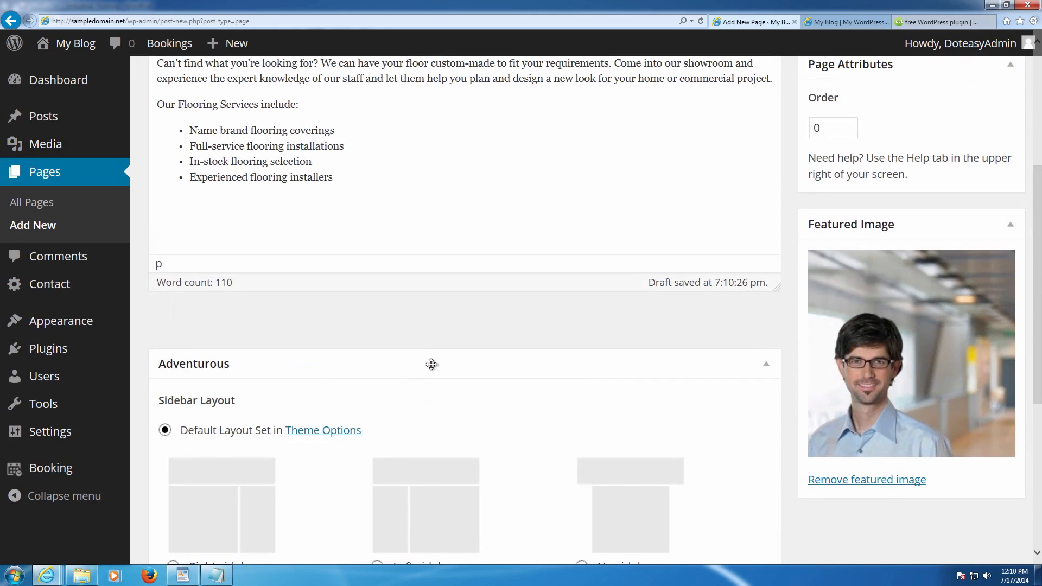
scroll(432, 367, up, 5)
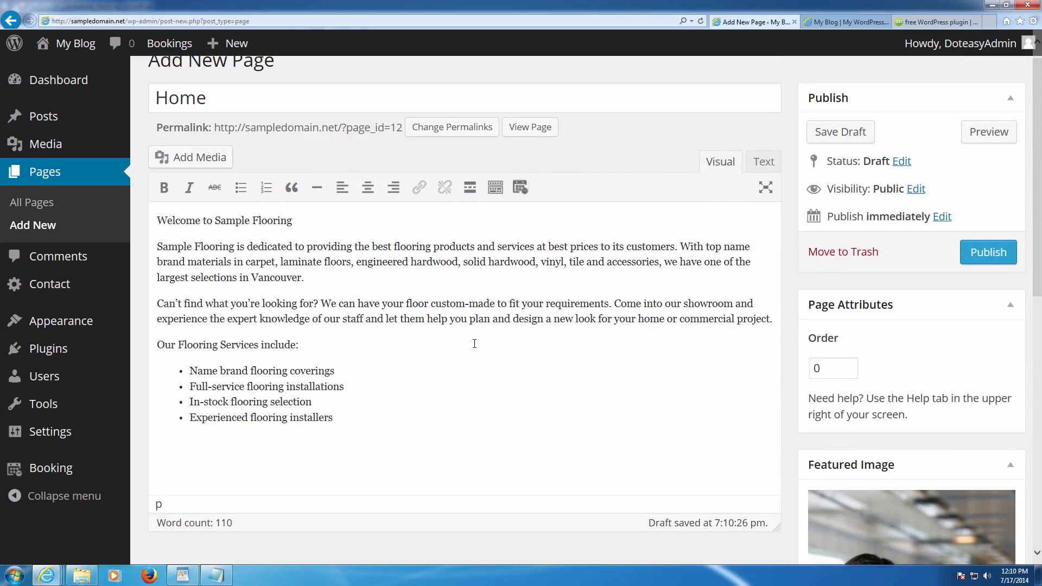
scroll(475, 342, down, 5)
scroll(476, 340, up, 6)
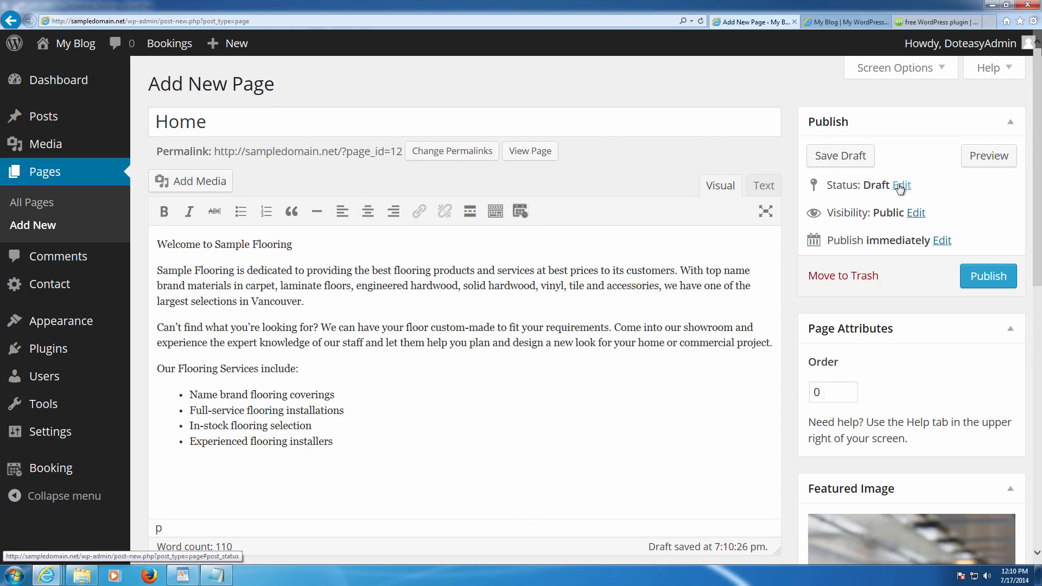
- Publish the Home page with Public visibility, then view All Pages
click(916, 213)
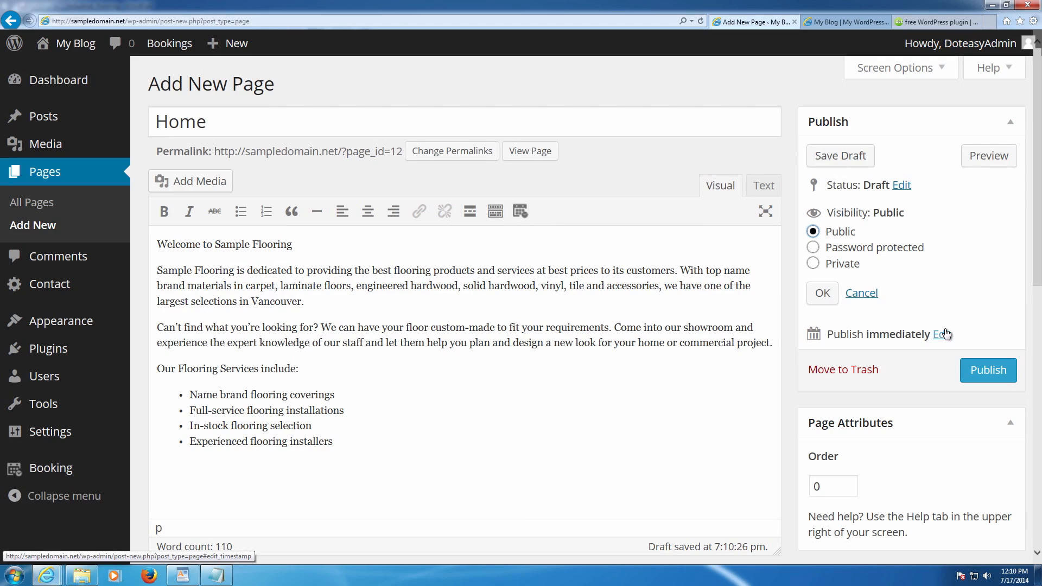
click(976, 367)
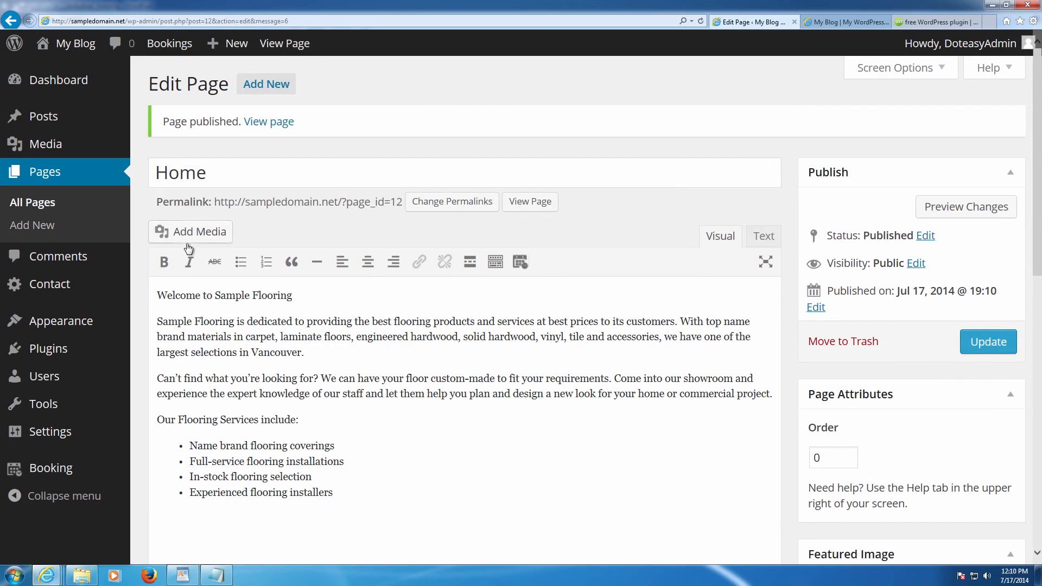
click(47, 201)
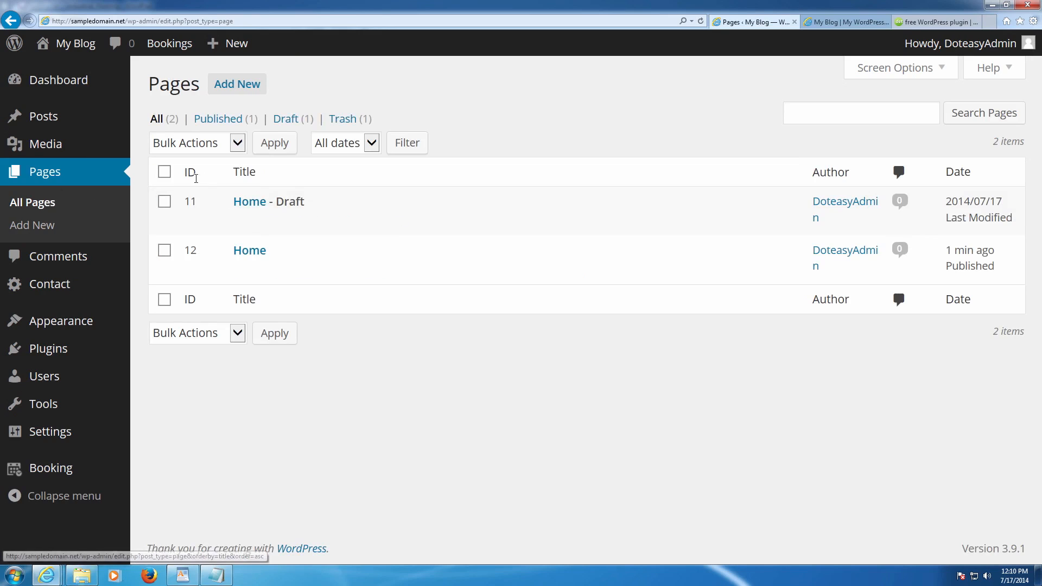
- Trash the older 'Home - Draft' page, keeping the published Home page (ID 12)
click(337, 223)
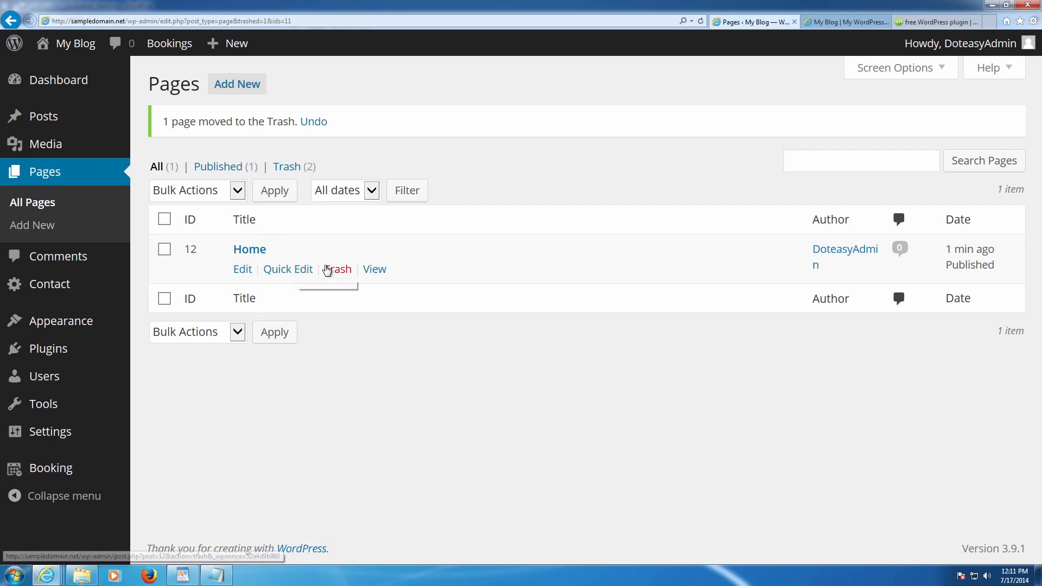
drag(1005, 277, 946, 250)
drag(865, 268, 812, 251)
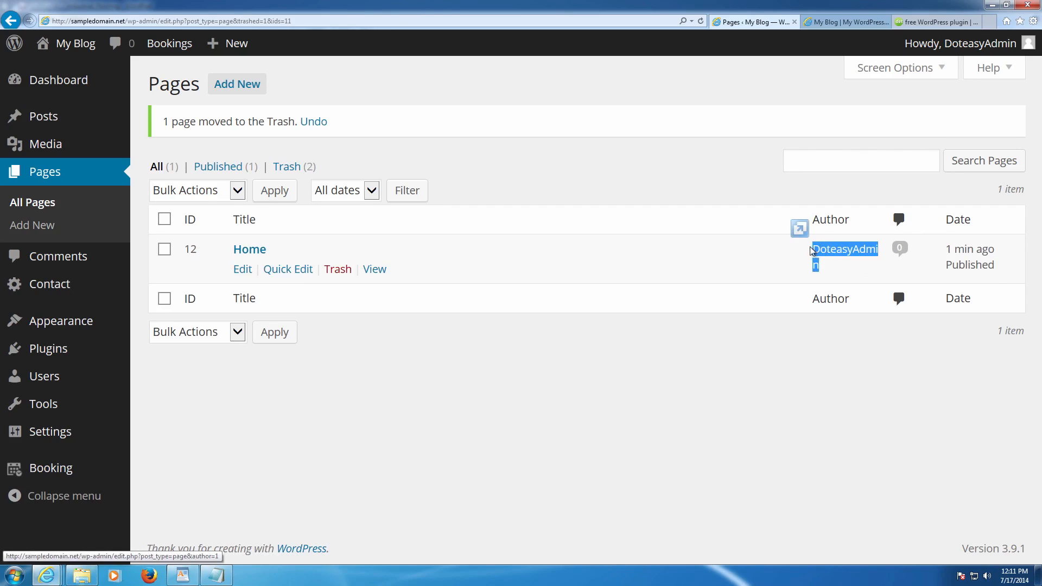
click(879, 261)
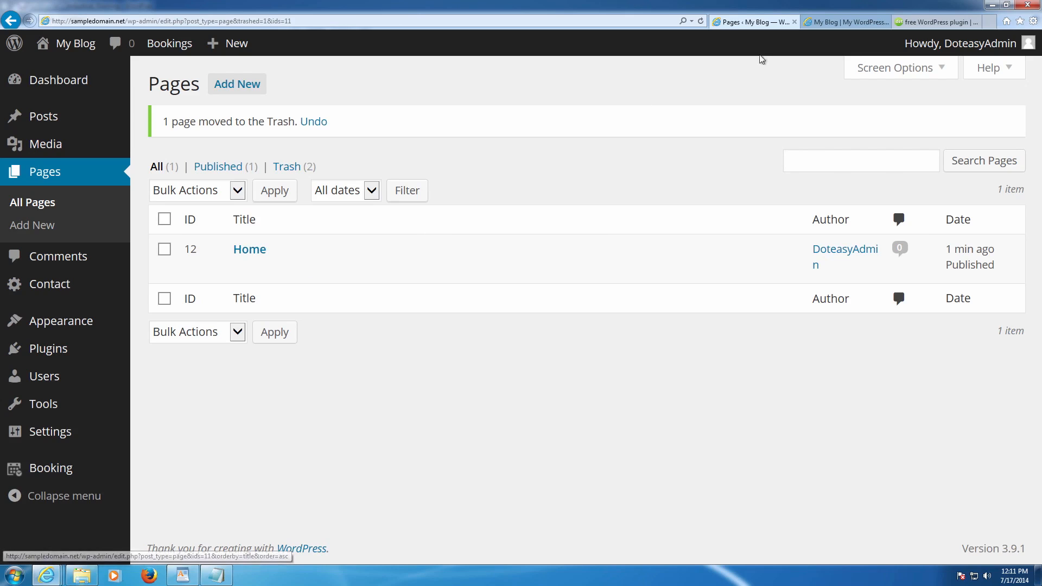
- Reload the My Blog front page to confirm Home appears in its menu
click(839, 23)
key(F5)
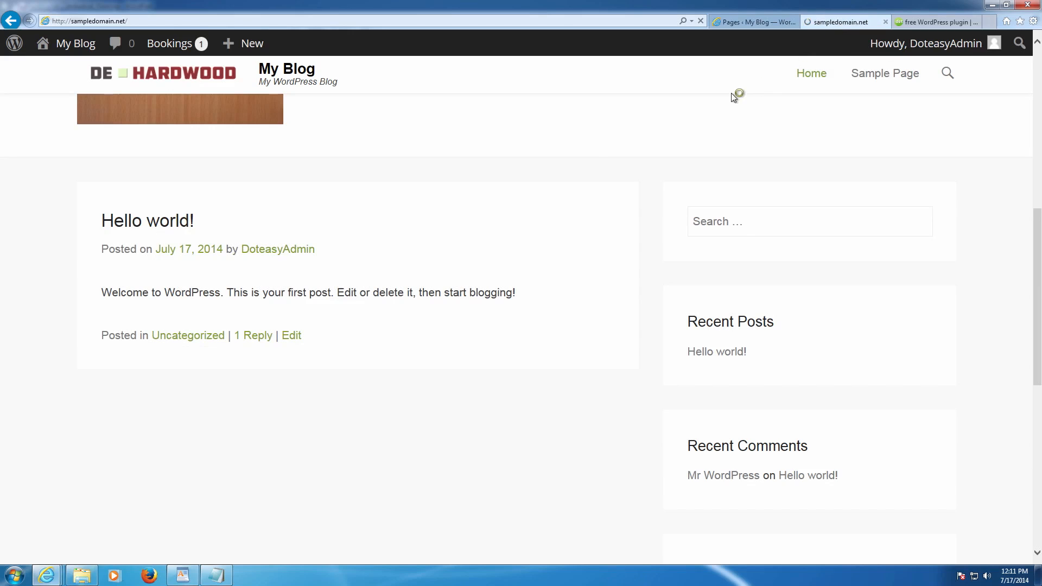
scroll(552, 161, down, 5)
scroll(552, 161, up, 5)
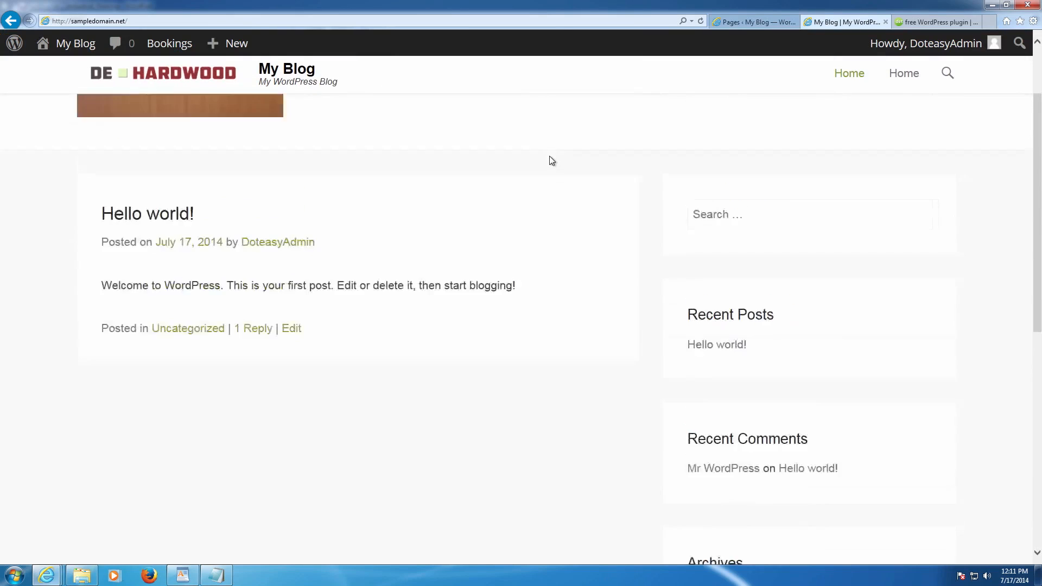
scroll(552, 160, down, 1)
scroll(552, 161, down, 4)
scroll(552, 161, up, 6)
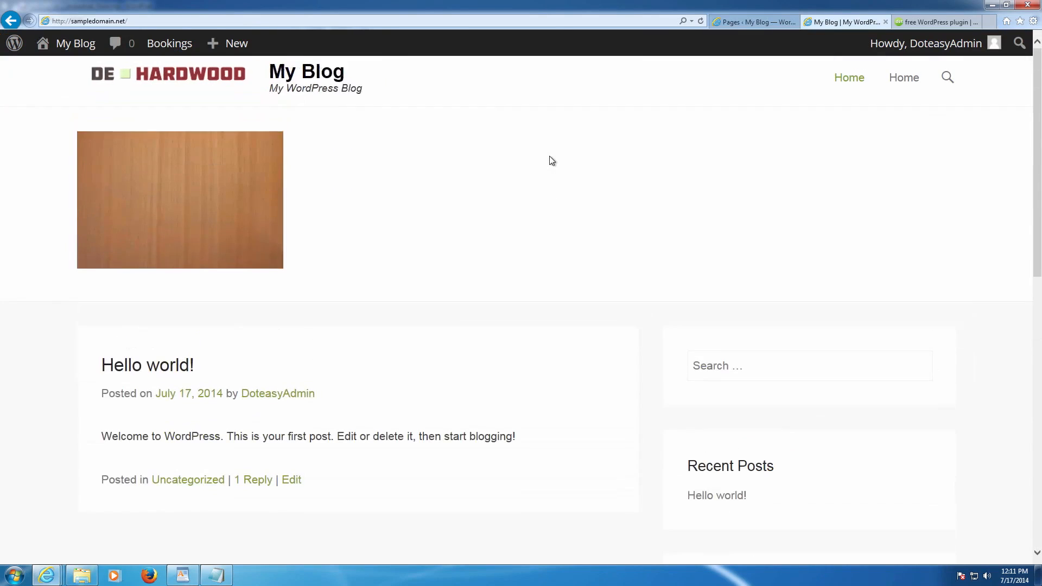
key(F5)
scroll(552, 161, down, 3)
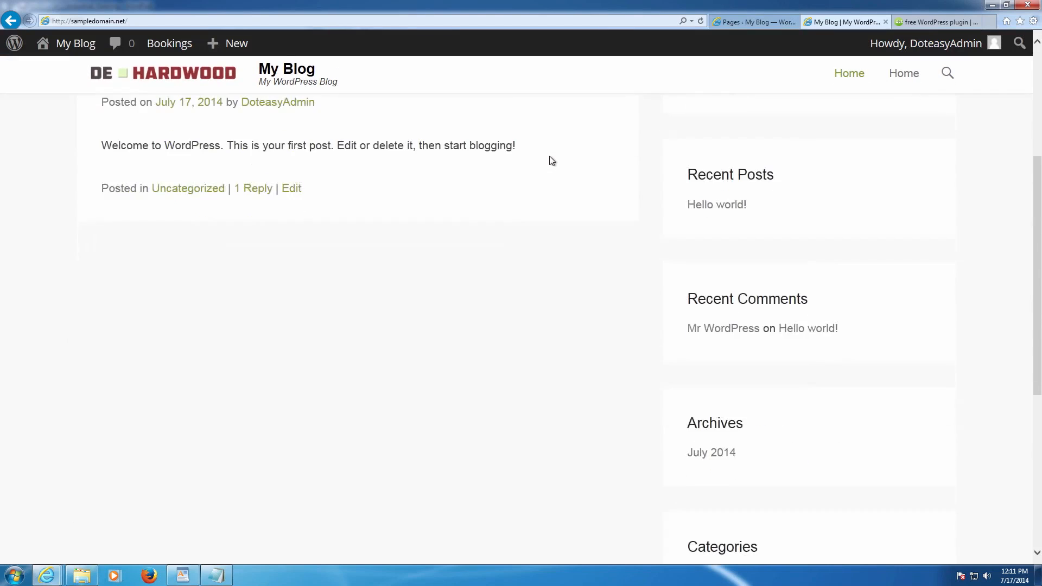
scroll(552, 161, up, 3)
- Return to the admin tab and go to Settings > Reading
click(754, 21)
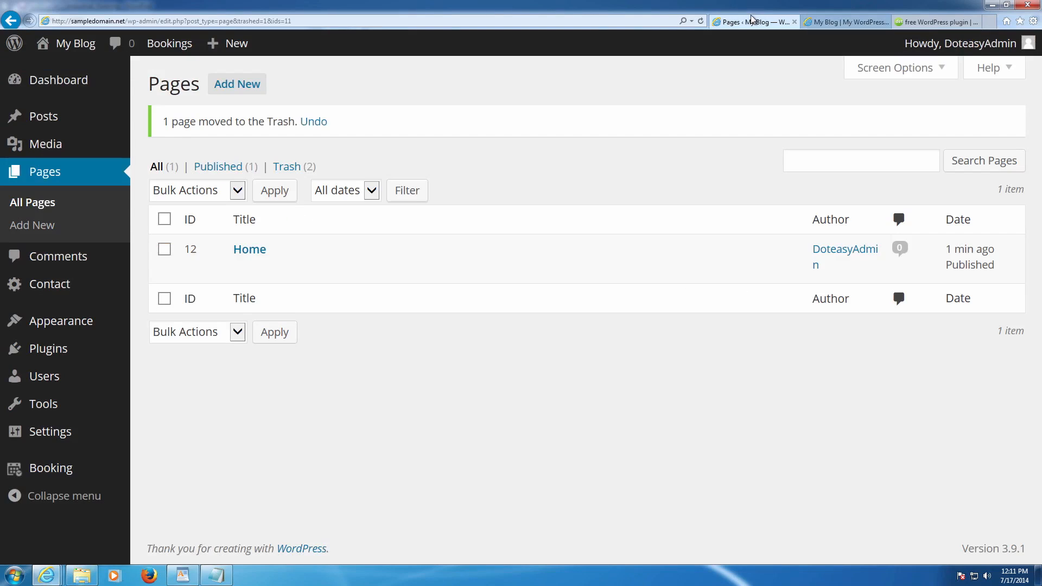
mouse_move(95, 294)
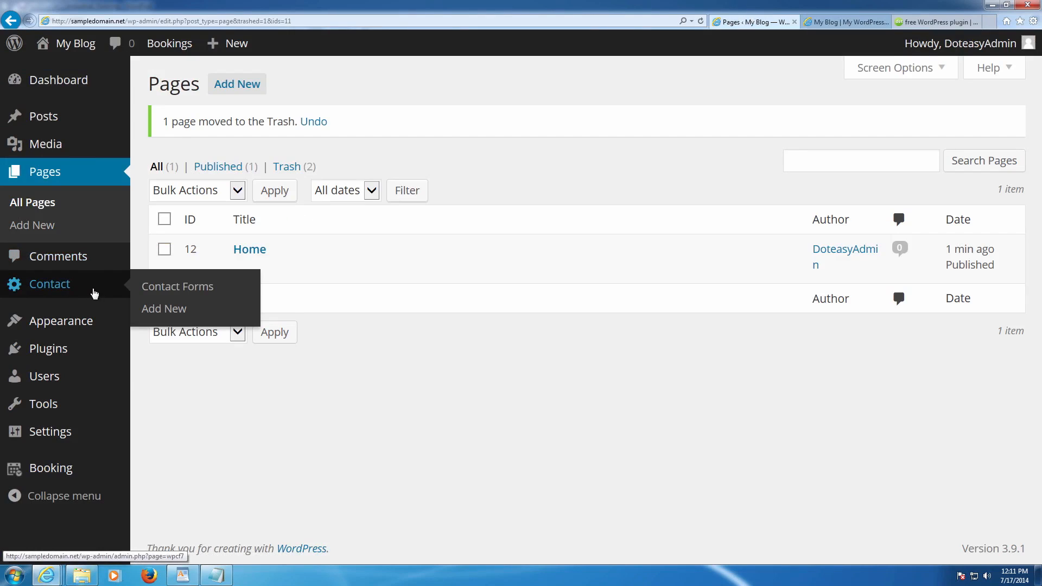
mouse_move(71, 375)
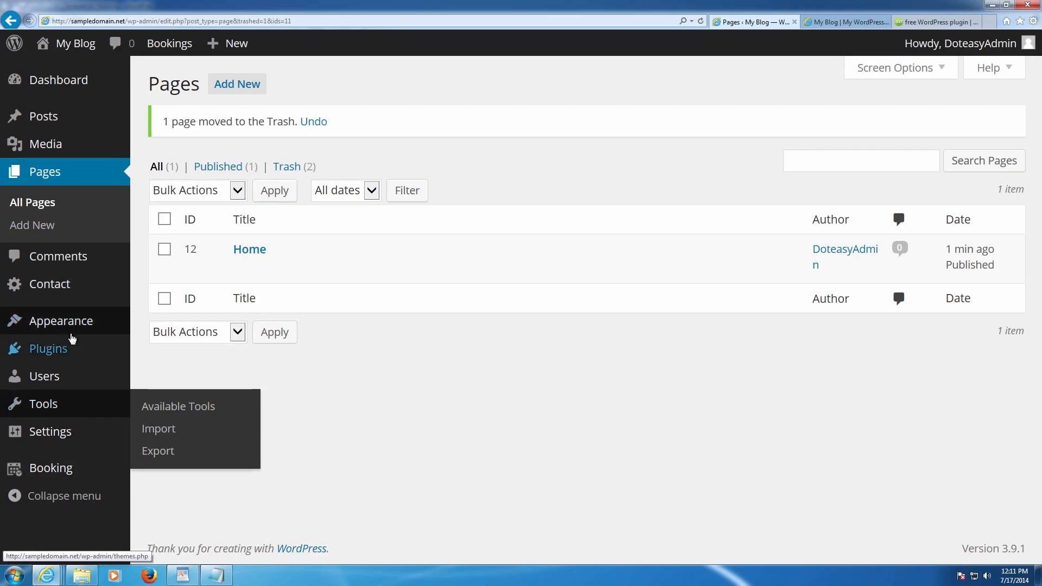
mouse_move(71, 331)
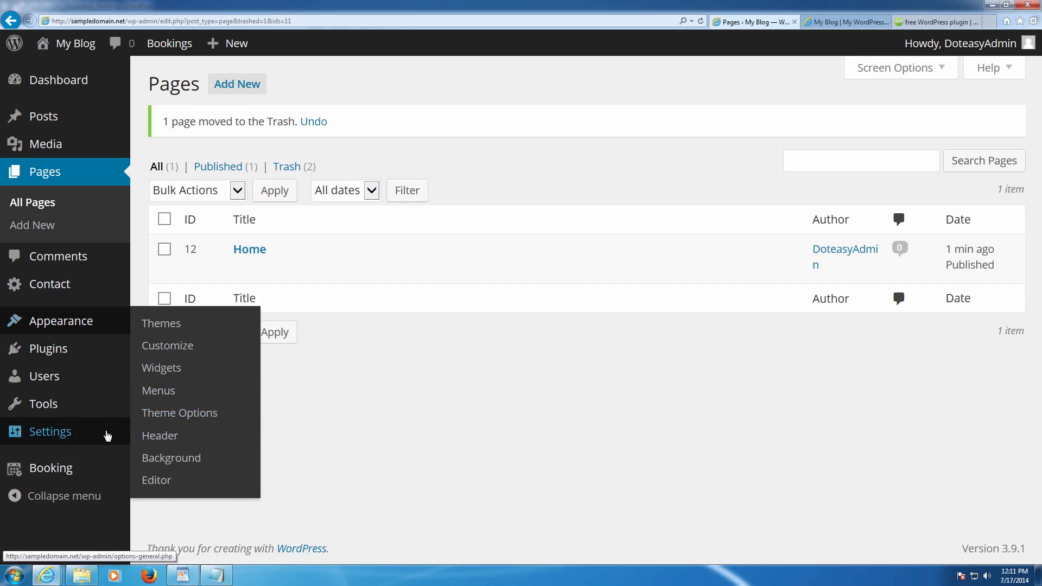
mouse_move(88, 435)
click(180, 419)
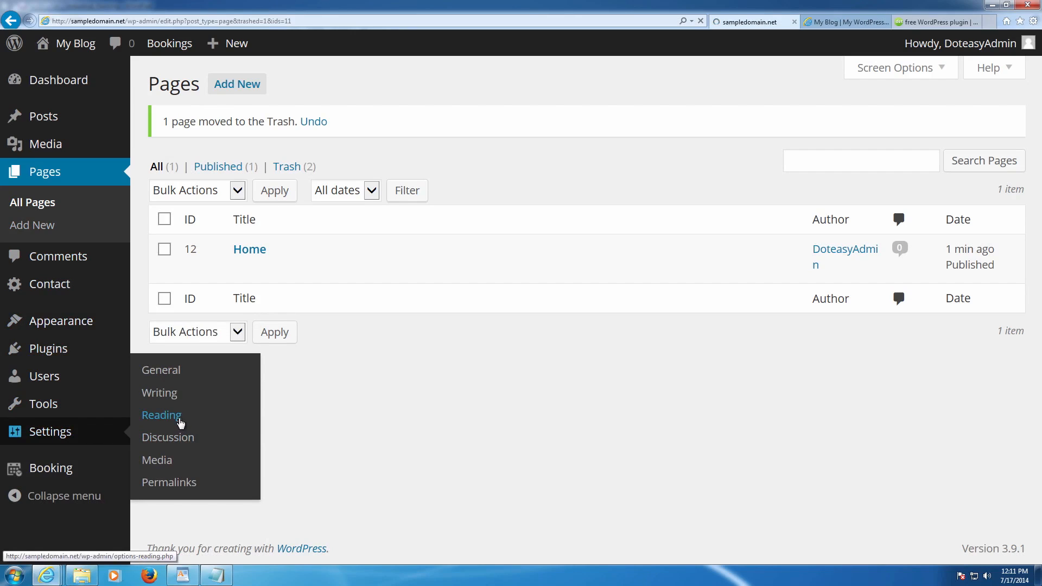
- Use a static front page set to Home, leave the posts page unselected, and save
click(336, 159)
click(470, 197)
click(459, 211)
click(482, 235)
click(437, 235)
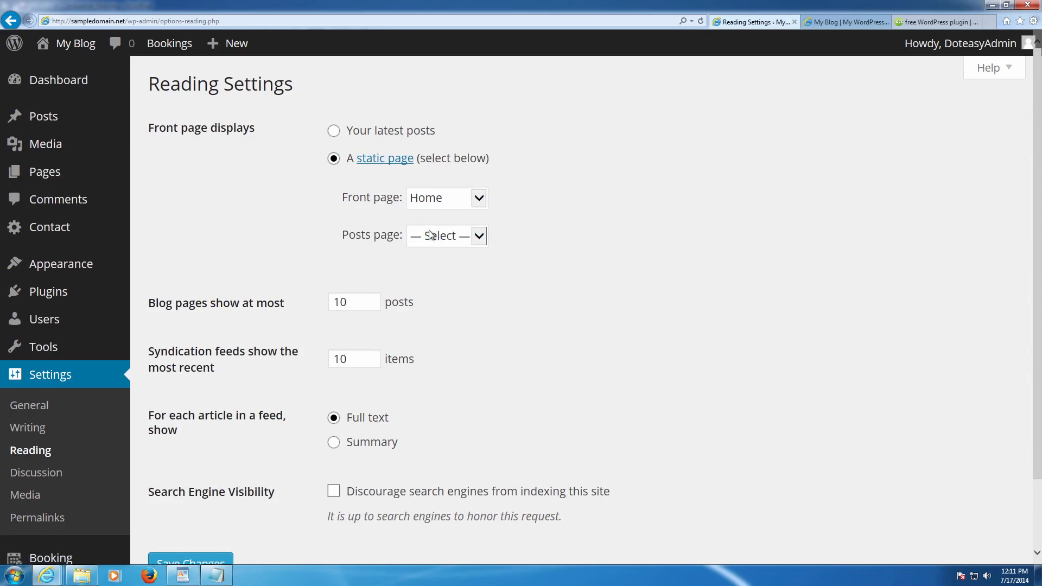
click(462, 238)
click(452, 249)
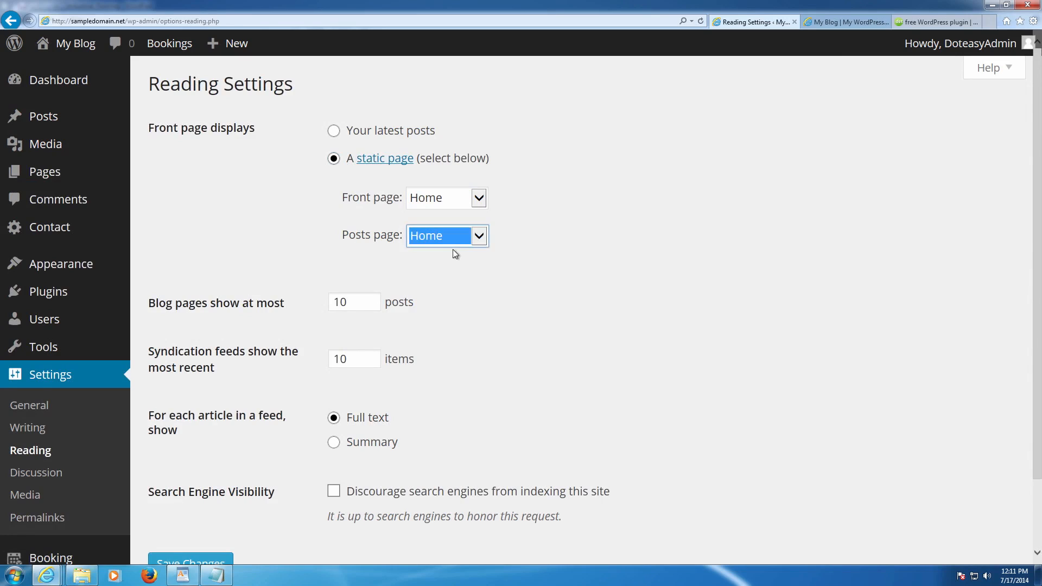
click(467, 240)
click(439, 221)
click(522, 256)
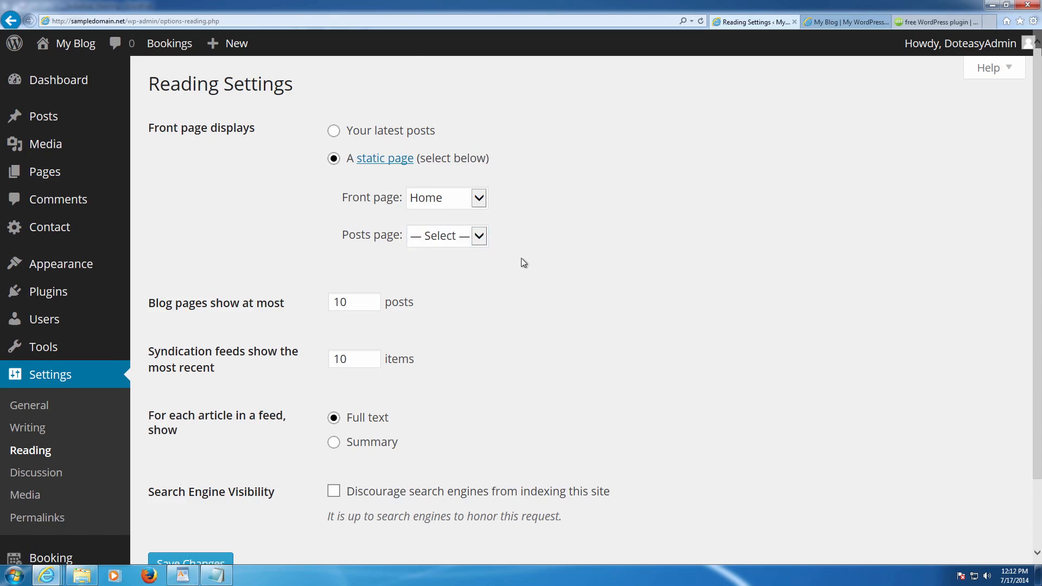
scroll(251, 395, down, 2)
click(190, 480)
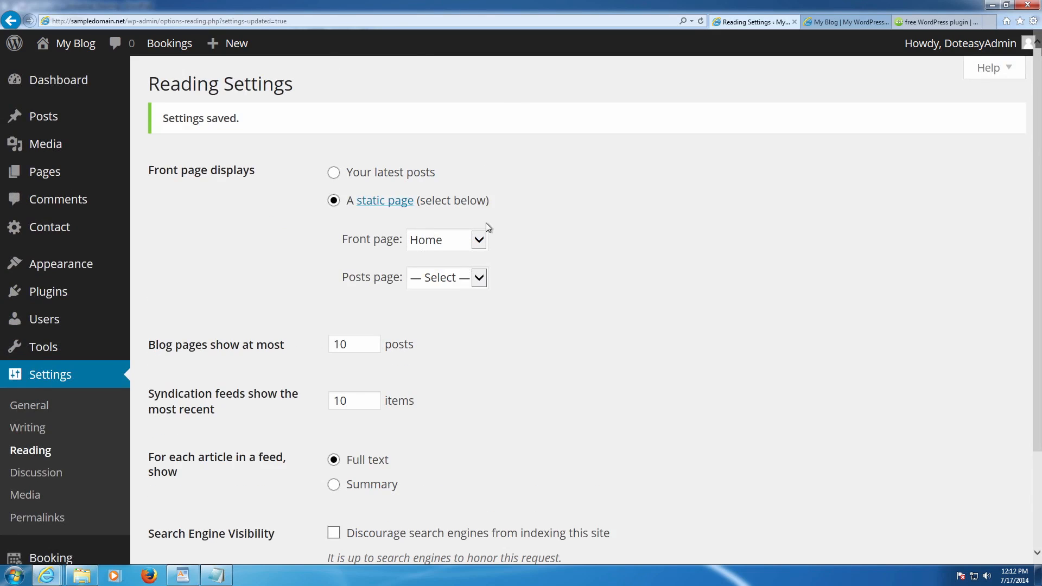
click(842, 20)
click(177, 97)
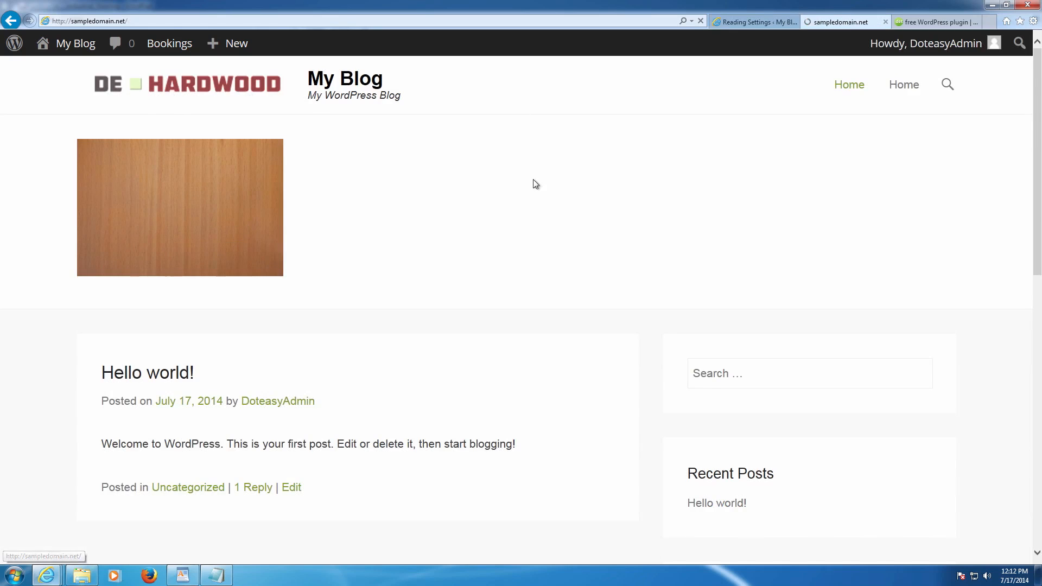
scroll(550, 188, down, 4)
scroll(434, 240, down, 7)
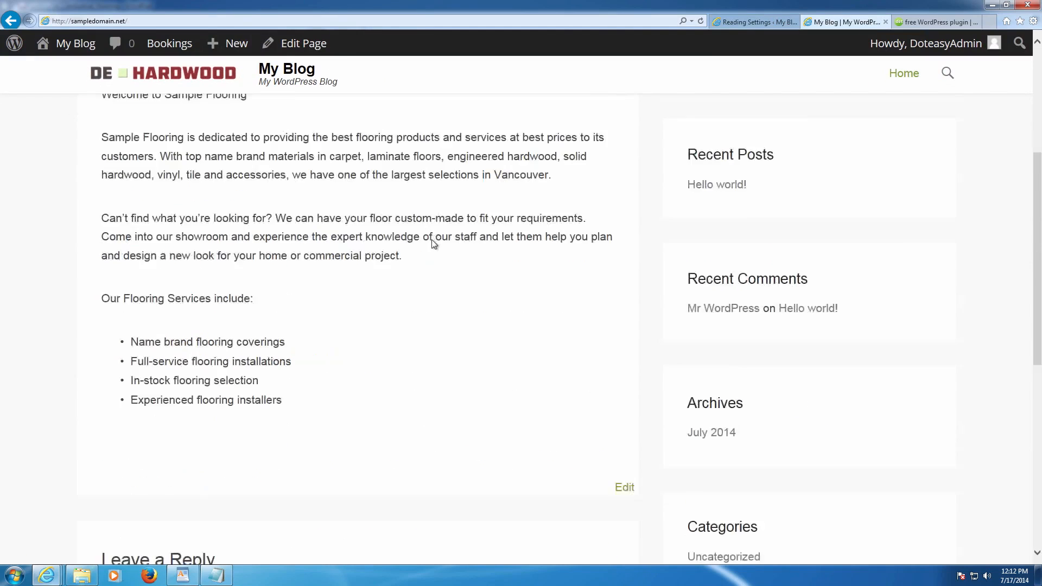
scroll(431, 242, up, 9)
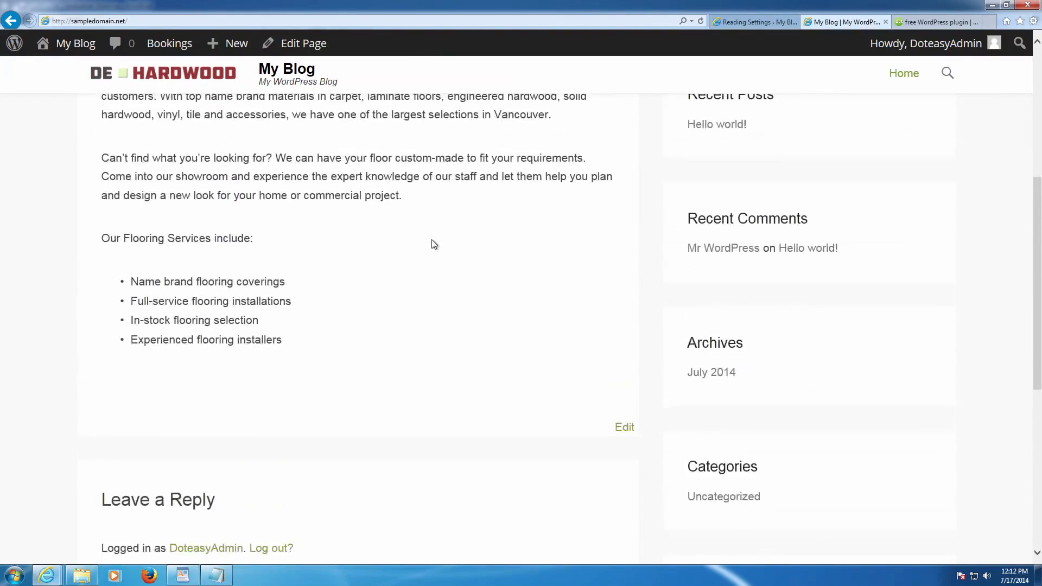
scroll(458, 260, down, 7)
drag(611, 266, 646, 270)
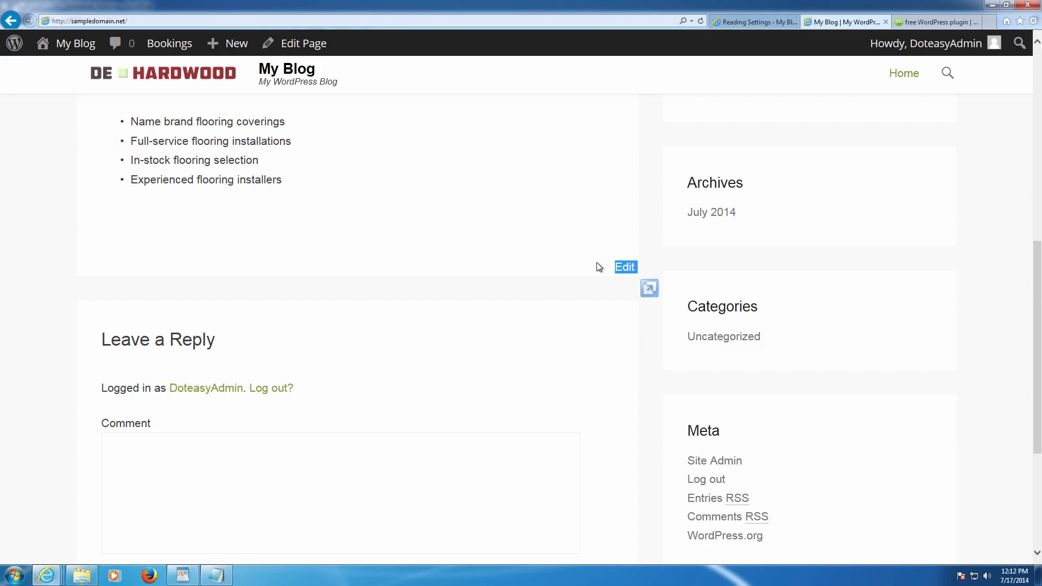
click(563, 264)
scroll(563, 264, down, 4)
scroll(325, 272, up, 3)
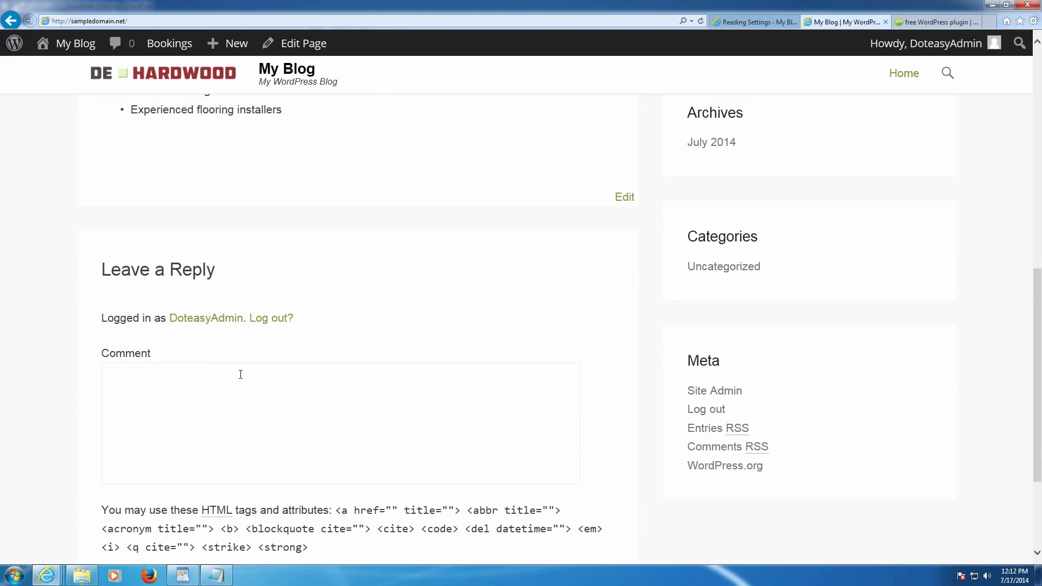
scroll(240, 374, down, 1)
drag(102, 427, 328, 460)
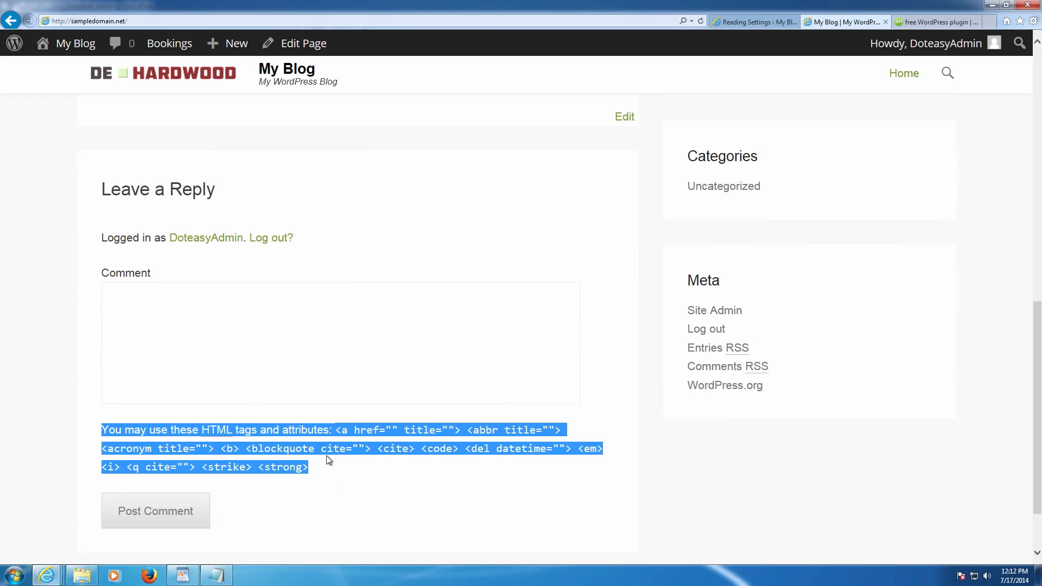
click(279, 400)
scroll(279, 391, up, 3)
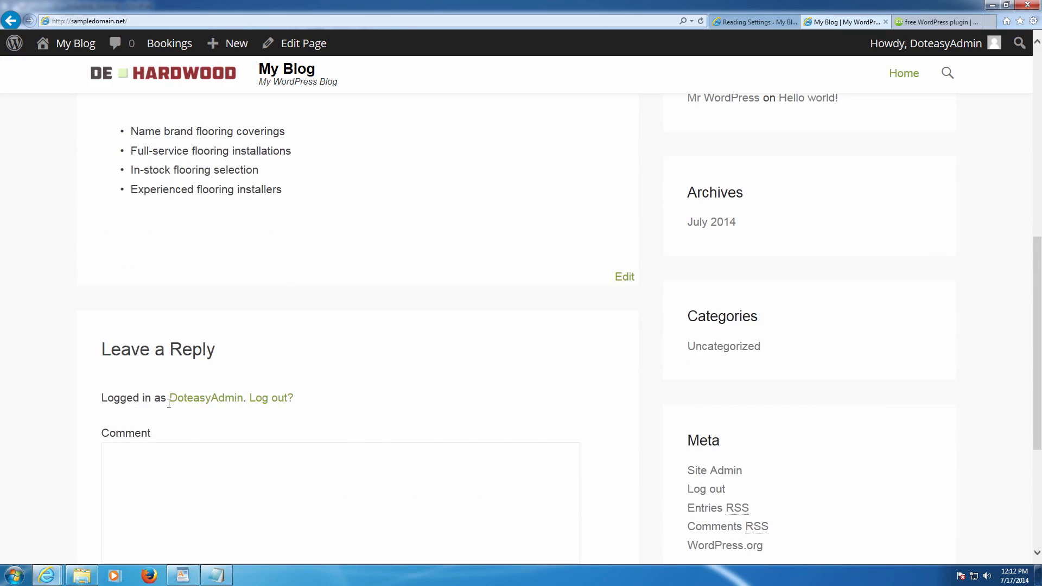
scroll(290, 432, up, 4)
scroll(293, 399, up, 5)
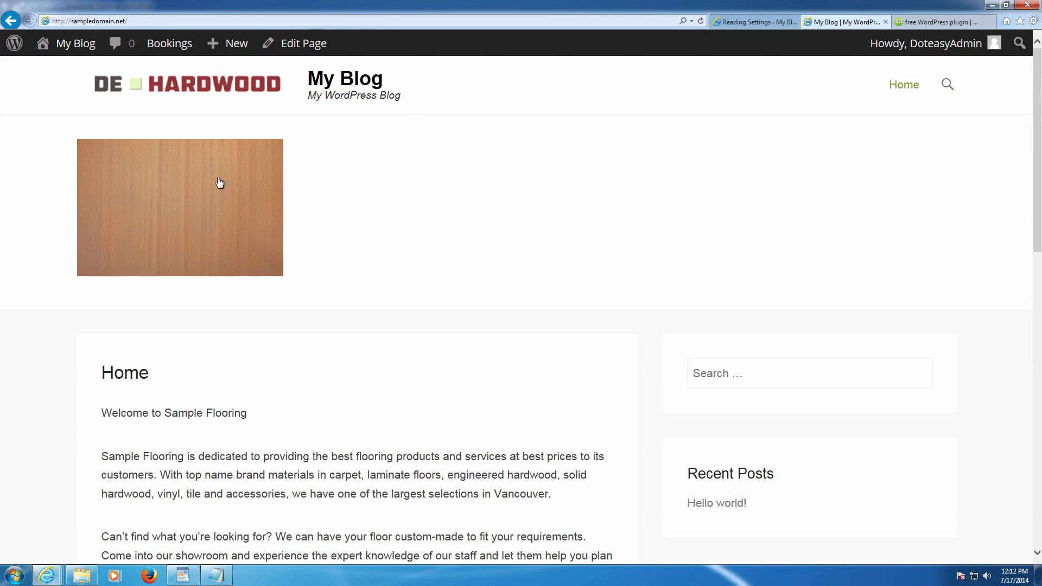
scroll(253, 200, down, 4)
drag(123, 158, 464, 427)
scroll(875, 359, down, 6)
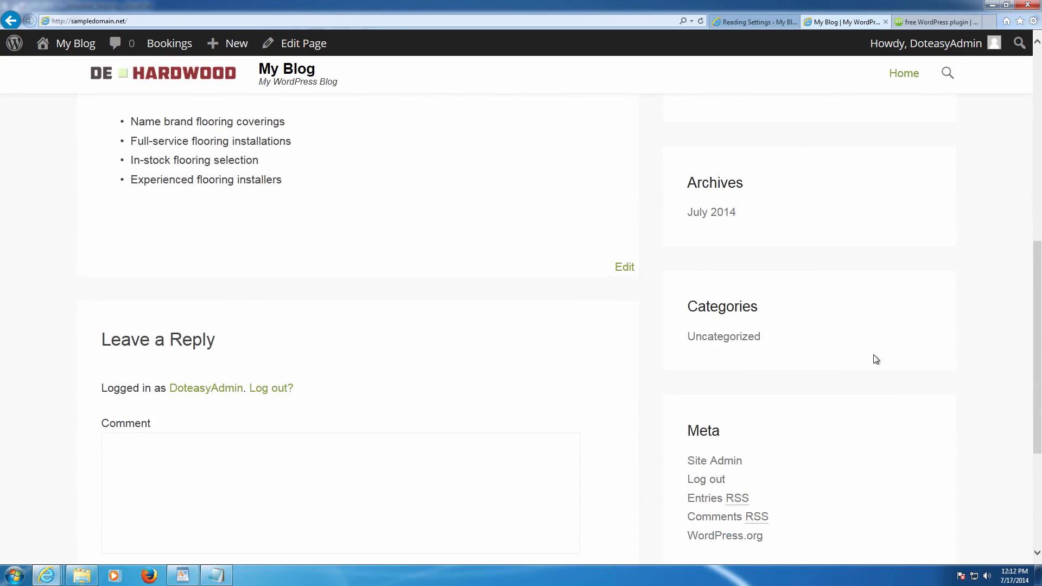
scroll(863, 282, up, 10)
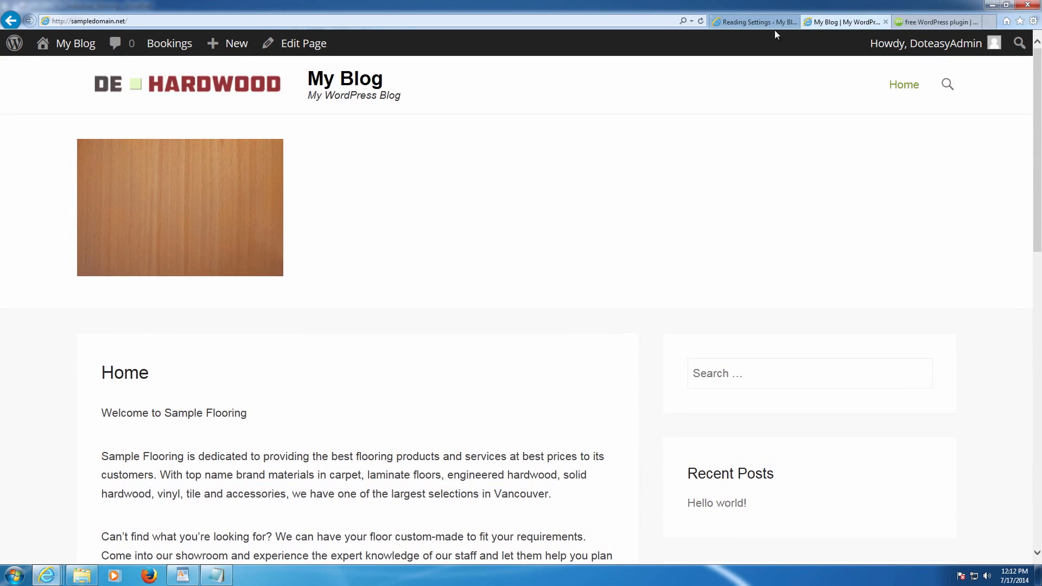
click(757, 23)
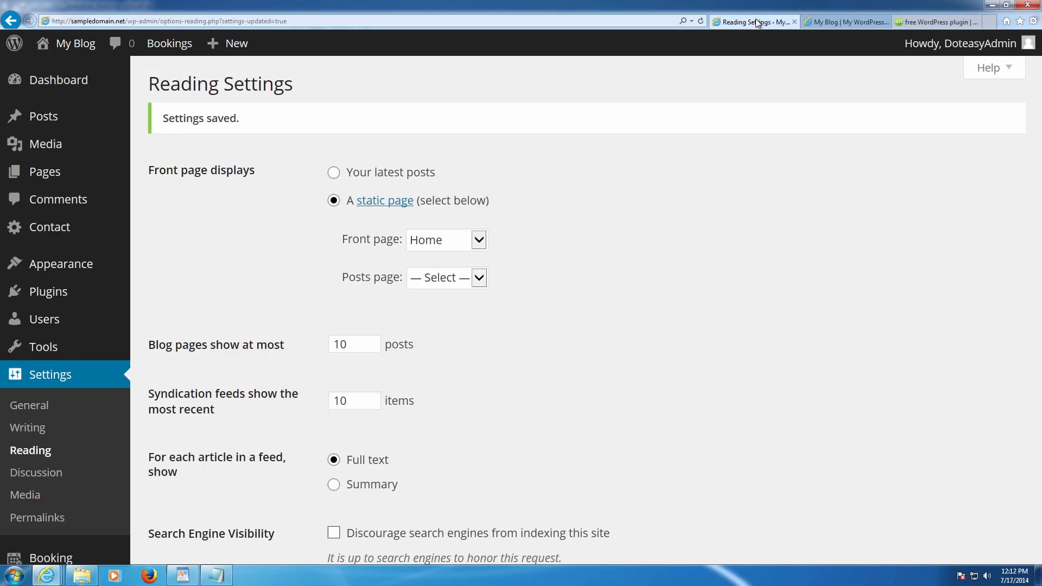
- Add a new page under Pages and bring up the industrial_flooring document in WordPad
click(54, 169)
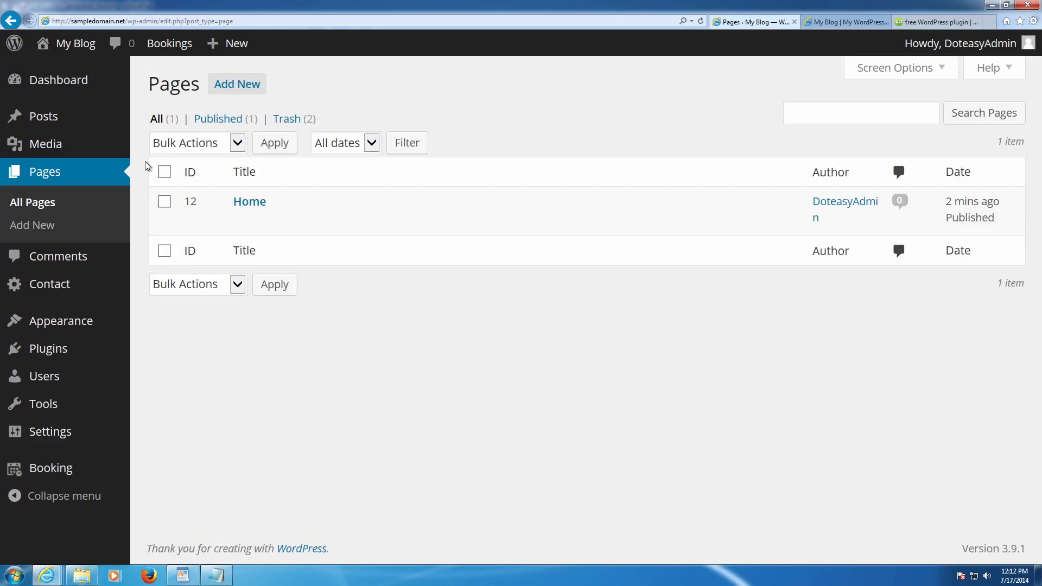
click(243, 86)
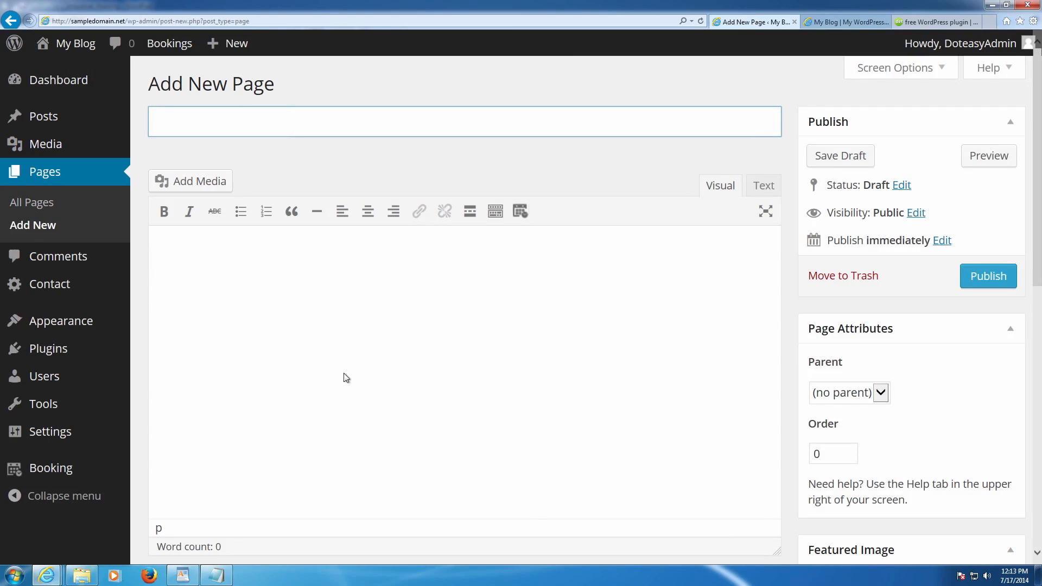
click(182, 575)
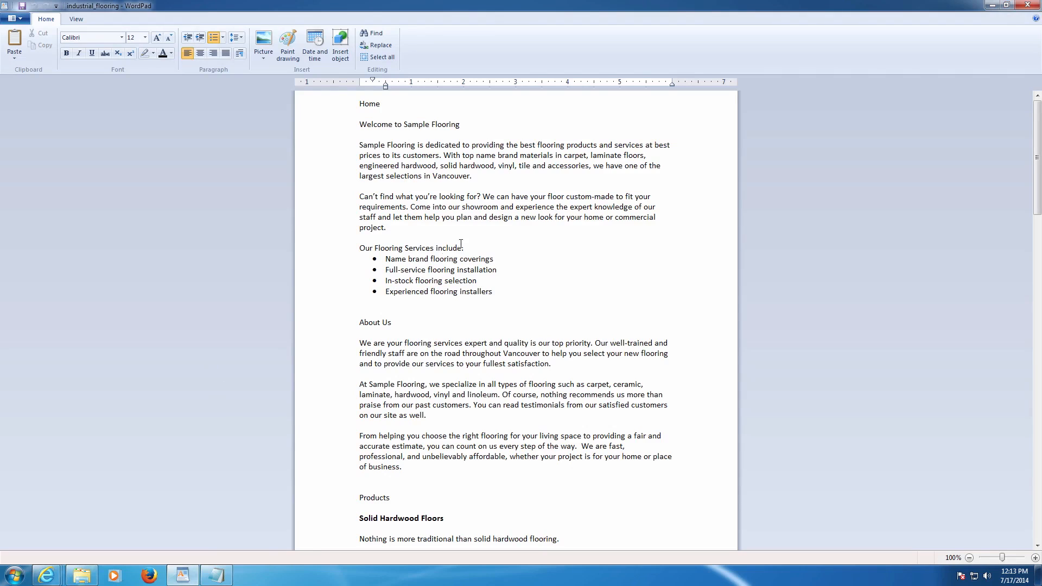
- Copy the three About Us paragraphs from WordPad and return to the new page's body
drag(353, 347, 415, 472)
key(ctrl+c)
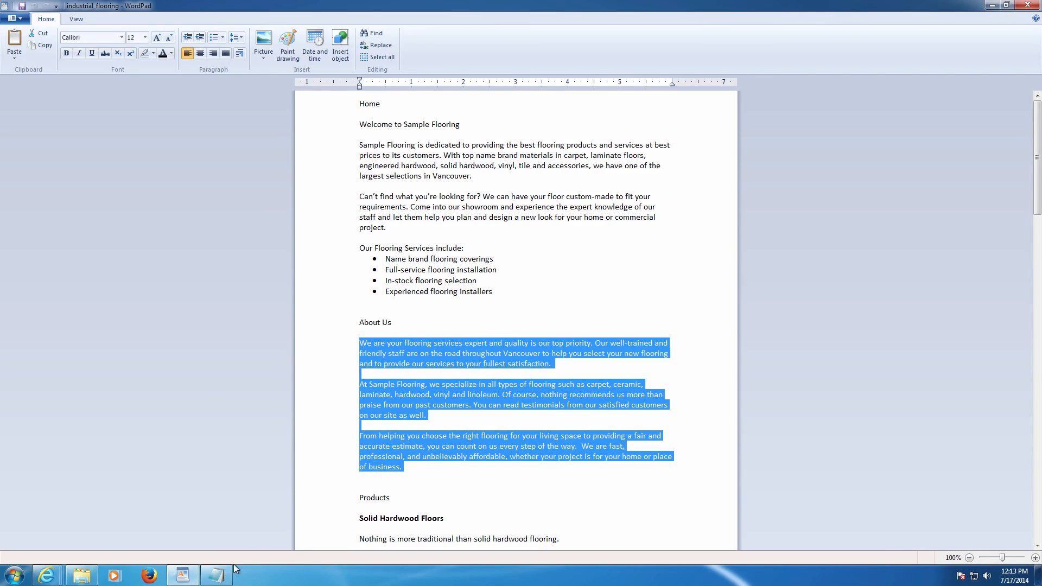
mouse_move(46, 575)
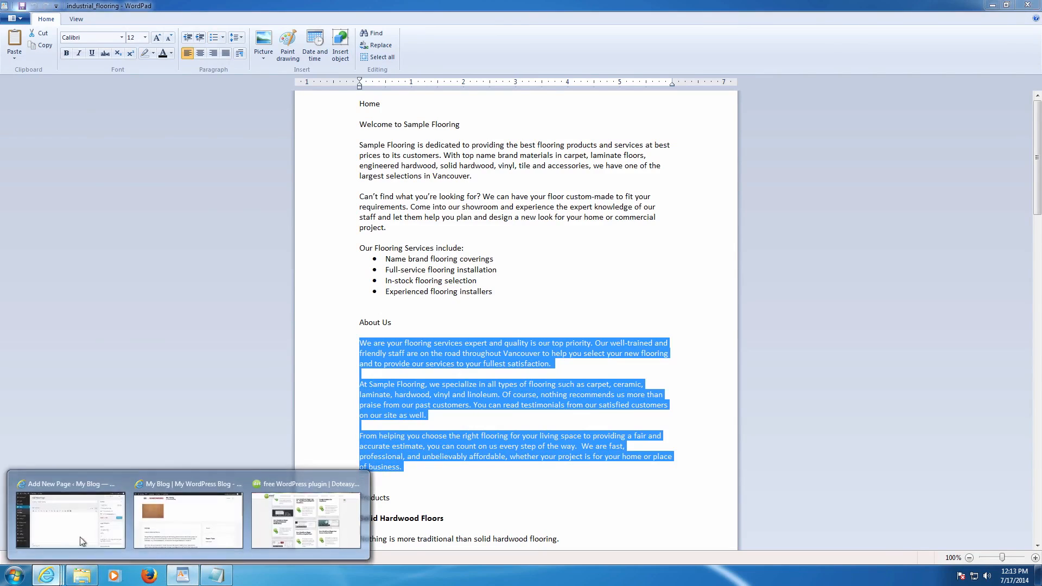
click(84, 512)
click(293, 356)
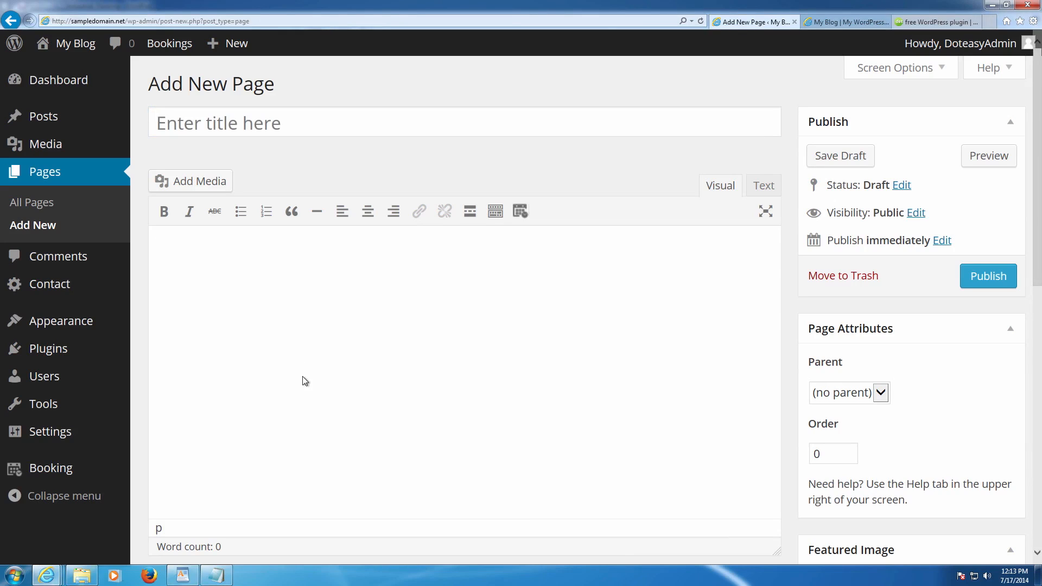
- Paste the three About Us paragraphs into the body and title the page 'About Us'
key(ctrl+v)
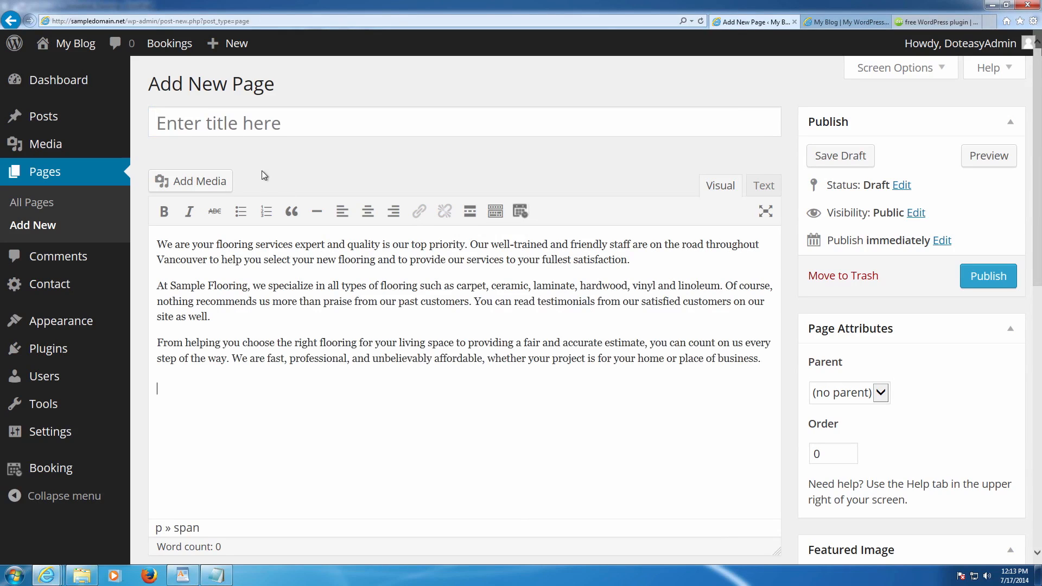
click(275, 134)
text(About Us)
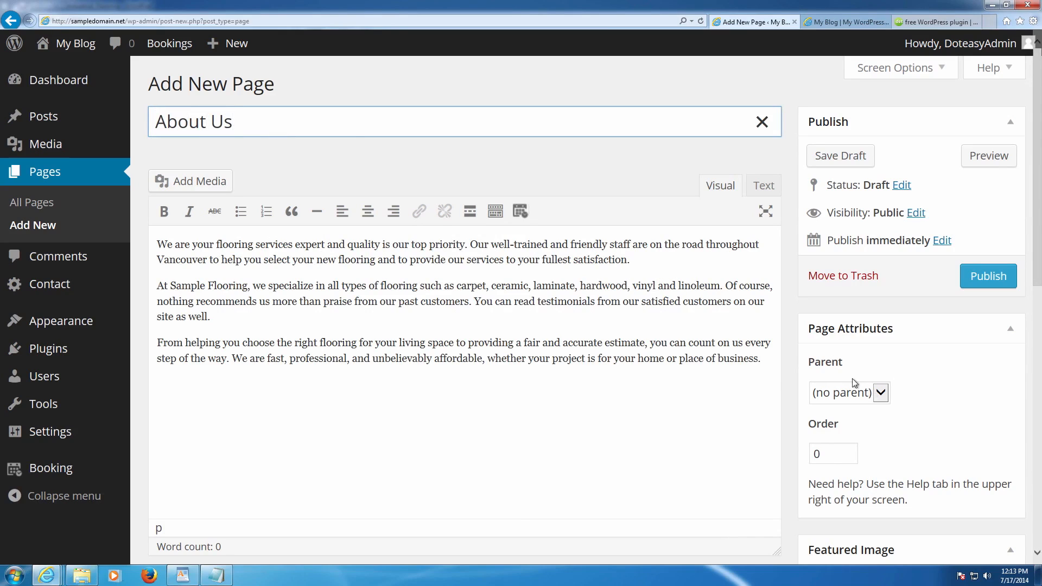
- Keep Parent set to (no parent) and publish the About Us page
click(867, 391)
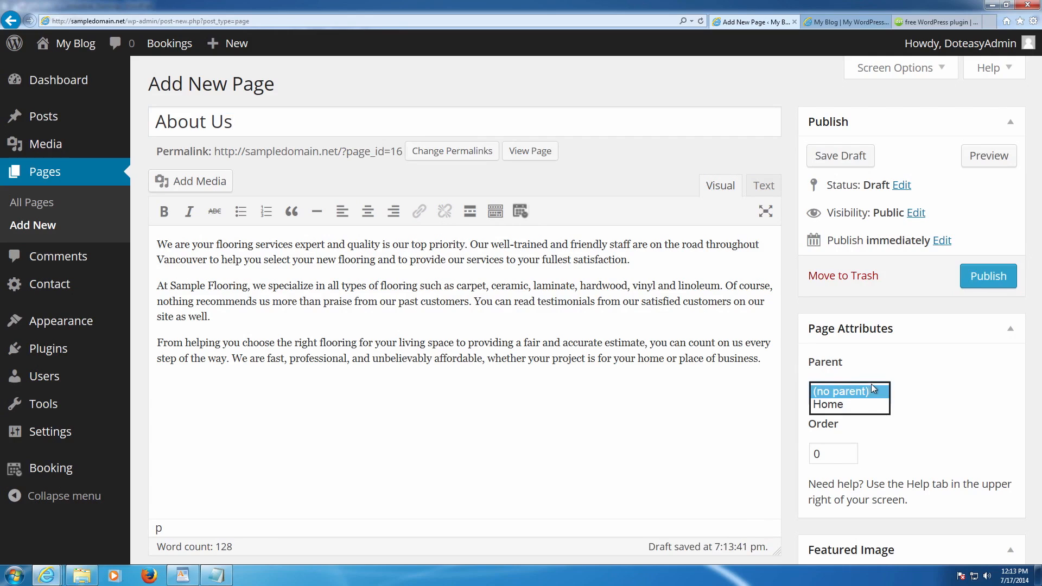
click(870, 390)
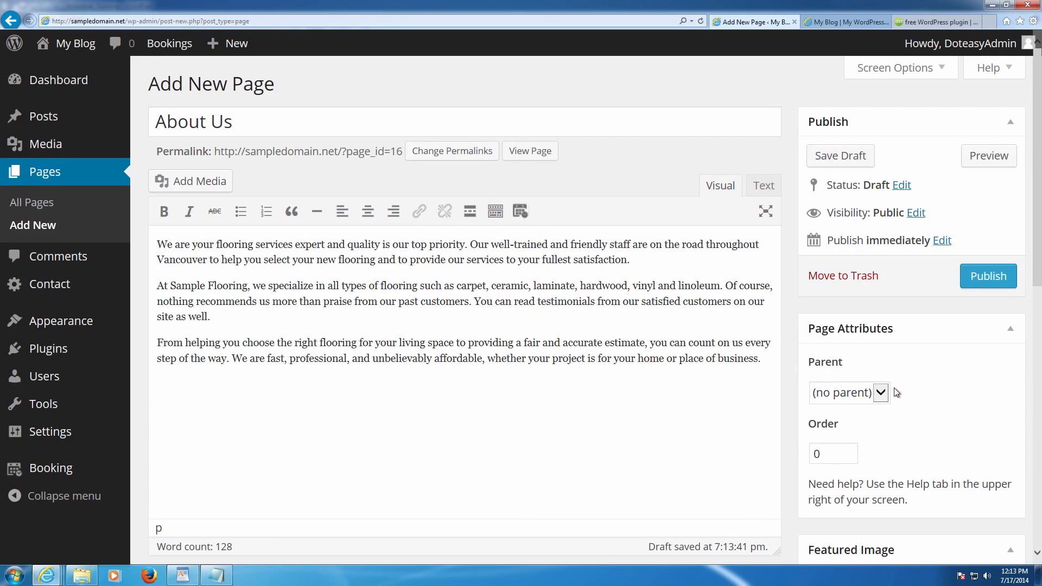
scroll(898, 398, down, 2)
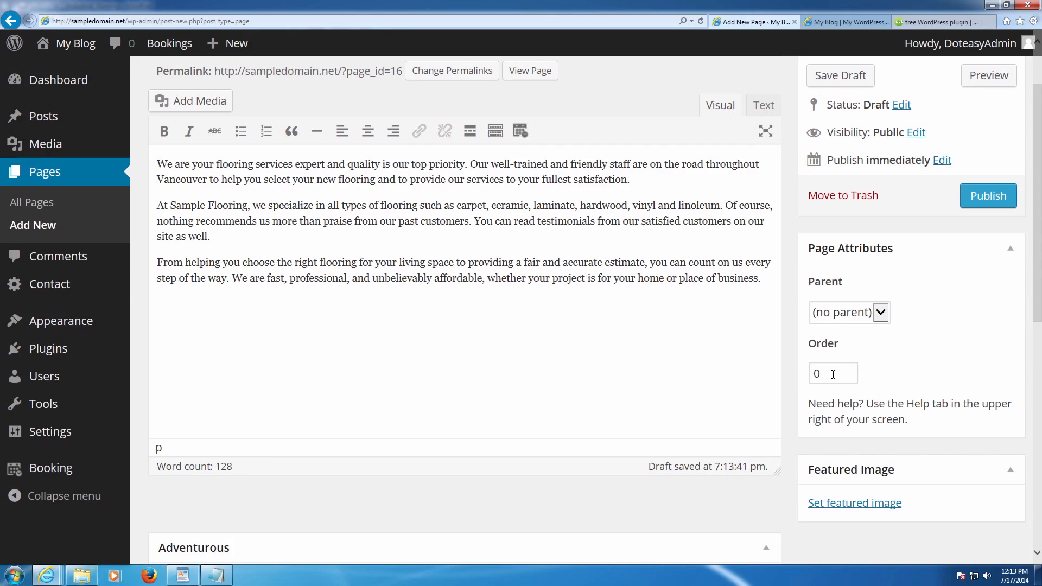
scroll(857, 366, down, 4)
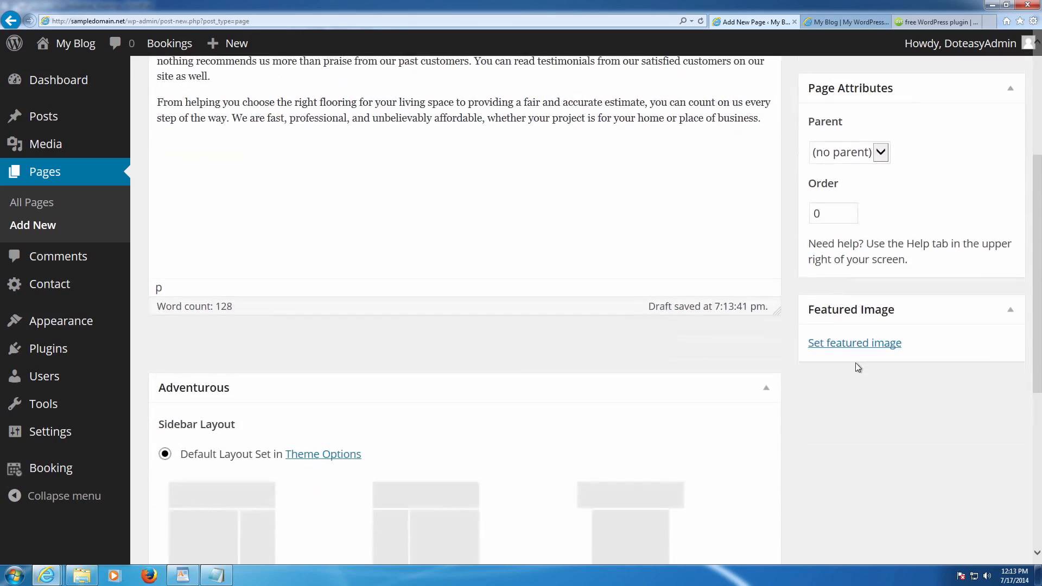
scroll(857, 366, down, 6)
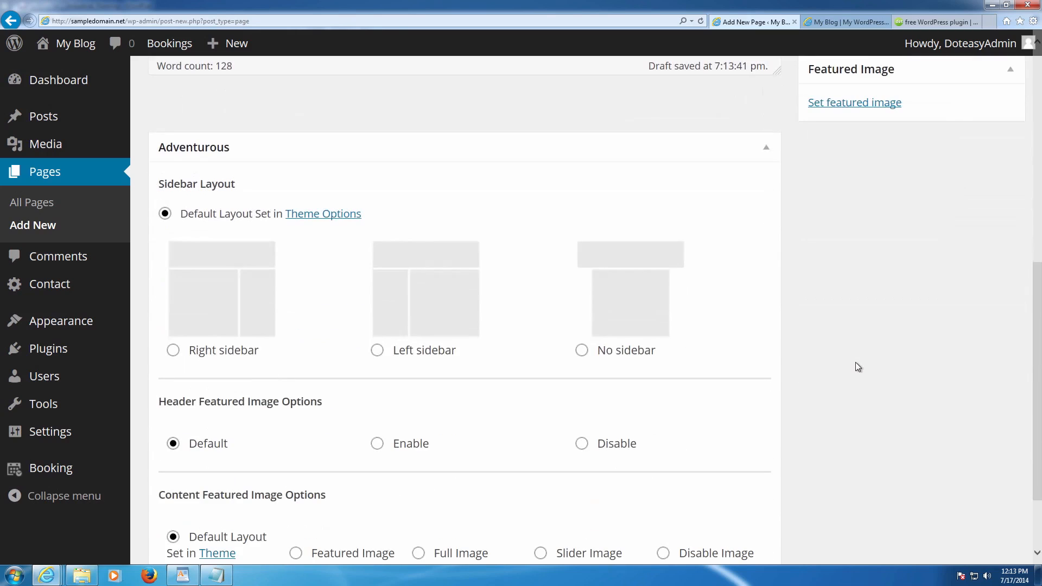
scroll(857, 366, down, 3)
scroll(856, 363, up, 15)
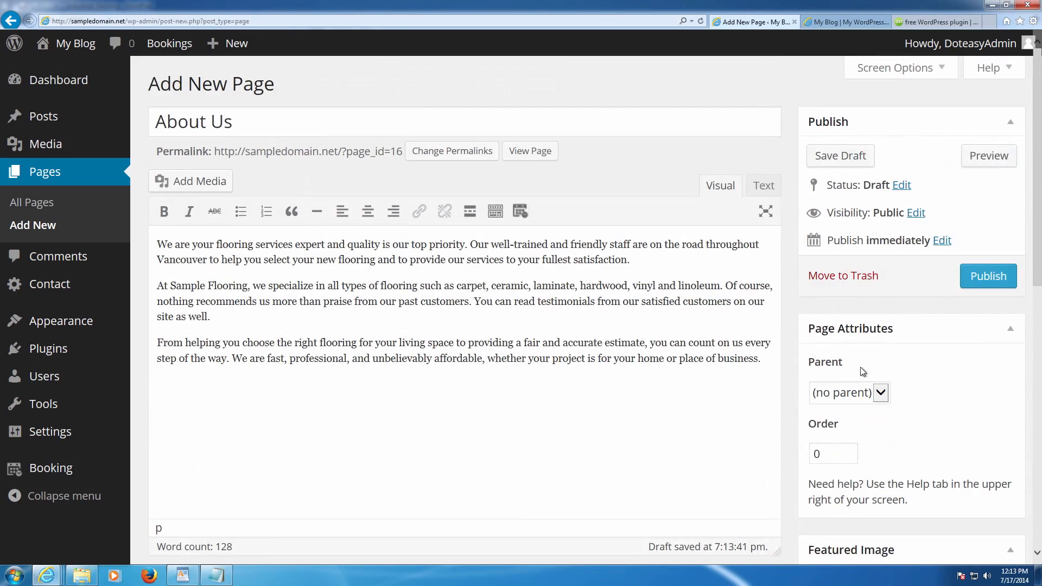
click(983, 277)
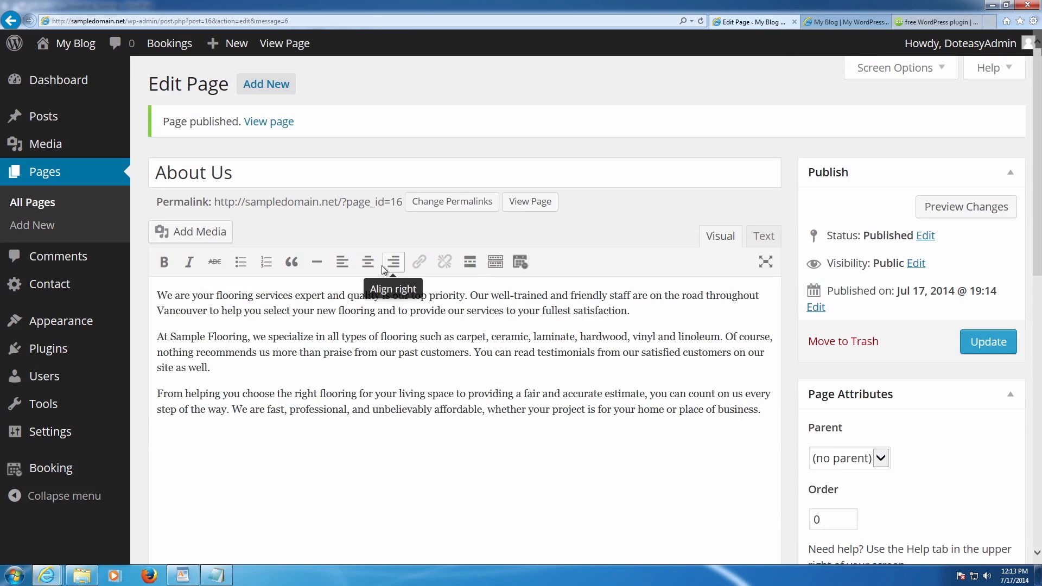
- Reload the live My Blog site and open About Us from its menu
click(831, 21)
key(F5)
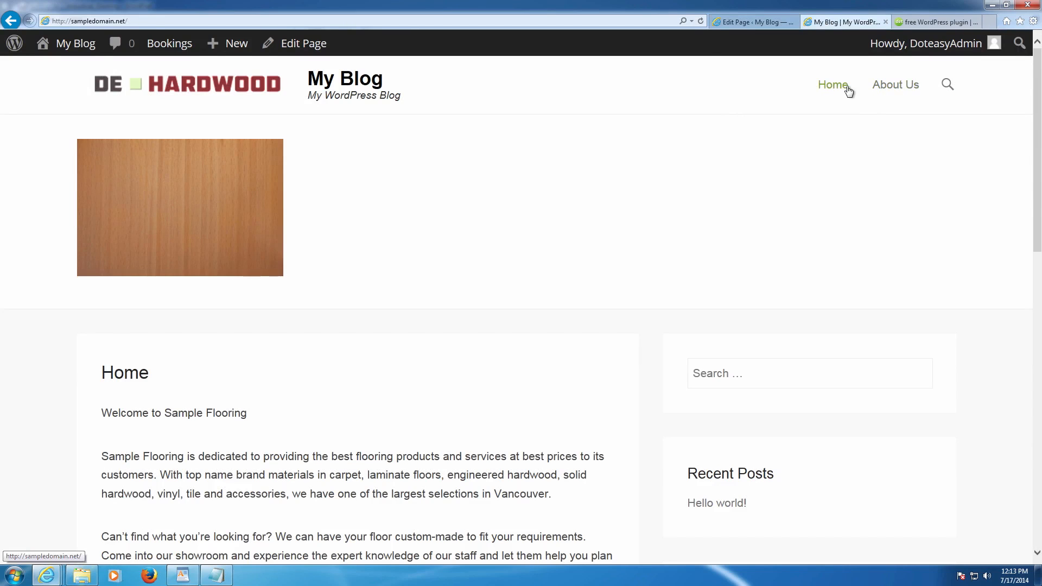
click(901, 94)
- Compare the editor with the published About Us page, then start another new page
click(754, 21)
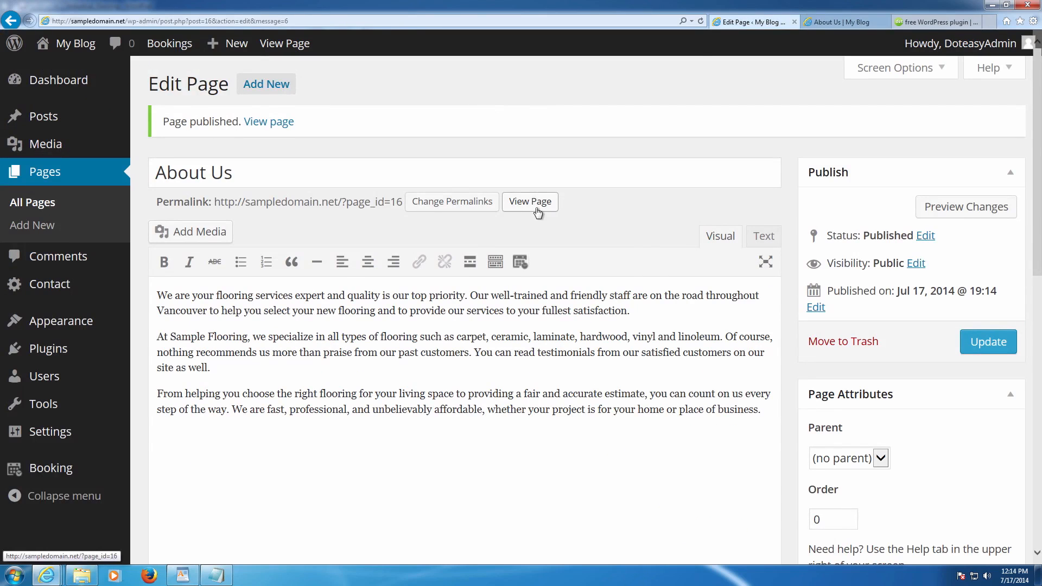
drag(161, 123, 301, 126)
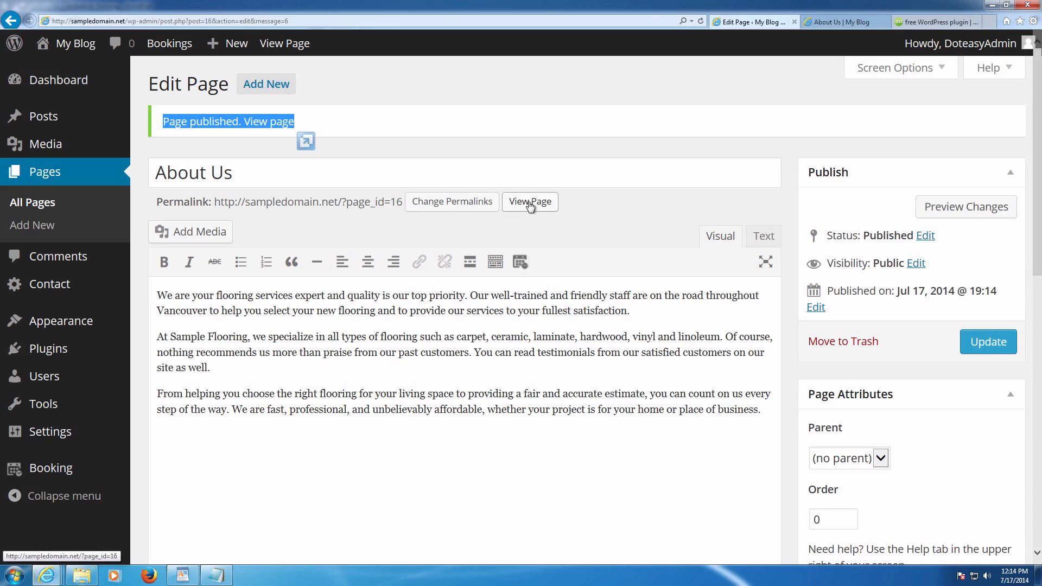
click(935, 22)
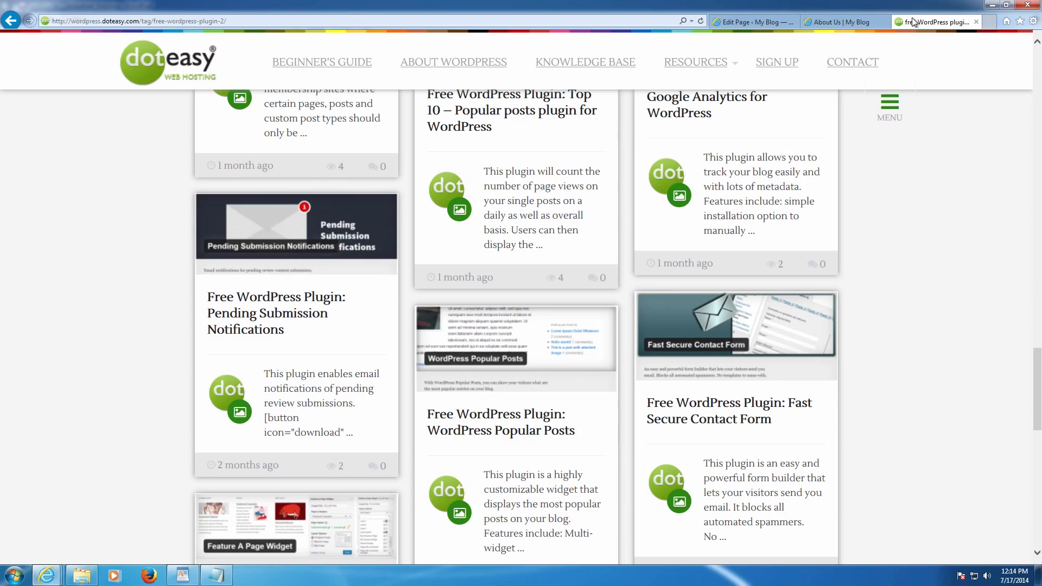
click(861, 20)
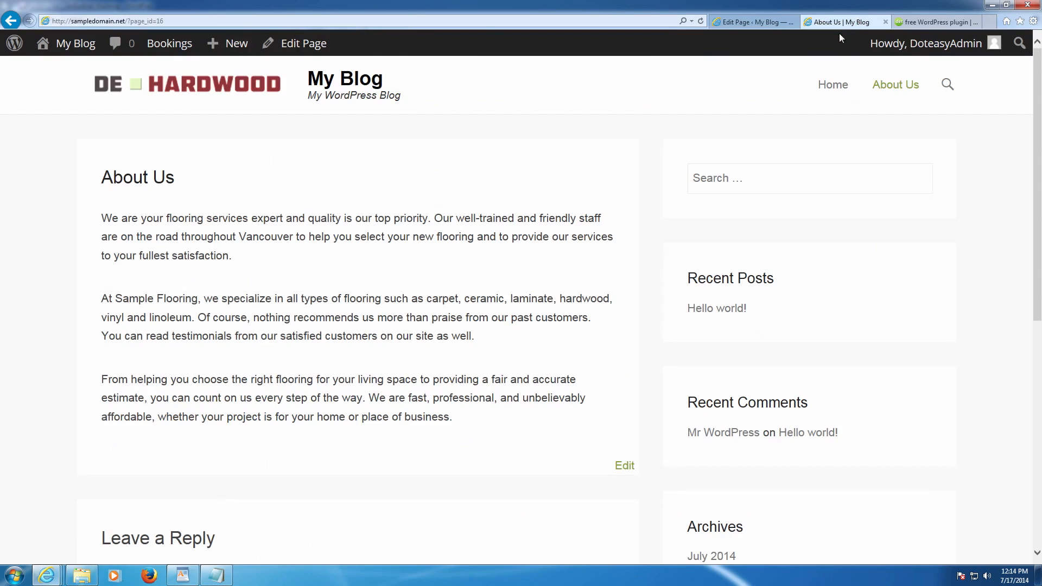
click(773, 22)
click(266, 84)
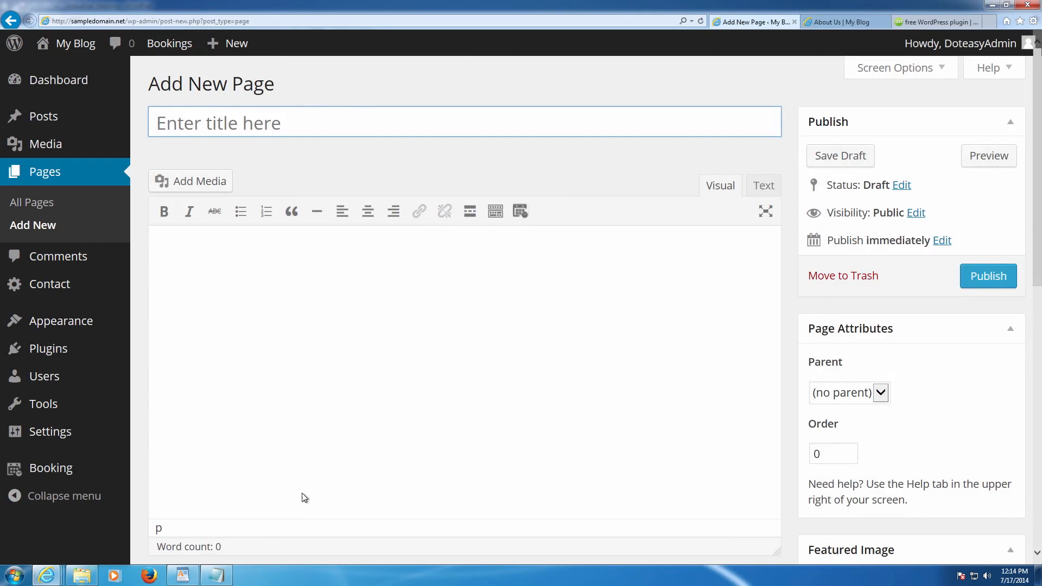
- Copy the WordPad product descriptions, Solid Hardwood Floors through Tile, into the new page body
click(215, 573)
scroll(281, 429, down, 5)
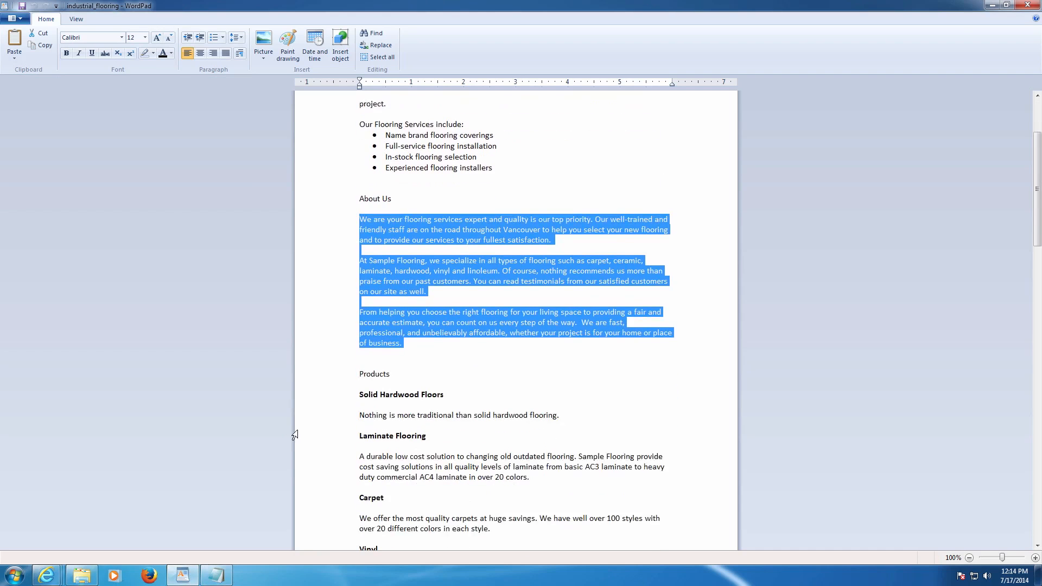
scroll(358, 369, down, 3)
drag(360, 291, 654, 345)
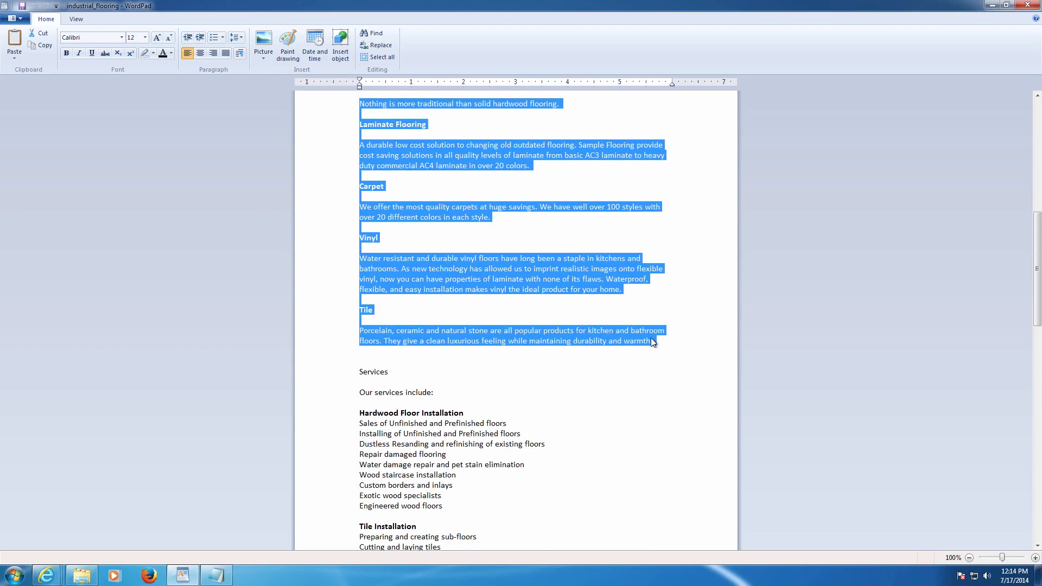
mouse_move(46, 574)
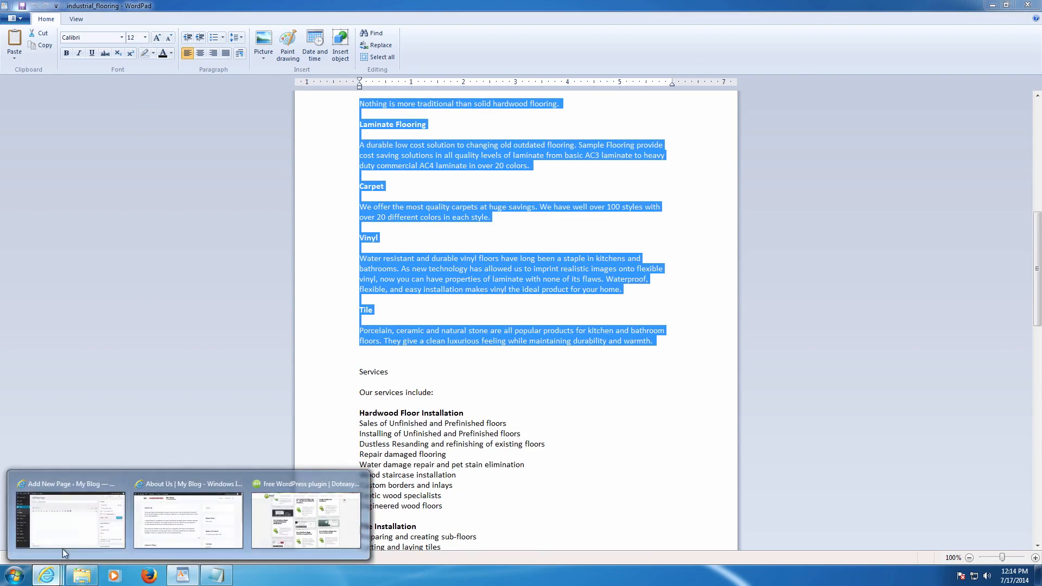
click(66, 537)
click(310, 291)
text(Solid Hardwood Floors Nothing is more traditional than solid hardwood flooring. Laminate Flooring A durable low cost solution to changing old outdated flooring. Sample Flooring provide cost saving solutions in all quality levels of laminate from basic AC3 laminate to heavy duty commercial AC4 laminate in over 20 colors. Carpet We offer the most quality carpets at huge savings. We have well over 100 styles with over 20 different colors in each style. Vinyl Water resistant and durable vinyl floors have long been a staple in kitchens and bathrooms. As new technology has allowed us to imprint realistic images onto flexible vinyl, now you can have properties of laminate with none of its flaws. Waterproof, flexible, and easy installation makes vinyl the ideal product for your home. Tile Porcelain, ceramic and natural stone are all popular products for kitchen and bathroom floors. They give a clean luxurious feeling while maintaining durability and warmth.)
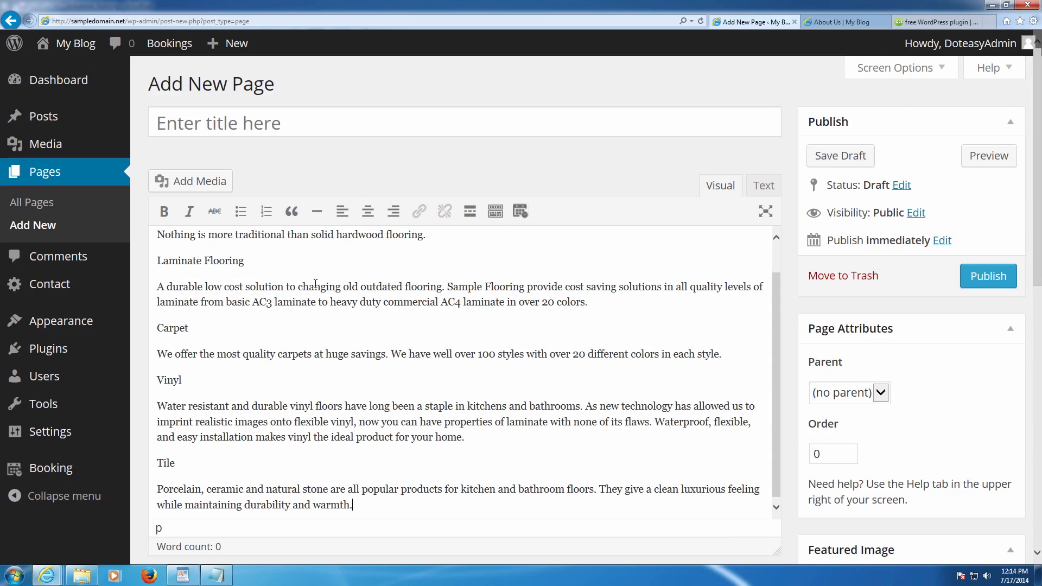
- Title the new page 'Products'
scroll(320, 247, up, 1)
click(270, 127)
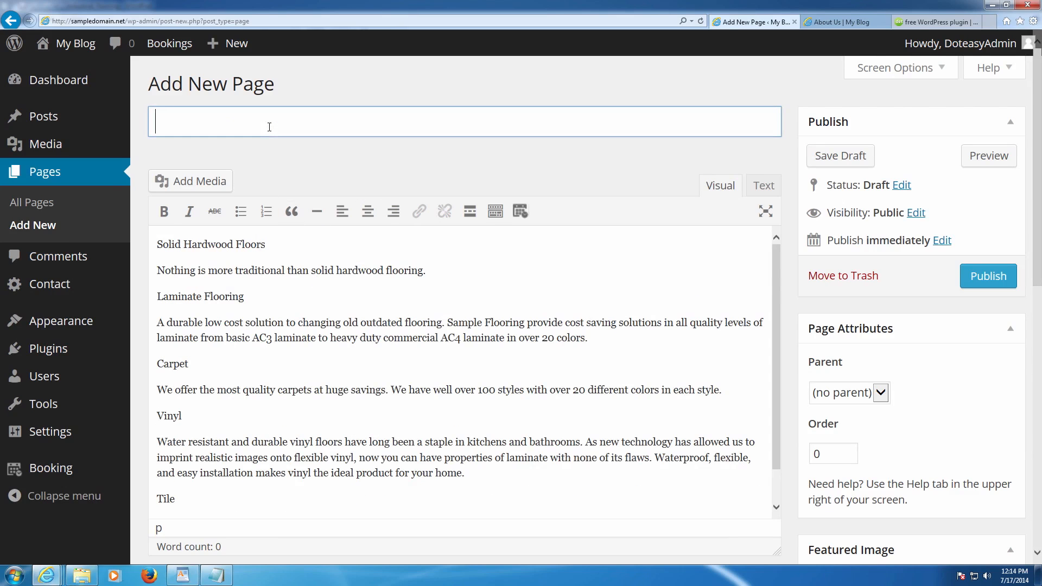
text(Produc)
text(ts)
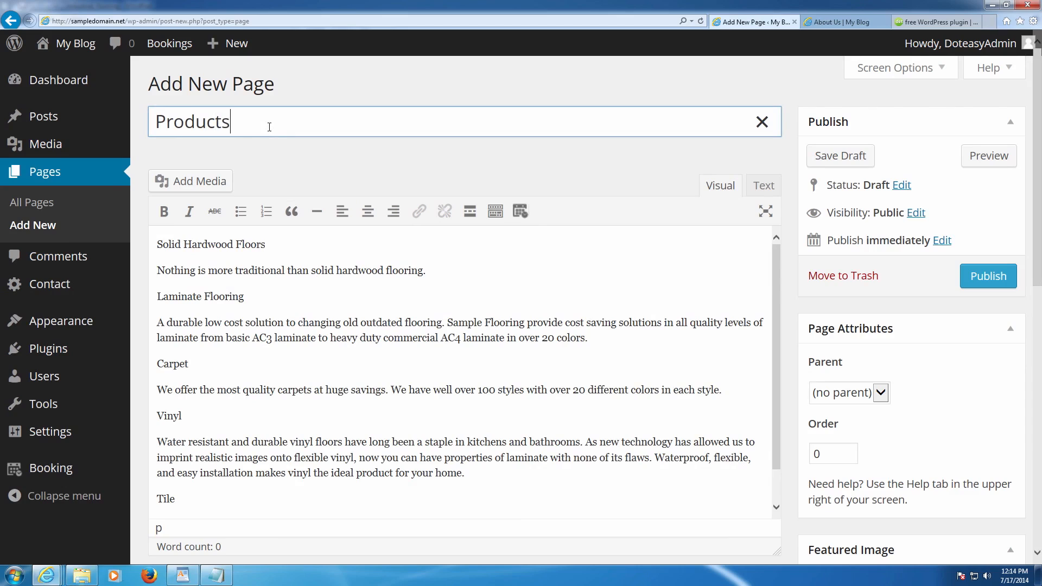
- Bold the Solid Hardwood Floors, Laminate Flooring, Carpet, Vinyl and Tile headings
drag(279, 245, 125, 244)
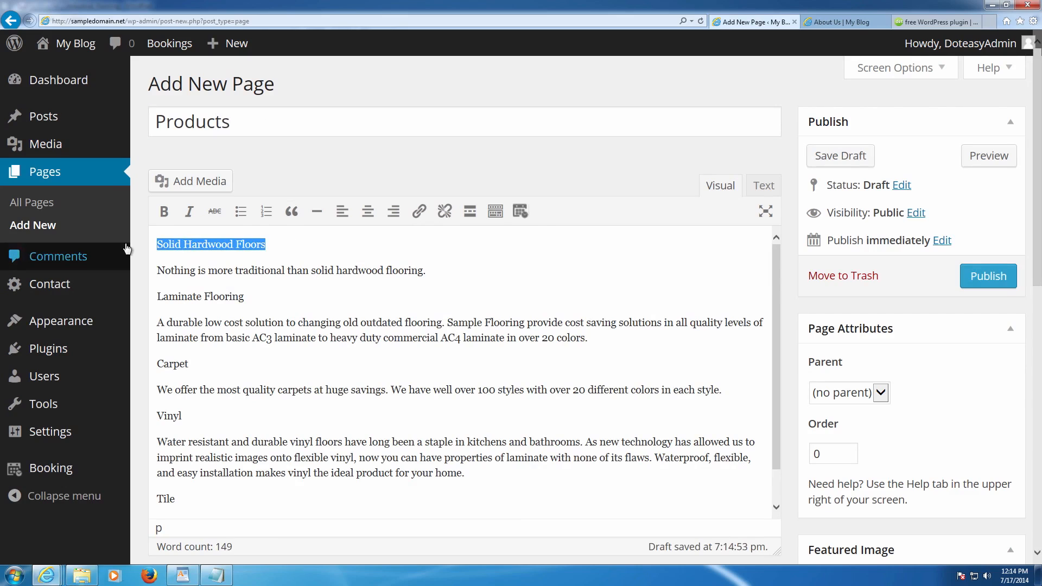
click(164, 211)
drag(259, 296, 156, 296)
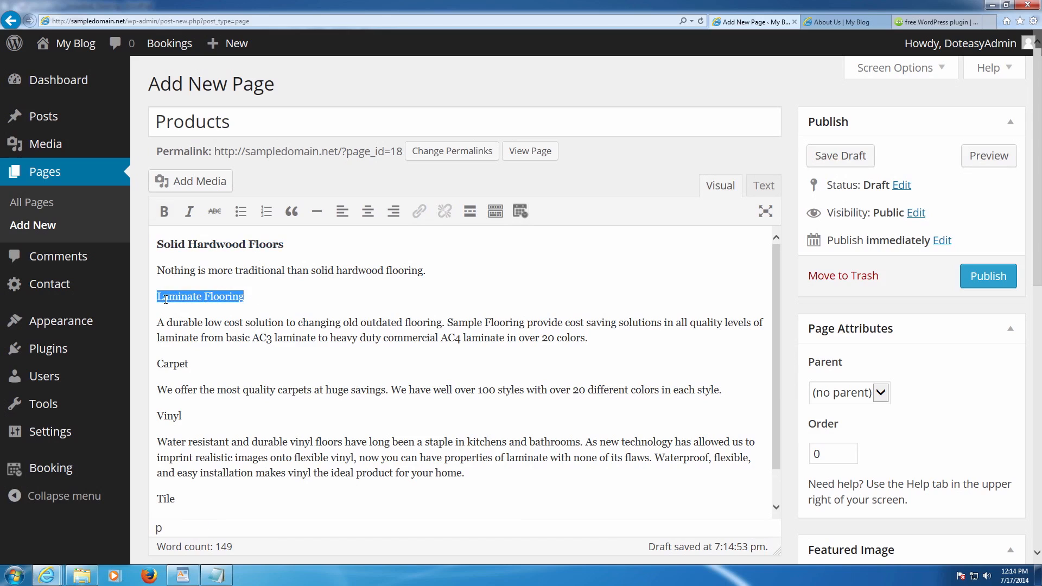
click(164, 217)
drag(188, 363, 157, 363)
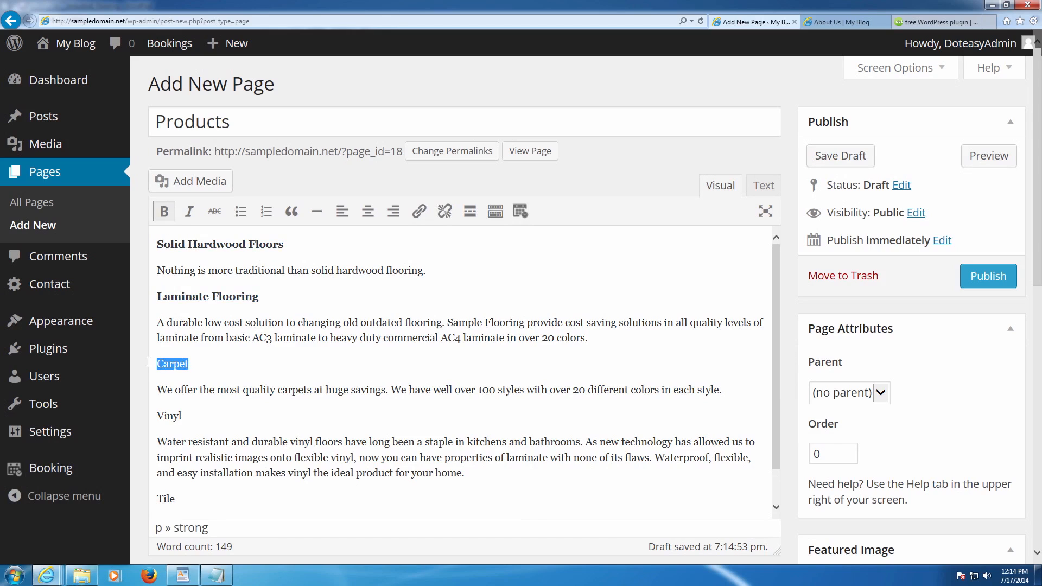
click(163, 217)
drag(184, 414, 157, 403)
click(163, 211)
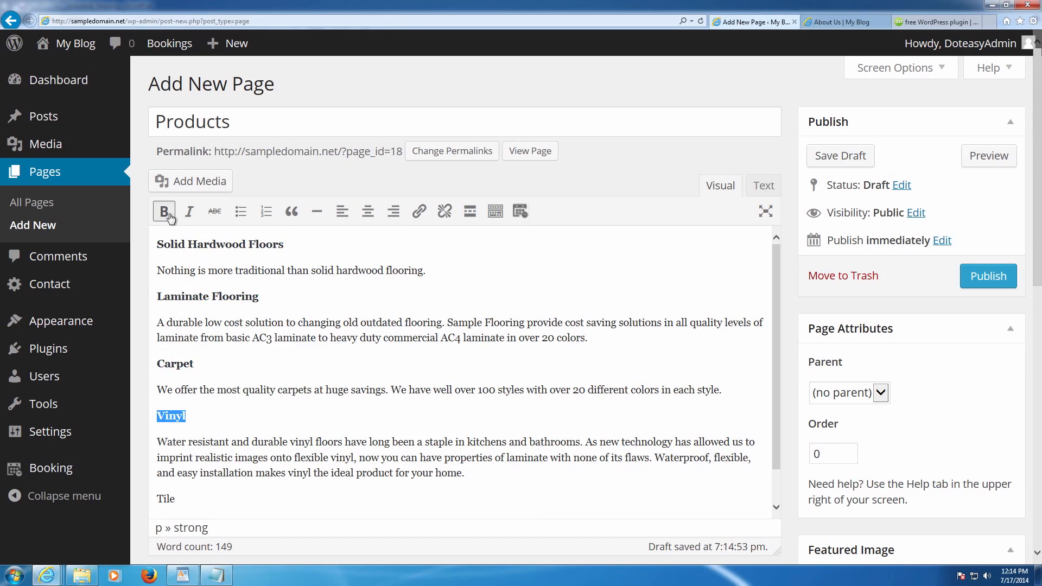
scroll(190, 421, down, 1)
drag(178, 457, 156, 458)
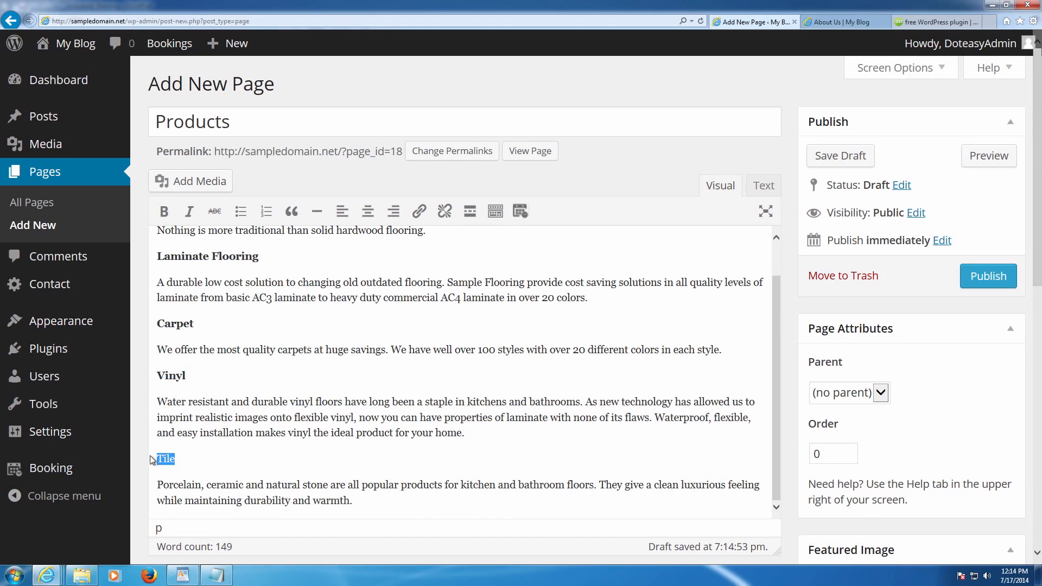
click(163, 211)
scroll(254, 385, down, 4)
scroll(254, 386, down, 3)
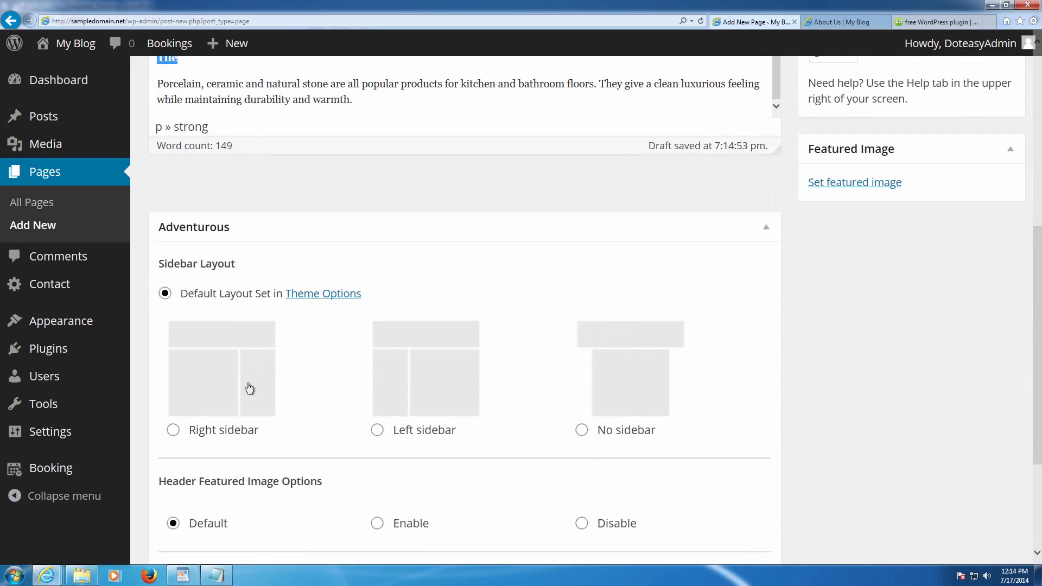
scroll(390, 196, up, 5)
scroll(407, 198, down, 4)
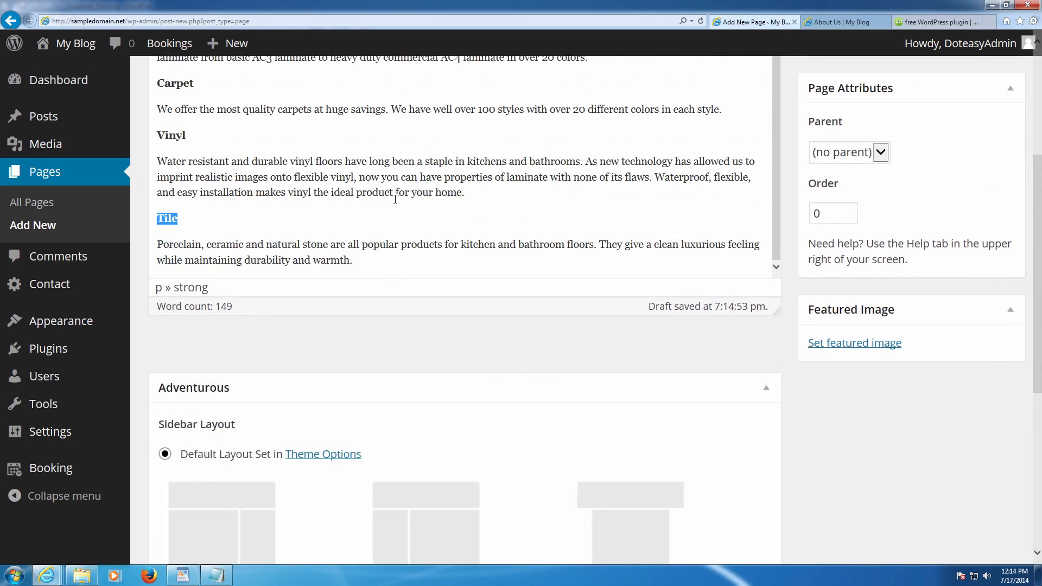
scroll(407, 198, up, 5)
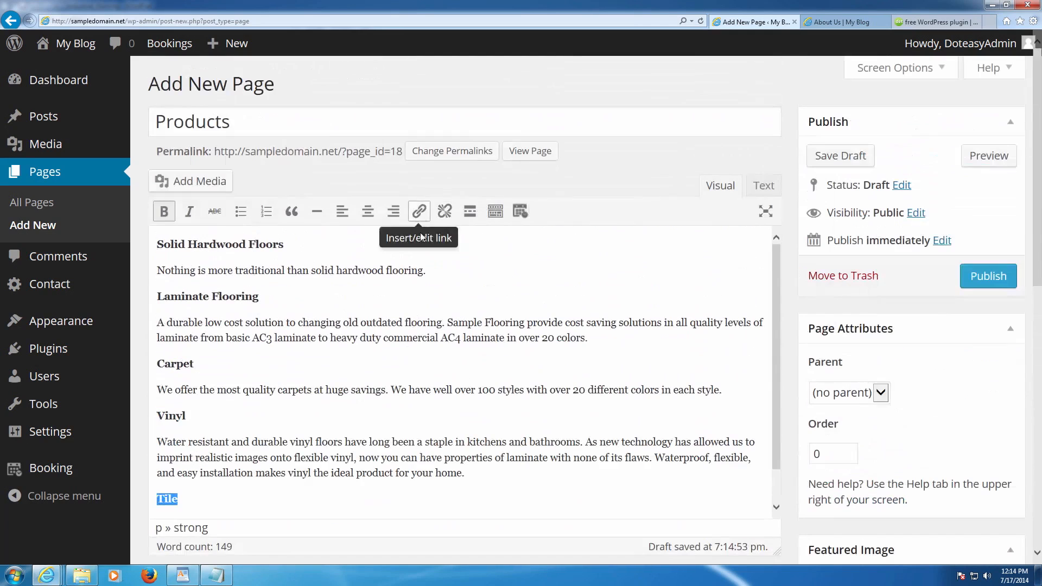
- Clear the leftover text selections in WordPad and on the Tile heading
click(194, 579)
click(569, 342)
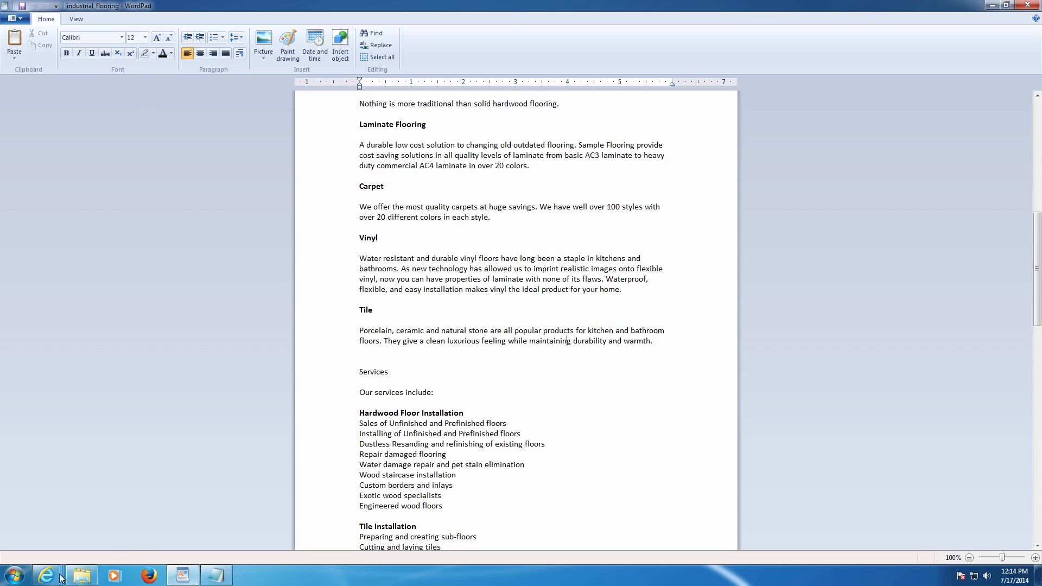
mouse_move(46, 575)
click(61, 529)
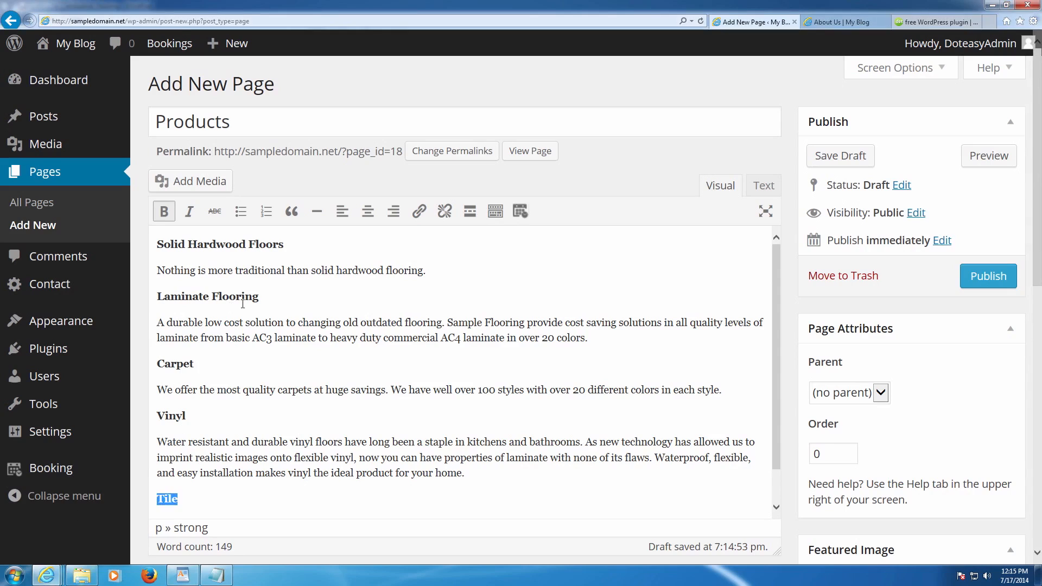
click(428, 324)
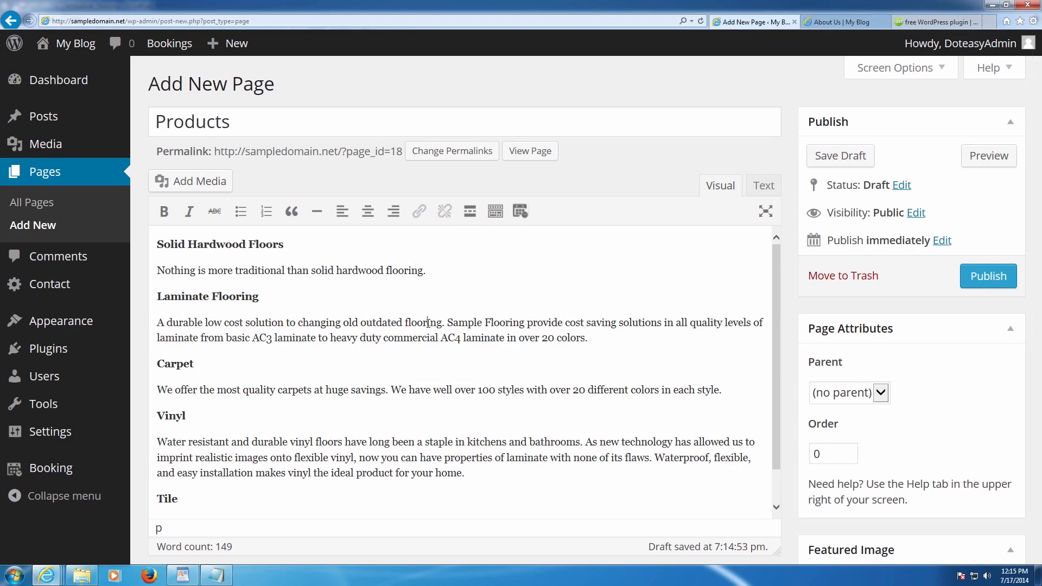
scroll(878, 369, down, 2)
scroll(907, 373, up, 1)
scroll(939, 349, up, 1)
scroll(949, 384, down, 3)
scroll(890, 418, up, 1)
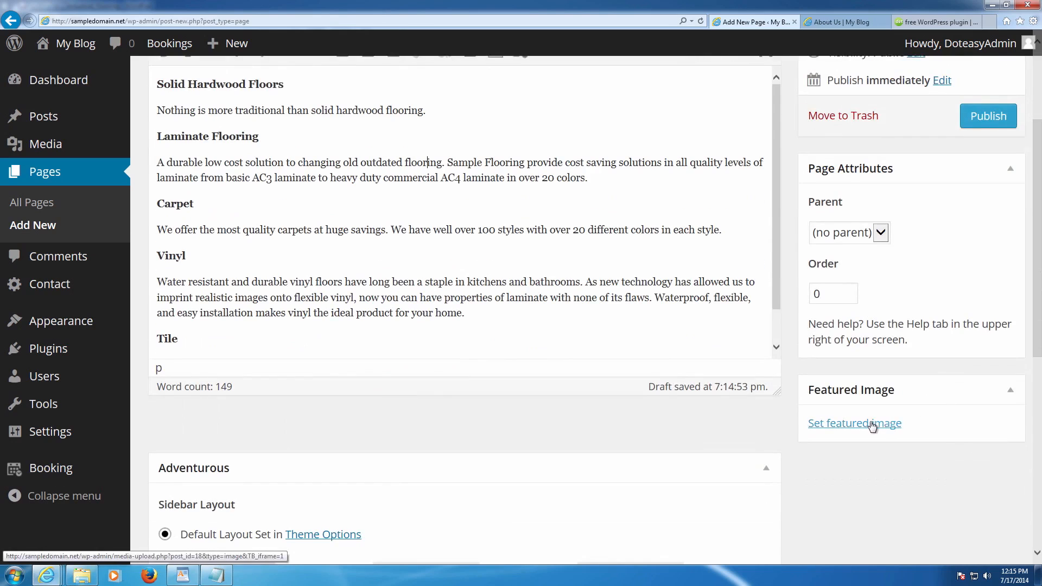
- Set the wood-texture Hardwood image from the Media Library as featured image
click(875, 424)
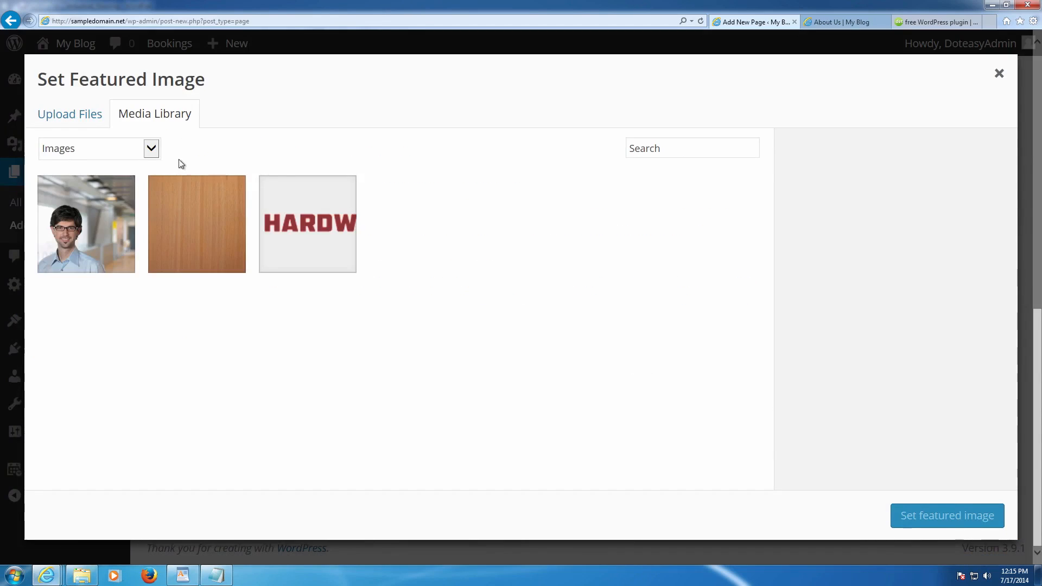
click(192, 216)
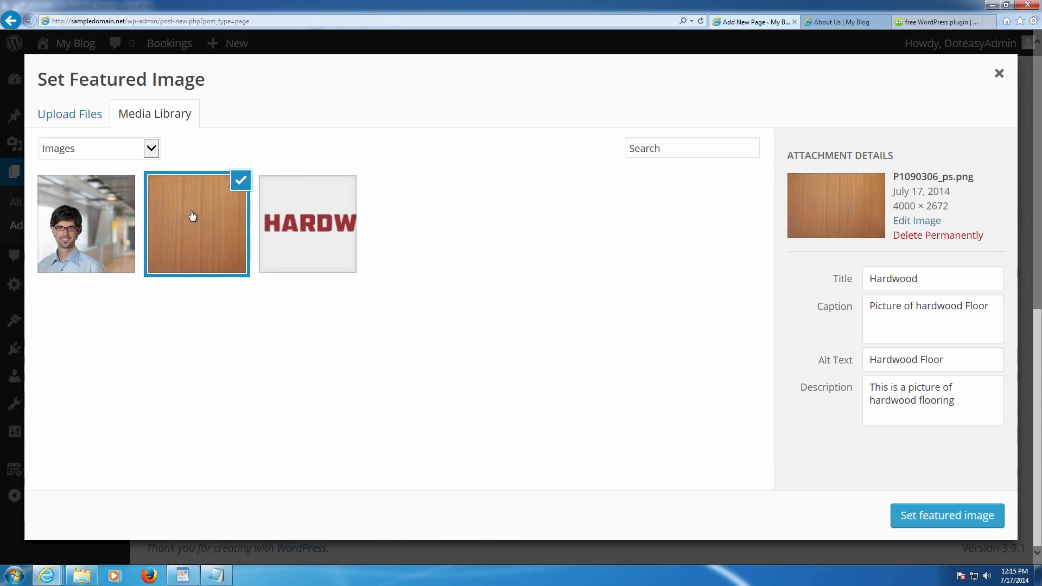
click(960, 510)
- Publish the Products page and start another new page
scroll(651, 320, up, 3)
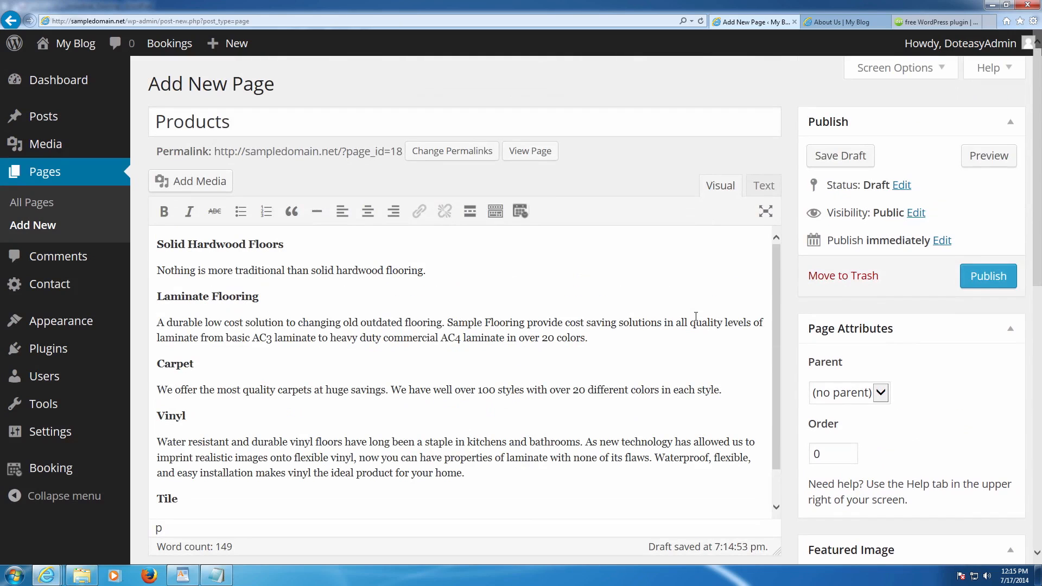
click(978, 278)
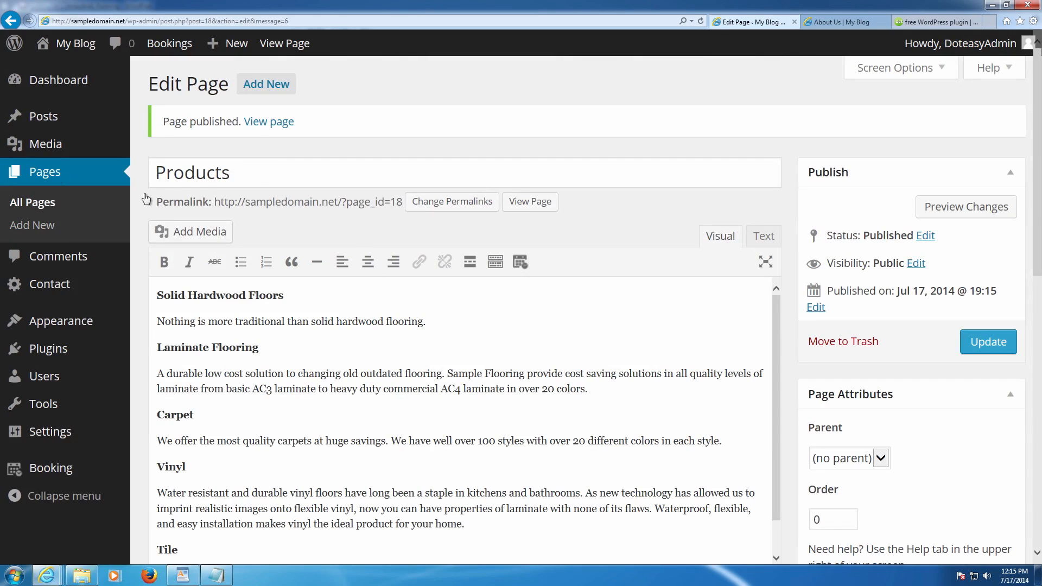
click(265, 83)
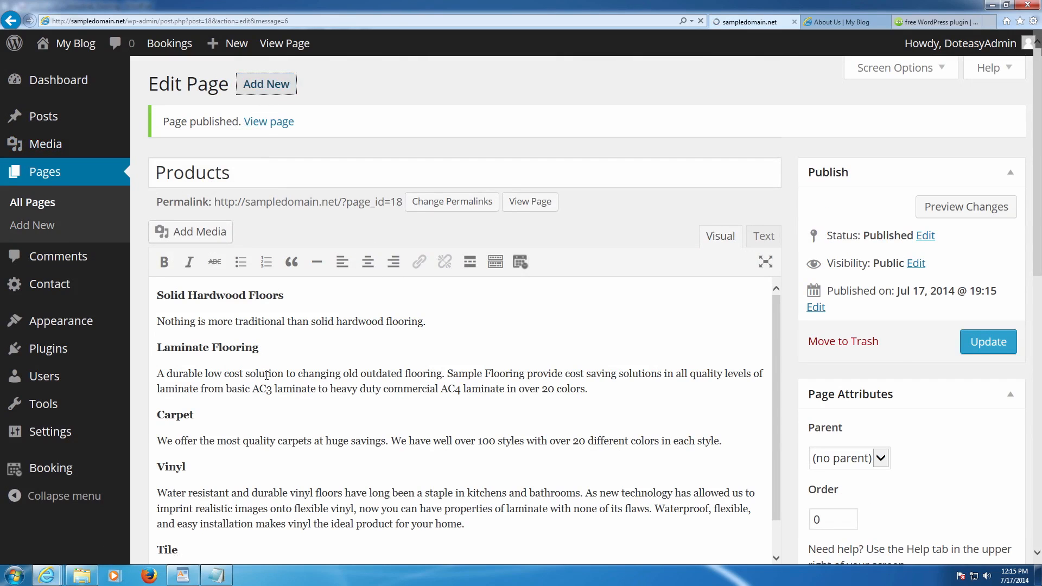
- Select the WordPad services text from 'Our services include:' to Entryways, then return to the blank page
click(182, 575)
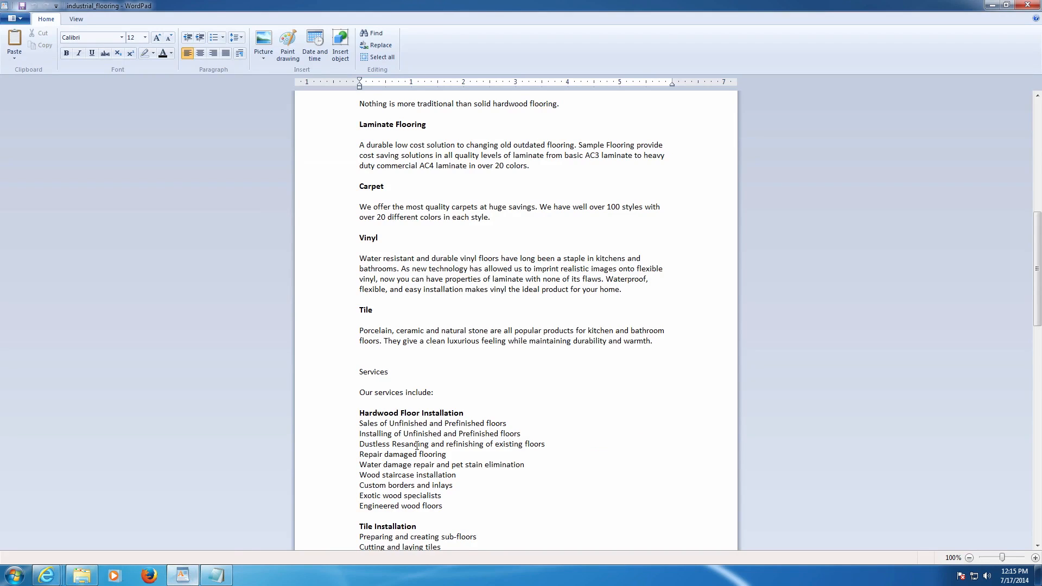
scroll(356, 387, down, 5)
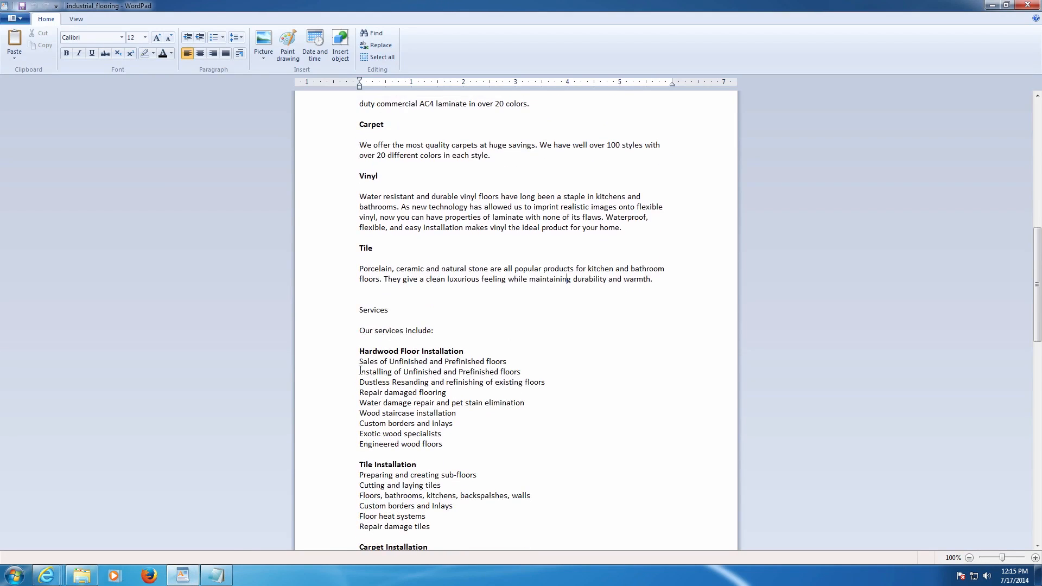
drag(361, 240, 422, 240)
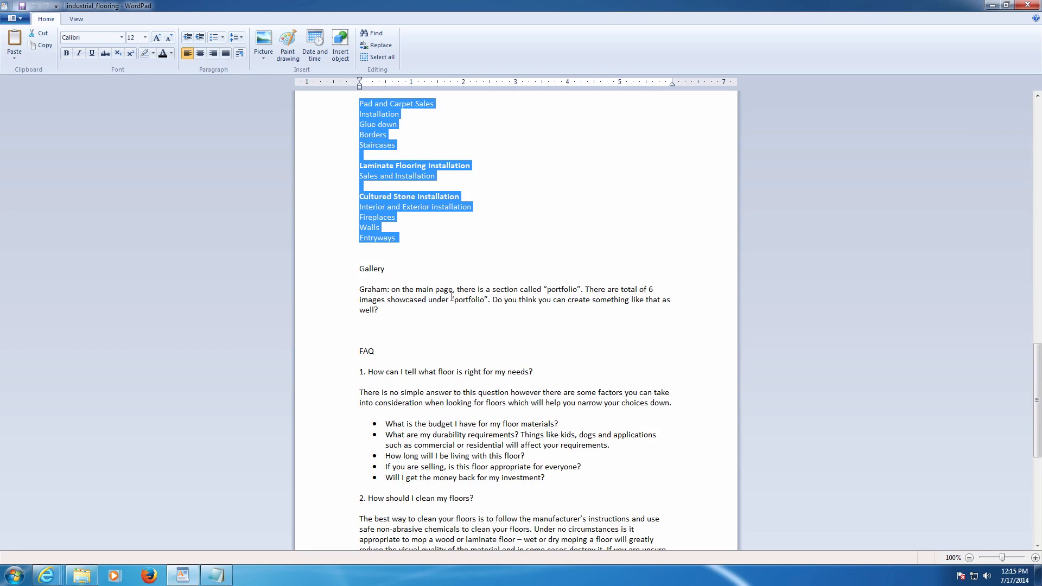
click(149, 574)
mouse_move(46, 574)
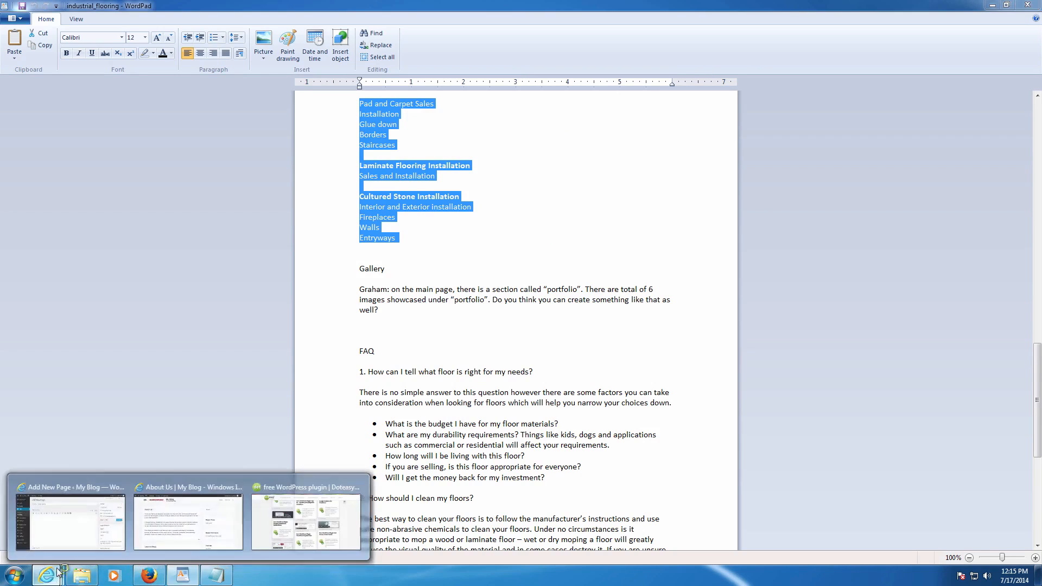
click(67, 531)
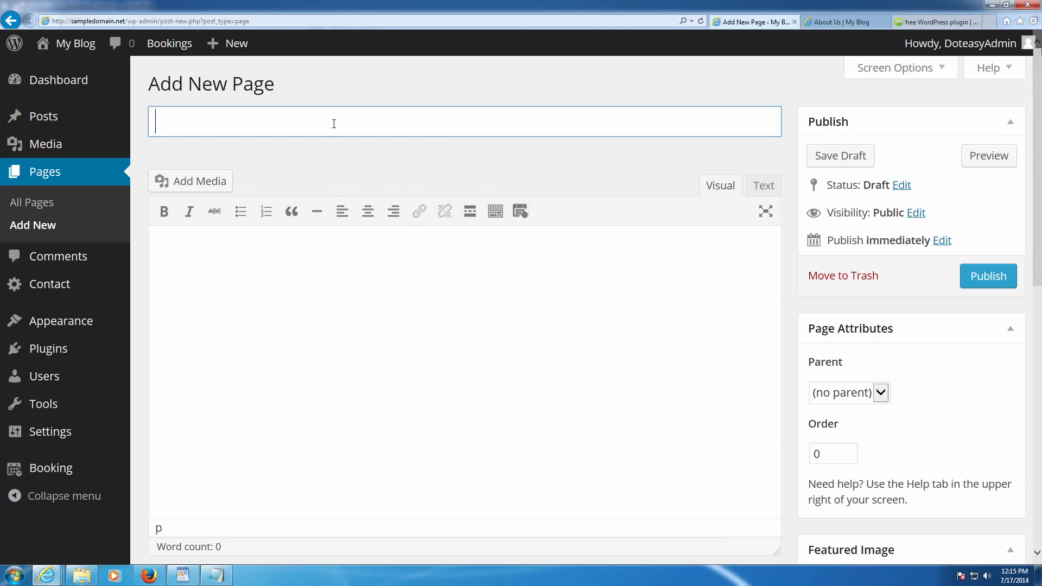
- Paste the services text into the body and title the page 'Services'
click(328, 272)
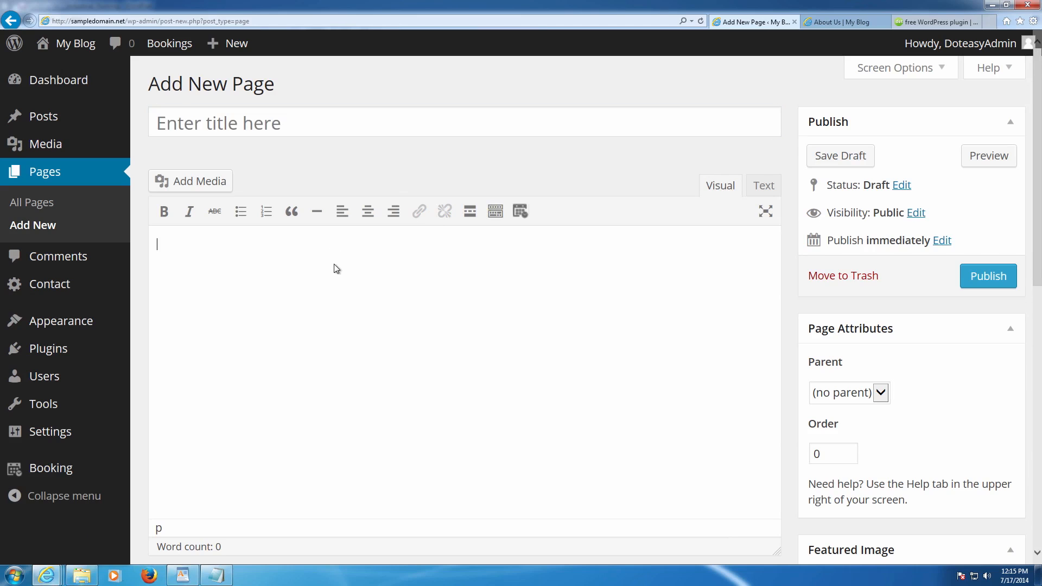
key(ctrl+v)
scroll(246, 239, up, 7)
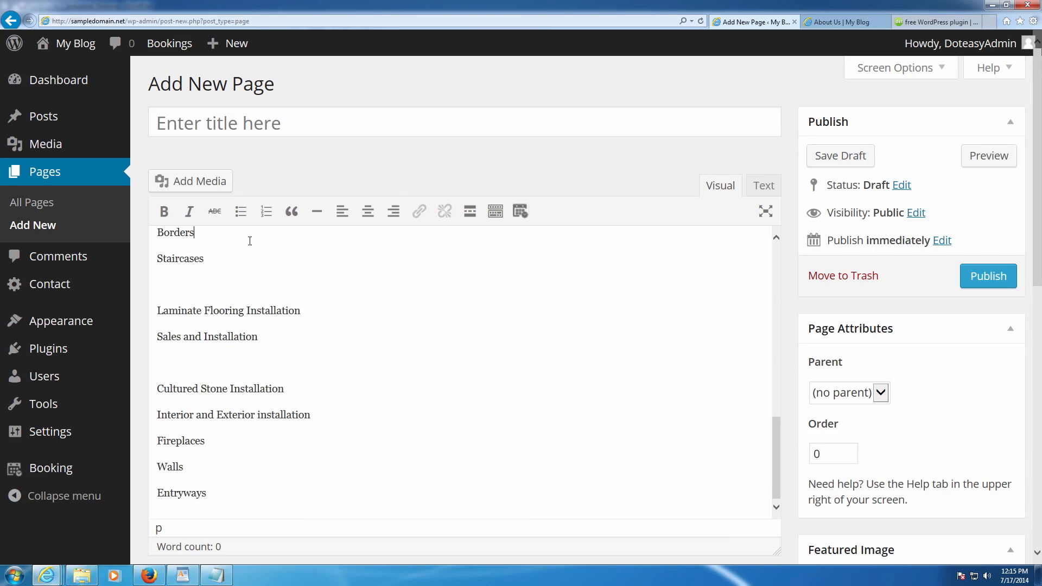
scroll(287, 252, up, 5)
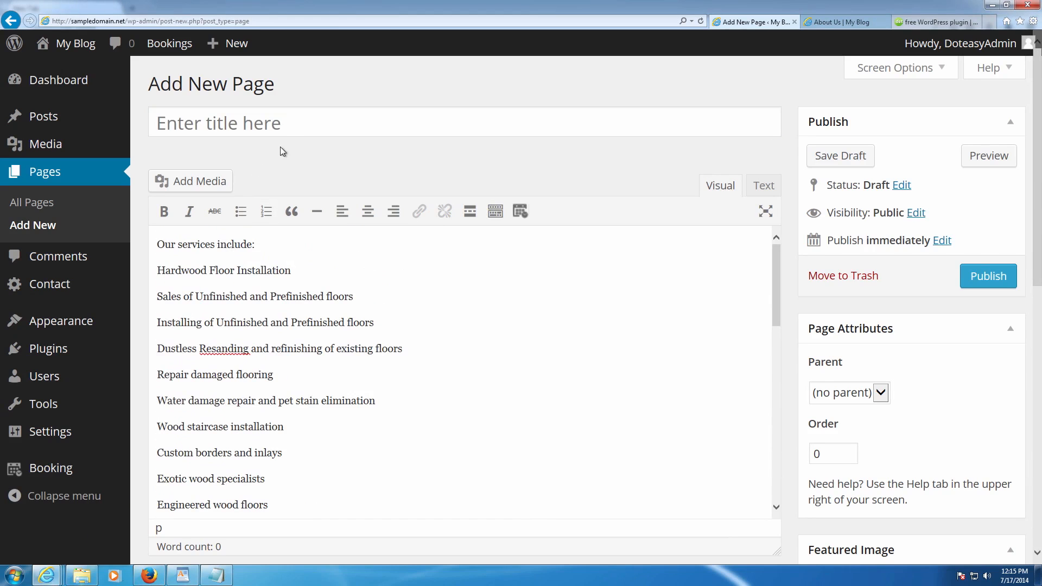
click(285, 135)
text(Services)
- Add a blank line after 'Our services include:' and bold Hardwood Floor Installation
click(273, 237)
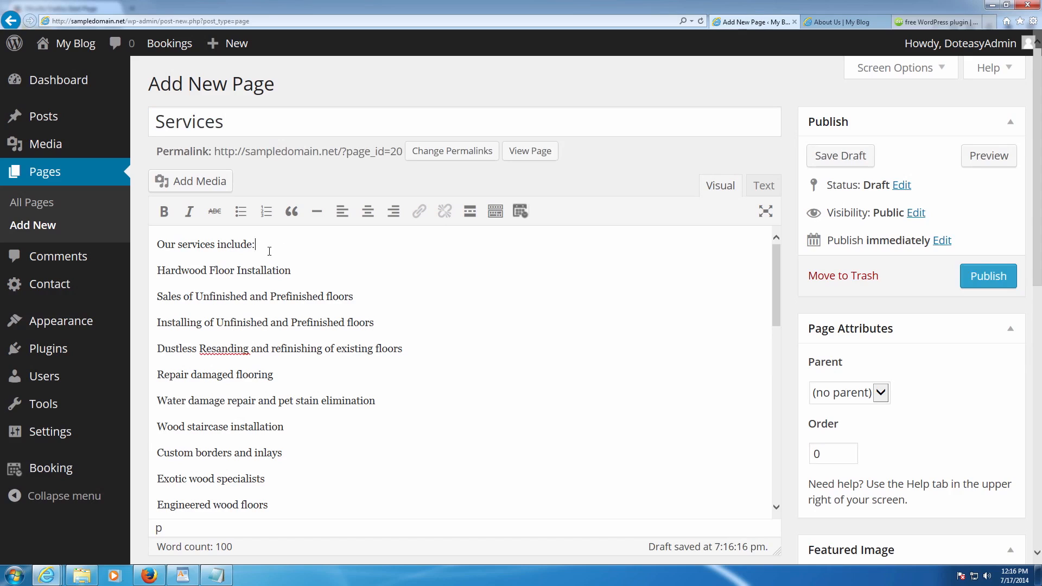
key(Return)
drag(292, 293, 157, 296)
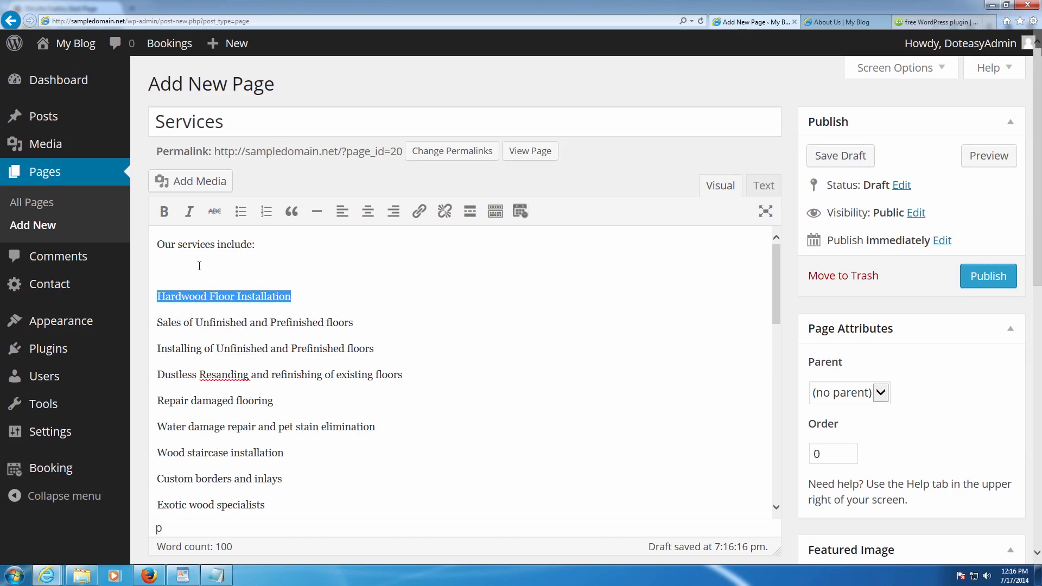
click(163, 211)
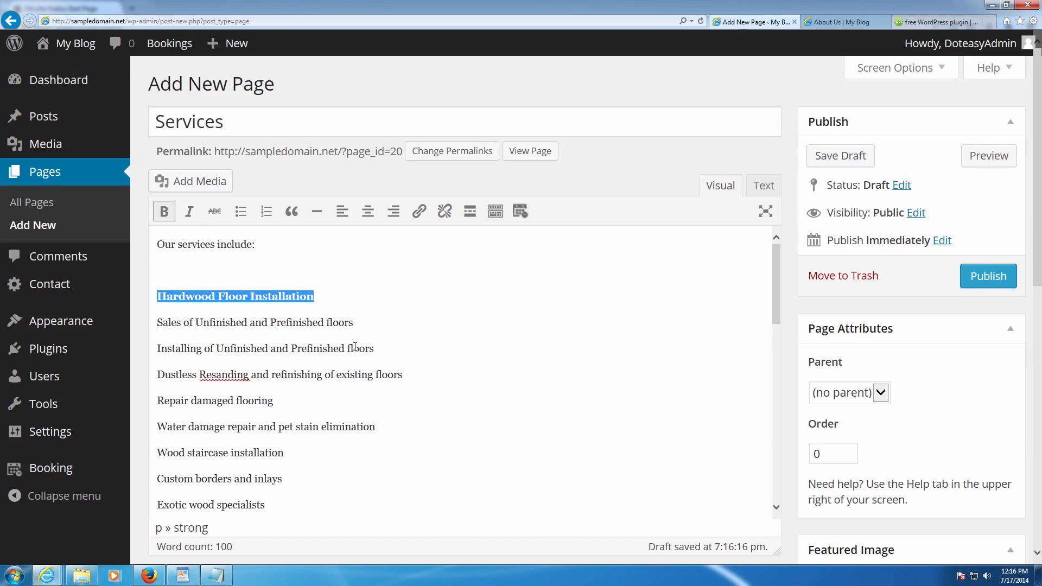
drag(392, 358, 281, 348)
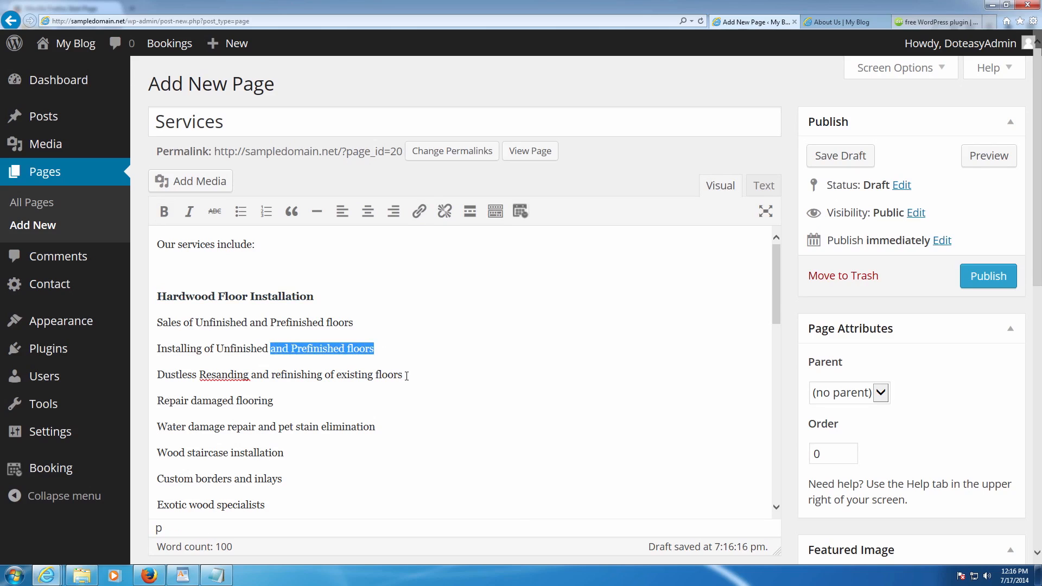
- Check the Installation lines in the industrial_flooring notes, then return to the WordPress editor
click(186, 575)
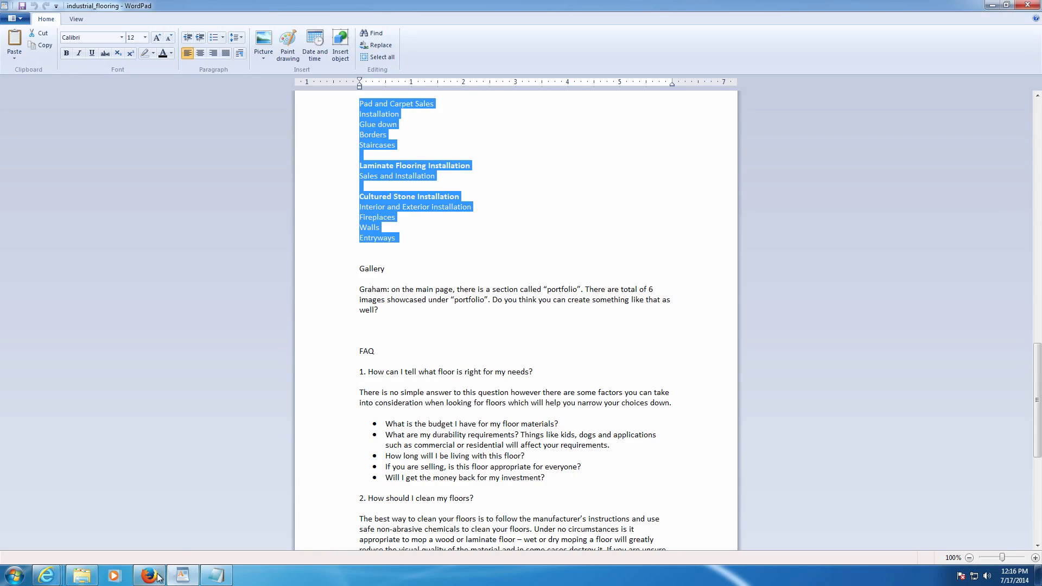
scroll(378, 389, up, 9)
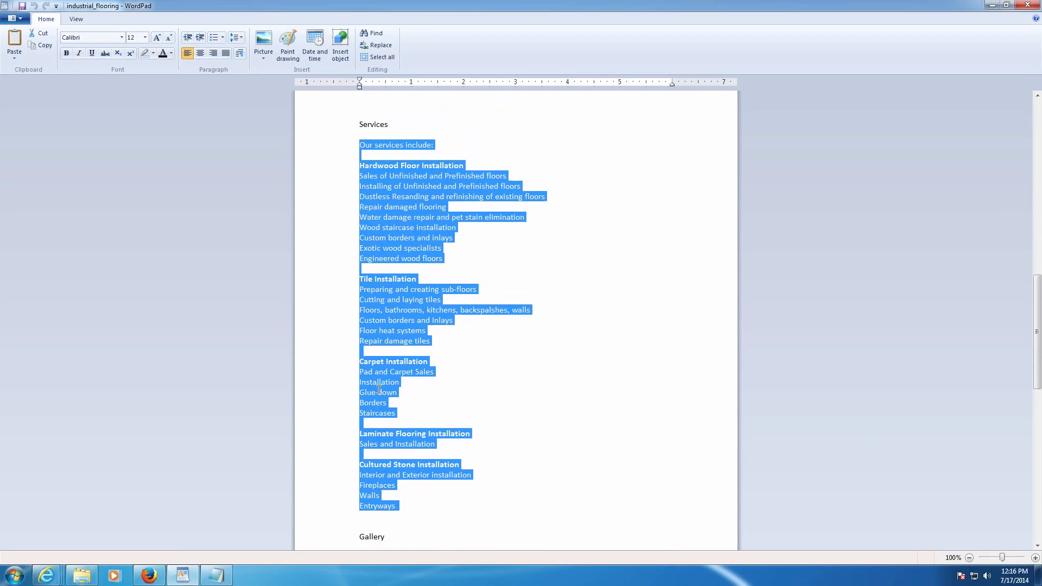
click(345, 386)
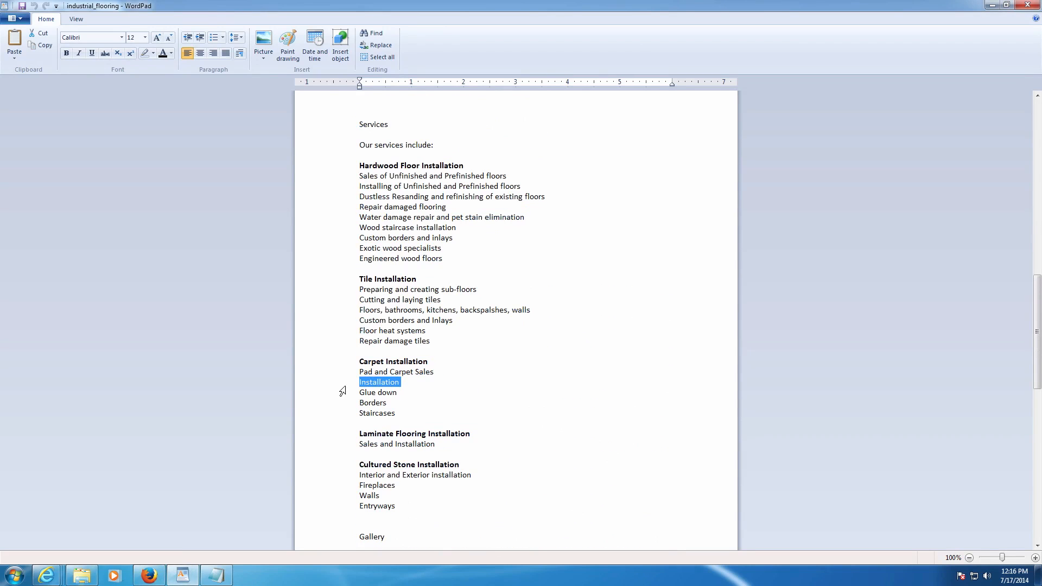
click(159, 578)
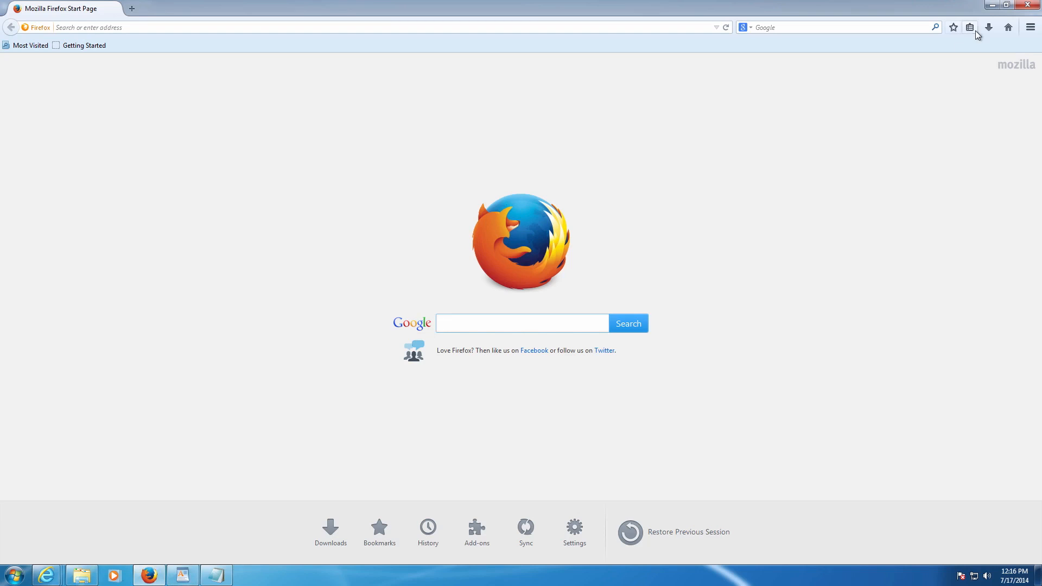
click(1027, 4)
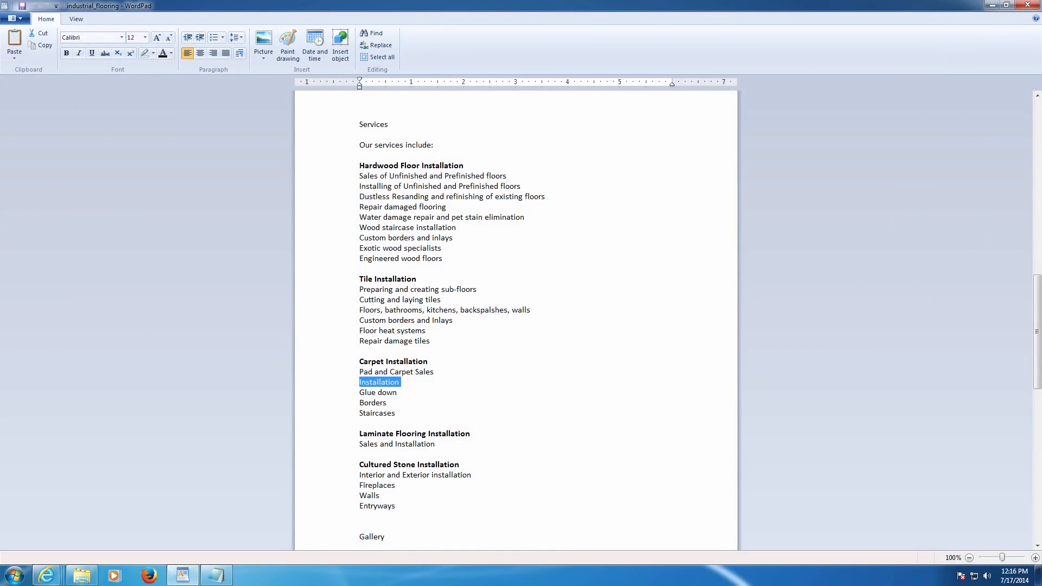
mouse_move(46, 575)
click(82, 523)
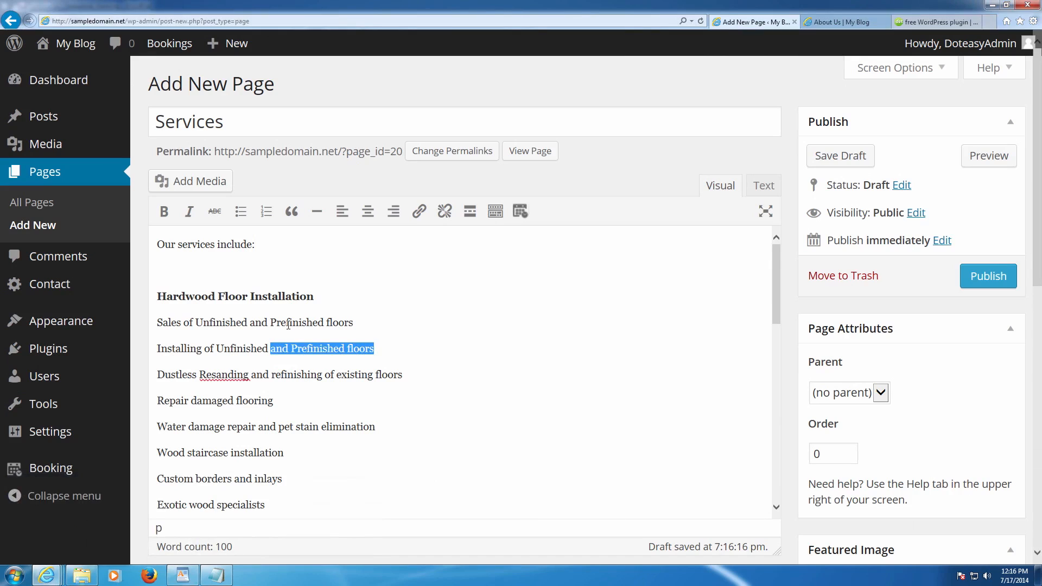
- Bullet the hardwood service lines, bold Tile Installation and bullet its six tile services
drag(158, 322, 258, 496)
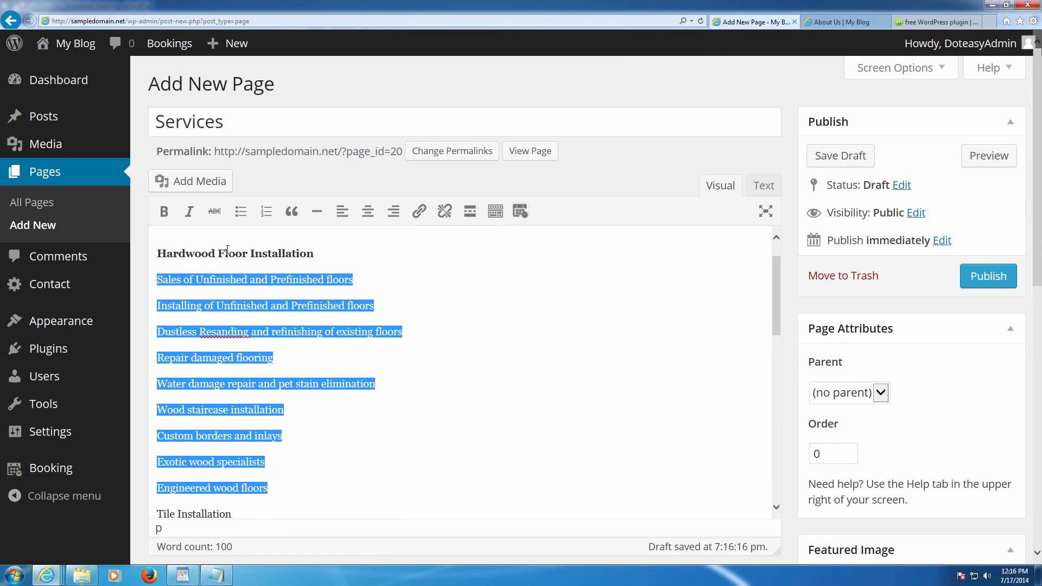
click(240, 213)
drag(232, 429, 161, 431)
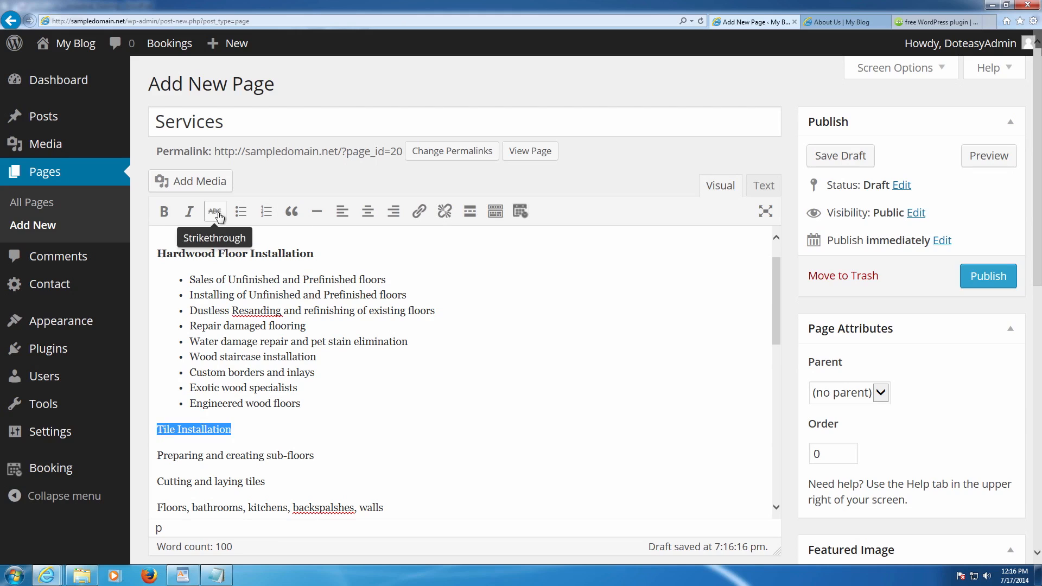
click(164, 212)
scroll(241, 346, down, 3)
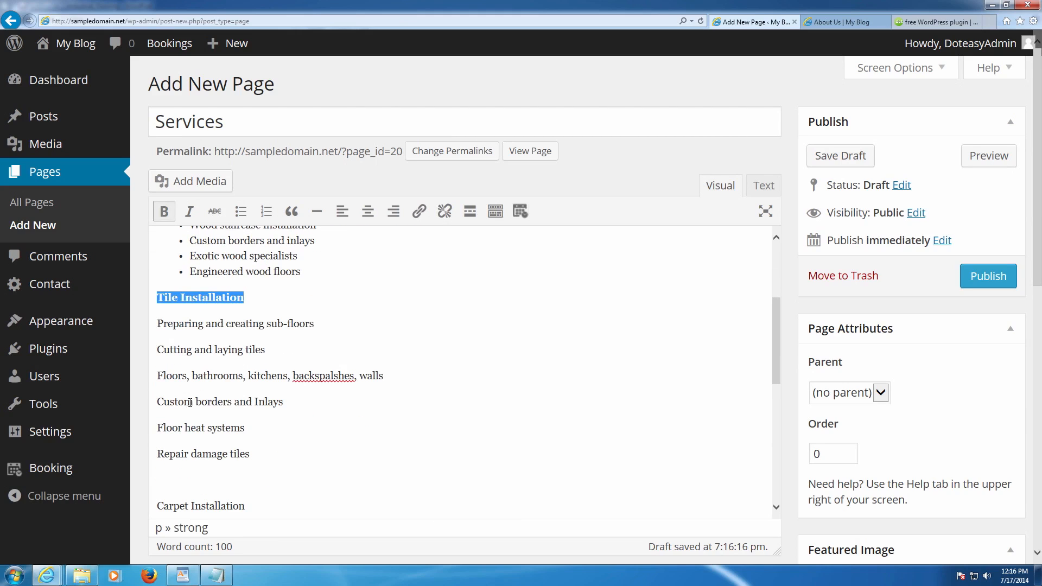
scroll(215, 359, down, 1)
drag(251, 410, 157, 278)
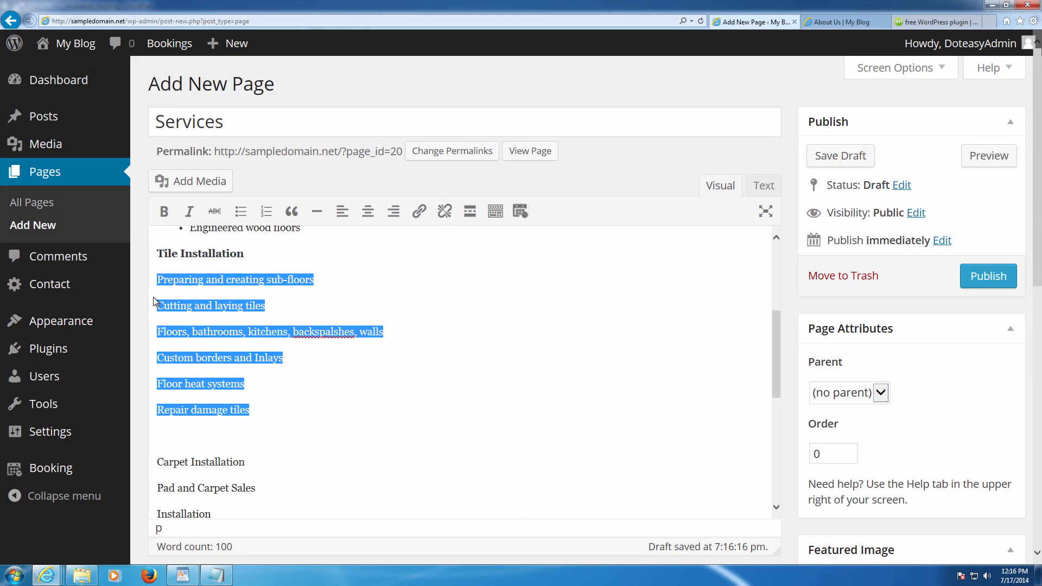
click(241, 212)
click(158, 254)
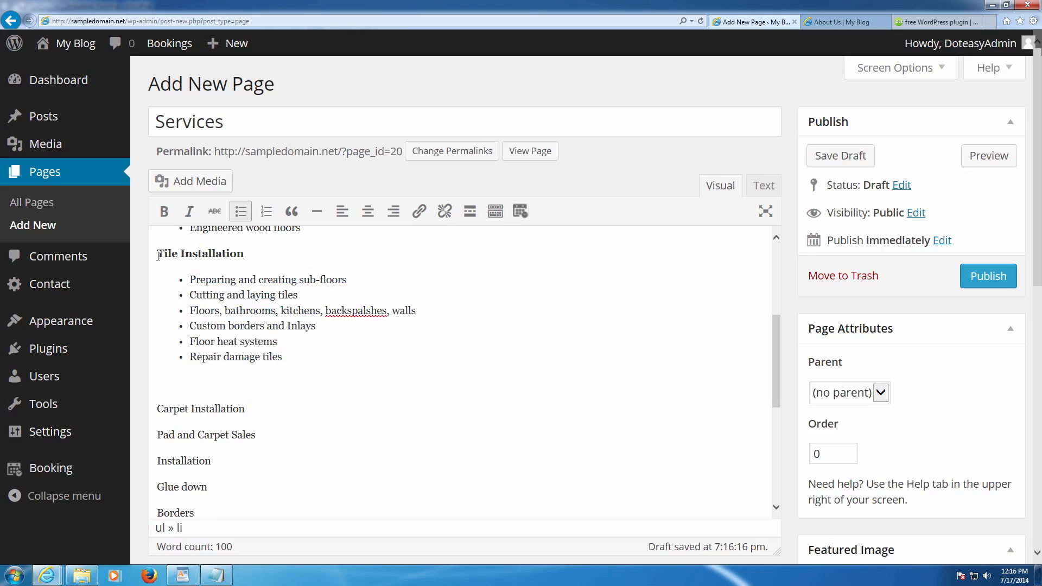
scroll(284, 267, up, 5)
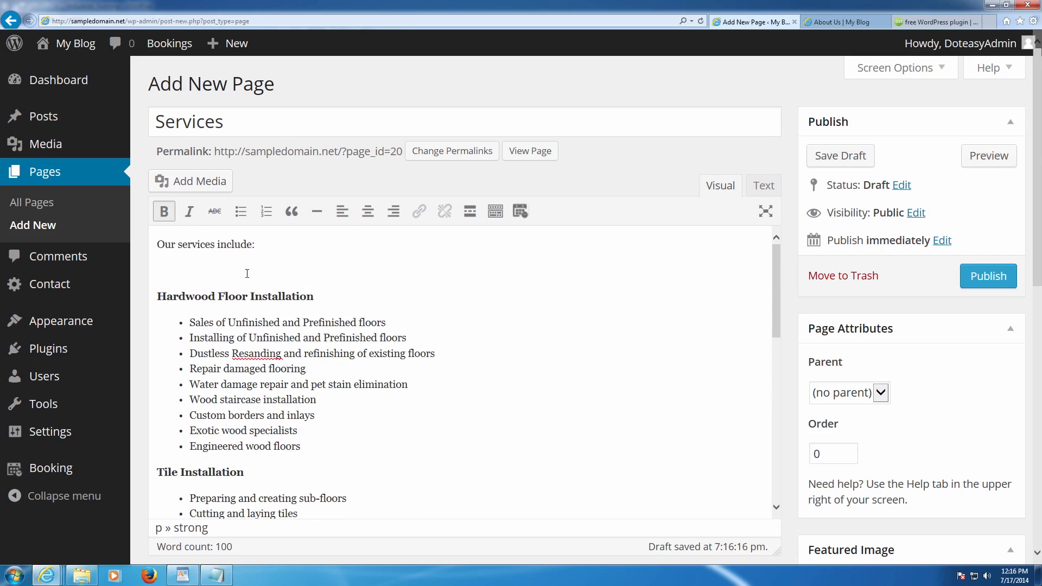
scroll(247, 274, down, 5)
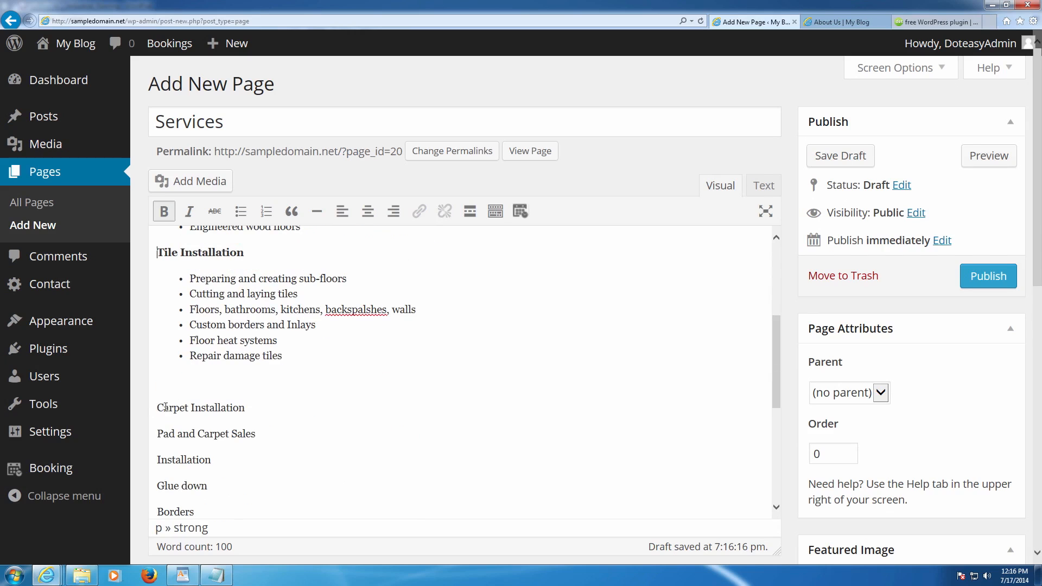
- Bold Carpet Installation and bullet its five carpet service lines
drag(158, 407, 246, 408)
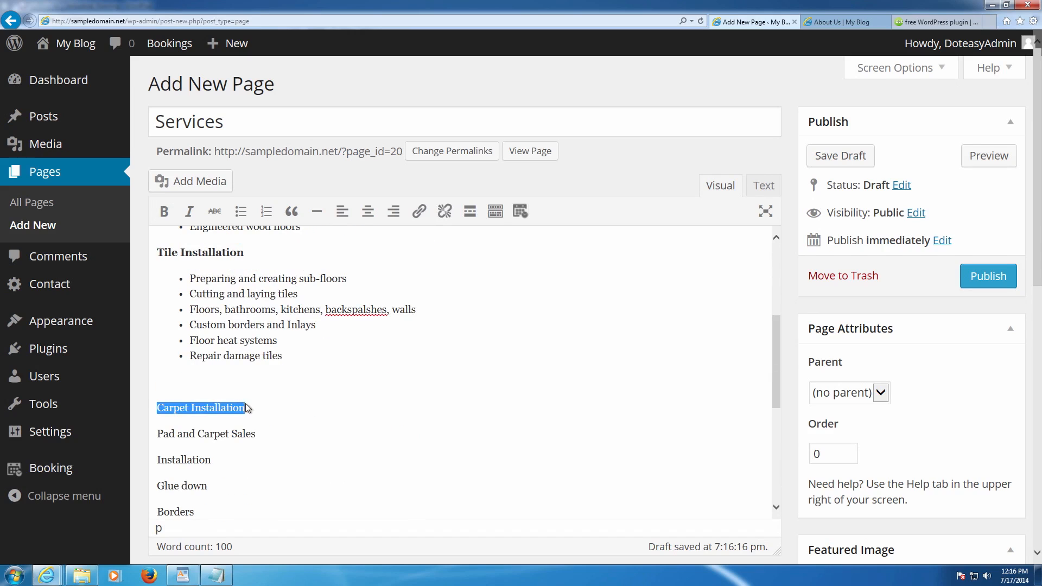
click(164, 211)
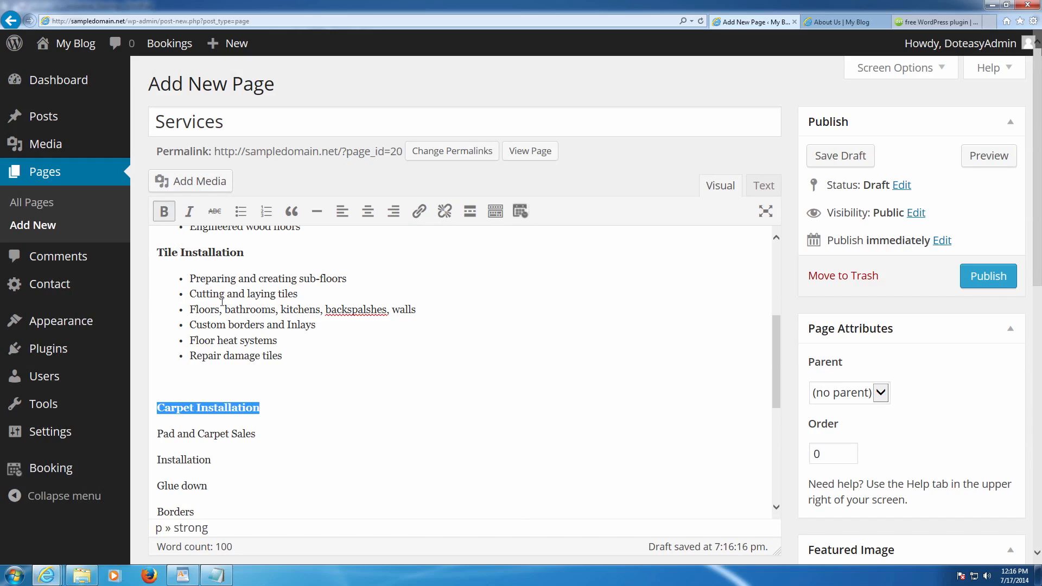
scroll(247, 303, down, 1)
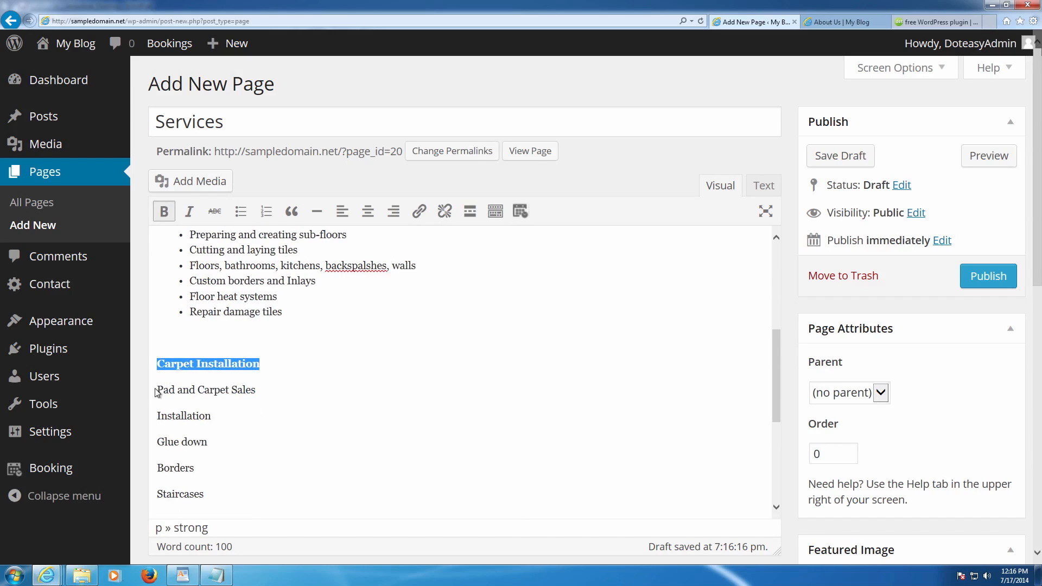
scroll(158, 386, down, 1)
drag(159, 356, 215, 451)
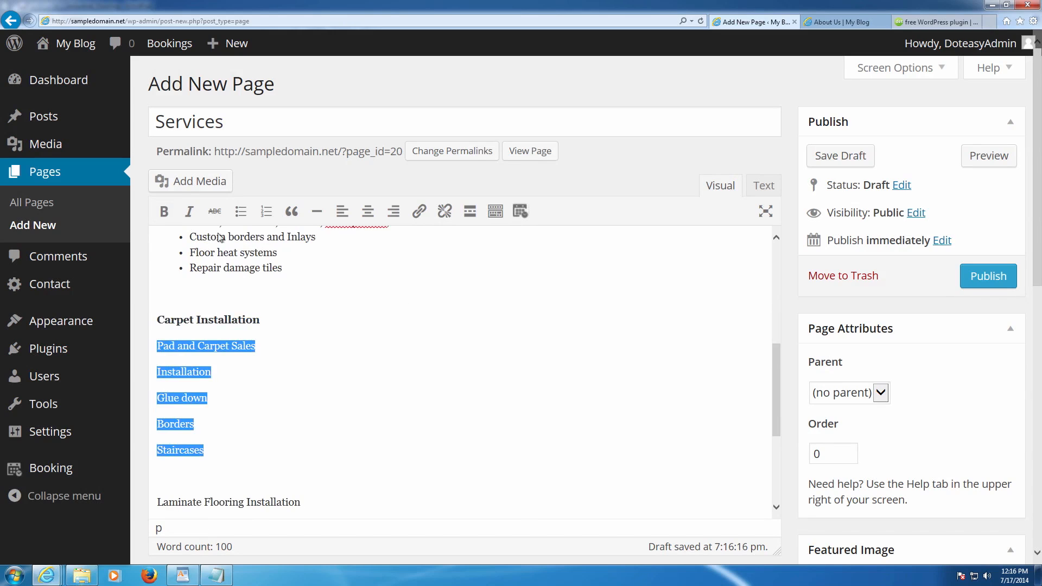
click(239, 211)
scroll(269, 375, up, 2)
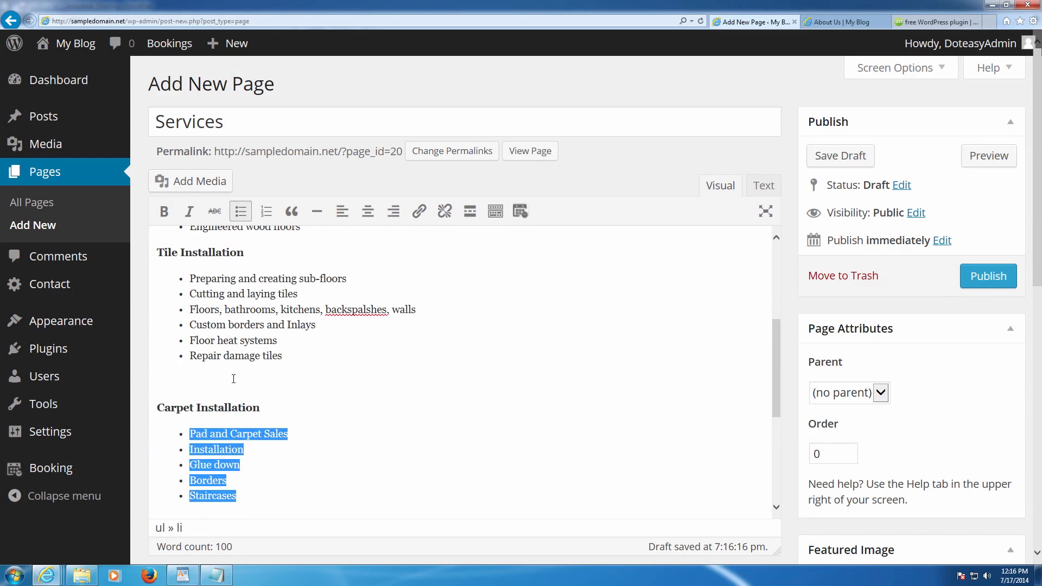
click(263, 378)
scroll(241, 369, up, 2)
- Add a blank line after Engineered wood floors, bold Laminate Flooring Installation, bullet Sales and Installation
click(307, 320)
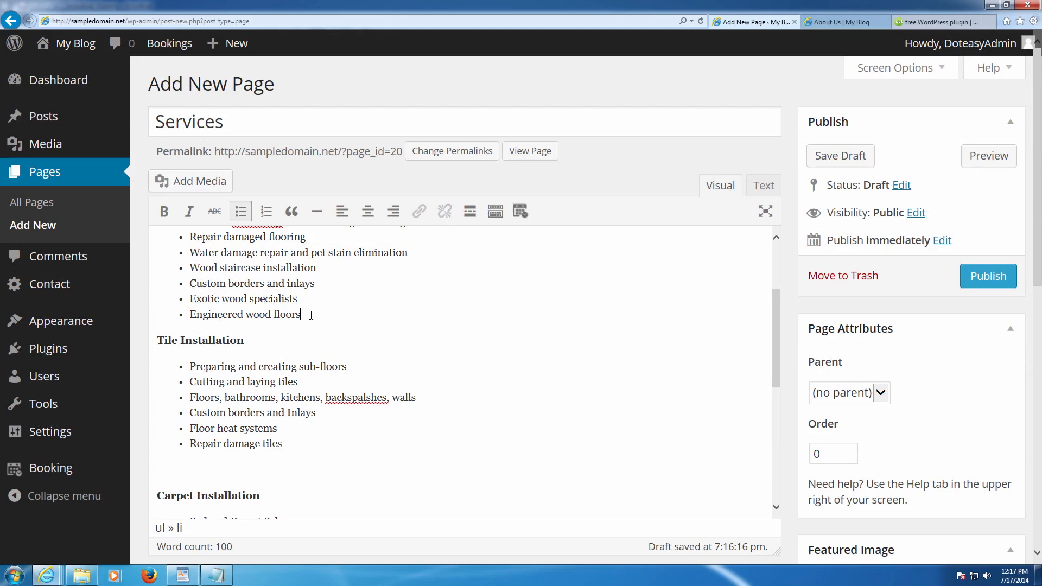
key(Return)
key(Return)
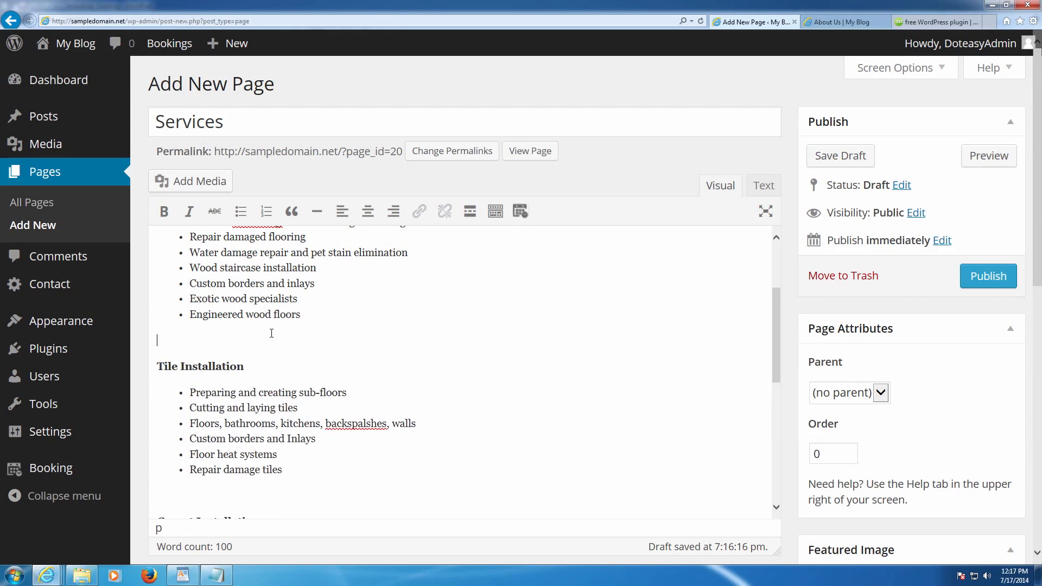
scroll(275, 334, down, 5)
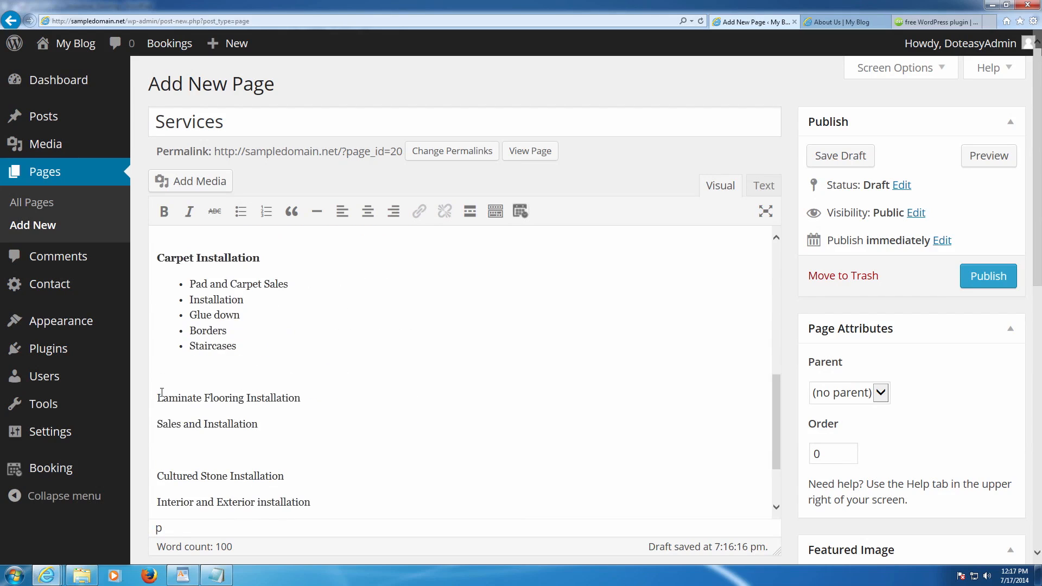
drag(154, 399, 300, 399)
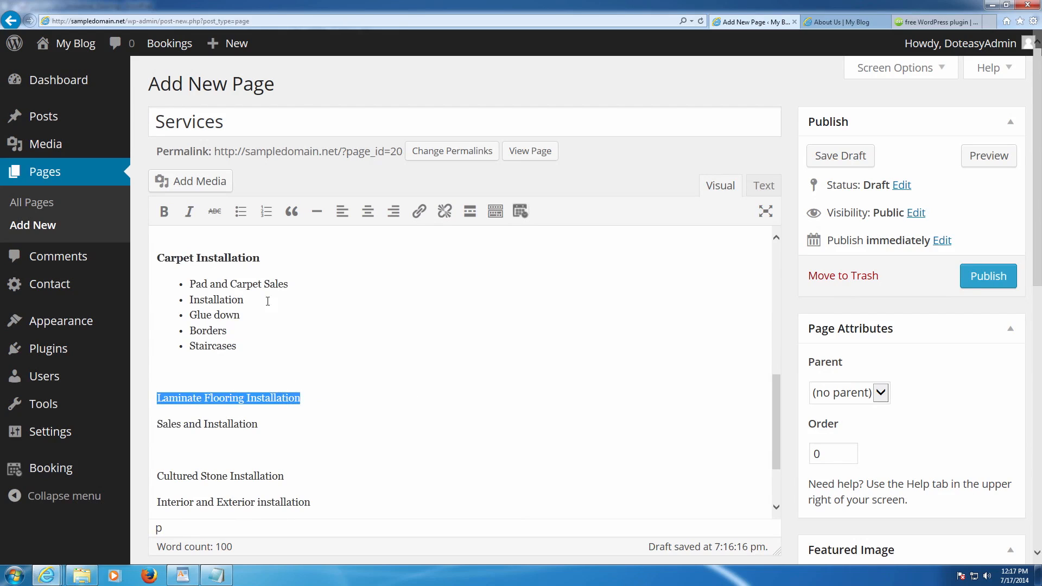
click(164, 212)
drag(261, 424, 156, 423)
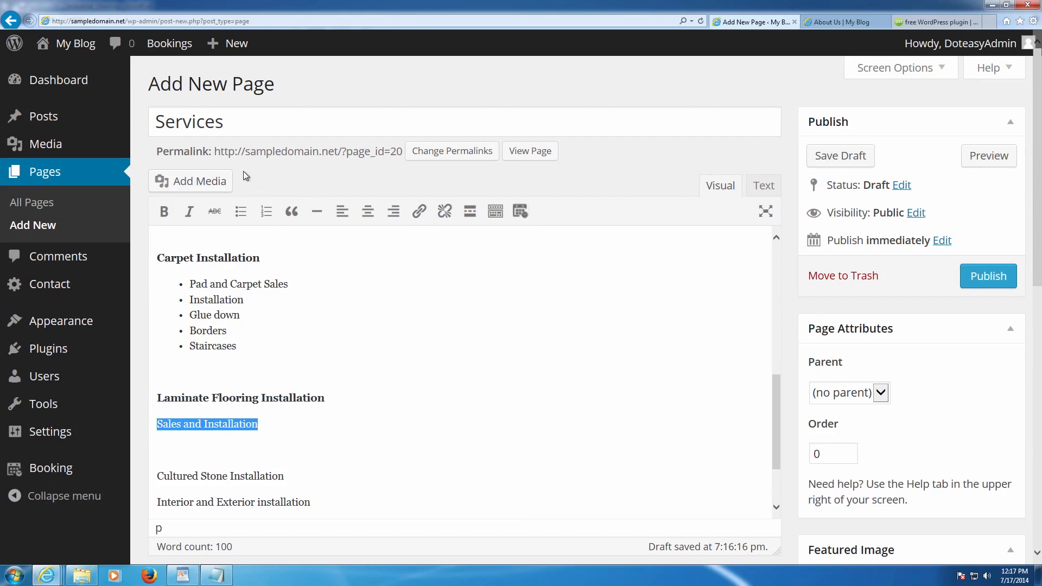
click(240, 211)
- Bold Cultured Stone Installation and bullet its four lines
scroll(289, 383, down, 2)
drag(288, 386, 156, 390)
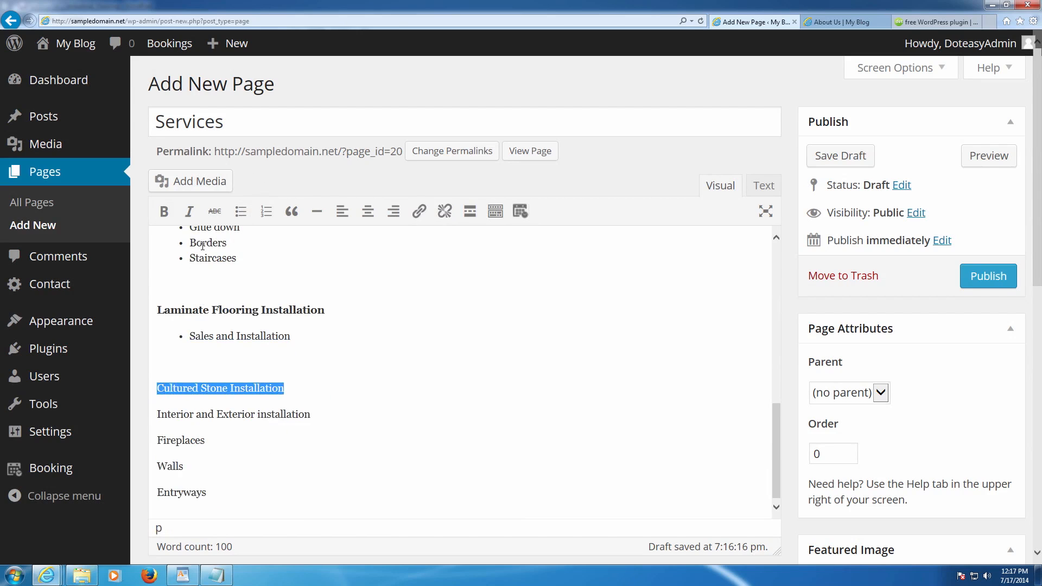
click(163, 211)
scroll(249, 300, down, 3)
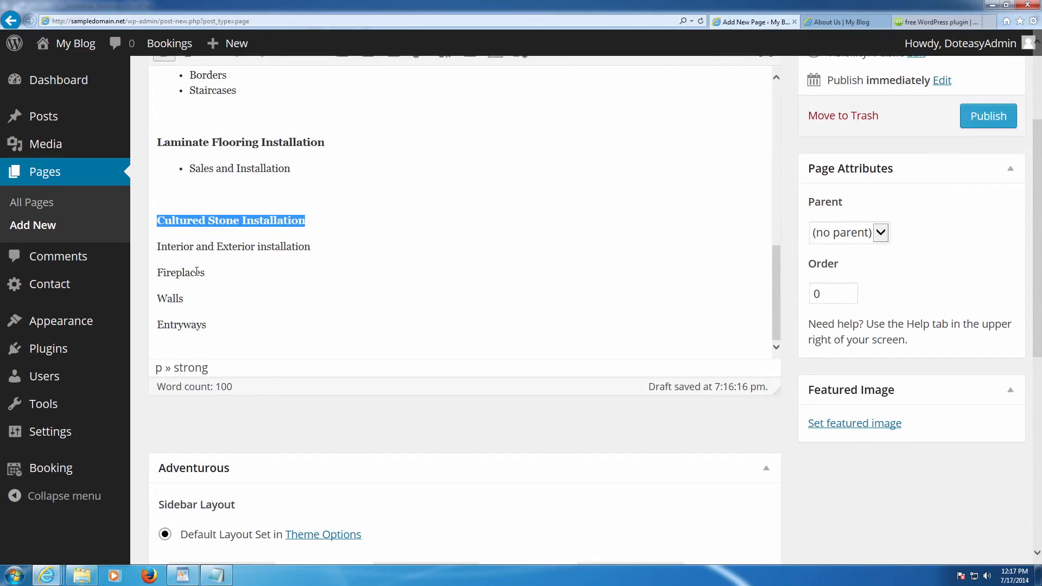
drag(160, 249, 233, 328)
scroll(278, 331, up, 3)
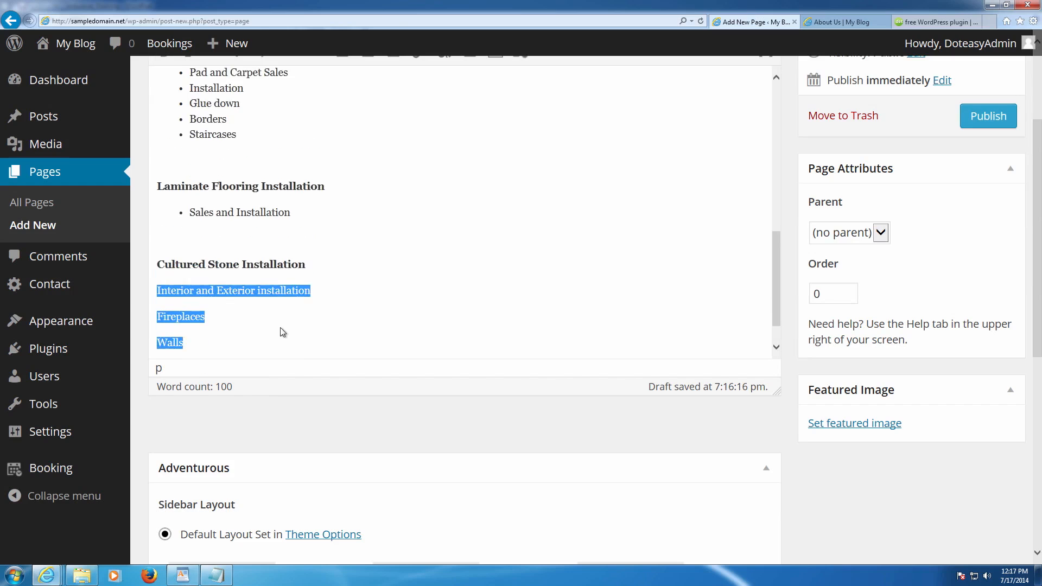
scroll(314, 320, up, 2)
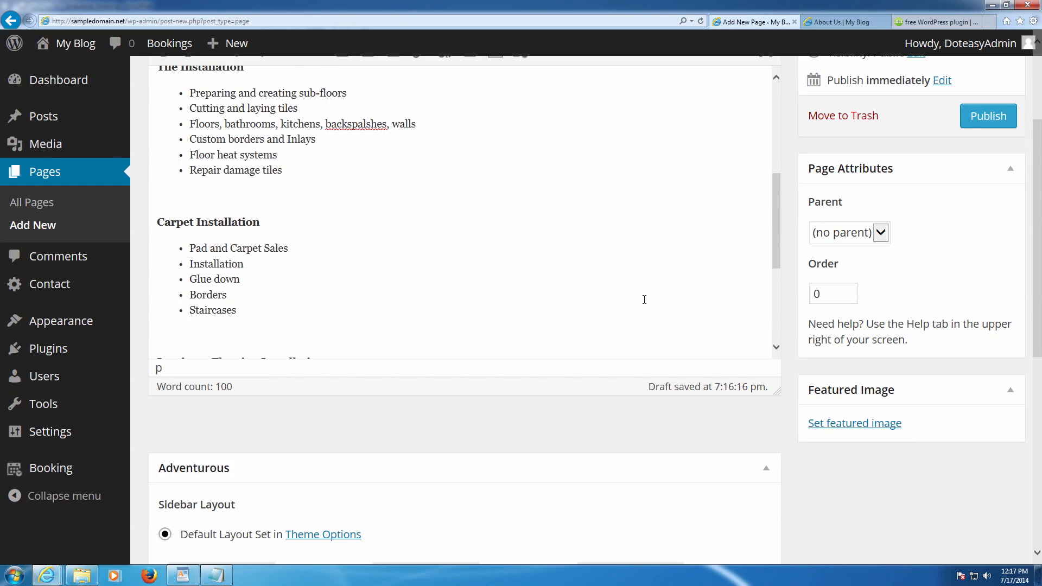
scroll(783, 278, up, 2)
scroll(735, 281, down, 5)
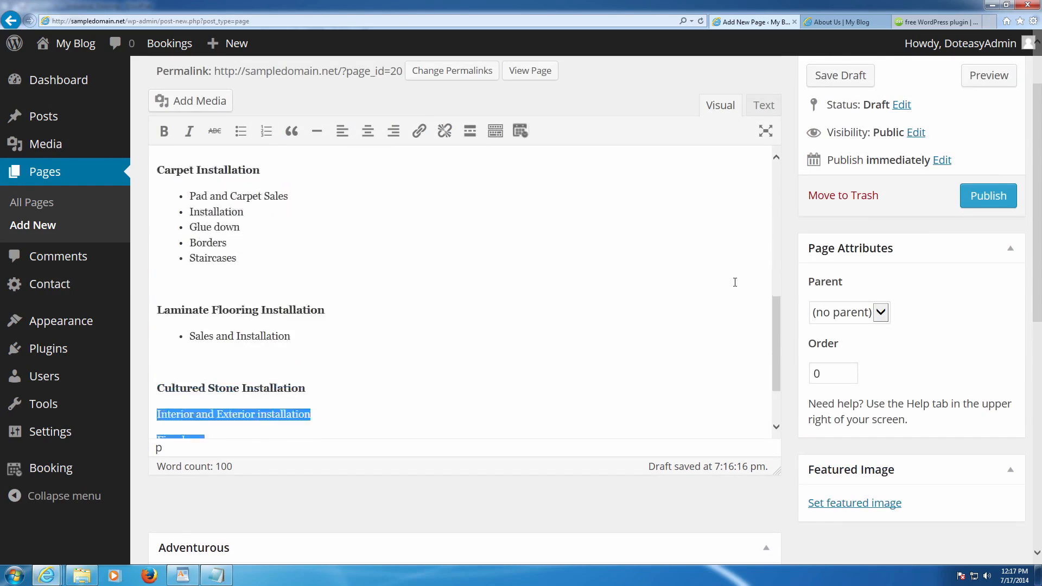
scroll(790, 251, up, 4)
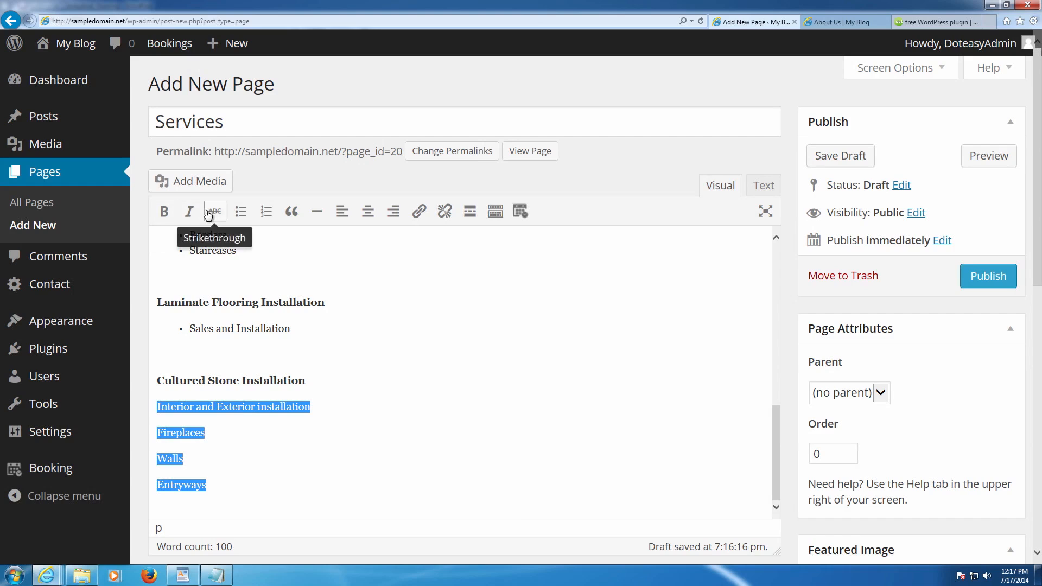
click(233, 214)
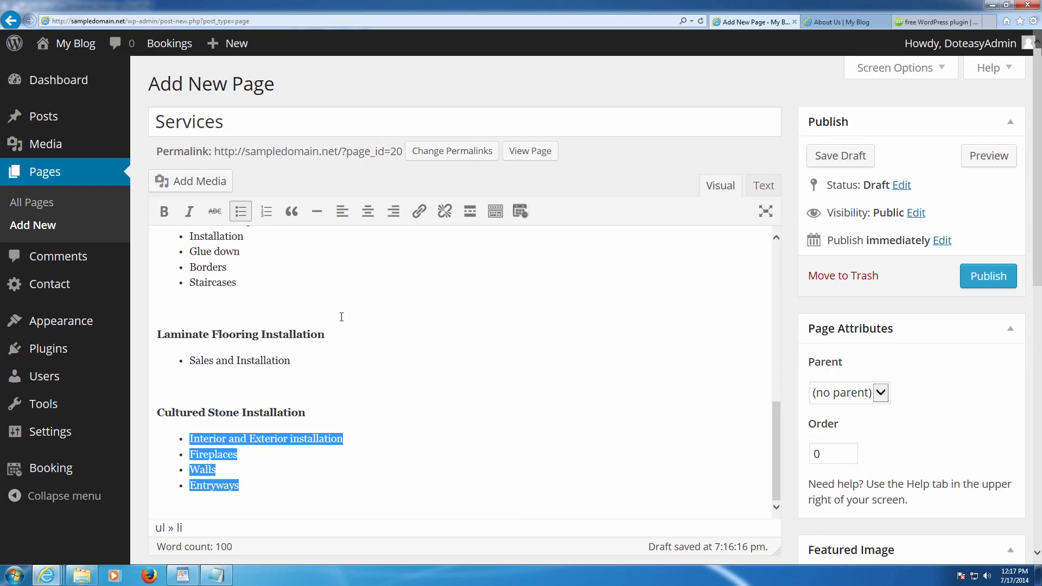
click(698, 346)
scroll(786, 320, down, 3)
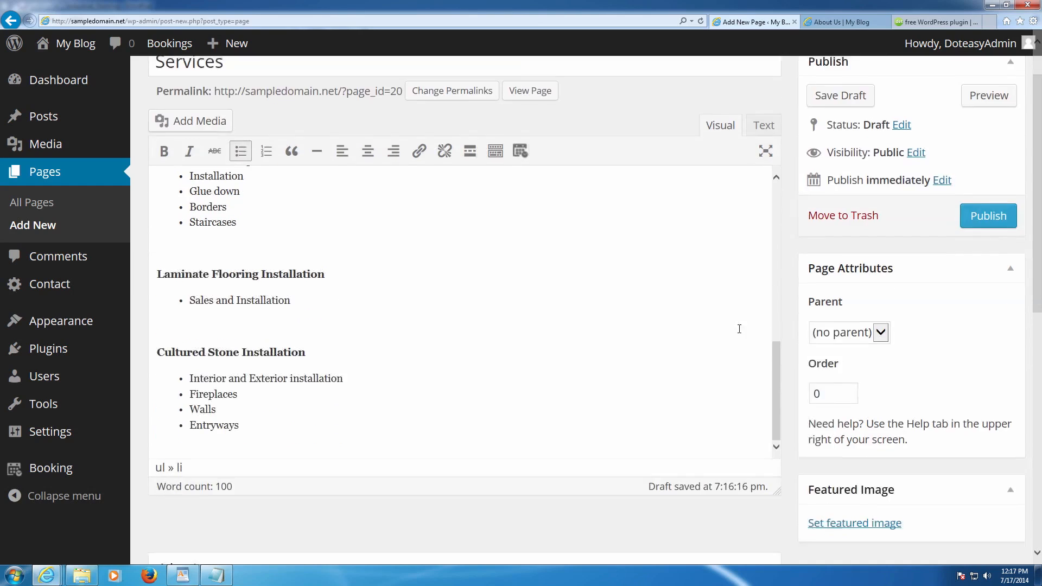
scroll(711, 329, up, 5)
scroll(711, 328, up, 5)
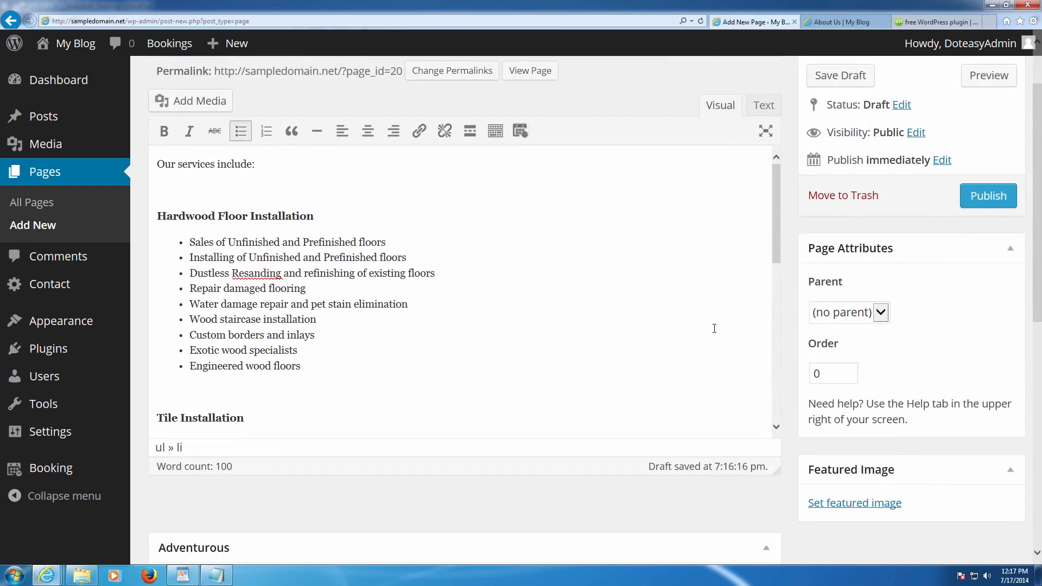
- Upload designing_image from the Images folder and set it as the Services featured image
click(879, 504)
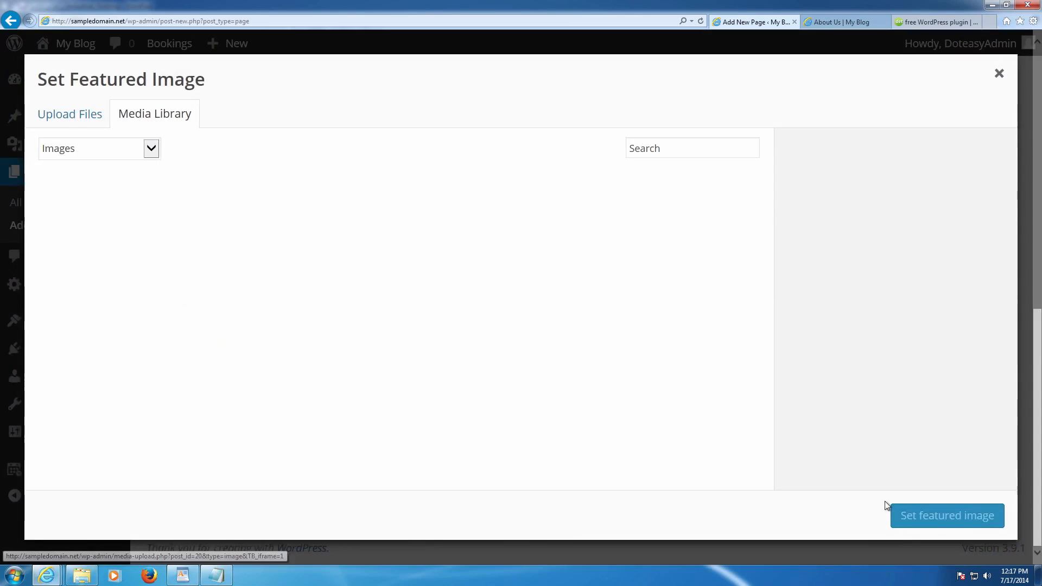
click(96, 118)
click(490, 342)
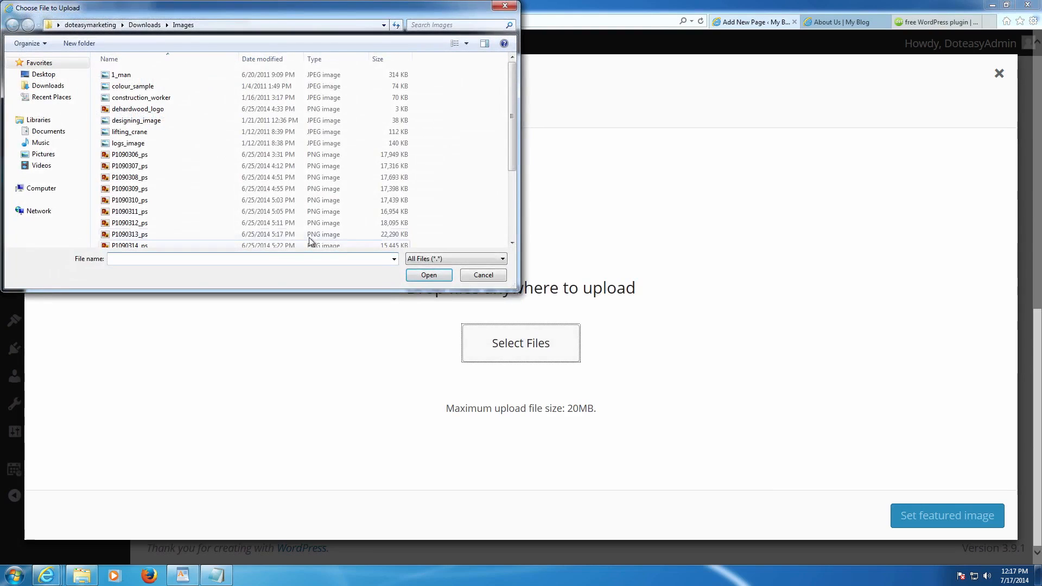
double_click(153, 126)
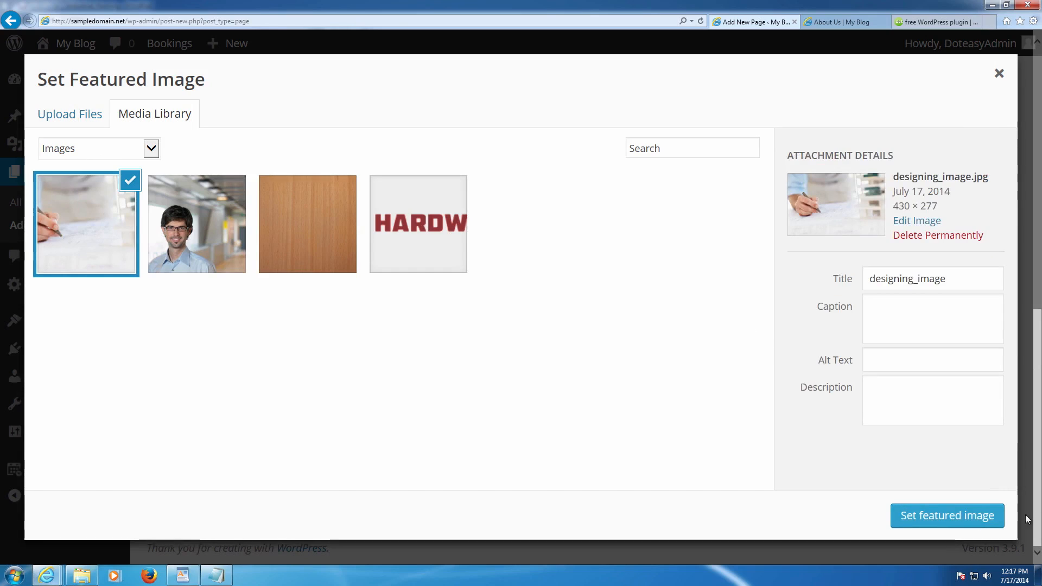
click(958, 516)
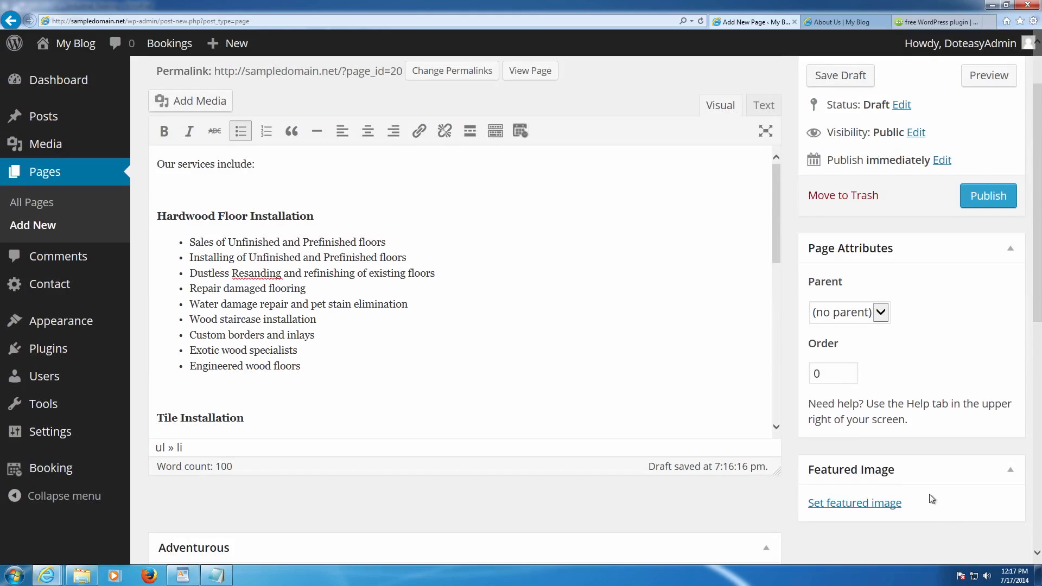
scroll(728, 397, down, 6)
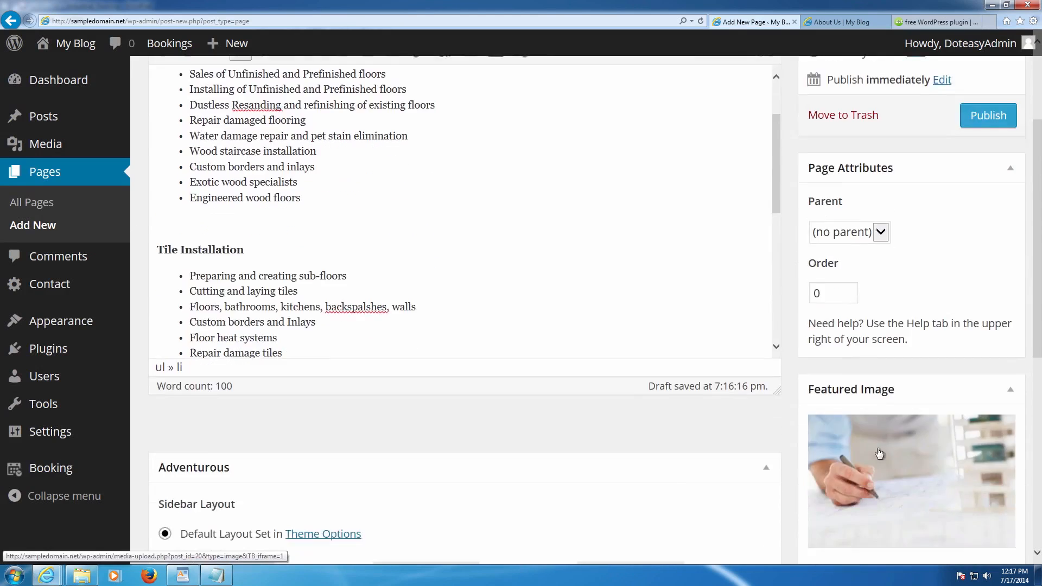
scroll(863, 424, up, 8)
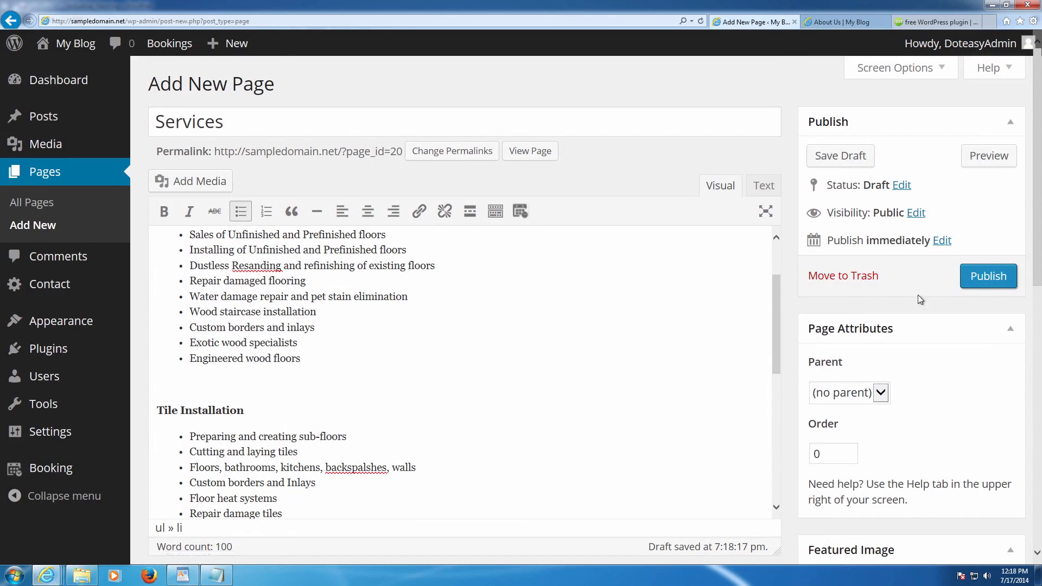
- Publish the Services page, then use Add New to begin another page
click(980, 281)
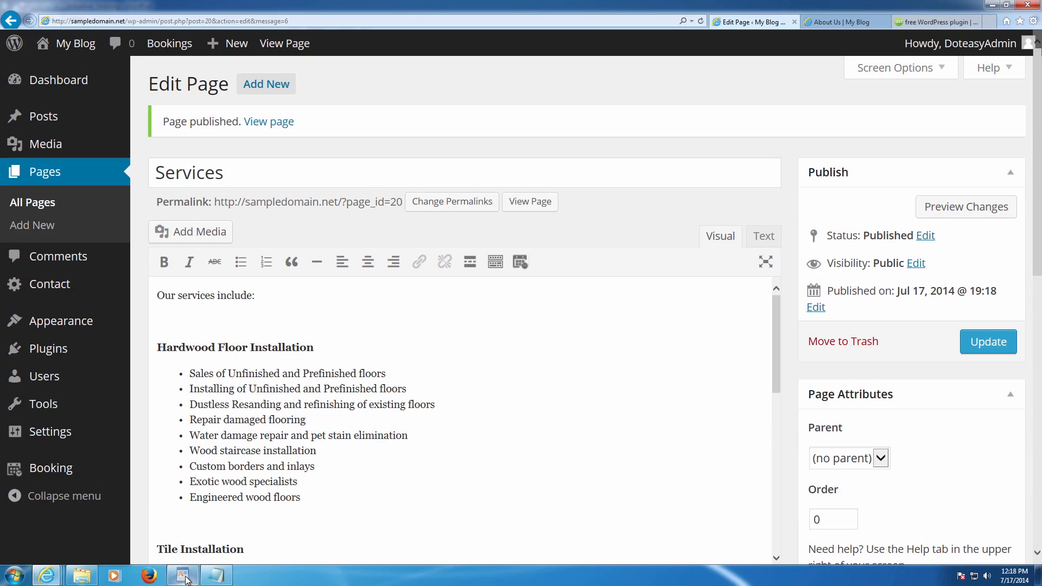
mouse_move(186, 579)
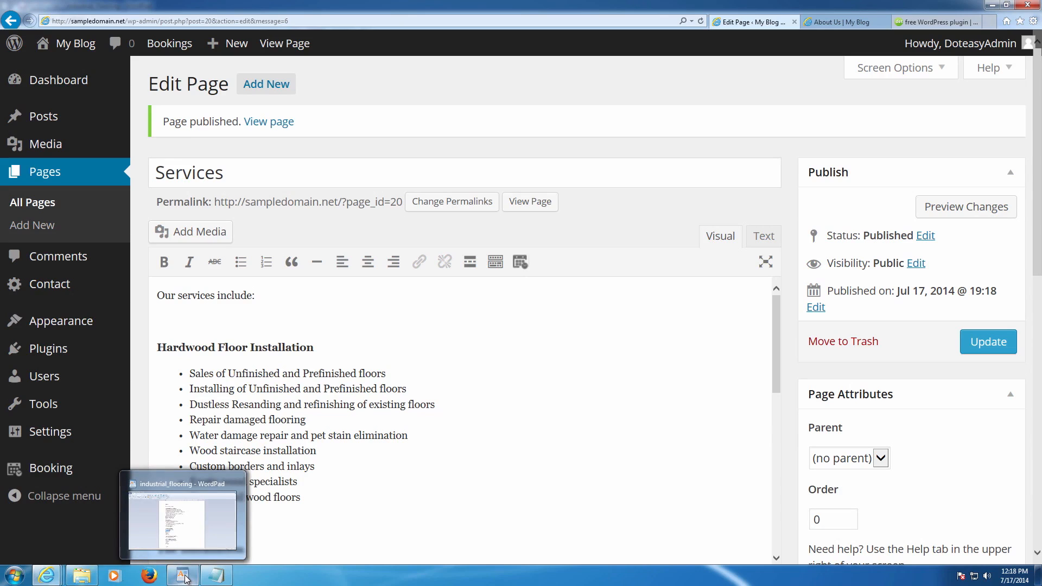
click(267, 84)
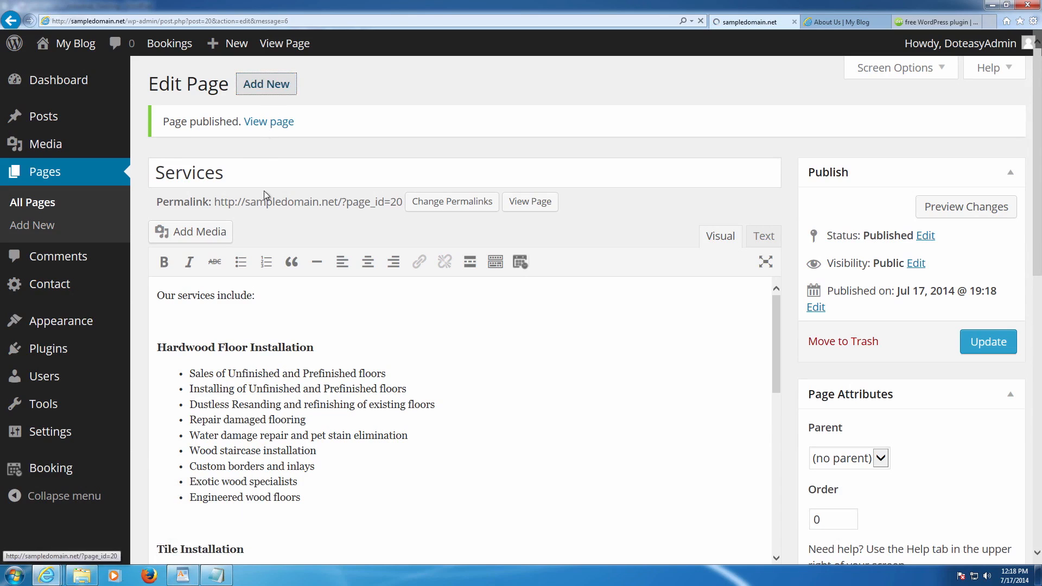
- Select and copy the two FAQ questions and their answers from the industrial_flooring WordPad notes
click(183, 575)
scroll(294, 461, down, 7)
scroll(294, 461, down, 10)
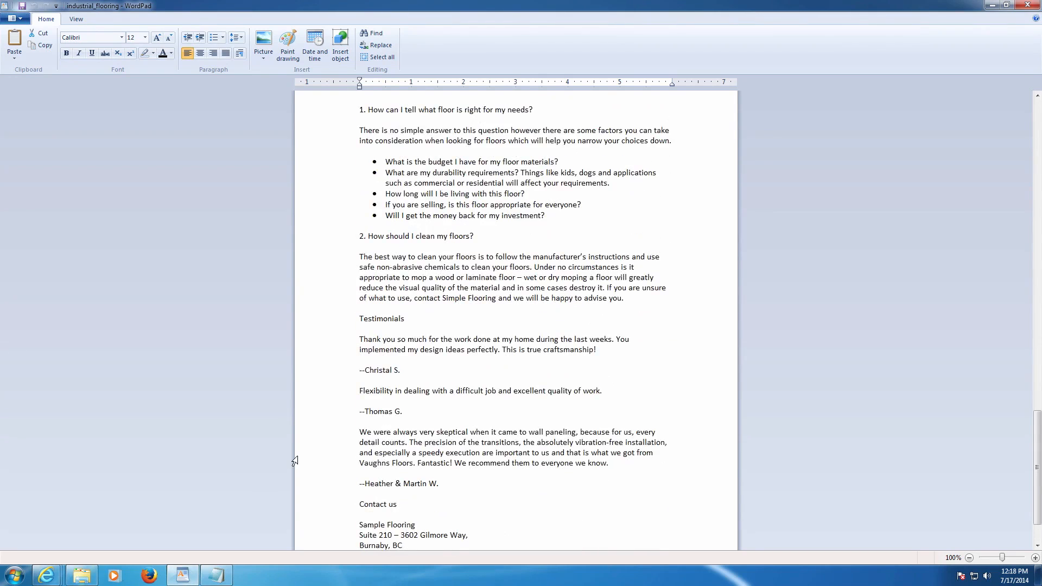
scroll(294, 462, up, 2)
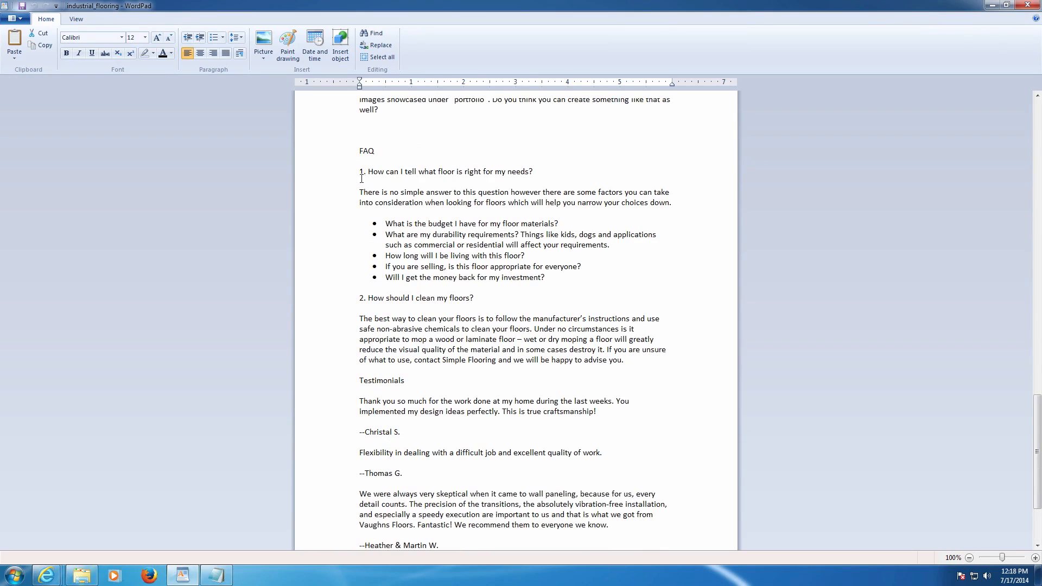
drag(359, 172, 628, 356)
key(ctrl+c)
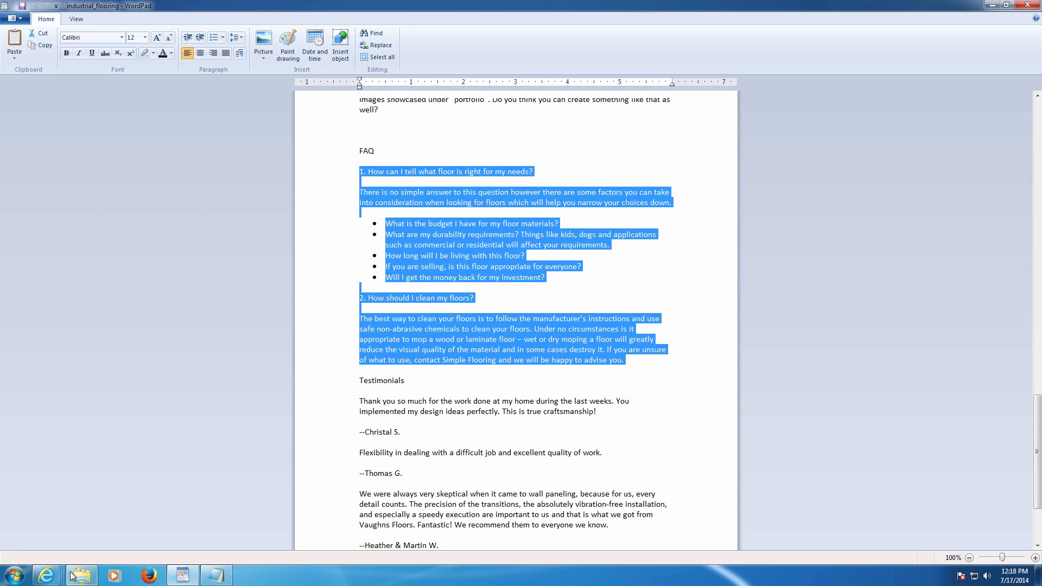
- Back in the Add New Page window, title the page 'FAQ'
click(46, 576)
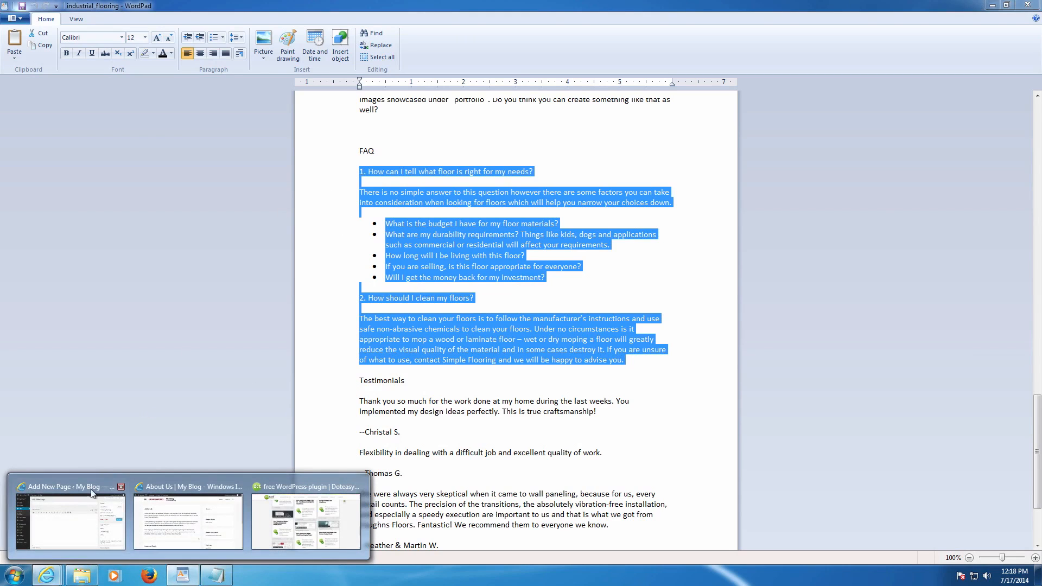
click(71, 515)
text(FAQ)
click(265, 258)
- Paste the FAQ text into the page body and make the five sub-questions a bulleted list
key(ctrl+v)
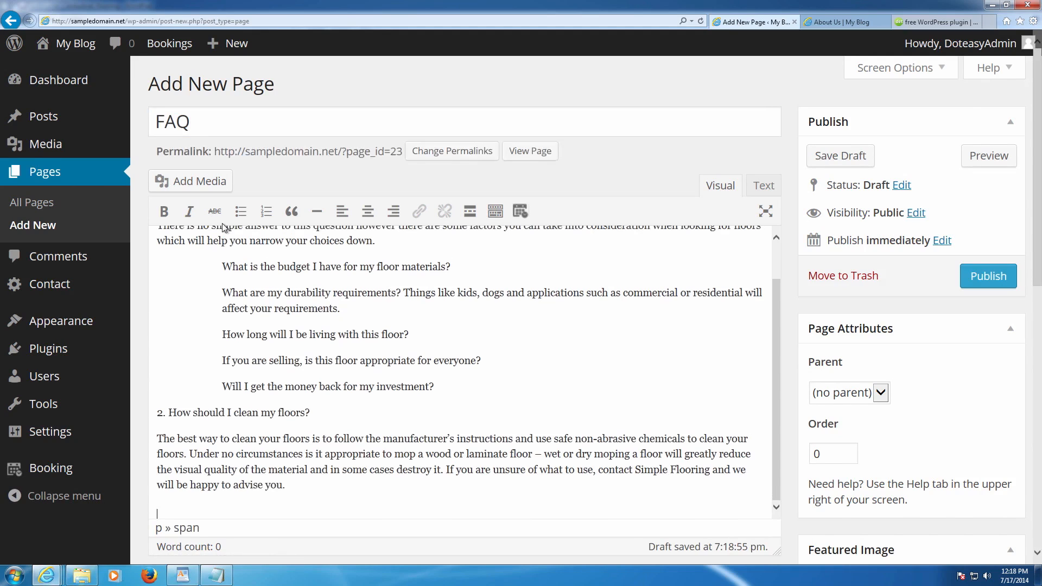
scroll(290, 259, up, 1)
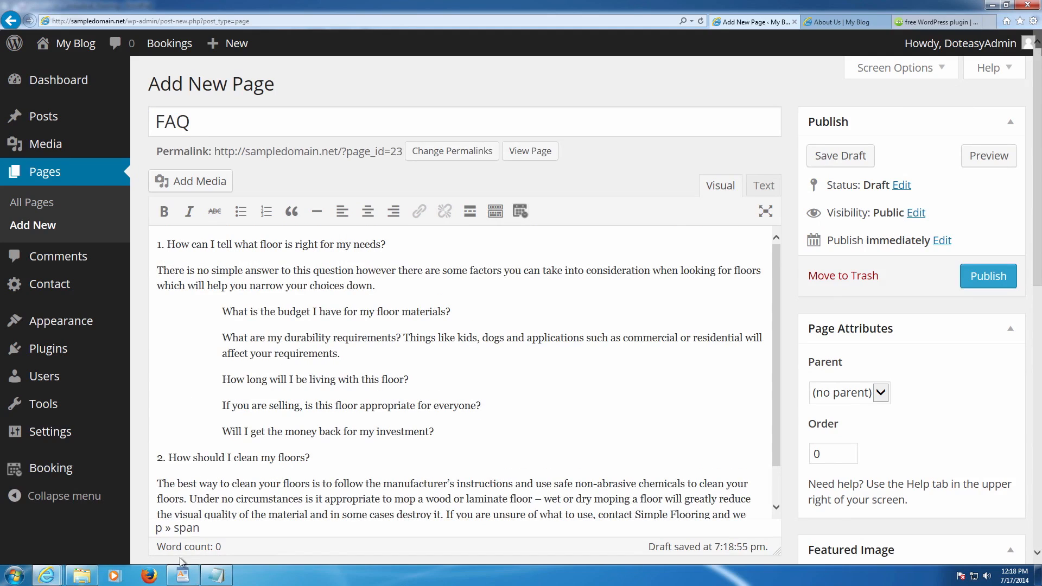
click(182, 574)
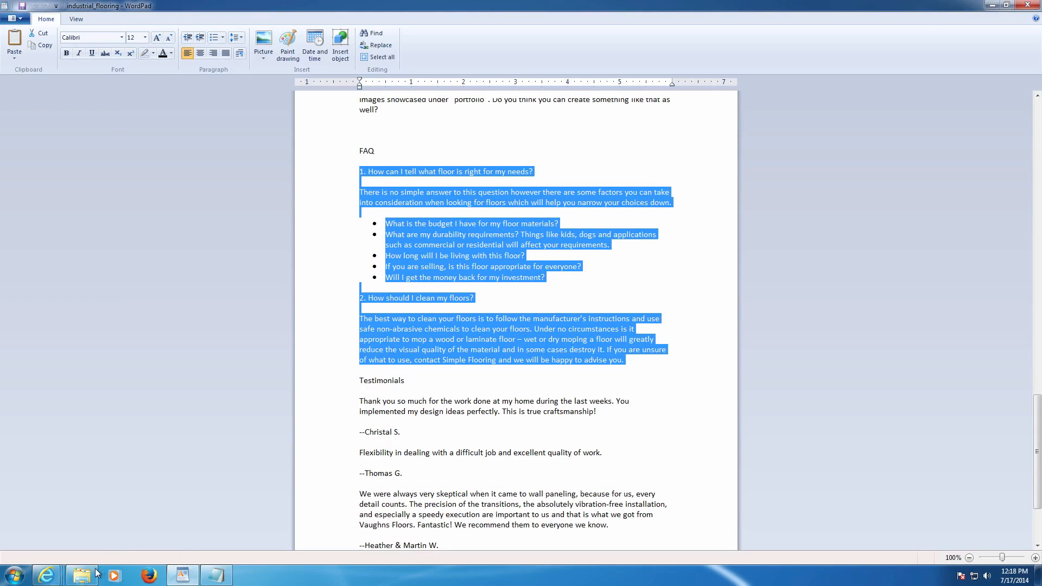
click(76, 535)
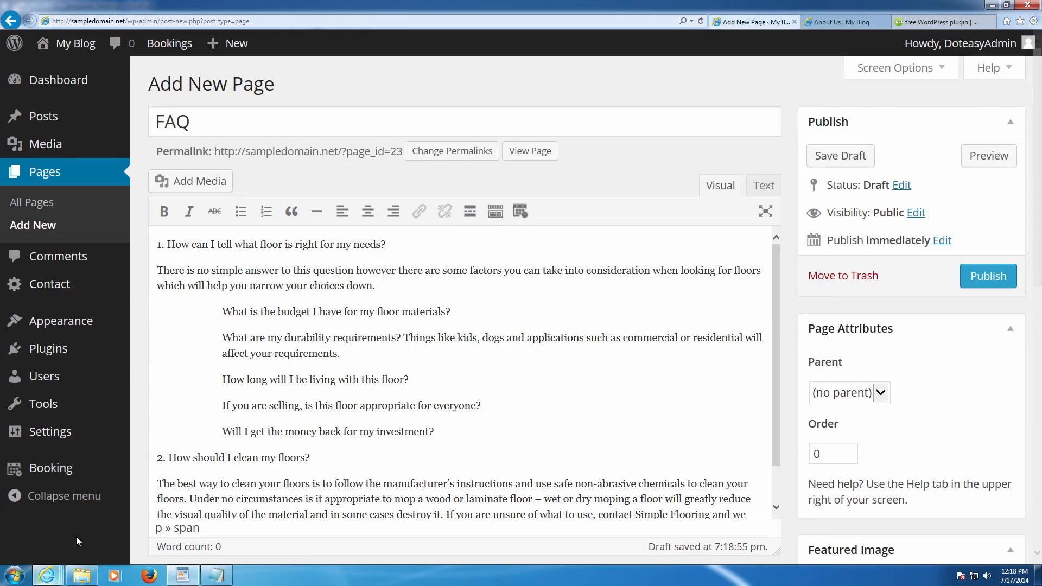
drag(223, 312, 441, 431)
click(241, 213)
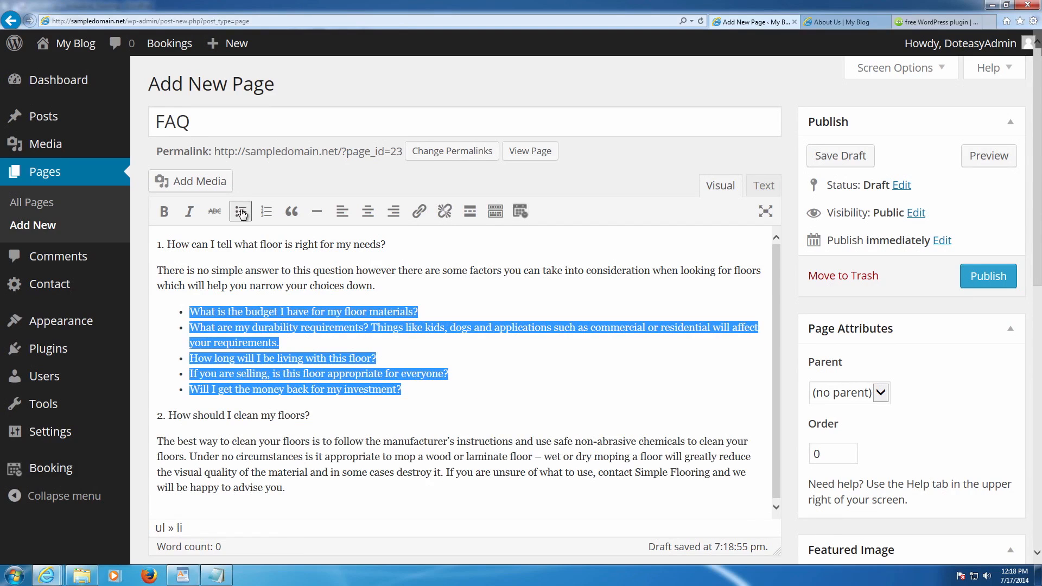
- Make the first and second numbered FAQ questions bold
drag(387, 245, 165, 246)
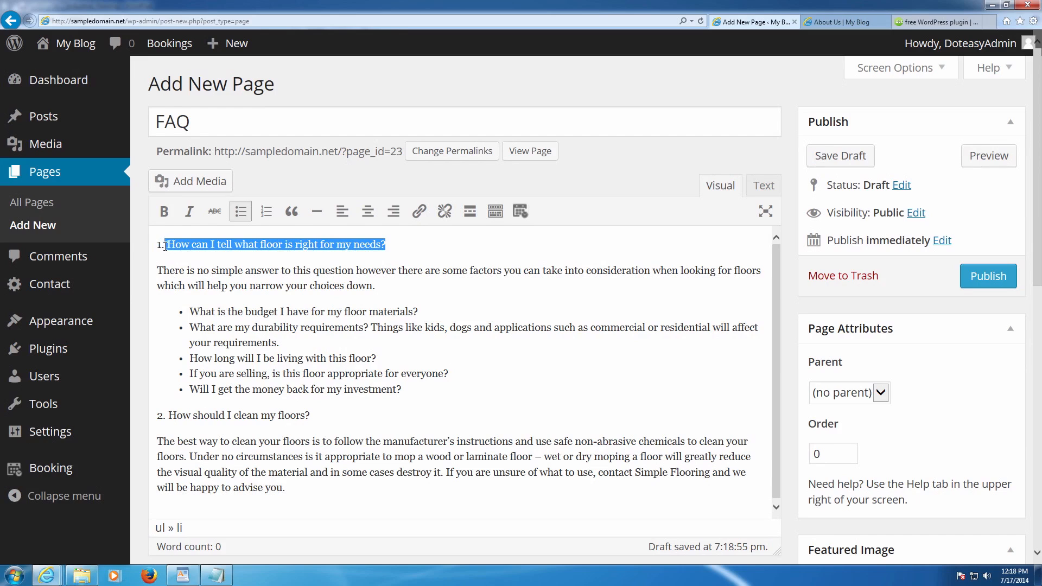
click(164, 212)
click(329, 294)
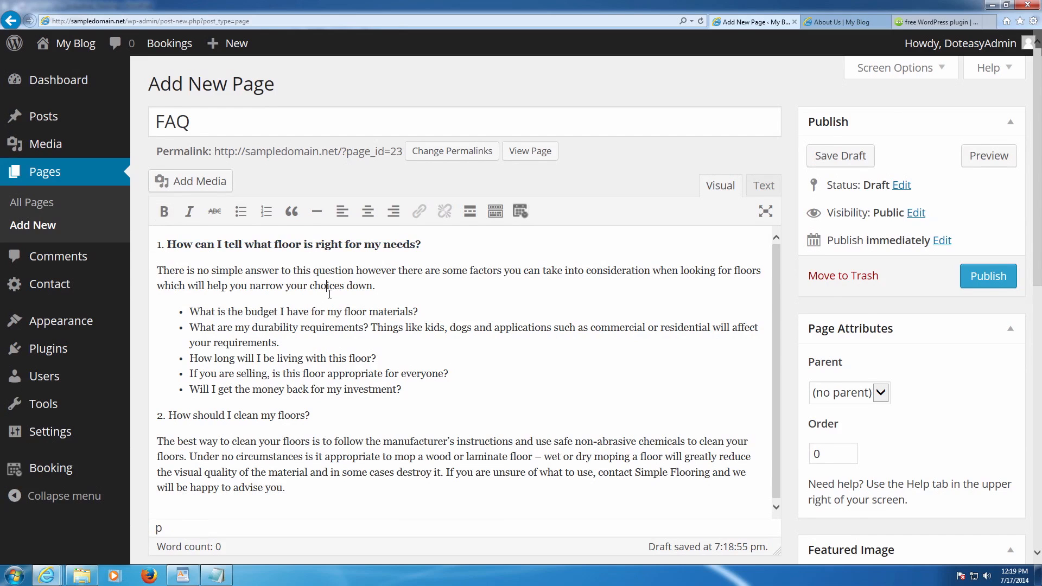
scroll(330, 294, down, 2)
drag(329, 334, 181, 334)
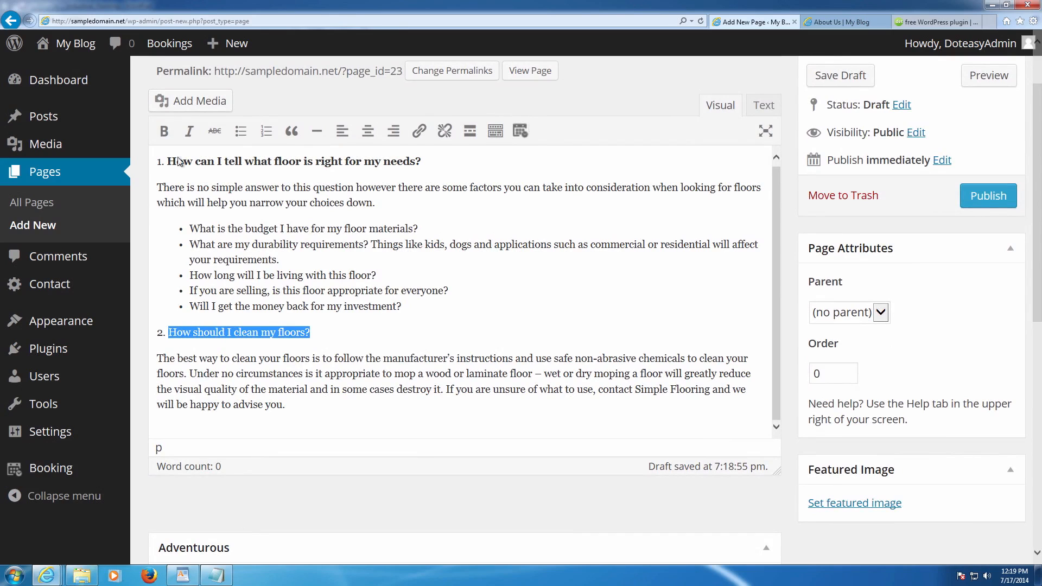
click(164, 131)
click(297, 389)
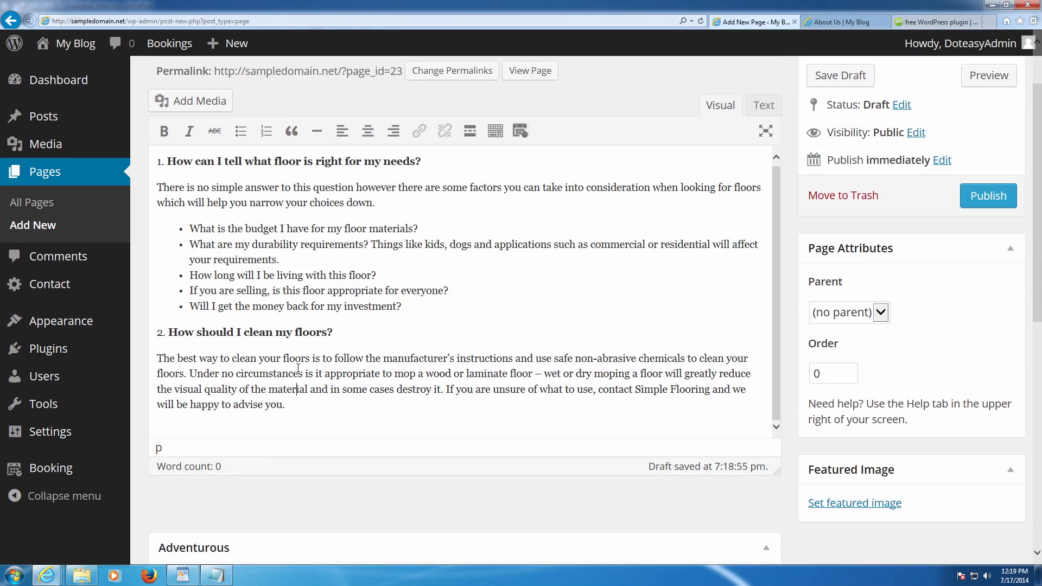
scroll(317, 374, down, 3)
scroll(349, 358, up, 5)
scroll(588, 377, down, 5)
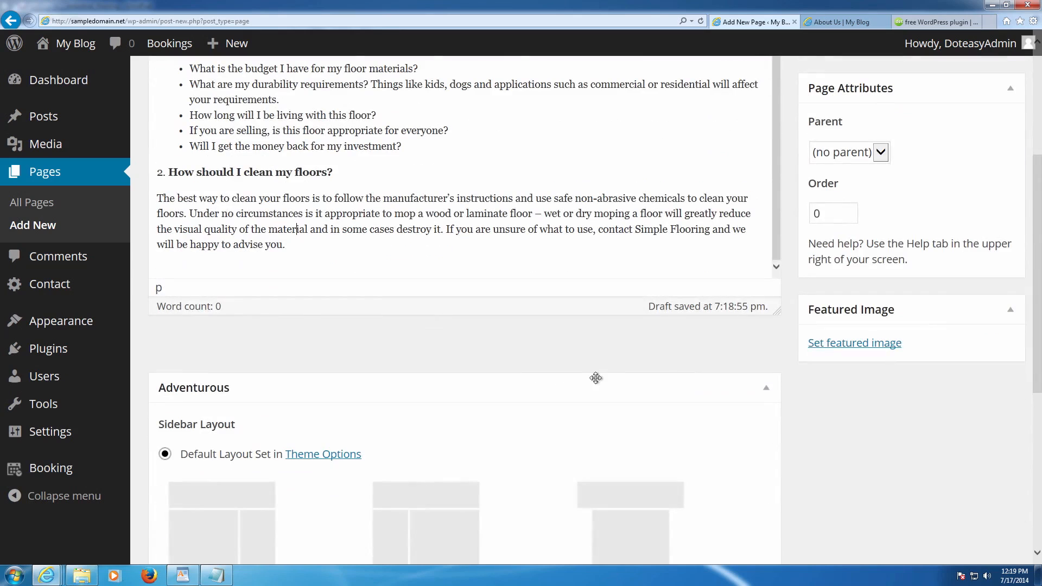
click(821, 345)
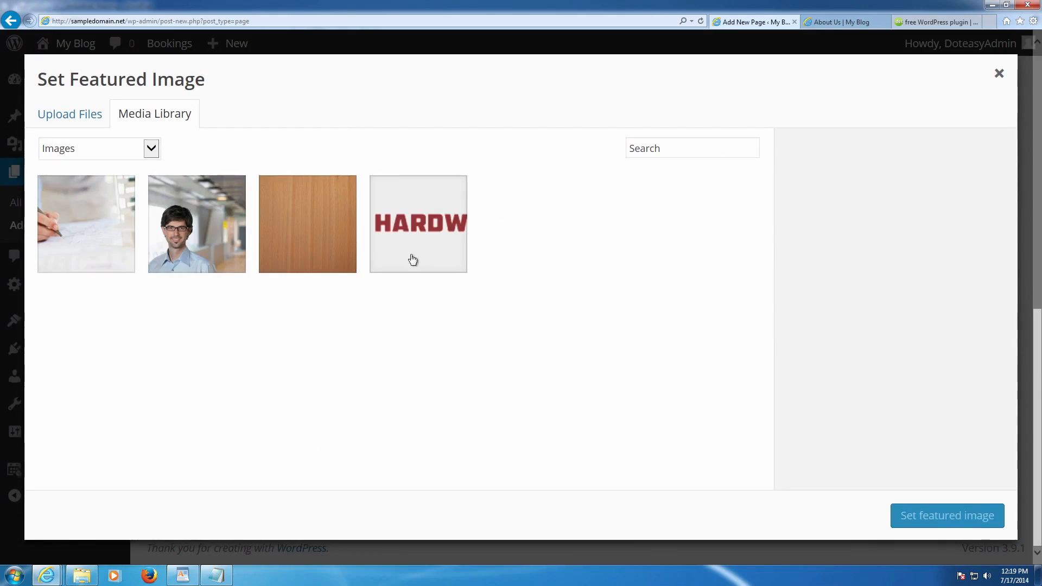
- Upload P1090310_ps.png from the Images folder into the media library
click(64, 120)
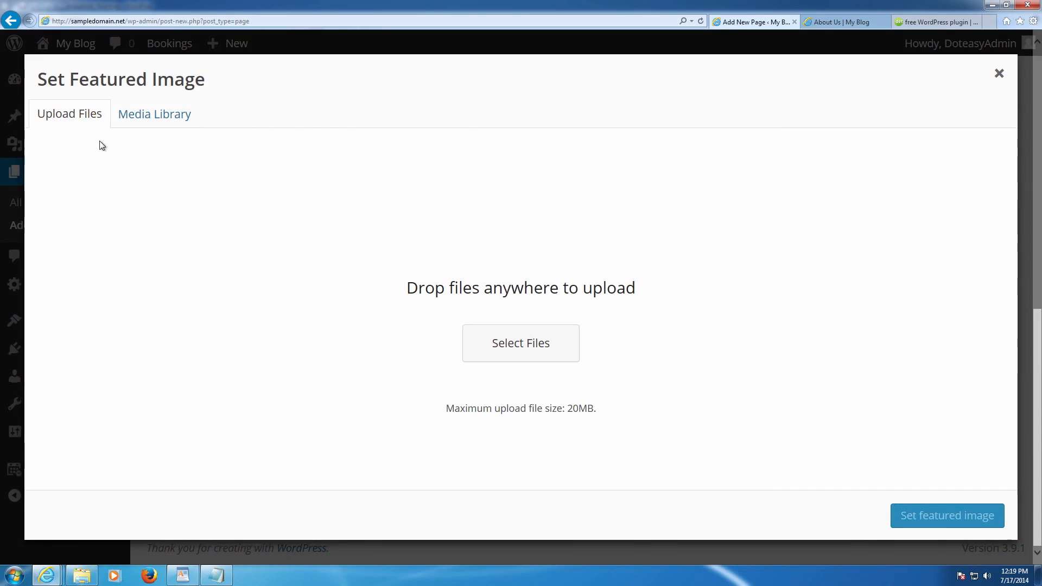
click(506, 344)
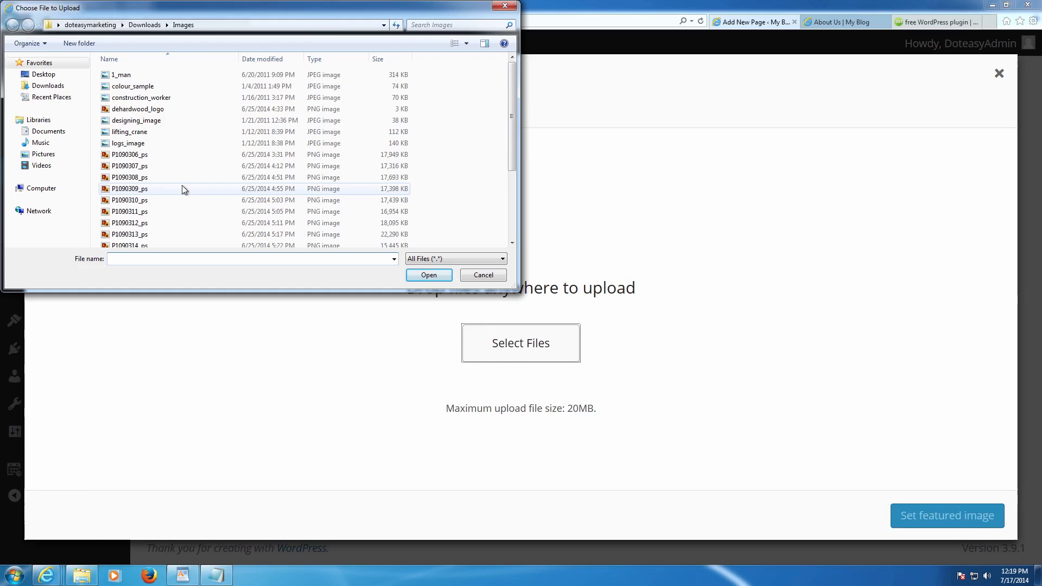
double_click(153, 198)
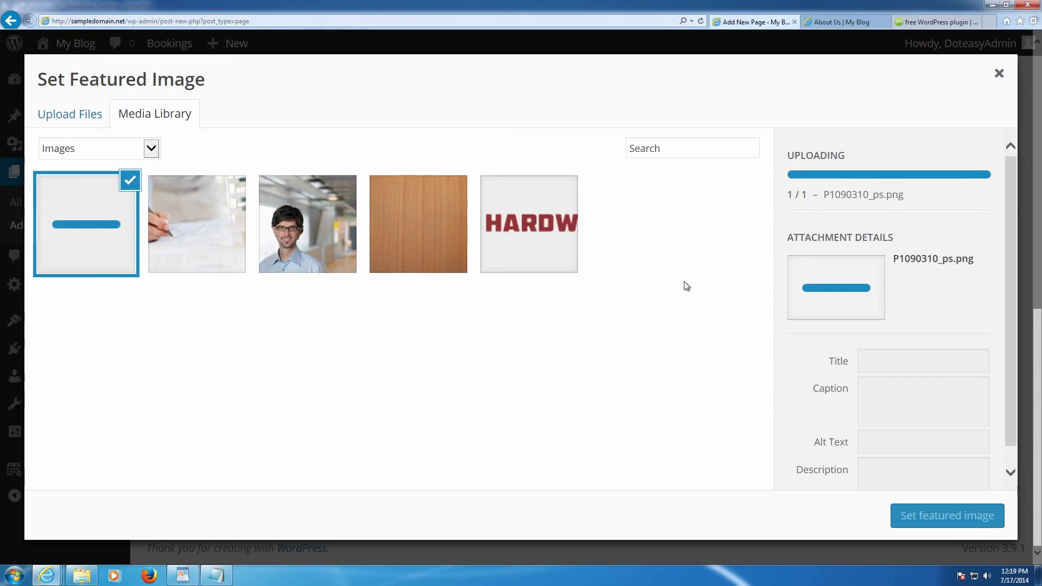
- Label the designing_image picture 'Services Page', caption and alt 'Services Image', description 'Image on Services Page'
click(197, 227)
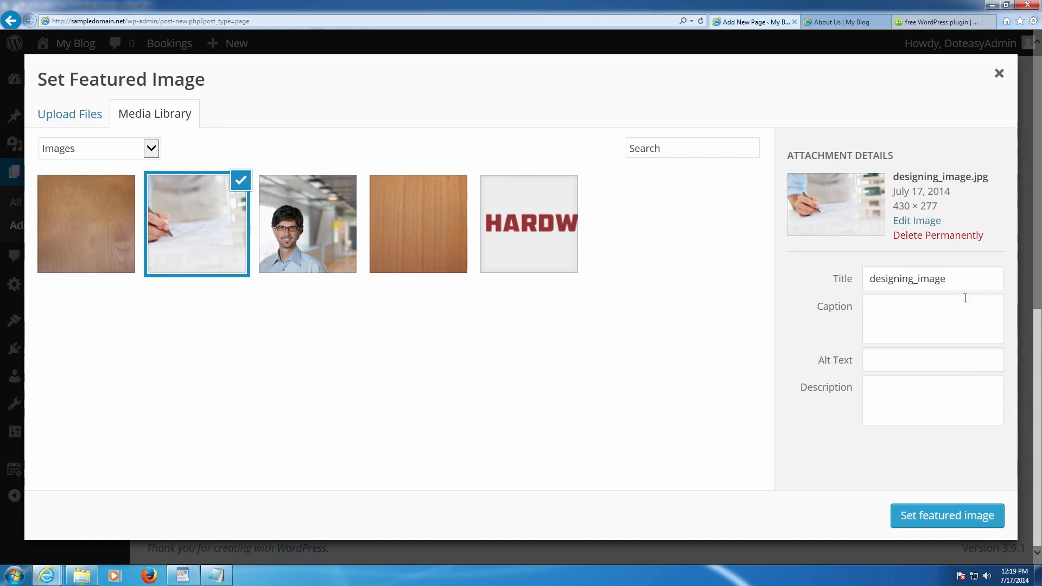
drag(971, 276, 814, 277)
key(BackSpace)
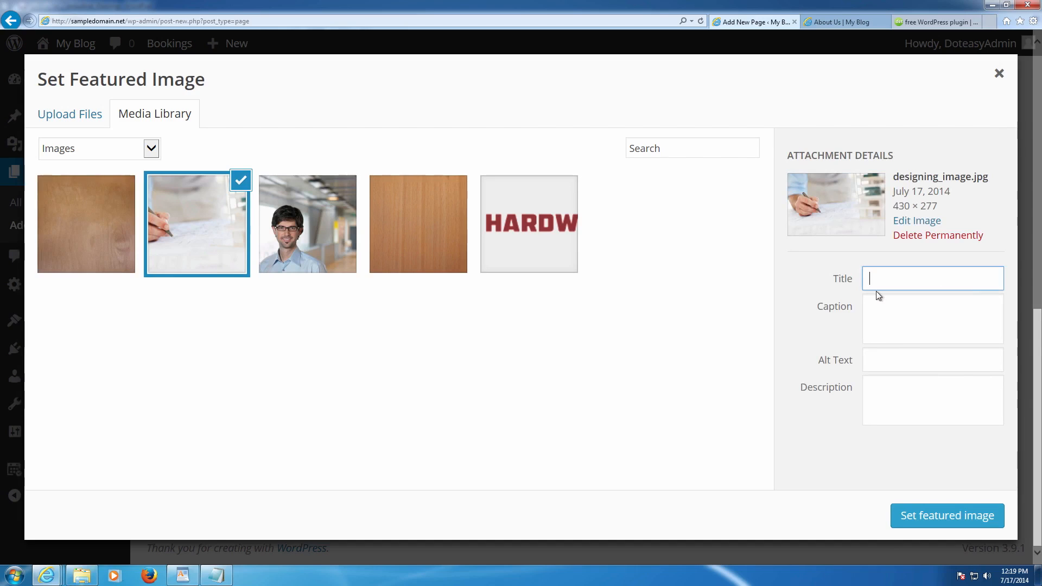
text(Services Page)
key(Tab)
text(Services Image)
key(Tab)
text(Services Image)
key(Tab)
text(Image o)
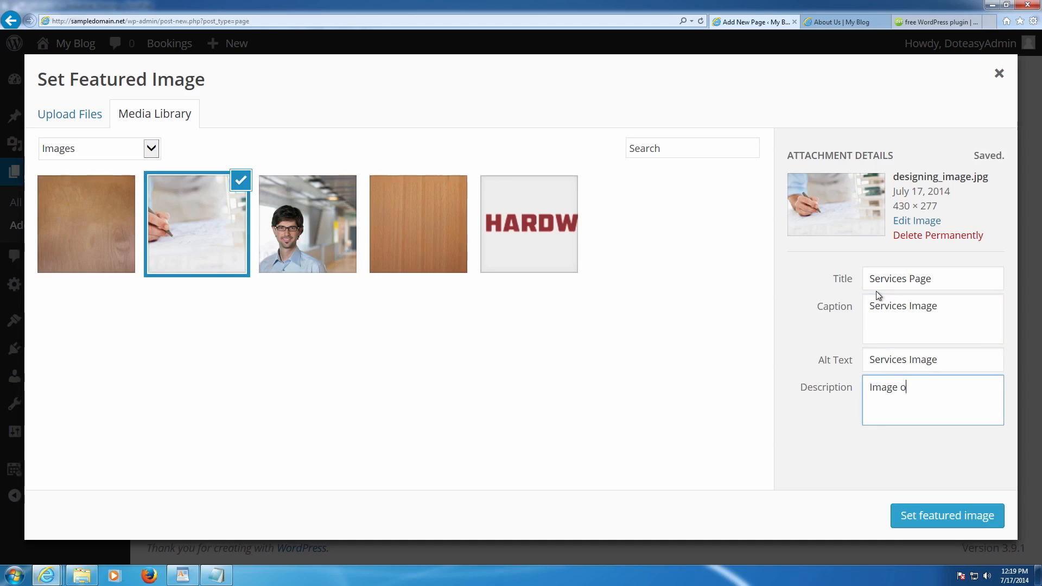
text(n Services Page)
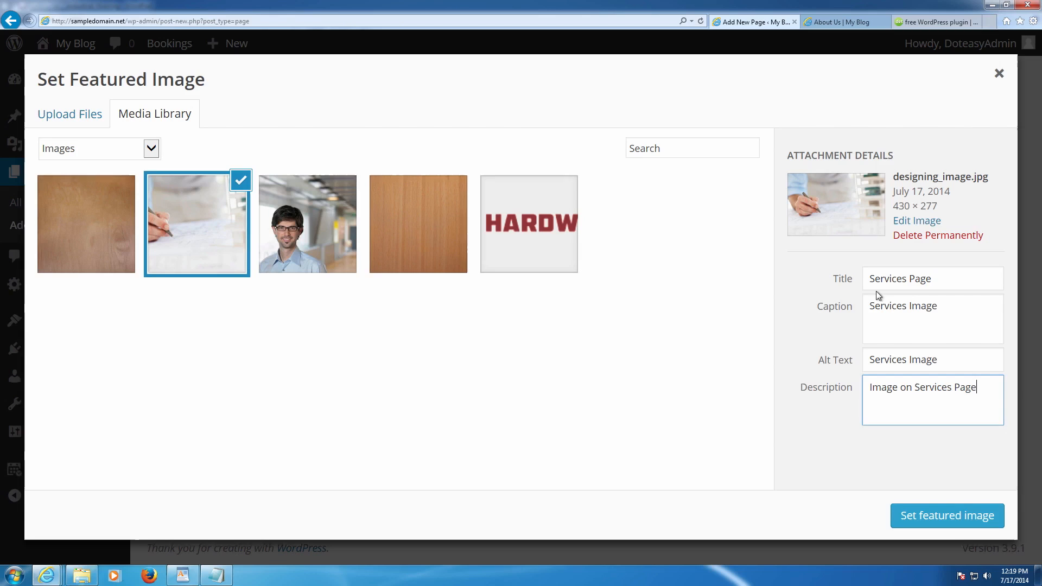
- Select the wood photo and label it title 'FQQ Image', caption and alt text 'FAQ Image', with an FAQ-page description
click(107, 228)
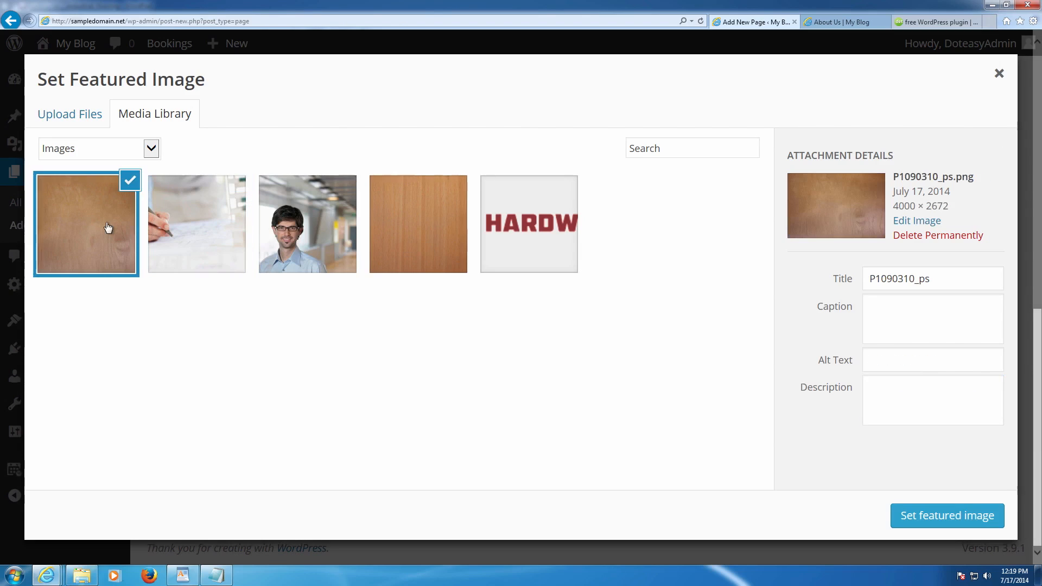
click(181, 227)
click(112, 225)
drag(957, 287, 810, 280)
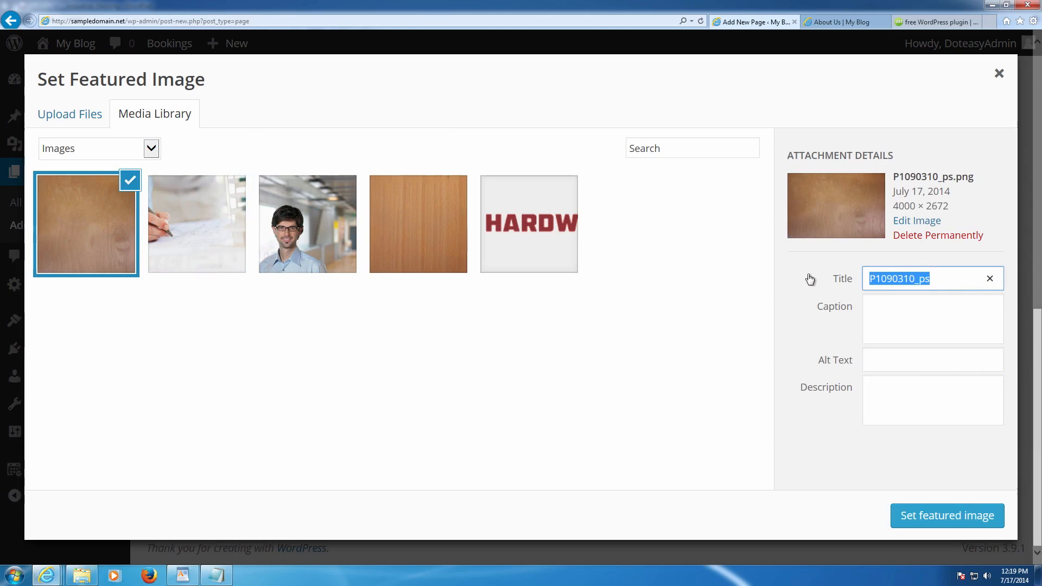
key(BackSpace)
text(FQ)
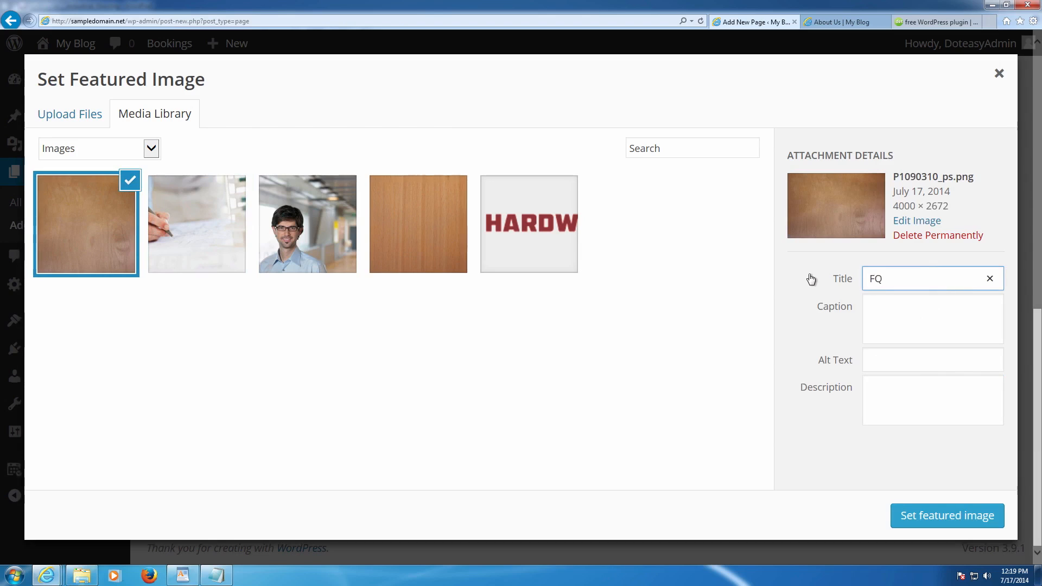
text(Q Image)
key(Tab)
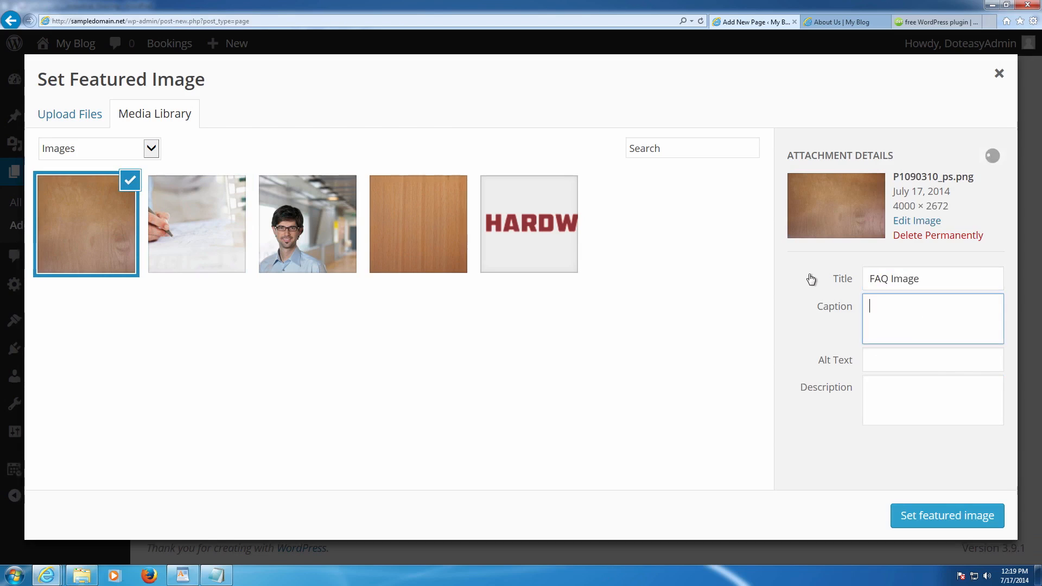
text(FAQ Image)
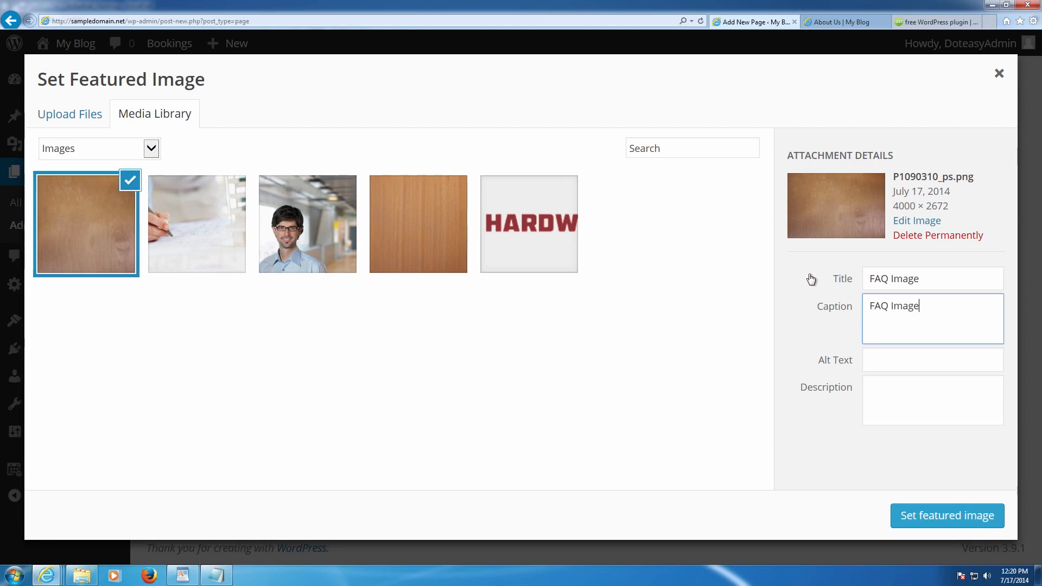
key(Tab)
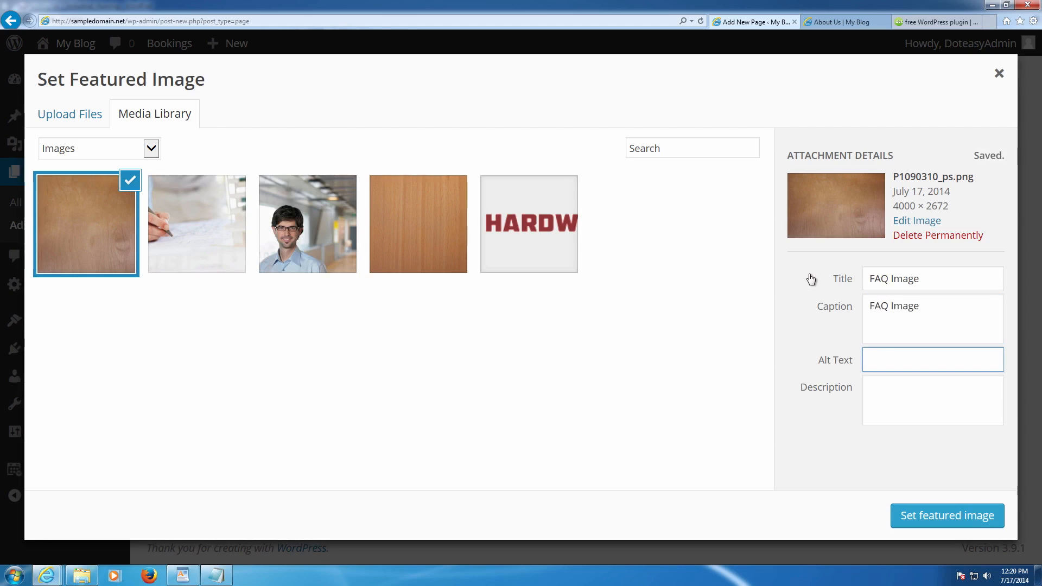
text(FAQ Image)
key(Tab)
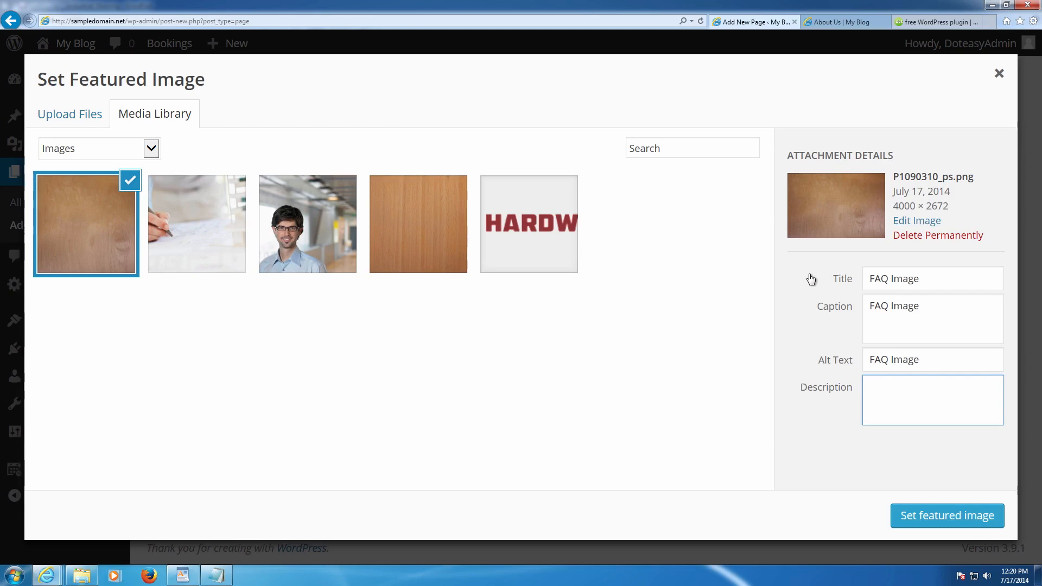
text(mage on the FAQ Page)
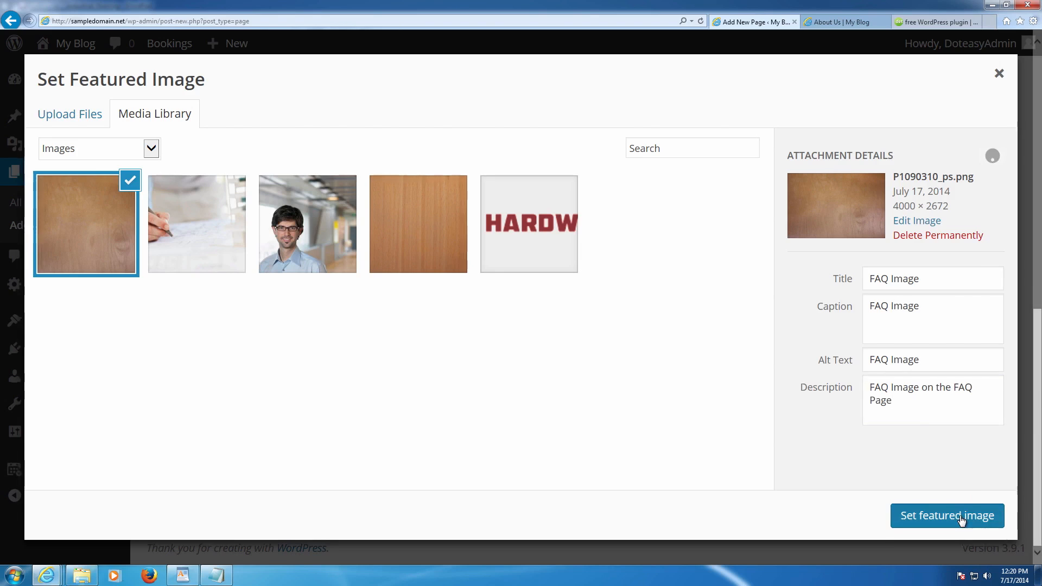
- Set the wood photo as the FAQ page's featured image
click(958, 516)
scroll(760, 282, up, 1)
scroll(760, 283, up, 5)
- Publish the FAQ page
click(971, 276)
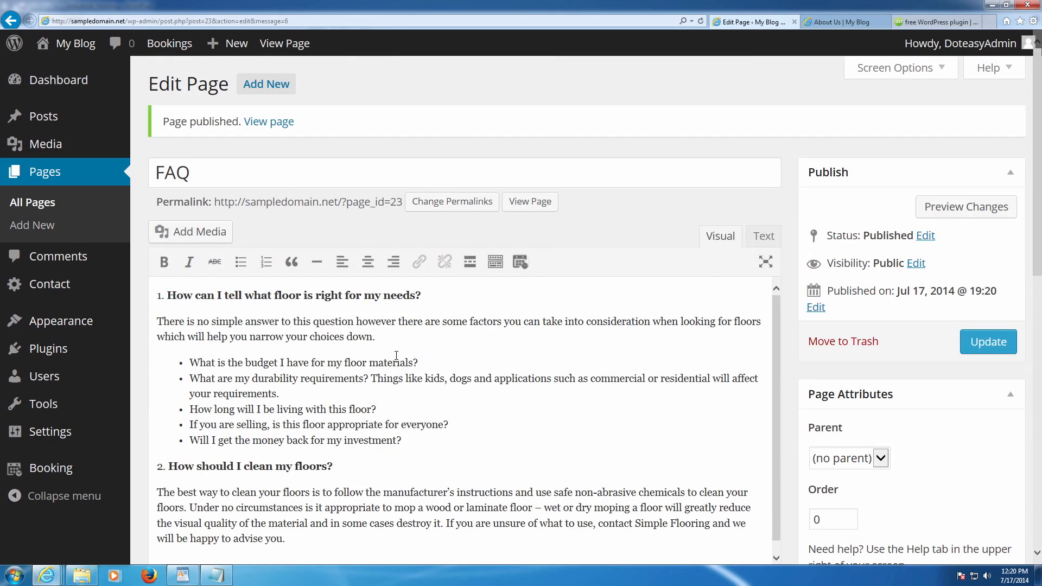
scroll(396, 355, down, 3)
scroll(396, 355, up, 5)
- Copy the three testimonials from the WordPad notes and return to the page editor
click(182, 575)
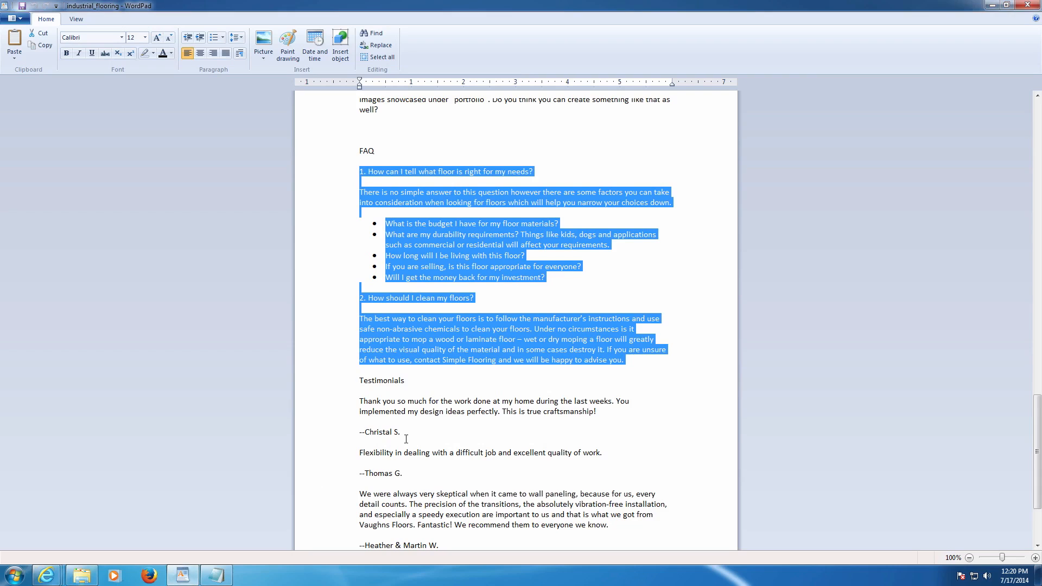
scroll(401, 443, down, 3)
scroll(410, 421, down, 1)
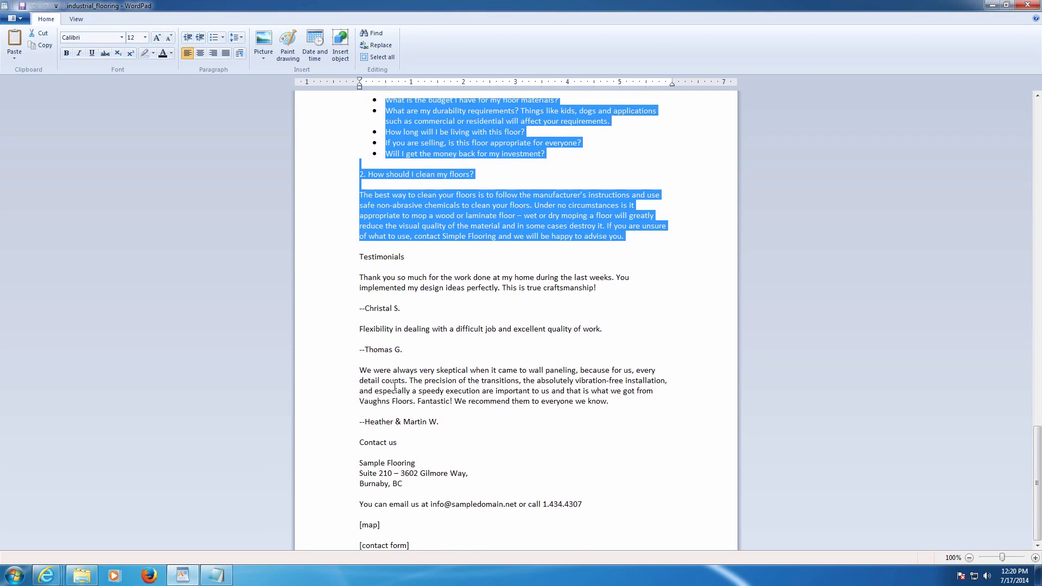
drag(360, 277, 460, 419)
key(ctrl+c)
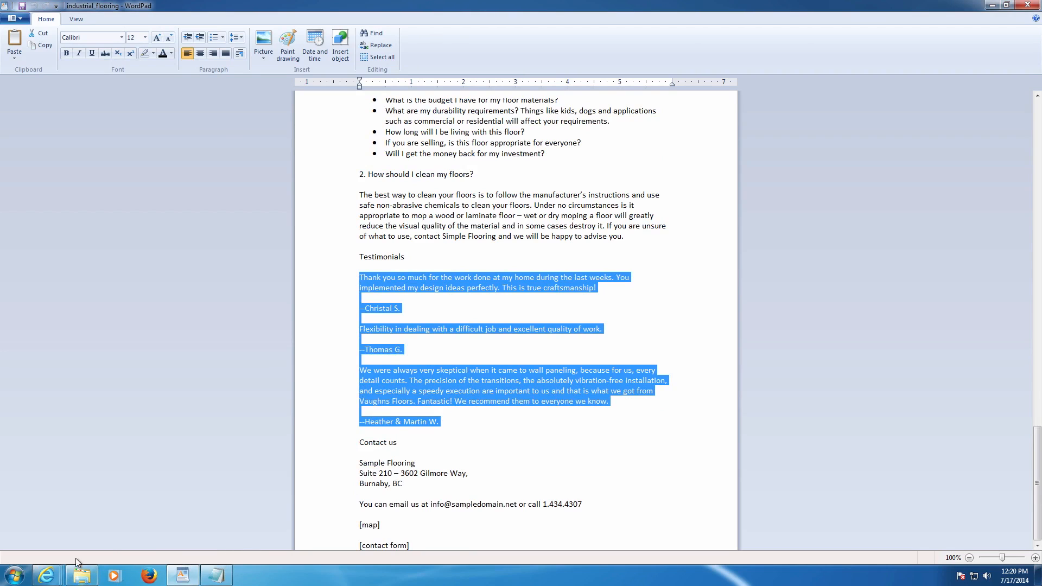
mouse_move(46, 575)
click(65, 526)
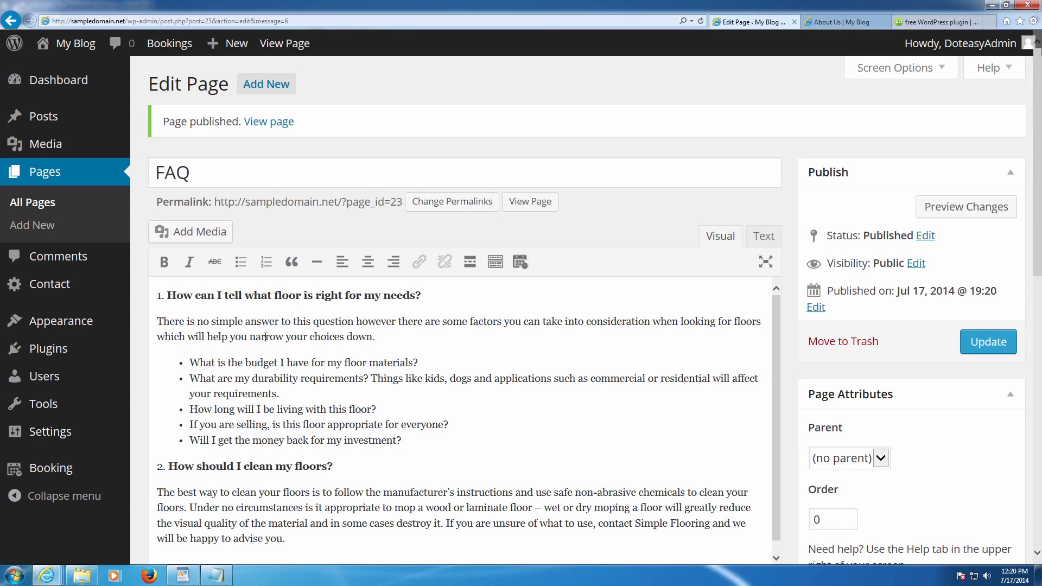
- Create a new page titled 'Testimonials' and paste the testimonials into its body
click(277, 87)
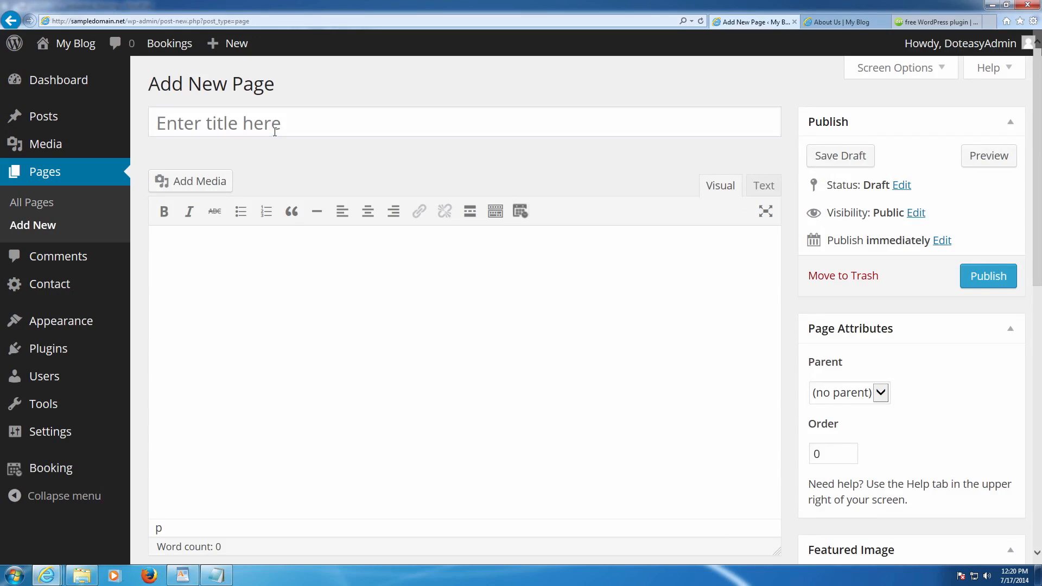
click(274, 131)
text(Testimonials)
click(290, 244)
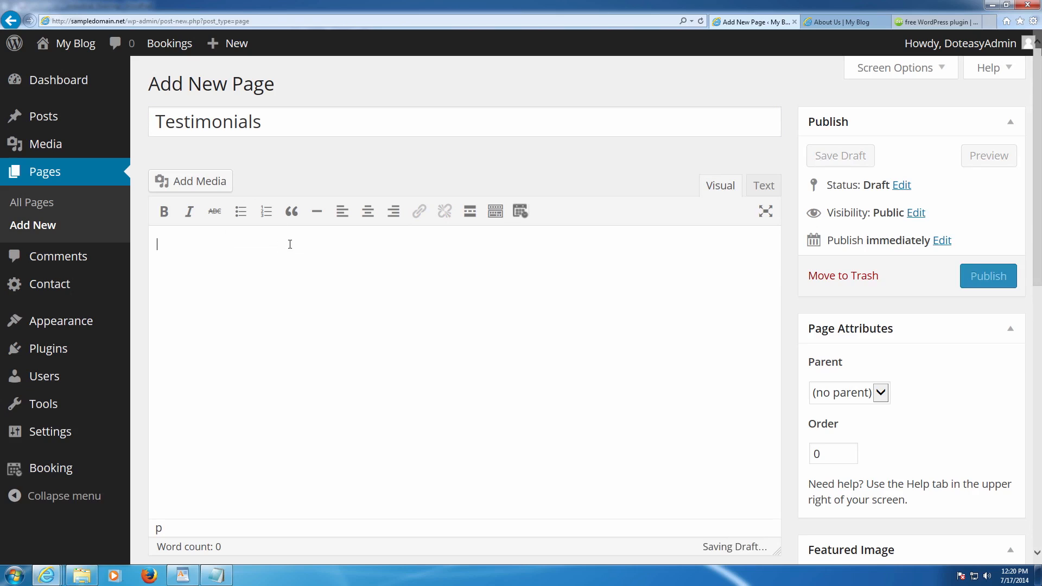
key(ctrl+v)
- Bold the reviewer names on all three testimonial attribution lines
click(273, 282)
drag(233, 284, 195, 287)
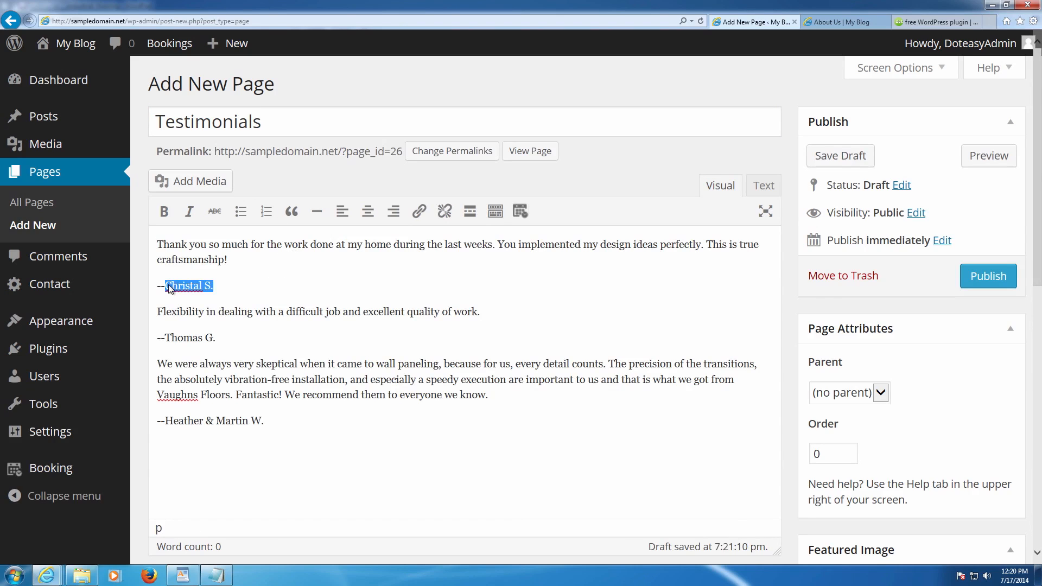
click(163, 211)
drag(219, 339, 186, 339)
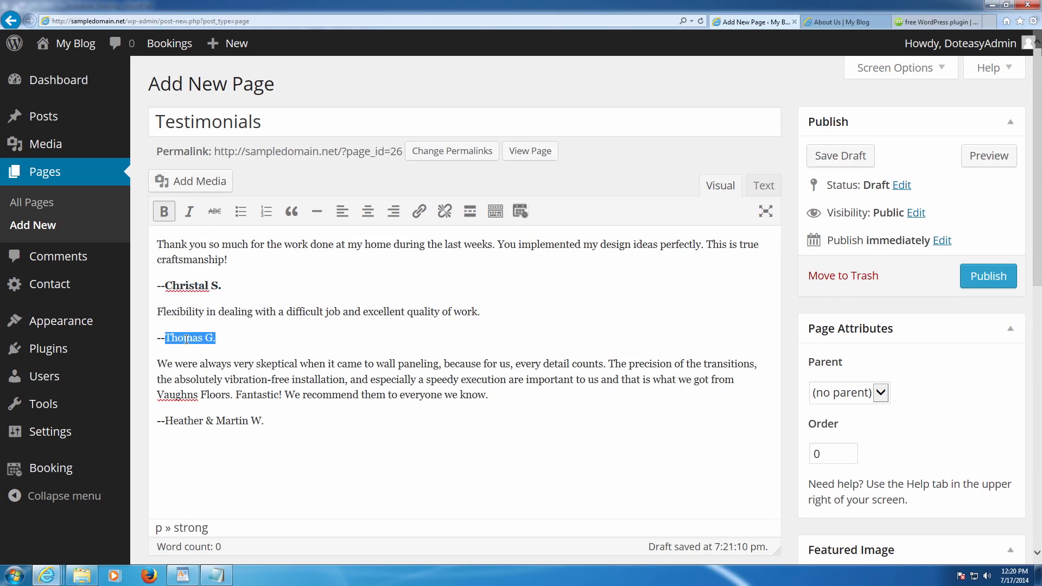
click(163, 211)
drag(263, 418, 165, 421)
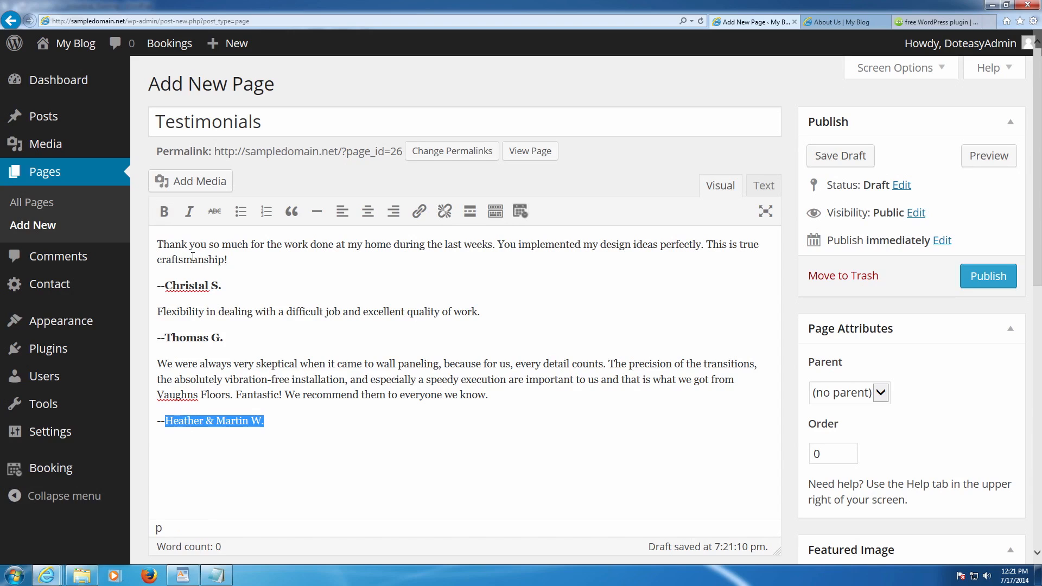
click(169, 211)
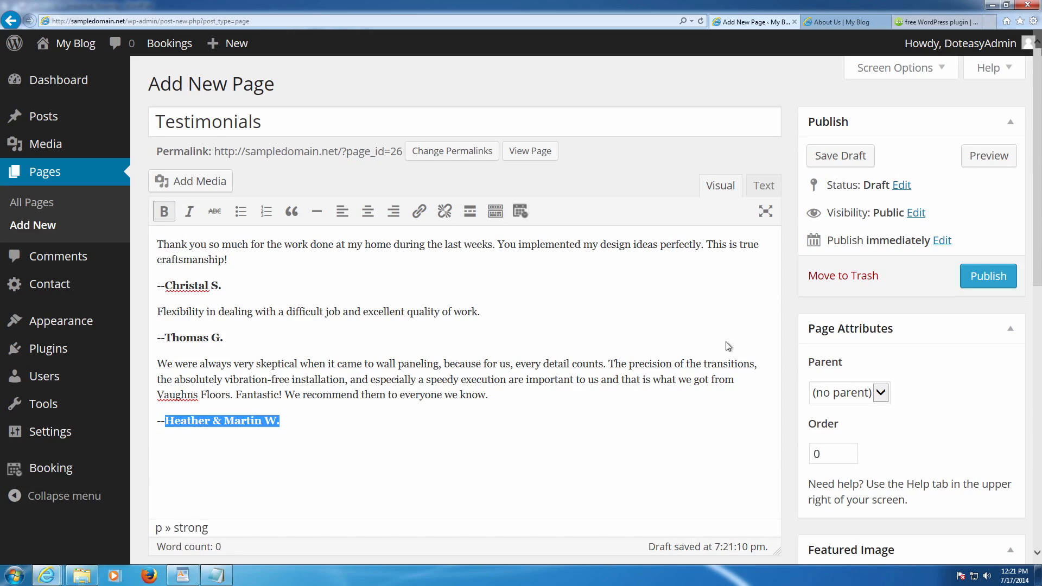
click(871, 361)
scroll(866, 355, down, 3)
scroll(866, 355, up, 3)
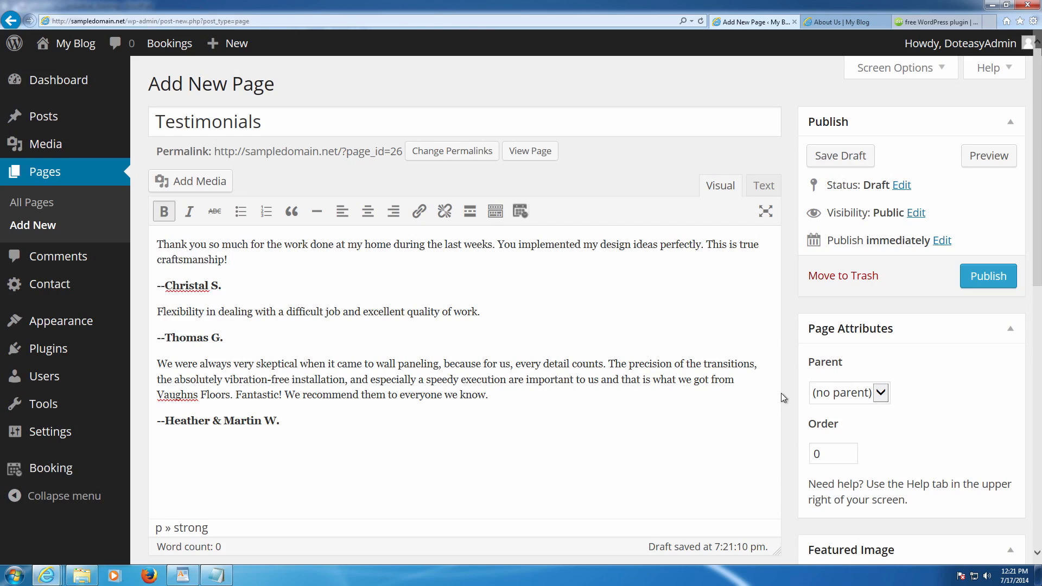
scroll(781, 392, down, 4)
- Upload the P1090318 photo through the featured image picker
click(844, 347)
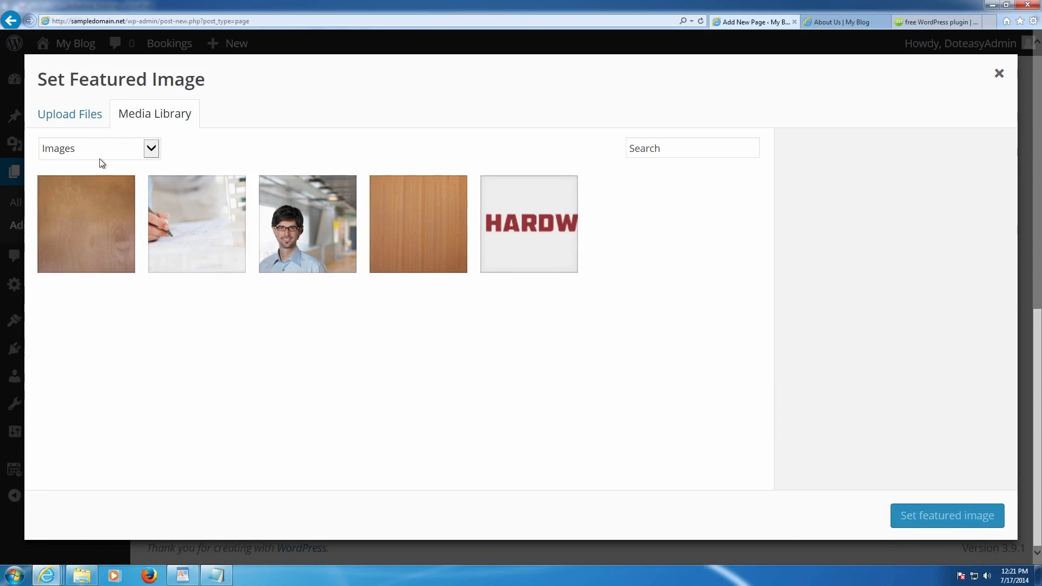
click(92, 121)
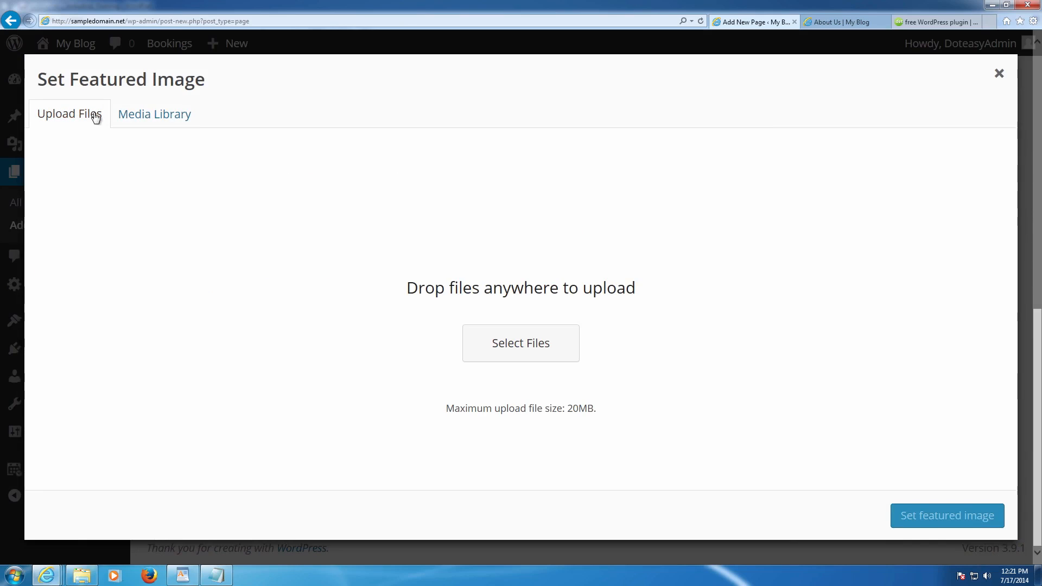
click(528, 353)
click(163, 211)
scroll(163, 212, down, 3)
double_click(145, 197)
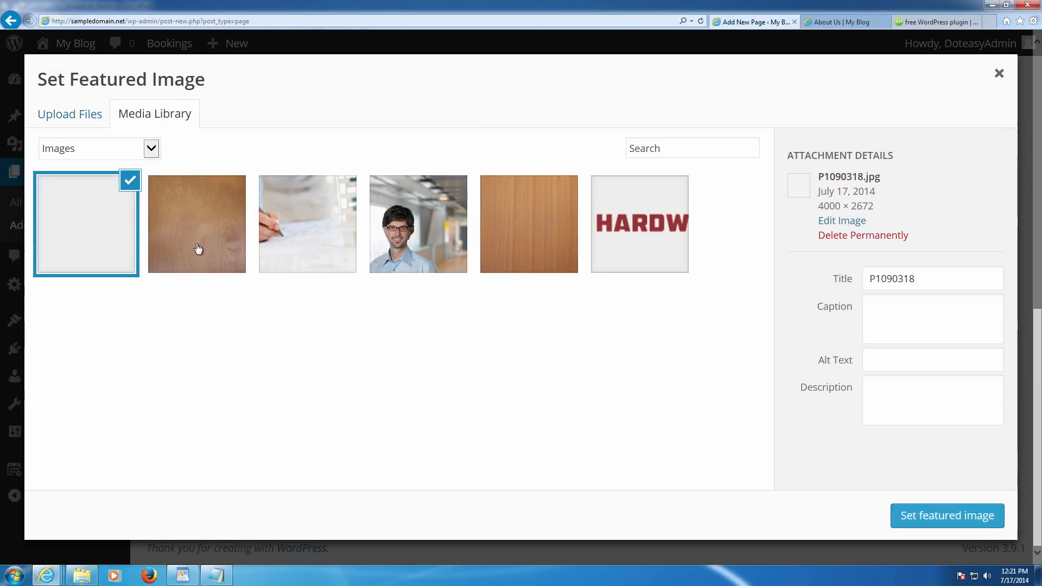
- Label the photo 'Testimonials' with caption and alt 'Testimonial Image', set it featured, and publish
drag(923, 278, 815, 278)
text(Testimonials)
key(Tab)
text(Testimonial Image)
key(Tab)
text(Testimonial Image)
key(Tab)
text(Image )
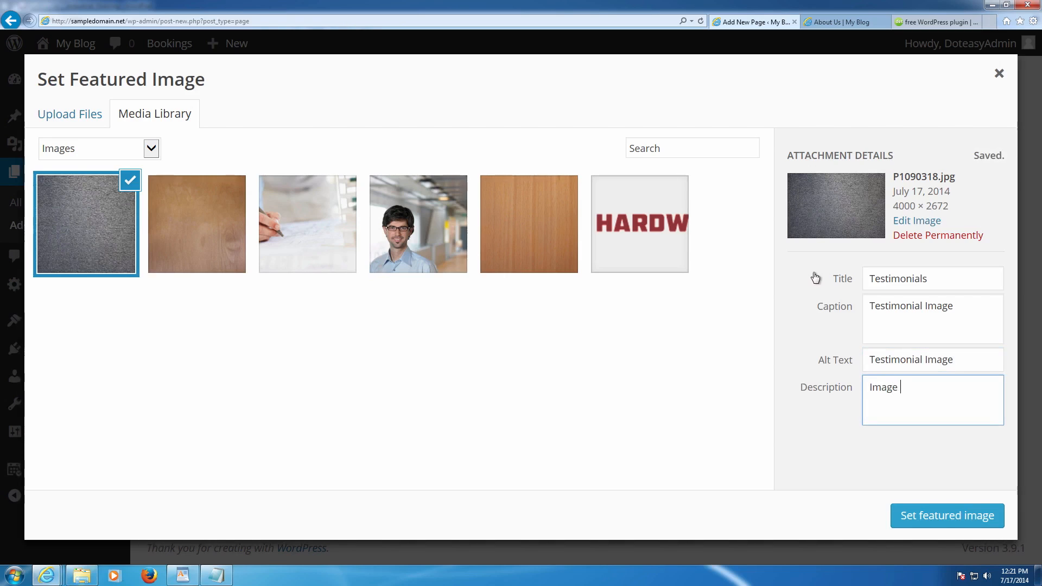
text(on the Testimonial page)
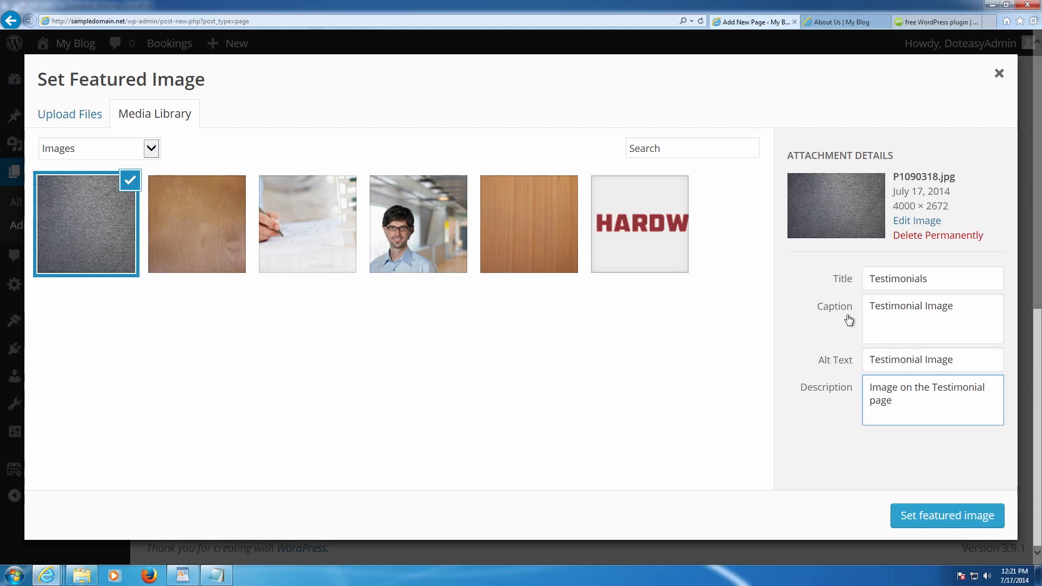
click(943, 511)
scroll(679, 211, up, 5)
click(982, 271)
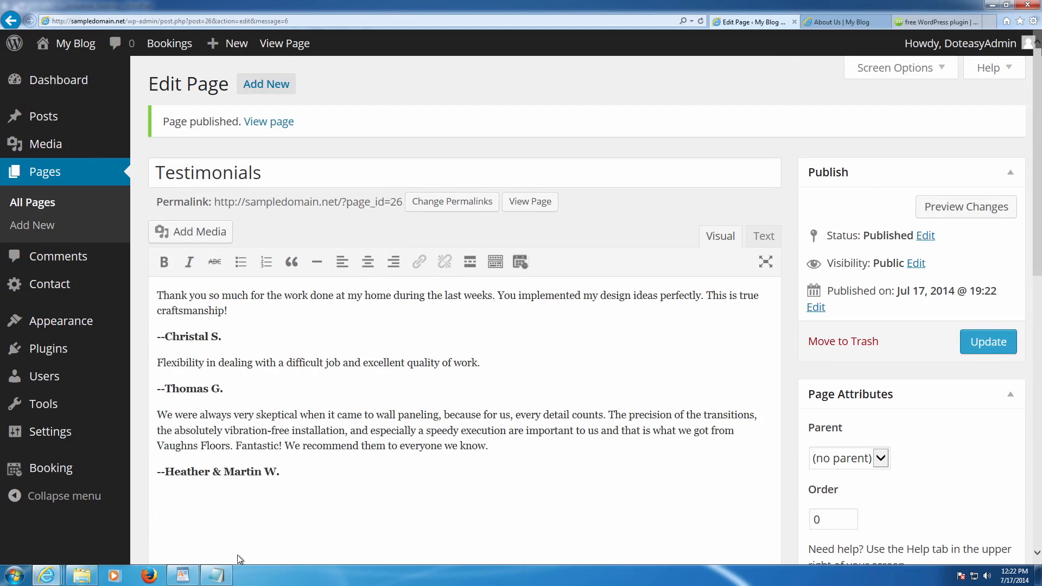
- Copy the contact details block from the WordPad notes and return to the browser
click(217, 574)
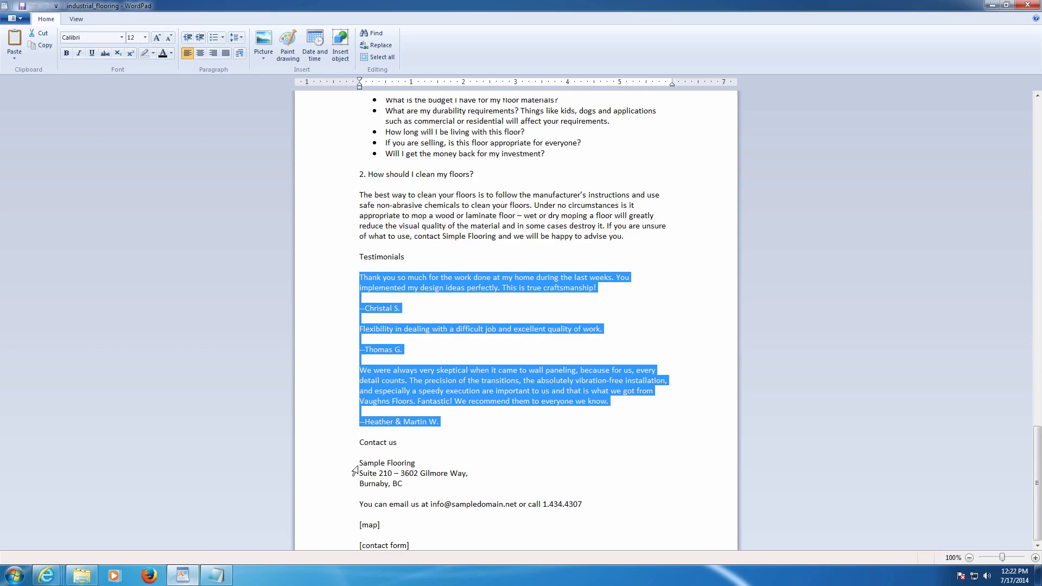
drag(361, 464, 580, 506)
key(ctrl+c)
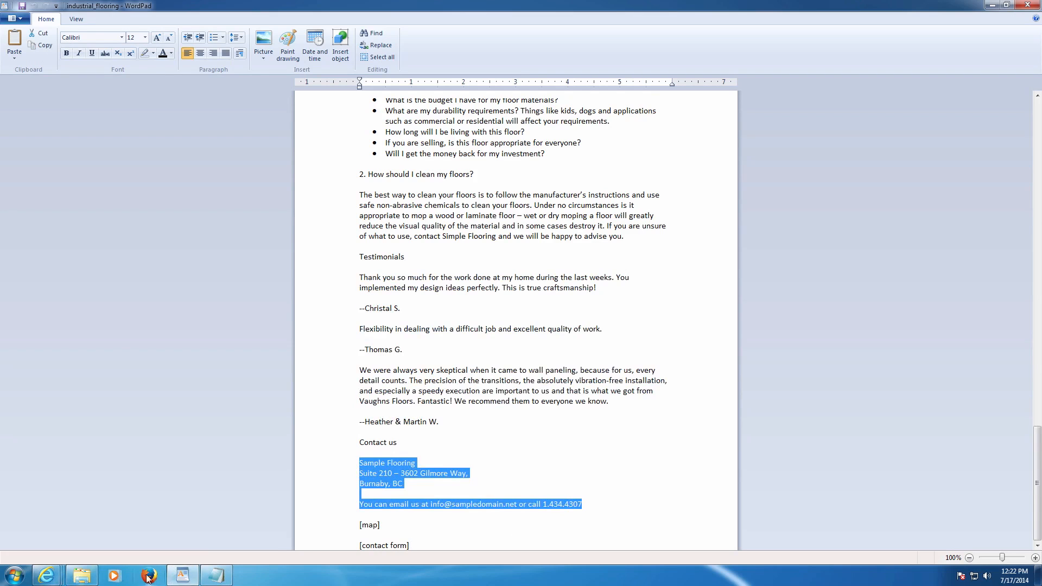
click(54, 578)
click(76, 507)
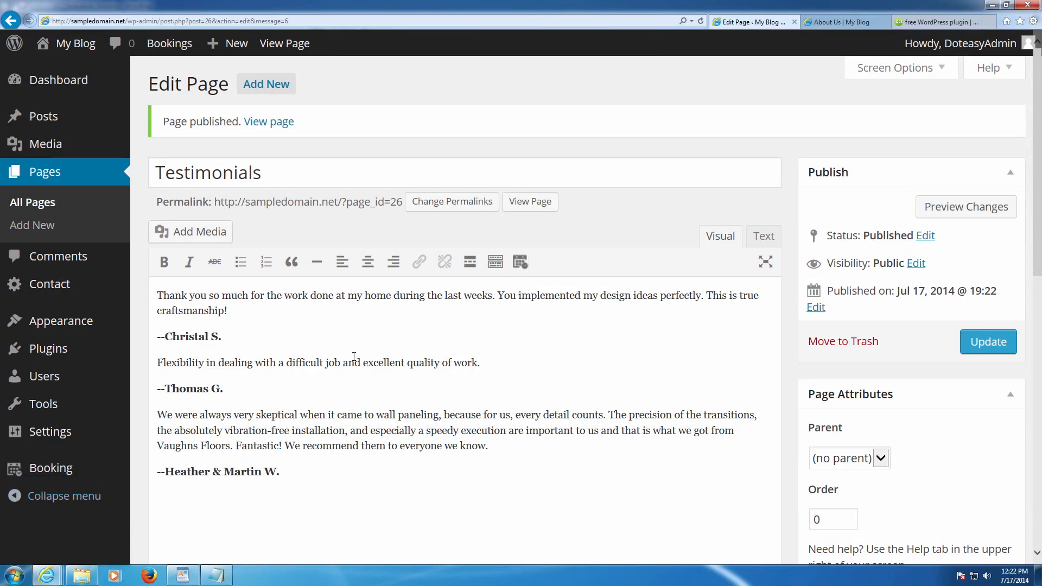
- Create a new page titled 'Contact Us' with the pasted address, e-mail and phone lines
click(273, 93)
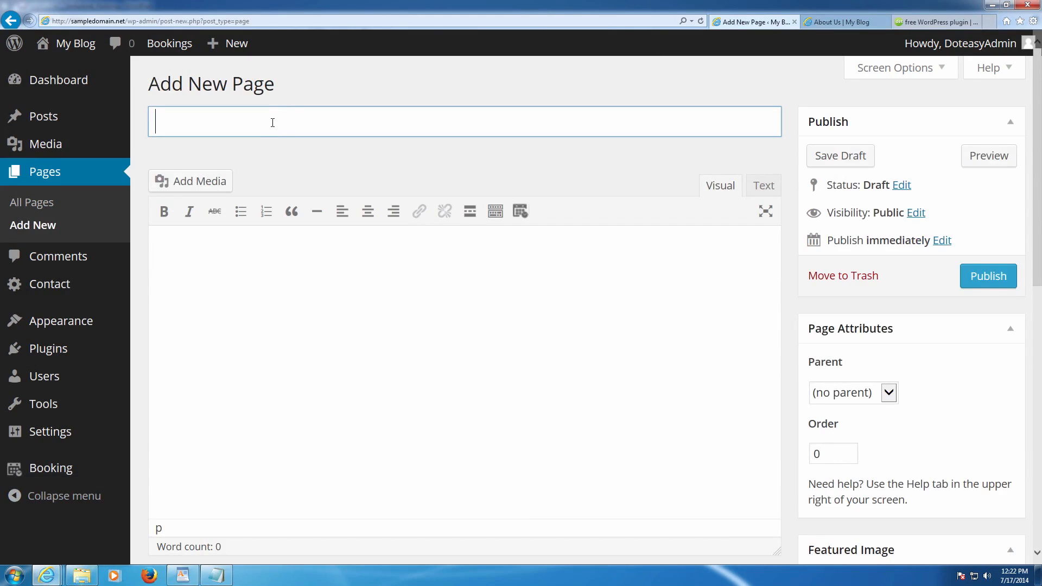
text(Contact)
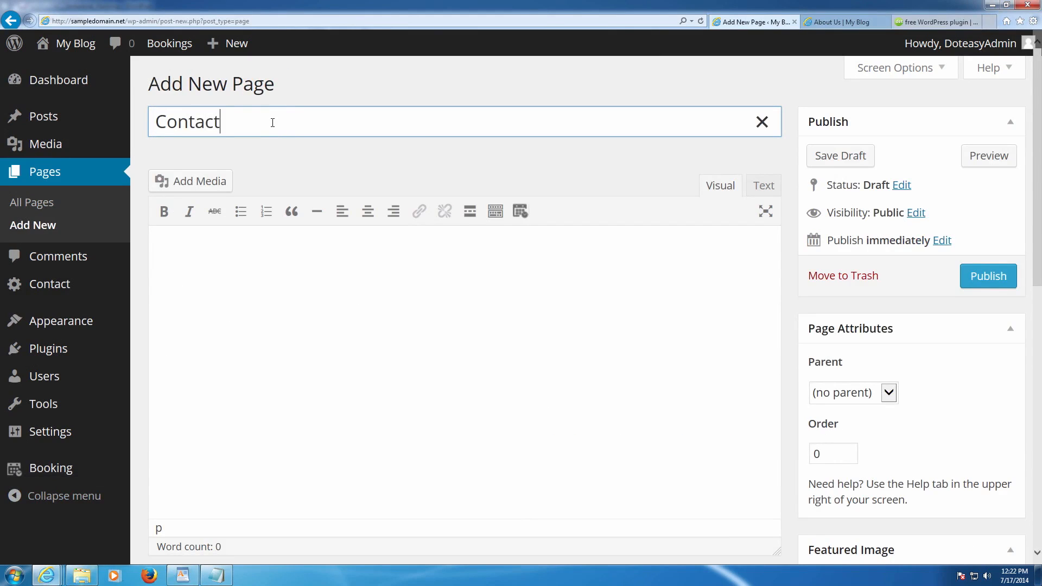
text( Us)
key(Tab)
key(ctrl+v)
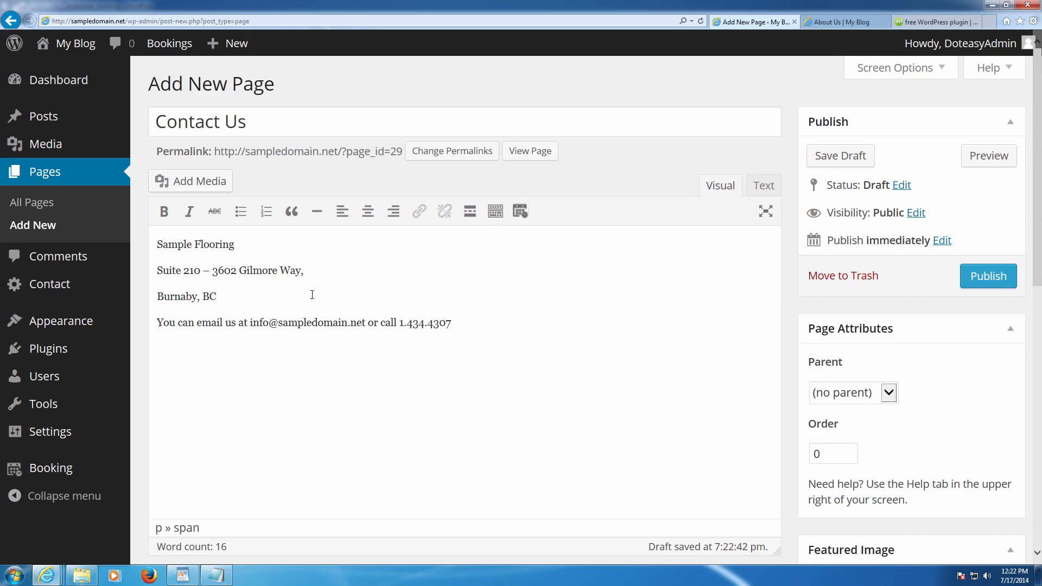
key(BackSpace)
- Copy the contact-form-7 shortcode from Notepad and paste it into the Contact Us page
click(216, 575)
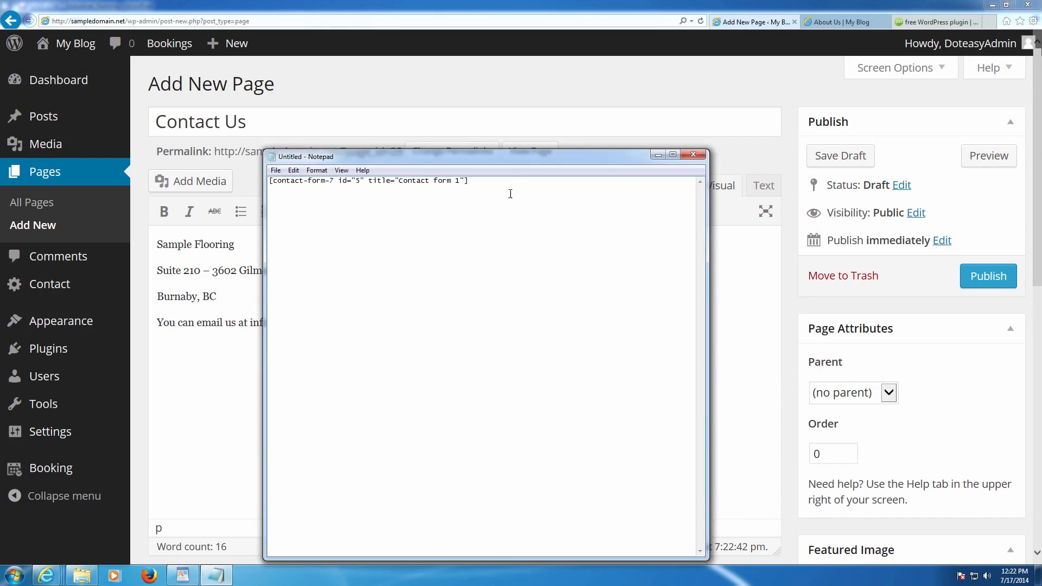
drag(470, 181, 241, 162)
key(ctrl+c)
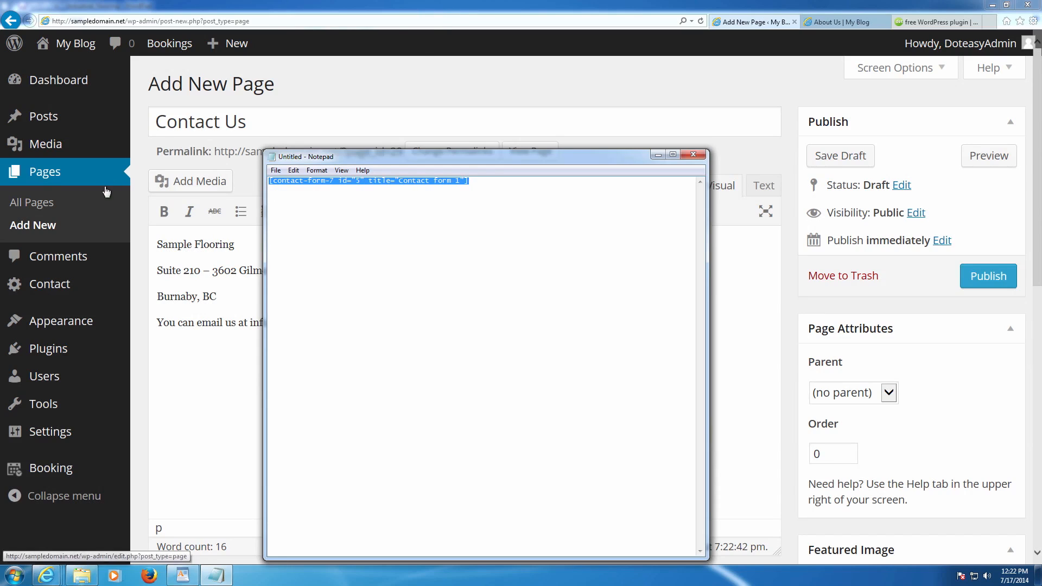
click(196, 163)
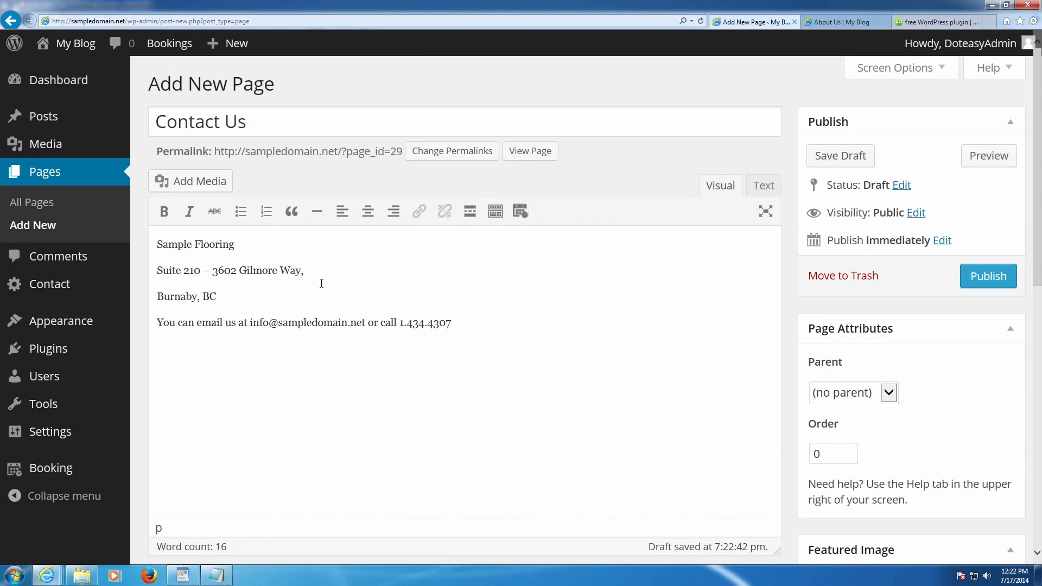
key(ctrl+v)
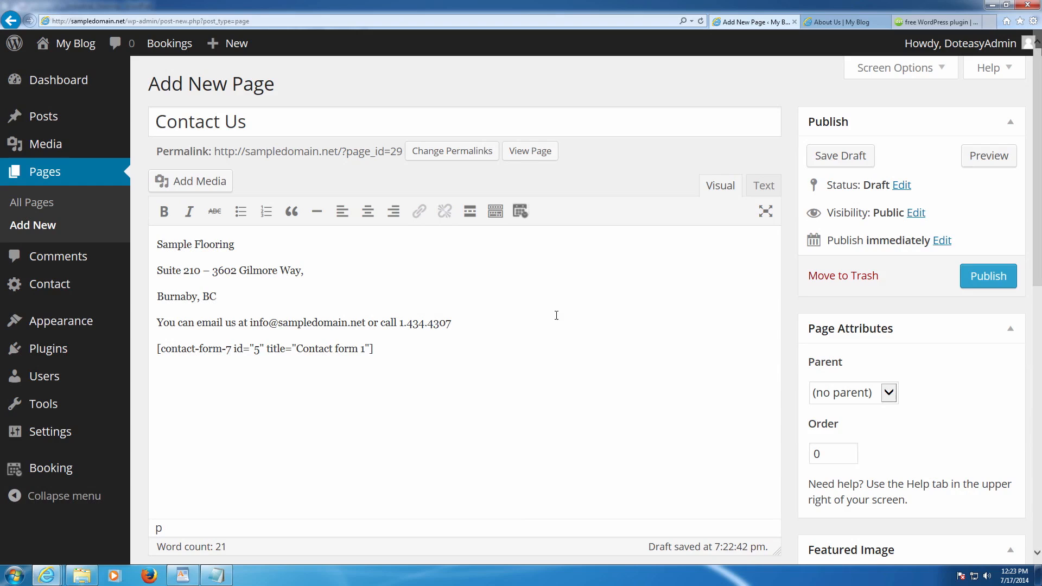
- Publish the Contact Us page and refresh the live site to check the menu
click(987, 277)
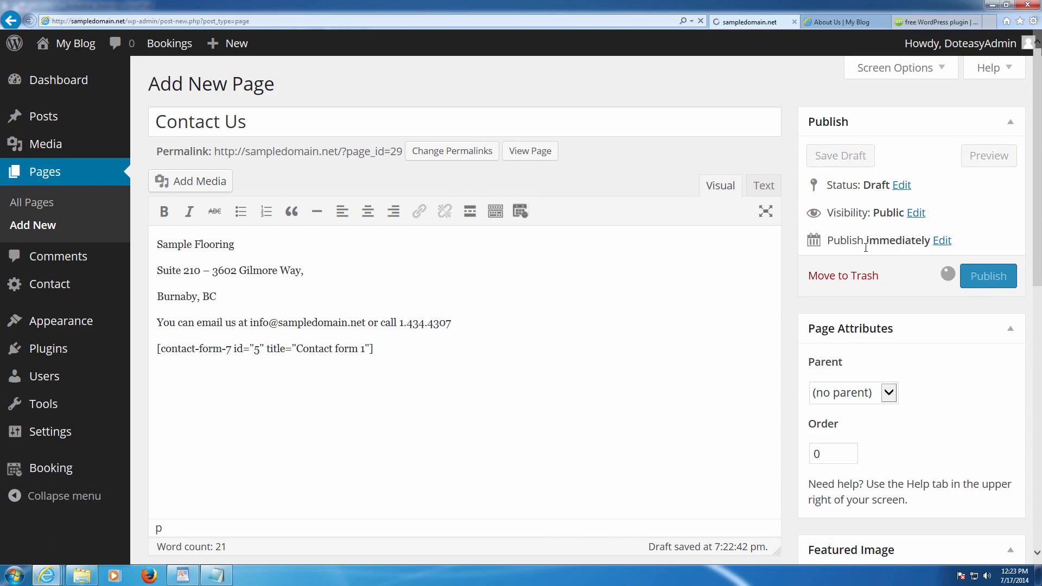
click(834, 20)
key(F5)
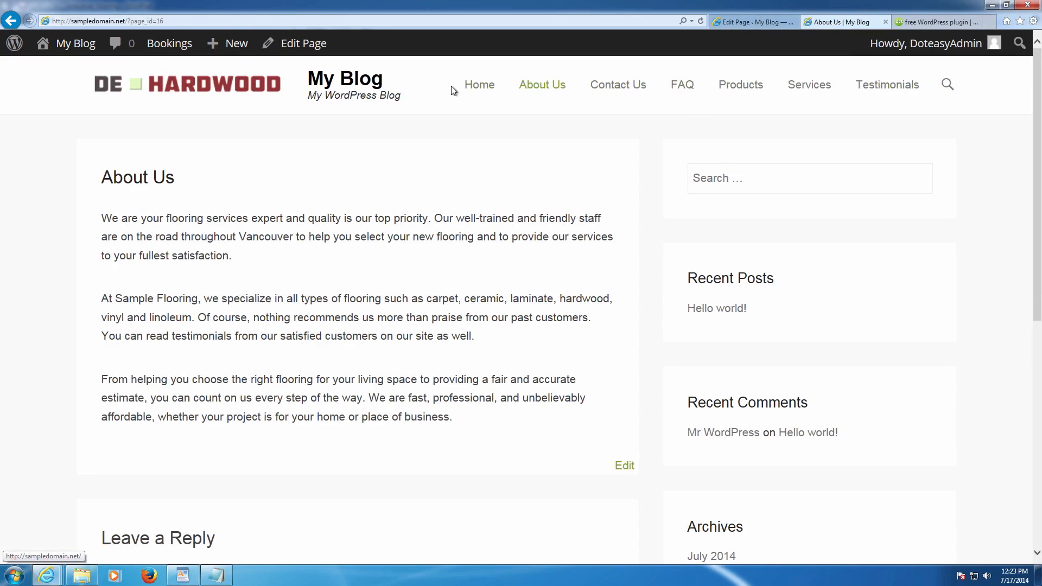
click(622, 93)
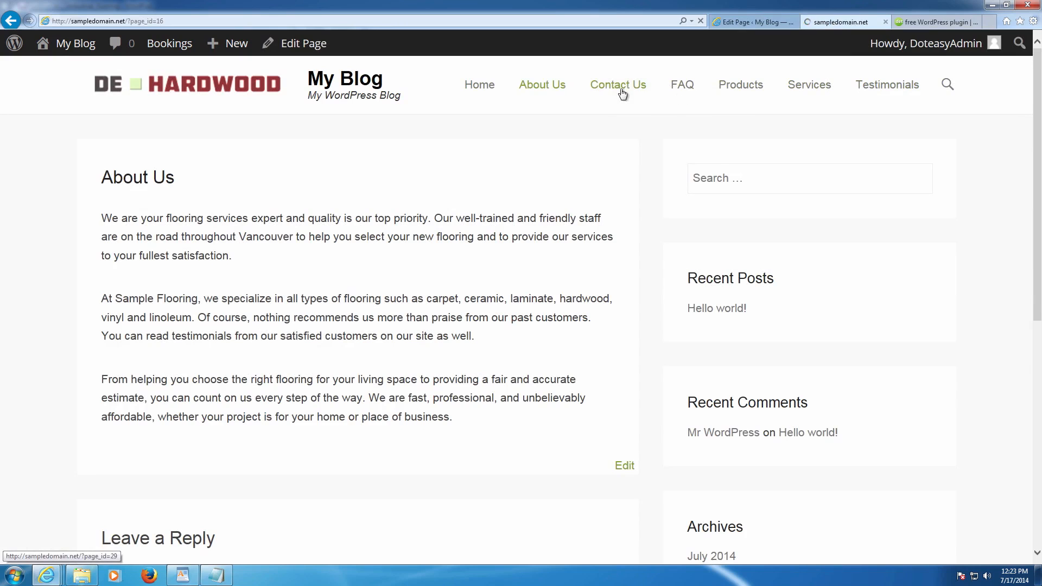
scroll(606, 174, down, 6)
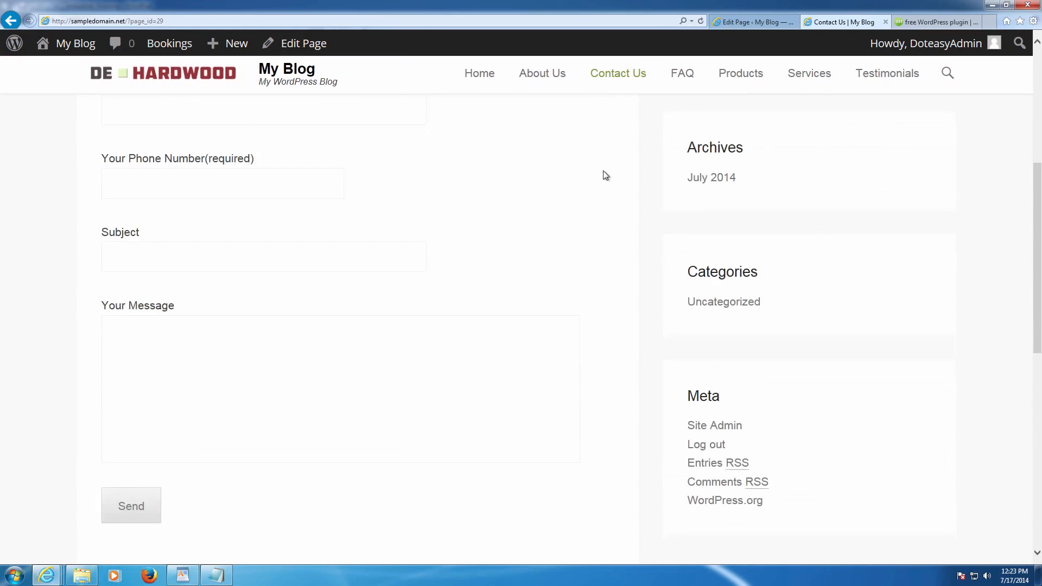
scroll(407, 253, up, 3)
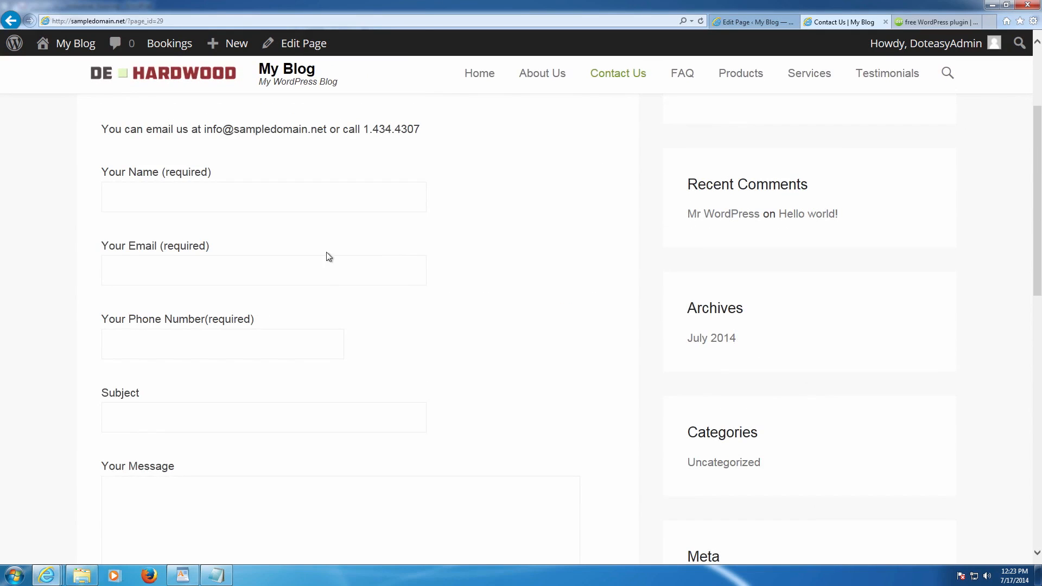
scroll(329, 256, down, 3)
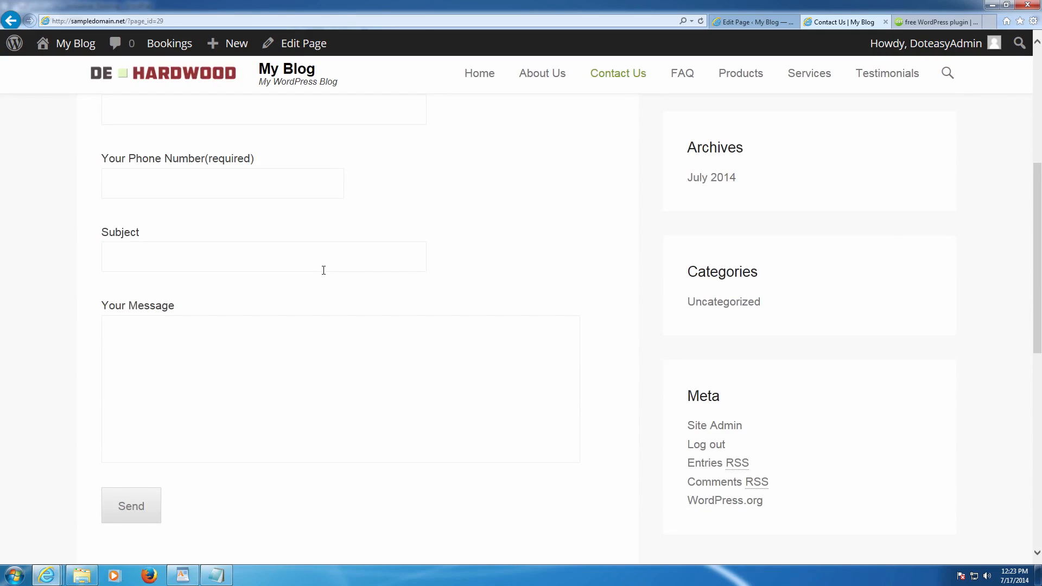
scroll(449, 244, up, 4)
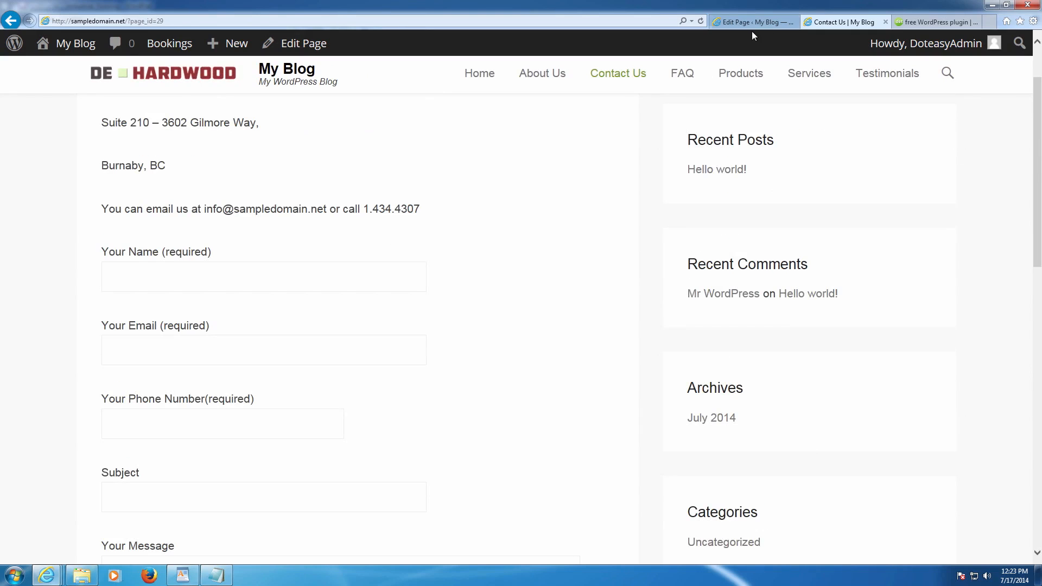
click(753, 27)
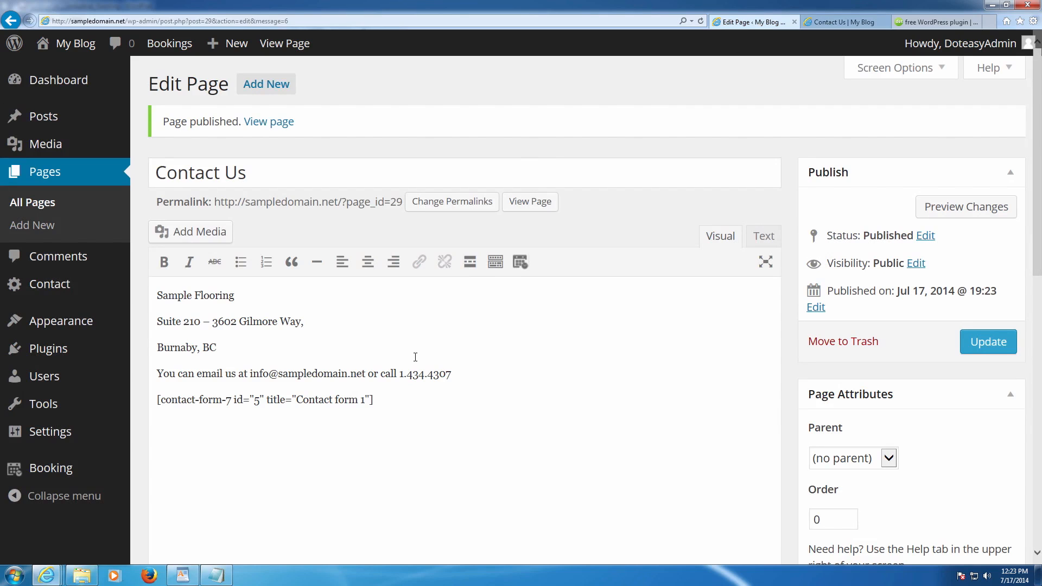
scroll(429, 353, down, 2)
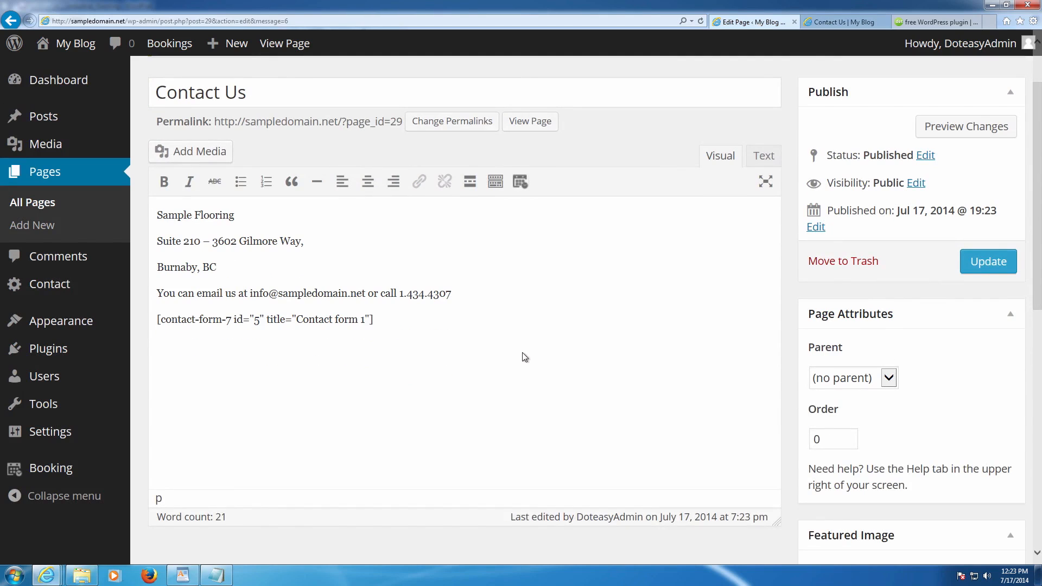
scroll(651, 369, down, 3)
- Upload P1090321.jpg from the Images folder via the featured image chooser
click(842, 406)
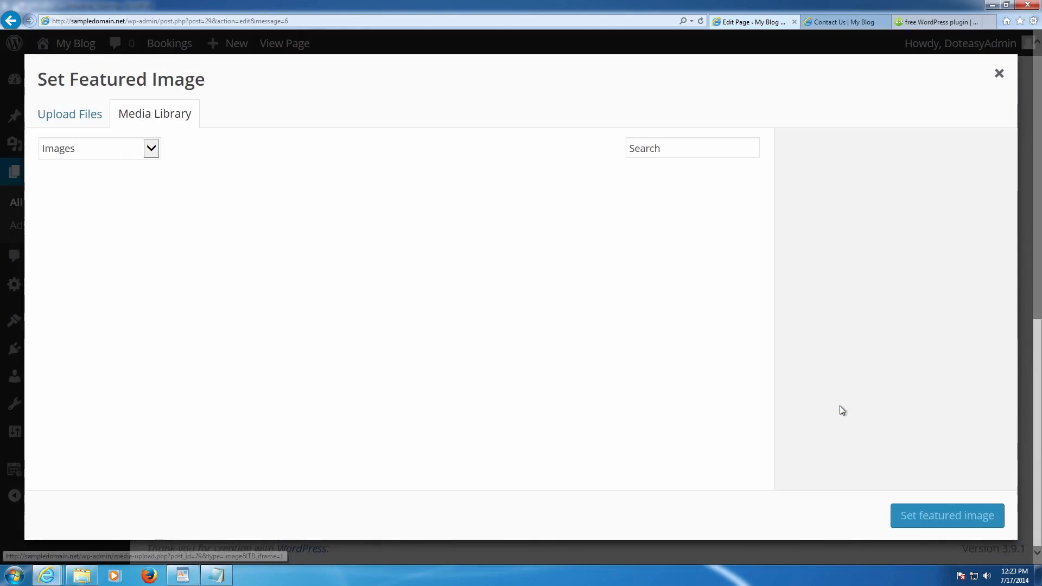
click(81, 126)
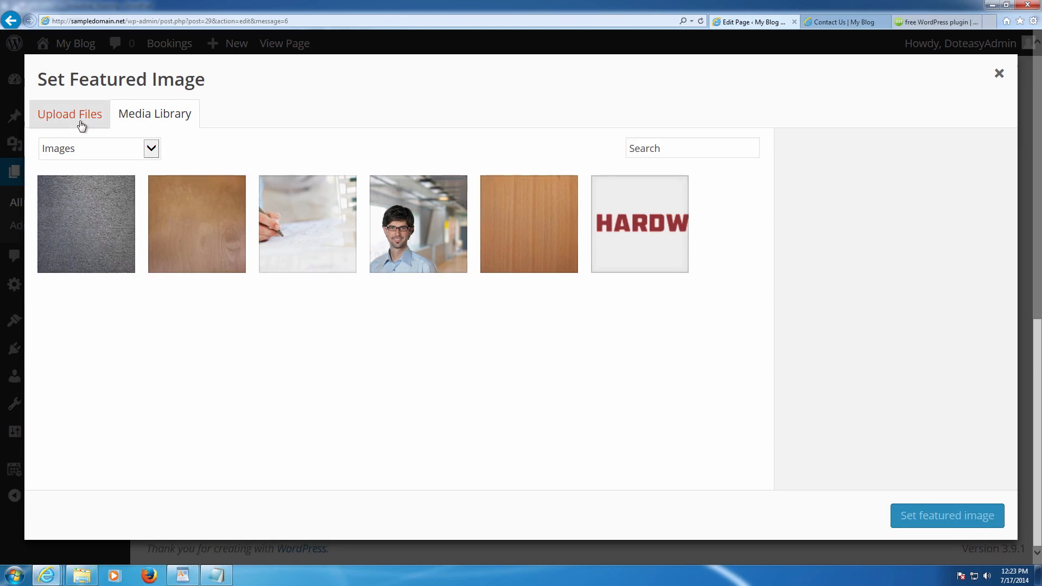
click(486, 326)
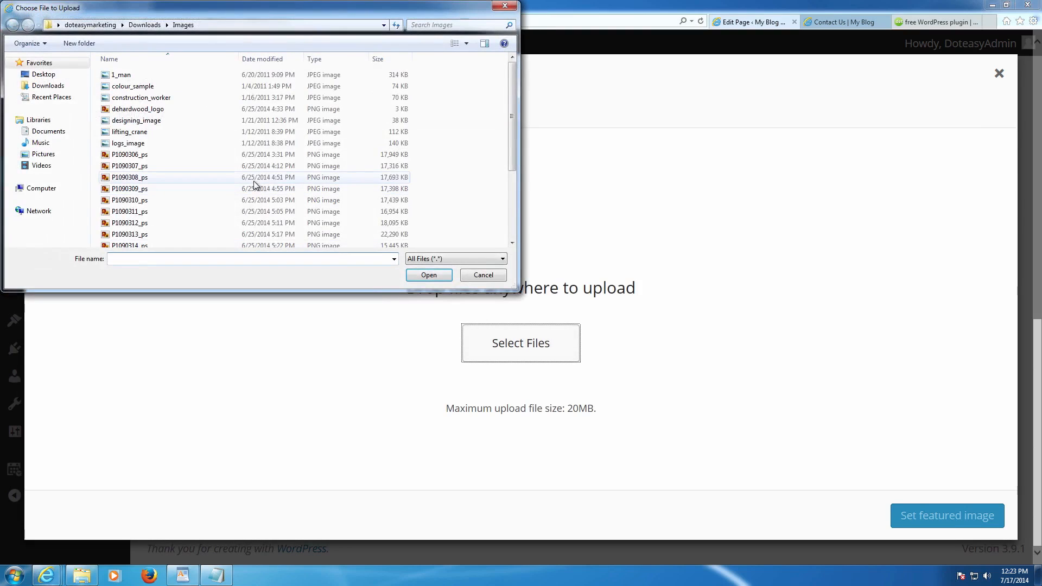
click(255, 199)
scroll(255, 199, down, 3)
double_click(177, 217)
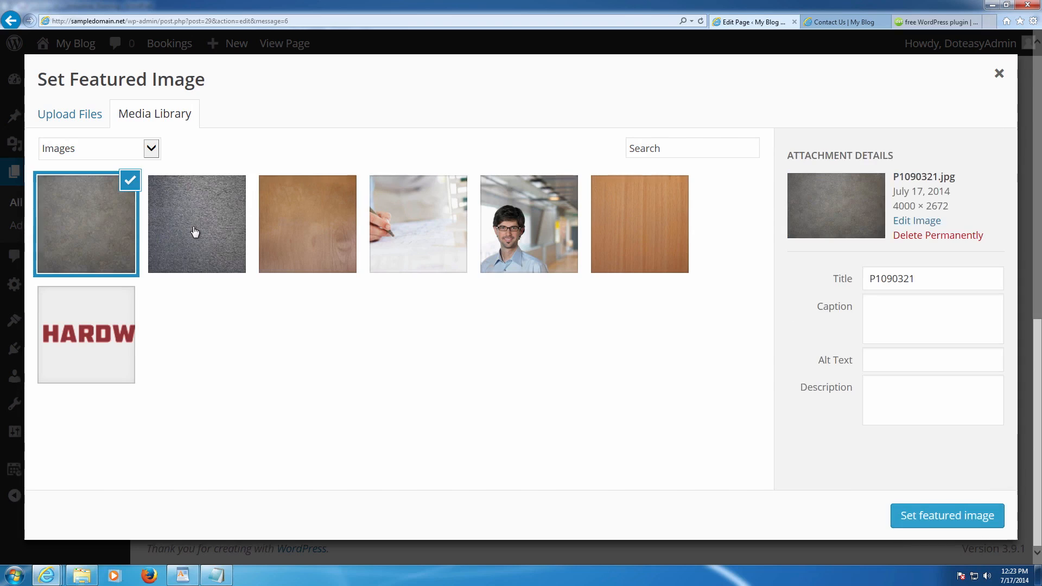
- Label P1090321 with title and description 'Contact us Image', caption and alt 'Image for Contacting us'
click(930, 282)
drag(930, 282, 809, 280)
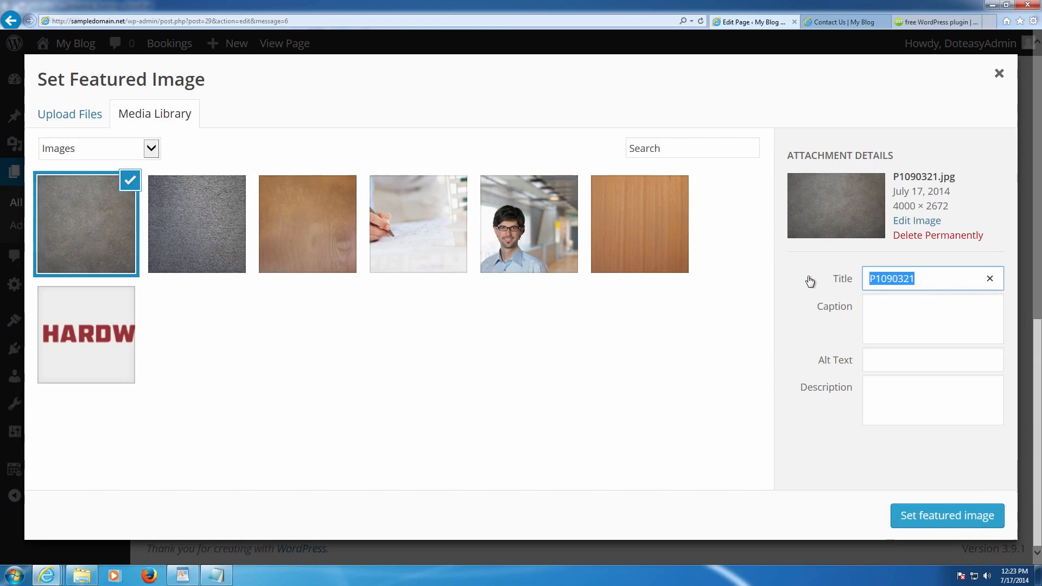
text(Contaacct us Image)
key(Tab)
text(Image for )
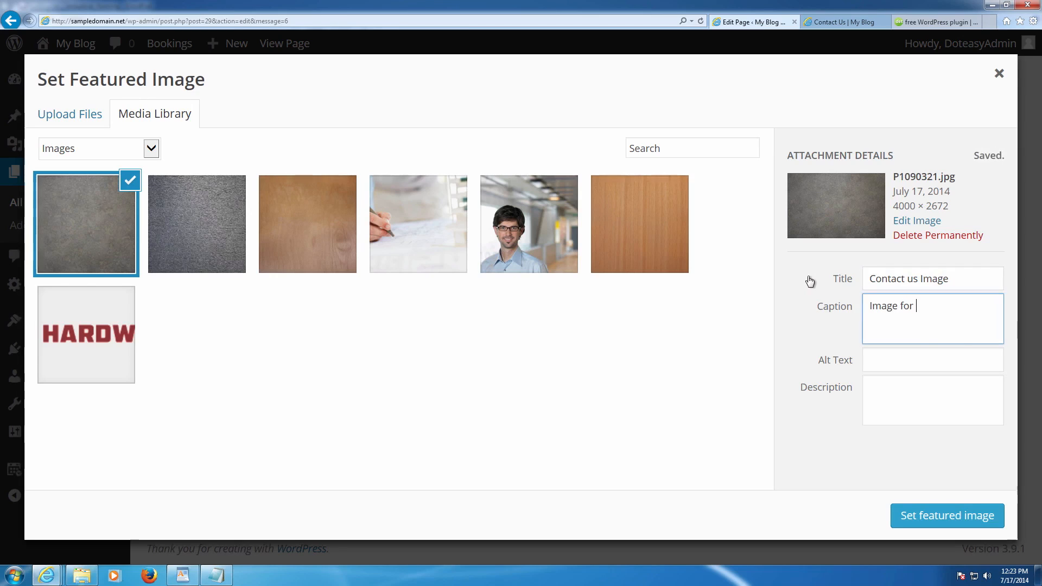
text(Contacting us)
key(Tab)
text(Imag)
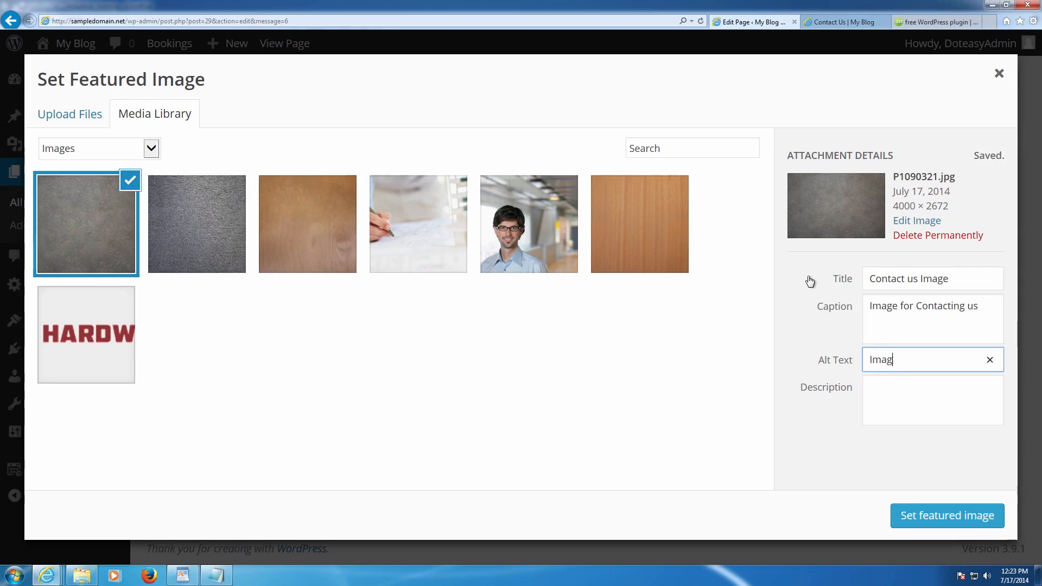
text(e for Contacting us)
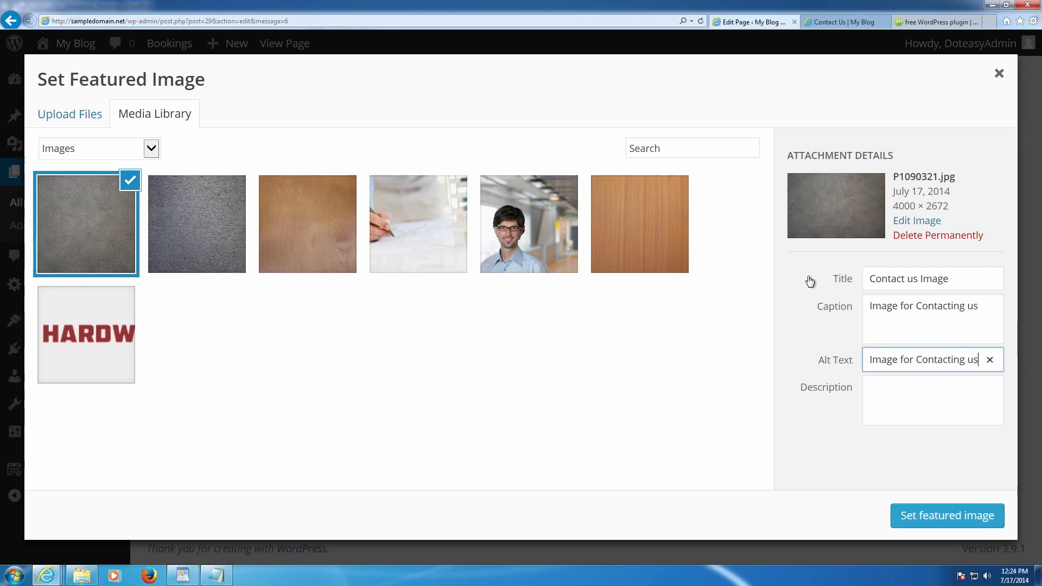
key(Tab)
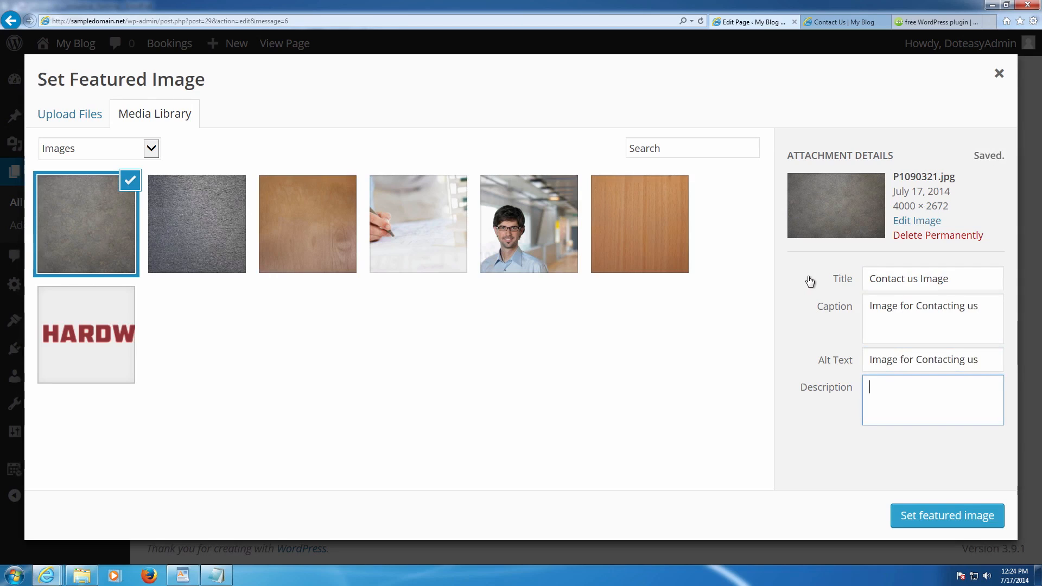
text(Contact us I)
key(BackSpace)
- Set the grey texture image as the featured image and update the Contact Us page
text(mage)
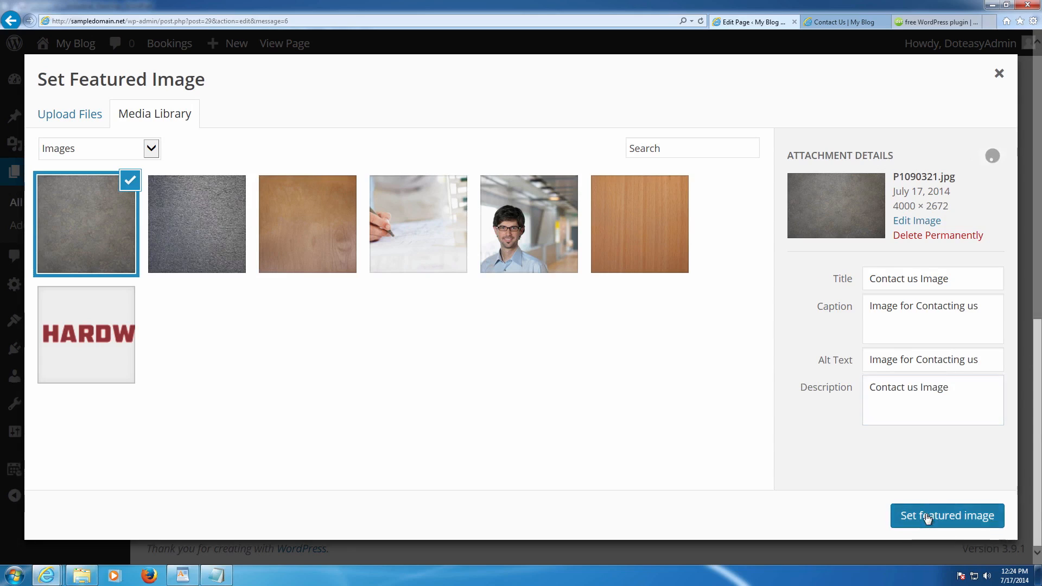
click(947, 515)
scroll(751, 328, down, 7)
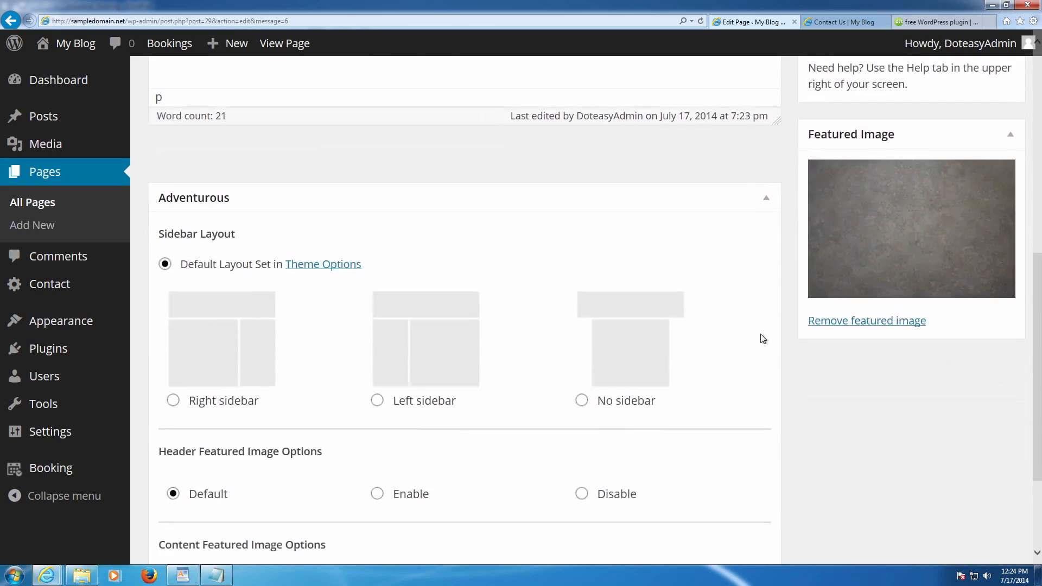
scroll(760, 337, up, 6)
scroll(838, 357, up, 4)
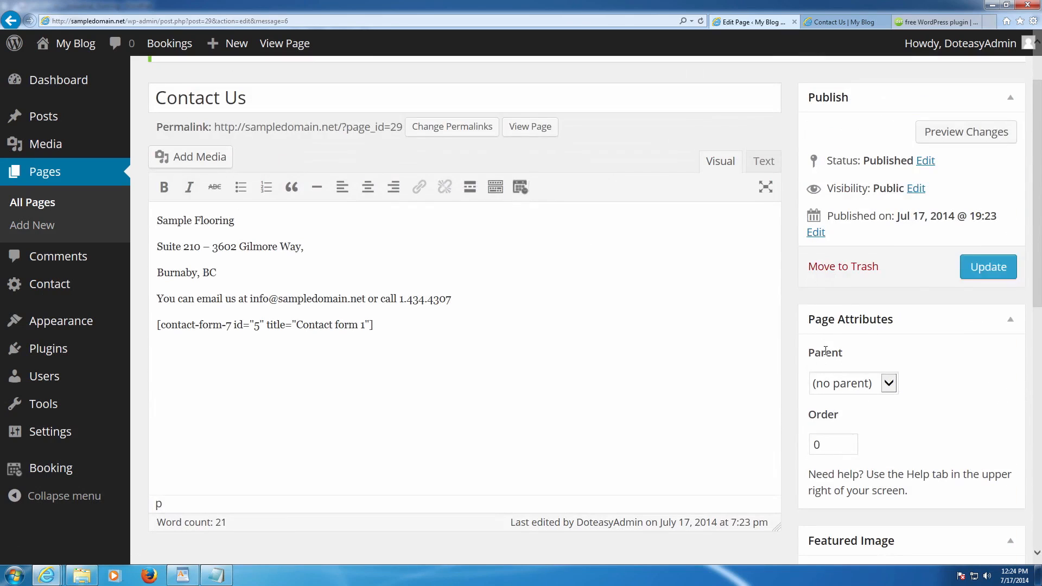
click(996, 266)
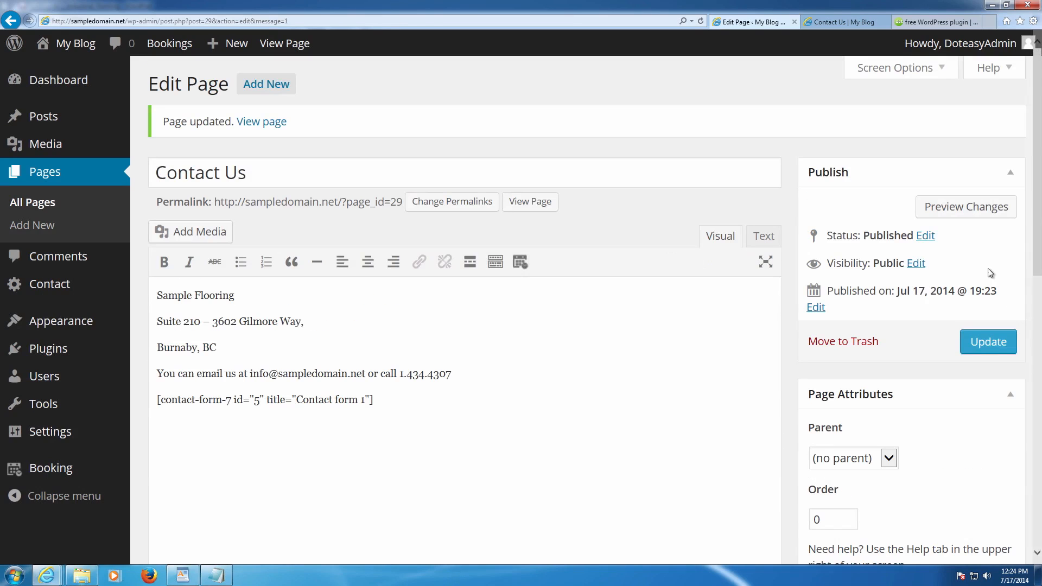
- Clear the stray selection and place the caret after the contact form shortcode line
drag(159, 128, 342, 135)
click(342, 136)
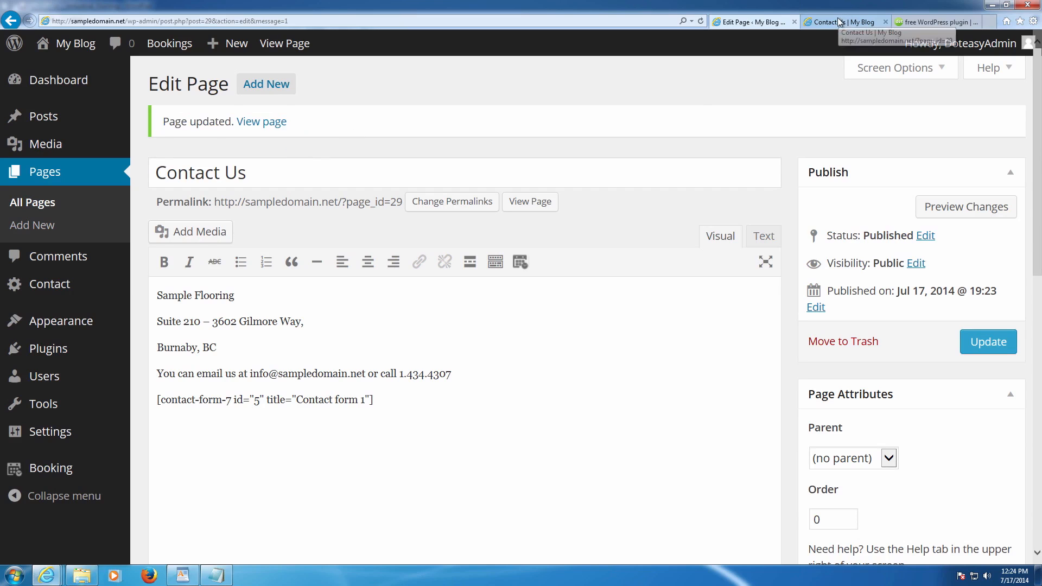
scroll(585, 139, down, 3)
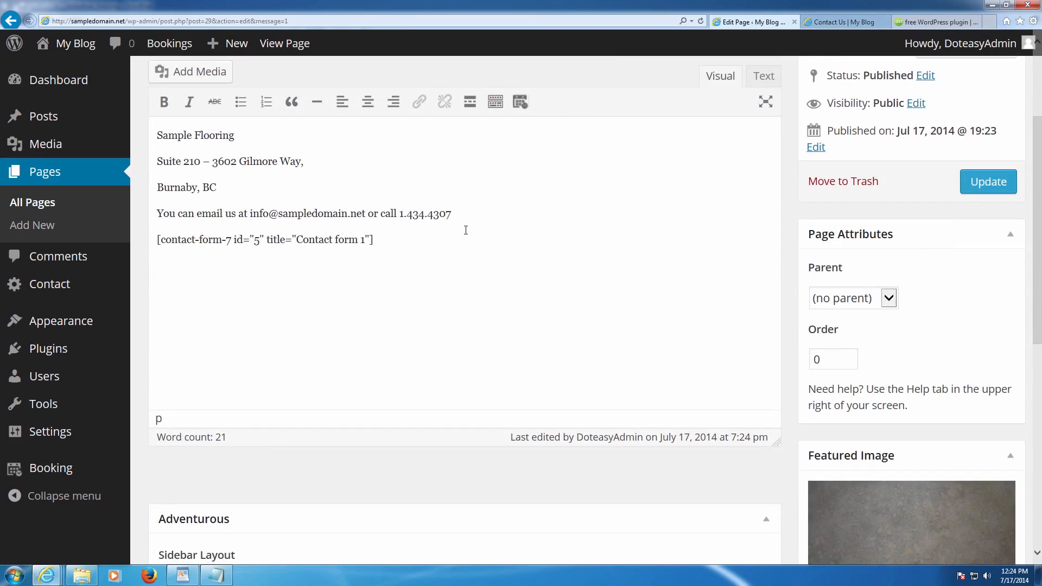
click(404, 243)
scroll(403, 242, up, 3)
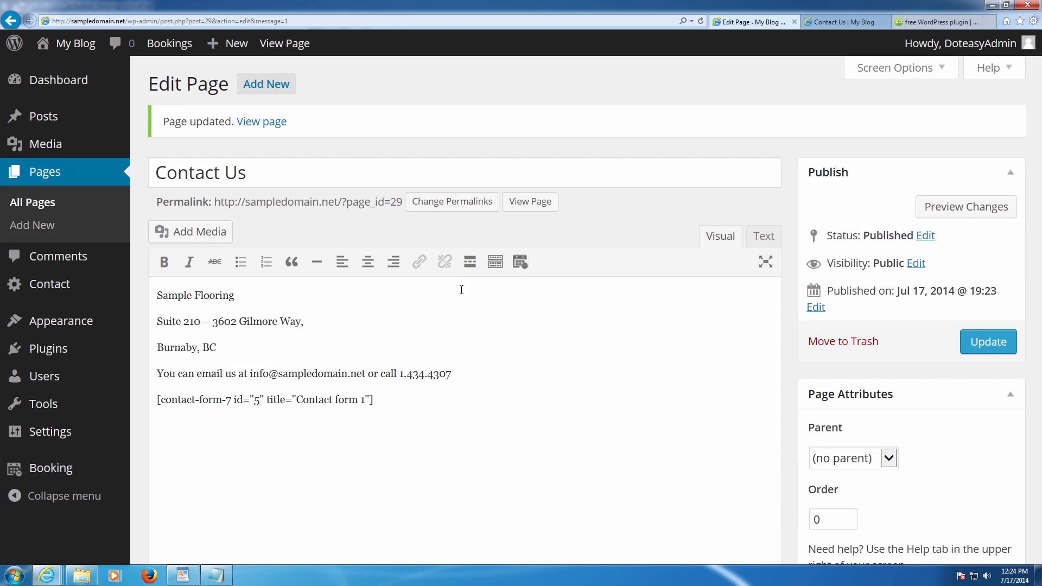
click(993, 22)
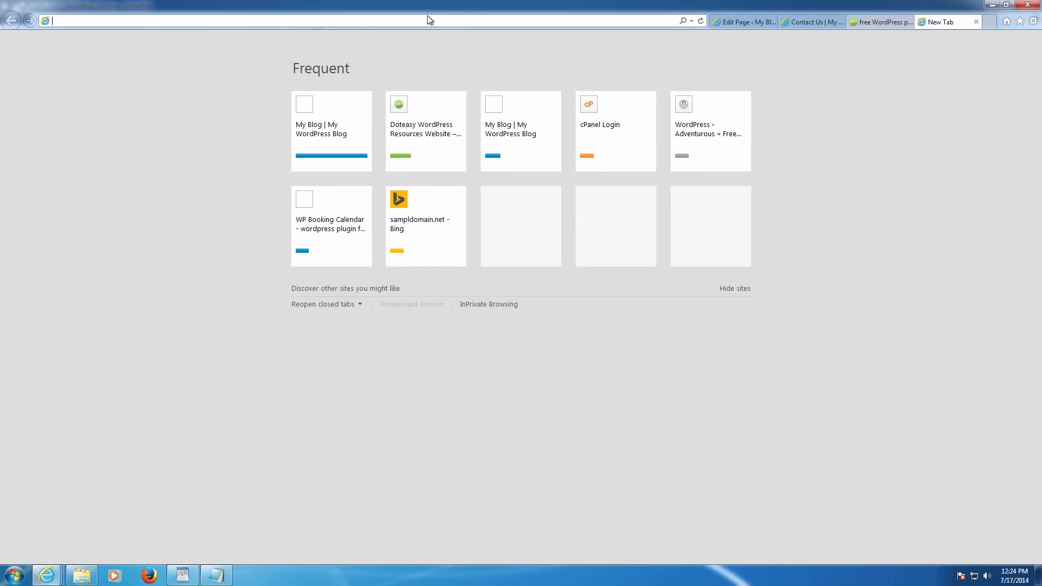
- Search Bing for 'google maps', open Google Maps and switch to classic Google Maps
text(google maps)
key(Return)
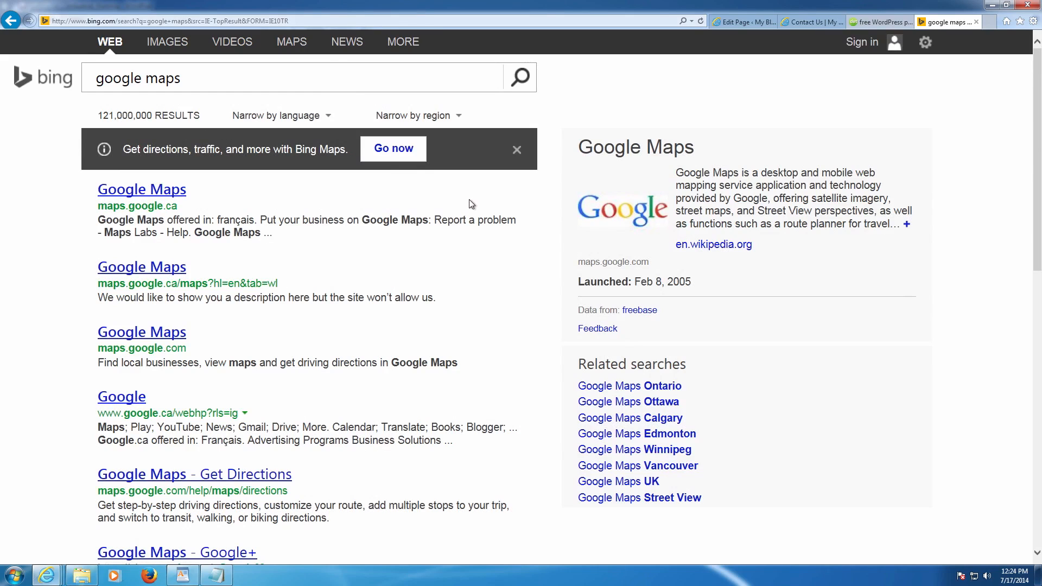
click(158, 191)
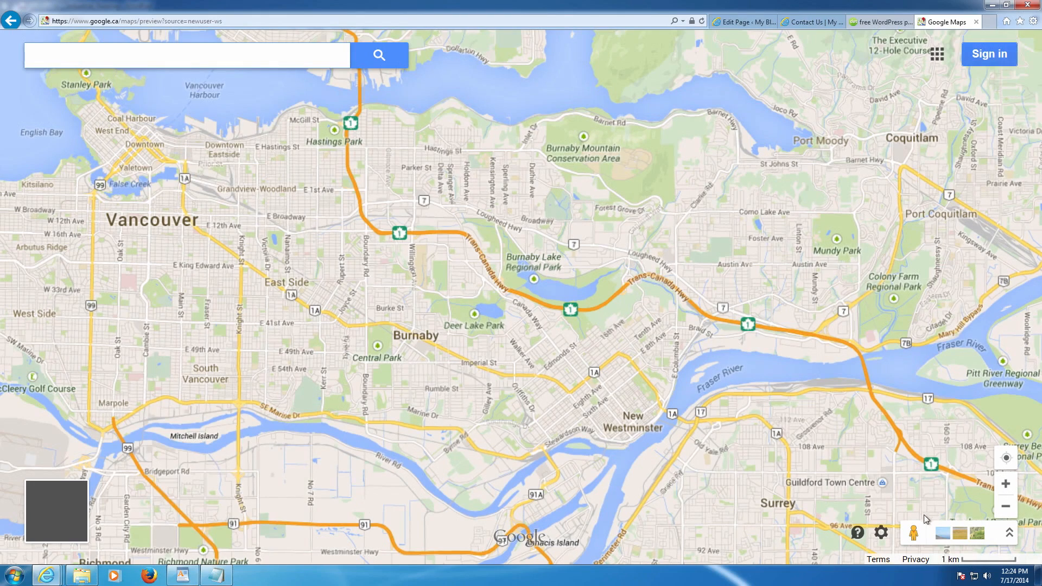
click(858, 533)
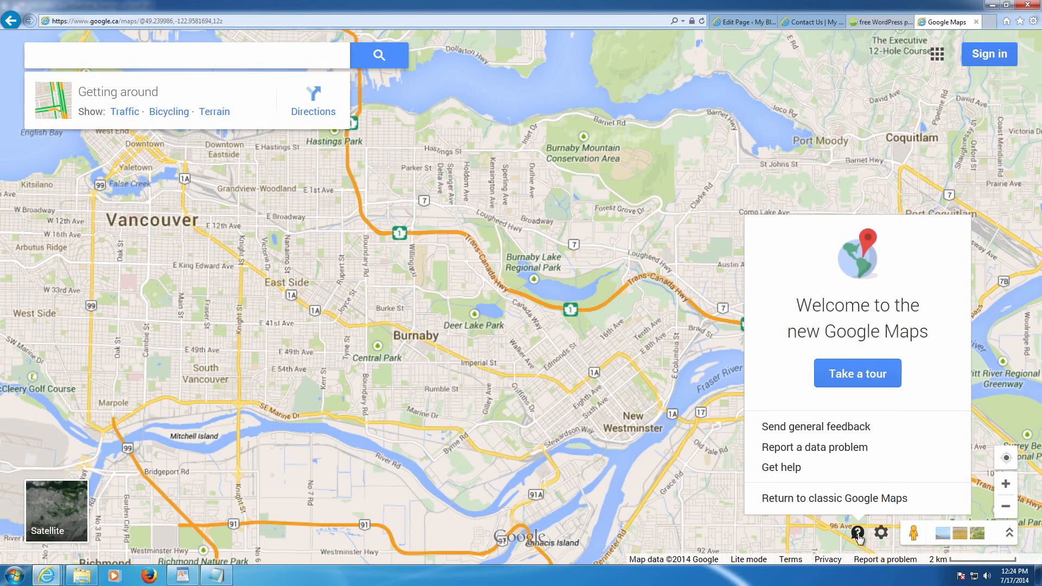
click(837, 509)
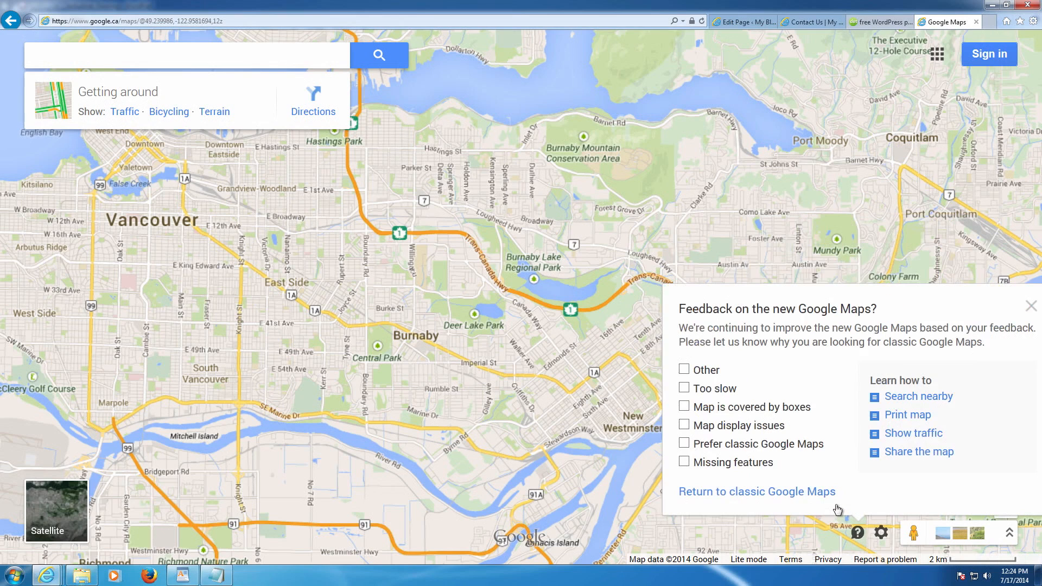
click(775, 494)
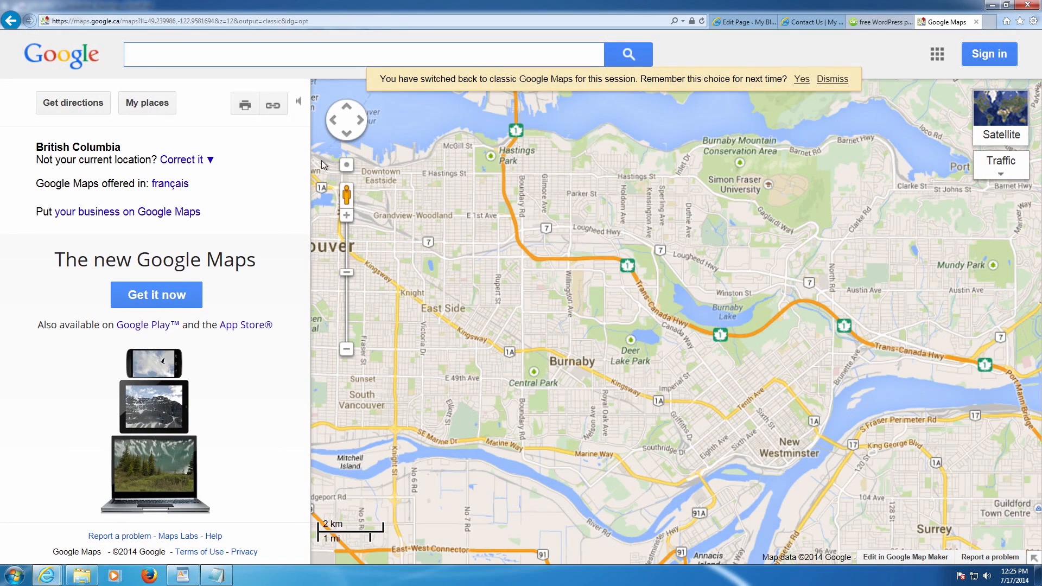
- Search the map for the Gilmore Way office address and open marker A's details
text(suite)
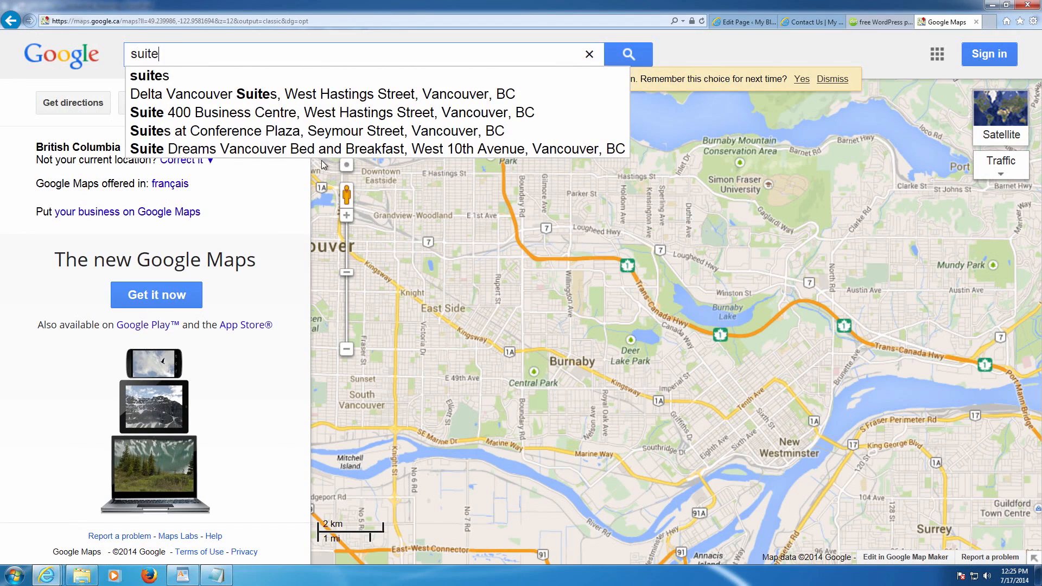
text( 210-3)
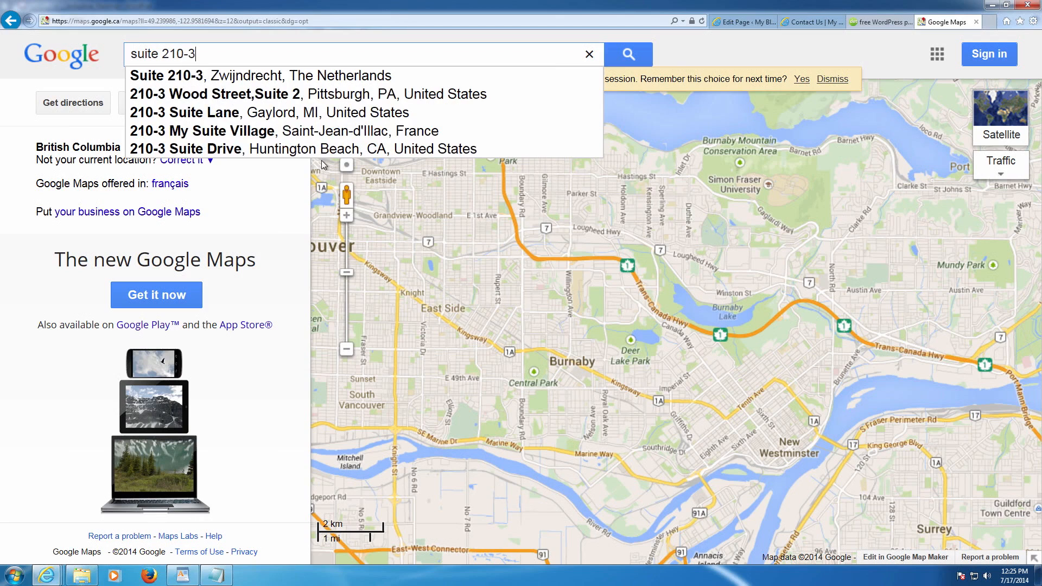
text(602)
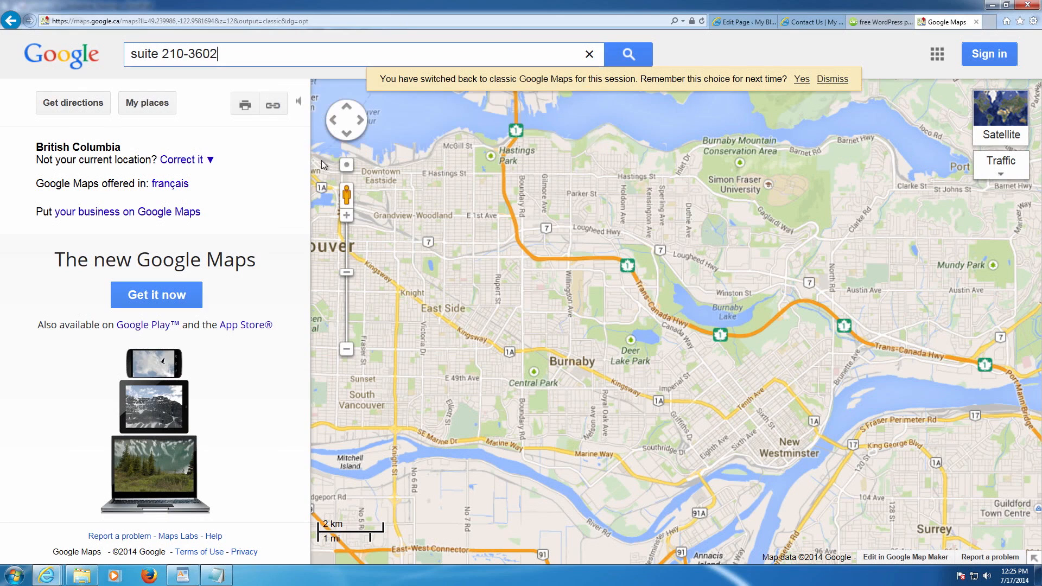
text( Gilmore Way, Burnaby BC)
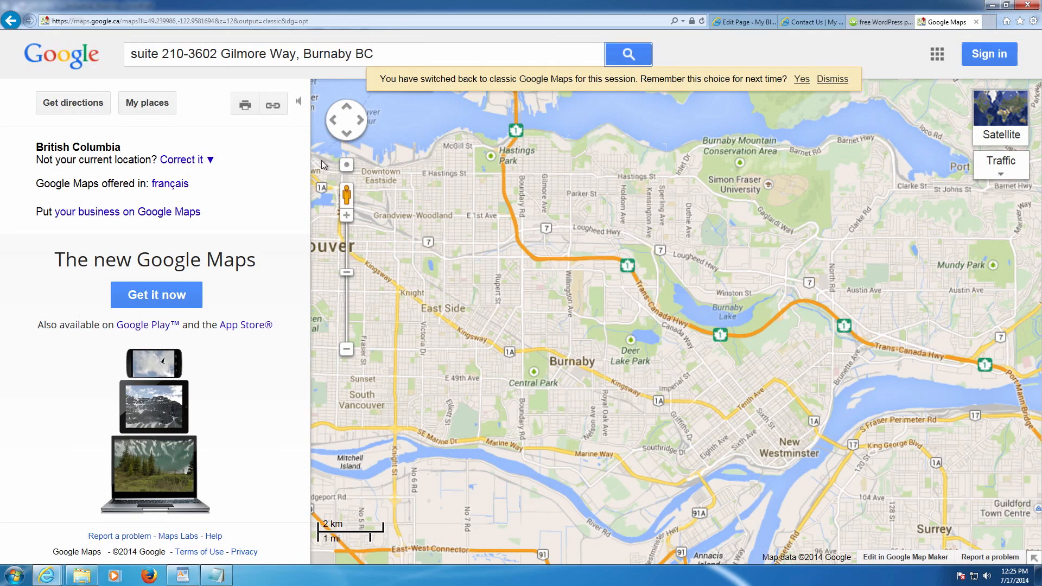
key(Return)
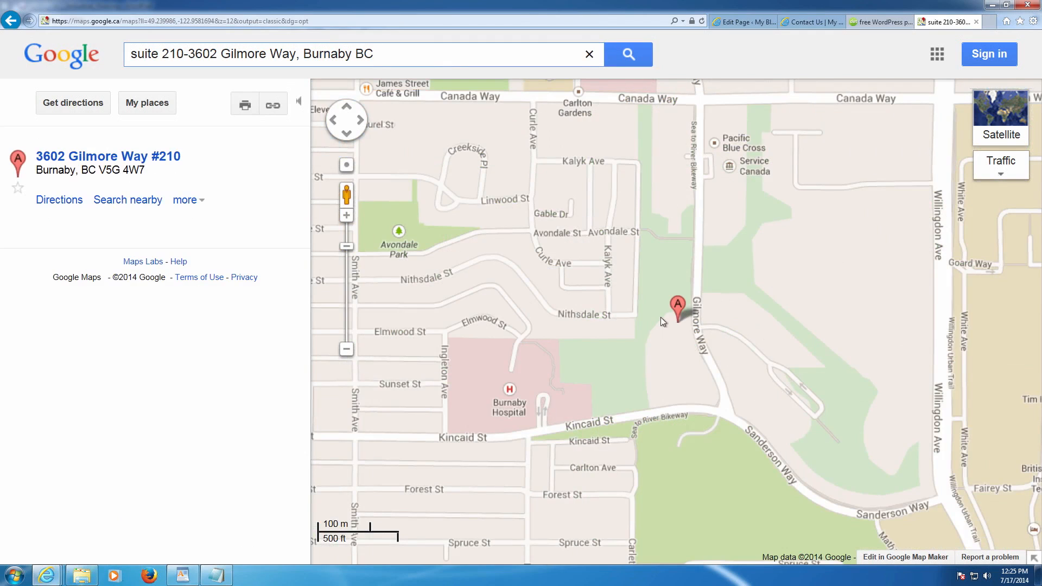
click(91, 162)
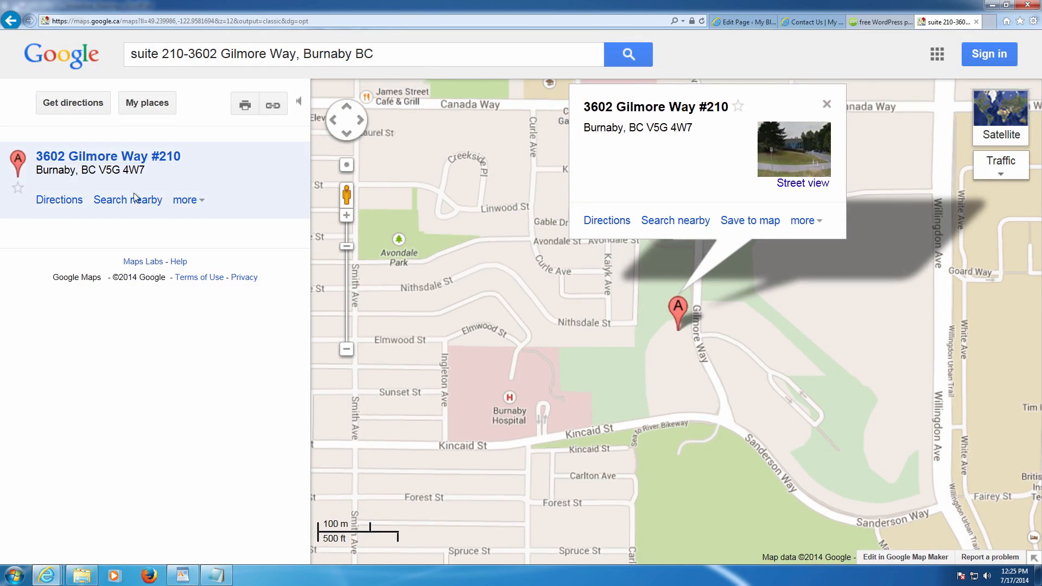
click(192, 201)
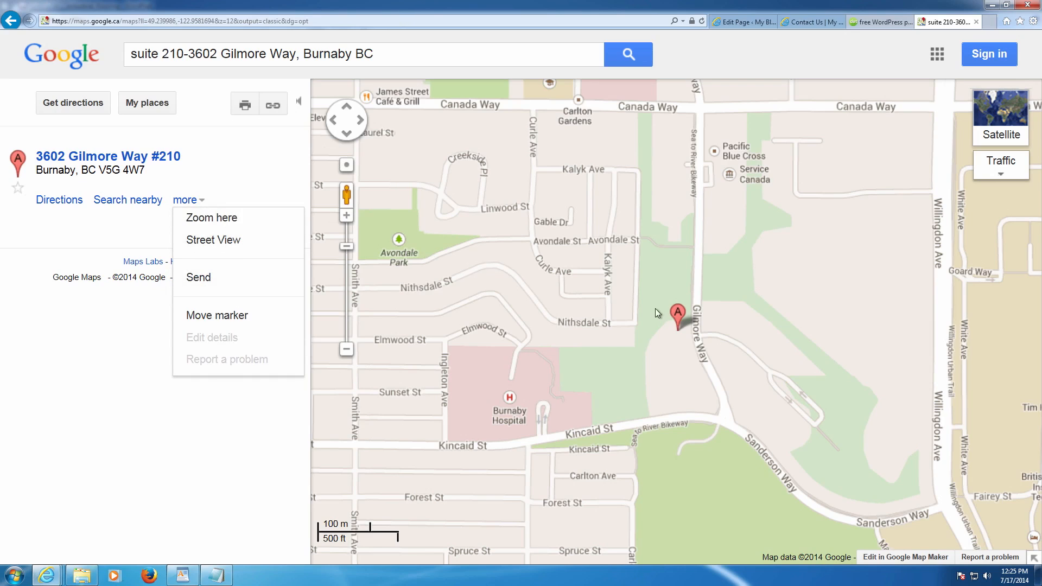
click(678, 314)
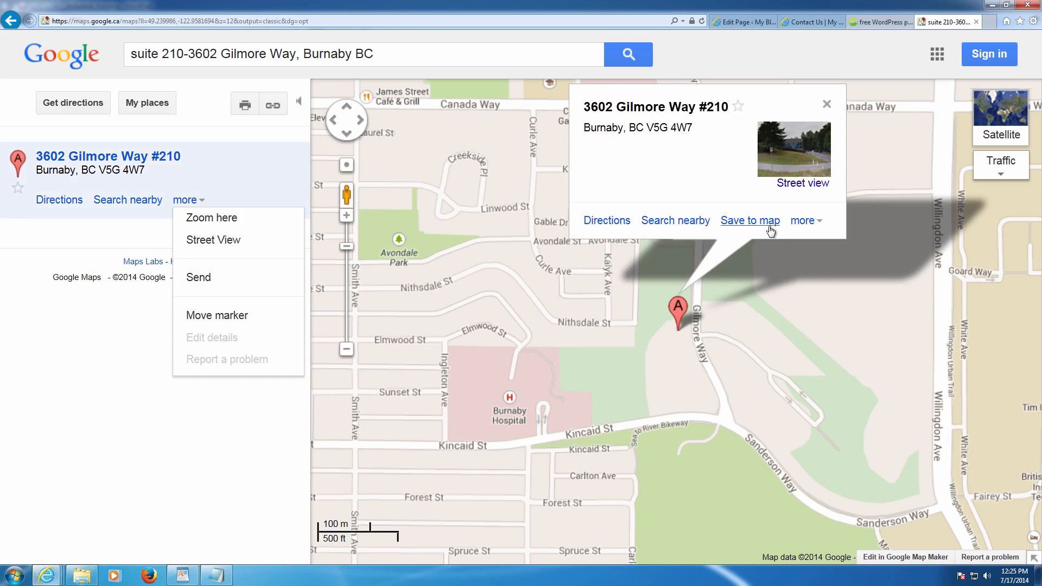
click(803, 221)
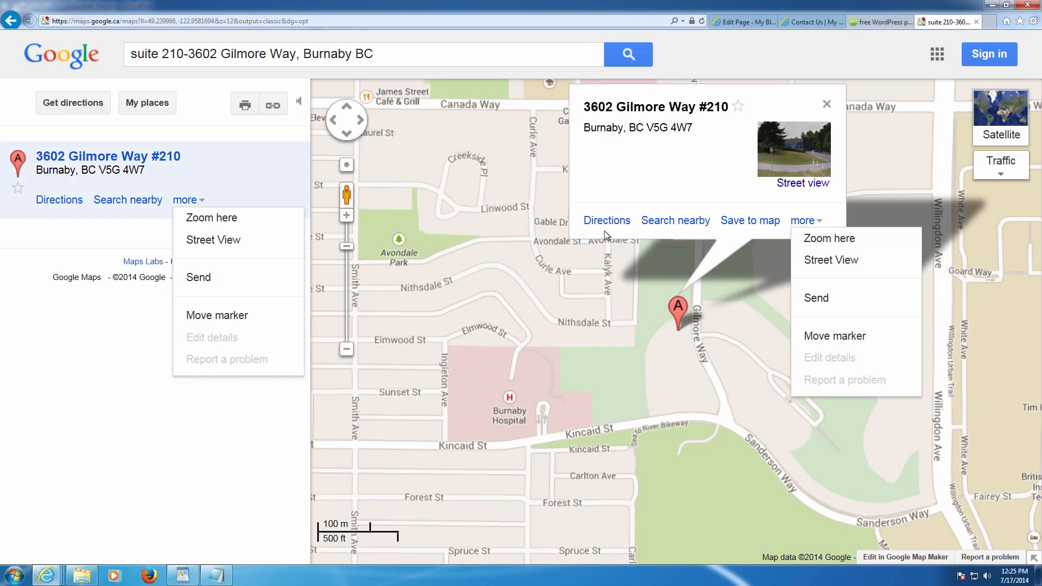
- Select the map's 'Paste HTML to embed in website' iframe code and return to the page editor
click(272, 105)
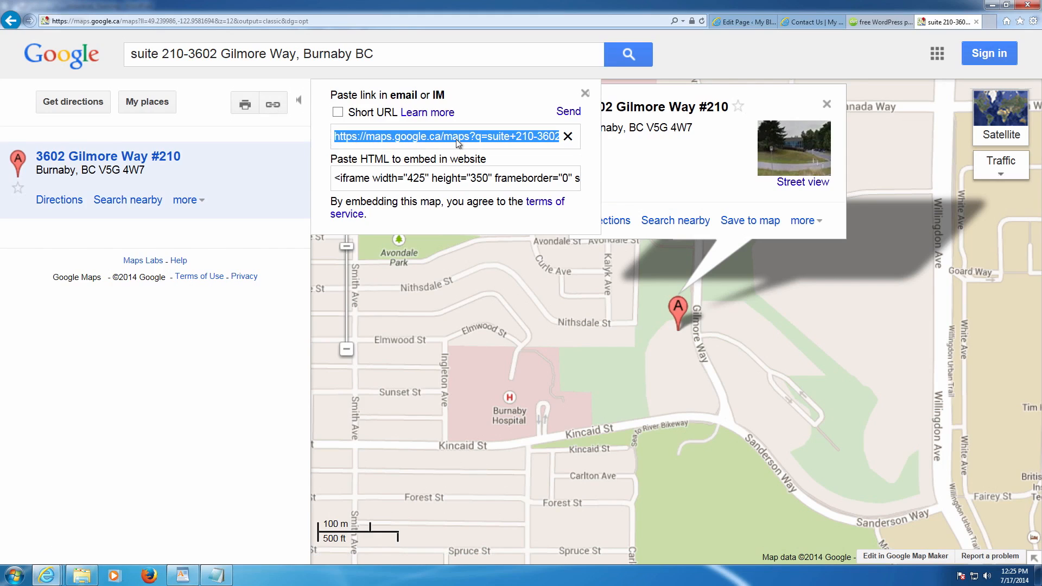
click(339, 179)
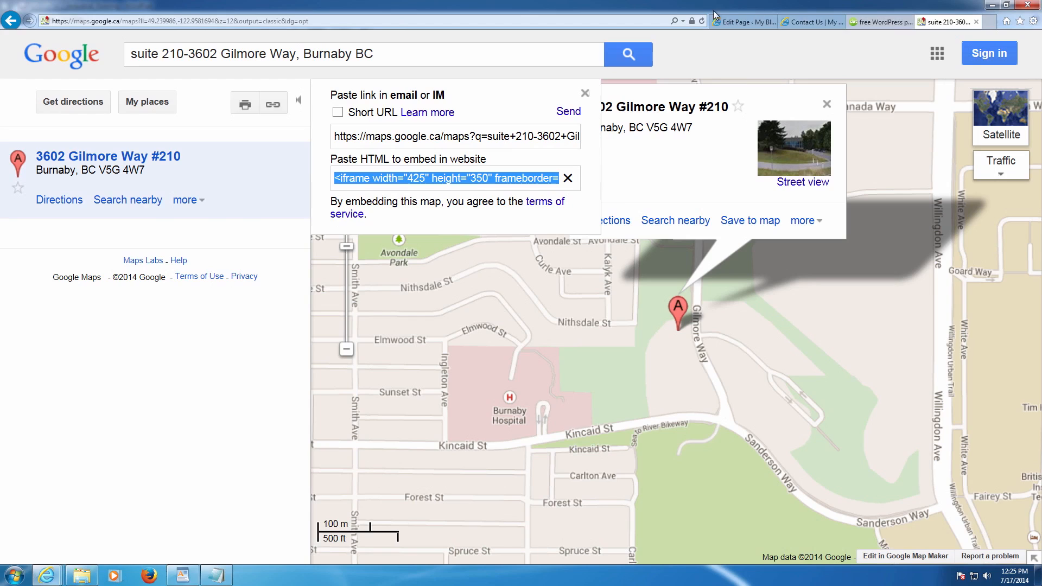
click(738, 21)
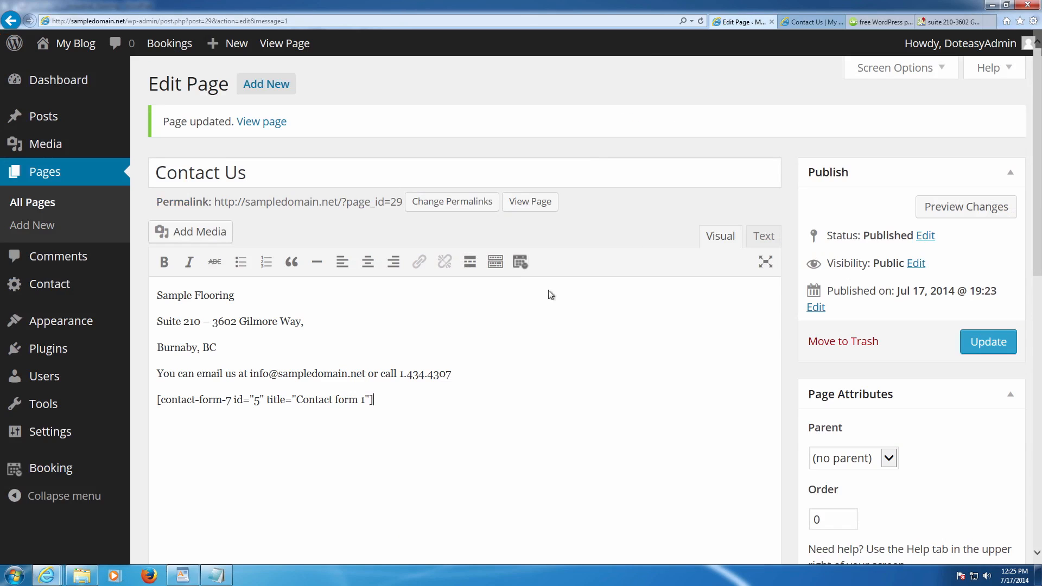
- Paste the map iframe code below the contact-form-7 shortcode in the Text editor and update
click(761, 238)
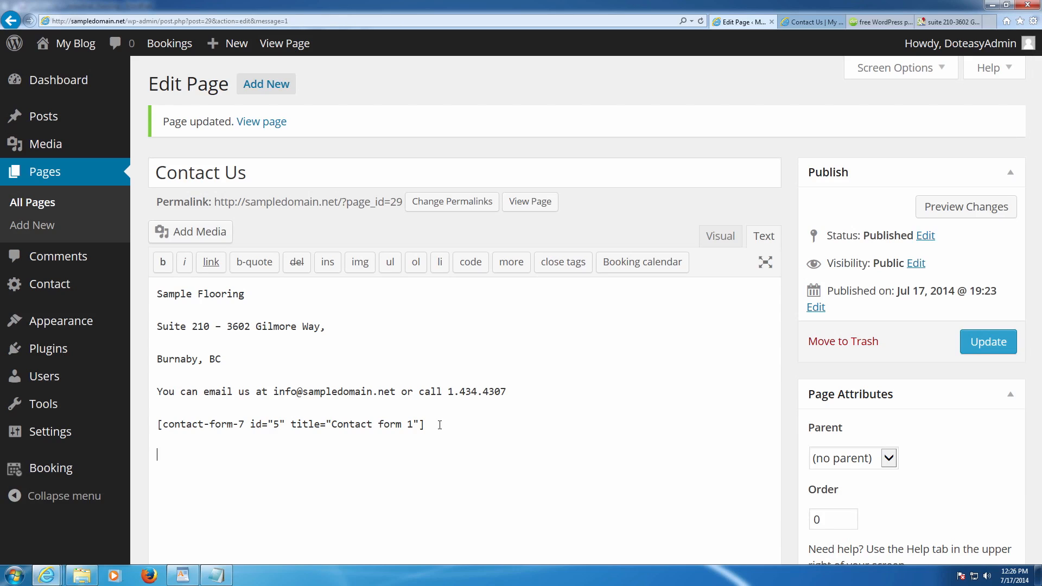
text(<iframe width="425" height="350" frameborder="0" scrolling="no" marginheight="0" marginwidth="0" src="https://maps.google.ca/maps?f=q&amp;source=s_q&amp;hl=en&amp;geocode=&amp;q=suite+210-3602+Gilmore+Way,+Burnaby+BC&amp;aq=&amp;sll=49.239986,-122.958169&amp;sspn=0.134043,0.308647&amp;ie=UTF8&amp;hq=&amp;hnear=3602+Gilmore+Way+%23210,+Burnaby,+British+Columbia+V5G+4W7&amp;ll=49.250778,-123.011313&amp;spn=0.008376,0.01929&amp;t=m&amp;z=14&amp;iwloc=A&amp;output=embed"></iframe><br /><small><a href="https://maps.google.ca/maps?f=q&amp;source=embed&amp;hl=en&amp;geocode=&amp;q=suite+210-3602+Gilmore+Way,+Burnaby+BC&amp;aq=&amp;sll=49.239986,-122.958169&amp;sspn=0.134043,0.308647&amp;ie=UTF8&amp;hq=&amp;hnear=3602+Gilmore+Way+%23210,+Burnaby,+British+Columbia+V5G+4W7&amp;ll=49.250778,-123.011313&amp;spn=0.008376,0.01929&amp;t=m&amp;z=14&amp;iwloc=A" style="color:#0000FF;text-align:left">View Larger Map</a></small>)
scroll(442, 422, down, 2)
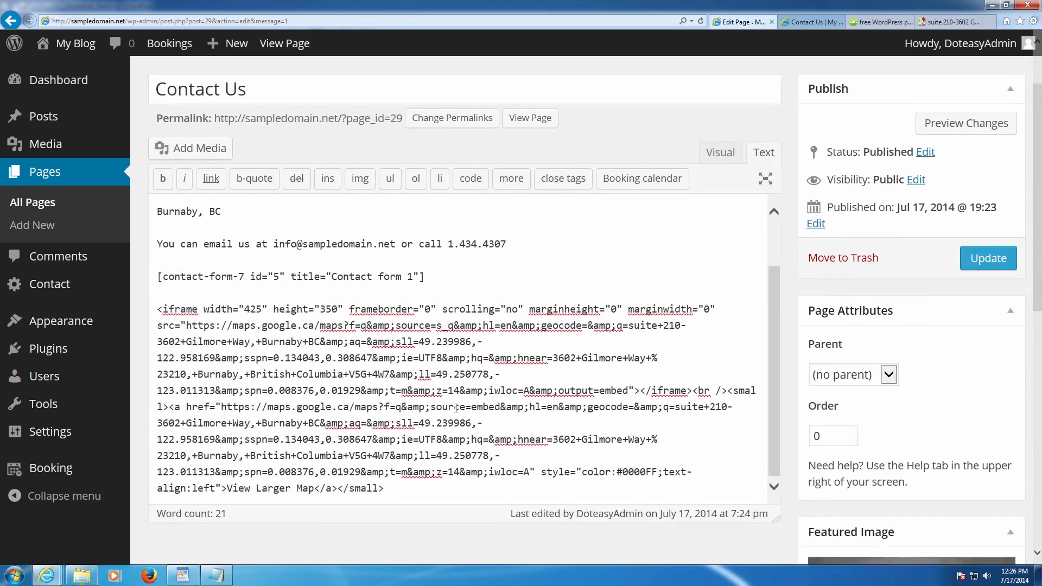
scroll(487, 390, up, 4)
scroll(542, 373, down, 3)
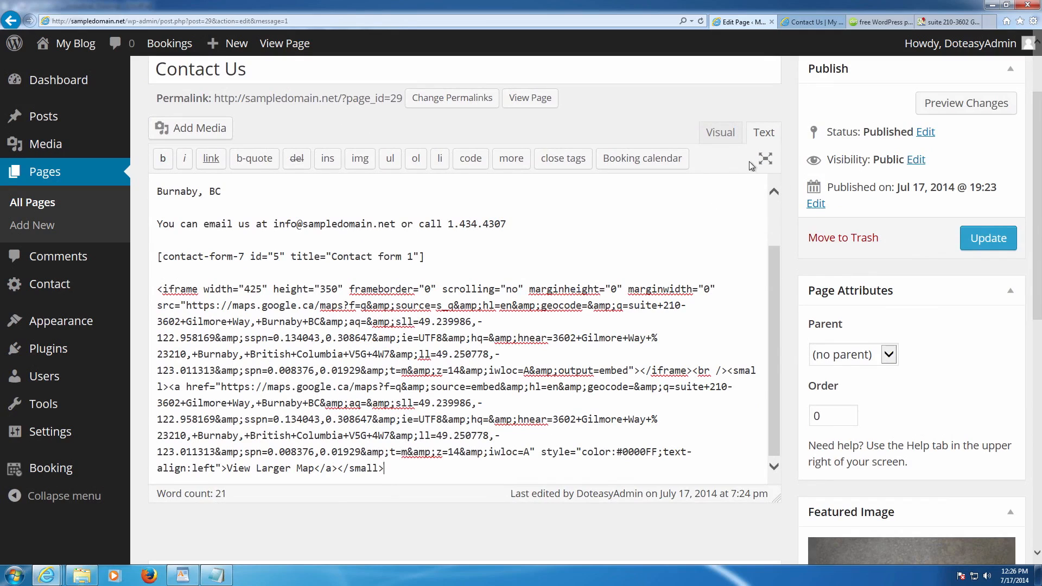
click(961, 235)
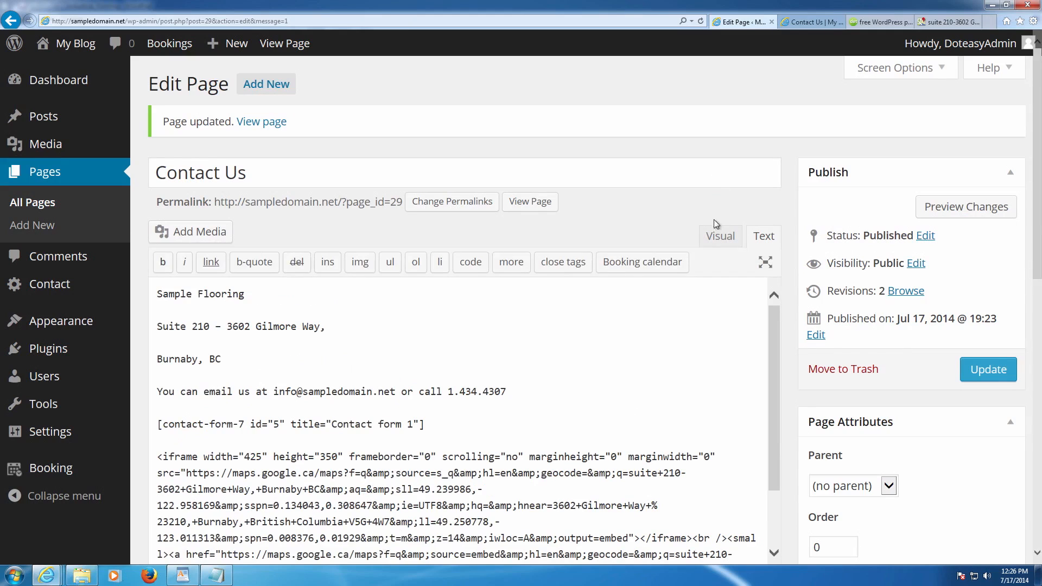
- Switch back to the Visual editor and update the Contact Us page again
click(722, 236)
scroll(477, 284, down, 3)
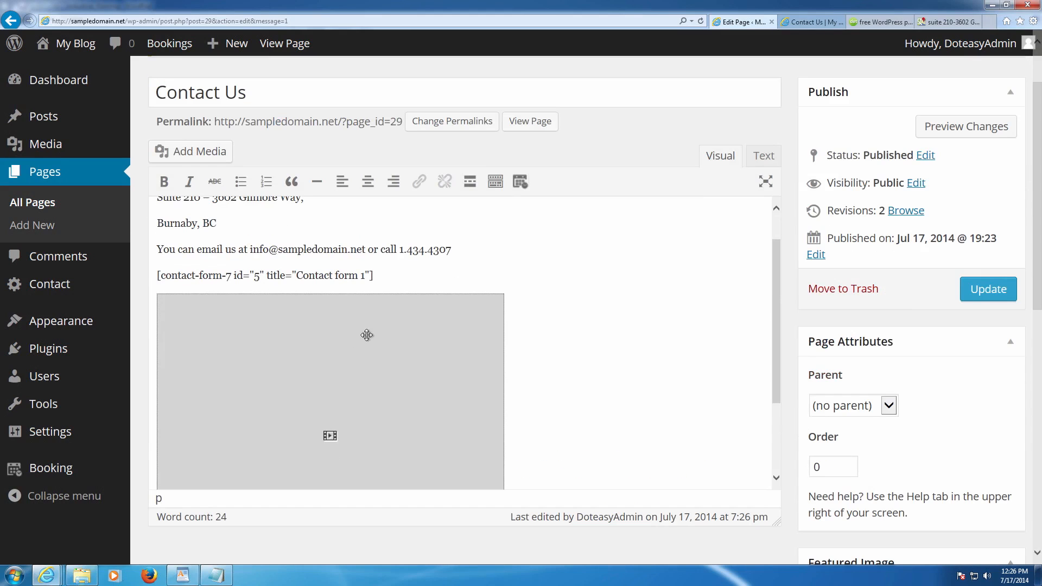
scroll(367, 334, down, 2)
click(962, 287)
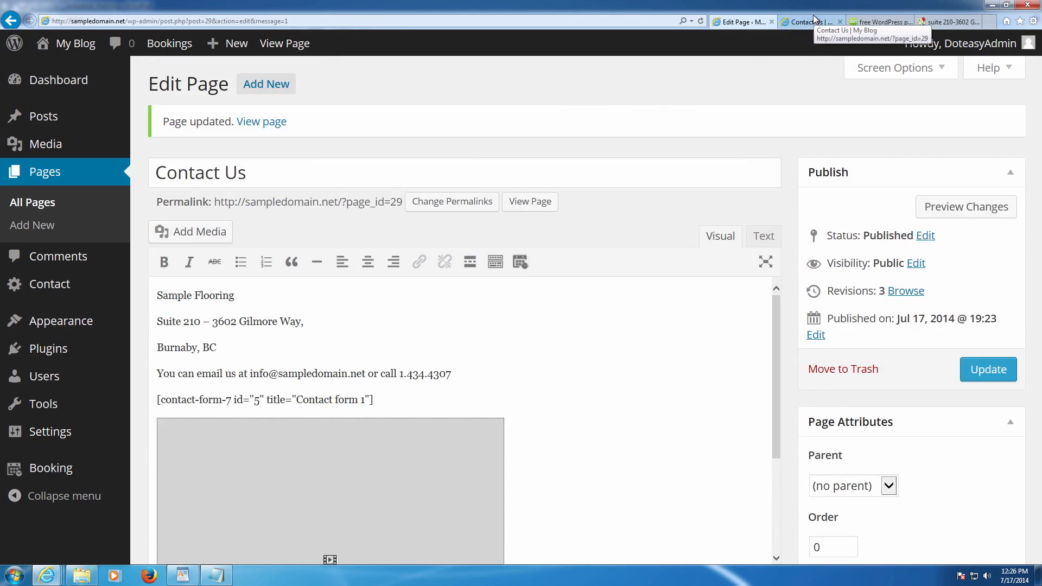
click(812, 18)
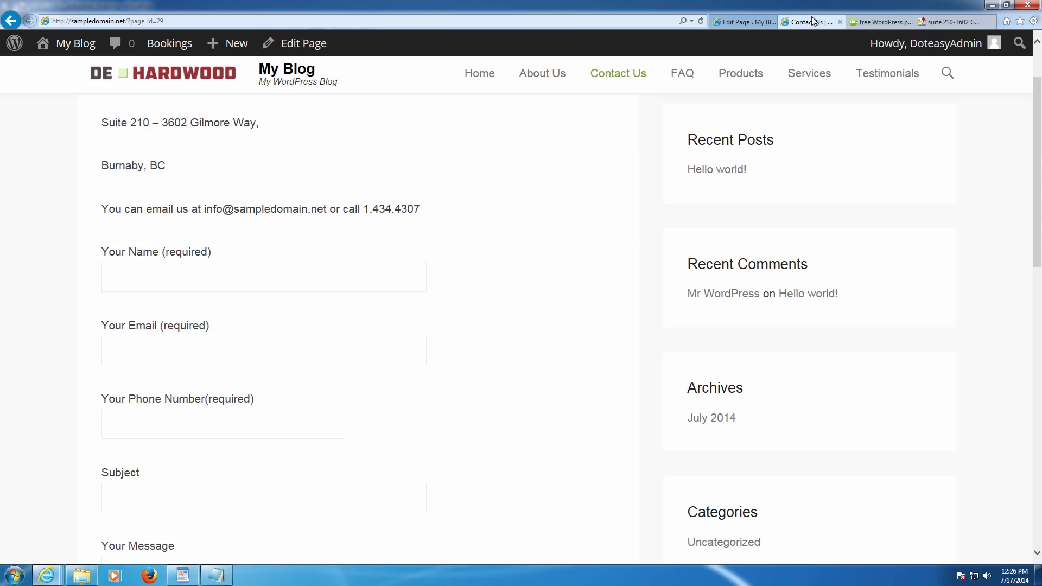
key(F5)
scroll(522, 199, down, 7)
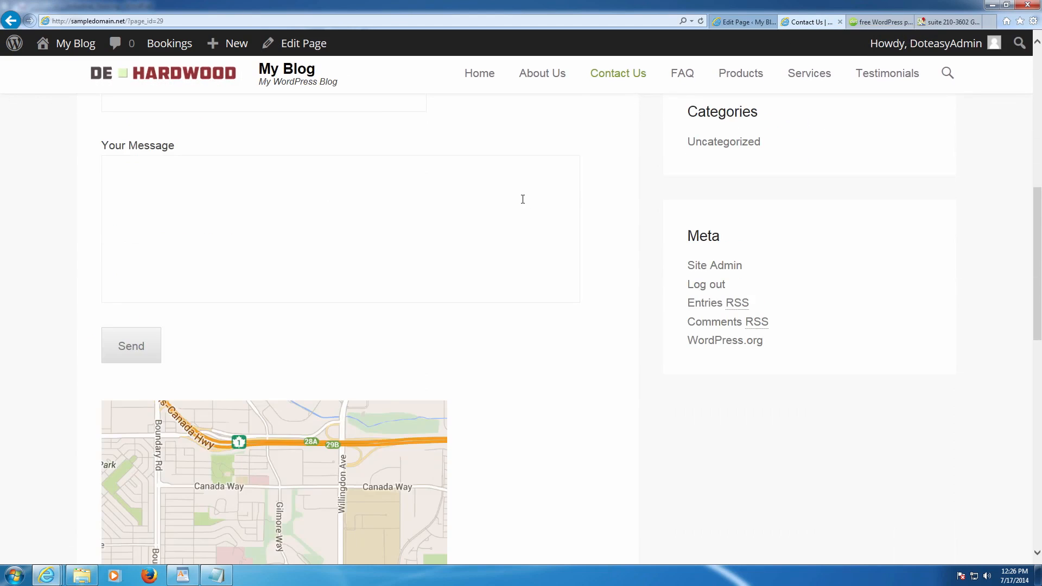
scroll(522, 199, down, 4)
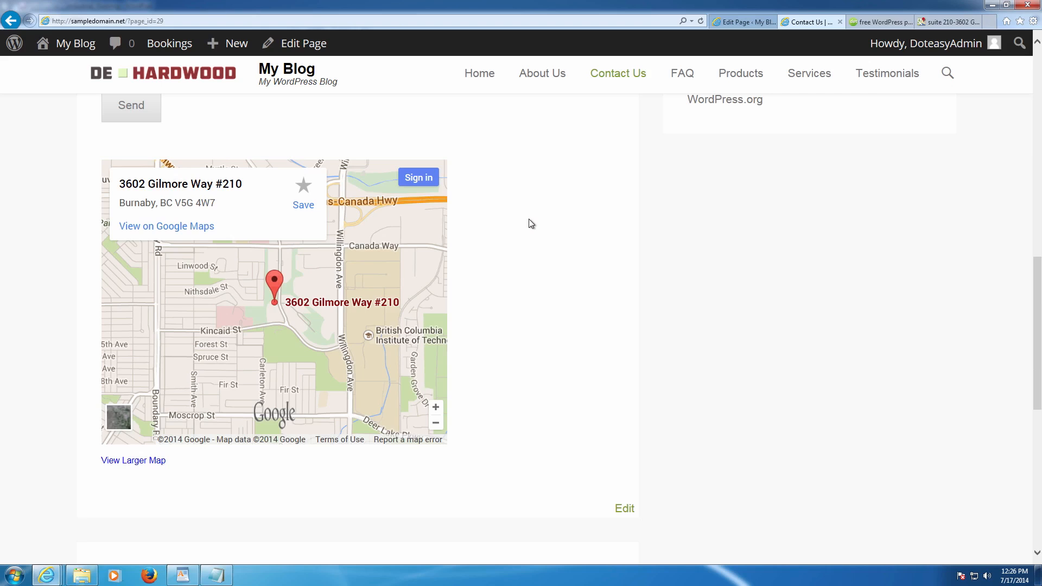
scroll(531, 224, up, 8)
scroll(502, 227, up, 2)
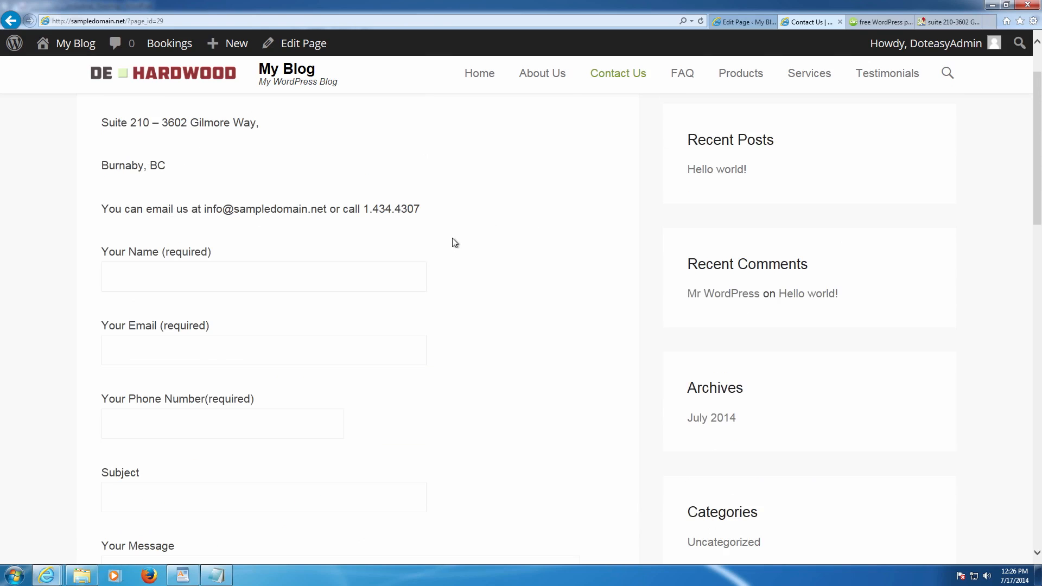
scroll(375, 265, up, 3)
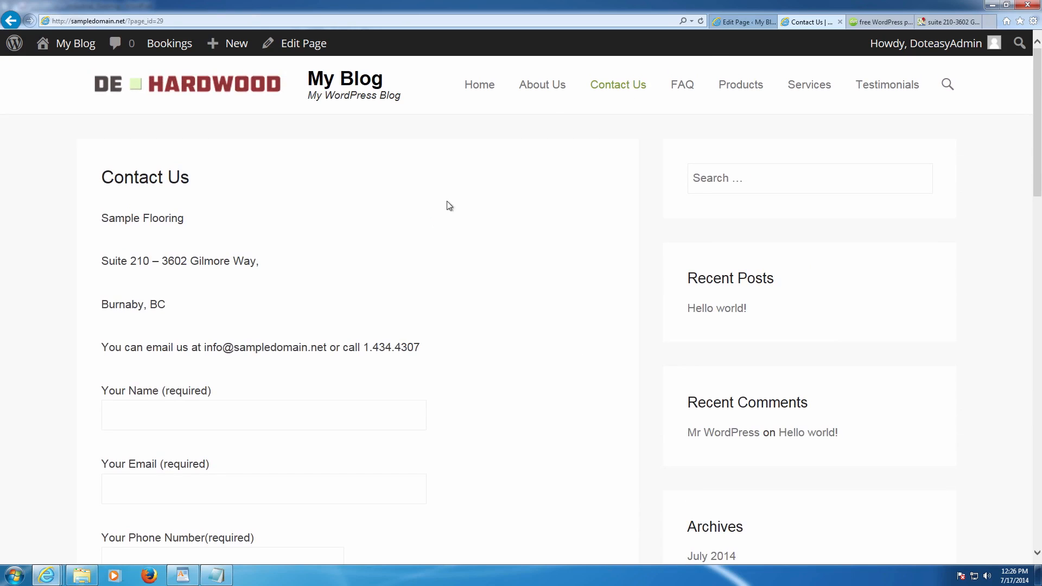
click(725, 27)
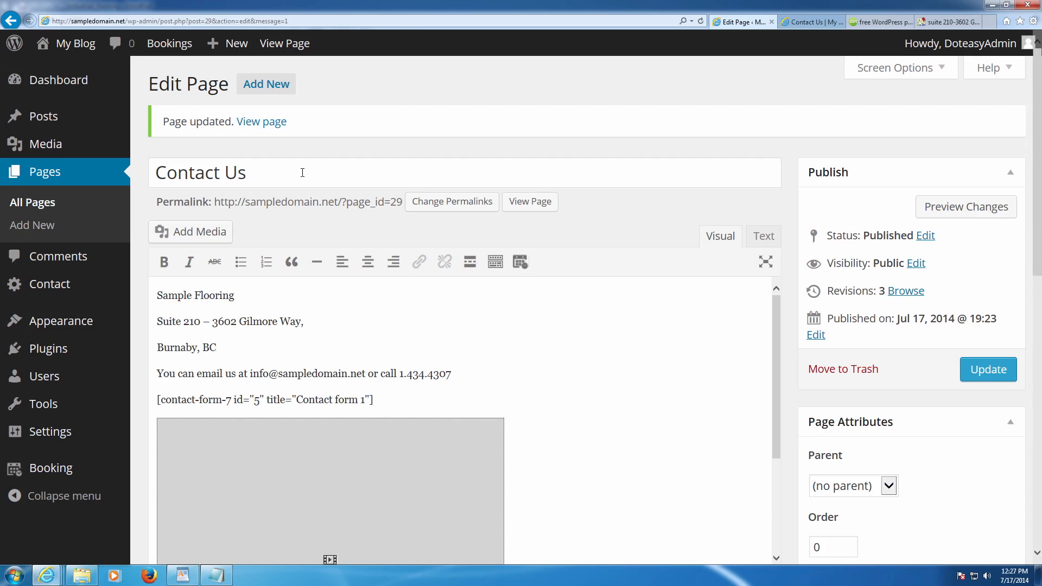
- Start a new page titled 'Booking Page'
click(274, 89)
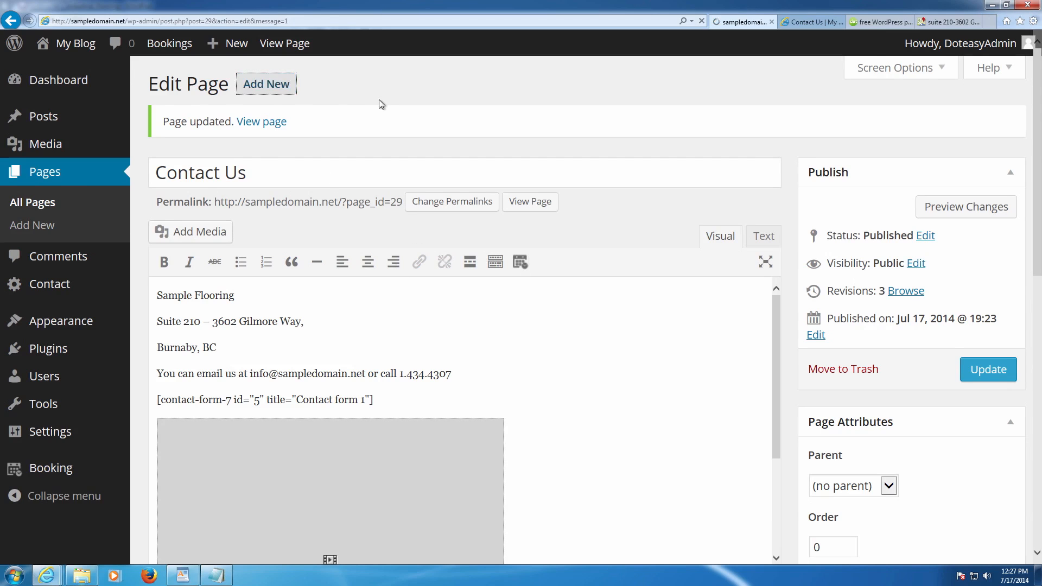
text(Book)
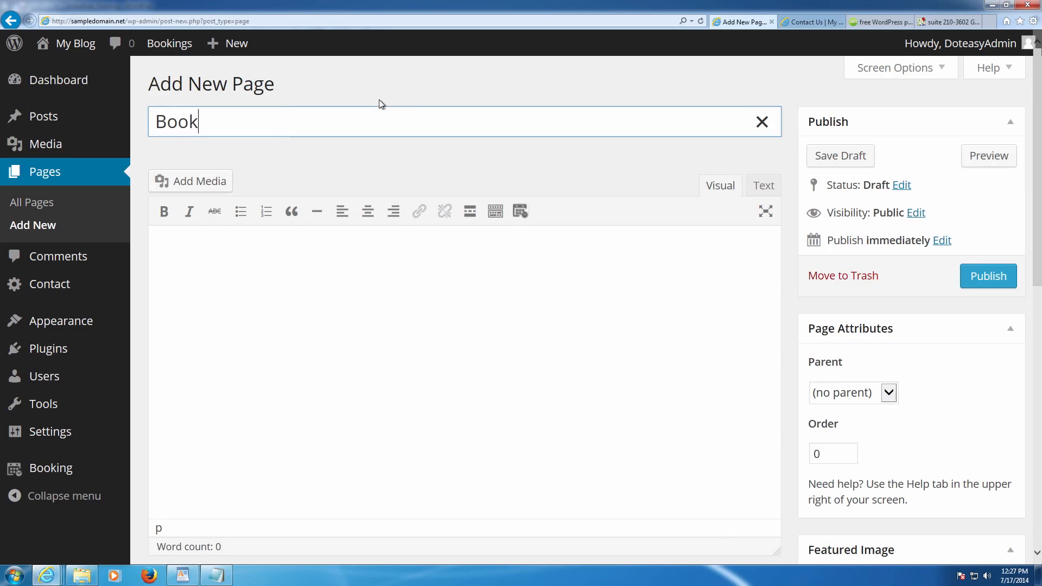
text(ing Page)
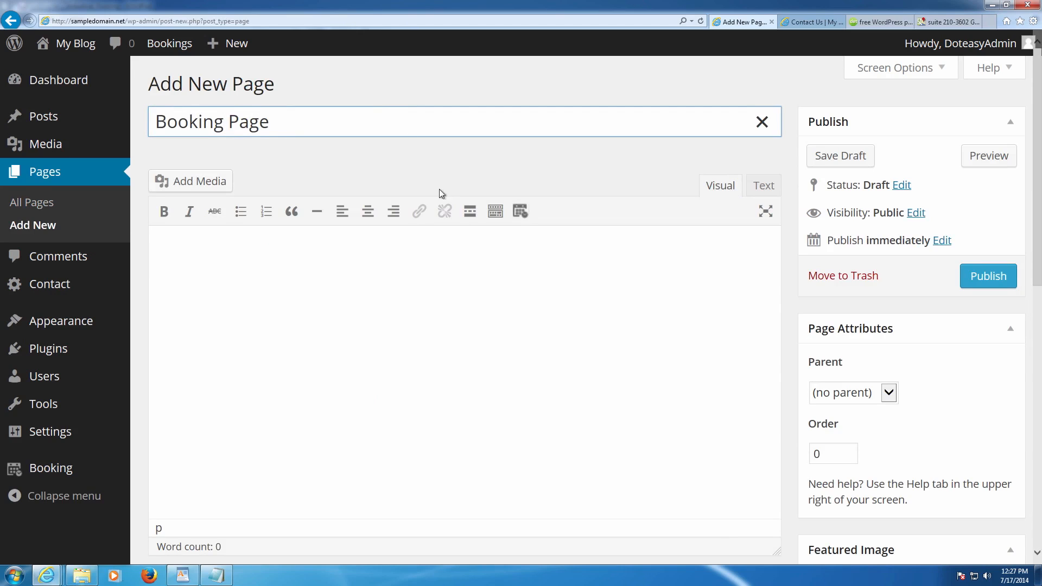
click(475, 248)
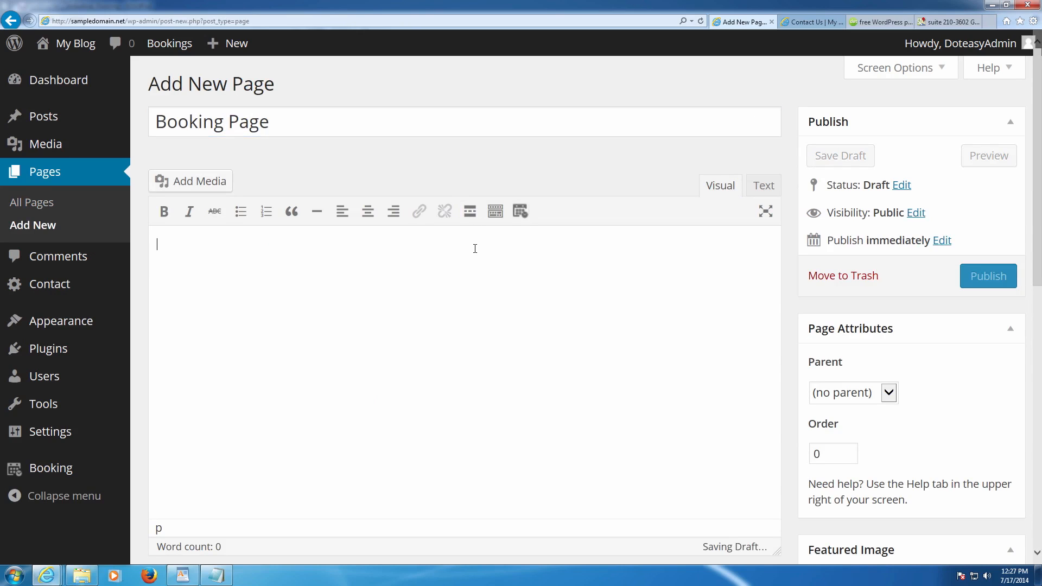
- Set the booking calendar insertion to show 2 visible months
click(518, 215)
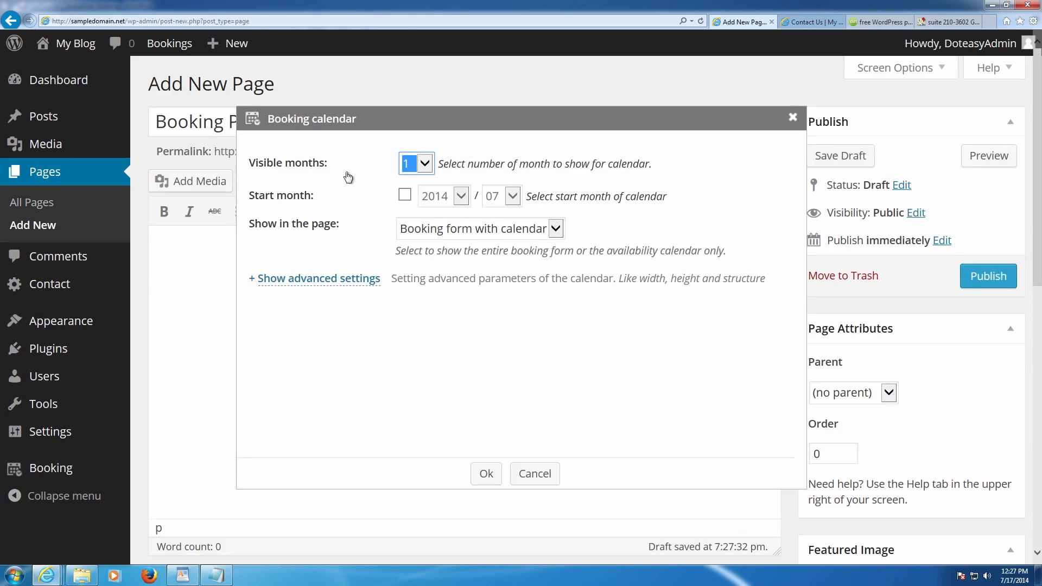
click(425, 163)
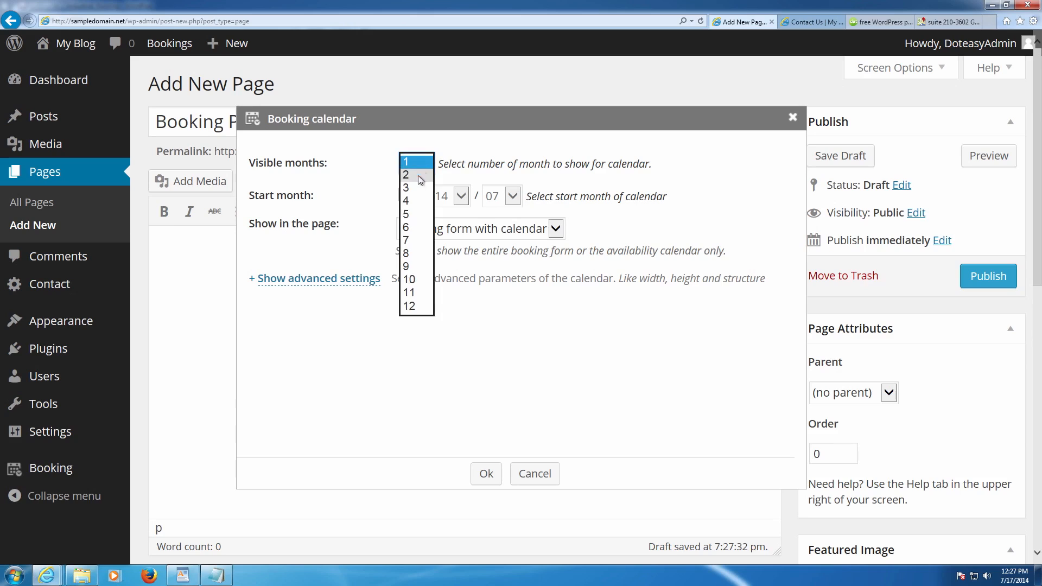
click(414, 177)
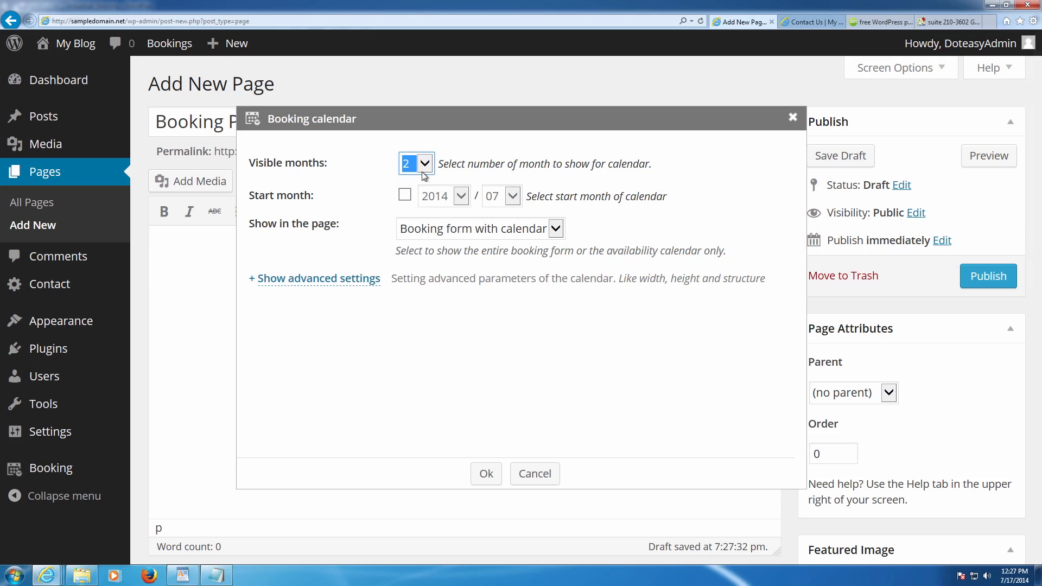
click(424, 163)
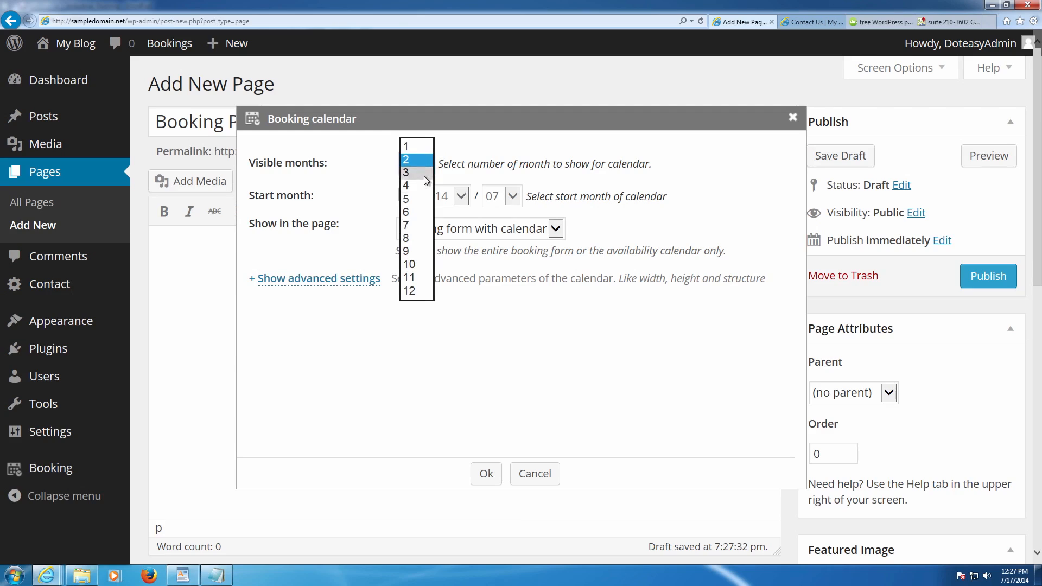
click(419, 172)
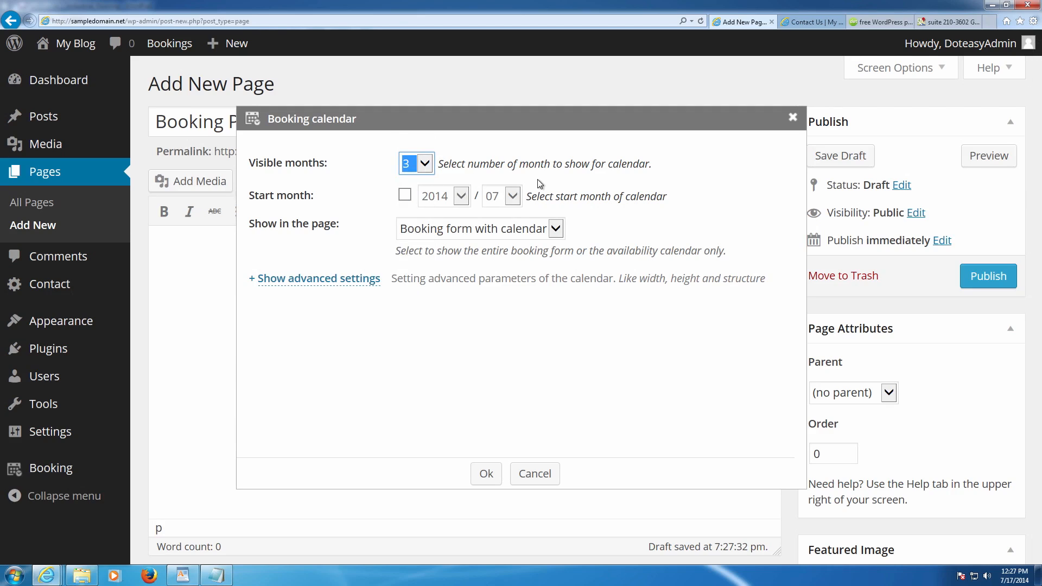
click(423, 168)
click(415, 143)
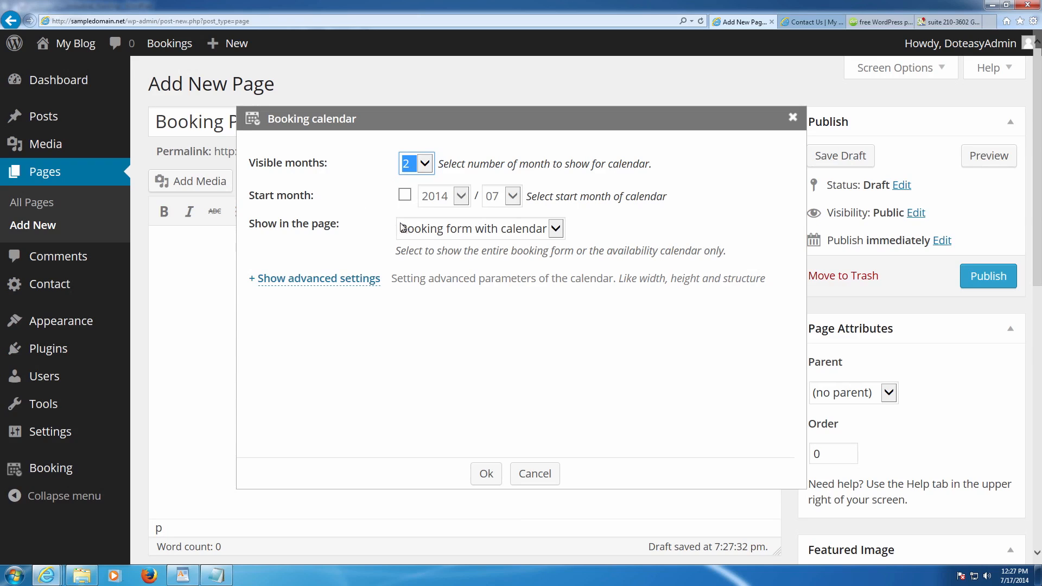
- Keep the full booking form with calendar and insert the [booking nummonths=2] shortcode
click(473, 234)
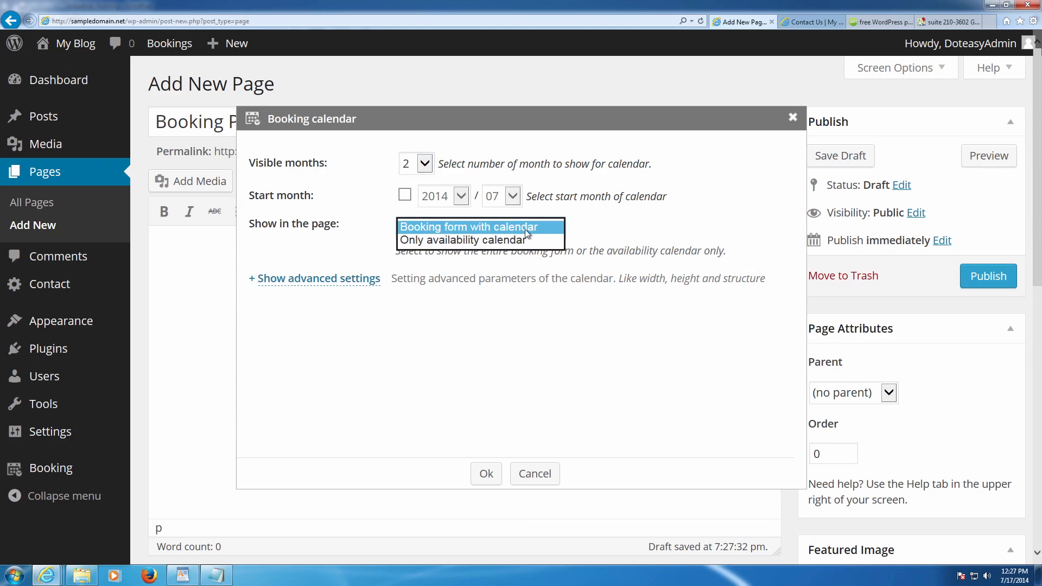
click(494, 231)
click(605, 229)
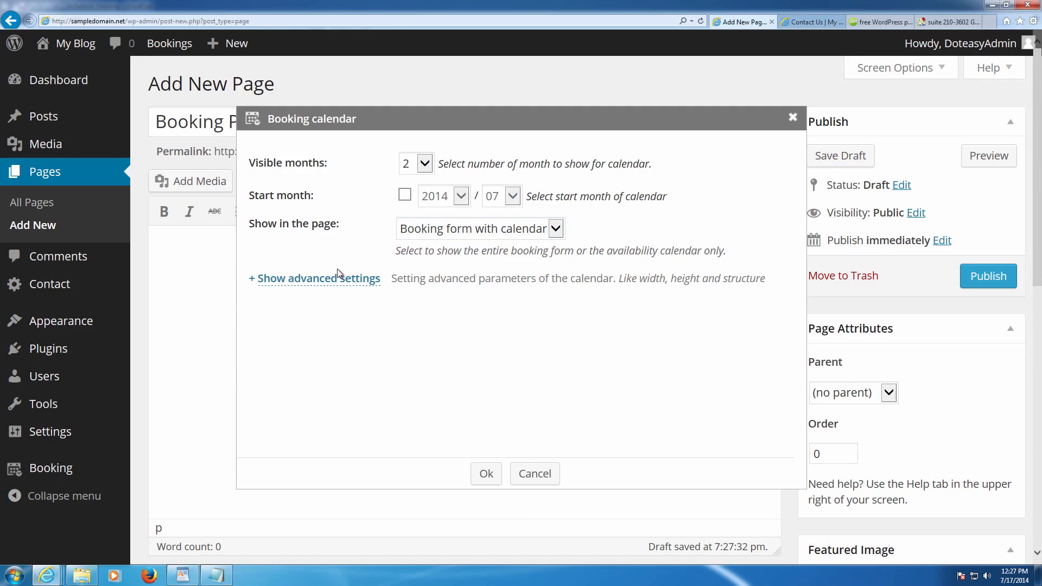
click(284, 281)
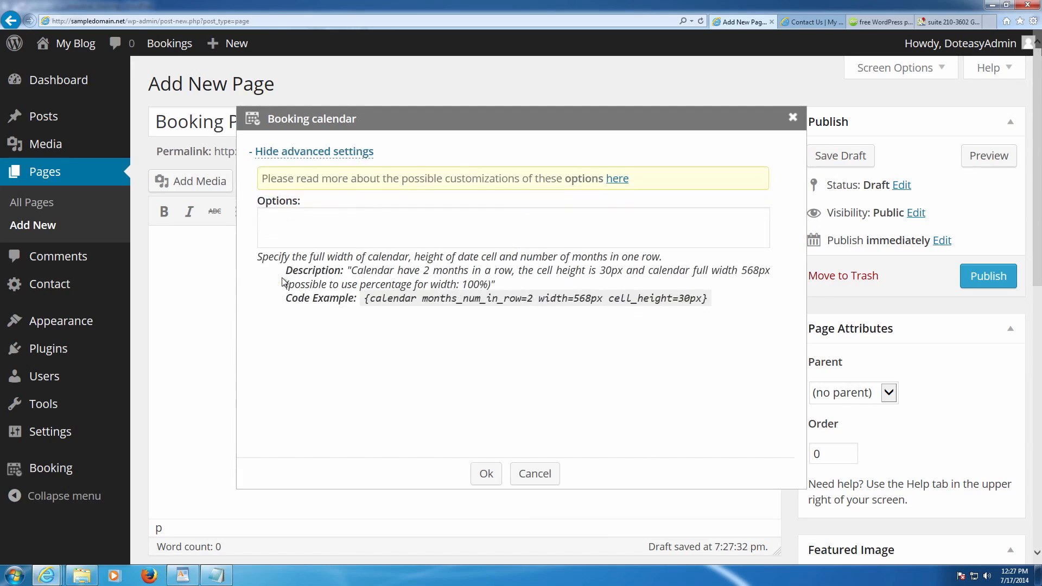
click(313, 154)
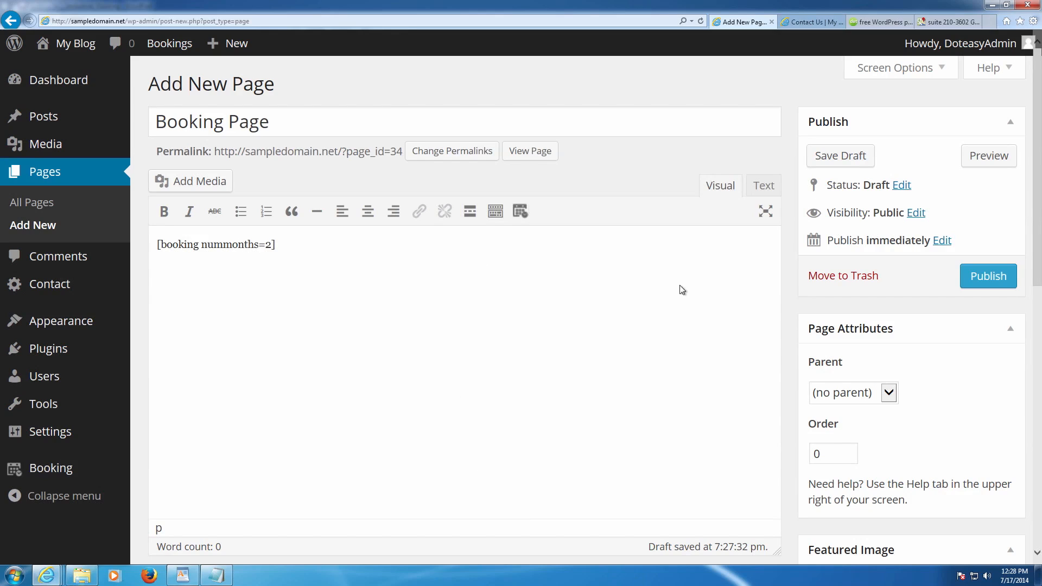
- Publish Booking Page and upload P1090308_ps as its featured image
click(993, 277)
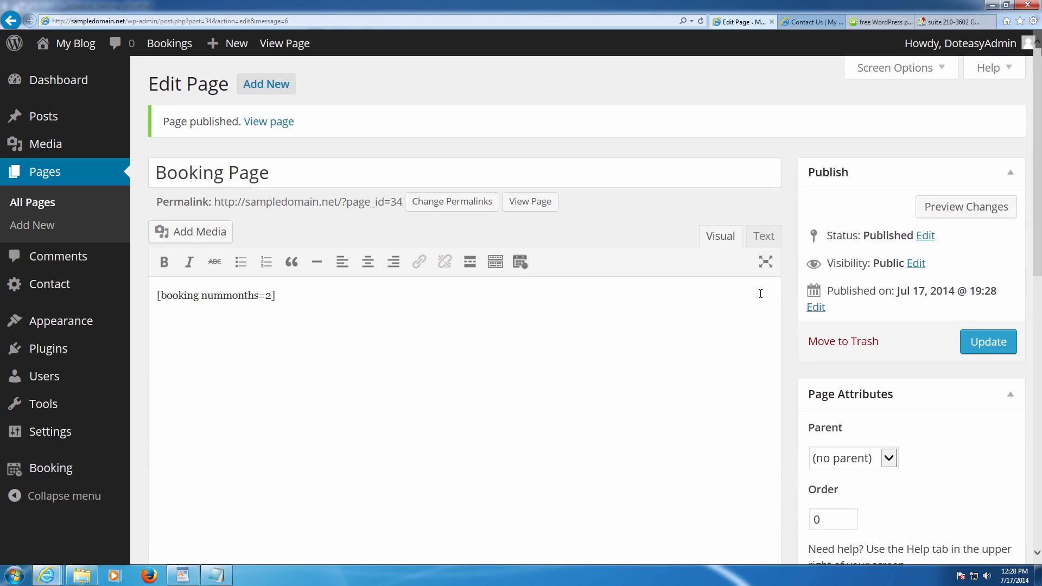
scroll(726, 300, down, 4)
click(851, 411)
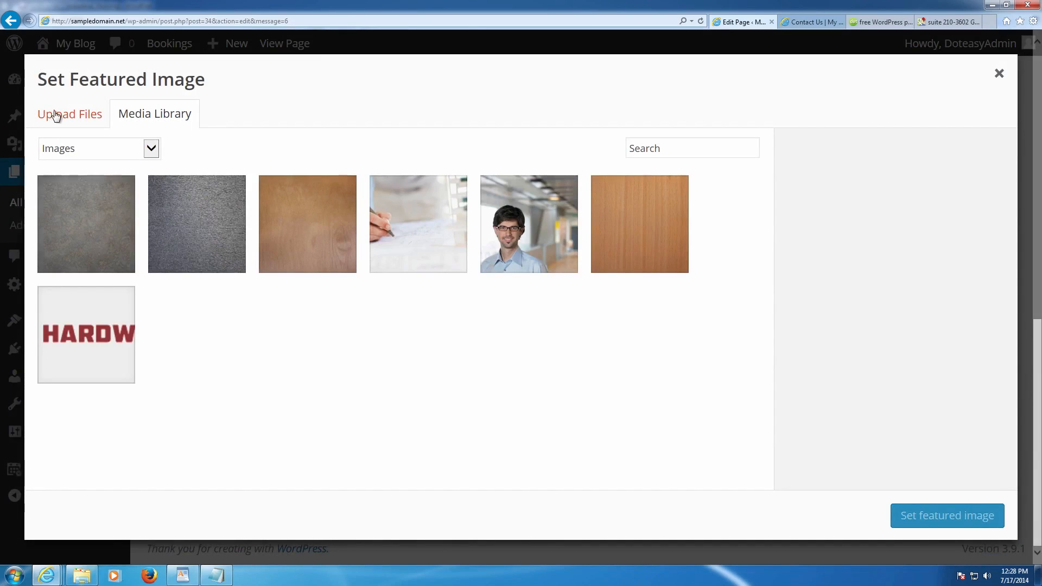
click(56, 116)
click(483, 337)
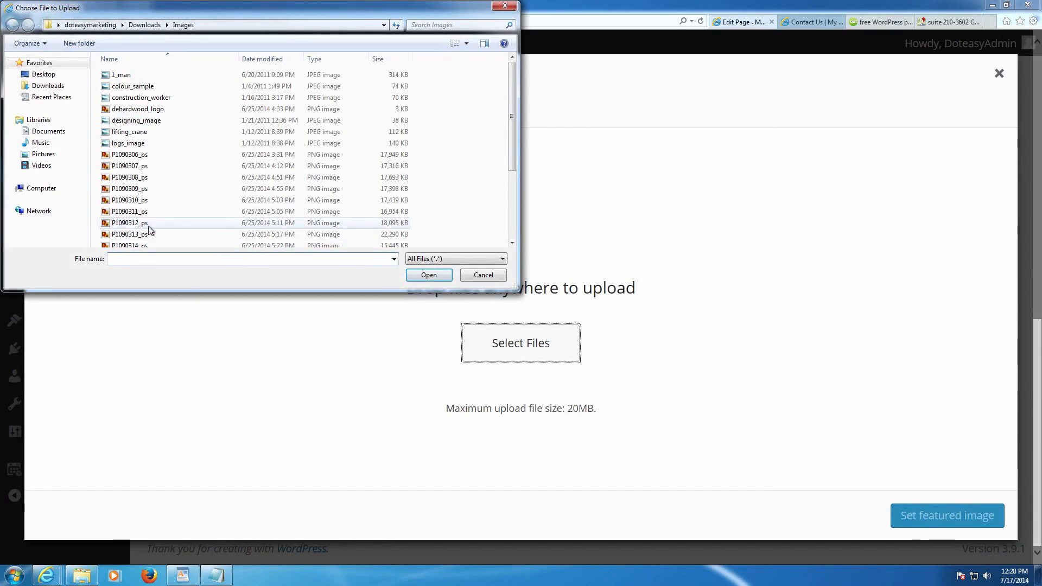
click(140, 179)
double_click(140, 179)
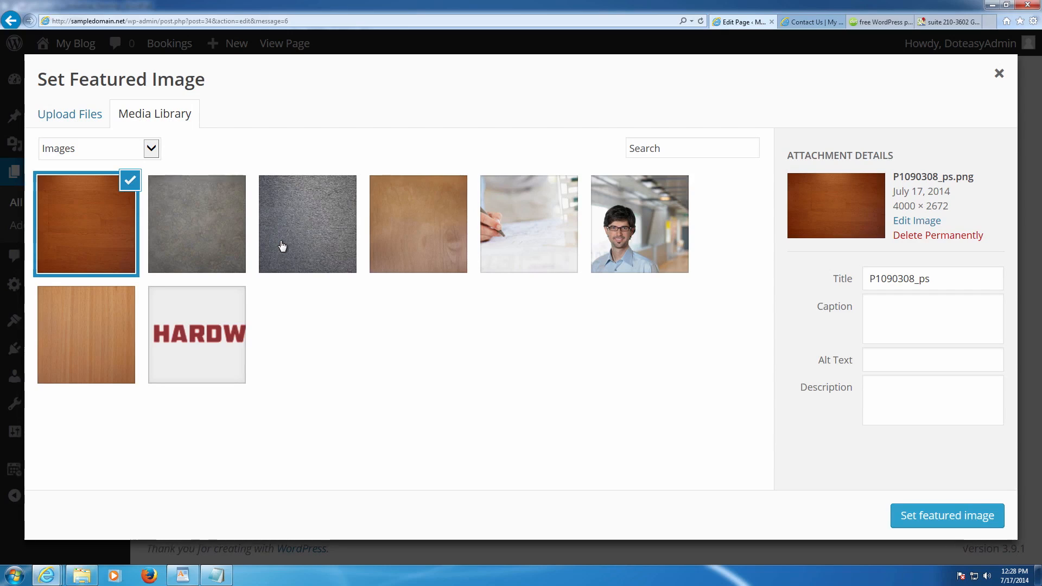
- Title and caption the image 'Booking Page', alt text and description 'Image for Booking', and set it as featured
double_click(939, 282)
key(BackSpace)
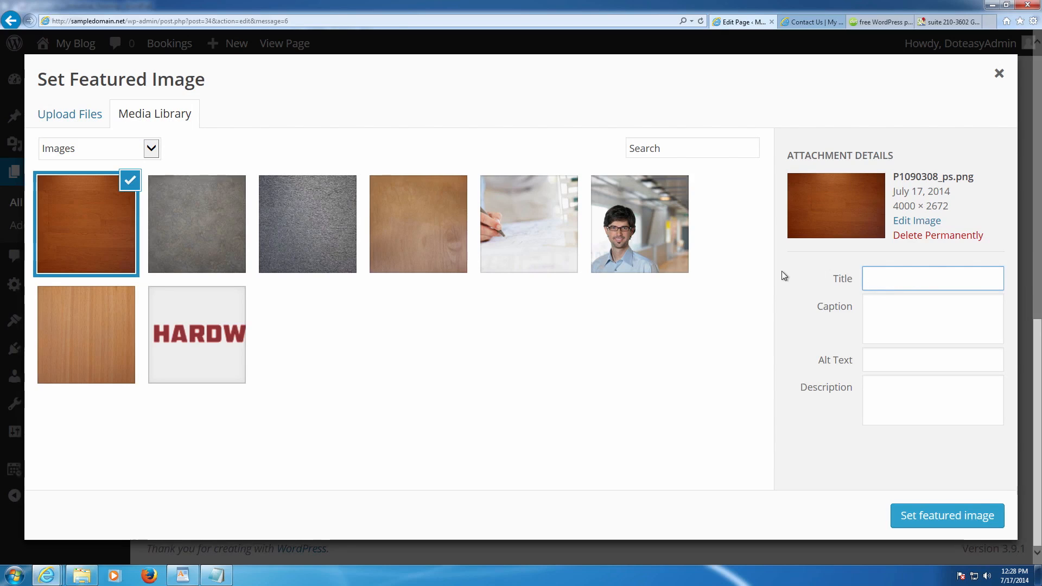
text(Booking Page)
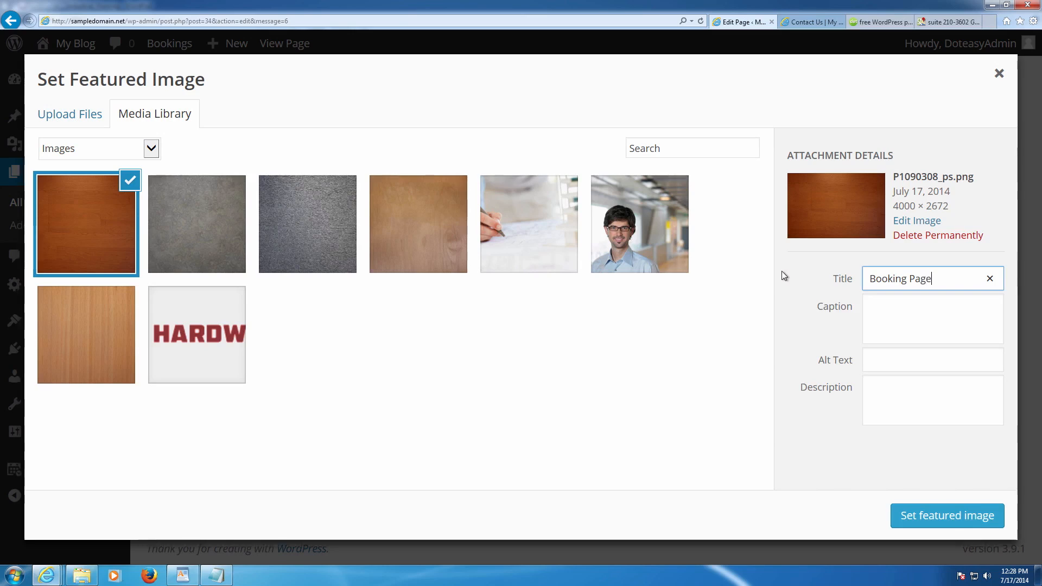
key(Tab)
text(Booking Page)
key(Tab)
text(Image for Booking)
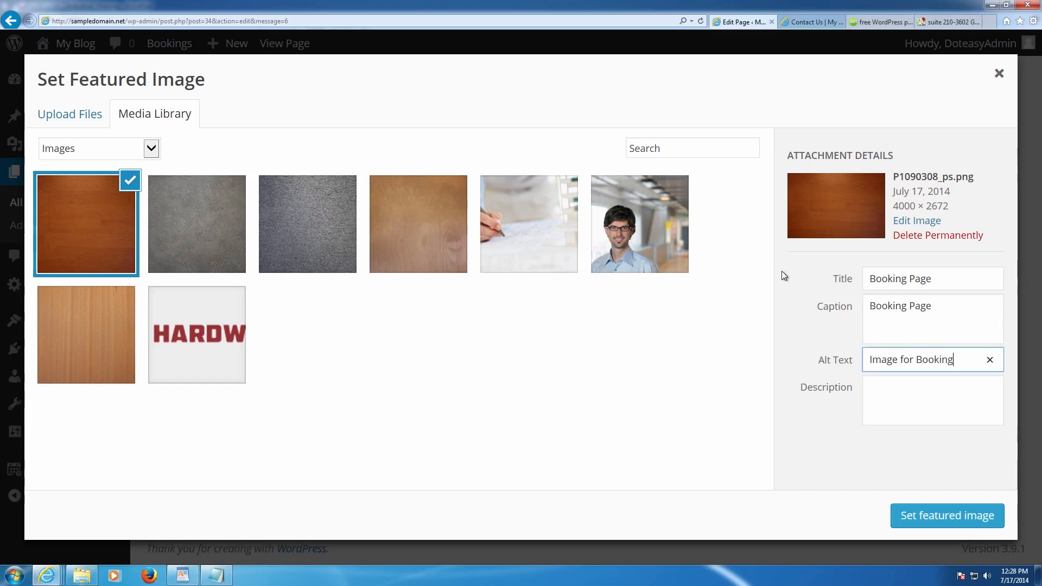
key(Tab)
text(Image for Booking)
click(930, 519)
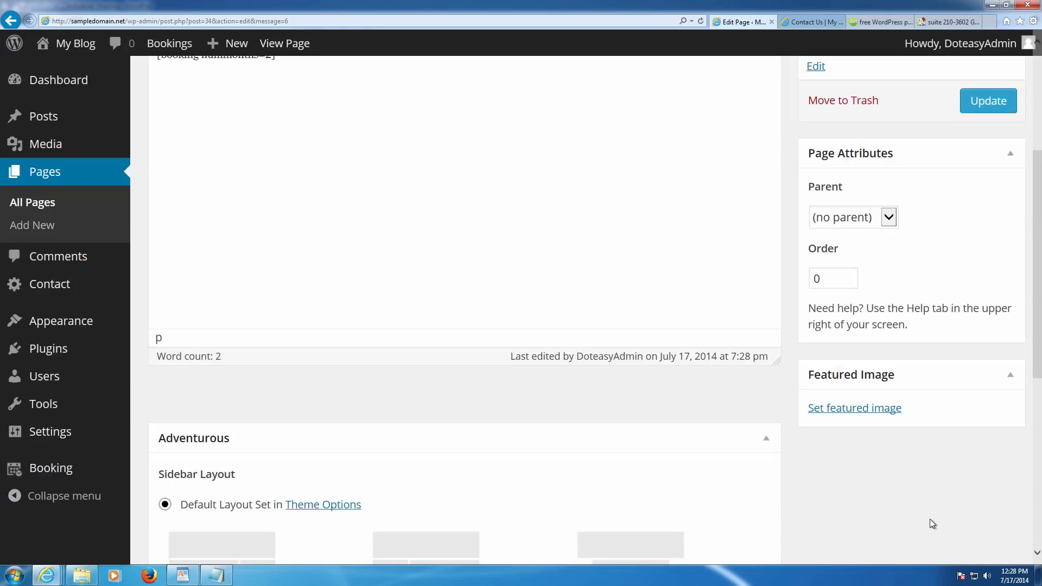
- Update Booking Page and start a new page titled 'Availability'
click(988, 106)
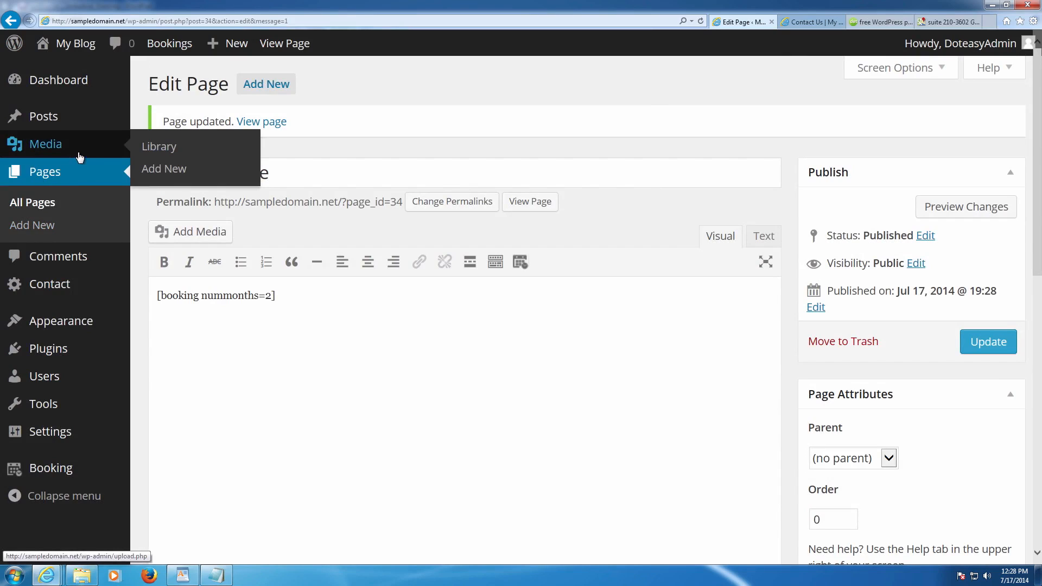
click(271, 85)
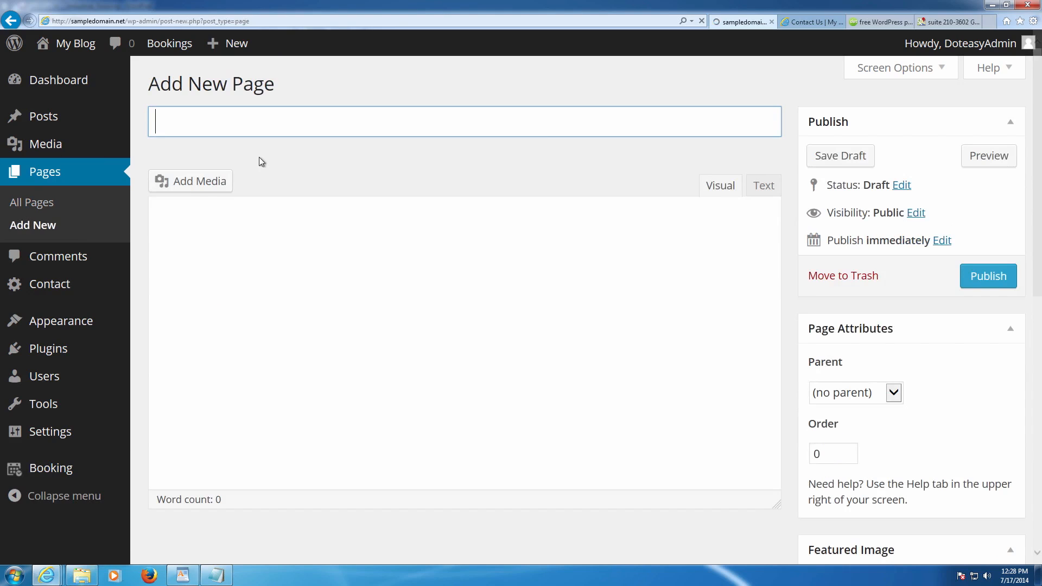
text(Avail)
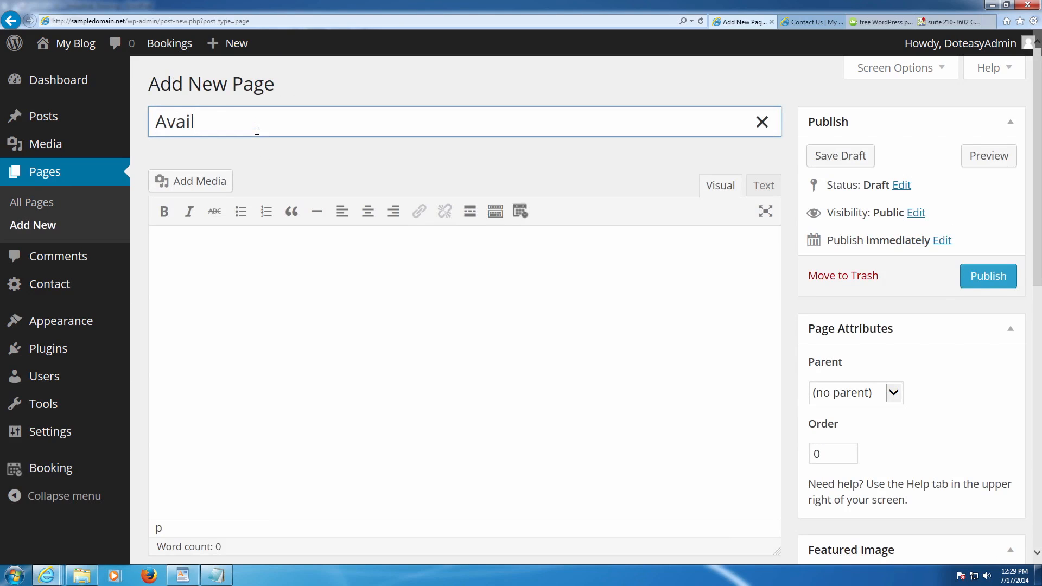
text(ability)
- Insert an availability-only, one-month booking calendar shortcode [bookingcalendar nummonths=1]
click(522, 211)
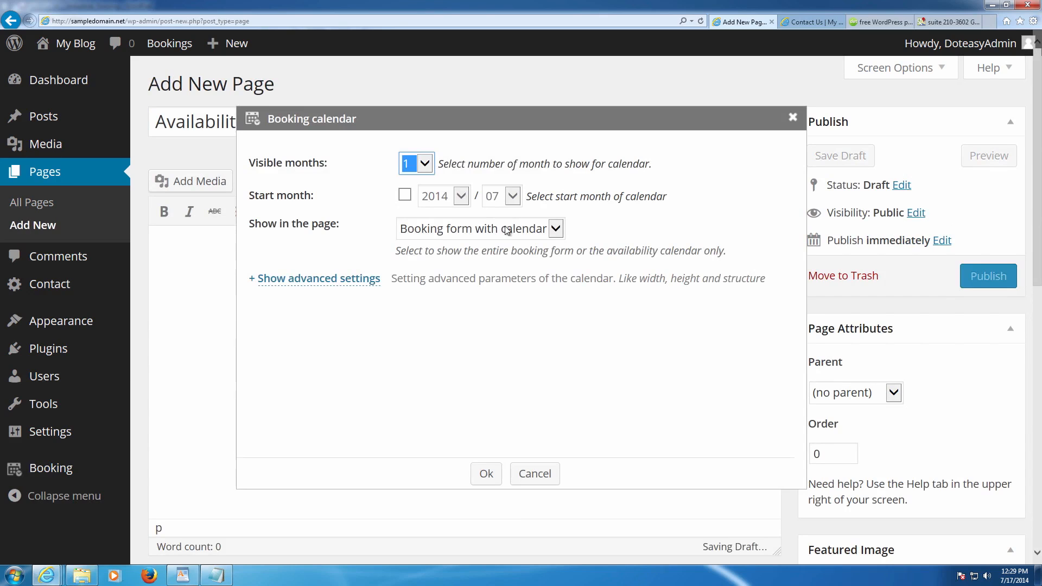
click(542, 228)
click(464, 240)
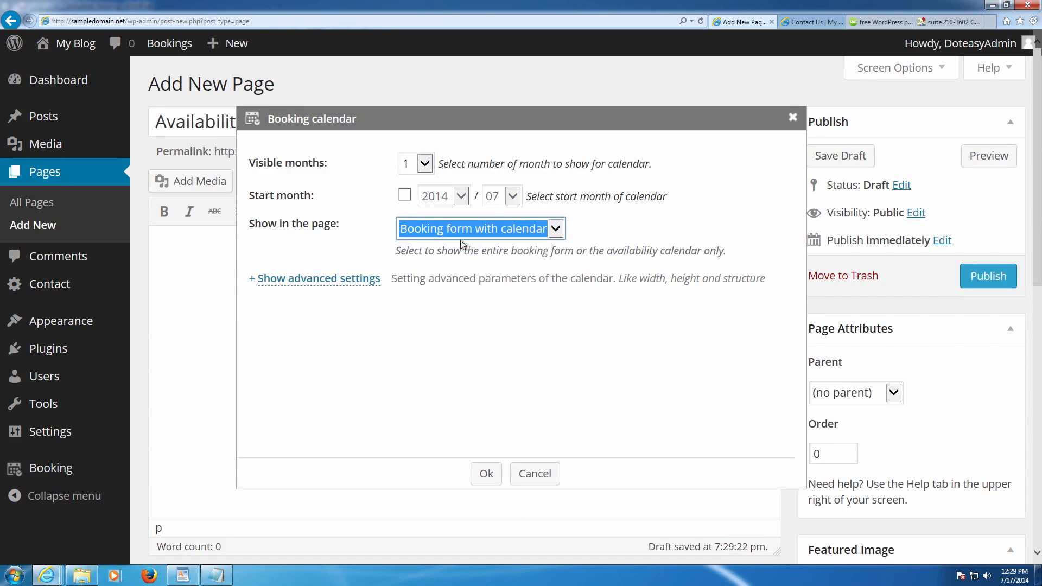
click(481, 378)
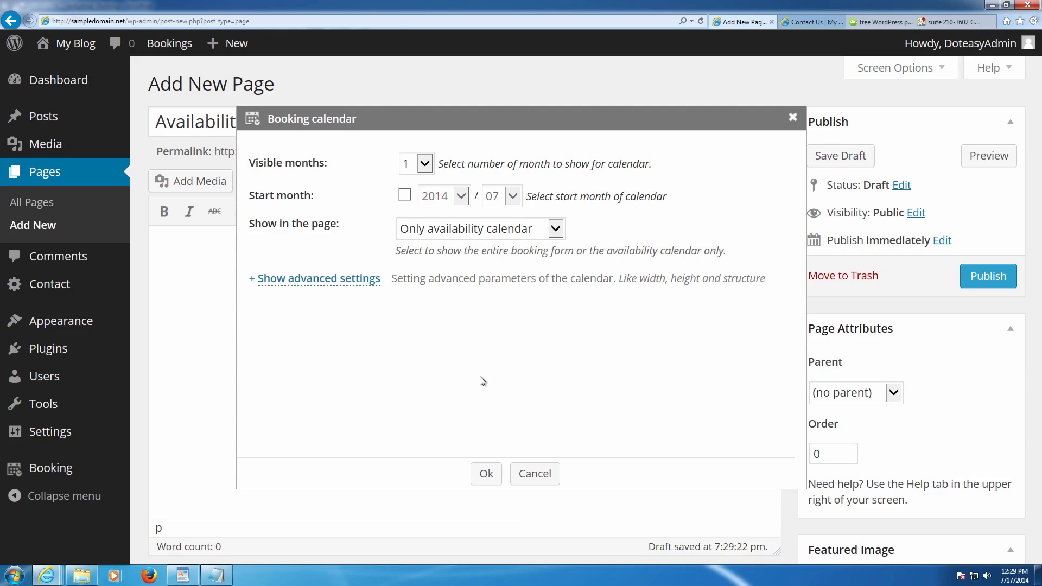
click(487, 473)
click(376, 270)
scroll(879, 314, down, 5)
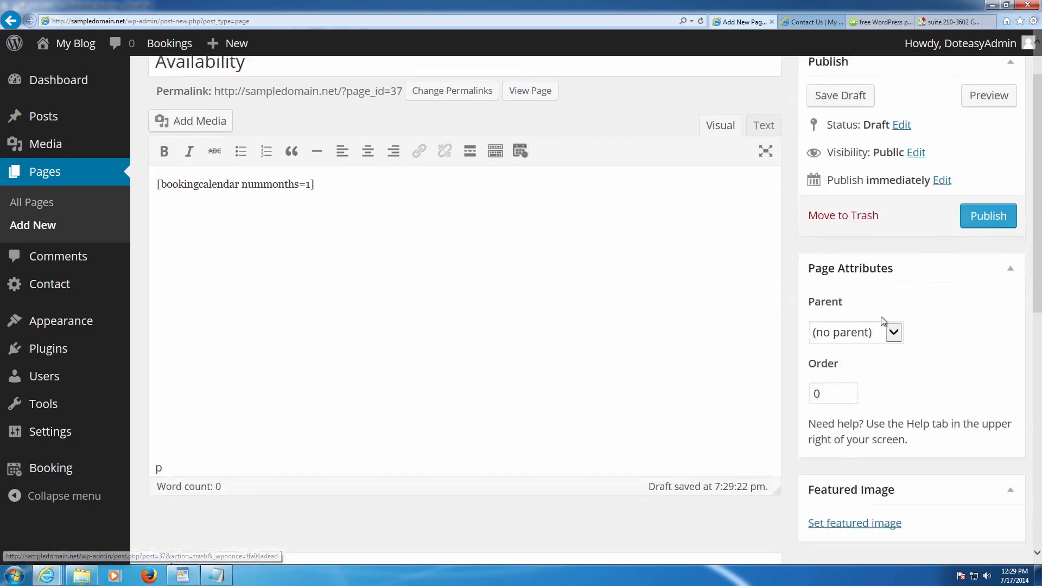
- Upload logs_image as the Availability page's featured image
click(851, 265)
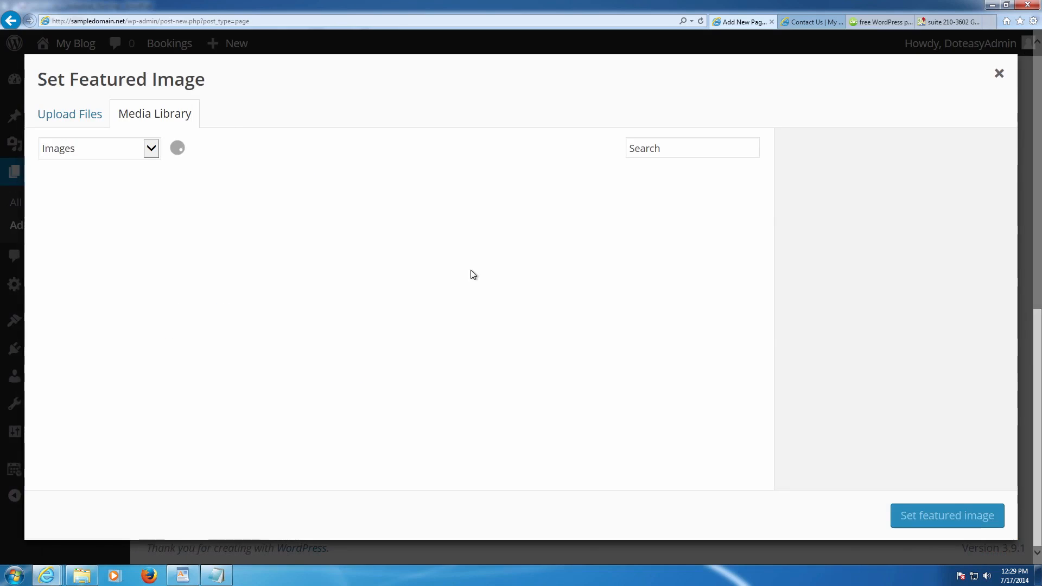
click(76, 124)
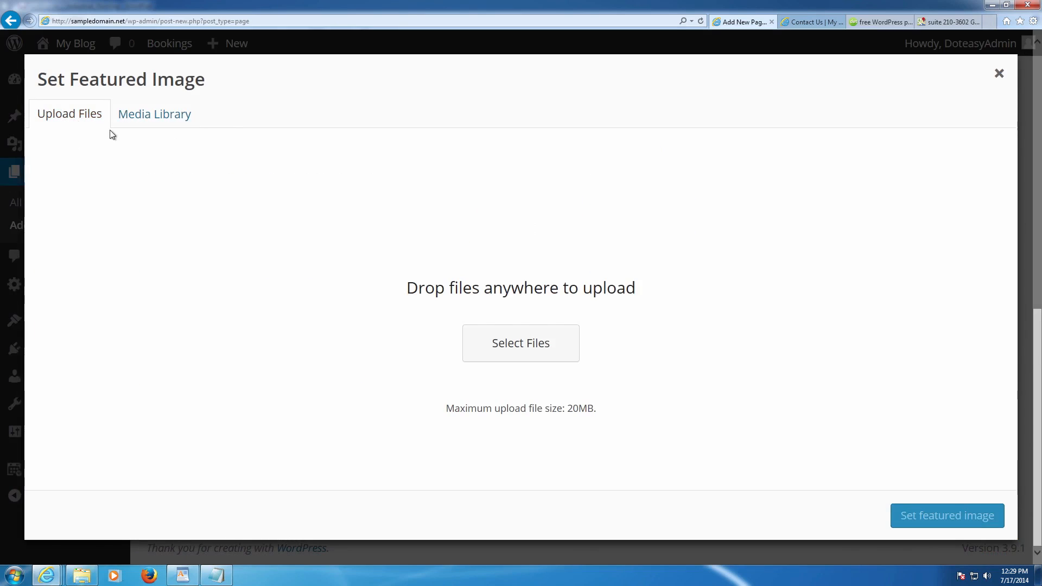
click(495, 341)
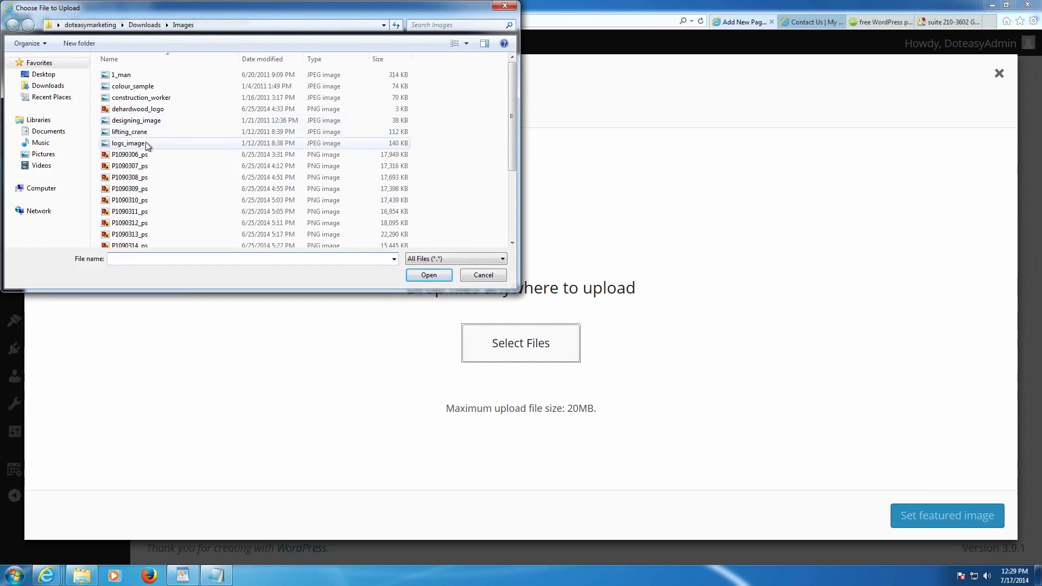
double_click(129, 144)
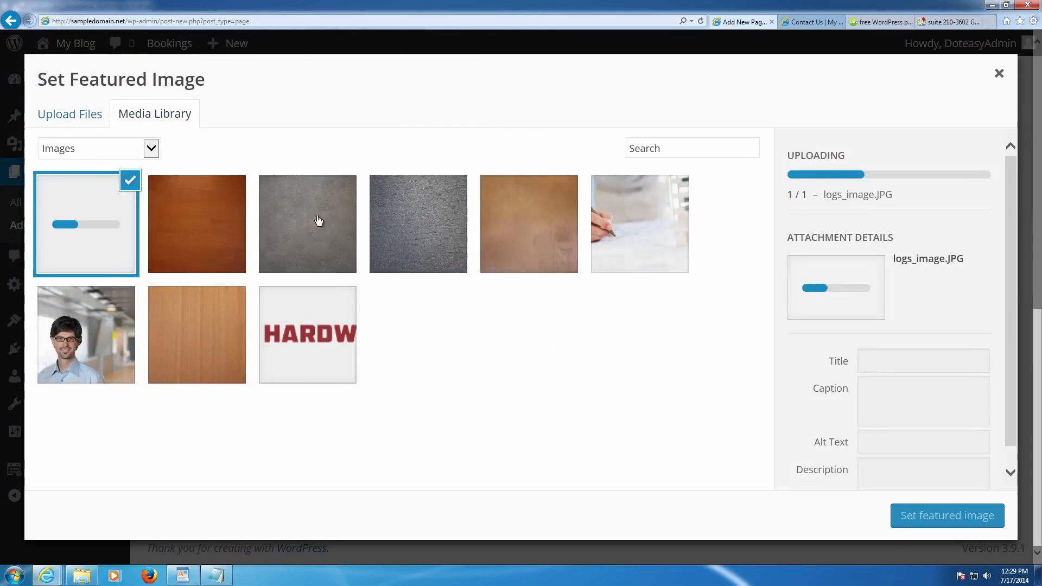
- Title the log image 'Availability Image', fill caption, alt text and description, and set it as featured
drag(929, 314, 790, 304)
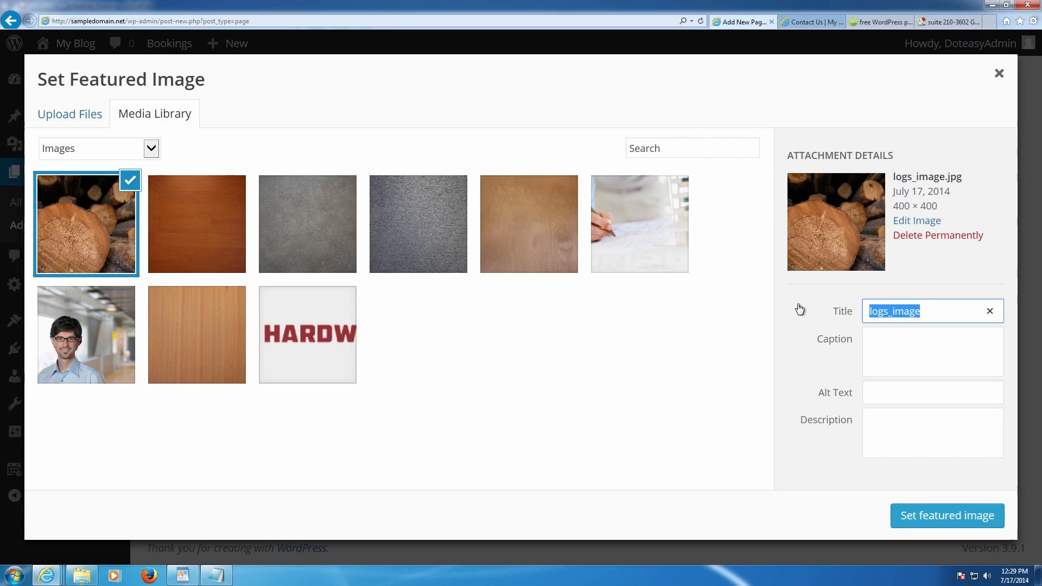
text(Availabilit)
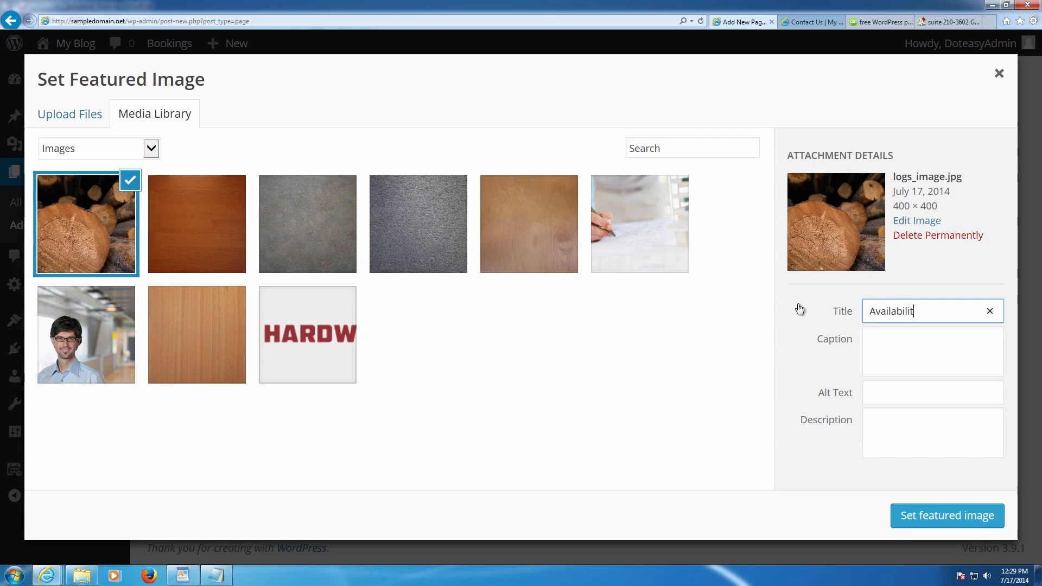
text(y Image)
key(Tab)
text(Vvailability Image)
key(Tab)
text(Image)
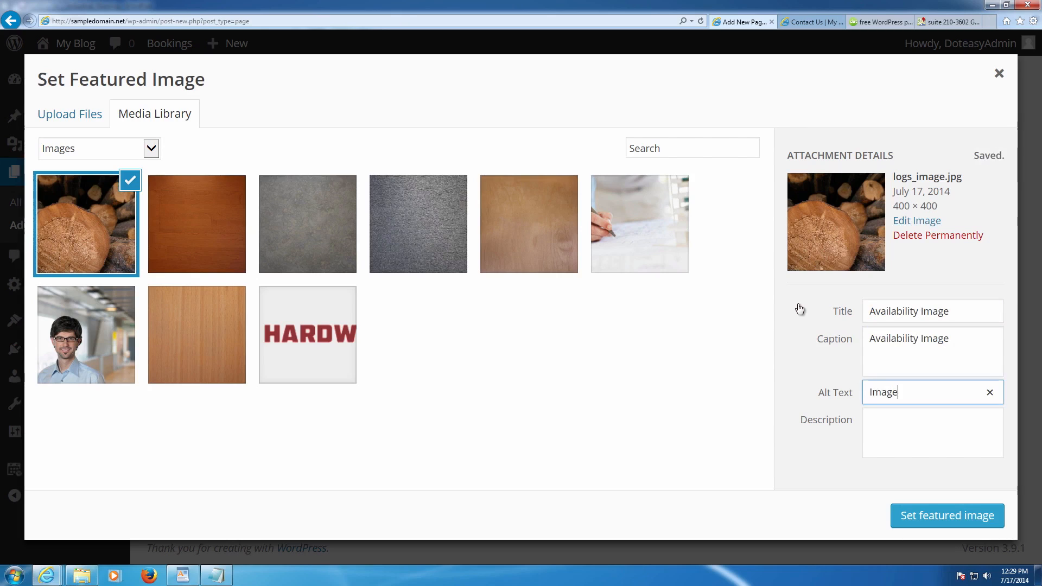
text( for Availability)
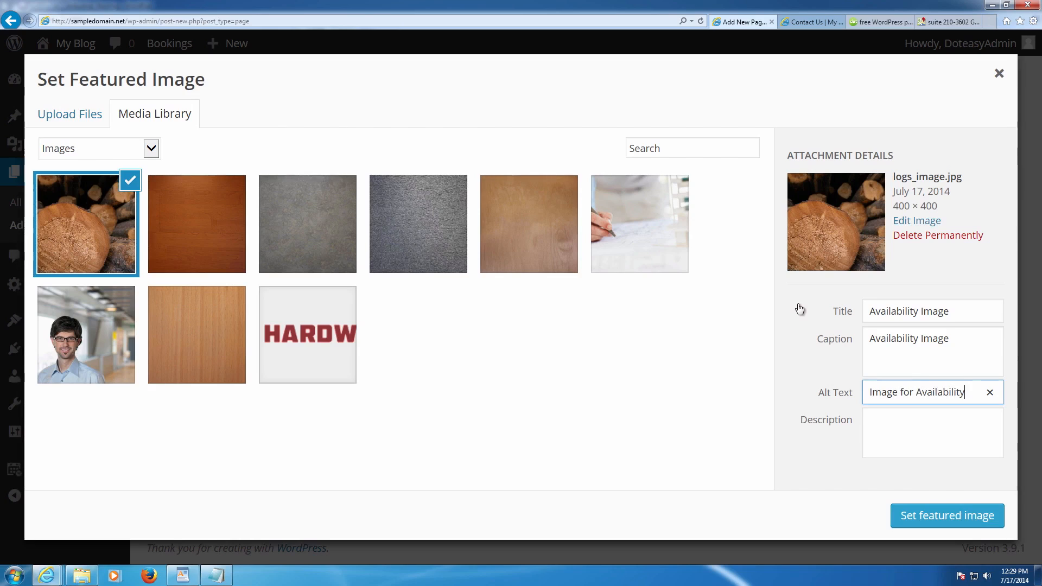
key(Tab)
text(Imag)
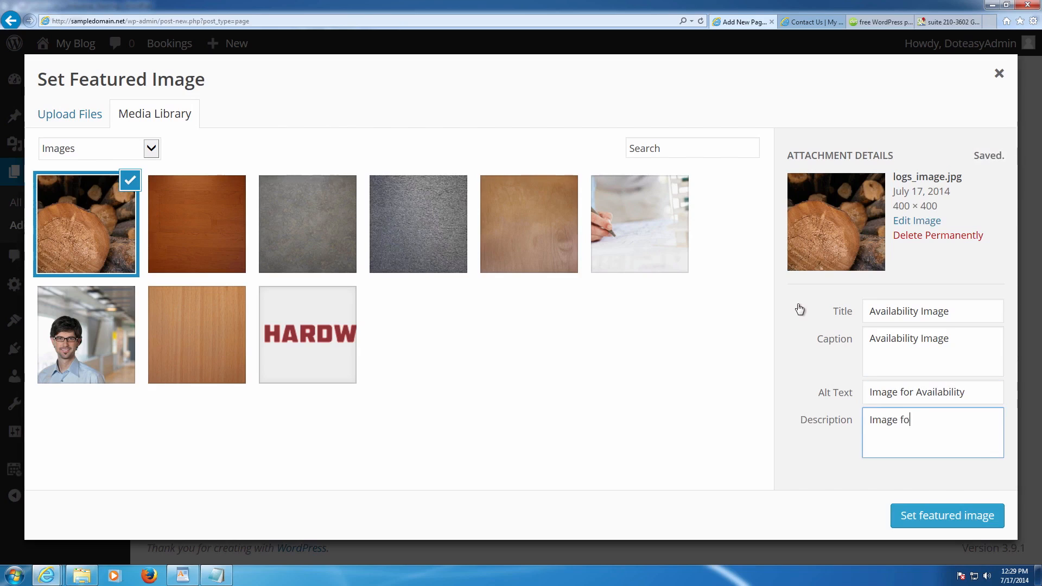
text(bility)
click(931, 516)
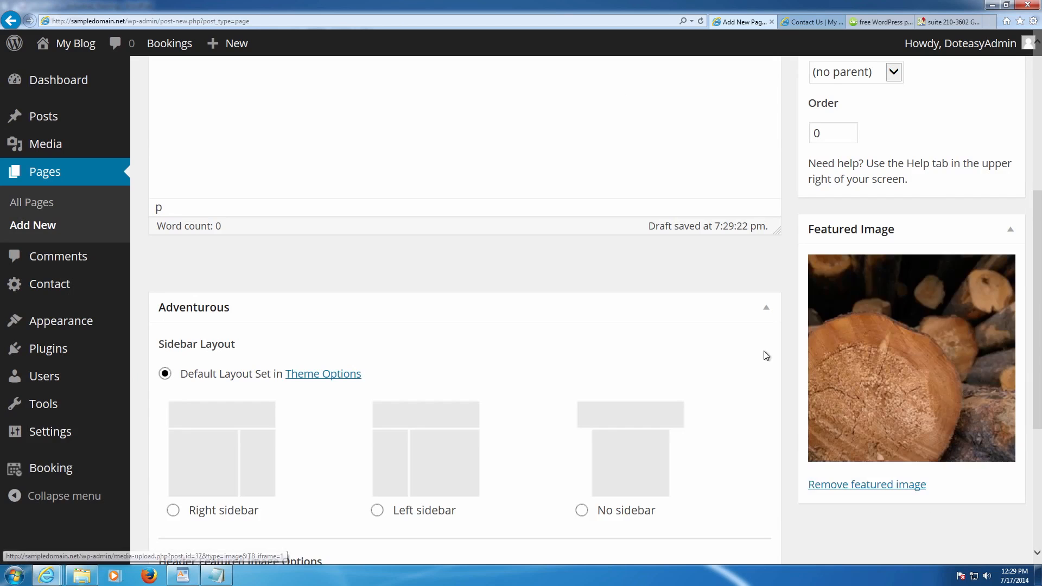
- Publish the Availability page and go to the Contact Us page
scroll(741, 354, up, 6)
click(990, 283)
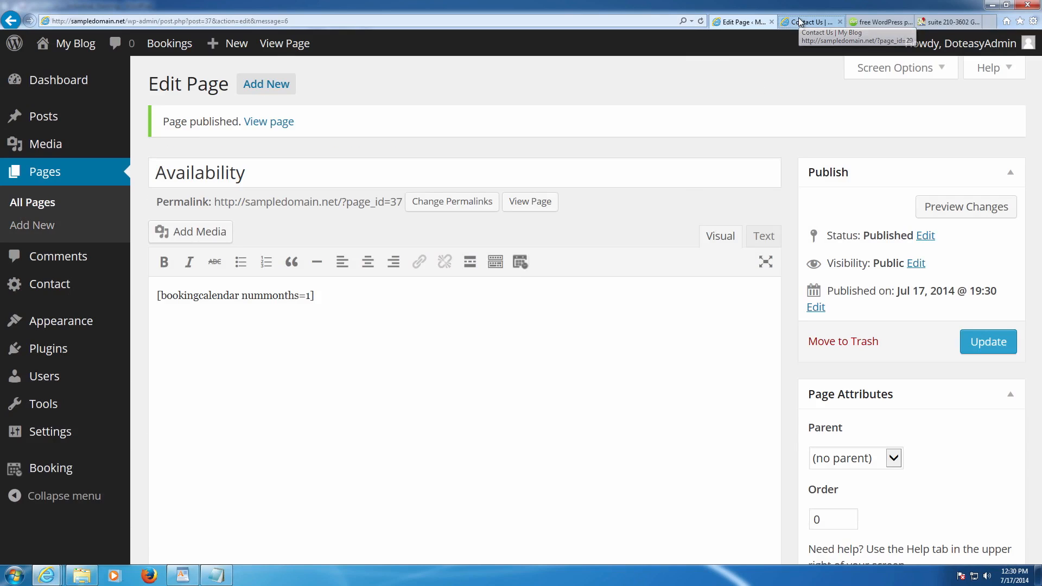
click(800, 21)
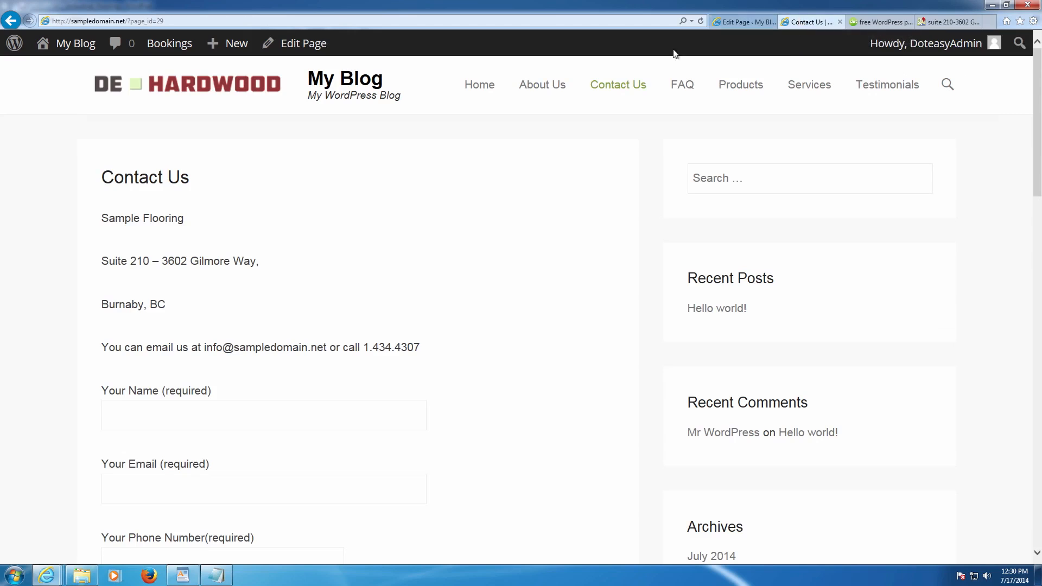
- Reload the live site and view the new Availability page from the menu
click(609, 92)
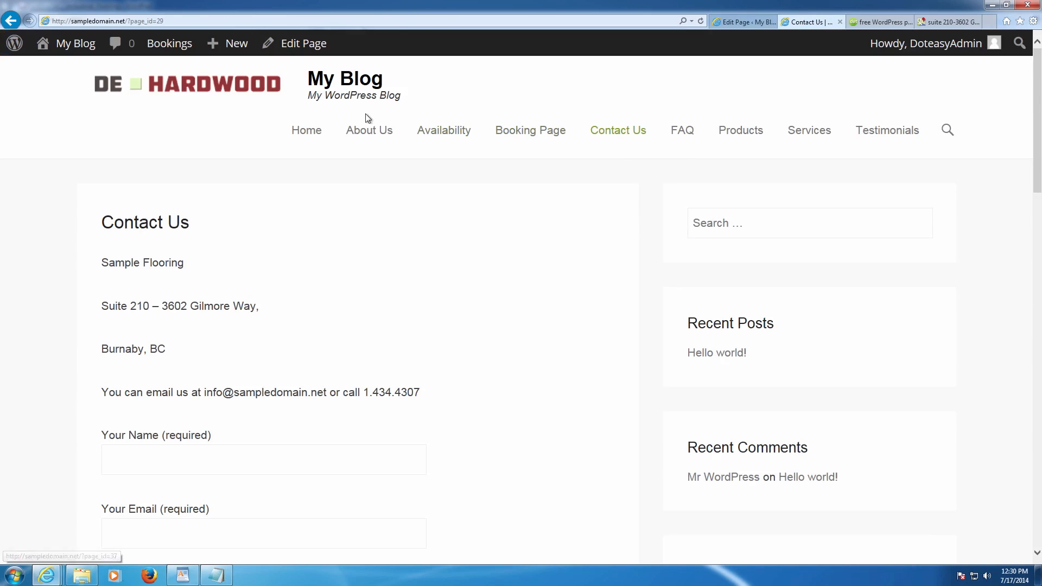
click(457, 135)
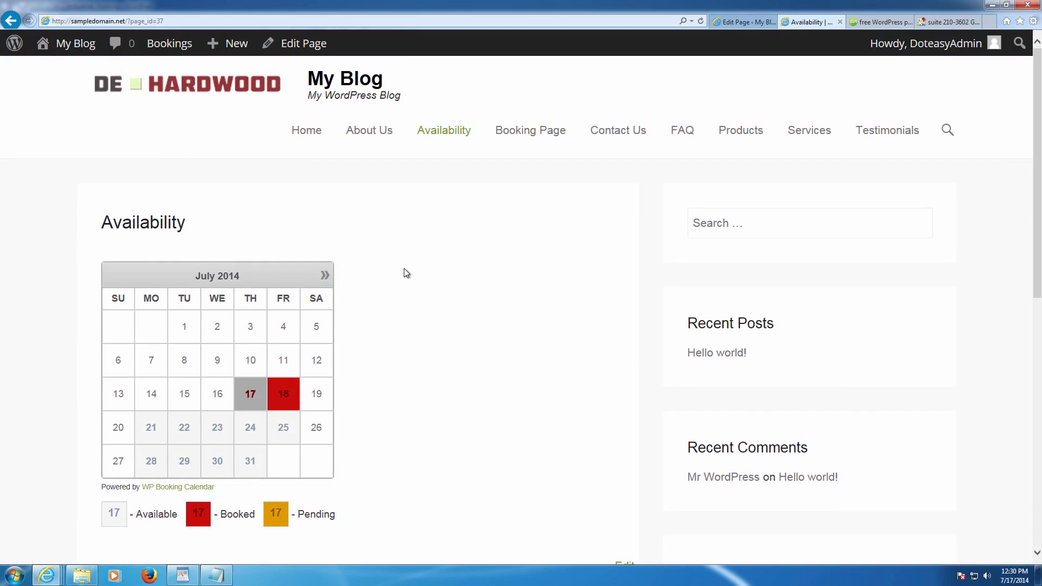
scroll(379, 293, down, 6)
scroll(293, 282, up, 5)
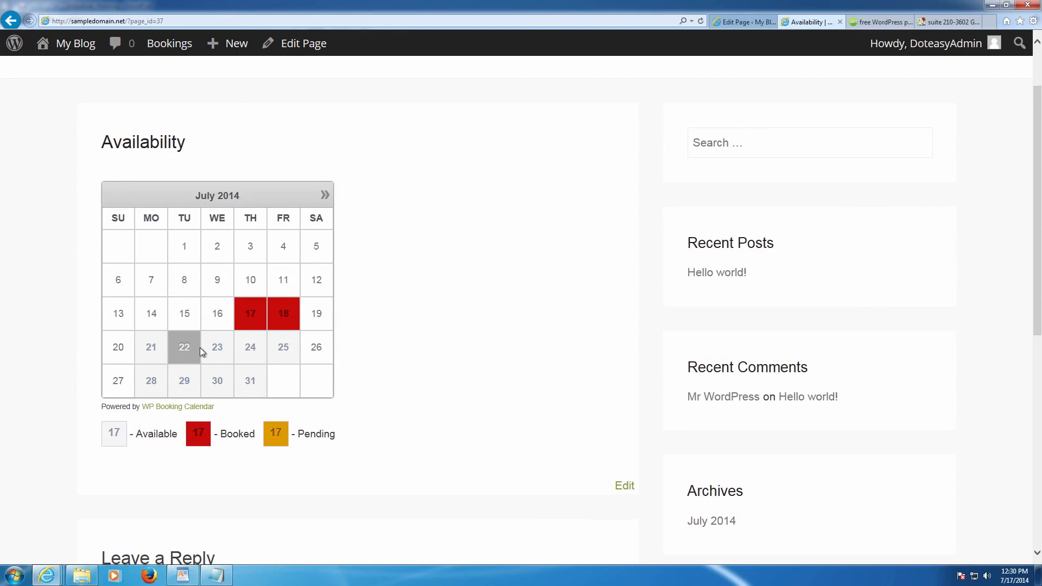
scroll(397, 319, up, 2)
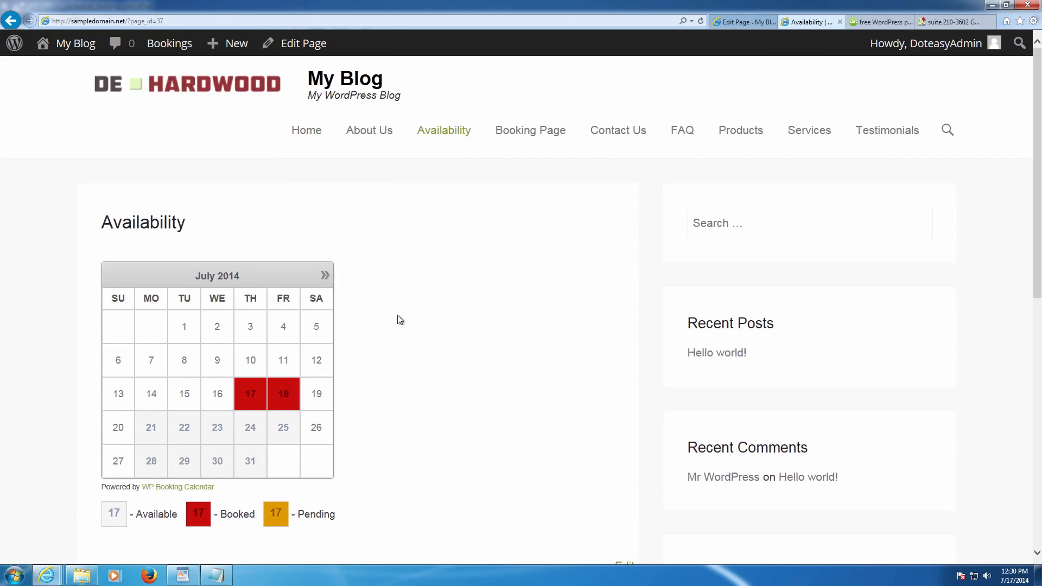
- Open Booking Page and select July 22–23 in its booking calendar
click(530, 131)
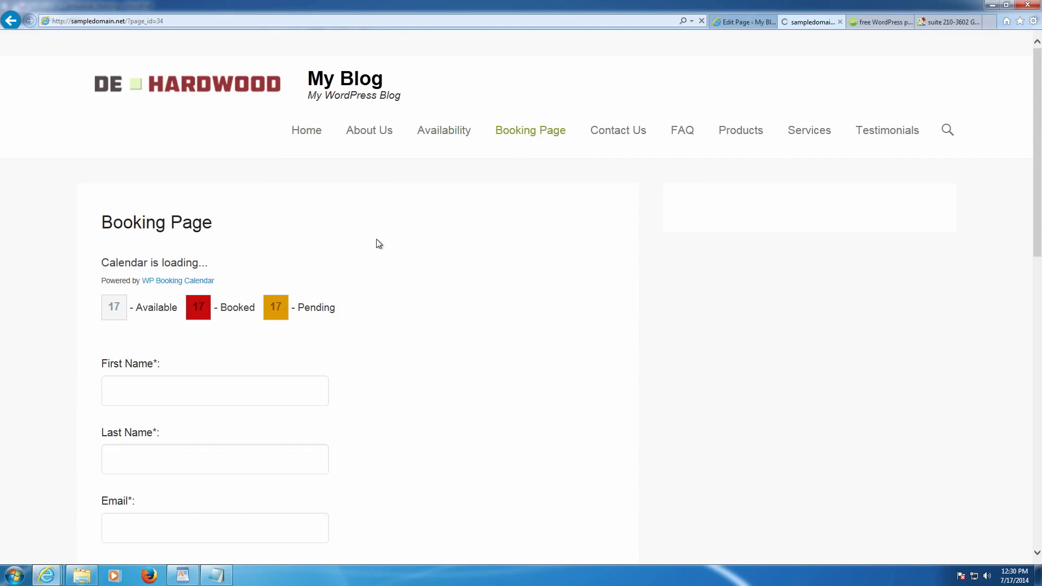
scroll(277, 289, down, 5)
scroll(323, 265, up, 5)
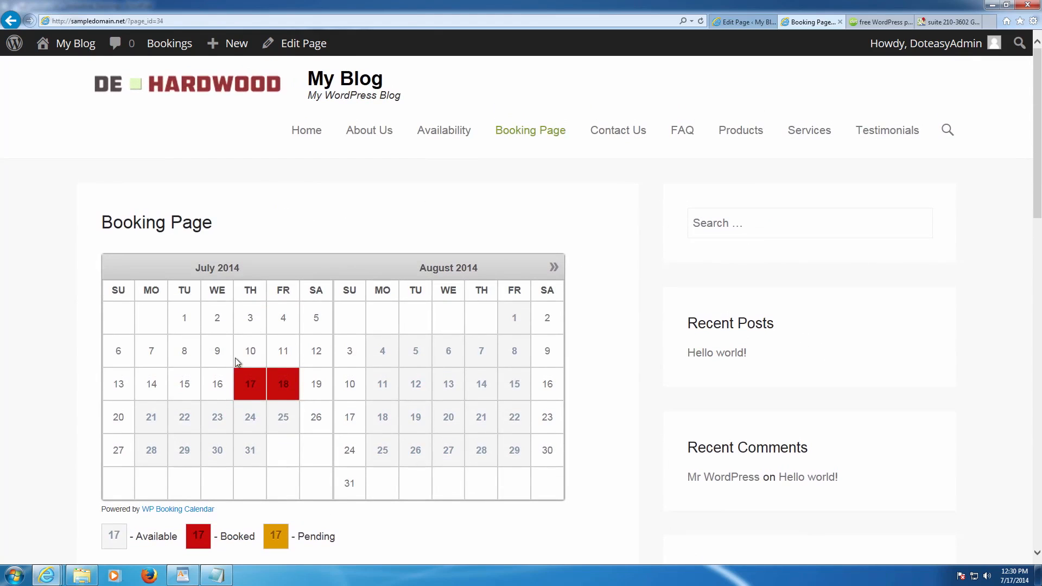
click(218, 429)
click(185, 426)
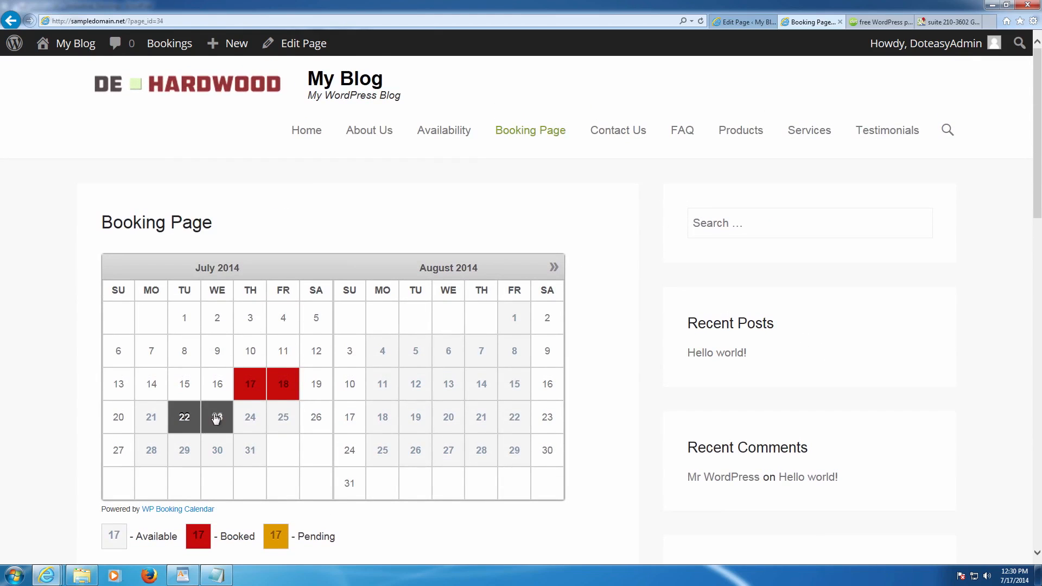
scroll(312, 463, down, 3)
scroll(312, 462, down, 5)
scroll(210, 295, down, 3)
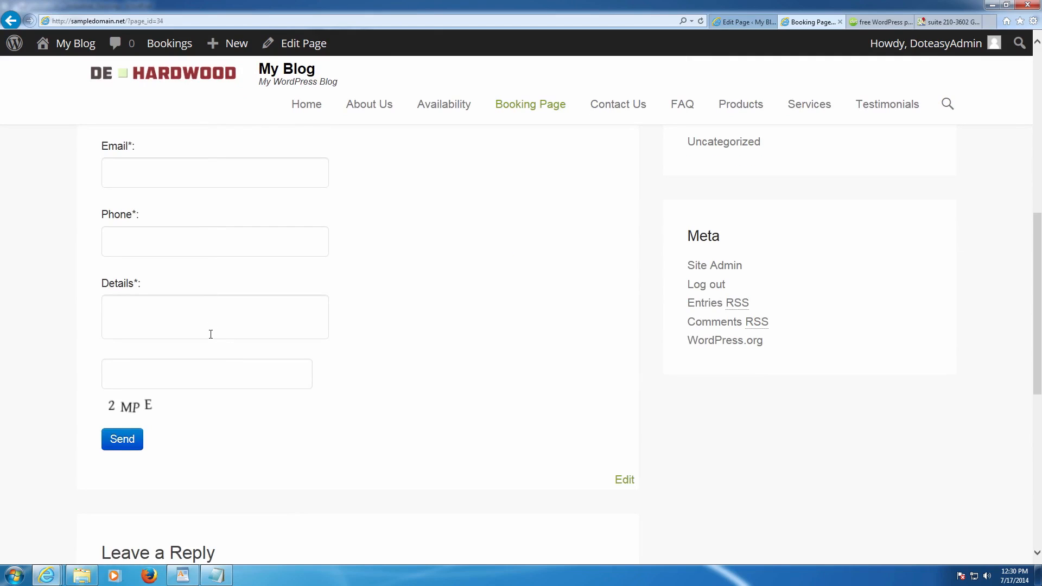
scroll(291, 332, up, 8)
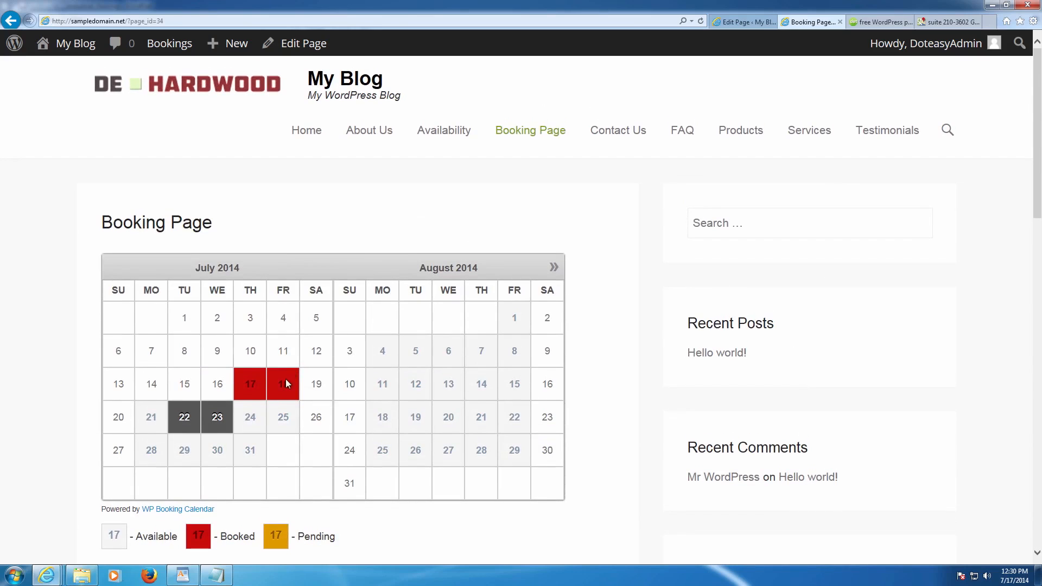
scroll(256, 383, down, 5)
scroll(263, 356, up, 3)
- Deselect the July dates, test July 21, then return to the Availability page
double_click(250, 305)
click(215, 337)
click(214, 338)
click(192, 339)
click(162, 340)
click(162, 341)
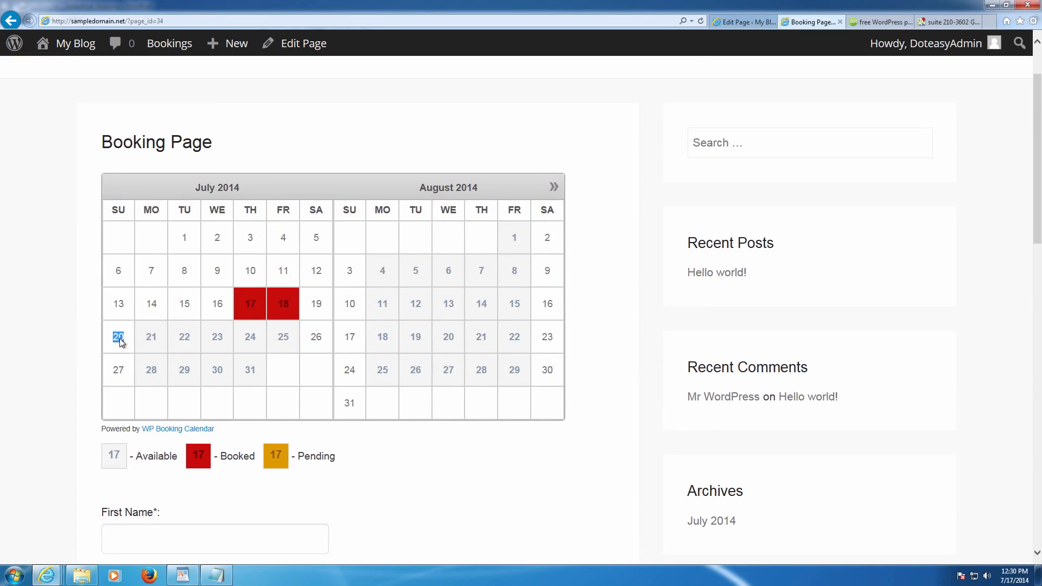
click(117, 359)
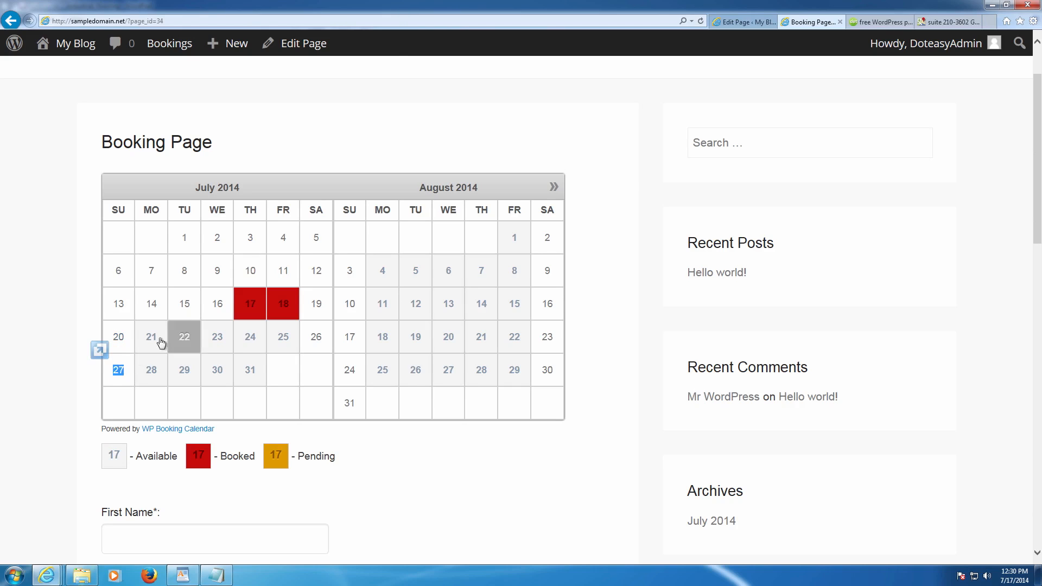
scroll(244, 304, up, 2)
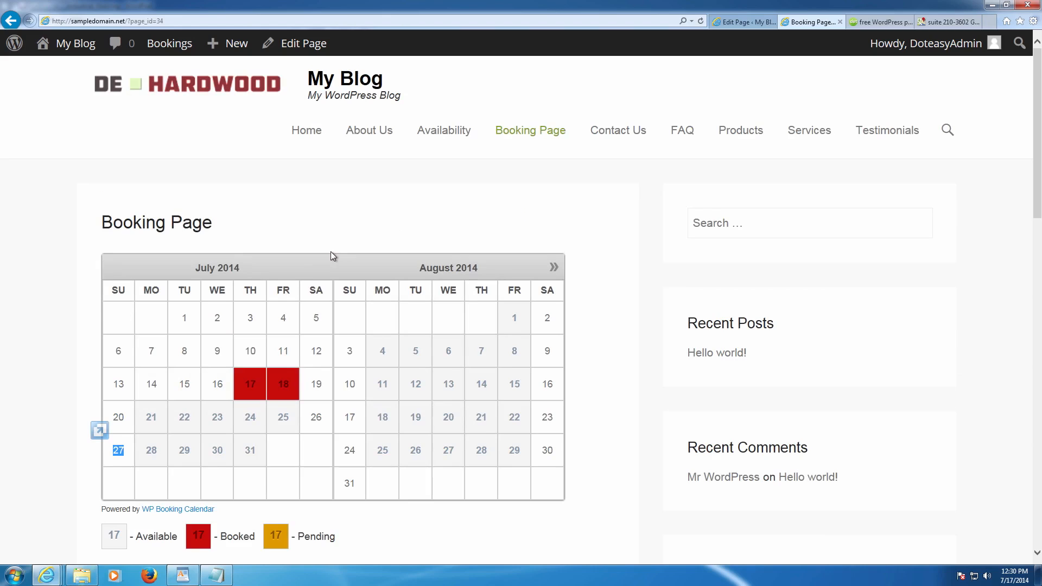
click(423, 134)
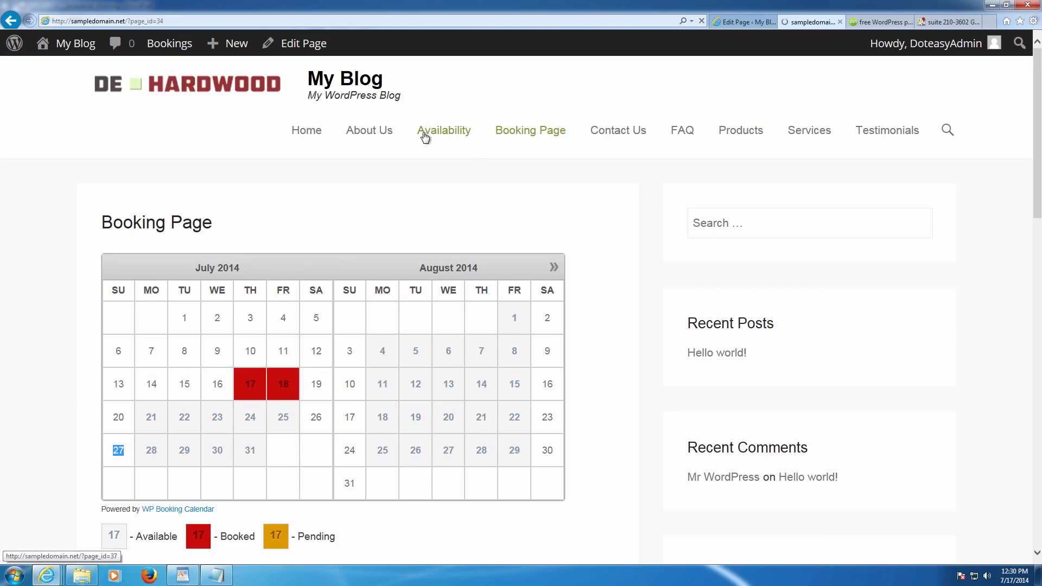
- Add a new page named 'Post' with no content and publish it
click(724, 22)
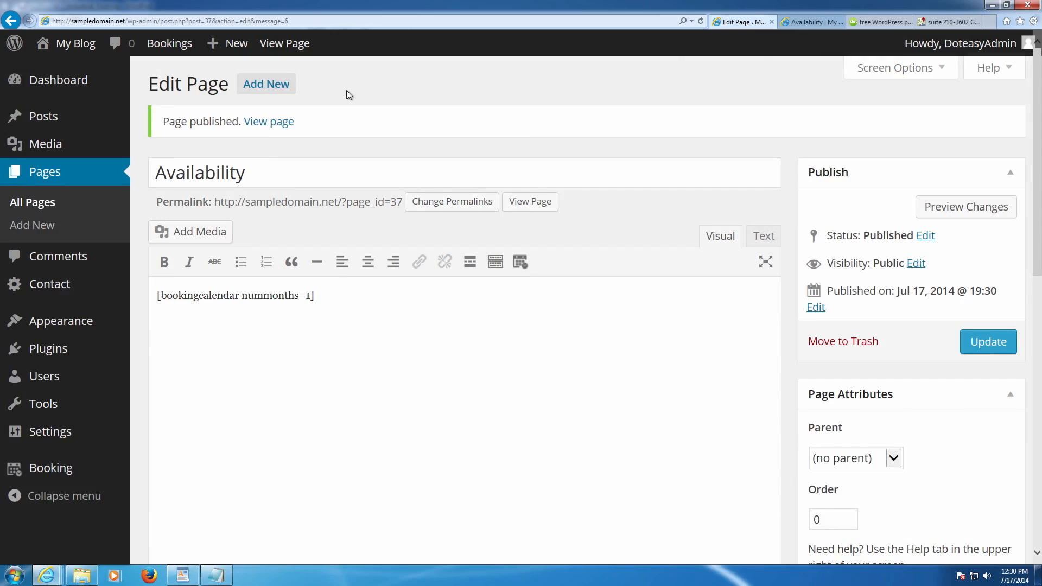
click(286, 87)
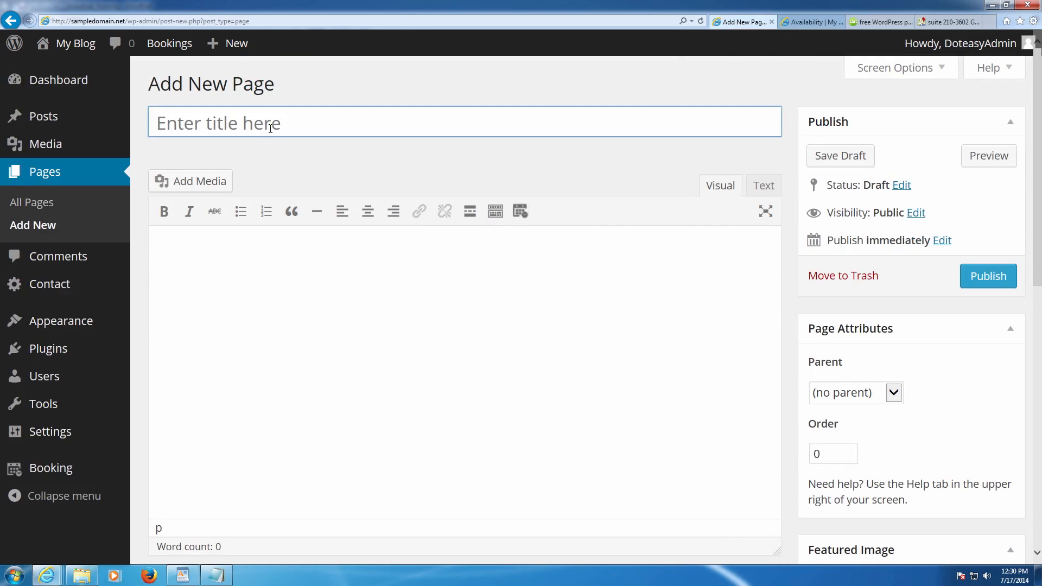
text(Post)
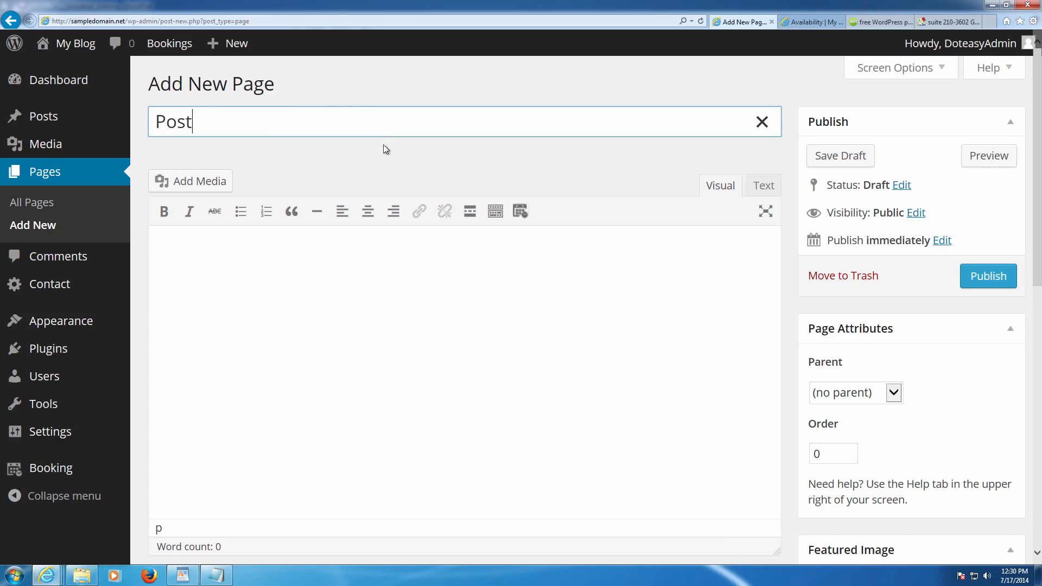
click(1000, 275)
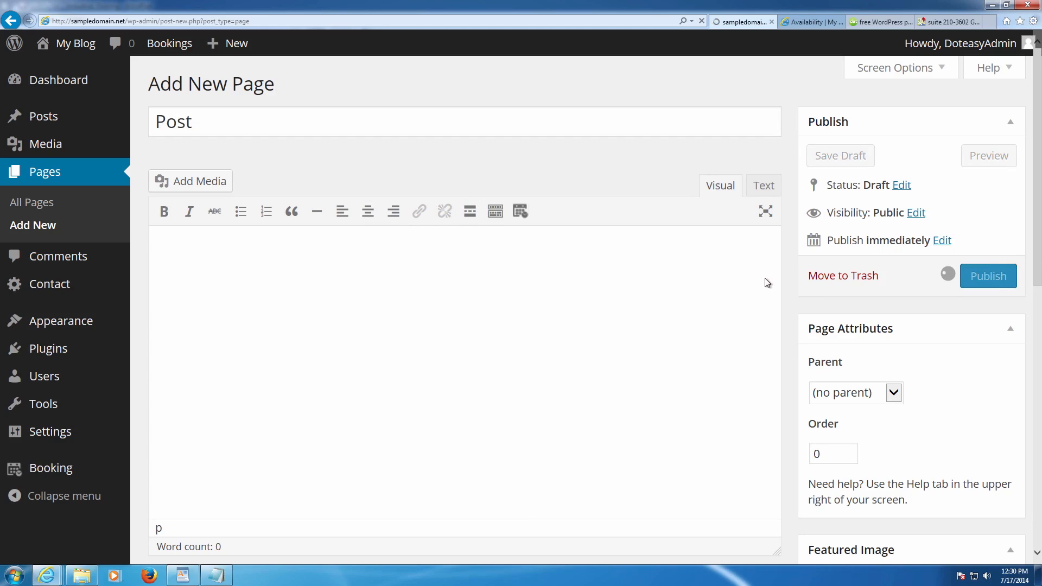
scroll(698, 270, down, 3)
mouse_move(66, 432)
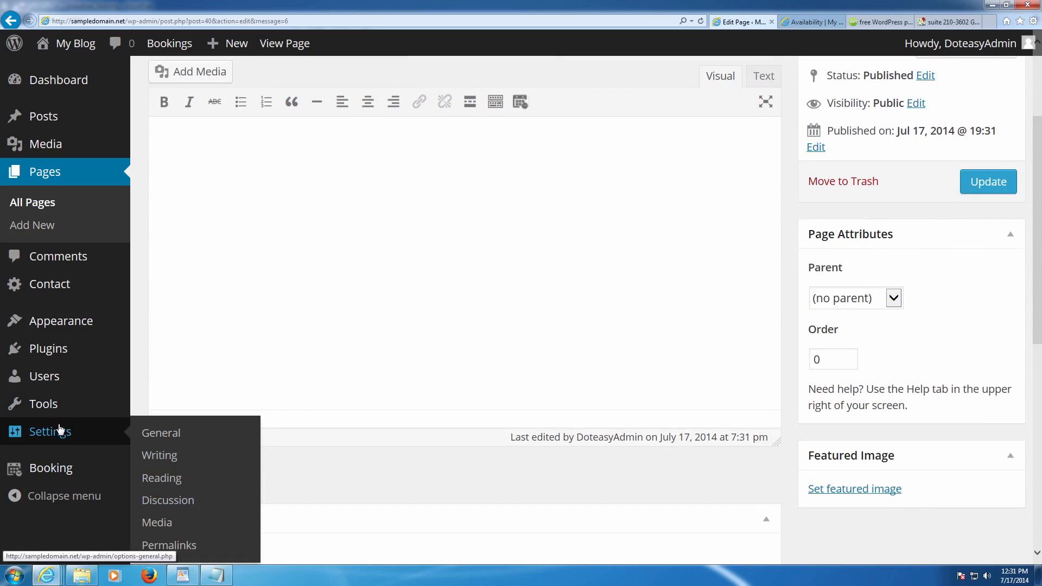
- Set Post as the posts page in Reading Settings and save
click(157, 478)
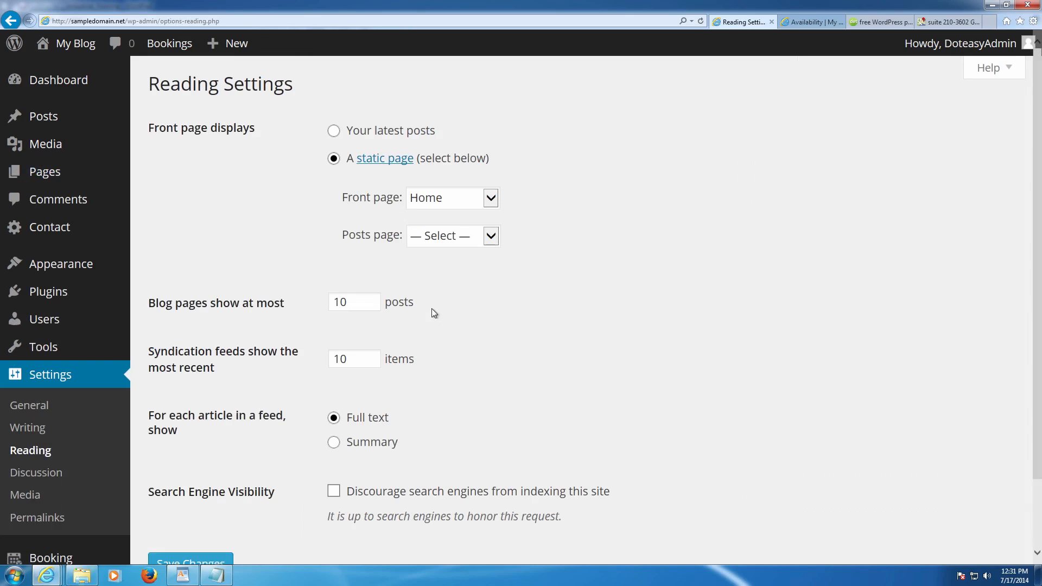
click(442, 236)
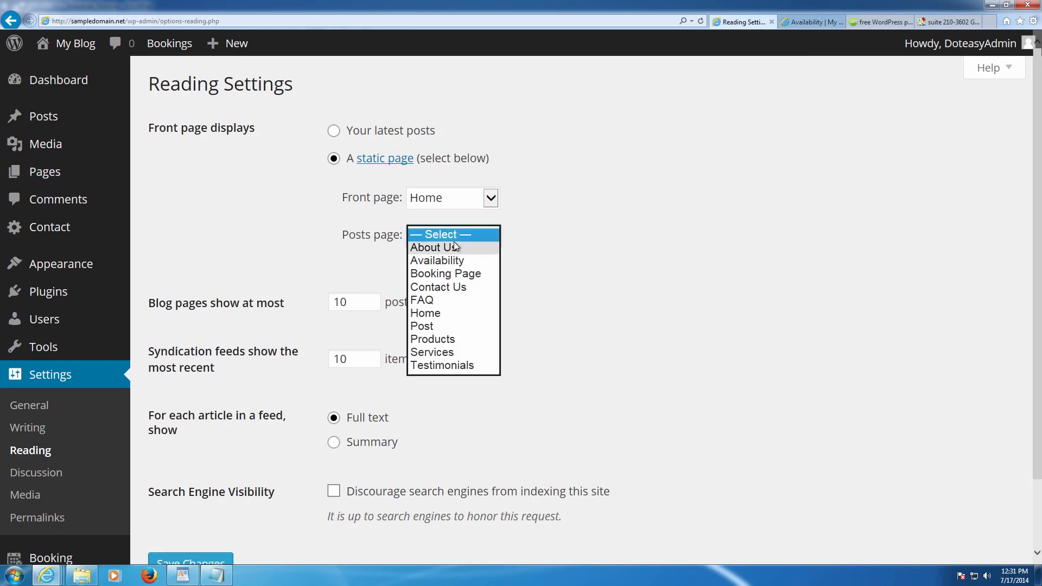
click(445, 325)
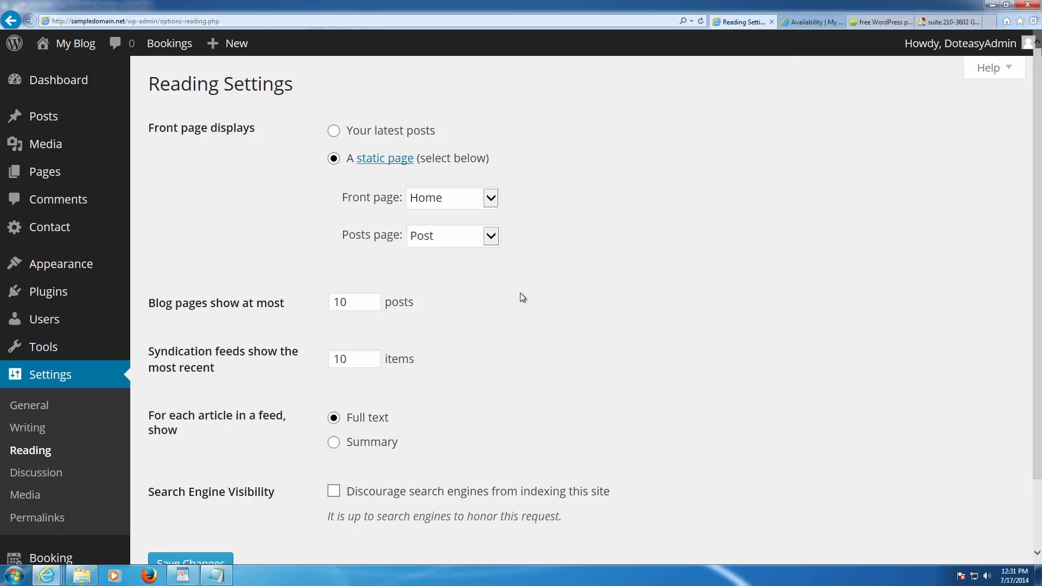
scroll(520, 292, down, 3)
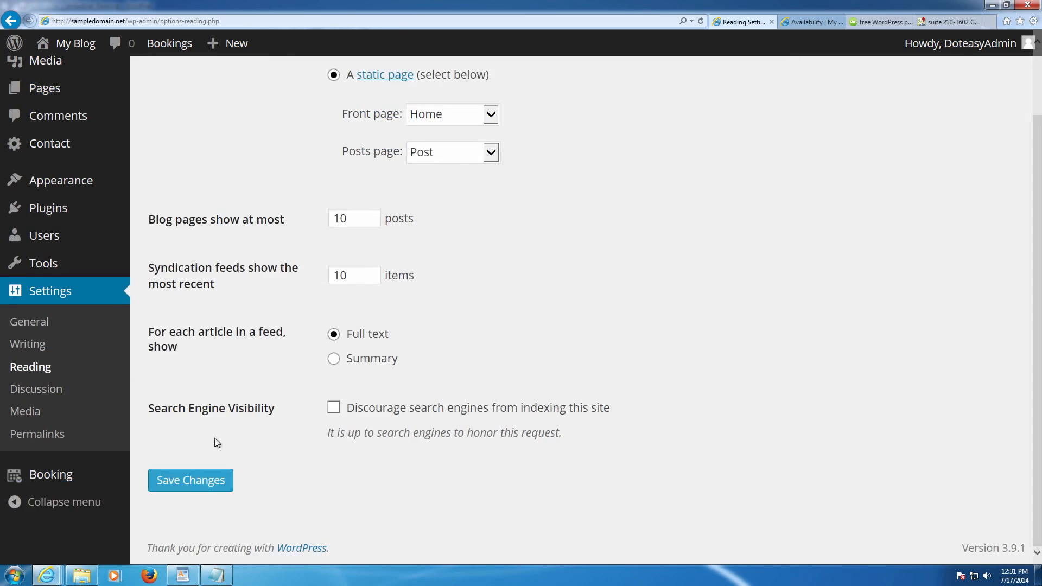
click(187, 483)
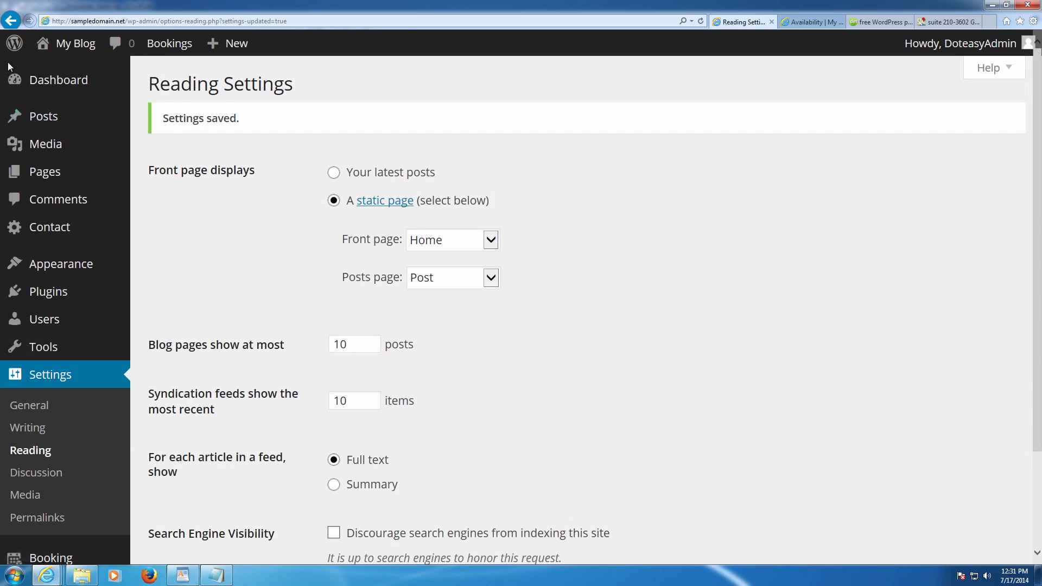
- Open the All Posts list from the dashboard
click(33, 80)
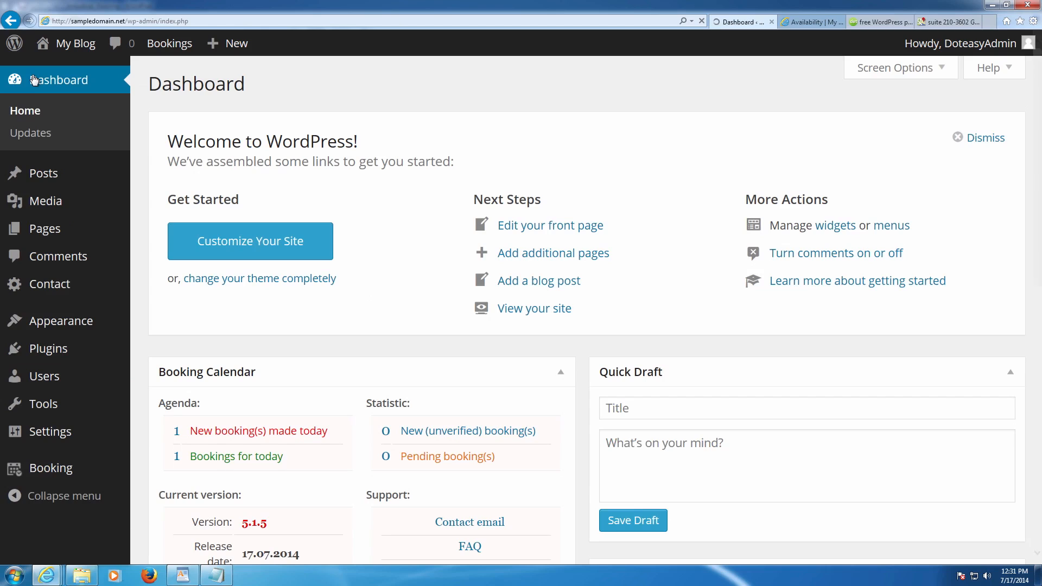
mouse_move(21, 179)
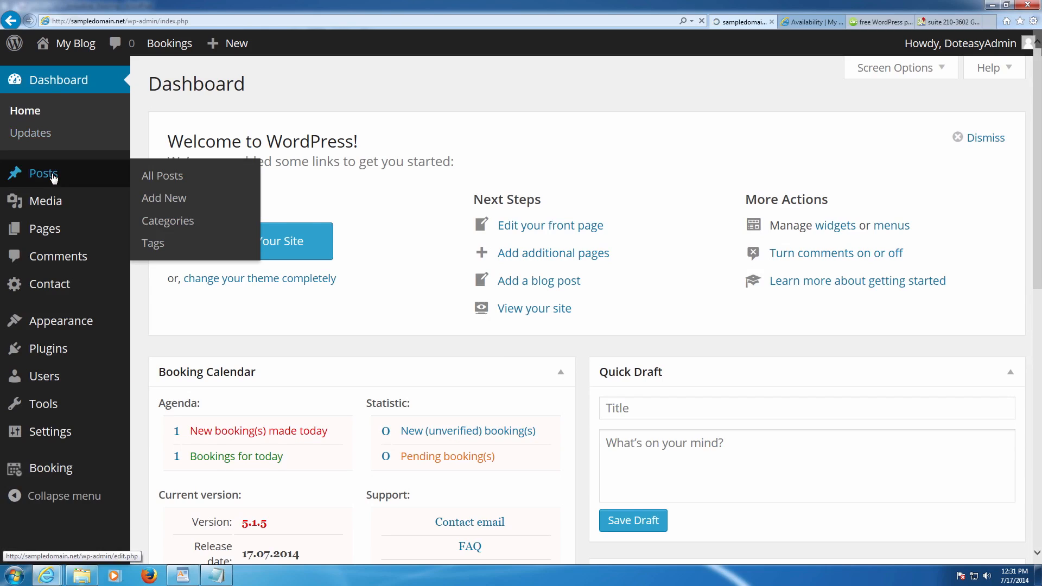
click(53, 178)
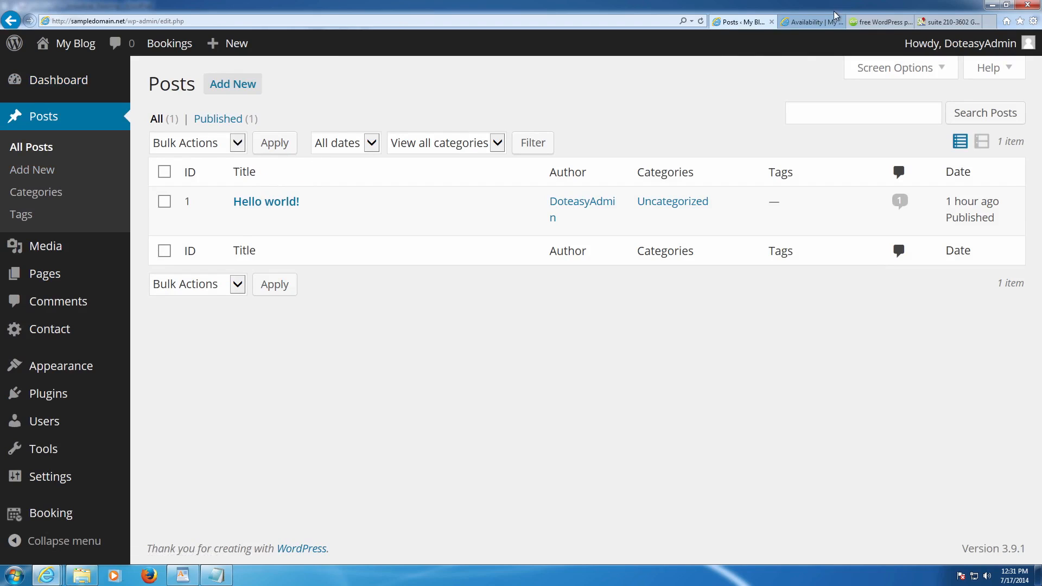
click(811, 22)
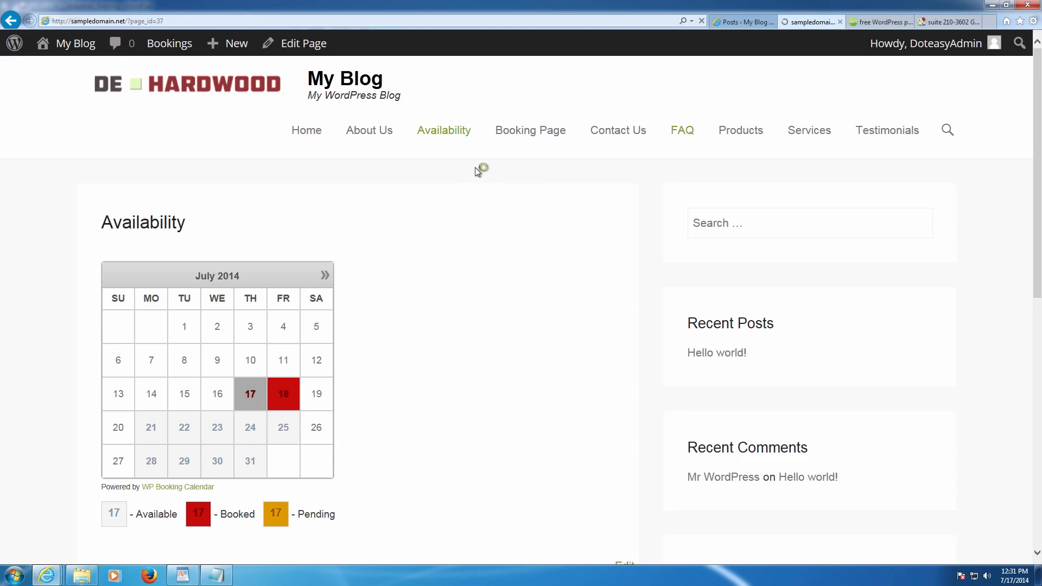
key(F5)
scroll(513, 213, down, 4)
scroll(488, 201, up, 4)
click(252, 135)
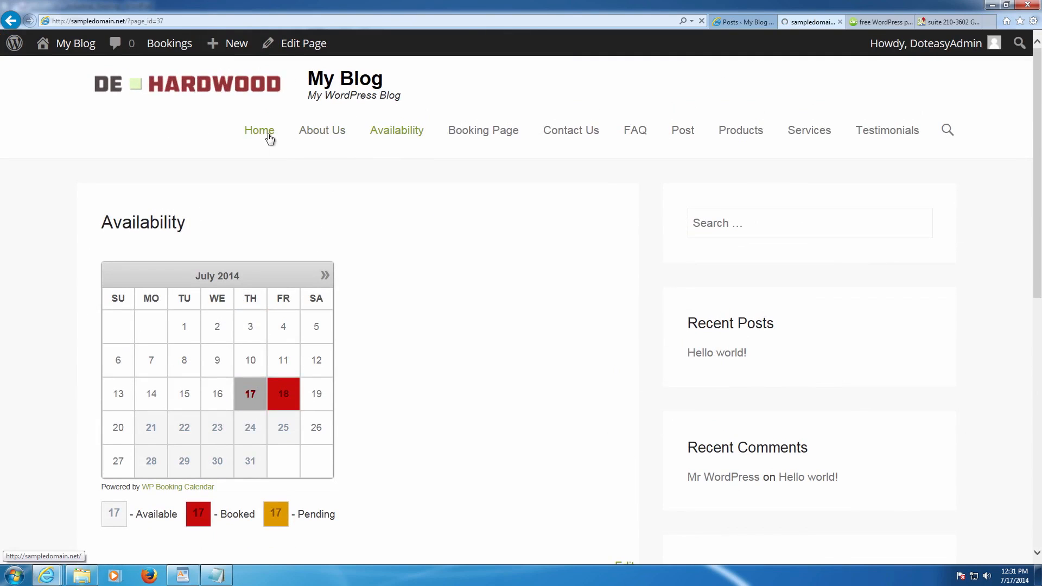
click(331, 136)
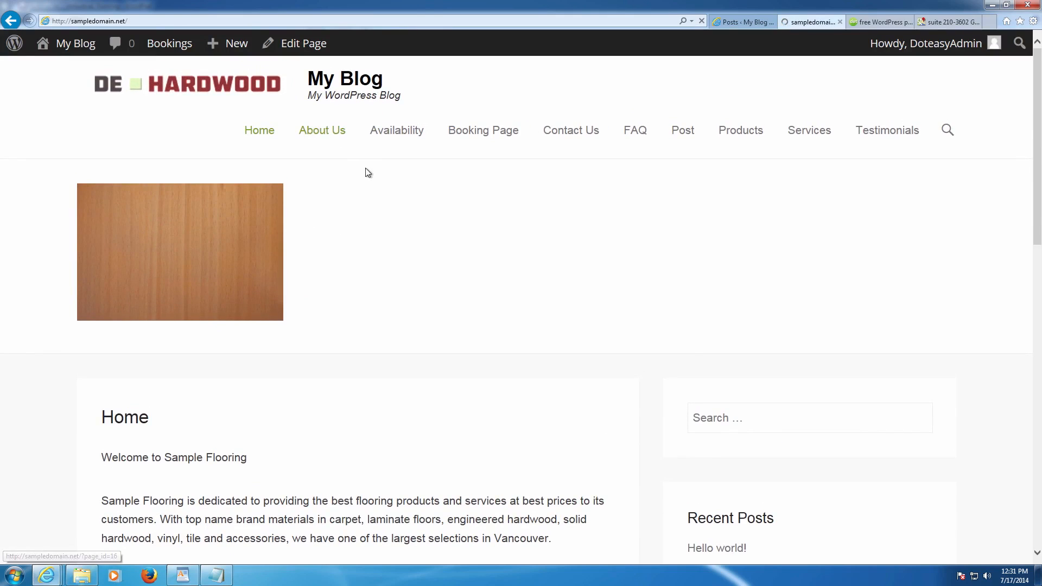
click(415, 134)
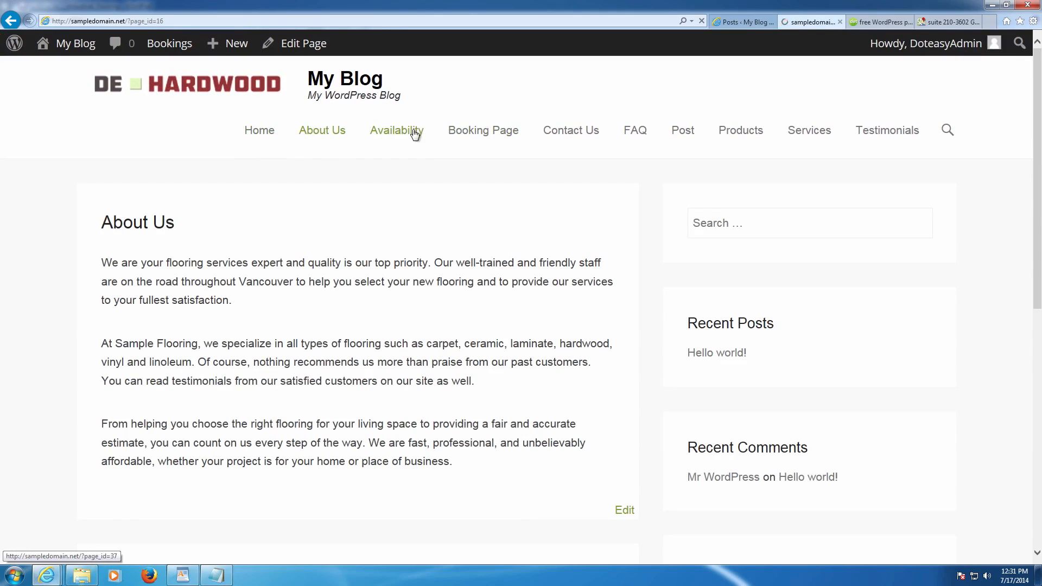
click(590, 132)
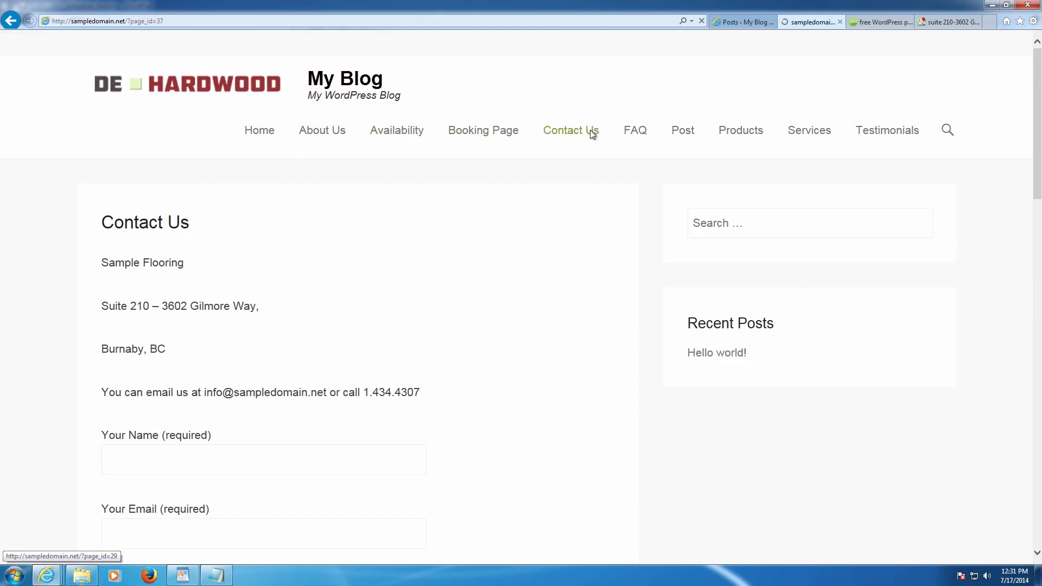
scroll(592, 134, down, 3)
scroll(592, 135, down, 5)
scroll(593, 134, up, 5)
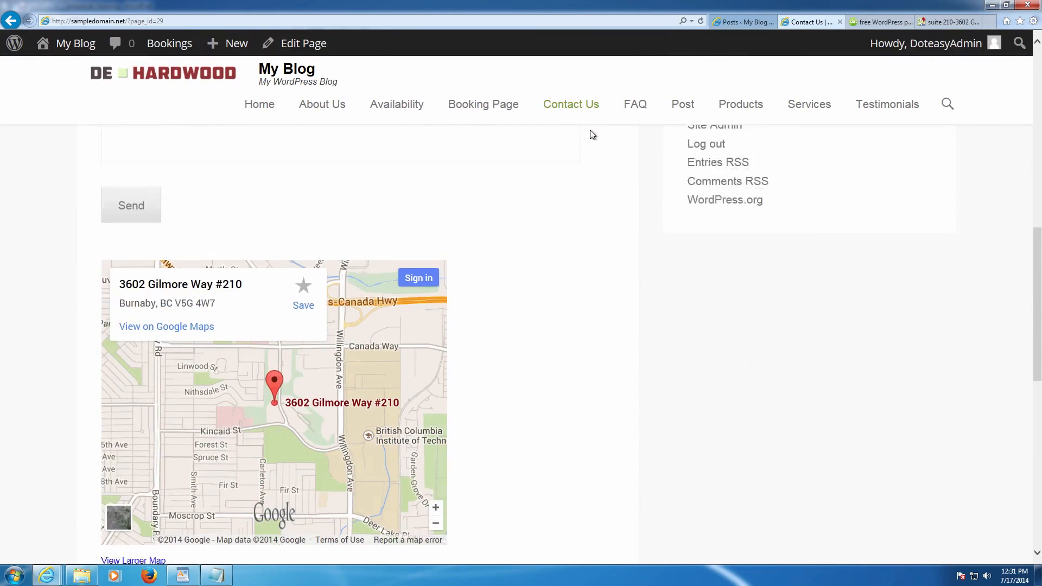
scroll(594, 133, up, 5)
click(625, 109)
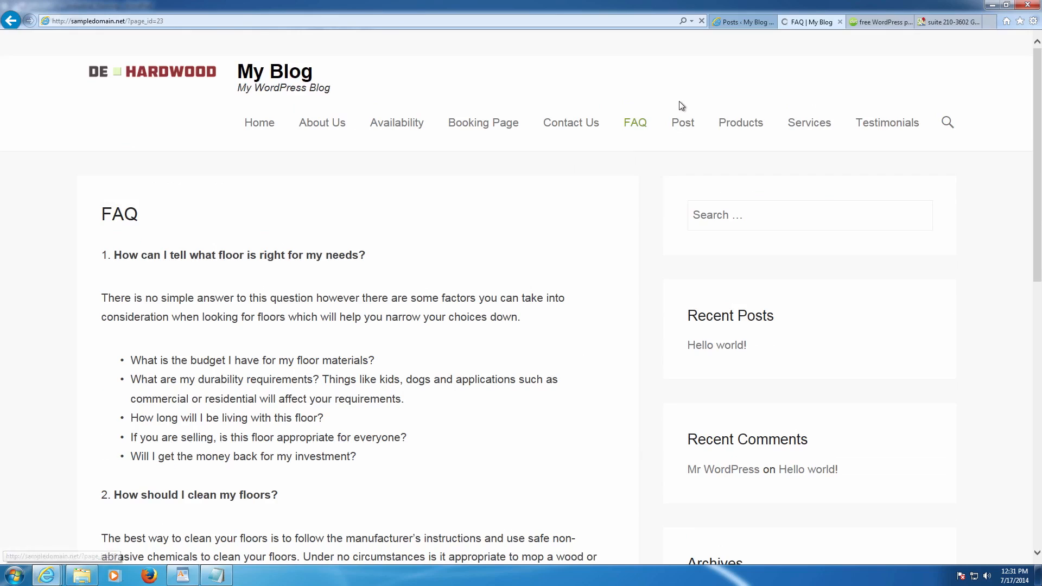
click(682, 131)
click(728, 138)
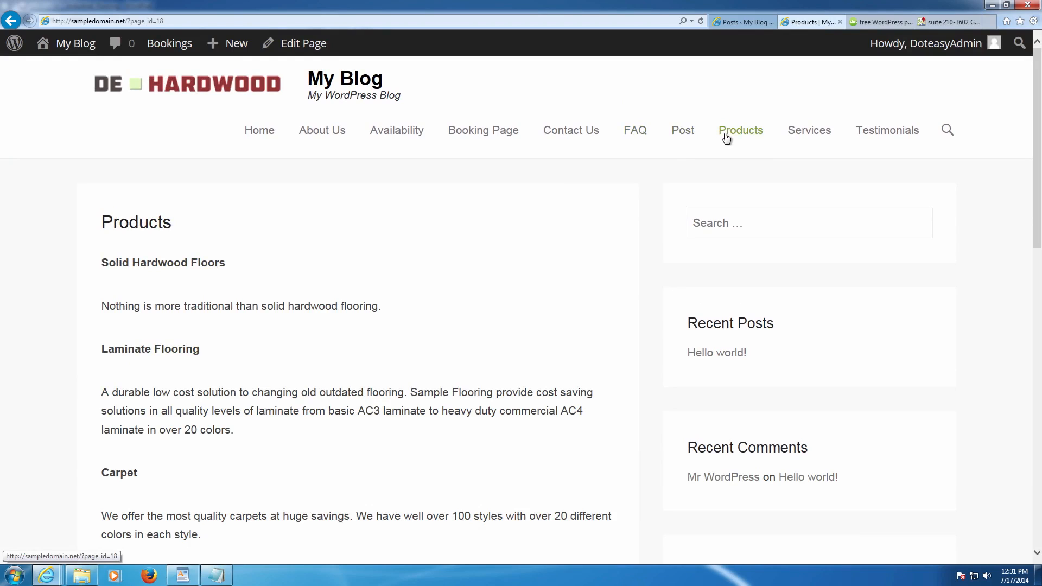
click(751, 23)
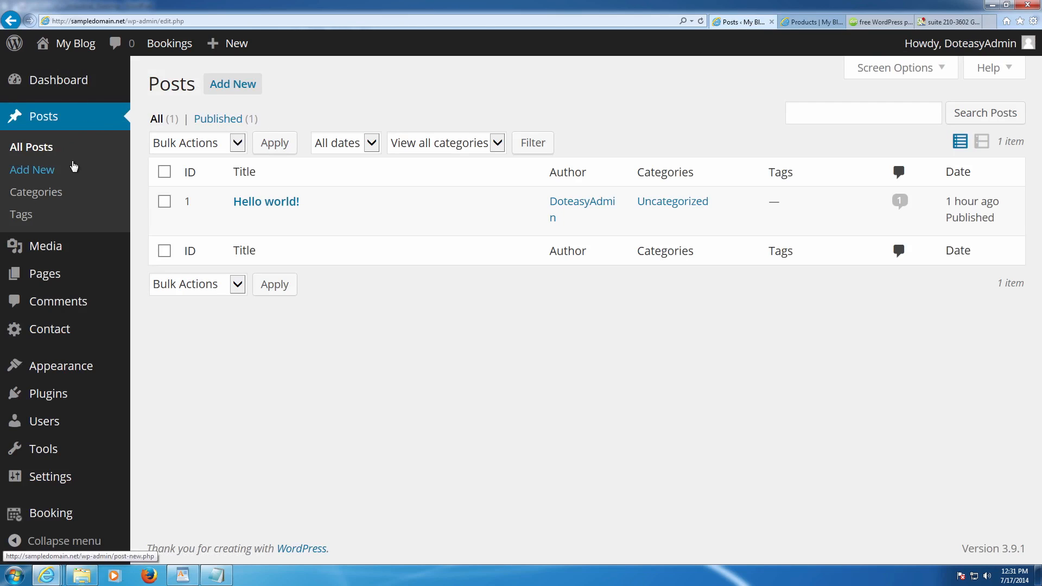
- Trash the Hello world! post and start a new post
click(164, 201)
click(336, 222)
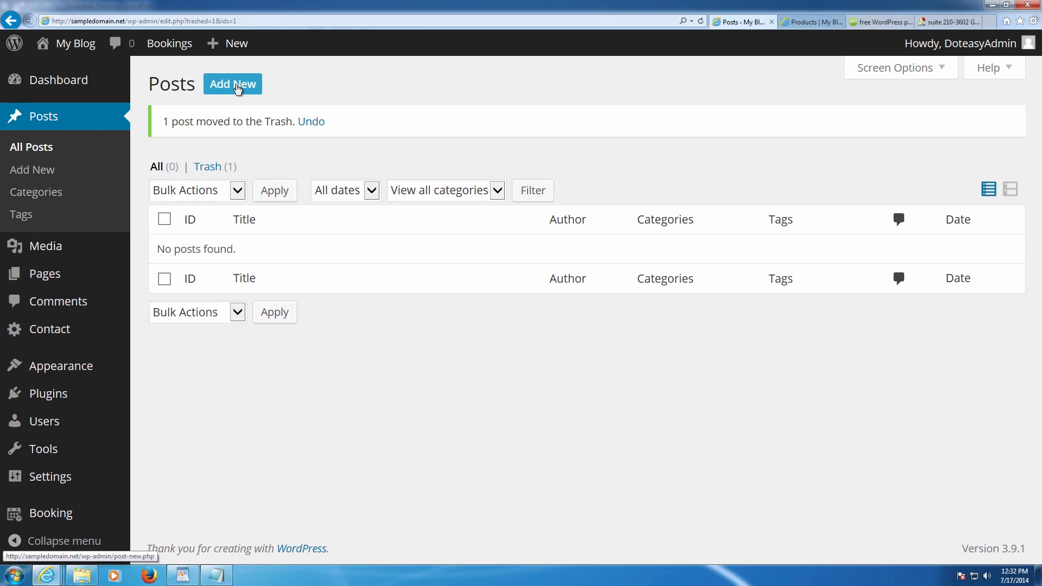
click(237, 89)
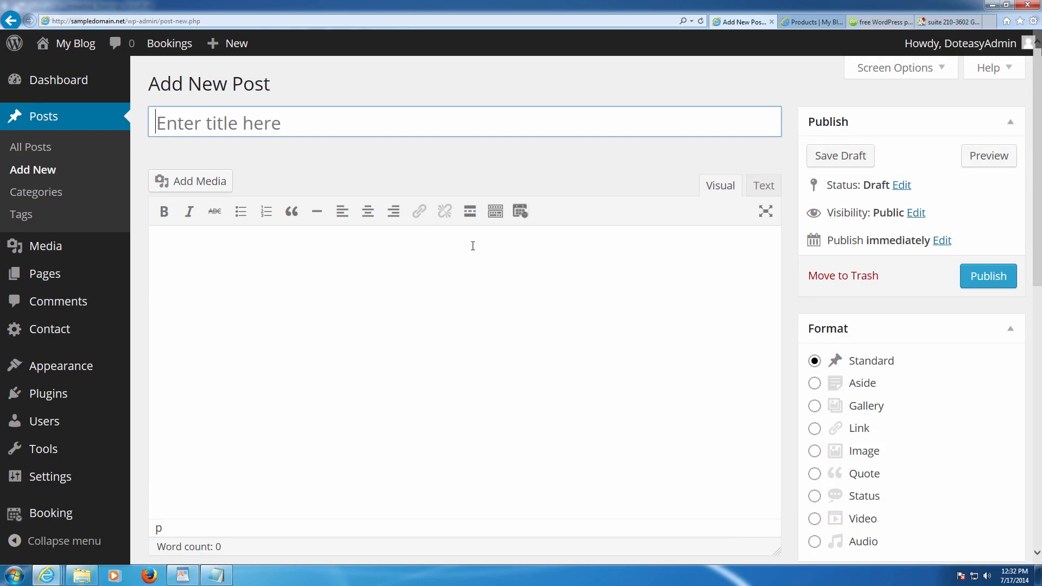
- Set the new post's format to Image and title it 'Hardwood'
click(815, 411)
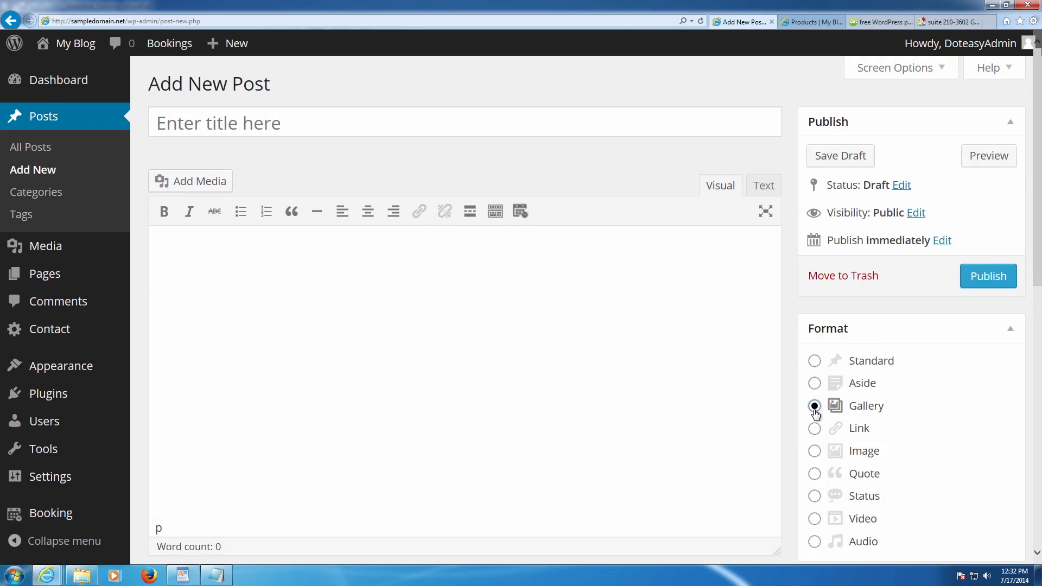
click(657, 383)
click(812, 361)
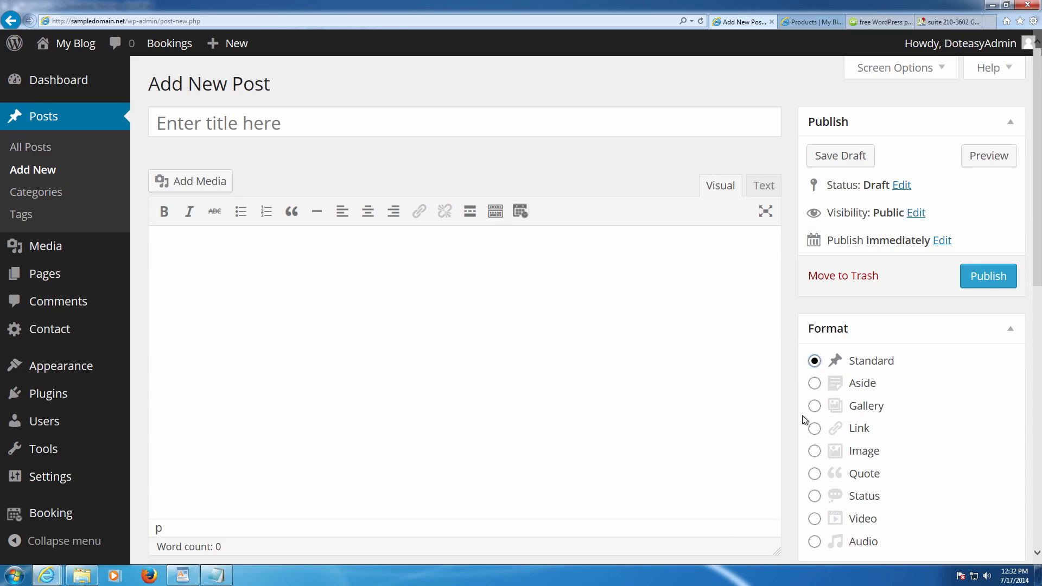
click(813, 451)
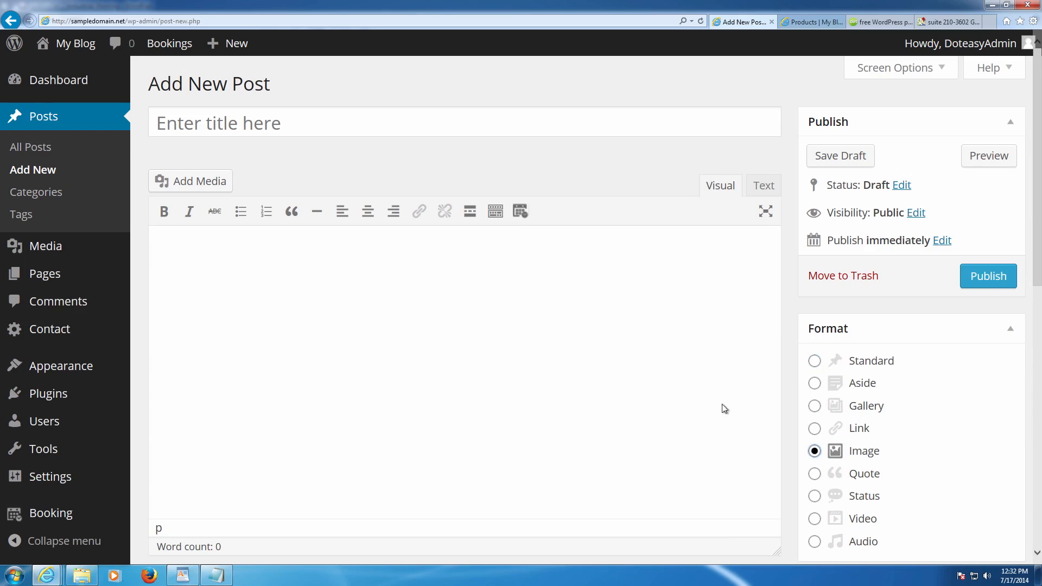
click(515, 350)
click(229, 129)
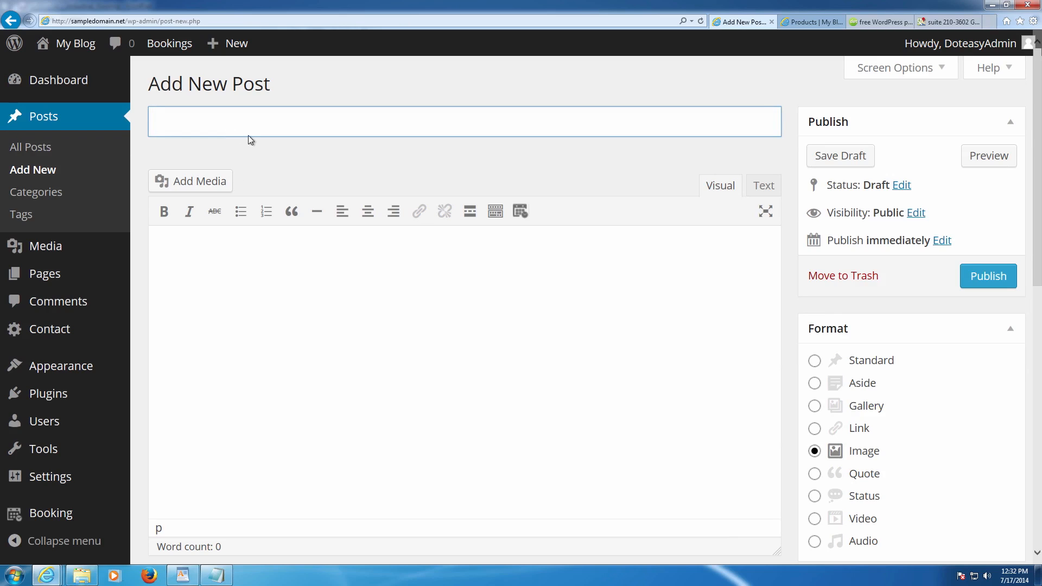
text(Hardwood)
key(Tab)
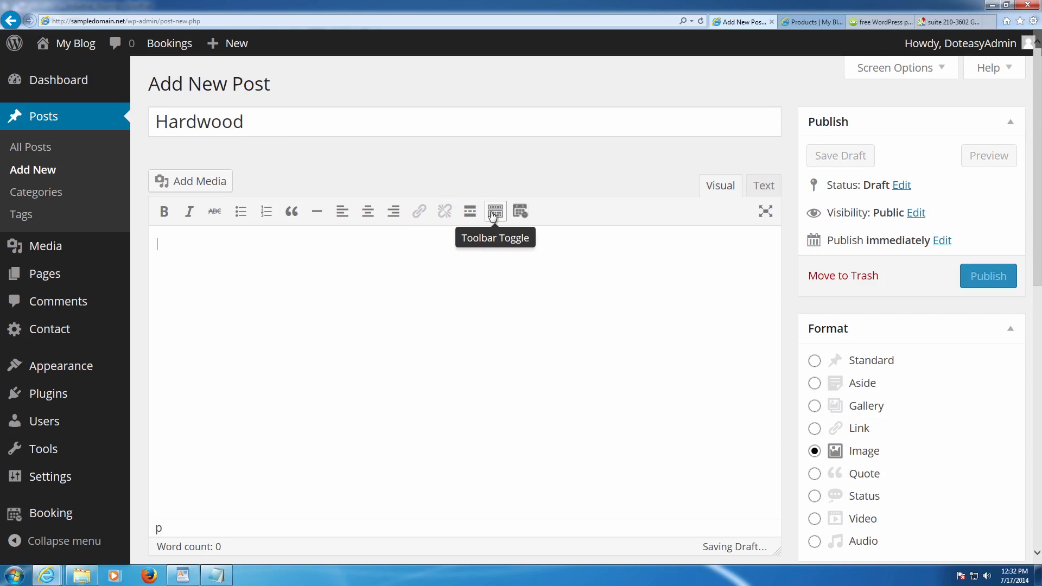
- Insert the P1090306_ps hardwood floor picture, captioned 'Picture of hardwood Floor', and publish
click(188, 188)
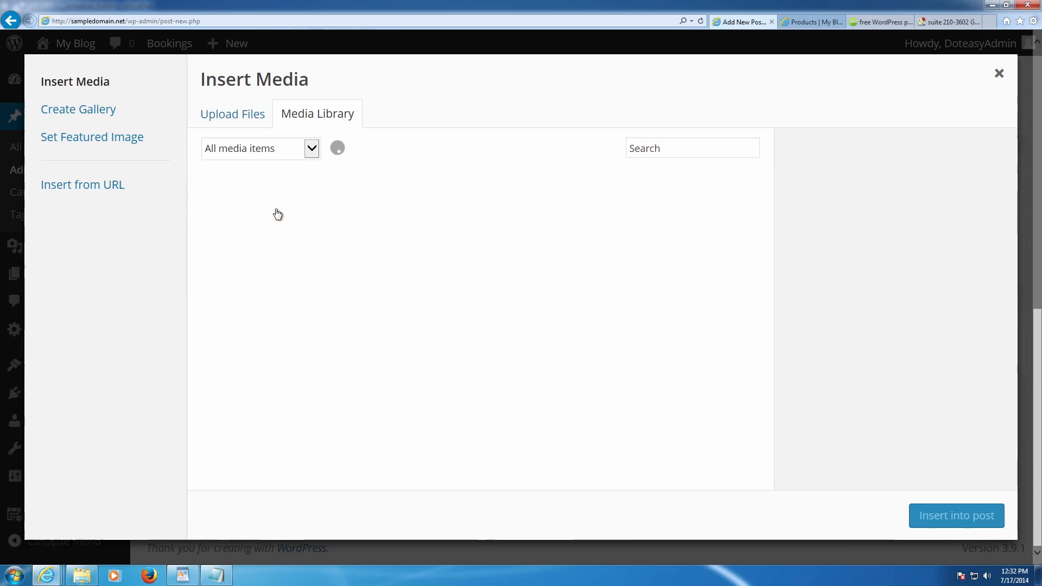
click(491, 323)
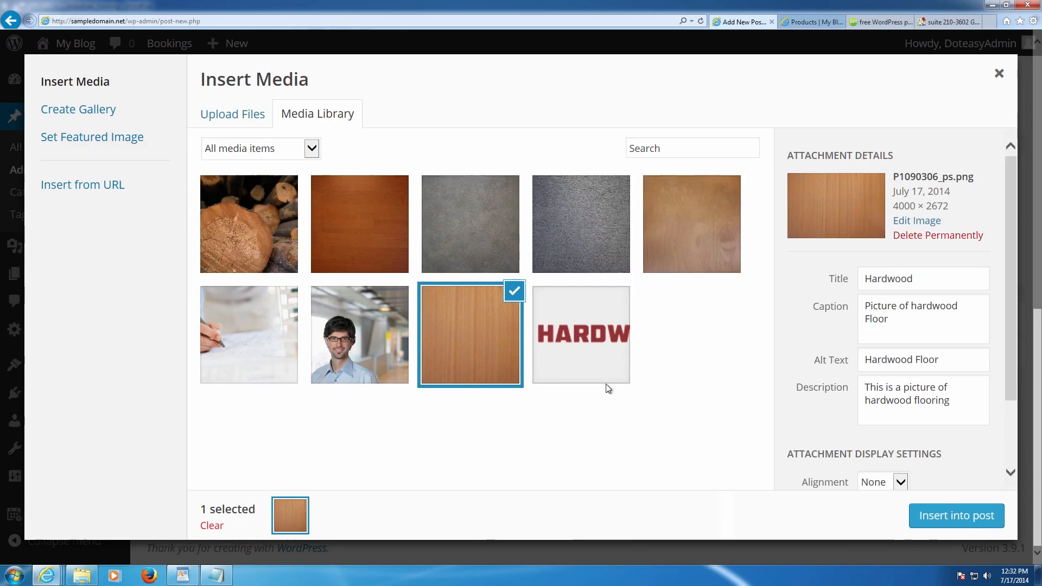
click(935, 515)
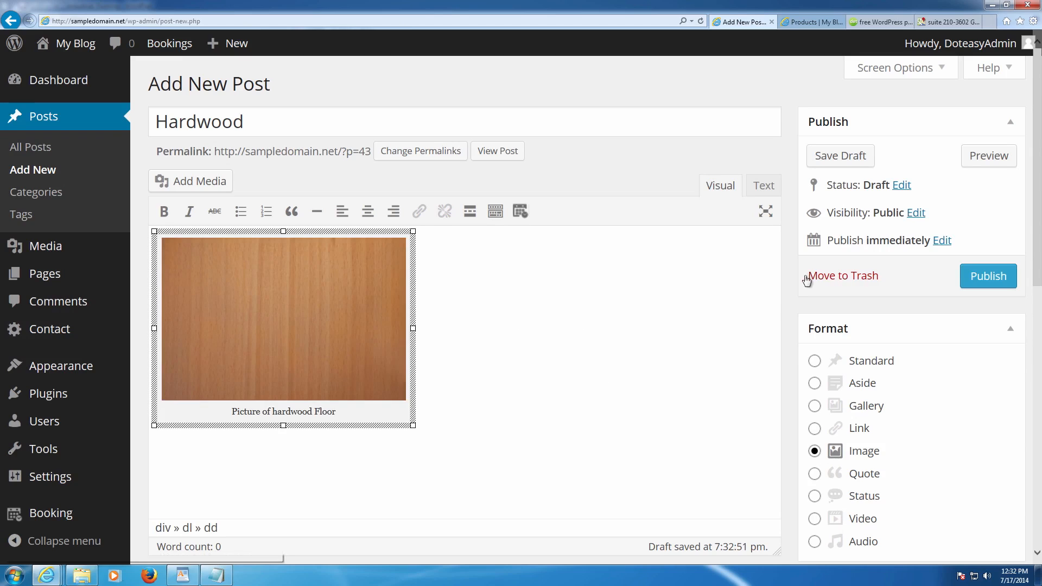
click(975, 280)
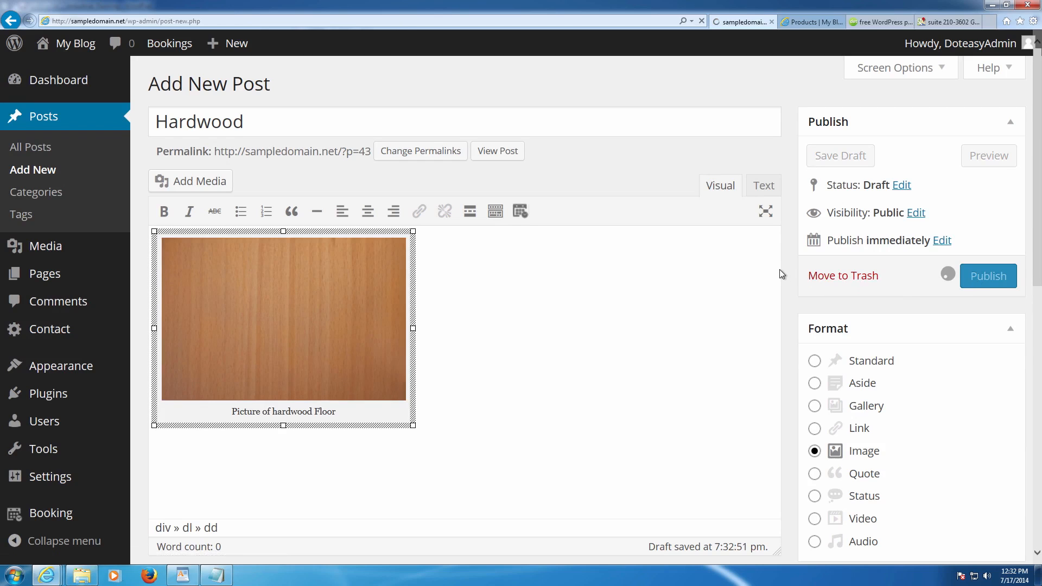
scroll(780, 271, down, 1)
- Create a Slideshow category for the post and remove it from Uncategorized
scroll(779, 271, down, 2)
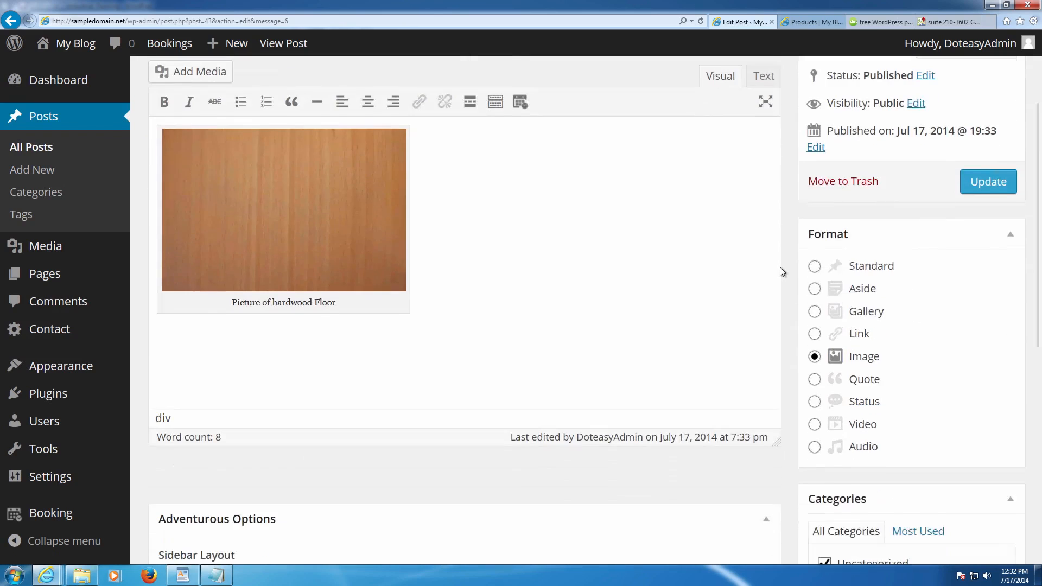
scroll(780, 271, down, 5)
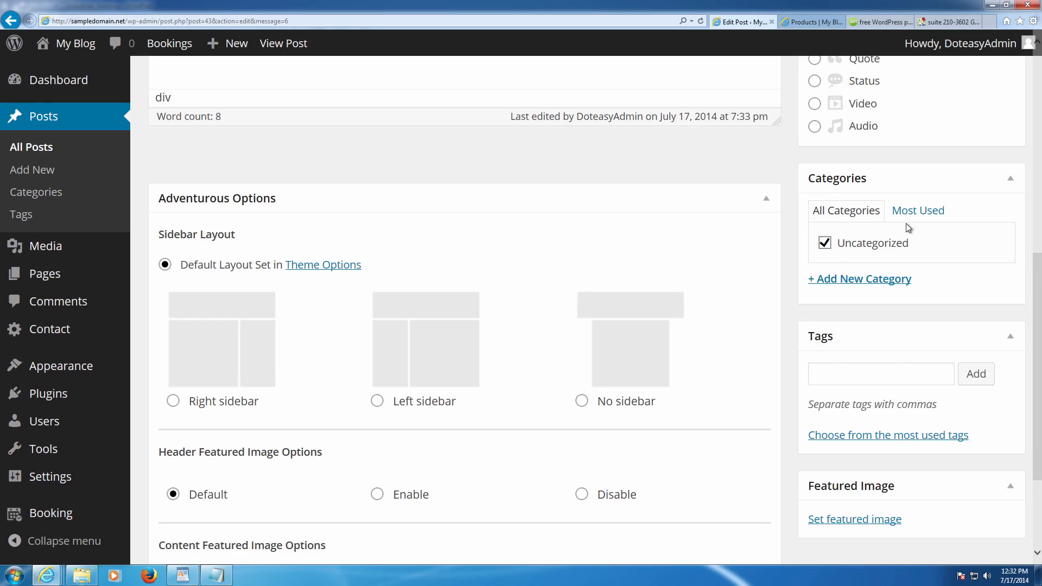
click(853, 279)
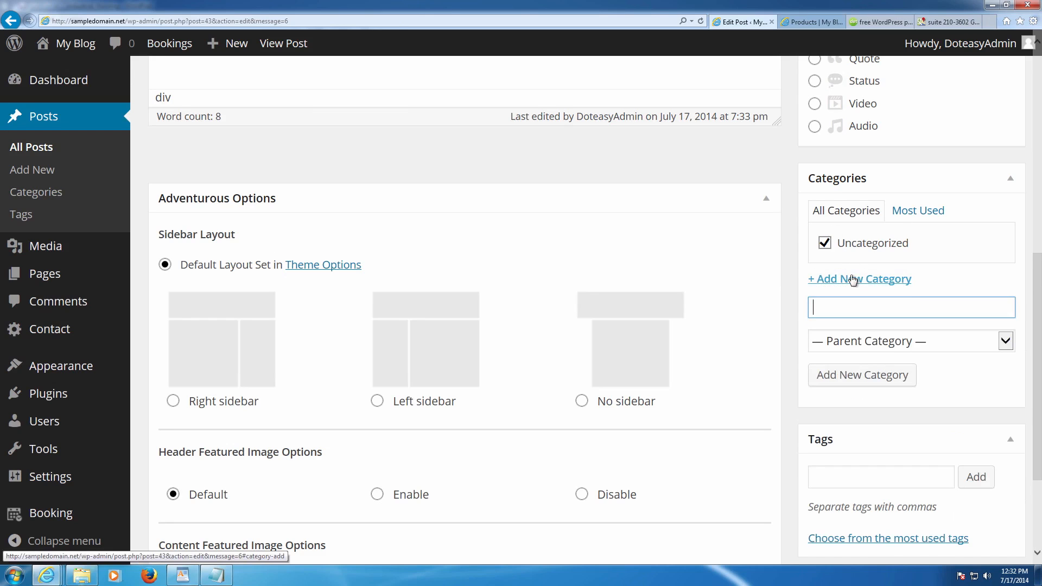
scroll(897, 288, down, 2)
scroll(899, 293, up, 1)
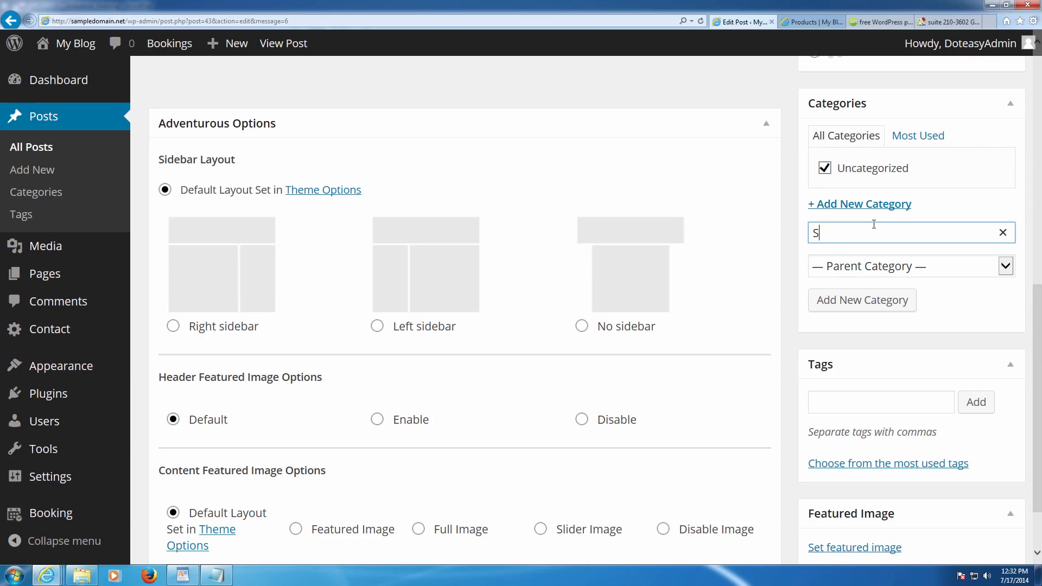
text(lideshow)
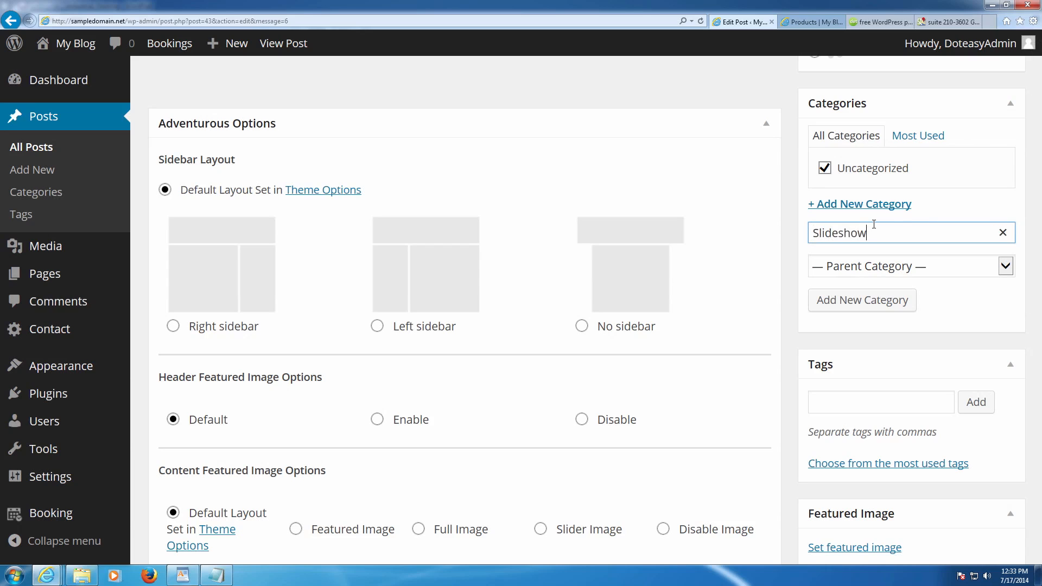
click(874, 301)
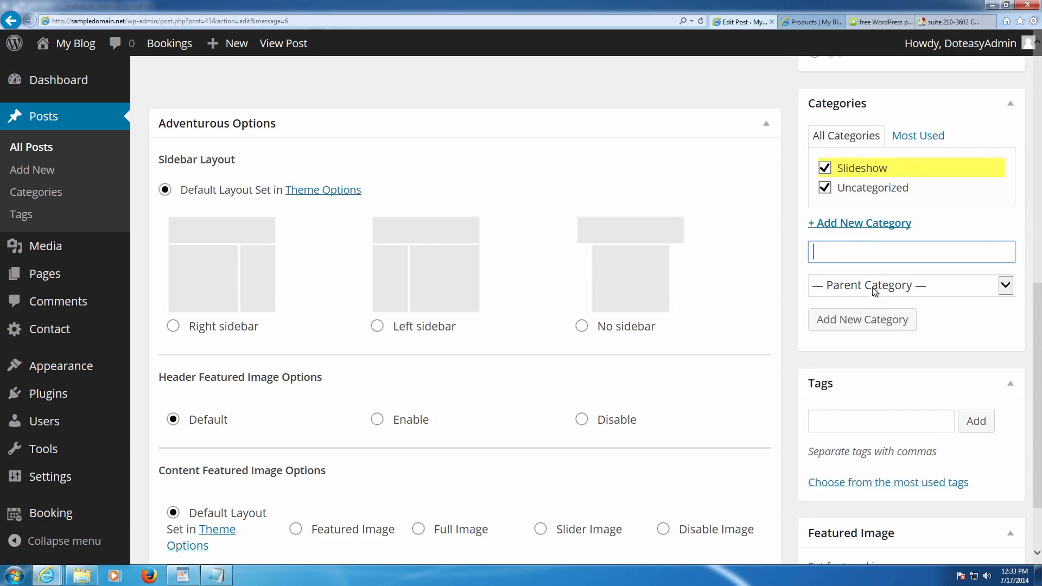
click(824, 188)
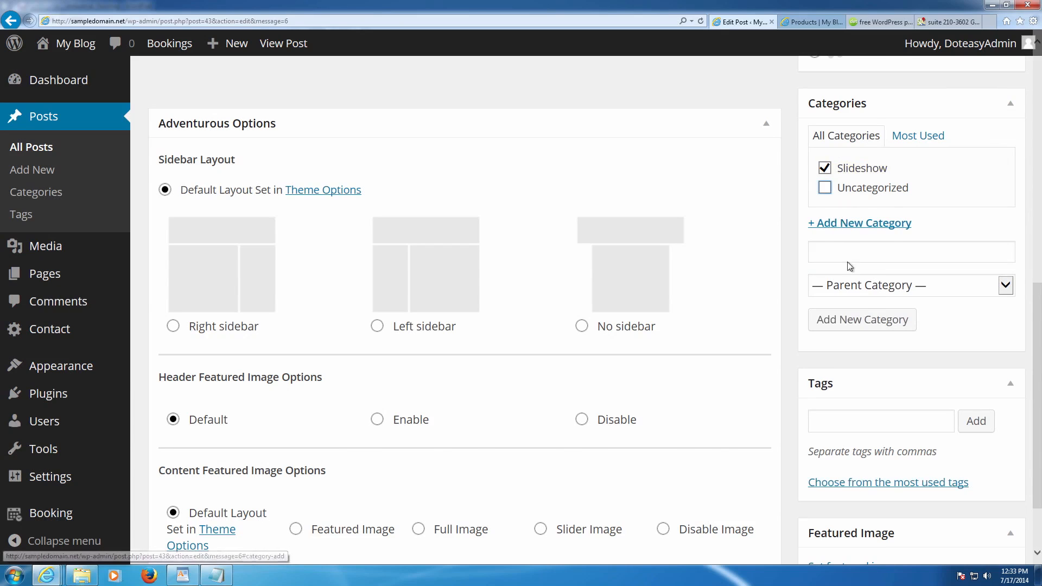
scroll(848, 261, down, 2)
- Set the light wood photo P1090306_ps.png as featured image and update the post
click(851, 486)
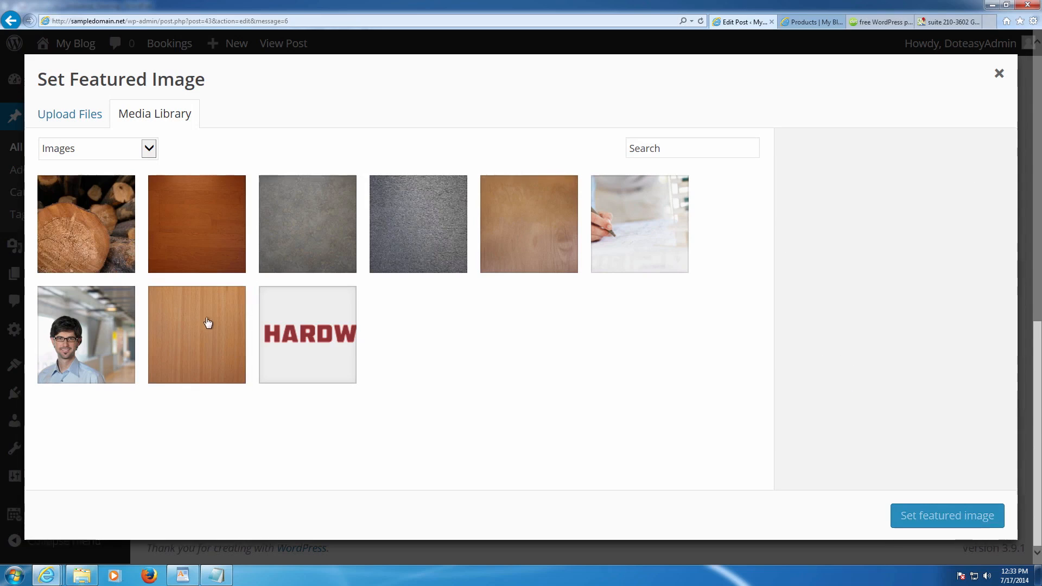
click(175, 332)
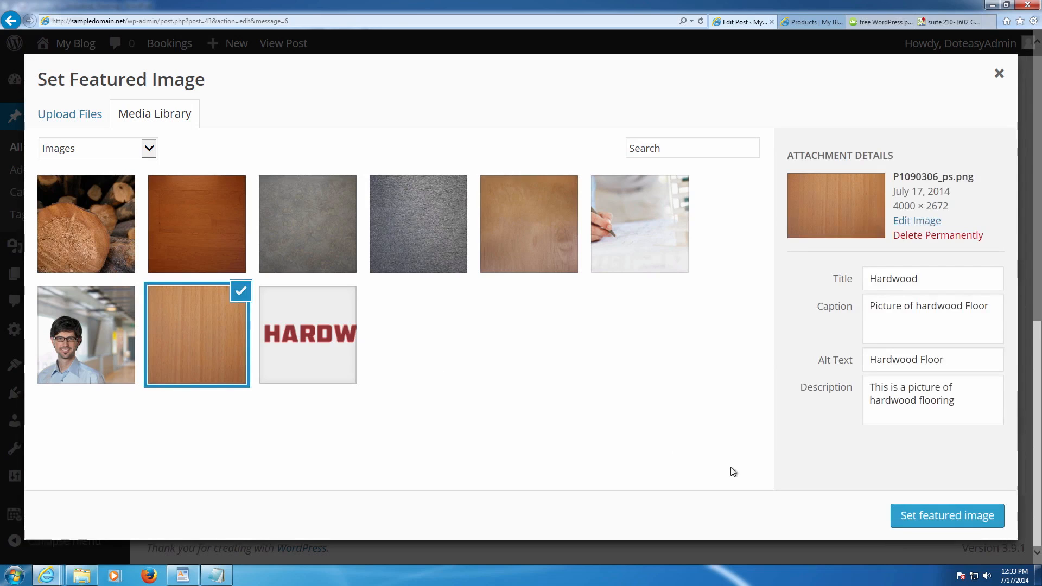
click(902, 516)
scroll(731, 400, up, 4)
scroll(705, 396, up, 5)
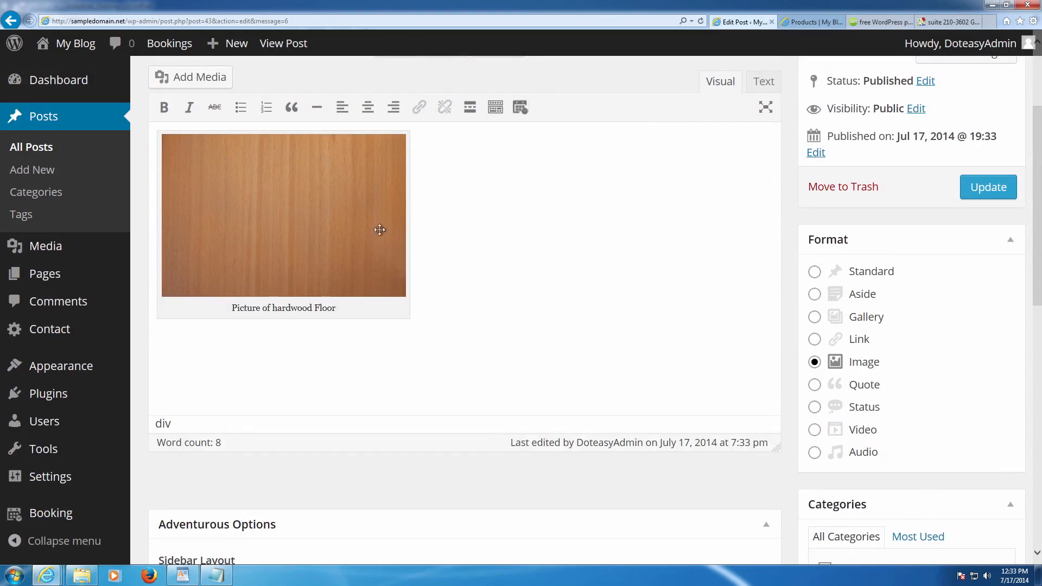
scroll(741, 249, up, 3)
click(988, 341)
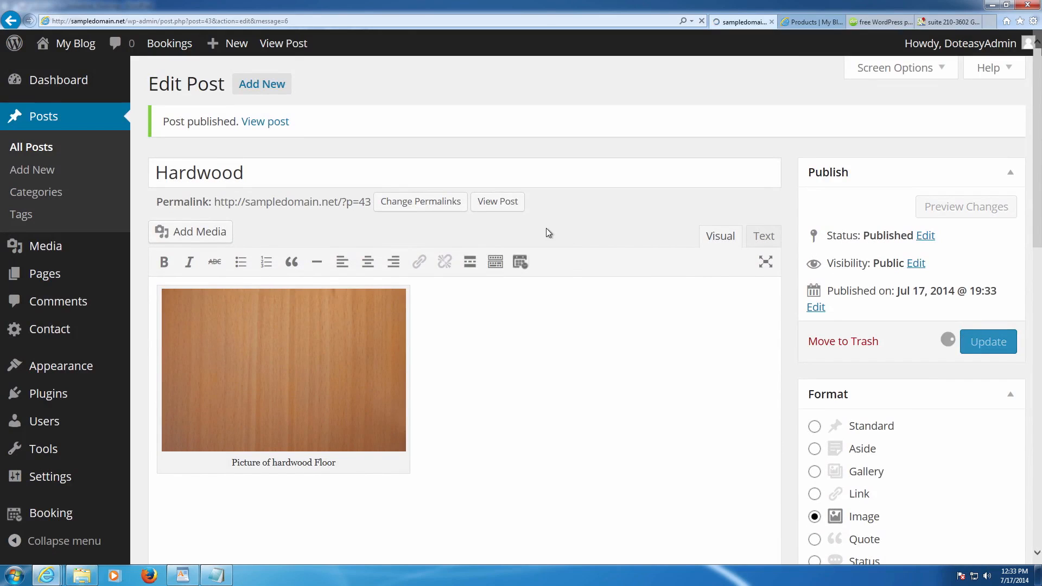
- Start a new Gallery-format post titled 'Red Hardwood'
click(259, 88)
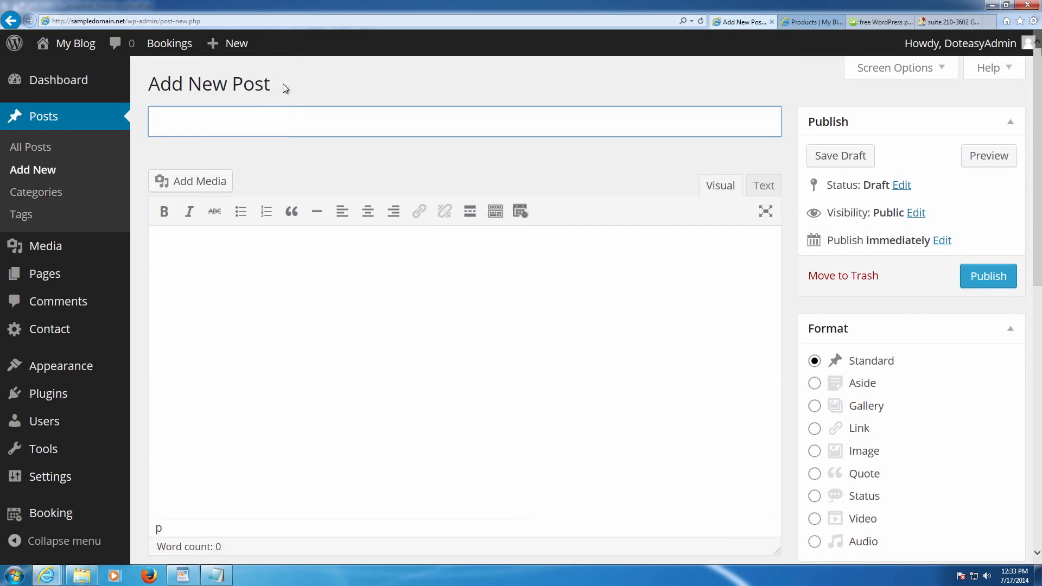
click(814, 406)
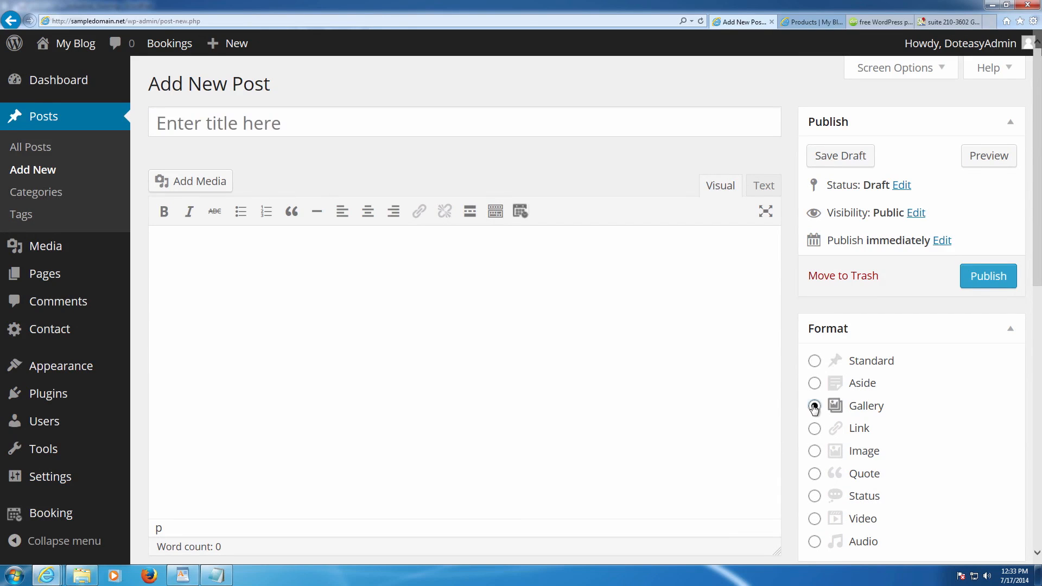
click(324, 128)
text(Red Hardwood)
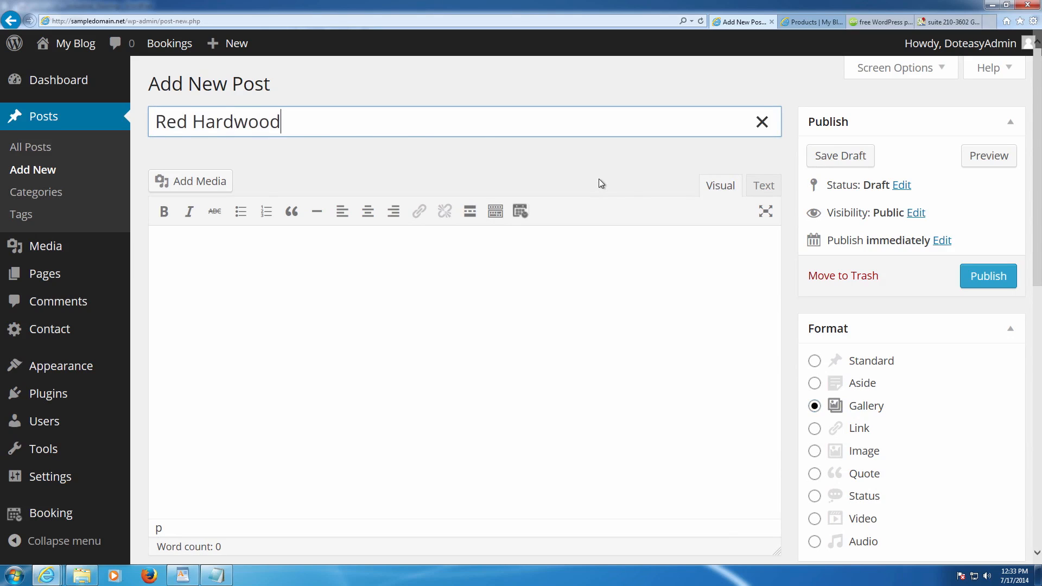
- Insert the reddish wood photo from the media library into the post
click(226, 183)
click(344, 228)
click(345, 229)
click(383, 227)
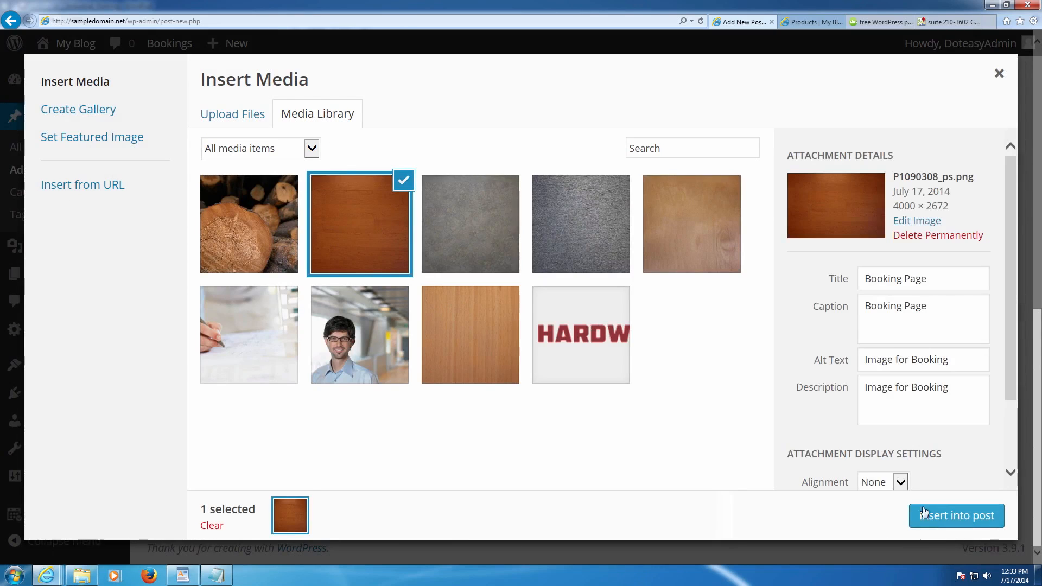
click(953, 516)
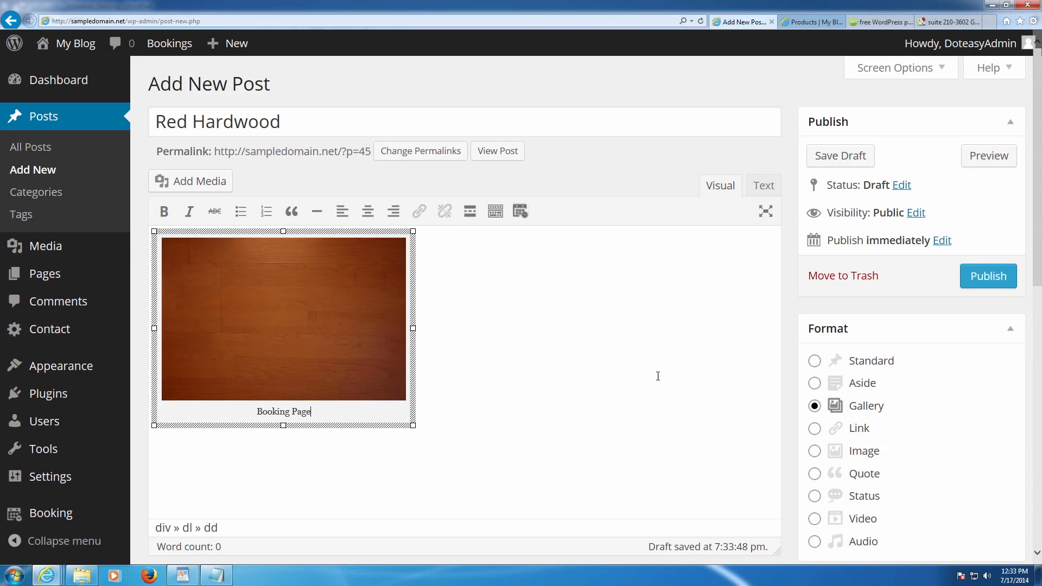
- File the post under Slideshow and make the reddish wood photo its featured image
scroll(639, 373, down, 4)
click(824, 418)
scroll(825, 420, down, 6)
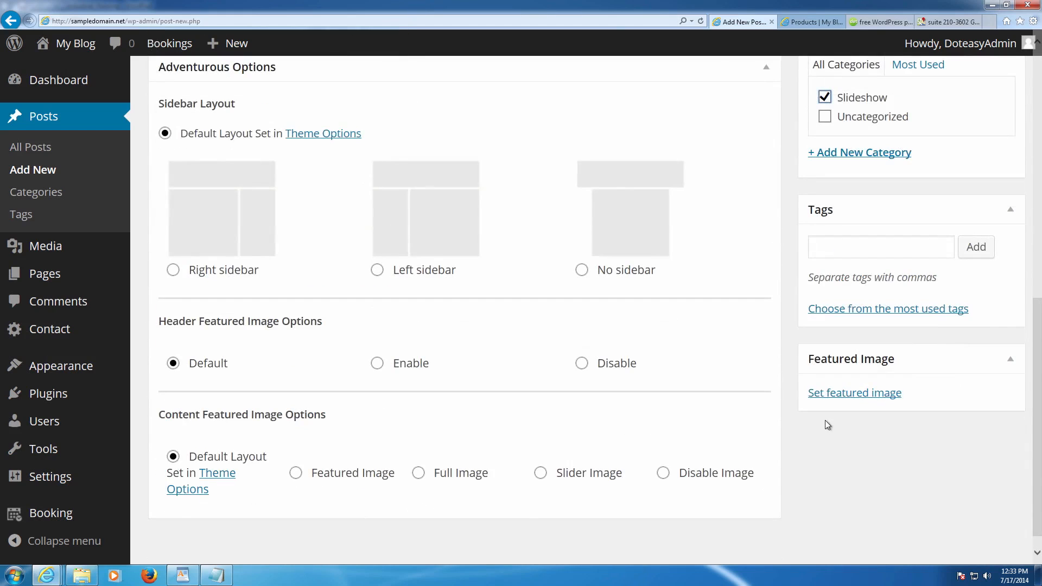
click(836, 395)
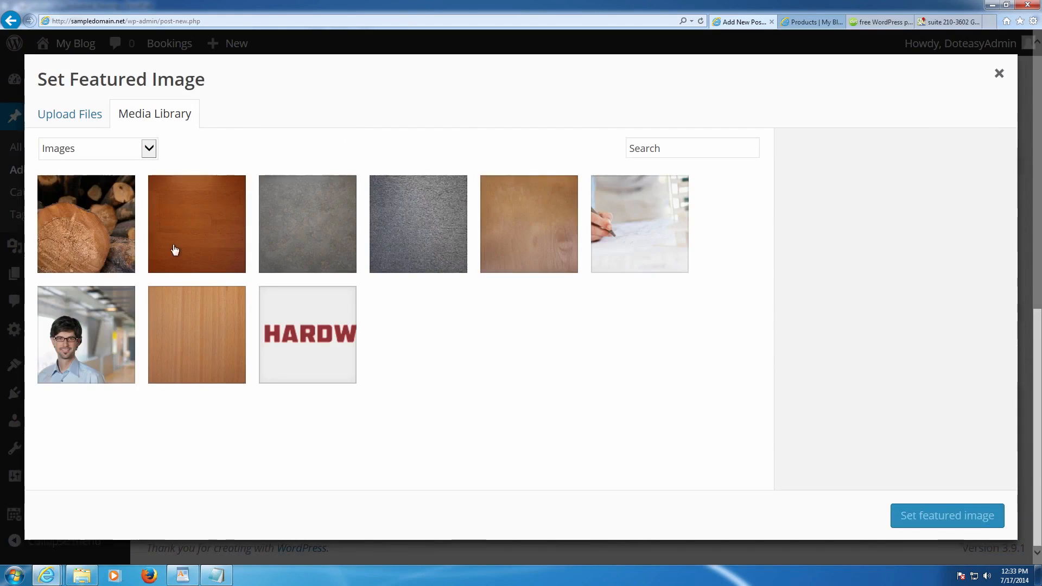
click(172, 251)
click(908, 518)
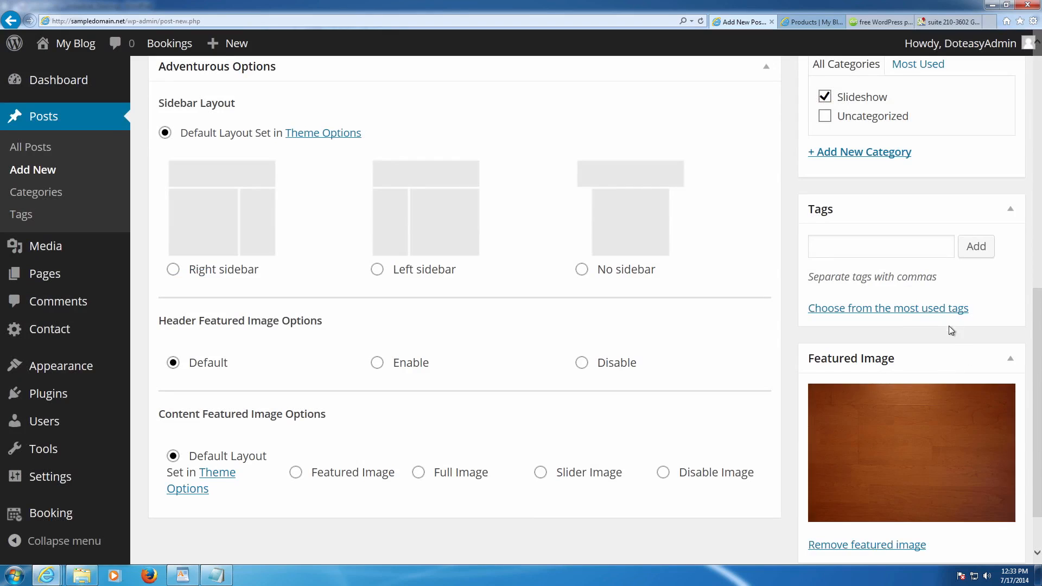
- Publish the Red Hardwood post
scroll(948, 328, down, 1)
scroll(944, 369, up, 6)
scroll(943, 368, up, 3)
click(987, 127)
scroll(751, 248, up, 3)
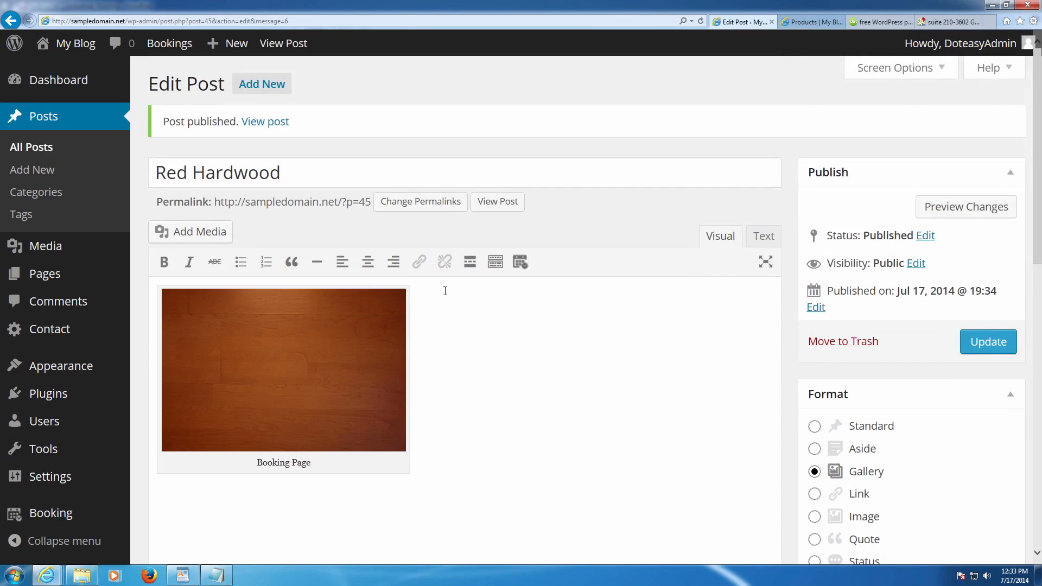
scroll(423, 294, down, 2)
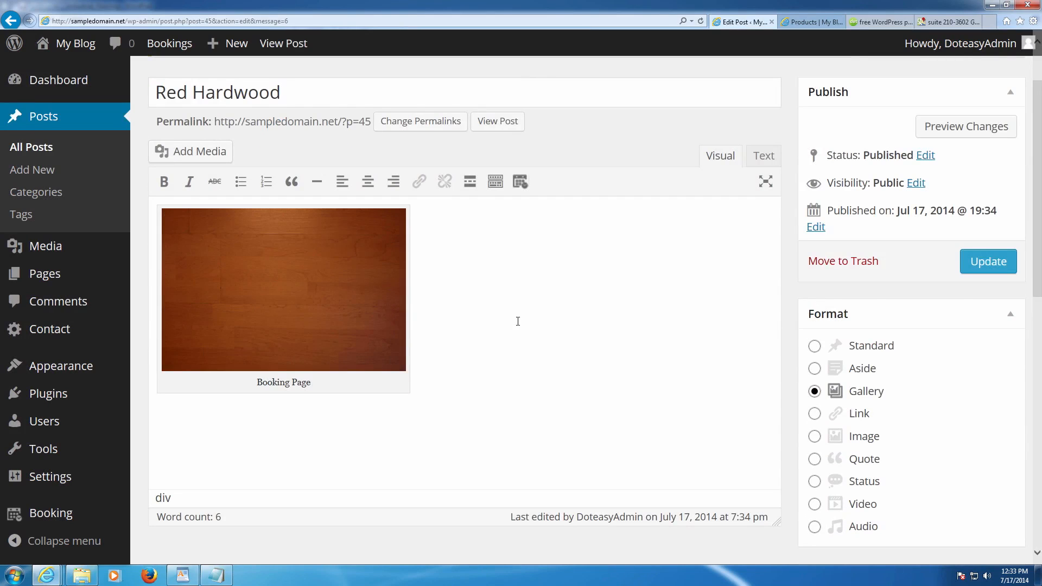
scroll(517, 321, up, 2)
scroll(575, 314, down, 2)
- Clear the image's 'Booking Page' caption and 'Image for Booking' alternative text
click(288, 383)
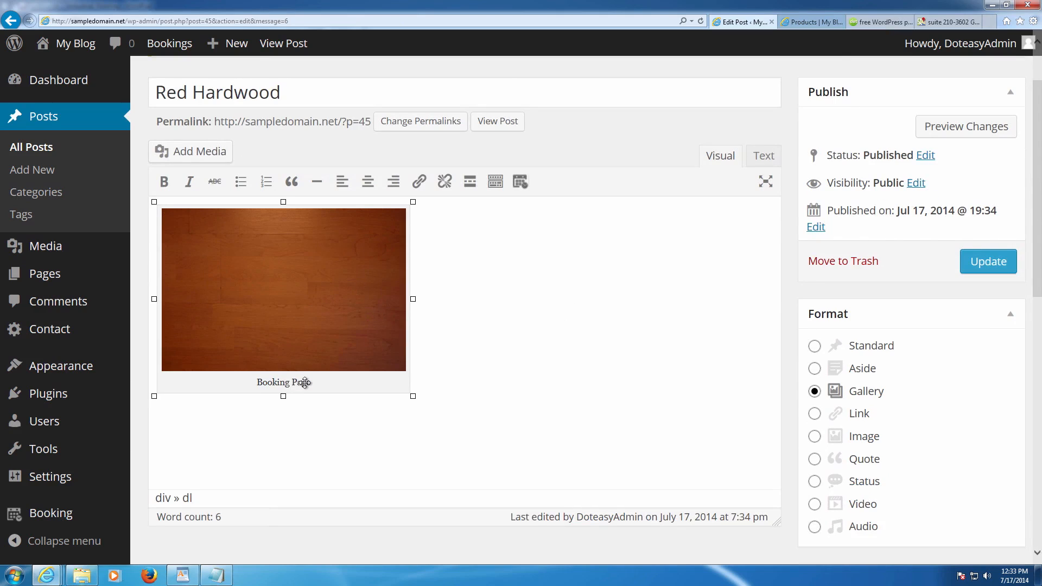
right_click(298, 385)
click(339, 324)
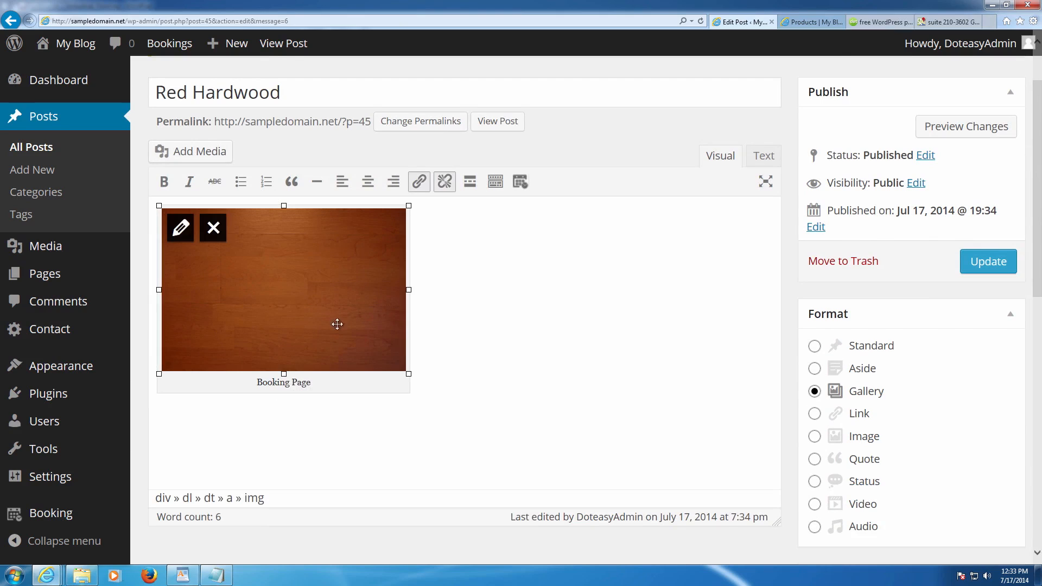
click(176, 234)
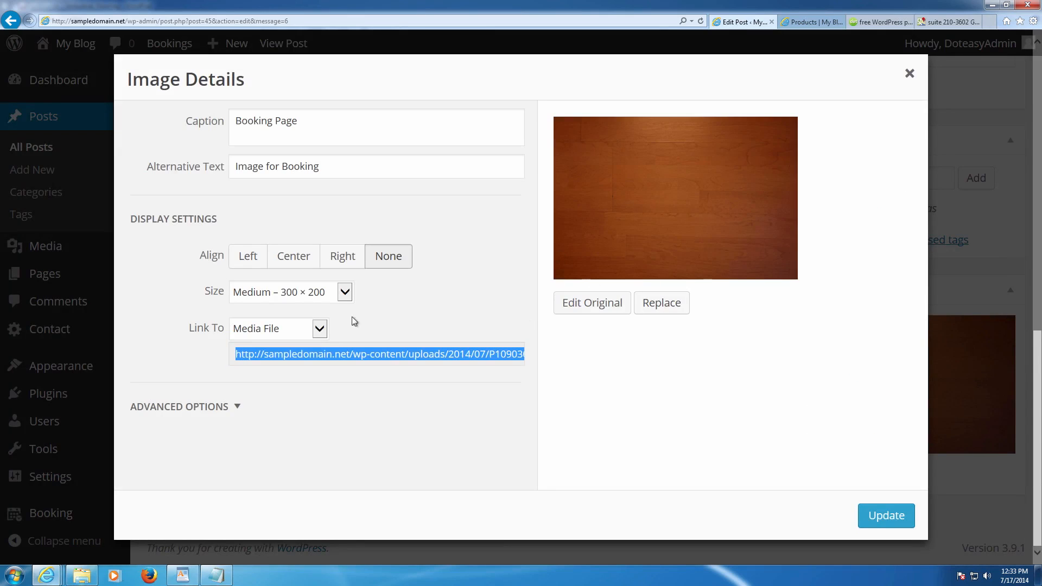
triple_click(316, 143)
key(BackSpace)
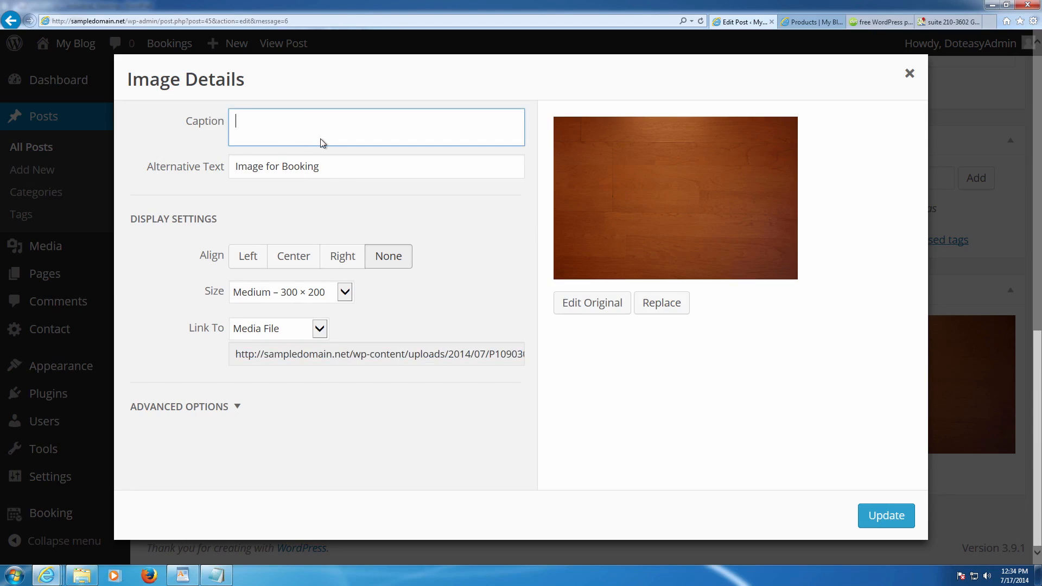
drag(342, 167, 186, 165)
key(BackSpace)
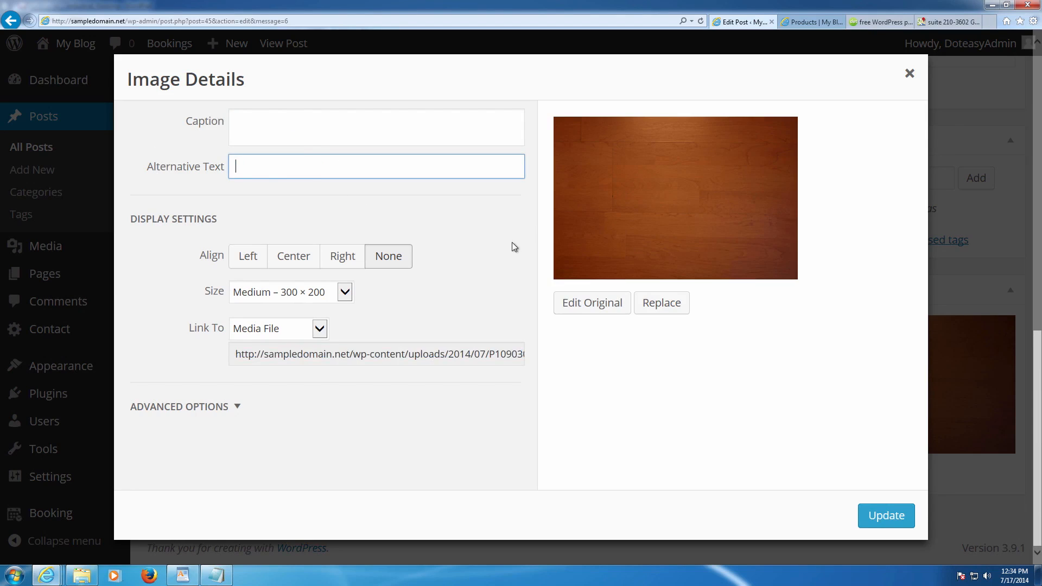
click(883, 514)
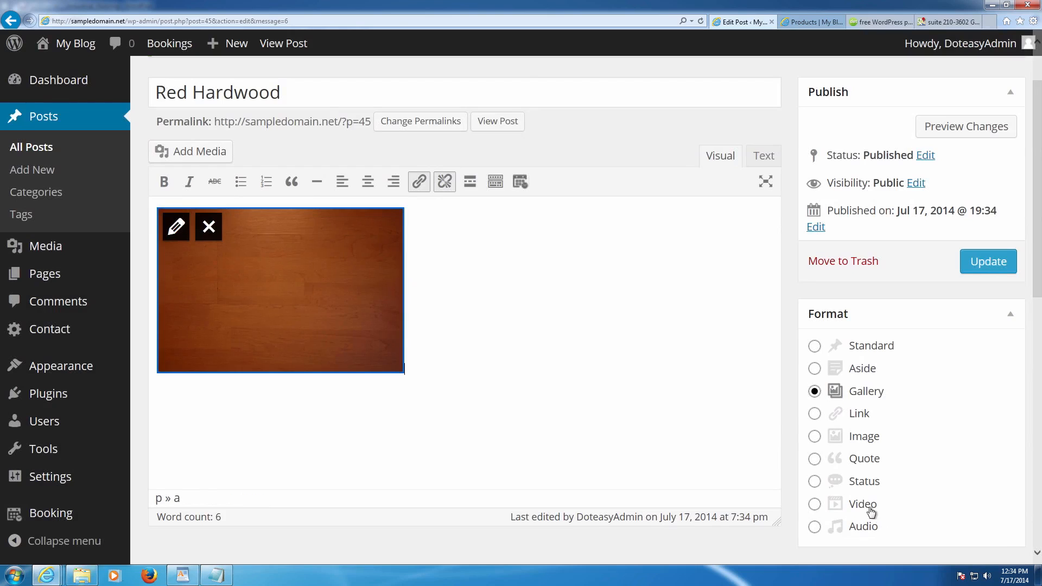
- Save the updated Red Hardwood post
scroll(509, 314, down, 8)
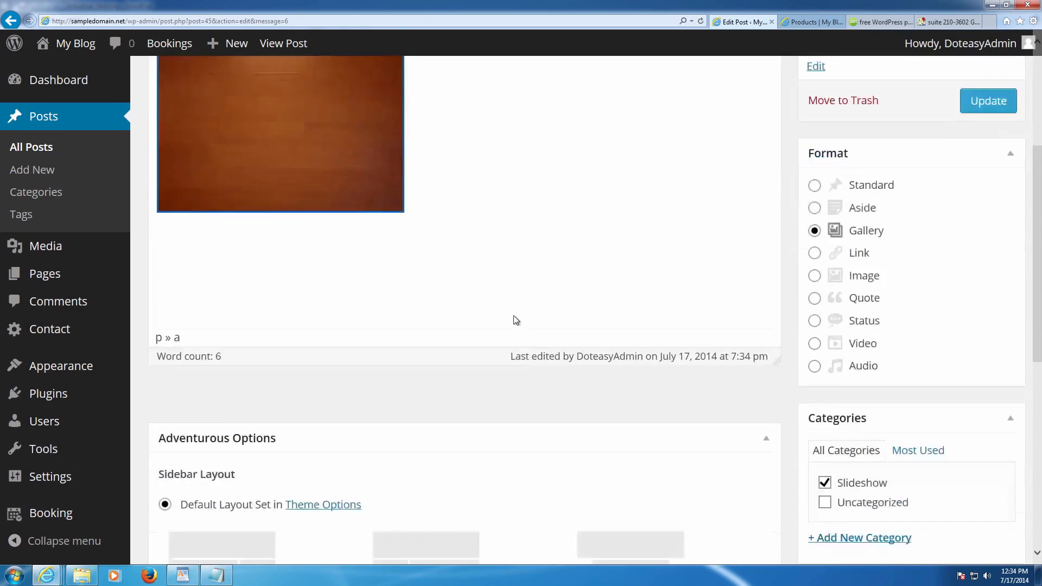
scroll(667, 347, down, 1)
scroll(760, 326, up, 3)
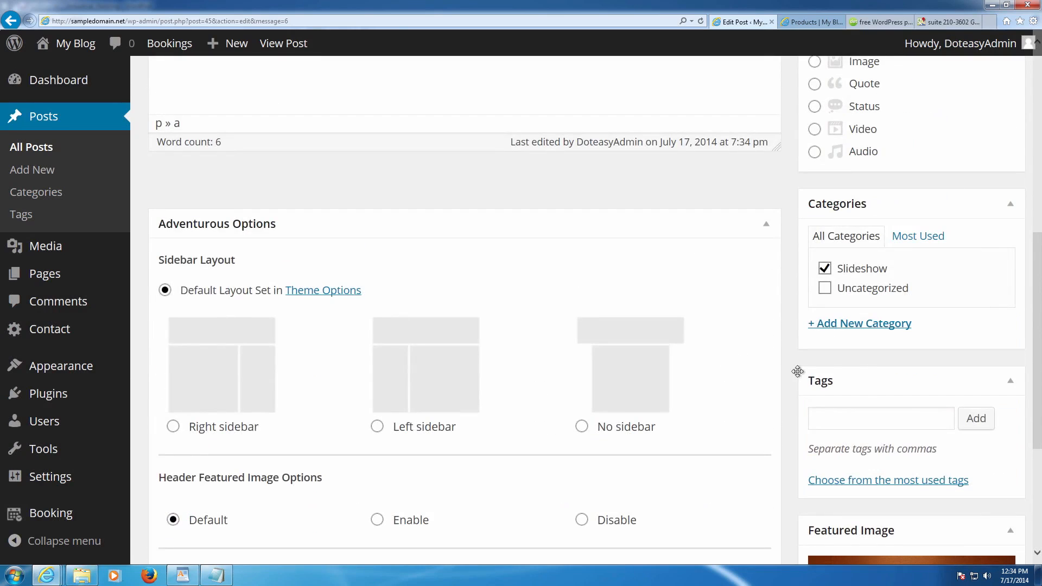
scroll(862, 389, down, 3)
scroll(866, 397, up, 10)
click(971, 343)
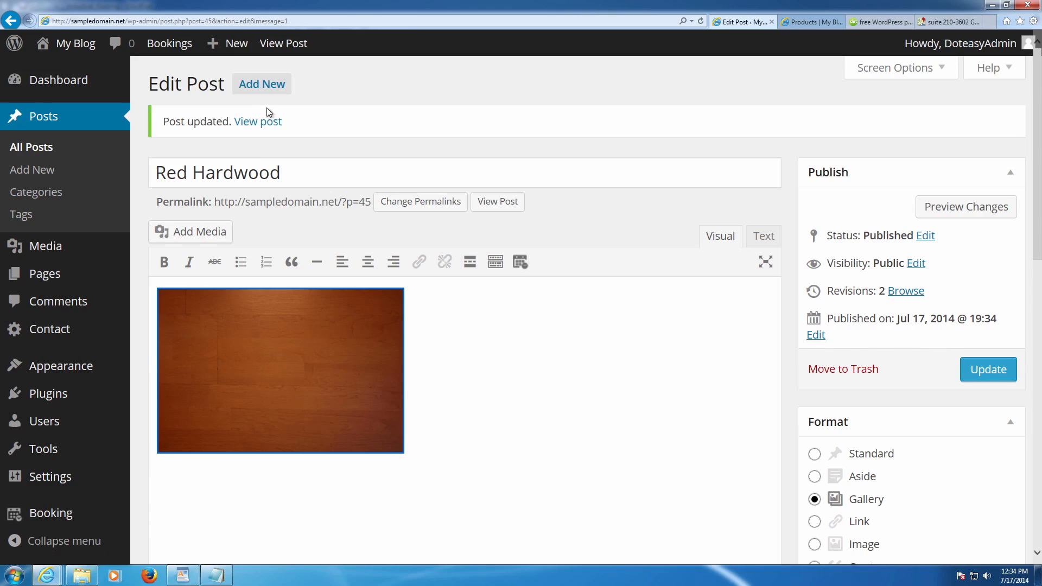
click(263, 85)
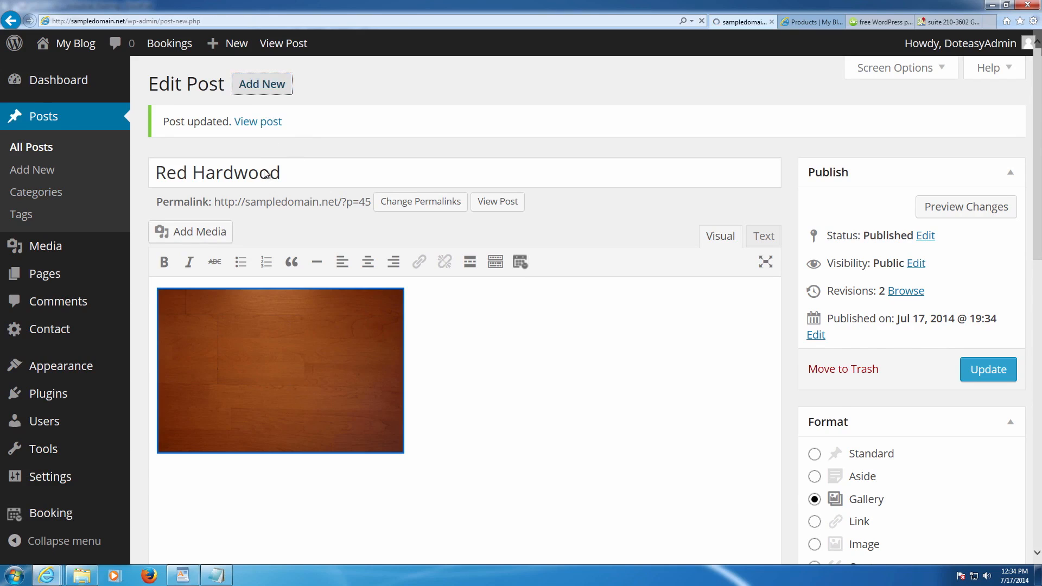
- Title the post 'Carpet', set Gallery format, and insert the grey carpet texture photo
text(Carpet)
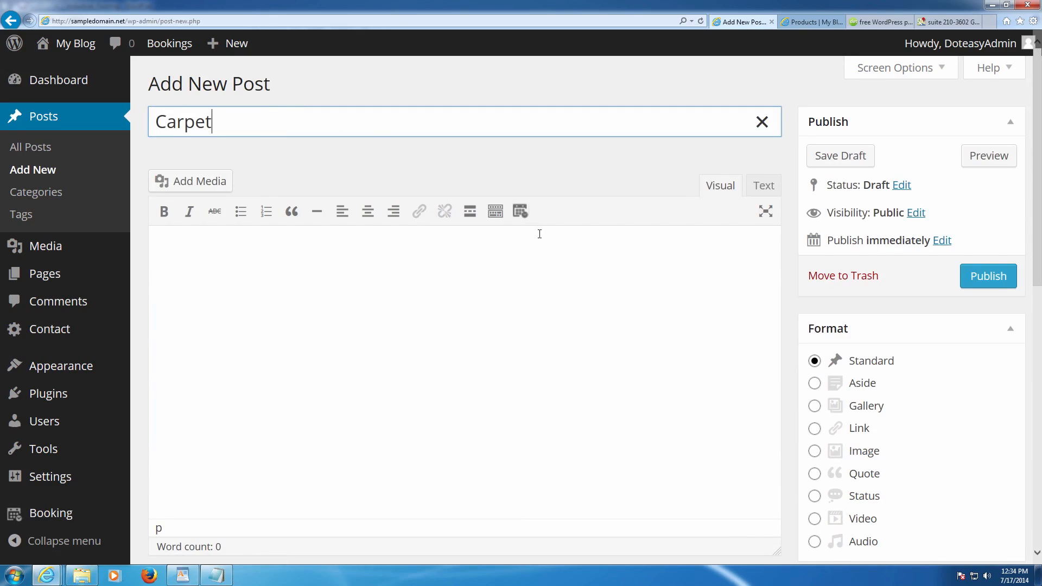
click(813, 405)
scroll(820, 406, down, 5)
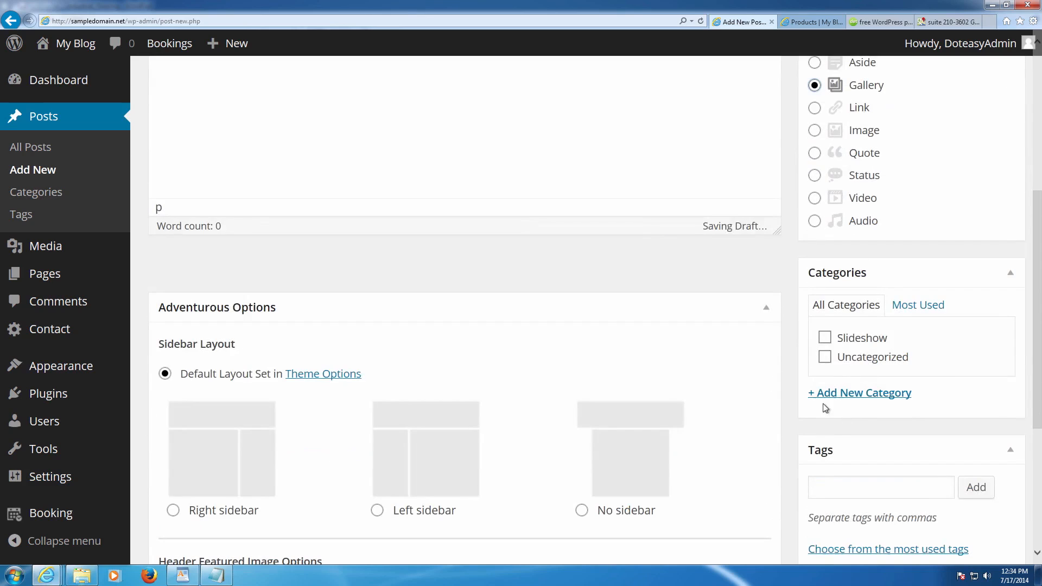
scroll(856, 411, up, 5)
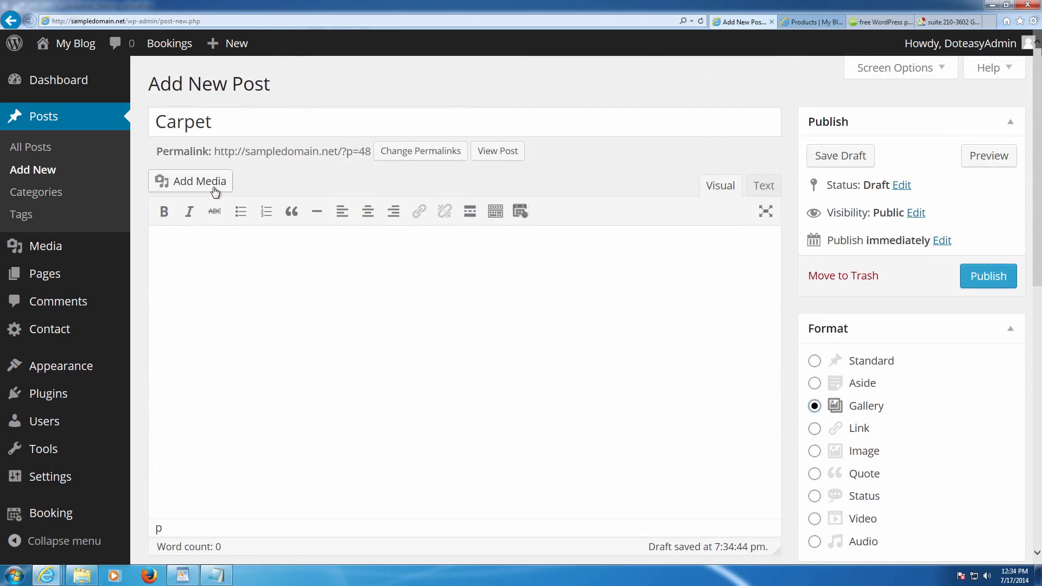
click(217, 184)
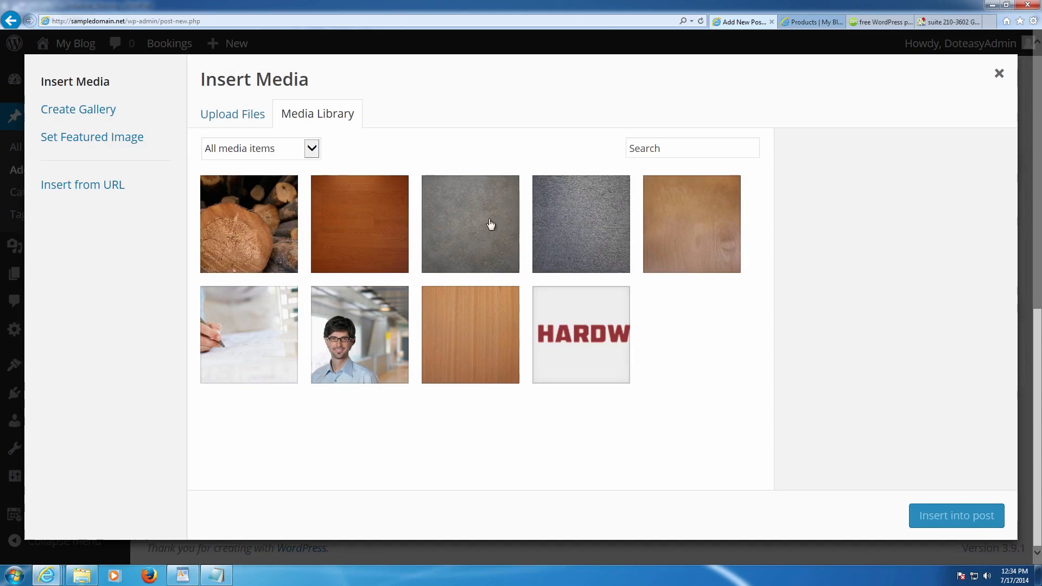
click(571, 226)
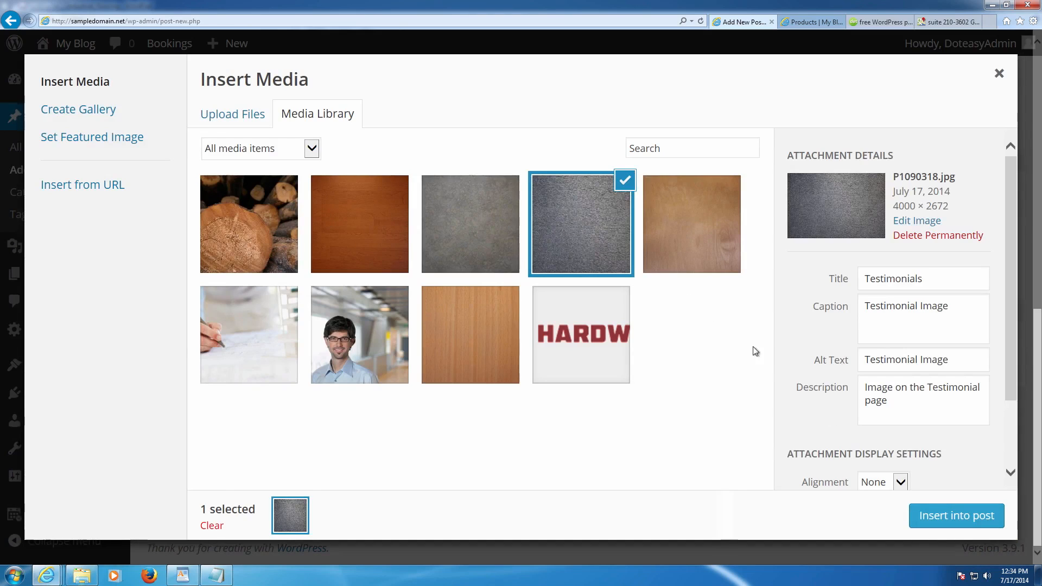
click(915, 513)
scroll(846, 472, down, 5)
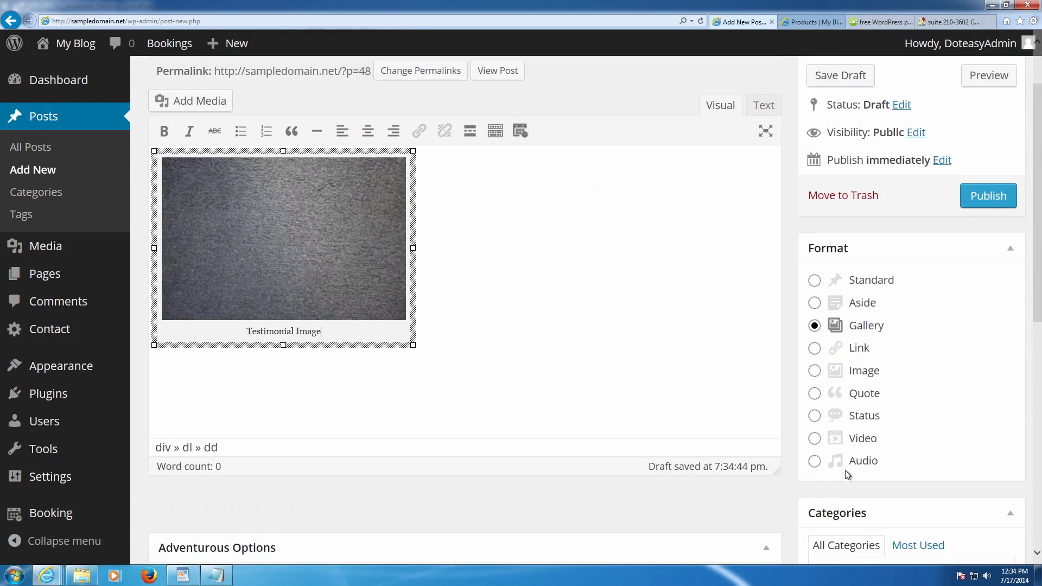
scroll(818, 458, up, 3)
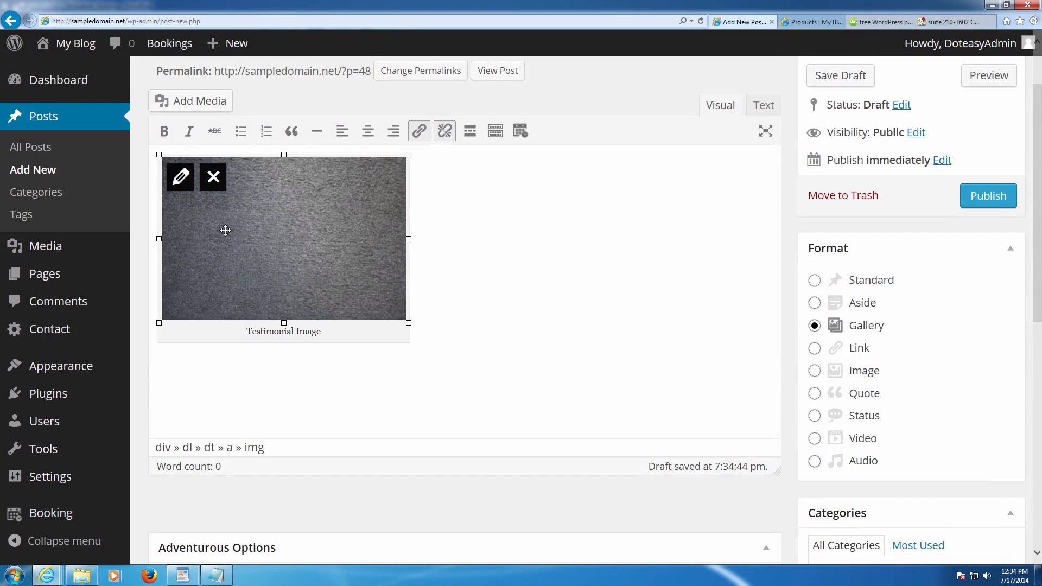
- Remove the 'Testimonial Image' caption and the alternative text from the carpet image
click(180, 178)
drag(337, 134, 183, 123)
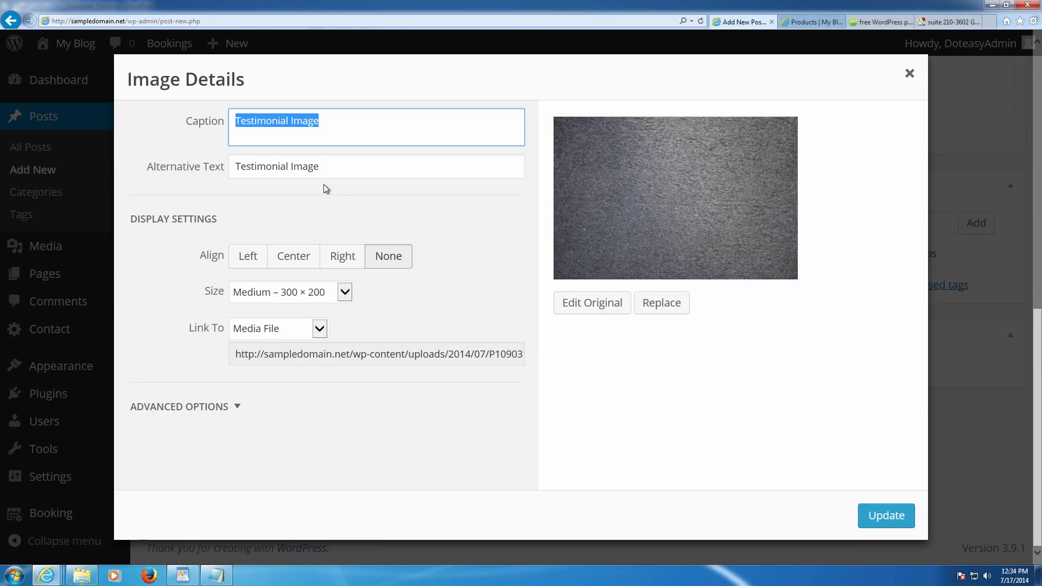
key(BackSpace)
drag(349, 172, 182, 169)
key(BackSpace)
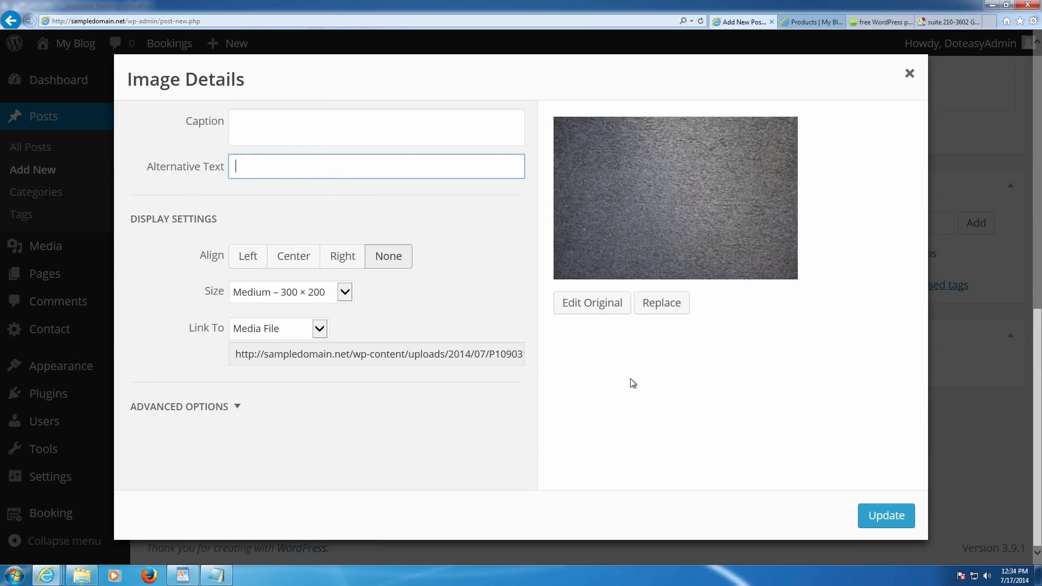
click(859, 506)
- Set the carpet texture image as the featured image
scroll(838, 492, down, 7)
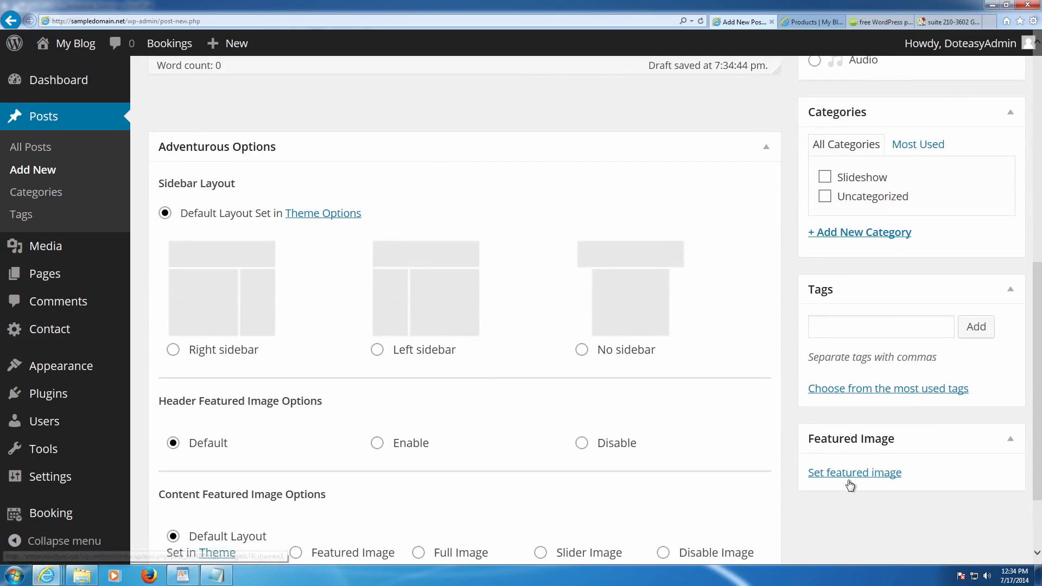
click(849, 473)
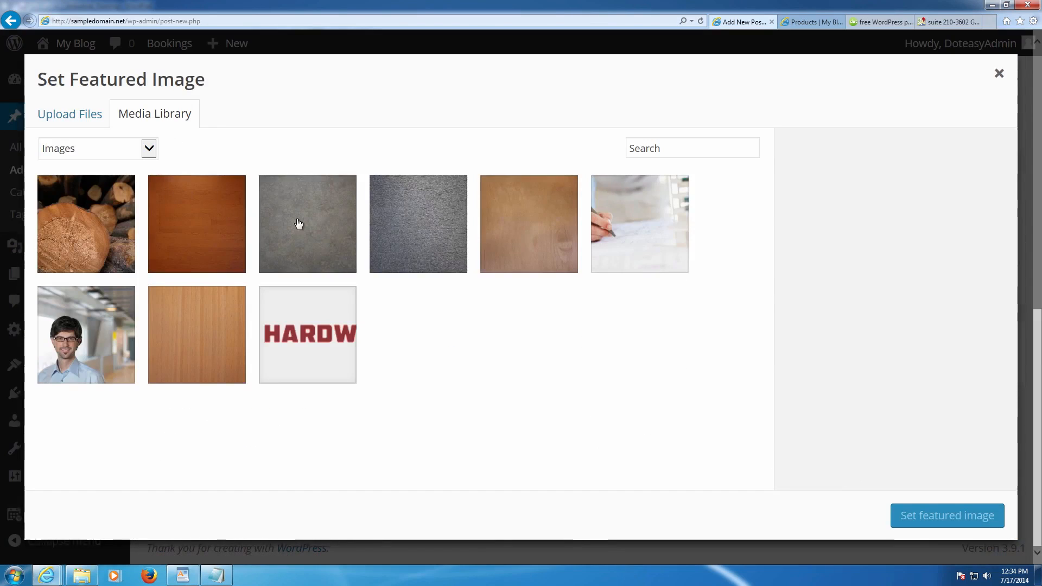
click(296, 223)
click(410, 239)
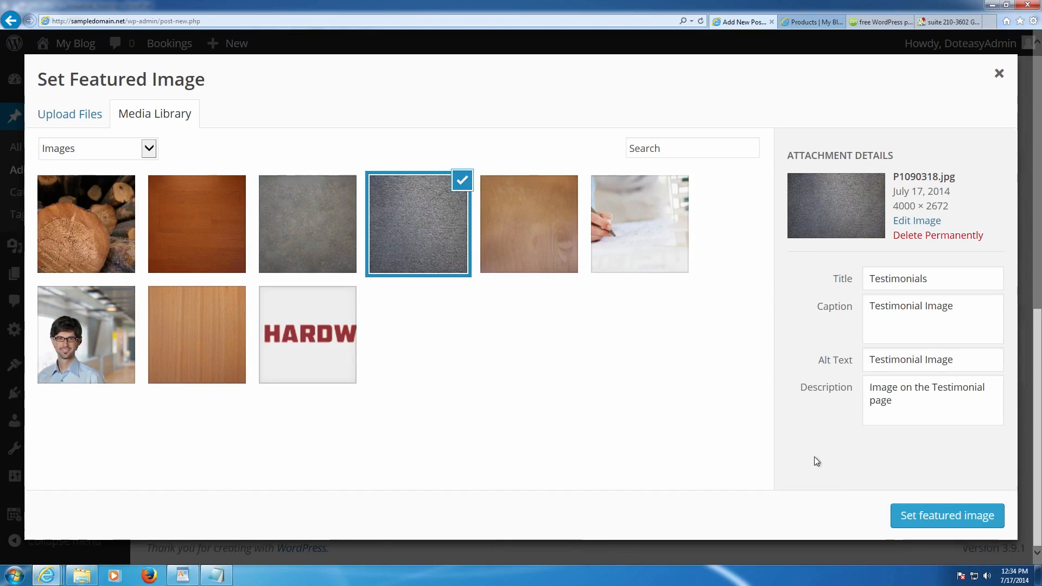
click(923, 514)
- Put the post in the Slideshow category and publish it
scroll(902, 437, up, 7)
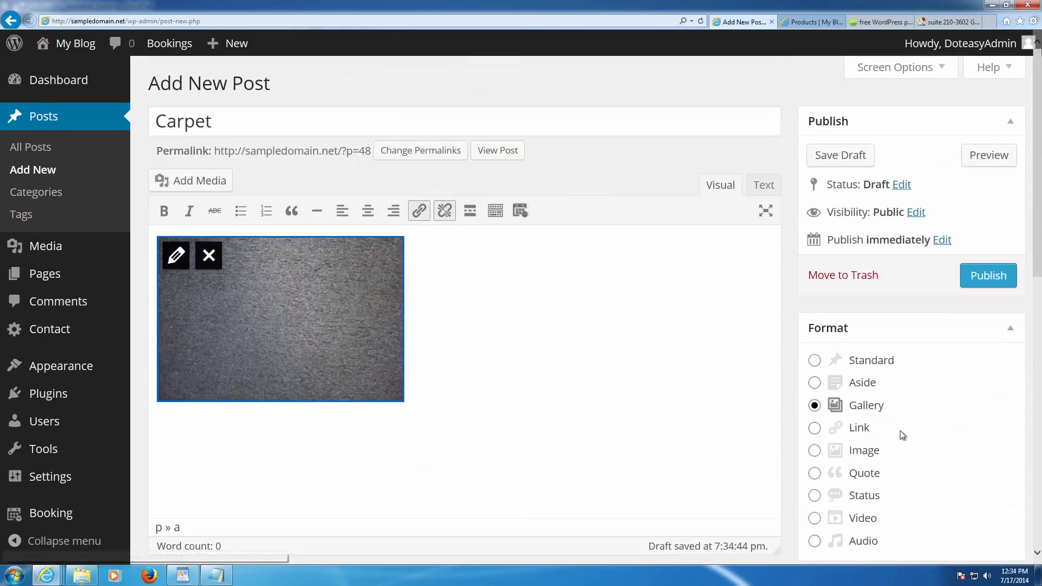
scroll(935, 386, down, 4)
click(840, 421)
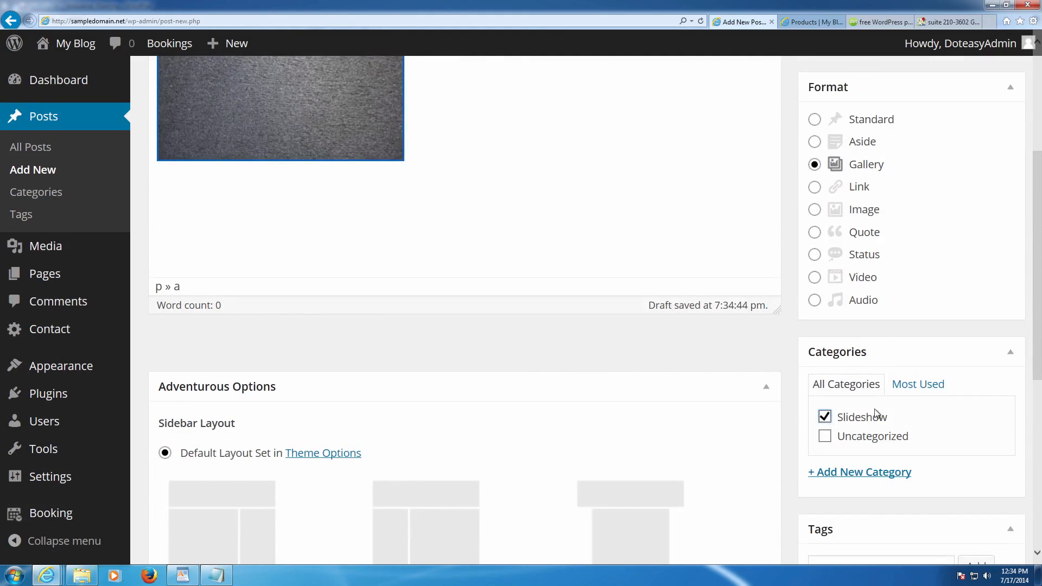
scroll(879, 380, up, 4)
click(975, 287)
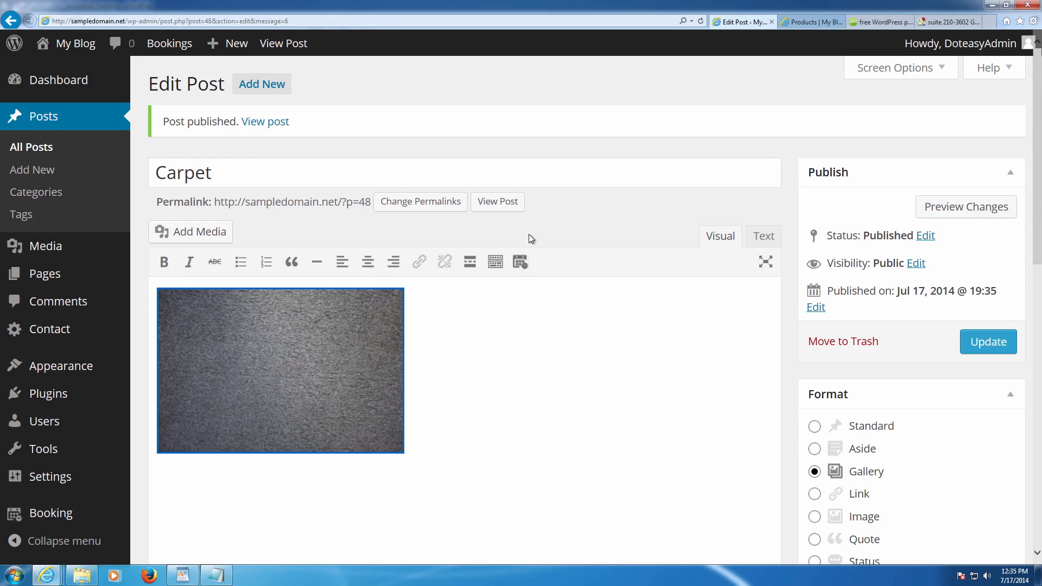
- Create a new post titled 'Marble' with the grey stone image inserted
click(262, 83)
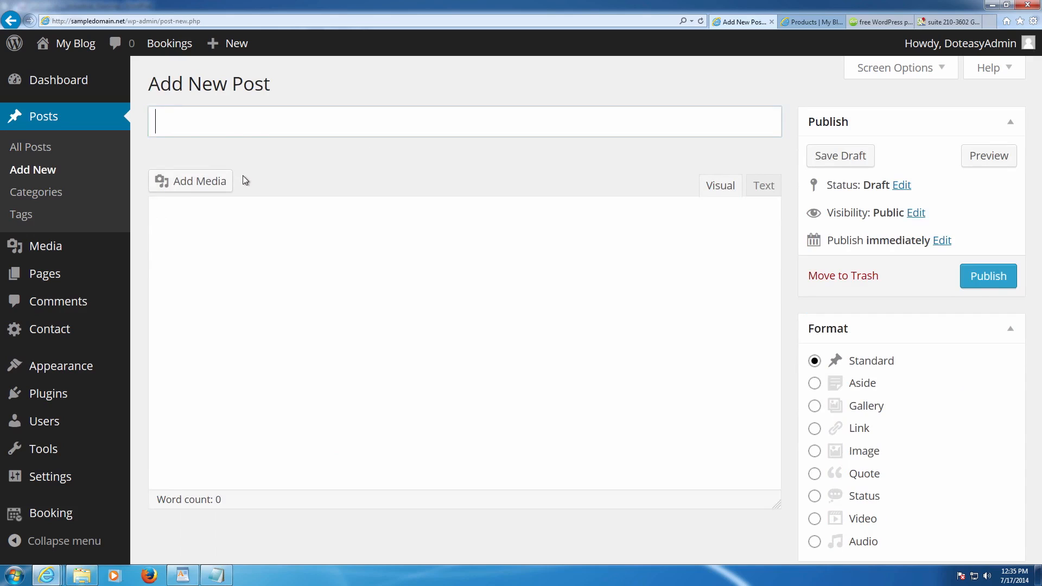
text(Marble)
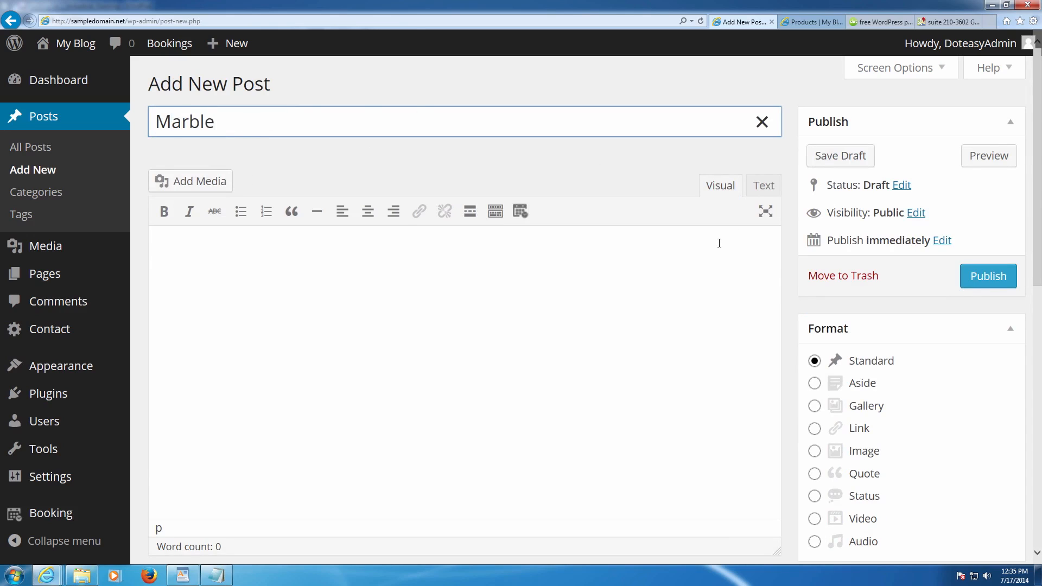
click(224, 185)
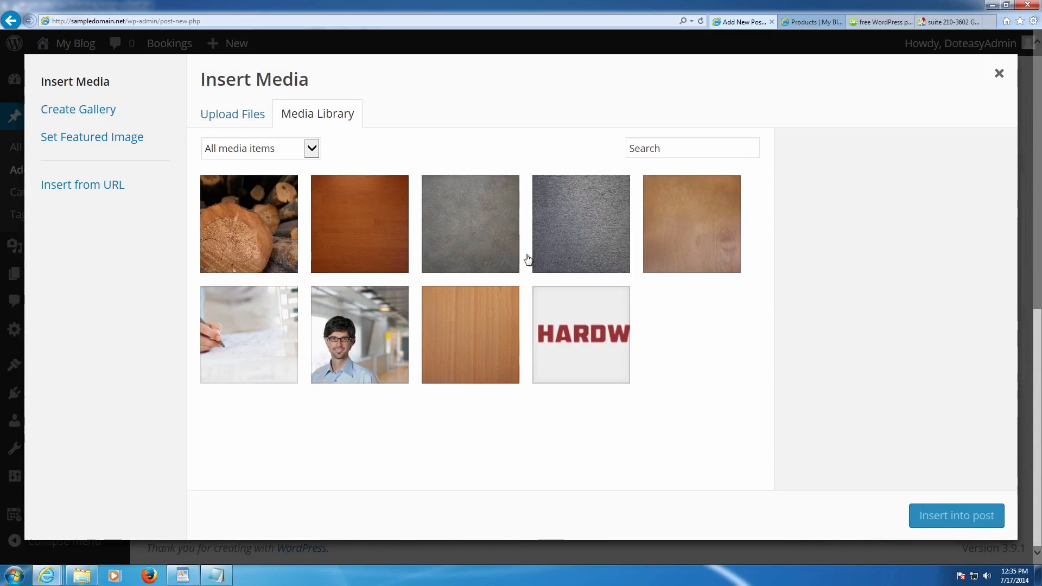
click(492, 242)
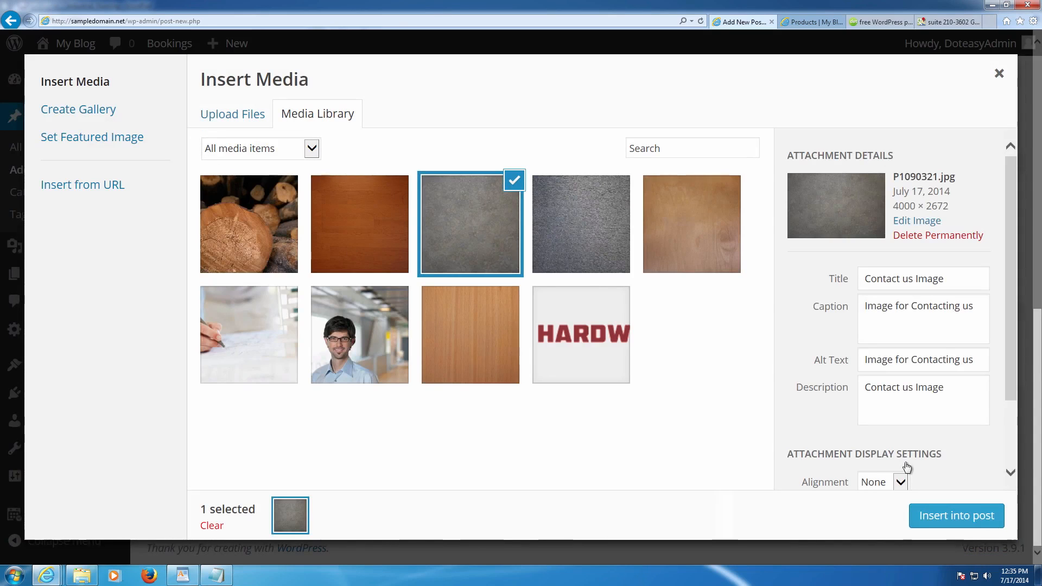
click(949, 520)
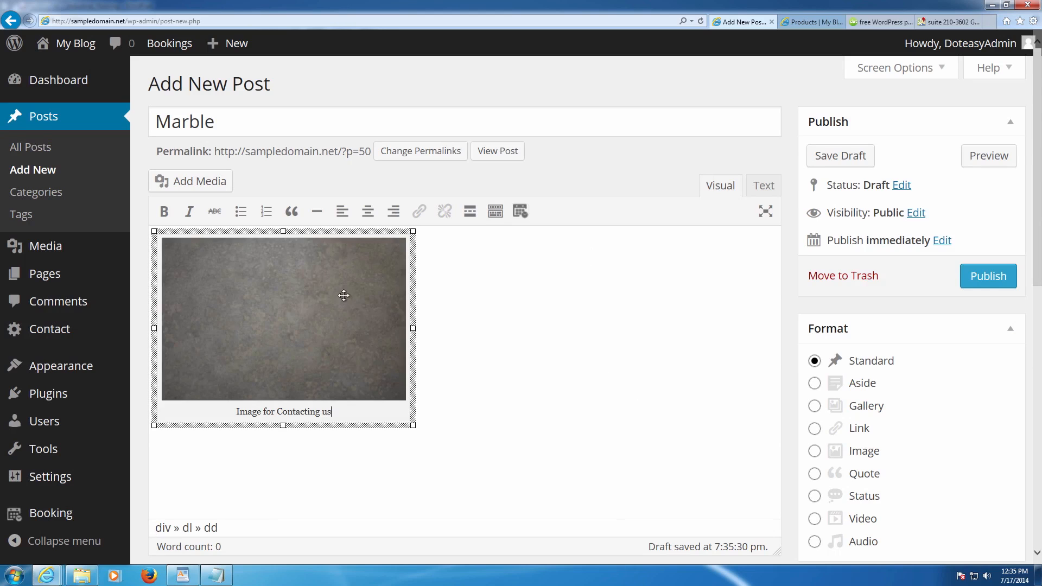
- Empty the grey stone image's caption and alternative text
click(217, 266)
click(187, 260)
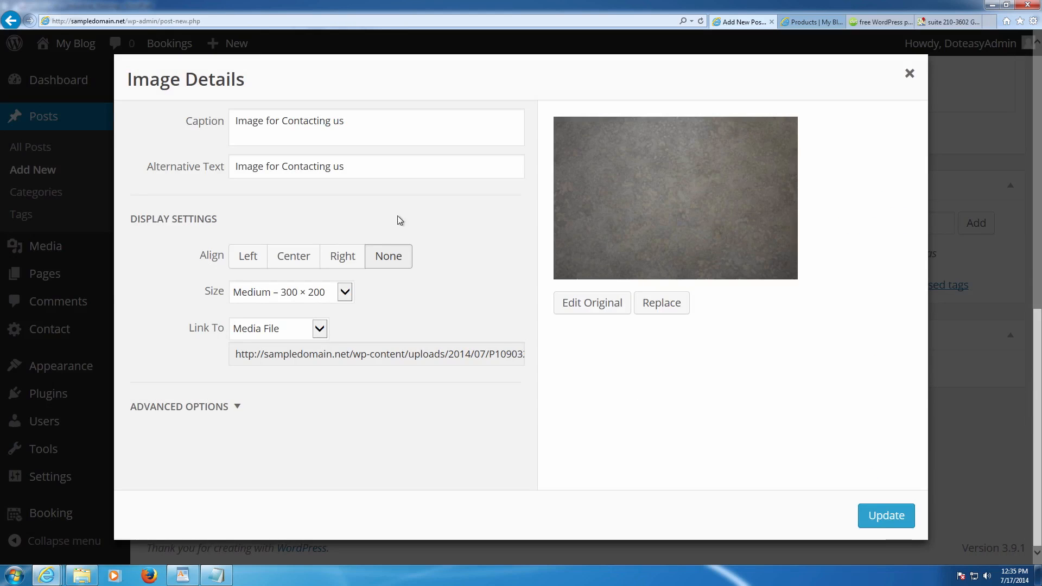
drag(374, 134, 199, 135)
key(BackSpace)
click(374, 167)
drag(374, 166, 220, 166)
key(BackSpace)
click(868, 510)
- Make it a Gallery post in Slideshow with the grey stone featured image, and publish
scroll(825, 481, down, 3)
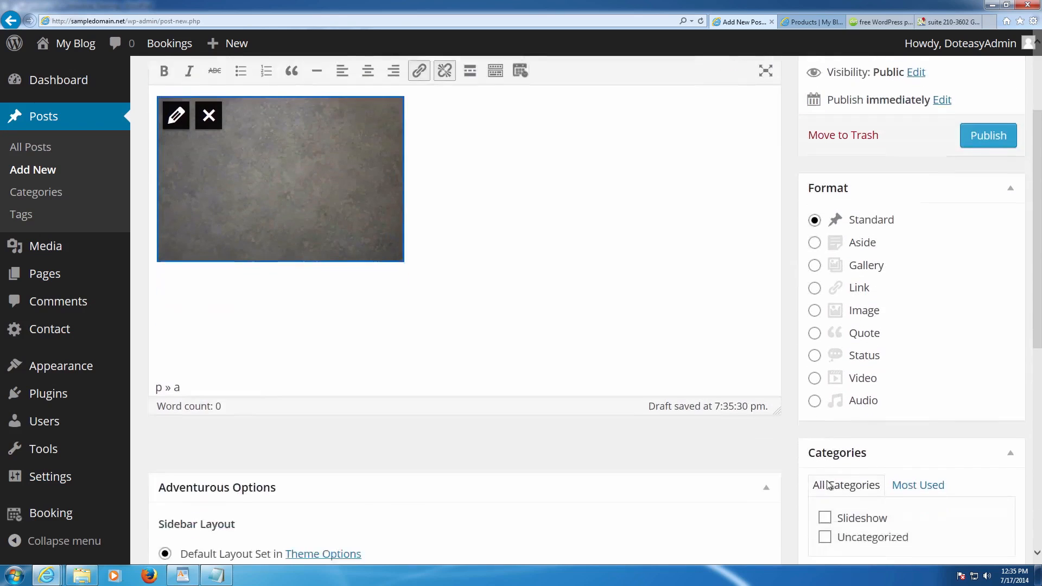
click(813, 246)
scroll(835, 304, down, 2)
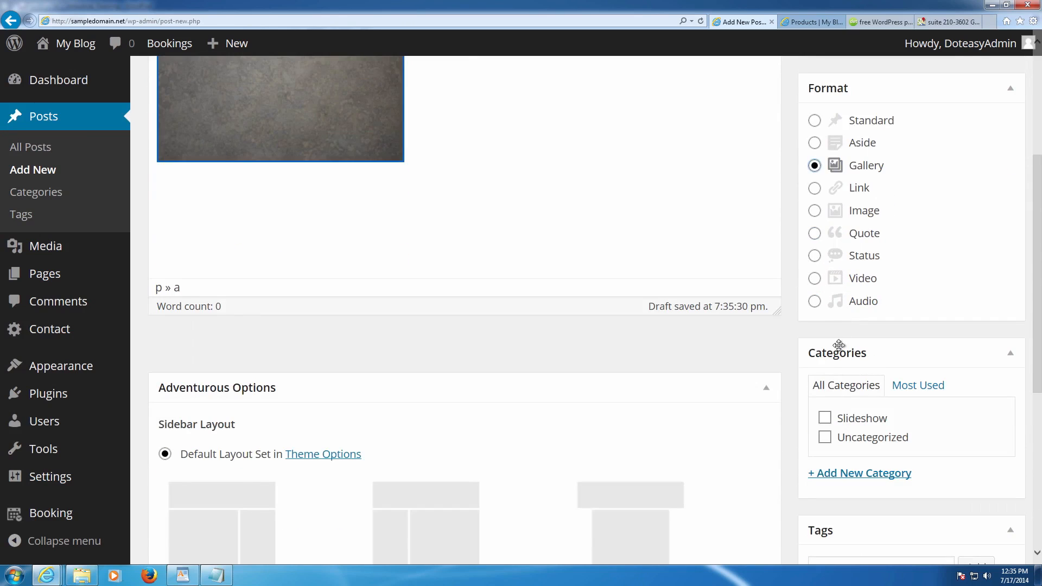
click(824, 418)
scroll(838, 434, down, 6)
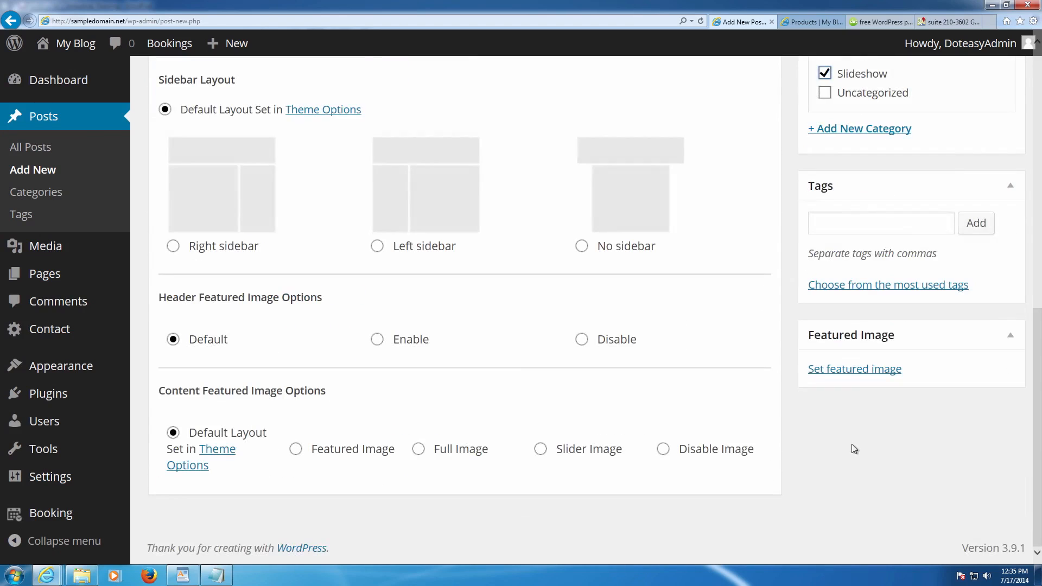
click(858, 371)
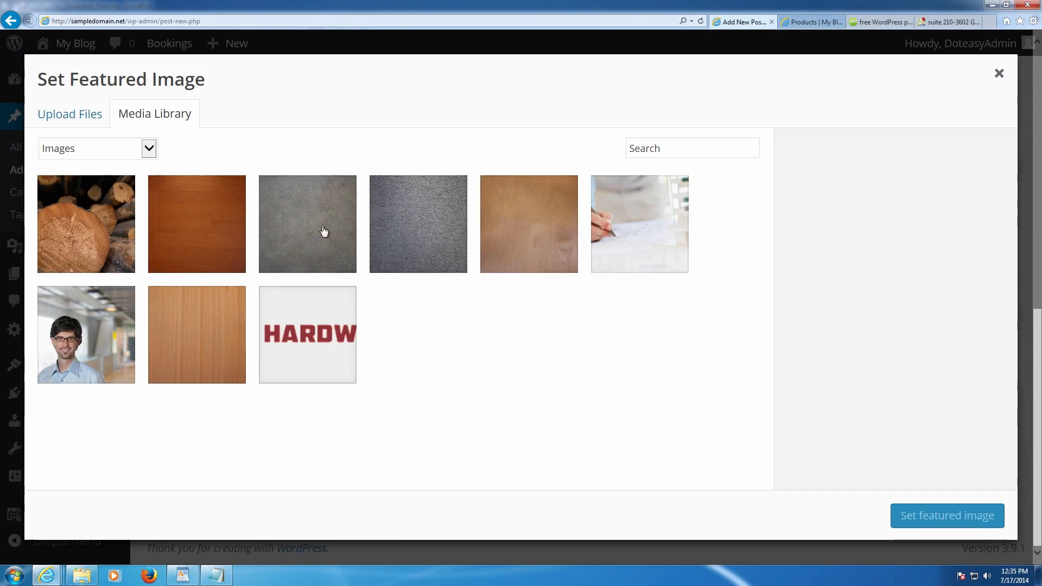
click(324, 230)
click(906, 515)
scroll(883, 497, up, 10)
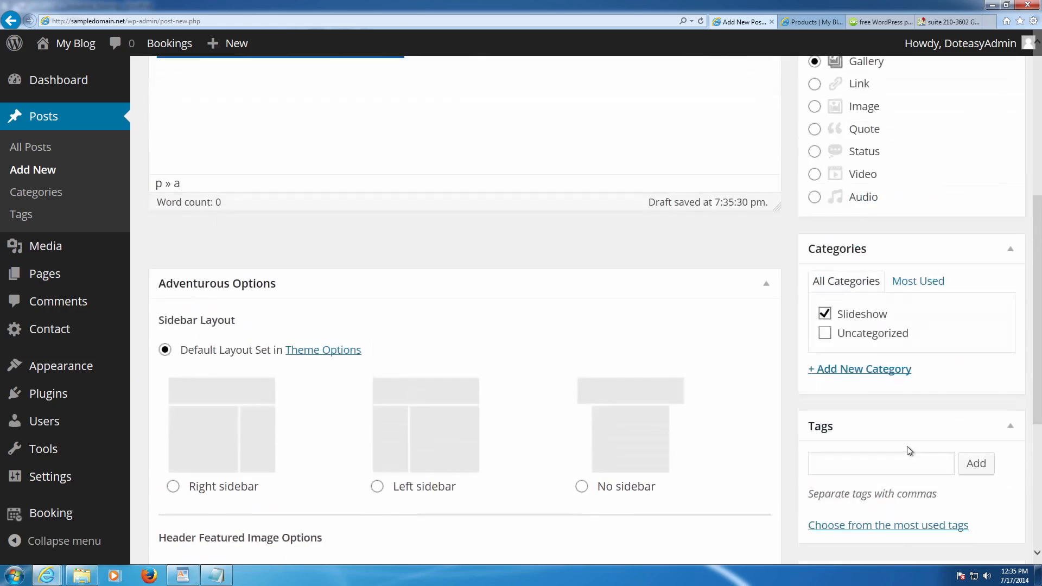
click(976, 278)
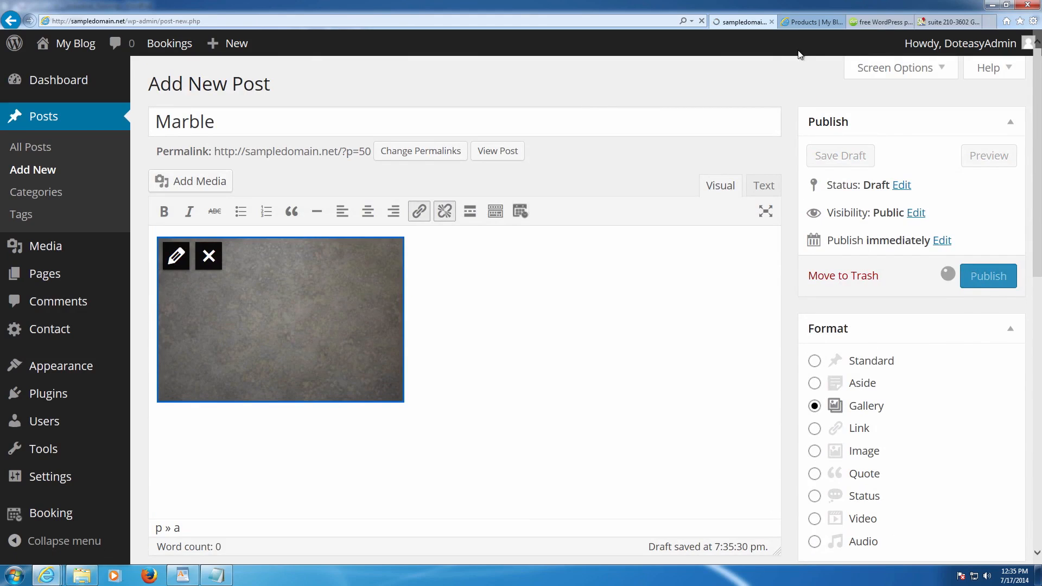
click(803, 23)
- Browse the blog posts listed on the live site's Post page
click(672, 131)
scroll(496, 156, down, 15)
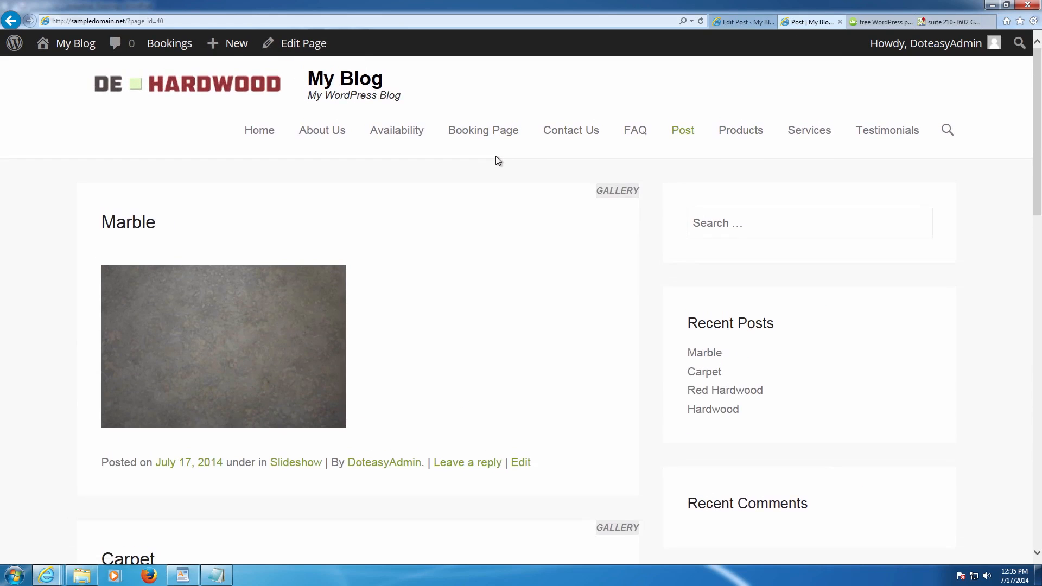
scroll(498, 161, down, 4)
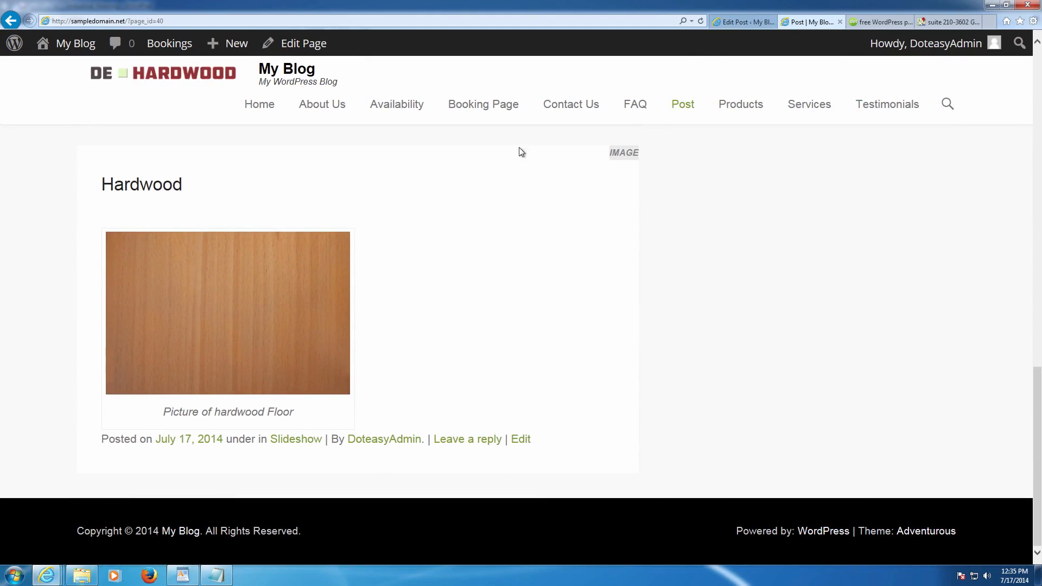
scroll(492, 209, up, 19)
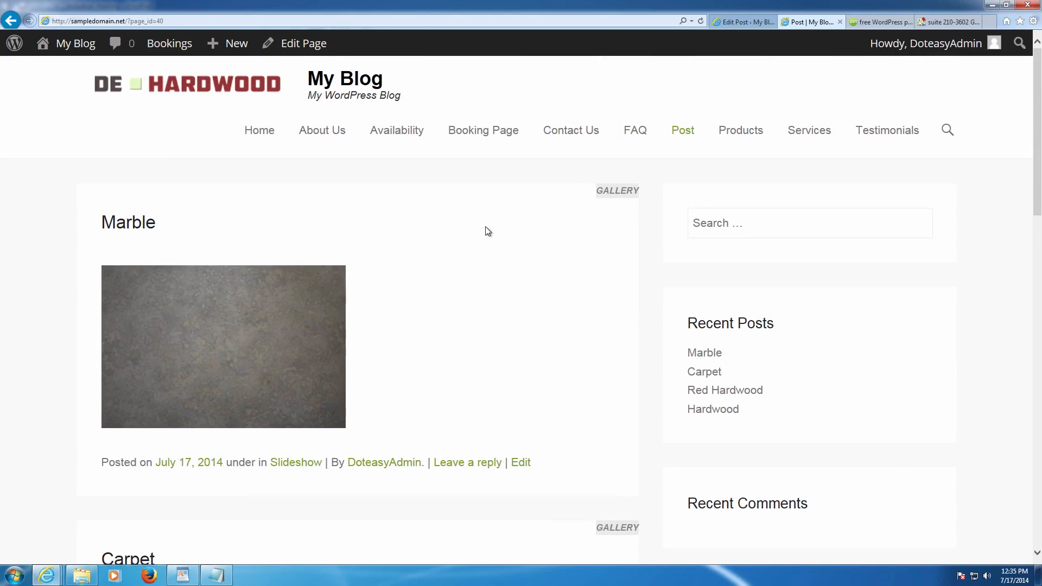
scroll(520, 230, down, 1)
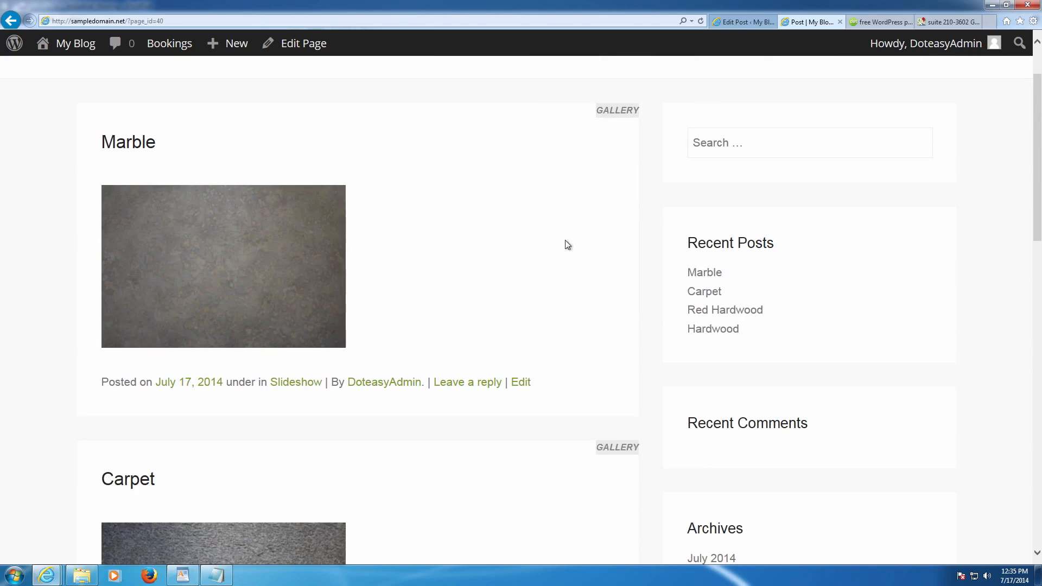
- View the Gallery archive and home page, then return to the Marble post editor
click(603, 448)
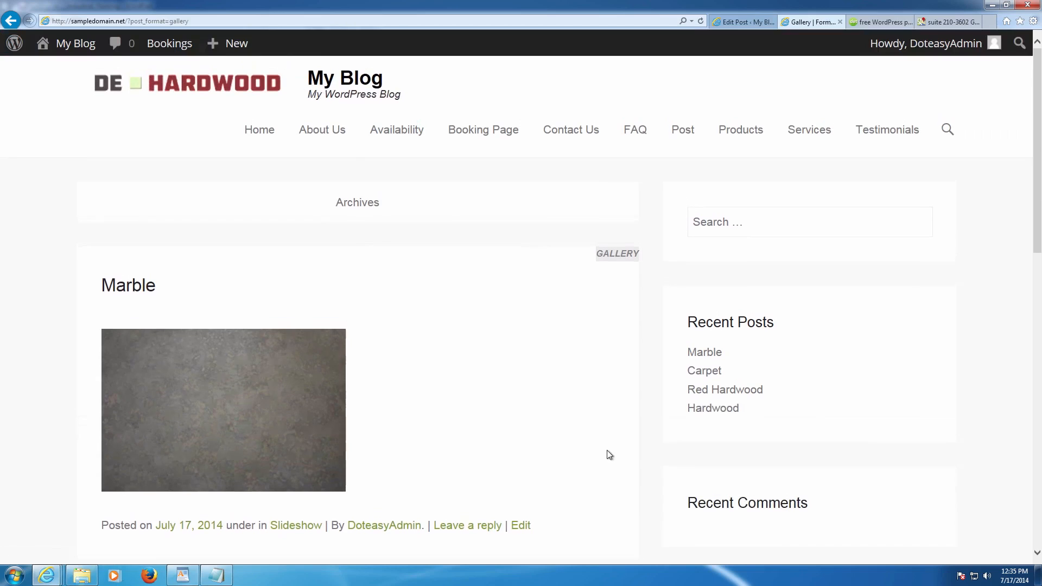
scroll(598, 434, down, 10)
scroll(599, 422, up, 10)
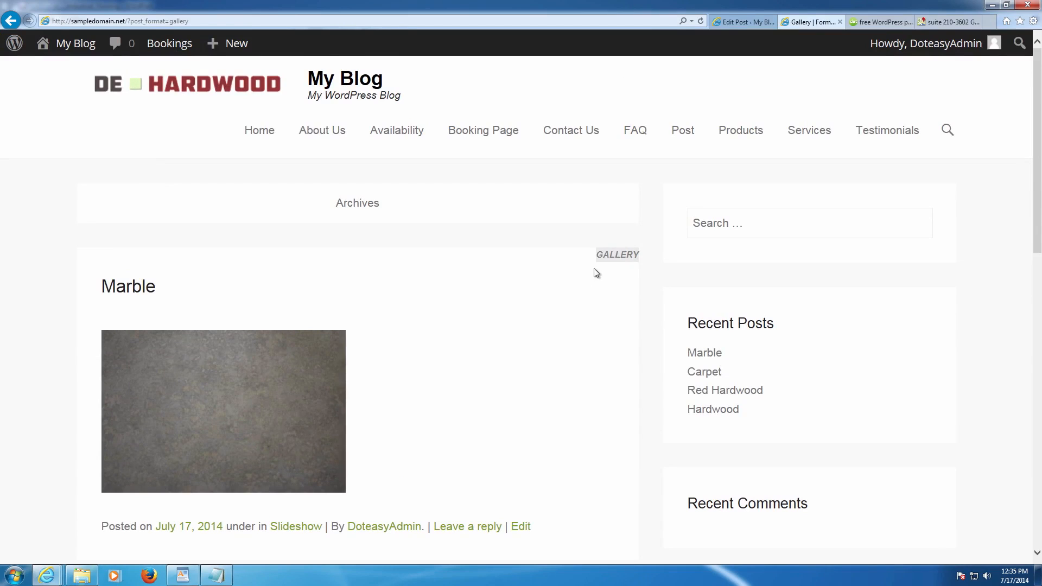
click(280, 139)
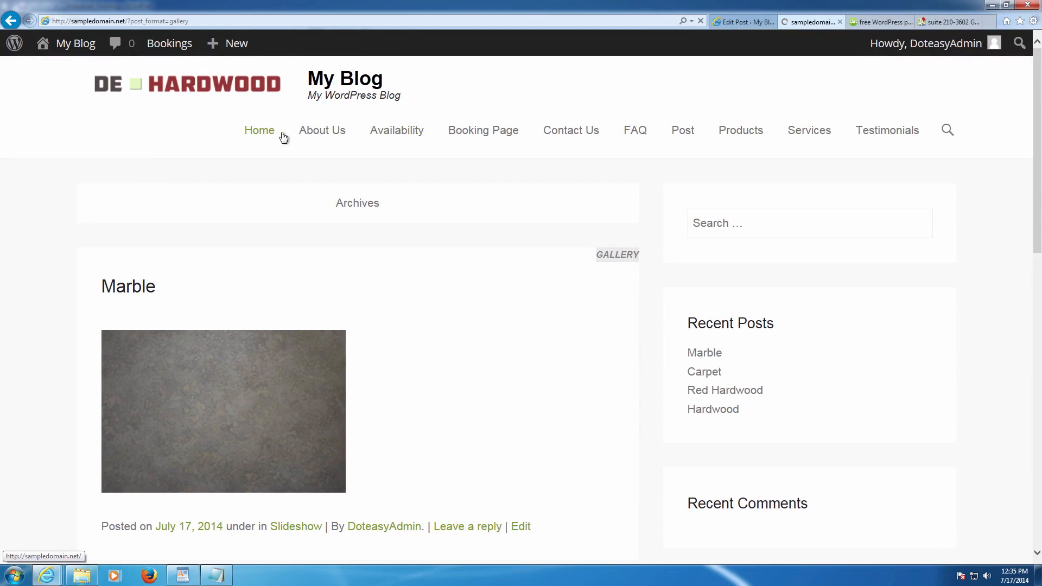
click(754, 25)
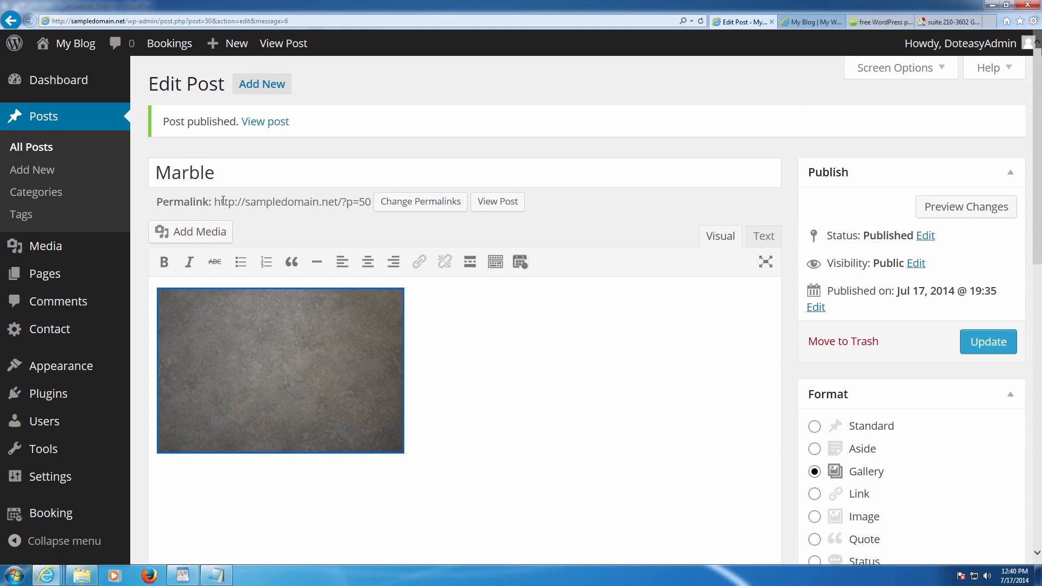
- Switch the permalink structure to Post name (/%postname%/) and save it
scroll(69, 299, down, 7)
mouse_move(53, 477)
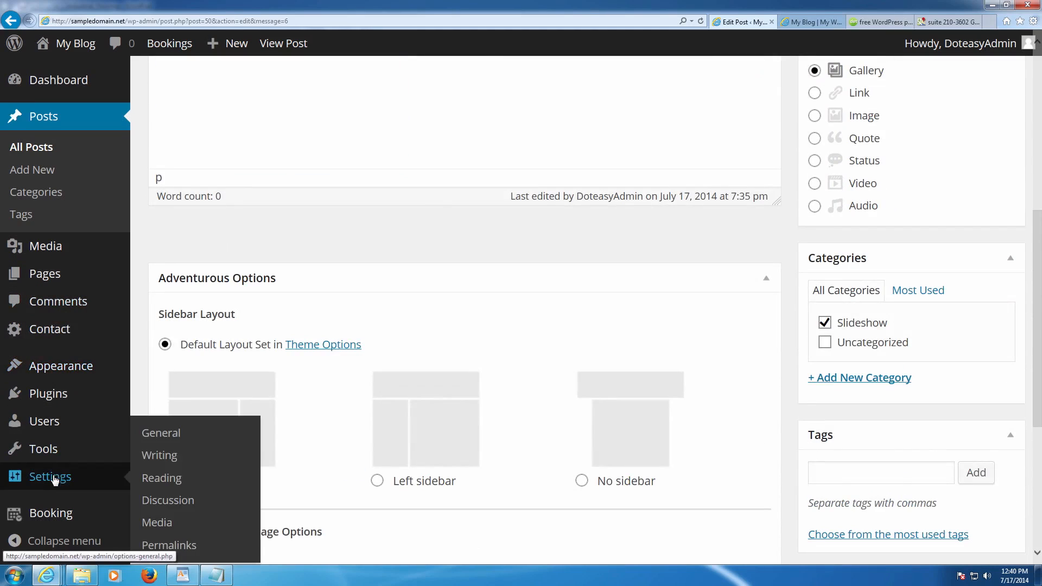
click(166, 547)
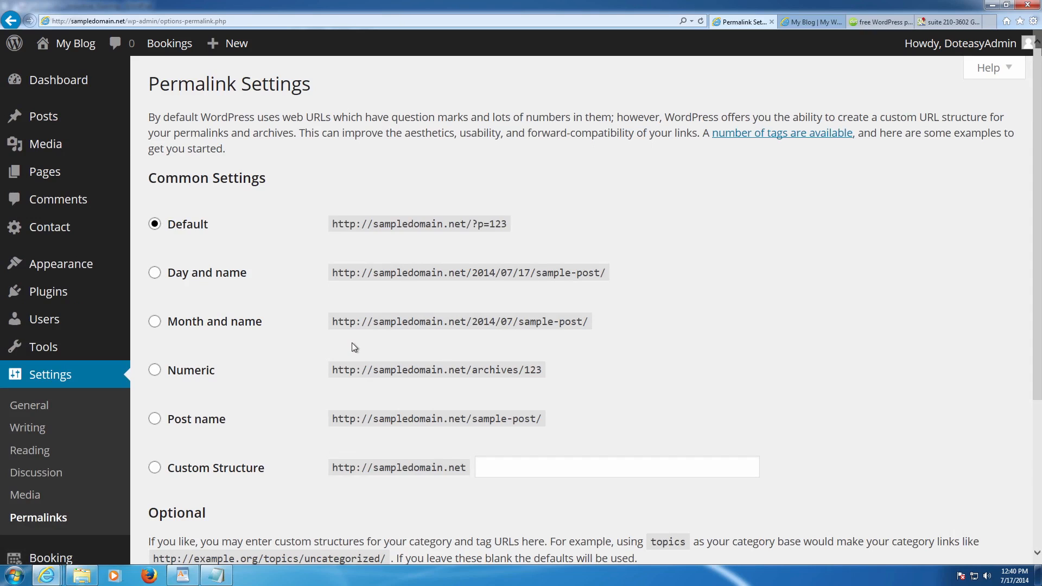
click(168, 420)
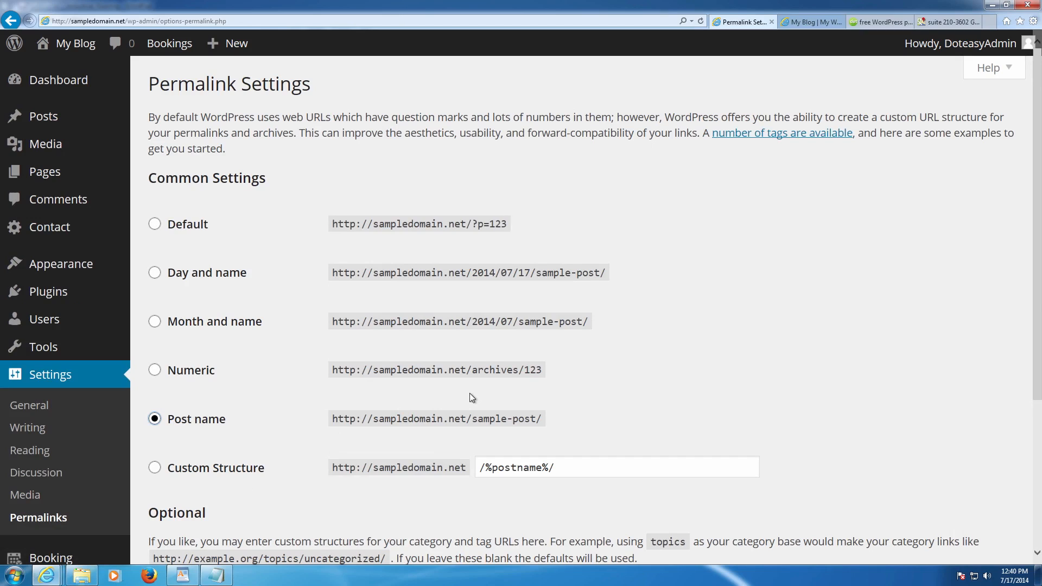
scroll(517, 388, down, 3)
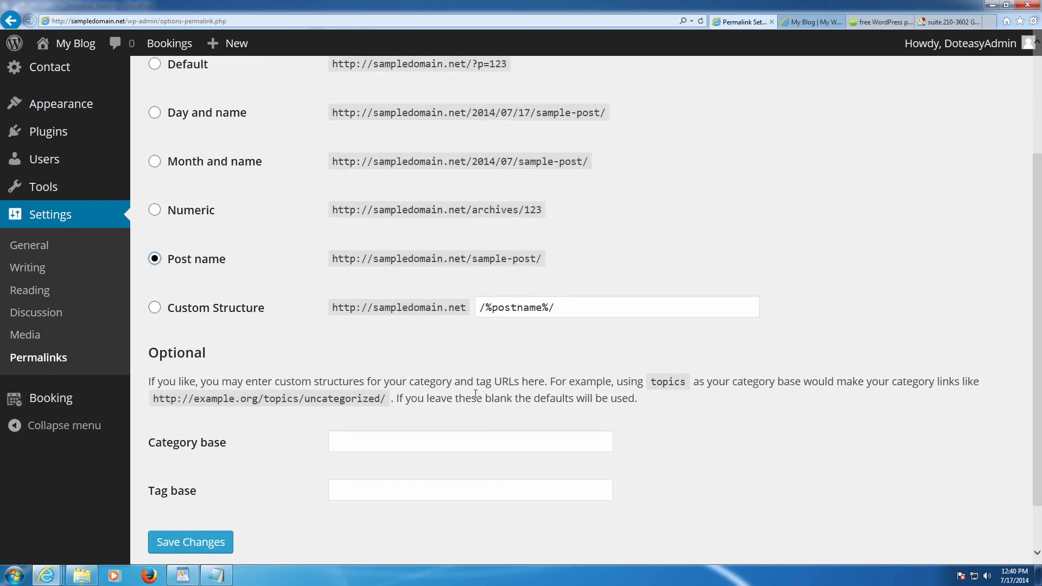
scroll(206, 455, down, 2)
click(194, 482)
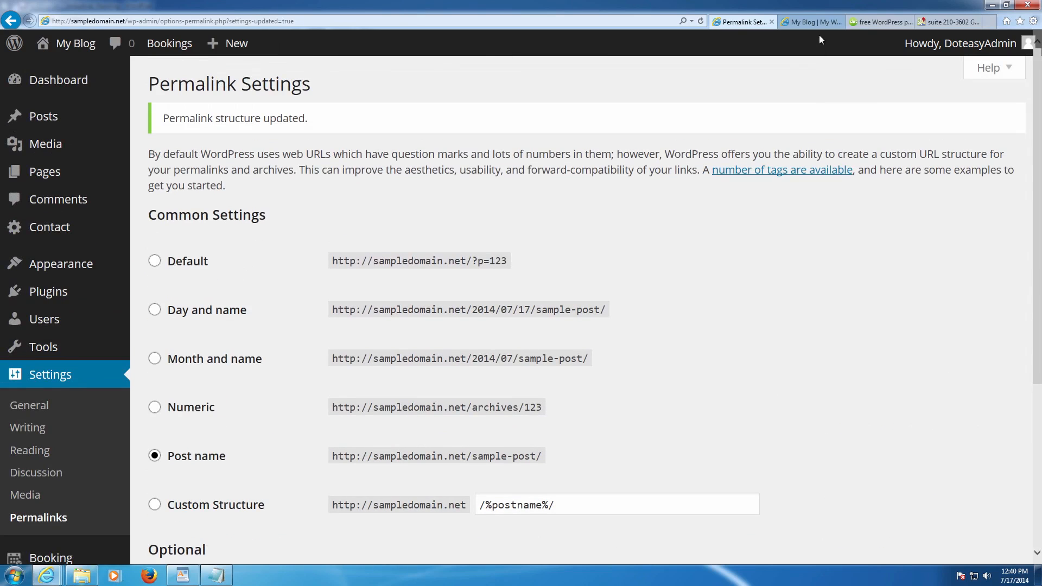
click(817, 22)
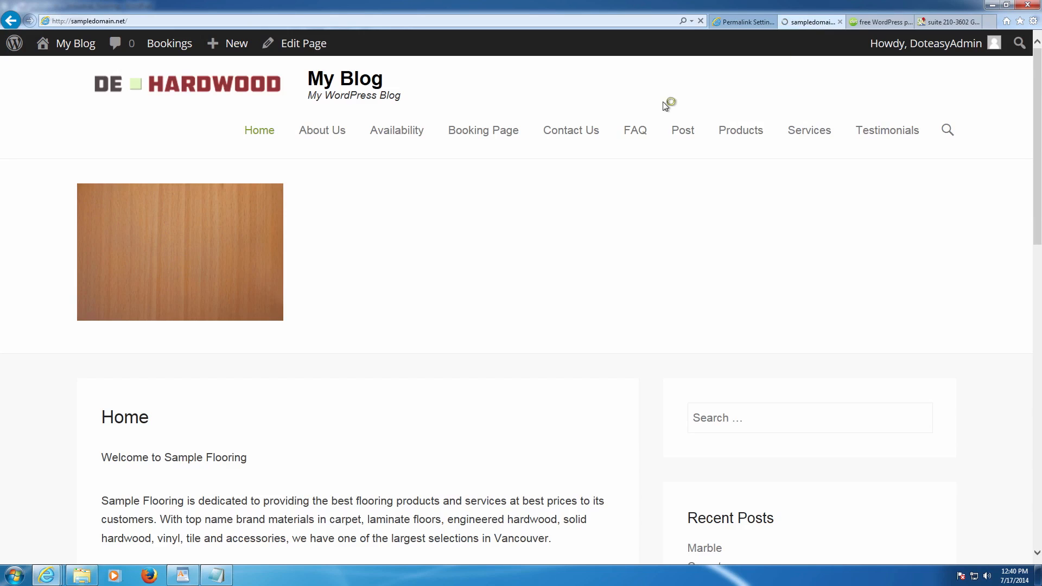
- Look at the About Us and Availability booking calendar pages, then return to Permalink Settings
click(339, 133)
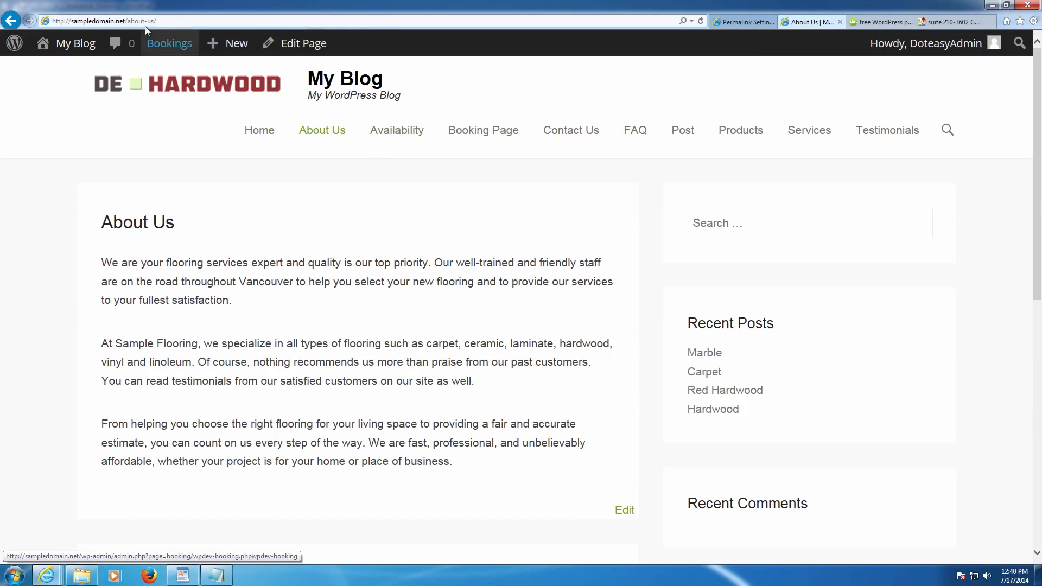
click(394, 134)
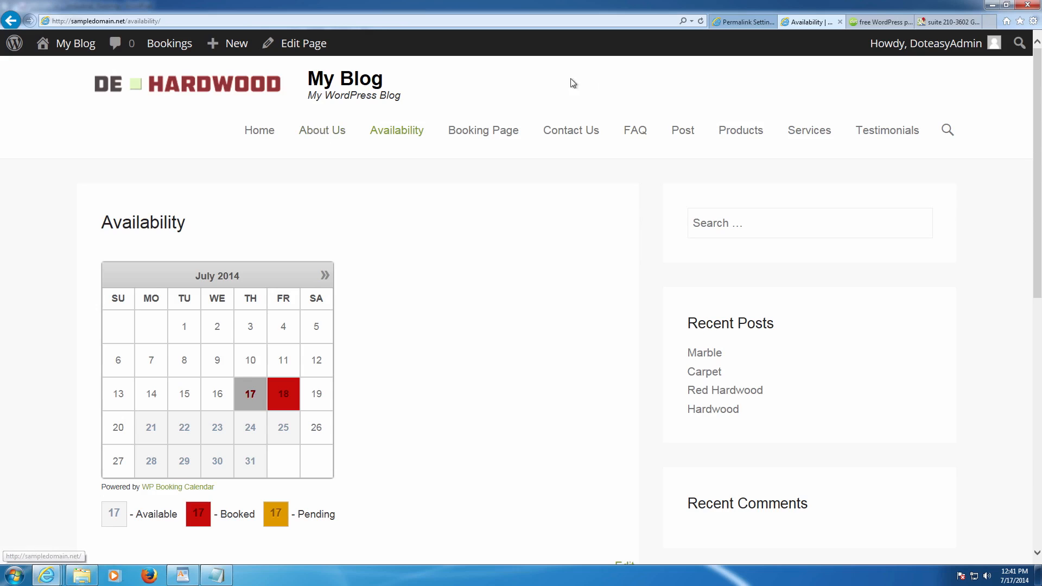
click(739, 23)
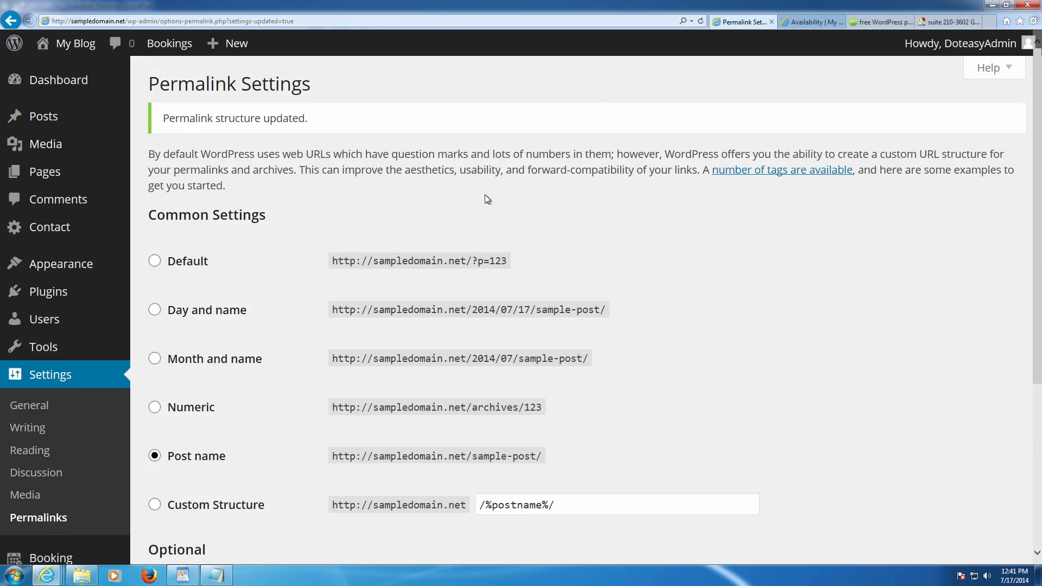
- Replace the site title 'My Blog' with 'DE Hardwoord' and empty the tagline
scroll(486, 196, down, 3)
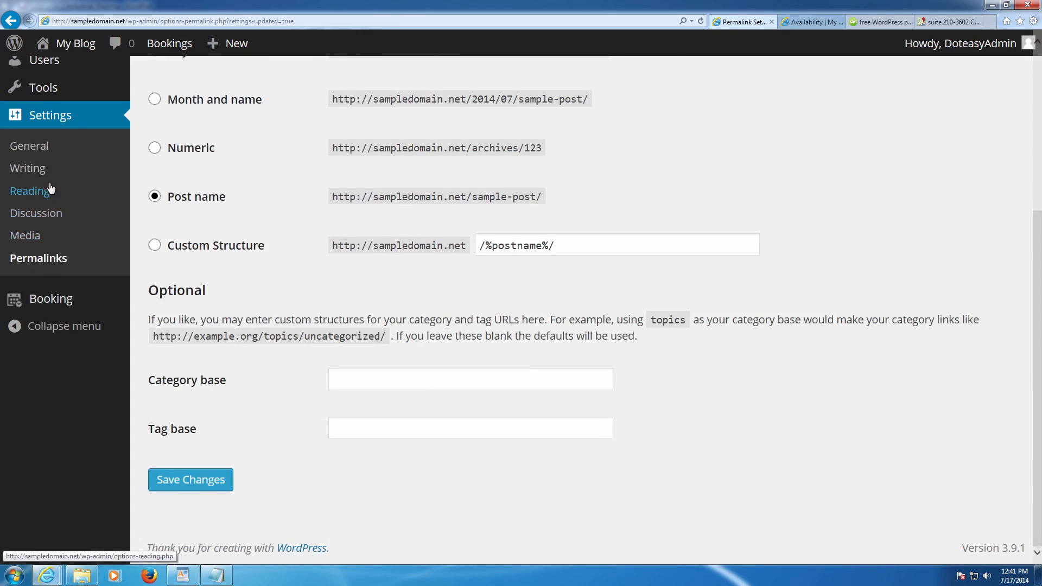
scroll(49, 222, up, 2)
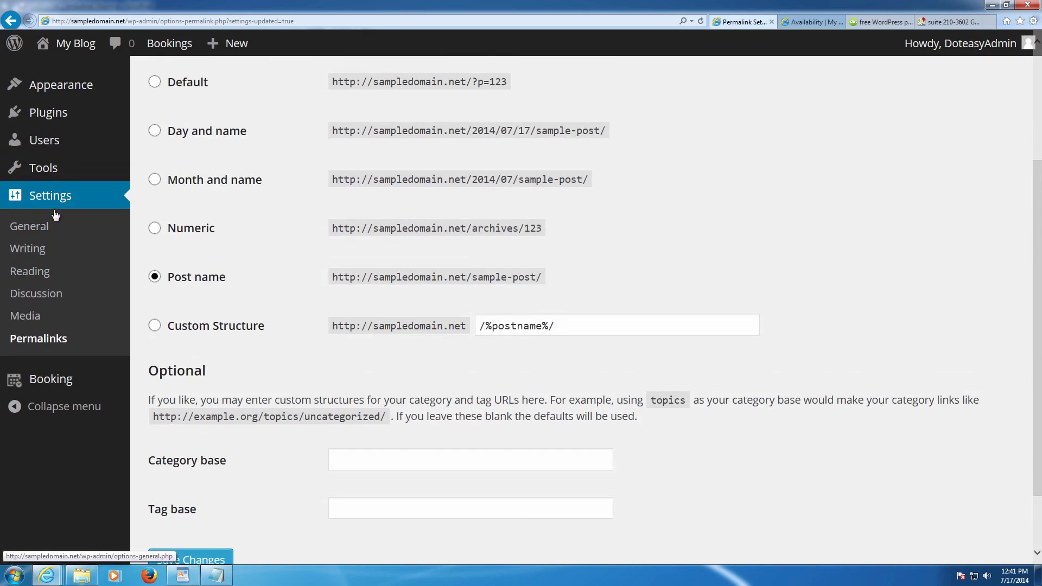
click(44, 227)
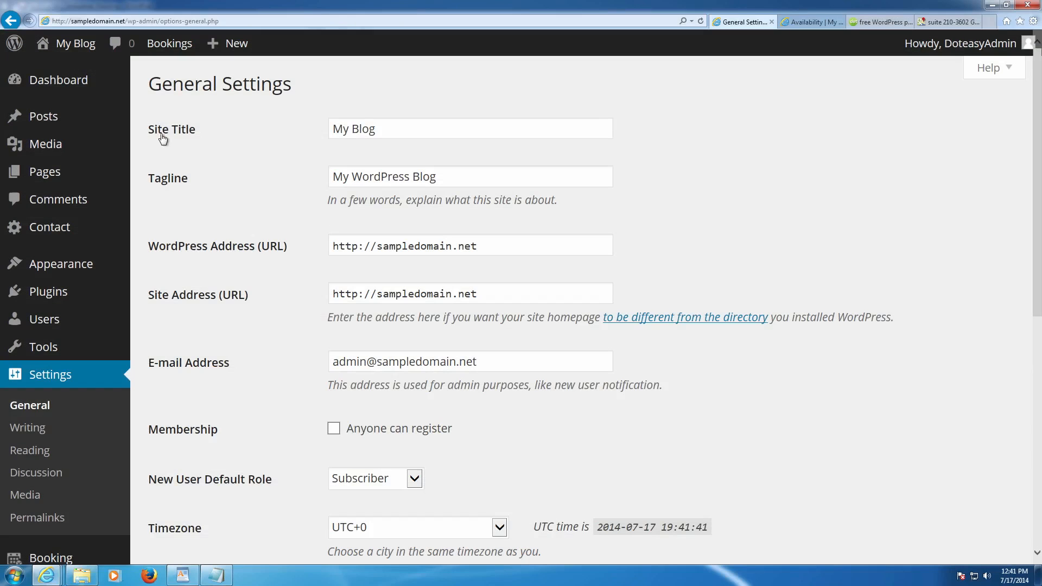
drag(457, 174, 276, 159)
drag(380, 128, 271, 115)
key(BackSpace)
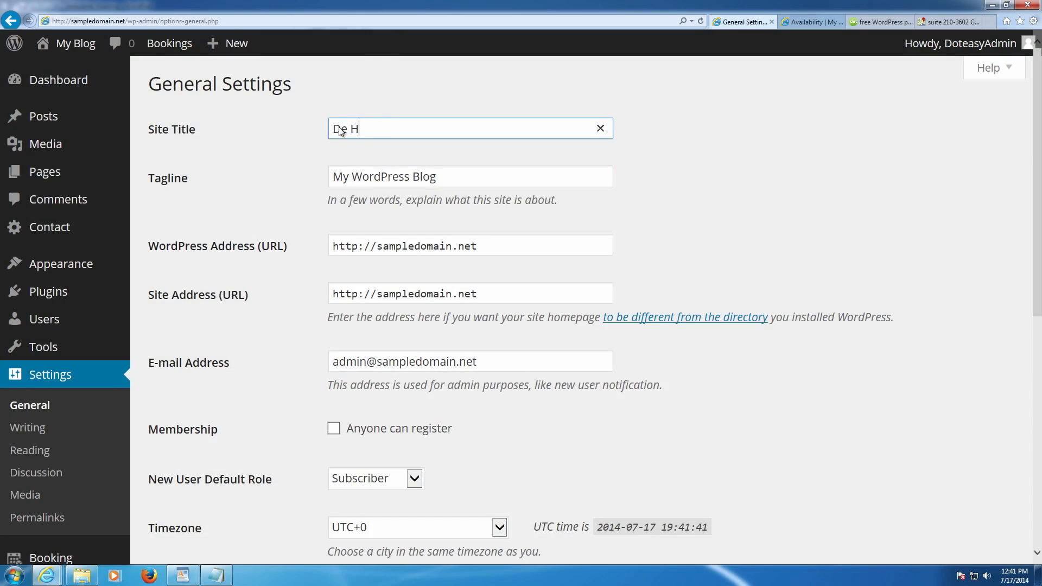
text(Hardoww)
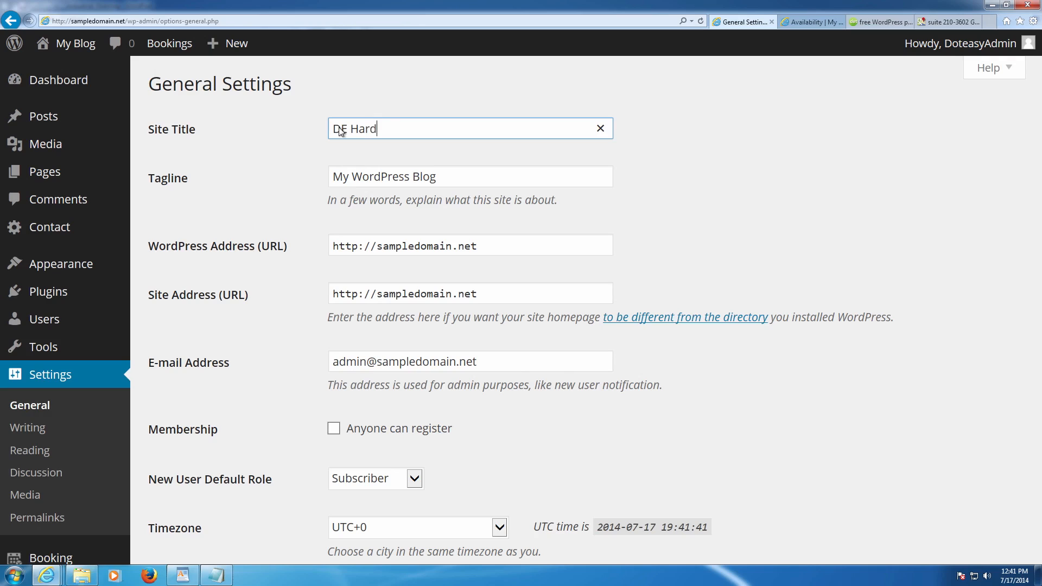
key(BackSpace)
key(BackSpace)
key(BackSpace)
text(woord)
key(Tab)
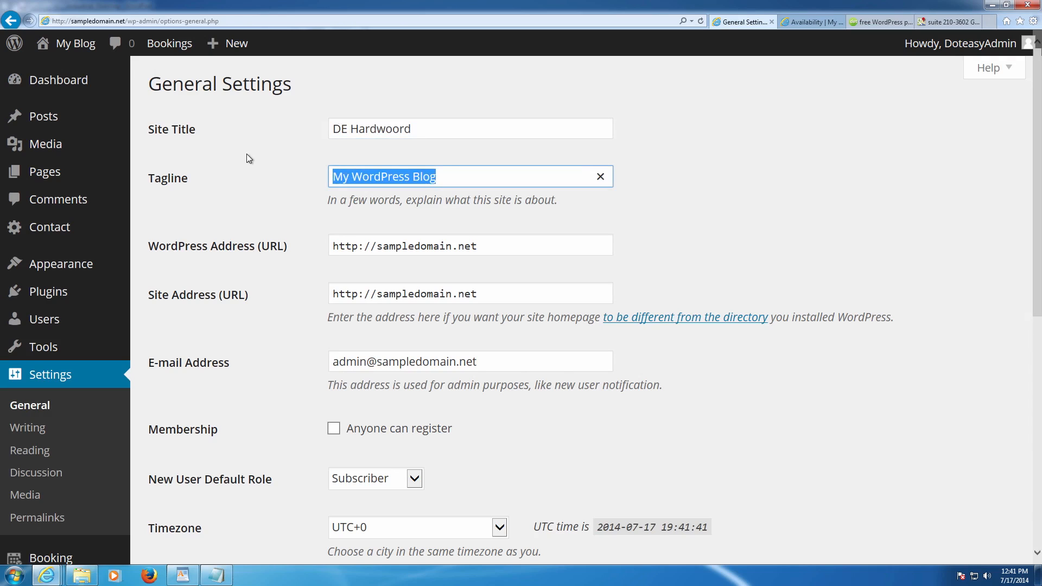
key(BackSpace)
click(663, 208)
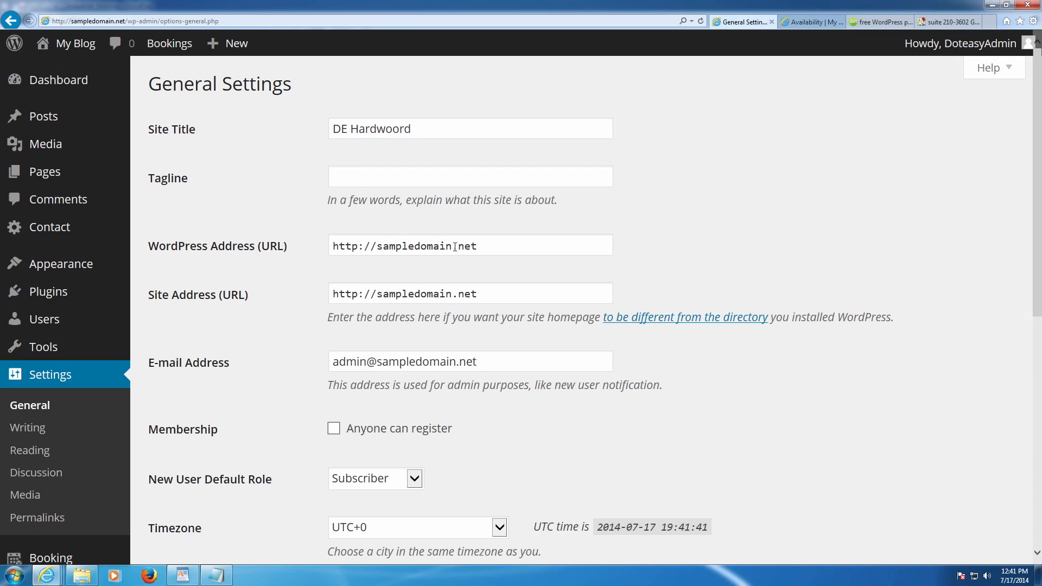
- Set Week Starts On to Sunday and save the general settings
drag(484, 247, 269, 246)
click(460, 280)
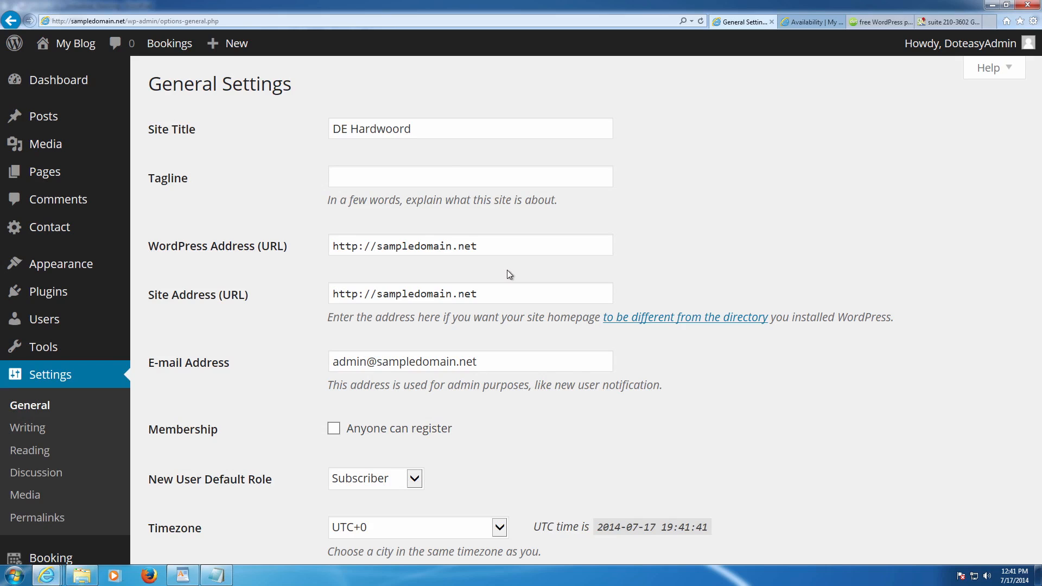
scroll(507, 269, down, 3)
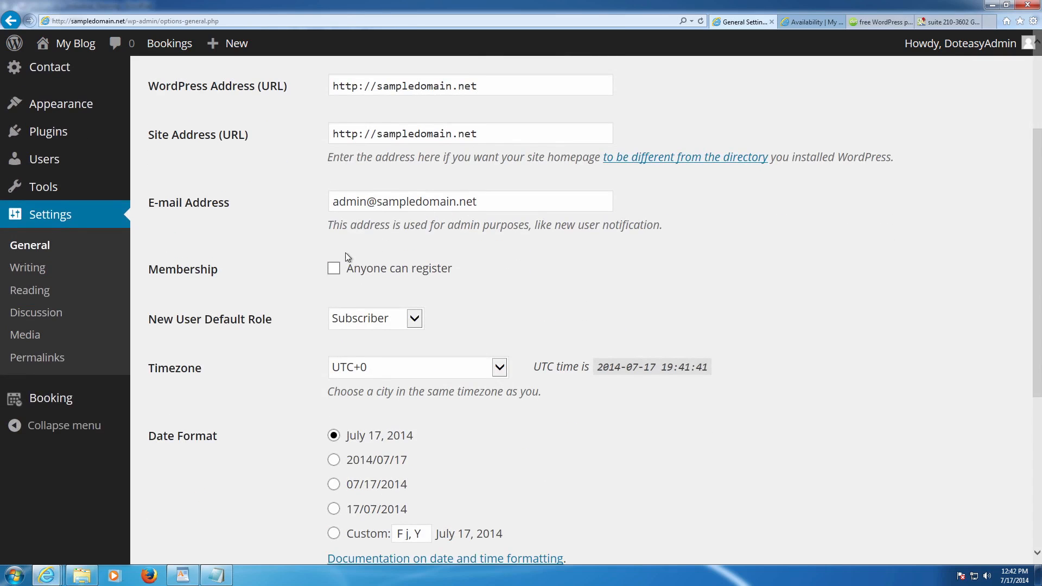
drag(223, 270, 452, 268)
click(467, 268)
scroll(469, 270, down, 2)
scroll(469, 270, down, 1)
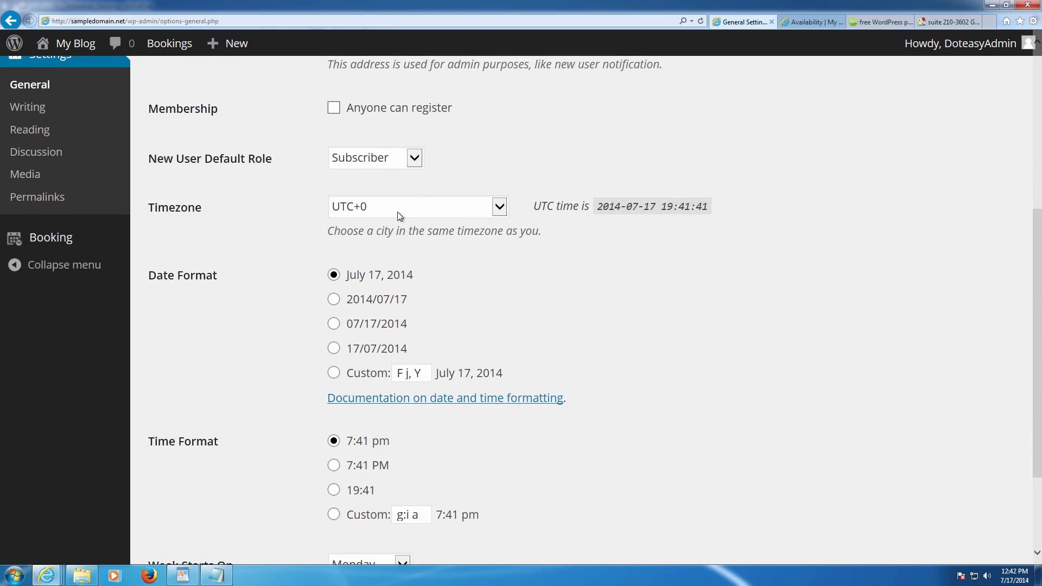
scroll(397, 213, down, 3)
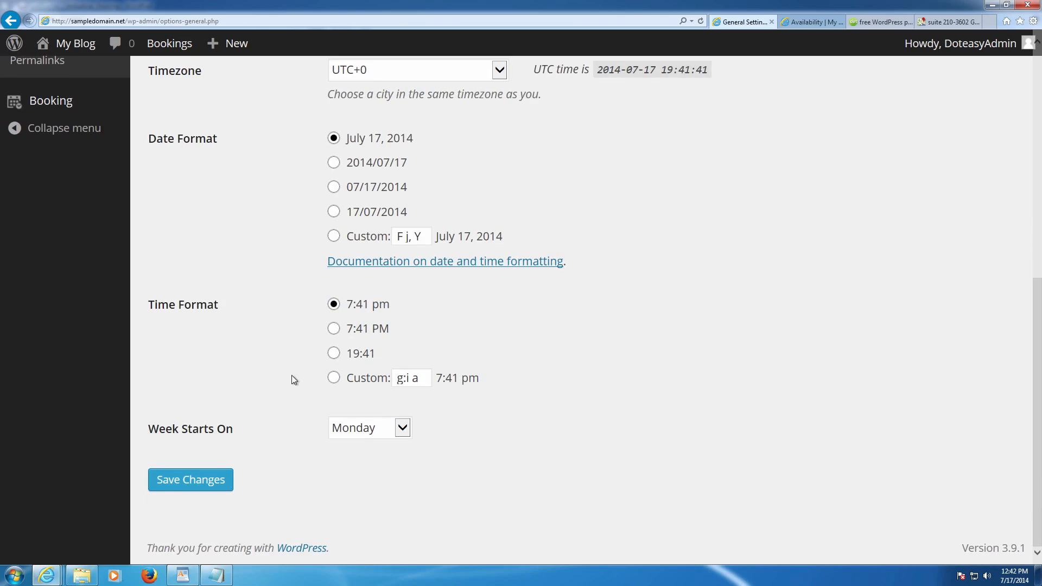
click(364, 428)
click(362, 411)
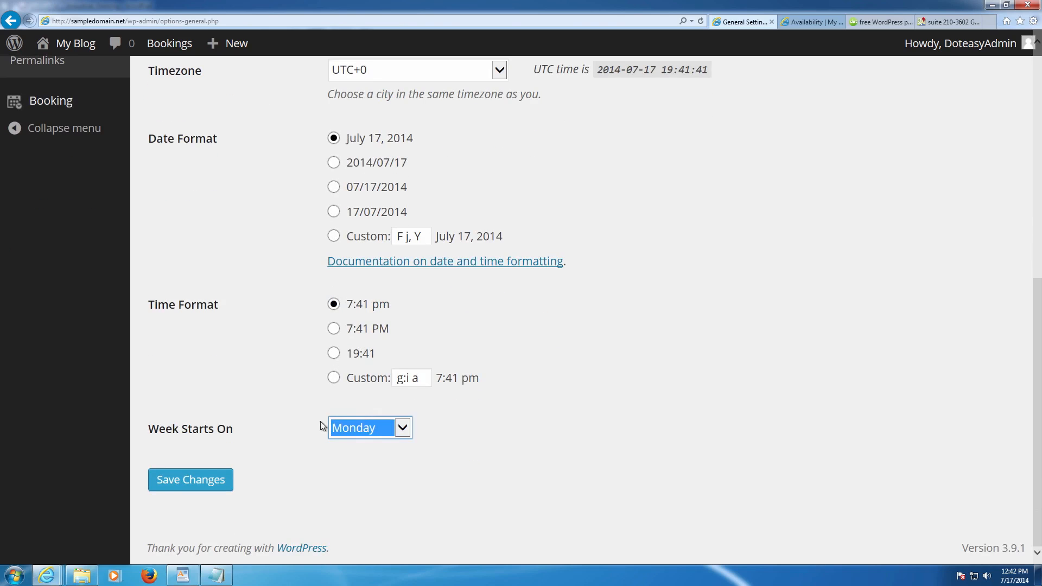
click(195, 480)
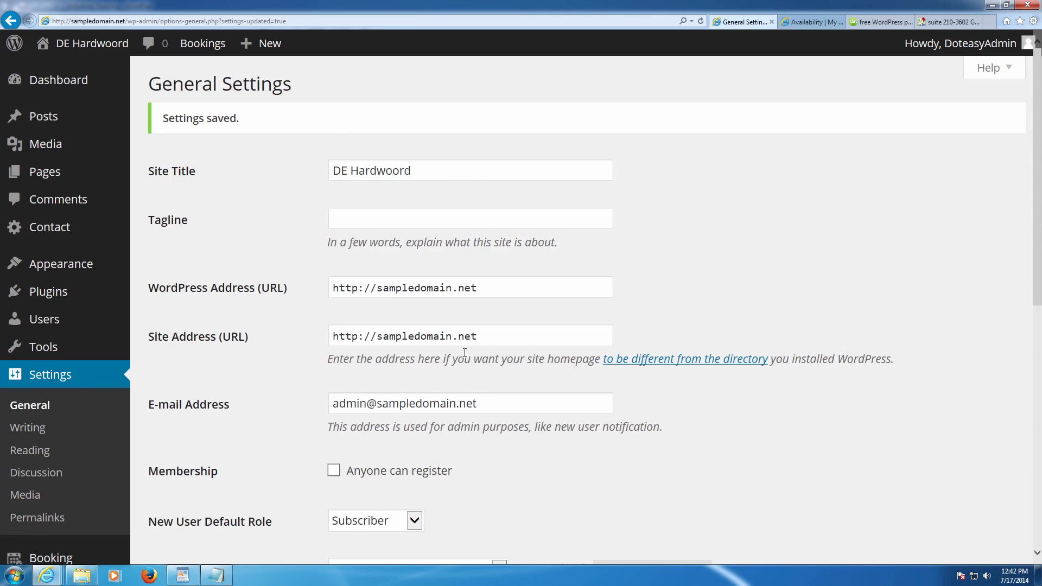
scroll(462, 375, down, 2)
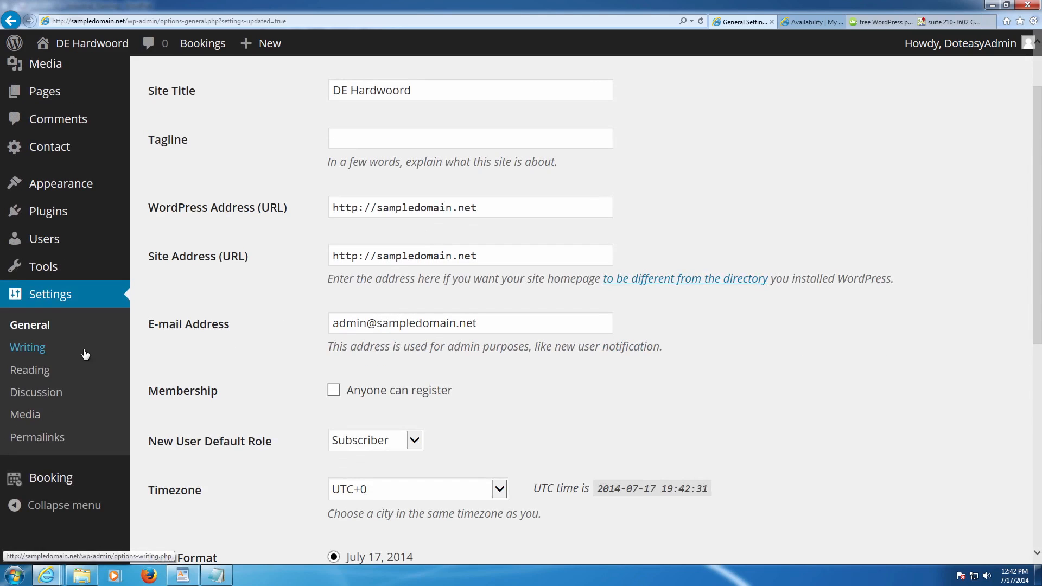
- Turn off comments on new articles, require logged-in commenters and manual approval, and stop moderation e-mails
click(47, 391)
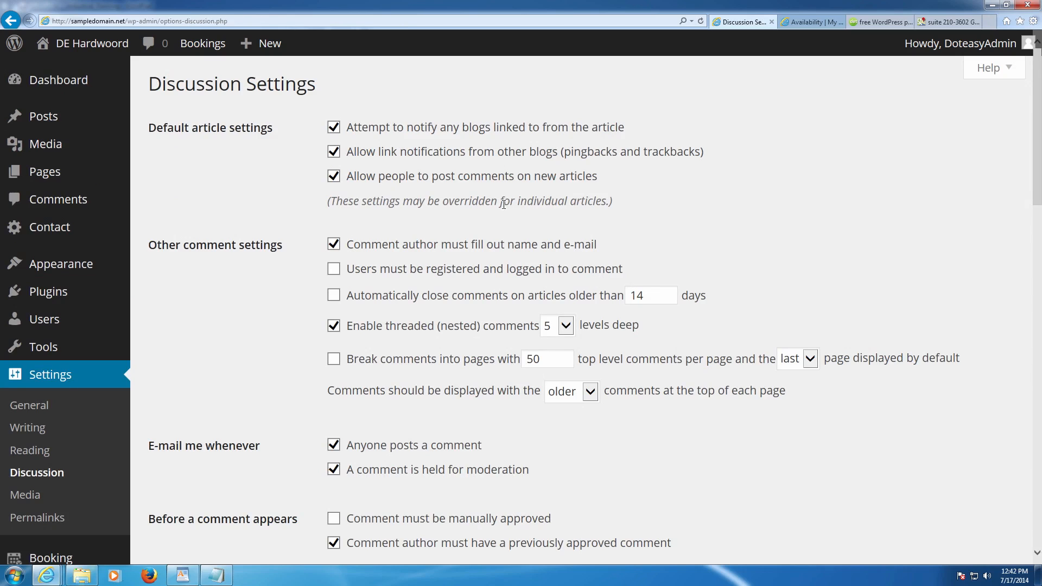
click(465, 184)
click(343, 269)
scroll(363, 275, down, 5)
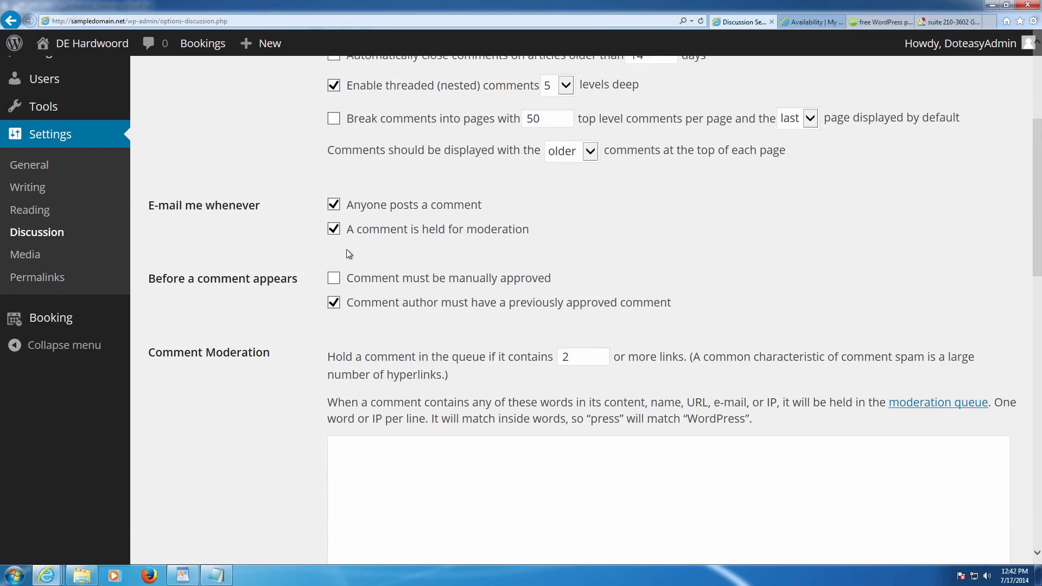
click(334, 277)
click(334, 231)
- Drop the previously-approved-author requirement and save the Discussion settings
scroll(268, 220, up, 2)
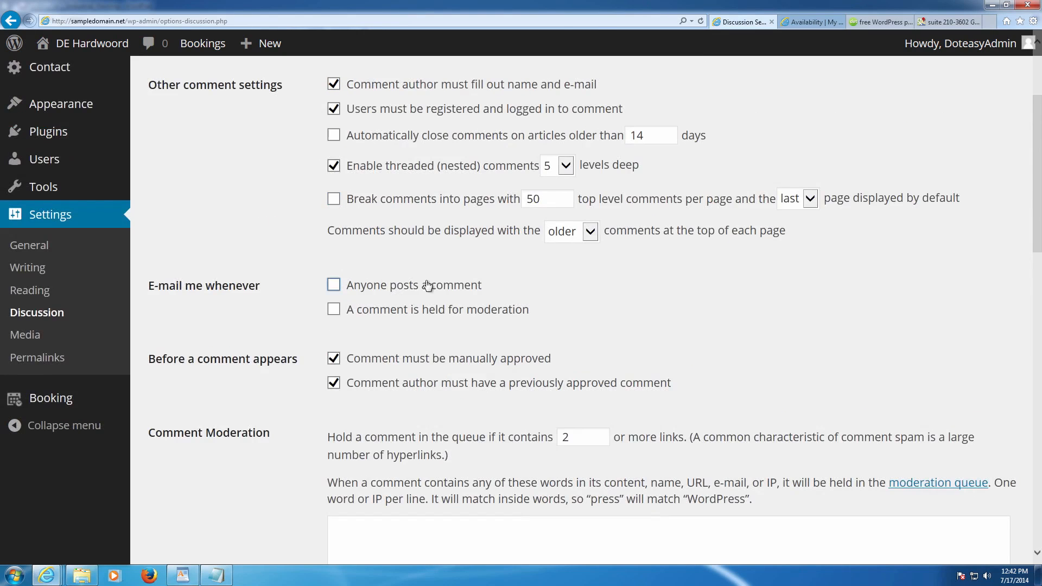
scroll(423, 285, up, 4)
scroll(423, 282, down, 6)
scroll(393, 297, up, 6)
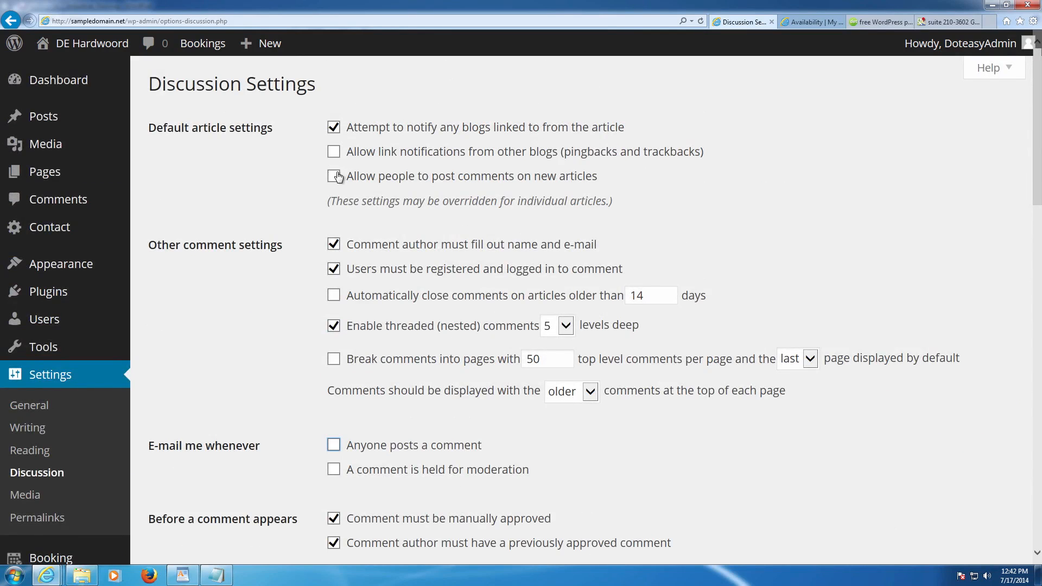
scroll(331, 257, down, 2)
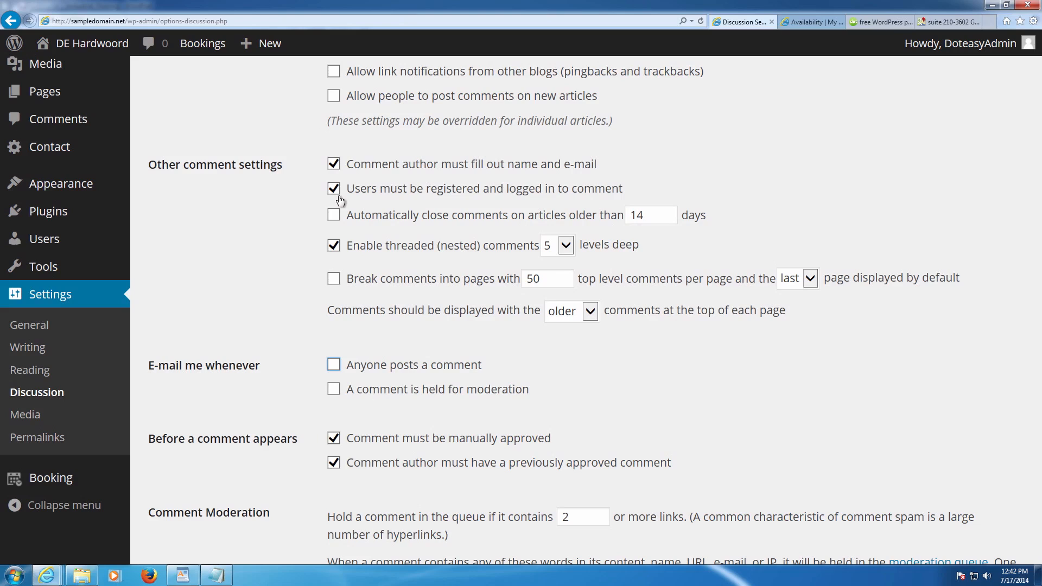
scroll(341, 201, down, 2)
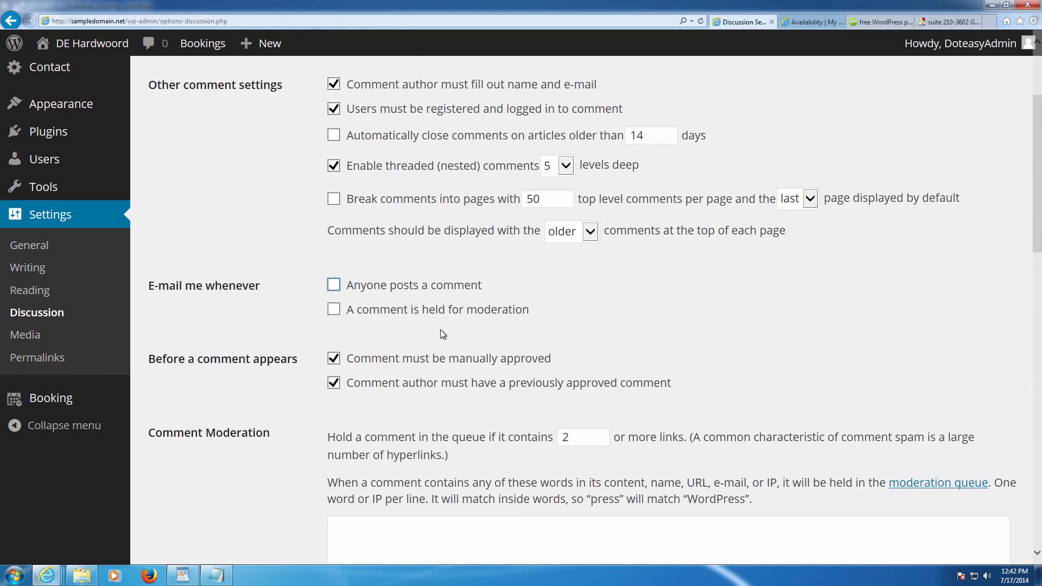
scroll(437, 333, down, 2)
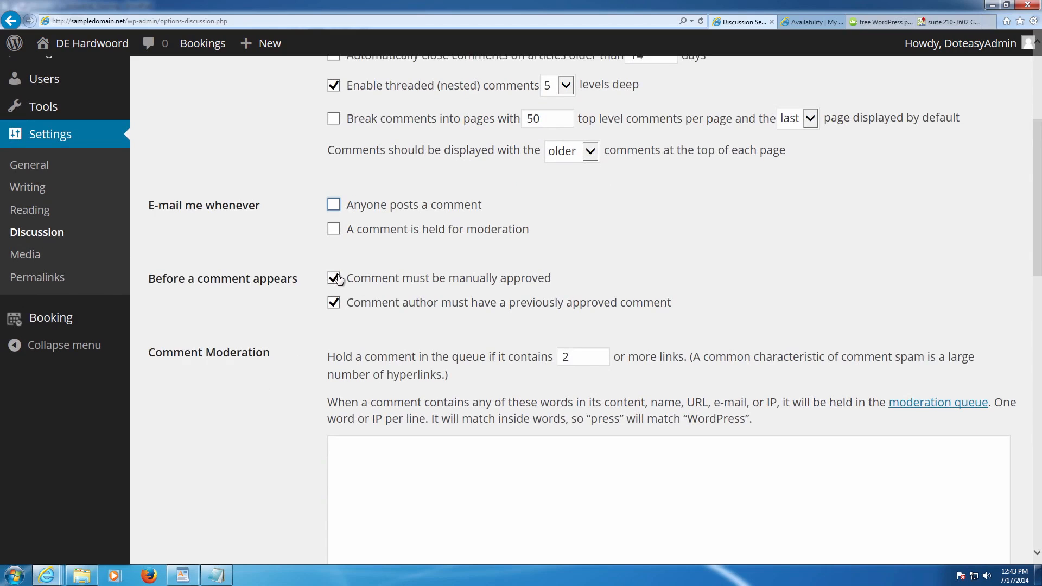
click(334, 303)
scroll(385, 298, down, 3)
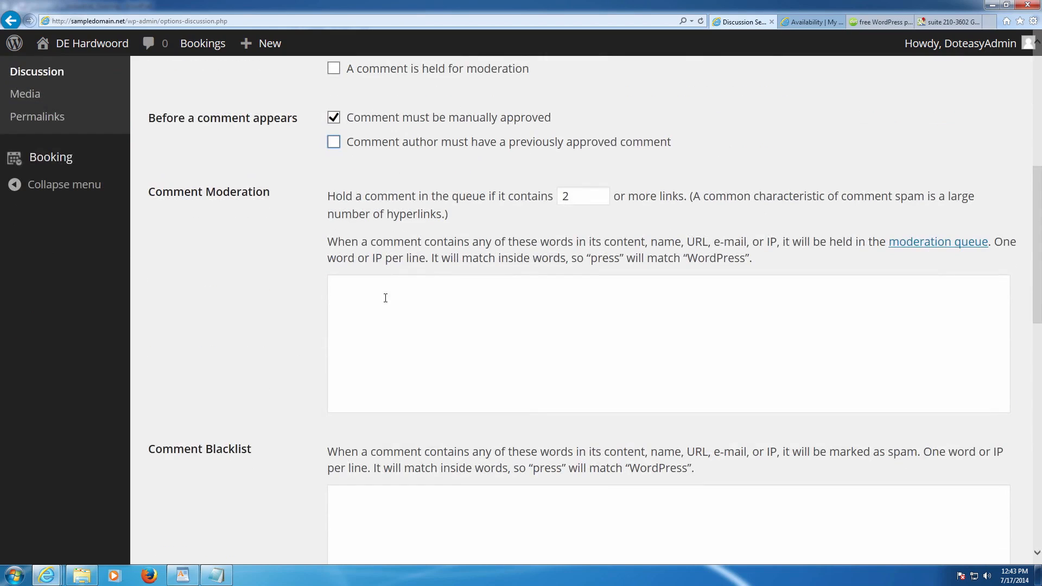
scroll(384, 296, up, 5)
scroll(384, 299, up, 3)
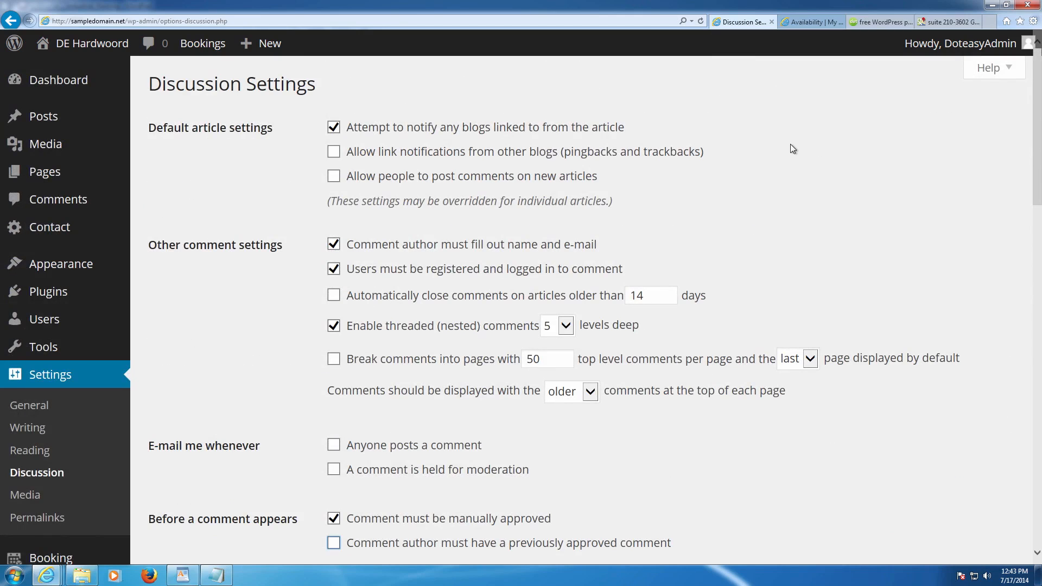
scroll(453, 174, down, 15)
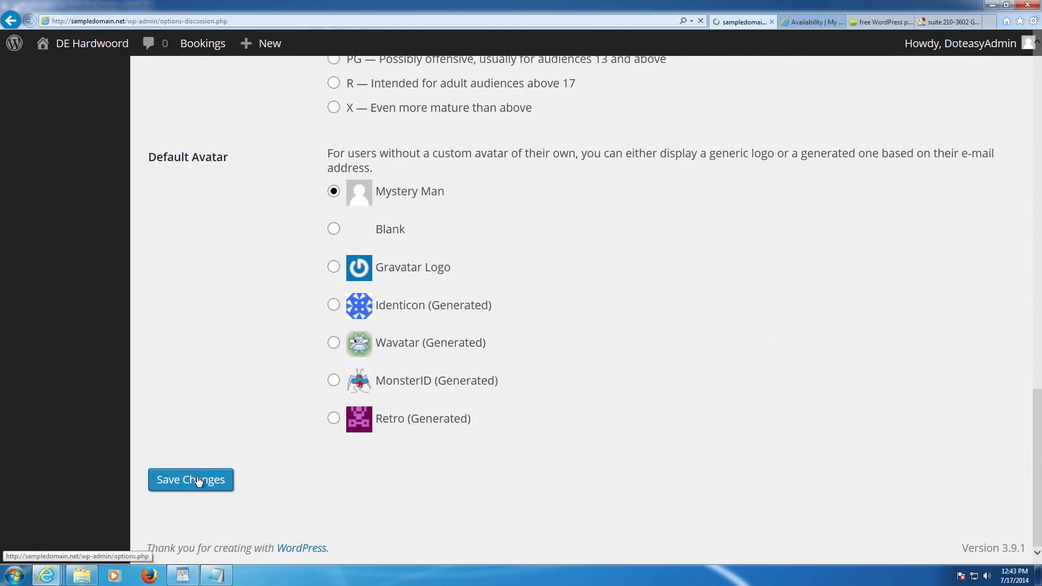
click(197, 481)
scroll(242, 408, up, 15)
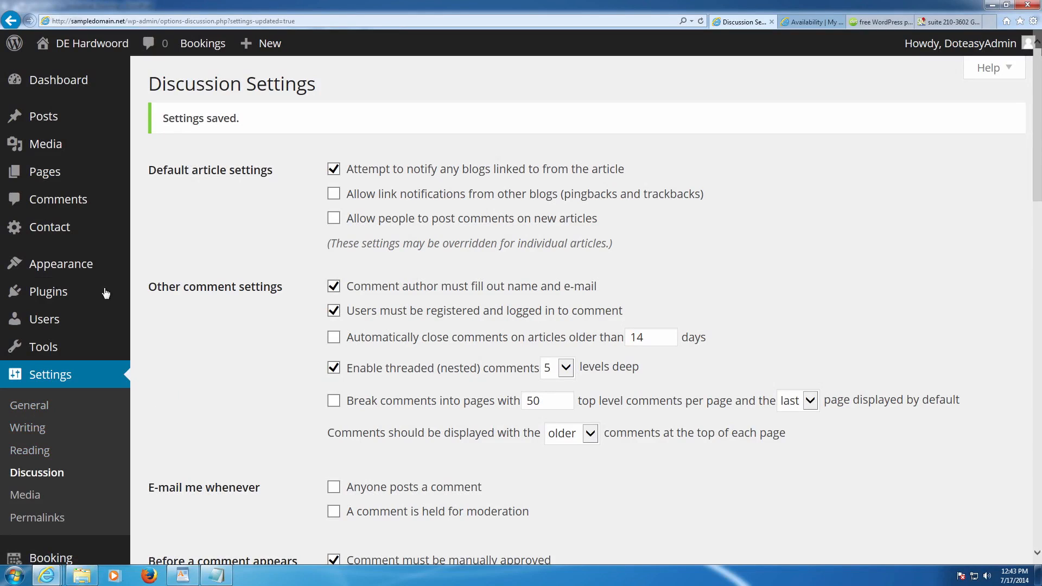
- Open the theme options and look through the Homepage / Frontpage Settings and Layout Options sections
mouse_move(78, 264)
click(197, 355)
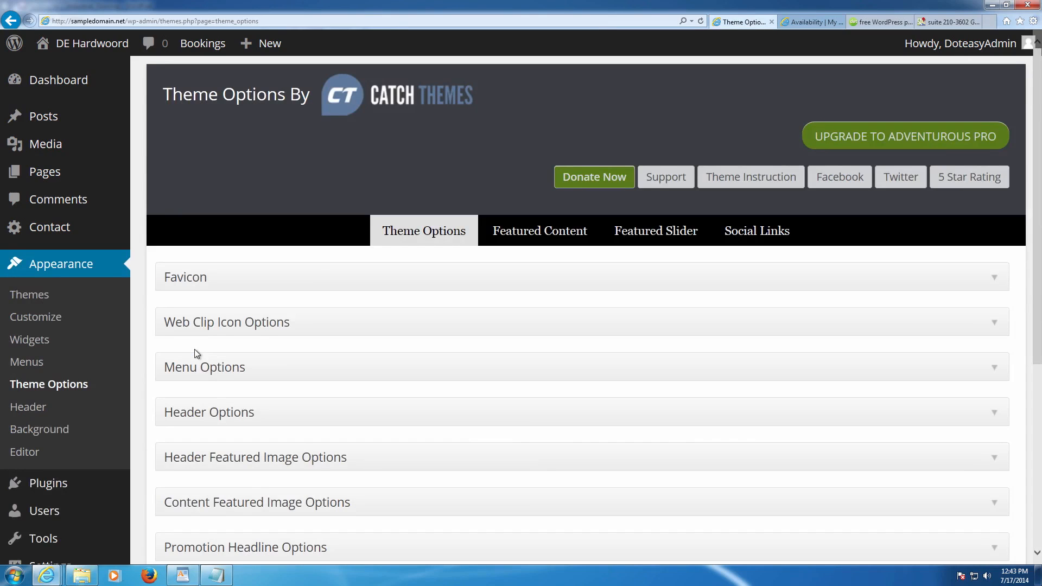
scroll(217, 350, down, 1)
scroll(288, 372, down, 1)
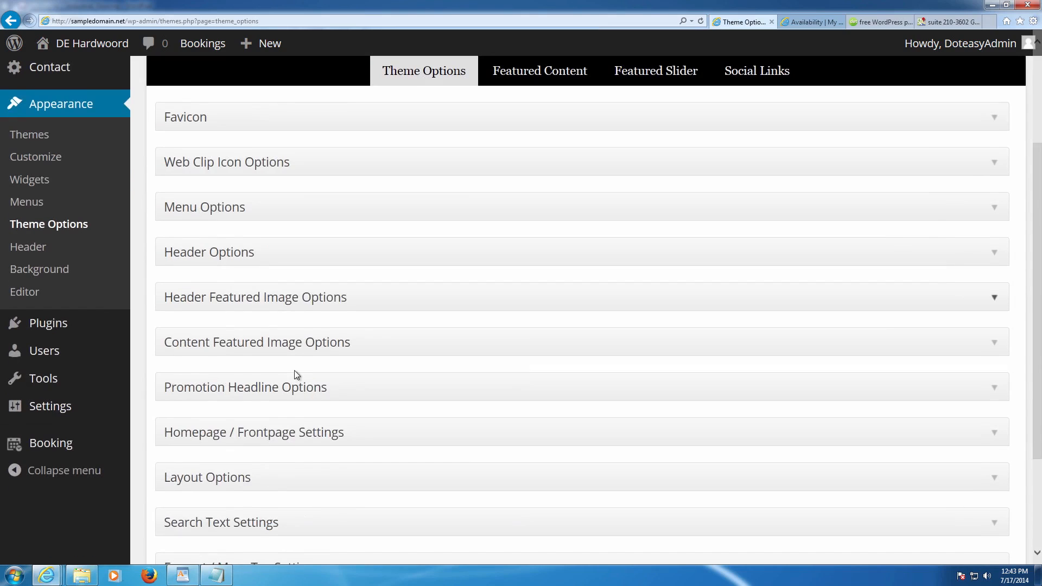
click(285, 430)
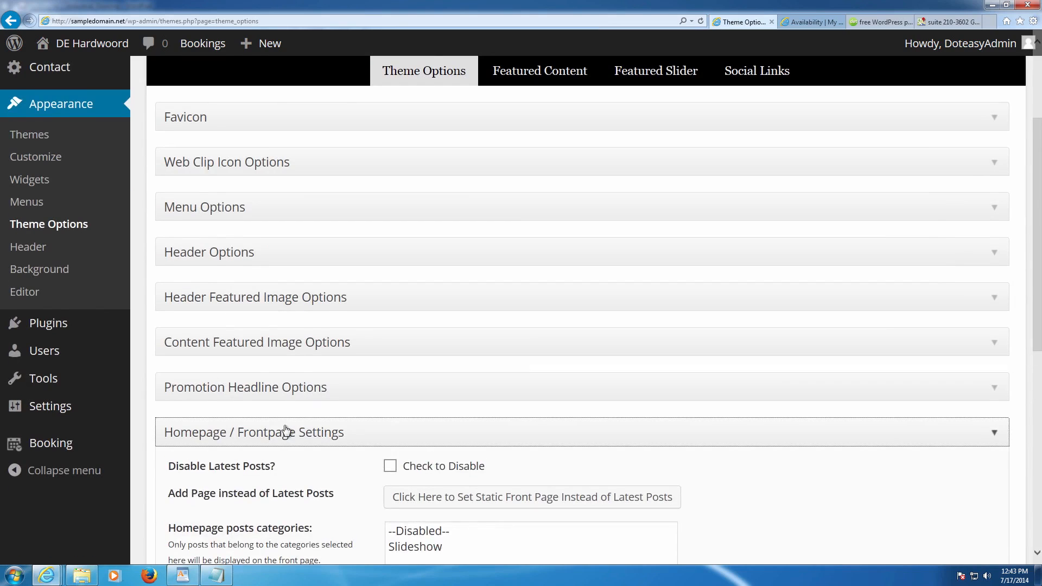
scroll(285, 430, down, 3)
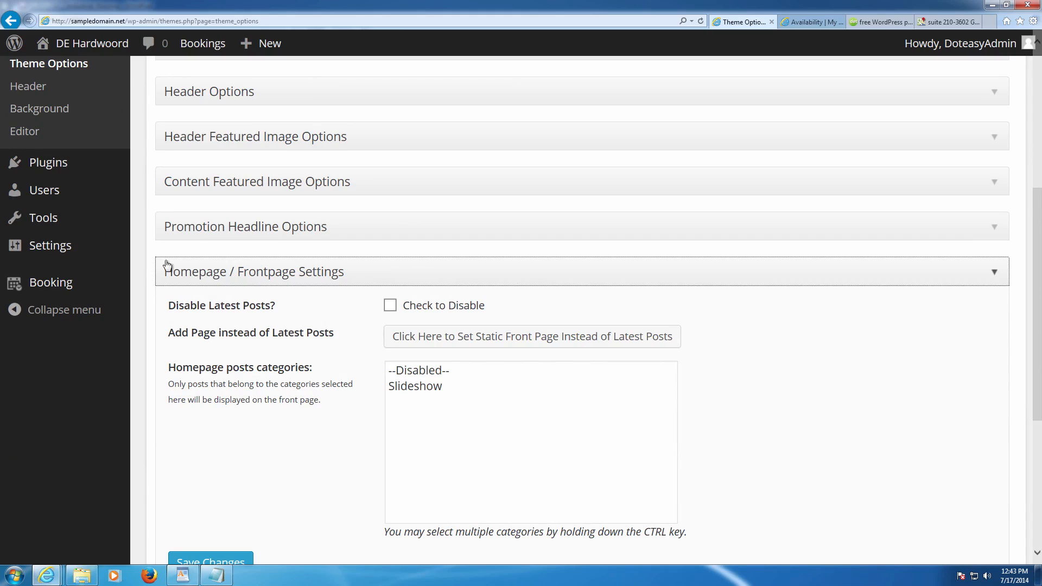
drag(171, 333, 686, 338)
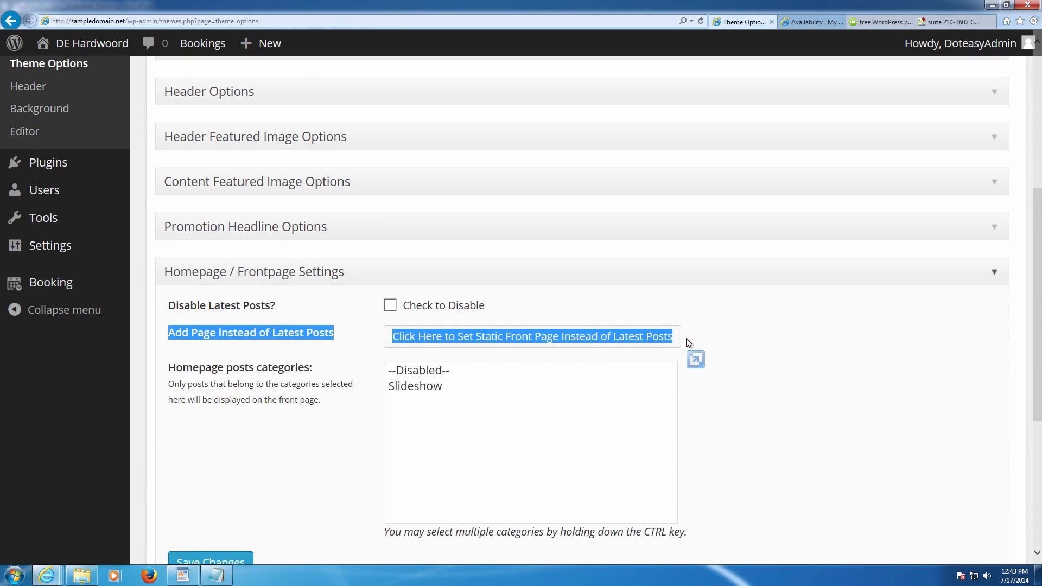
click(686, 337)
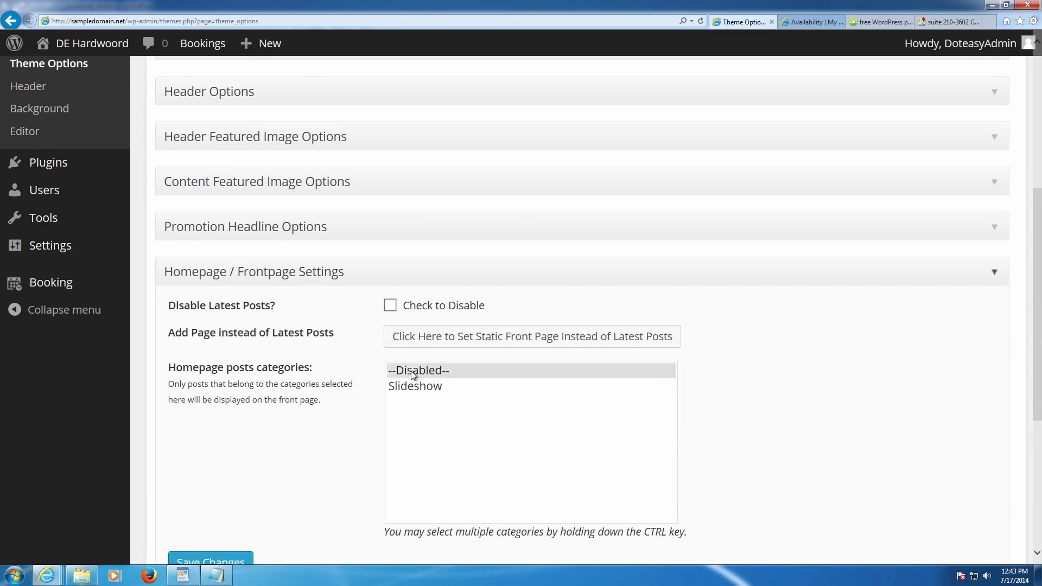
drag(167, 368, 321, 401)
click(329, 405)
scroll(328, 403, up, 1)
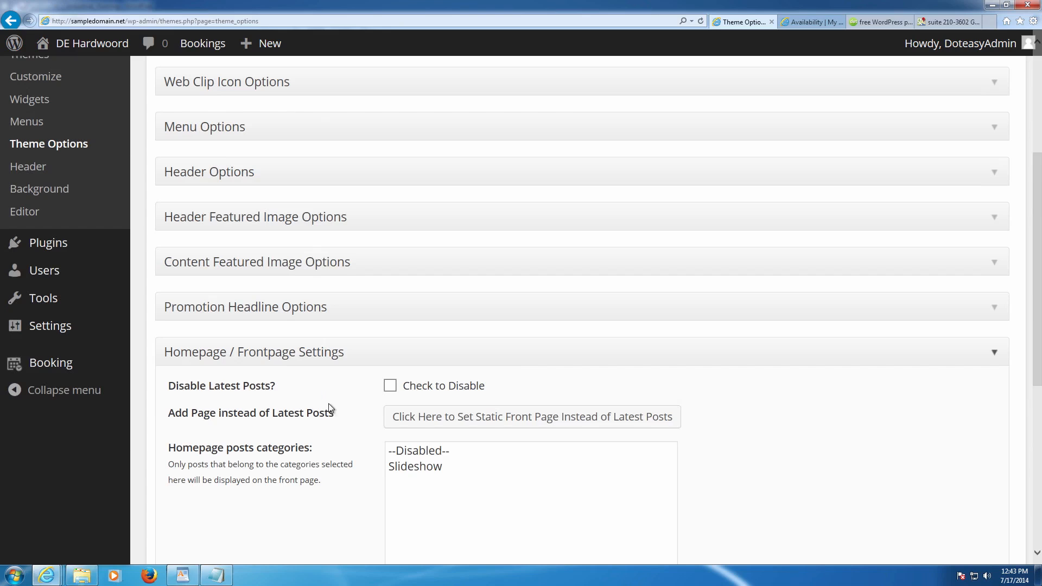
click(282, 354)
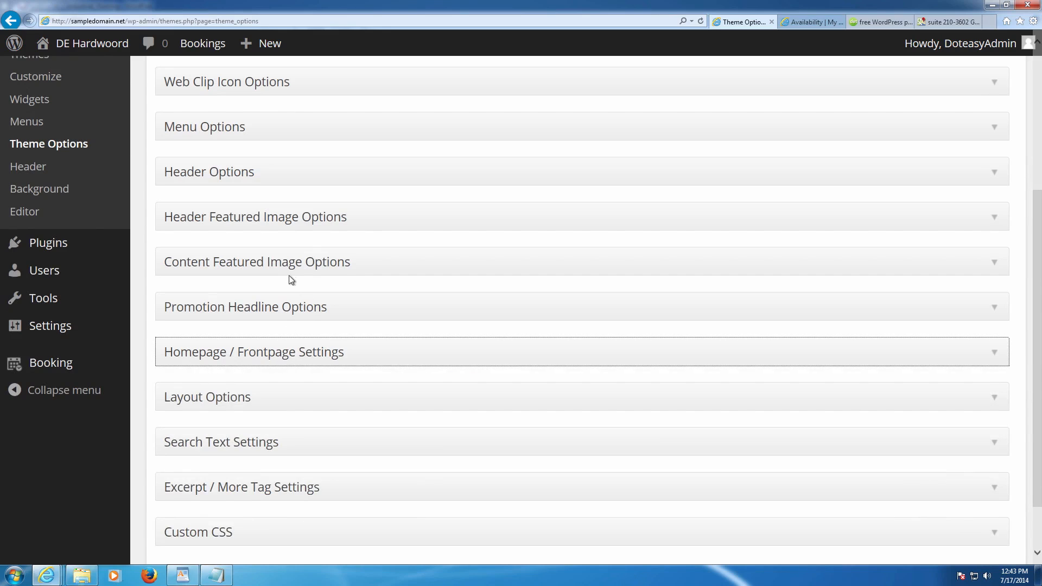
scroll(293, 312, down, 1)
click(281, 332)
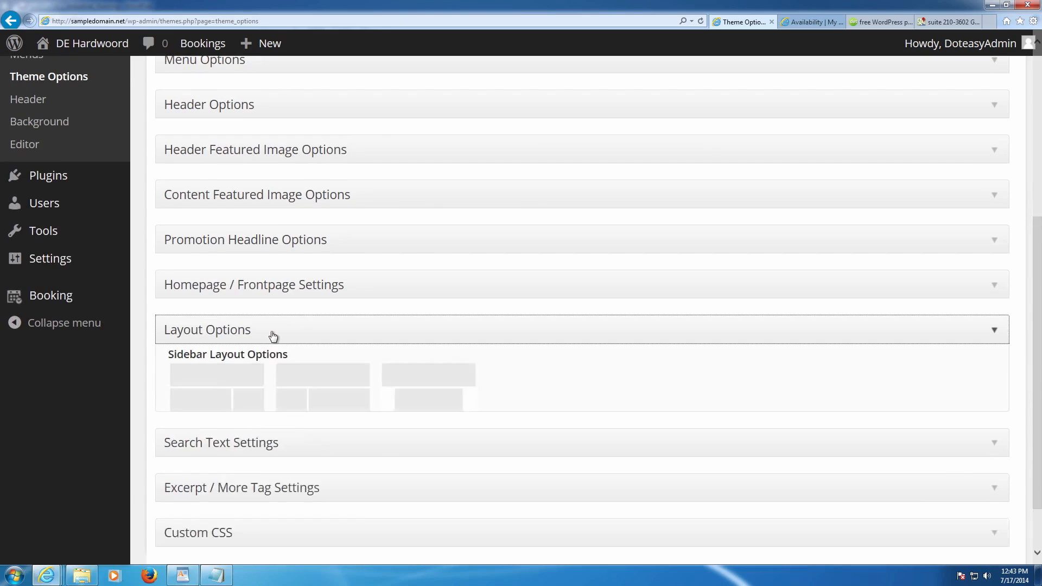
click(273, 335)
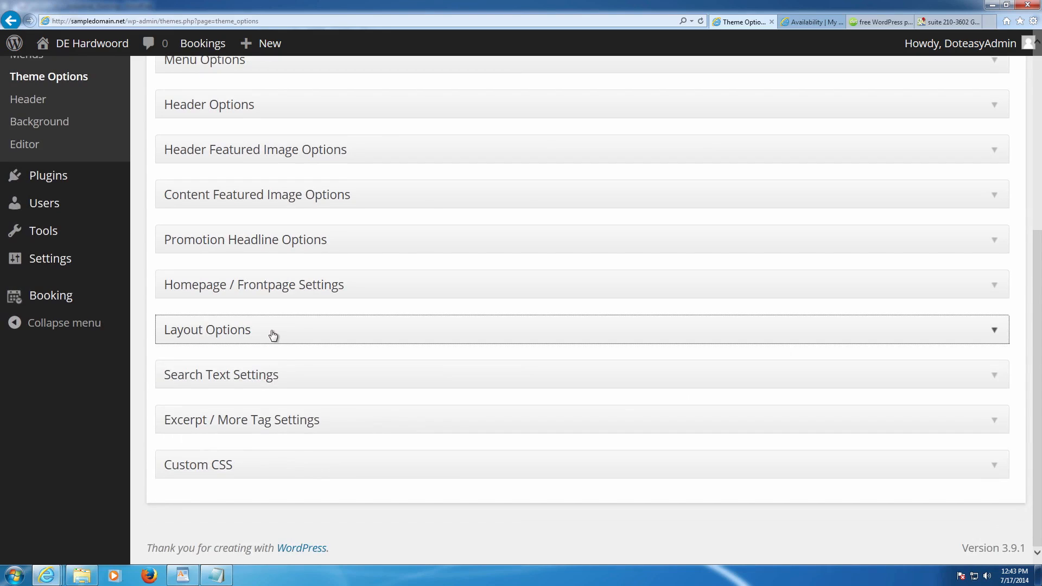
scroll(297, 378, up, 5)
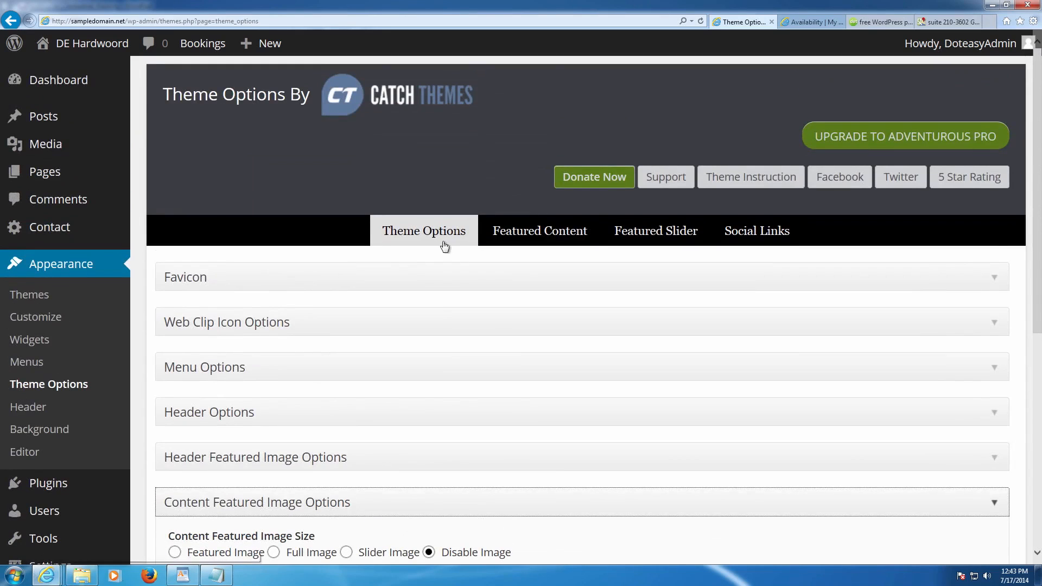
- Set the Featured Category Slider to the Slideshow category and save the theme options
click(565, 231)
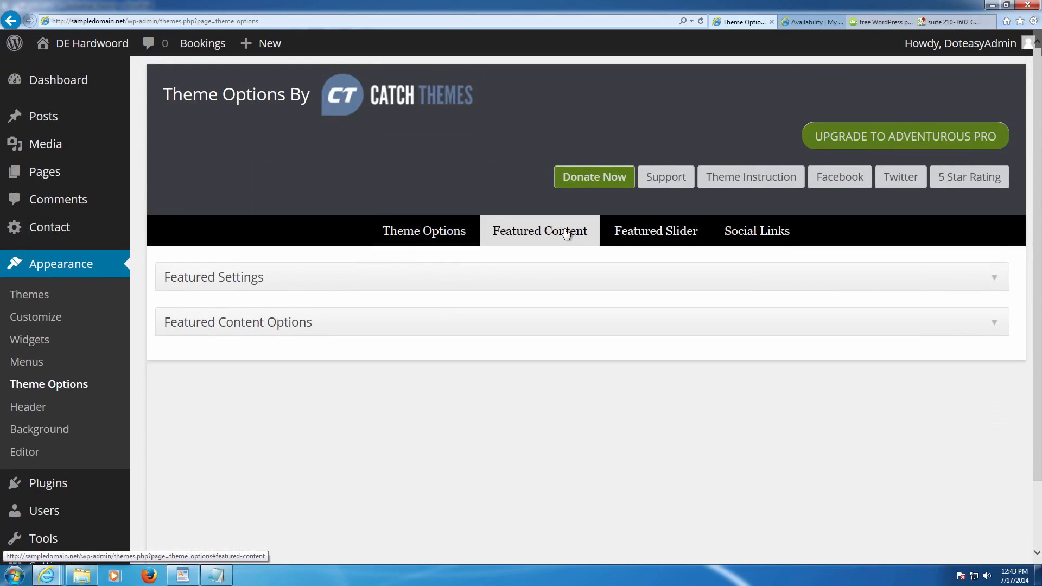
click(616, 232)
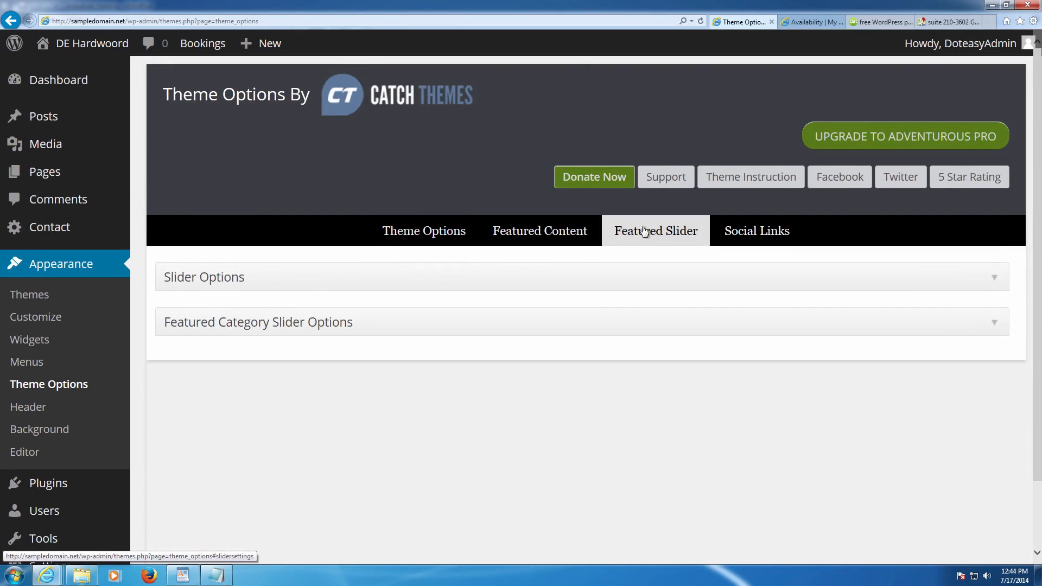
click(350, 285)
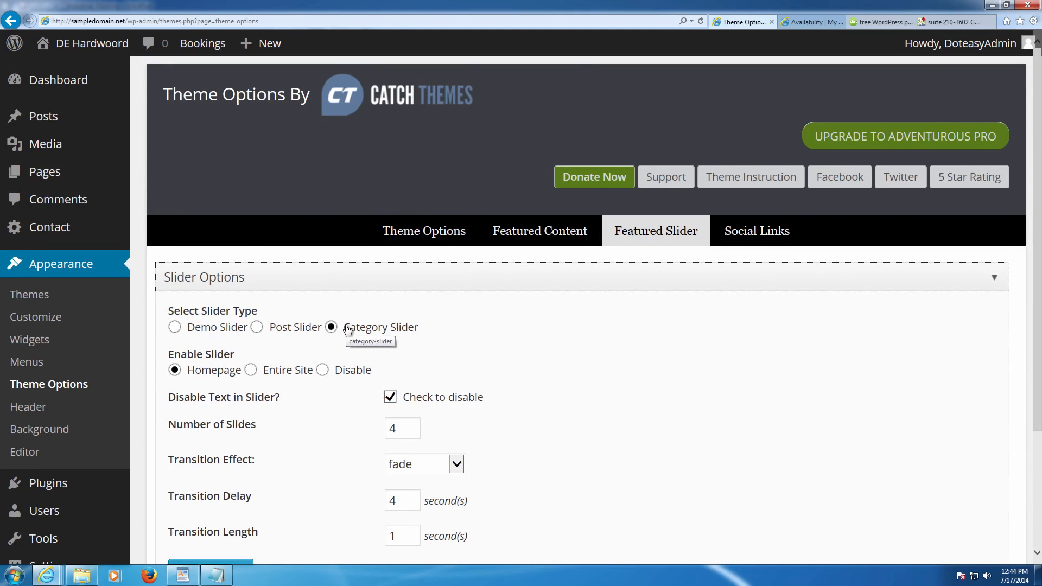
scroll(349, 331, down, 3)
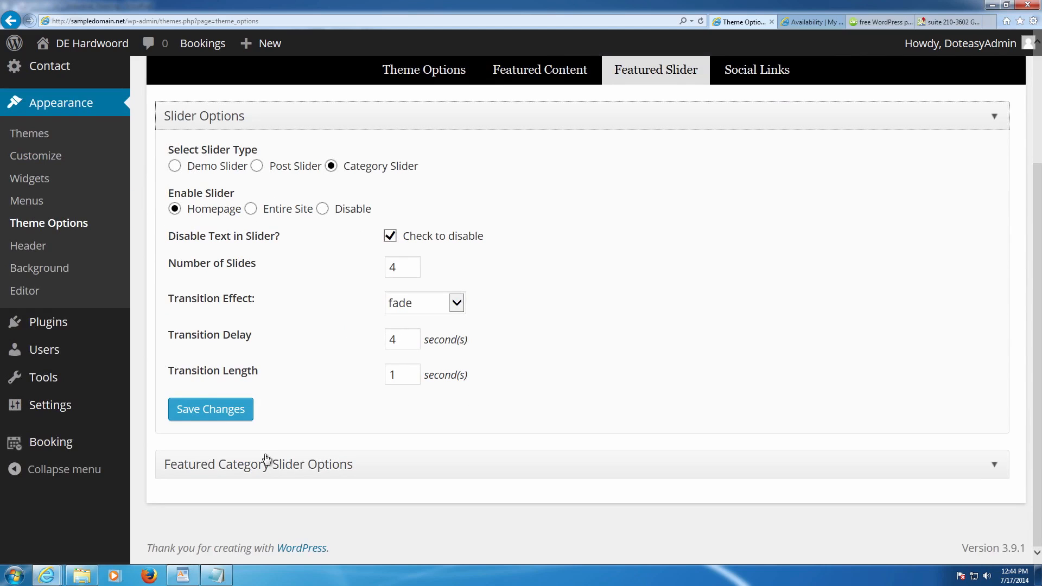
click(252, 470)
scroll(374, 462, down, 2)
click(411, 440)
scroll(347, 463, down, 3)
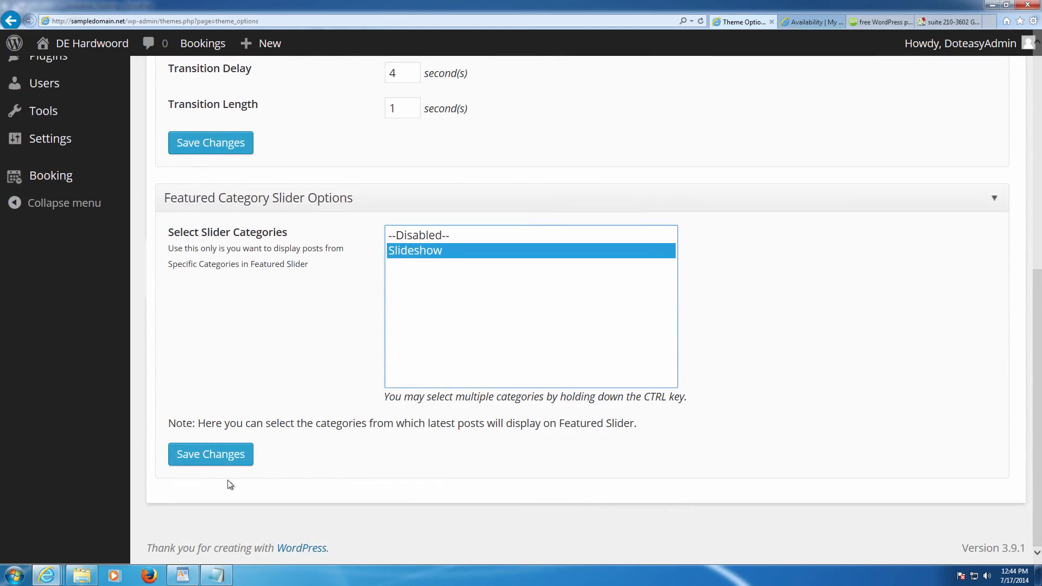
click(233, 459)
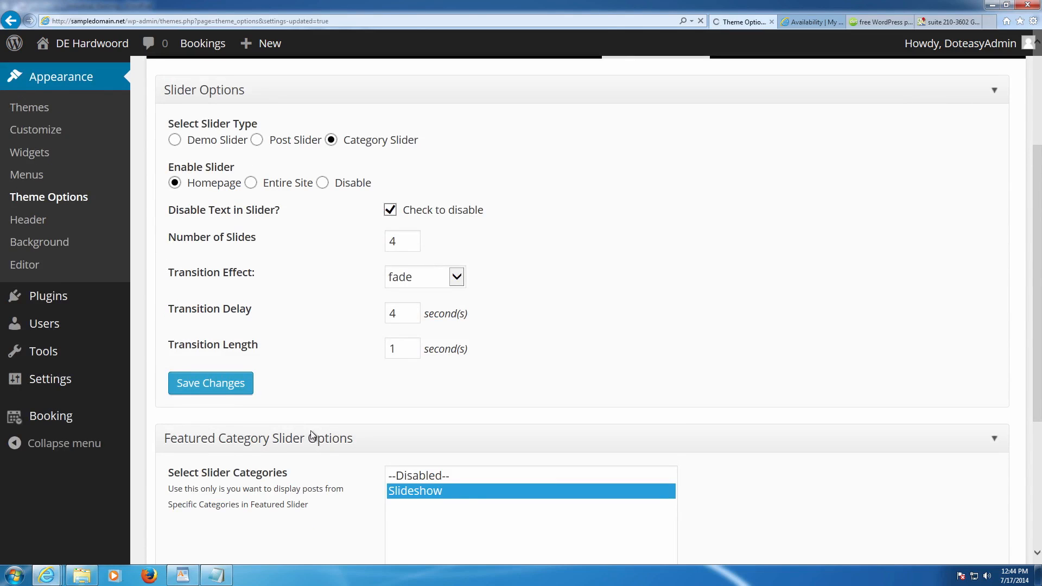
- Bring up the live site's Availability page
scroll(311, 430, down, 2)
scroll(337, 418, up, 2)
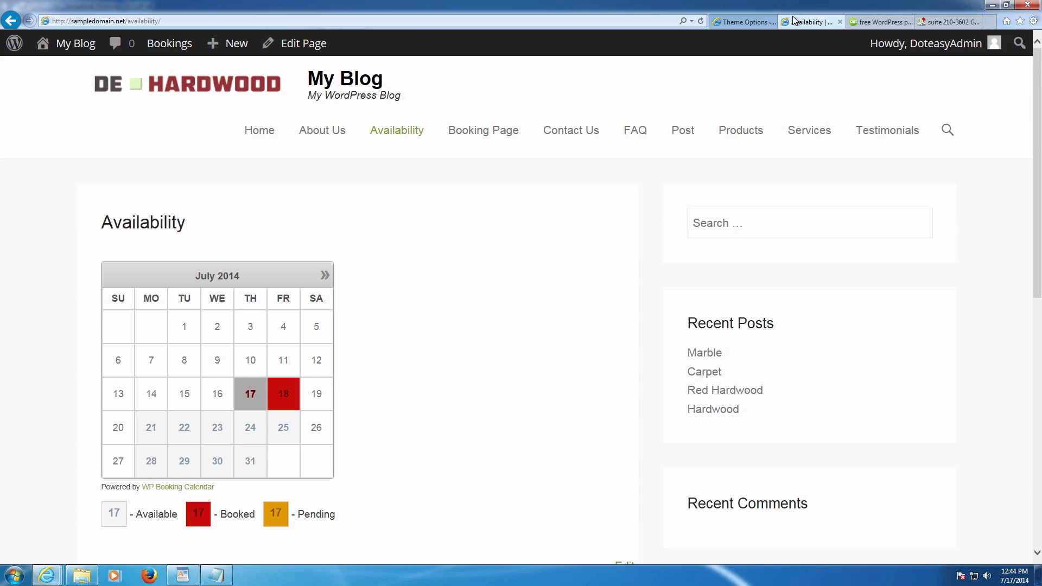
click(808, 21)
- Reload the homepage and step through the slider to open the Red Hardwood post
key(F5)
click(275, 135)
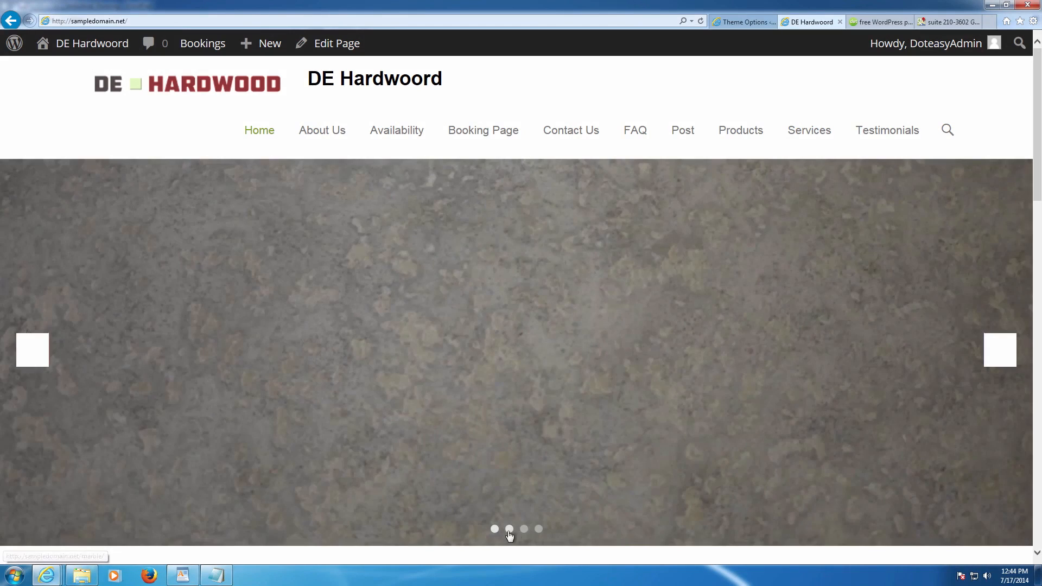
click(510, 530)
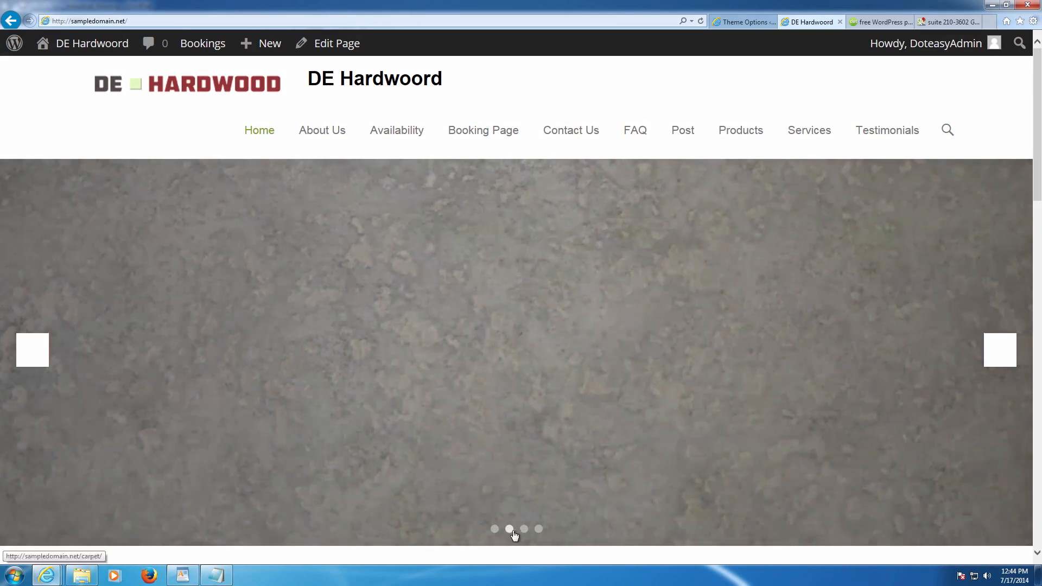
click(523, 531)
click(535, 533)
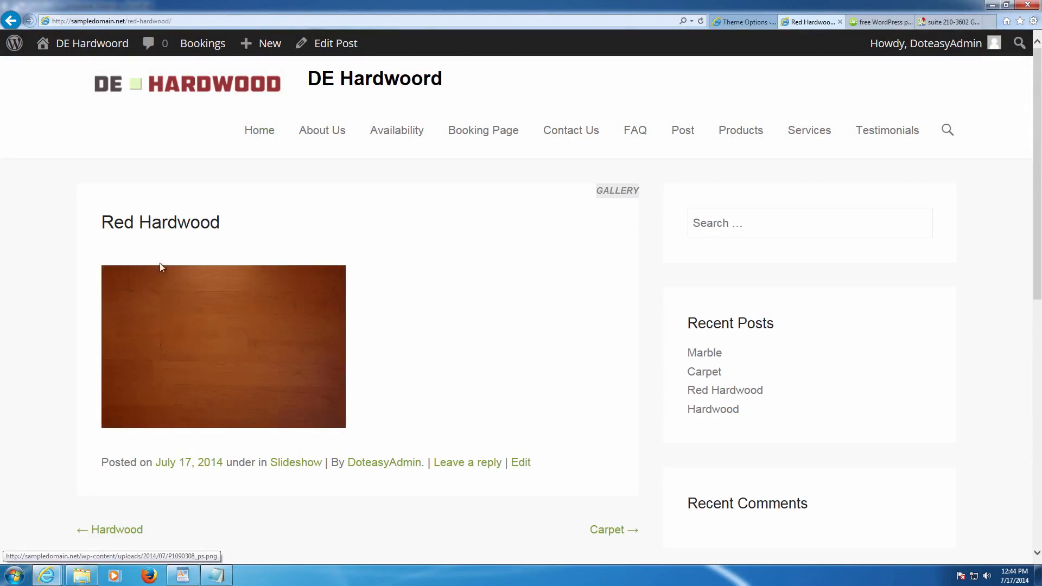
click(10, 21)
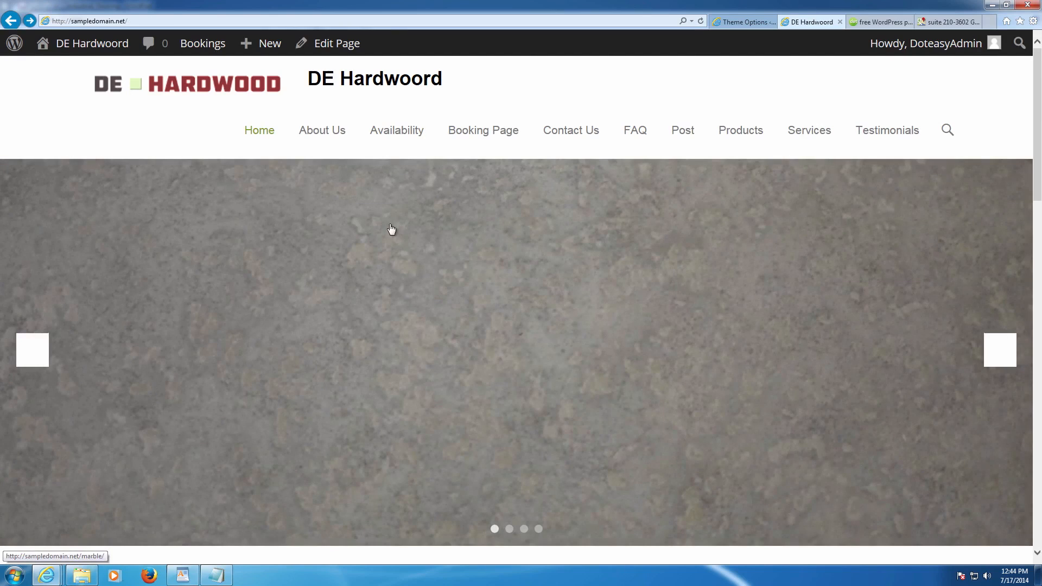
- Open the Marble post from the slider, then return to the Featured Slider options
click(391, 229)
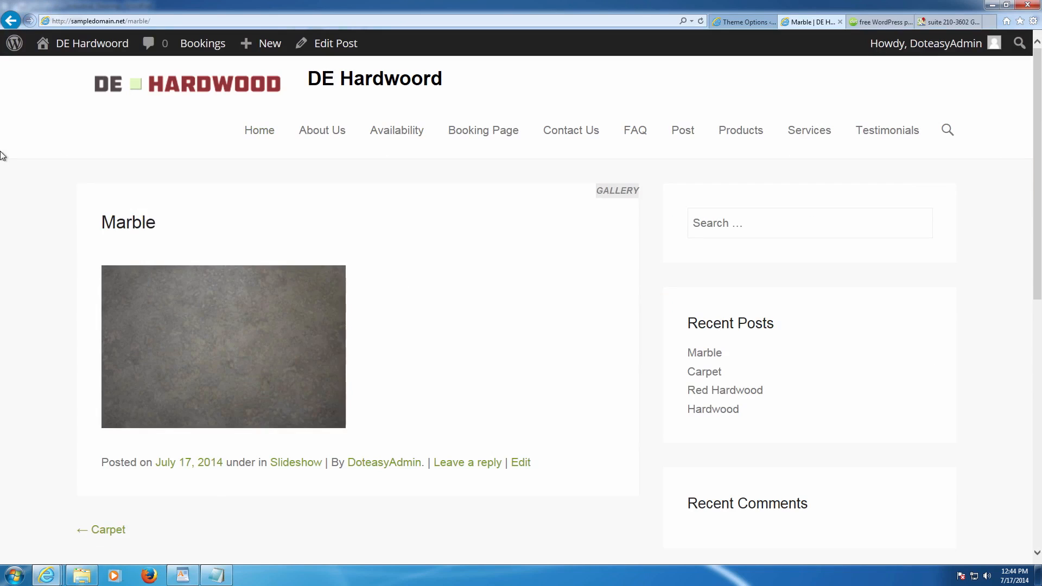
click(11, 21)
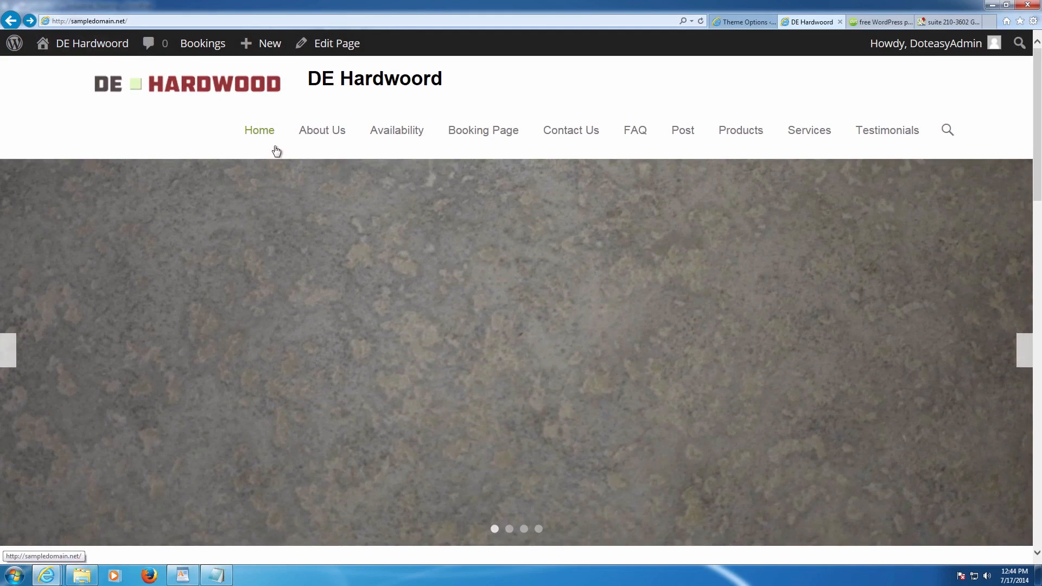
click(722, 22)
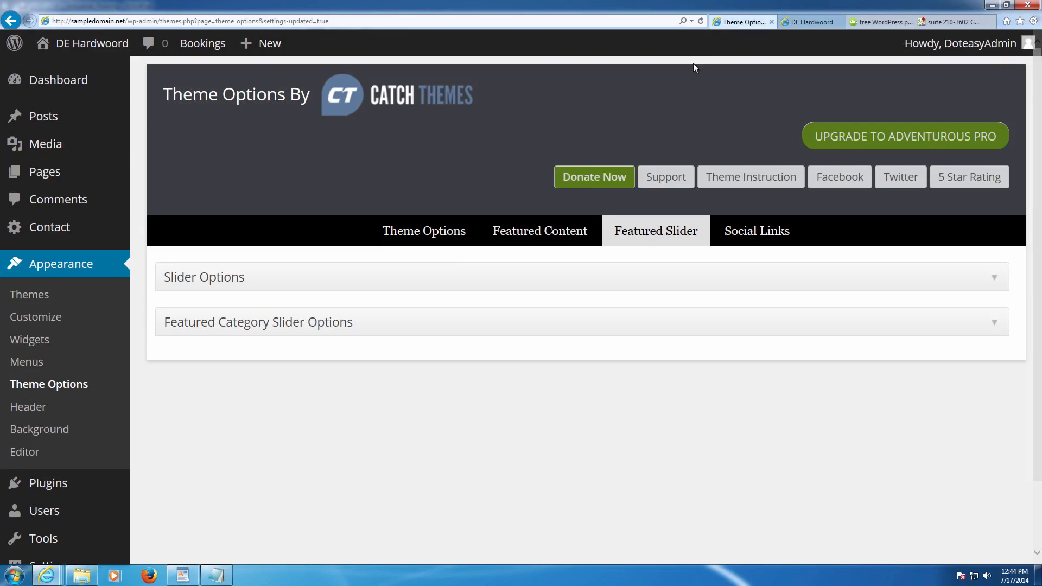
- Change the slider's Transition Delay to 3 seconds under Slider Options and save
click(255, 288)
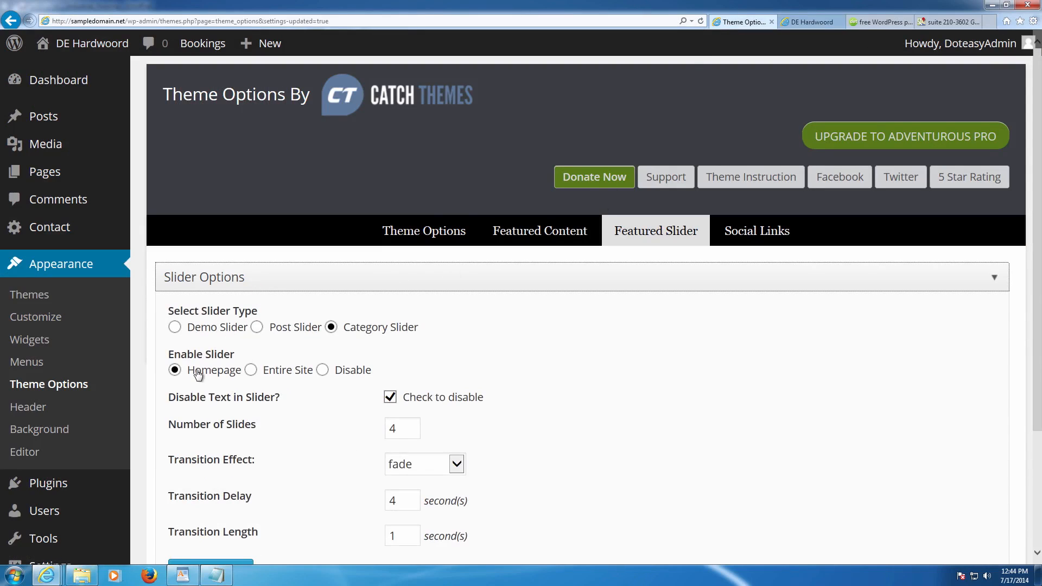
scroll(228, 370, down, 1)
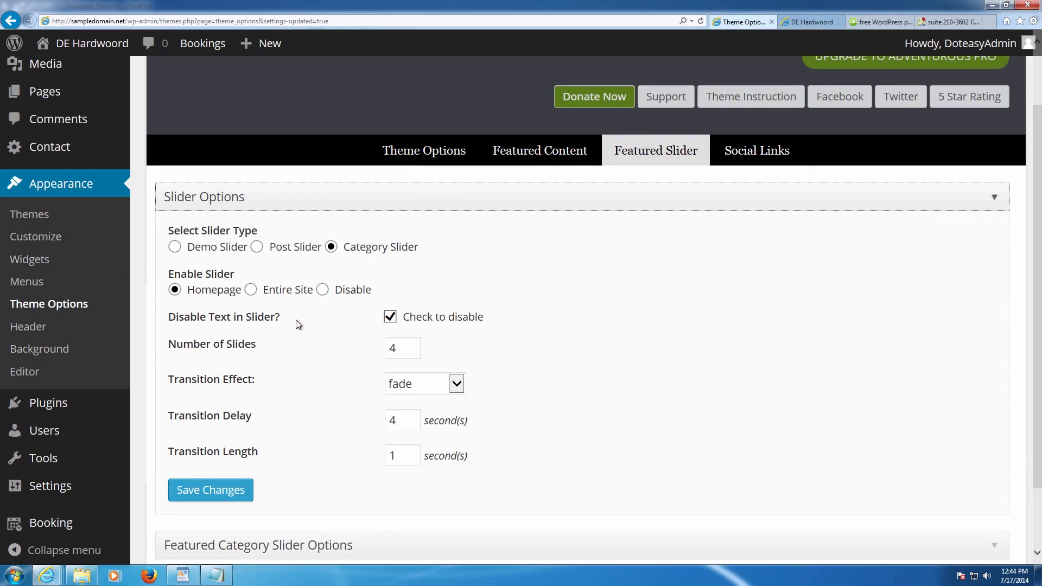
double_click(400, 420)
text(3)
click(233, 490)
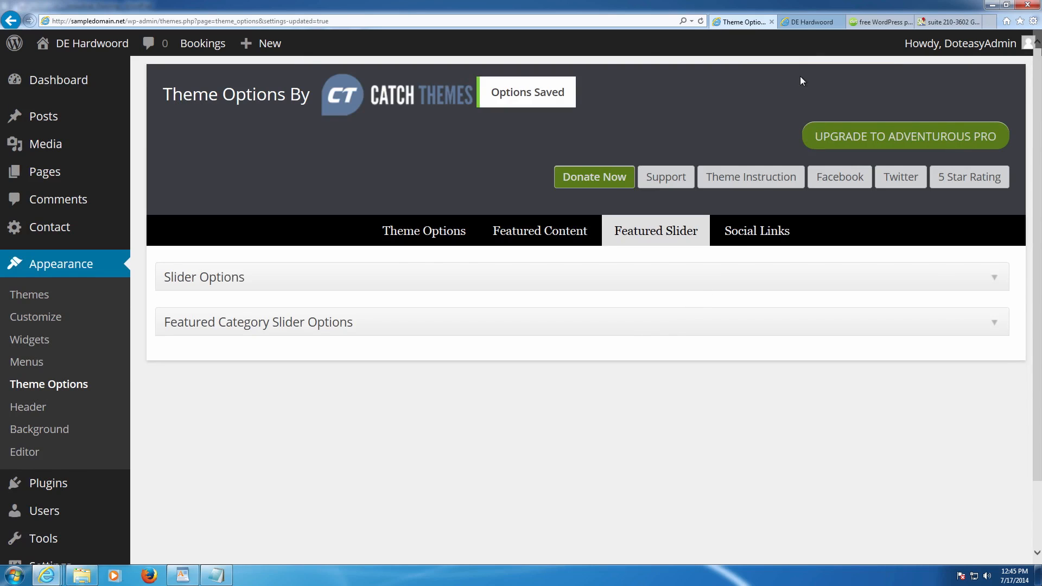
click(803, 22)
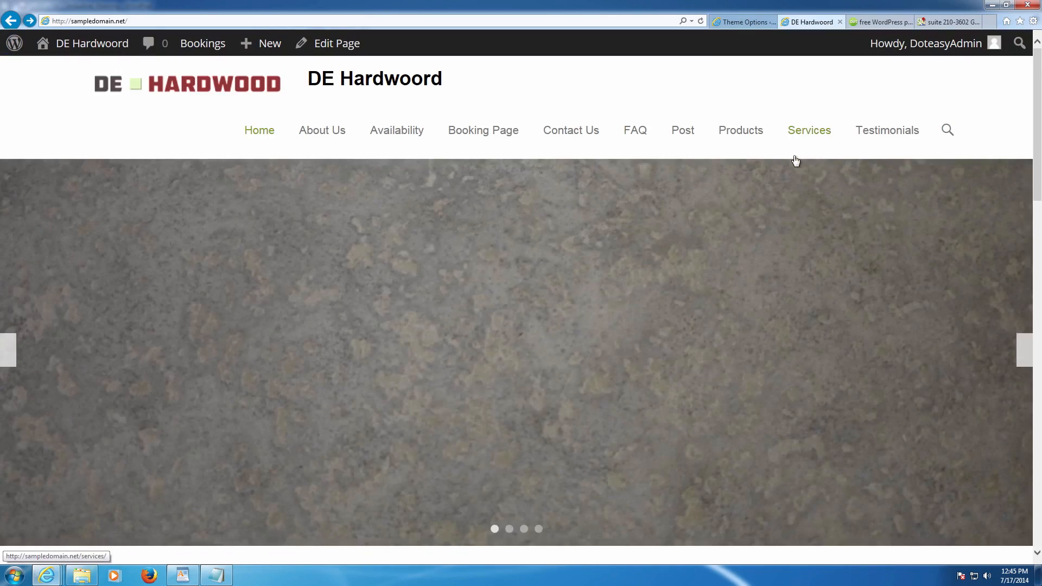
- Scroll the DE Hardwoord homepage and watch the slider advance to the grey carpet slide
scroll(795, 161, down, 10)
scroll(793, 163, down, 3)
scroll(793, 163, up, 15)
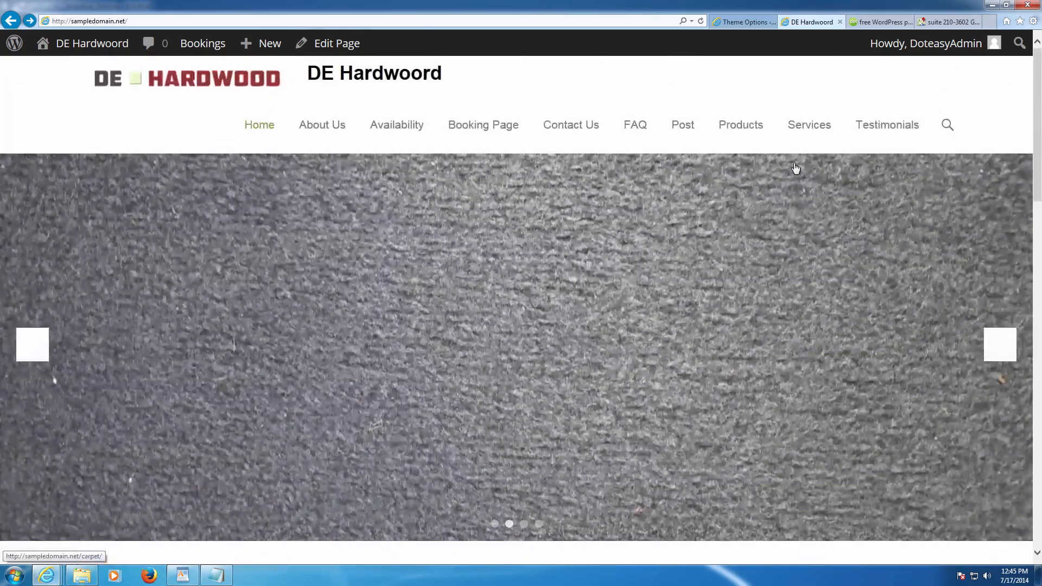
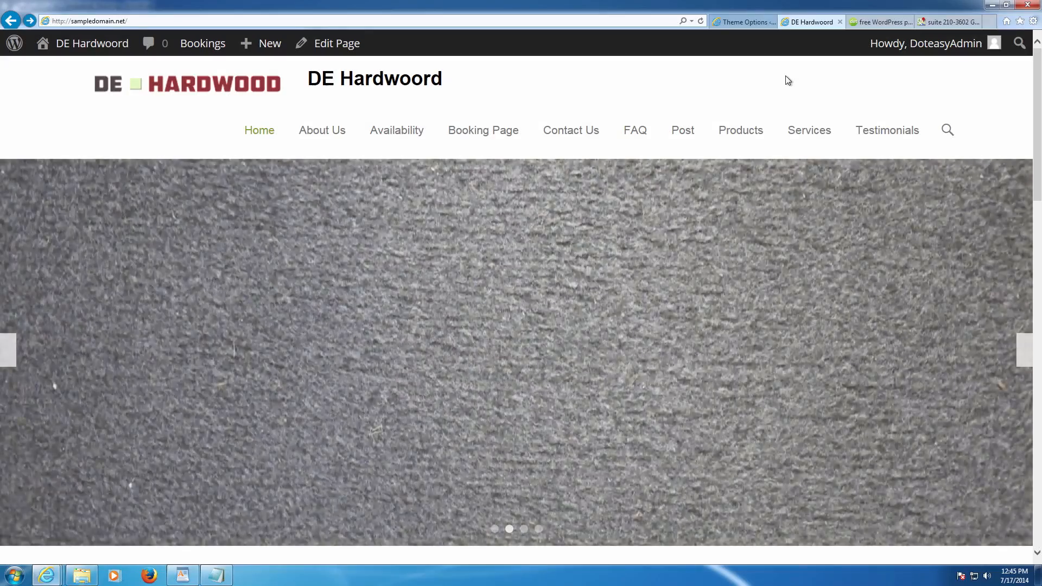
- Check the live homepage slider, then return to the Catch Themes Featured Slider options
scroll(786, 84, down, 2)
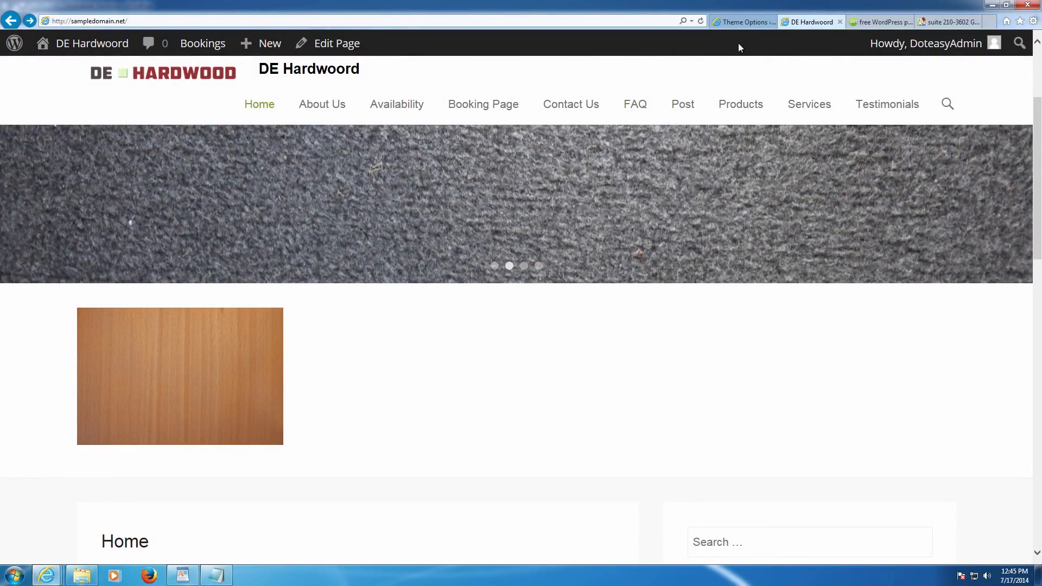
click(744, 22)
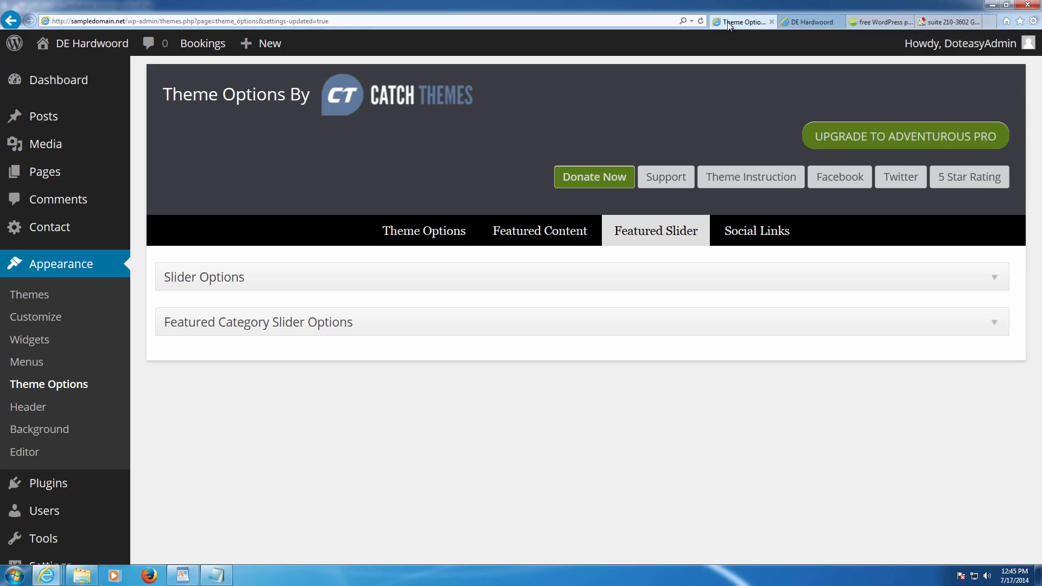
- Show the Featured Content settings and open the Pages list in a separate tab
click(560, 241)
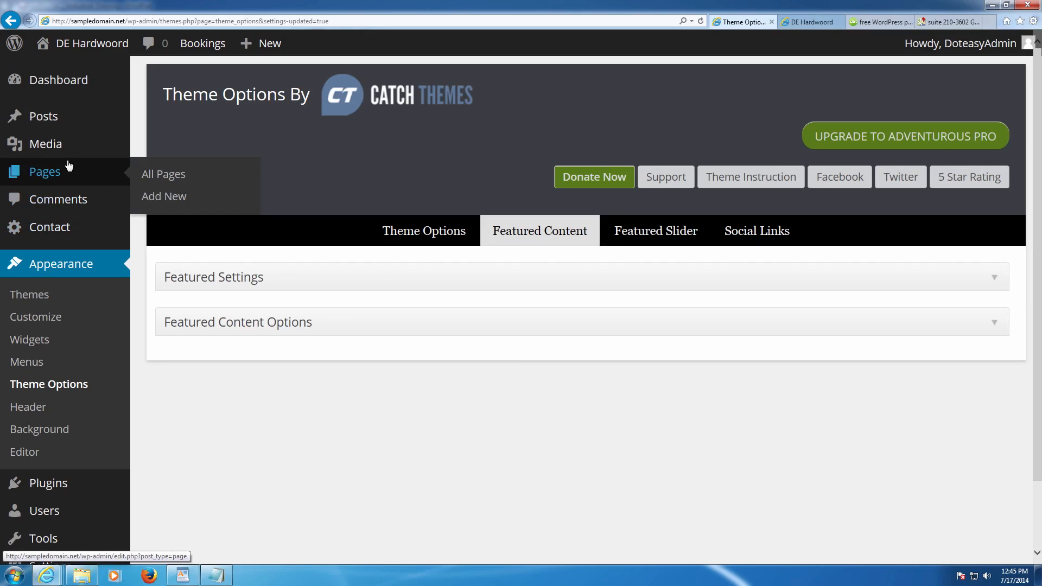
right_click(50, 172)
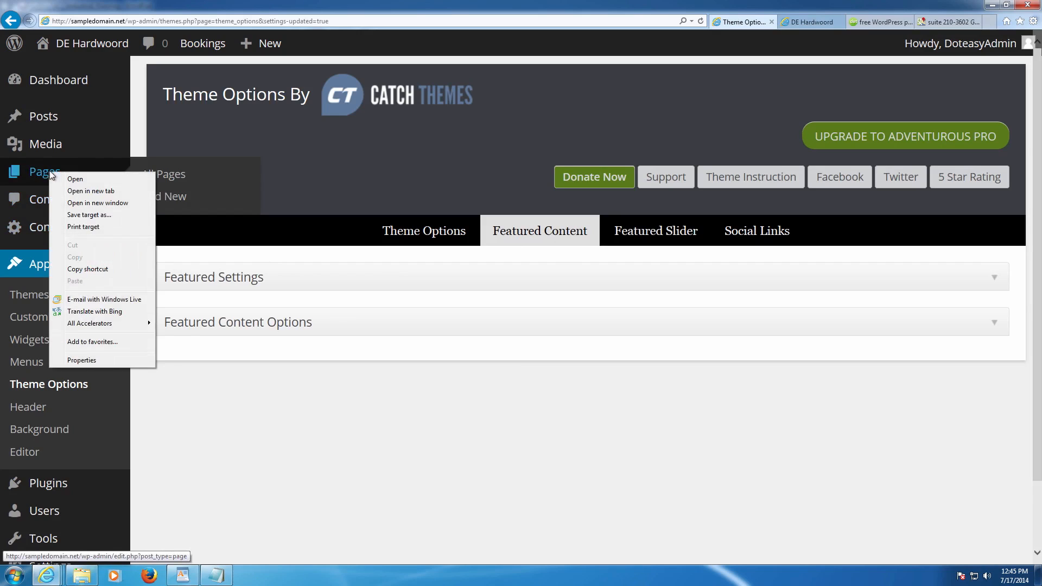
click(104, 194)
click(847, 21)
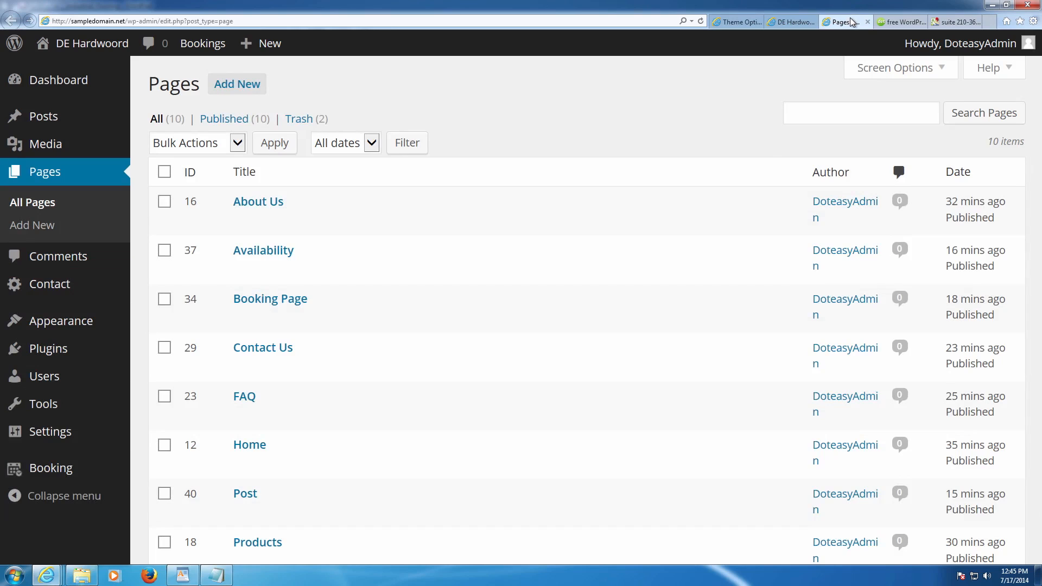
click(732, 21)
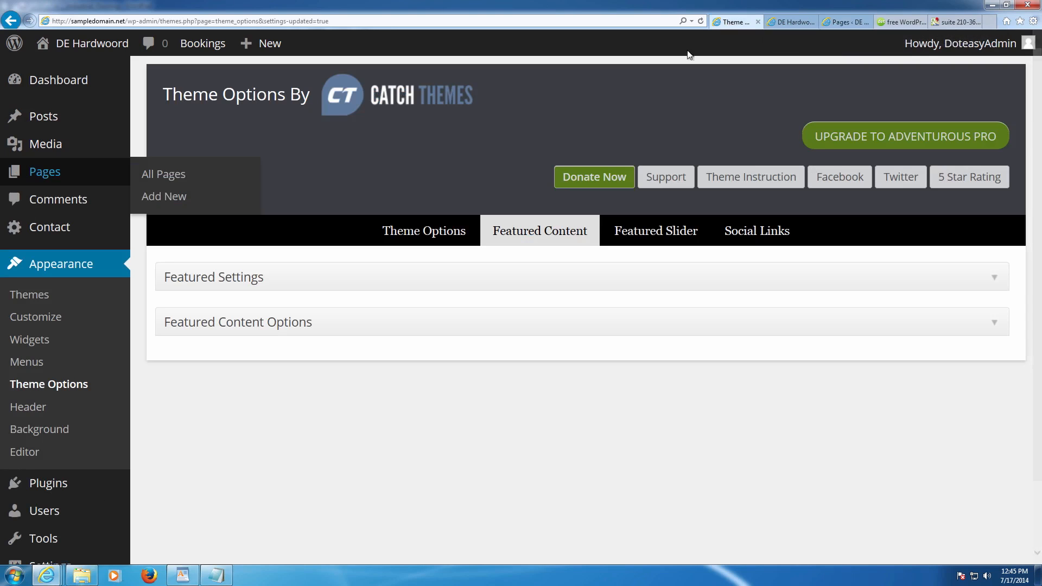
- Enable featured content on the Entire Site with headline 'Come check out these popular pages' and save
click(234, 277)
scroll(272, 280, down, 1)
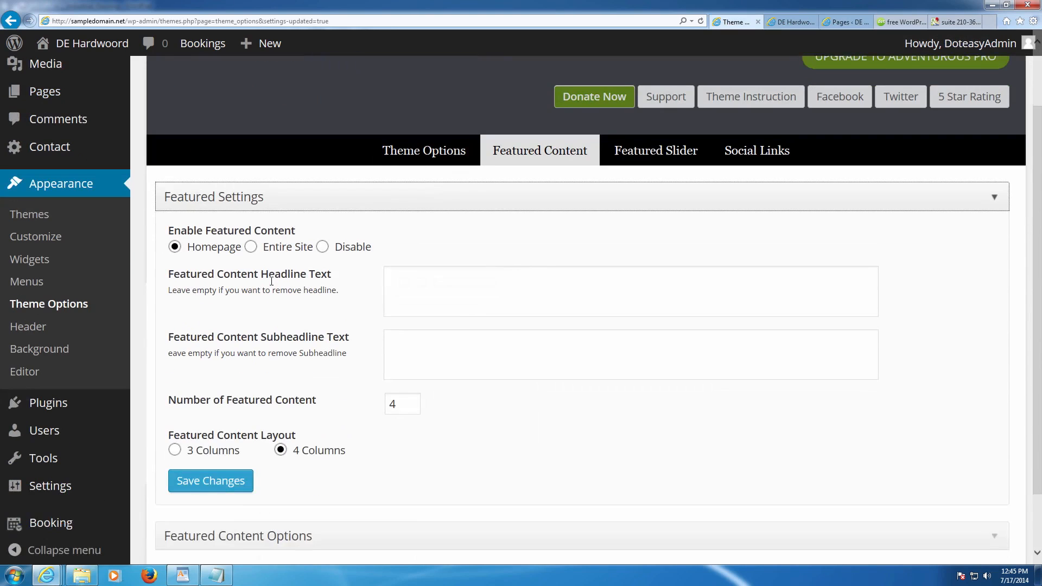
click(250, 247)
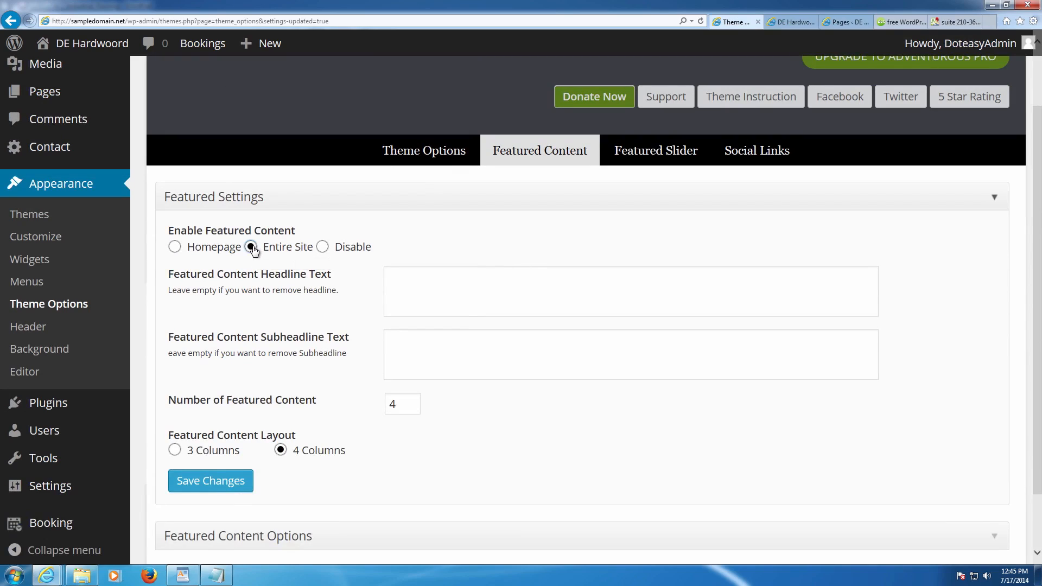
click(411, 283)
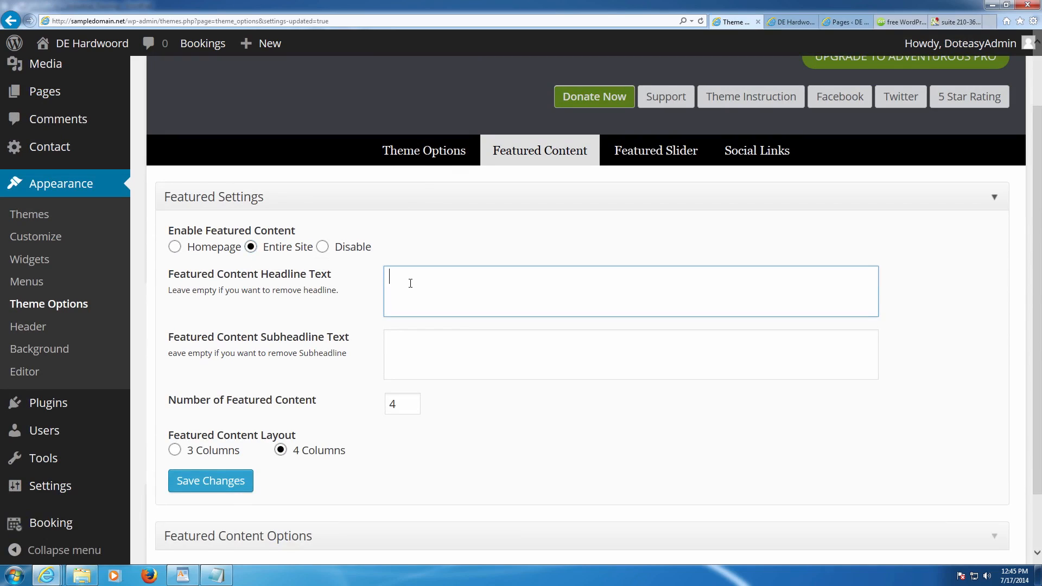
text(Come check out these)
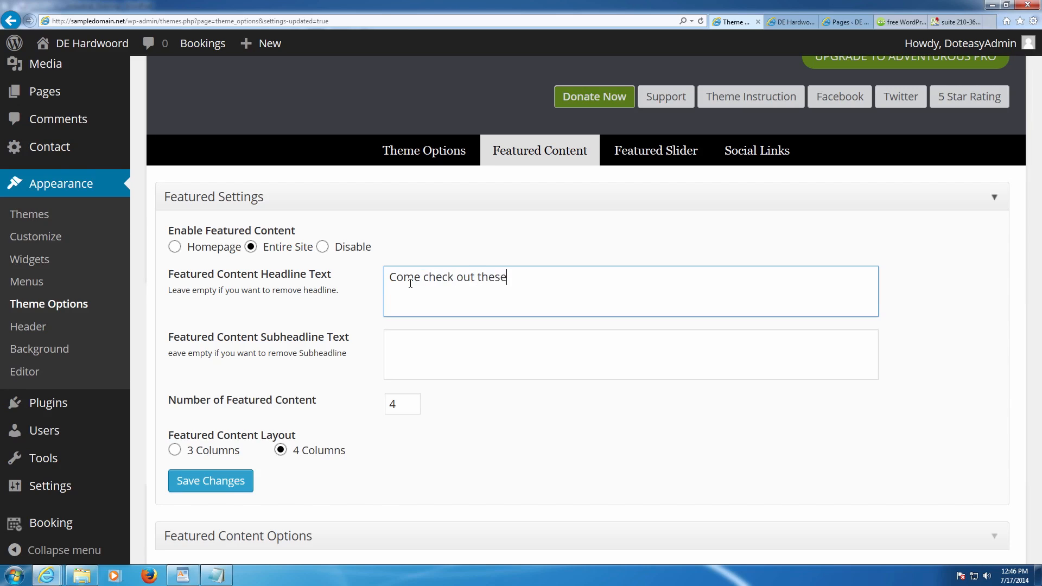
text( popula )
text( pages)
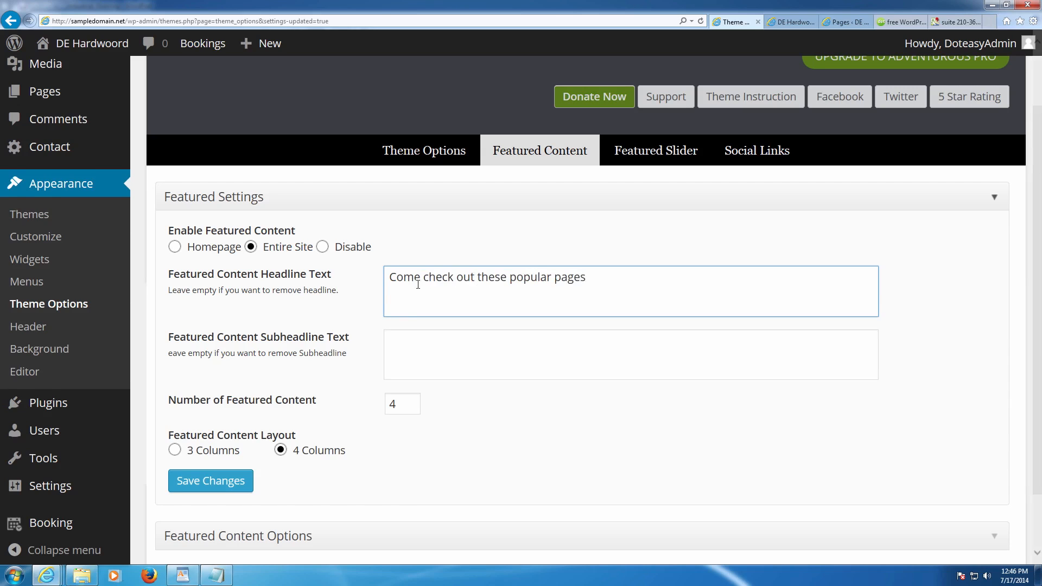
scroll(410, 283, down, 2)
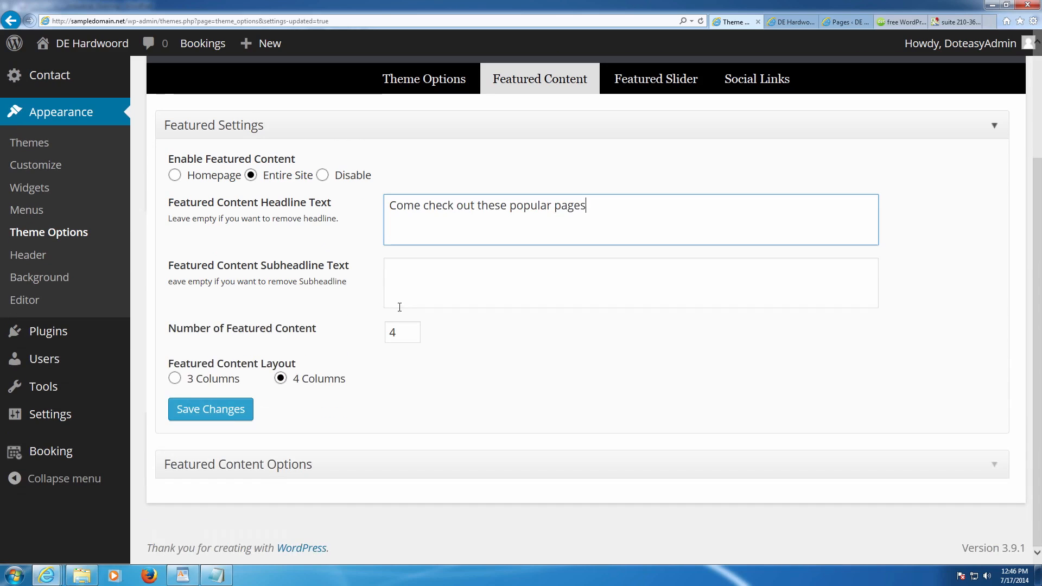
click(211, 409)
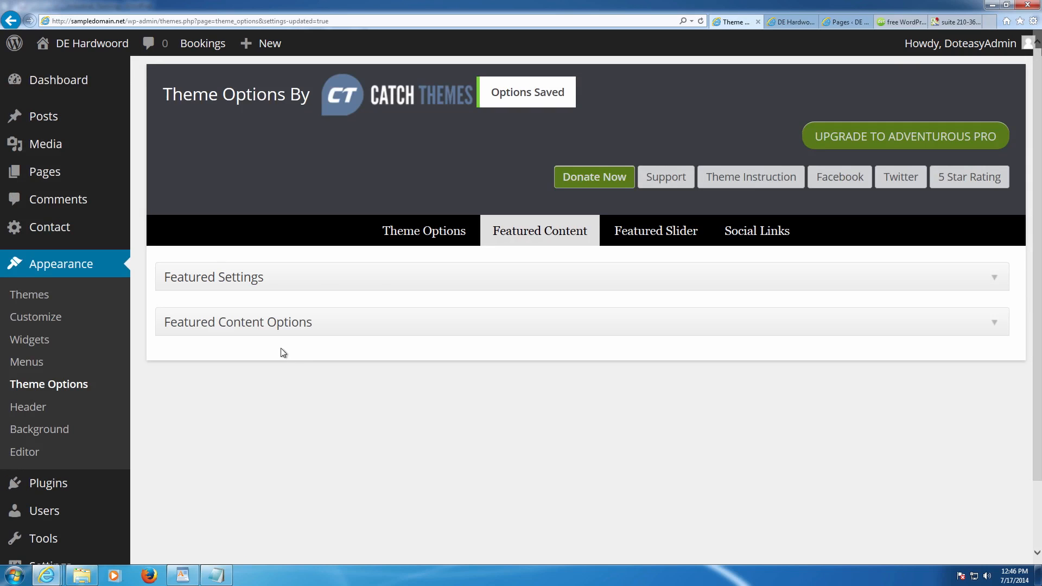
click(283, 324)
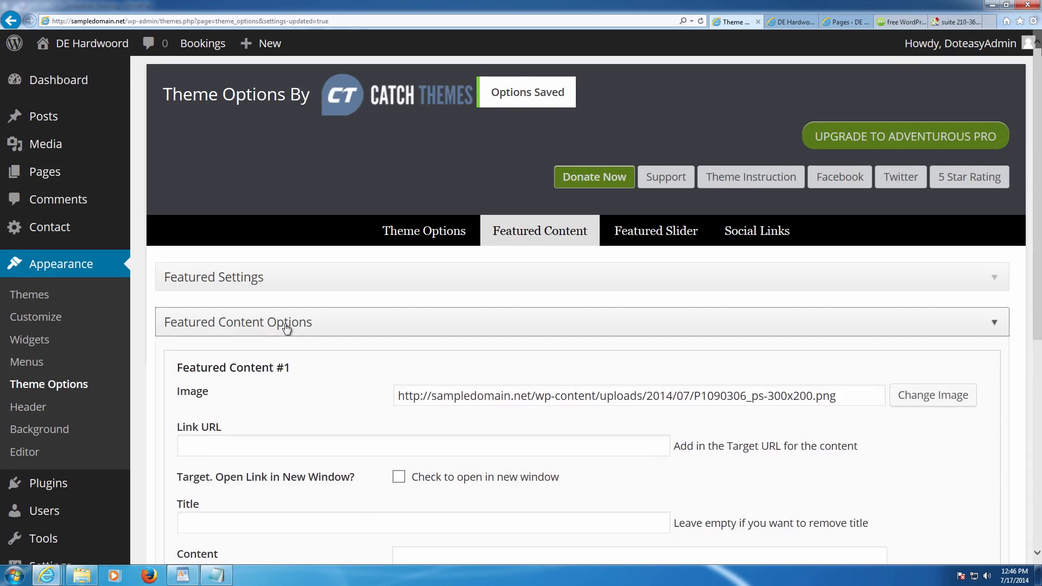
- Copy the Products page's permalink from its page editor
scroll(299, 328, down, 1)
scroll(301, 334, down, 4)
scroll(440, 323, up, 1)
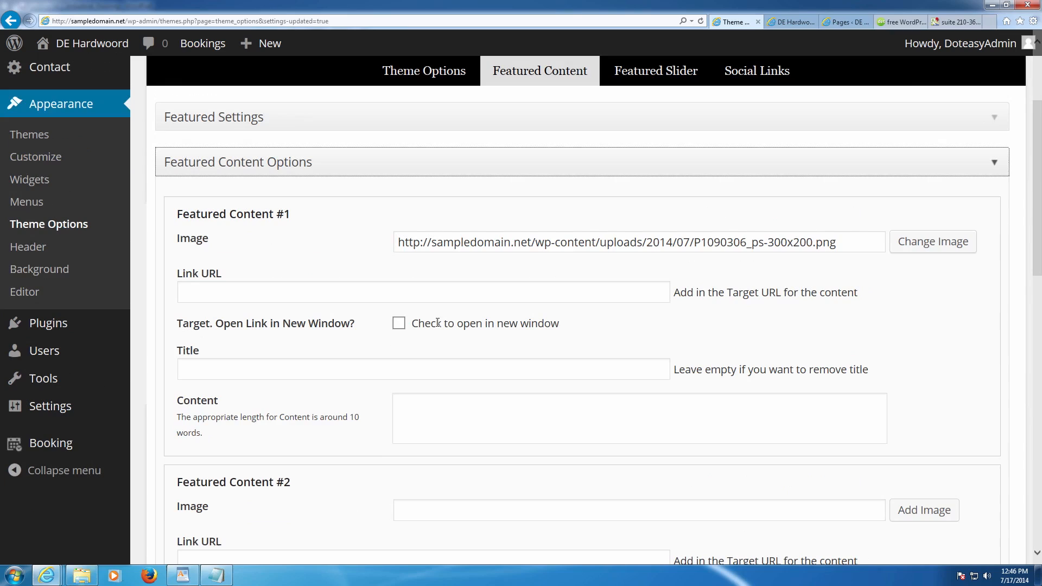
click(252, 301)
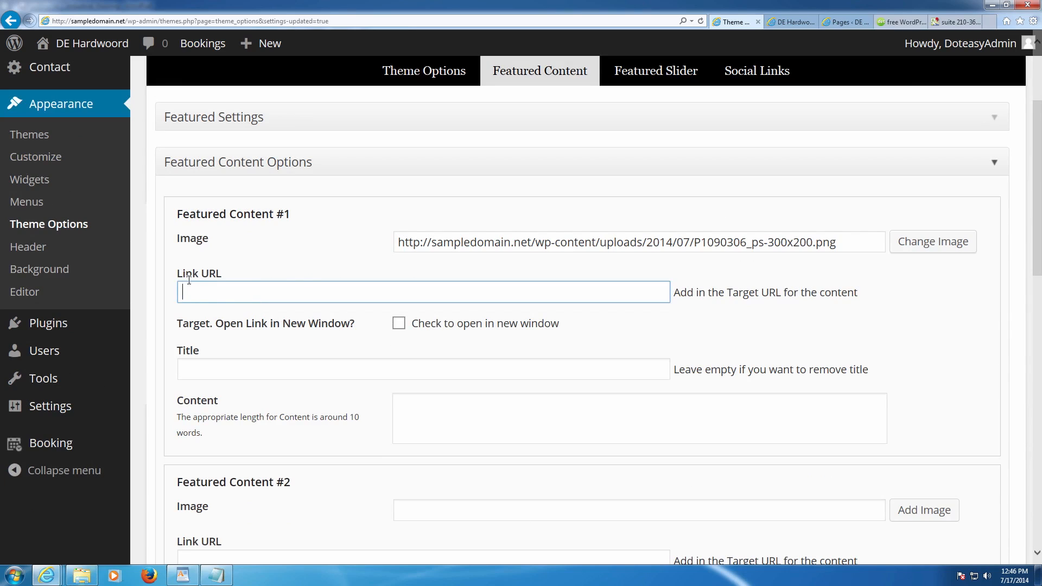
click(846, 21)
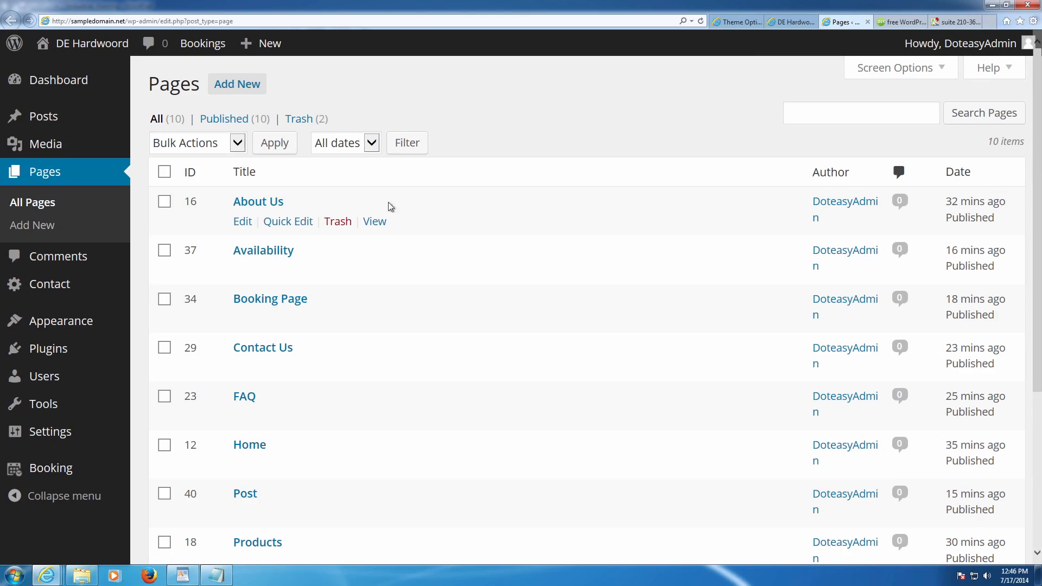
mouse_move(284, 249)
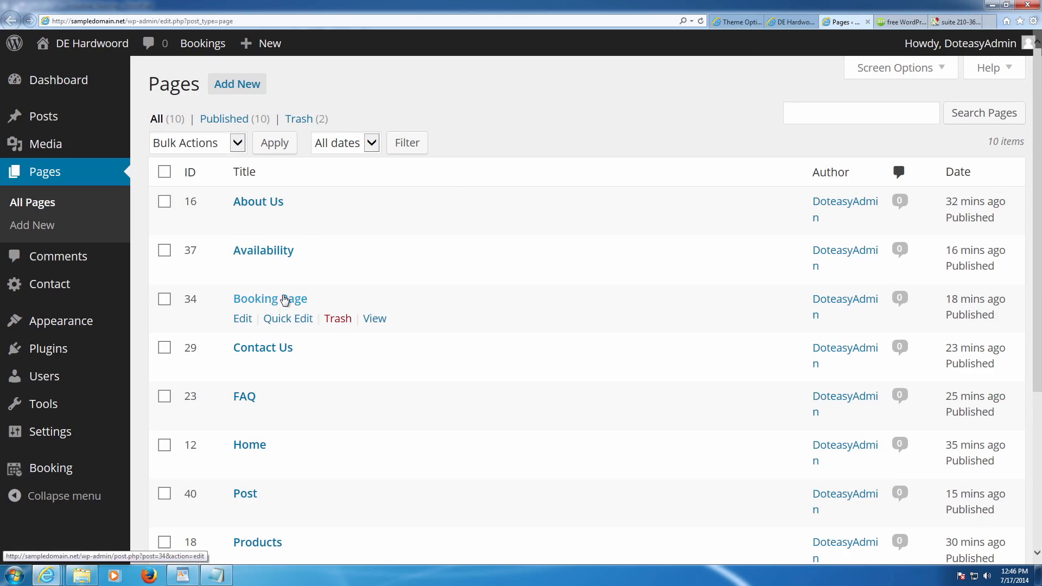
scroll(282, 320, down, 1)
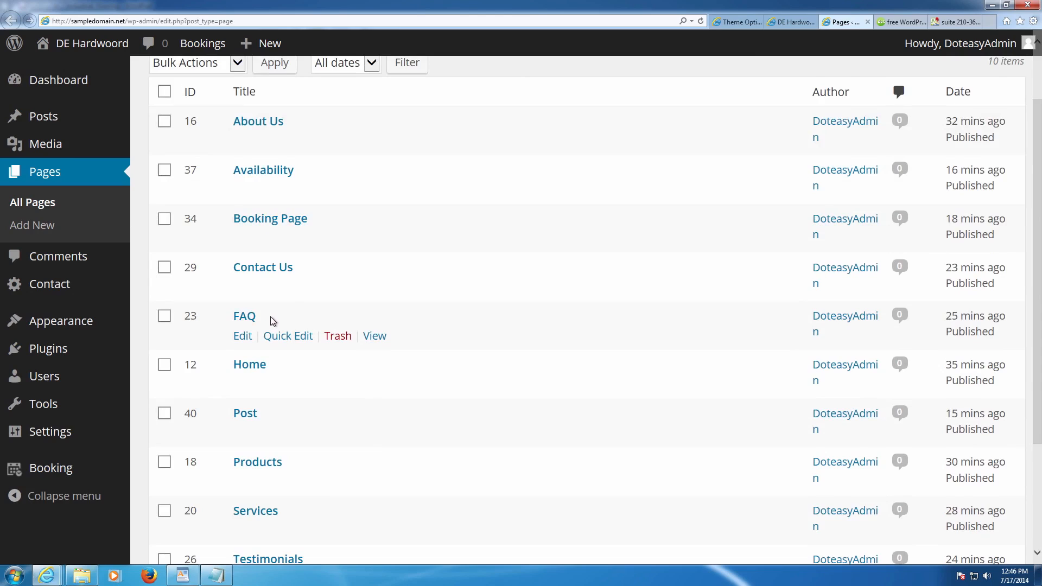
scroll(272, 322, down, 1)
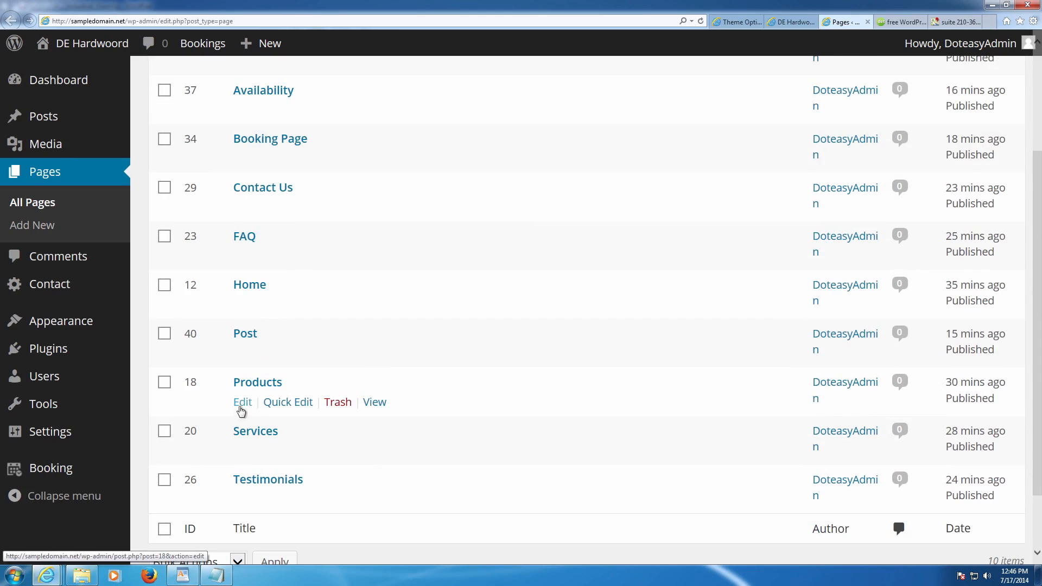
click(246, 402)
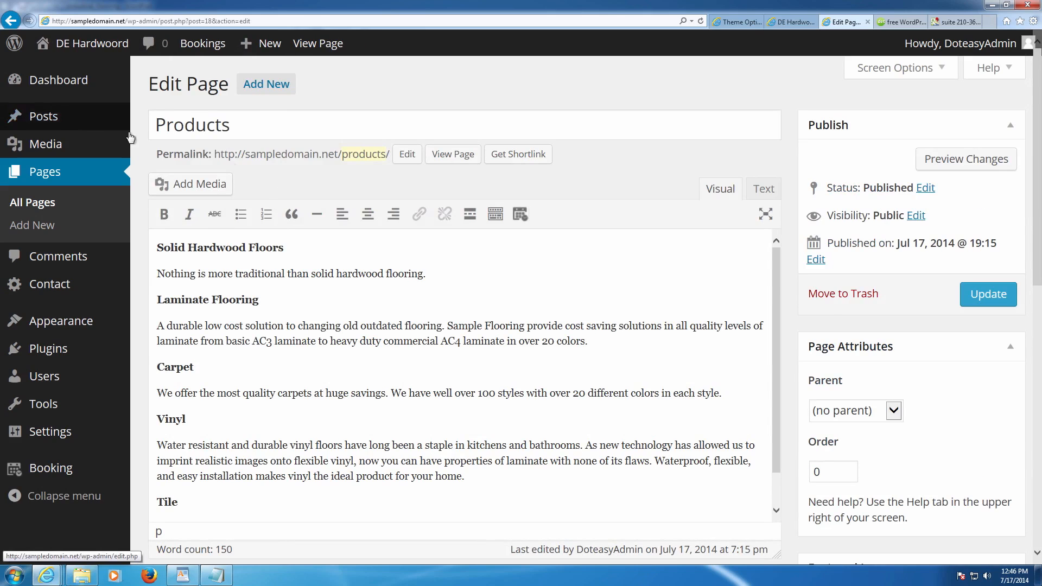
drag(391, 157, 231, 158)
key(ctrl+c)
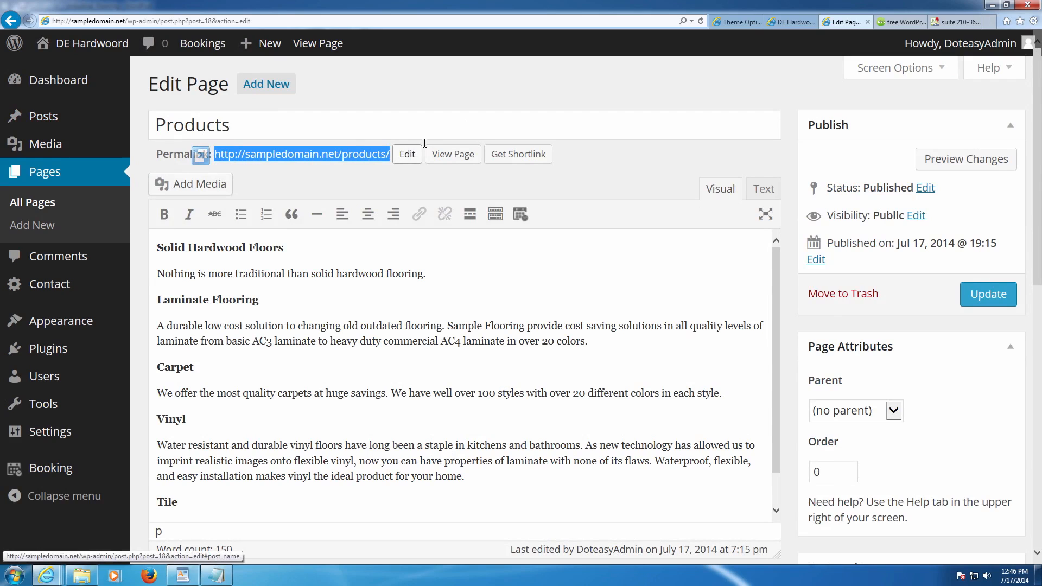
- Paste it as Featured Content #1's Link URL and title it 'Check Our our Products'
click(733, 22)
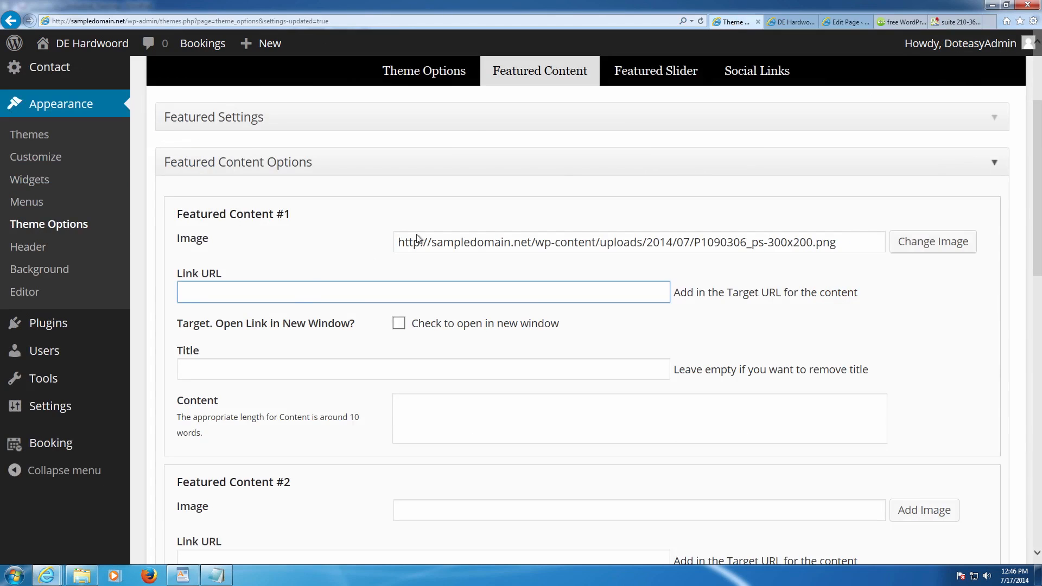
key(ctrl+v)
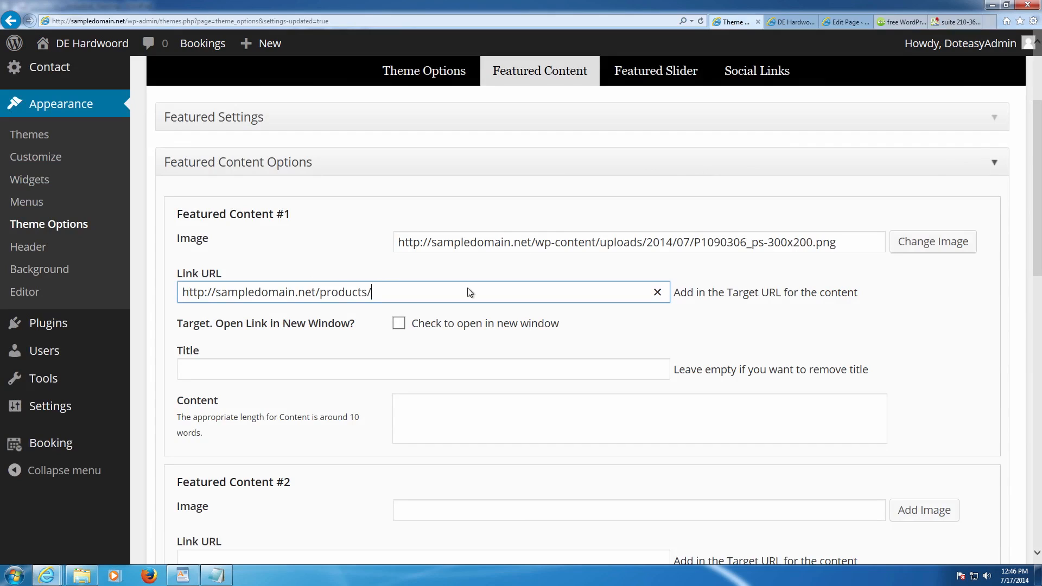
click(288, 362)
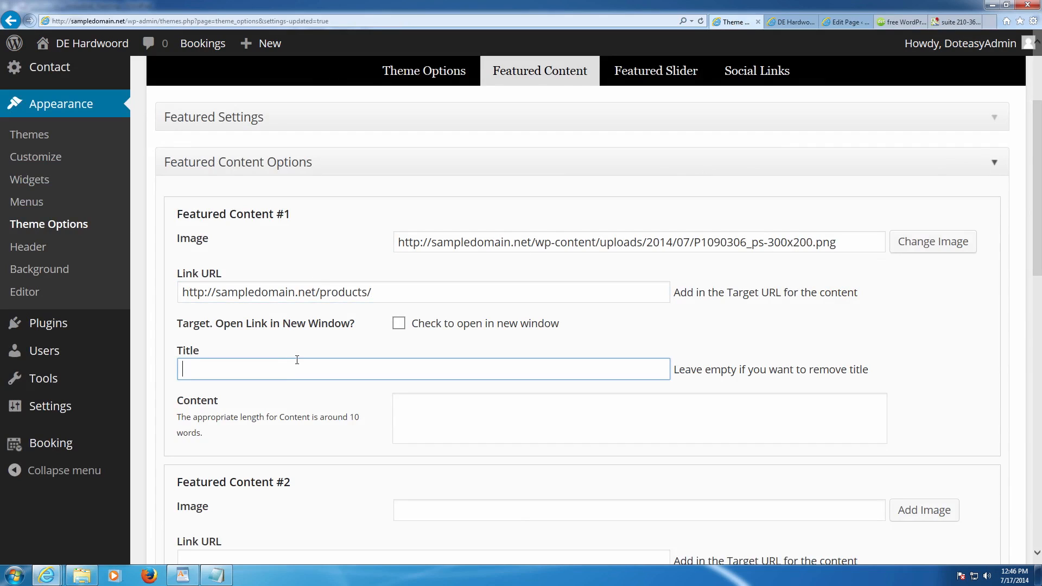
text(Check Our our Products)
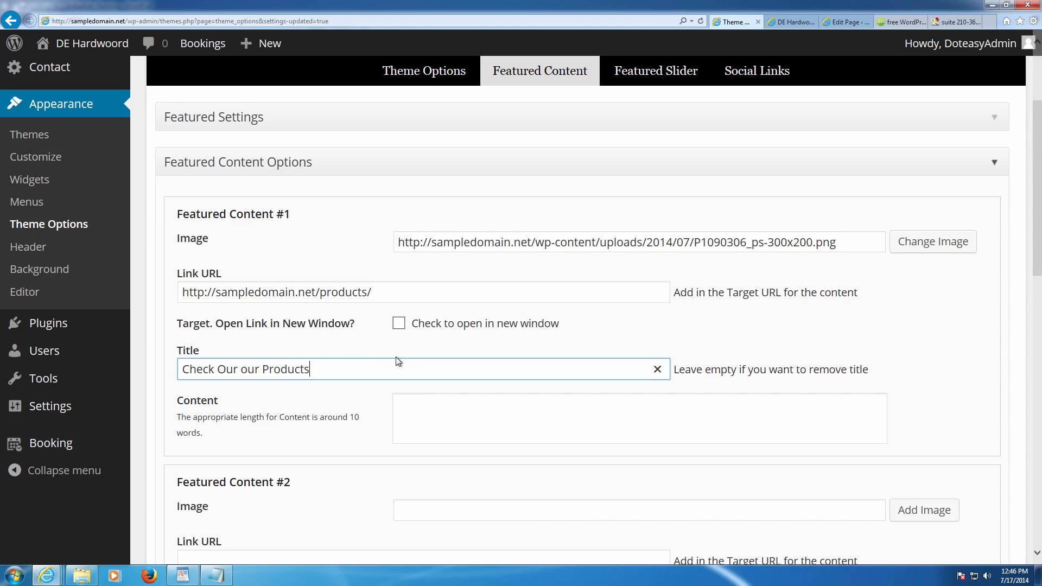
scroll(398, 359, down, 2)
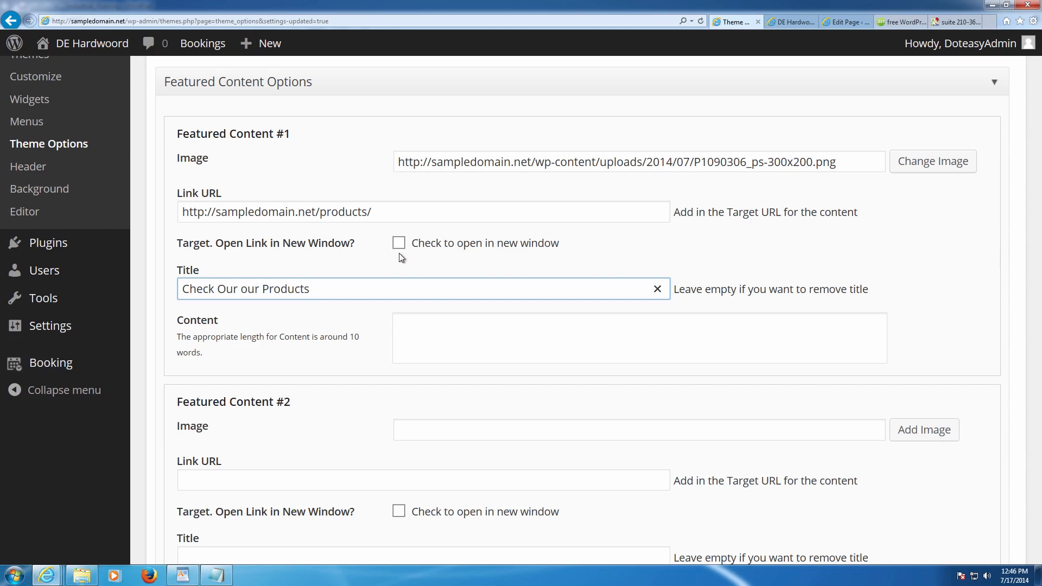
scroll(499, 311, down, 1)
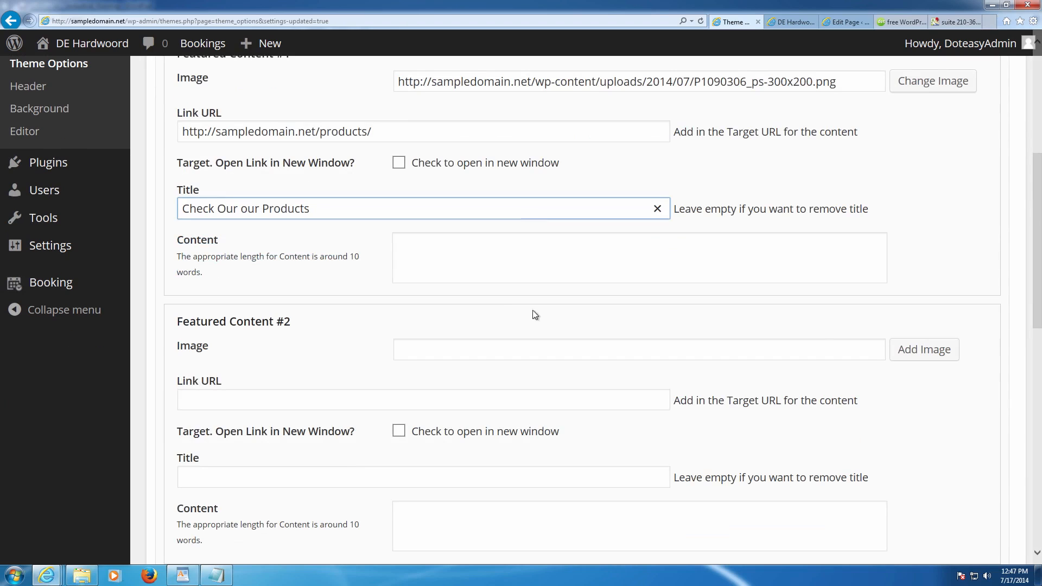
- Insert the Booking Page image from the Media Library into Featured Content #2
click(931, 353)
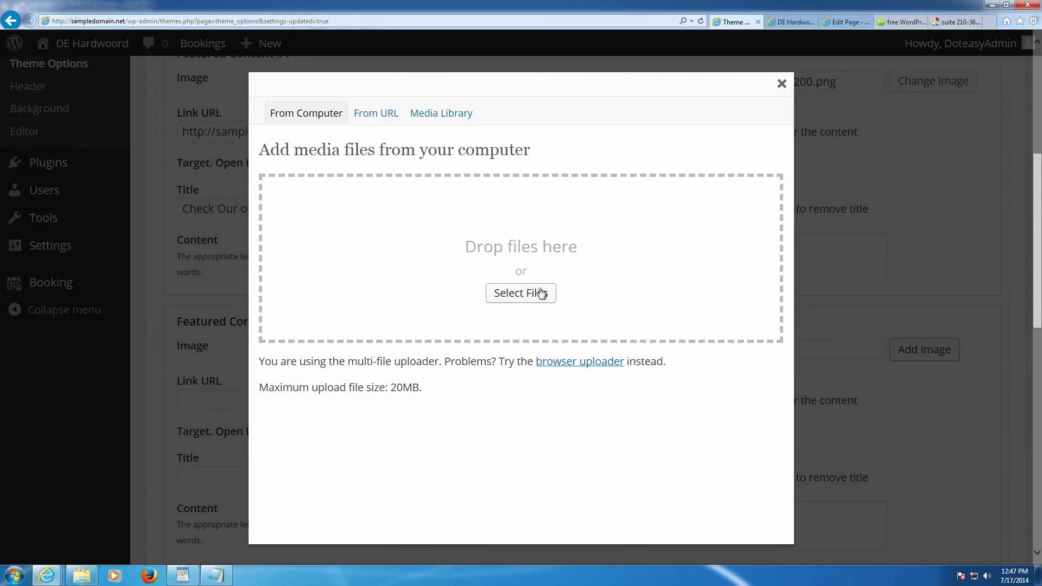
click(393, 124)
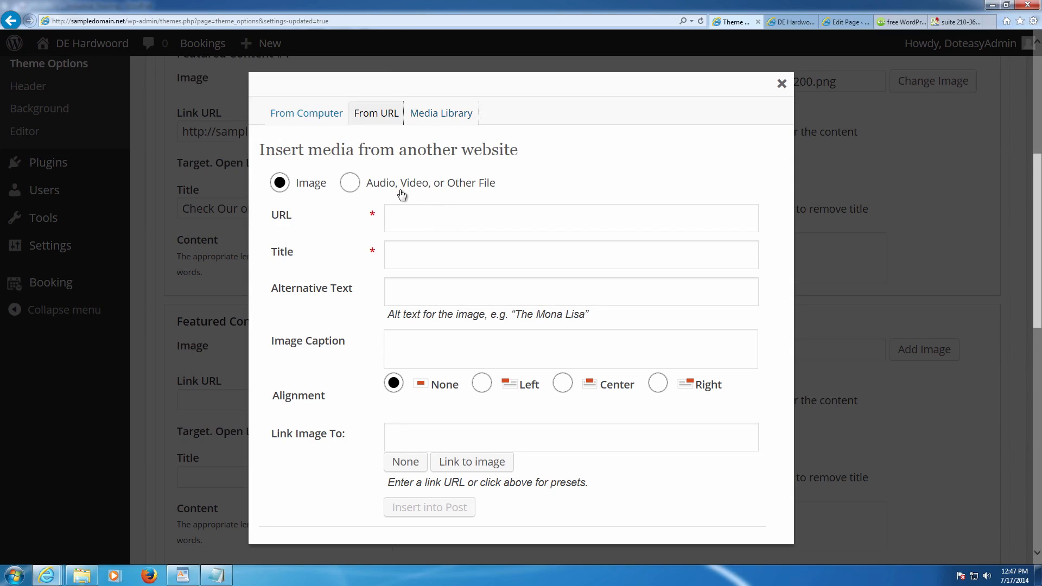
click(436, 115)
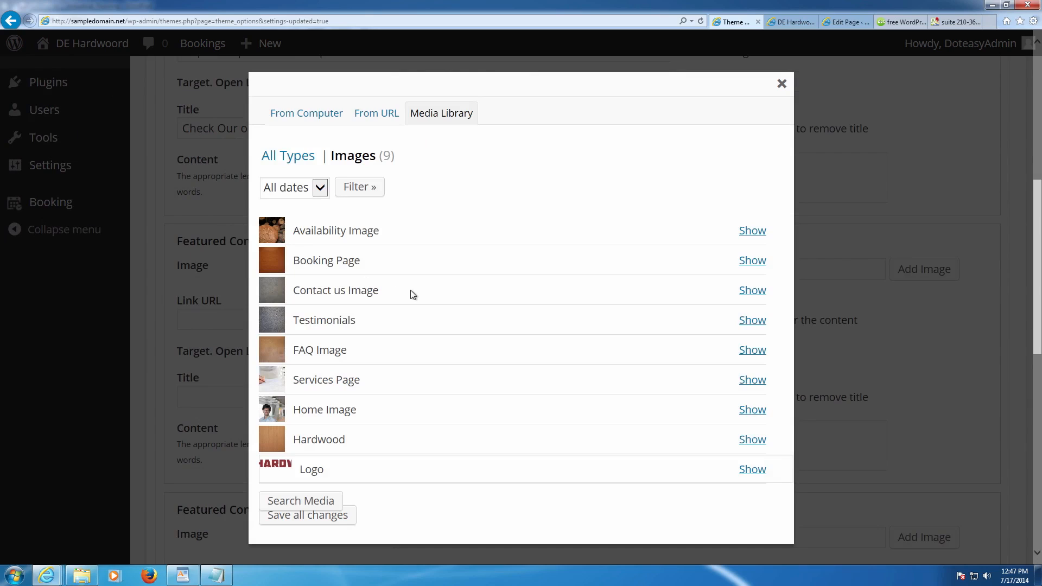
click(742, 262)
scroll(597, 353, down, 3)
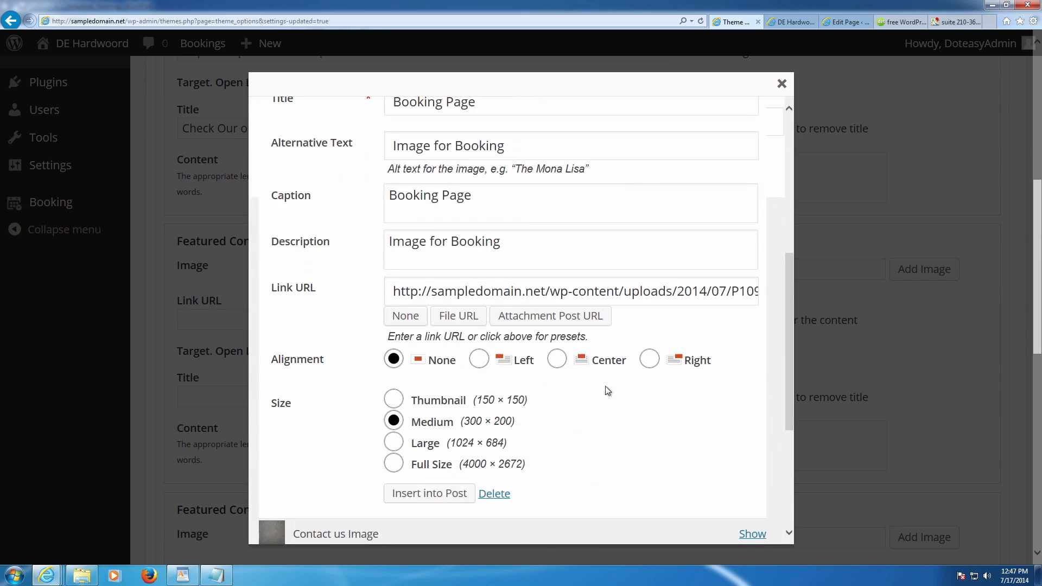
scroll(488, 412, down, 3)
click(440, 300)
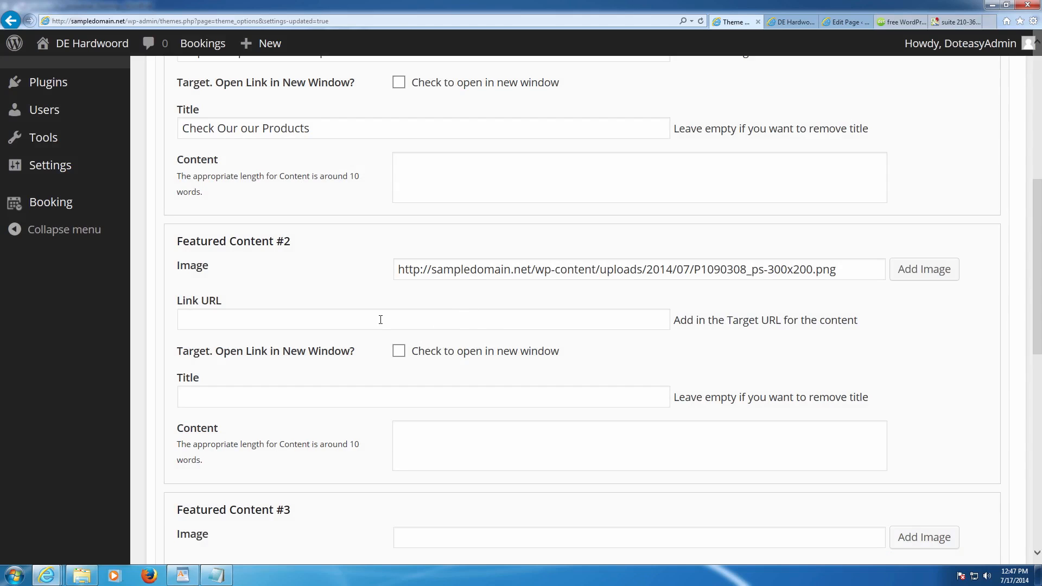
click(391, 318)
click(836, 26)
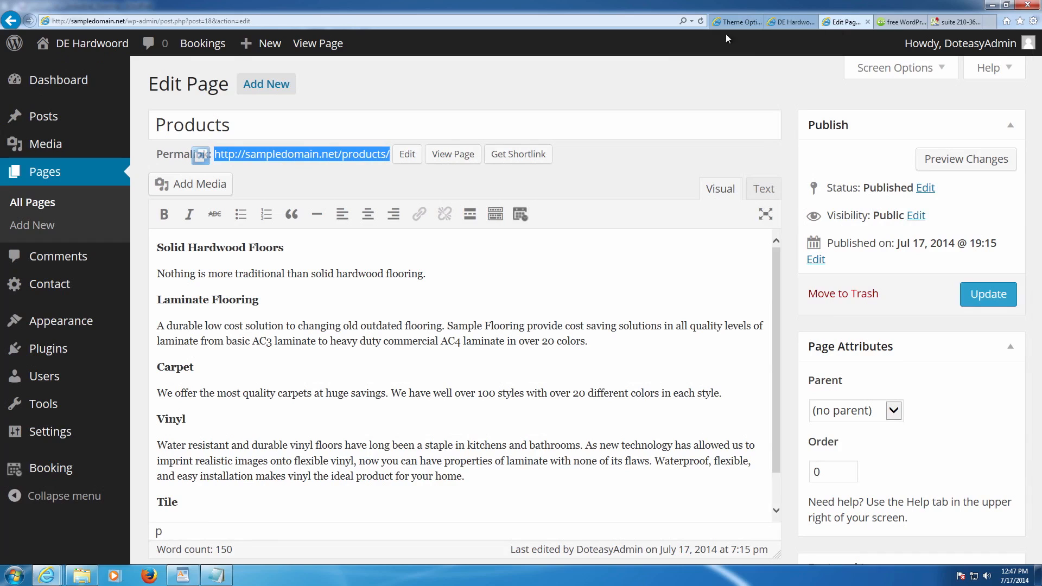
- Copy the Booking Page permalink and close the Google Maps and plugin tabs
click(57, 203)
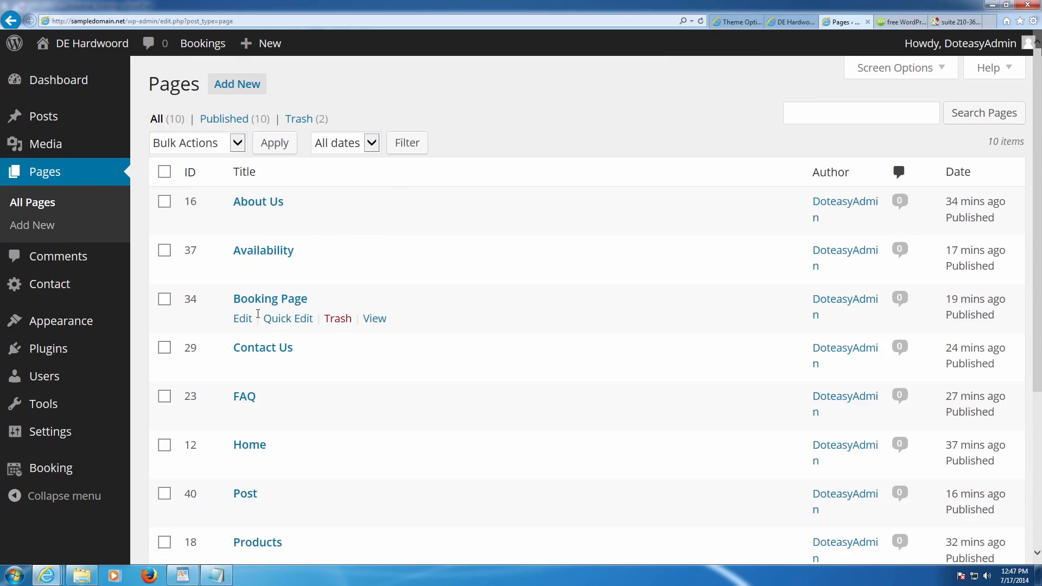
click(242, 320)
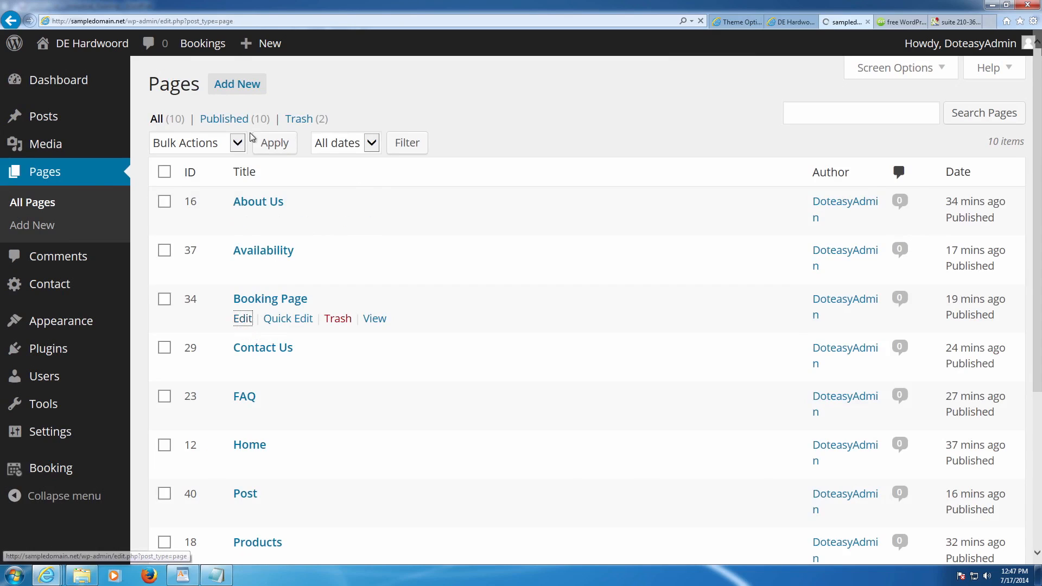
drag(414, 154, 236, 158)
key(ctrl+c)
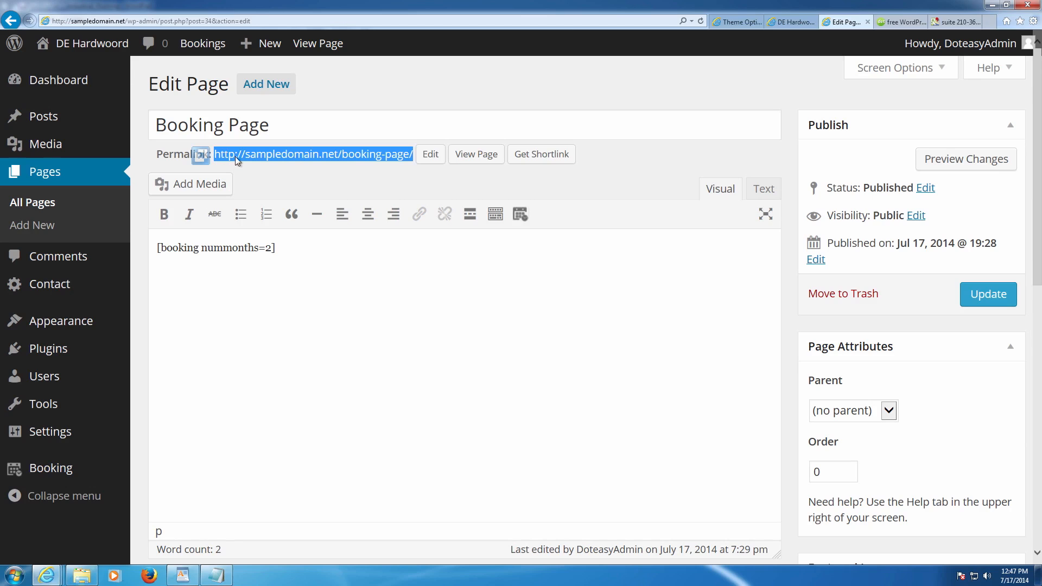
click(935, 21)
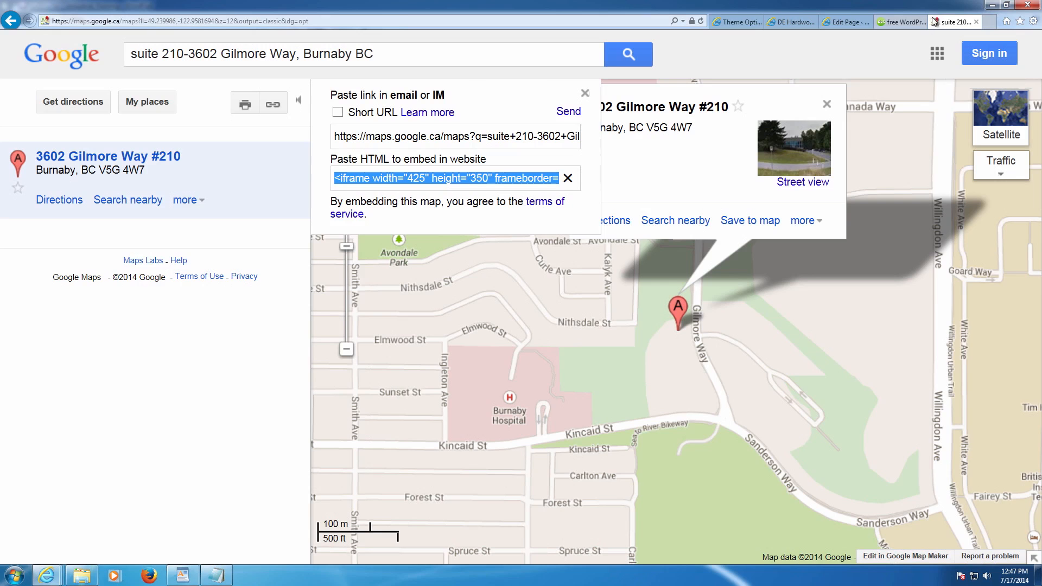
click(899, 20)
click(959, 24)
click(975, 23)
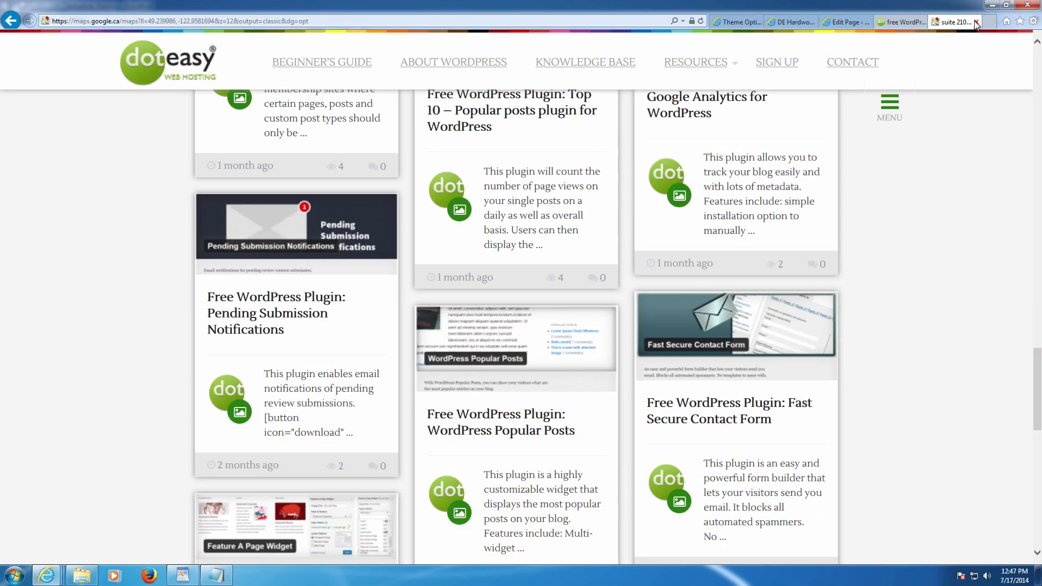
click(975, 23)
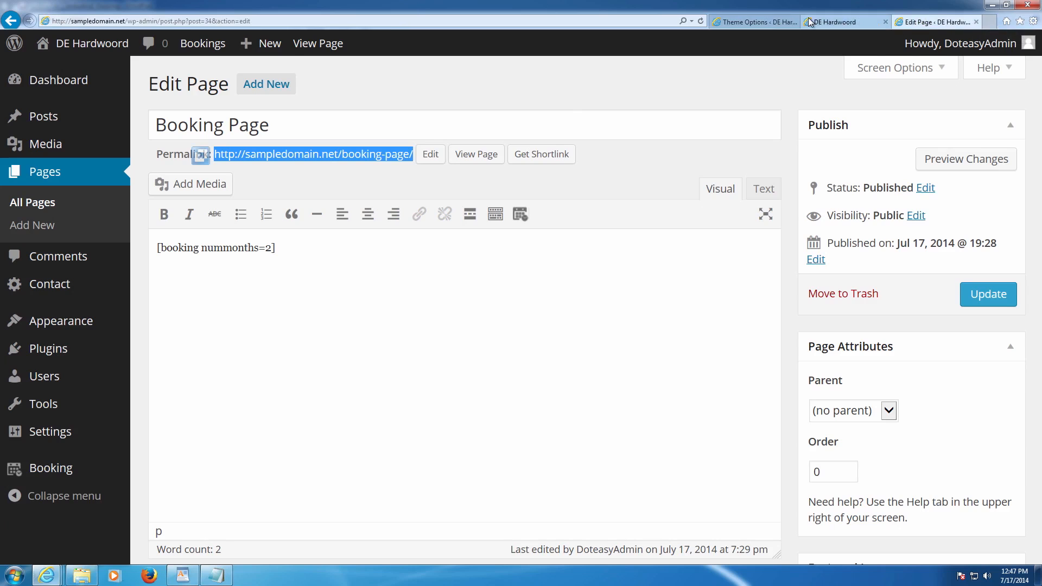
click(836, 21)
click(756, 22)
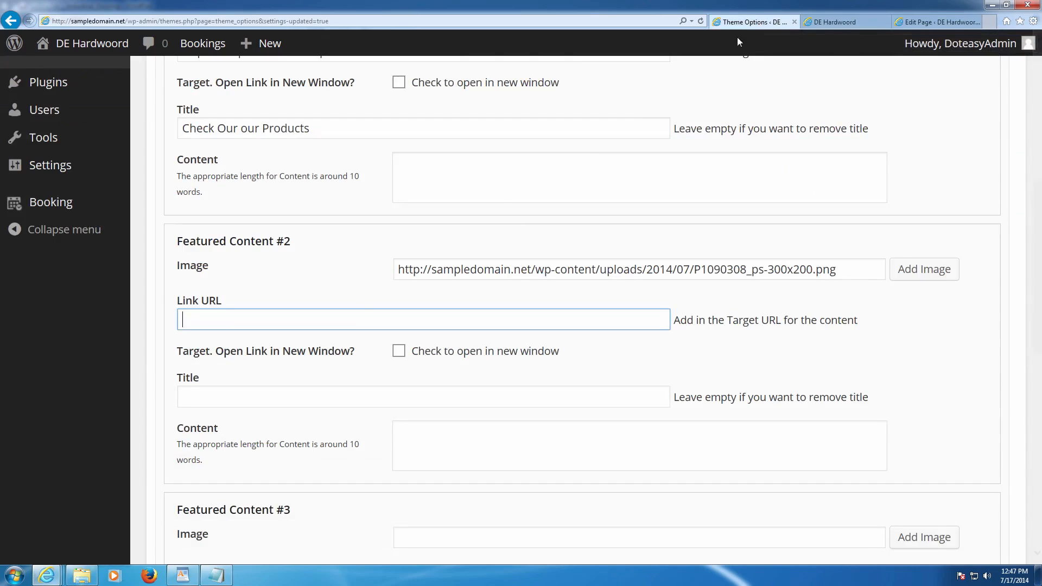
key(ctrl+v)
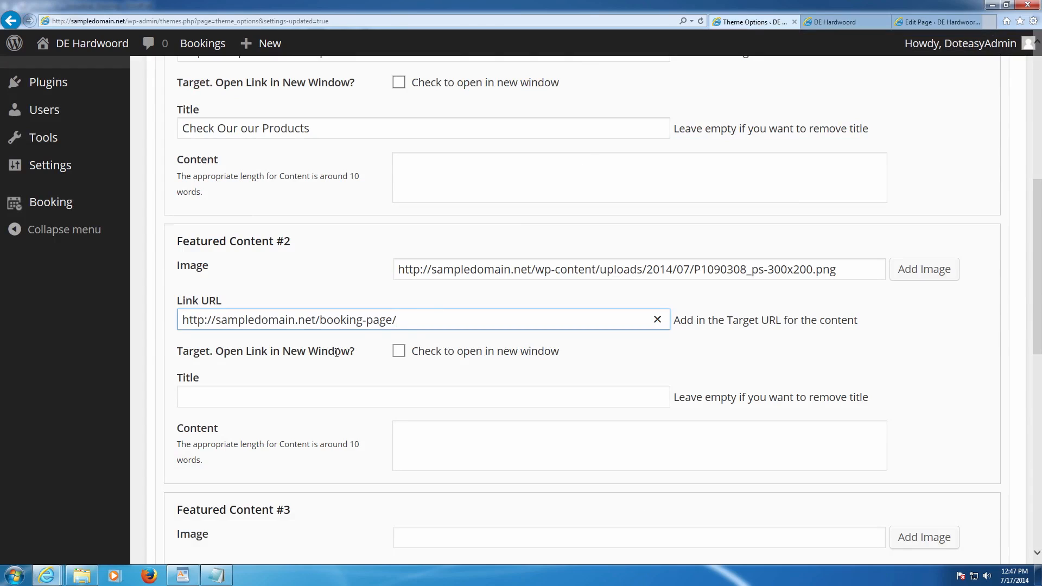
click(299, 390)
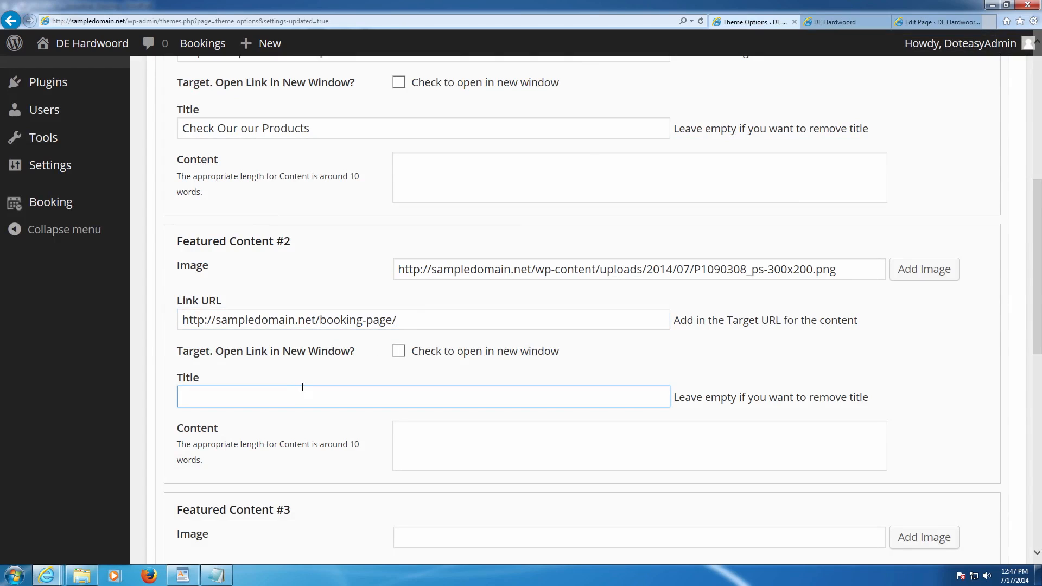
text(Booke an Appointment Today)
scroll(519, 390, down, 2)
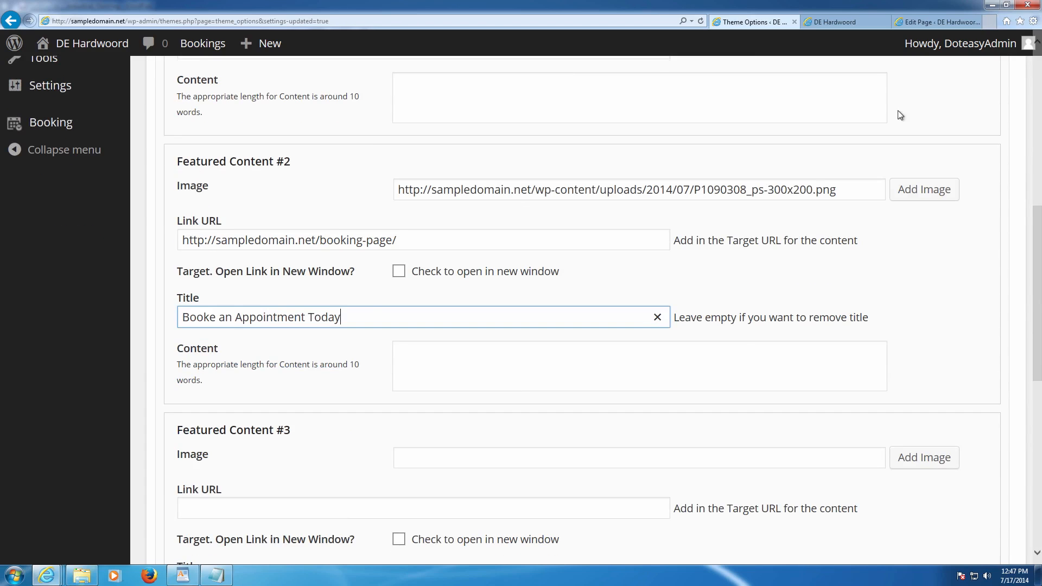
click(922, 22)
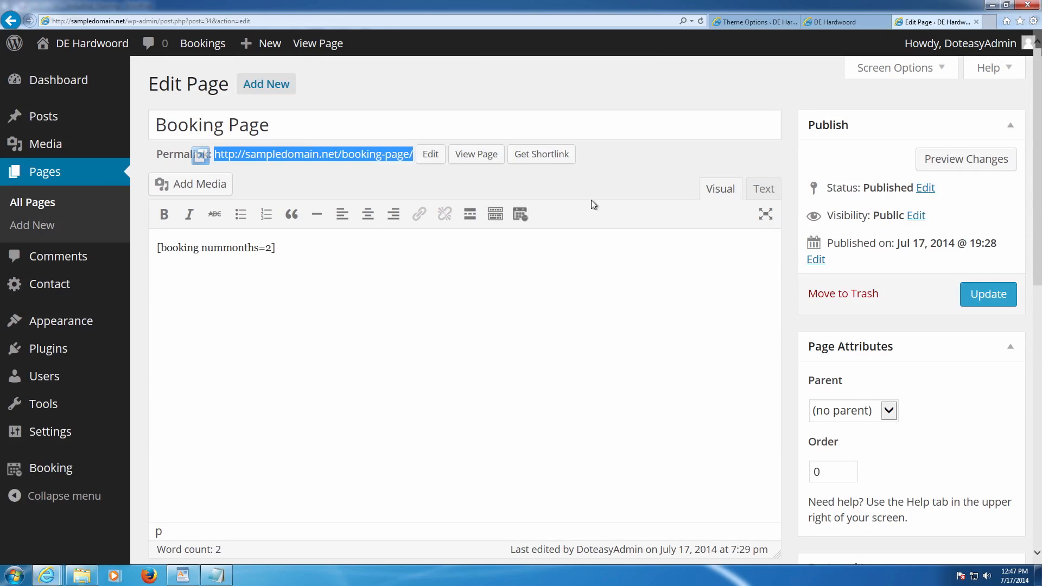
- Save the featured content settings and view the DE Hardwood home page
click(41, 201)
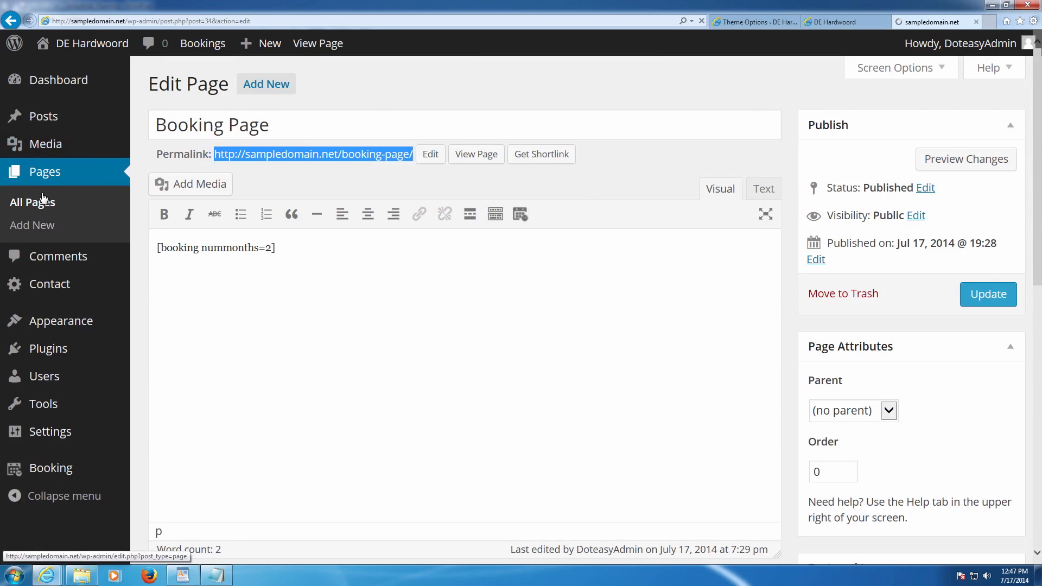
click(754, 22)
scroll(775, 304, down, 4)
scroll(816, 363, down, 6)
click(240, 462)
click(848, 23)
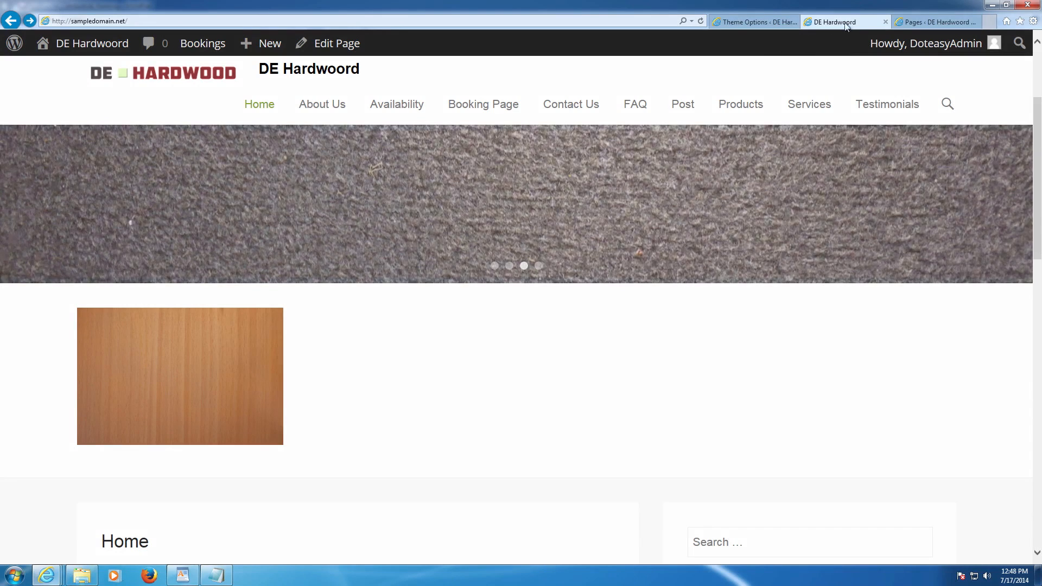
- Copy the Contact Us page's permalink from its page editor
click(934, 22)
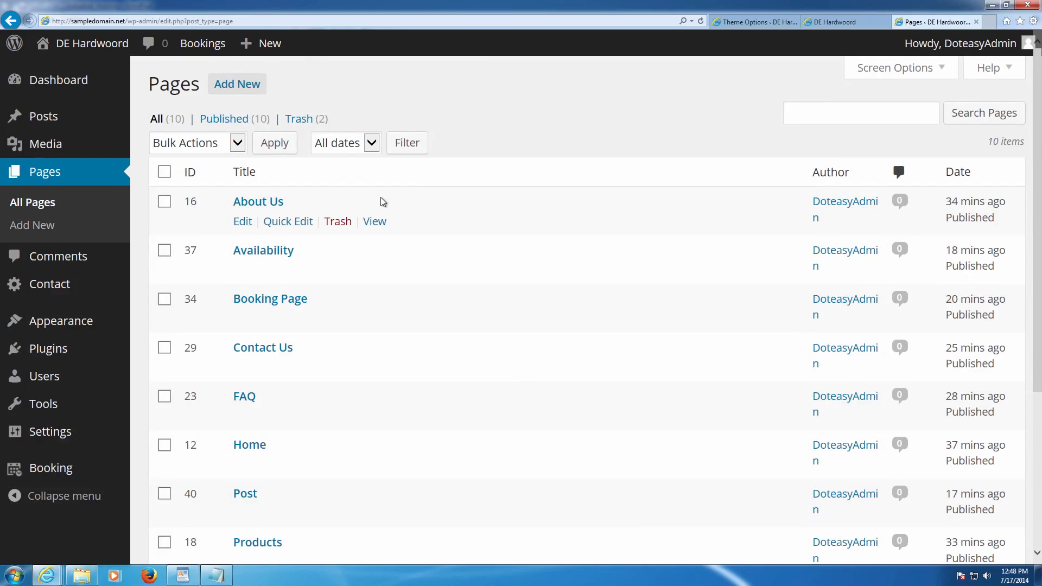
scroll(380, 209, down, 2)
scroll(379, 216, down, 2)
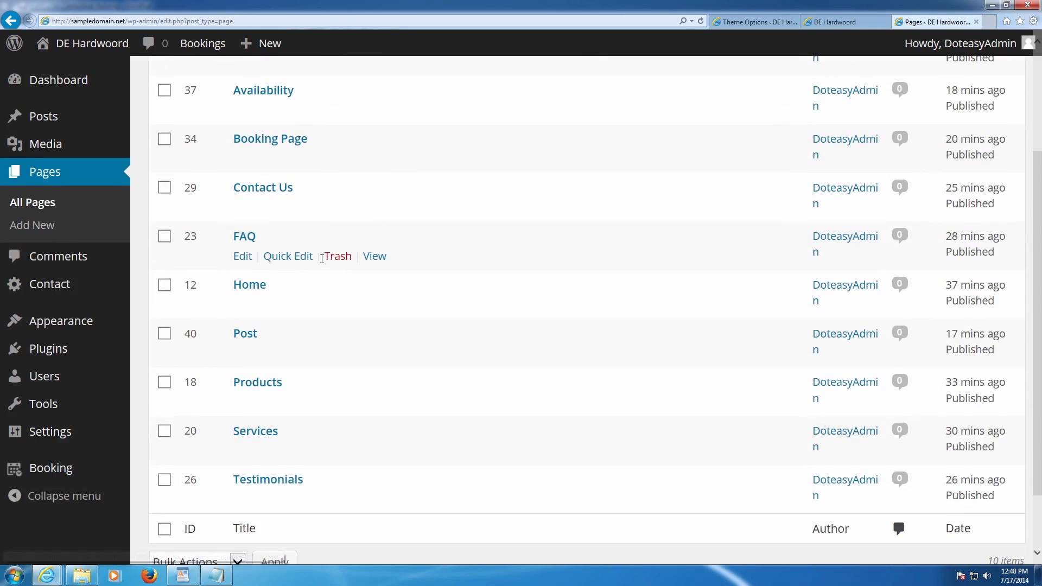
click(242, 208)
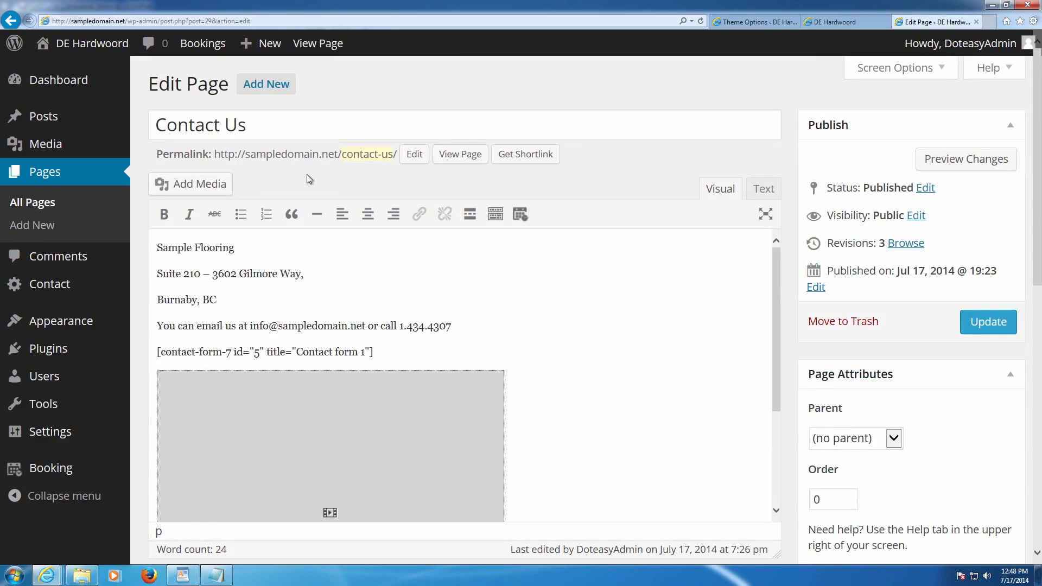
drag(396, 156, 216, 157)
key(ctrl+c)
click(740, 23)
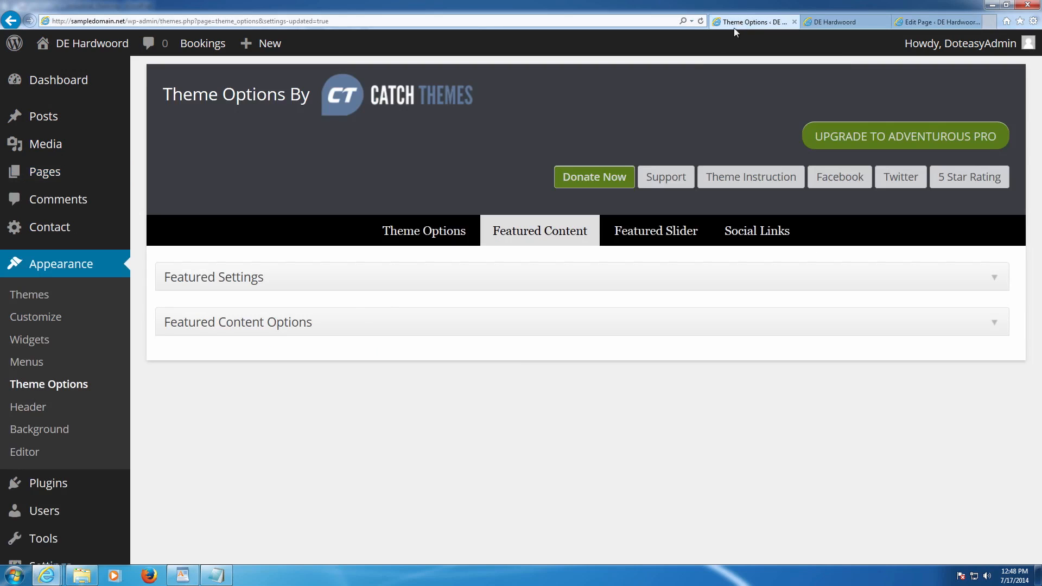
- Paste the Contact Us address into the Featured Content #3 and #4 image fields and submit
click(305, 331)
scroll(345, 354, down, 8)
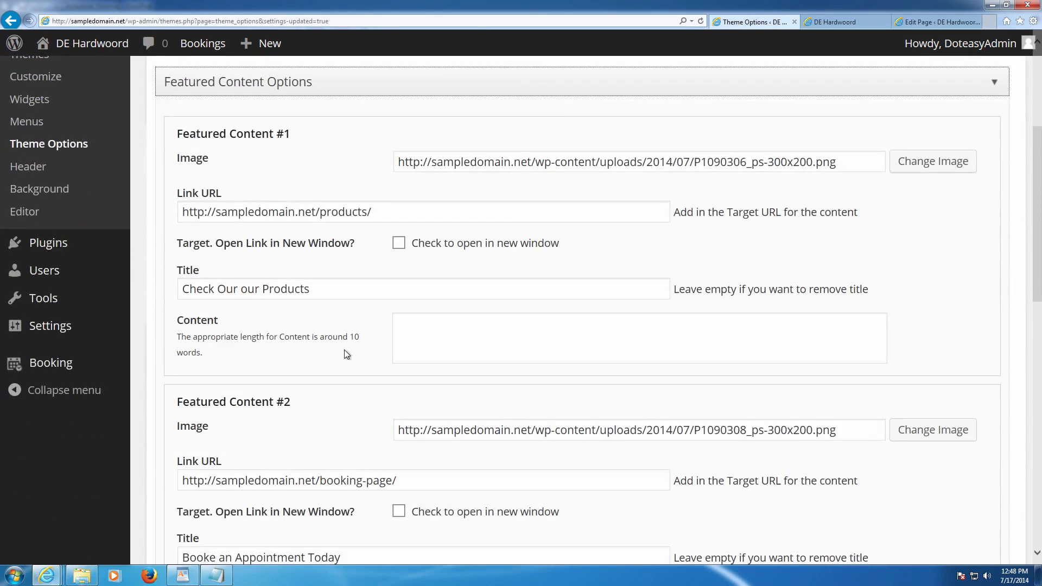
scroll(348, 355, down, 2)
click(447, 373)
scroll(441, 374, down, 2)
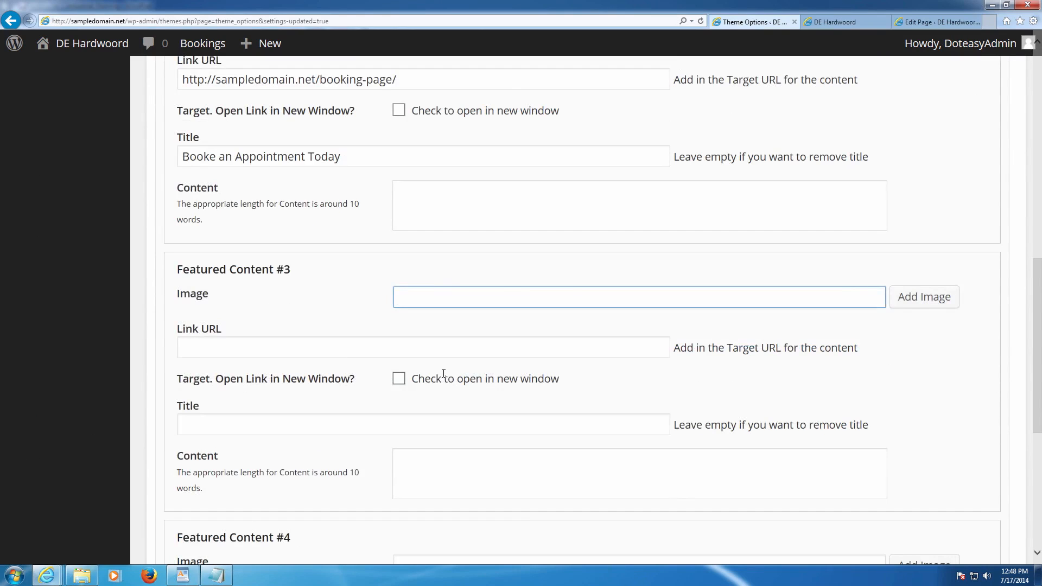
key(ctrl+v)
scroll(466, 355, down, 4)
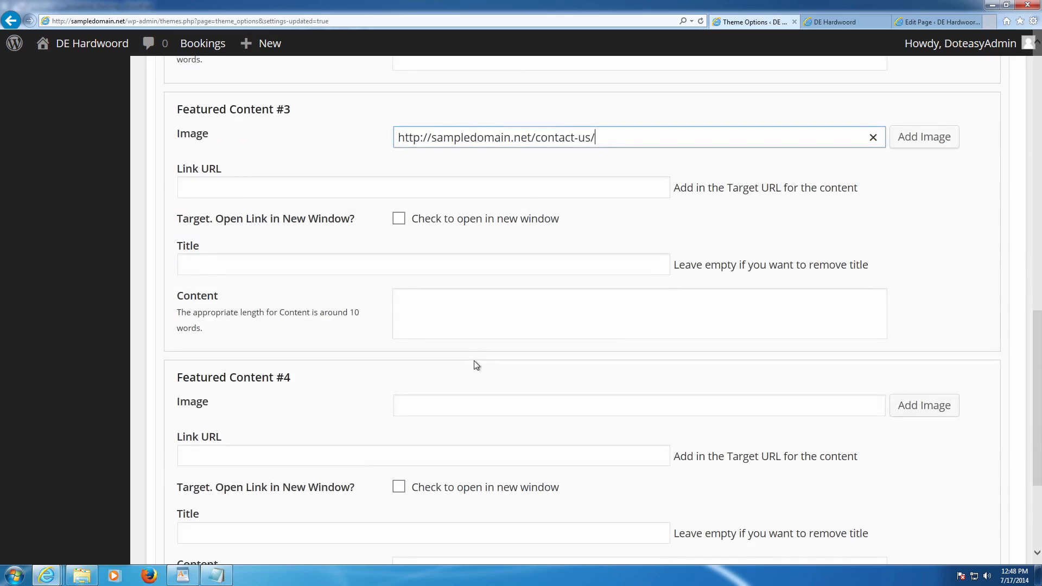
click(480, 403)
key(ctrl+v)
key(Return)
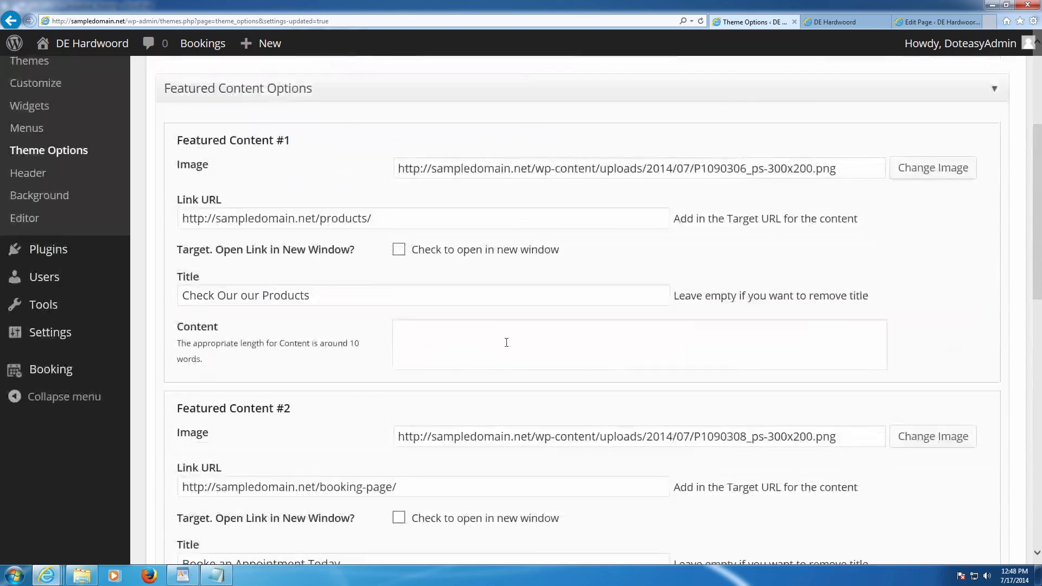
- Set Featured Content #3's link to the Booking Page address and #4's to Contact Us
scroll(514, 321, down, 4)
scroll(553, 321, down, 4)
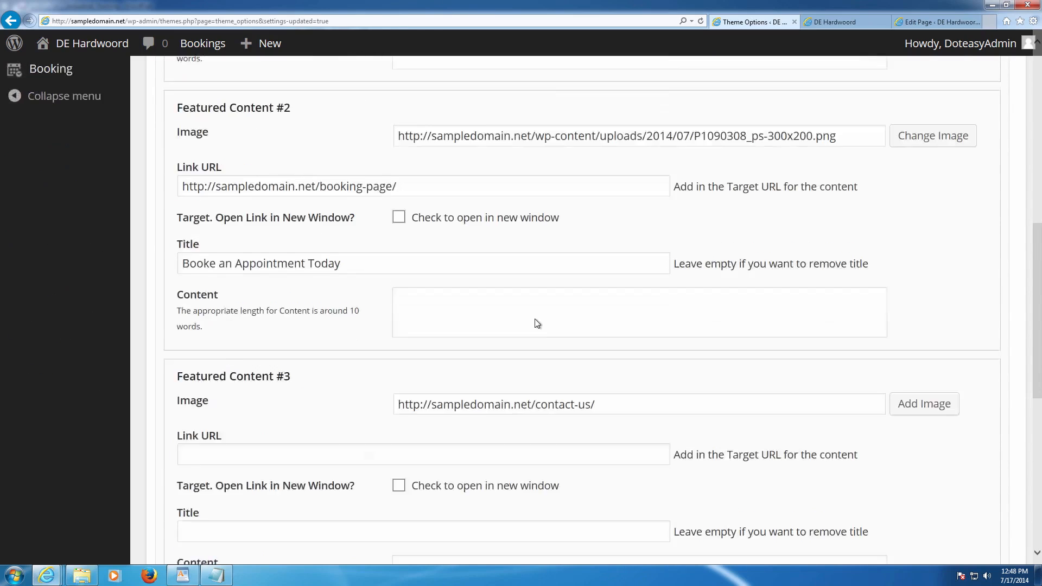
scroll(553, 326, up, 9)
scroll(540, 324, up, 3)
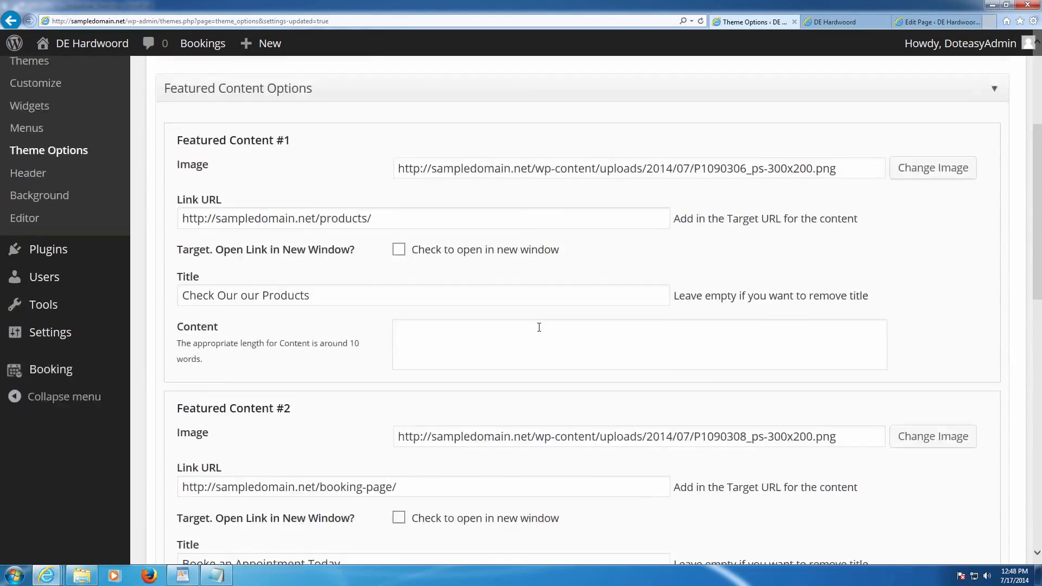
scroll(564, 334, down, 3)
scroll(573, 327, down, 2)
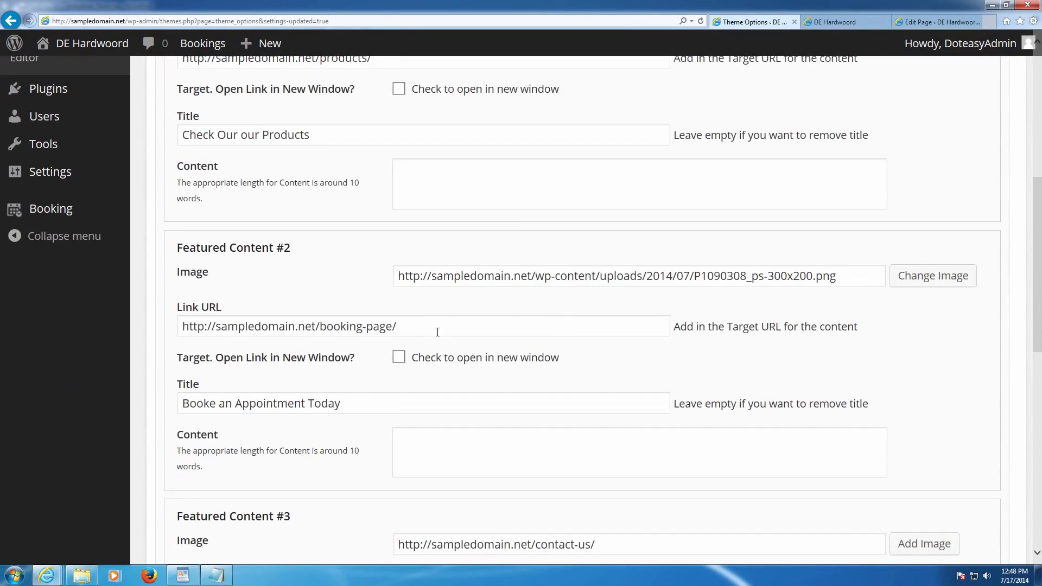
drag(399, 326, 176, 328)
key(ctrl+c)
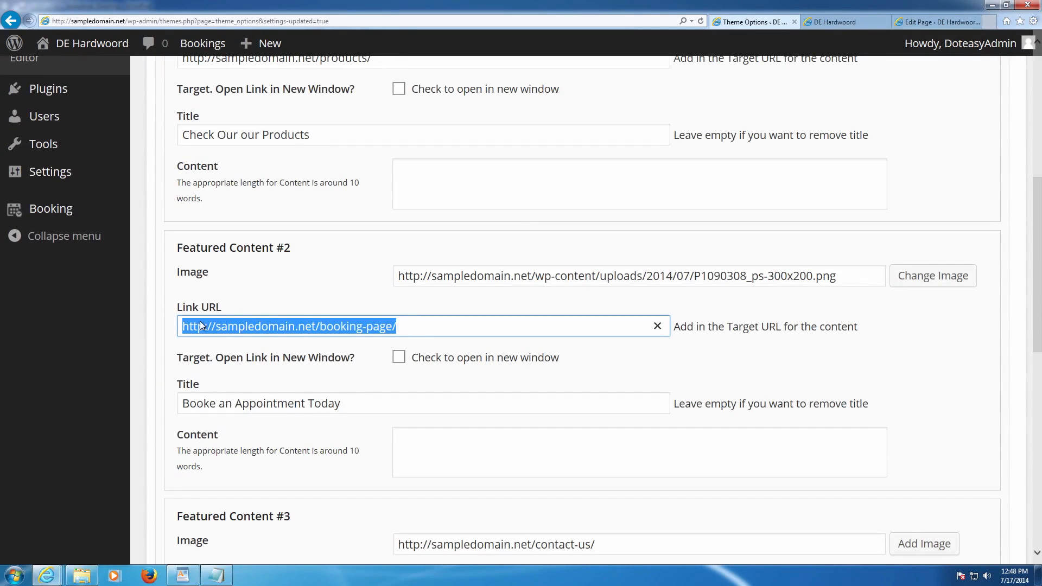
scroll(297, 338, down, 12)
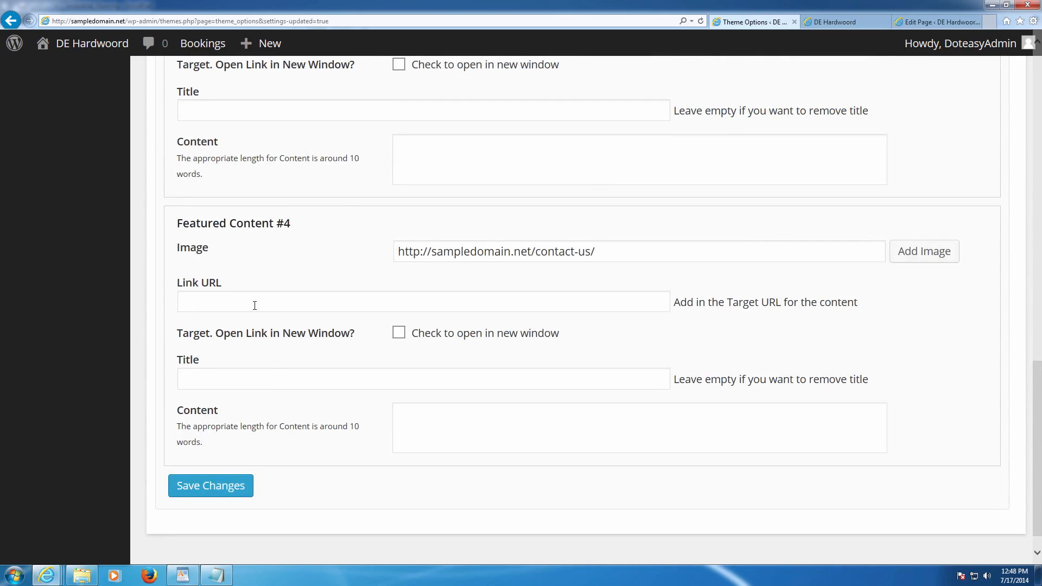
scroll(254, 306, up, 8)
click(242, 348)
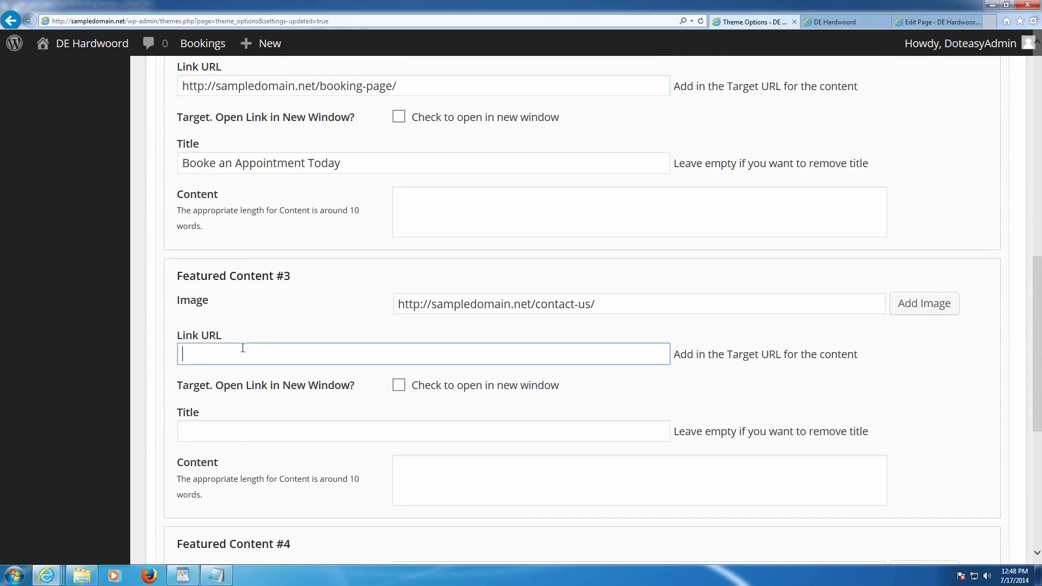
key(ctrl+v)
scroll(359, 328, up, 2)
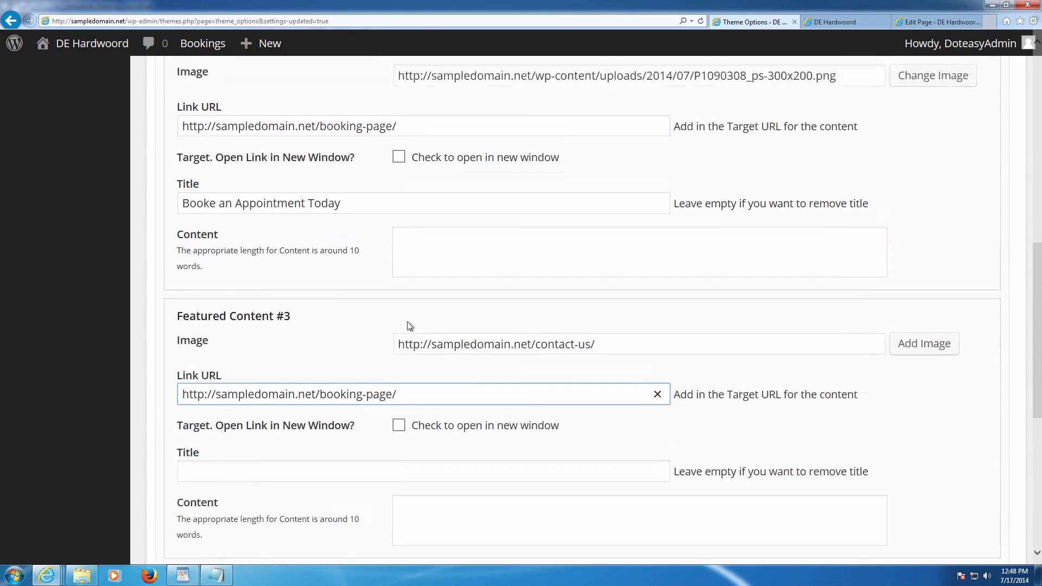
drag(613, 384, 305, 369)
key(ctrl+c)
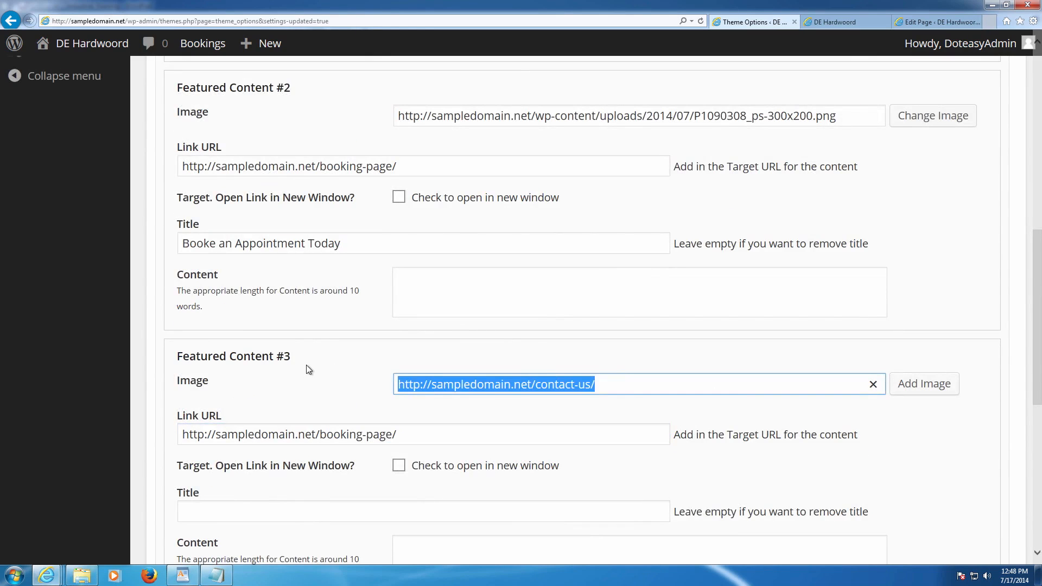
scroll(343, 369, down, 6)
click(254, 460)
key(ctrl+v)
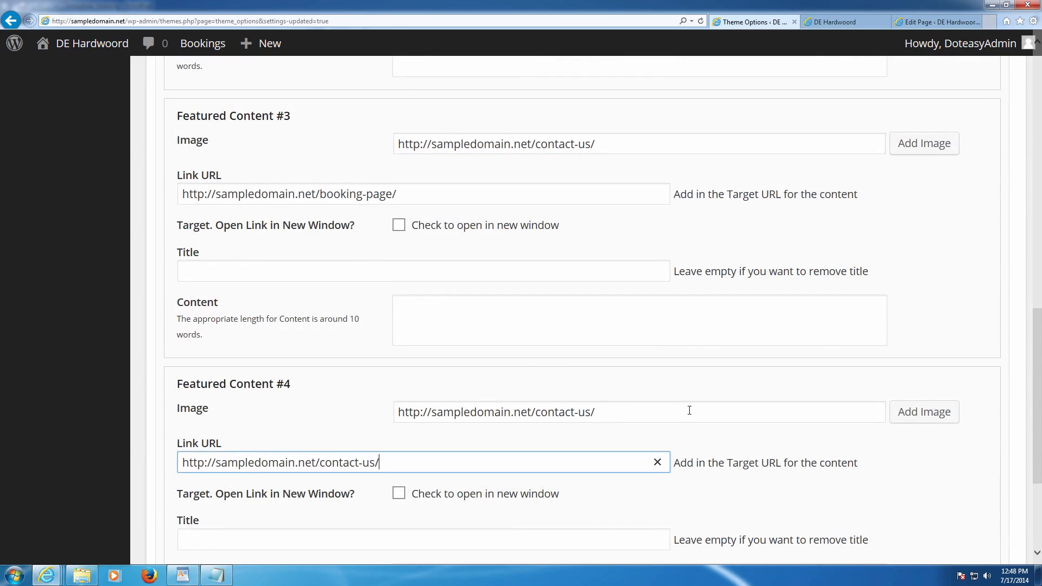
- Clear Featured Content #2's link and title, then retitle it 'Check out our Services here'
scroll(686, 410, up, 10)
drag(429, 331, 179, 326)
key(BackSpace)
drag(340, 403, 182, 403)
key(BackSpace)
scroll(372, 359, up, 4)
scroll(372, 360, down, 4)
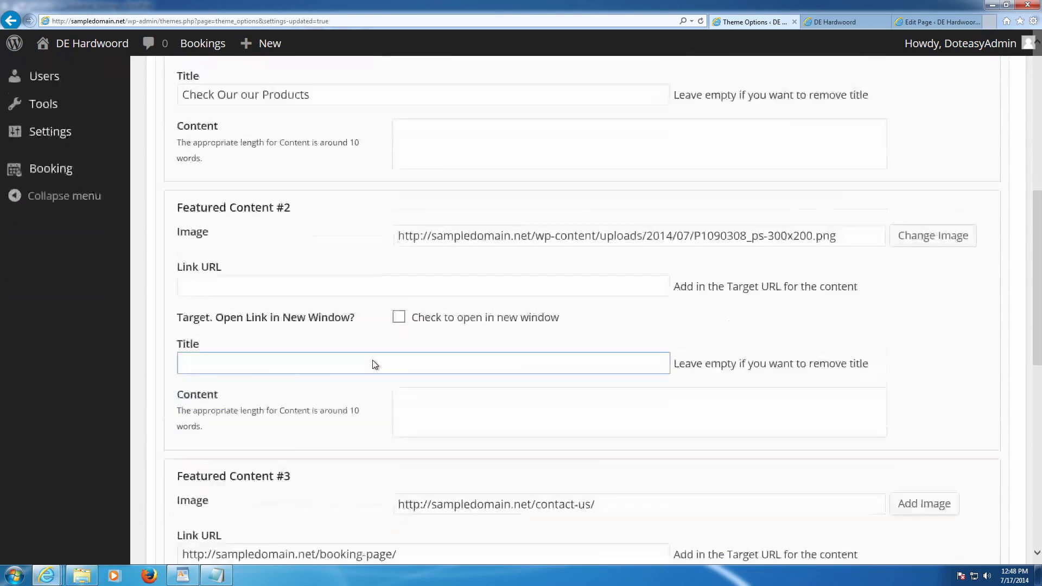
scroll(372, 360, down, 4)
scroll(344, 360, up, 4)
click(296, 328)
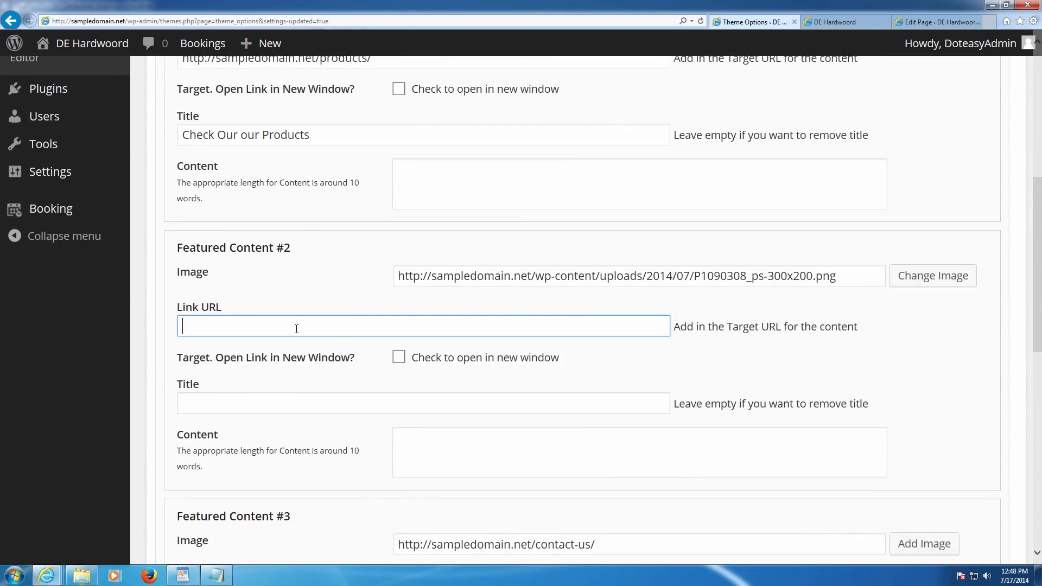
click(259, 395)
text(Check our)
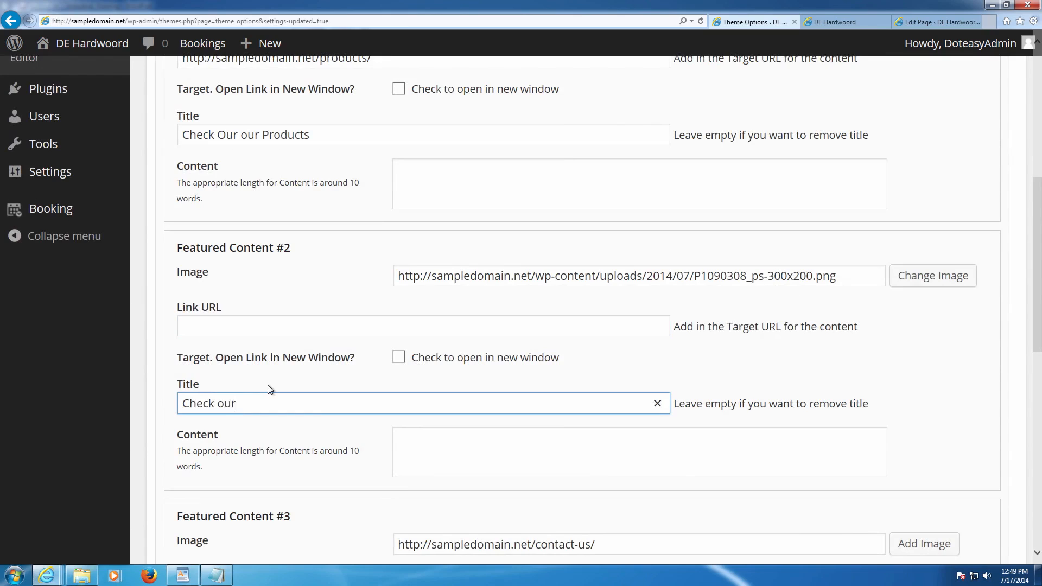
key(BackSpace)
text(t our )
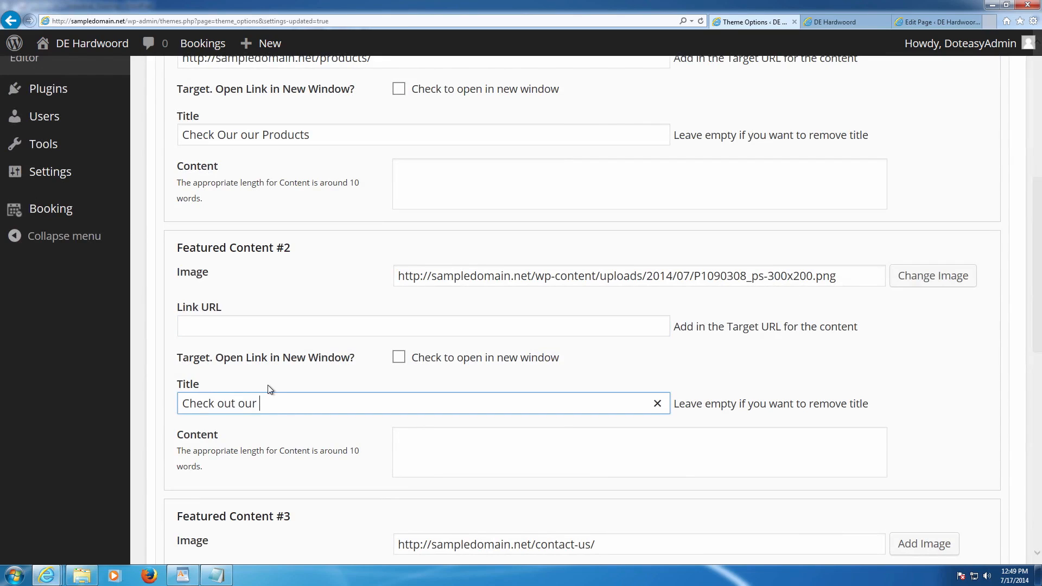
text(Services here)
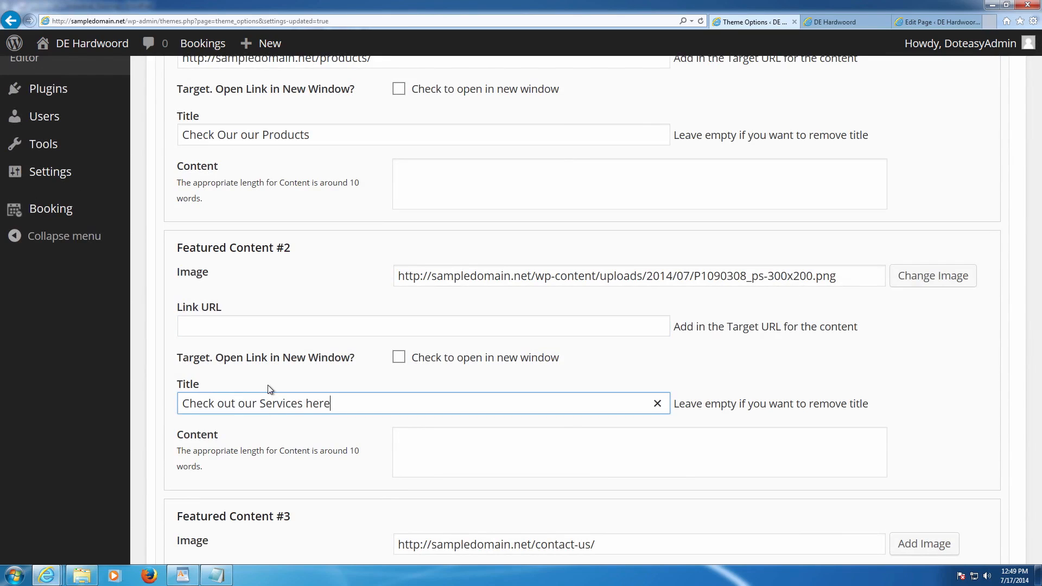
click(924, 22)
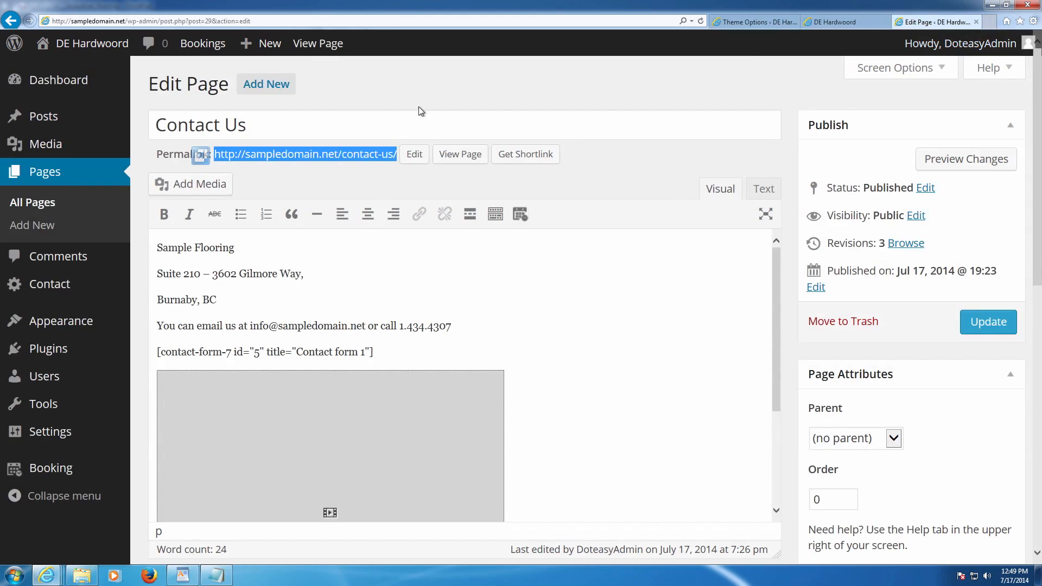
- Copy the Services page permalink from its editor and return to Theme Options
click(26, 202)
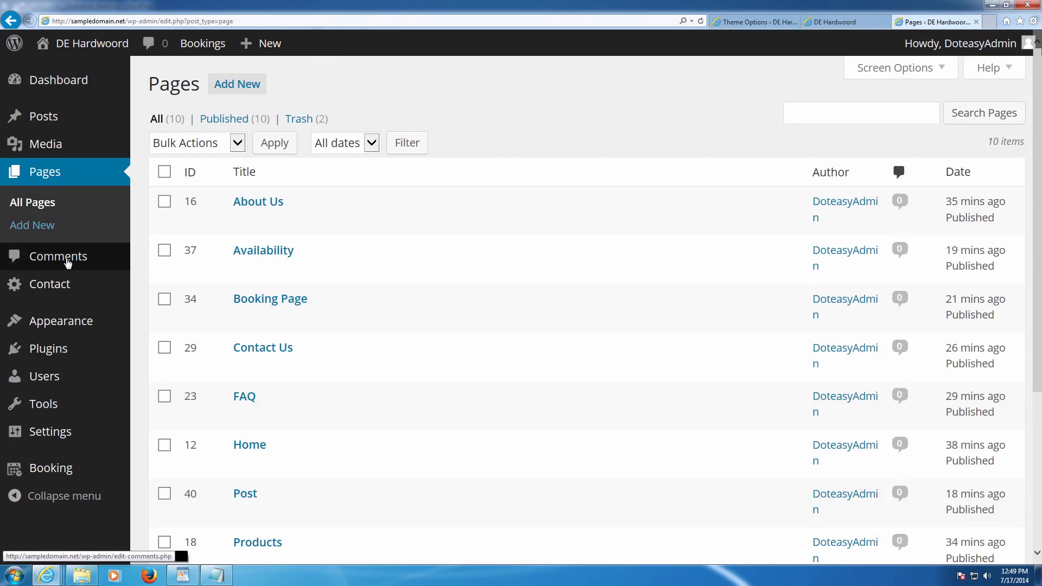
scroll(149, 298, down, 1)
scroll(235, 374, down, 2)
click(239, 373)
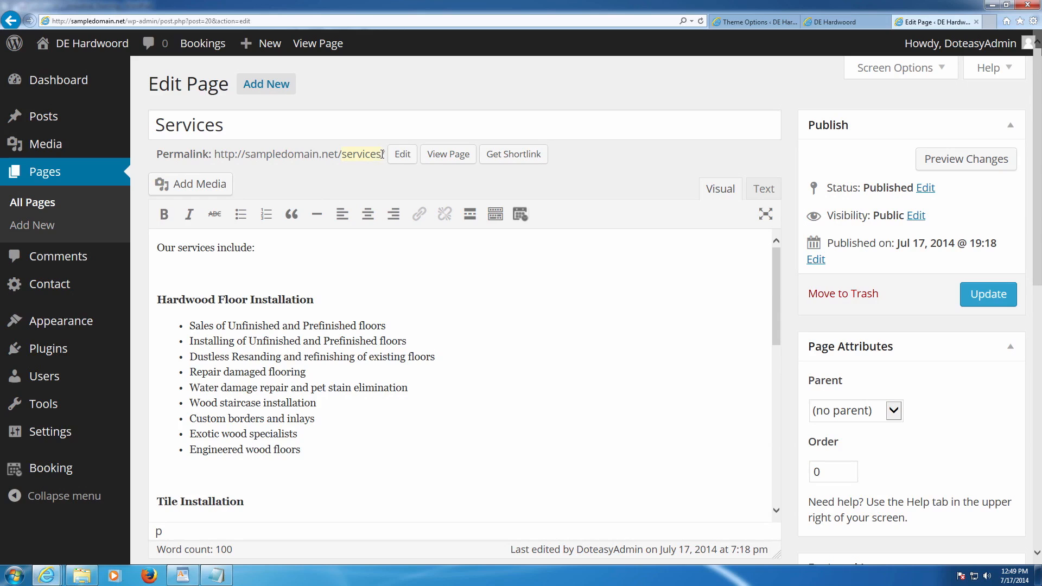
drag(383, 154, 224, 154)
key(ctrl+c)
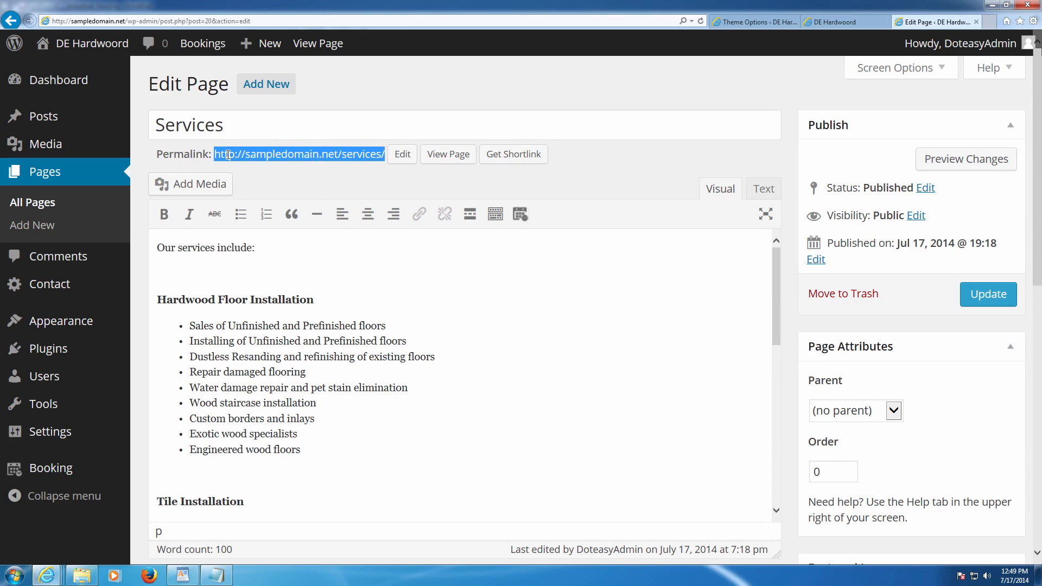
click(811, 23)
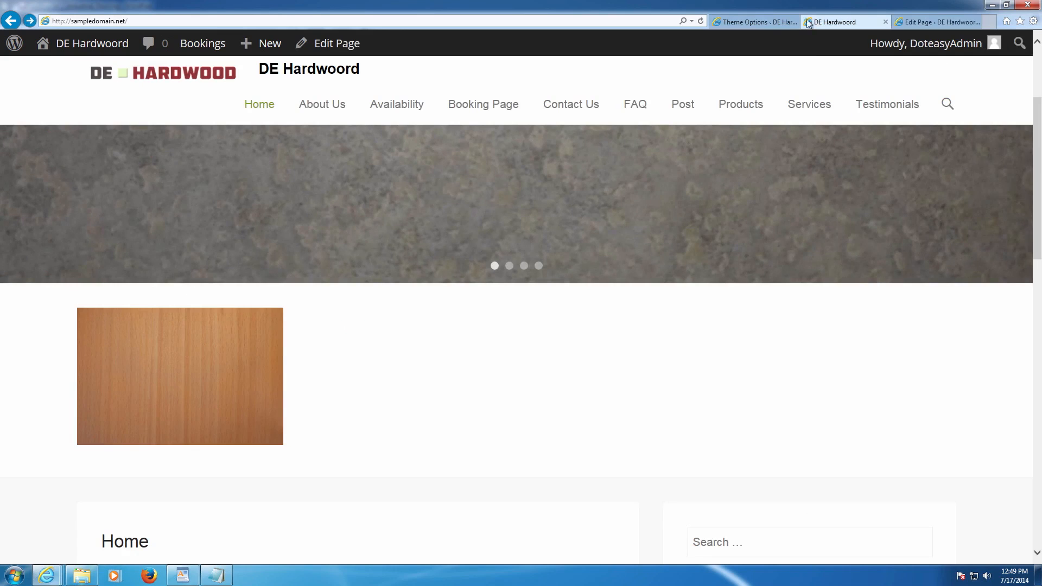
click(738, 22)
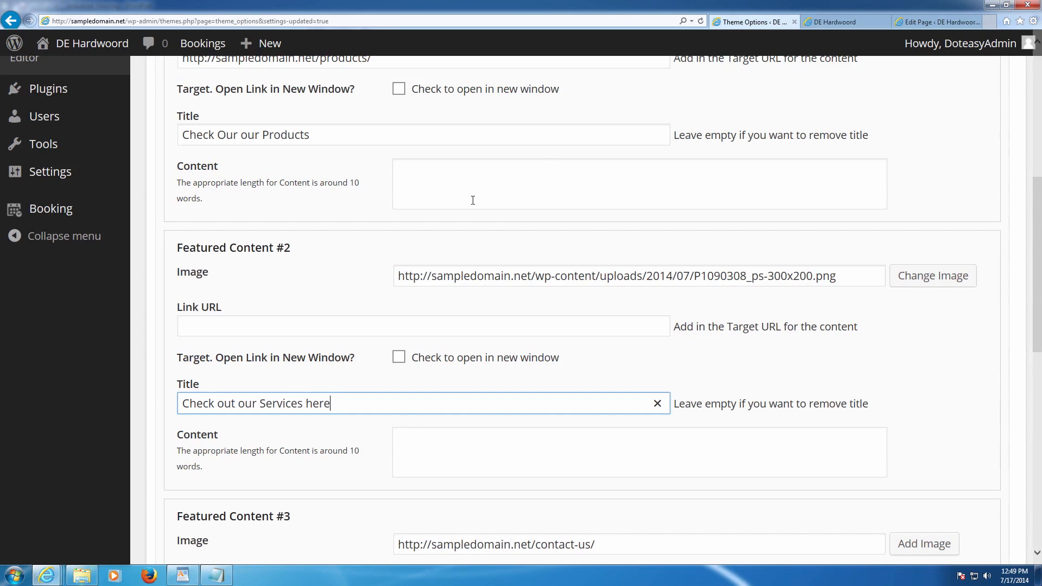
- Paste the Services page address into Featured Content #2's Link URL
click(308, 324)
key(ctrl+v)
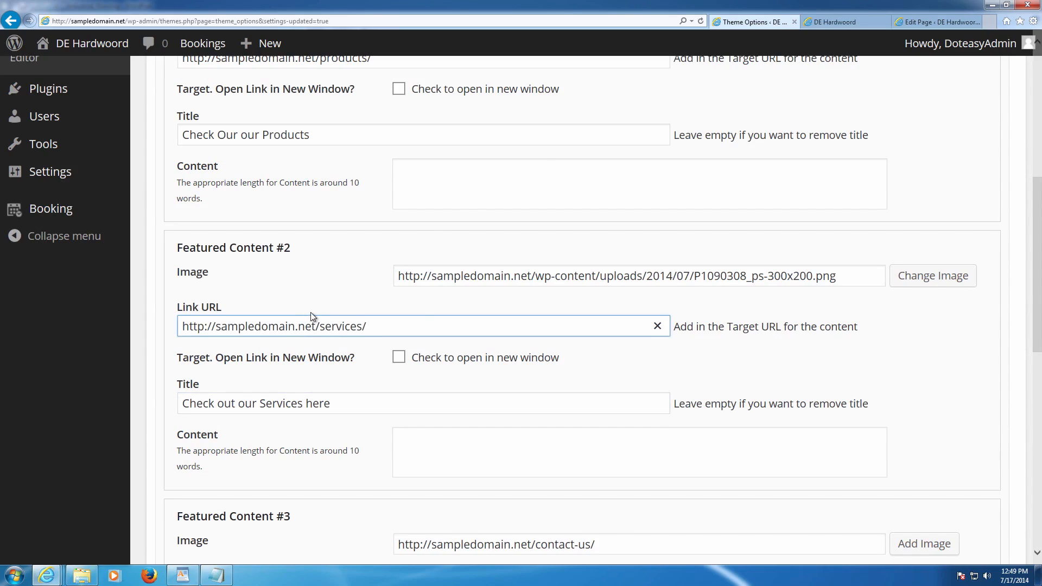
scroll(330, 302, up, 3)
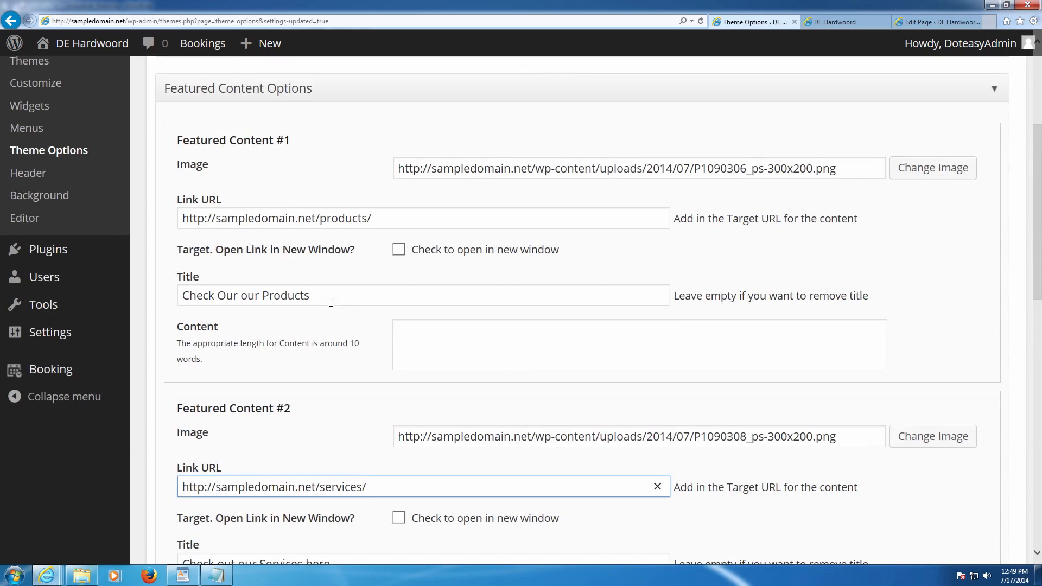
scroll(333, 317, down, 3)
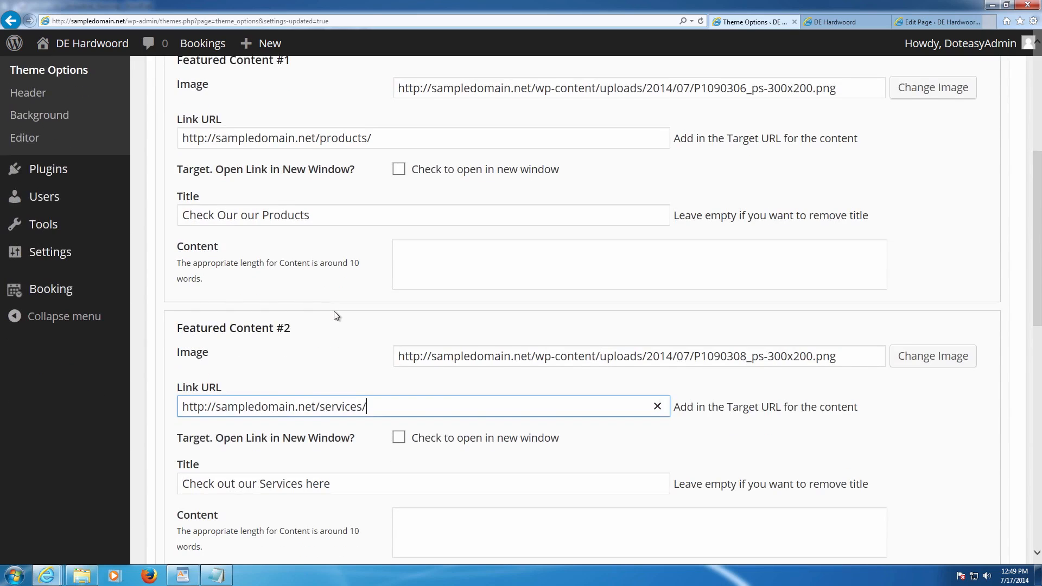
- Replace Featured Content #2's image with the Services Page picture from the Media Library
click(895, 278)
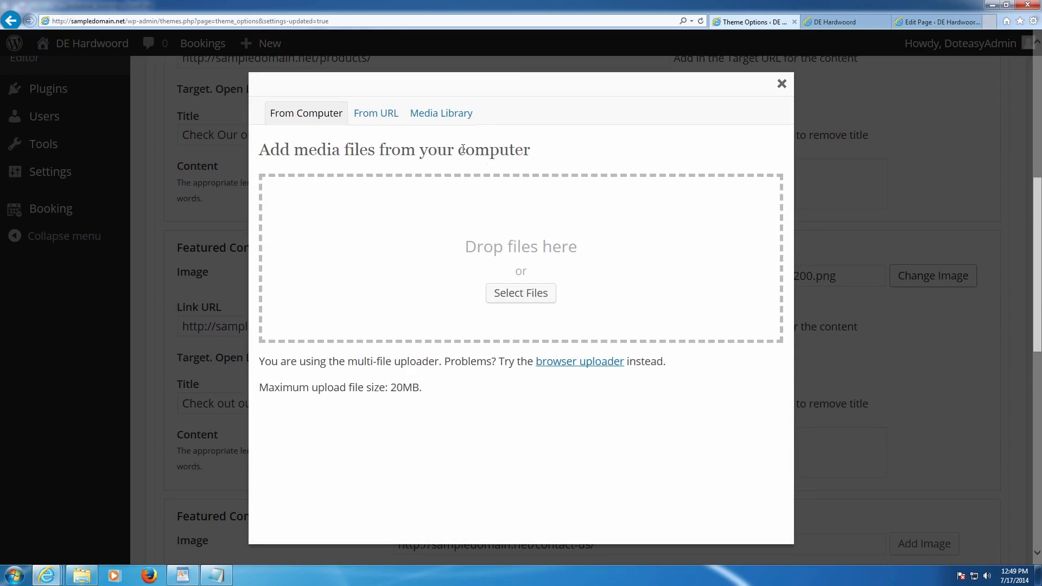
click(444, 121)
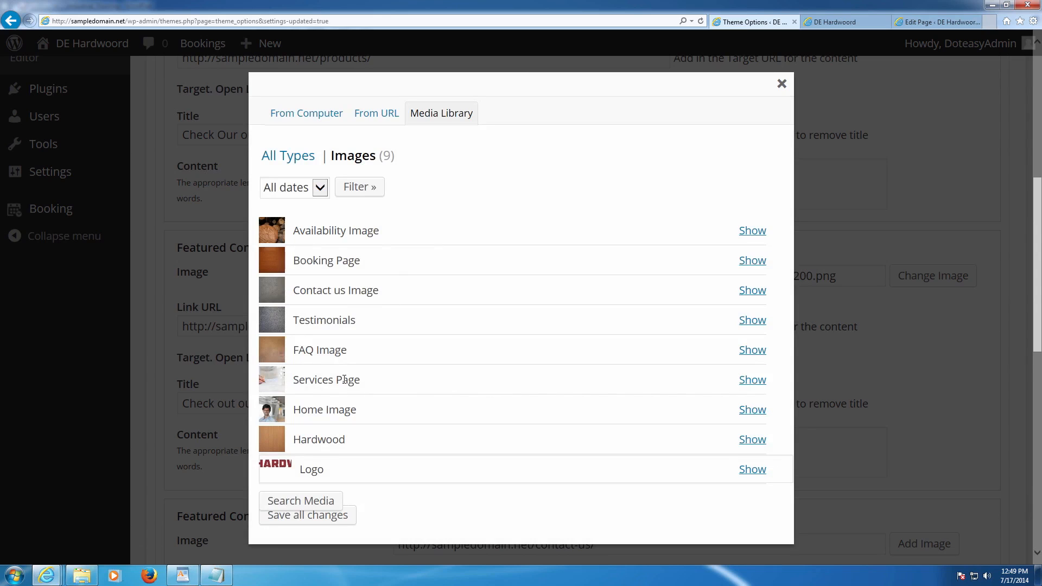
click(751, 380)
scroll(515, 421, down, 10)
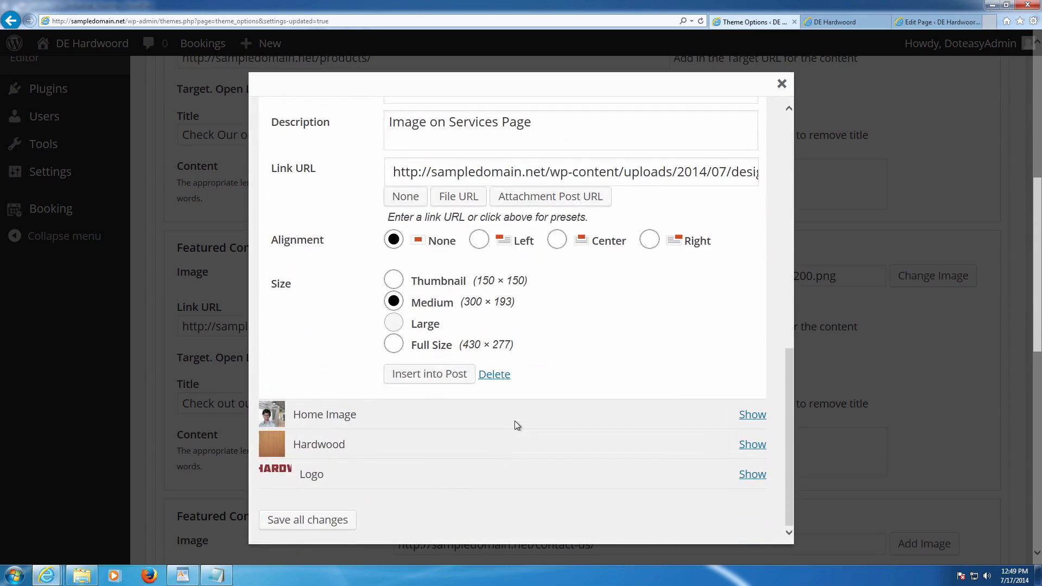
click(466, 377)
scroll(599, 312, down, 5)
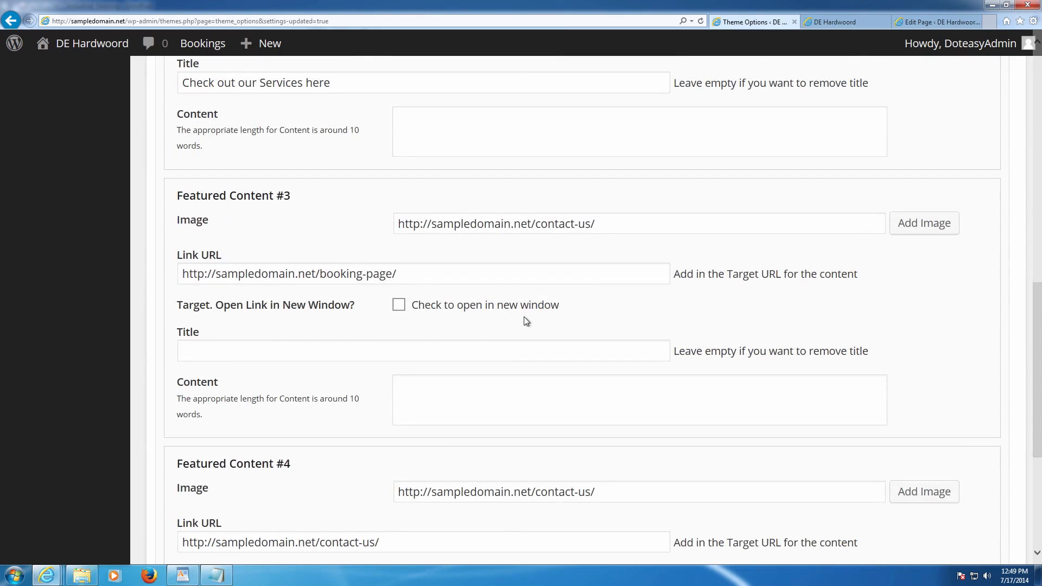
- Pick the Booking Page image from the Media Library for Featured Content #3 at medium 300 × 200
click(917, 233)
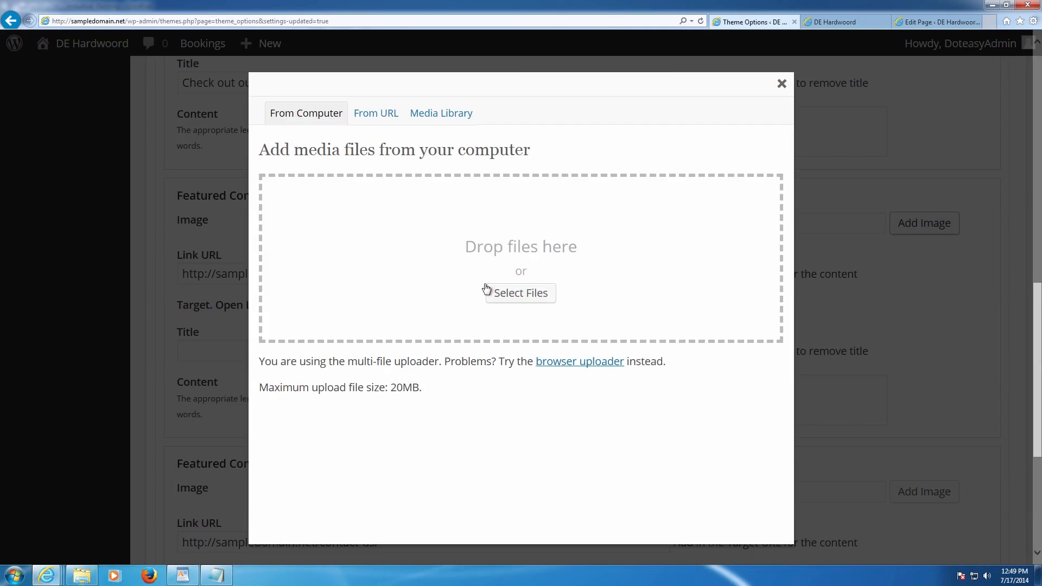
click(446, 114)
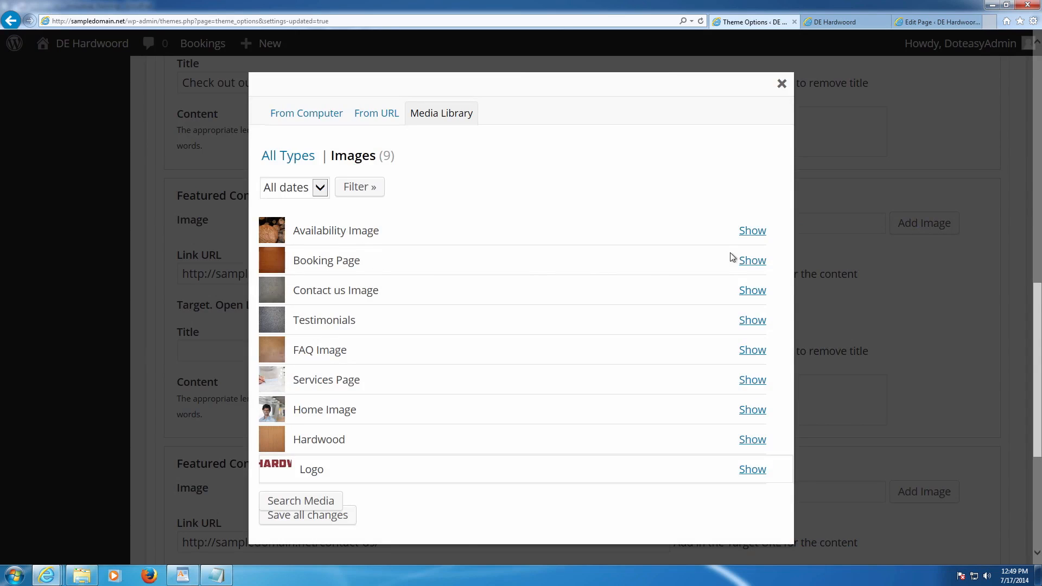
click(752, 261)
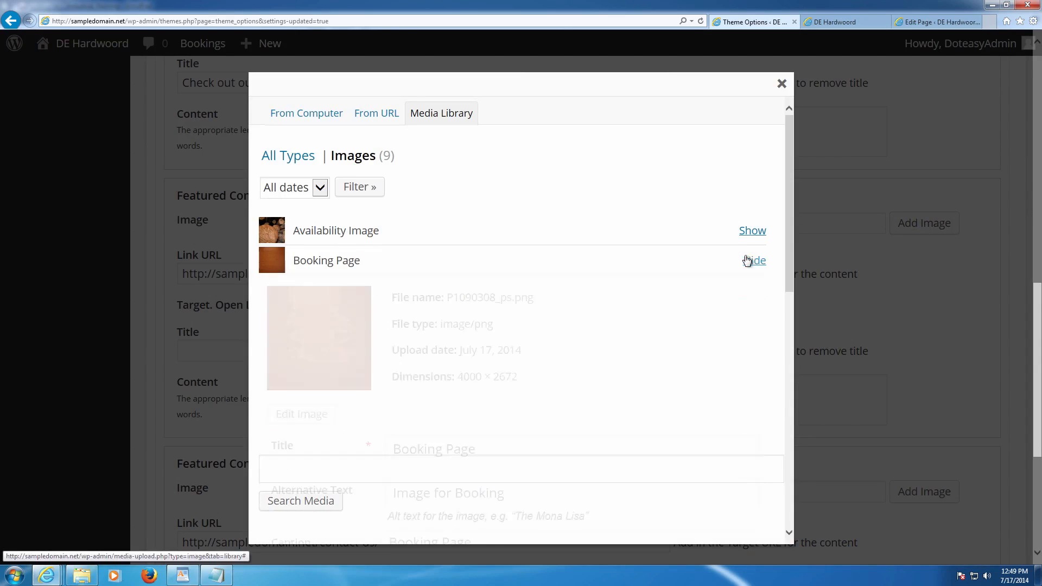
scroll(487, 381, down, 3)
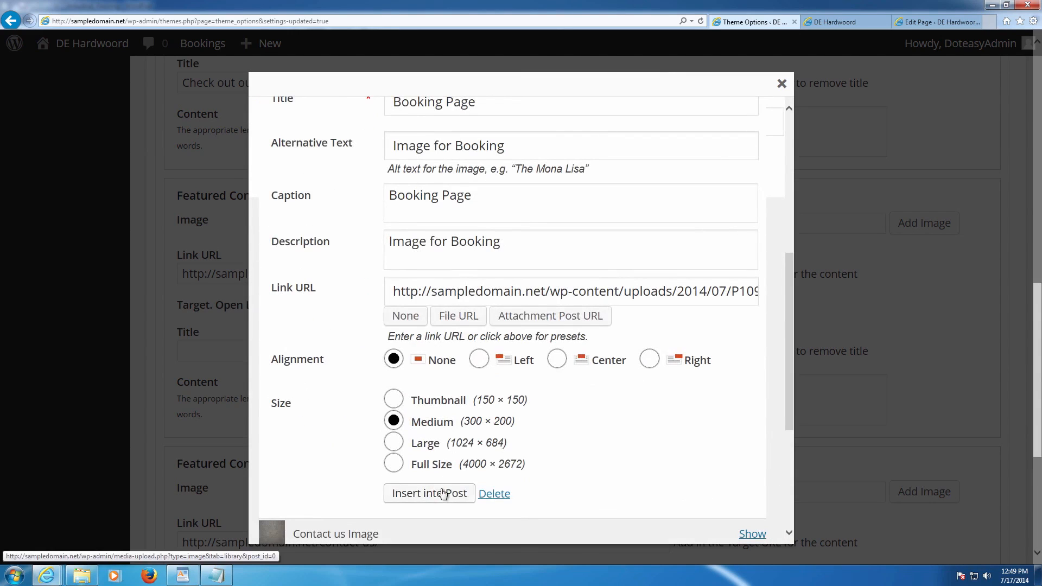
scroll(597, 374, down, 5)
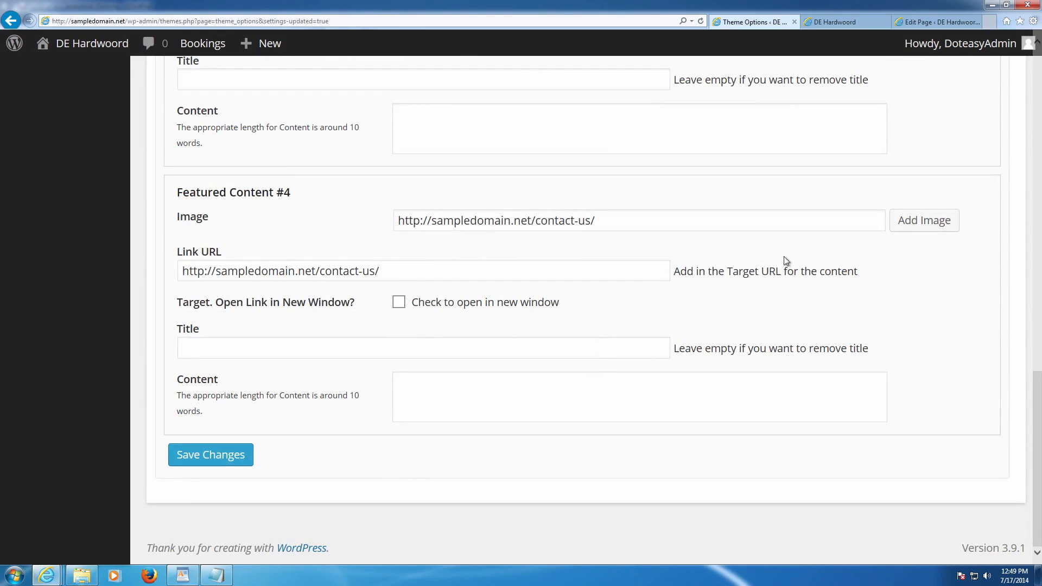
- Insert the Contact us Image from the Media Library as Featured Content #4's image at 300 × 200
click(916, 225)
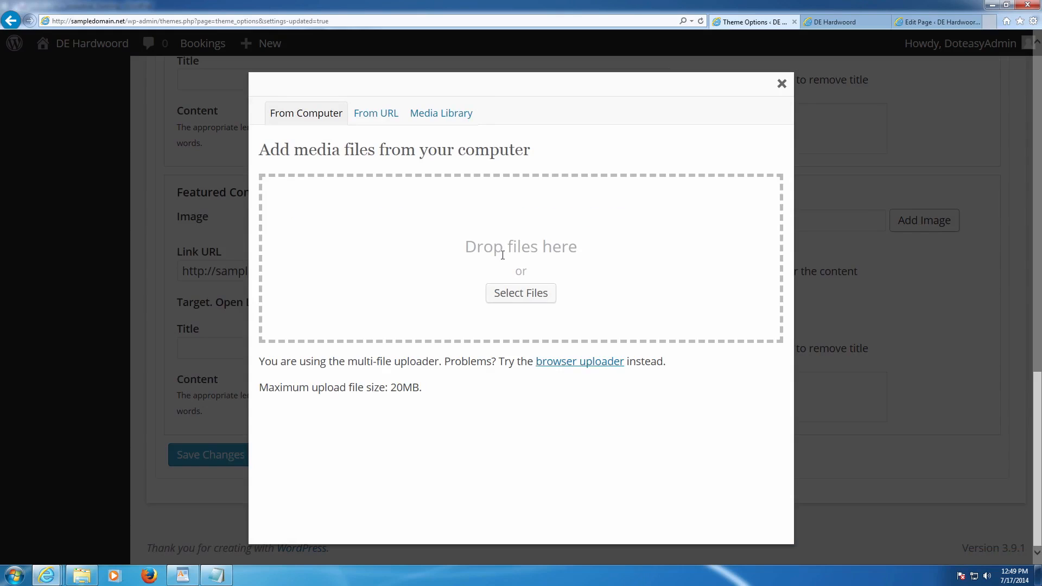
click(455, 118)
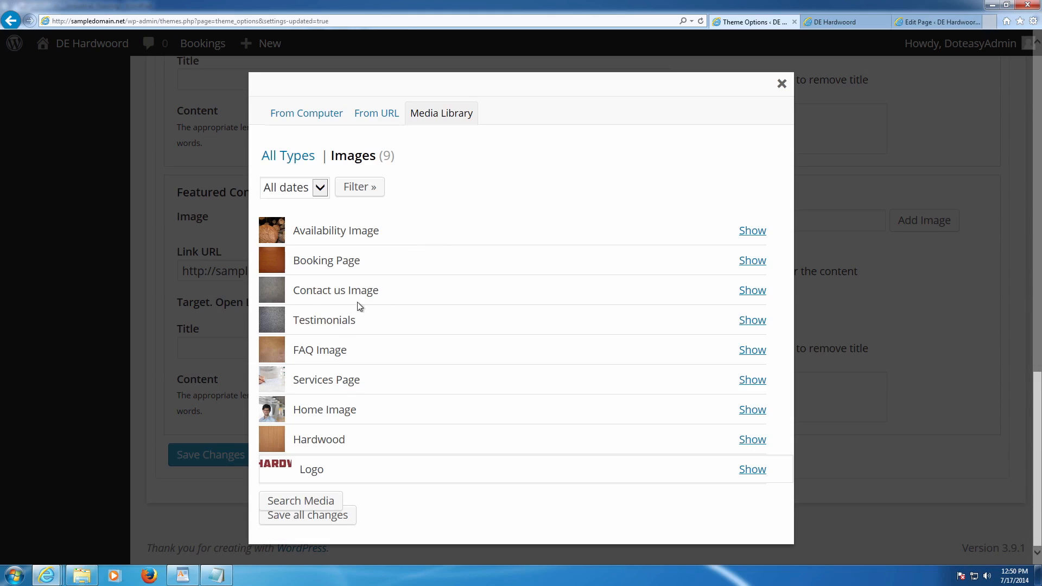
click(751, 290)
scroll(488, 442, down, 7)
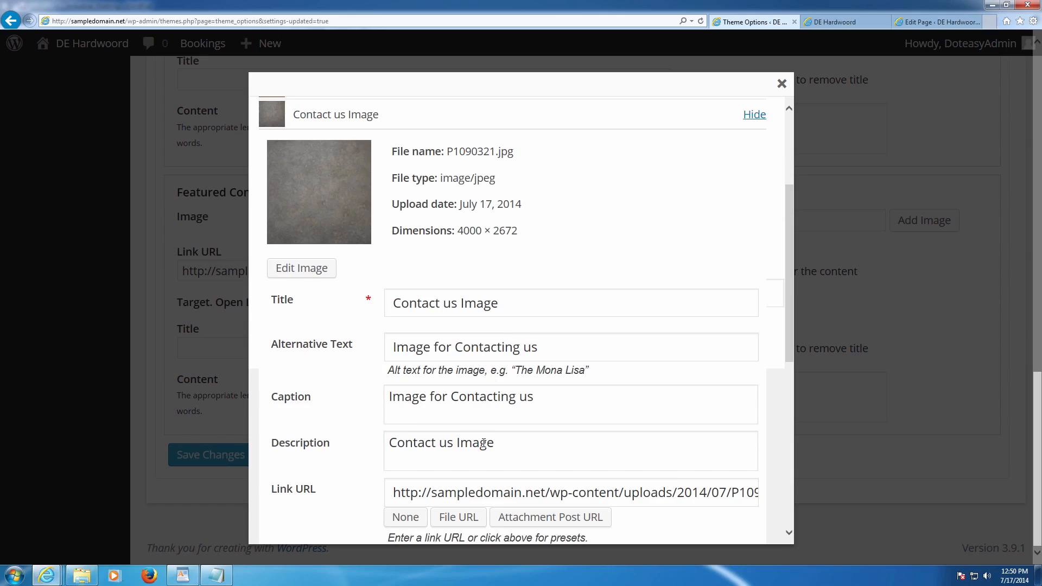
scroll(472, 450, down, 3)
click(427, 361)
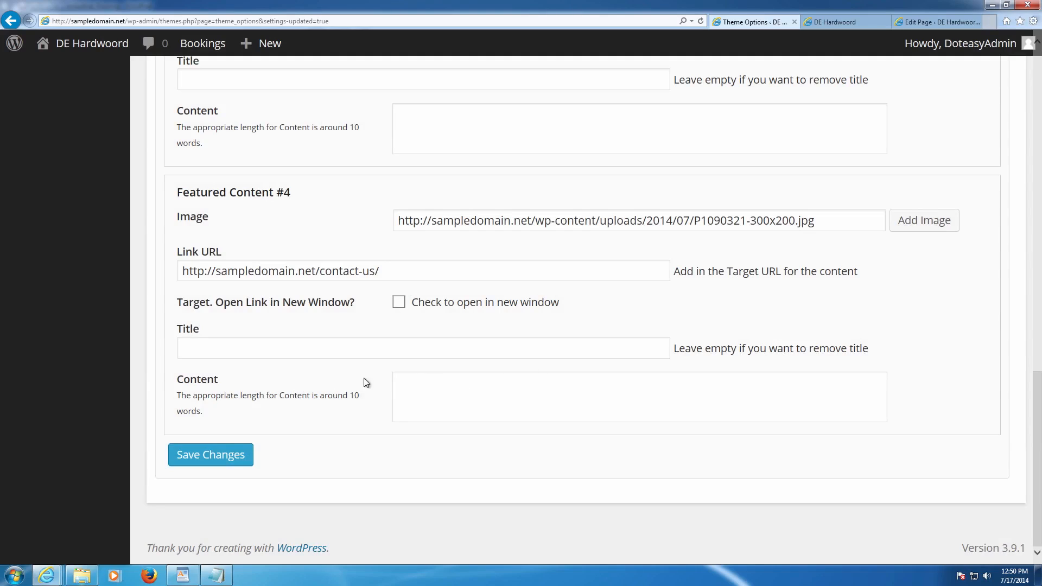
click(323, 350)
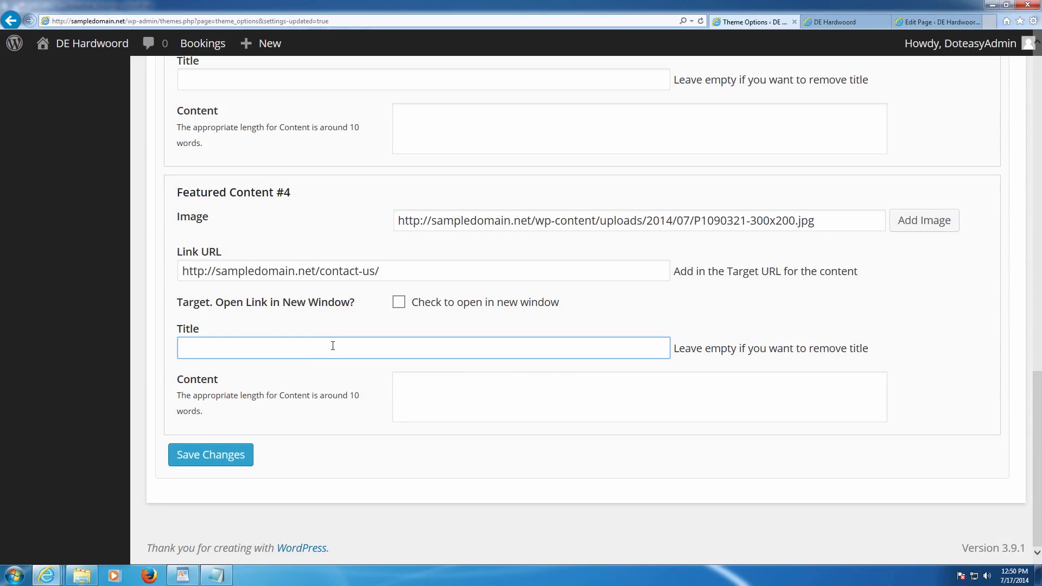
- Title Featured Content #4 'Contact us today for your consultation'
text(Contact us today for your con)
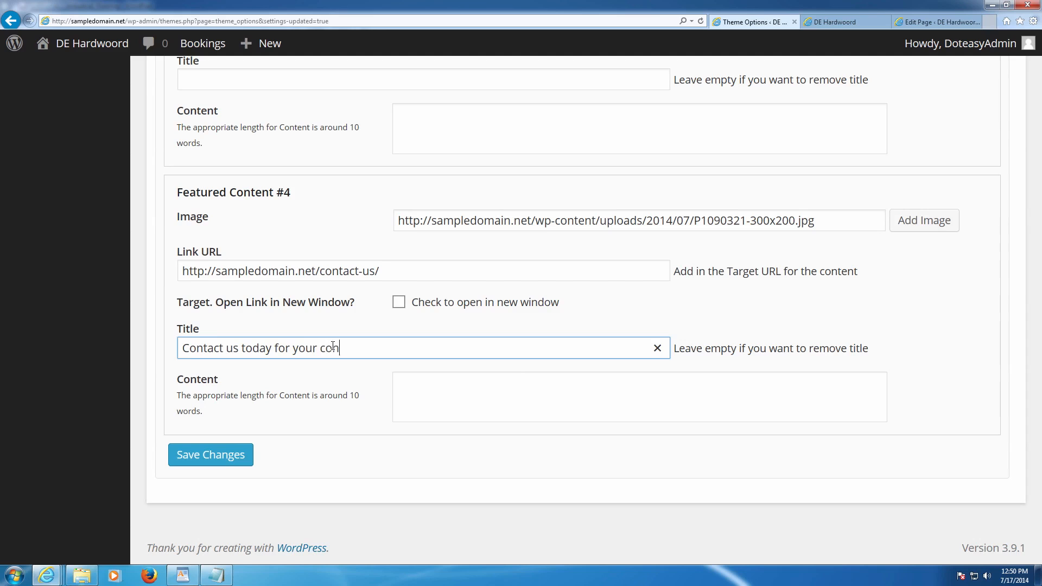
text(sultation)
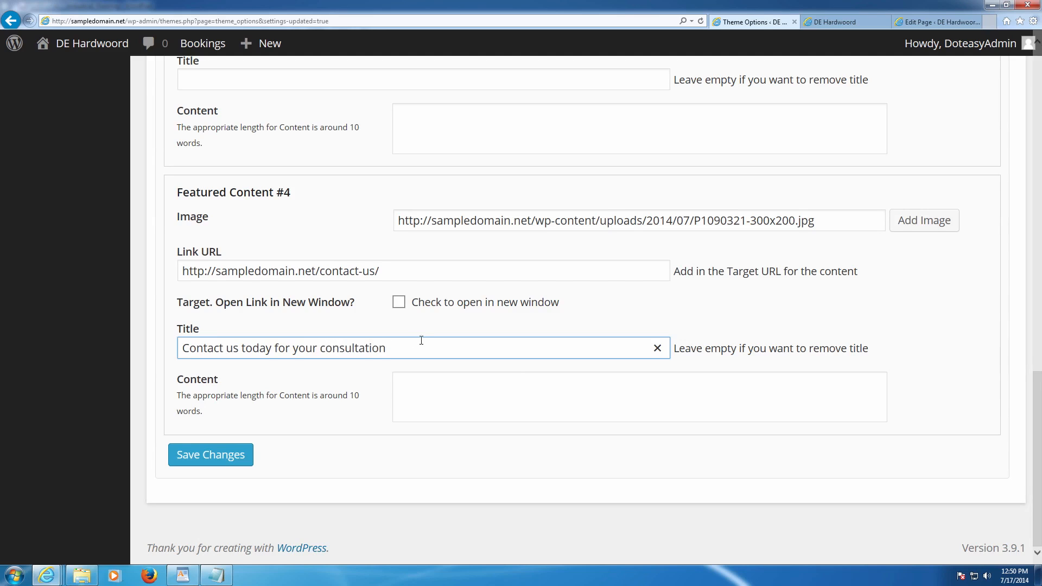
scroll(435, 348, up, 3)
scroll(435, 348, down, 3)
scroll(428, 345, up, 6)
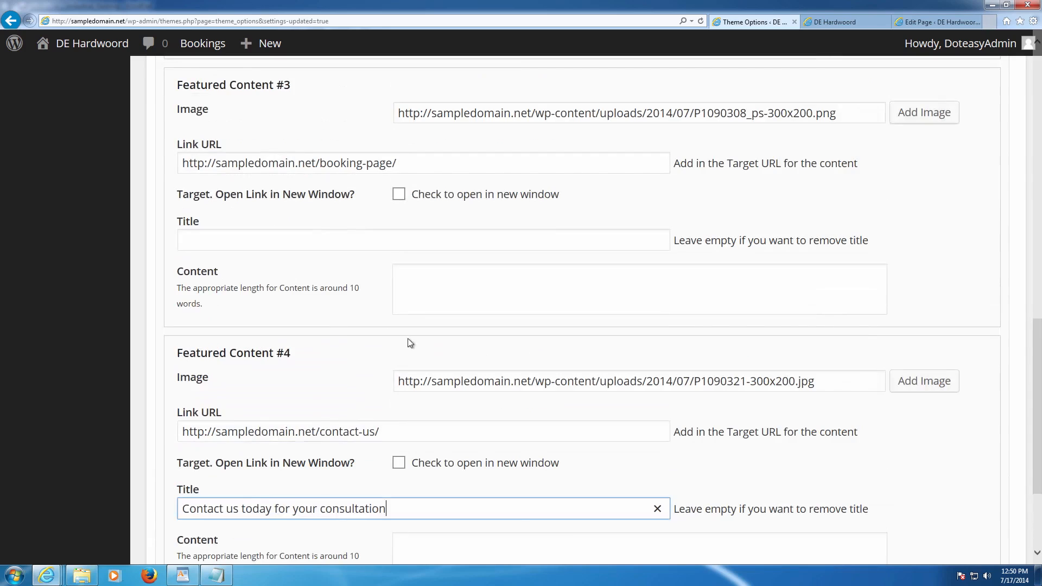
- Title Featured Content #3 'Book an Appointment Today' and save the featured content settings
click(305, 404)
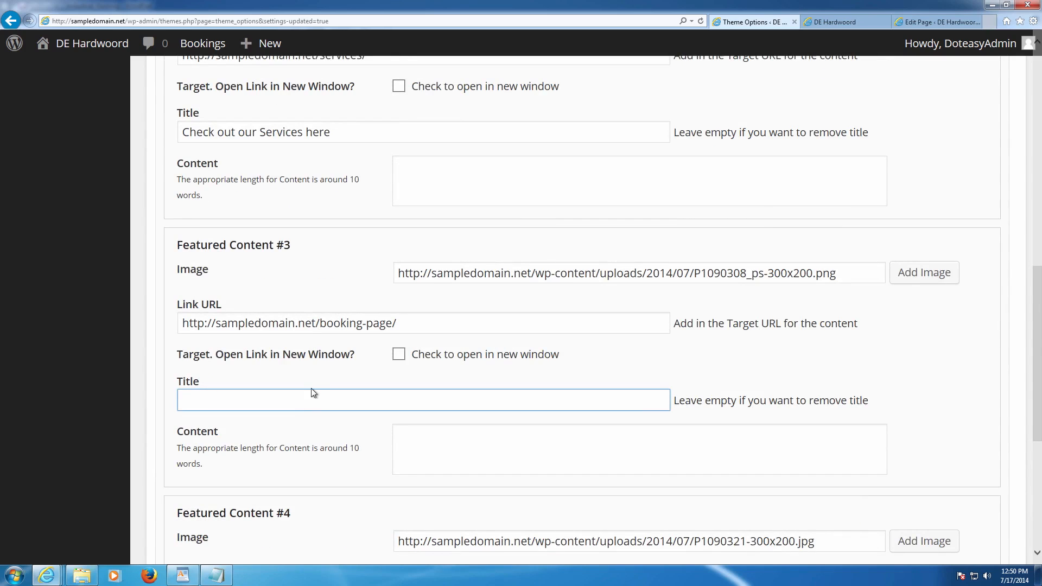
text(Book an Appointment Today)
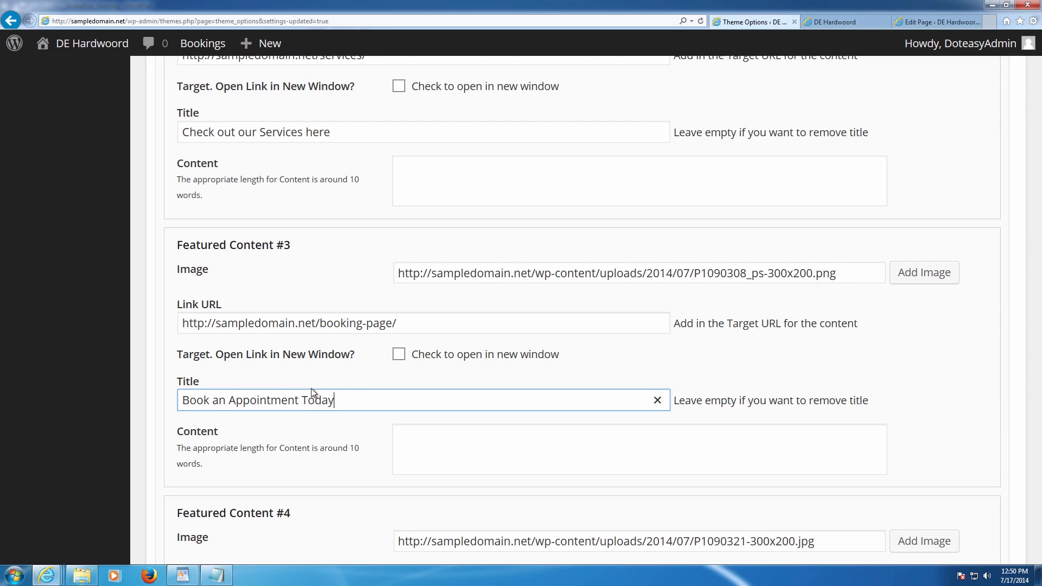
scroll(337, 391, down, 5)
click(241, 456)
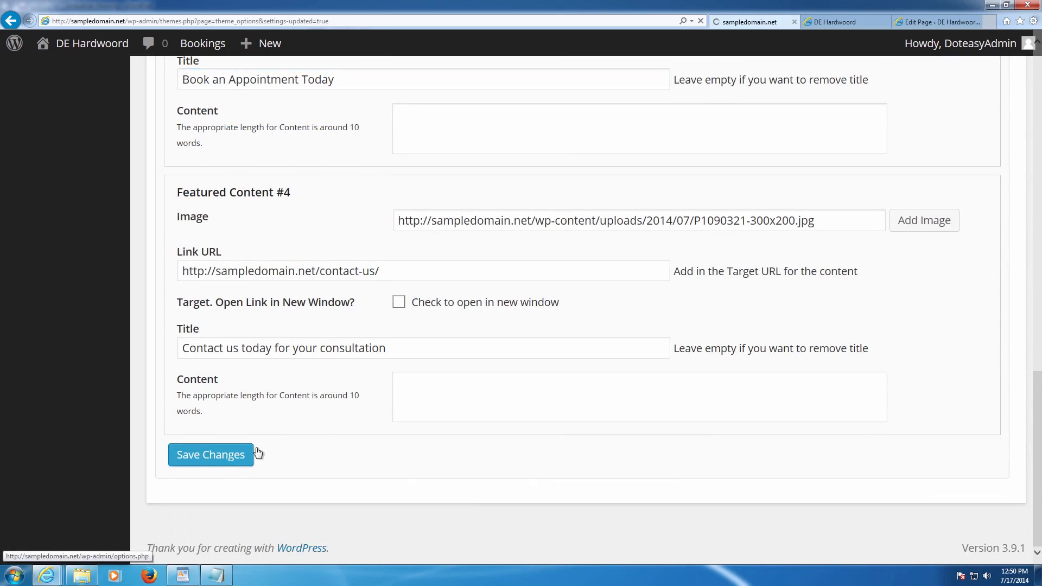
scroll(386, 405, up, 10)
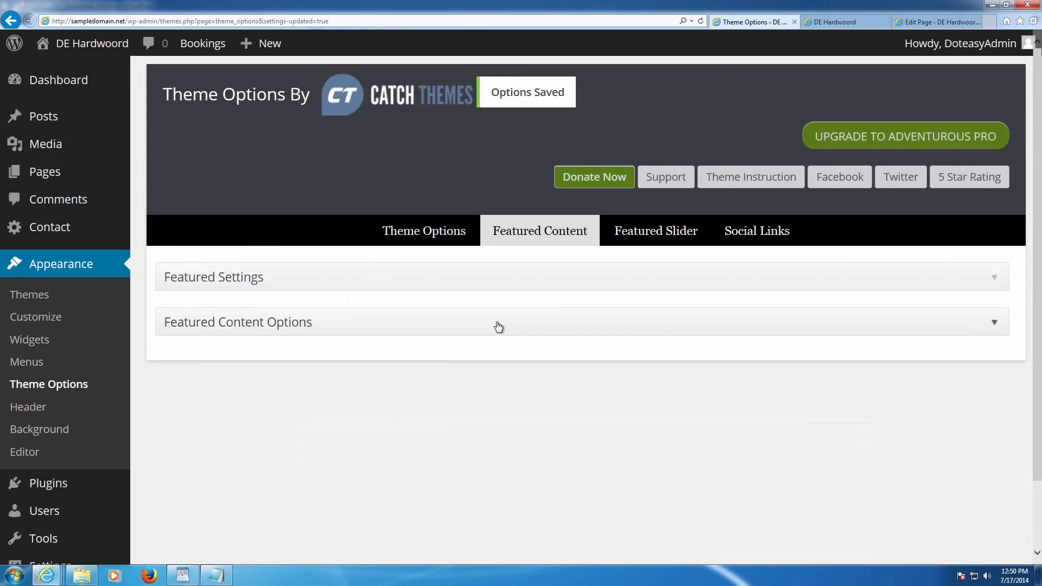
click(837, 21)
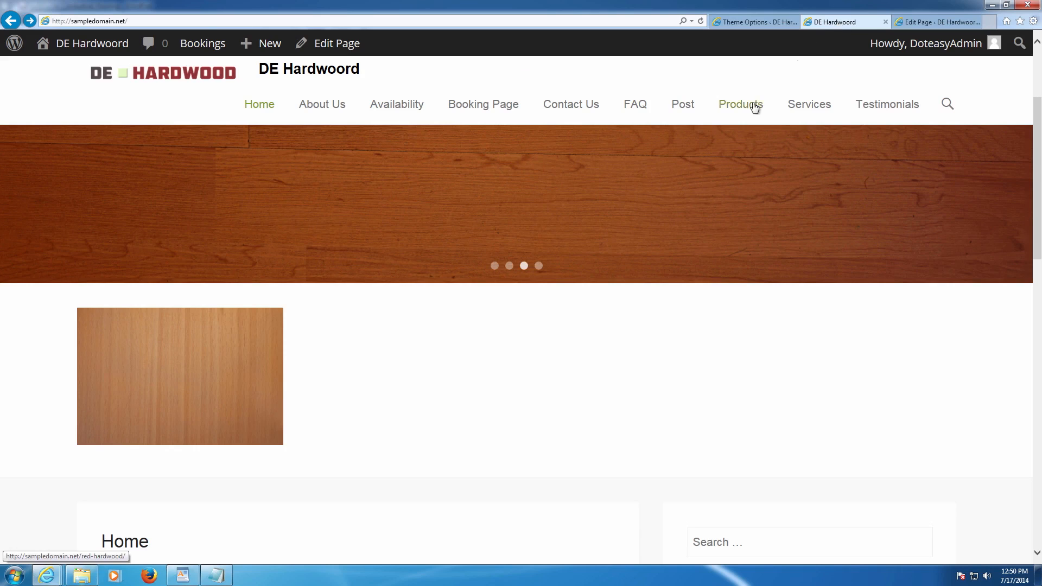
key(F5)
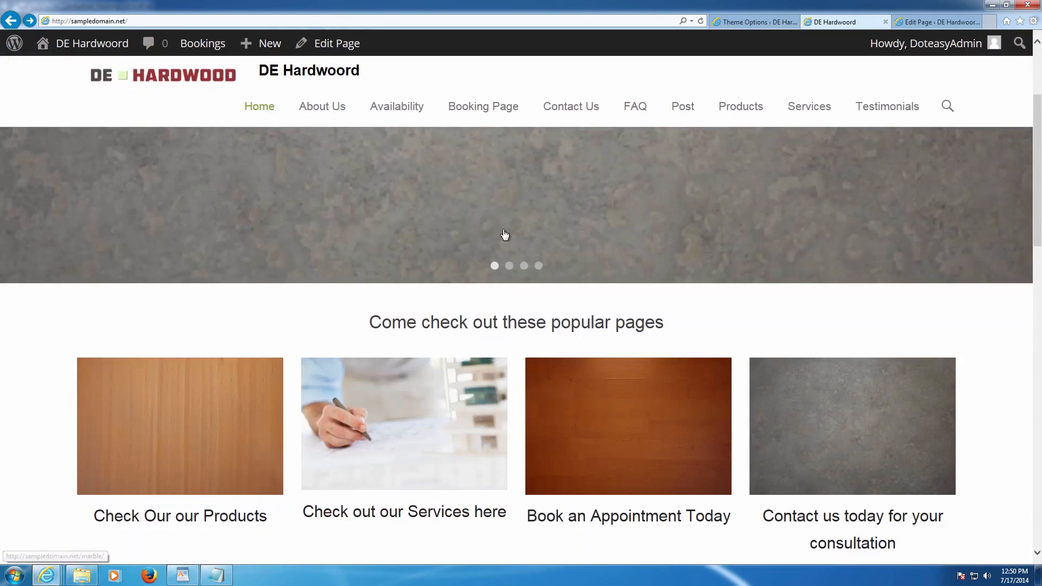
scroll(505, 234, down, 2)
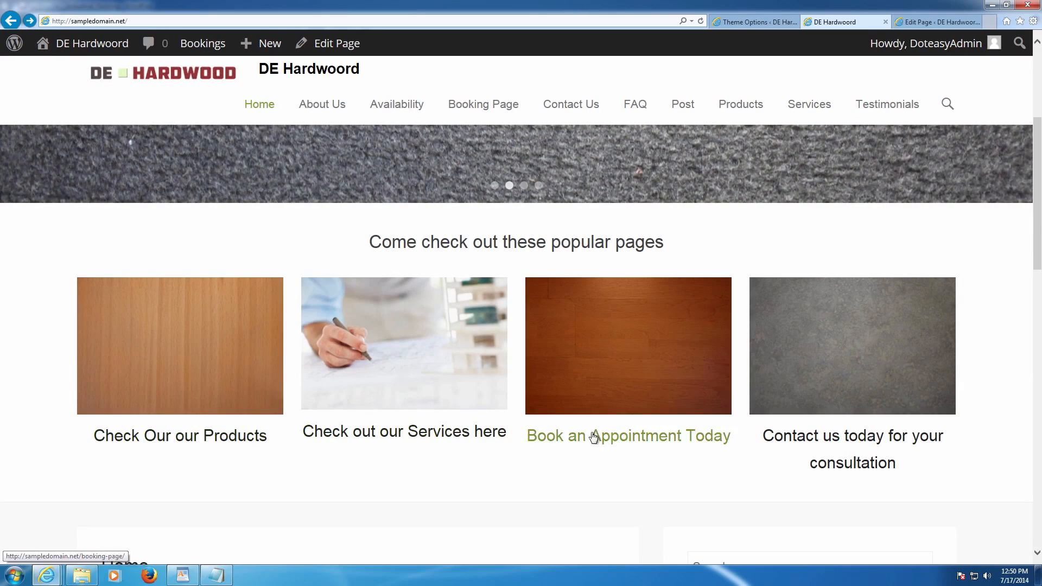
click(154, 336)
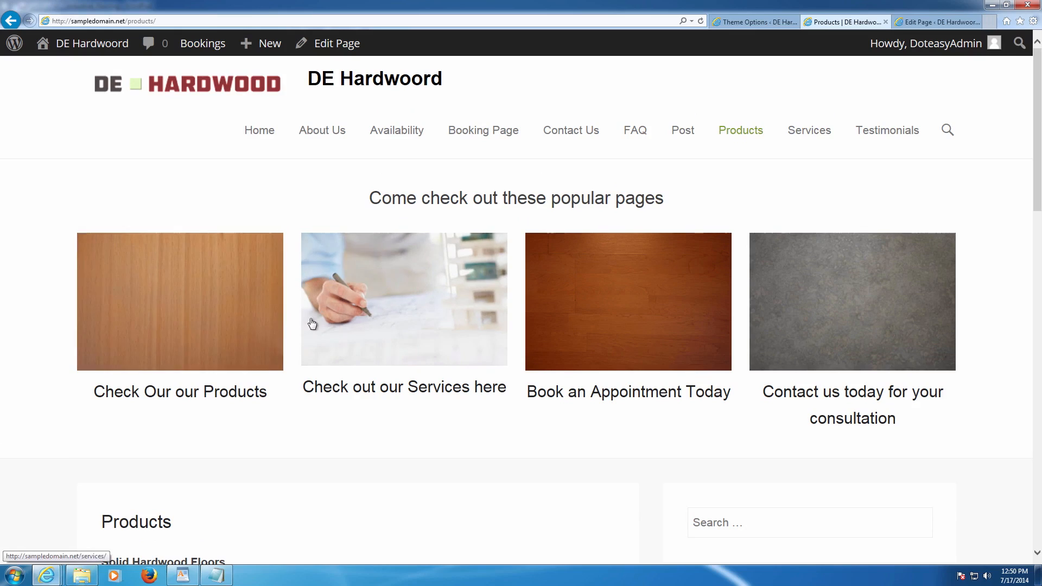
scroll(312, 323, down, 5)
scroll(288, 318, up, 5)
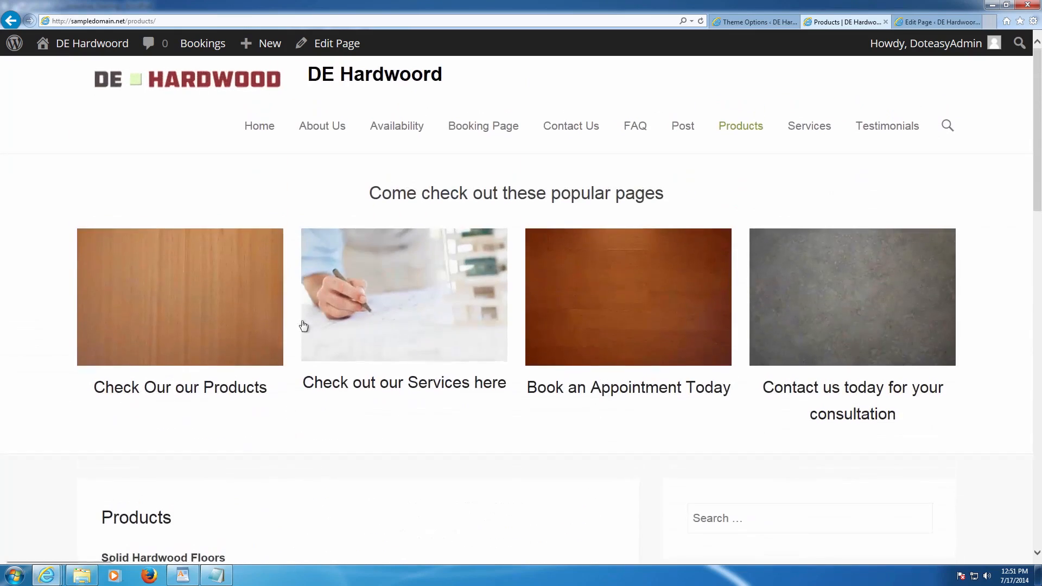
click(380, 317)
scroll(402, 320, down, 5)
scroll(403, 320, down, 5)
scroll(405, 320, up, 10)
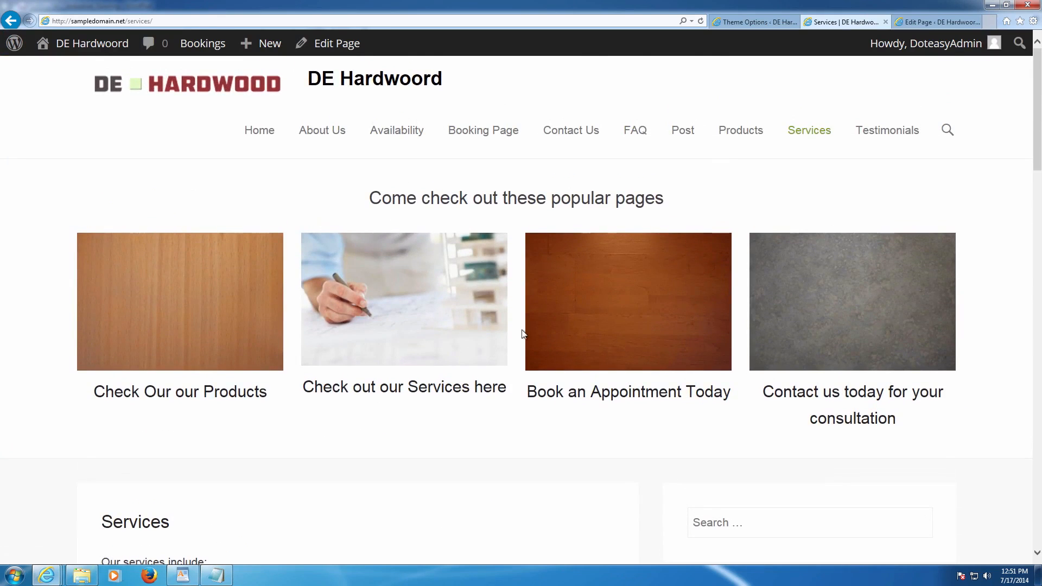
click(558, 334)
scroll(480, 386, down, 5)
scroll(483, 384, up, 5)
click(756, 334)
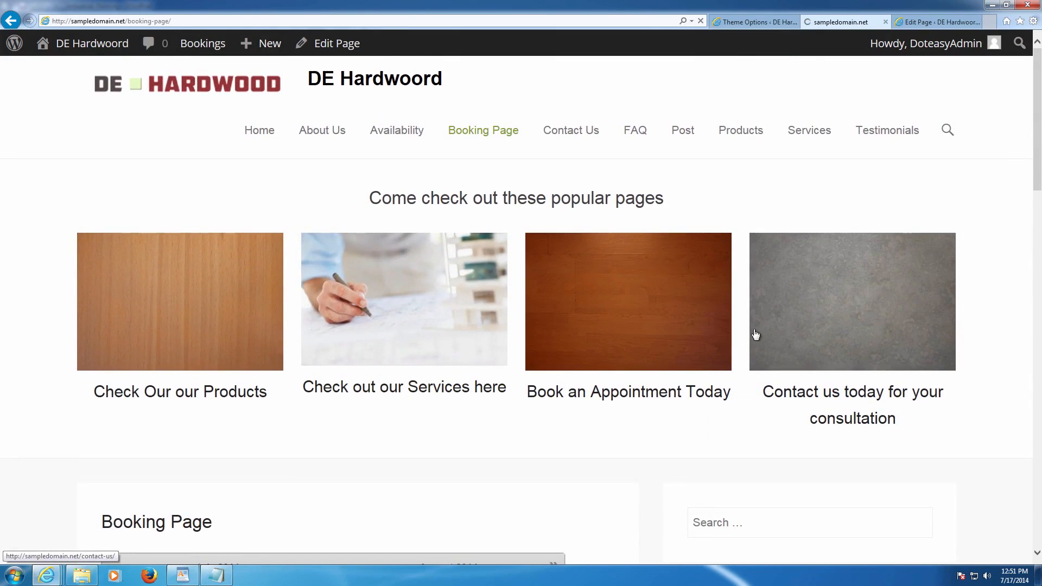
scroll(583, 385, down, 5)
scroll(599, 379, up, 5)
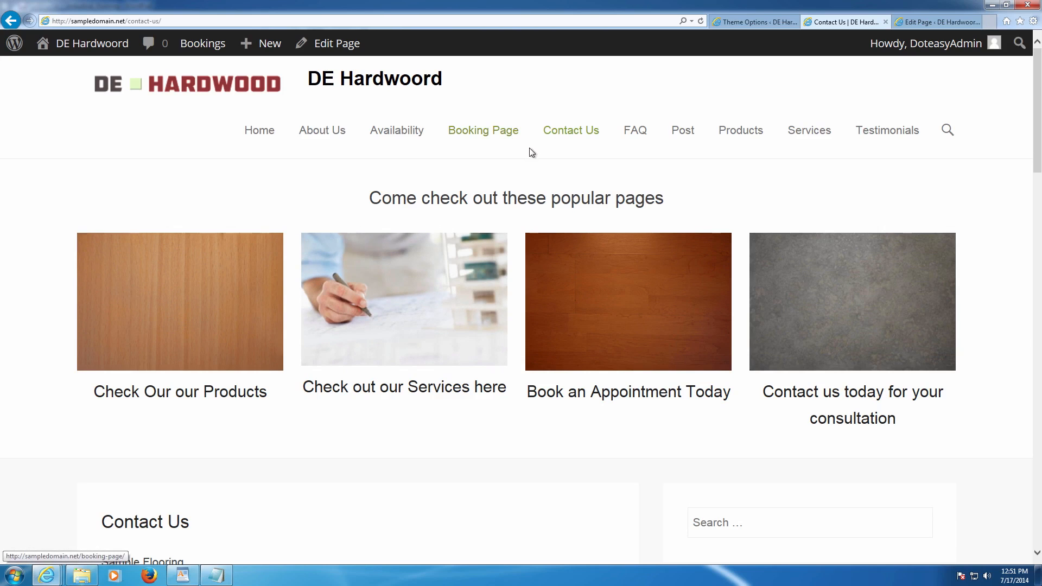
scroll(507, 151, down, 5)
scroll(472, 172, up, 3)
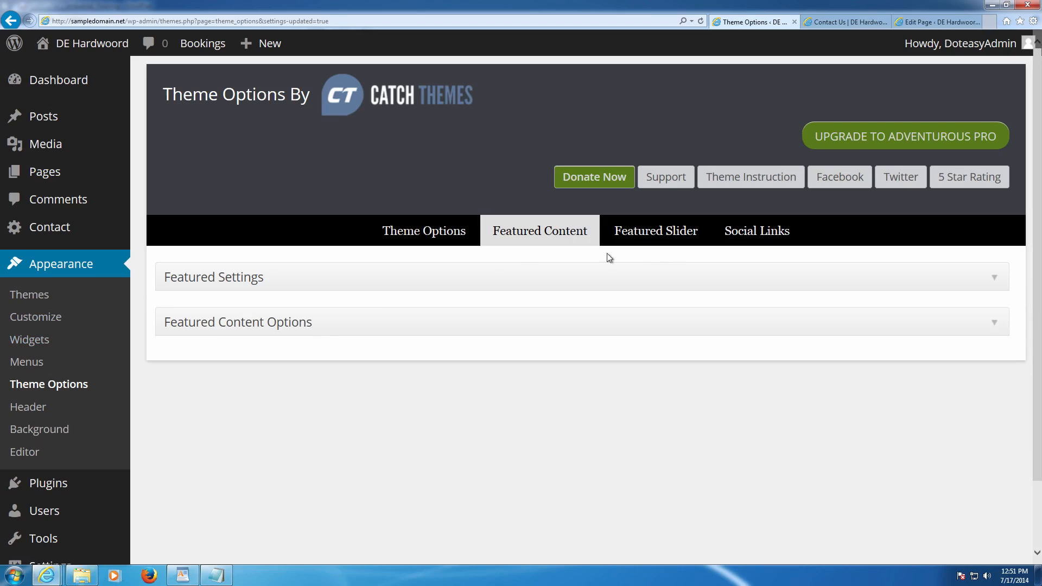
- Reach the custom menu editor through Theme Options' Menu Options section, ready for a new menu
click(26, 363)
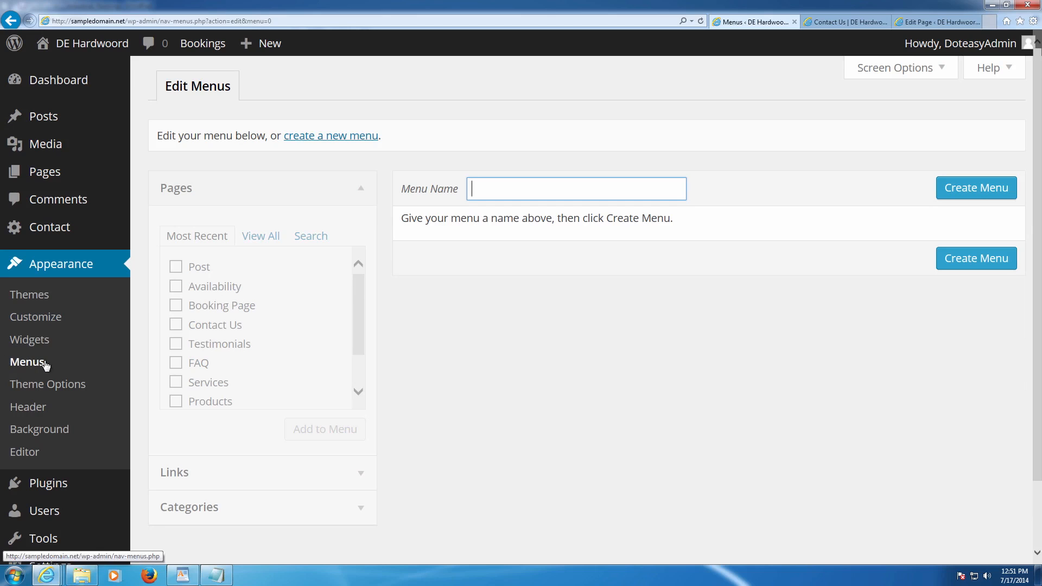
click(61, 389)
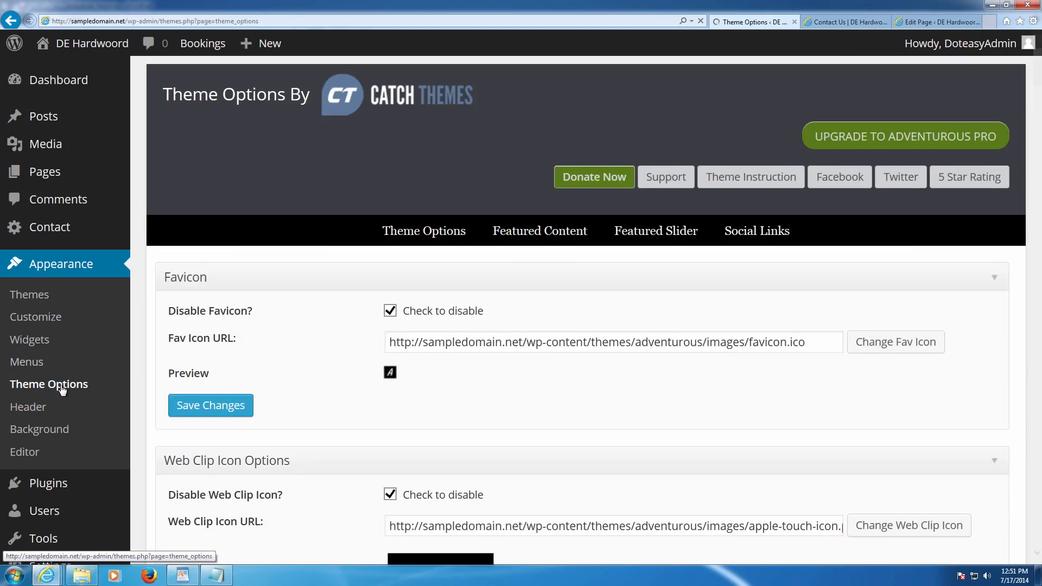
scroll(229, 307, down, 2)
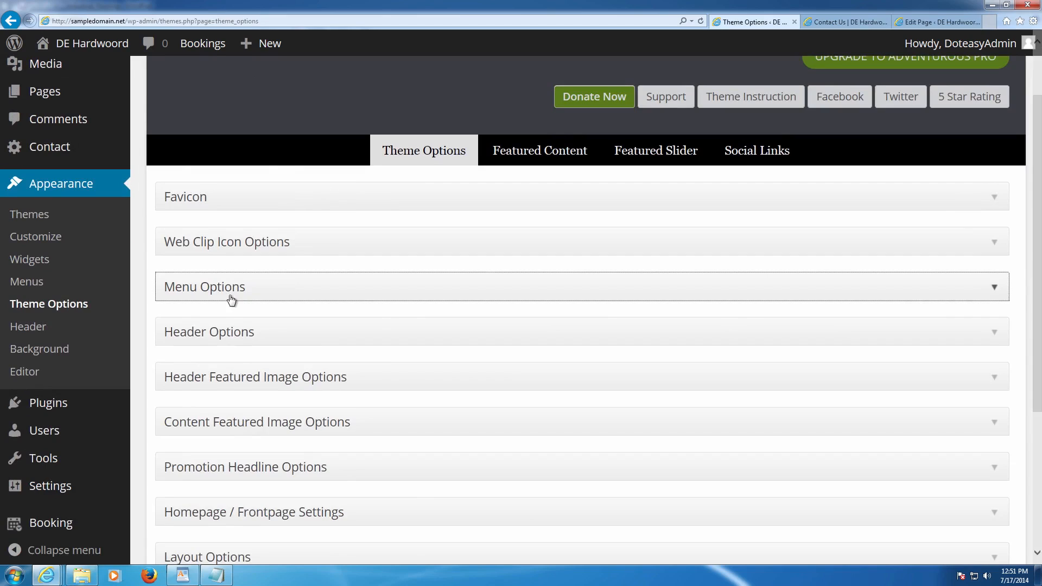
click(230, 298)
click(484, 334)
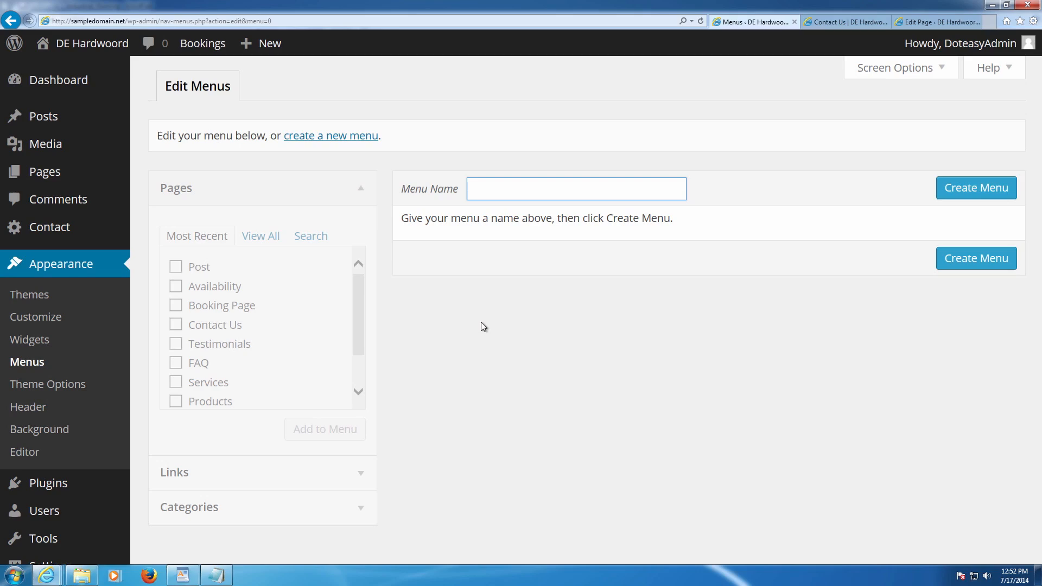
- Create a new menu named Main
text(Main)
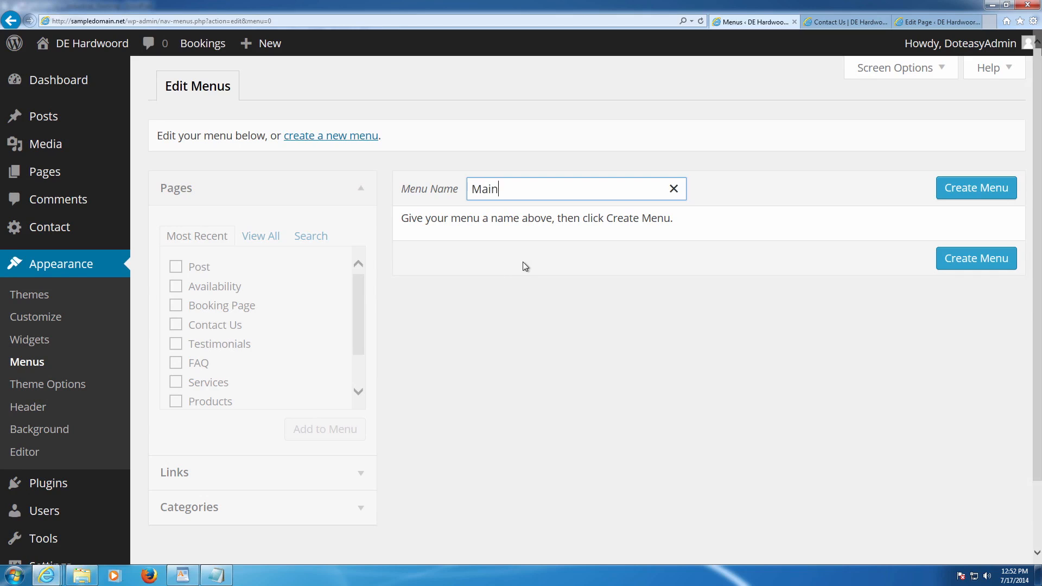
click(992, 194)
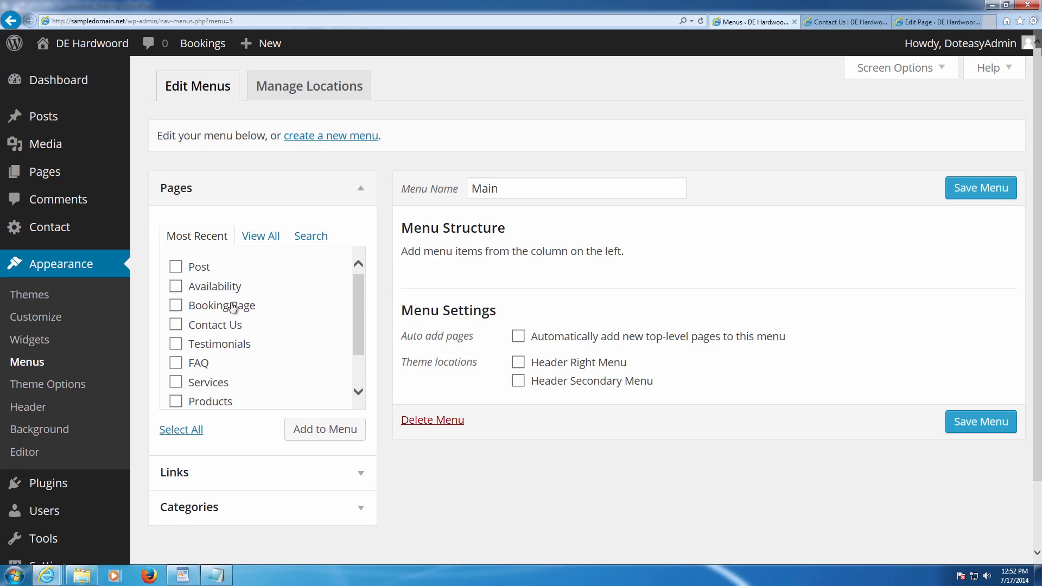
scroll(233, 308, down, 3)
- Tick Home, About Us, Products, Services, FAQ and Contact Us in the Pages box
click(176, 308)
click(176, 288)
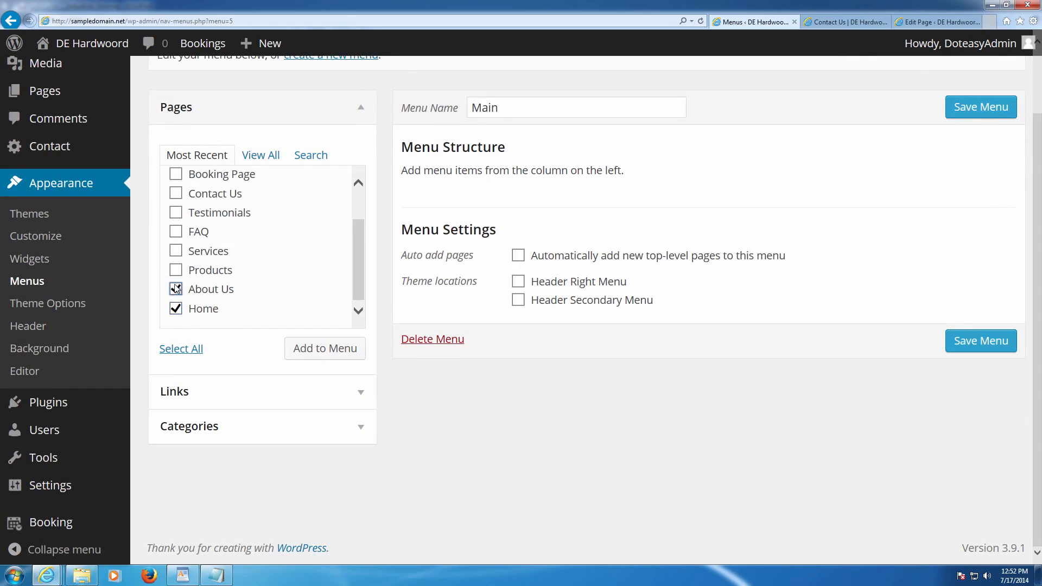
click(176, 270)
click(176, 251)
scroll(178, 250, up, 1)
click(180, 256)
scroll(180, 255, up, 1)
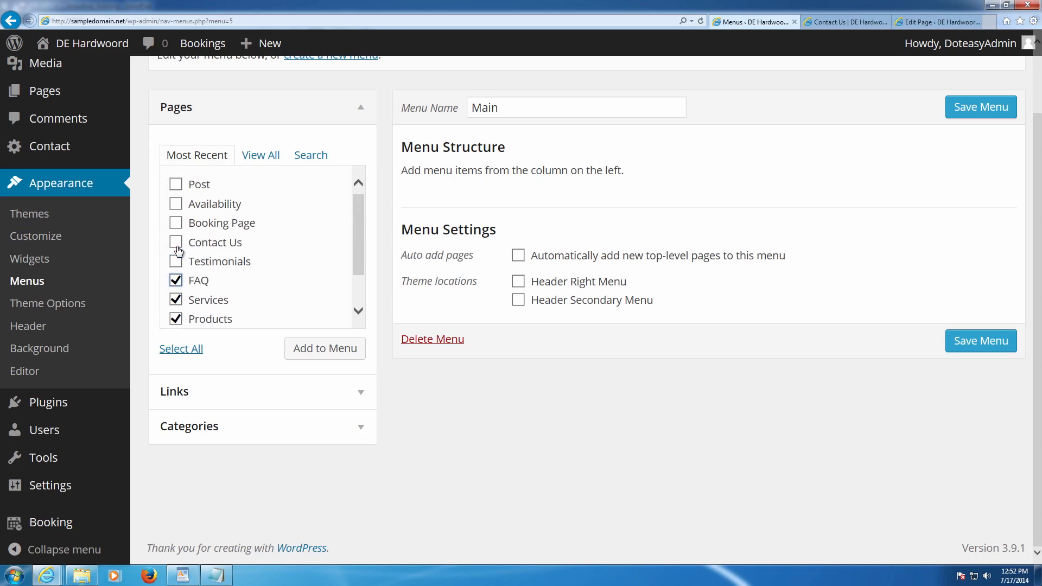
click(176, 244)
scroll(173, 237, up, 2)
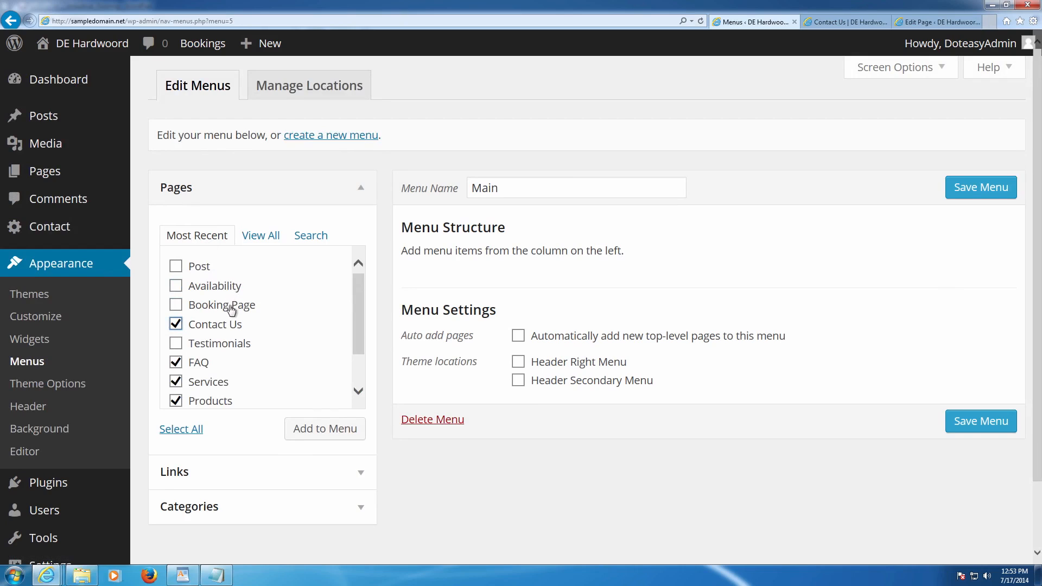
scroll(206, 277, down, 3)
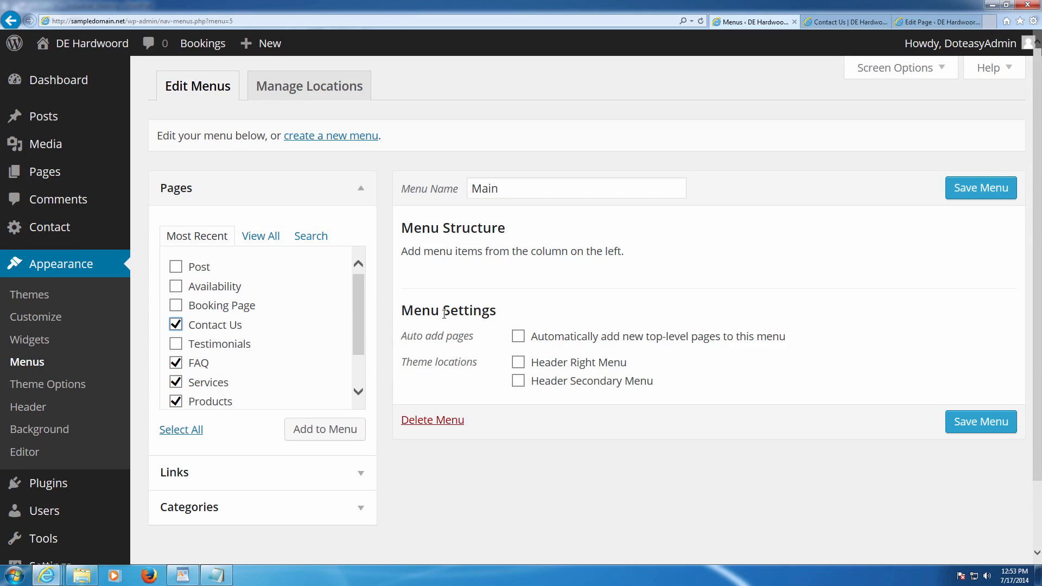
- Add Home, About Us, Products, Services, FAQ and Contact Us to the Main menu and save it
click(327, 430)
scroll(530, 437, down, 3)
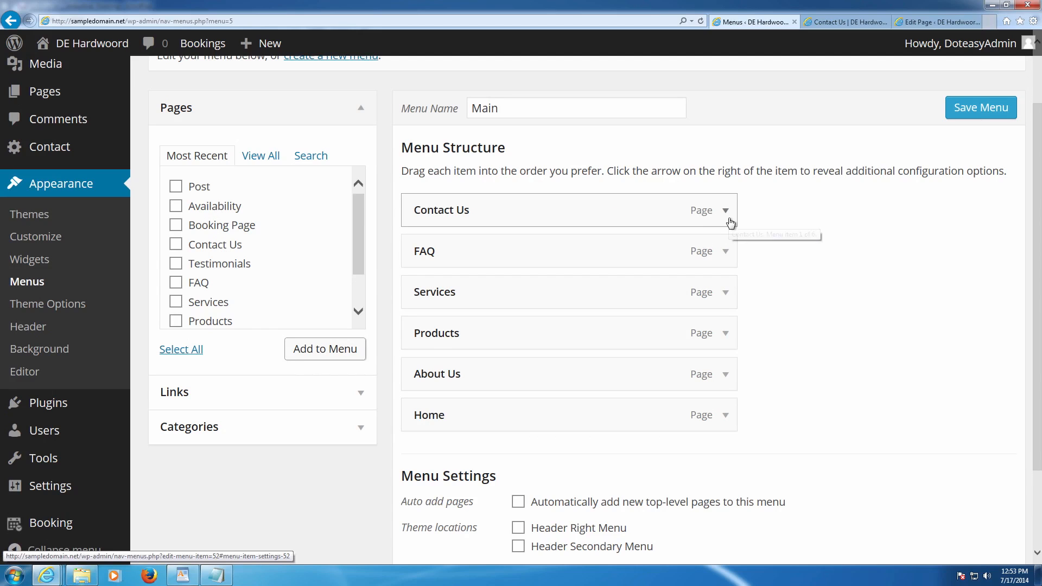
scroll(732, 225, down, 3)
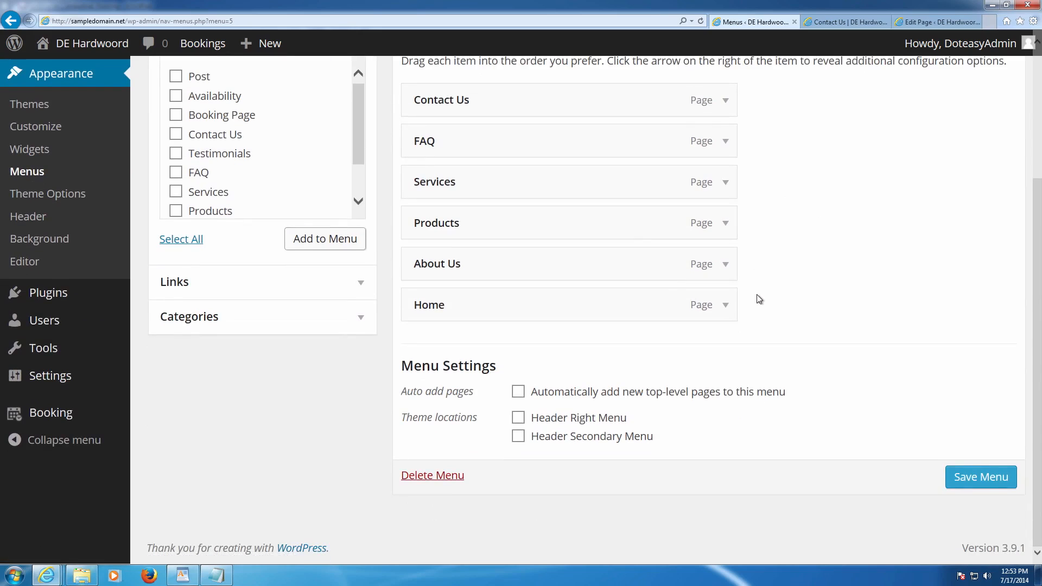
drag(420, 413, 677, 425)
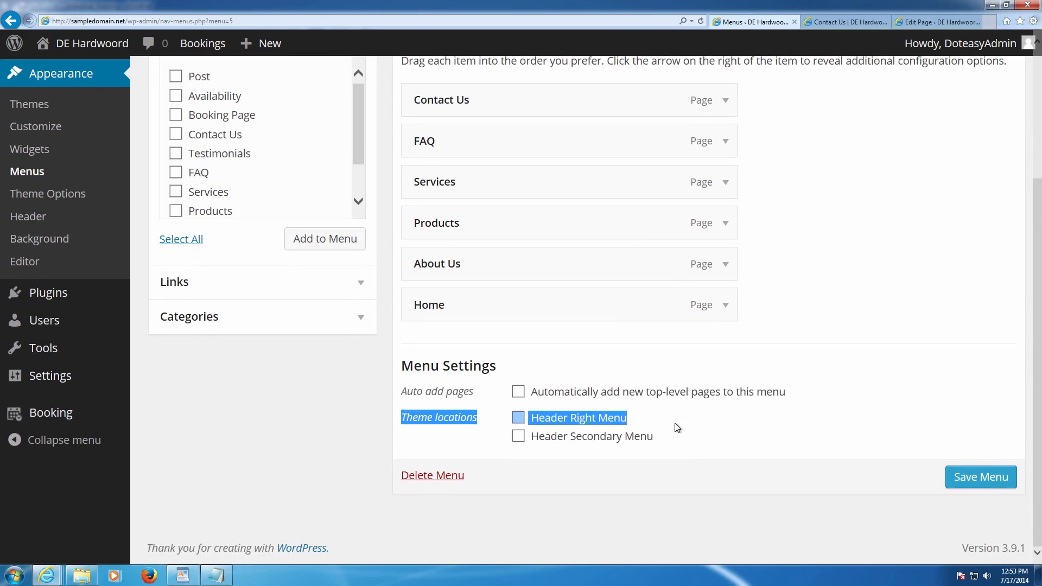
click(675, 423)
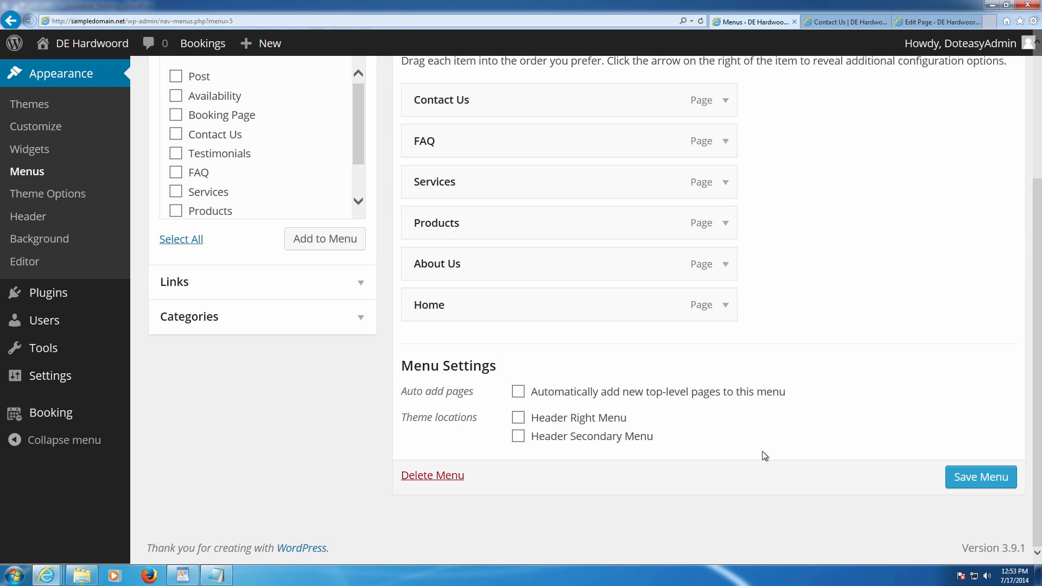
scroll(888, 457, up, 3)
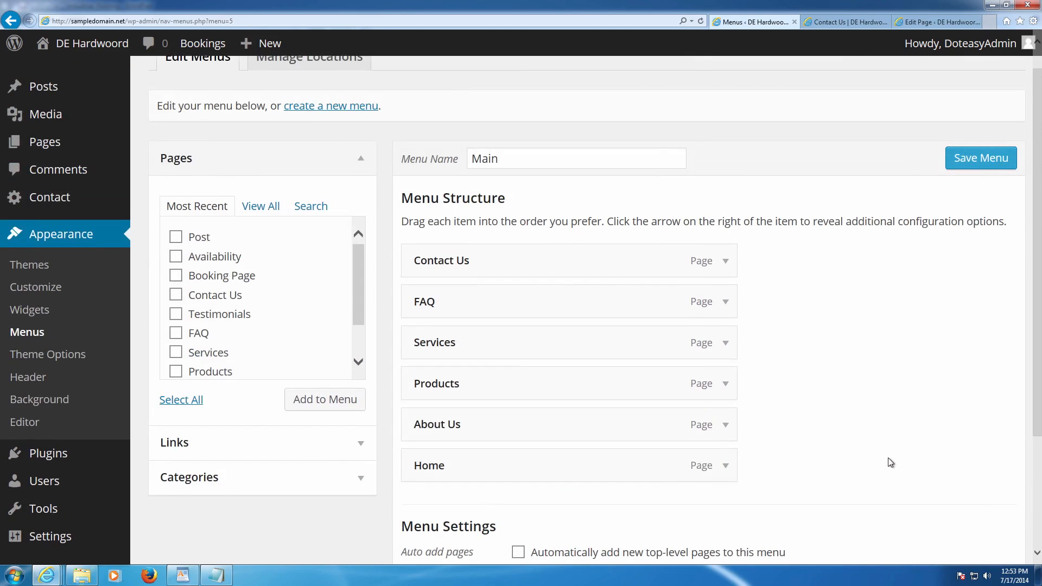
scroll(888, 457, down, 3)
click(983, 477)
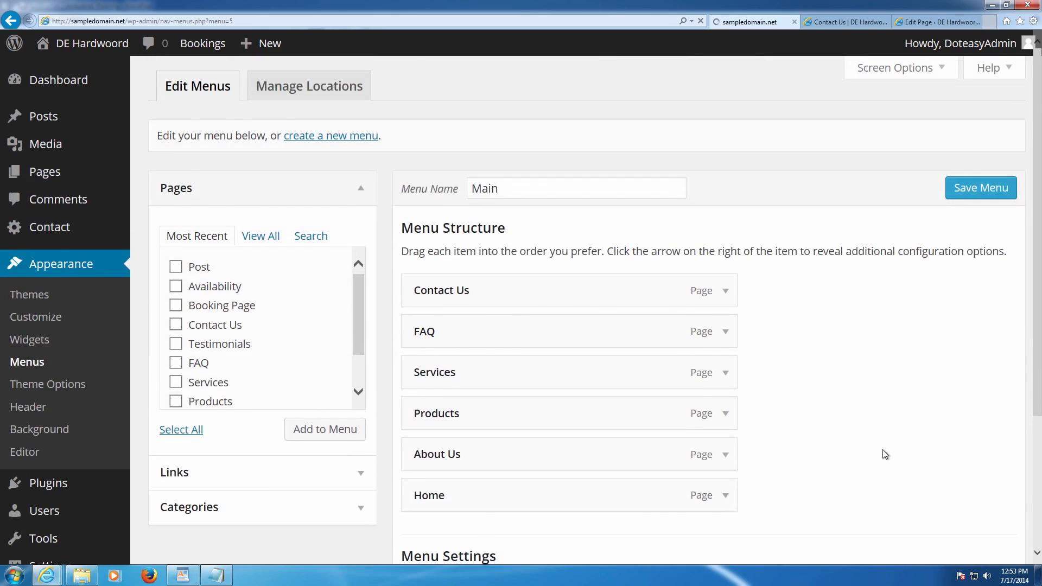
- Reload the live Contact Us page to check its current header
click(840, 21)
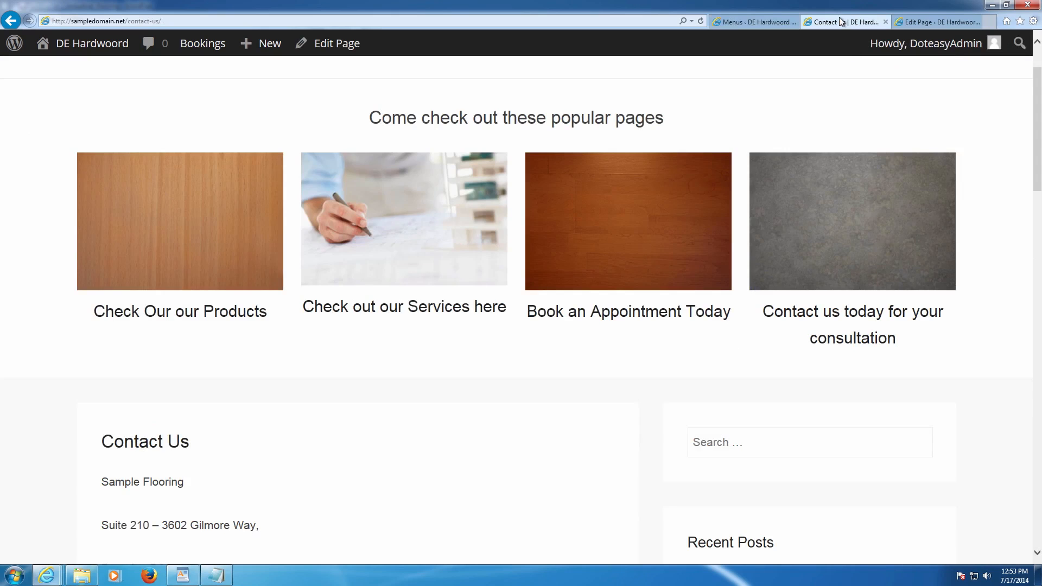
scroll(826, 177, up, 2)
key(F5)
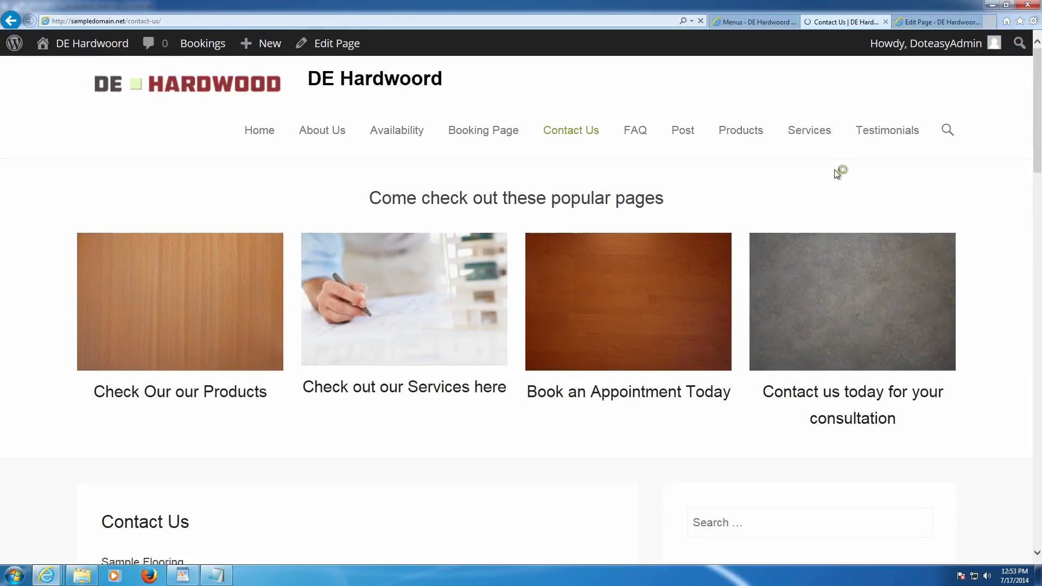
scroll(814, 90, down, 10)
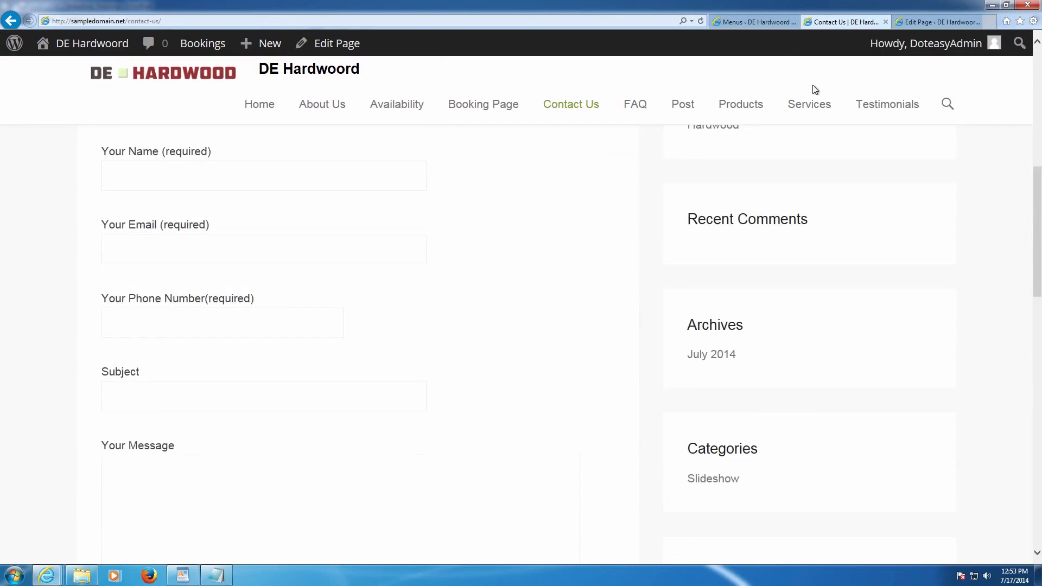
scroll(815, 89, up, 5)
scroll(815, 89, up, 5)
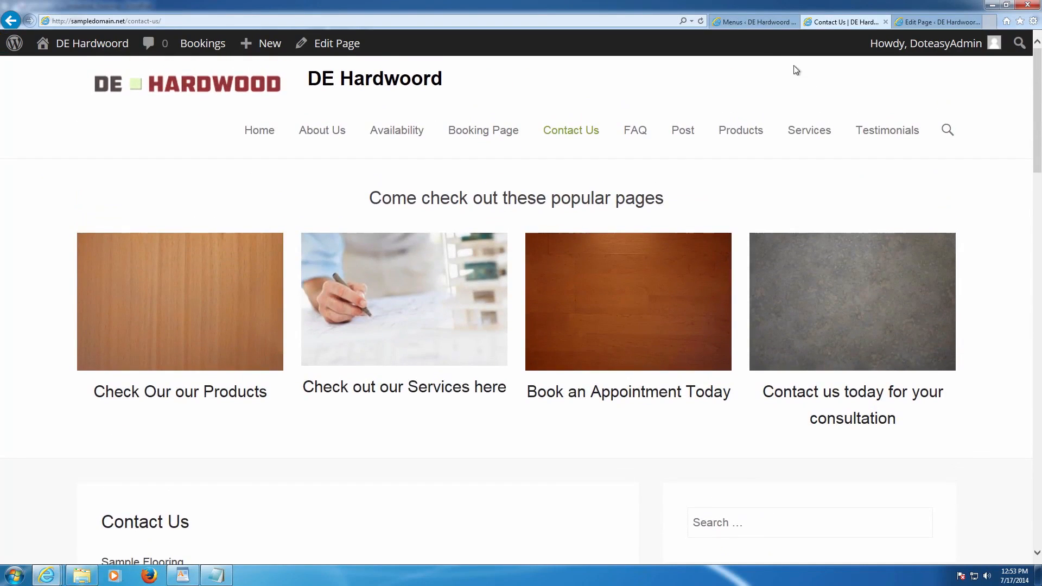
- Assign the Main menu to the Header Right Menu location and save it
click(763, 22)
scroll(589, 312, down, 5)
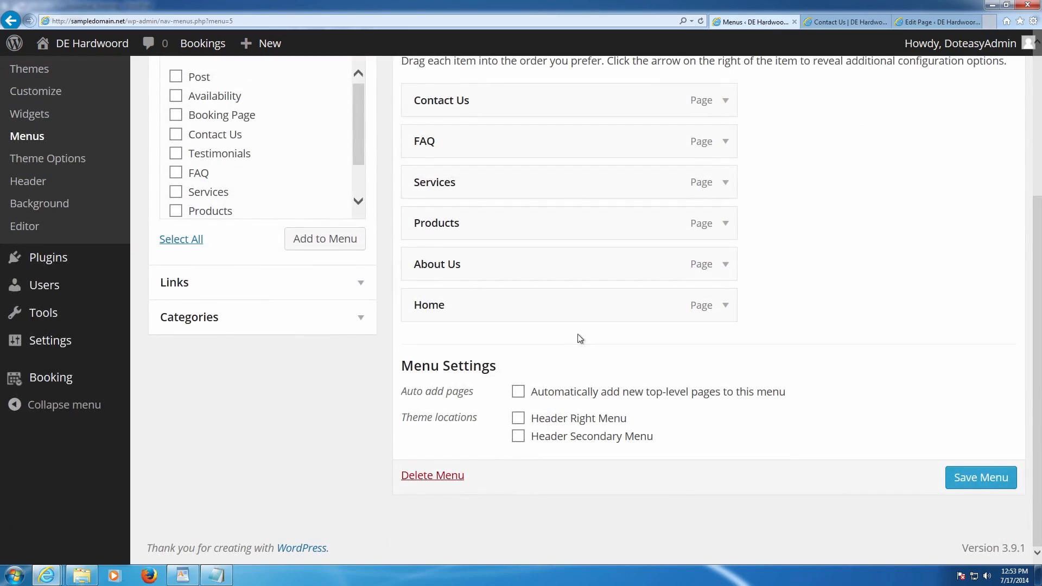
click(517, 417)
click(974, 477)
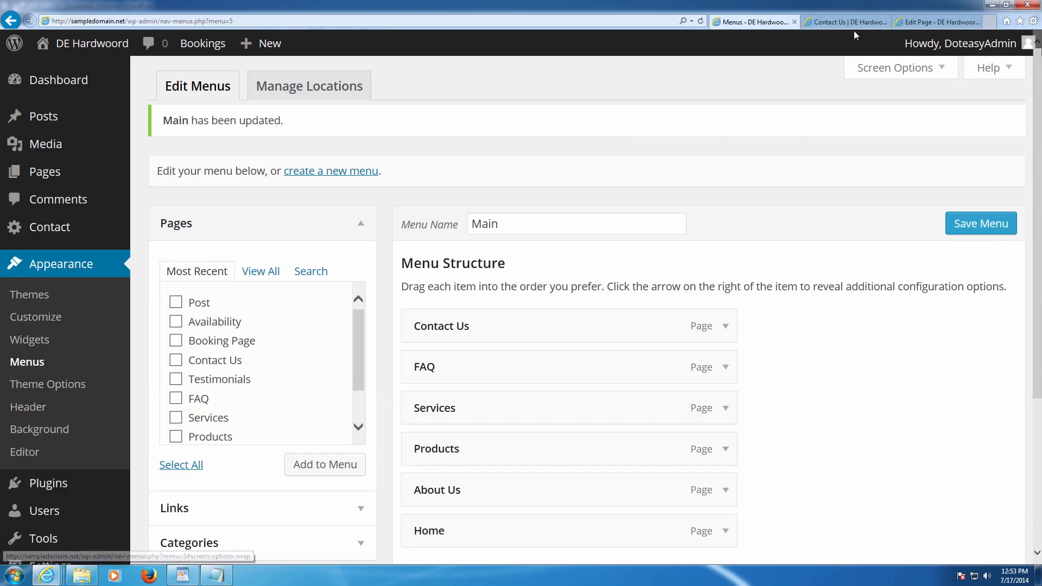
- Reload the live Contact Us page to confirm the Main menu appears in its header
click(850, 22)
key(F5)
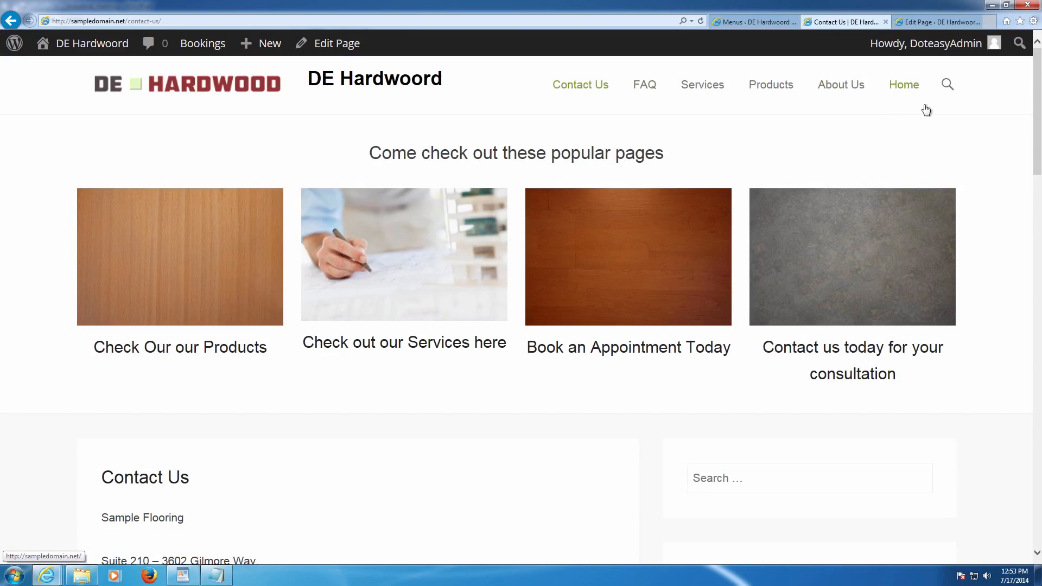
scroll(869, 142, down, 5)
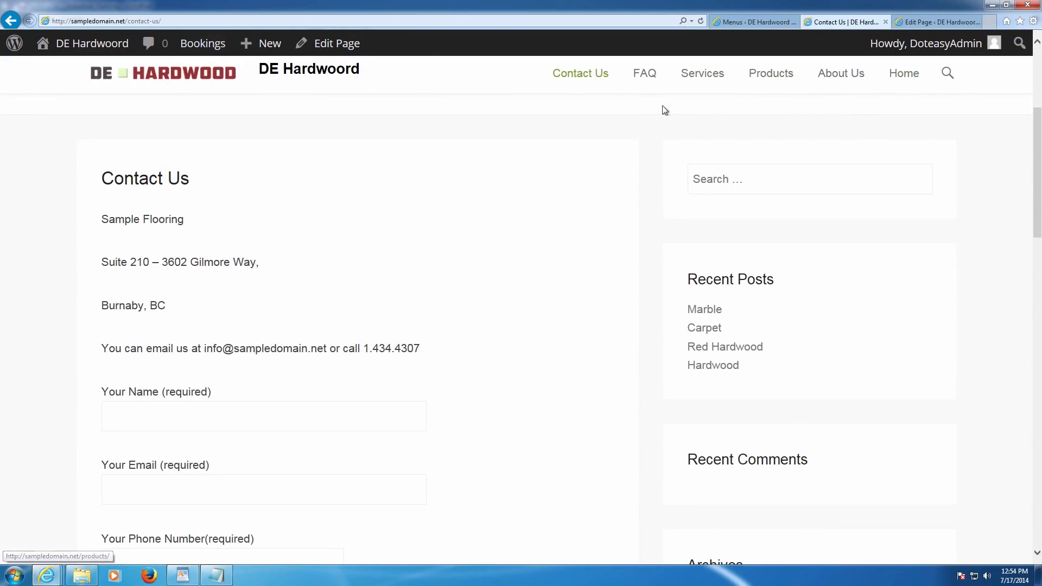
scroll(698, 140, up, 5)
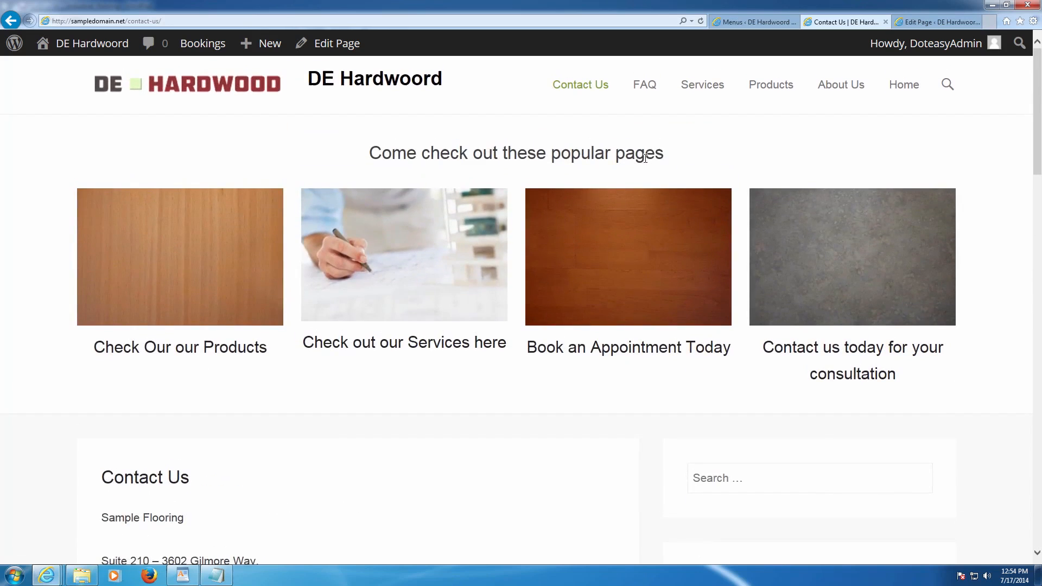
scroll(658, 161, down, 10)
scroll(664, 154, down, 6)
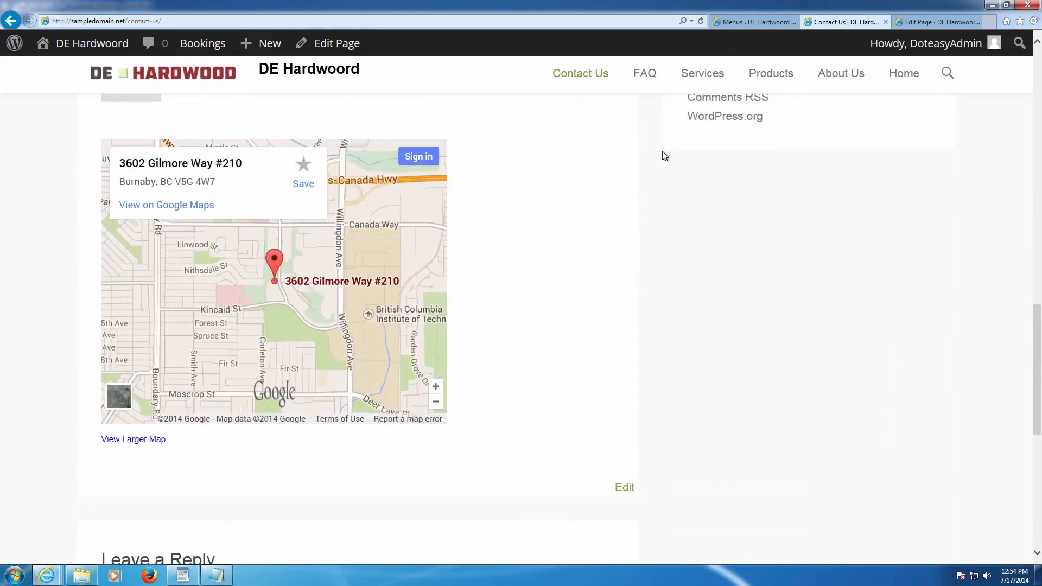
scroll(664, 155, up, 10)
scroll(665, 156, up, 5)
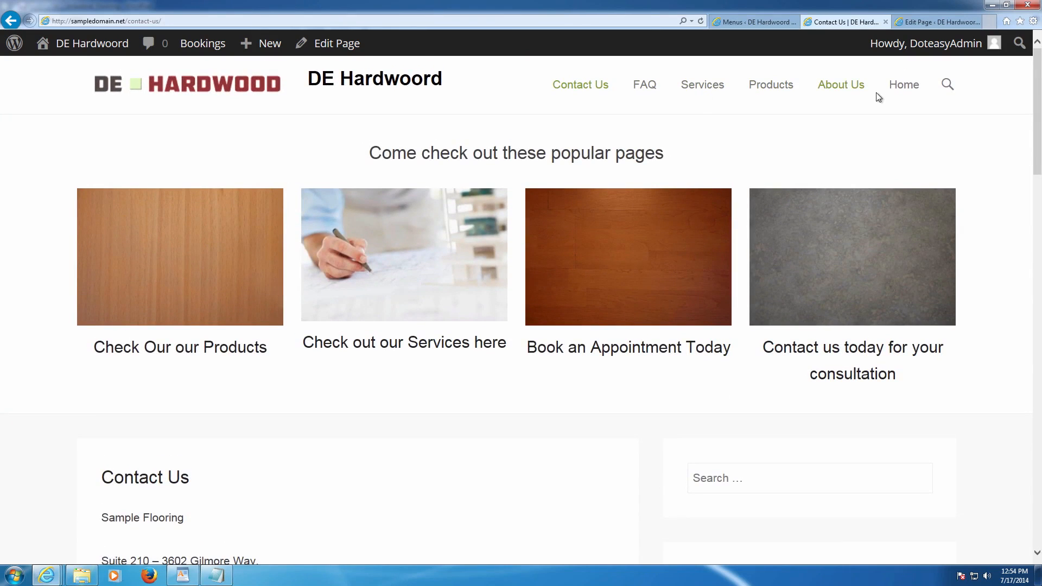
click(782, 21)
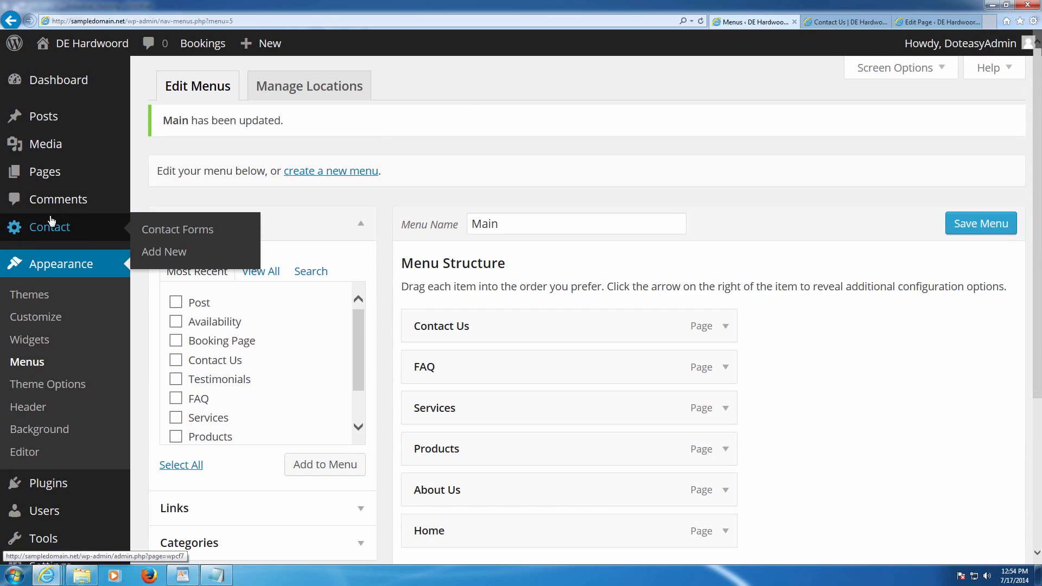
- Open the All Pages list and briefly view the Home page's editor
click(60, 179)
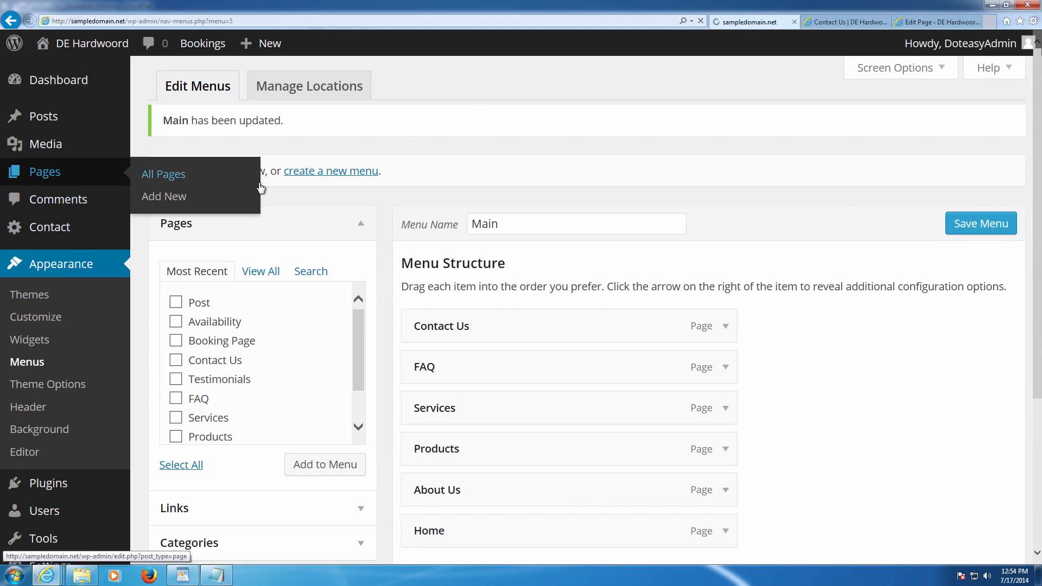
scroll(313, 212, down, 4)
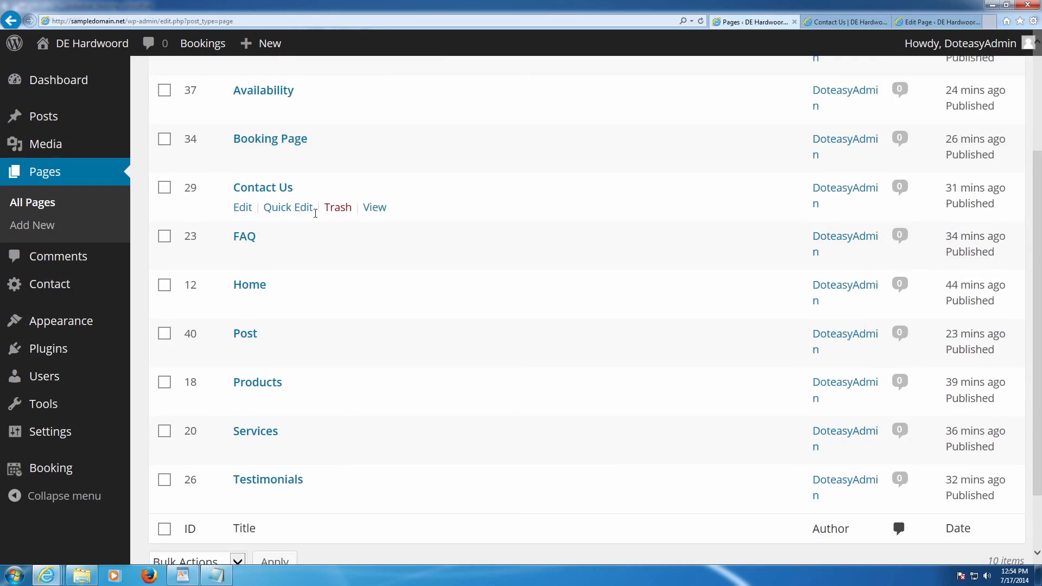
scroll(326, 331, up, 1)
scroll(330, 325, up, 2)
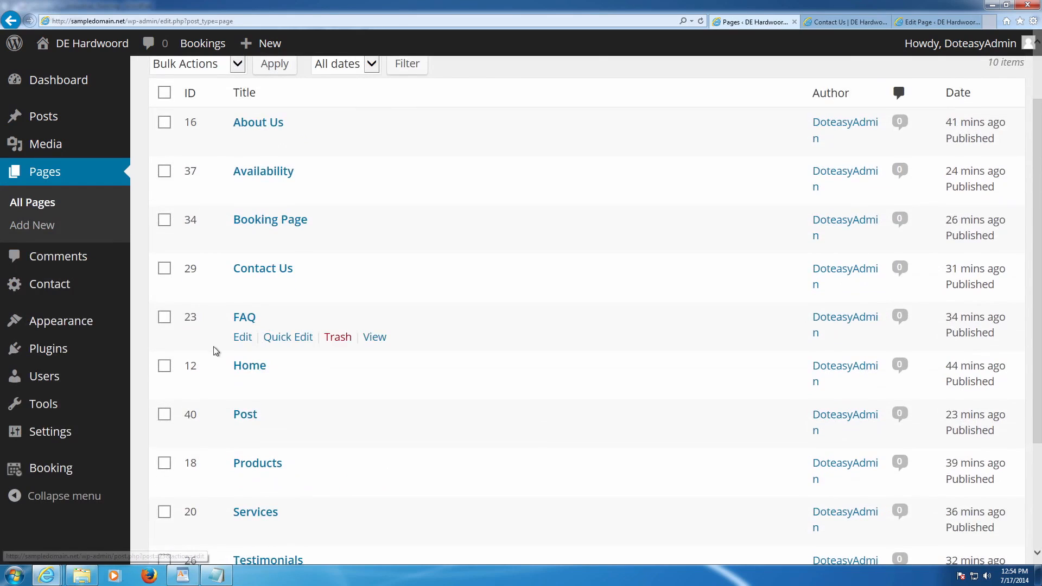
click(242, 385)
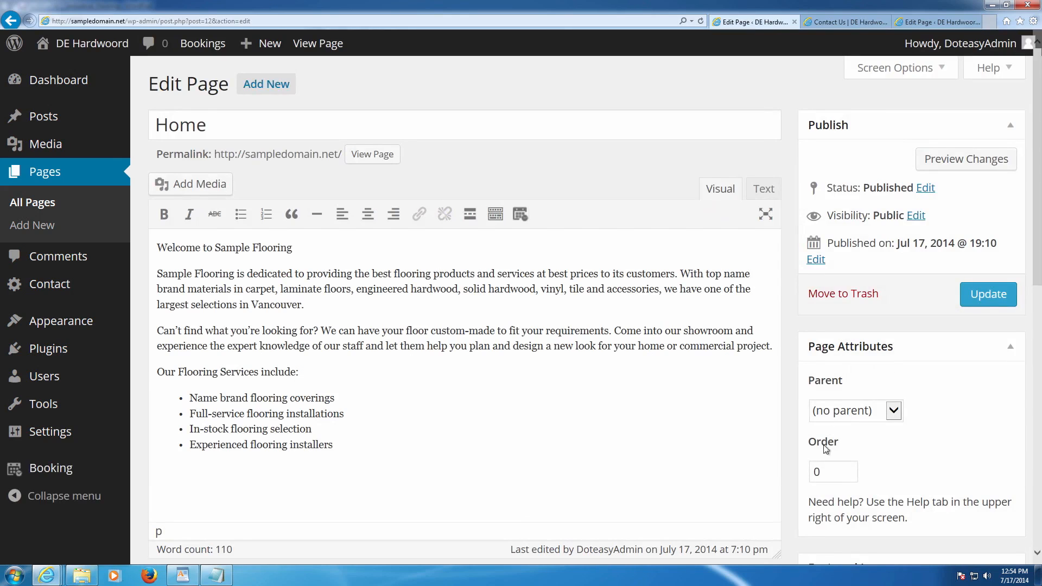
click(40, 202)
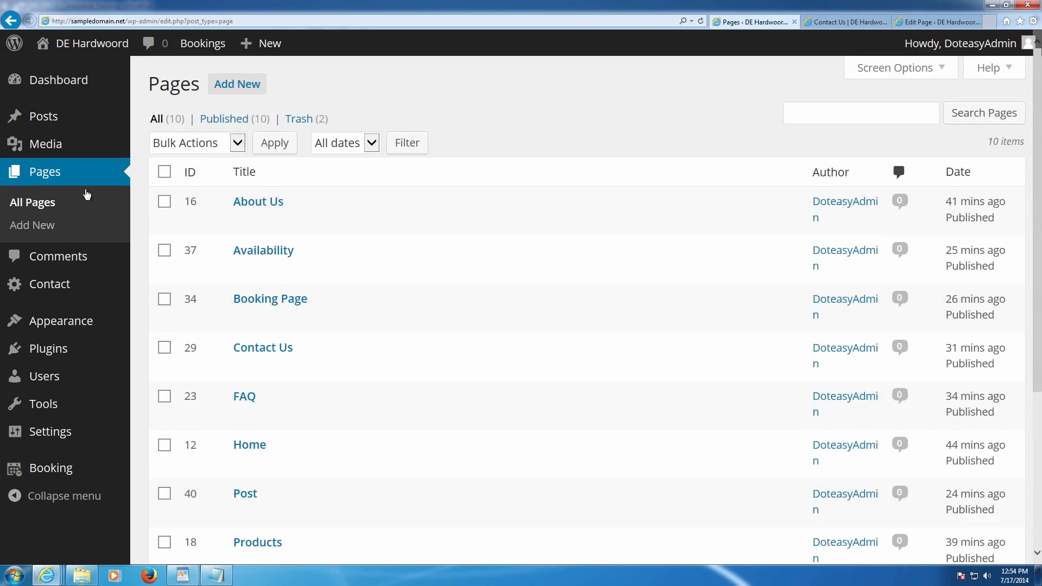
- Set the About Us page's order to 1 and update it
scroll(353, 225, down, 3)
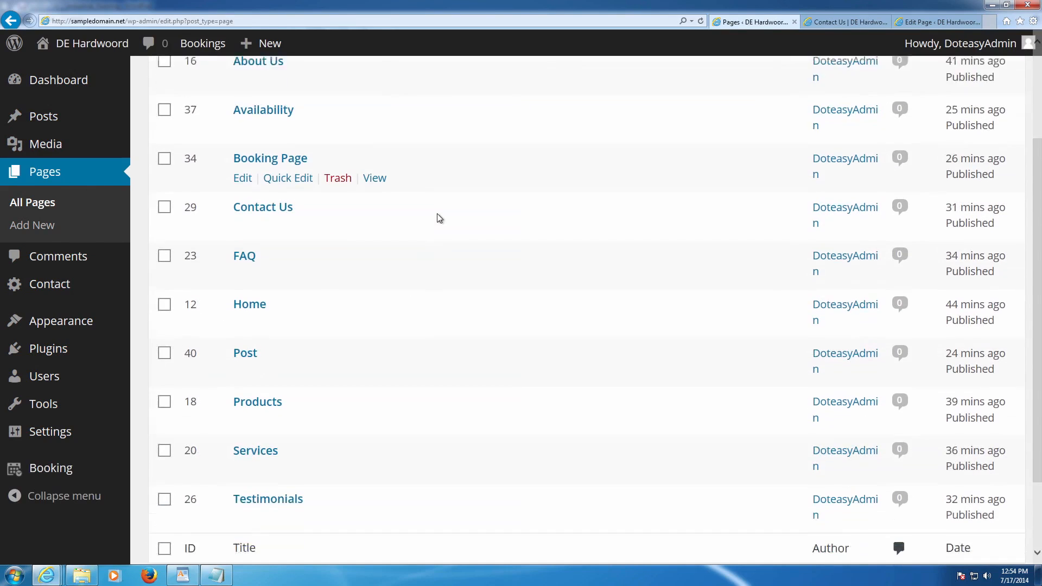
scroll(362, 258, down, 2)
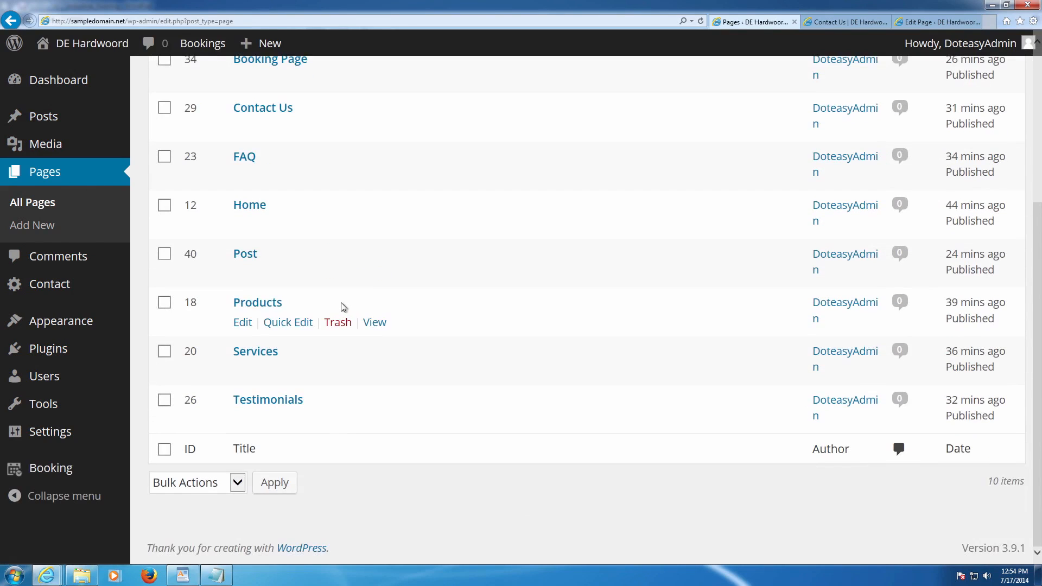
scroll(340, 307, up, 2)
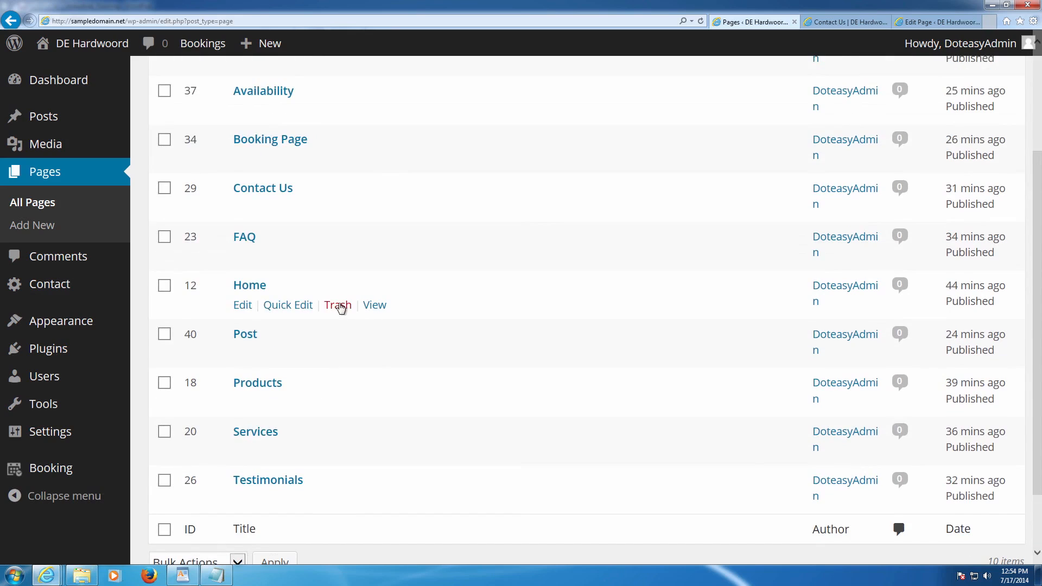
scroll(341, 307, up, 2)
click(242, 142)
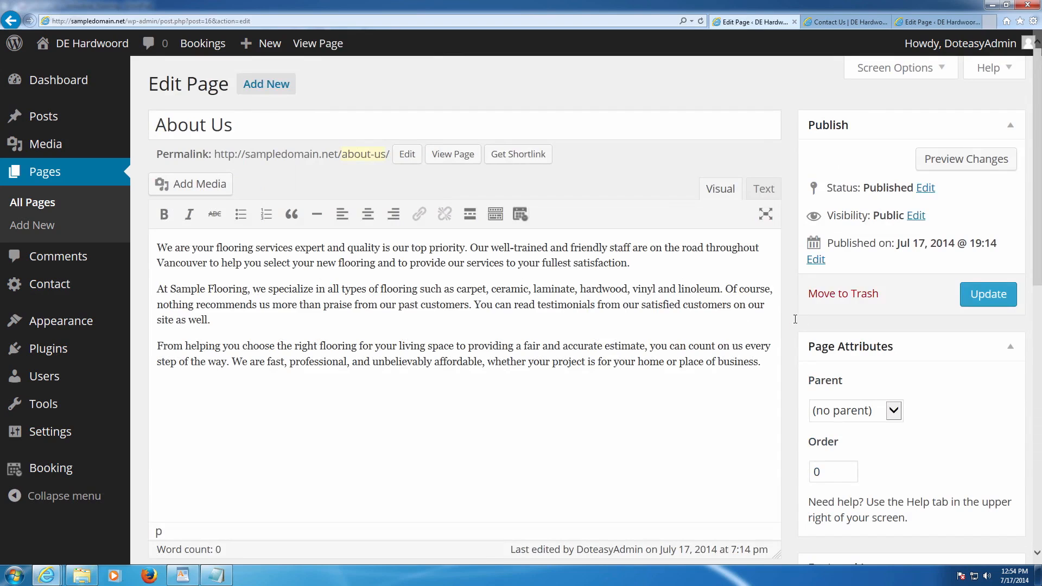
drag(833, 467, 787, 469)
text(1)
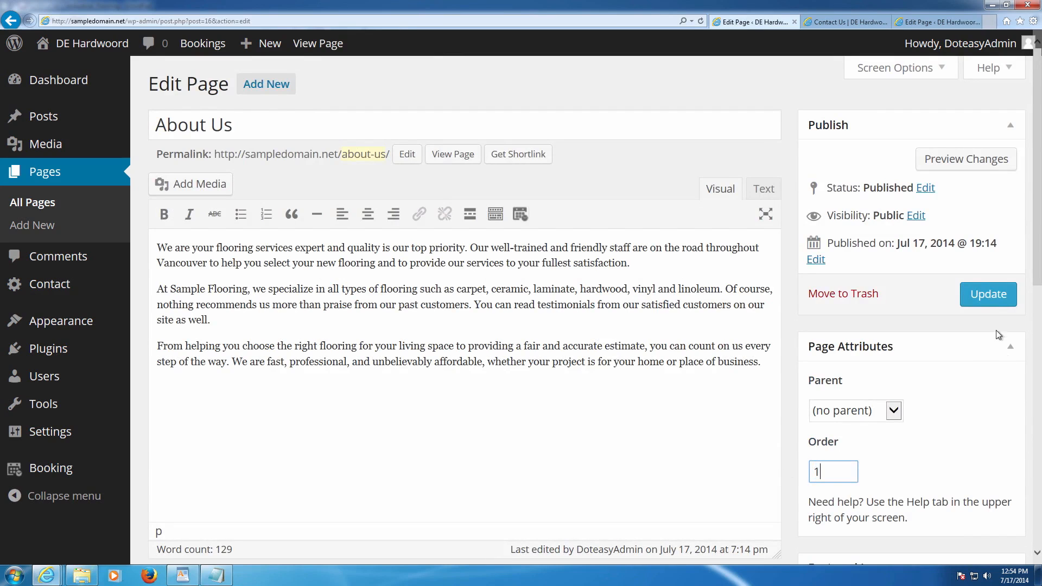
click(997, 297)
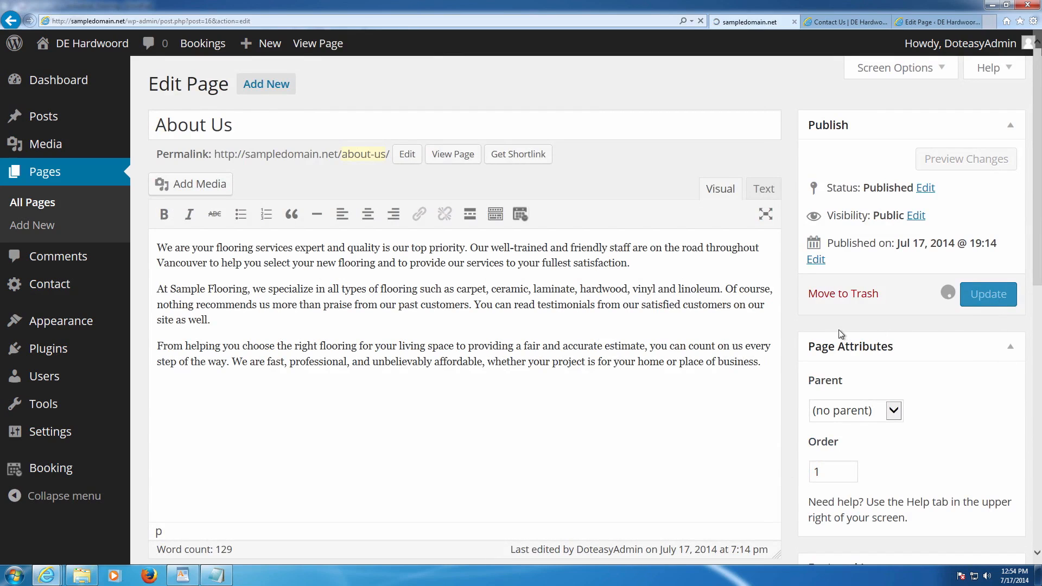
click(48, 175)
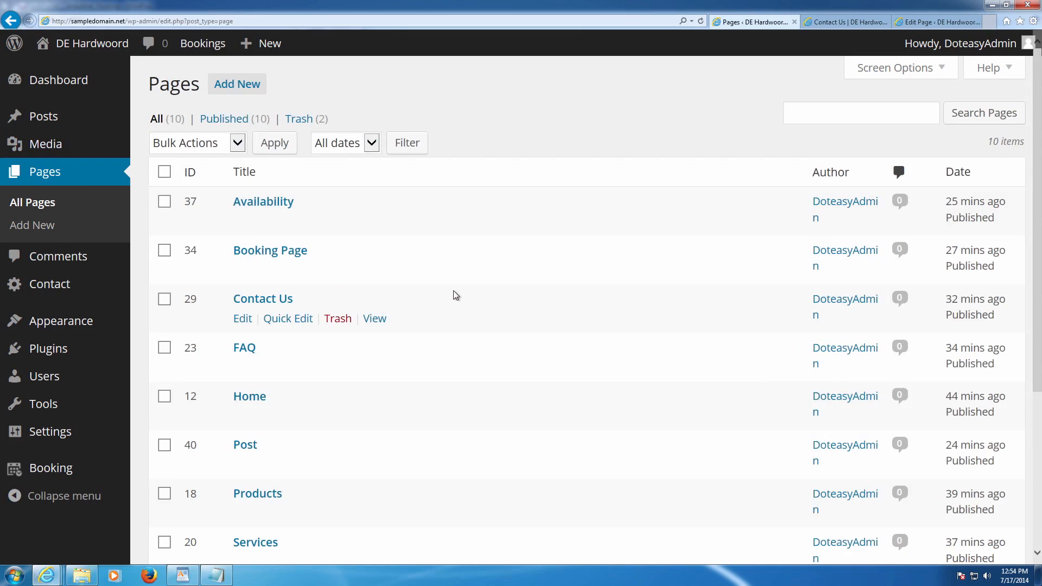
scroll(494, 299, down, 2)
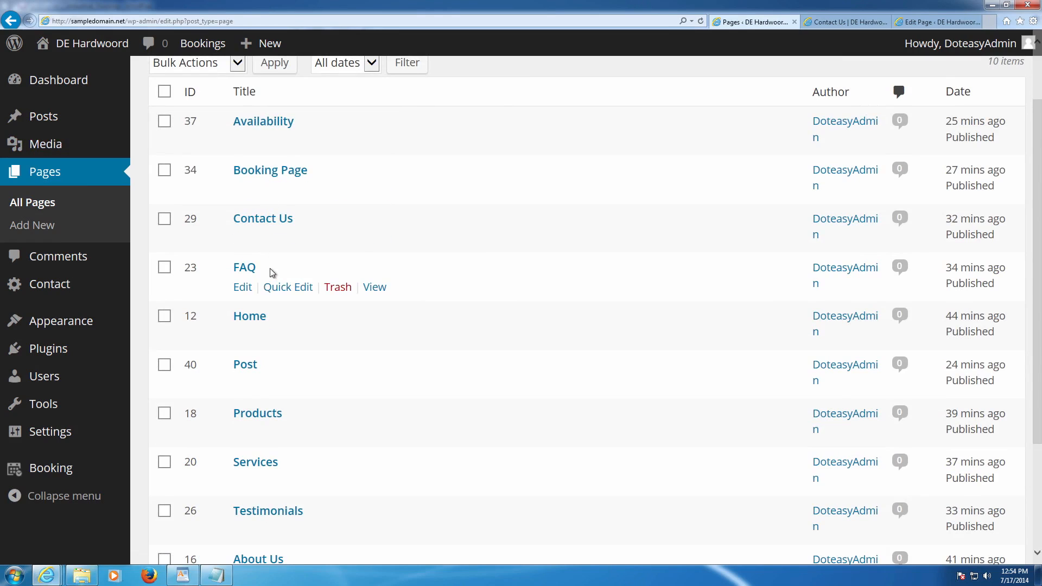
- Set page order 2 for Products and 3 for Services, updating each page
scroll(271, 271, down, 3)
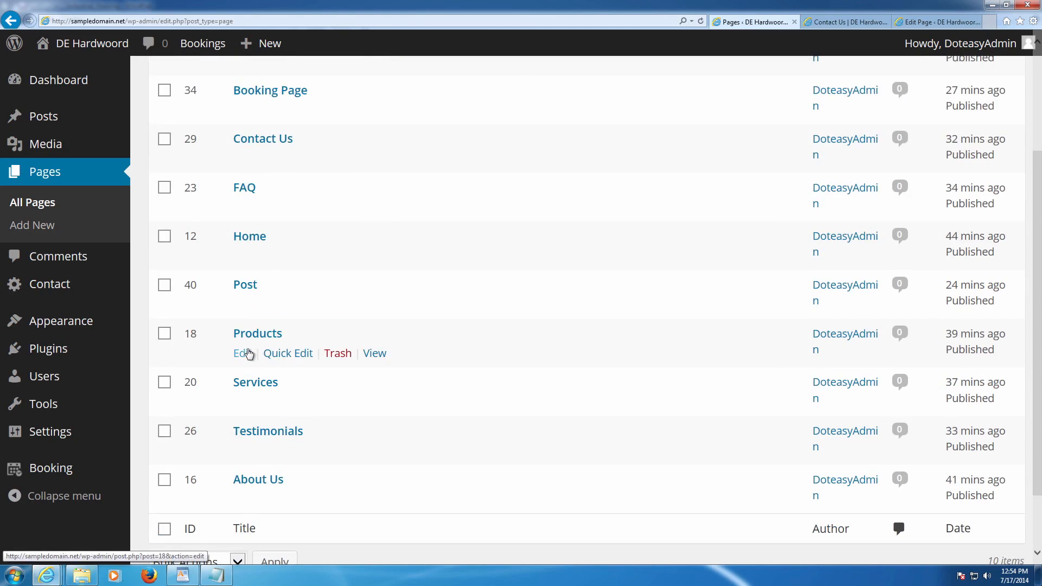
click(244, 353)
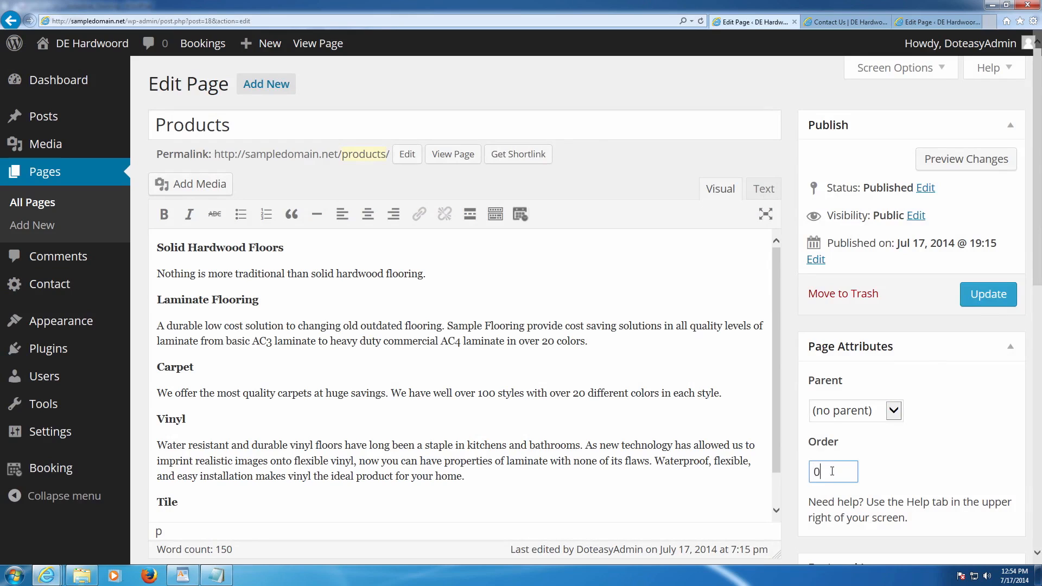
click(981, 302)
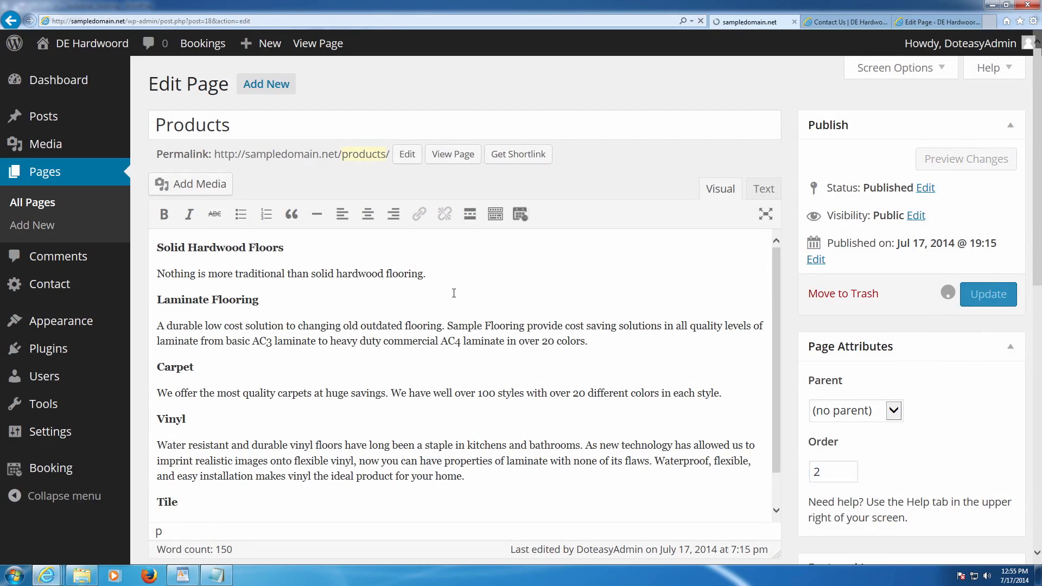
click(25, 208)
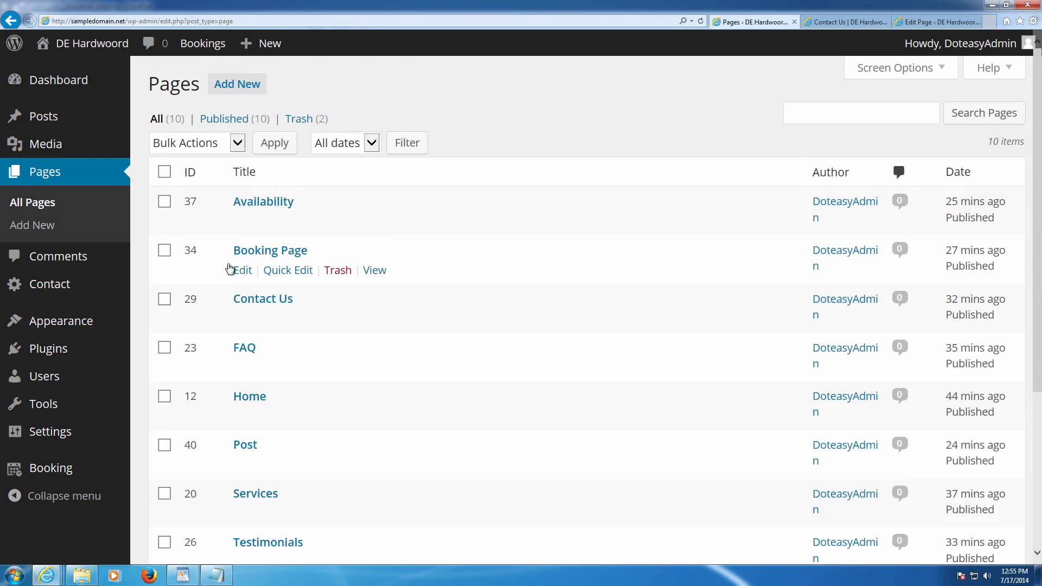
scroll(219, 269, down, 2)
scroll(260, 331, down, 2)
click(242, 354)
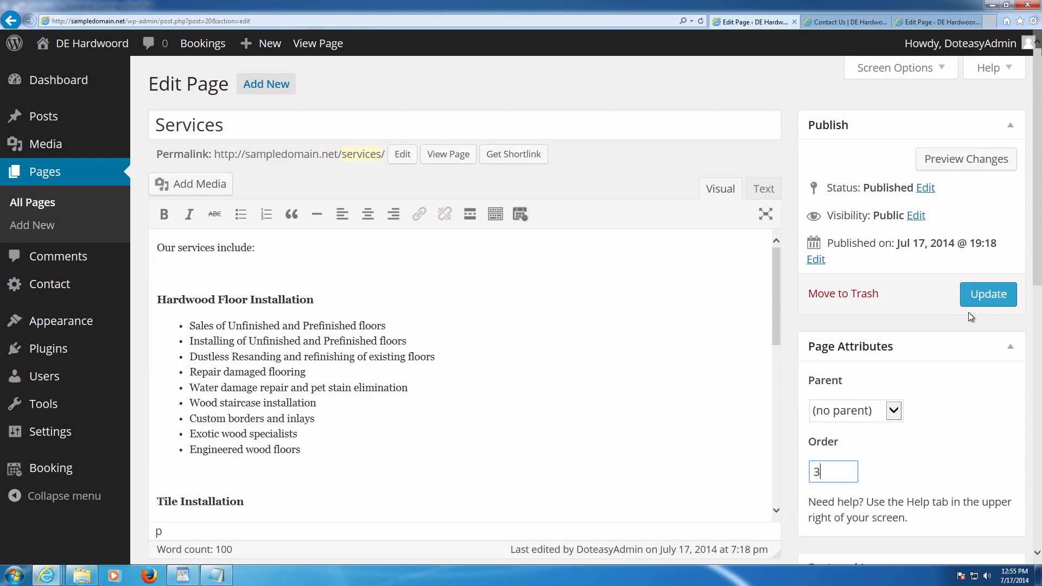
click(976, 296)
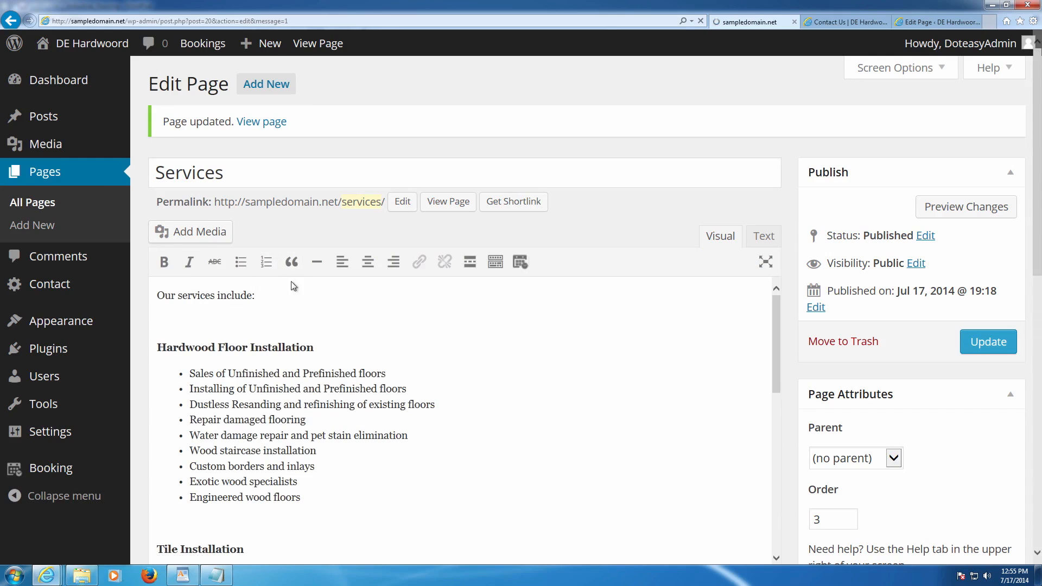
- Set the Contact Us page's order to 4 and update it
scroll(361, 313, down, 1)
scroll(364, 308, down, 2)
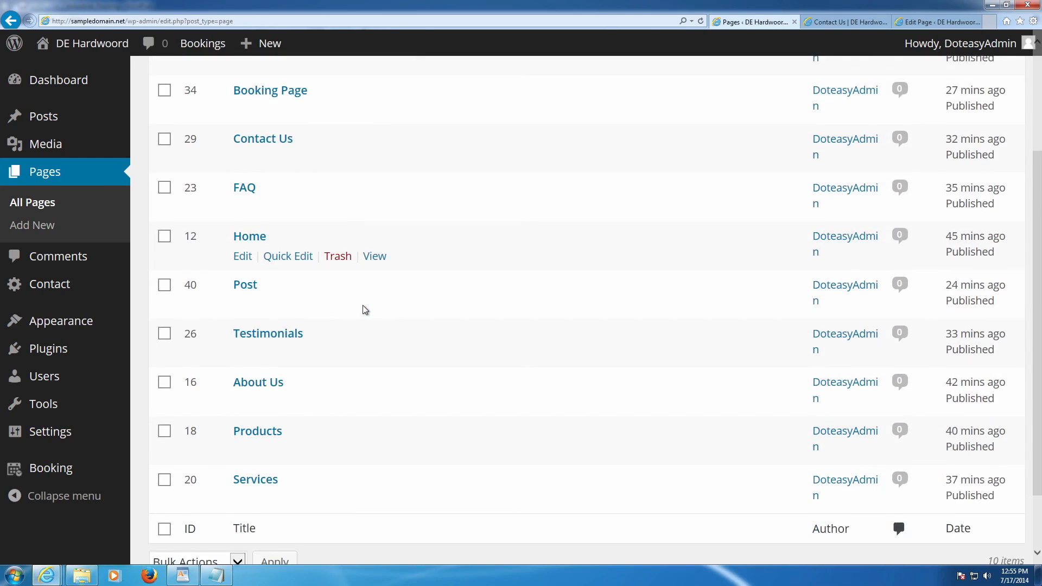
scroll(380, 342, up, 1)
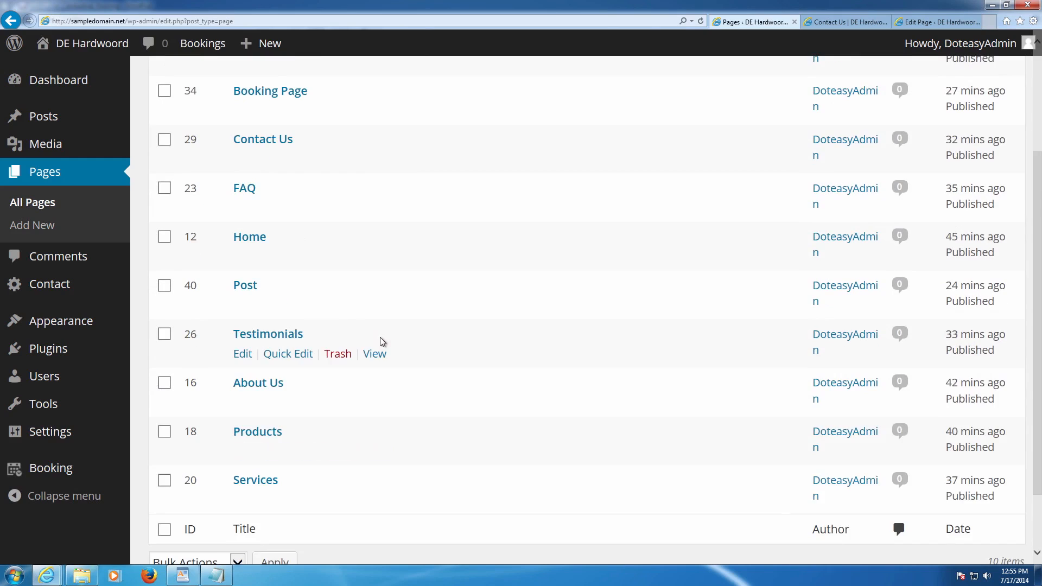
scroll(377, 347, up, 2)
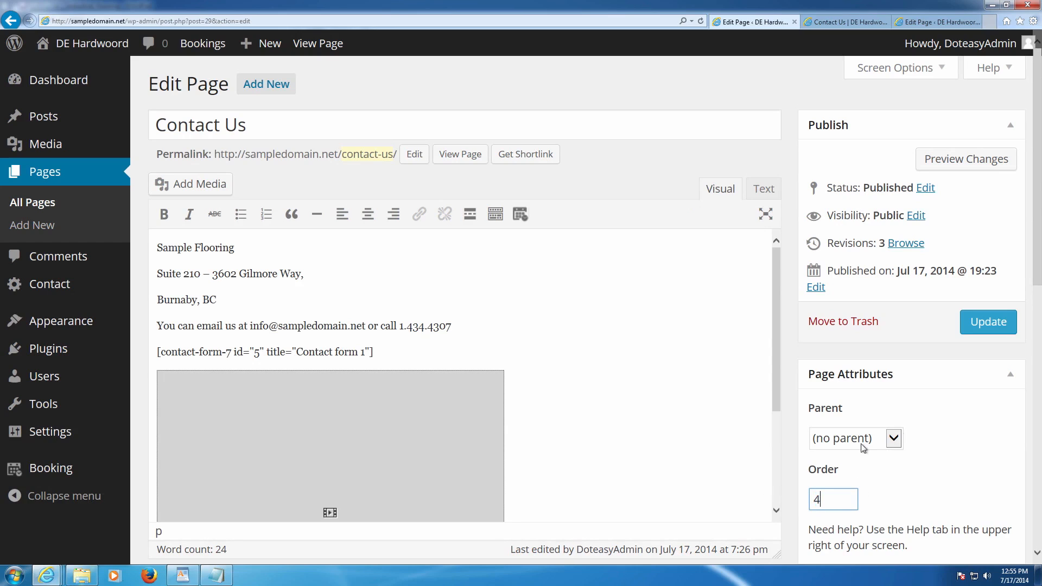
click(983, 329)
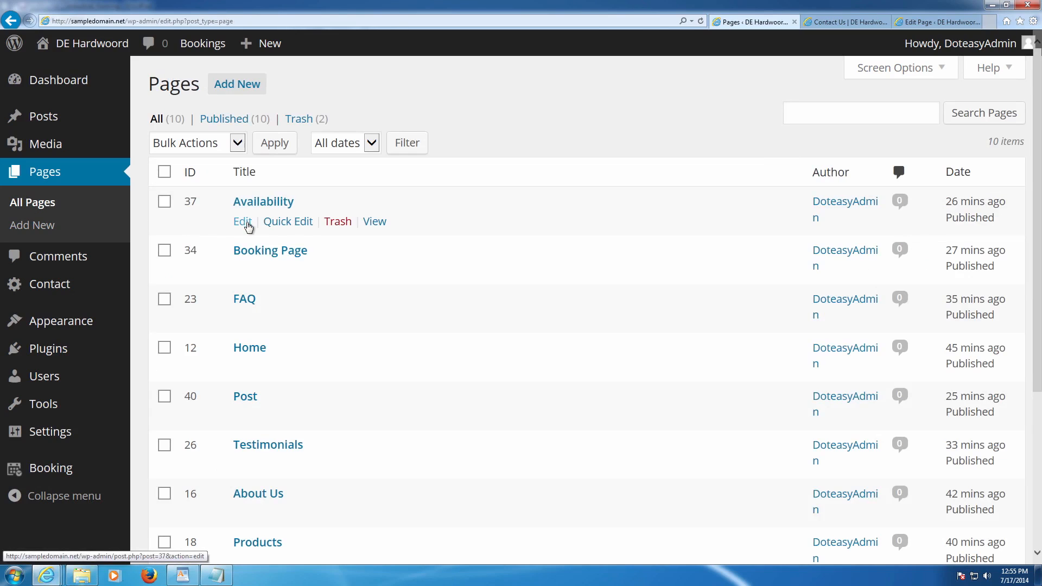
- Set the Availability page's order to 5 and update it
click(247, 223)
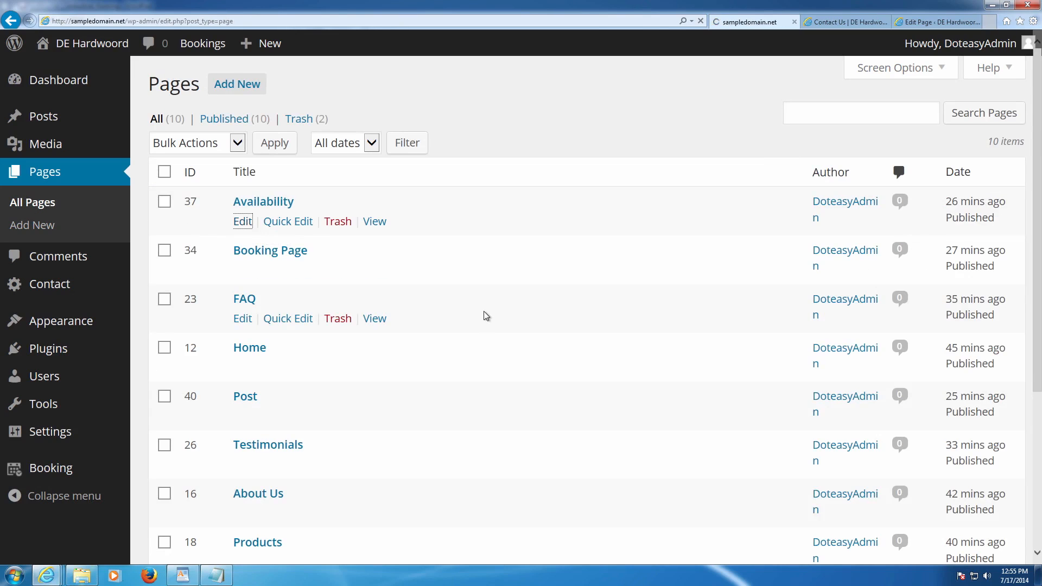
text(5)
click(964, 303)
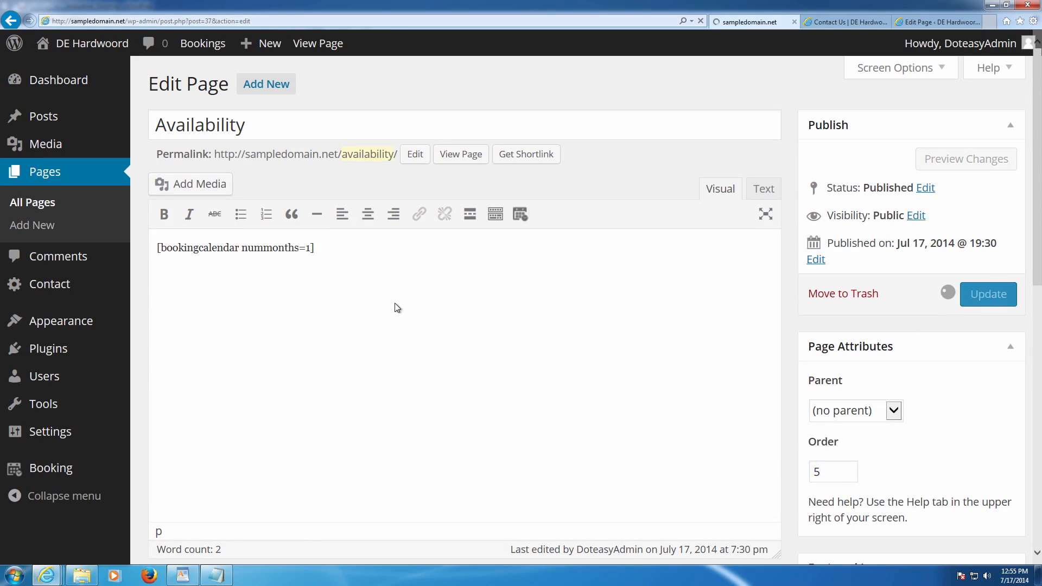
click(40, 207)
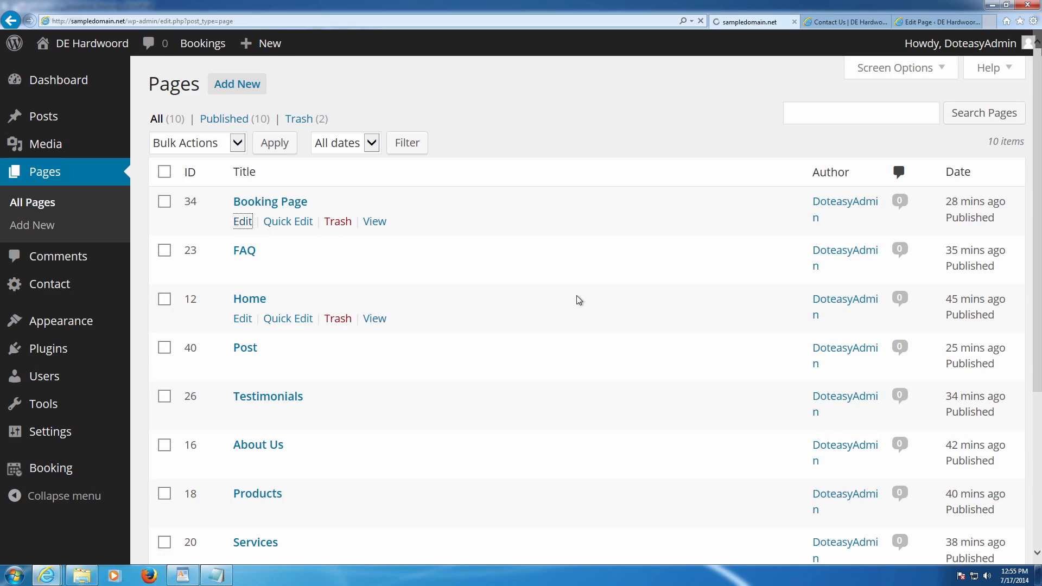
- Give the Booking Page order 6 and the FAQ page order 7, updating each
double_click(835, 467)
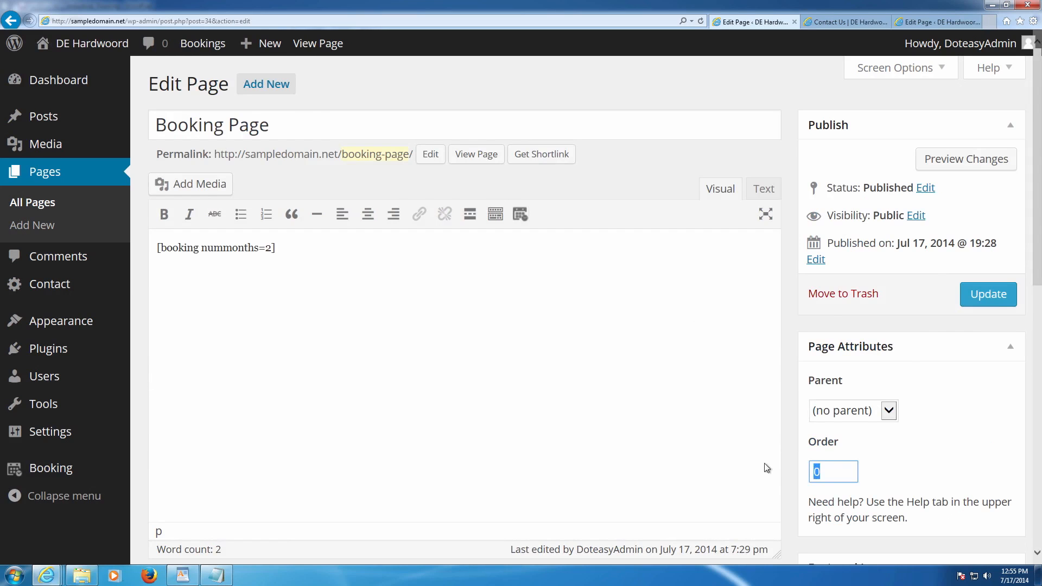
click(977, 294)
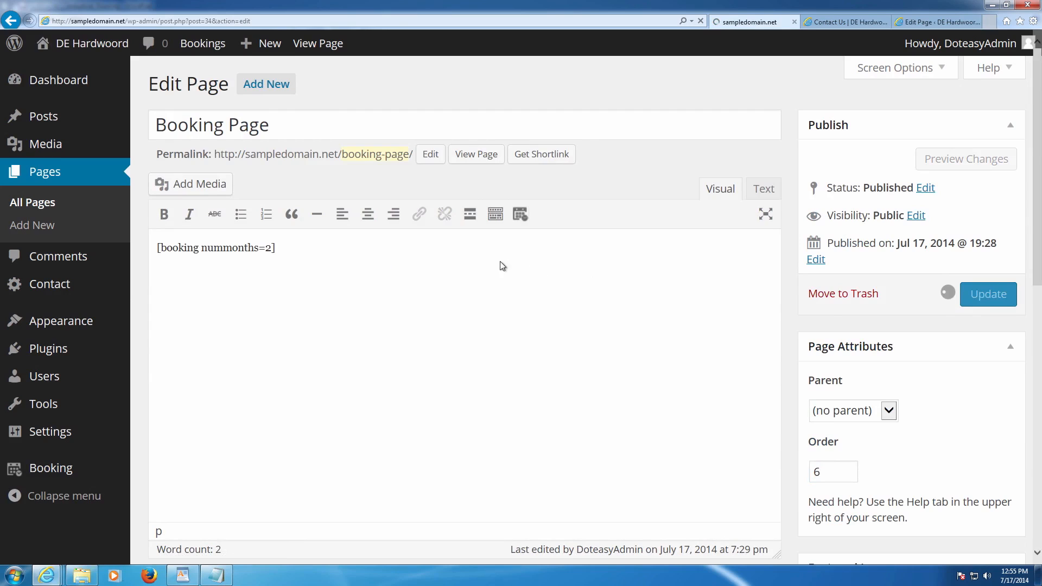
click(46, 214)
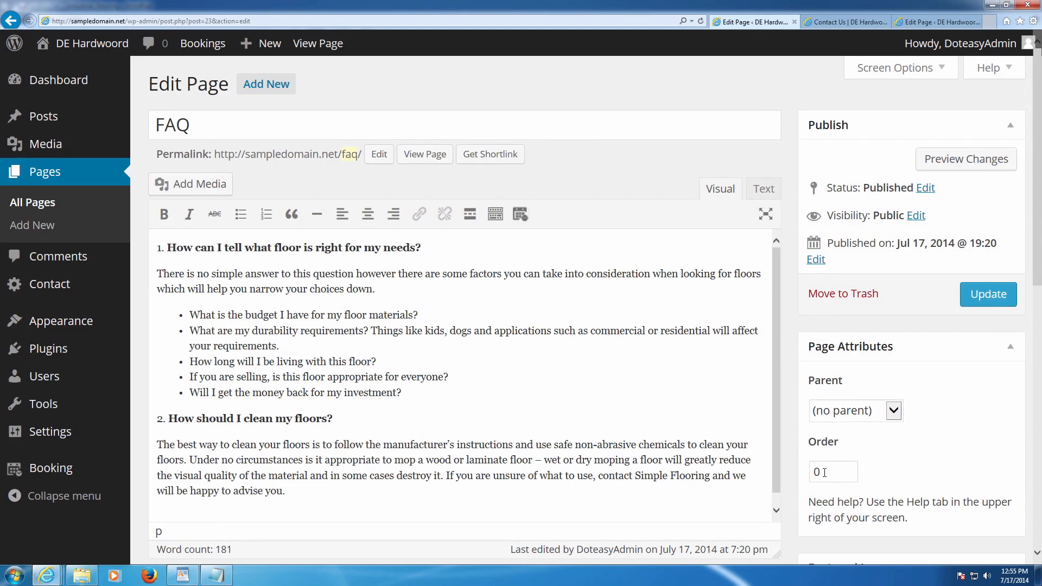
click(986, 294)
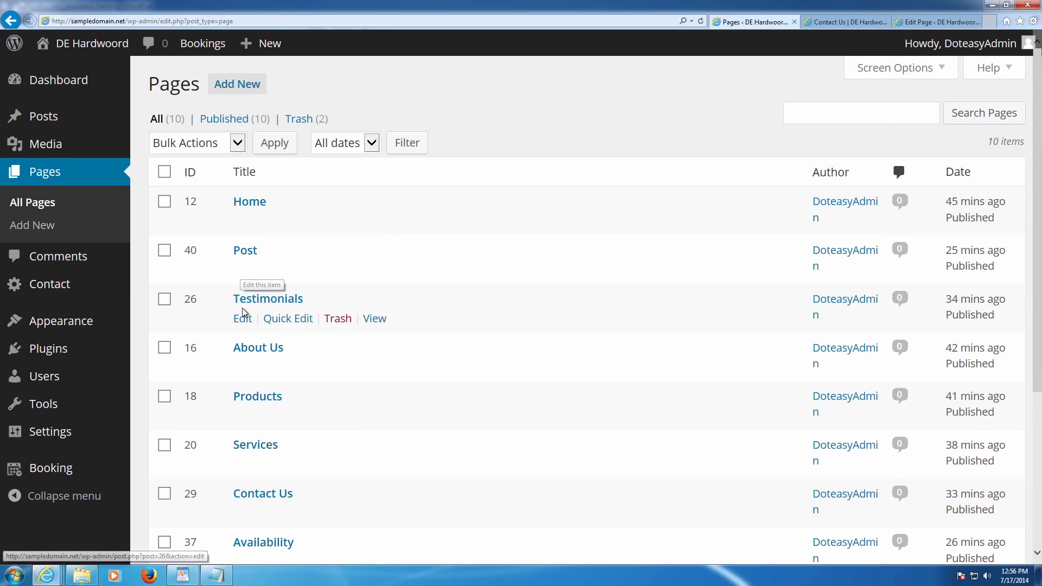
- Set the Testimonials page's order to 8 and update it
click(242, 320)
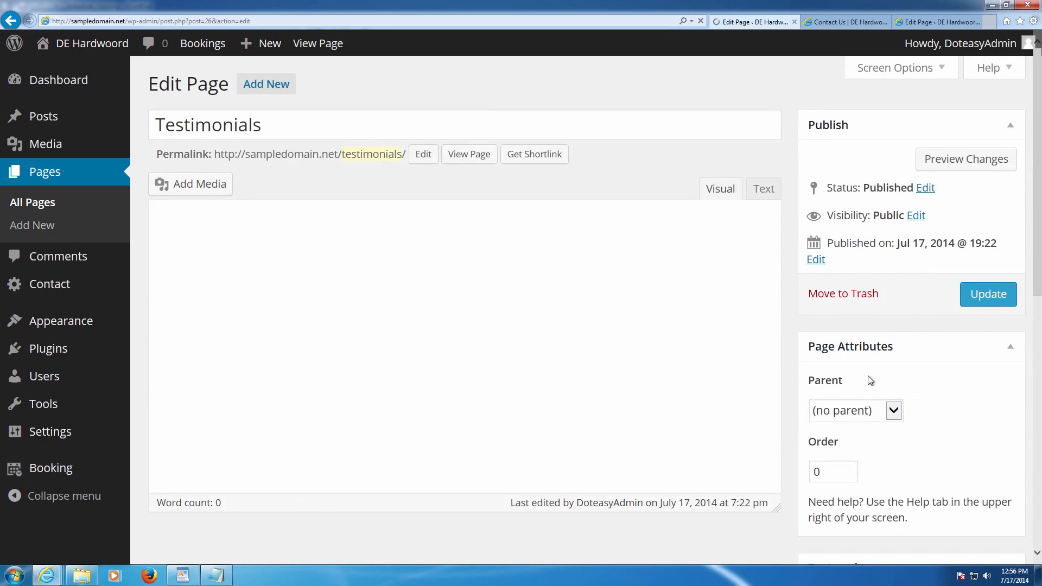
drag(838, 475, 797, 470)
text(8)
click(985, 296)
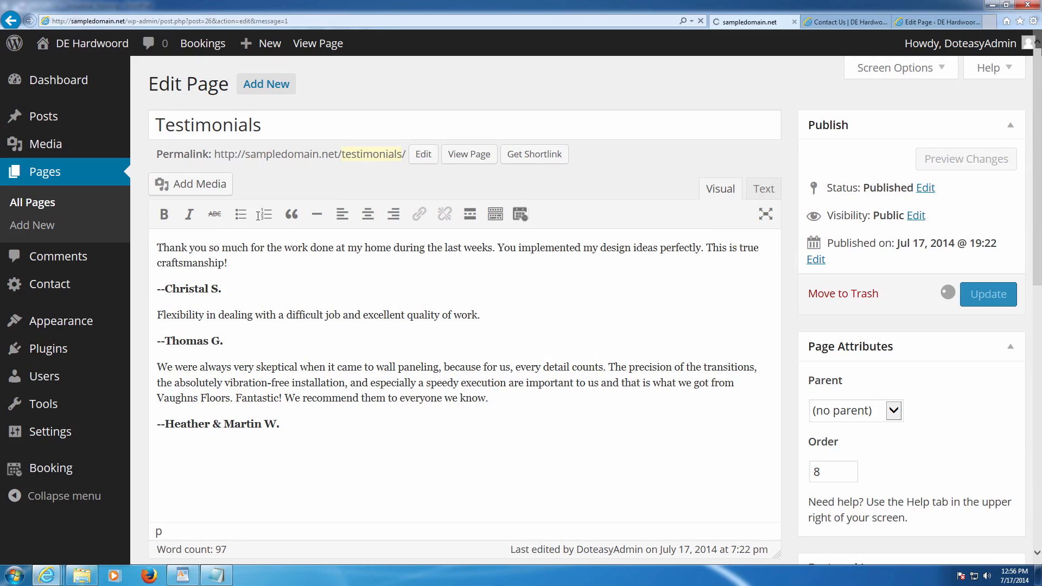
click(46, 207)
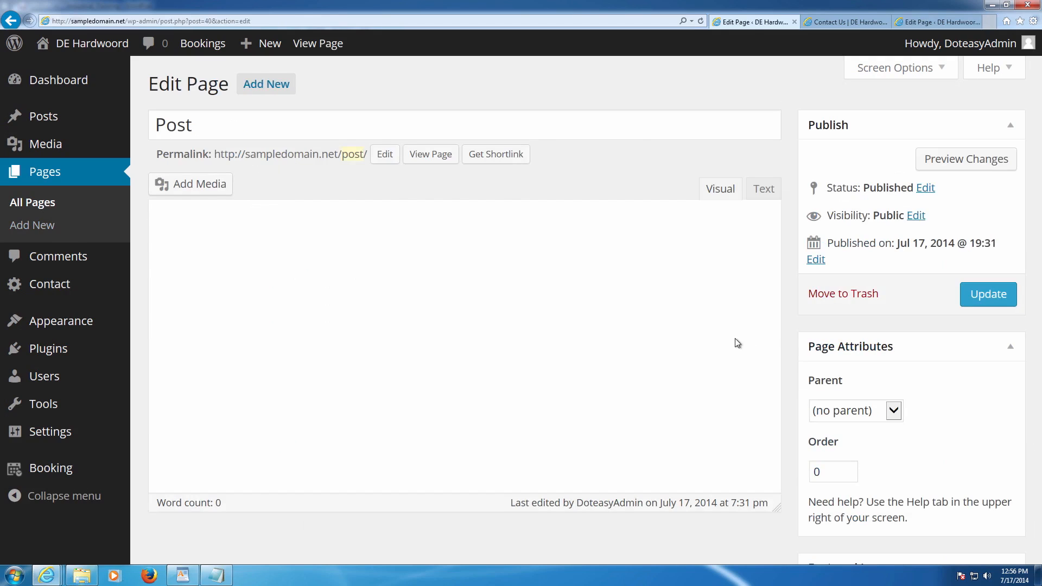
- Set the Post page's order to 9, update it, and glance at the live Contact Us page
double_click(835, 466)
text(9)
click(972, 301)
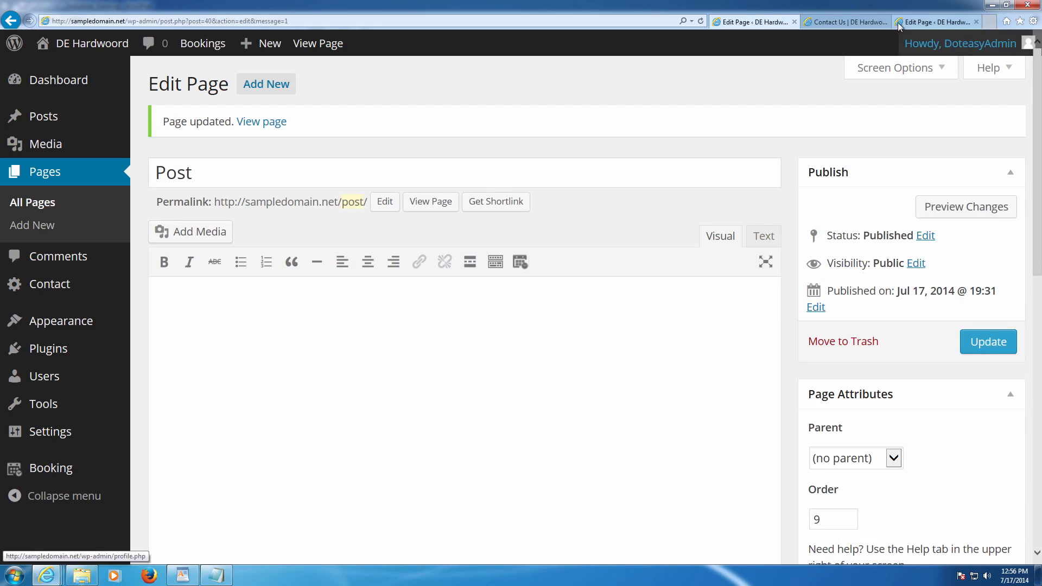
click(868, 21)
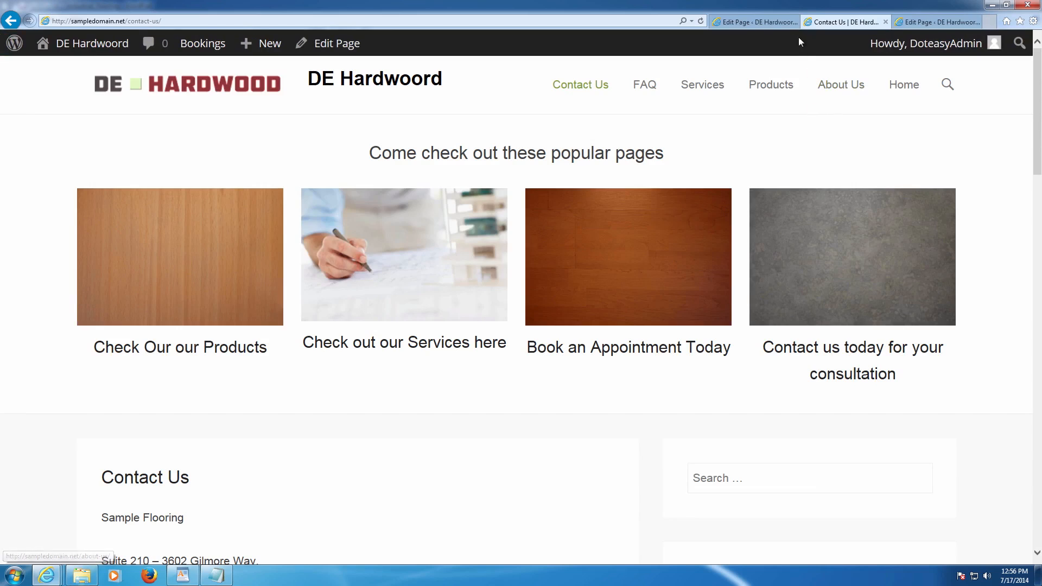
click(756, 22)
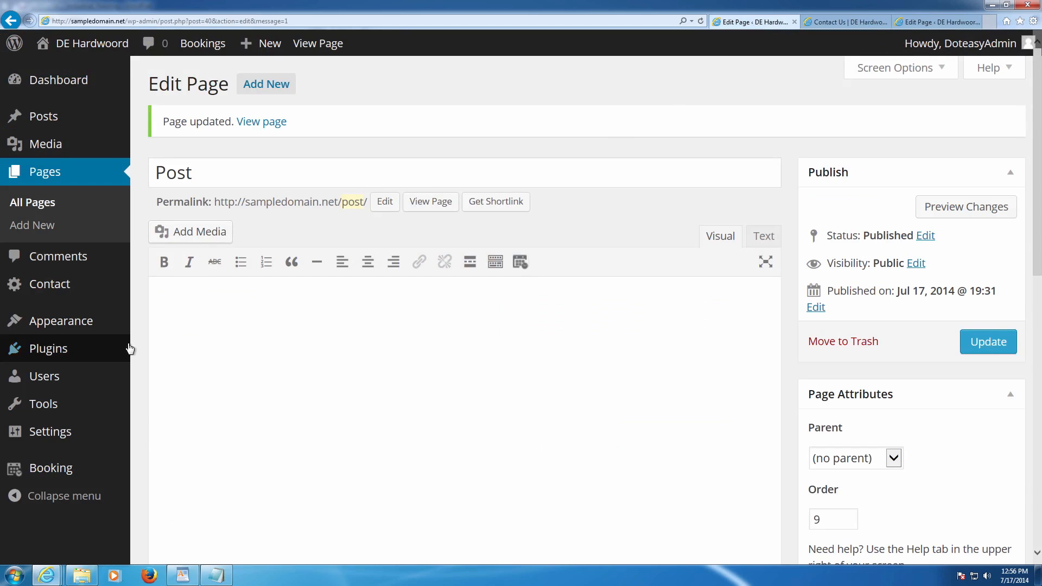
- Open the Menus editor and inspect the Contact Us and FAQ menu item settings
mouse_move(53, 325)
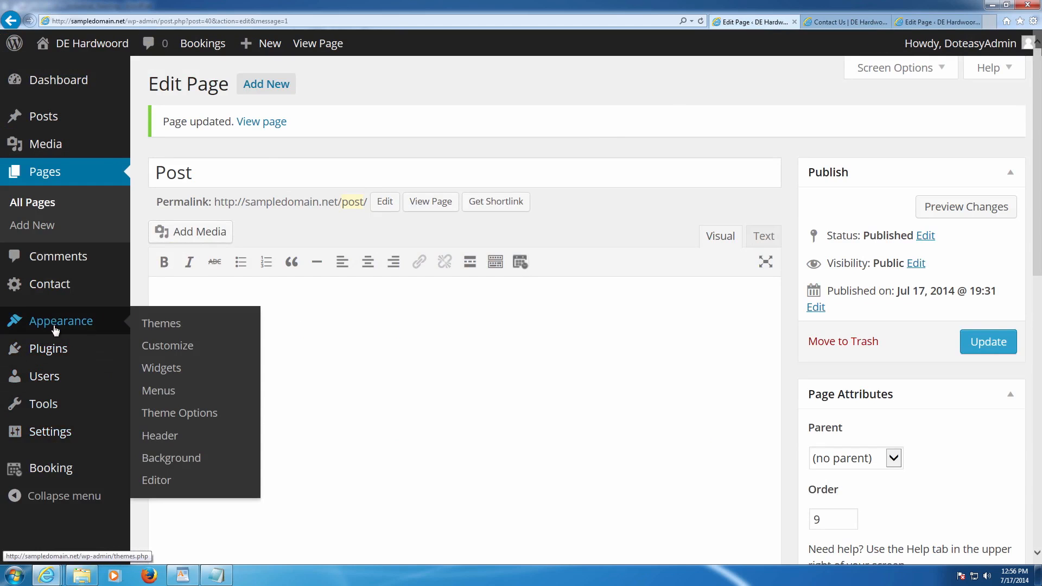
click(151, 388)
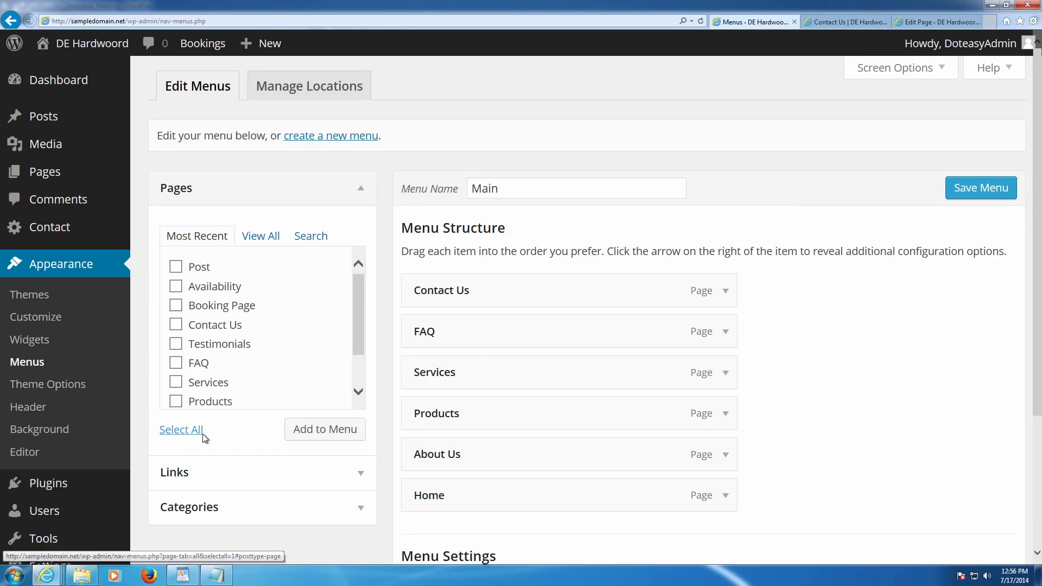
click(358, 508)
scroll(341, 493, down, 2)
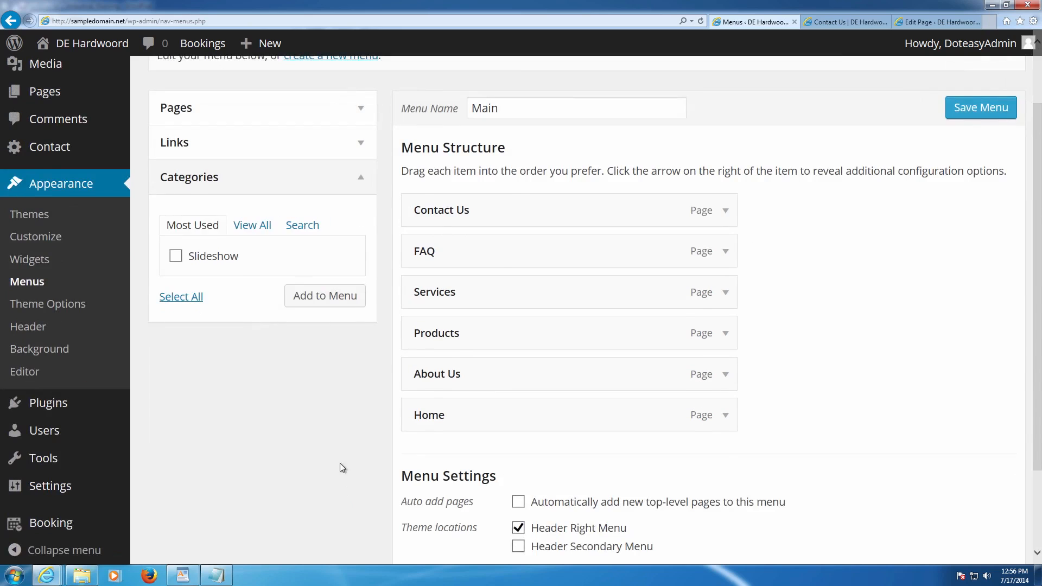
scroll(342, 445, up, 2)
click(362, 226)
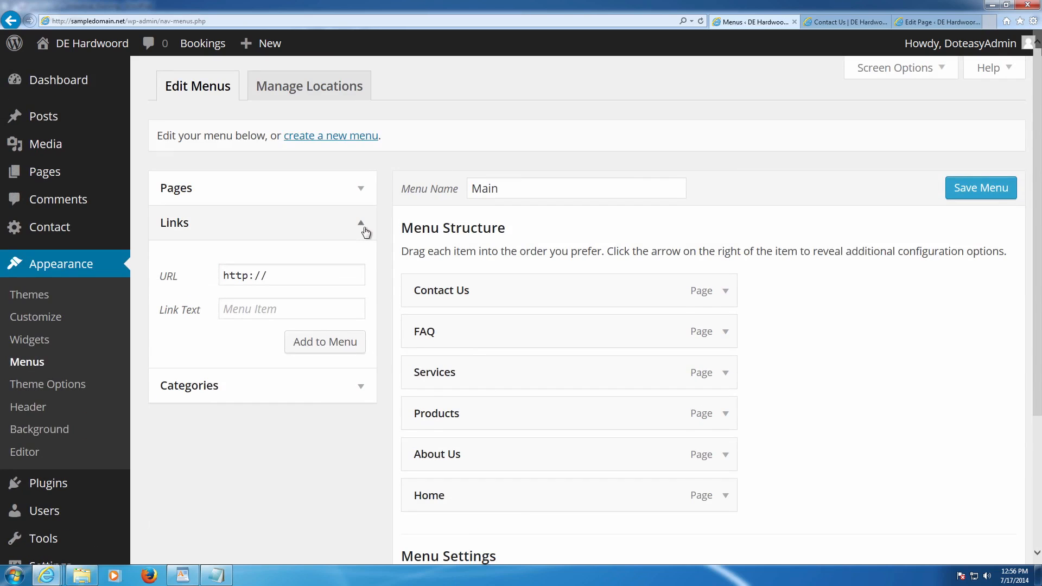
scroll(379, 280, down, 3)
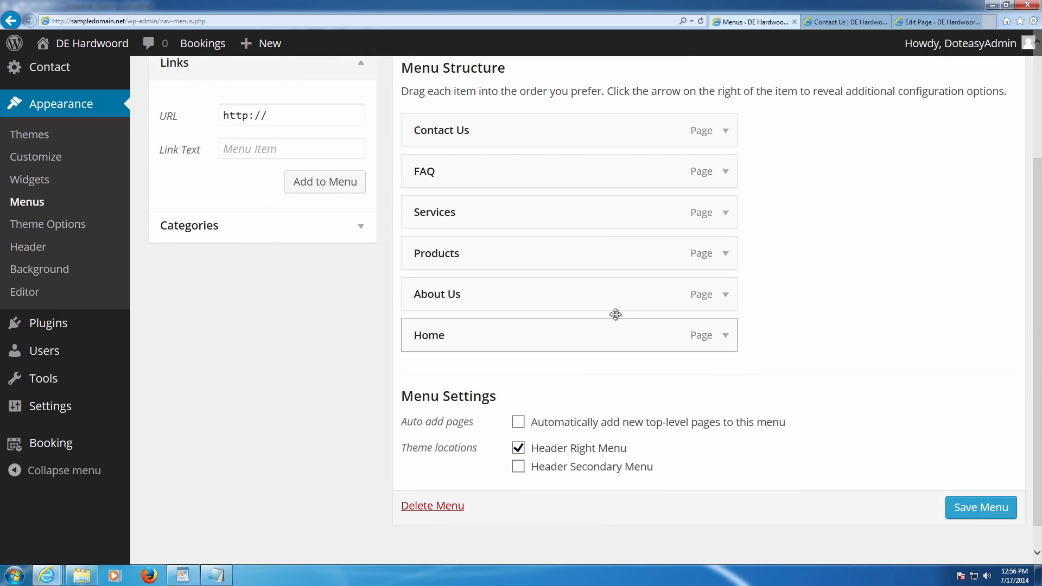
scroll(547, 394, up, 2)
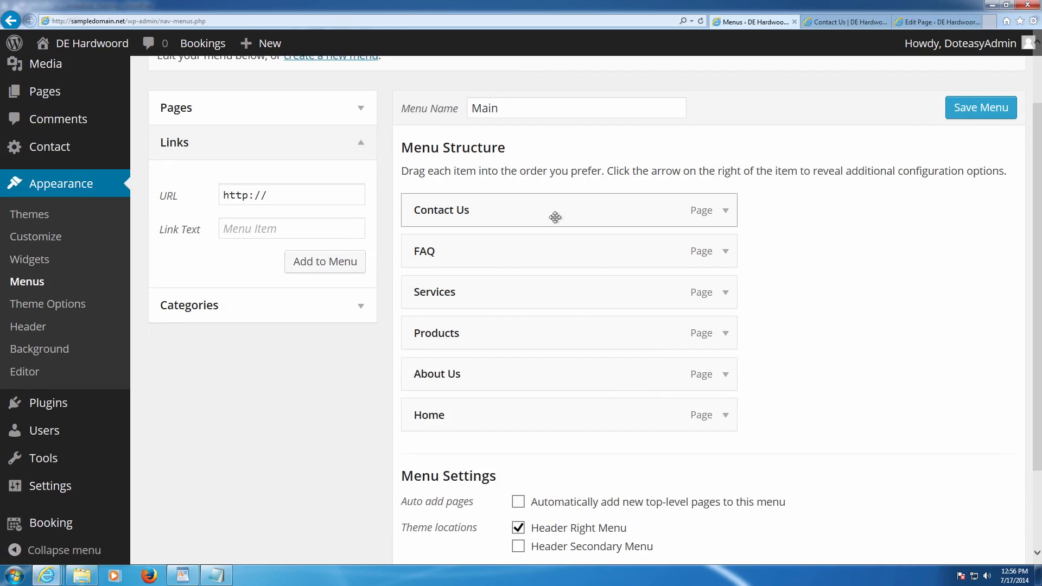
click(723, 215)
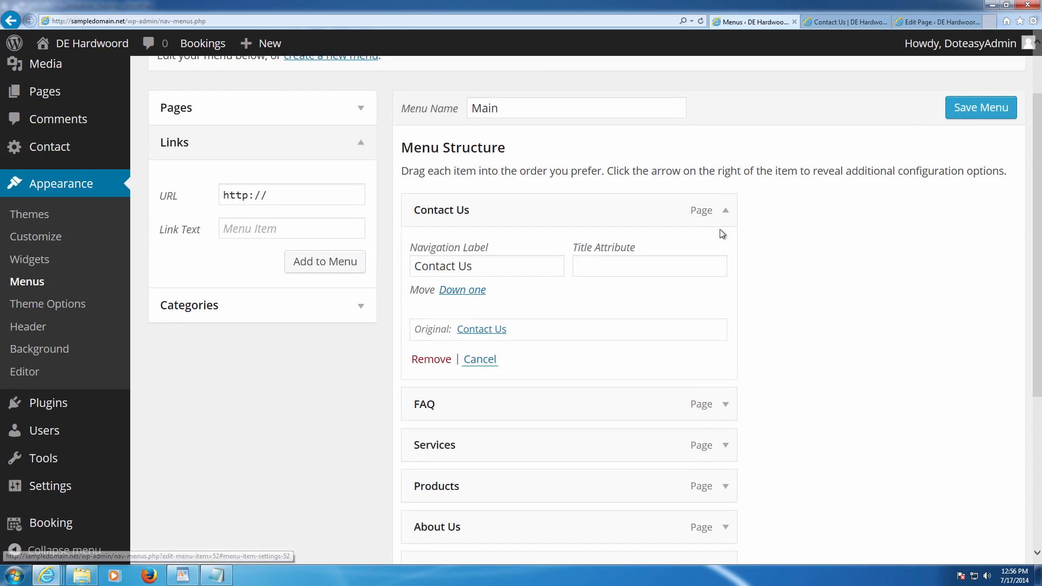
click(726, 406)
scroll(760, 412, down, 2)
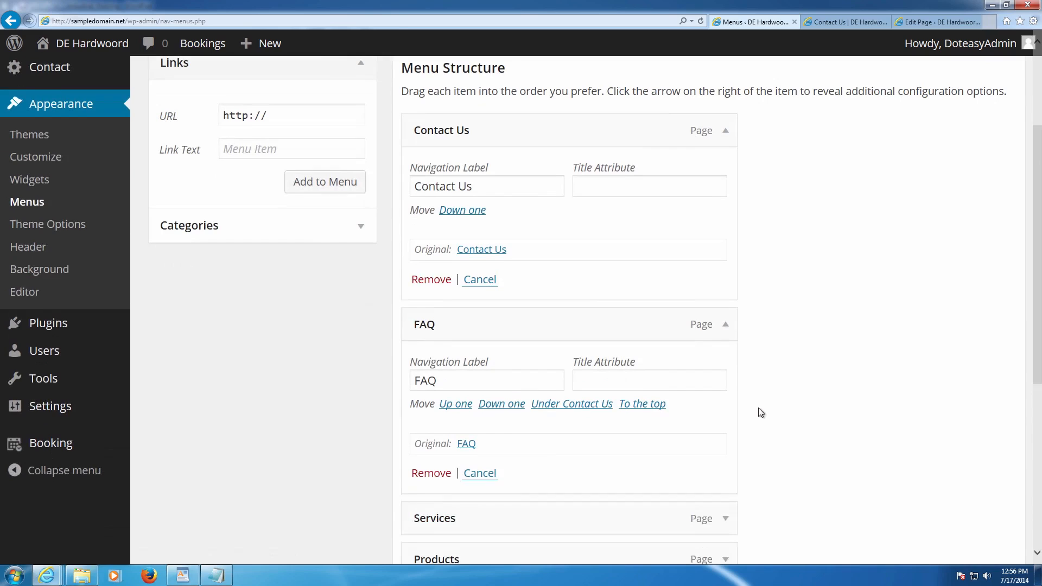
click(725, 325)
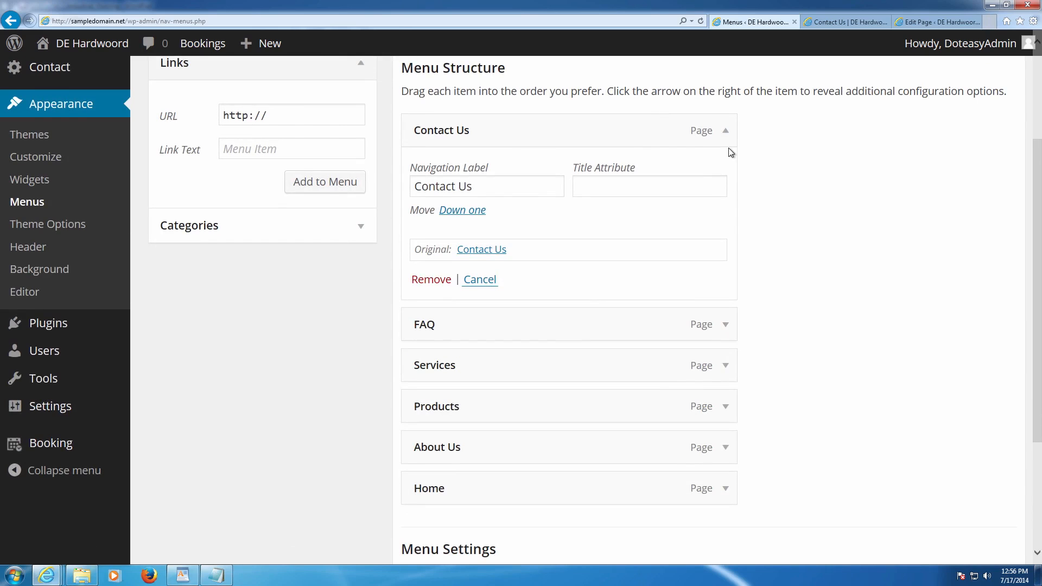
click(726, 131)
- Drag the Main menu items into order Home, Products, Services, About Us, FAQ, Contact Us and save
drag(455, 340, 461, 143)
mouse_move(441, 184)
mouse_down()
mouse_move(480, 176)
mouse_move(441, 181)
mouse_up()
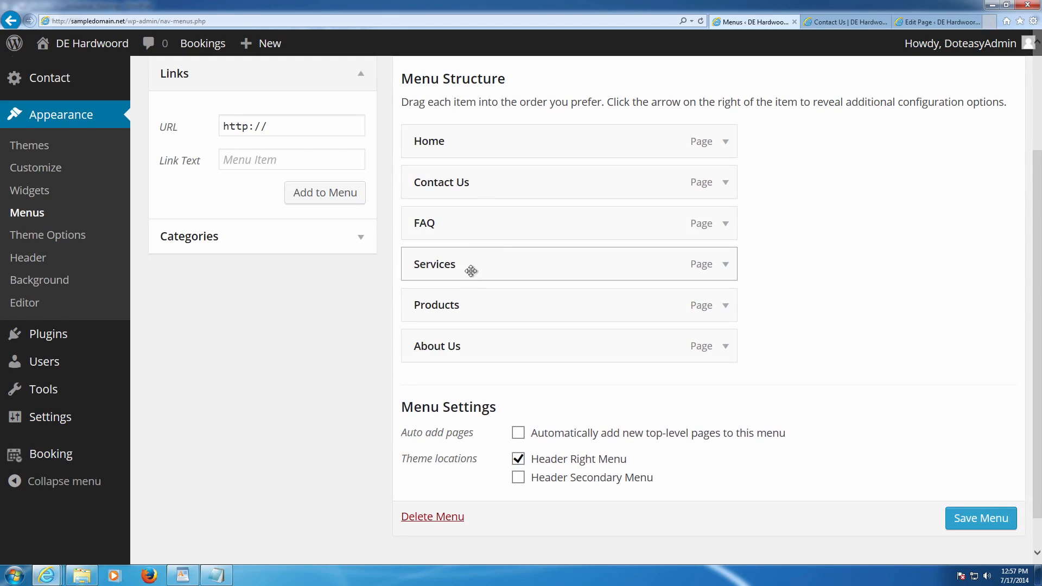
drag(460, 300, 455, 176)
drag(444, 302, 445, 228)
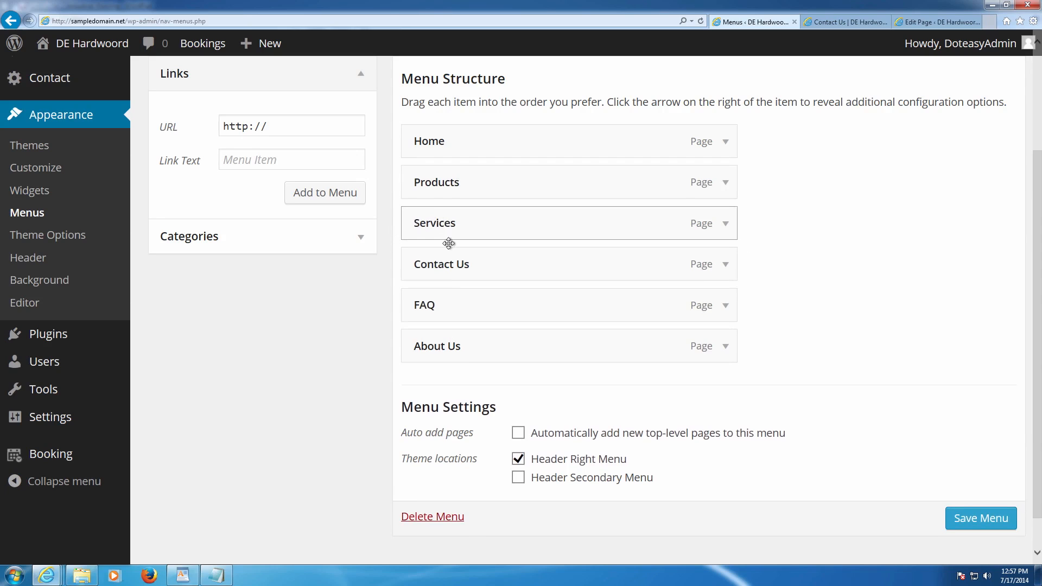
drag(453, 339, 447, 260)
drag(455, 339, 468, 312)
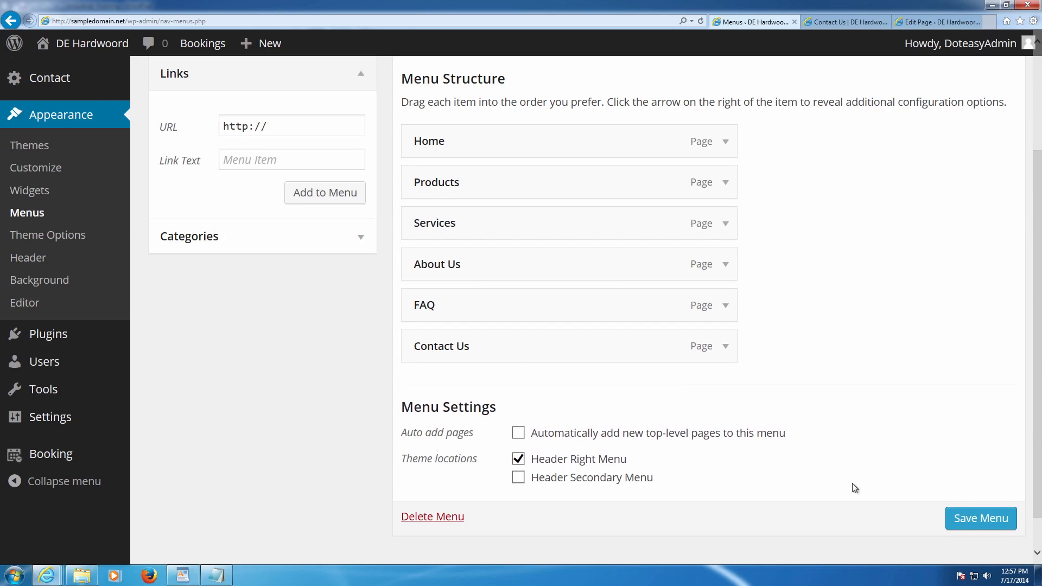
click(988, 519)
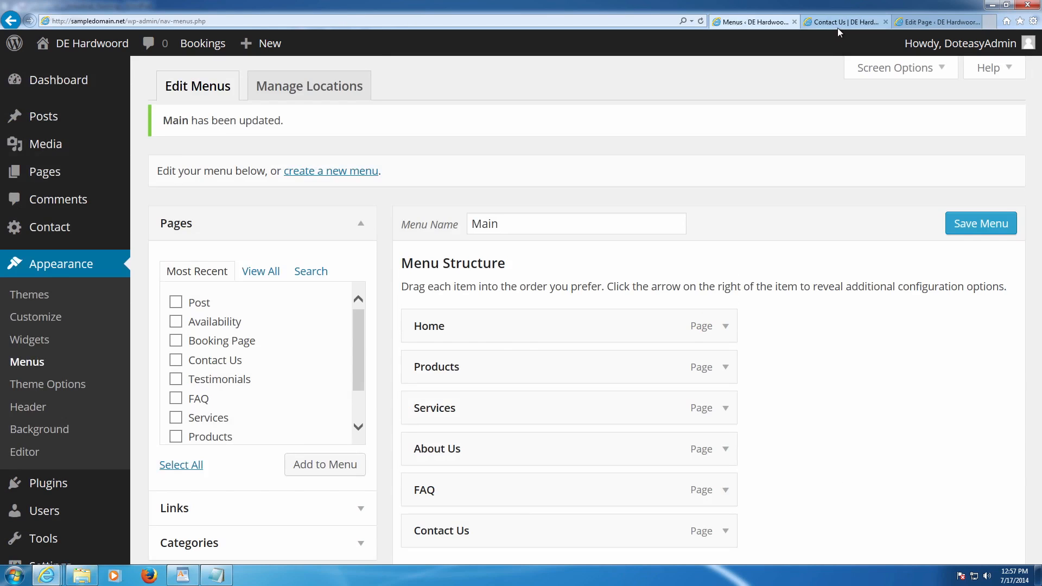
- Reload the live Contact Us page to check the new header order, then return to Menus
click(839, 21)
key(F5)
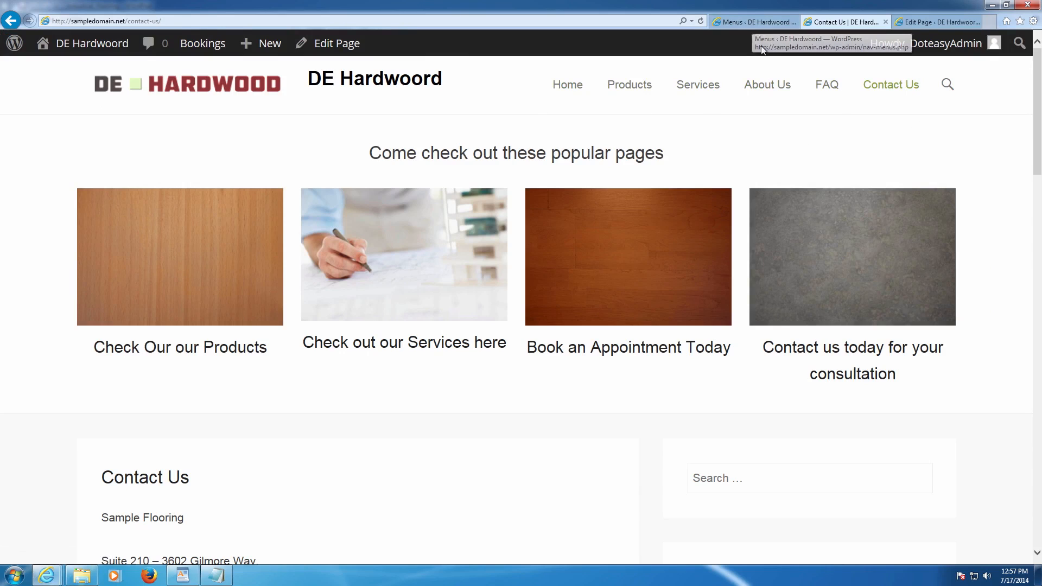
scroll(829, 155, down, 5)
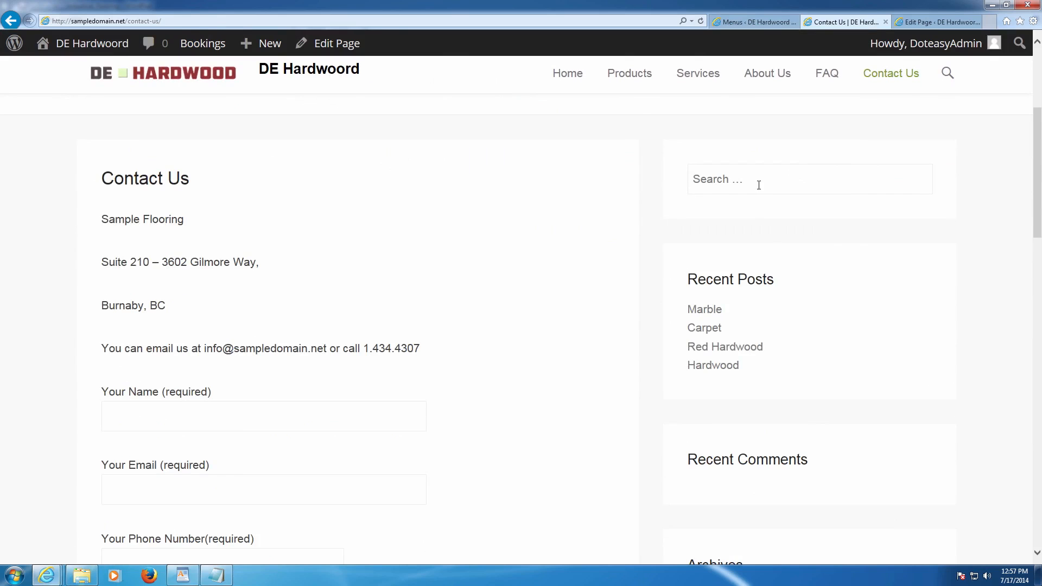
scroll(759, 195, down, 10)
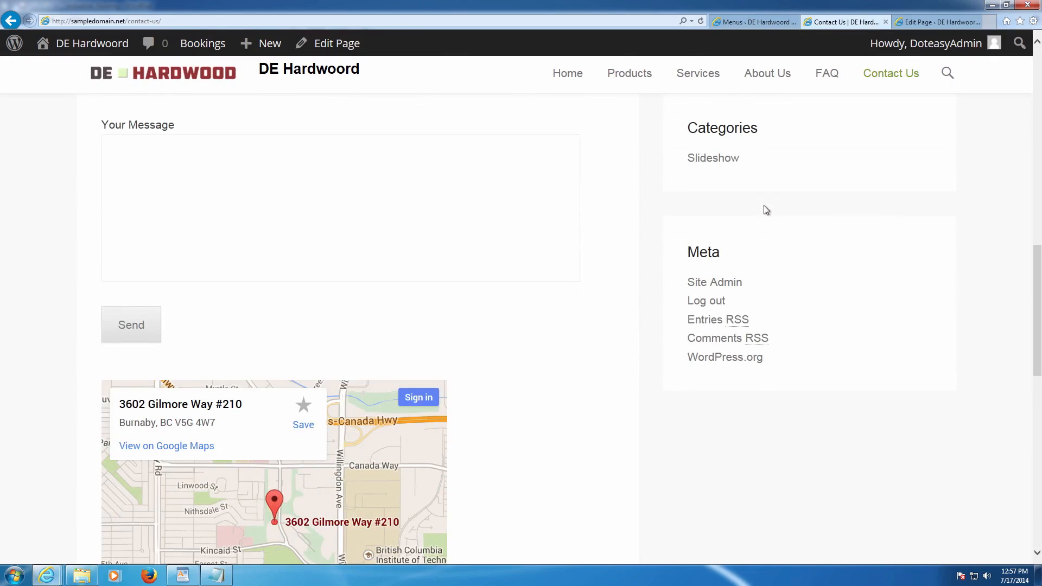
scroll(782, 228, up, 10)
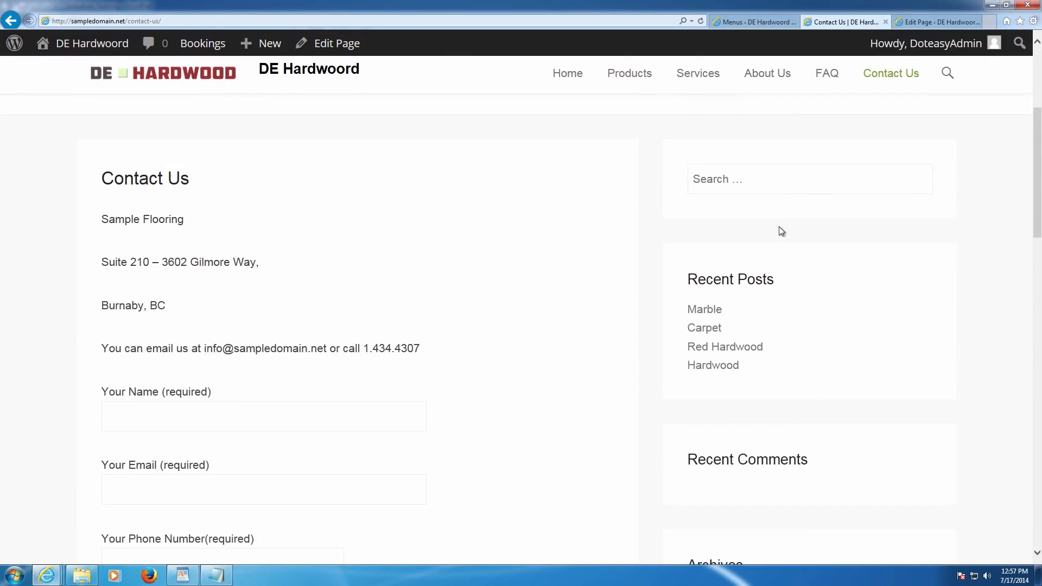
click(752, 22)
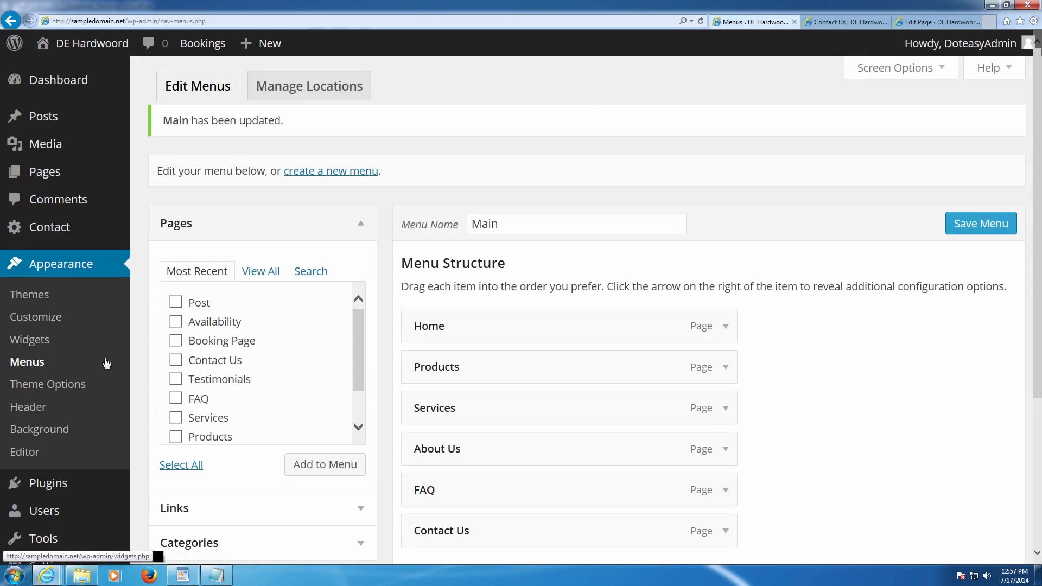
- On the Widgets screen, drag Recent Comments, Archives, Categories and Meta out of the Main Sidebar
click(46, 348)
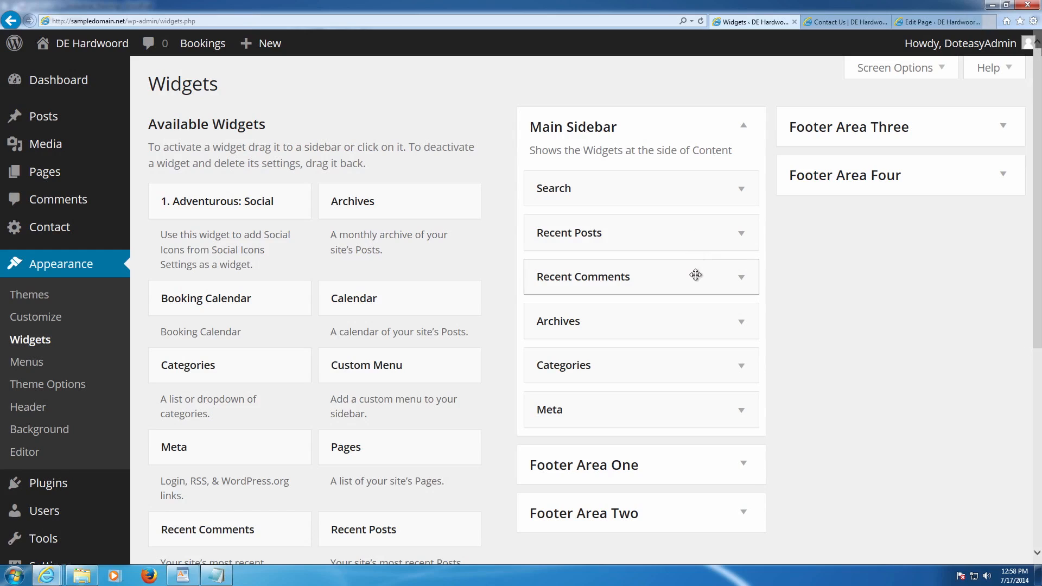
drag(706, 274, 413, 245)
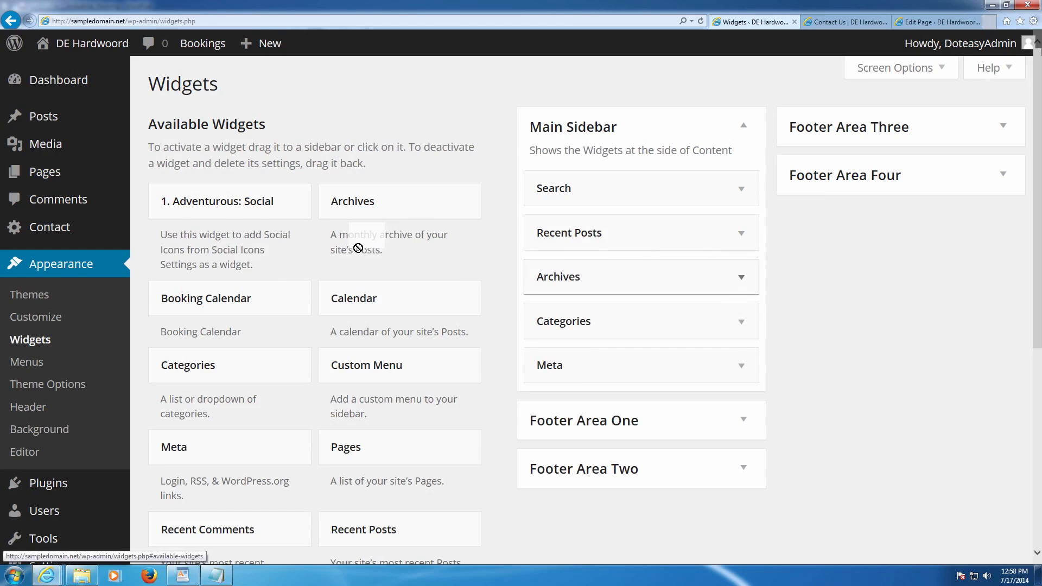
drag(727, 289, 396, 260)
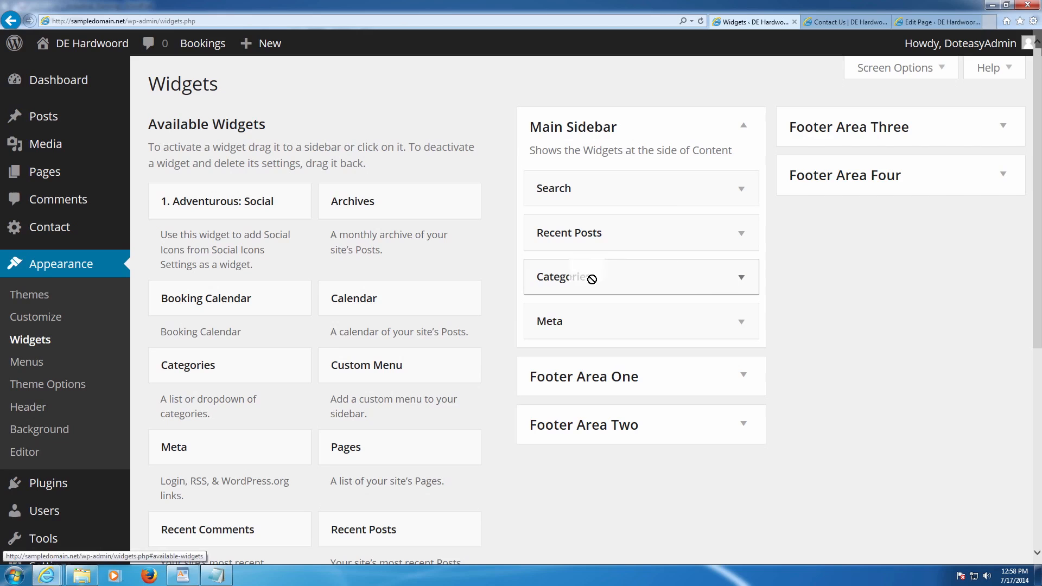
drag(360, 252, 360, 252)
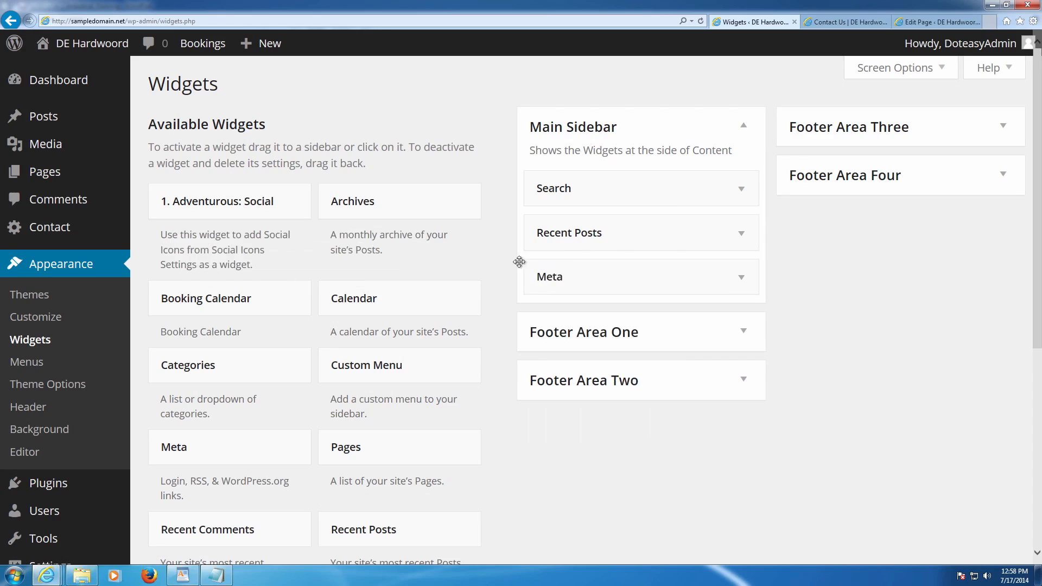
drag(667, 281, 332, 250)
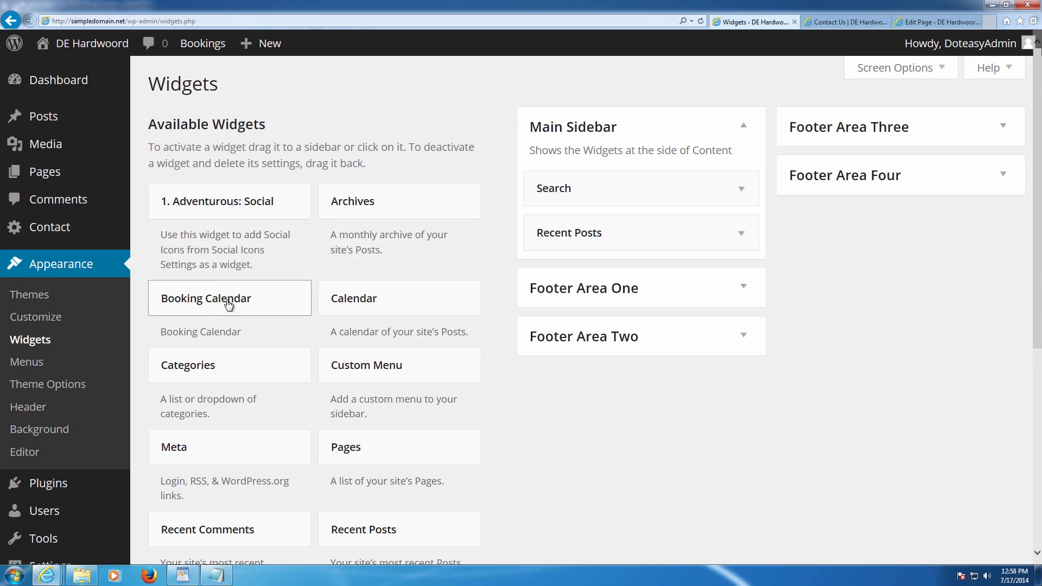
scroll(277, 228, down, 3)
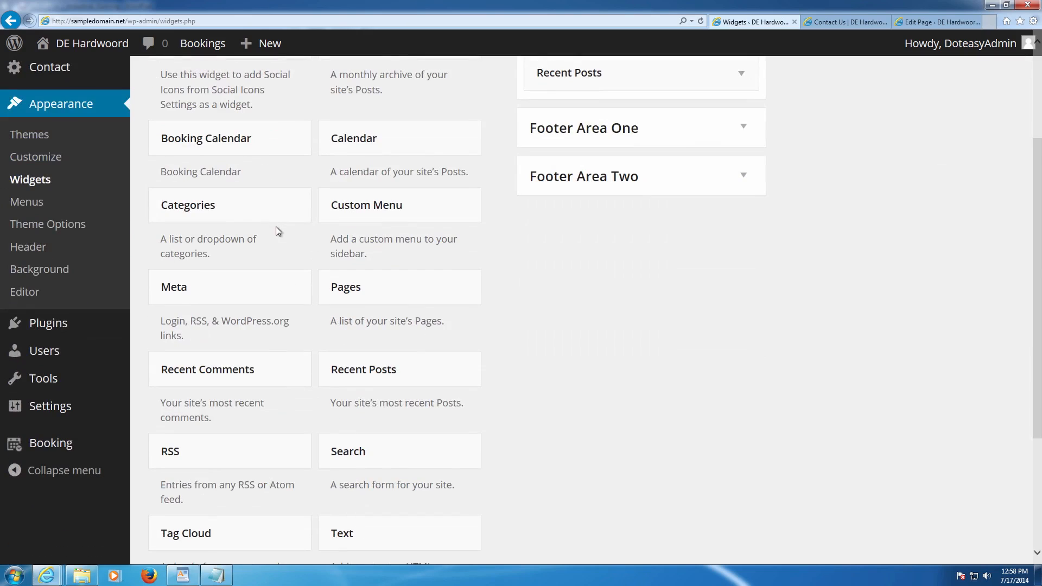
scroll(282, 233, down, 2)
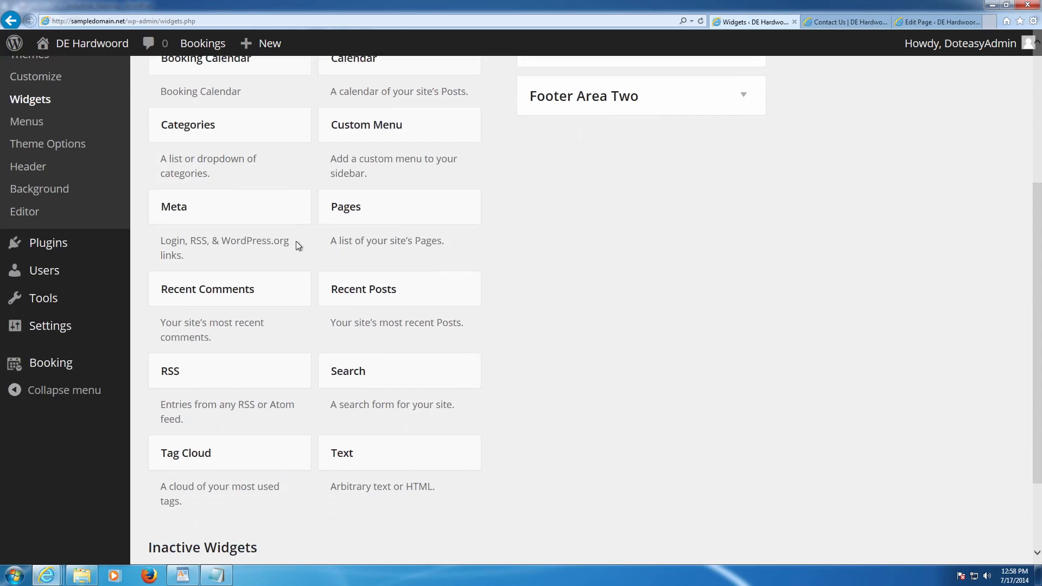
scroll(315, 241, up, 3)
- Add a Custom Menu widget titled 'Sub Menu' showing Main below Recent Posts, then reload Contact Us
drag(358, 277, 583, 193)
scroll(597, 223, up, 2)
click(650, 367)
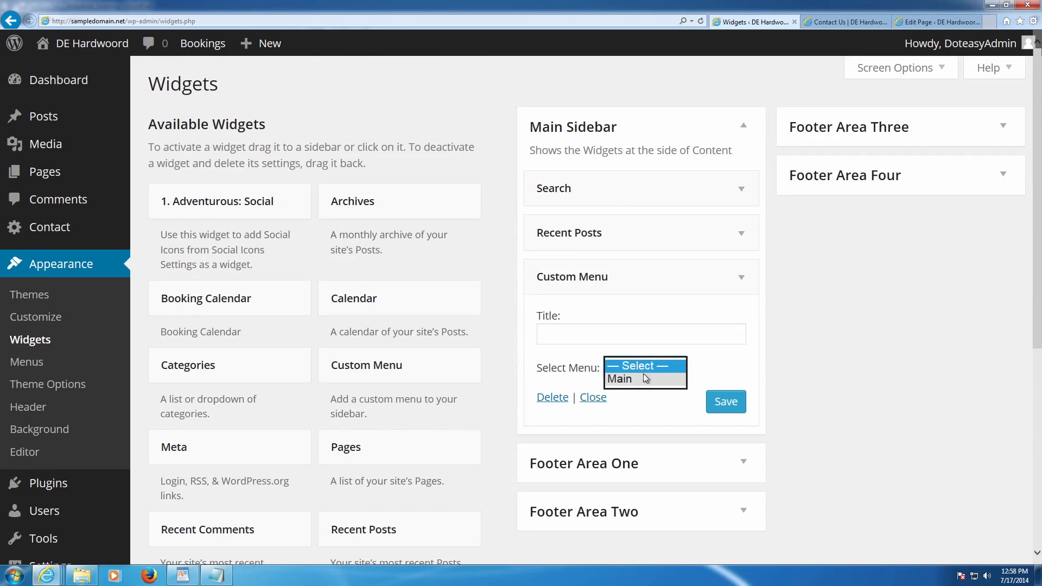
click(606, 340)
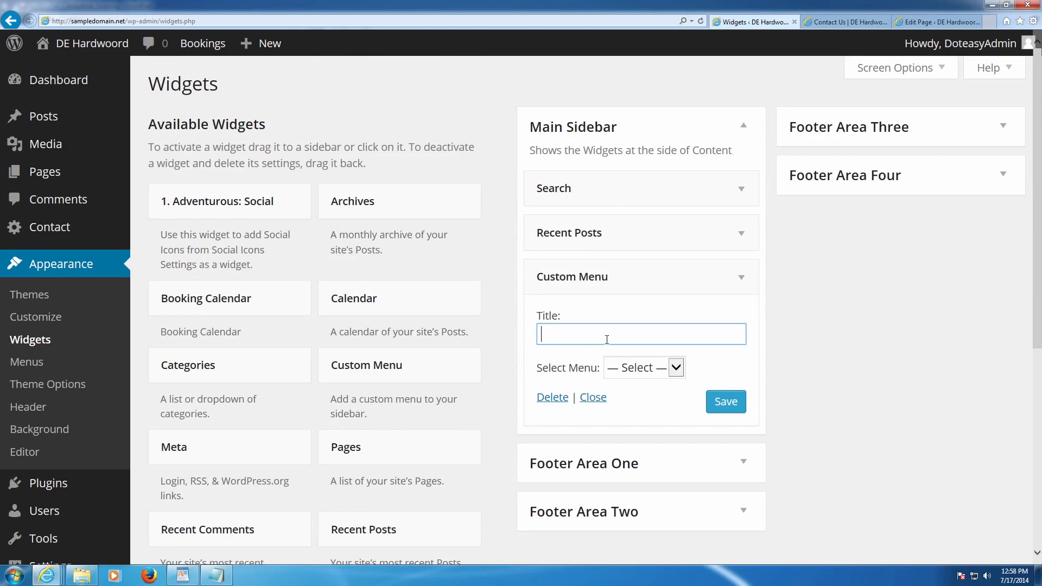
text(Sub Menu)
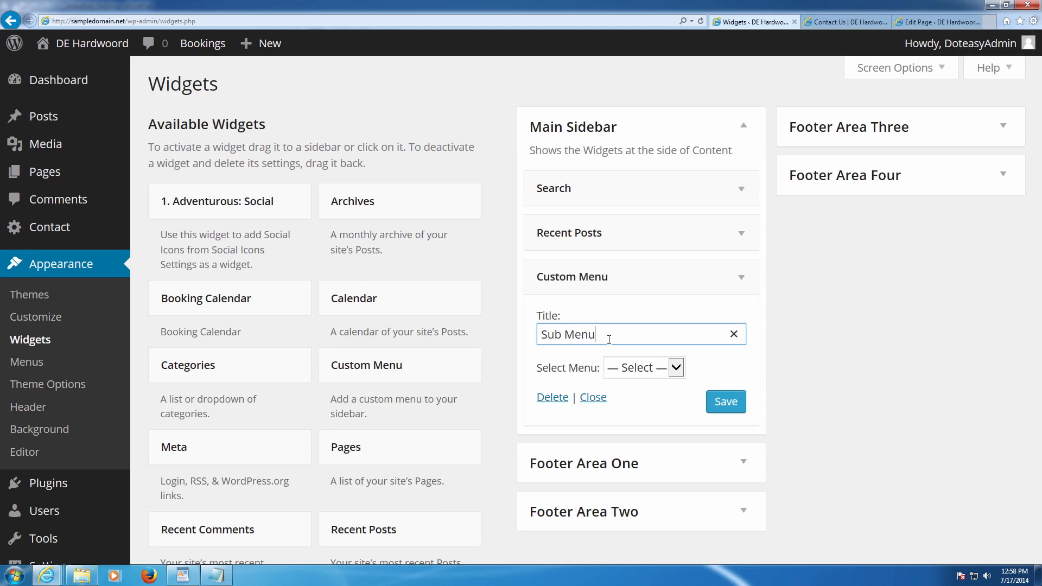
click(649, 369)
click(646, 379)
click(719, 402)
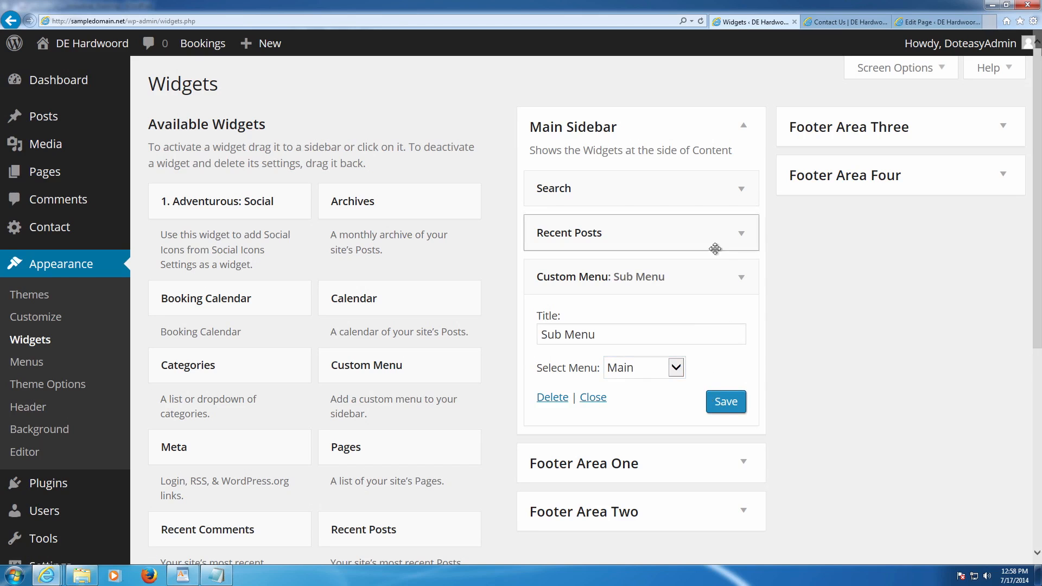
click(846, 21)
key(F5)
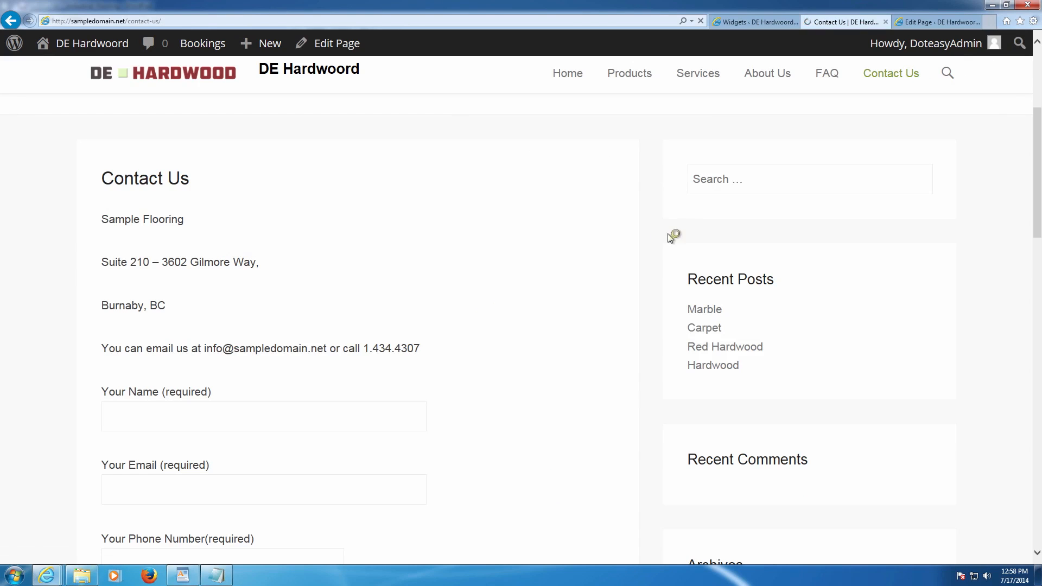
- Check the Sub Menu widget links on the live Contact Us page, then go to Appearance > Menus
scroll(700, 251, down, 4)
scroll(717, 266, up, 4)
scroll(712, 217, up, 2)
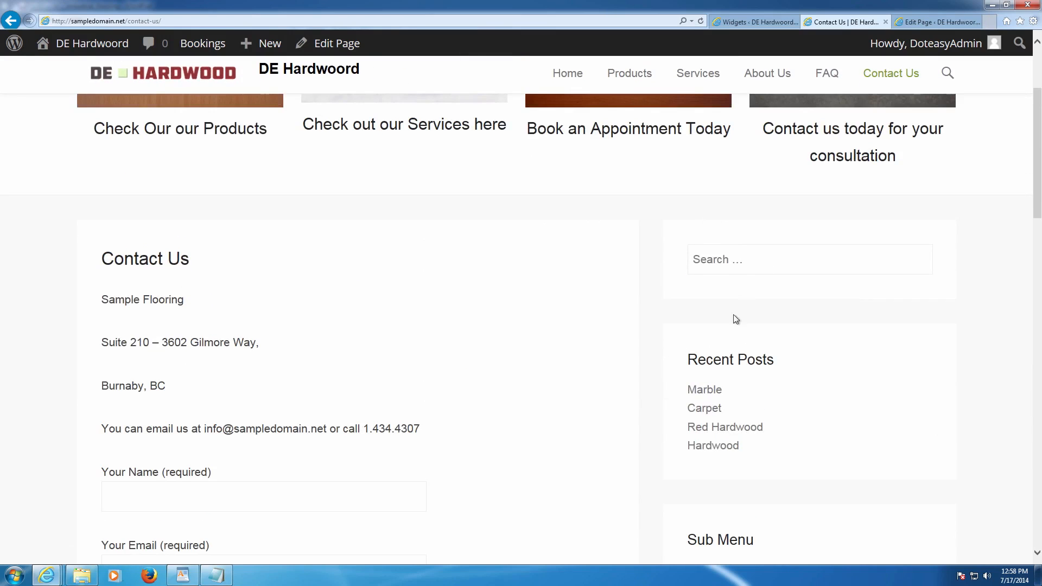
scroll(732, 319, down, 2)
scroll(737, 335, down, 3)
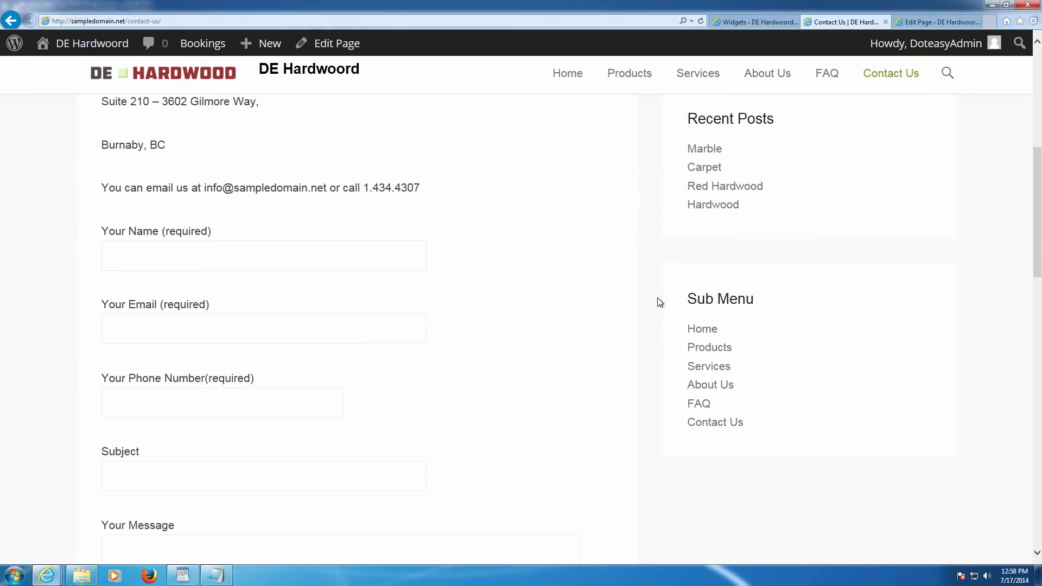
drag(659, 302, 774, 416)
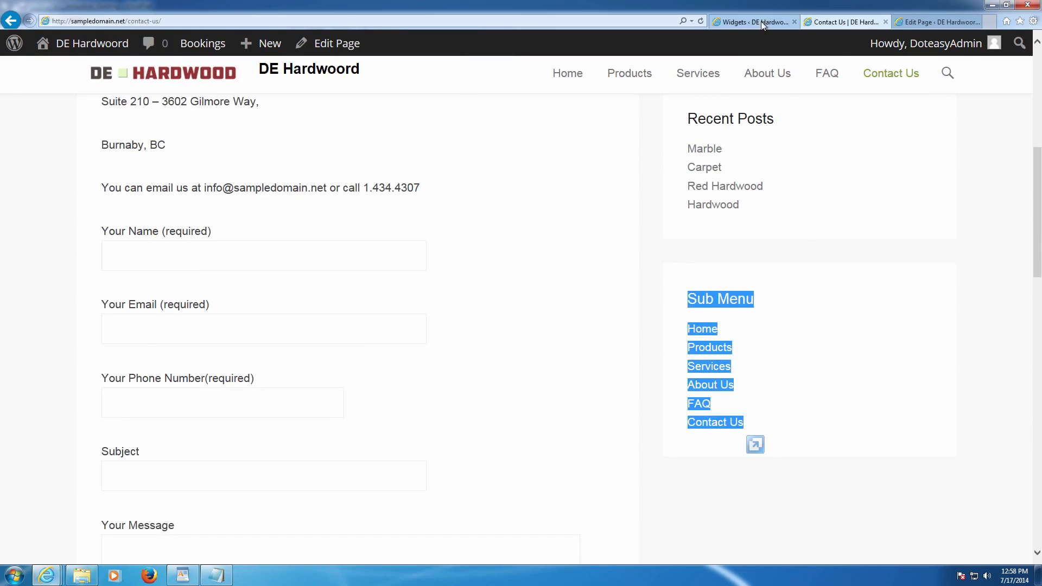
click(760, 22)
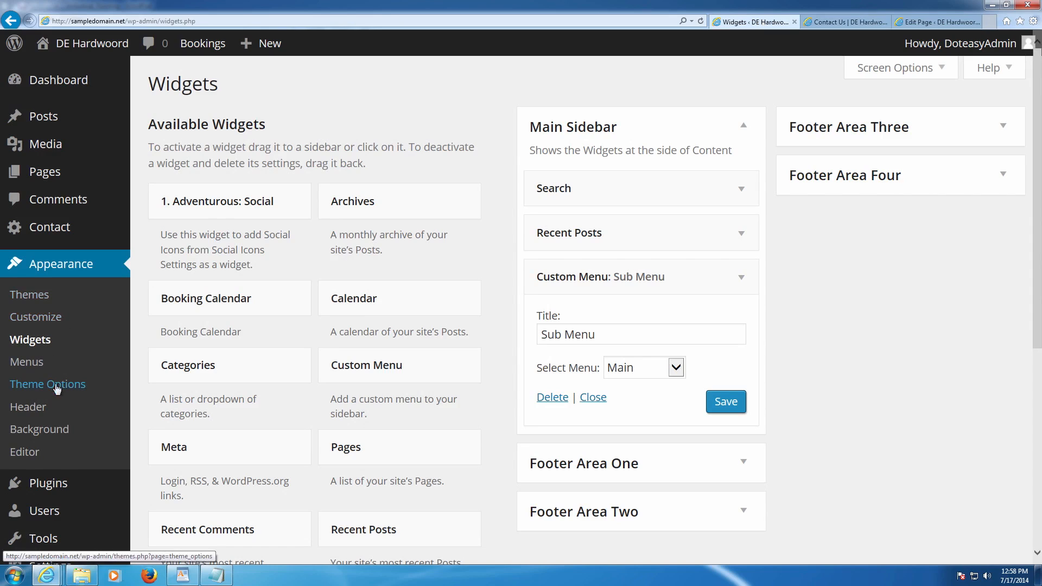
click(43, 362)
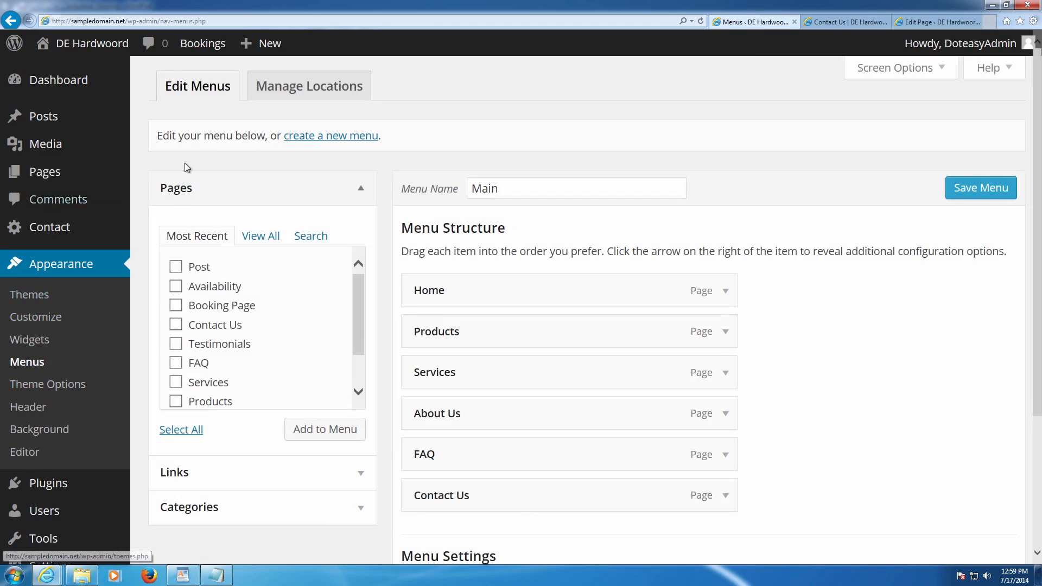
- Create a new menu named 'Submenu'
click(330, 137)
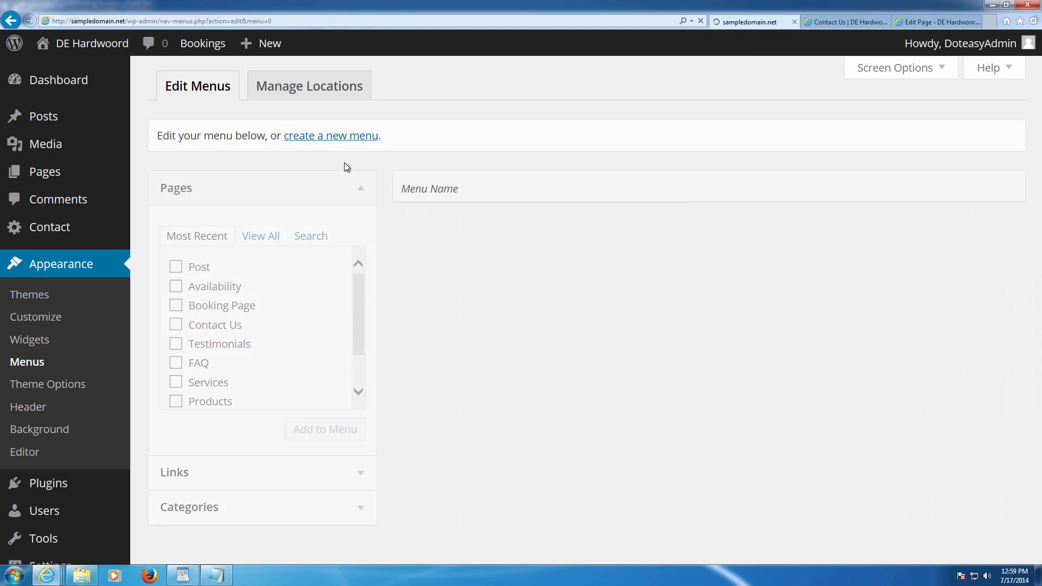
text(Submenu)
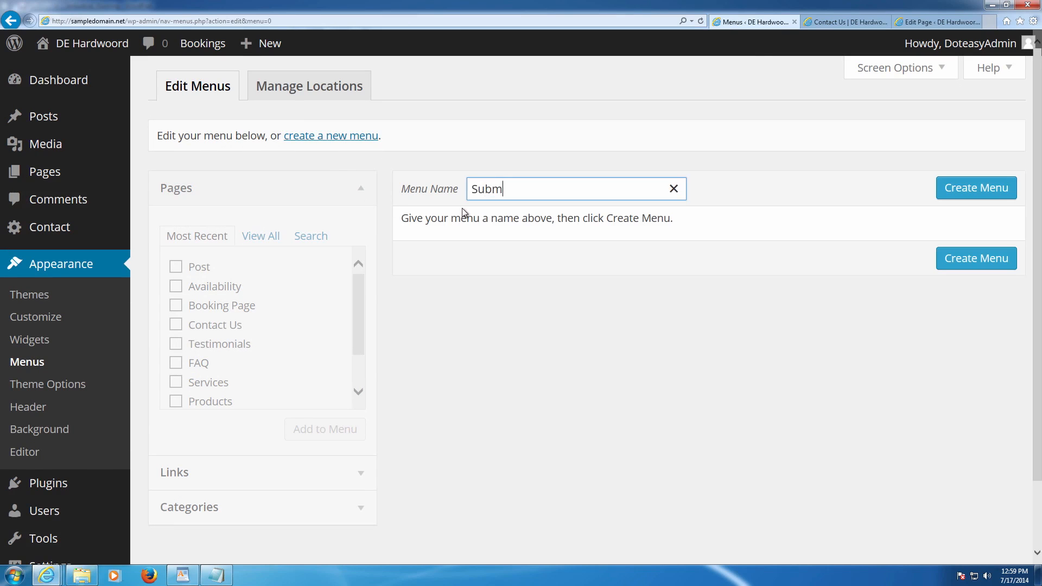
click(974, 185)
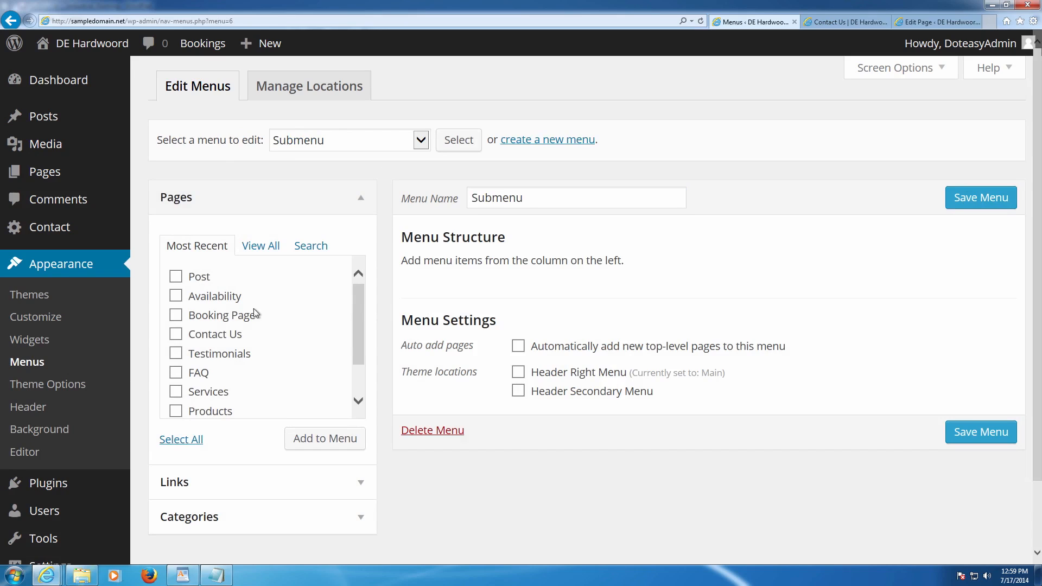
- Add the Availability, Booking Page, Post, Contact Us, Testimonials and FAQ pages to Submenu
click(176, 296)
click(176, 315)
click(176, 277)
scroll(206, 309, down, 1)
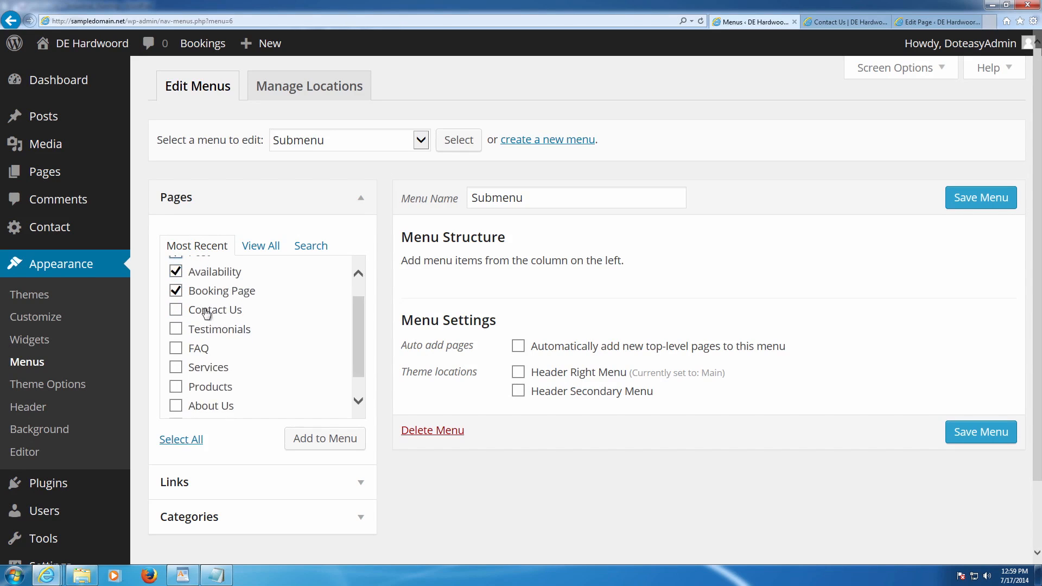
click(176, 311)
click(181, 331)
scroll(182, 332, down, 1)
click(176, 325)
scroll(227, 333, down, 2)
scroll(239, 331, up, 3)
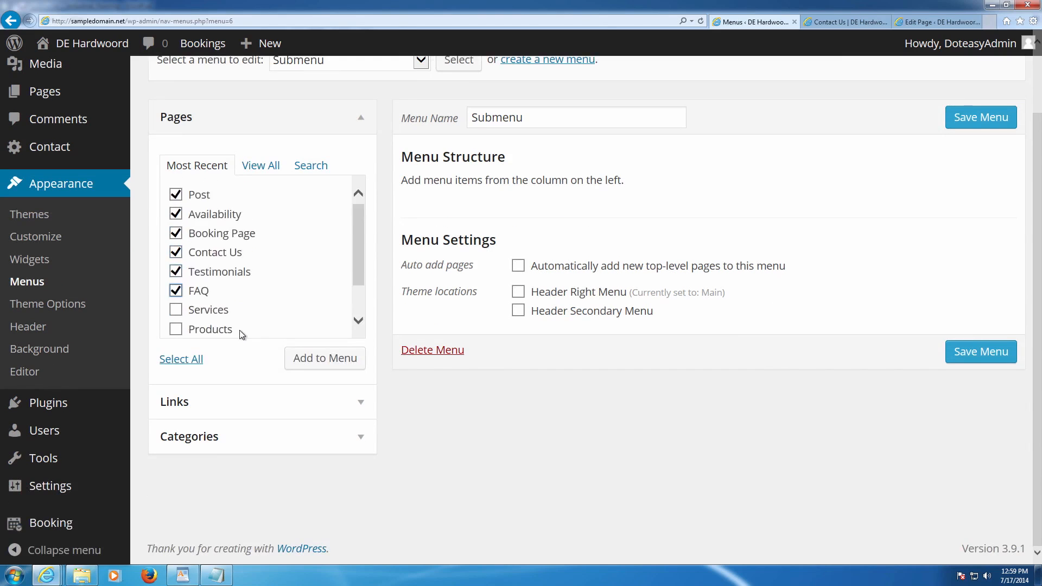
scroll(239, 330, up, 2)
scroll(236, 332, down, 2)
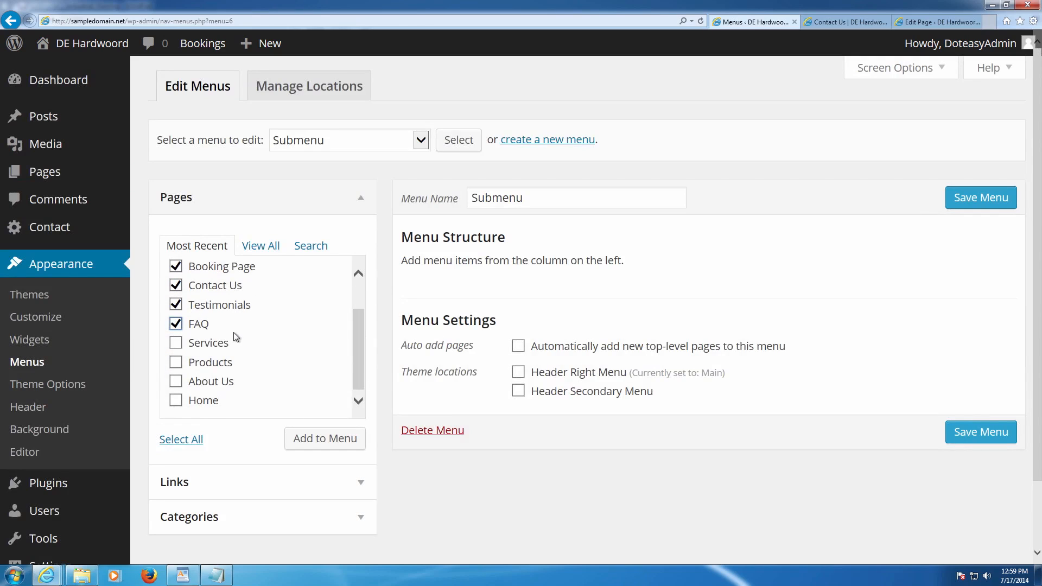
click(313, 435)
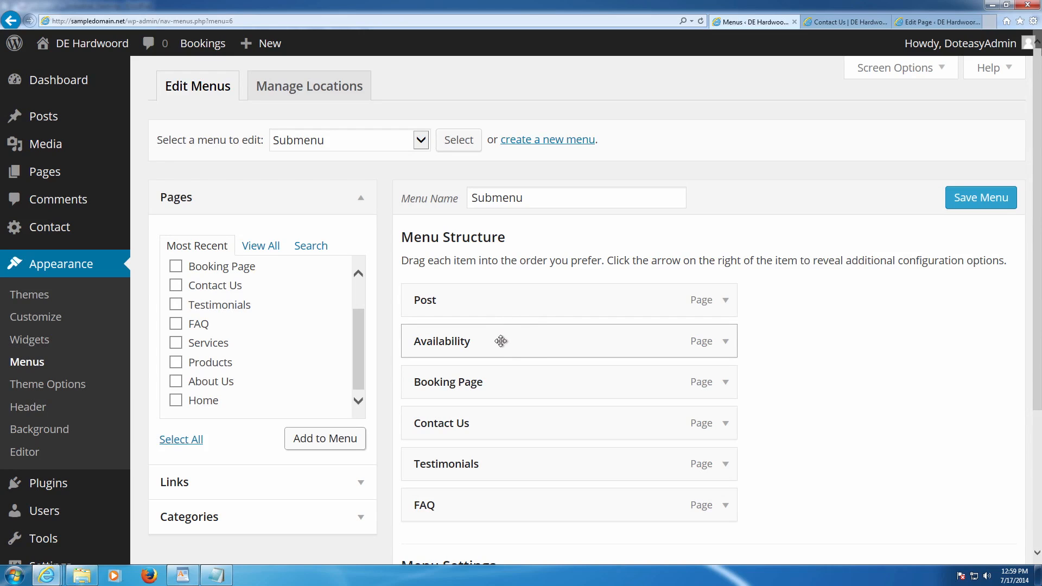
- Order Submenu as Availability, Booking Page, Contact Us, Testimonials, FAQ, Post and save it
drag(472, 383, 472, 303)
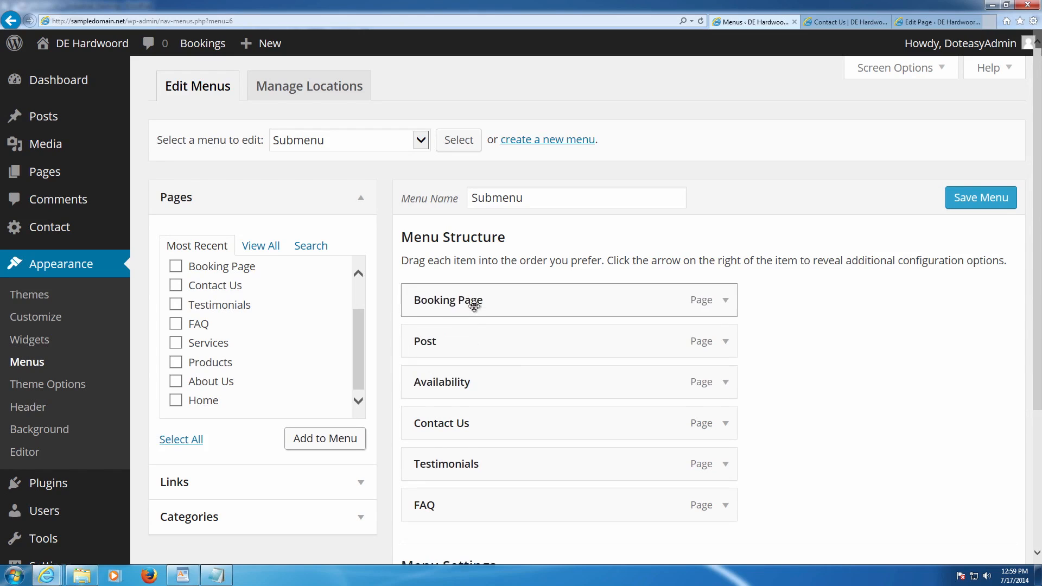
drag(461, 378, 455, 290)
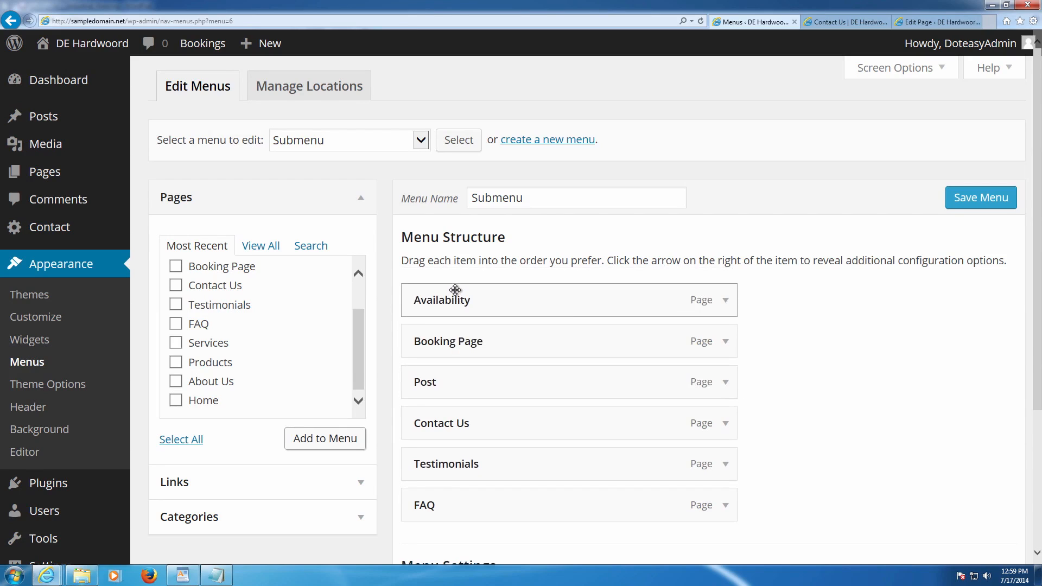
drag(477, 425, 450, 386)
drag(448, 462, 439, 423)
drag(435, 495, 423, 461)
scroll(440, 458, down, 3)
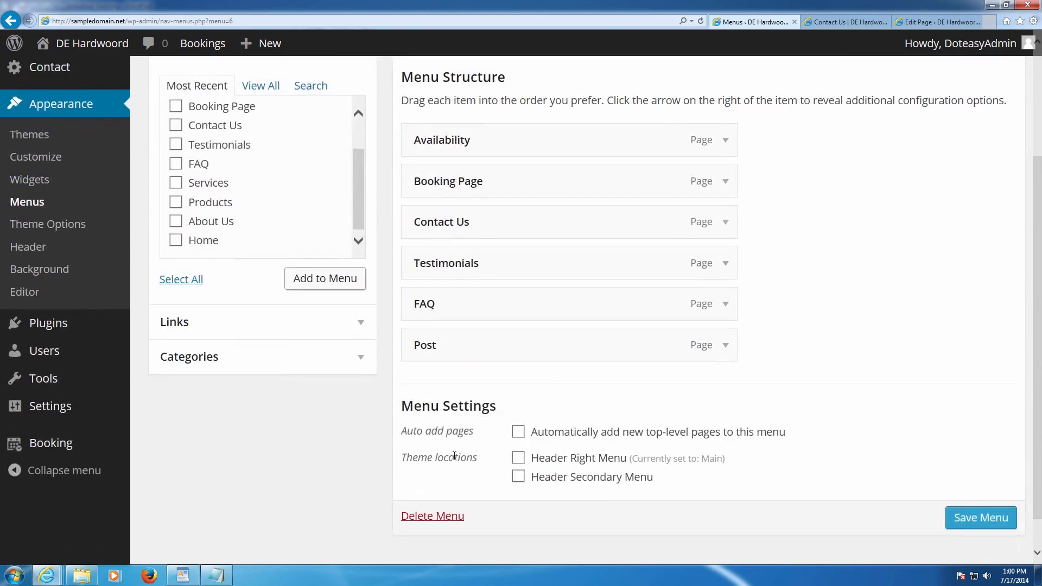
click(949, 517)
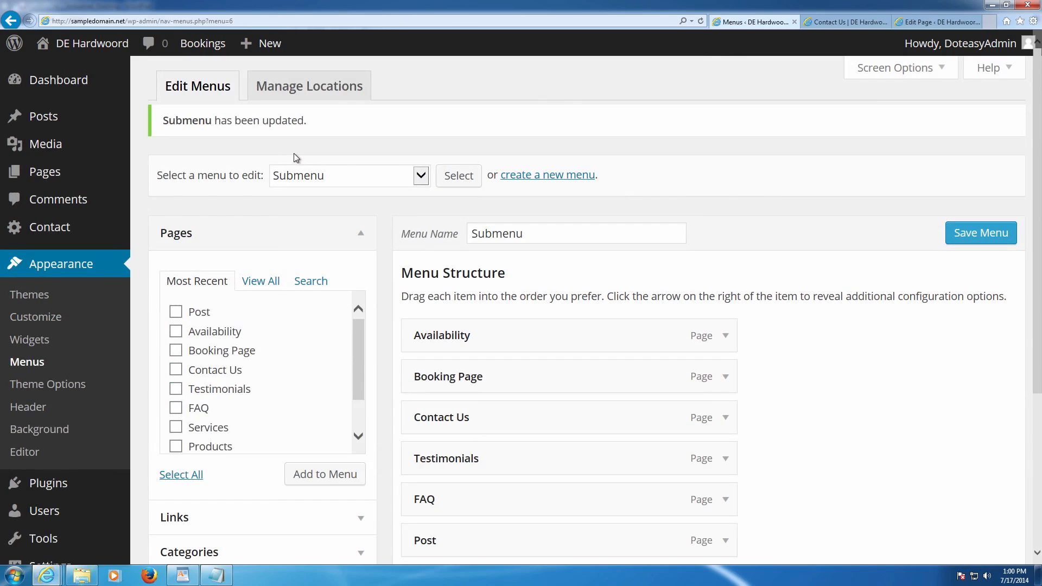
click(314, 175)
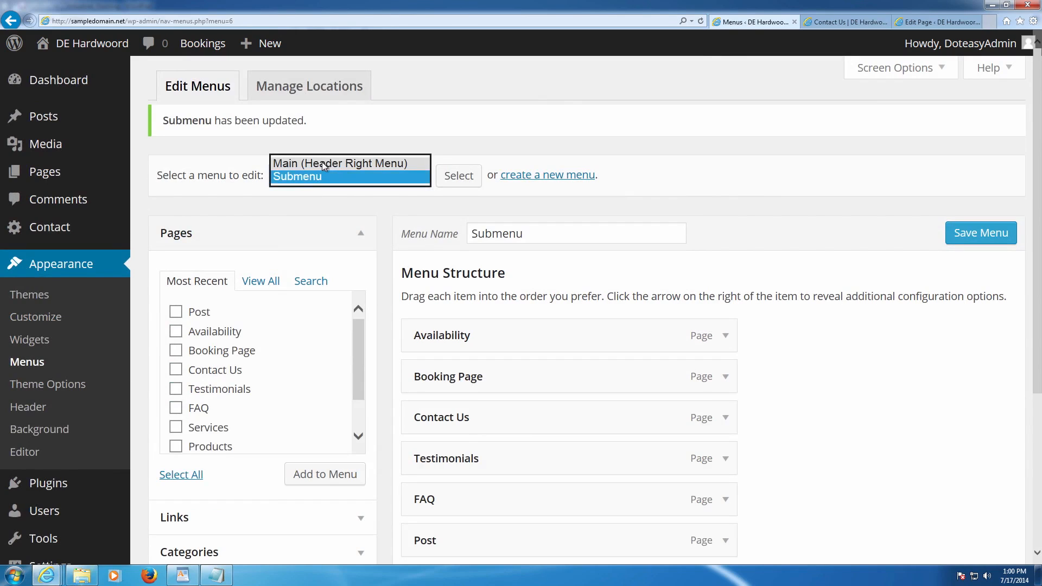
click(331, 177)
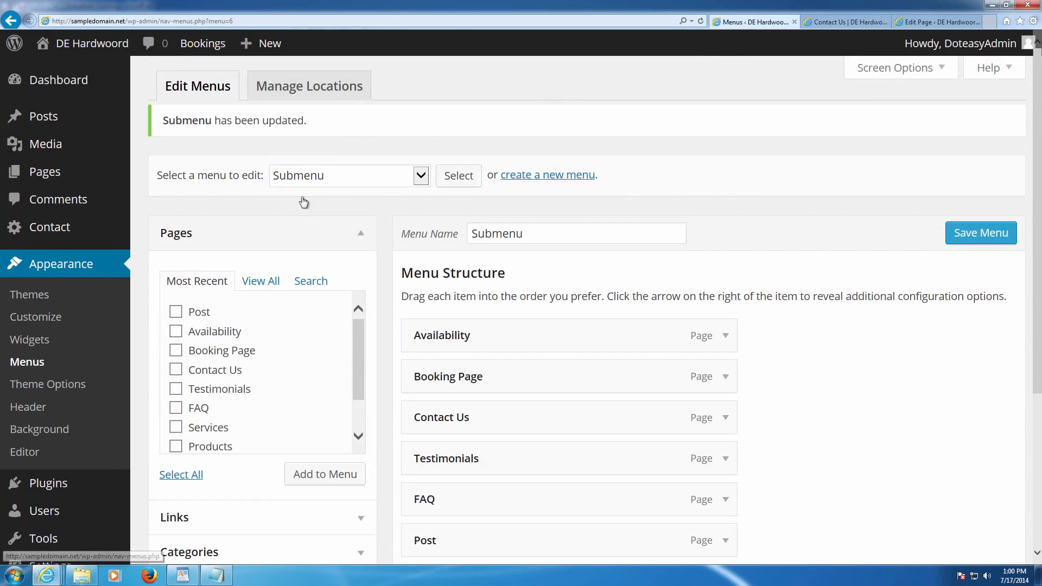
- Switch the Sub Menu widget to display the Submenu menu and save it
click(39, 348)
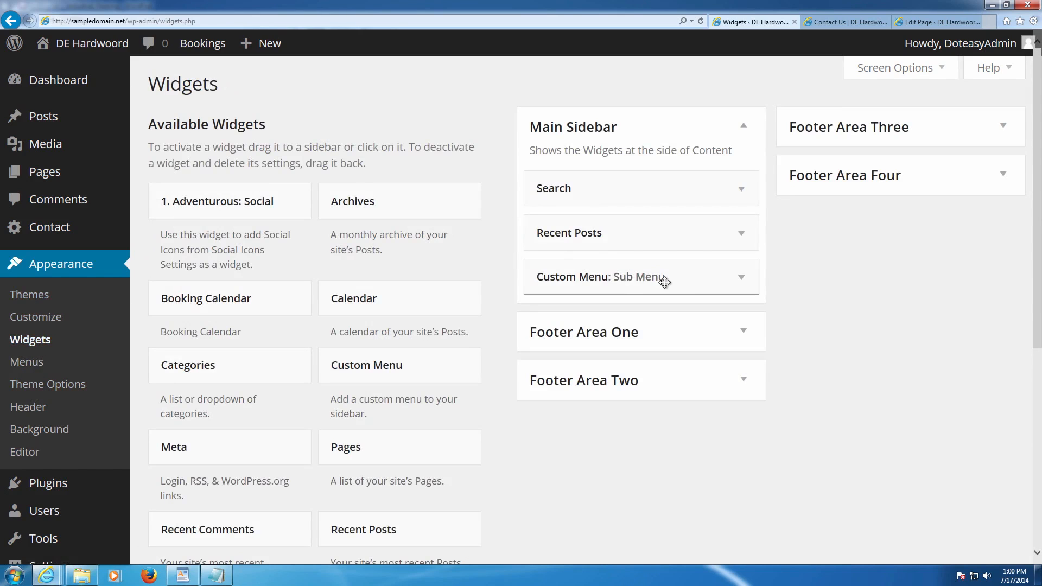
click(649, 279)
click(672, 368)
click(658, 382)
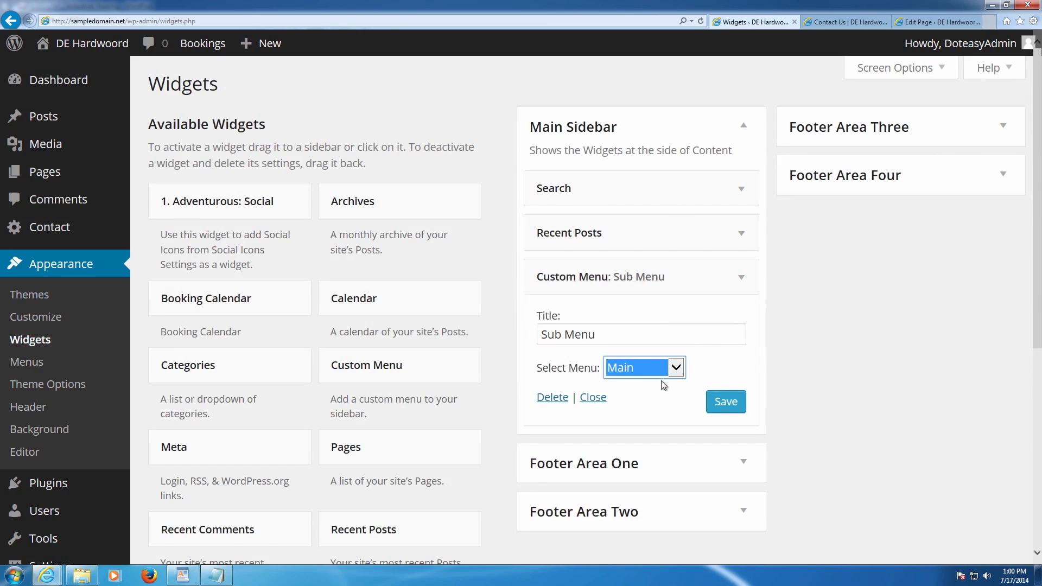
key(Down)
click(726, 402)
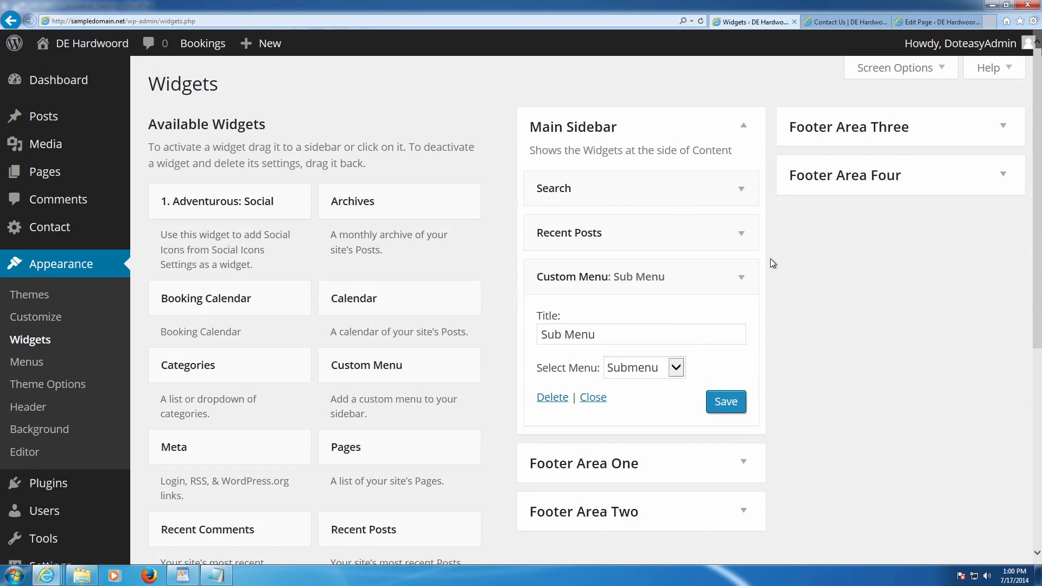
- Reload the live Contact Us page to confirm the sidebar lists Availability through Post
click(830, 21)
key(F5)
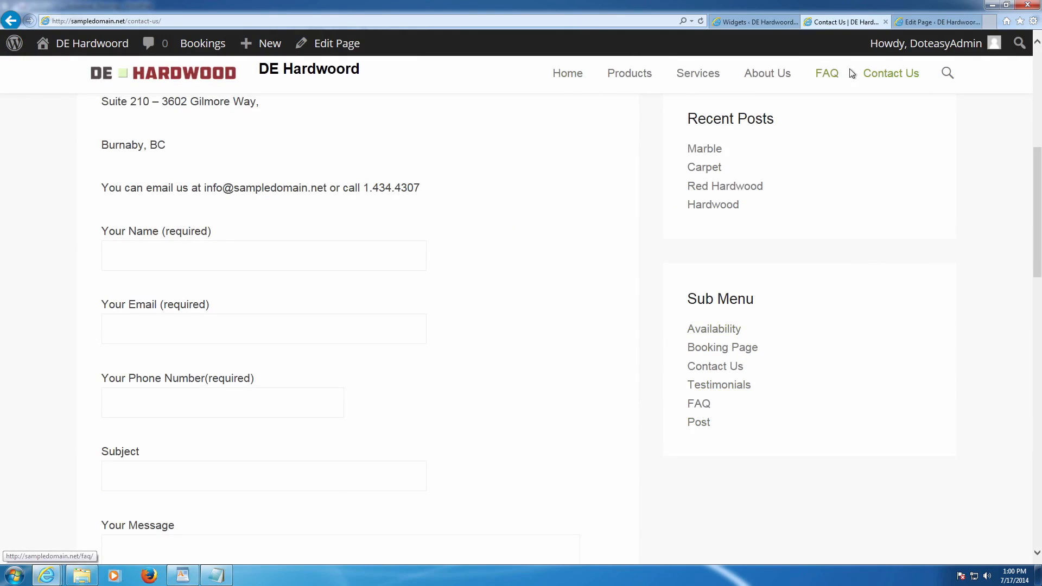
scroll(432, 225, down, 2)
scroll(428, 230, up, 5)
scroll(431, 233, up, 2)
scroll(432, 233, down, 2)
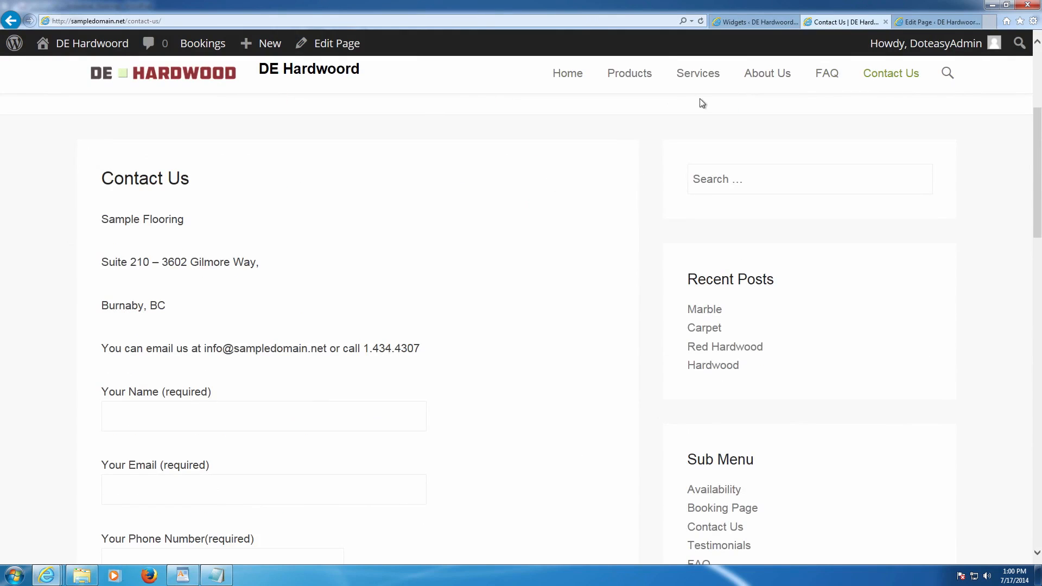
click(748, 21)
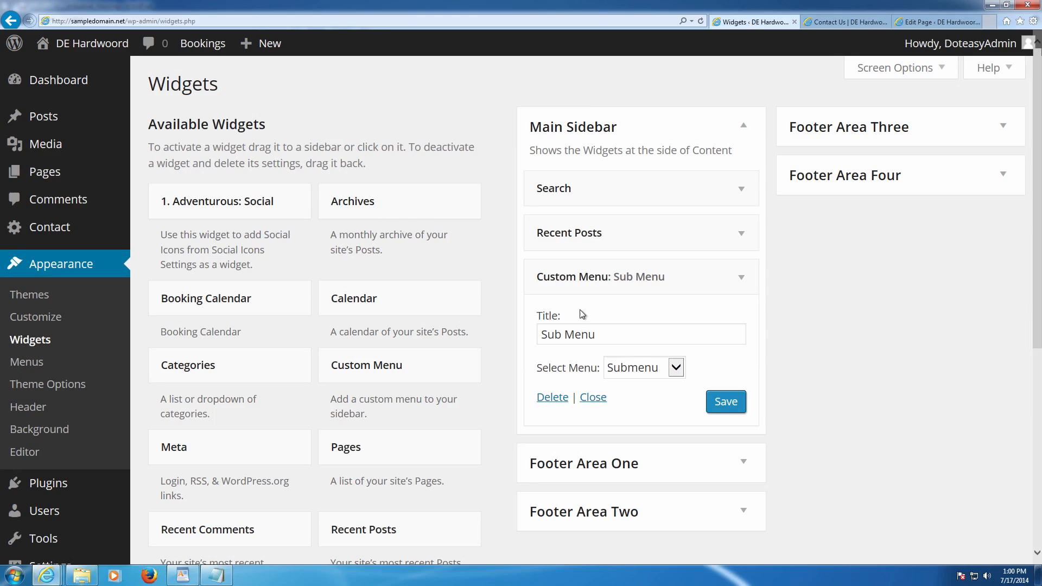
- Drag Sub Menu to the top of Main Sidebar and Search below Recent Posts, then save
drag(565, 279, 564, 225)
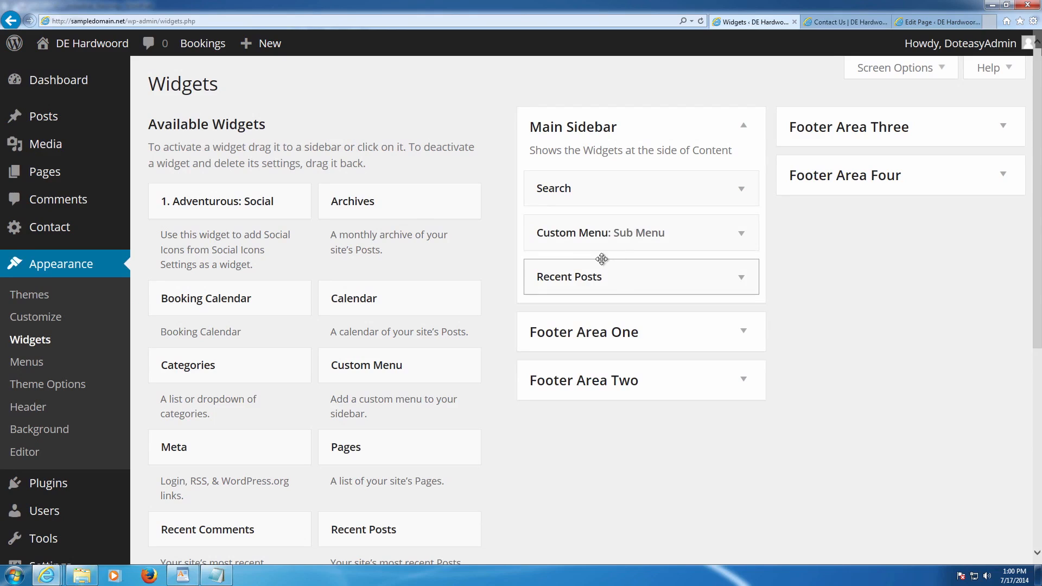
click(586, 198)
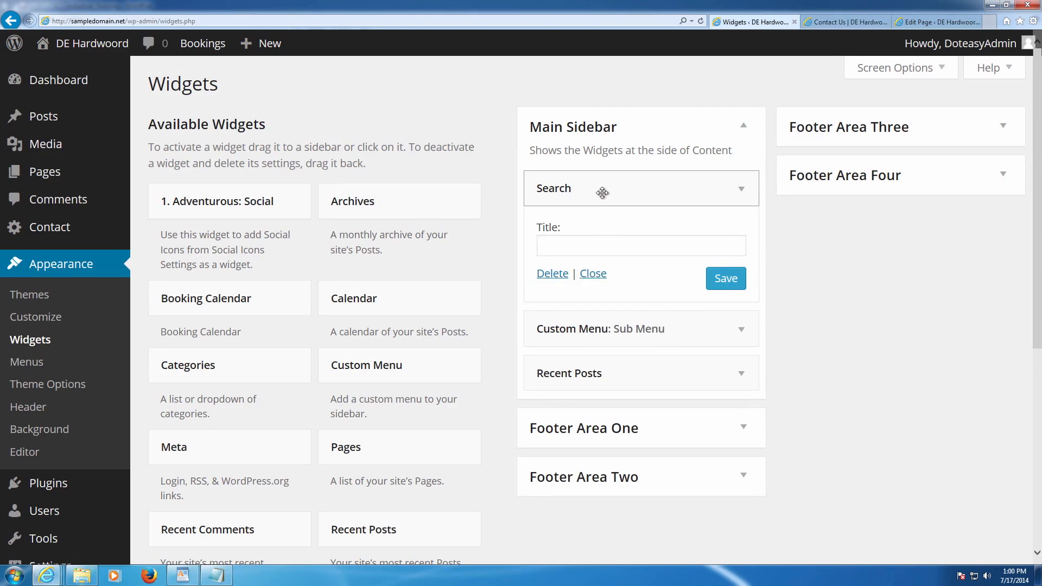
click(601, 191)
drag(600, 188, 603, 238)
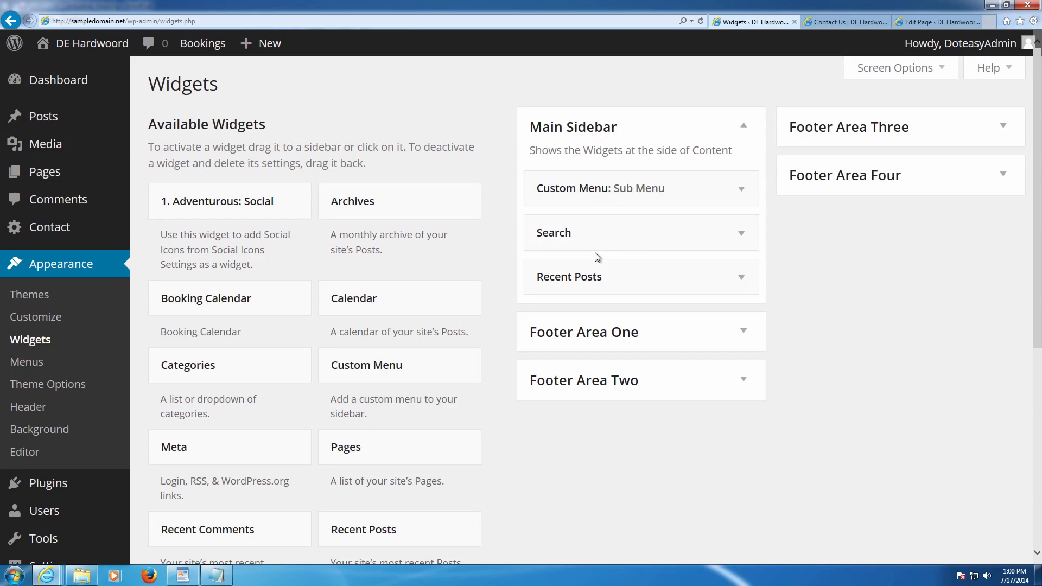
drag(588, 242, 583, 279)
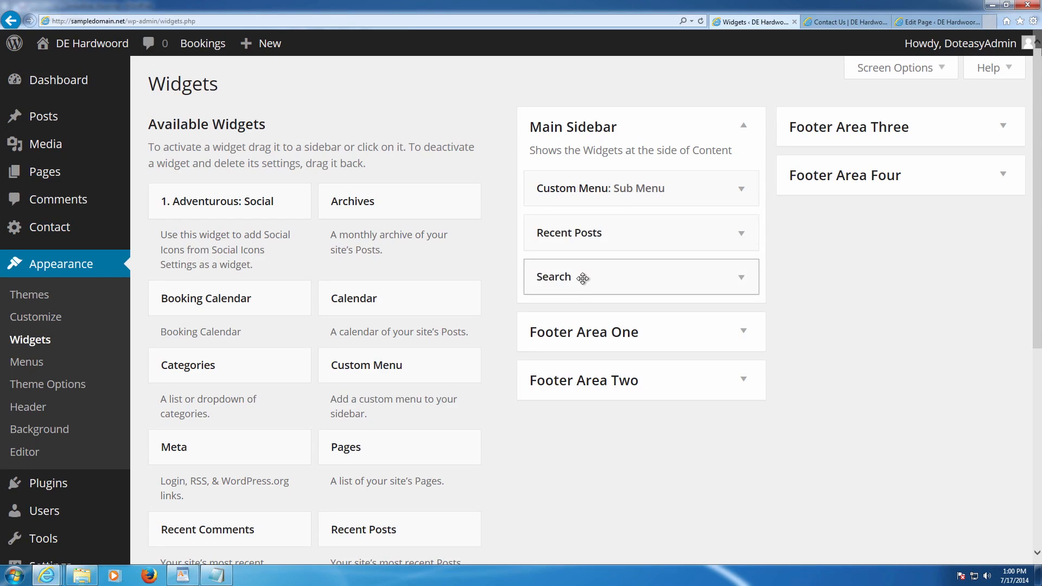
click(588, 239)
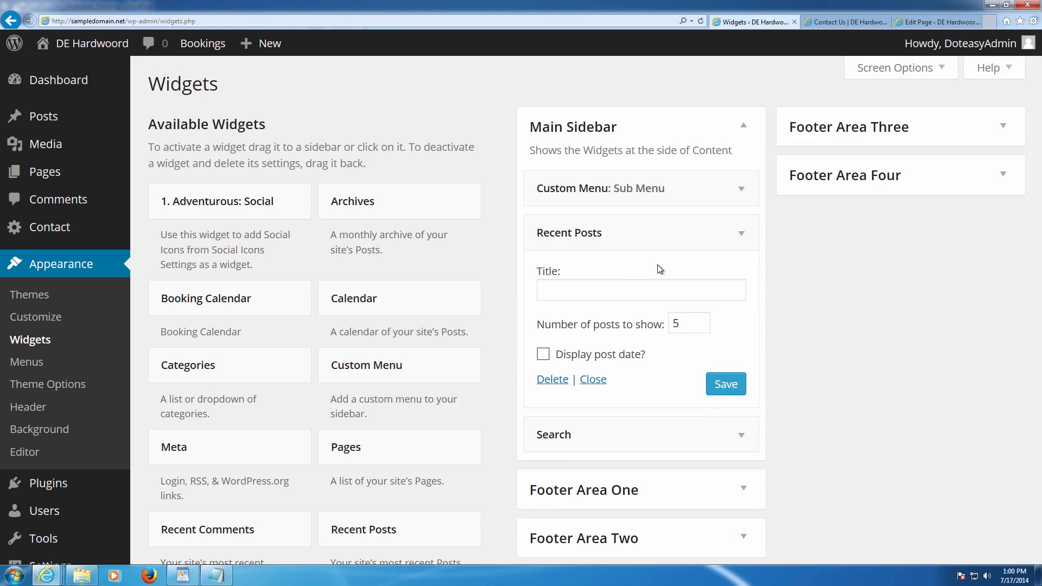
scroll(657, 267, down, 5)
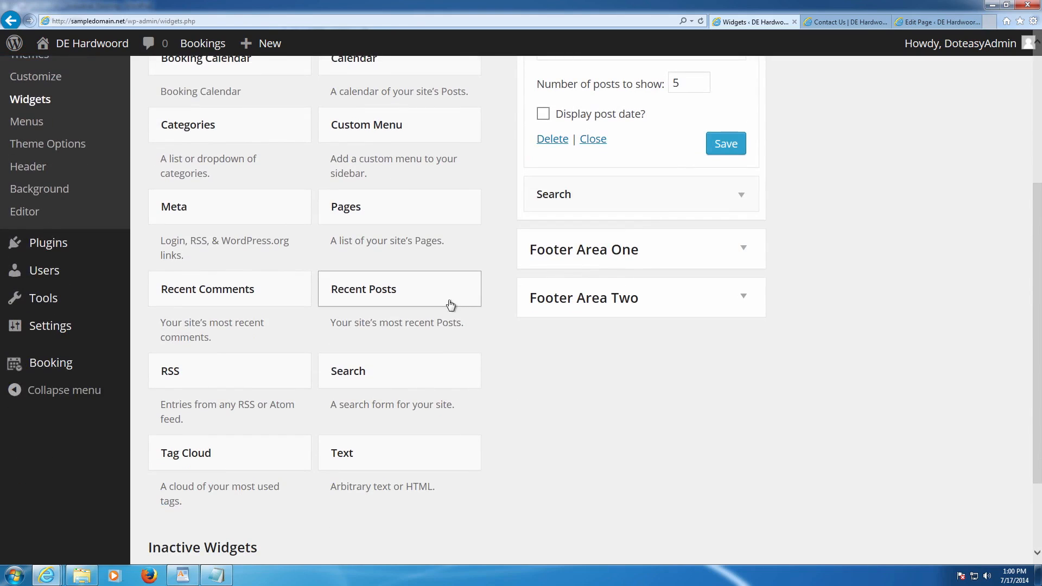
scroll(448, 304, down, 2)
scroll(446, 319, up, 7)
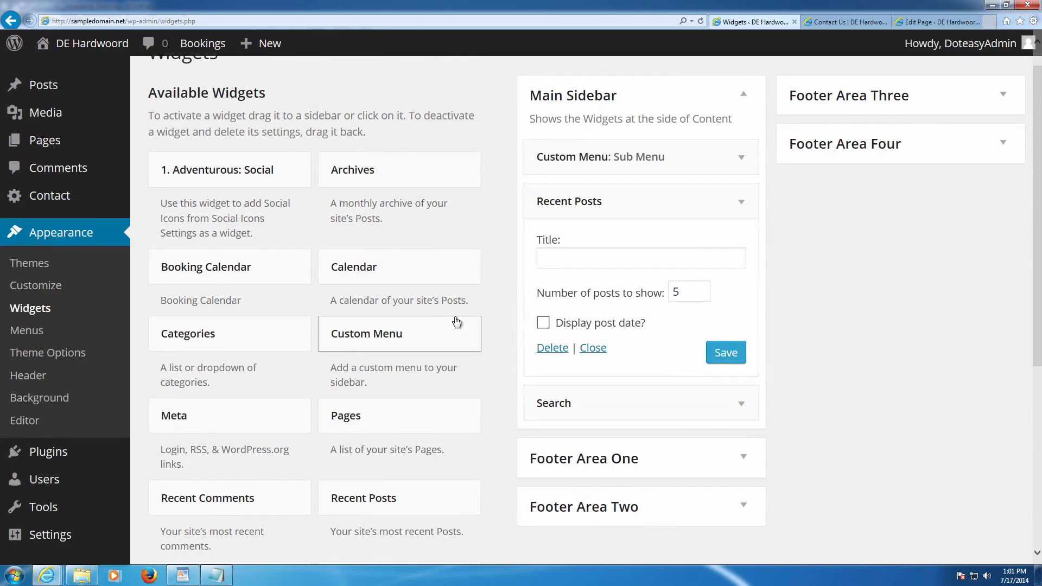
scroll(470, 319, up, 1)
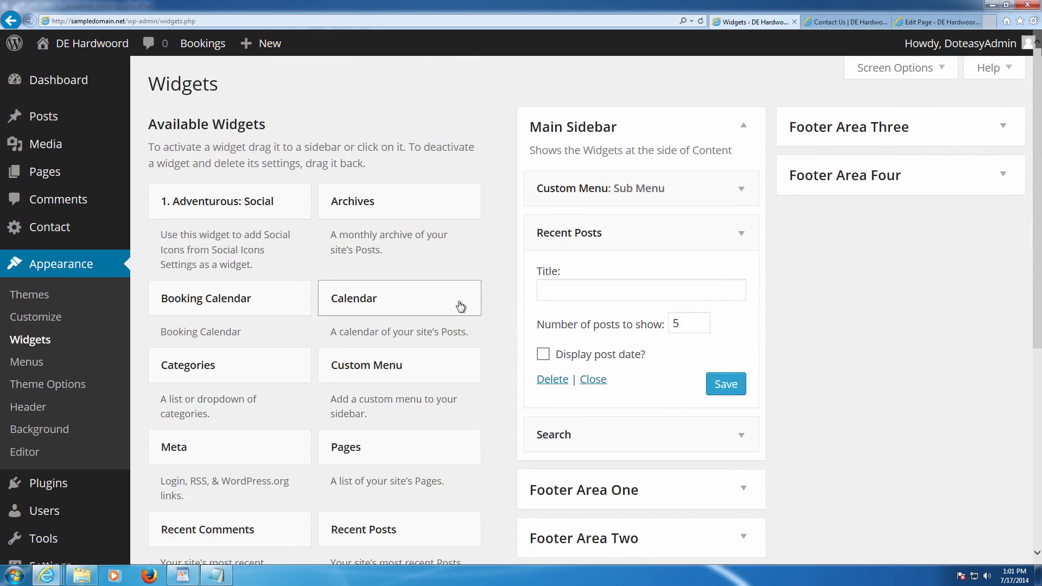
click(726, 383)
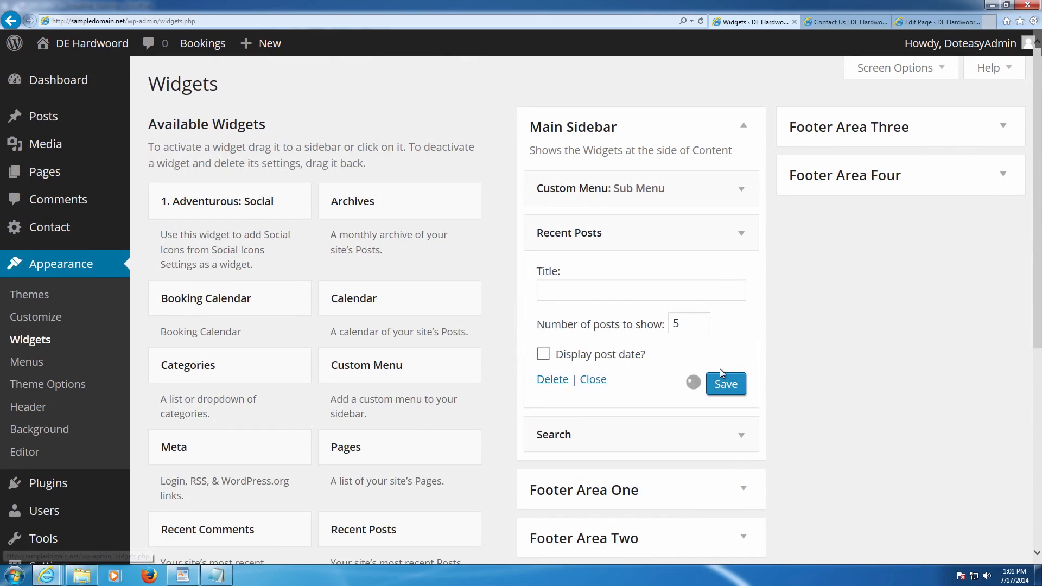
click(847, 22)
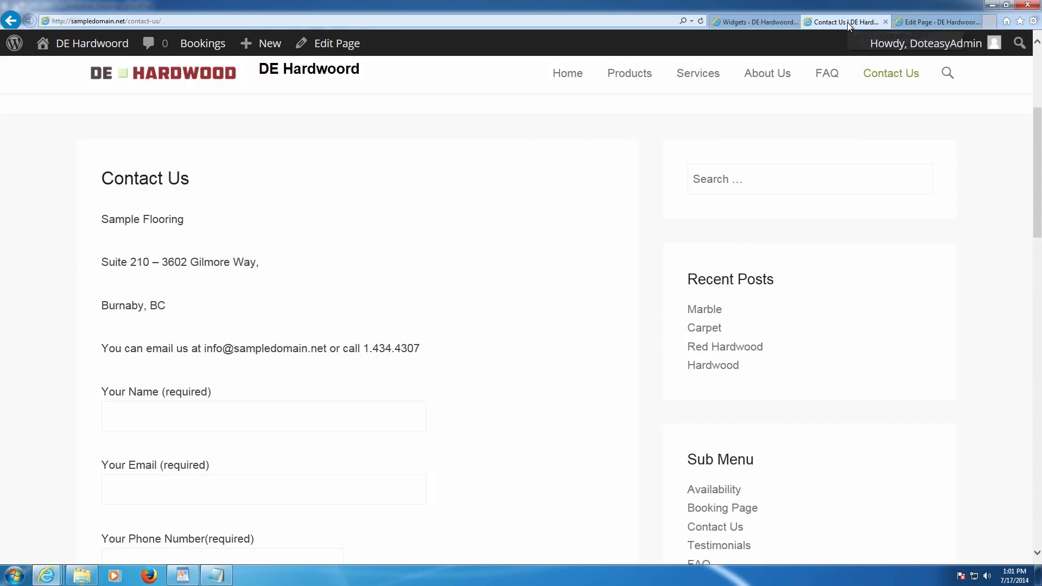
key(F5)
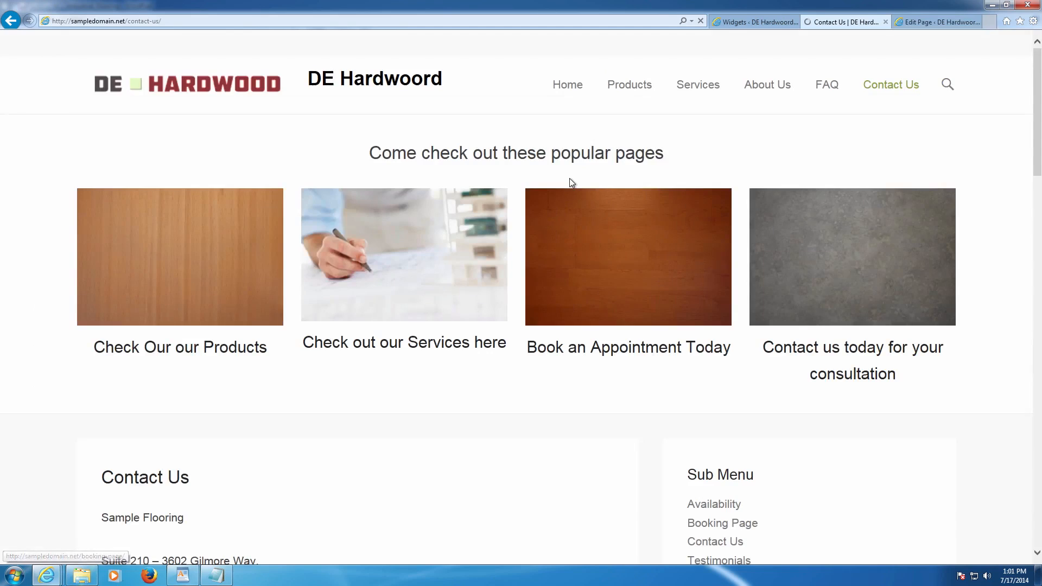
scroll(700, 215, up, 5)
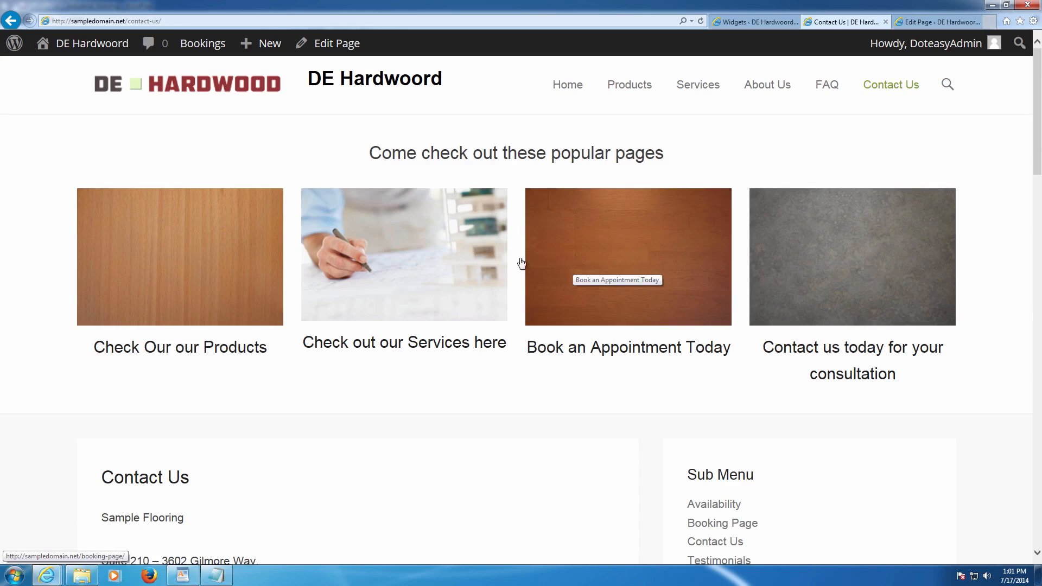
scroll(396, 260, down, 4)
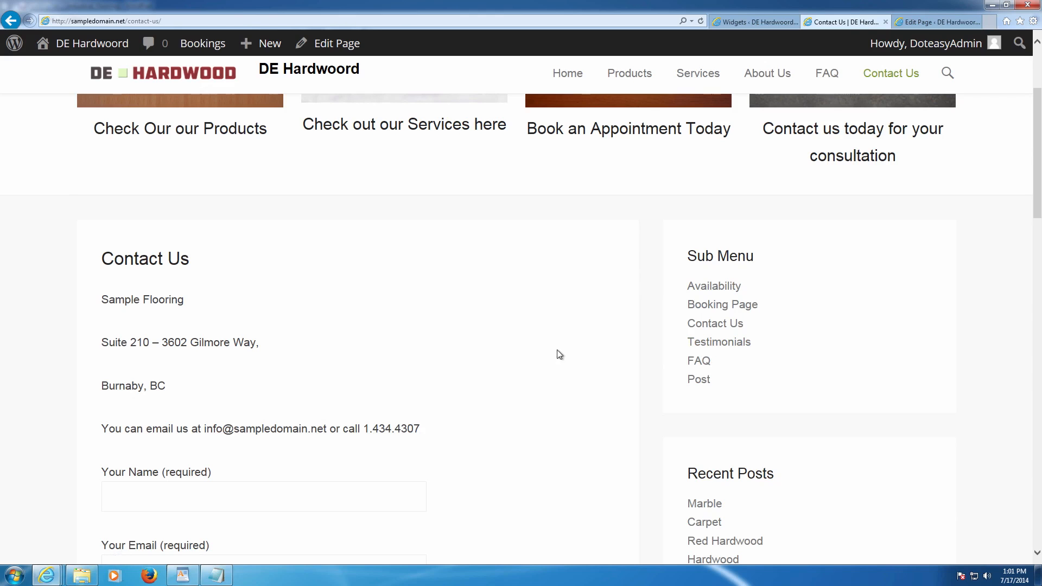
scroll(541, 349, down, 2)
scroll(540, 347, down, 3)
scroll(539, 347, up, 9)
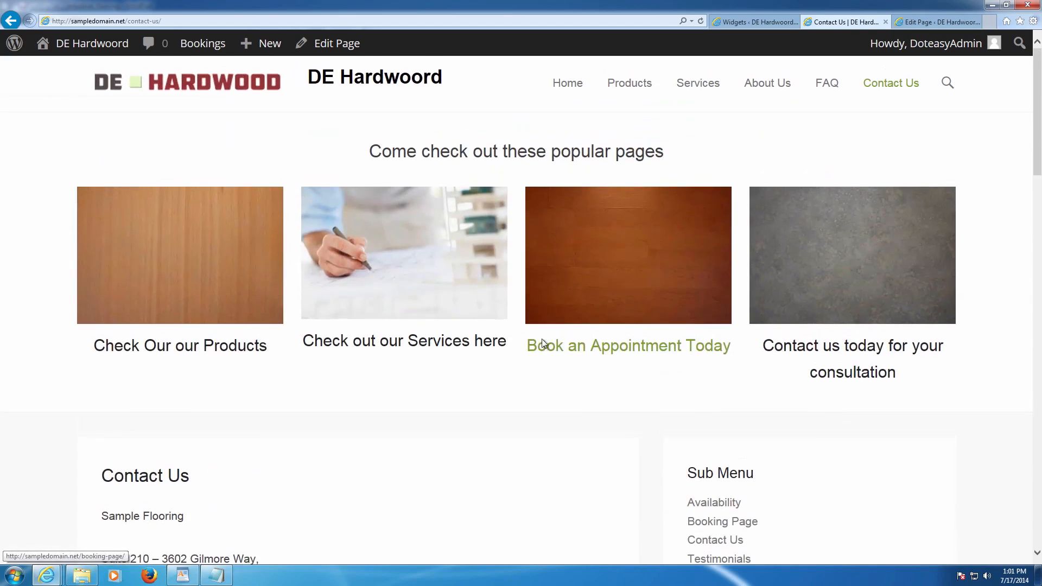
click(573, 86)
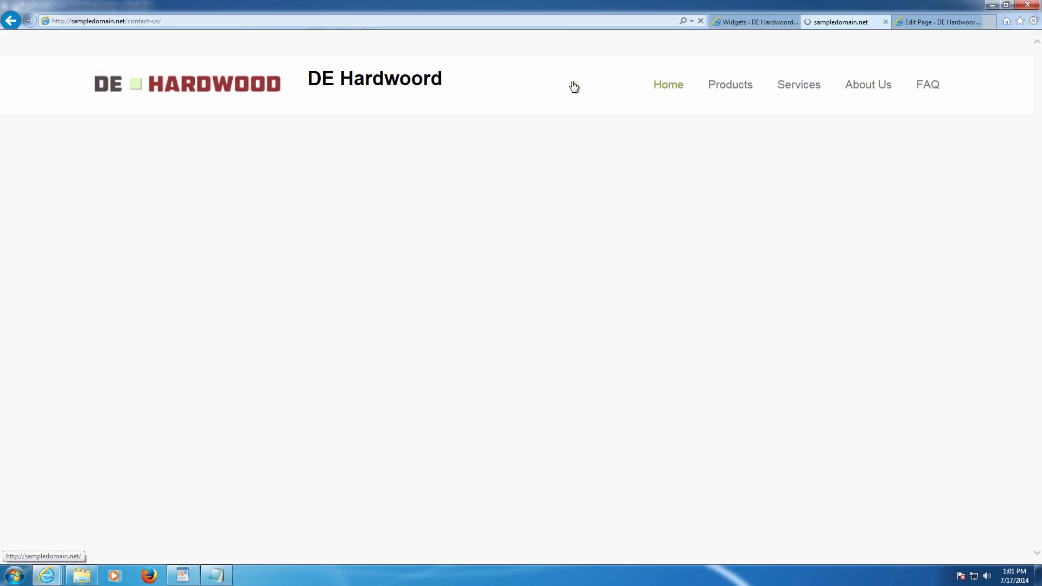
scroll(586, 192, down, 8)
scroll(597, 204, up, 5)
scroll(603, 201, up, 3)
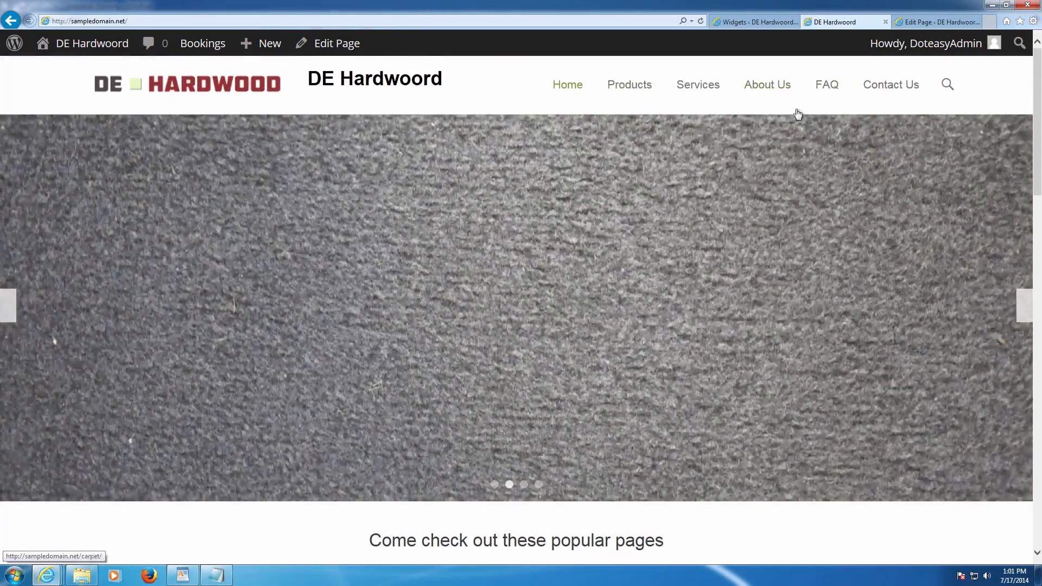
scroll(756, 167, down, 7)
scroll(755, 267, down, 2)
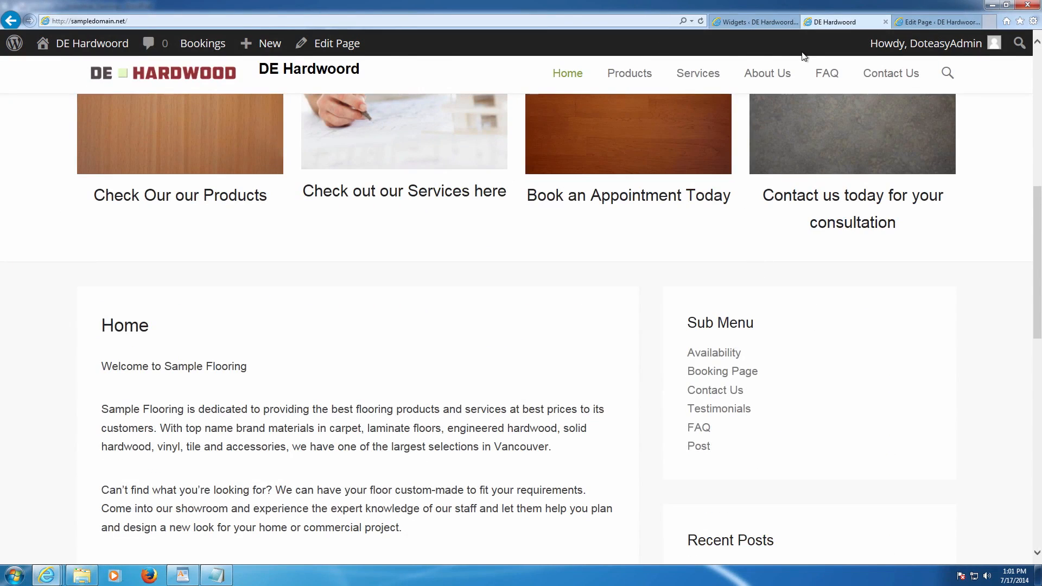
scroll(707, 146, down, 8)
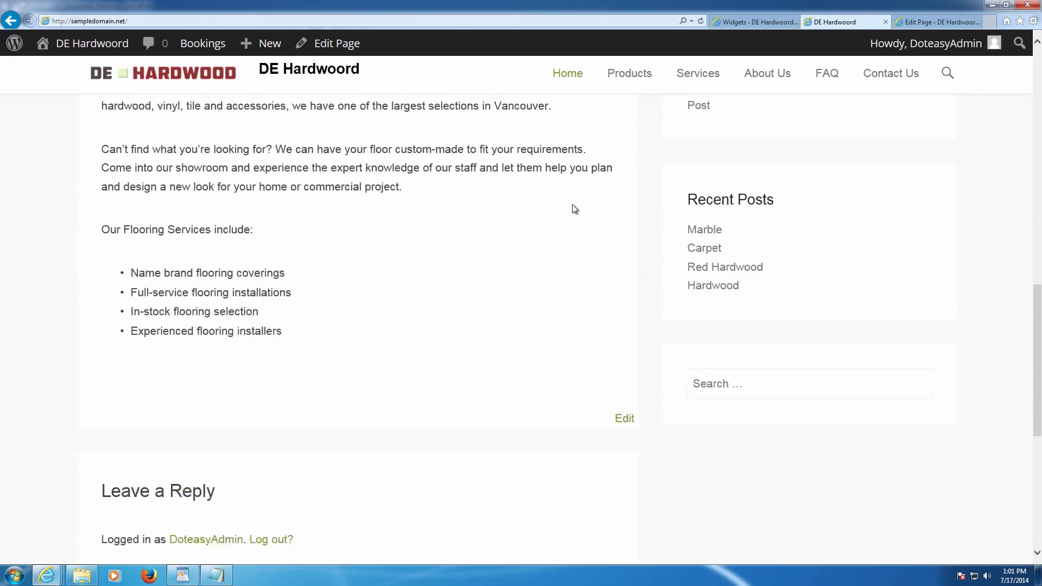
scroll(572, 206, up, 5)
scroll(740, 186, down, 3)
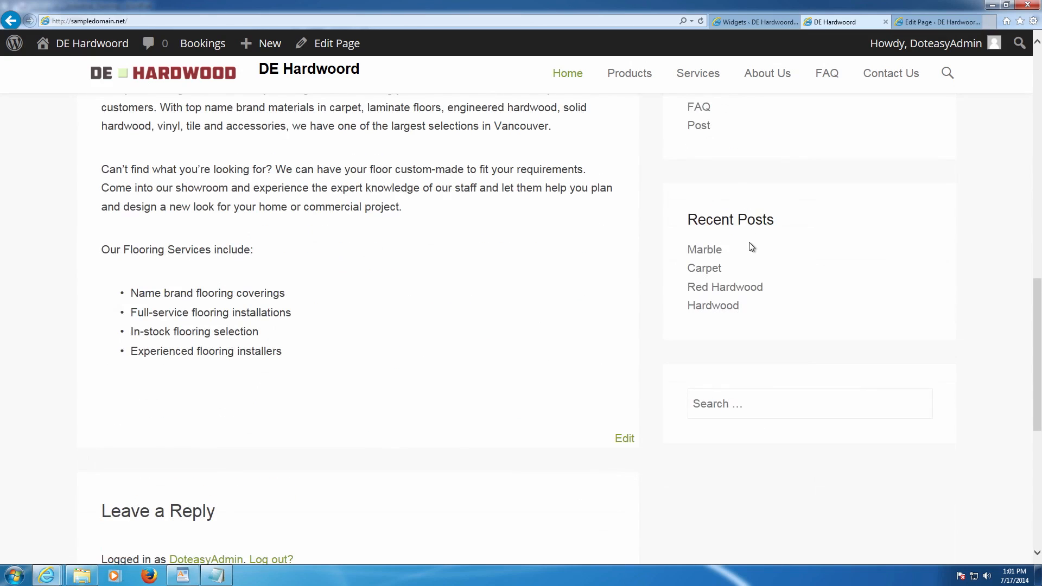
scroll(751, 271, down, 3)
scroll(573, 337, down, 5)
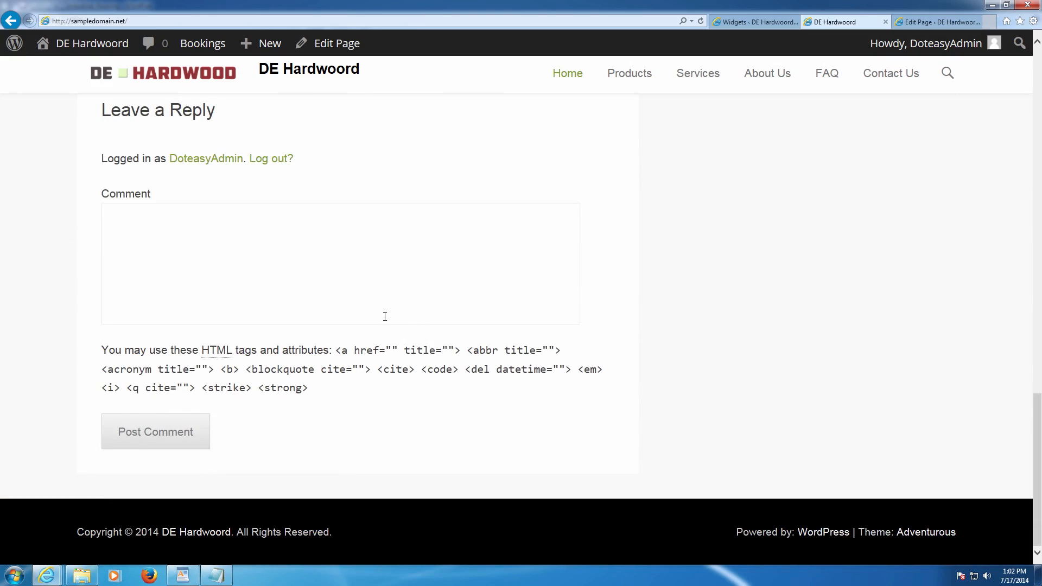
scroll(384, 316, up, 6)
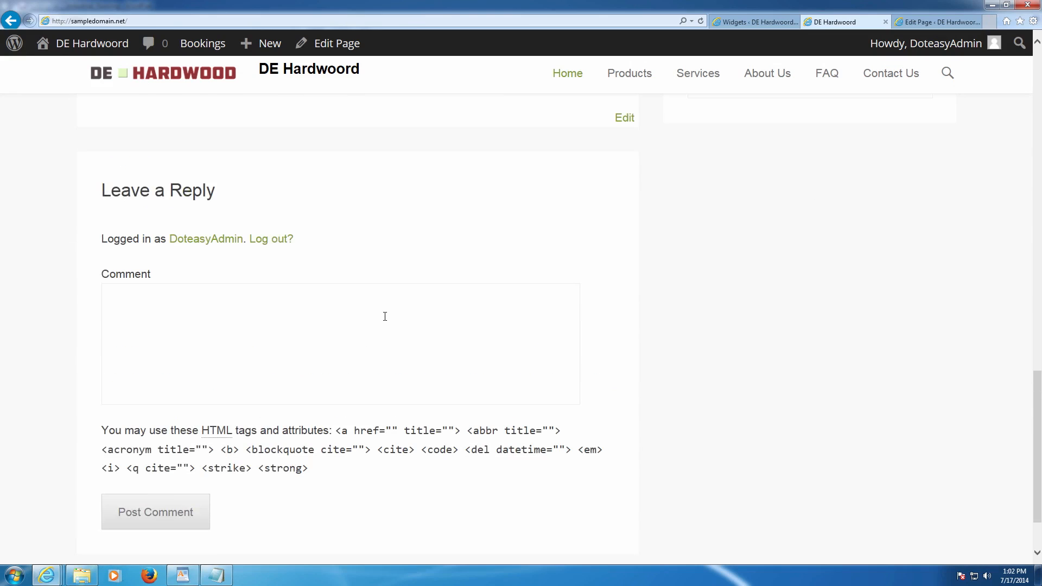
scroll(386, 320, up, 3)
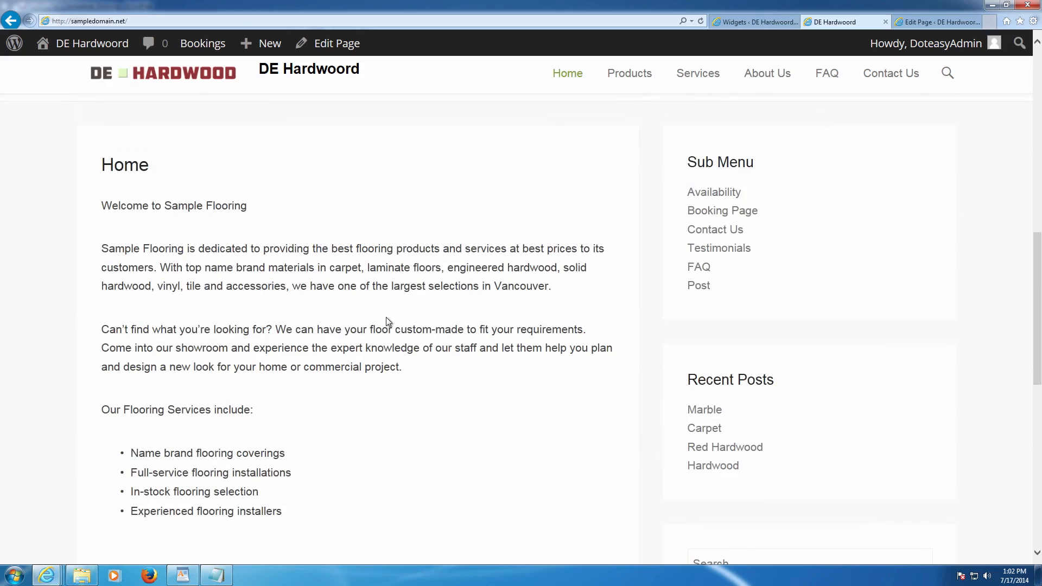
scroll(401, 320, up, 5)
scroll(411, 322, up, 6)
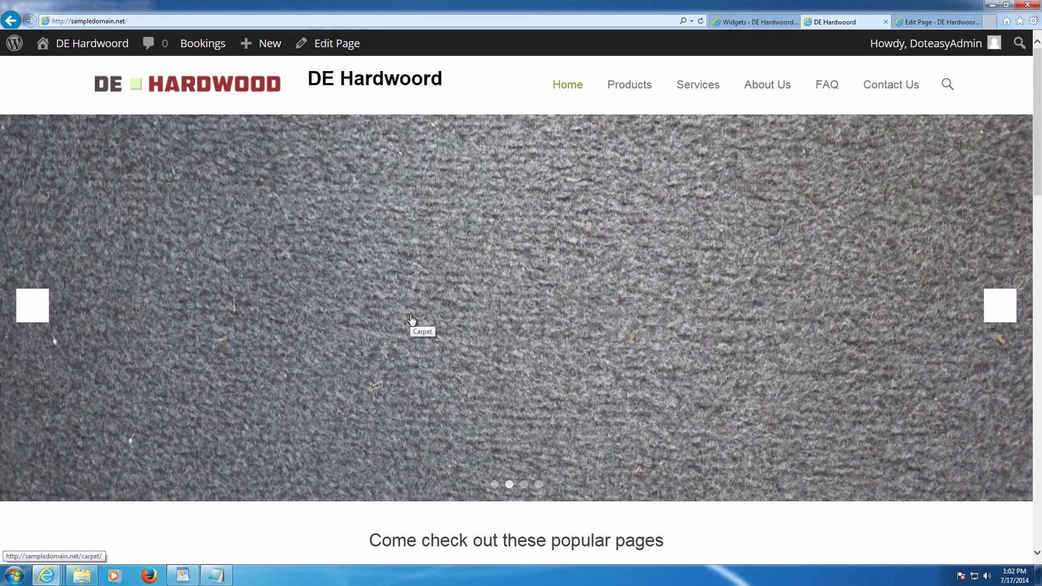
scroll(421, 320, down, 5)
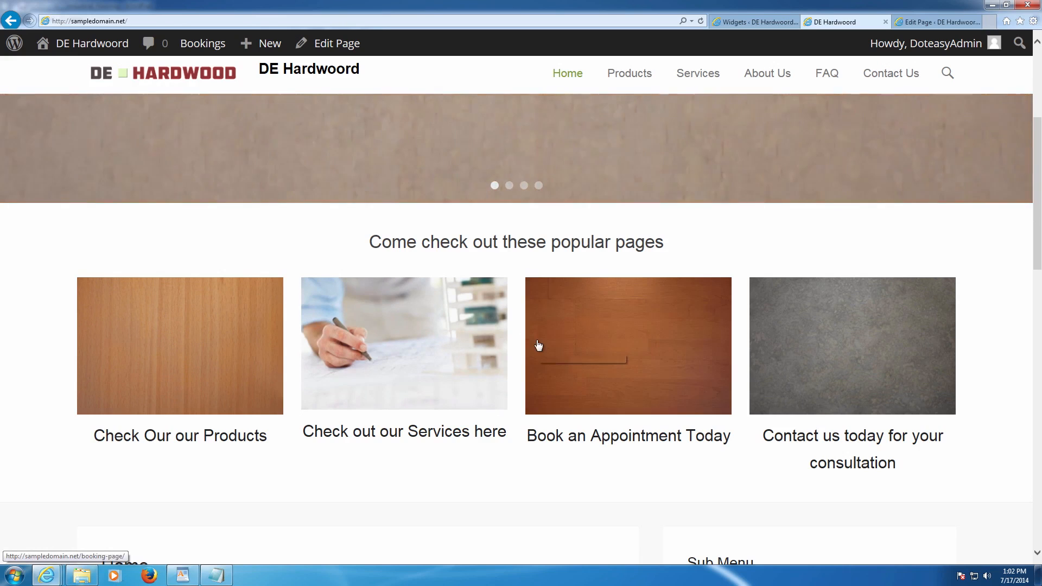
scroll(581, 329, down, 6)
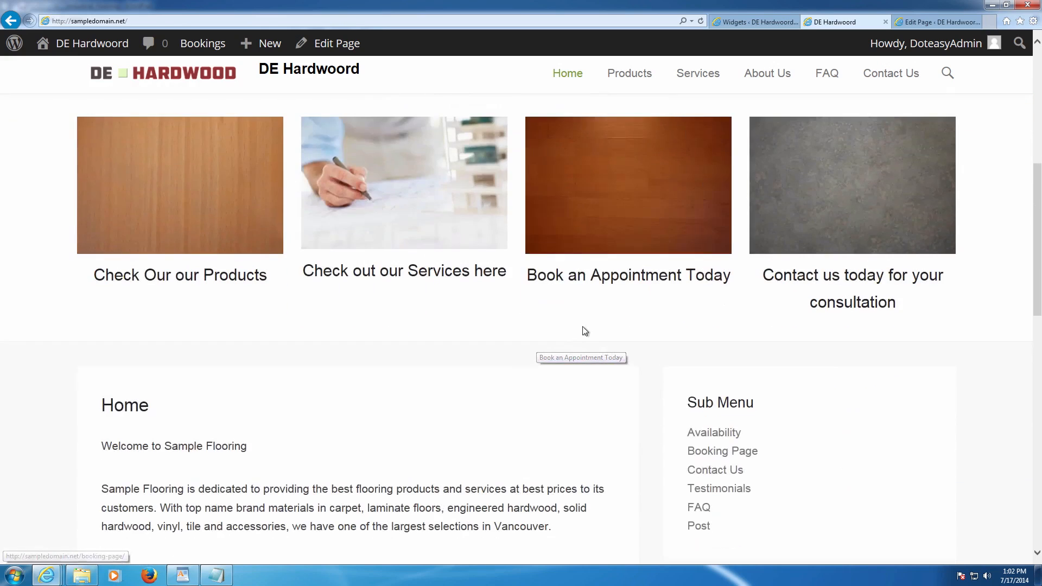
scroll(584, 326, down, 2)
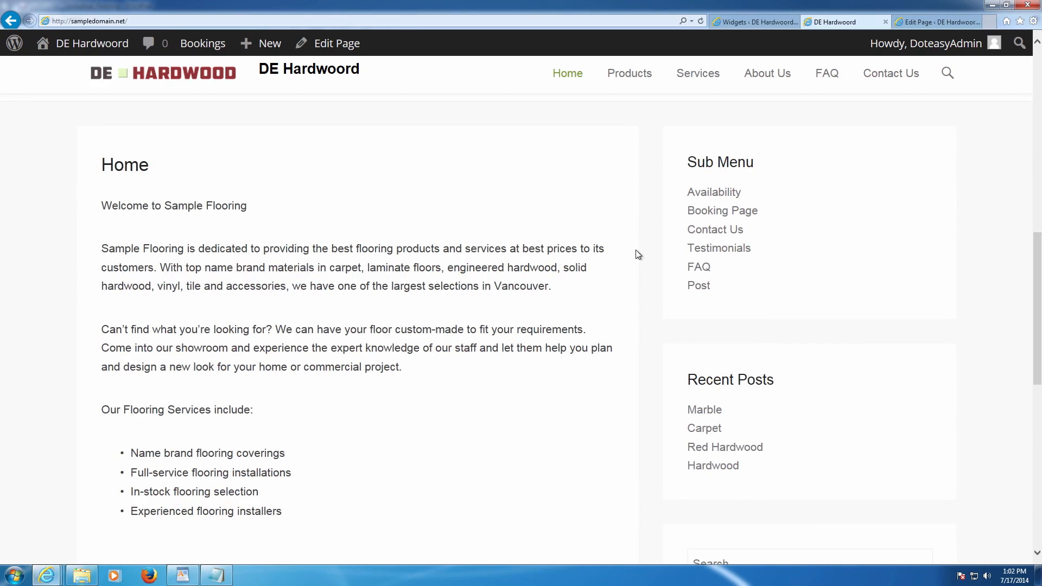
click(754, 21)
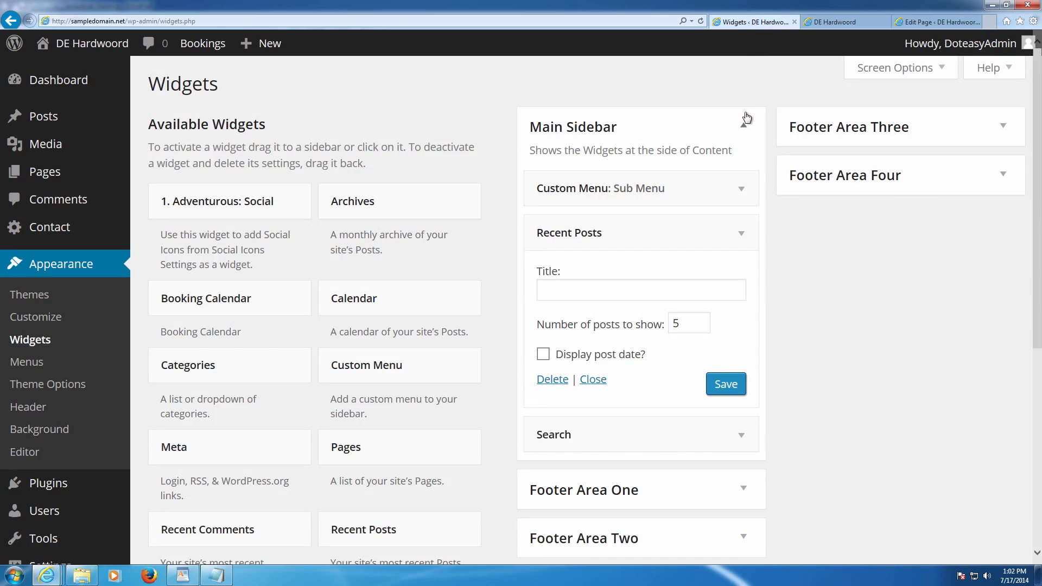
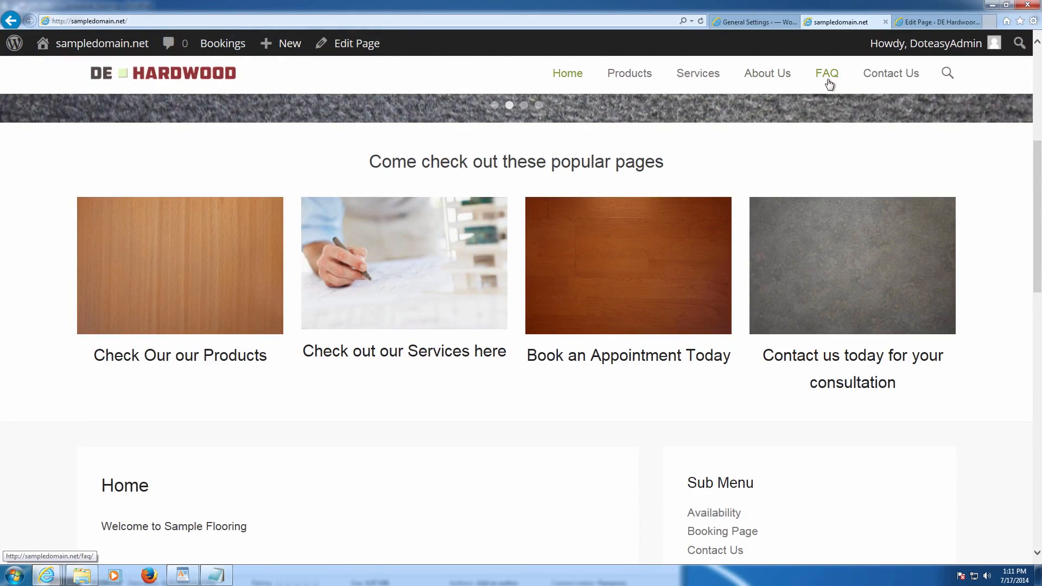
- Scroll through the four popular-page tiles on the live homepage, then return to General Settings
click(765, 22)
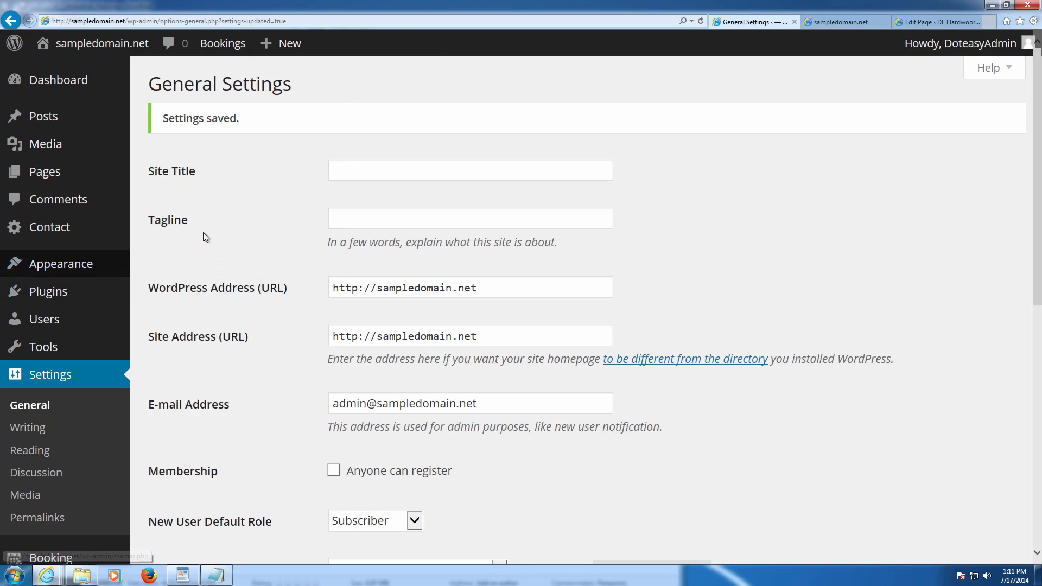
click(839, 20)
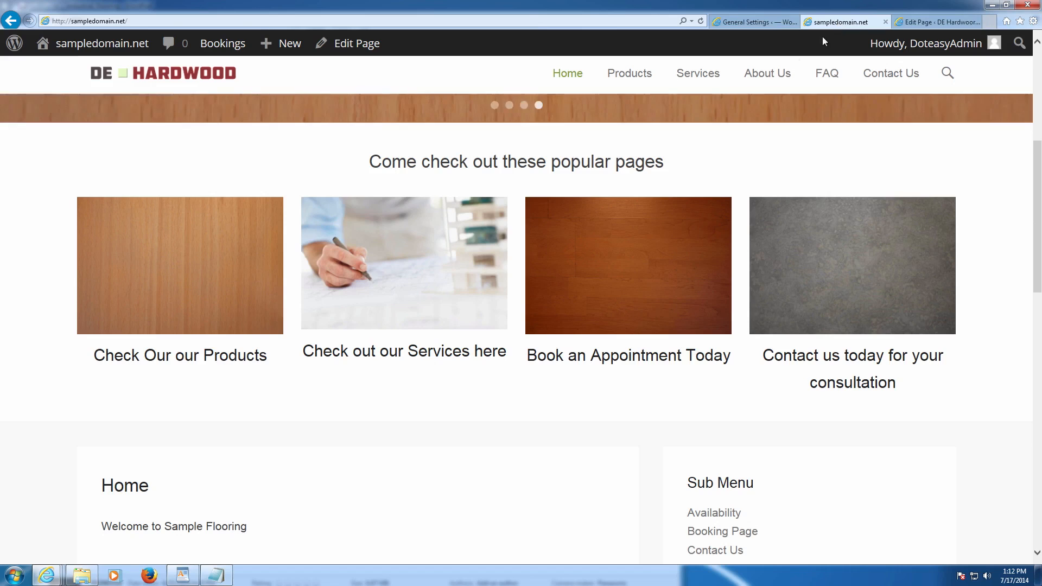
scroll(599, 165, up, 5)
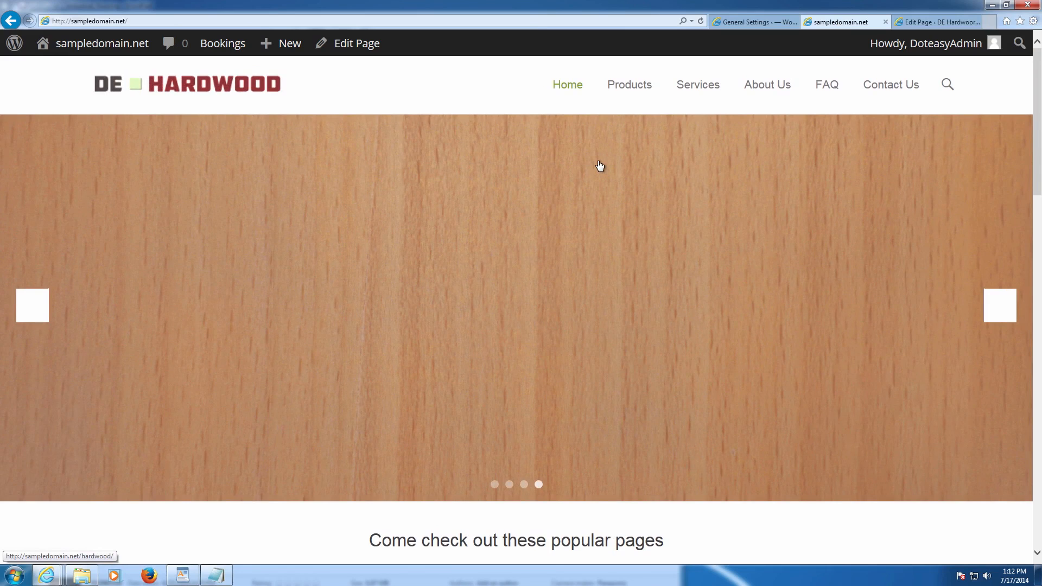
scroll(606, 179, down, 5)
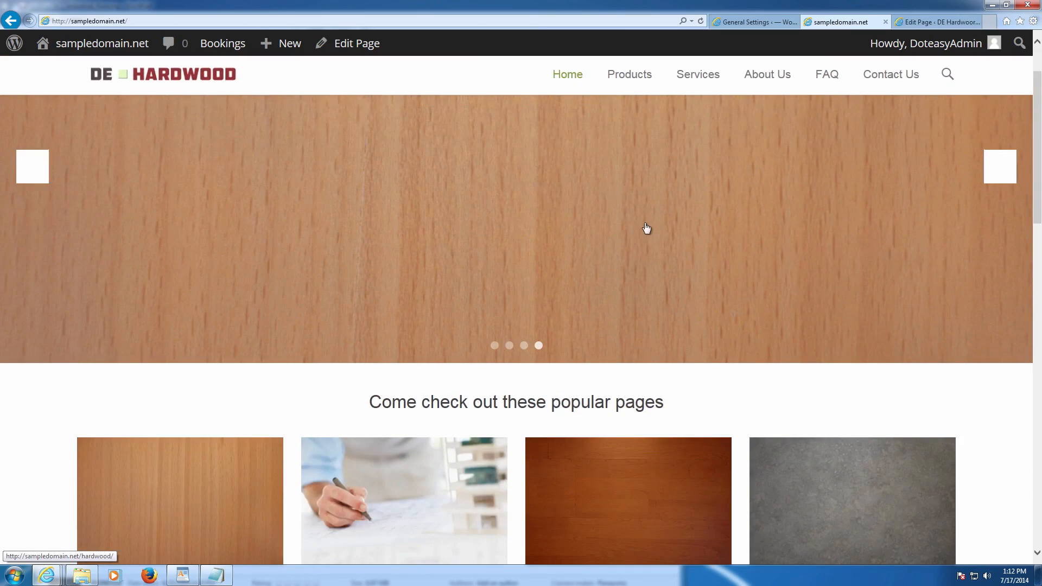
scroll(647, 222, down, 5)
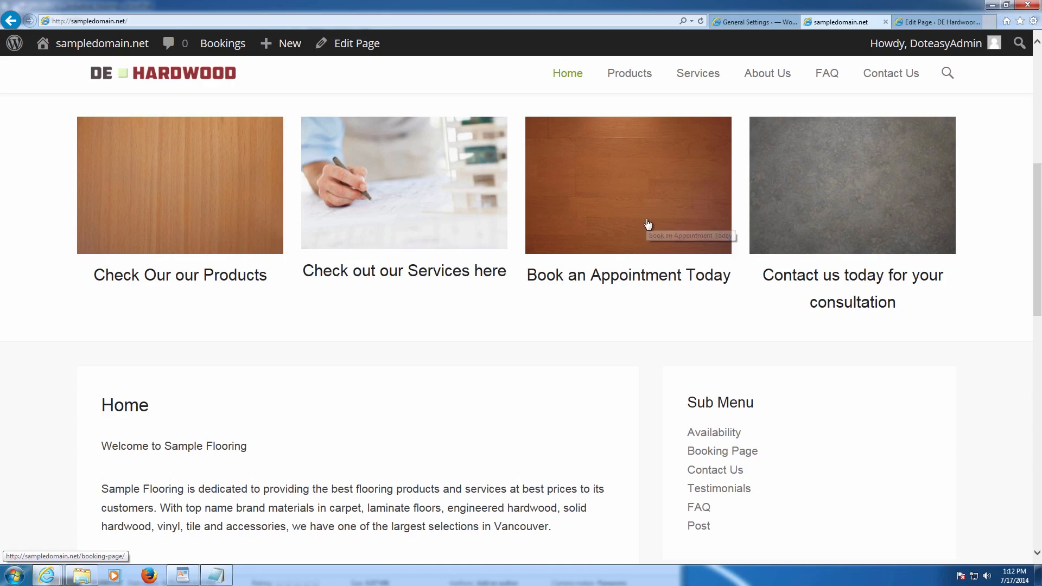
scroll(649, 223, up, 4)
scroll(649, 223, up, 4)
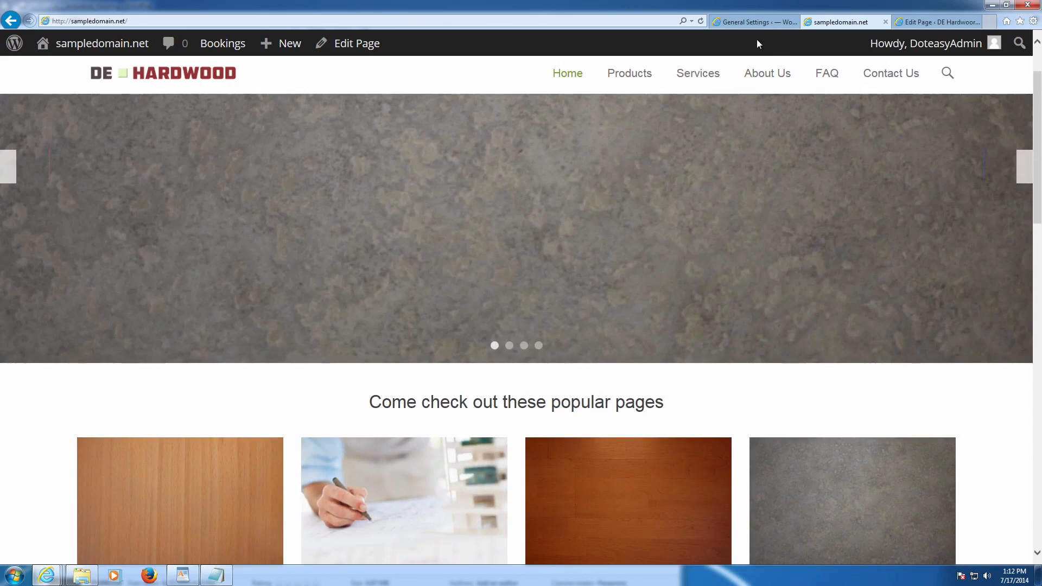
click(757, 24)
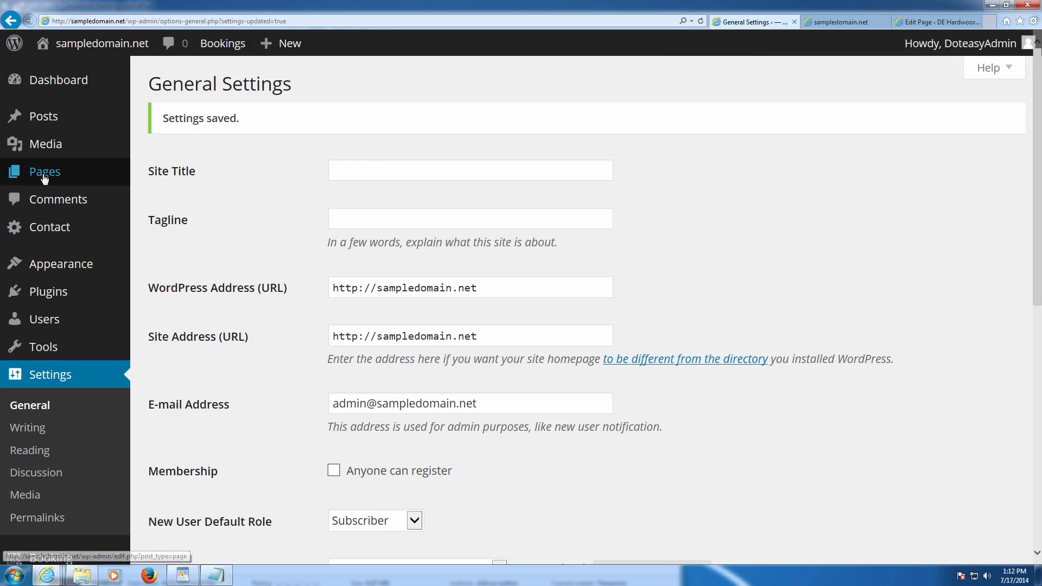
- Open the Featured Content tab in Theme Options and expand Featured Content Options
mouse_move(45, 147)
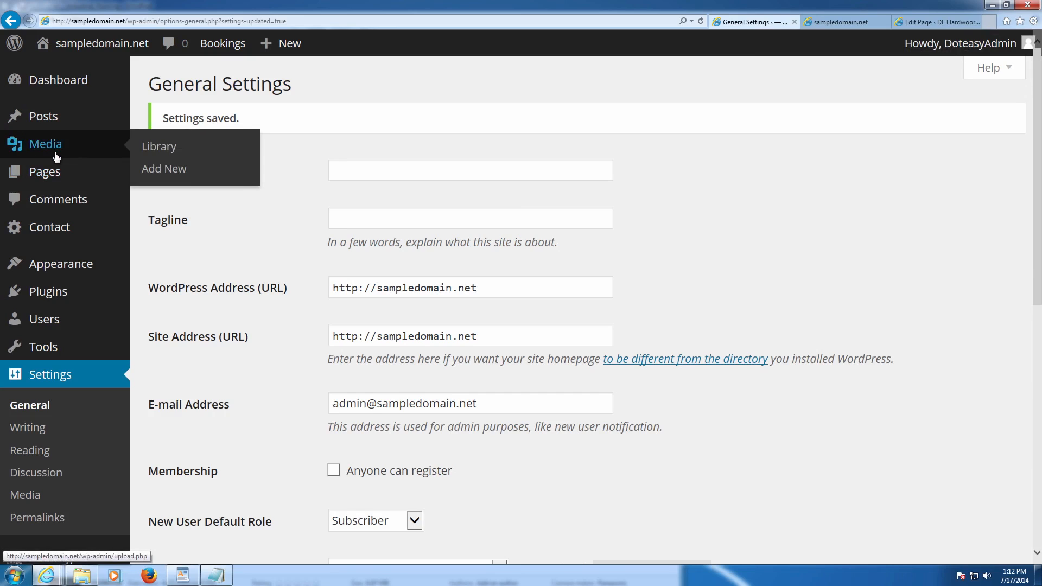
click(150, 176)
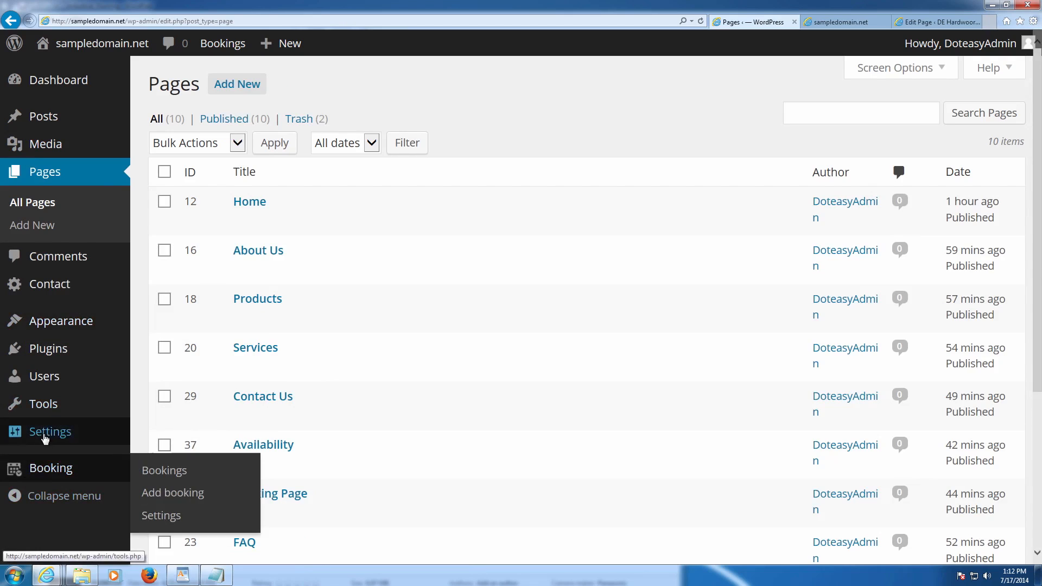
mouse_move(24, 327)
click(175, 414)
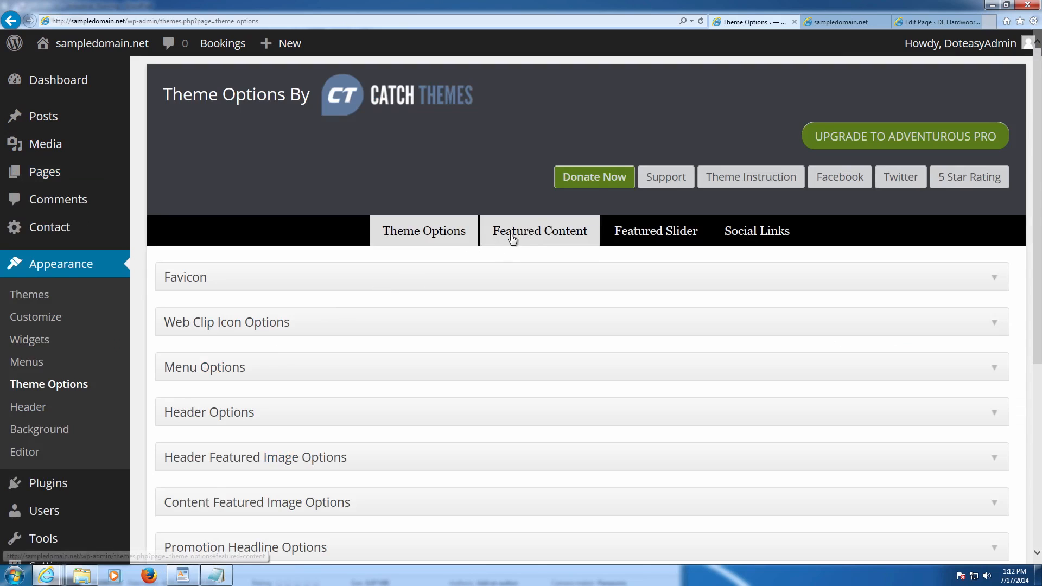
click(548, 232)
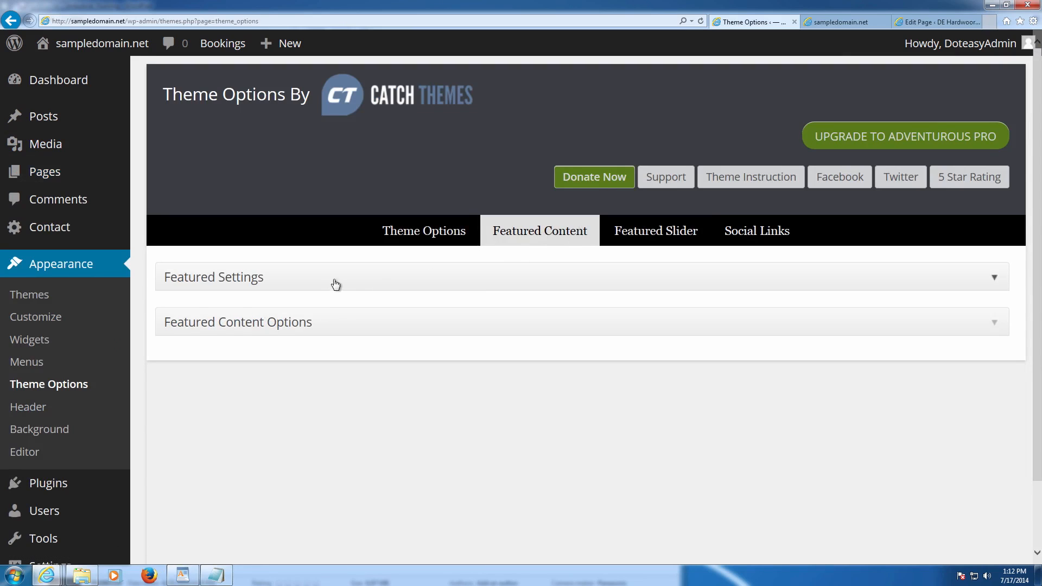
click(237, 324)
scroll(419, 333, down, 3)
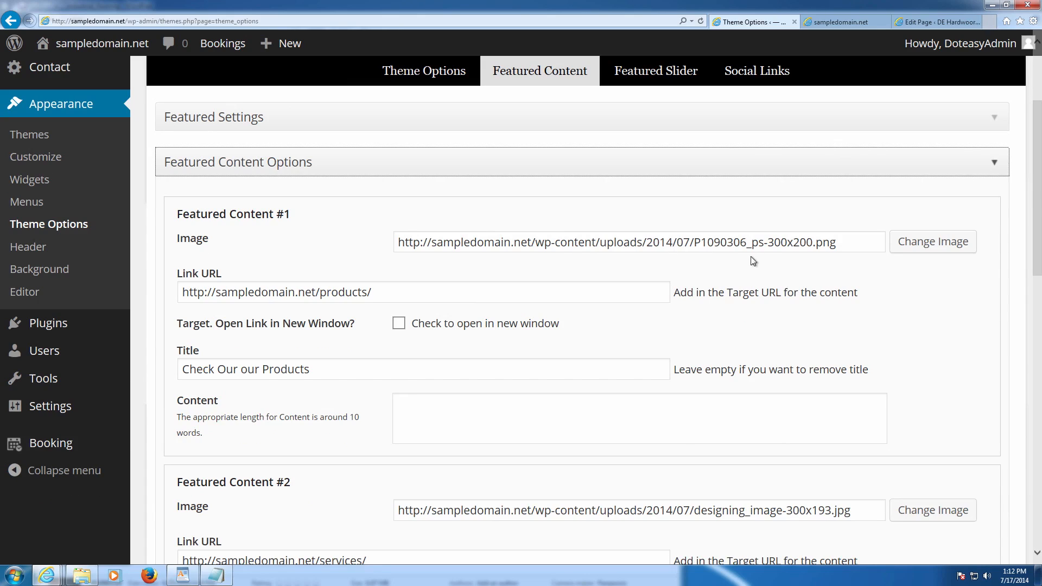
- Pick the colour_sample image from the Media Library for Featured Content #1
click(928, 241)
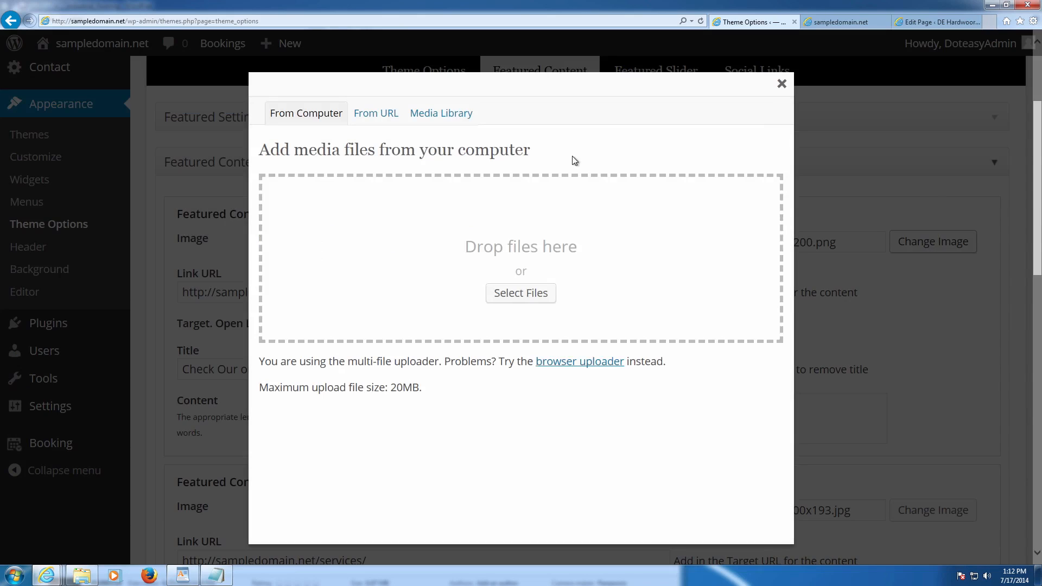
click(432, 112)
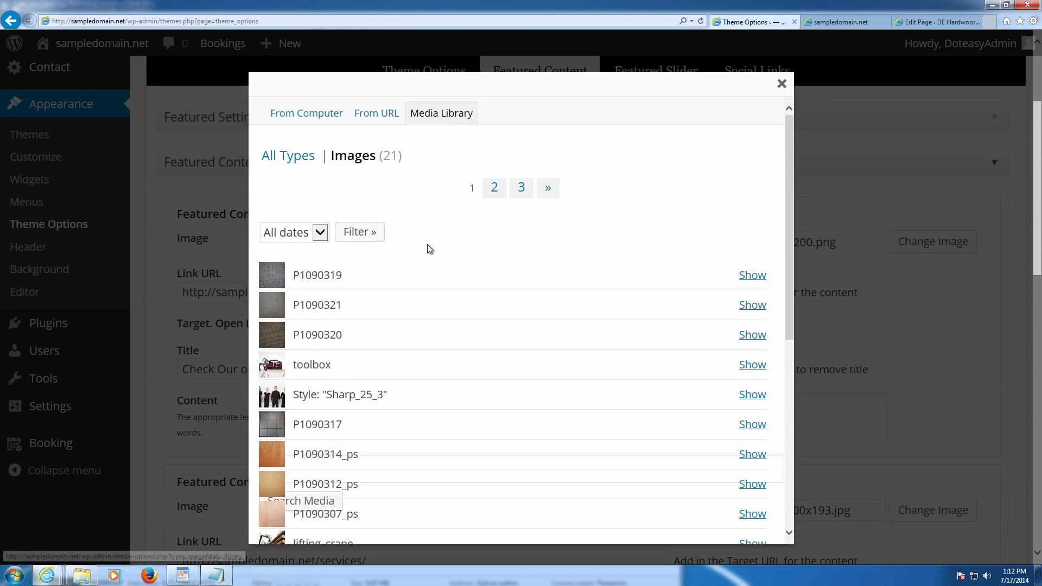
scroll(429, 248, down, 3)
scroll(418, 271, down, 2)
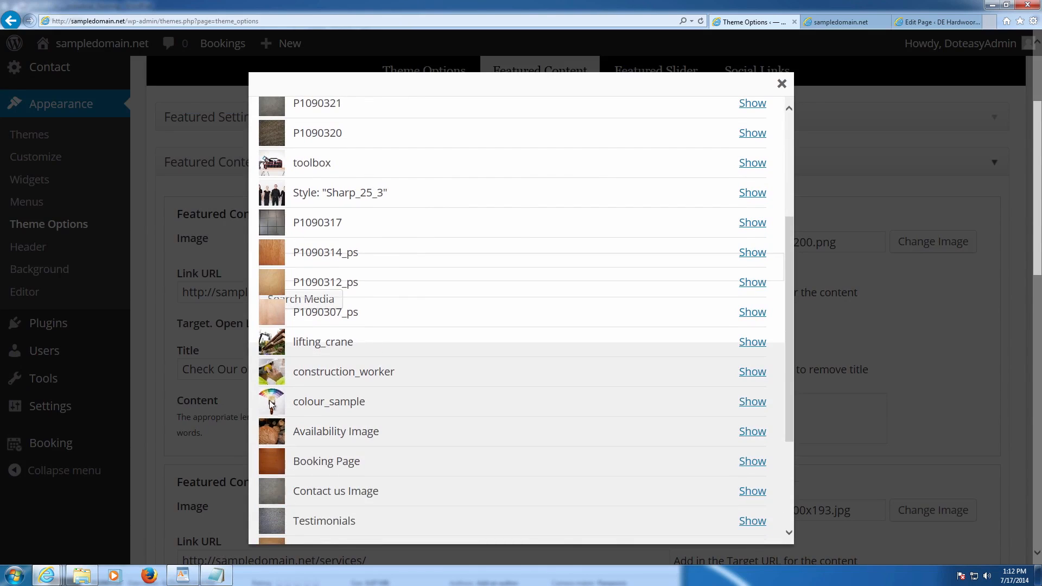
click(746, 402)
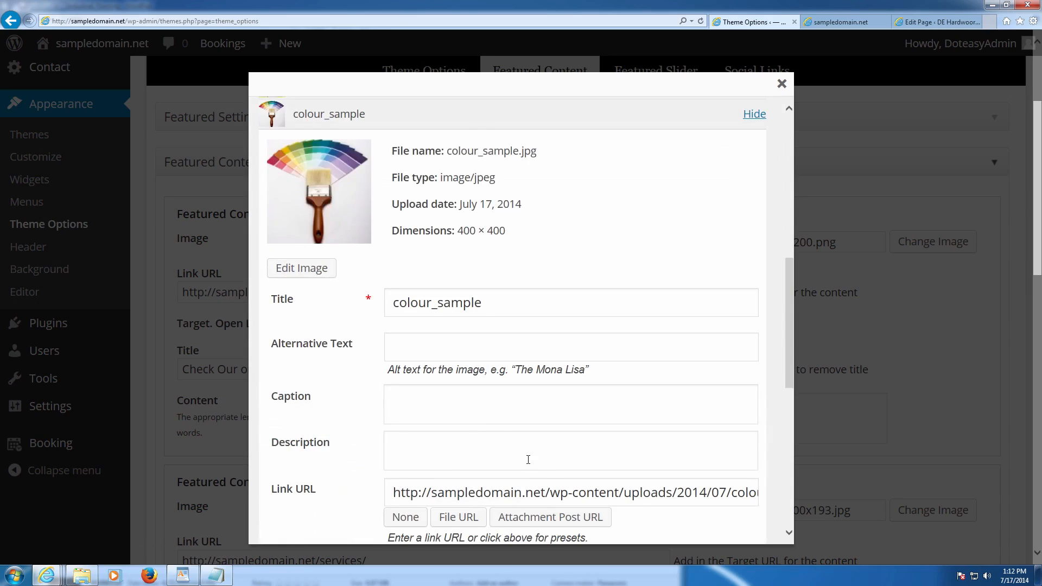
scroll(527, 460, down, 3)
scroll(518, 455, up, 2)
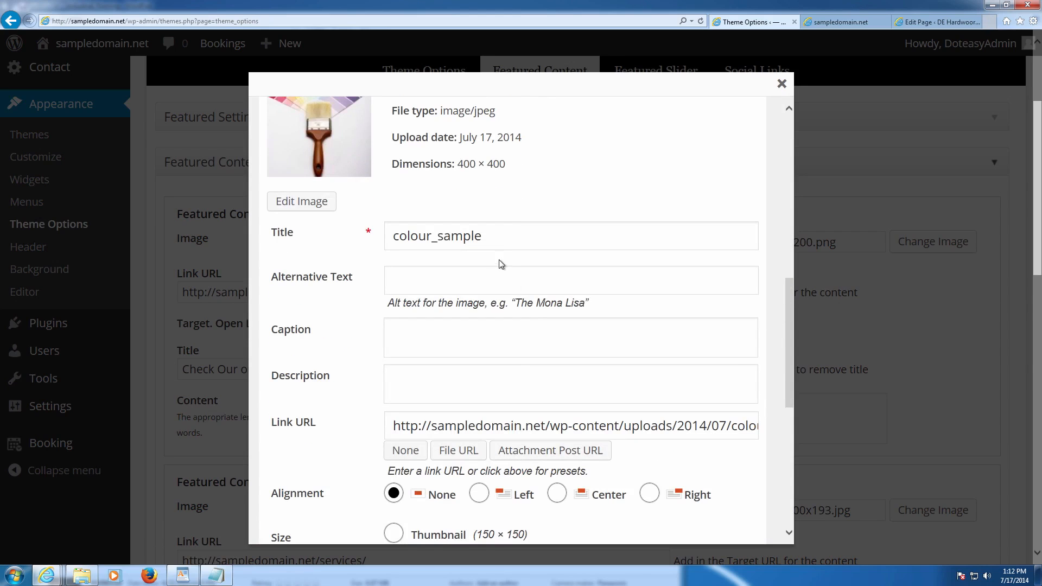
- Title the image 'Products' with alt text 'Spectrum of Products' and insert it
drag(491, 237, 319, 232)
key(BackSpace)
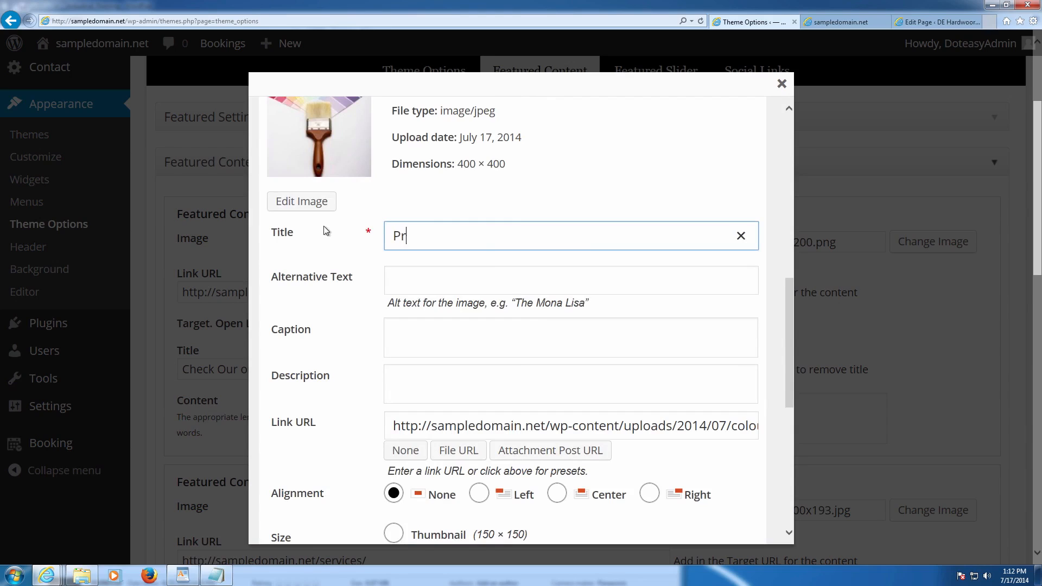
click(421, 279)
scroll(422, 279, down, 1)
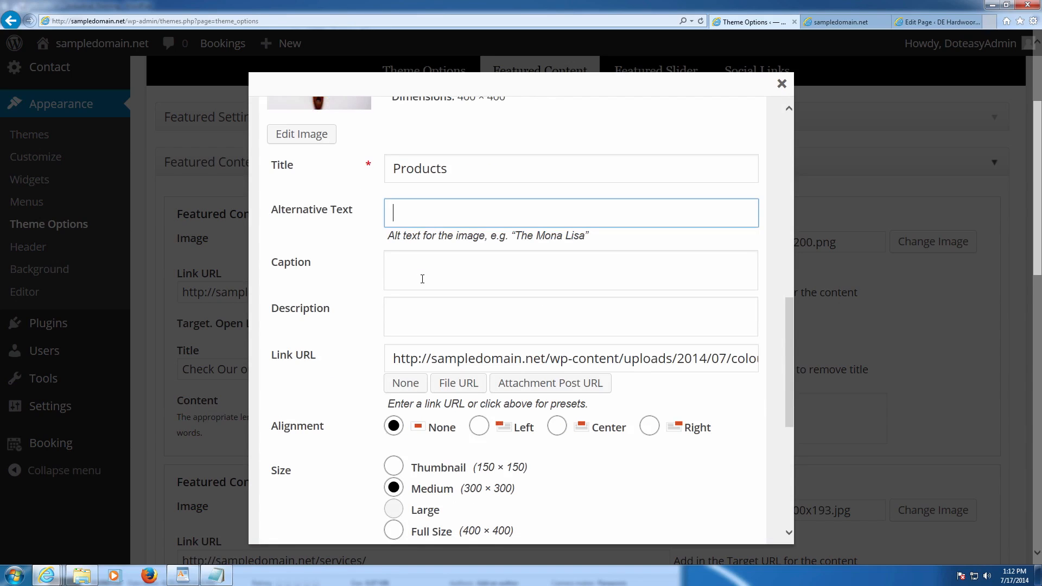
text(Spectrum of Products)
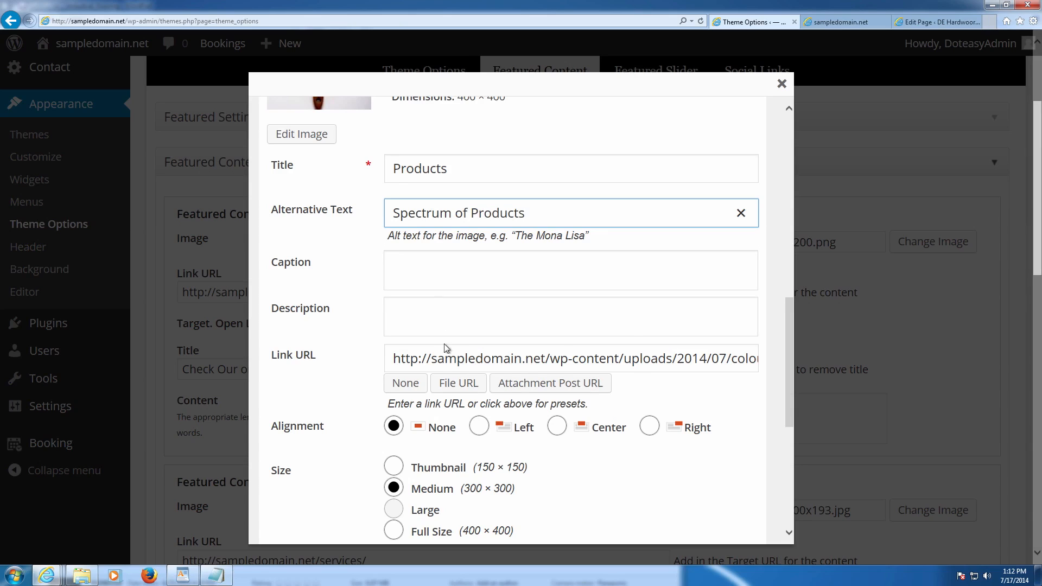
scroll(445, 350, down, 3)
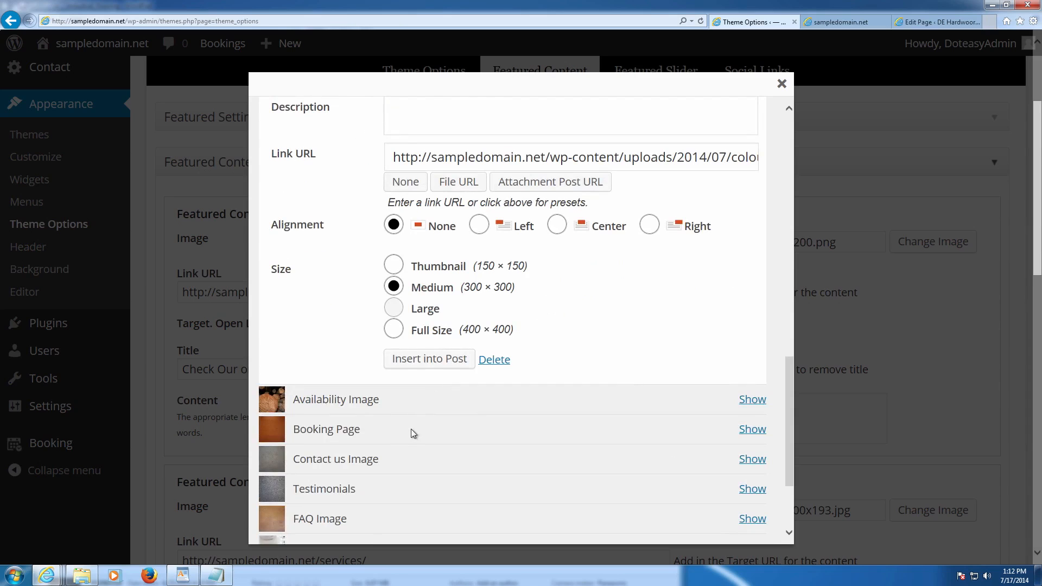
click(423, 367)
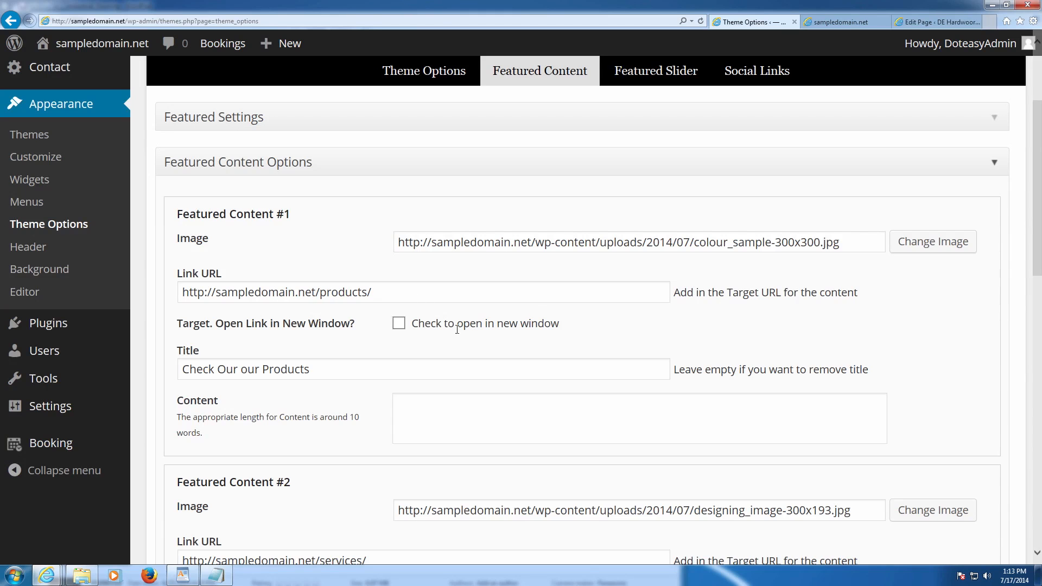
- Pick the construction_worker photo from the Media Library for Featured Content #3
scroll(575, 315, down, 2)
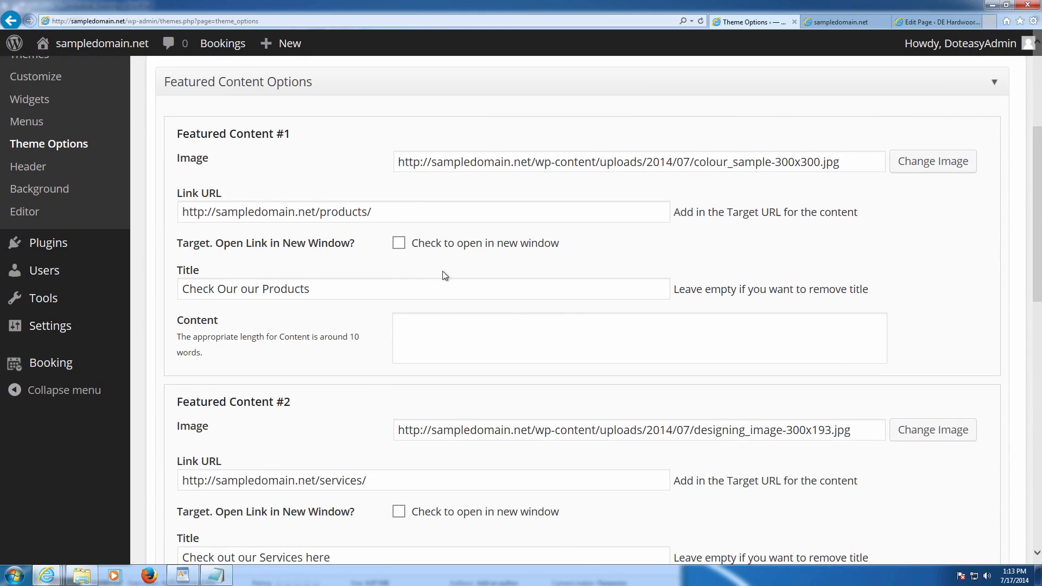
scroll(409, 273, down, 4)
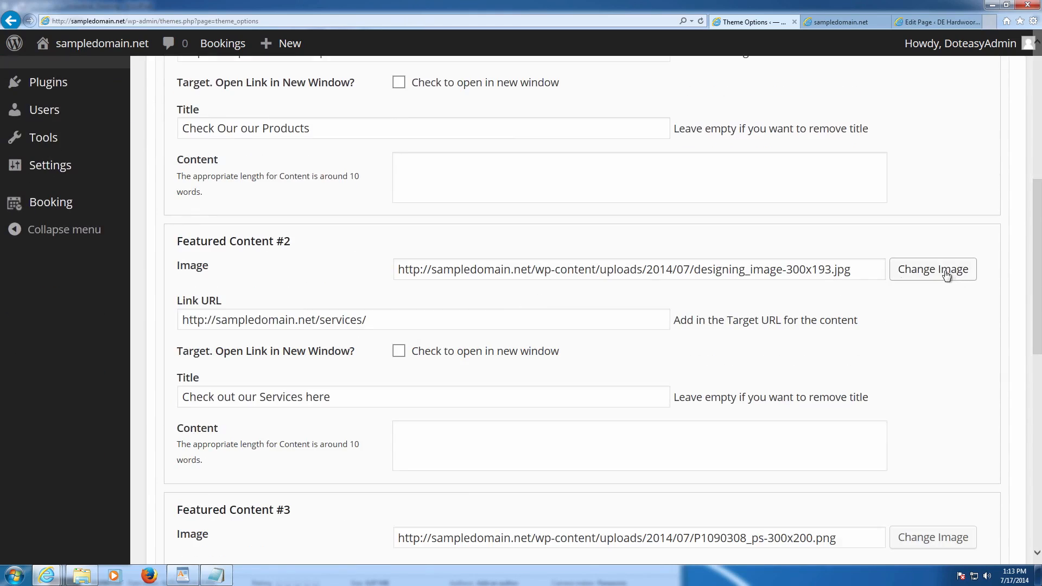
scroll(704, 307, down, 2)
scroll(729, 299, down, 4)
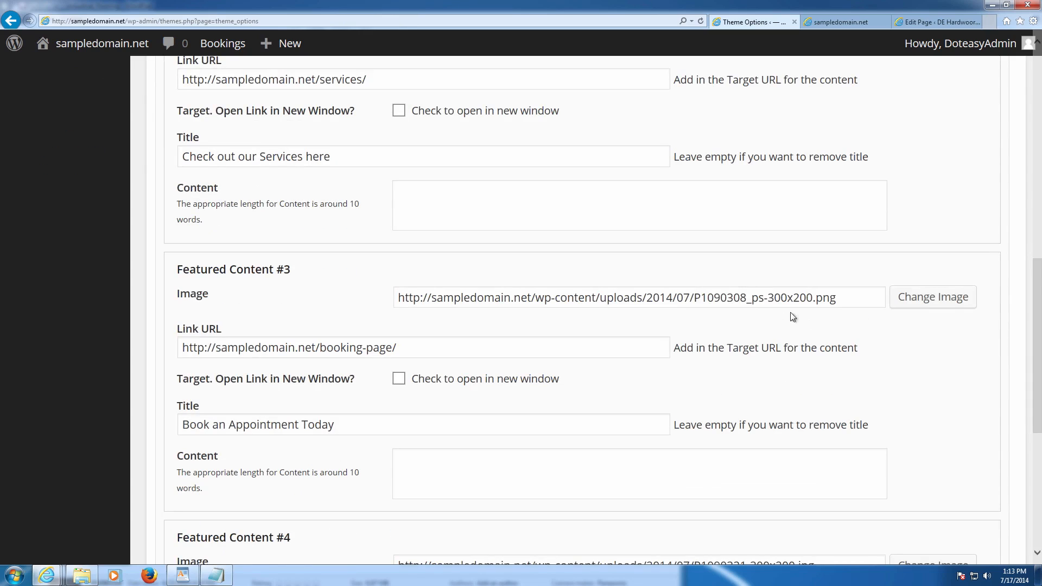
click(927, 309)
click(927, 310)
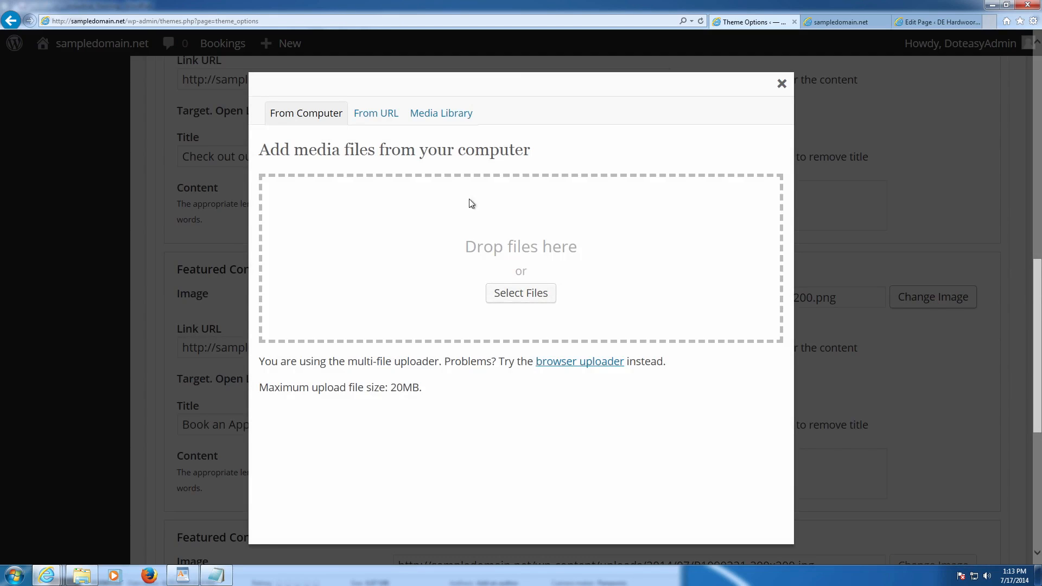
click(440, 116)
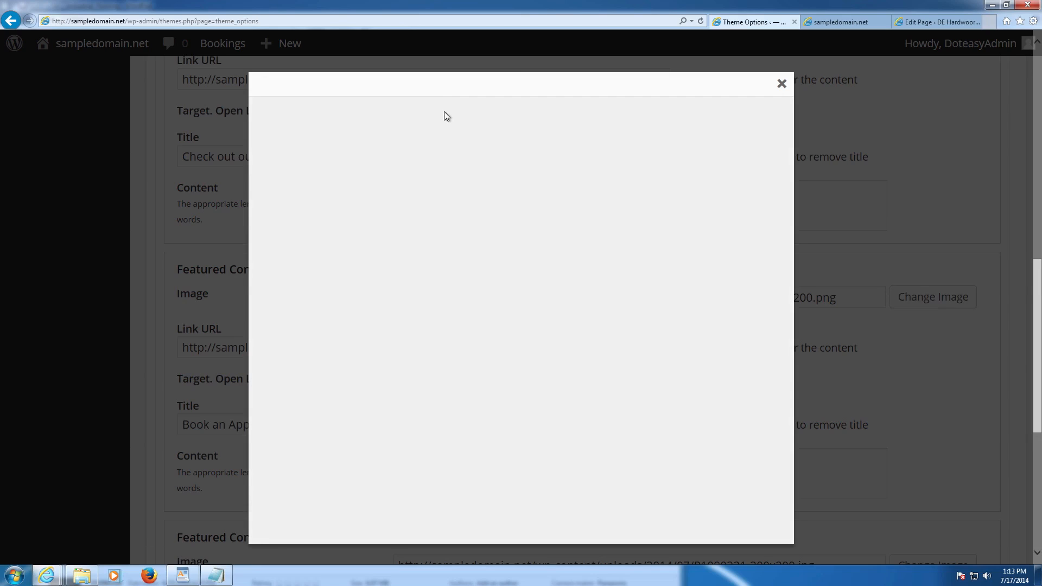
scroll(607, 279, down, 2)
scroll(606, 278, down, 3)
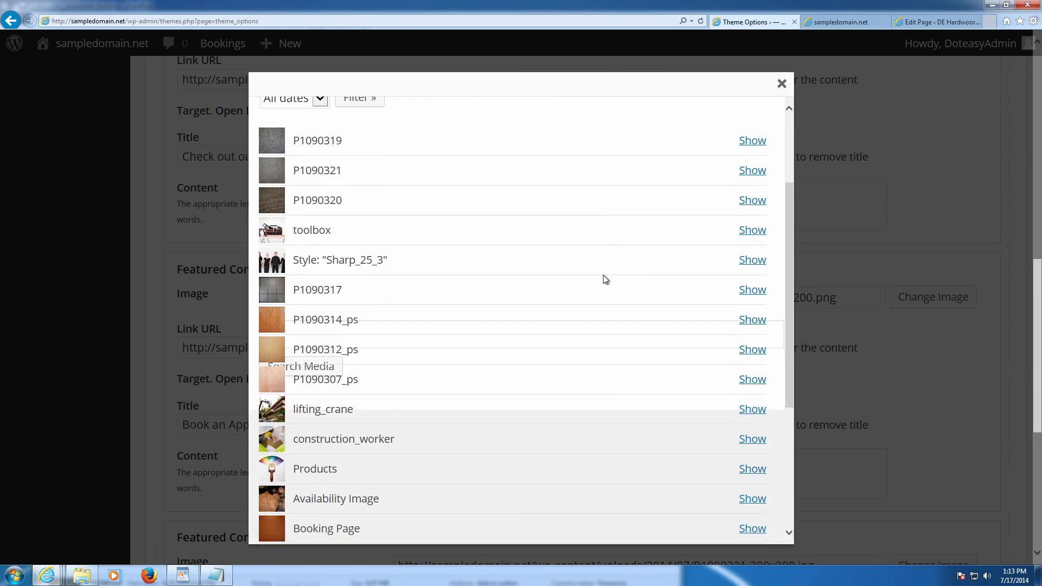
scroll(598, 274, down, 1)
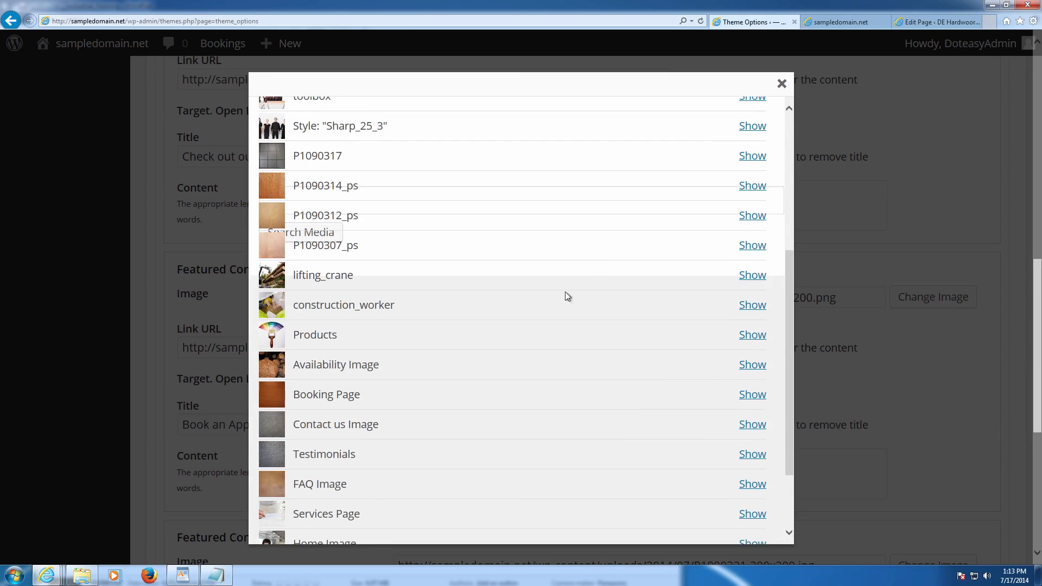
click(752, 304)
- Set its title and alt text to 'Booking Appointment' and insert it at Medium size
double_click(413, 293)
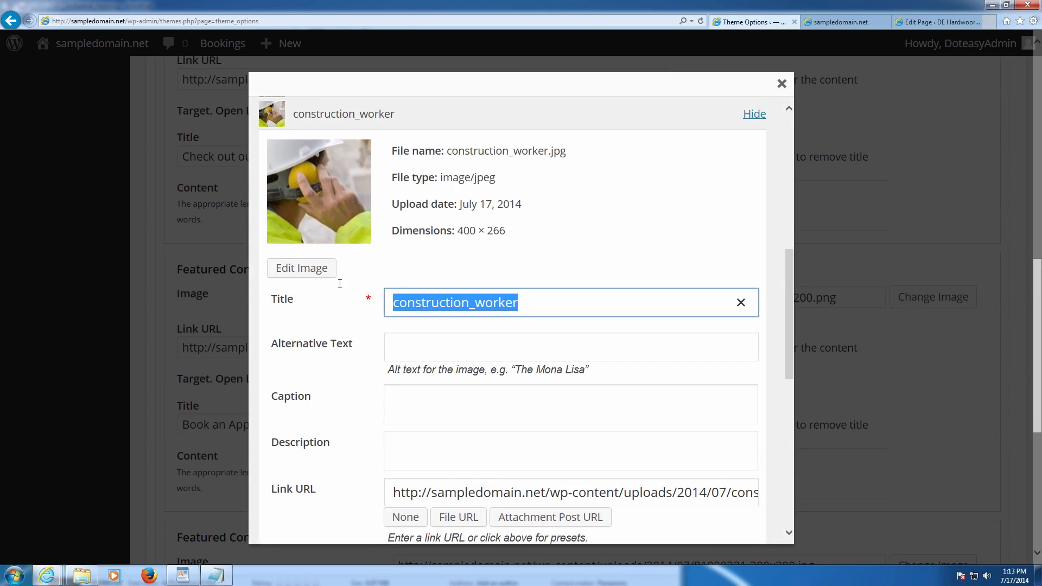
key(BackSpace)
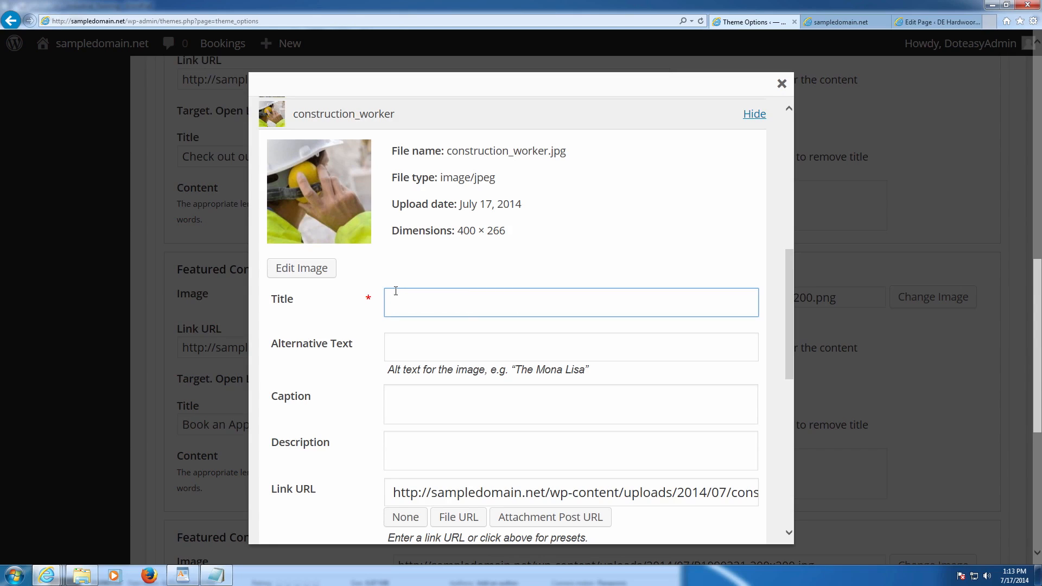
text(A)
key(BackSpace)
text(Booking)
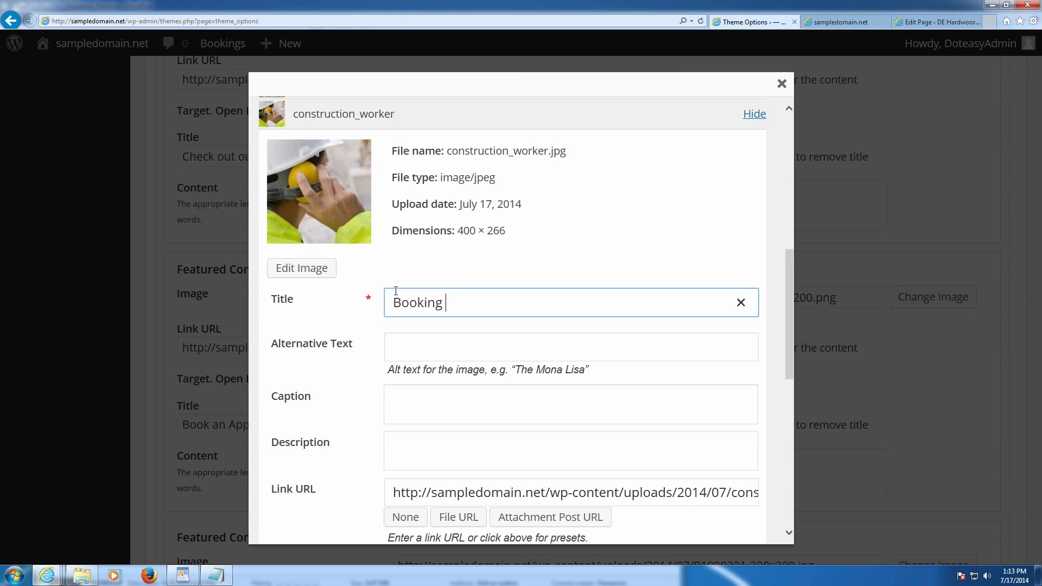
text( Appointment)
key(Tab)
text(Booking Appointment)
scroll(383, 450, down, 5)
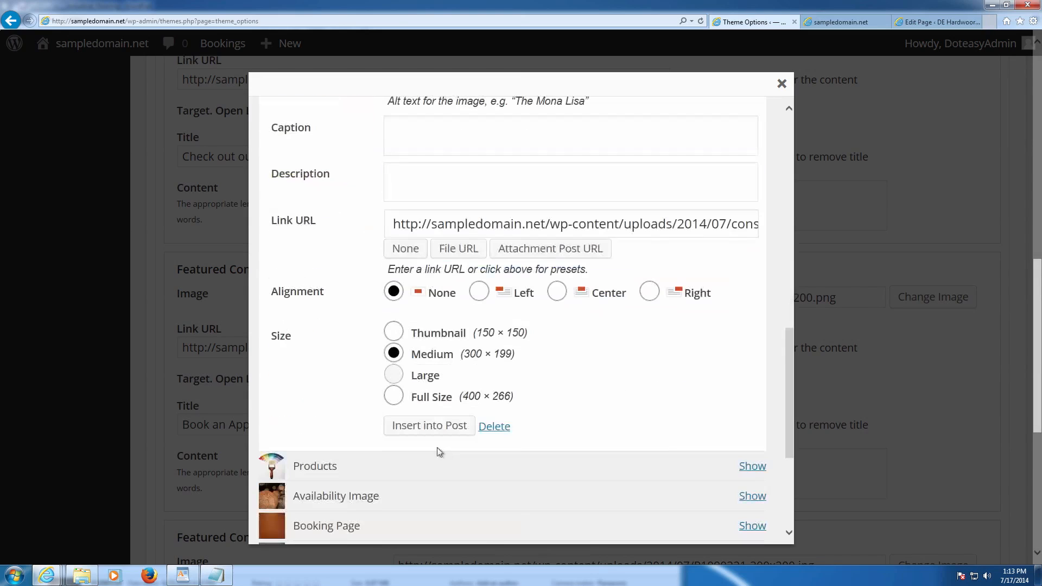
click(440, 431)
scroll(518, 387, down, 6)
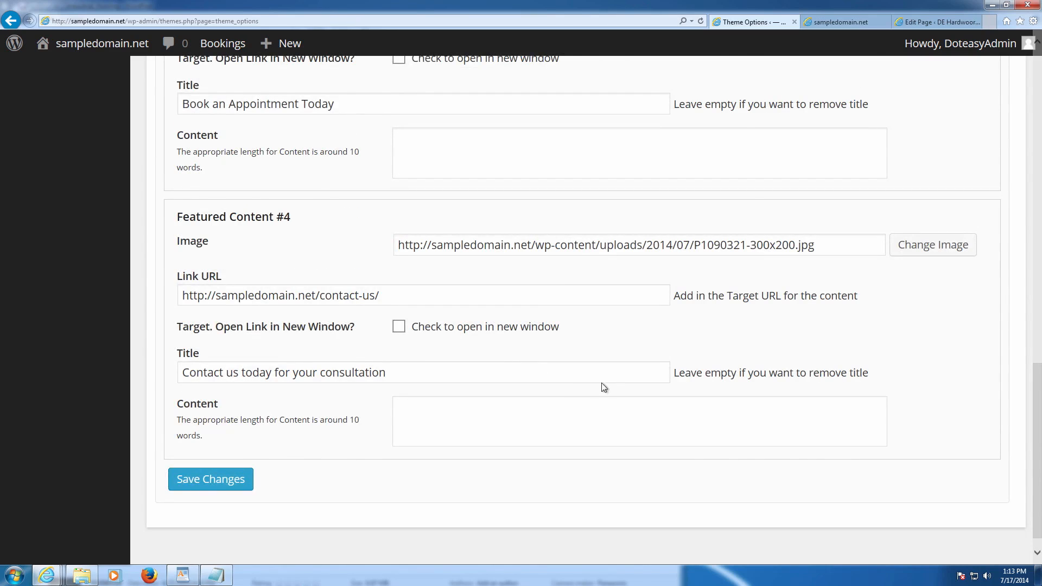
scroll(614, 383, up, 2)
scroll(760, 360, up, 4)
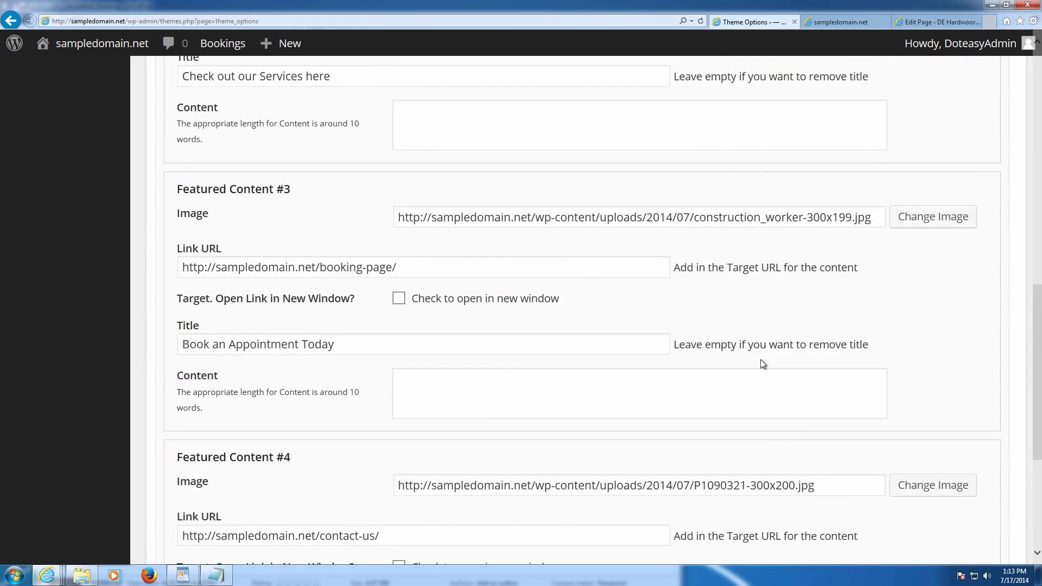
- Pick the team photo from the Media Library for Featured Content #4
scroll(776, 364, down, 4)
click(918, 329)
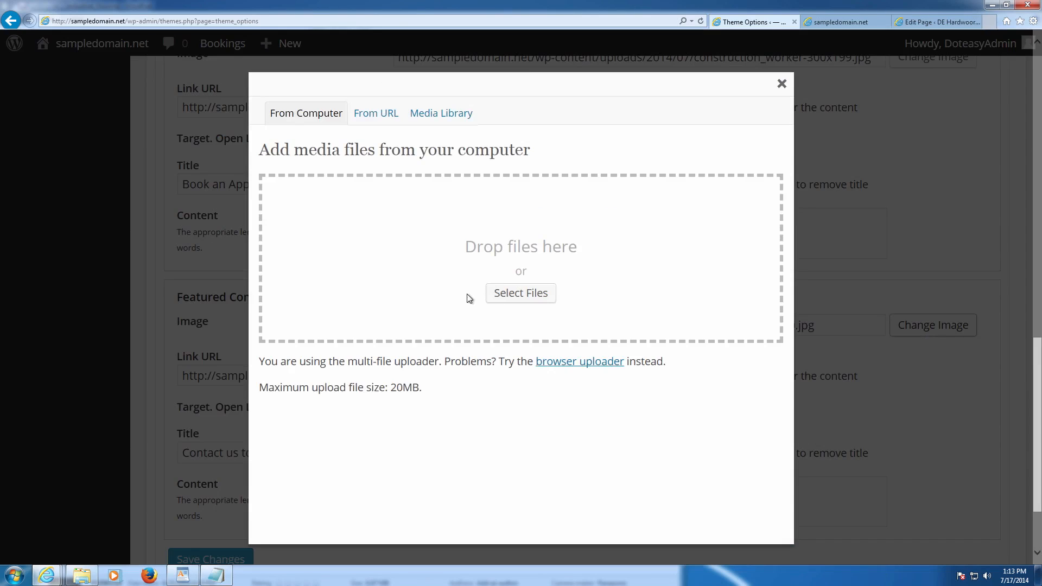
click(509, 297)
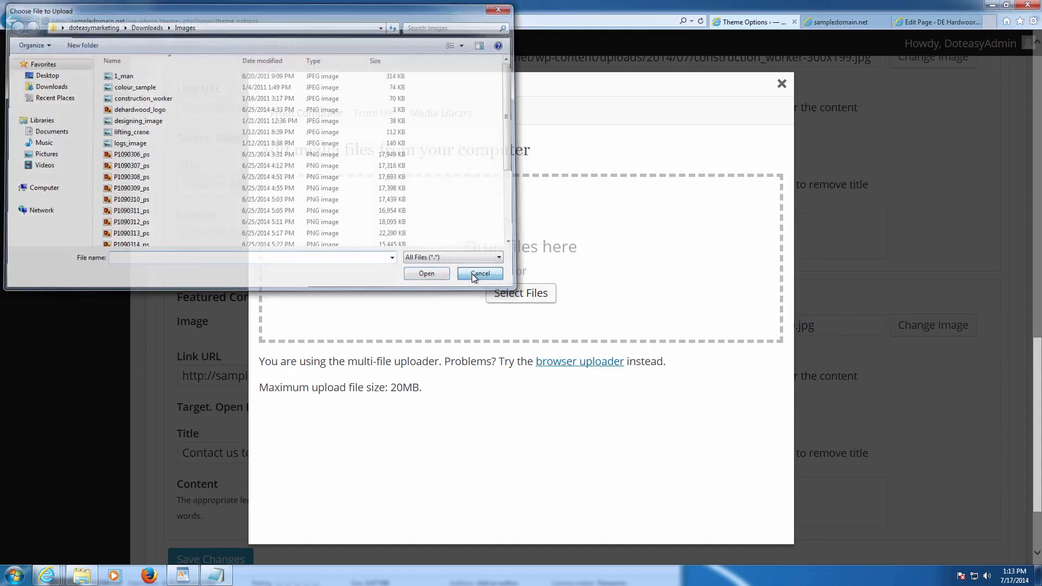
click(472, 275)
click(440, 114)
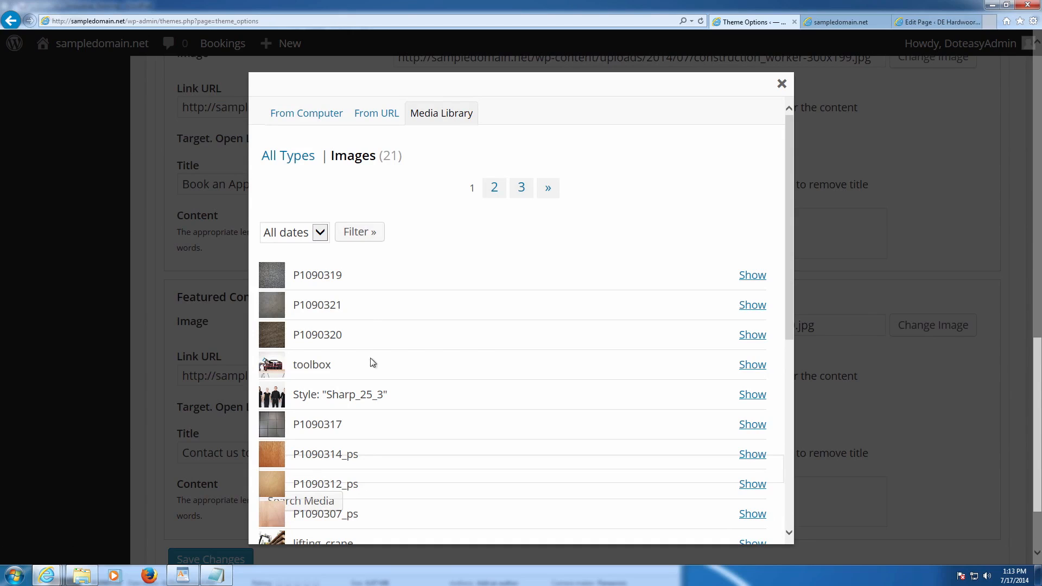
click(742, 395)
- Set its title and alt text to 'Contact Us' and insert it at Medium size
scroll(441, 448, down, 8)
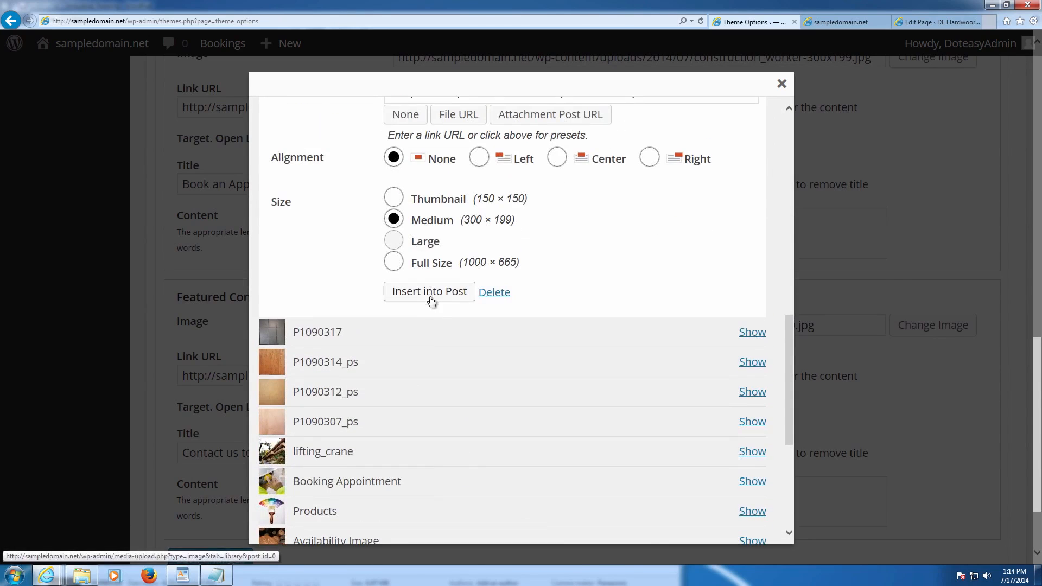
scroll(431, 300, up, 8)
drag(520, 300, 390, 296)
text(Contact Us)
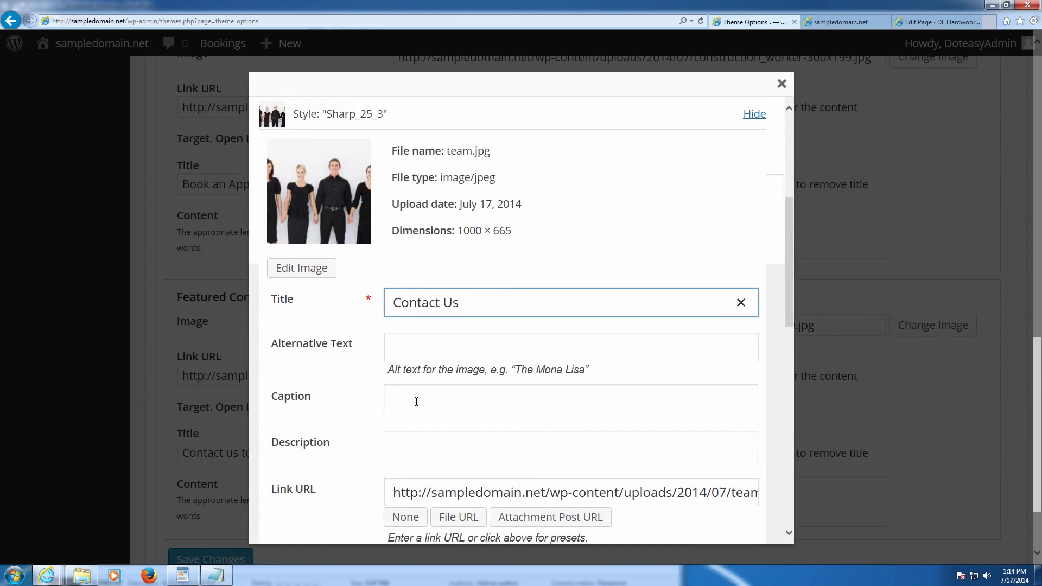
click(417, 402)
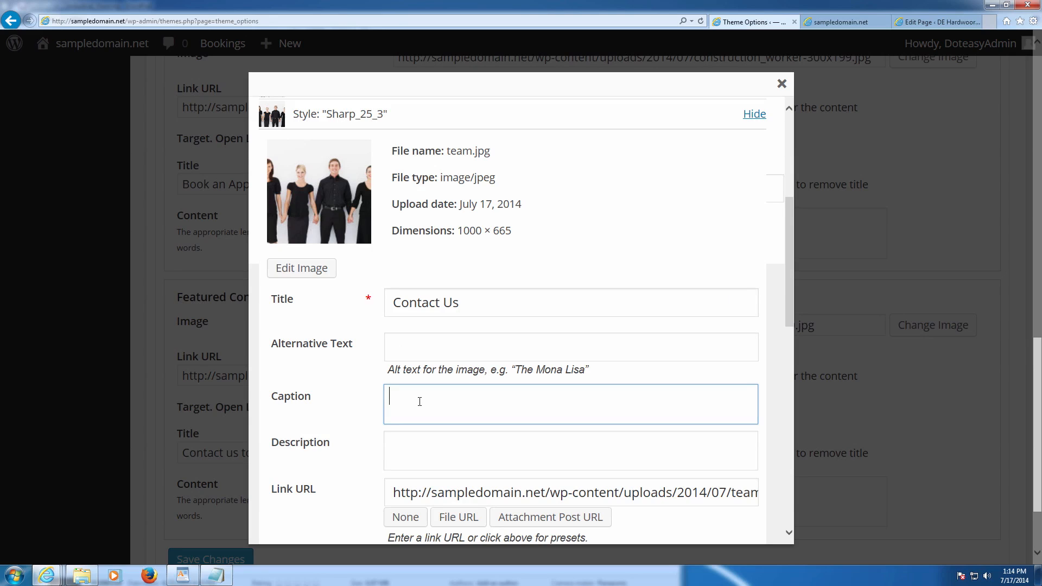
click(429, 354)
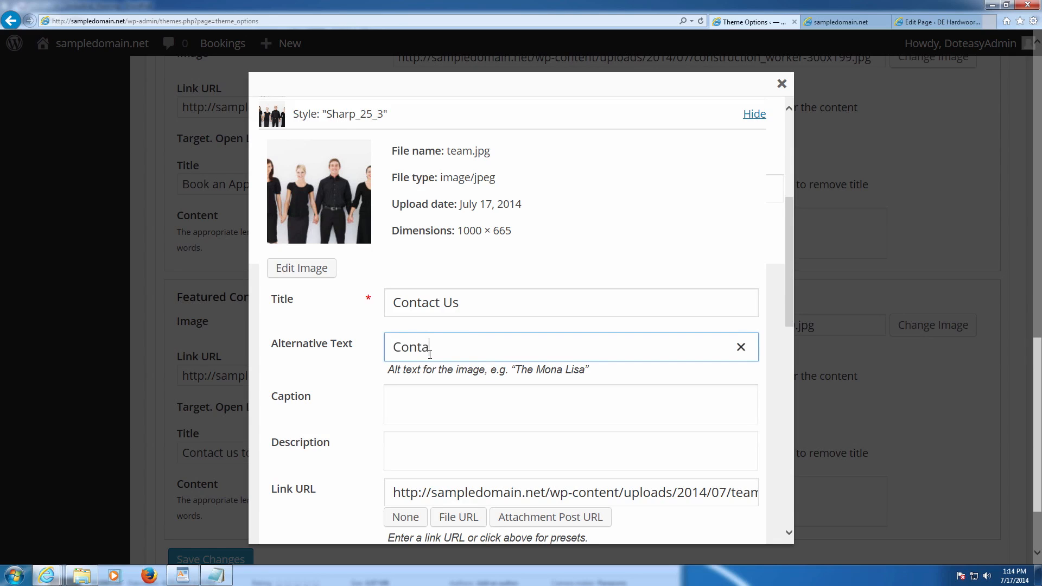
scroll(430, 354, down, 4)
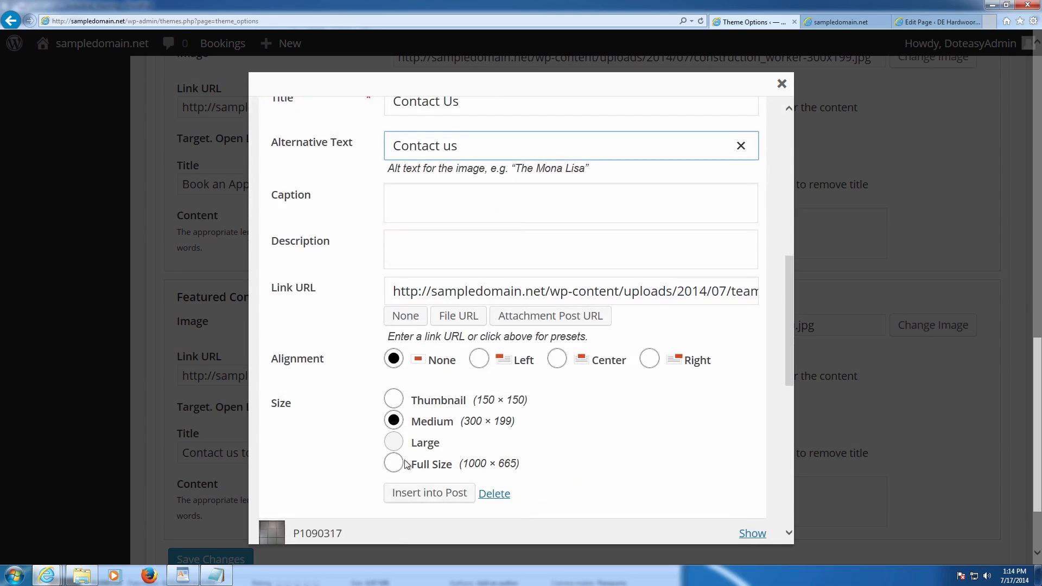
click(424, 487)
- Save the theme options with all four featured content images set
scroll(596, 285, up, 8)
scroll(747, 156, up, 5)
scroll(600, 290, down, 12)
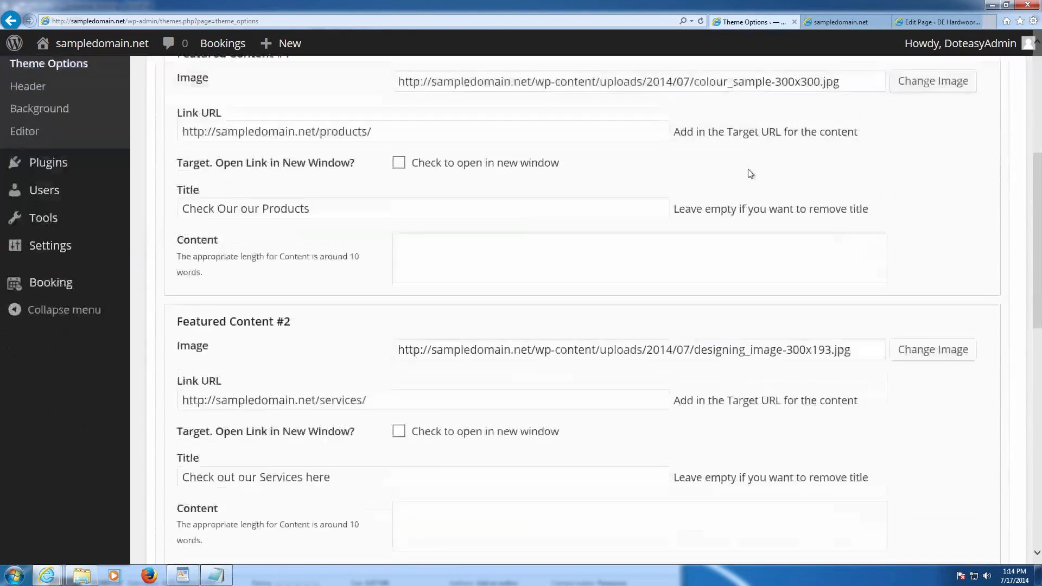
click(243, 453)
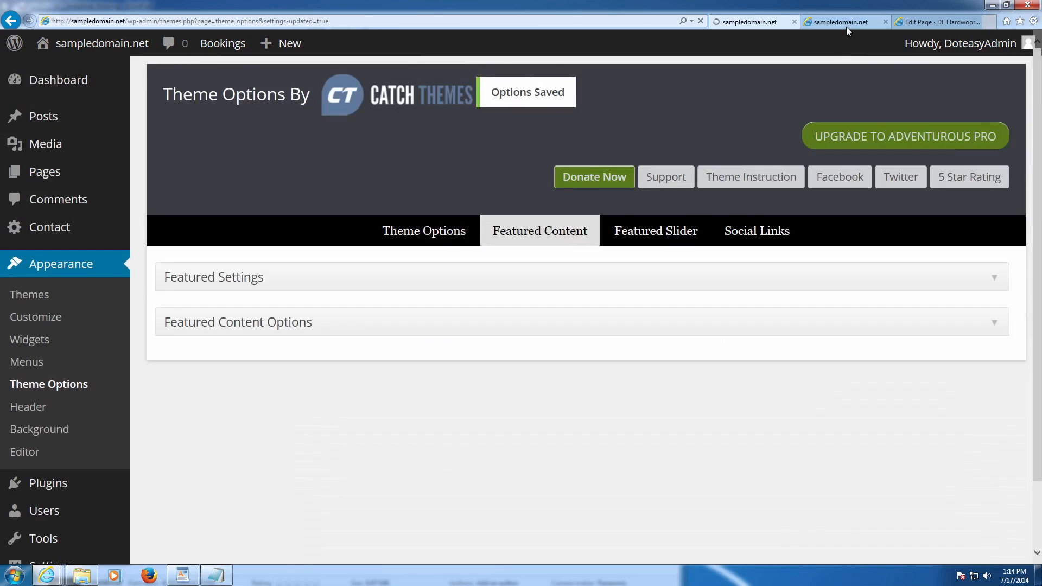
click(845, 25)
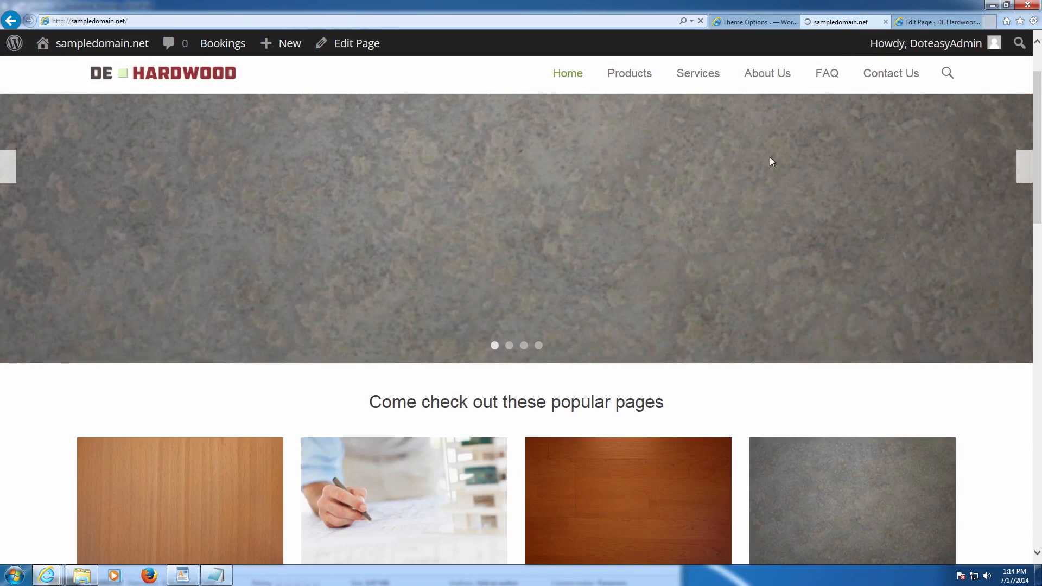
scroll(769, 161, down, 3)
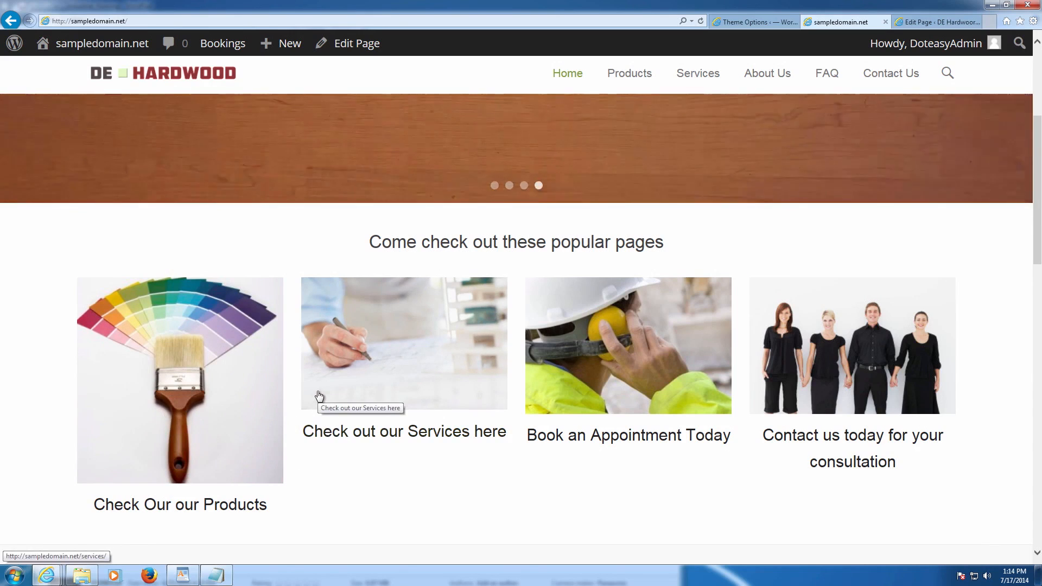
right_click(250, 408)
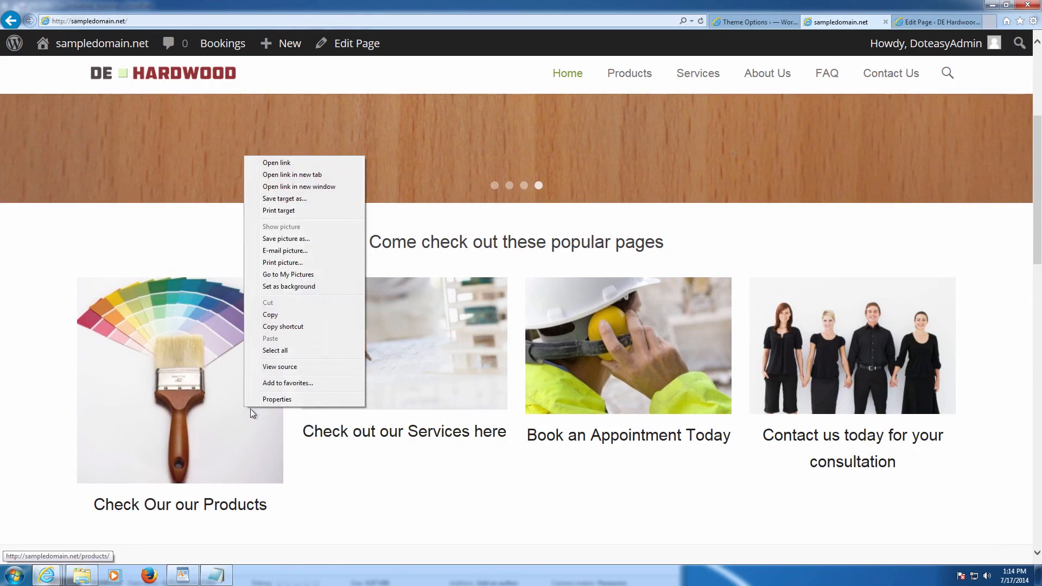
click(298, 401)
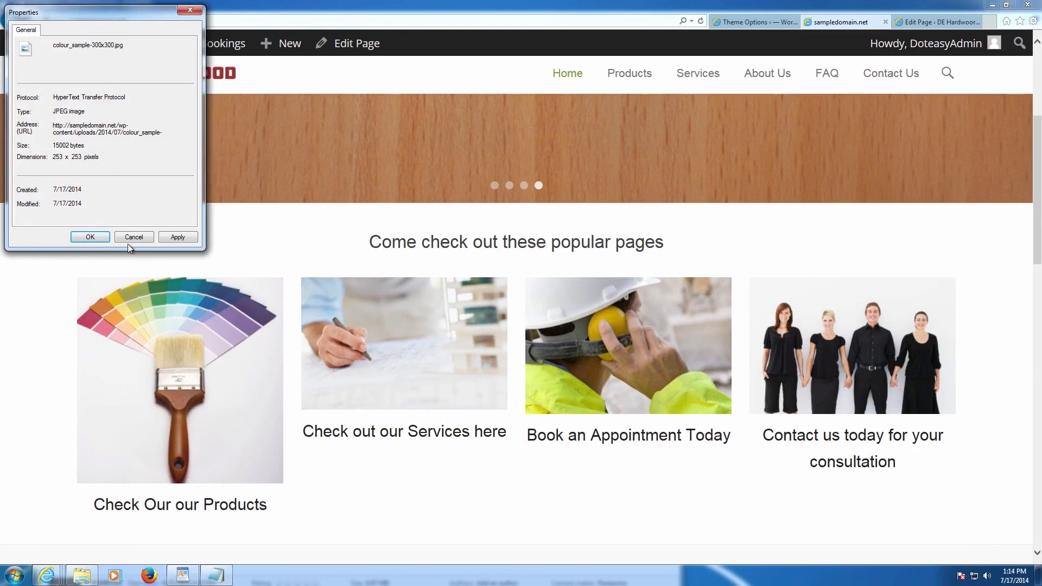
click(131, 239)
right_click(280, 275)
click(302, 268)
right_click(361, 321)
click(391, 320)
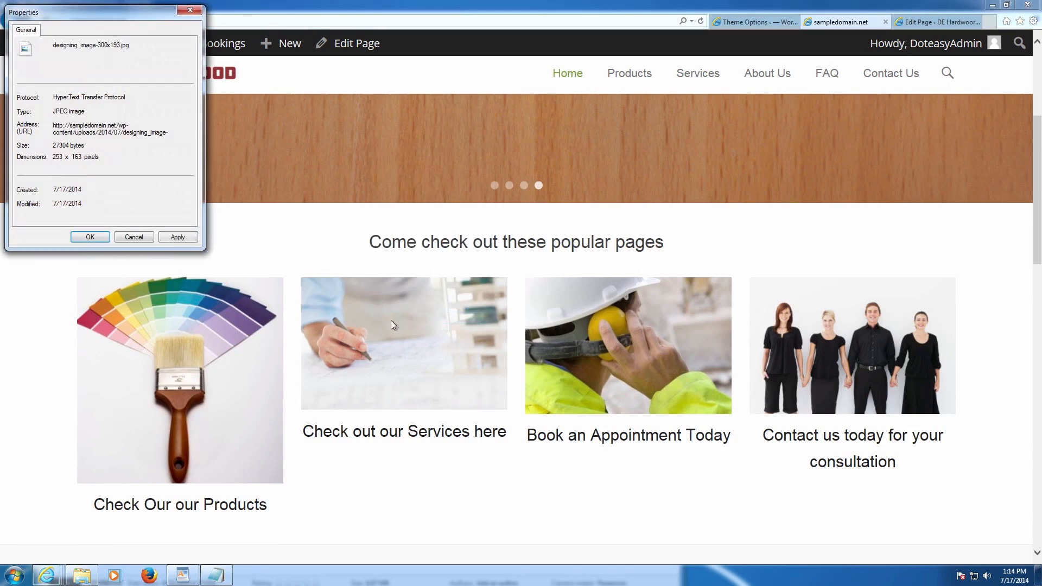
click(151, 242)
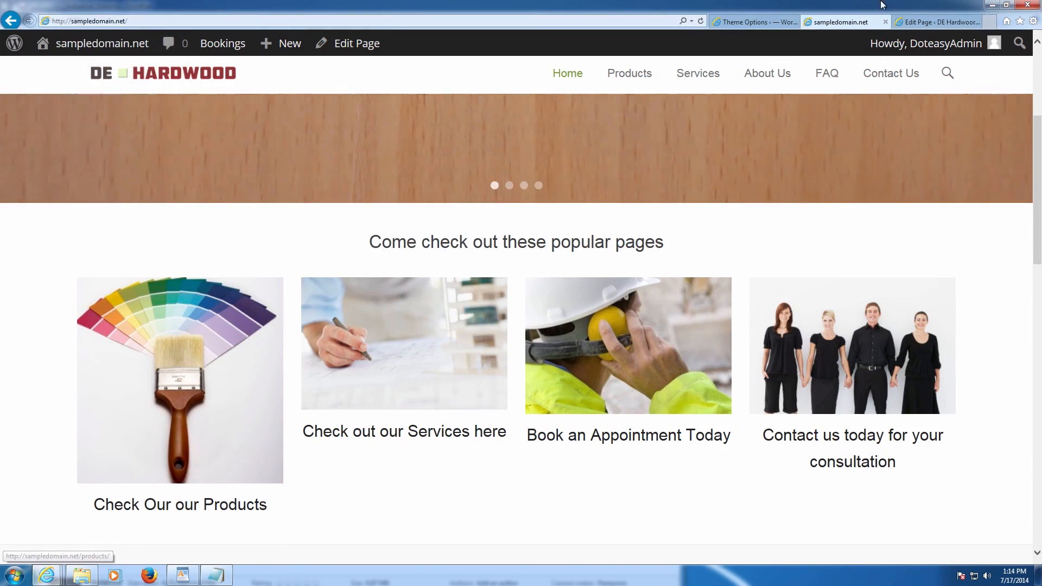
click(749, 22)
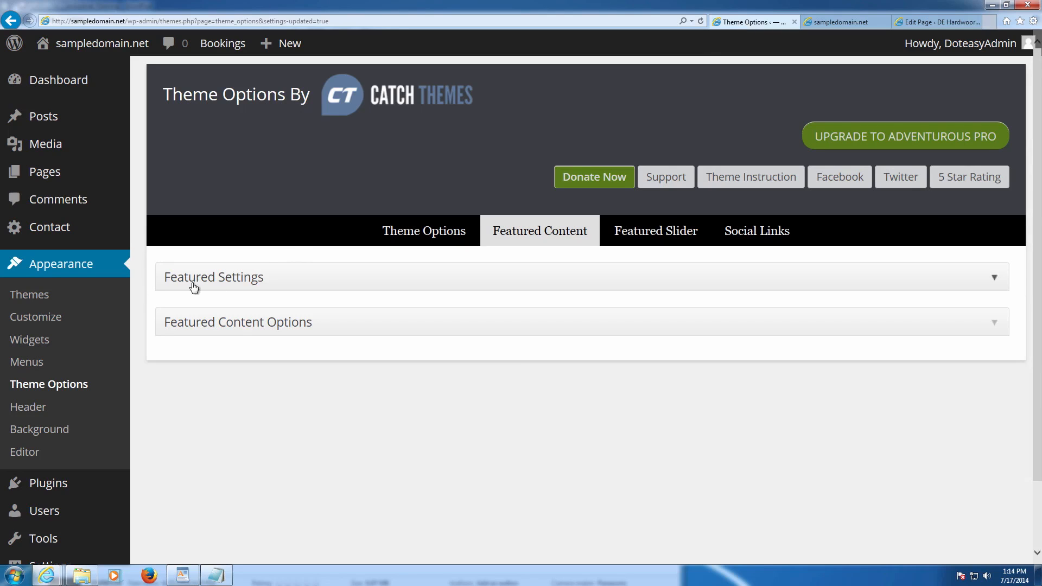
- Go to the Media Library and open the Products image (colour_sample.jpg, 400 × 400) for editing
click(253, 323)
scroll(367, 357, down, 3)
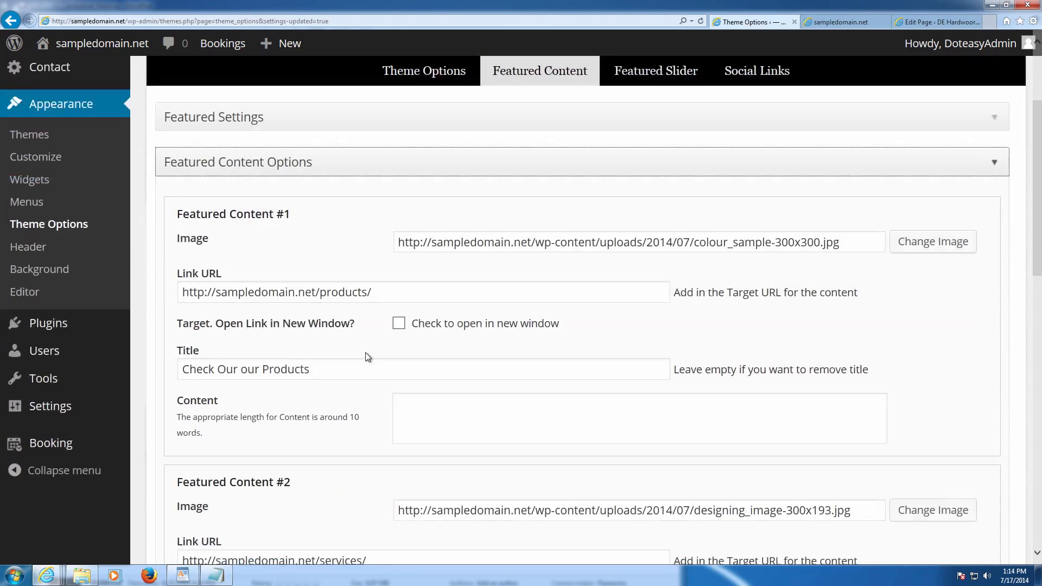
scroll(366, 355, up, 3)
click(187, 156)
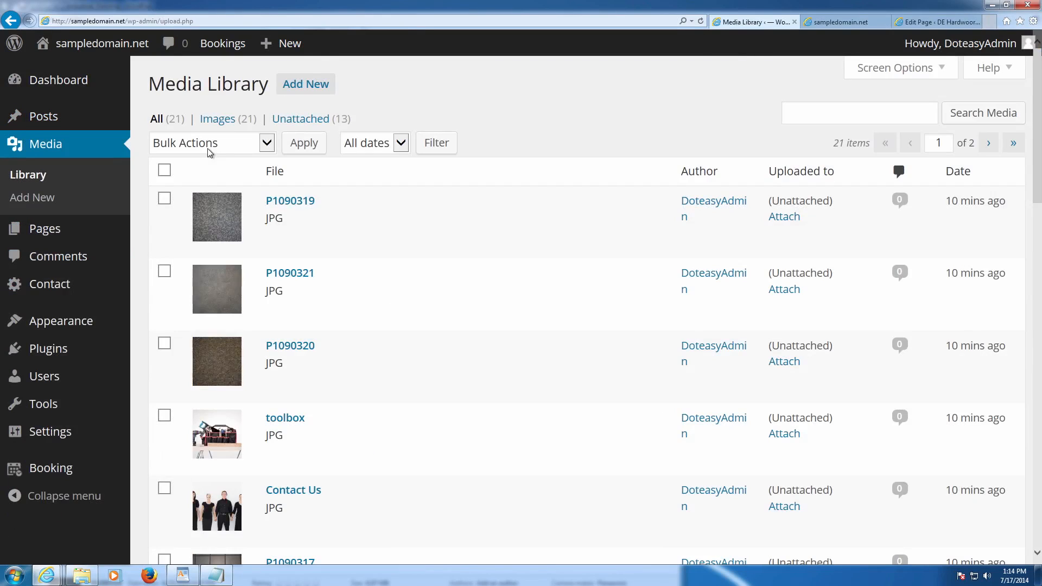
scroll(293, 190, down, 5)
scroll(318, 209, down, 6)
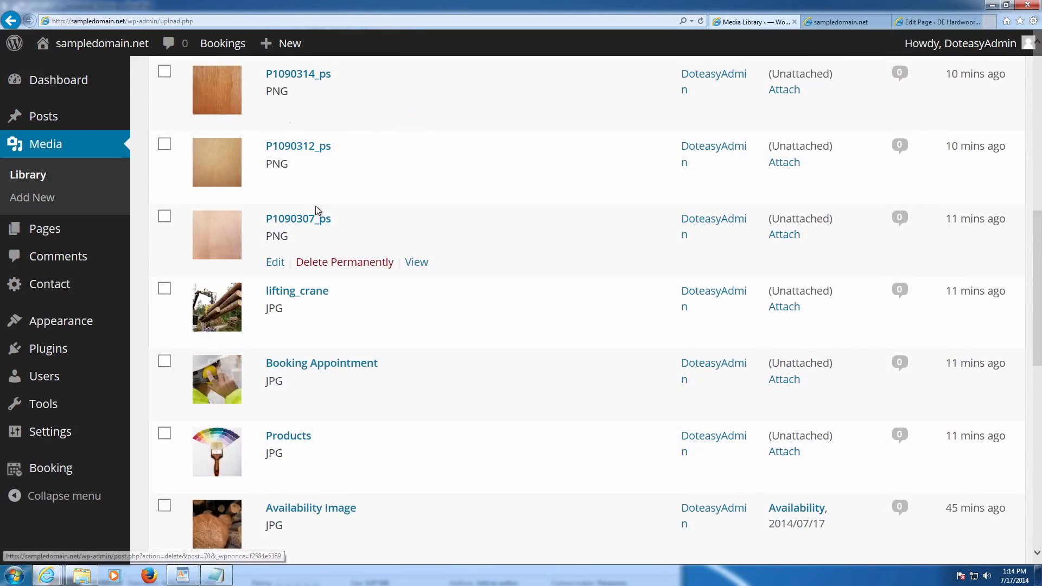
click(275, 320)
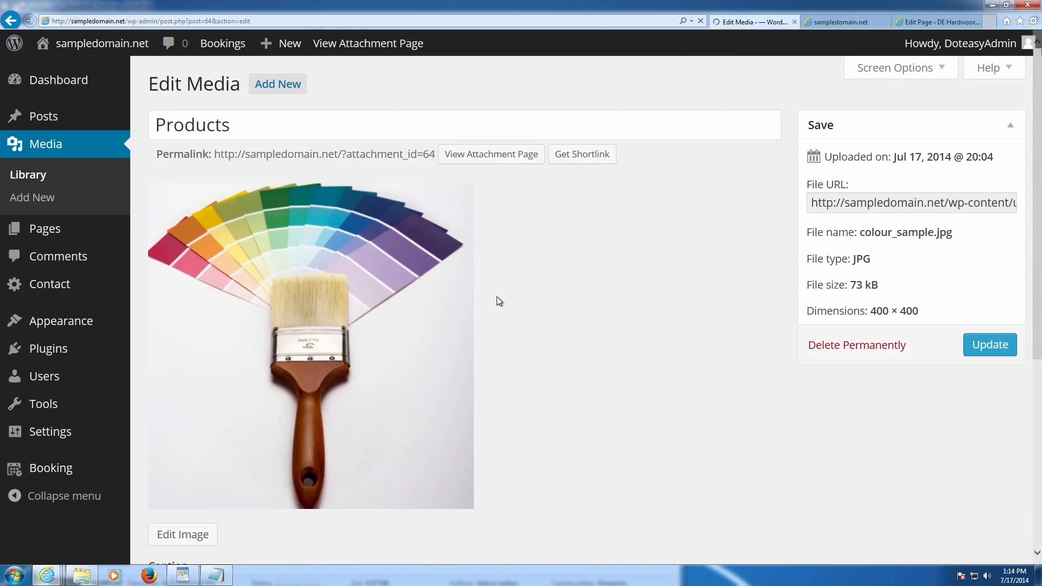
scroll(609, 267, down, 6)
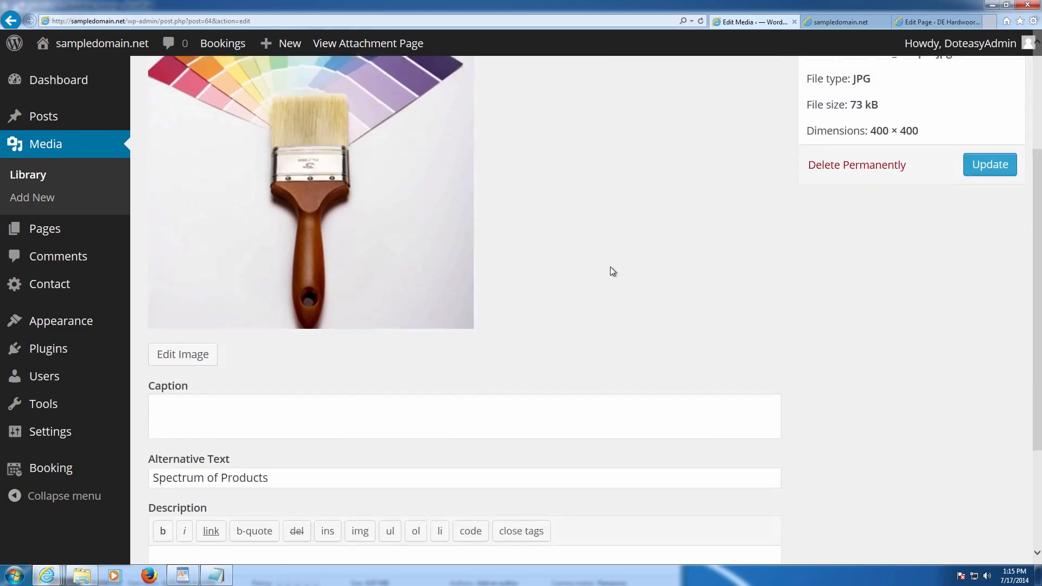
scroll(611, 266, up, 6)
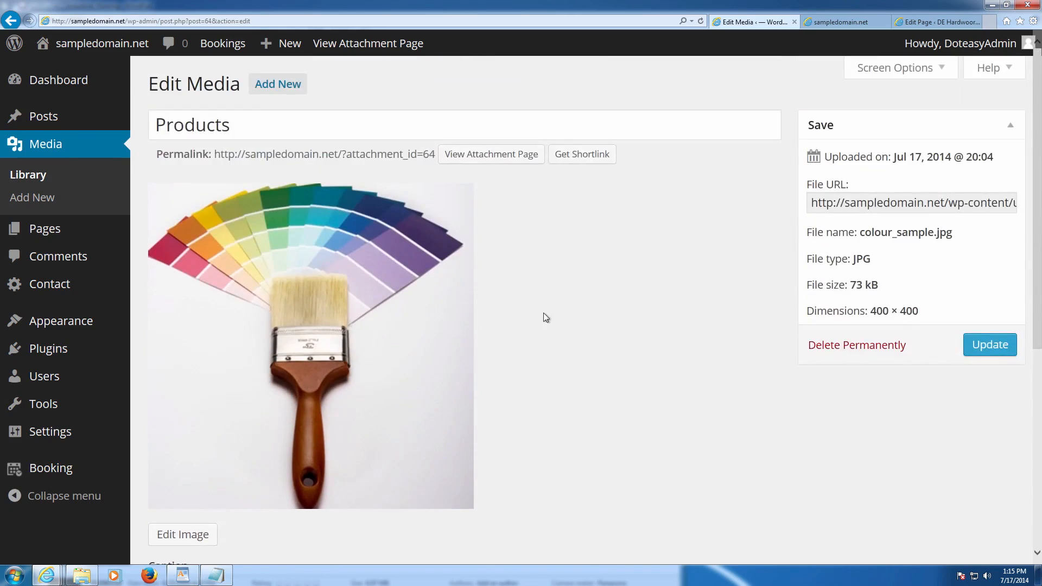
scroll(544, 316, down, 4)
- In the image editor, enter scale width 253 and a new height value
click(188, 289)
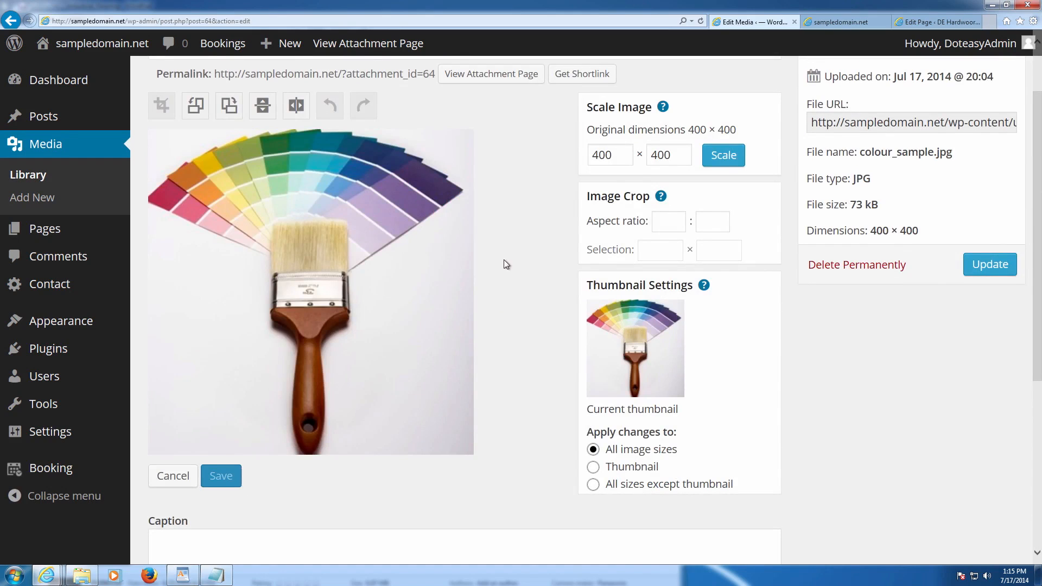
double_click(618, 157)
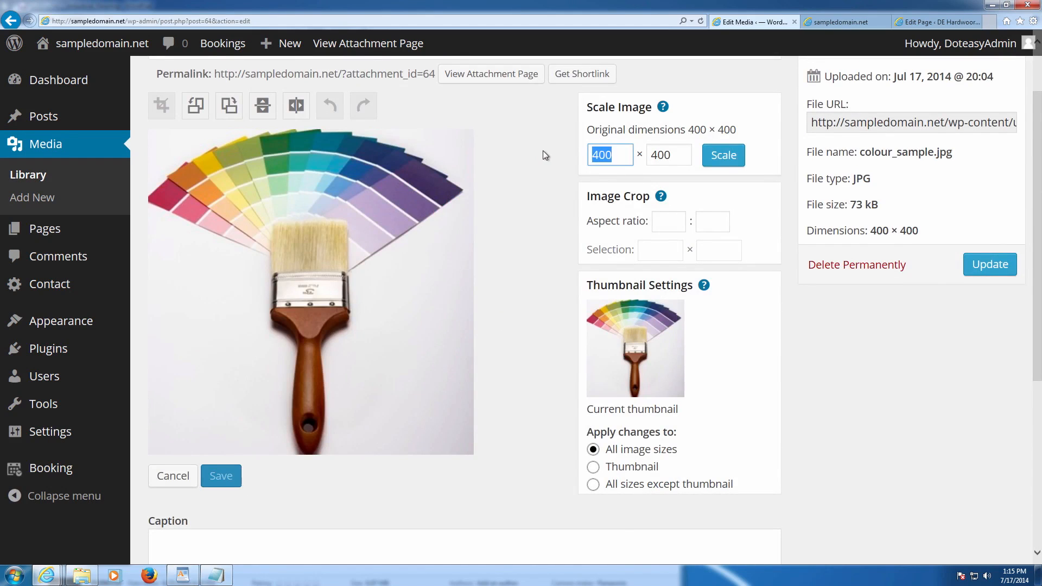
text(253)
click(670, 155)
drag(677, 155, 648, 154)
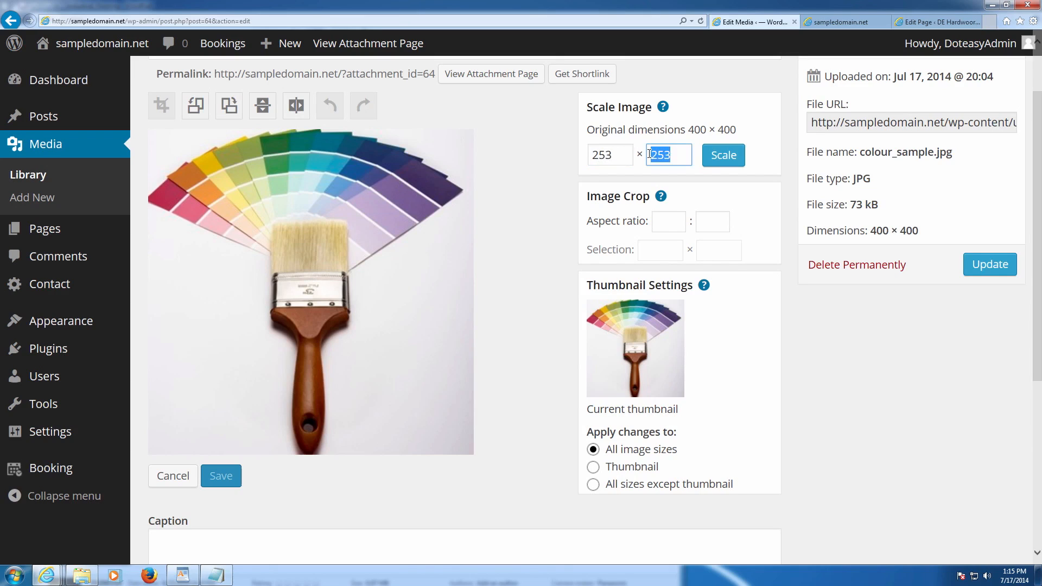
text(16)
scroll(387, 191, down, 5)
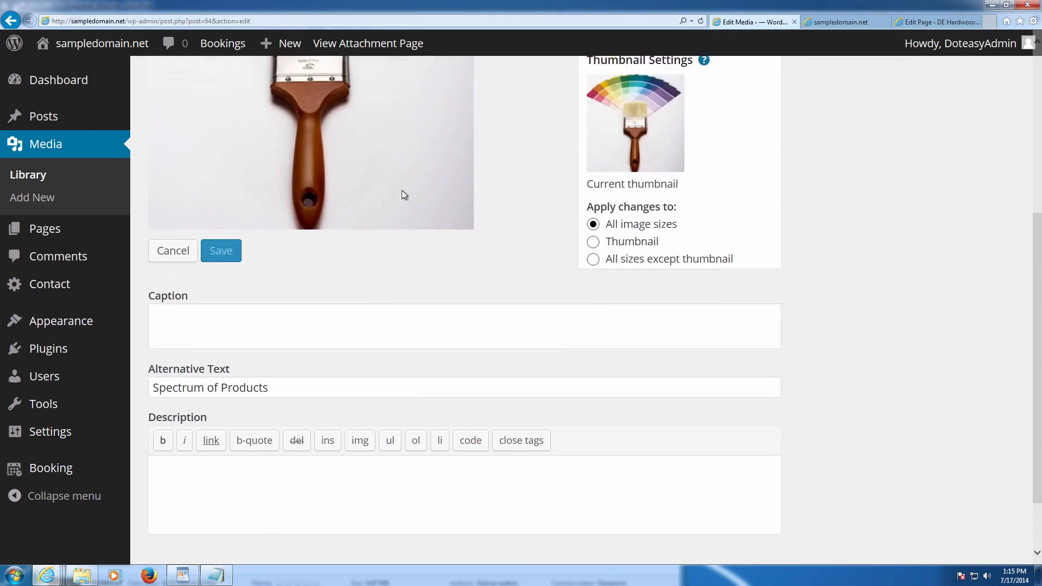
scroll(403, 193, up, 6)
- Enter crop aspect ratio values, then clear the first value (253)
click(668, 299)
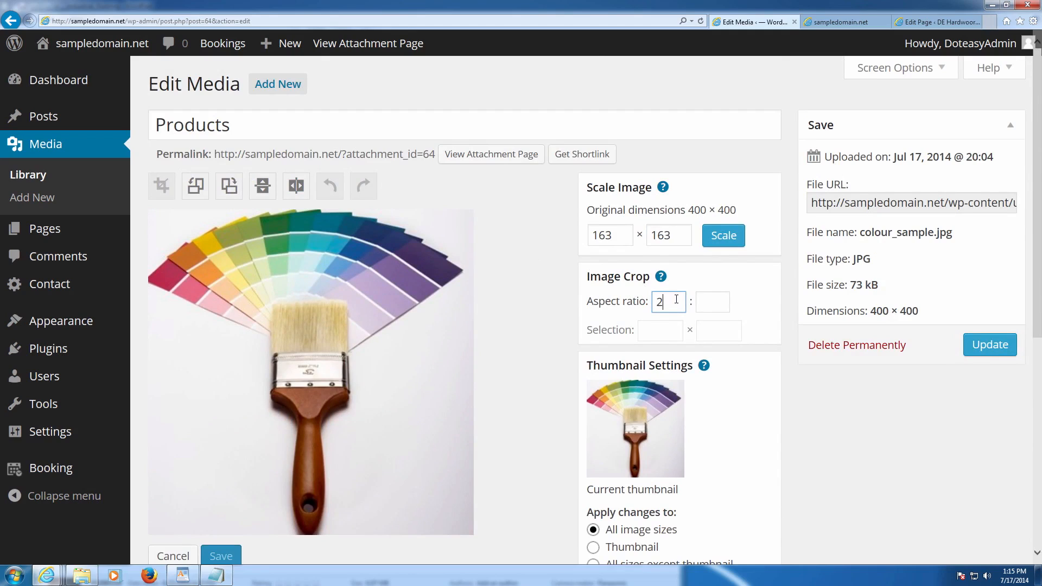
click(701, 302)
text(163)
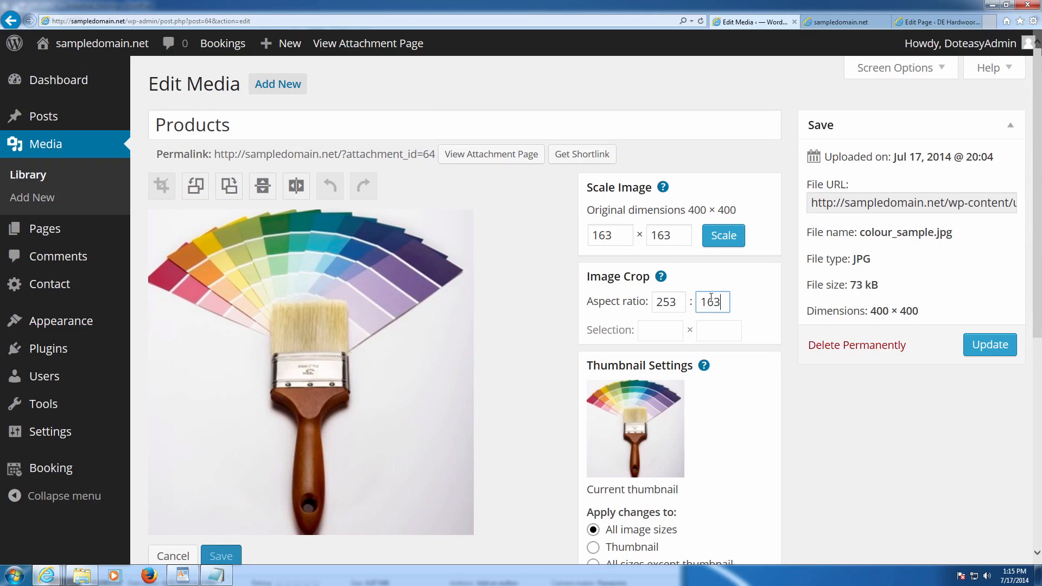
click(677, 322)
scroll(717, 284, down, 1)
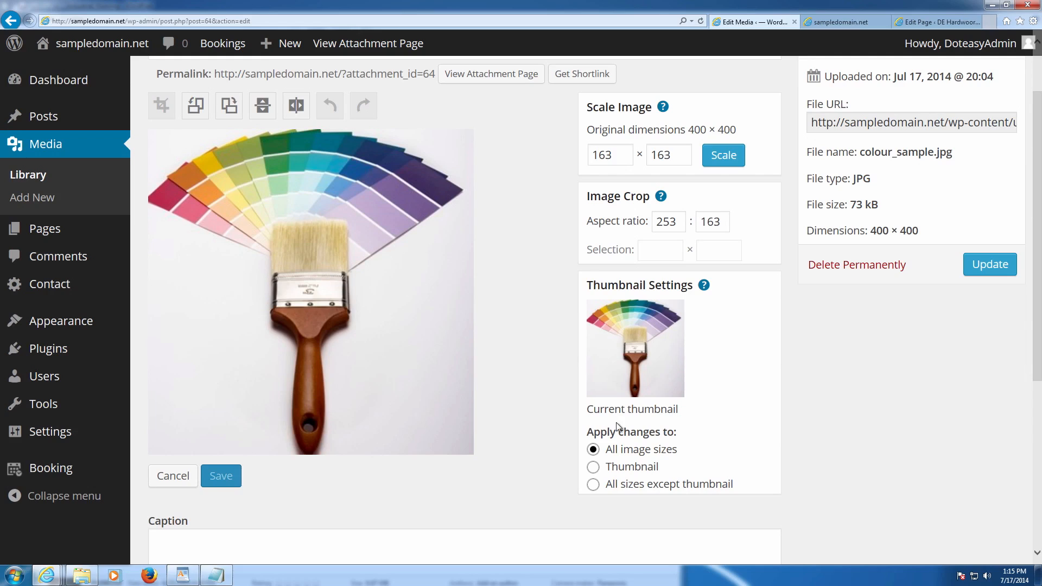
click(720, 224)
double_click(681, 217)
key(BackSpace)
scroll(390, 256, up, 2)
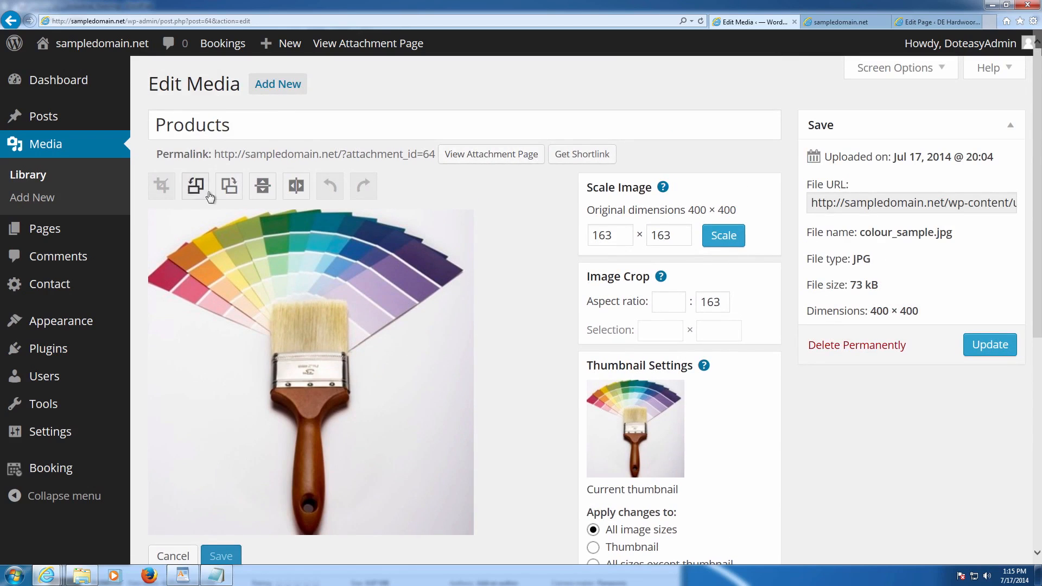
- Draw a crop area over the image reaching its top and left edges
drag(194, 219, 201, 223)
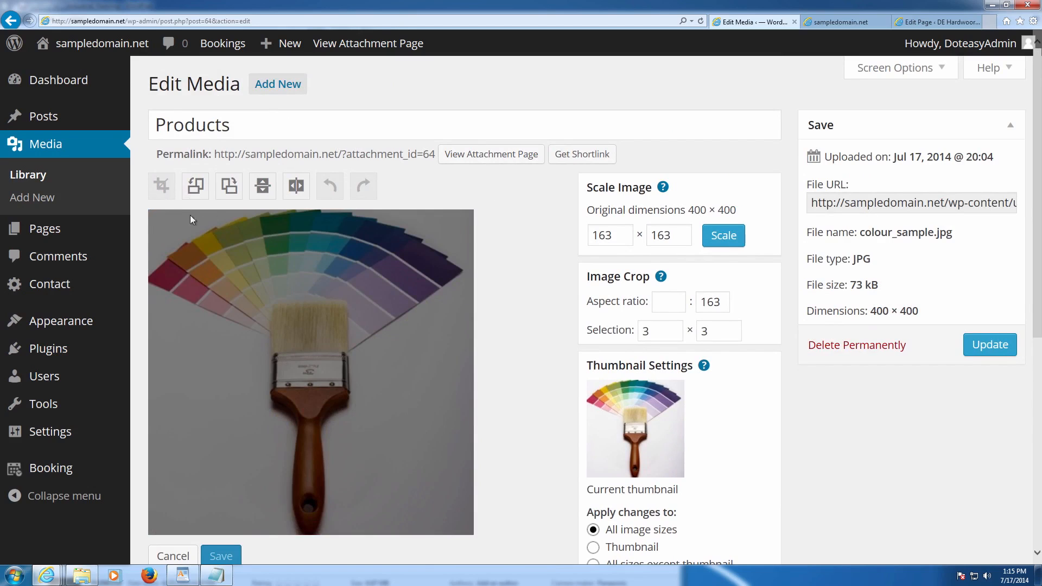
click(217, 246)
drag(191, 233, 411, 522)
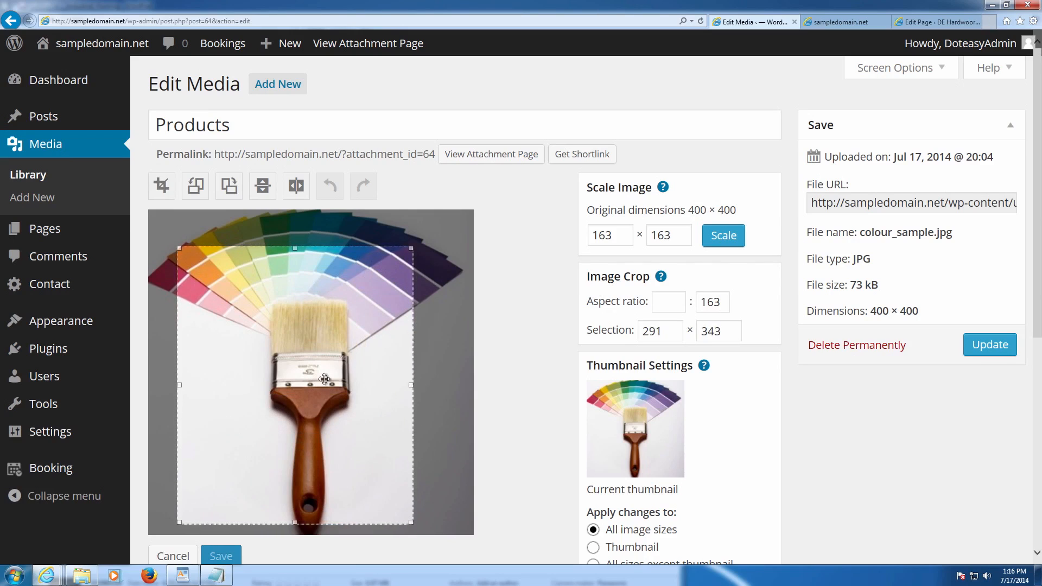
drag(295, 248, 297, 209)
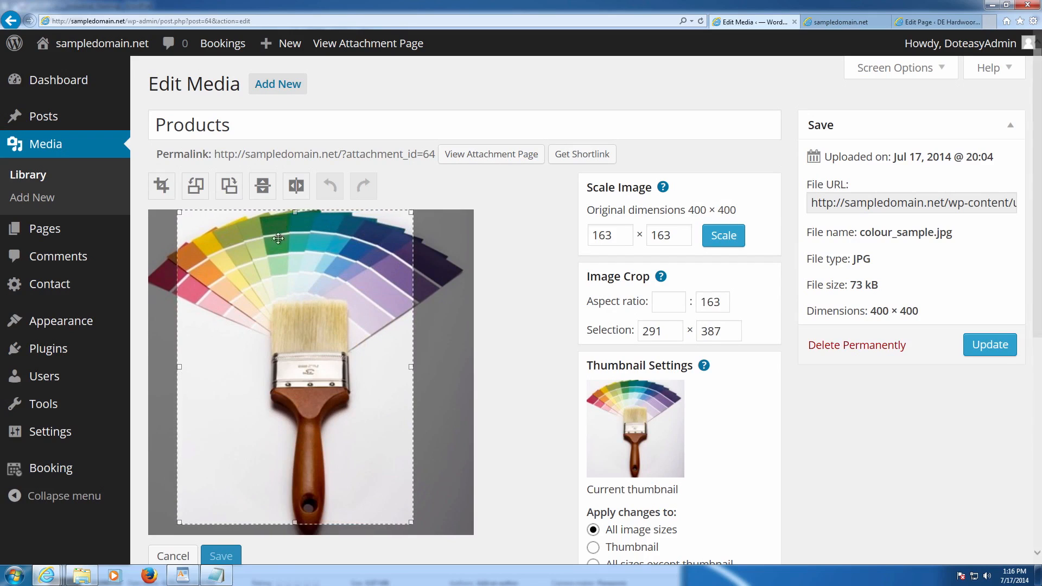
drag(178, 375, 144, 363)
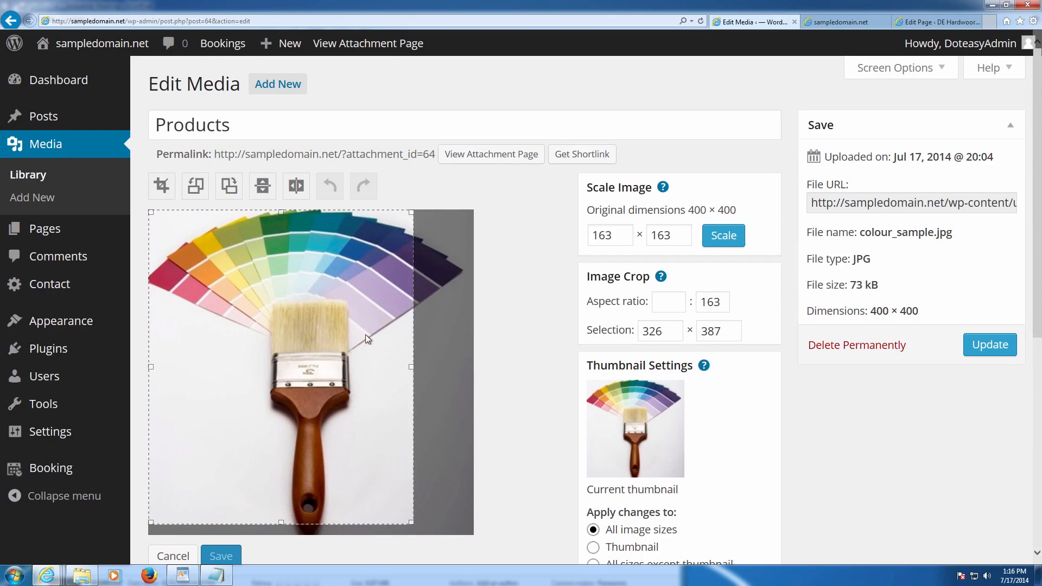
- Clear the remaining aspect value, set the selection to 253 × 163, and position it over the fan
drag(732, 302, 697, 304)
key(BackSpace)
double_click(681, 330)
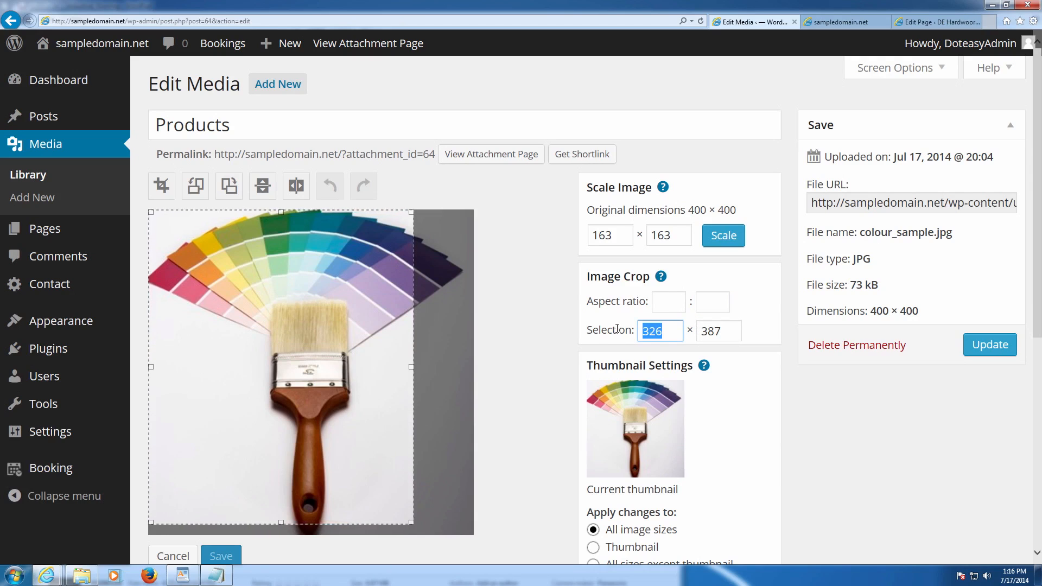
text(253)
key(Tab)
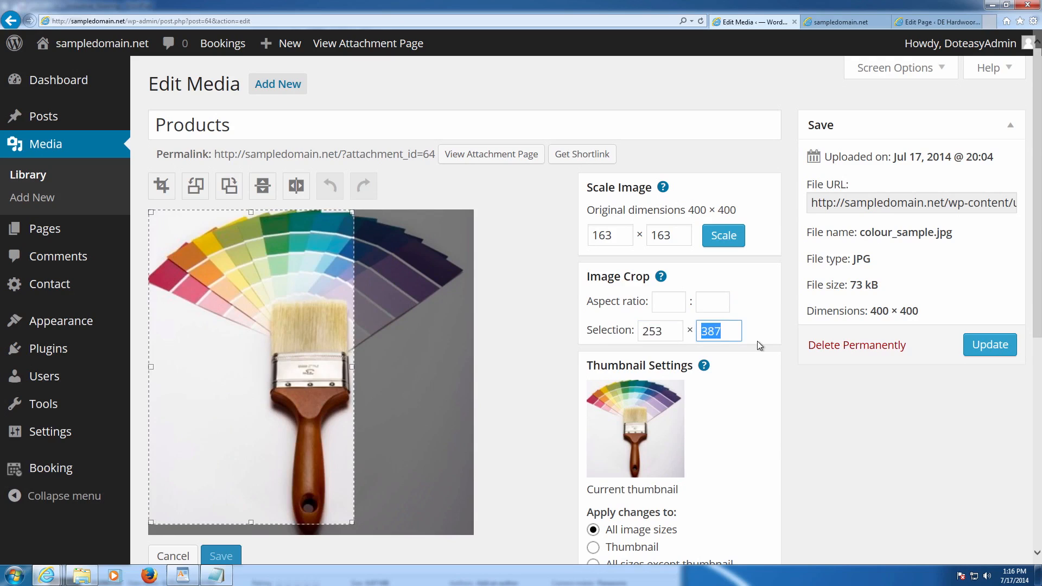
text(163)
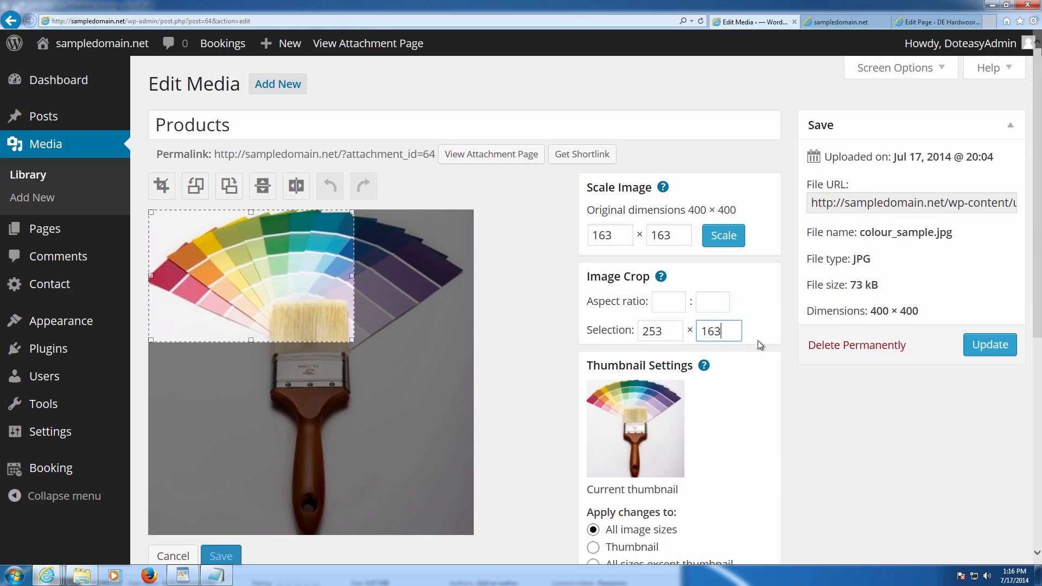
mouse_move(255, 278)
mouse_down()
mouse_move(303, 323)
mouse_move(300, 347)
mouse_move(301, 300)
mouse_move(321, 277)
mouse_up()
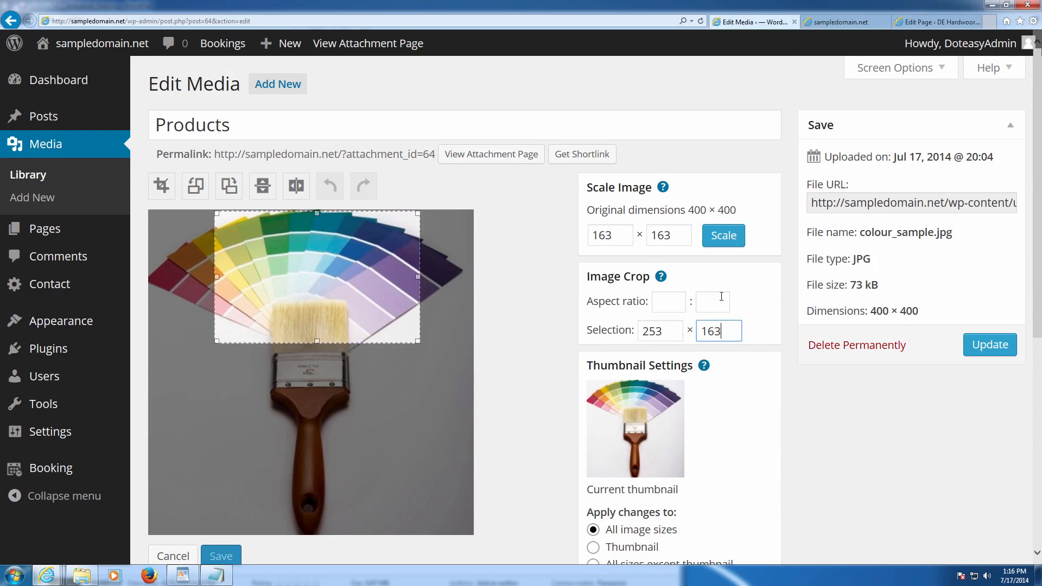
scroll(600, 322, down, 1)
click(213, 477)
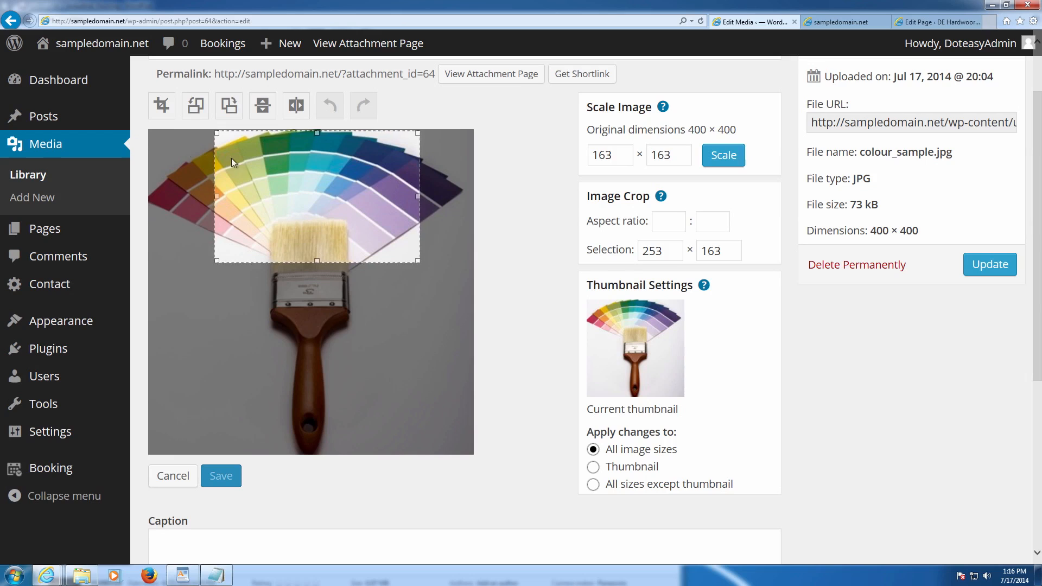
- Crop the Products image to the 253 × 163 selection and save it
click(171, 115)
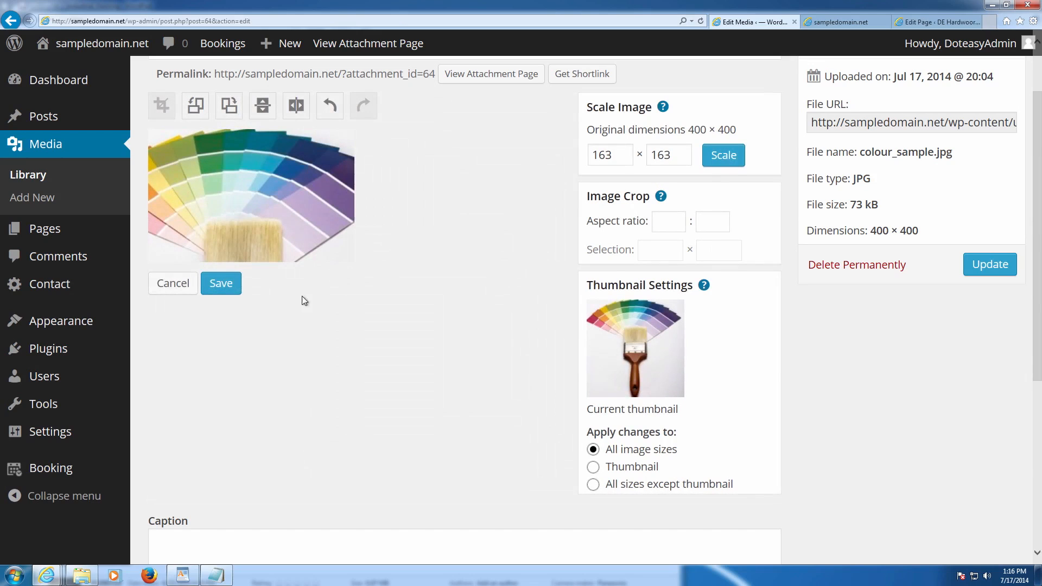
click(232, 286)
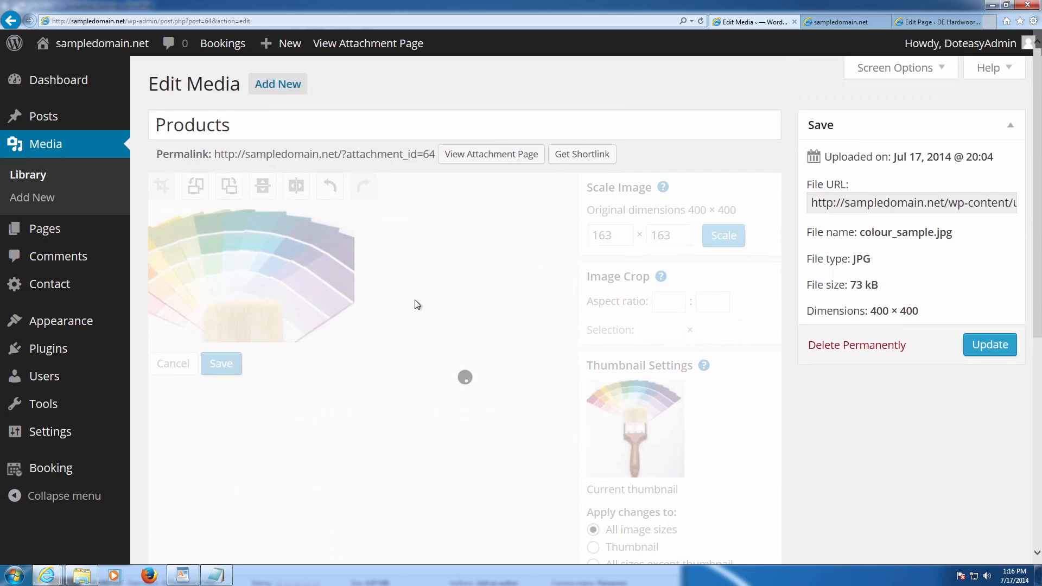
scroll(413, 296, down, 4)
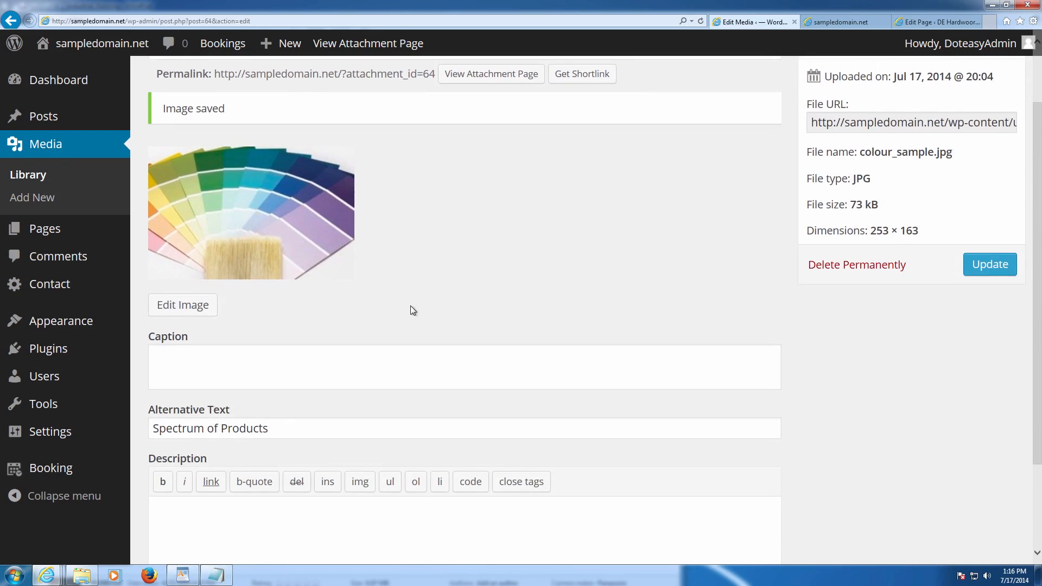
scroll(325, 320, up, 4)
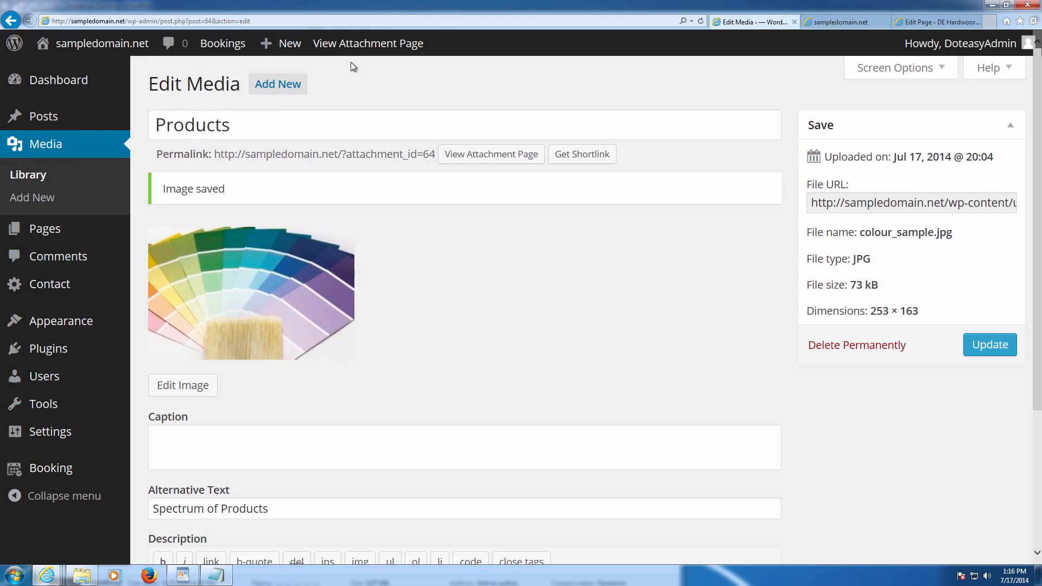
- Return to Theme Options and expand Featured Content Options
mouse_move(79, 360)
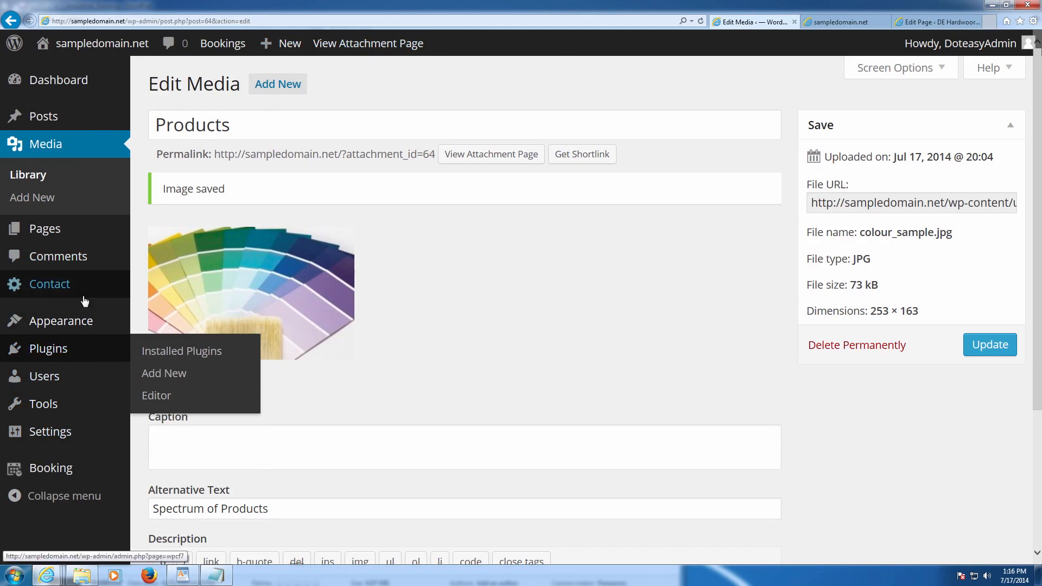
mouse_move(84, 318)
click(188, 414)
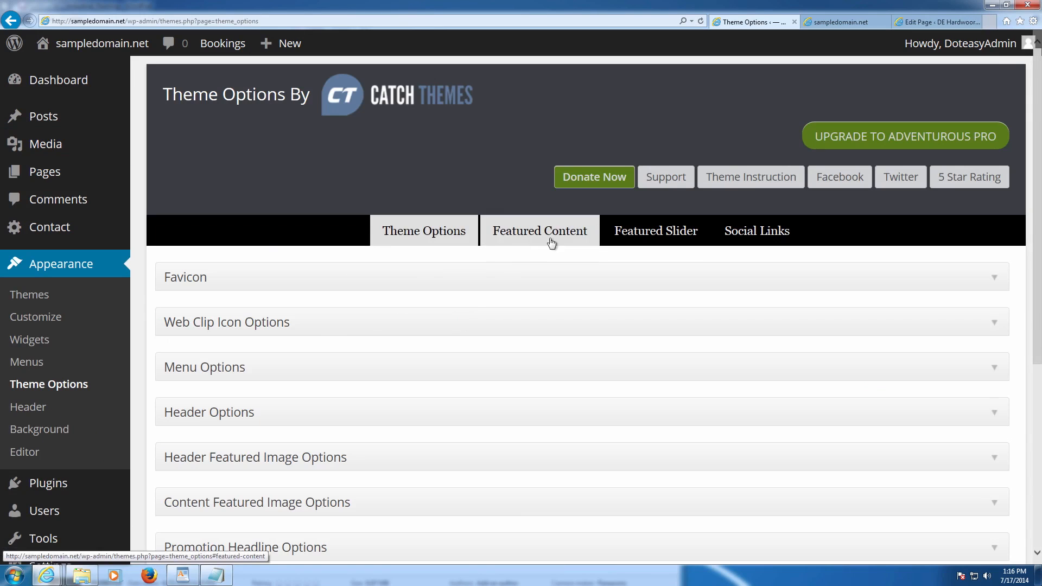
click(508, 237)
click(238, 329)
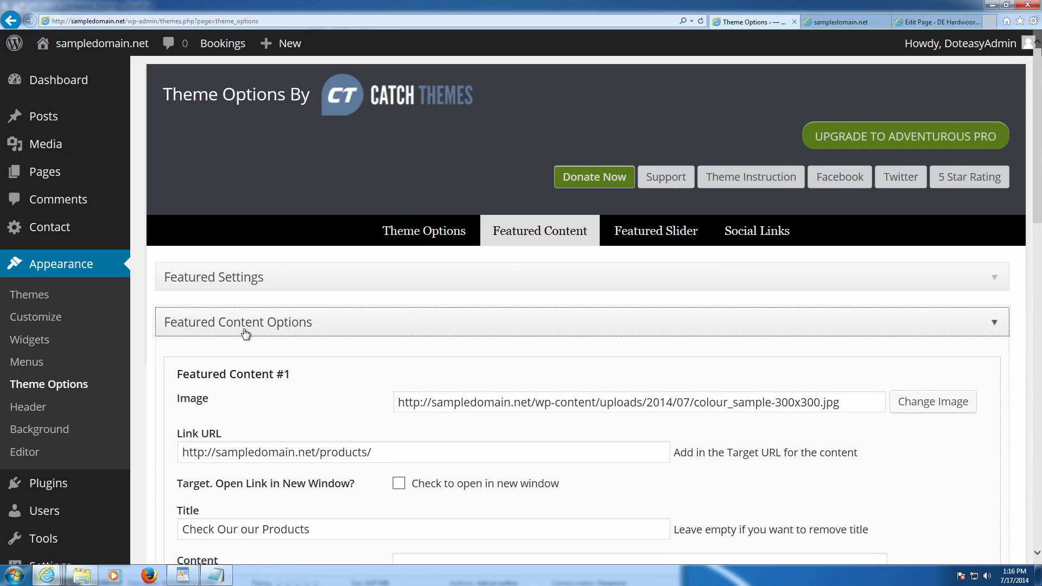
scroll(250, 337, down, 3)
- Insert the Full Size Products image into Featured Content #1
click(902, 251)
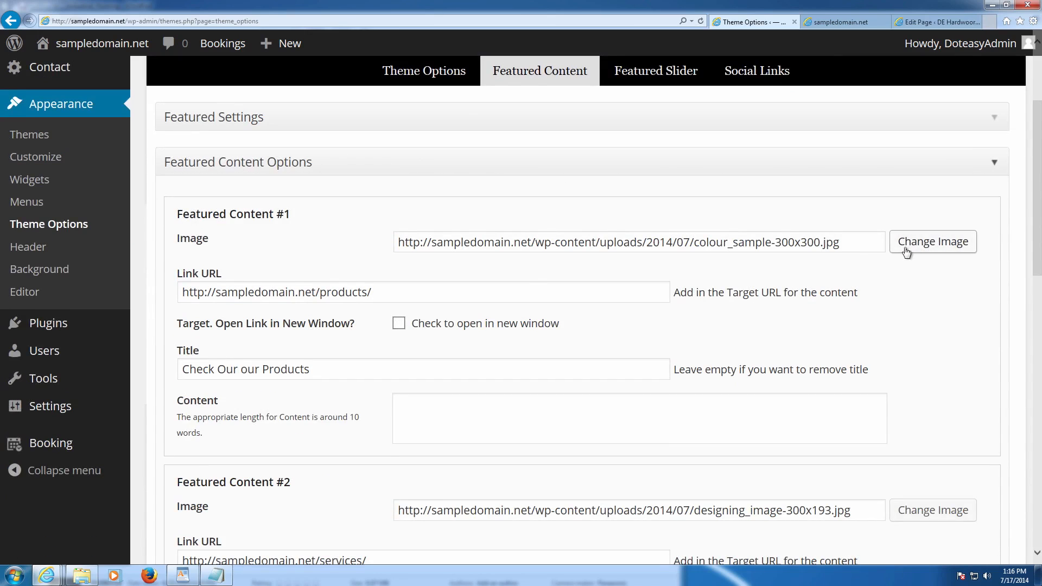
click(906, 242)
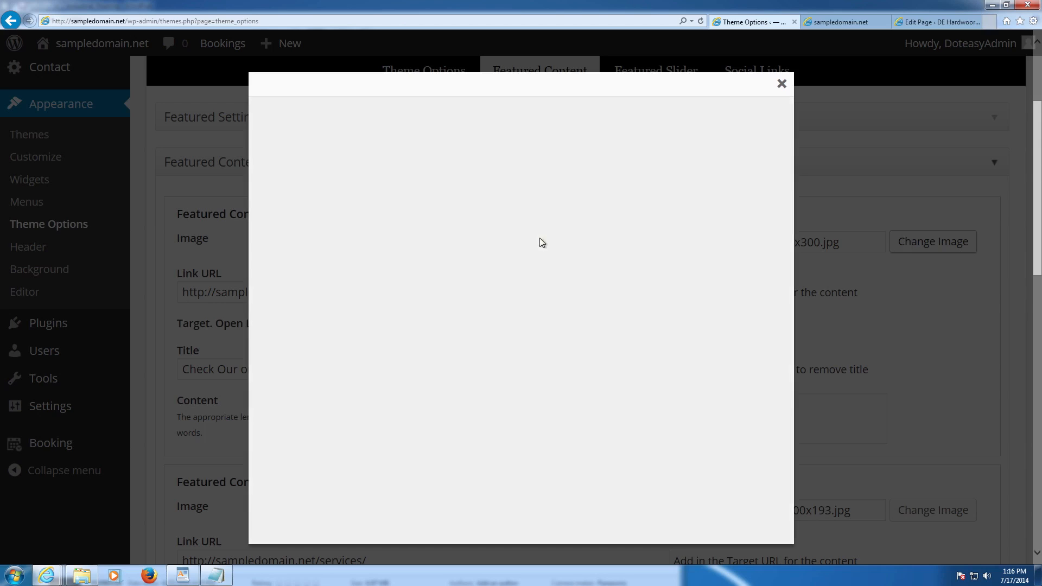
click(522, 293)
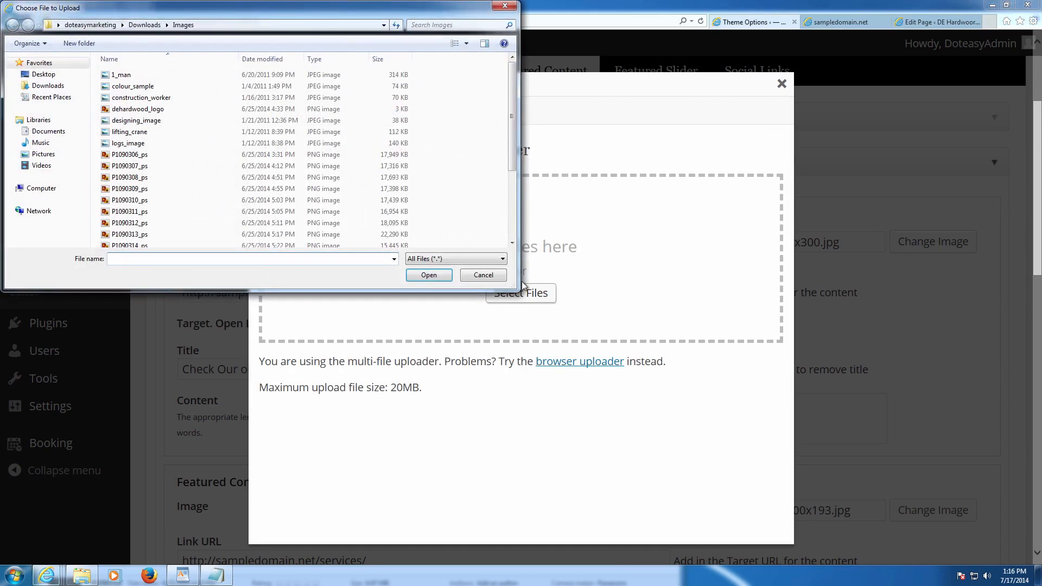
click(482, 275)
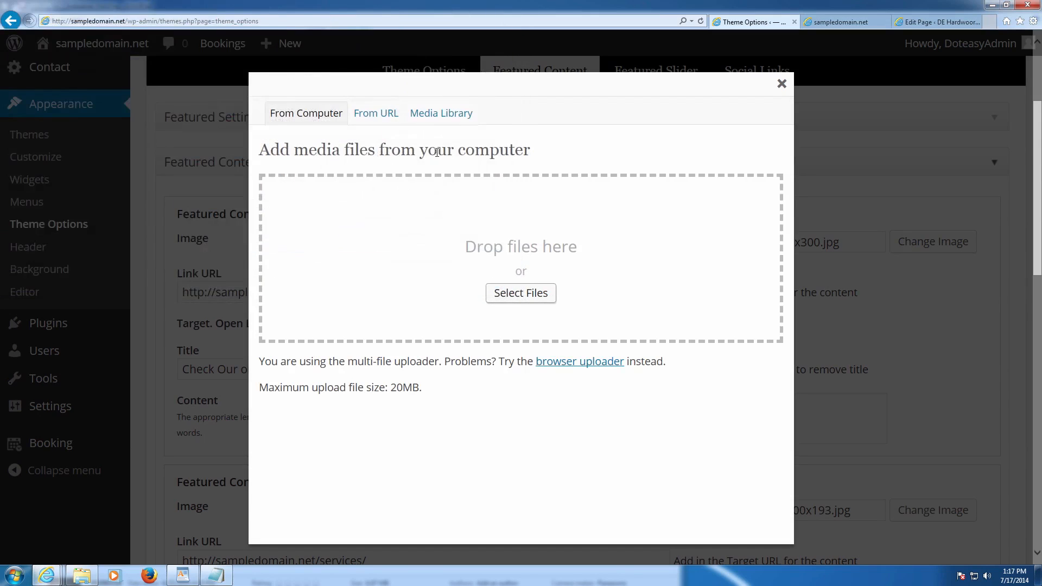
click(446, 116)
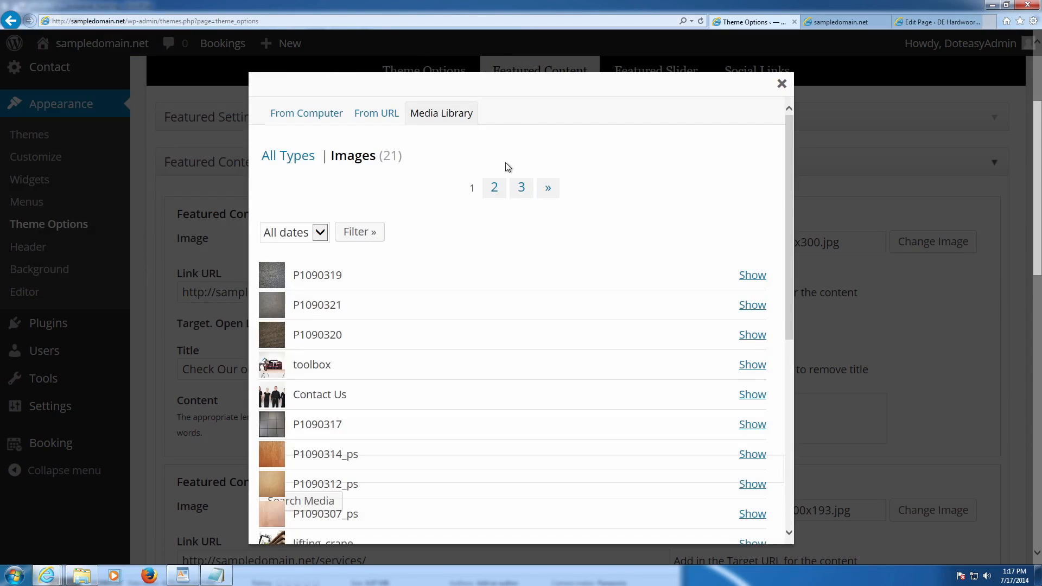
scroll(533, 223, down, 3)
scroll(532, 224, down, 5)
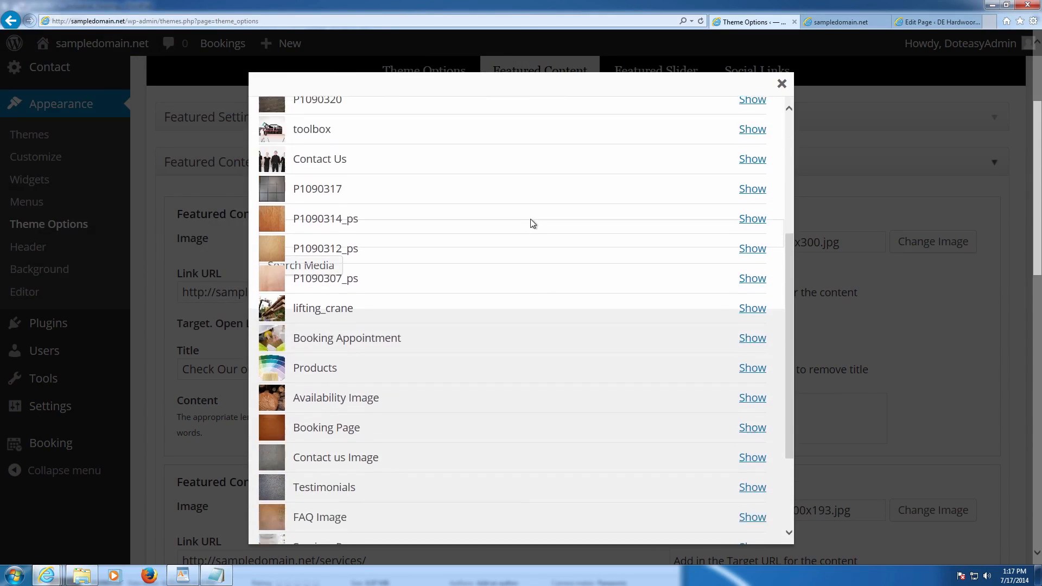
click(751, 267)
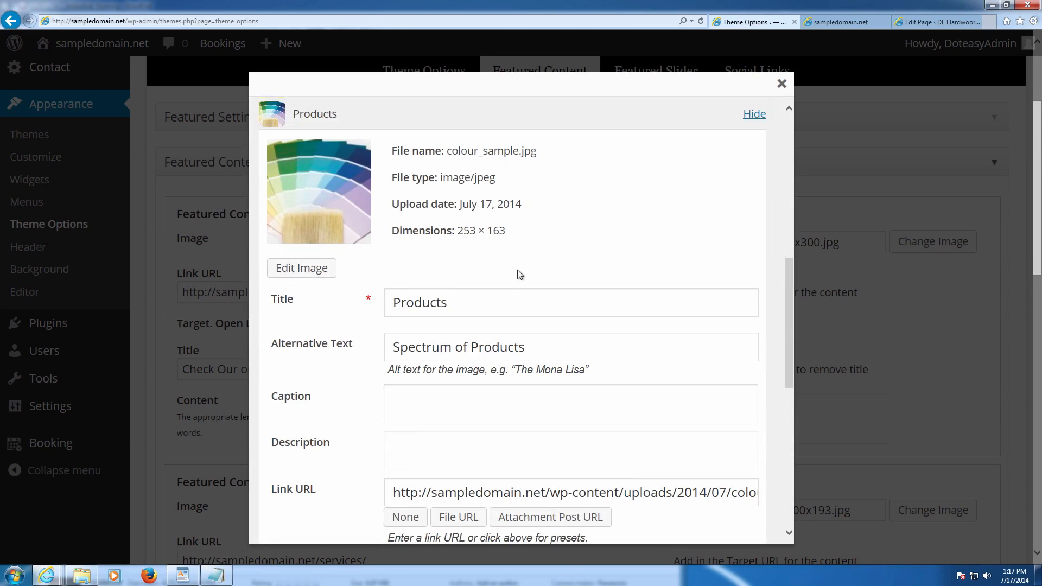
scroll(522, 285, down, 5)
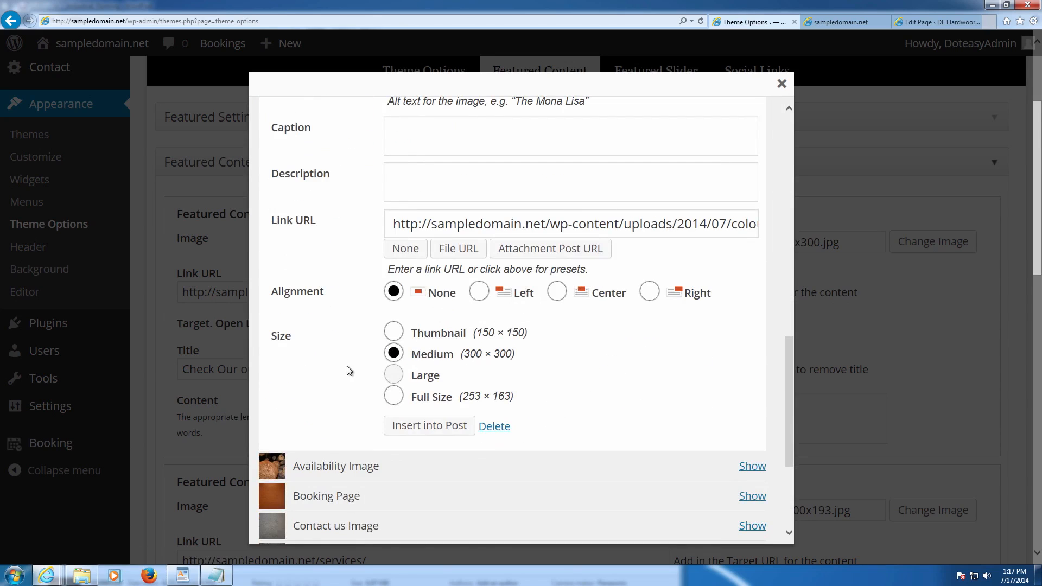
click(394, 395)
click(419, 423)
- Save the theme options and reload the live homepage to view the updated tiles
scroll(667, 314, down, 15)
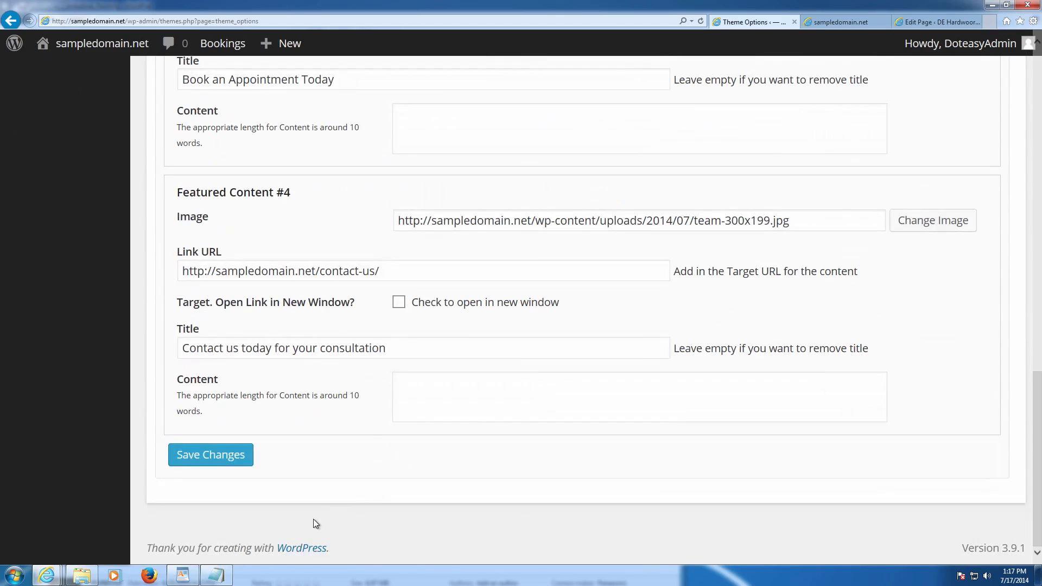
click(244, 458)
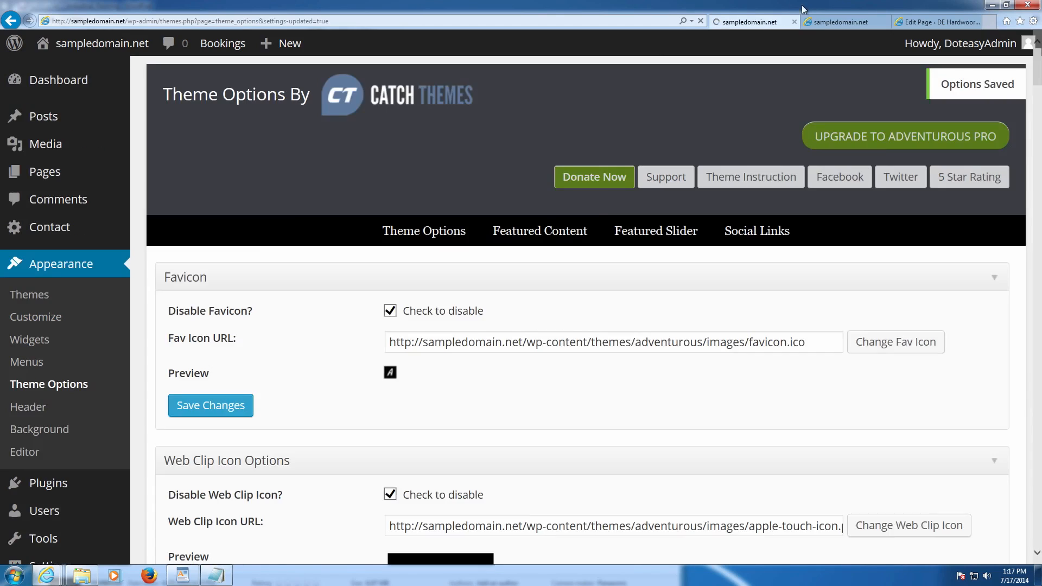
click(824, 22)
key(F5)
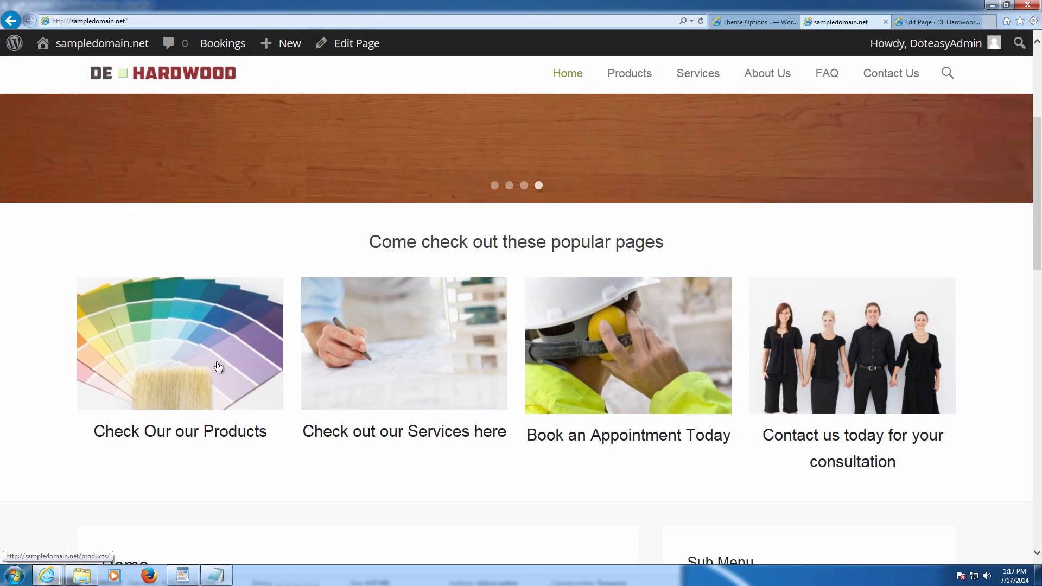
- Cycle the homepage slider through its slides, including the light wood slide, back to the first
scroll(277, 351, up, 5)
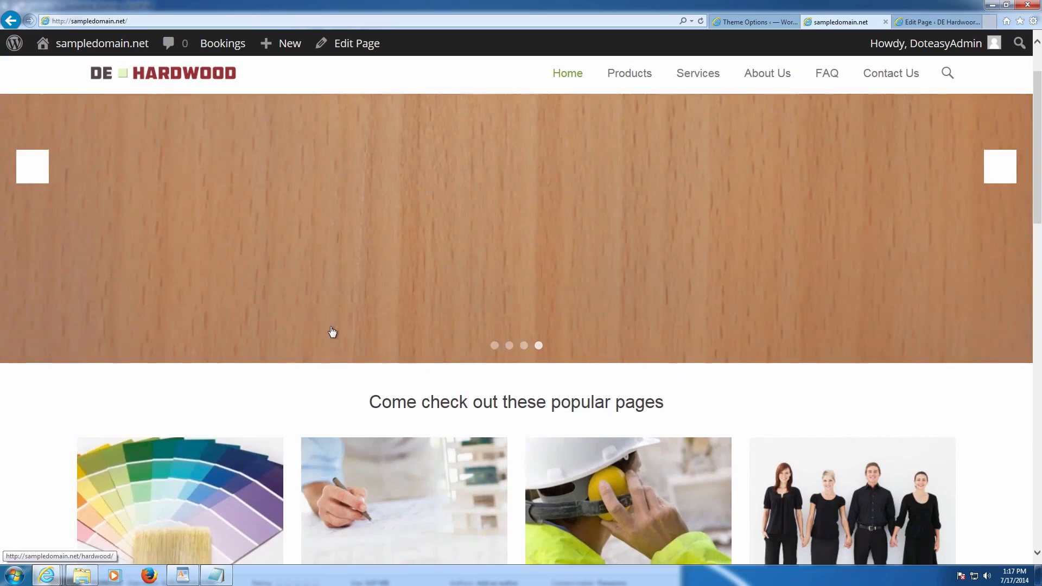
scroll(330, 332, down, 6)
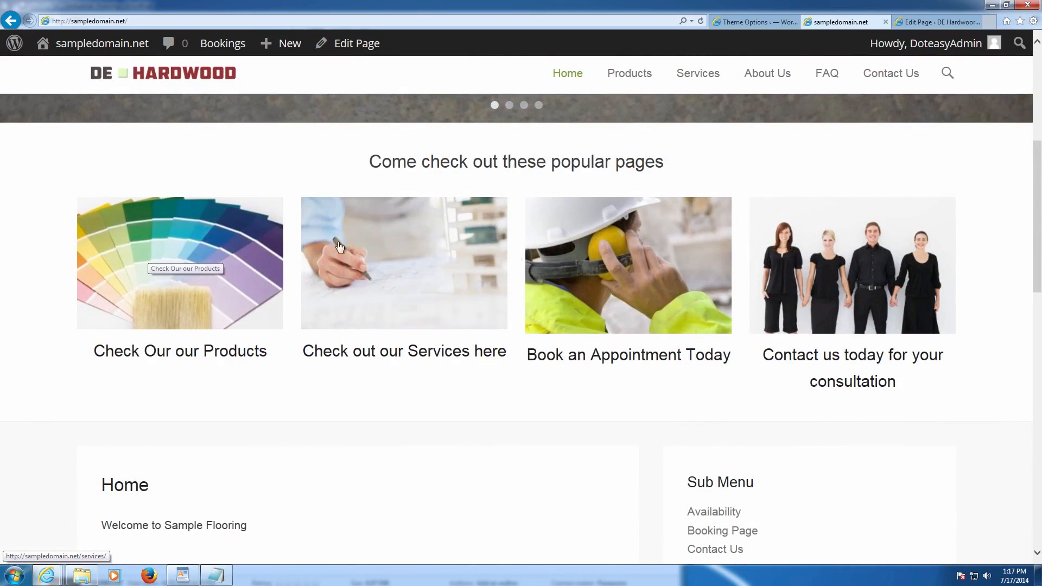
scroll(201, 312, up, 1)
scroll(201, 312, up, 6)
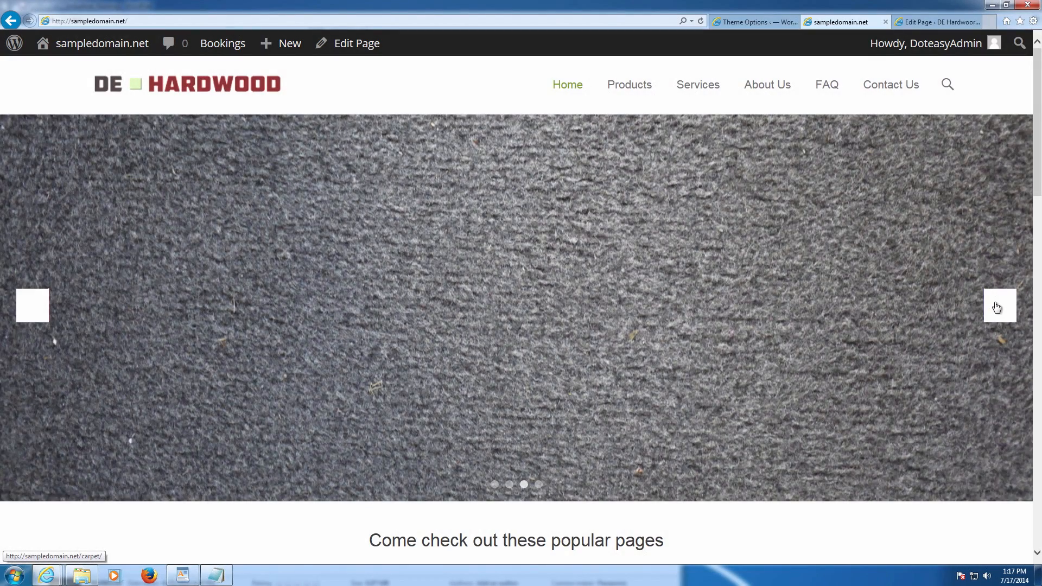
click(995, 305)
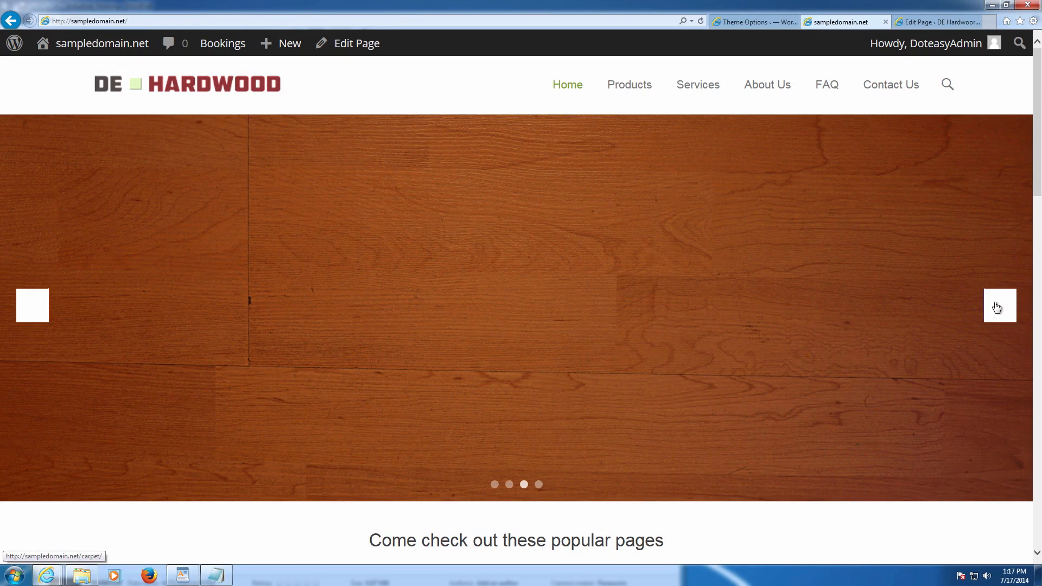
click(996, 308)
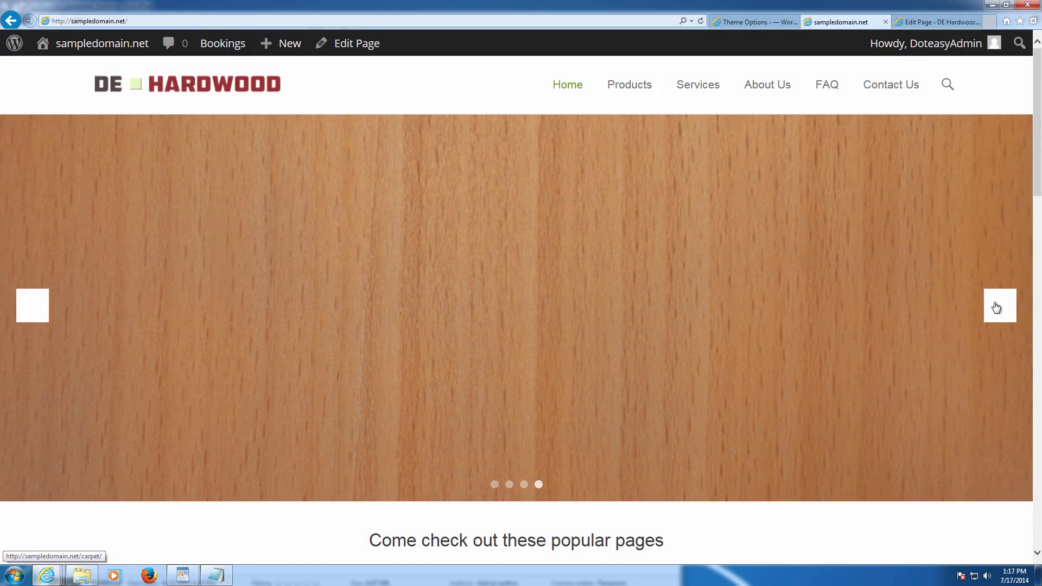
click(996, 307)
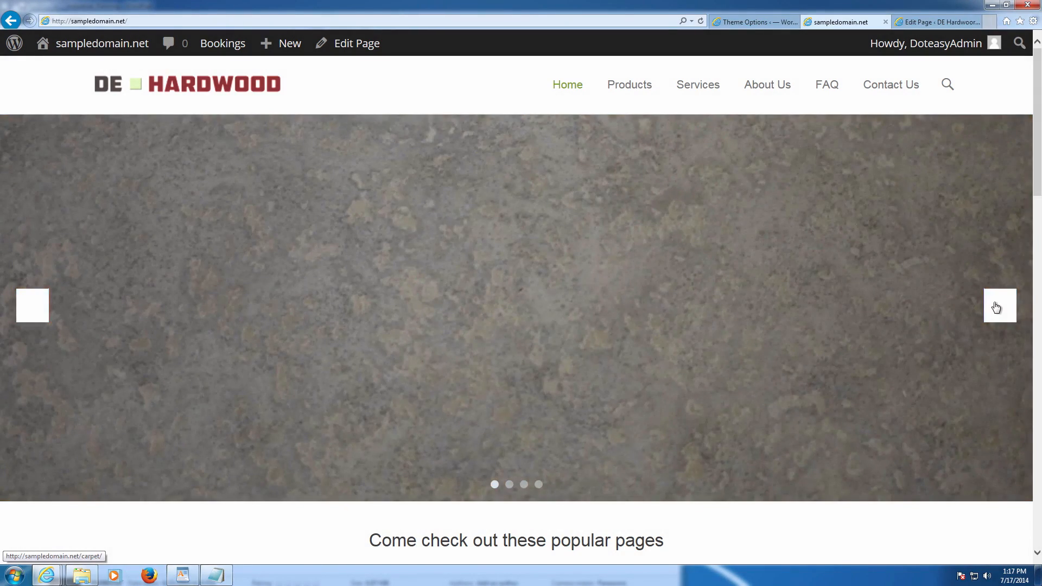
- Check the four updated popular-page images, then return to the Theme Options Featured Content page
scroll(961, 326, down, 3)
scroll(824, 382, up, 3)
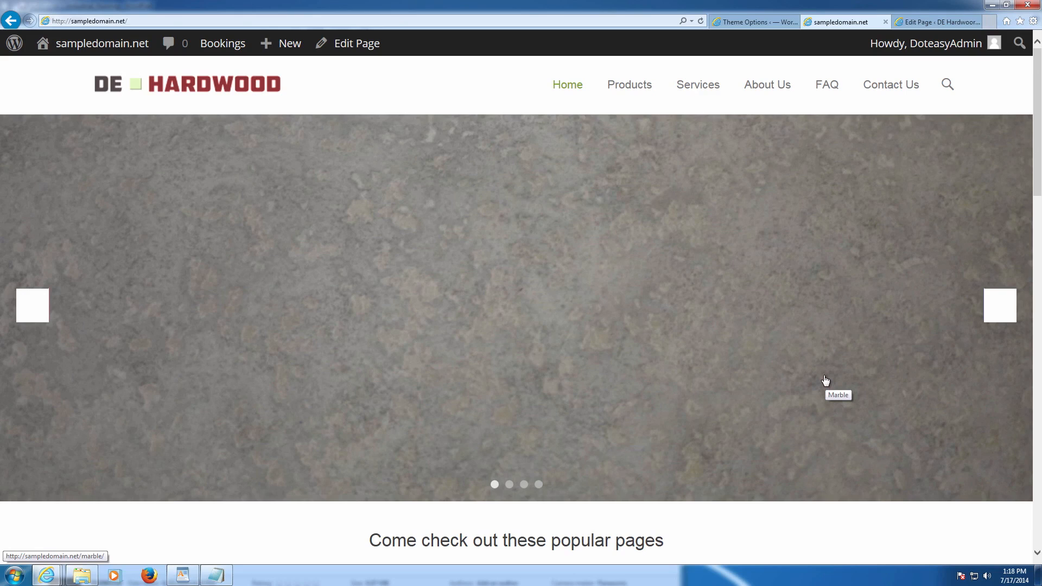
scroll(825, 380, down, 5)
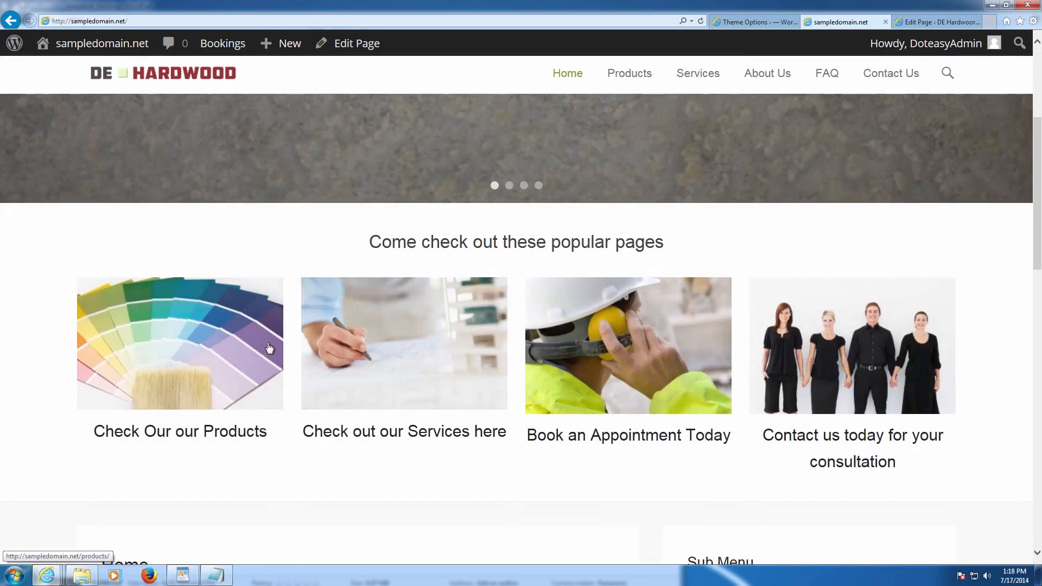
scroll(941, 377, down, 3)
scroll(941, 376, down, 7)
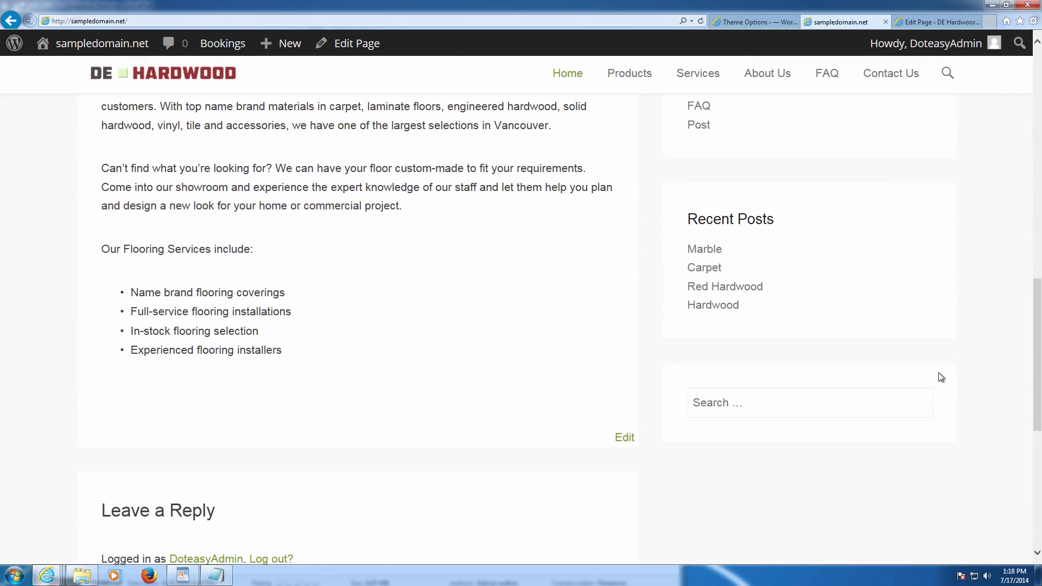
scroll(937, 373, down, 4)
scroll(935, 373, up, 20)
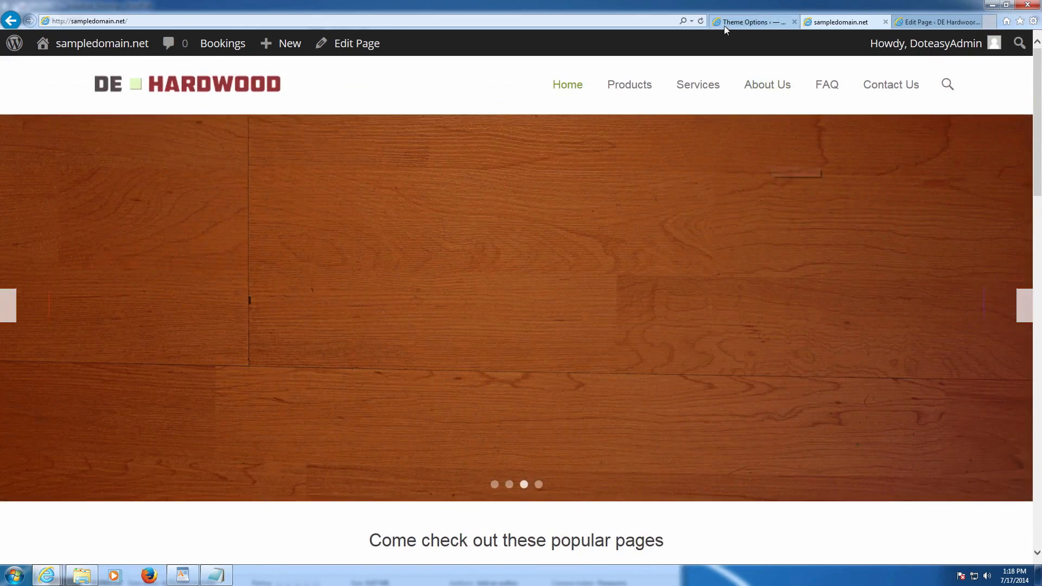
click(724, 24)
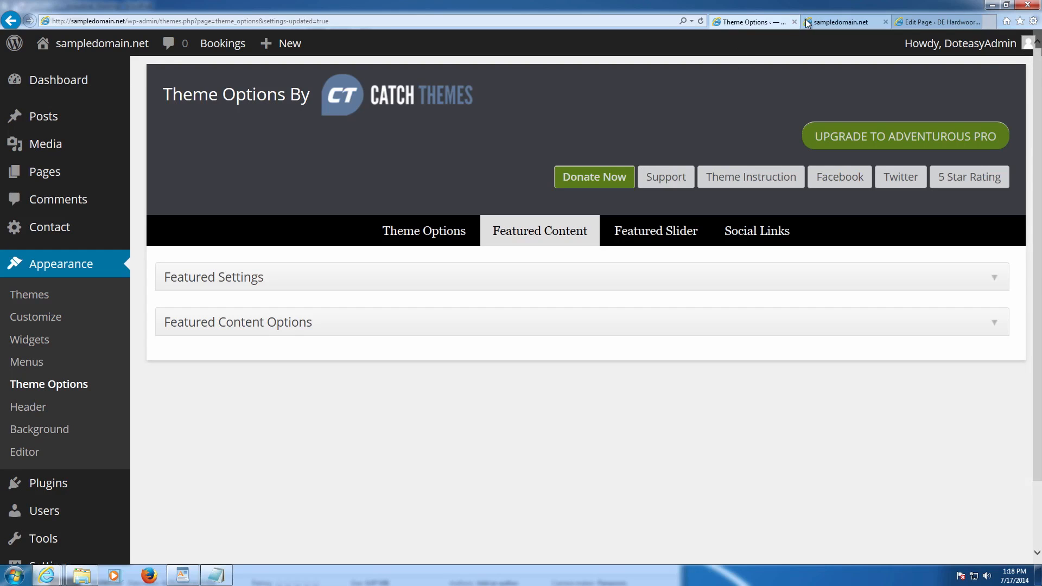
- Log out from the Howdy menu and trim the login address back to the homepage URL
click(810, 22)
mouse_move(866, 49)
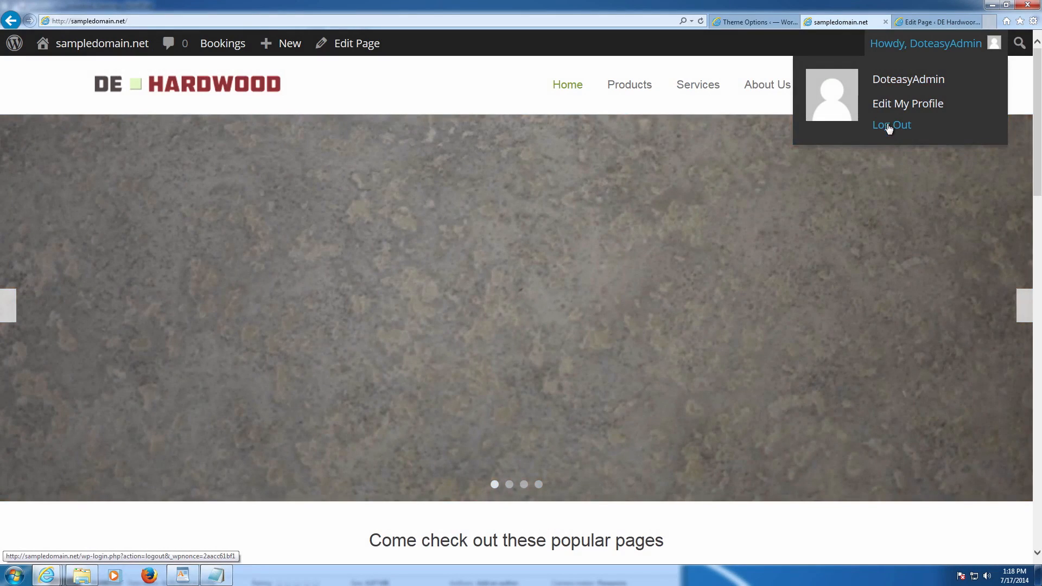
click(888, 126)
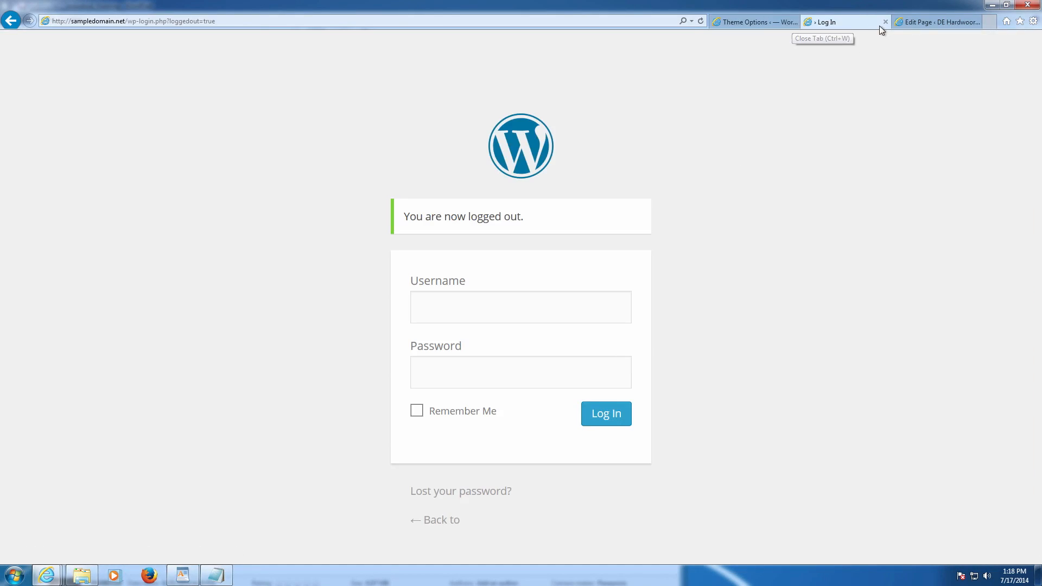
click(247, 21)
drag(249, 20, 154, 20)
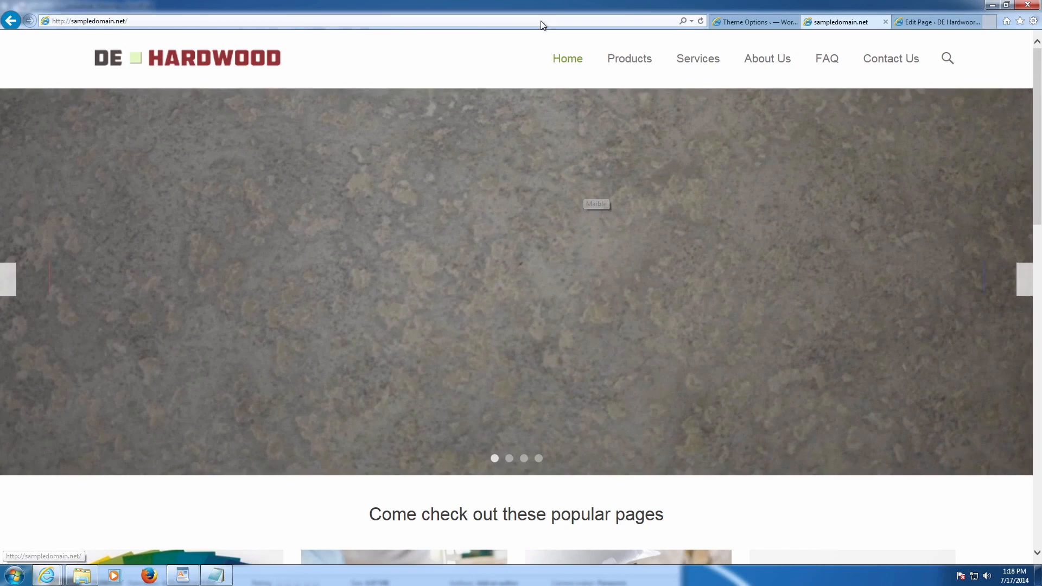
- Scroll through the logged-out homepage, clearing an accidental text selection along the way
scroll(619, 136, down, 6)
scroll(620, 137, down, 10)
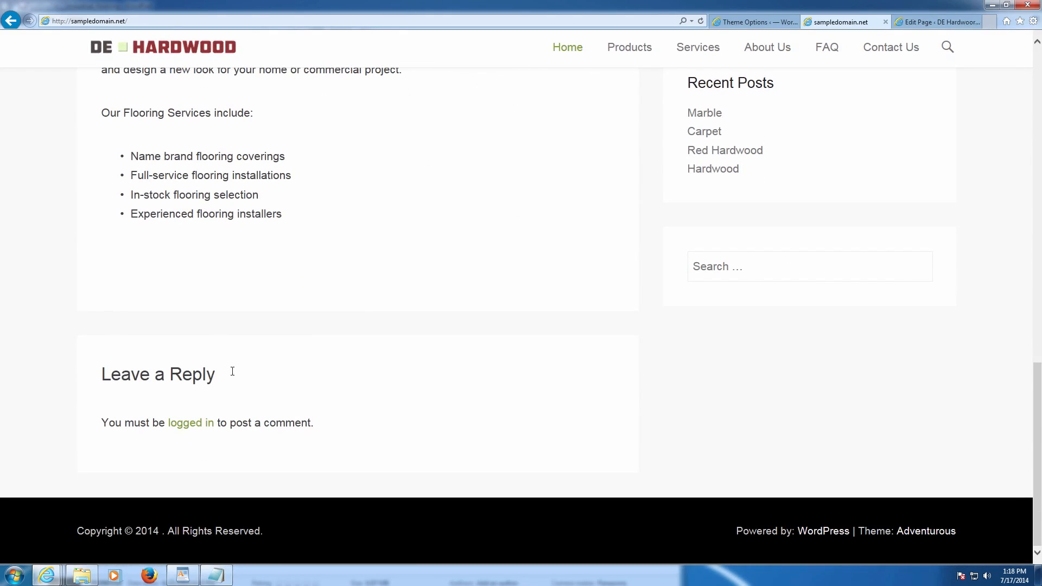
drag(106, 378, 620, 442)
click(620, 440)
scroll(512, 418, up, 6)
scroll(514, 422, up, 3)
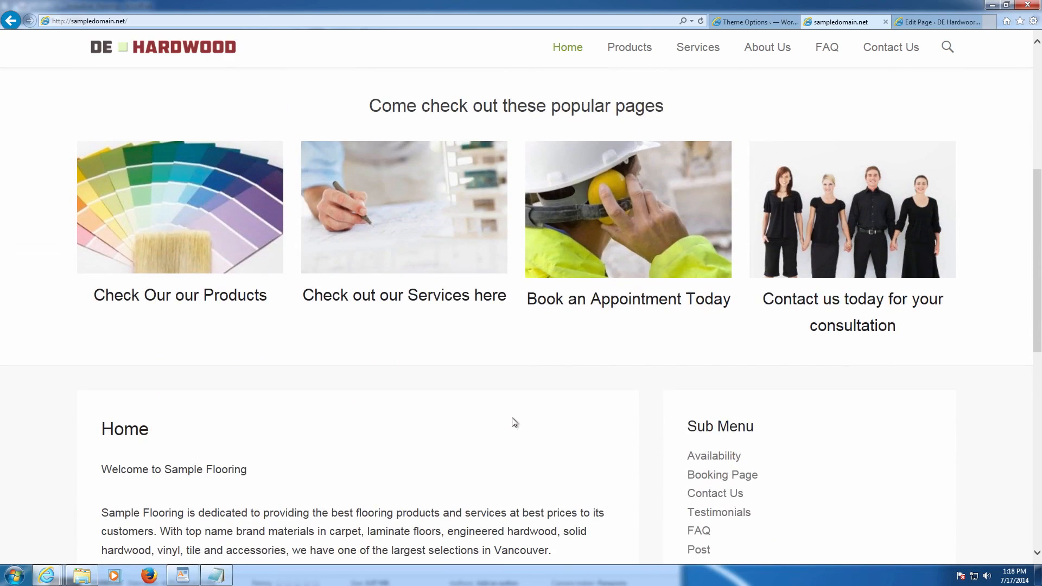
scroll(511, 411, down, 3)
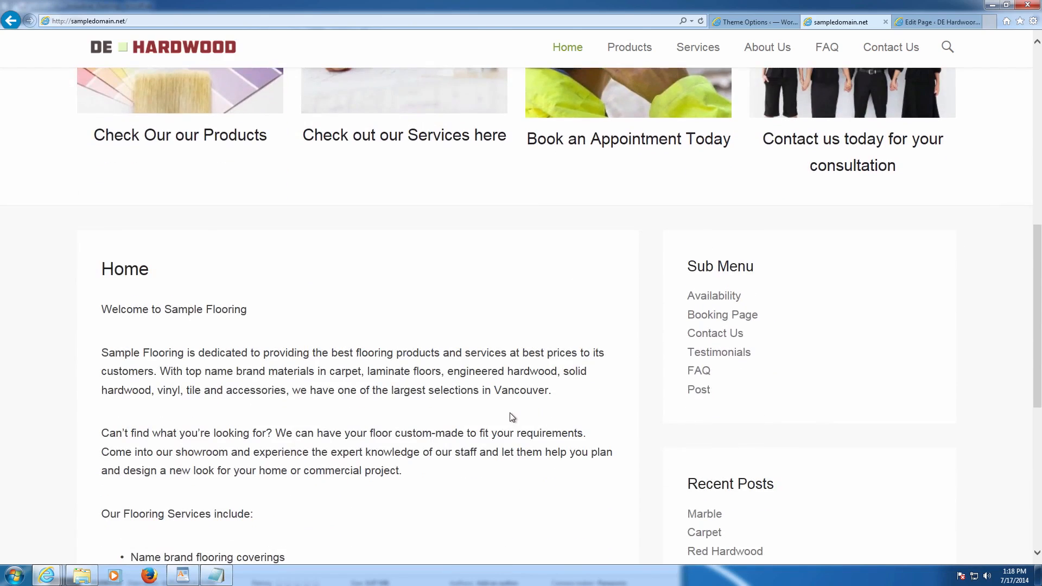
scroll(510, 413, down, 3)
scroll(511, 413, up, 1)
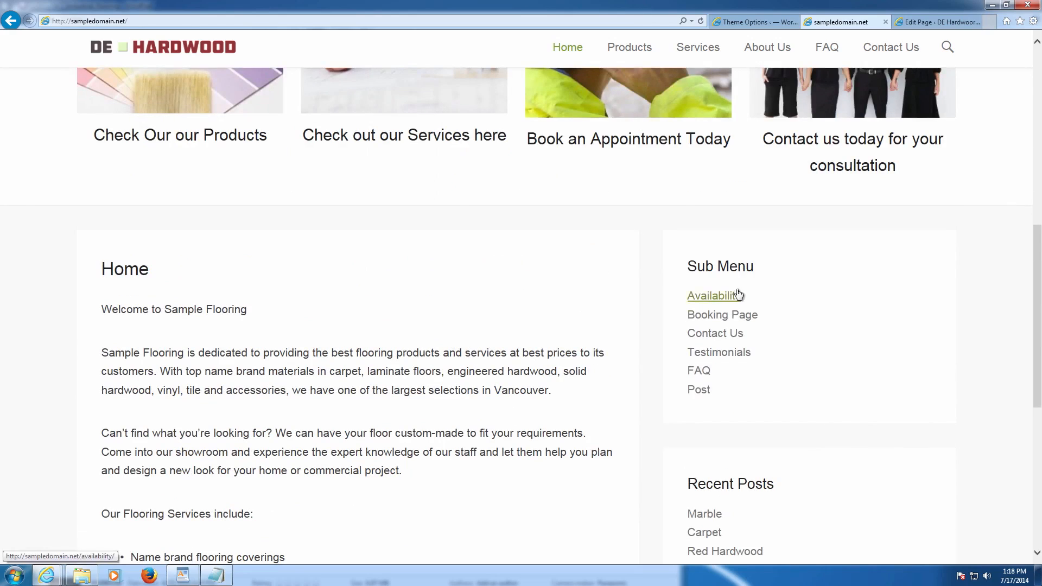
scroll(711, 411, down, 4)
scroll(293, 377, up, 10)
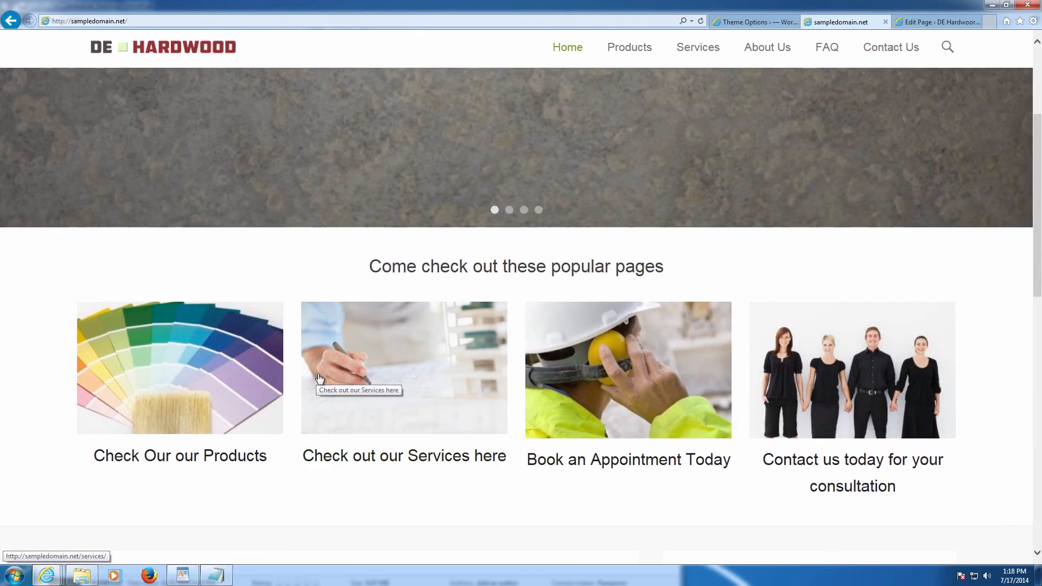
scroll(320, 374, up, 4)
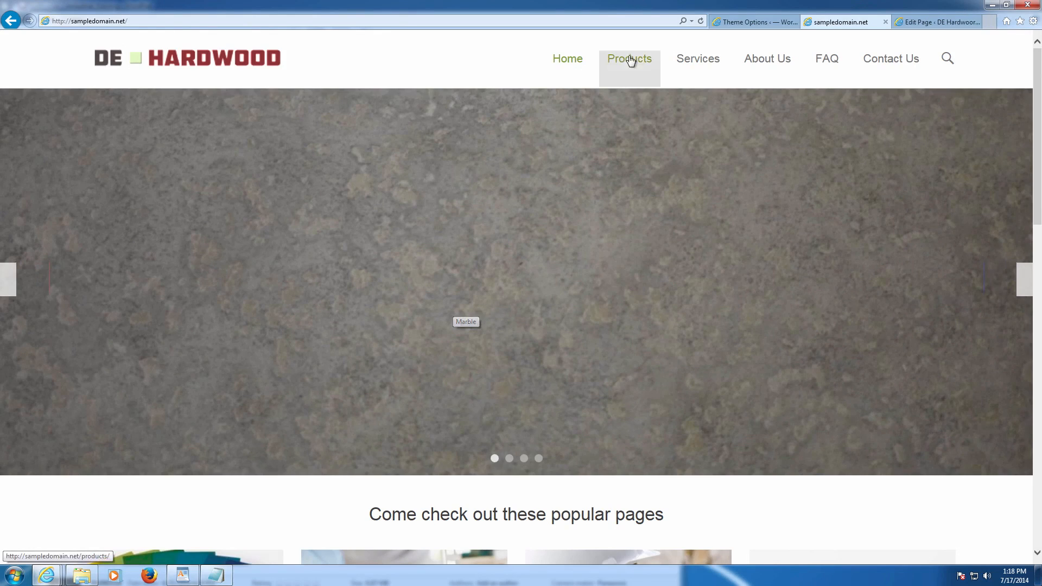
- Visit the Products, Services, About Us, FAQ and Services pages from the navigation bar
click(630, 62)
click(698, 62)
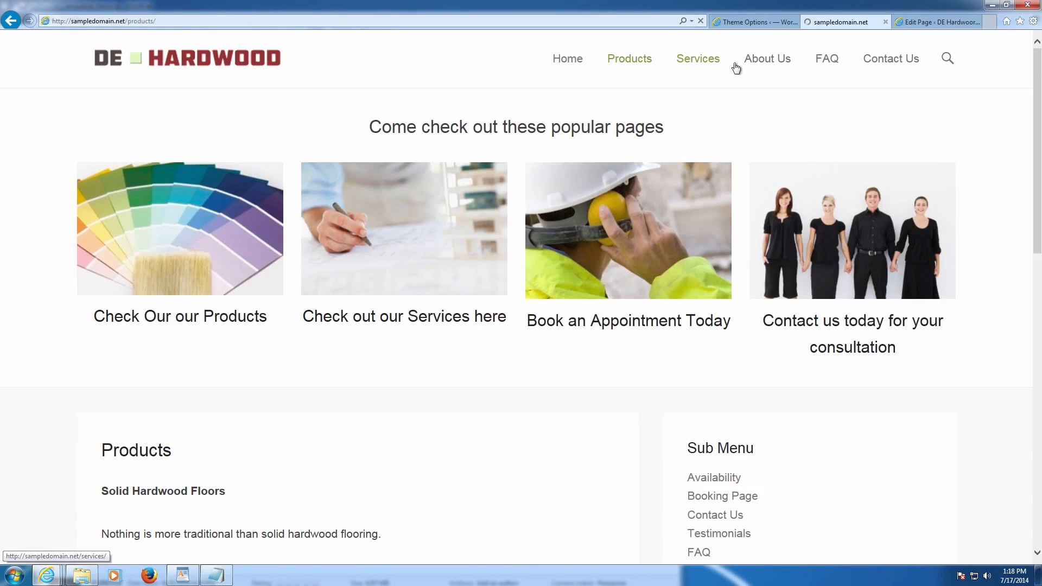
click(756, 60)
scroll(532, 228, down, 8)
scroll(529, 229, up, 10)
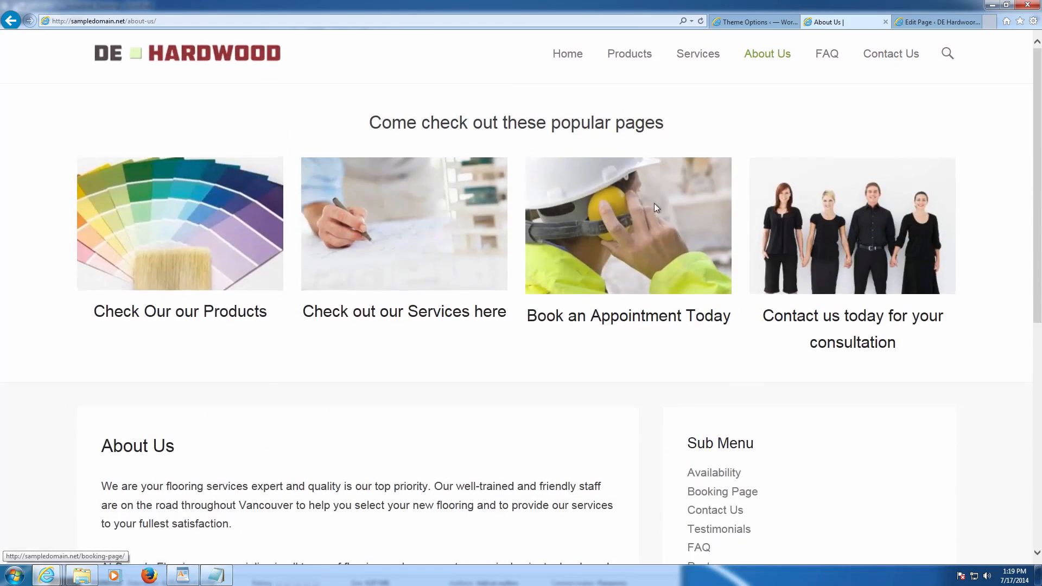
click(826, 61)
click(689, 68)
- Go to the Booking Page from the Sub Menu and view its July–August 2014 calendar
scroll(603, 196, down, 10)
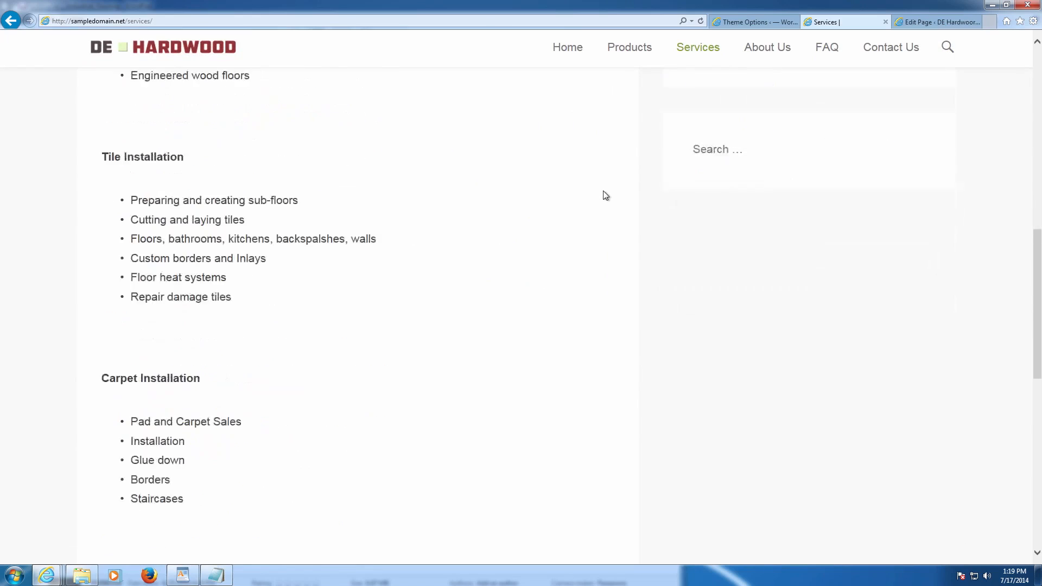
scroll(603, 196, up, 15)
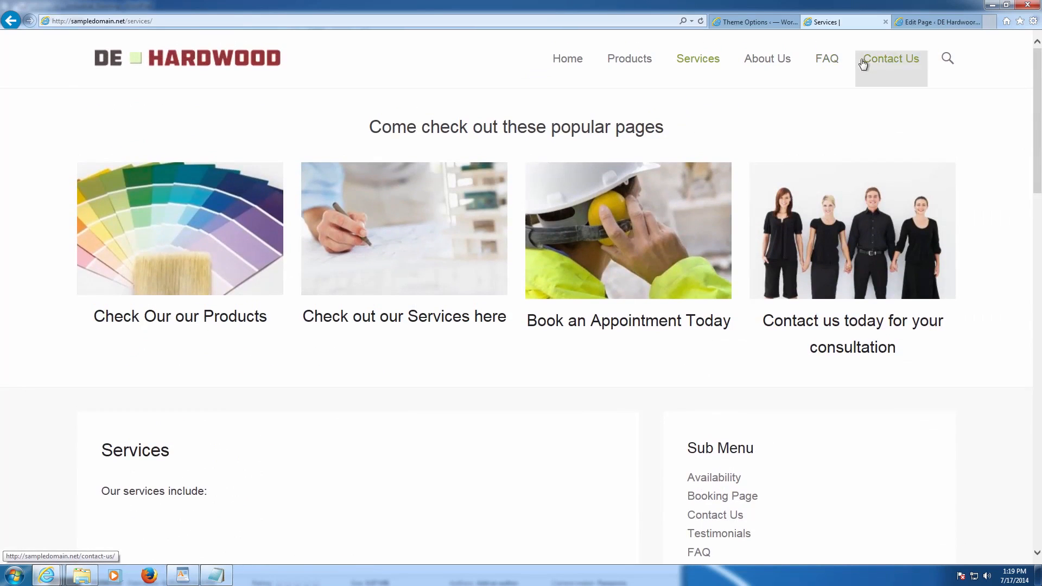
scroll(740, 276, down, 5)
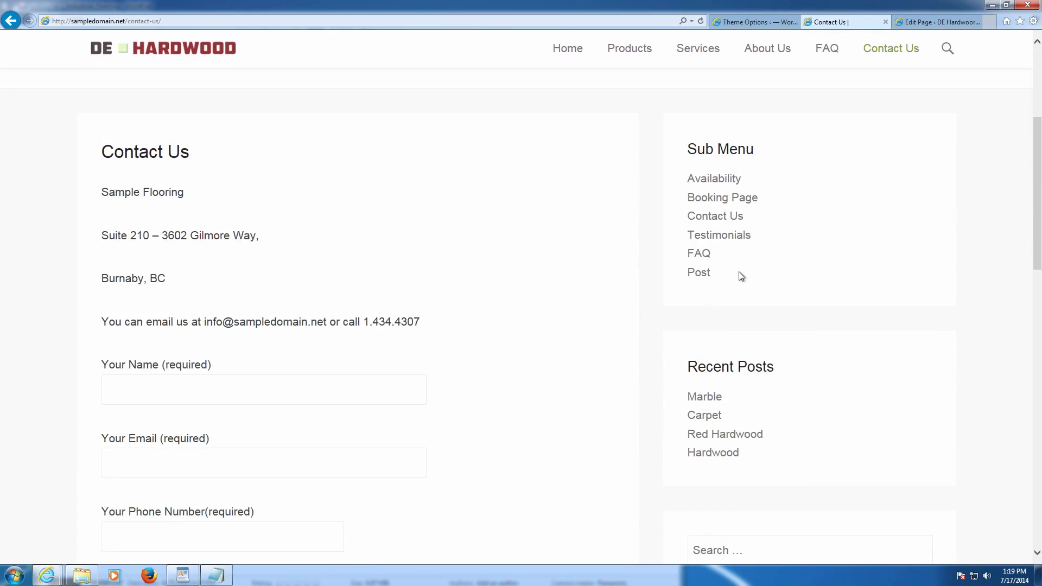
click(722, 198)
scroll(411, 242, down, 8)
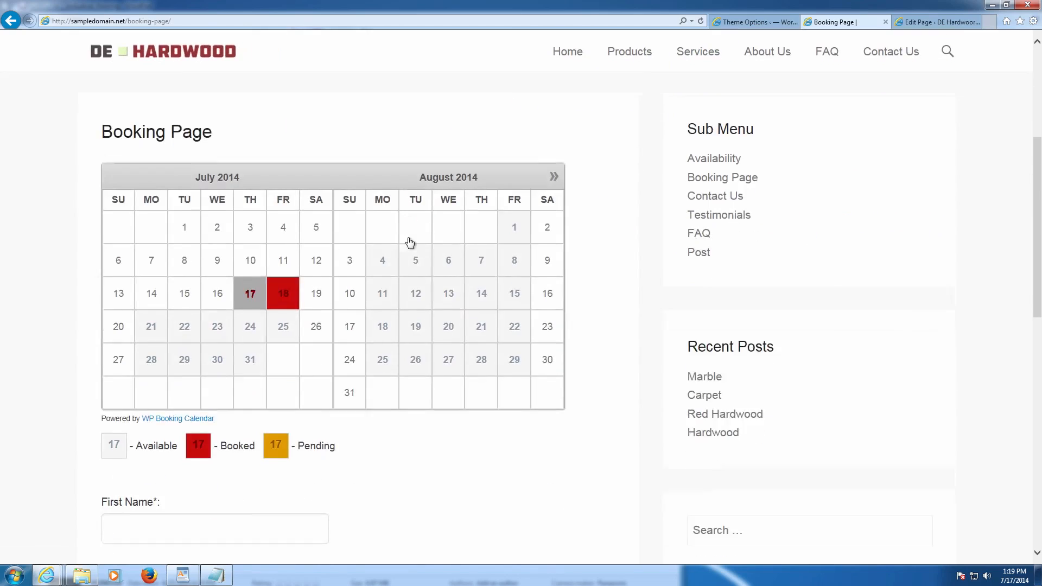